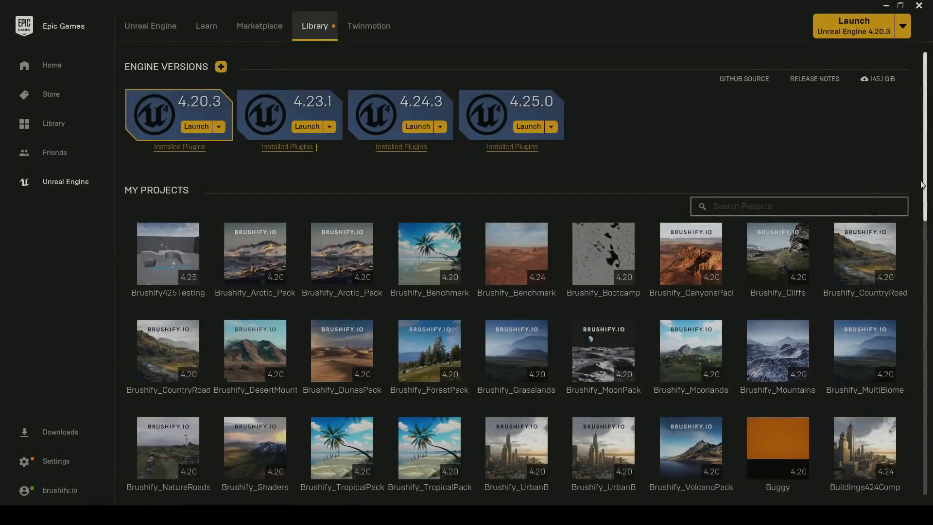
Launch Unreal Engine 4.25.0 and minimize the launcher window
left_click(529, 127)
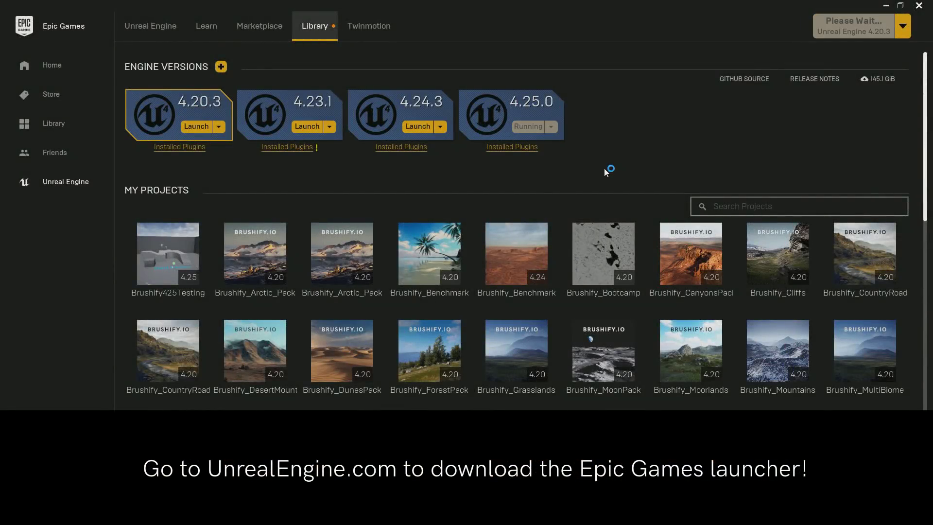
left_click(884, 5)
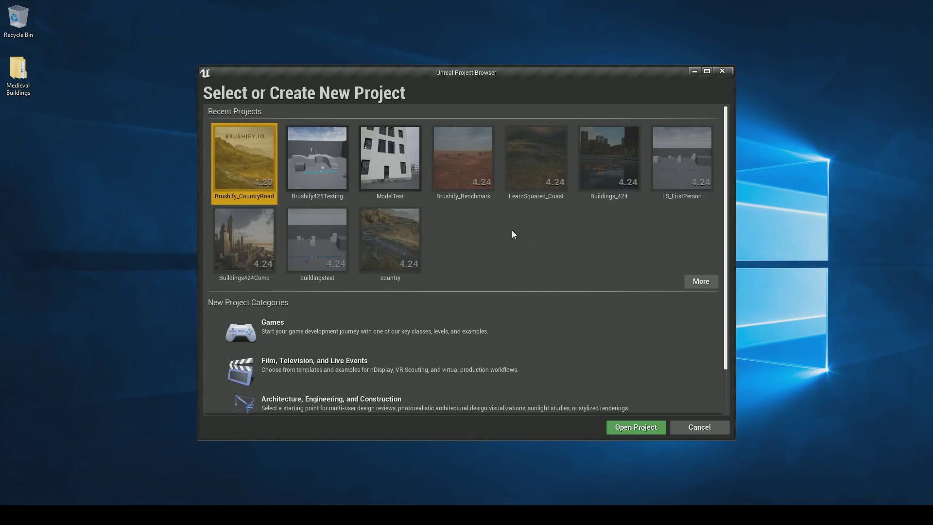
Choose the Games category and the Third Person template for a new project
scroll(513, 229, "down", 1)
scroll(486, 231, "up", 1)
scroll(428, 258, "down", 3)
scroll(307, 263, "up", 2)
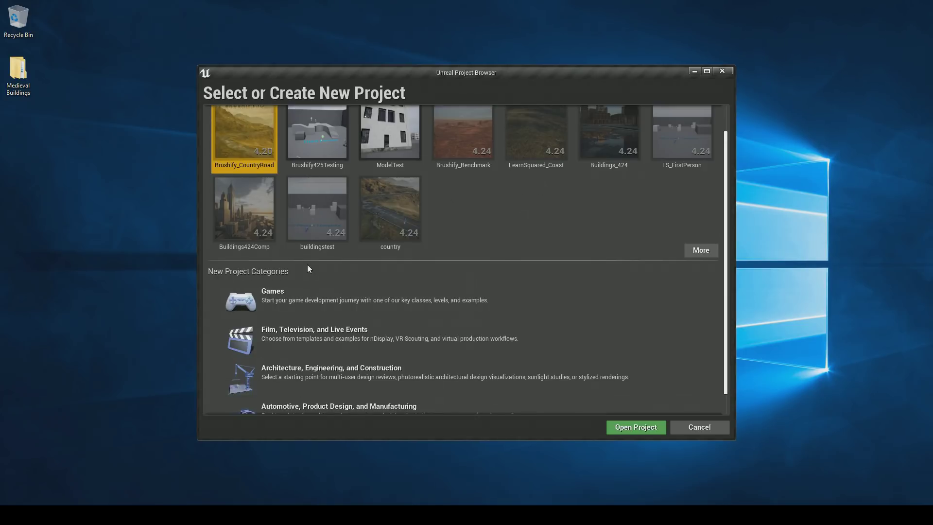
left_click(275, 309)
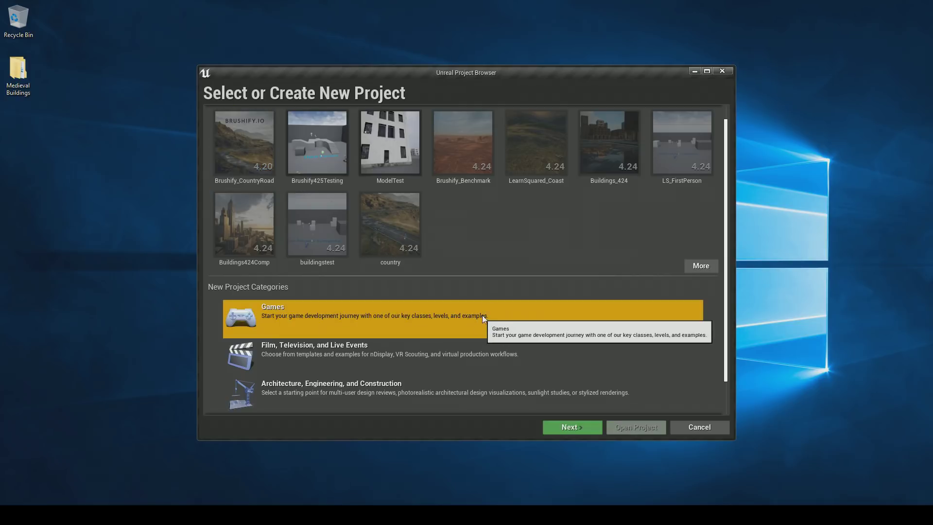
scroll(445, 269, "down", 1)
left_click(582, 427)
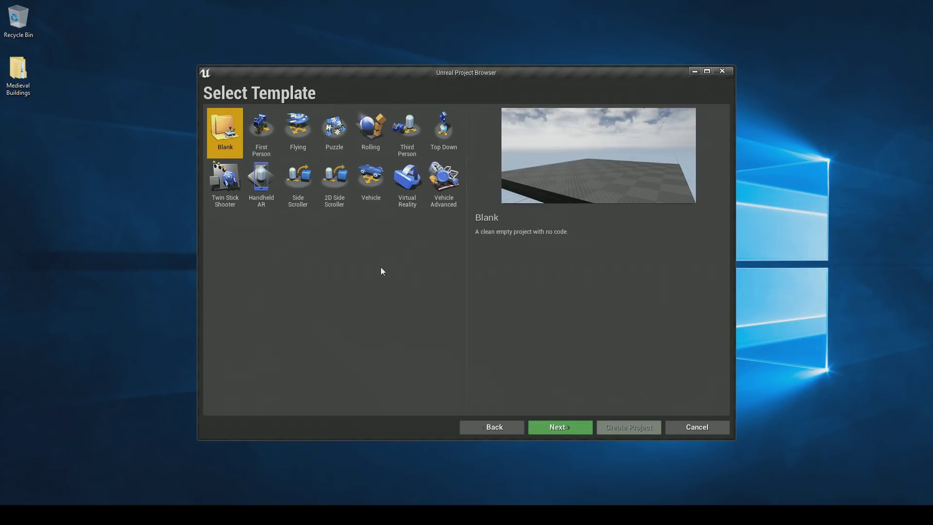
left_click(410, 152)
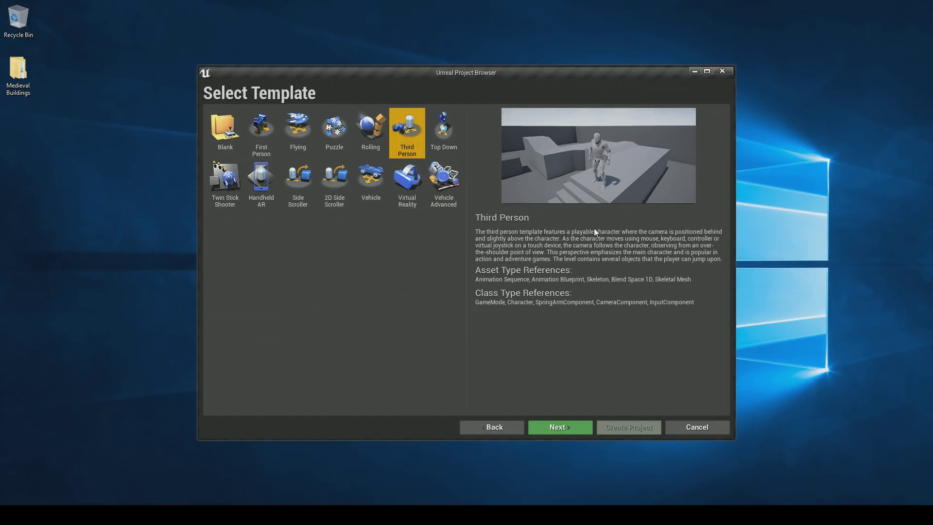
left_click(562, 427)
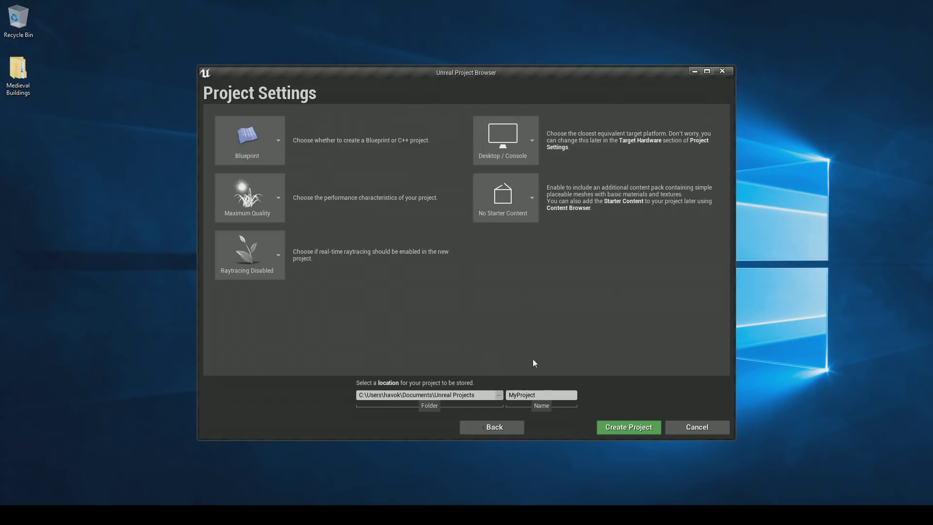
Name the new project LogCabin and create it
left_click(545, 394)
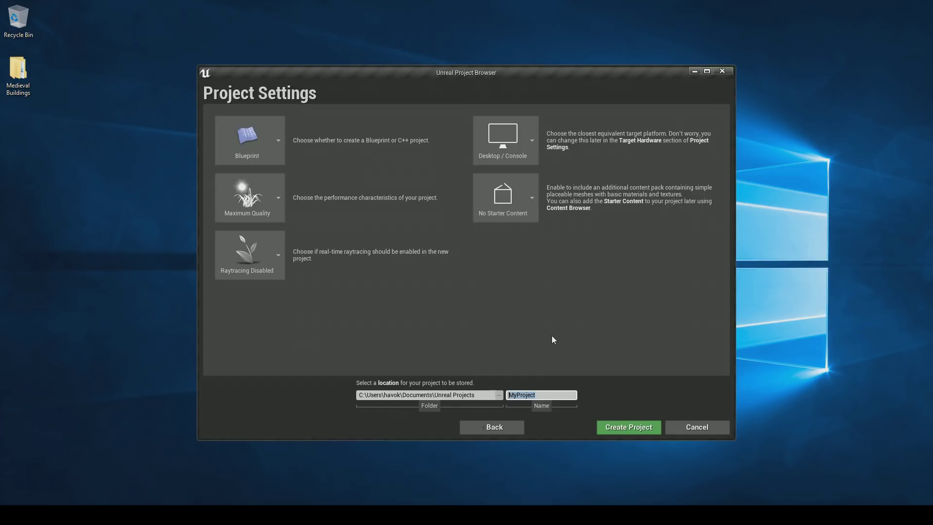
type("LogCabin")
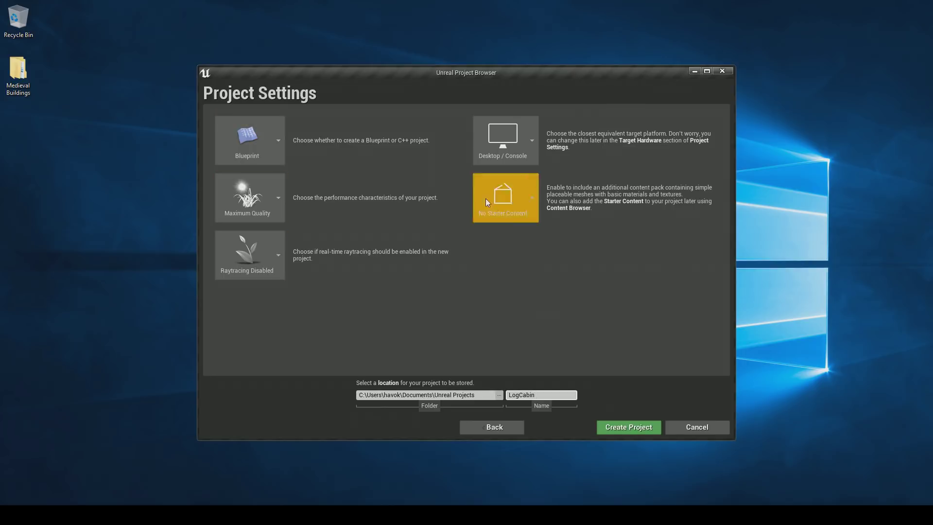
left_click(613, 428)
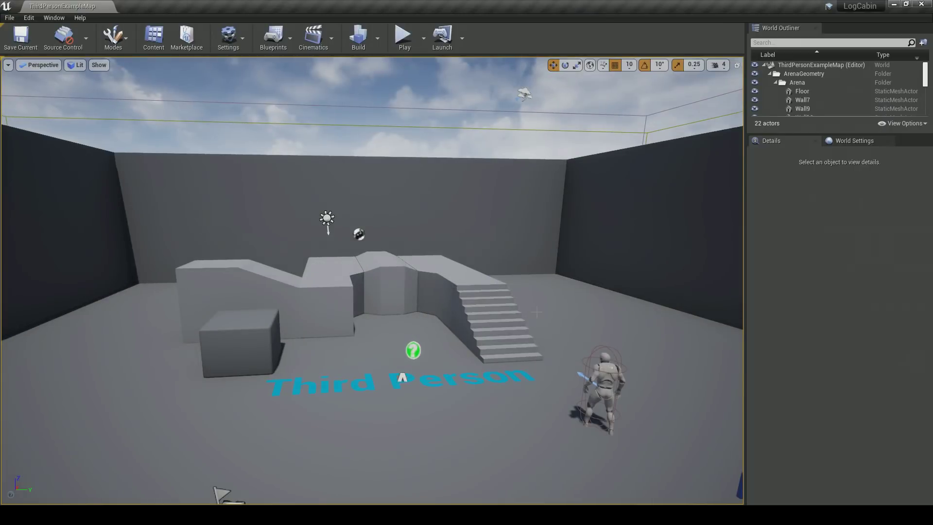
Play the third-person example level, run the character around the arena, and end the play session
right_click_drag(488, 264, 525, 313)
key("s")
key("w")
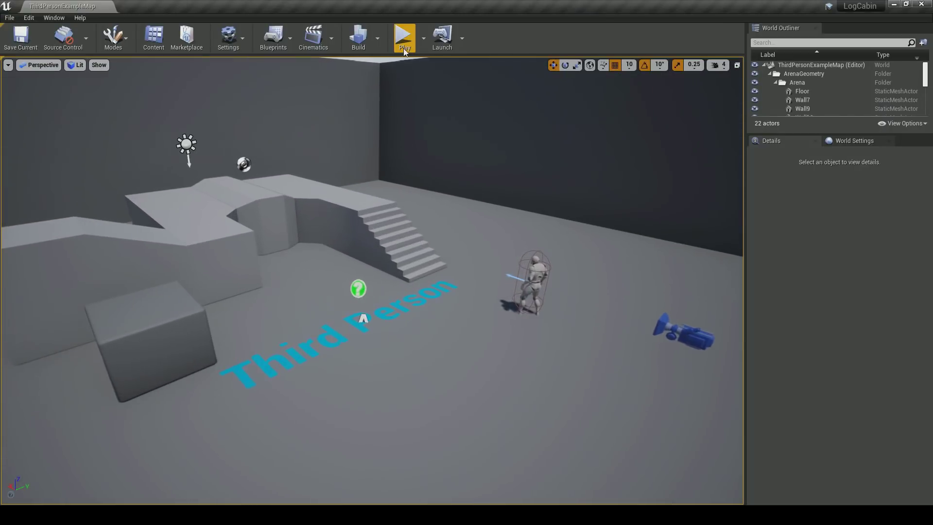
left_click(404, 49)
key("w")
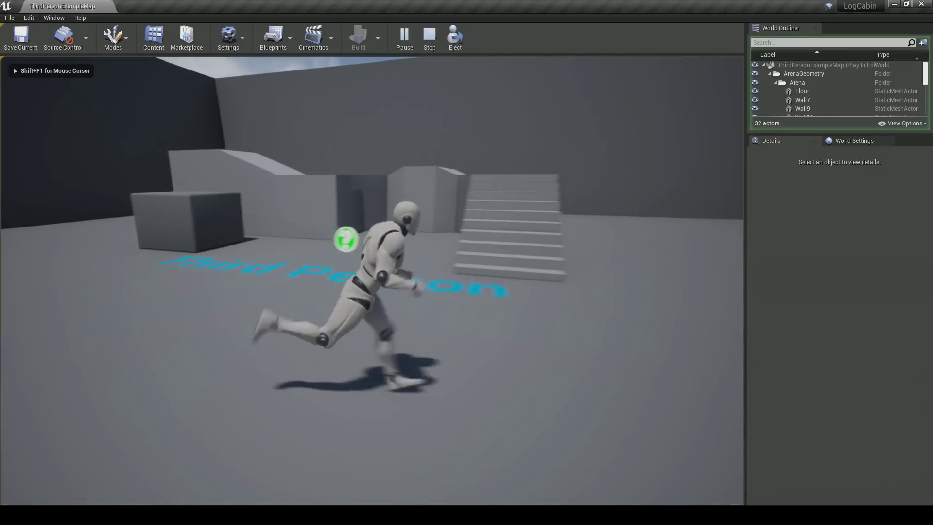
key("w")
key("s")
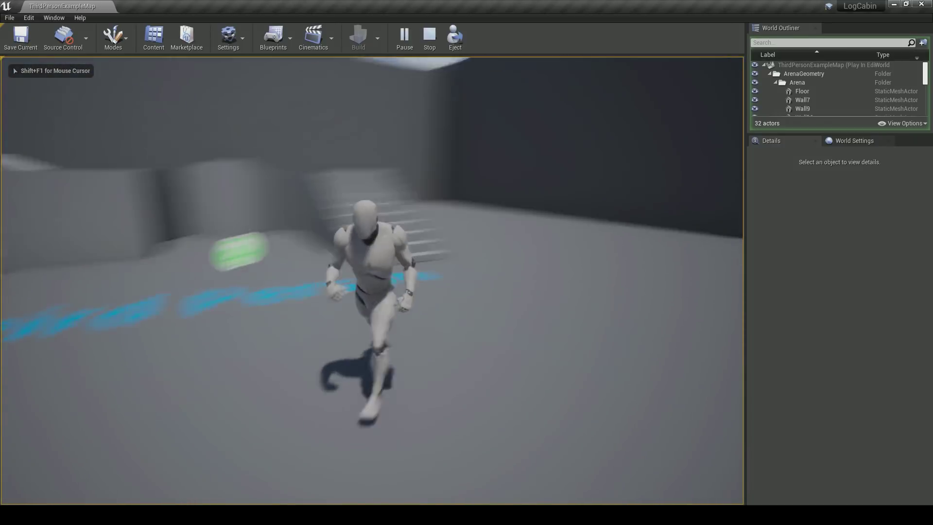
key("d")
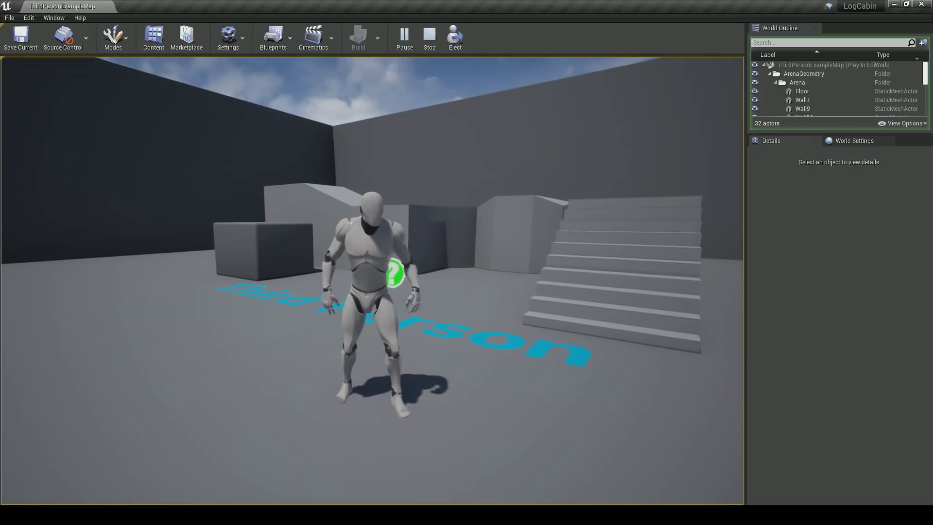
key("Escape")
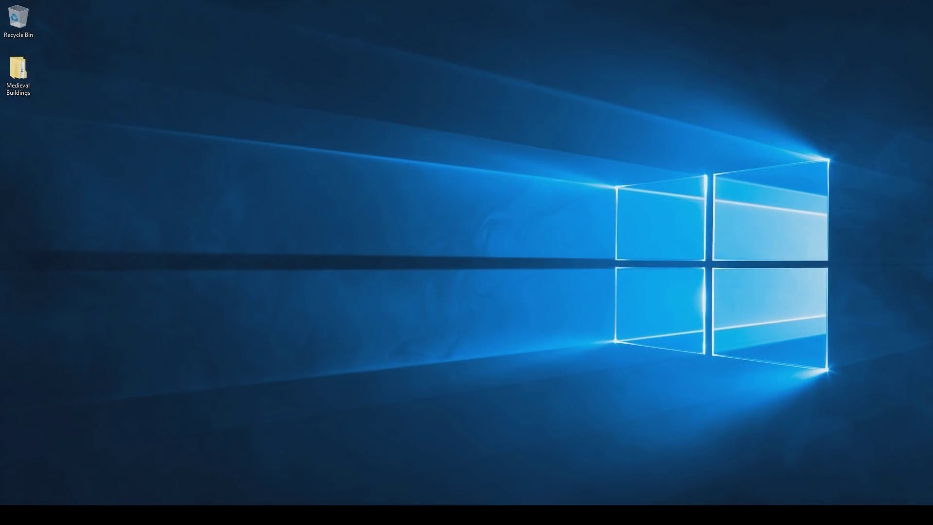
Switch back to the Epic Games Launcher and go to the Vault in the Unreal Engine library
left_click(841, 515)
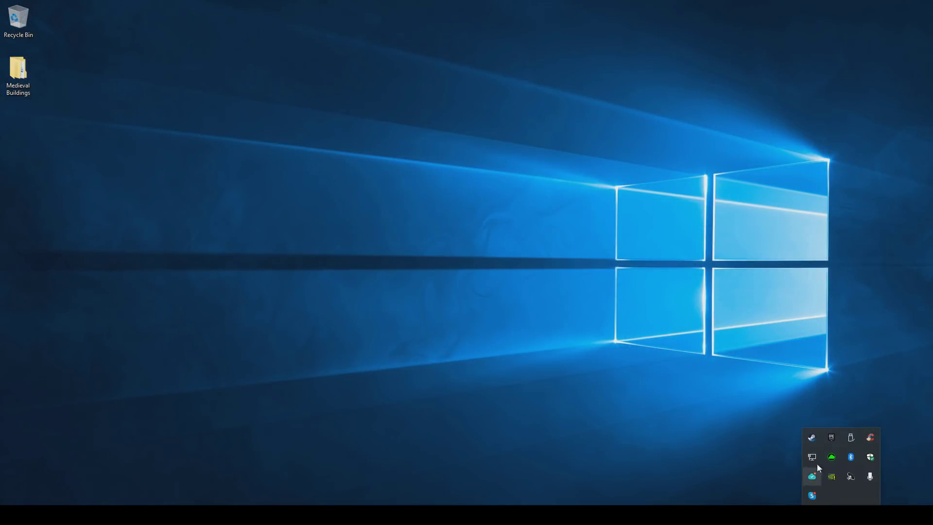
double_click(831, 437)
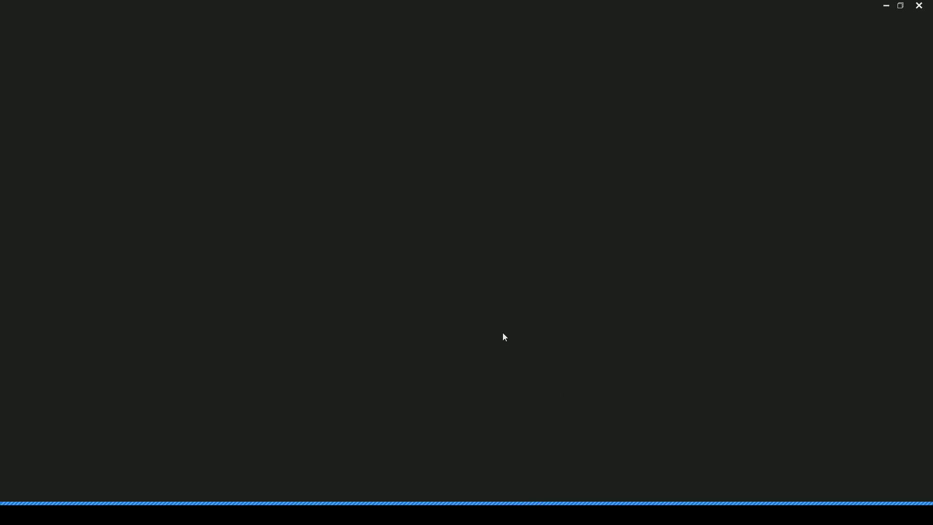
left_click(315, 26)
scroll(923, 187, "down", 1)
scroll(571, 163, "down", 10)
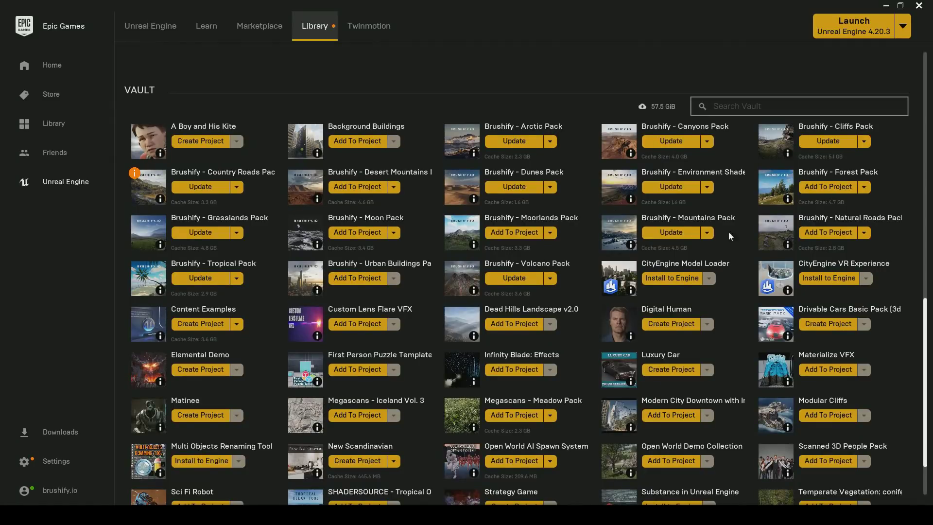
Start adding the Brushify - Natural Roads Pack to a project, show all projects, and filter them by "cabin"
left_click(840, 236)
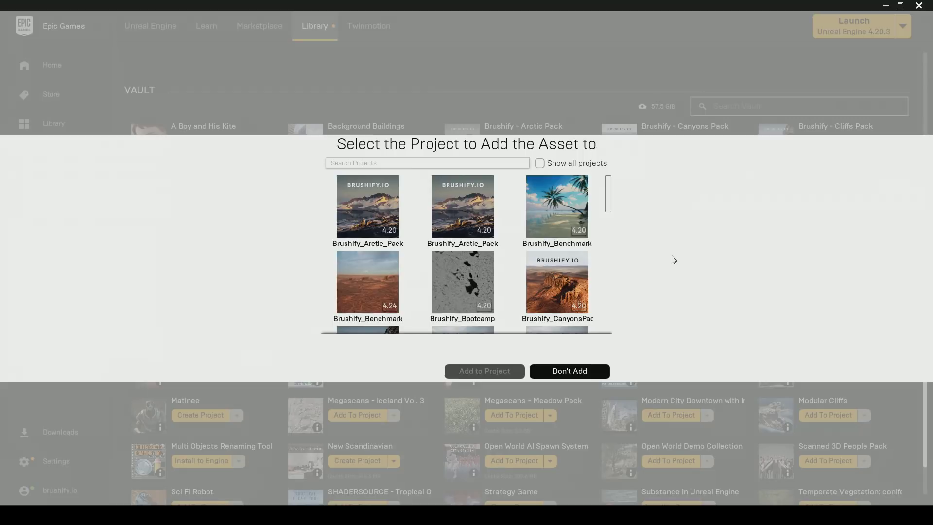
scroll(609, 212, "down", 1)
left_click_drag(609, 212, 609, 245)
left_click(540, 164)
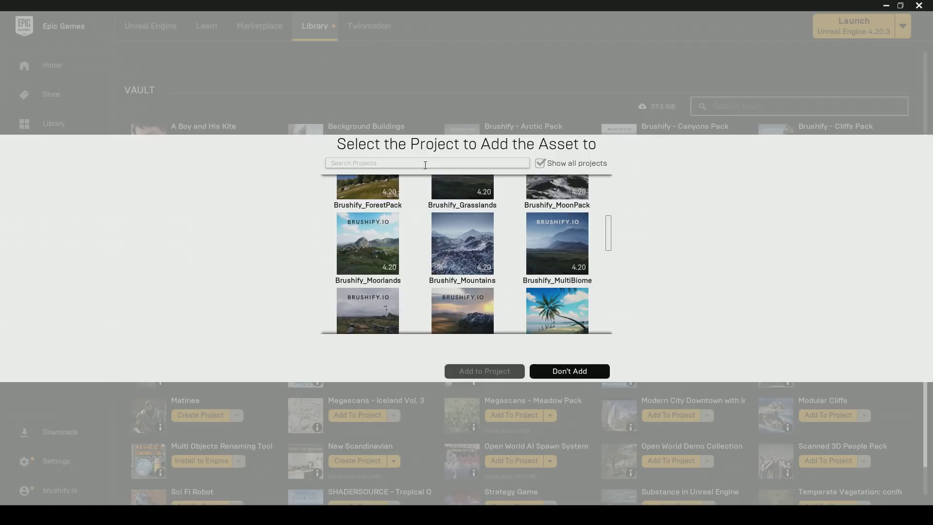
type("cabin")
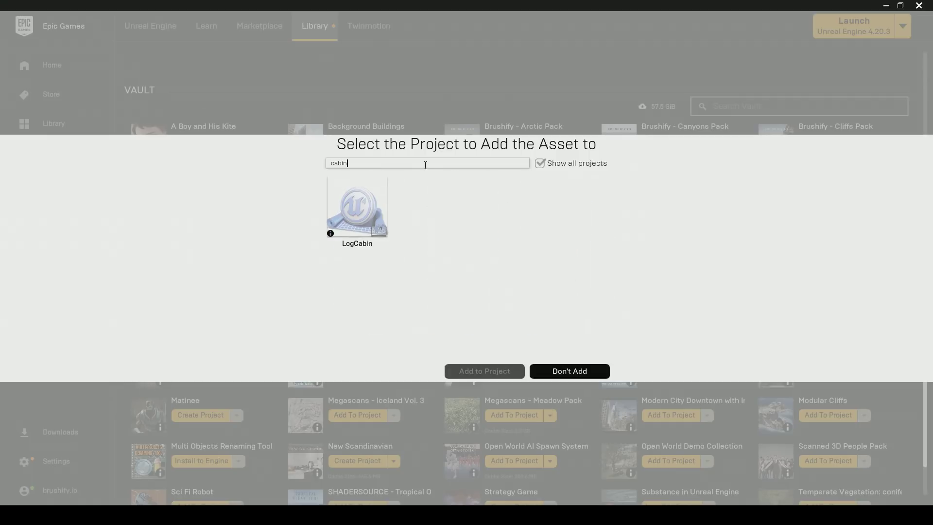
left_click(372, 208)
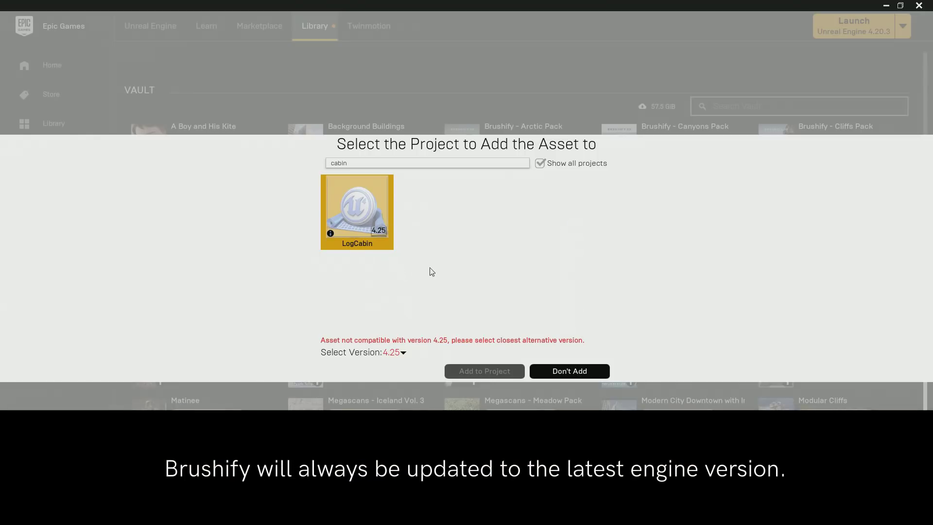
left_click(403, 354)
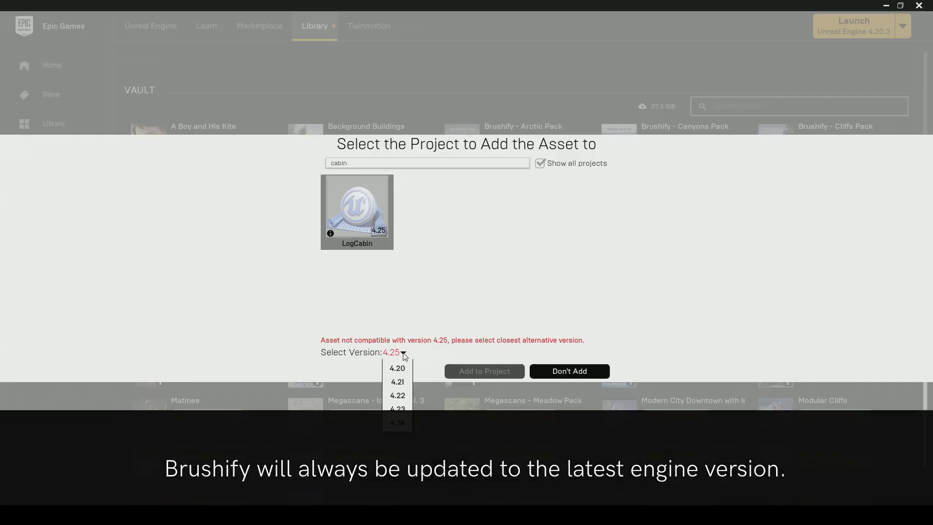
left_click(402, 424)
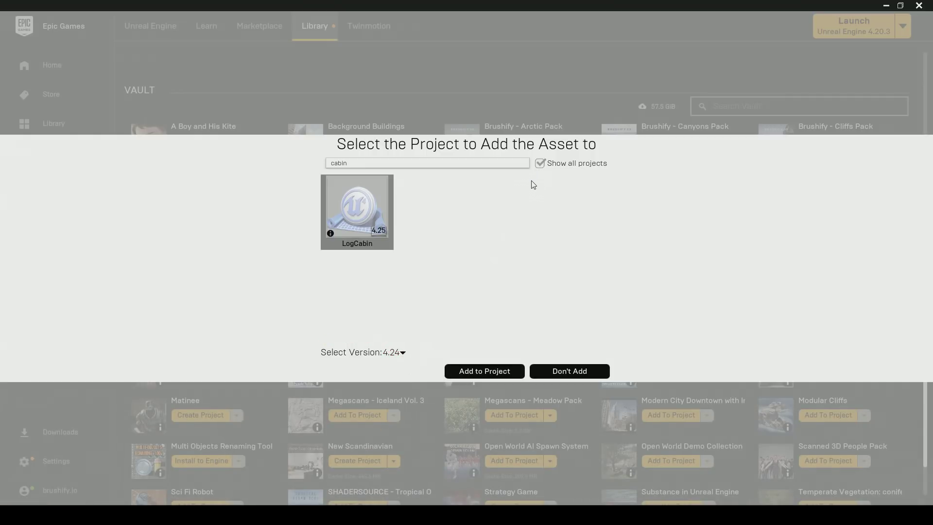
left_click(540, 163)
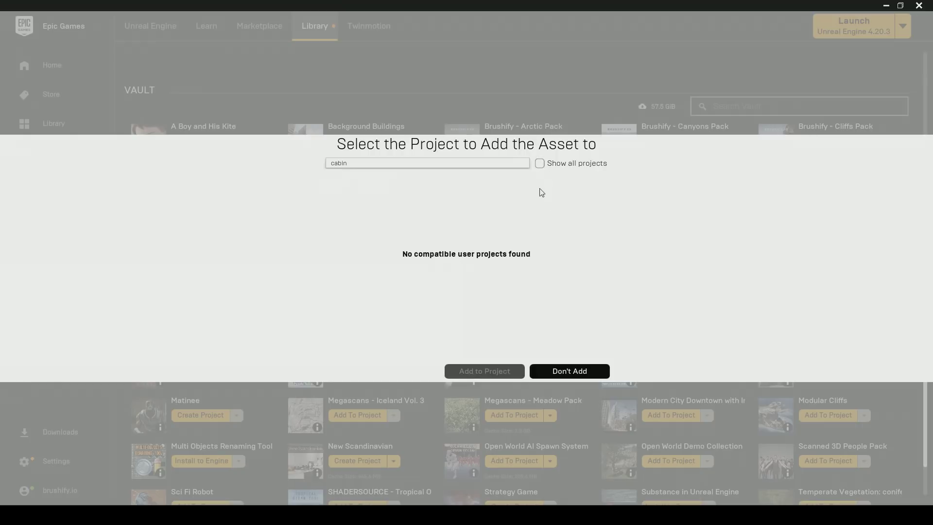
left_click(540, 164)
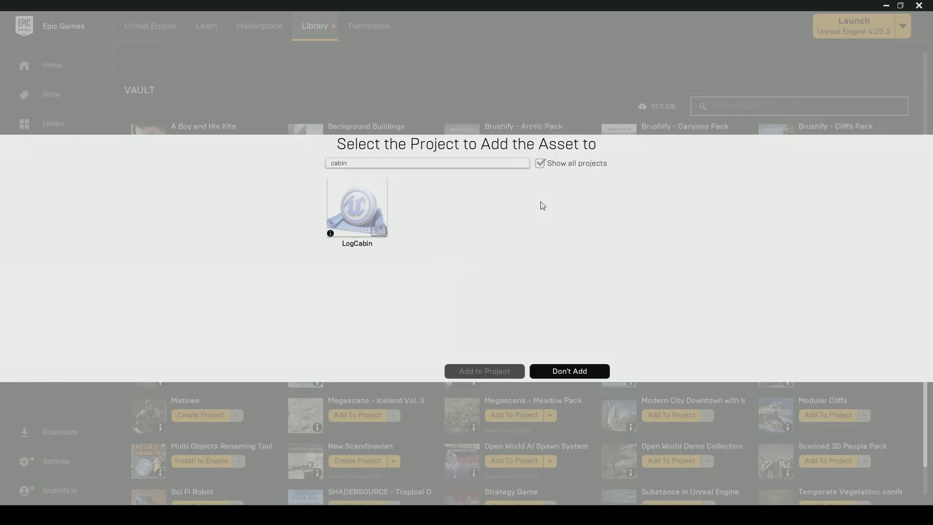
Select the LogCabin project, set the asset version to 4.24, and add the Natural Roads Pack to it
left_click(387, 216)
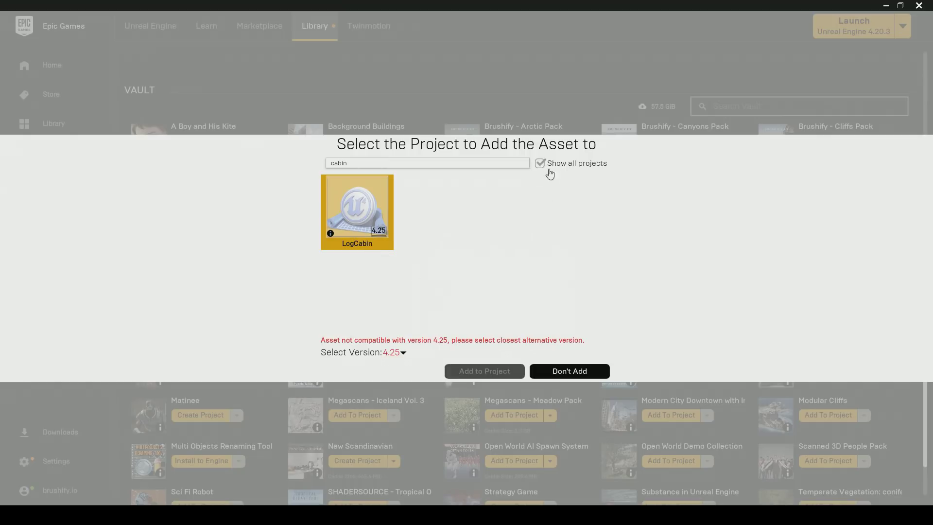
double_click(336, 162)
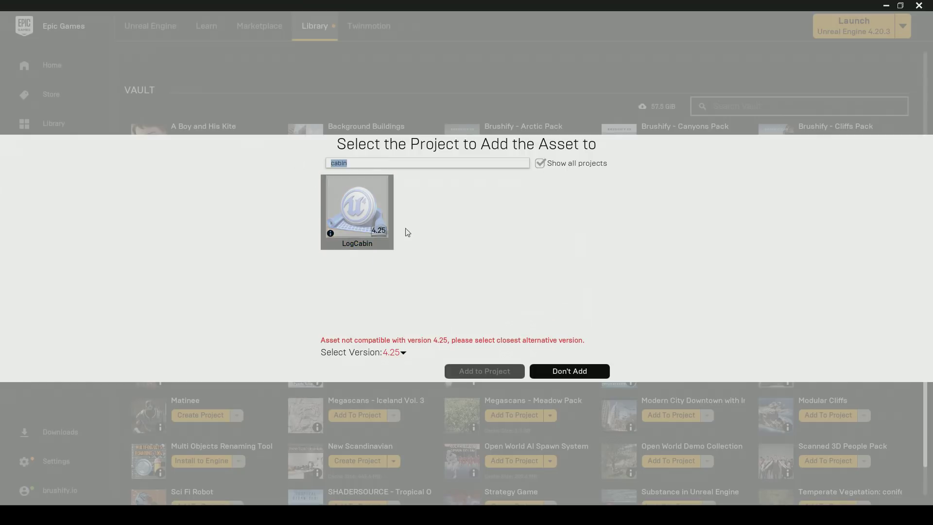
left_click(362, 239)
left_click(399, 357)
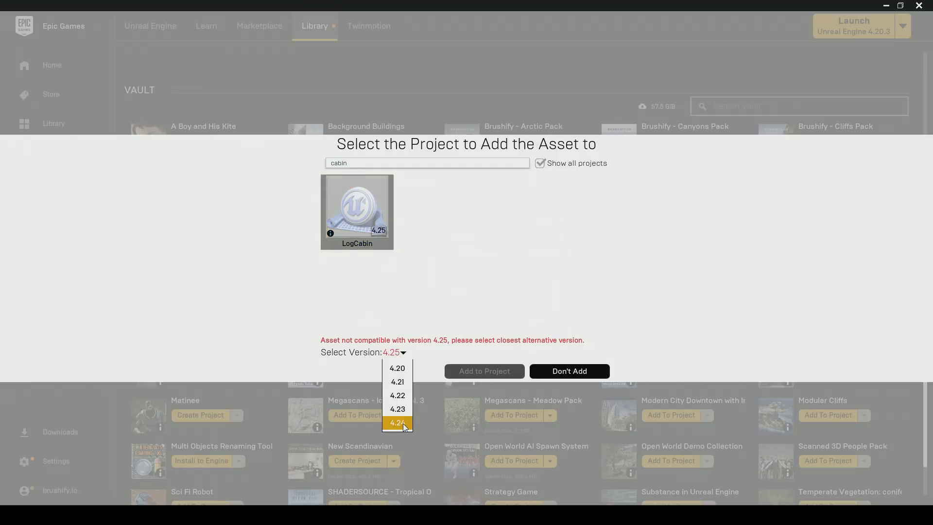
left_click(403, 423)
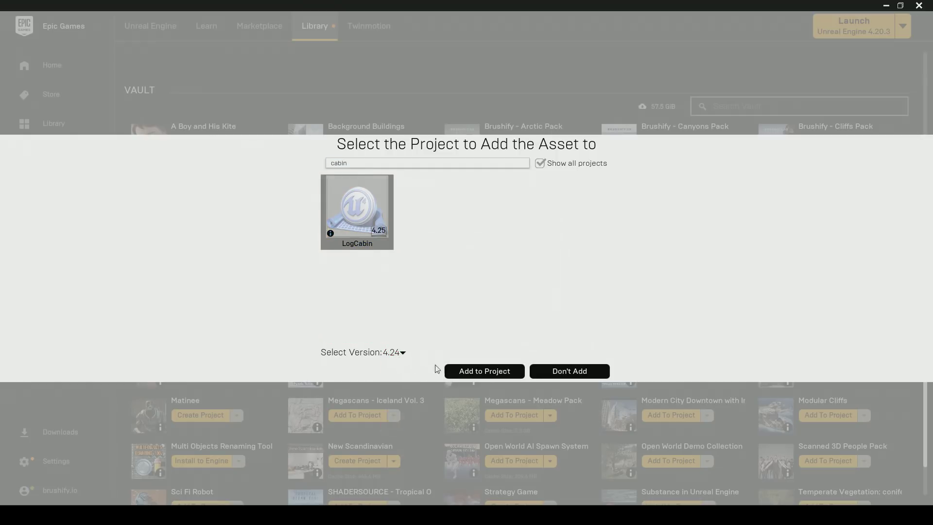
left_click(458, 370)
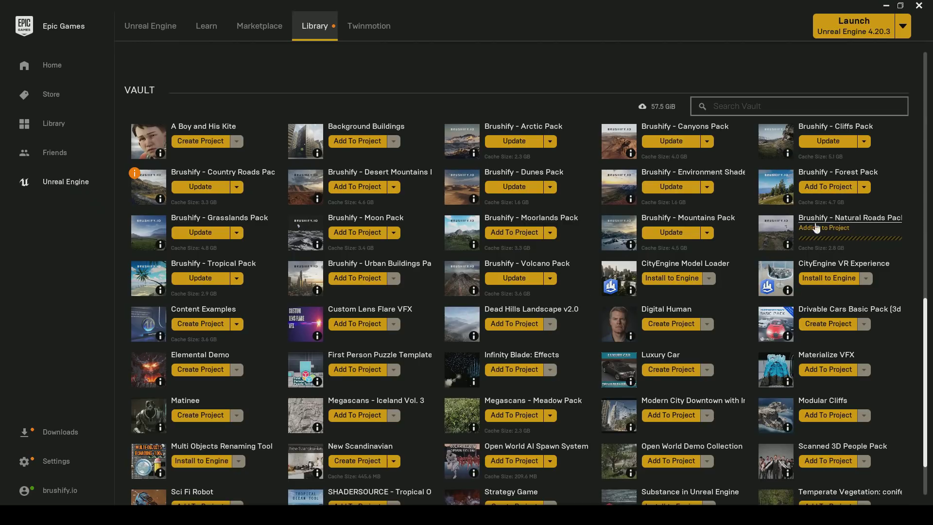
Start adding the Brushify - Forest Pack to a project, search all projects for "log", and select LogCabin
left_click(822, 189)
left_click(485, 162)
type("lo")
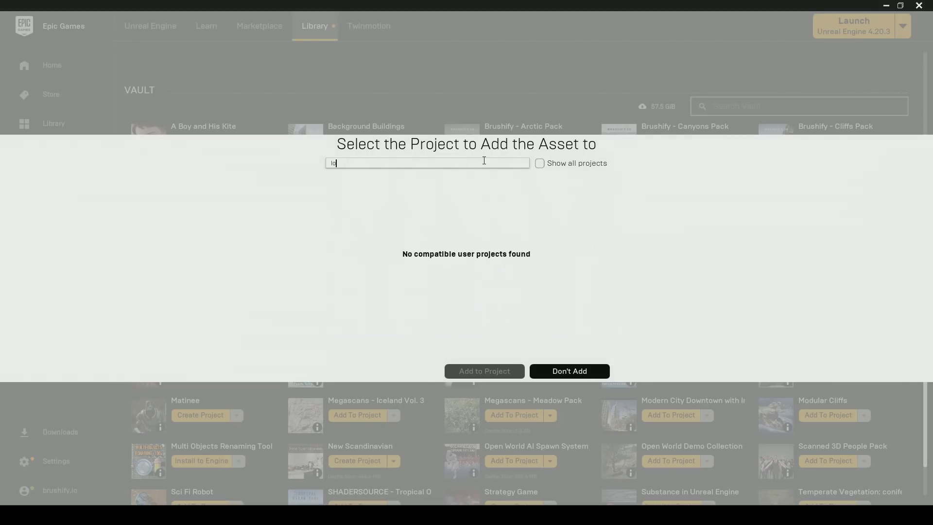
left_click(540, 163)
left_click(362, 212)
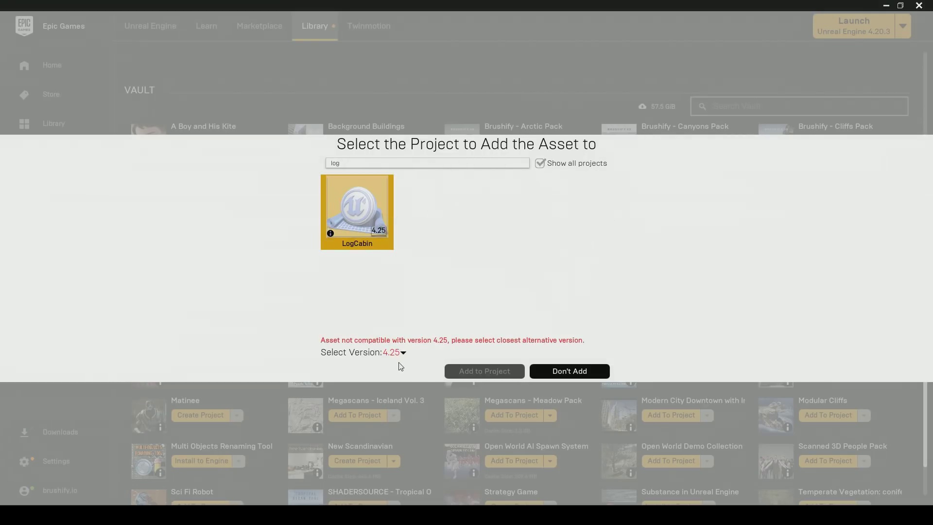
Set the Forest Pack's asset version to 4.24 and add it to LogCabin, overwriting the existing files
left_click(399, 353)
left_click(398, 422)
left_click(462, 373)
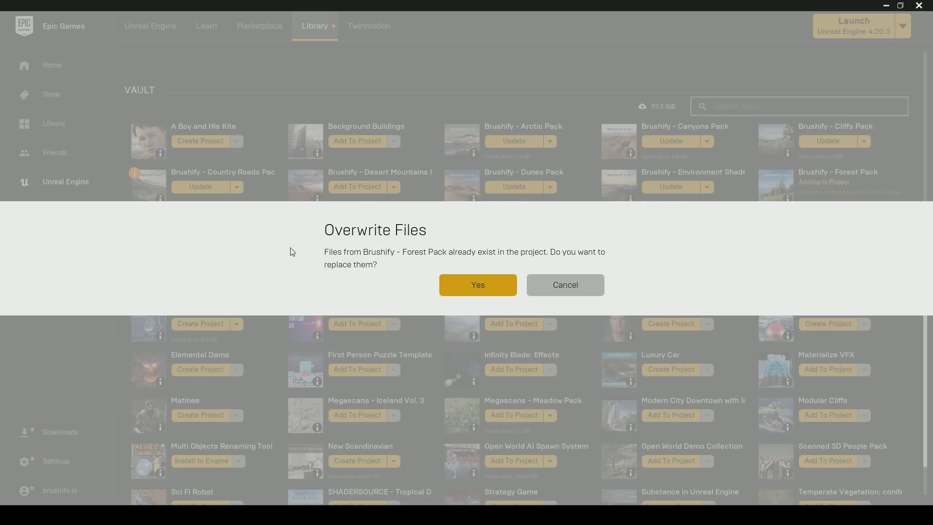
left_click(476, 283)
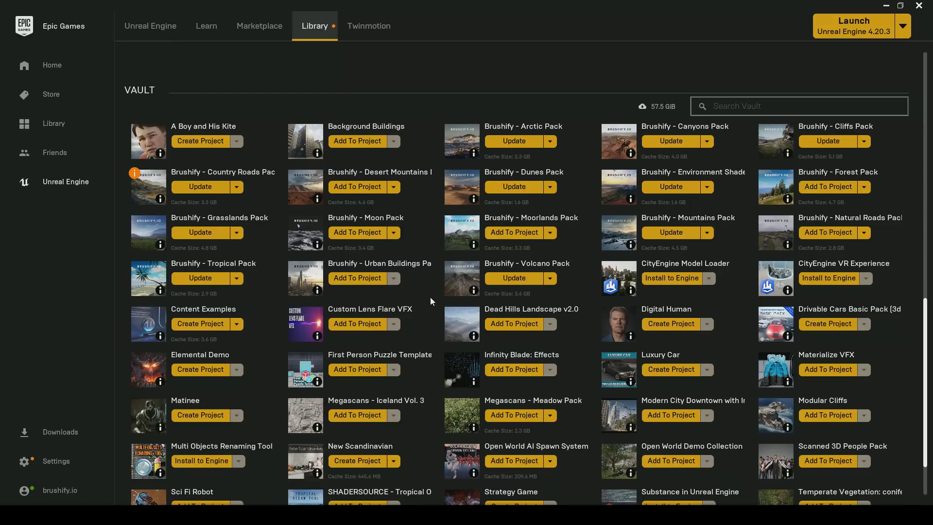
Open the LogCabin project from the library in Unreal Editor
scroll(430, 297, "up", 5)
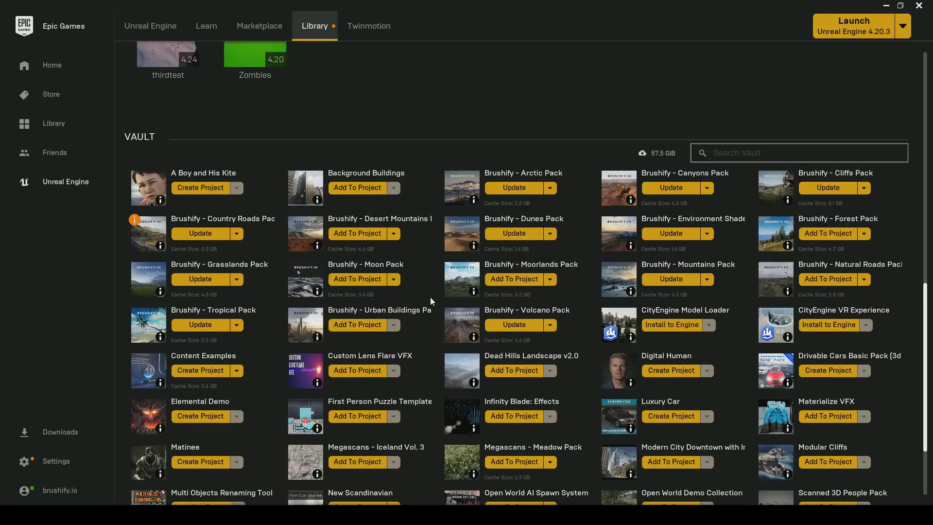
scroll(430, 297, "up", 4)
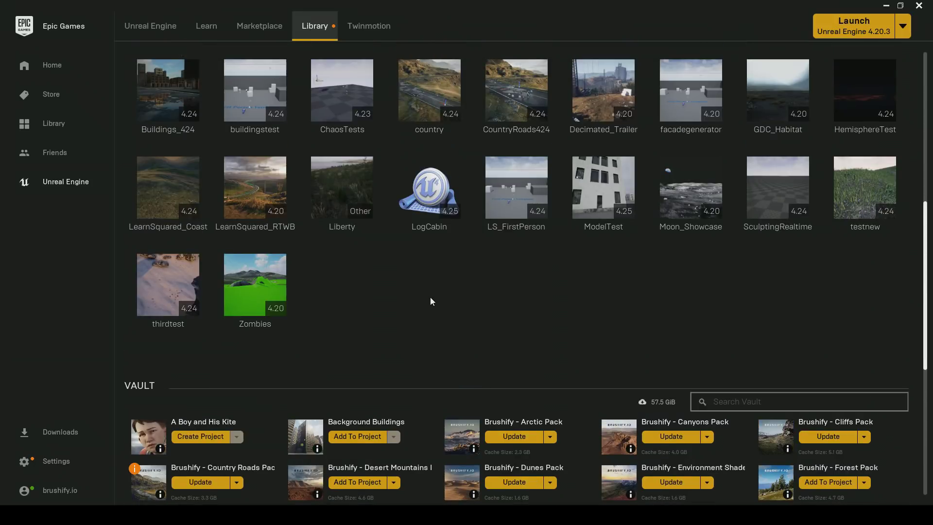
mouse_move(436, 257)
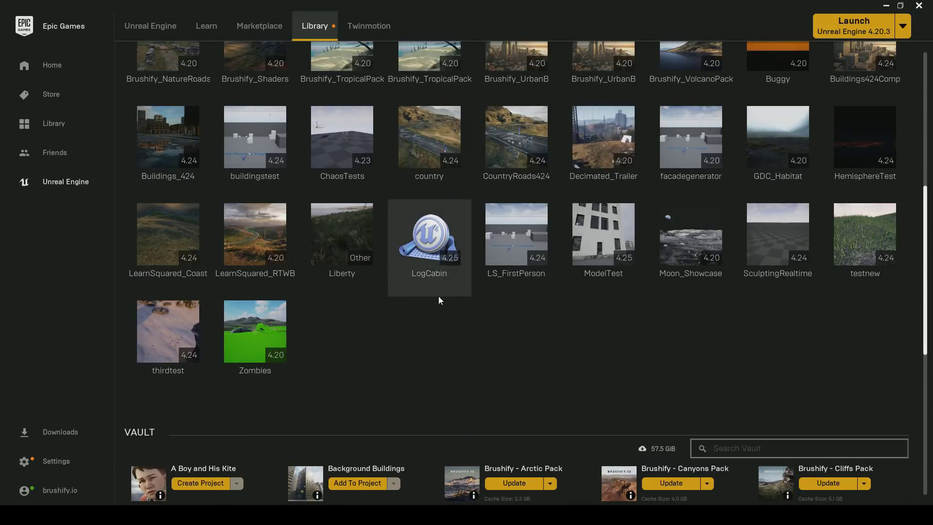
double_click(435, 261)
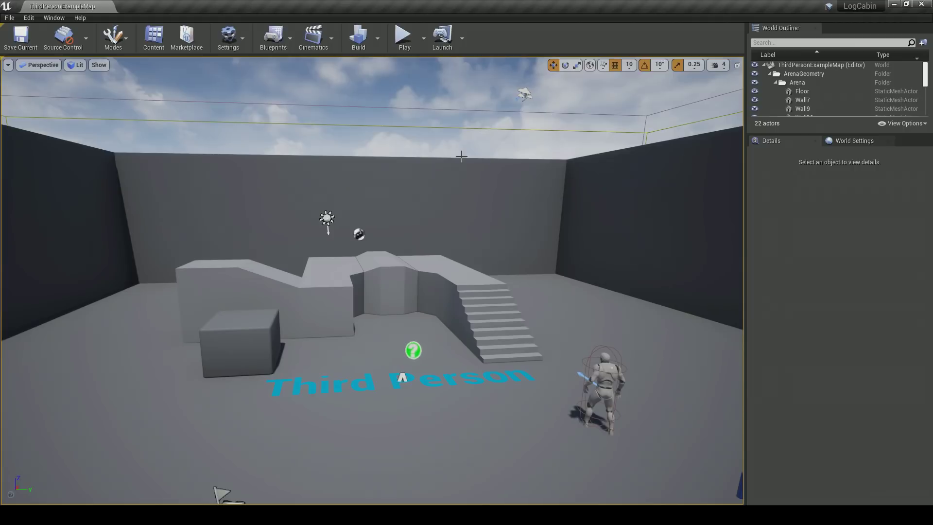
Open the NaturalRoads level from the Roads folder of the Brushify maps
mouse_move(208, 133)
right_mouse_down()
mouse_move(267, 170)
mouse_move(211, 136)
right_mouse_up()
left_click(10, 18)
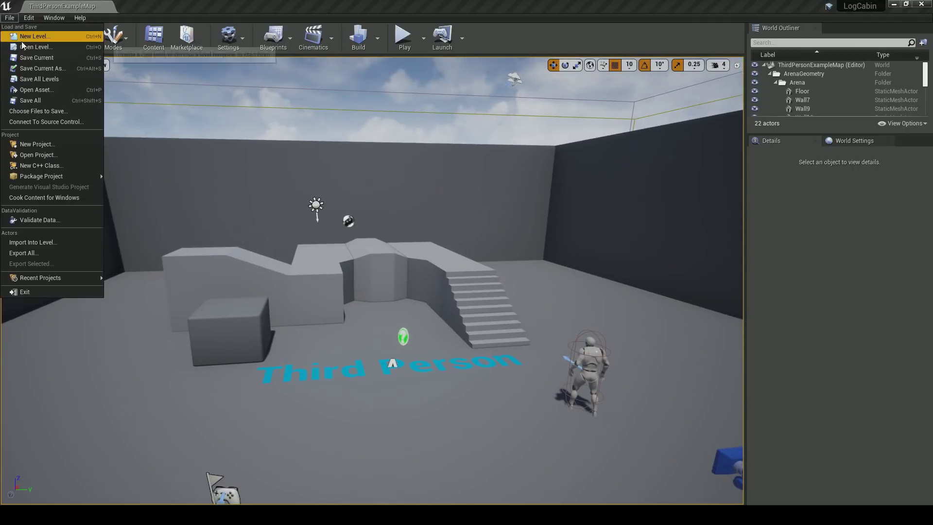
left_click(25, 42)
double_click(389, 143)
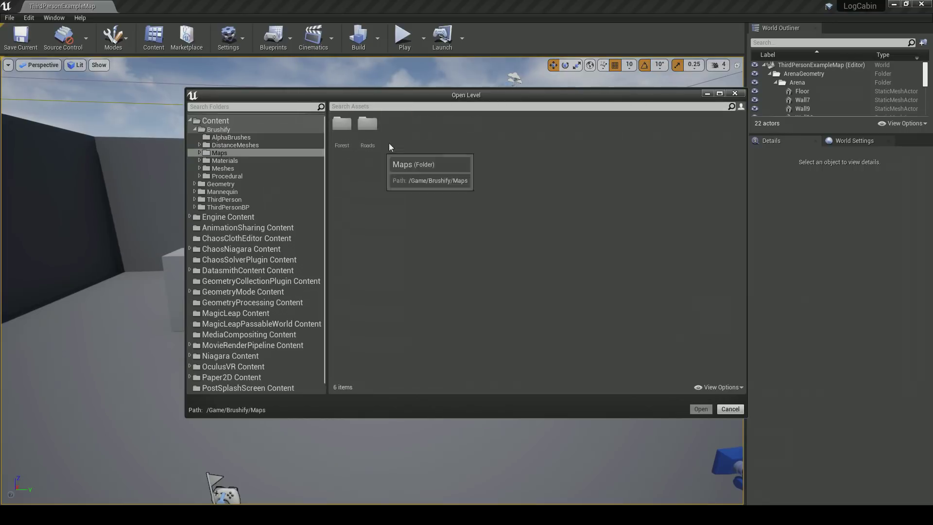
double_click(346, 144)
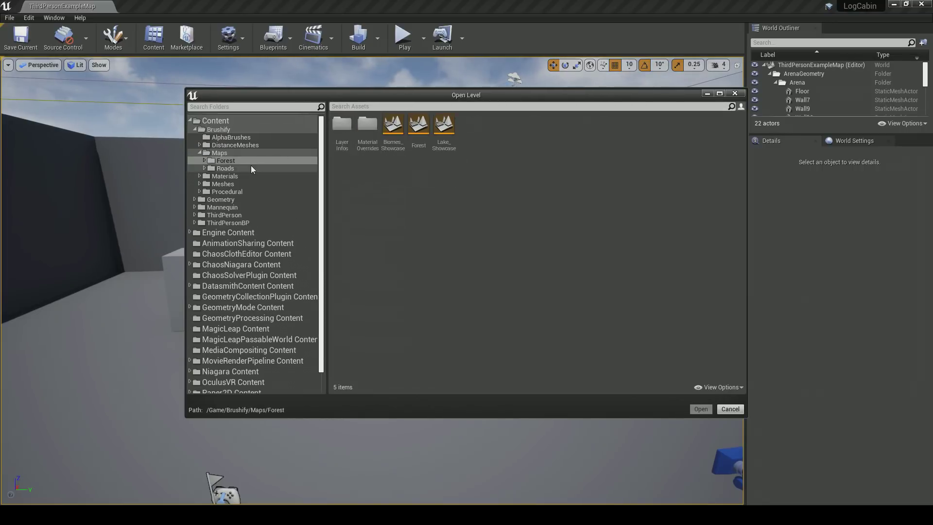
left_click(245, 168)
double_click(344, 144)
double_click(391, 141)
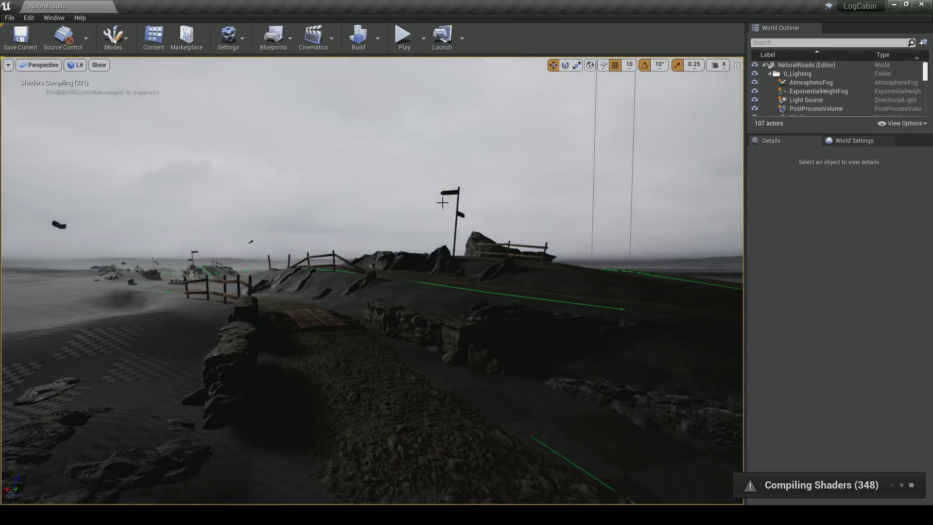
Examine the level's paths, stone walls and surrounding terrain in game view
mouse_move(463, 228)
right_mouse_down()
mouse_move(418, 222)
mouse_move(474, 228)
mouse_move(462, 233)
right_mouse_up()
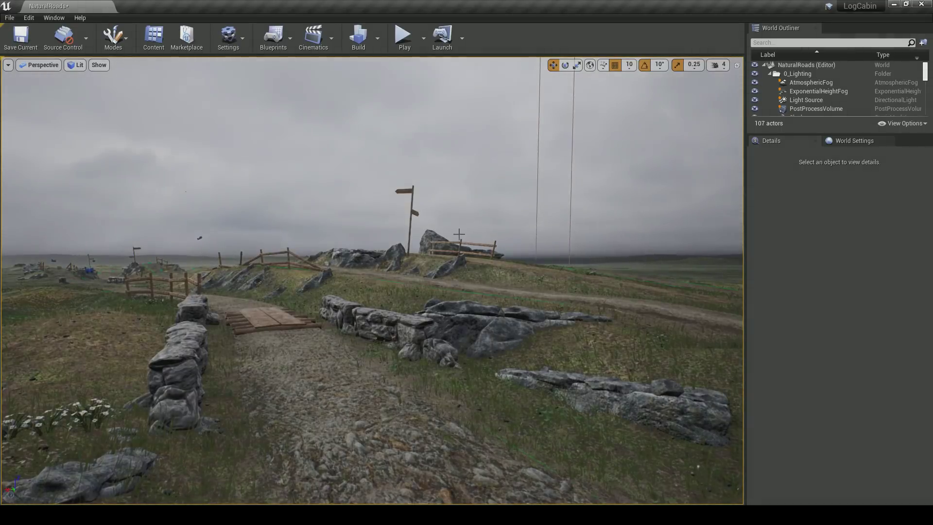
right_click_drag(458, 235, 559, 247)
scroll(459, 234, "down", 3)
key("g")
key("w")
key("a")
key("s")
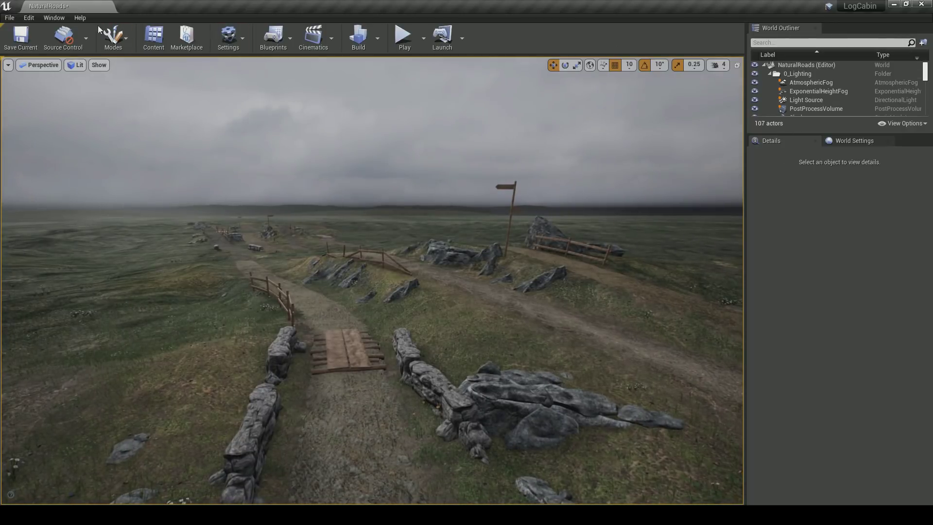
Bring up the World Settings and set the GameMode Override to ThirdPersonGameMode
left_click(54, 18)
left_click(82, 165)
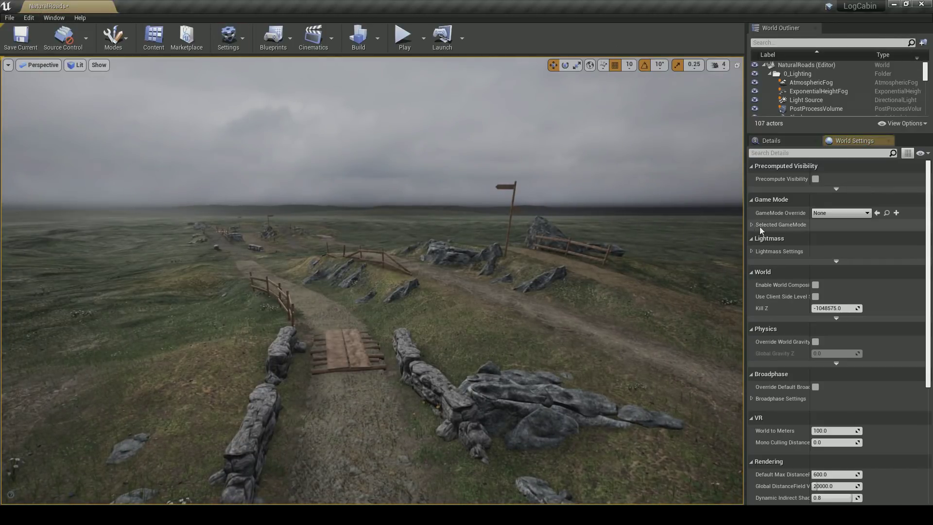
left_click(841, 213)
left_click(836, 312)
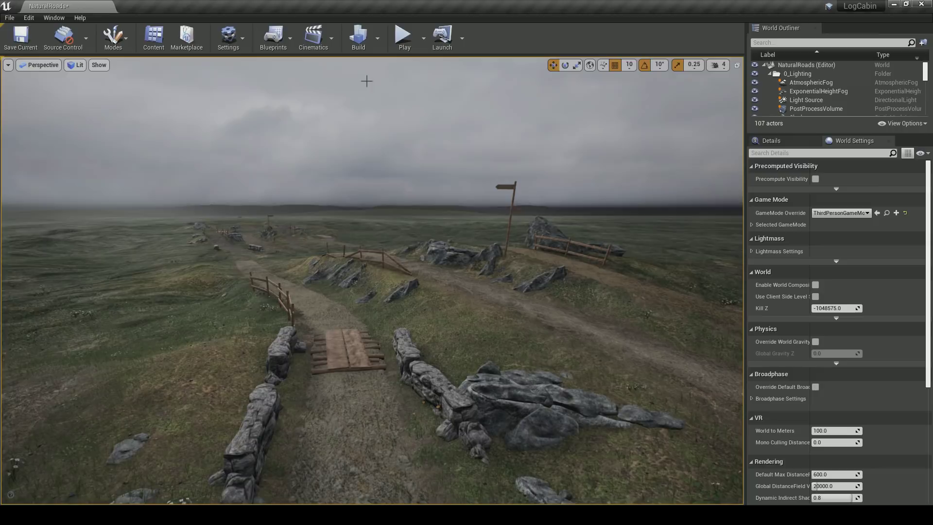
Play-test the level twice with the third-person character, stopping after each run
left_click(403, 38)
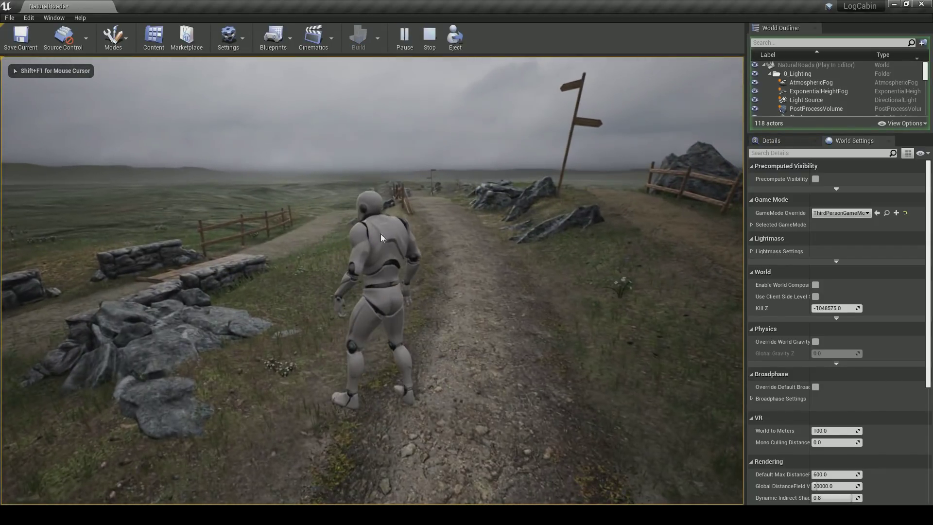
key("Escape")
left_click(403, 39)
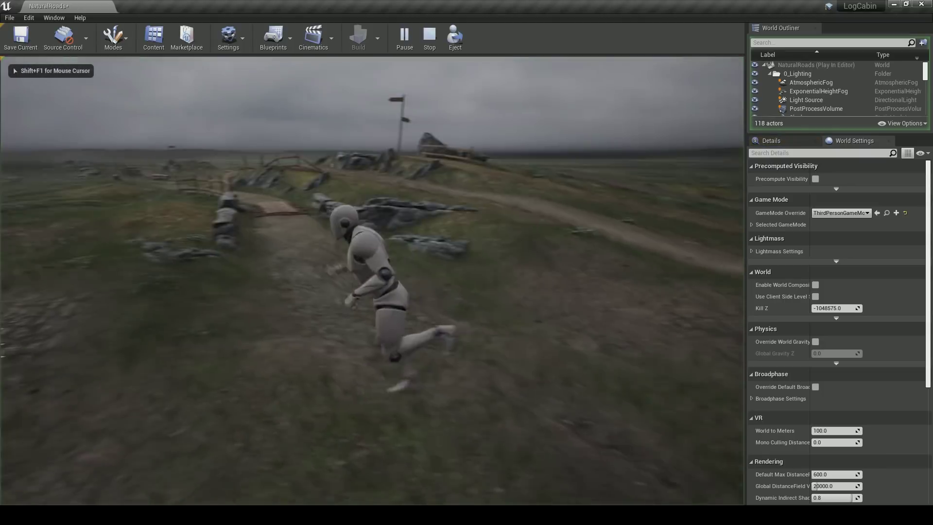
key("Escape")
Set the player to spawn at the current camera location and play-test the level from two viewpoints
left_click(423, 38)
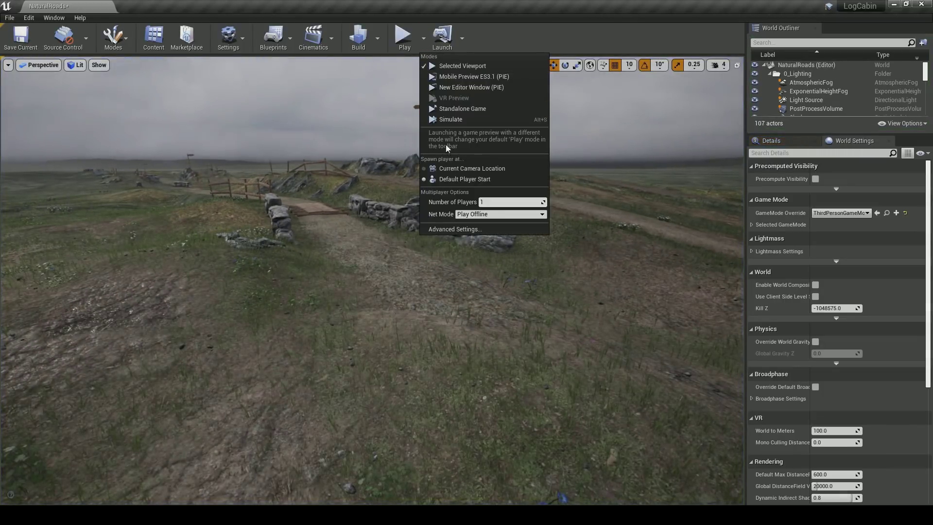
left_click(455, 170)
left_click(403, 38)
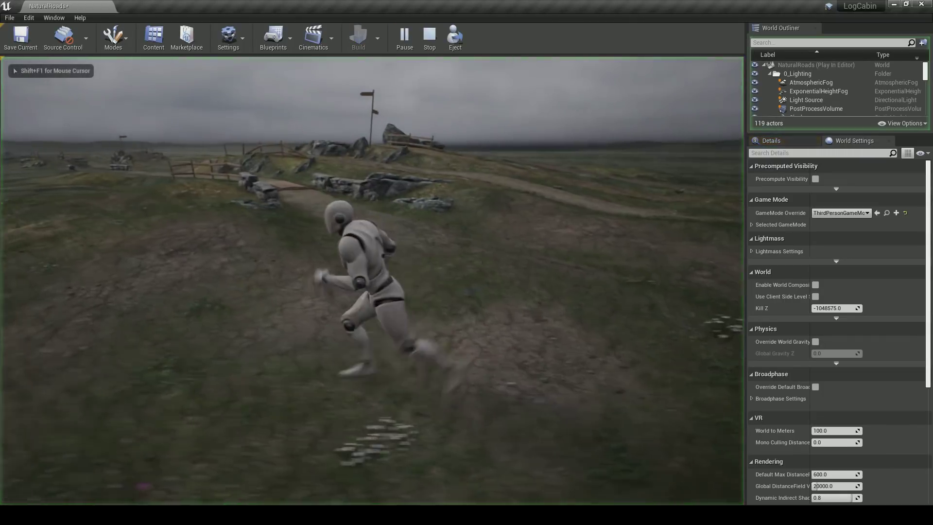
key("Escape")
right_click_drag(457, 184, 428, 175)
left_click(403, 38)
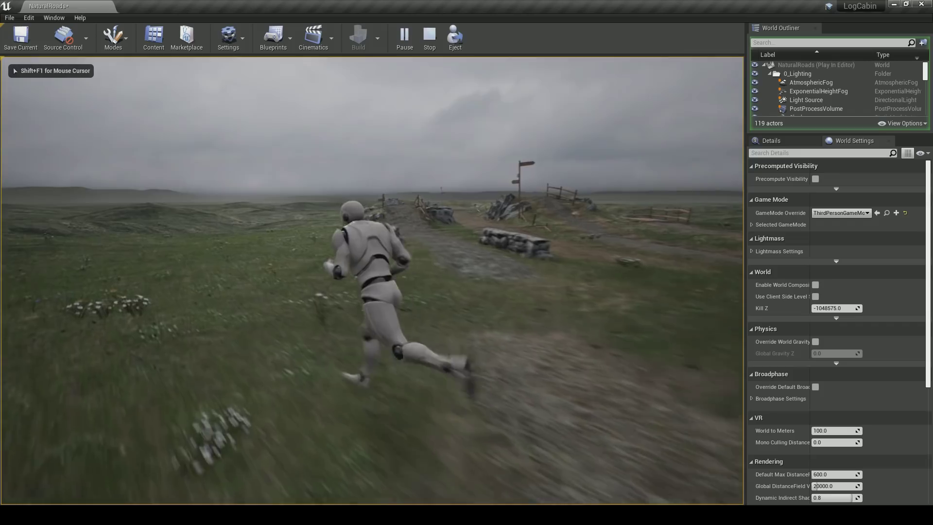
key("Escape")
Enlarge the World Outliner and delete all descendants of the 1_SetDressing folder
right_click_drag(287, 251, 321, 257)
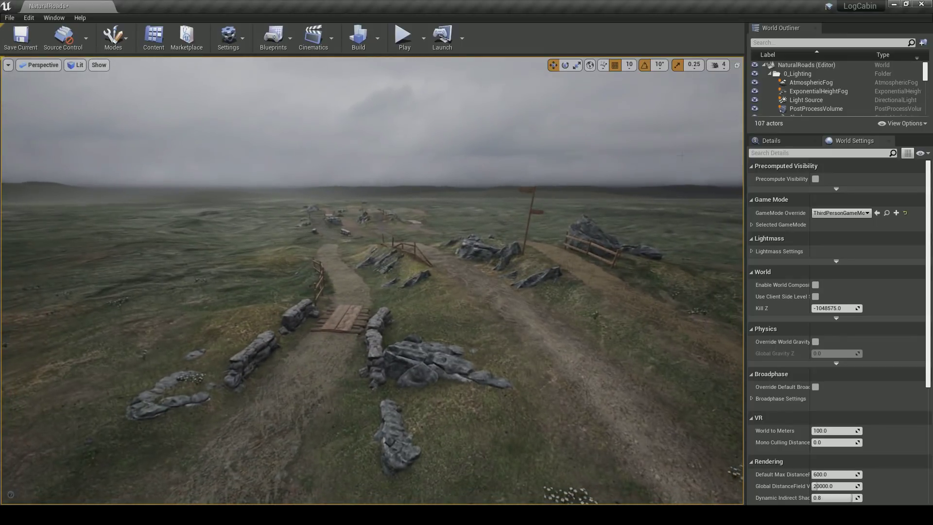
left_click_drag(801, 133, 795, 368)
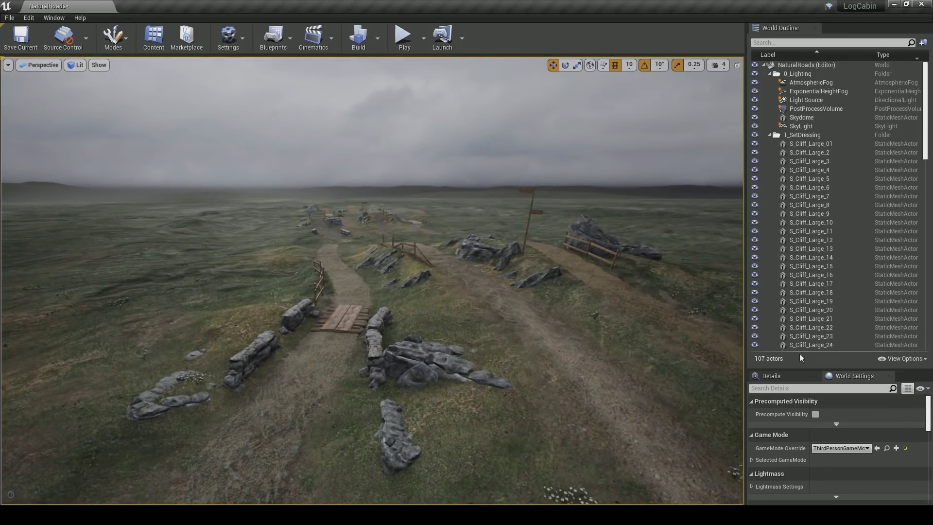
left_click(779, 137)
left_click(770, 135)
right_click(796, 136)
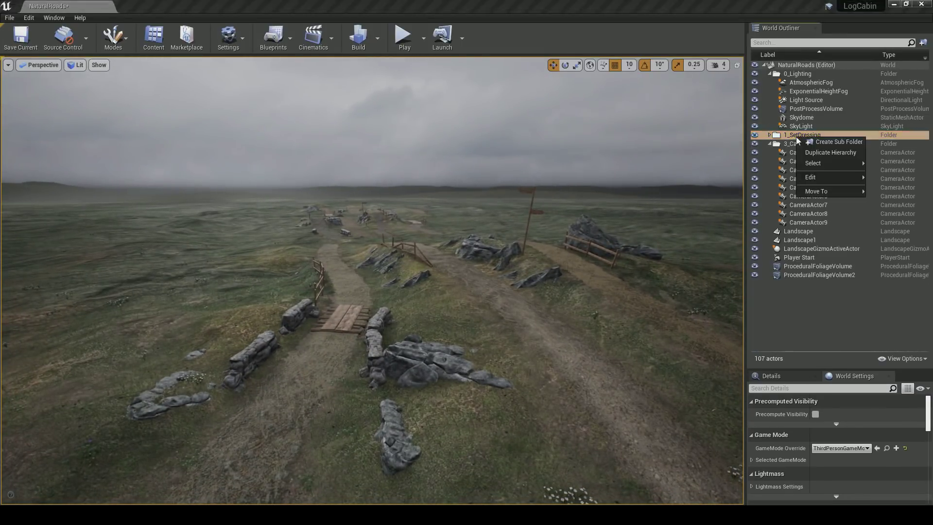
mouse_move(810, 162)
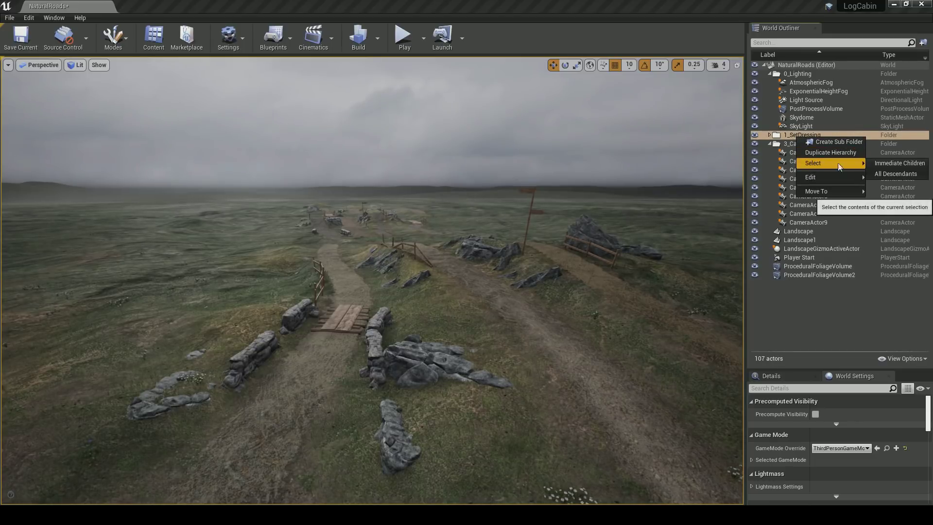
left_click(896, 173)
key("Delete")
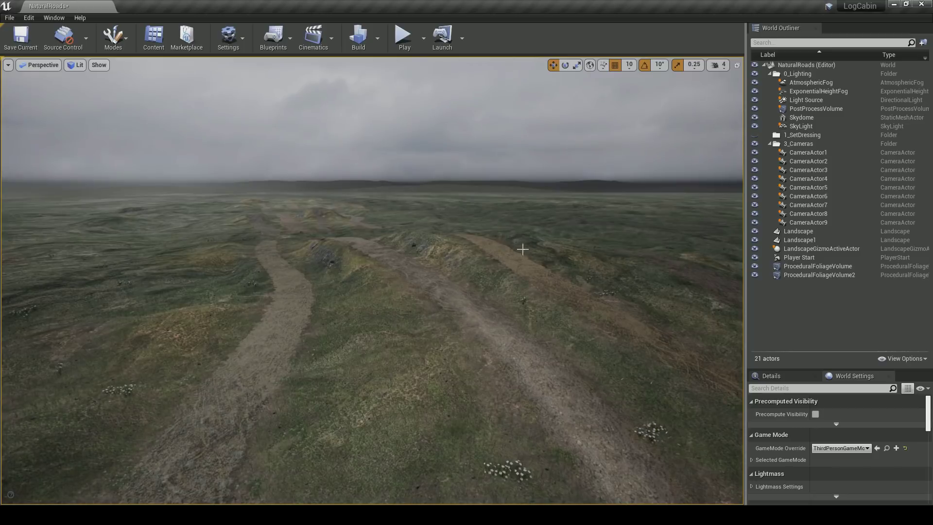
Switch the editor to Landscape mode and dock its tool panel beside the World Outliner
left_click_drag(792, 368, 792, 277)
left_click(60, 17)
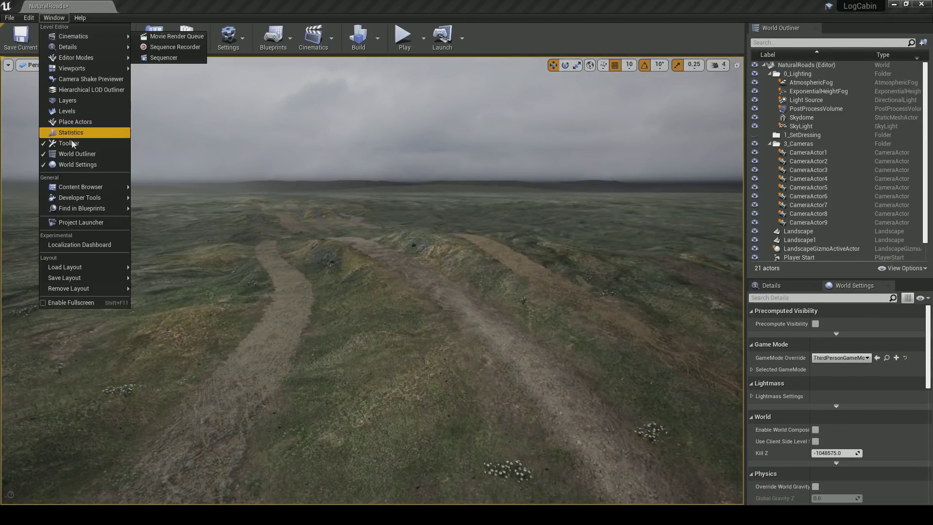
mouse_move(73, 69)
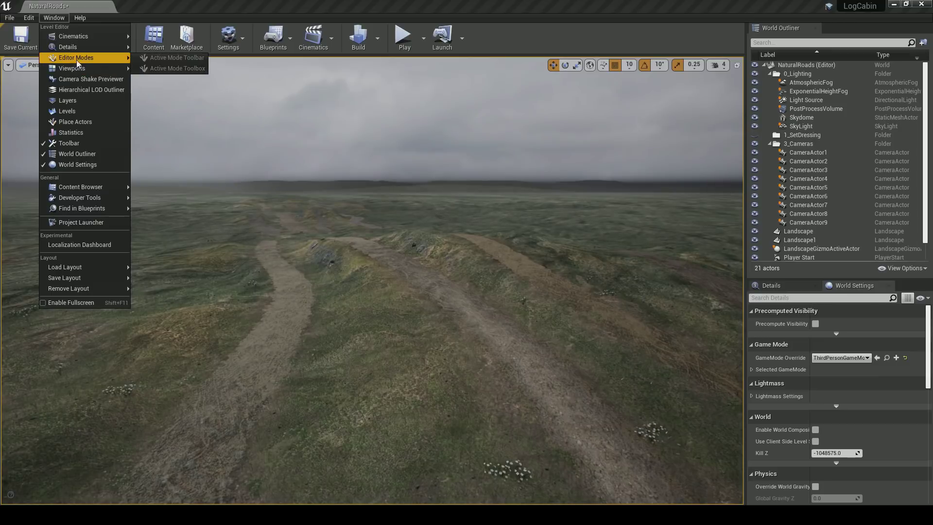
left_click(220, 144)
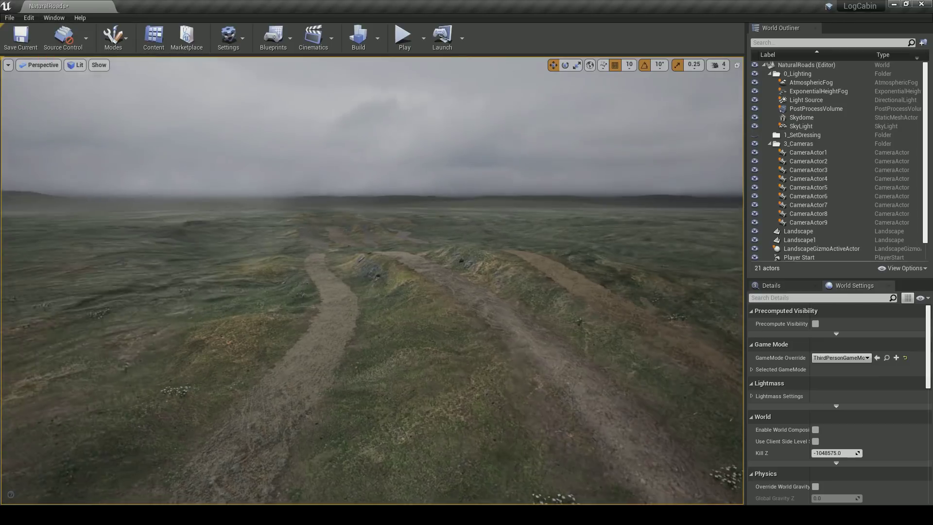
left_click(112, 37)
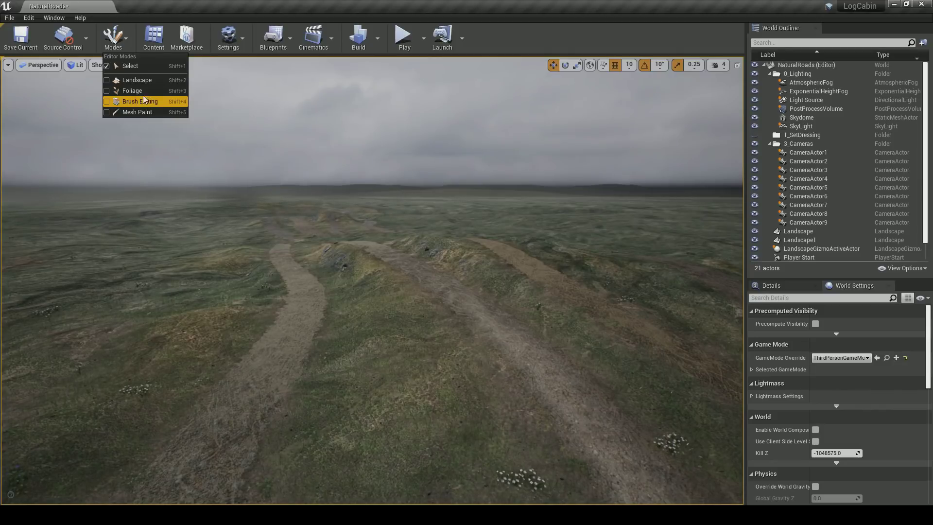
left_click(141, 83)
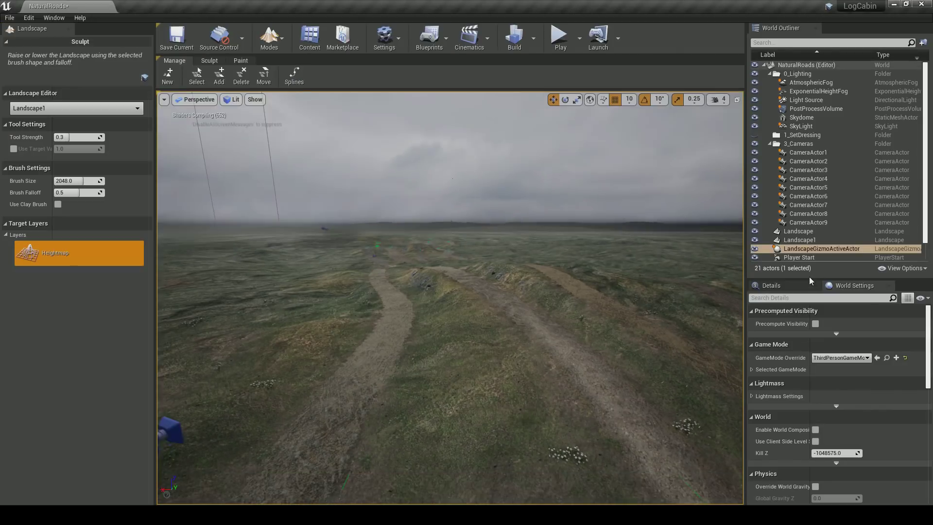
left_click_drag(27, 33, 836, 33)
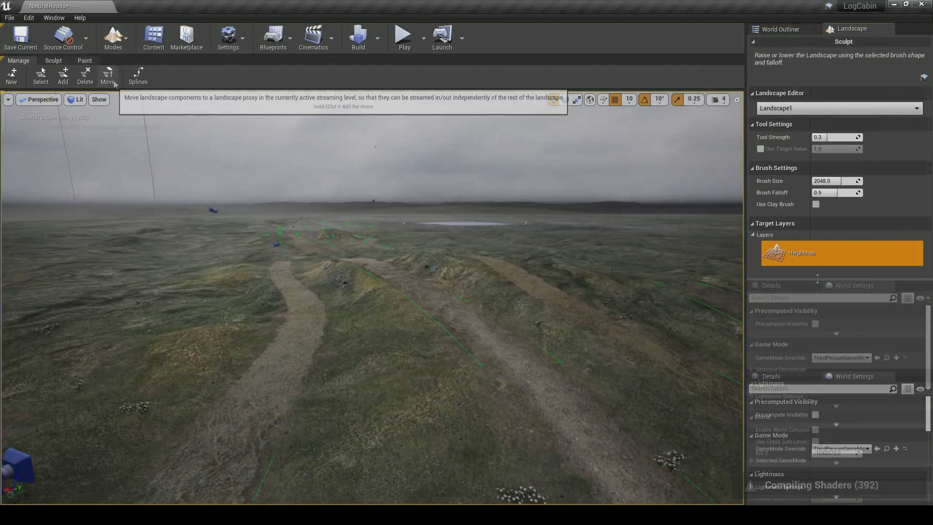
With the Splines tool on Landscape1, select all connected road control points and delete them, joining the attached segments
left_click(138, 76)
right_click_drag(328, 278, 322, 305)
left_click(335, 256)
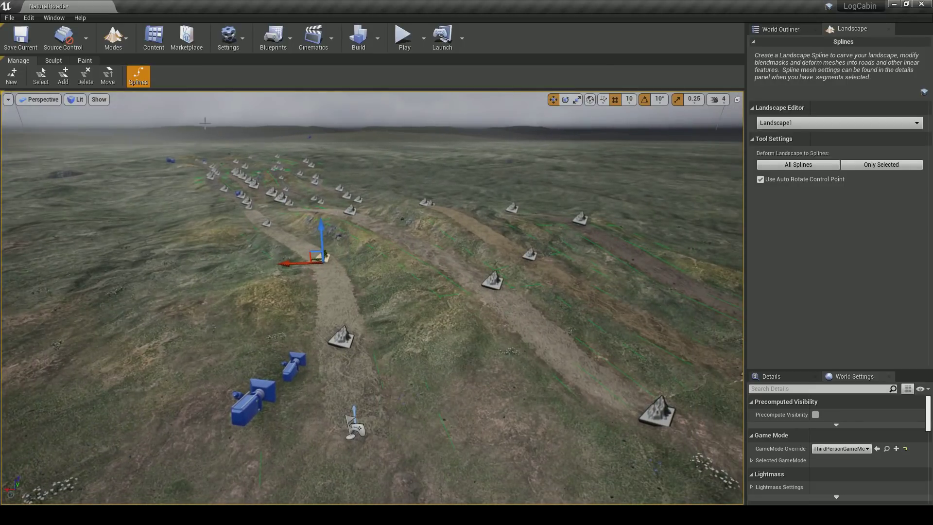
left_click(40, 76)
left_click(304, 219)
left_click(138, 76)
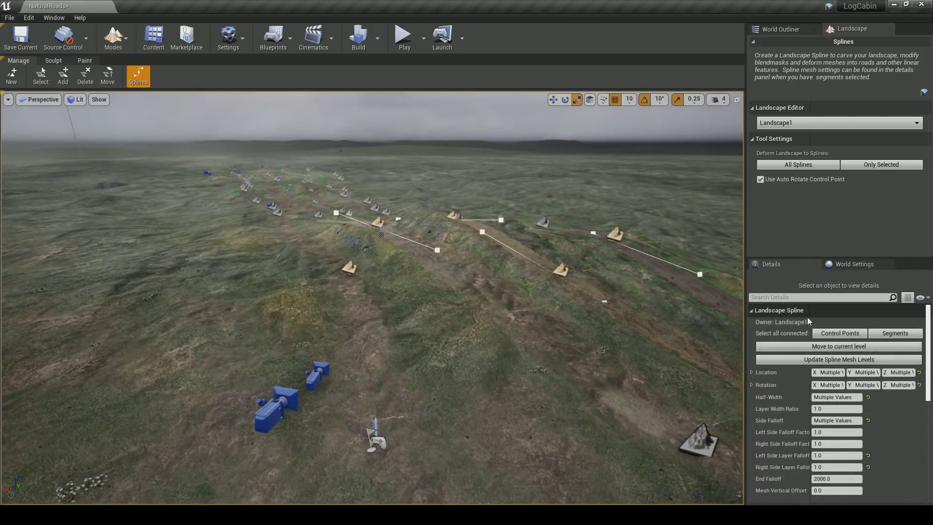
left_click(839, 333)
key("Delete")
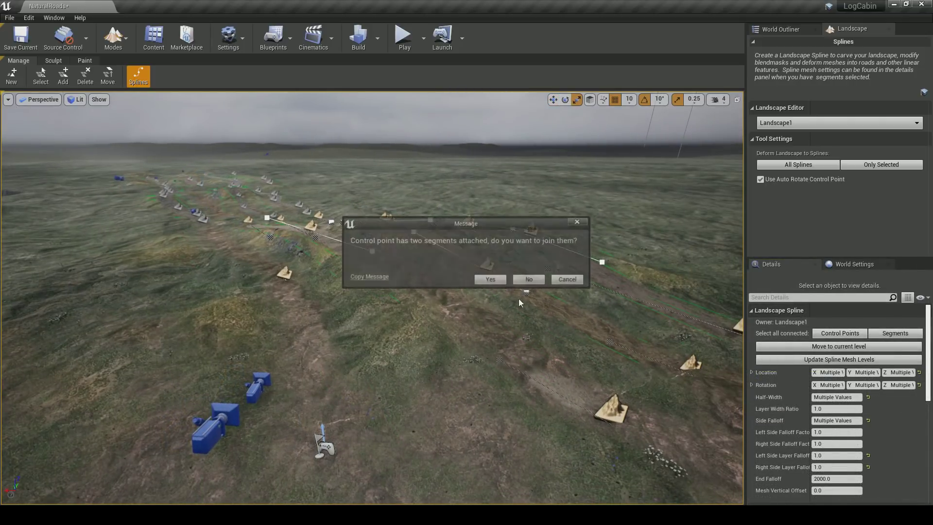
left_click(493, 278)
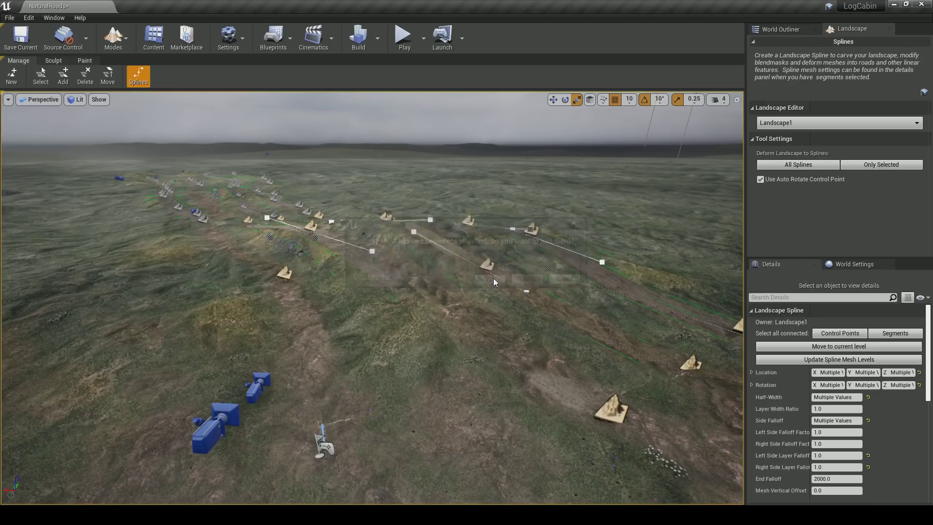
left_click(492, 278)
Select control points on the next three road splines, extend the selection to all connected points, and delete them, joining attached segments
key("w")
right_click_drag(476, 292, 446, 264)
left_click(257, 363)
left_click(350, 332, "shift")
left_click(451, 334, "shift")
key("w")
right_click_drag(400, 323, 400, 340)
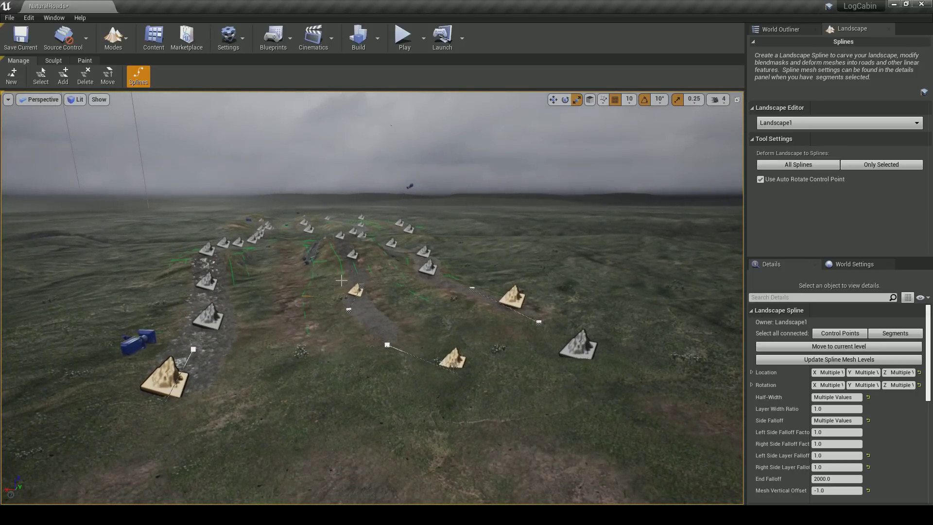
left_click(819, 334)
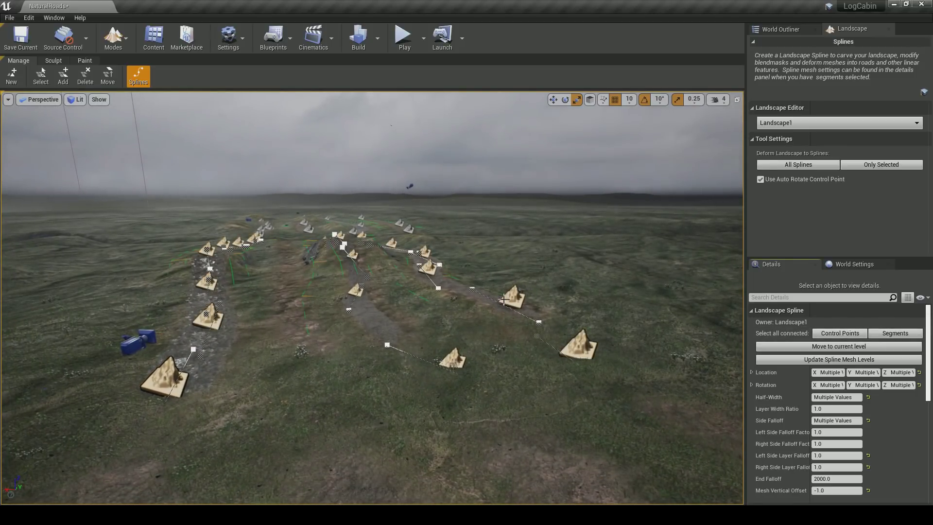
key("Delete")
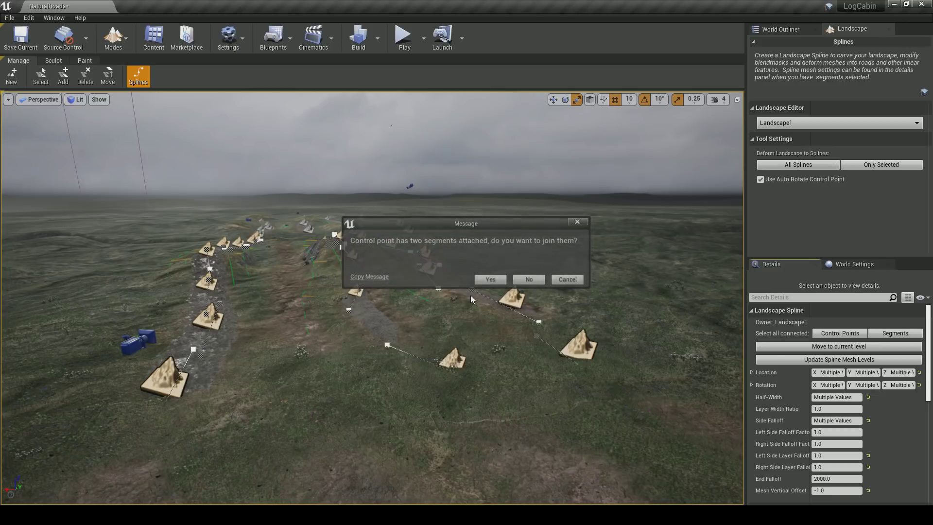
left_click(478, 277)
Select the control points of the remaining road splines together with all connected points and delete them
right_click_drag(424, 271, 415, 253)
key("w")
left_click(234, 333)
left_click(331, 324, "shift")
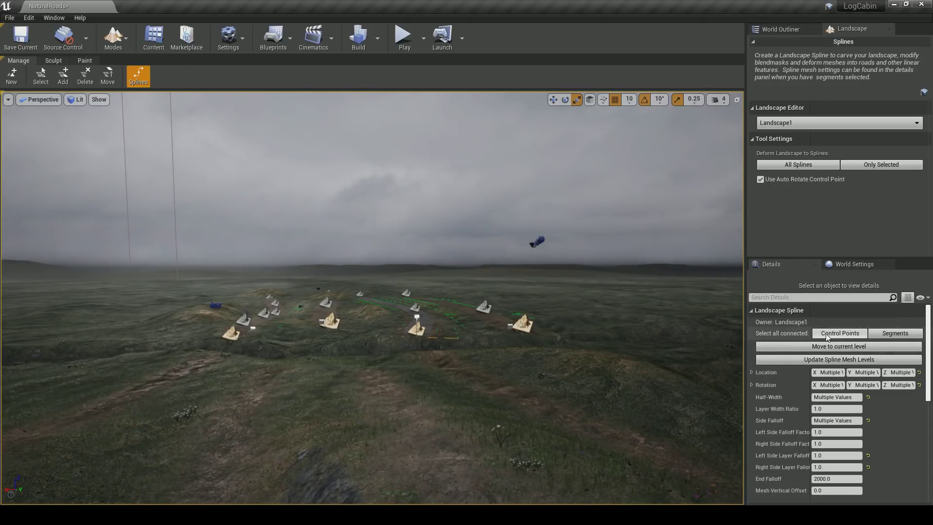
key("Delete")
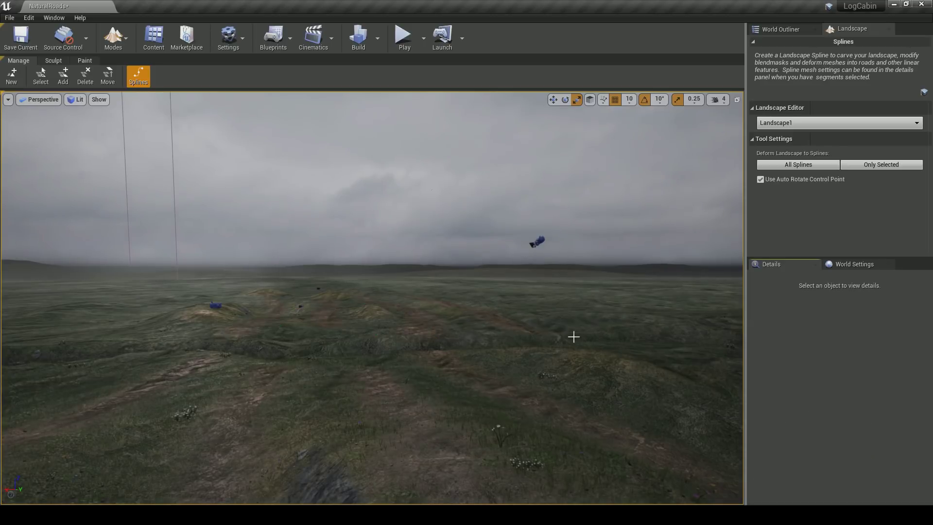
key("s")
right_click_drag(459, 327, 491, 362)
key("w")
key("s")
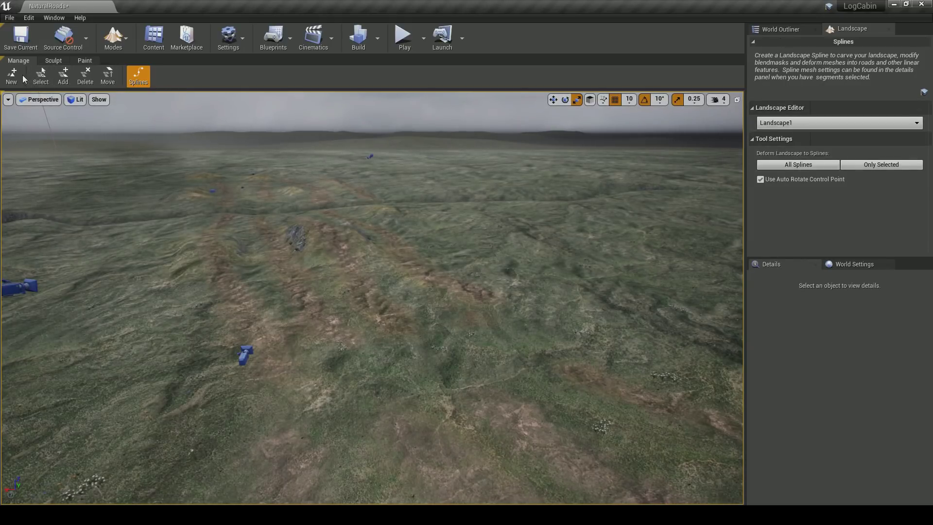
left_click(39, 78)
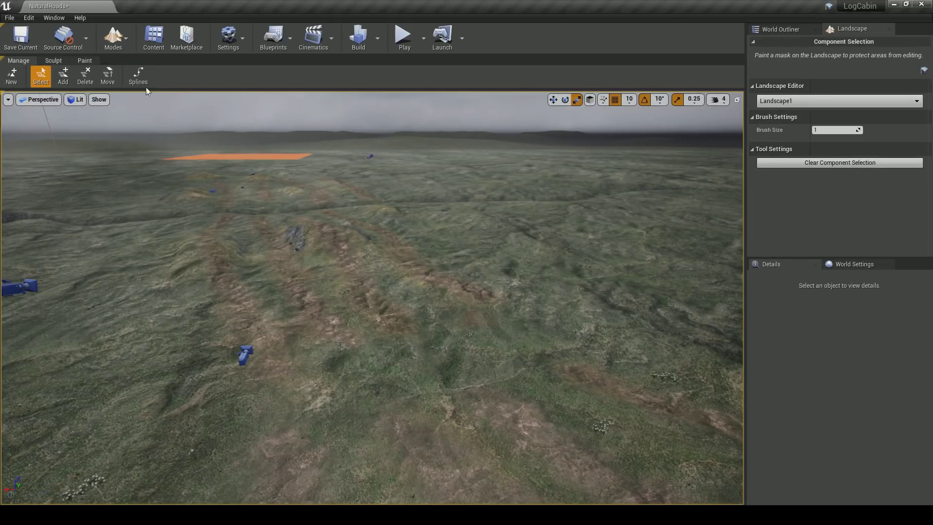
left_click(48, 61)
right_click_drag(459, 175, 498, 169)
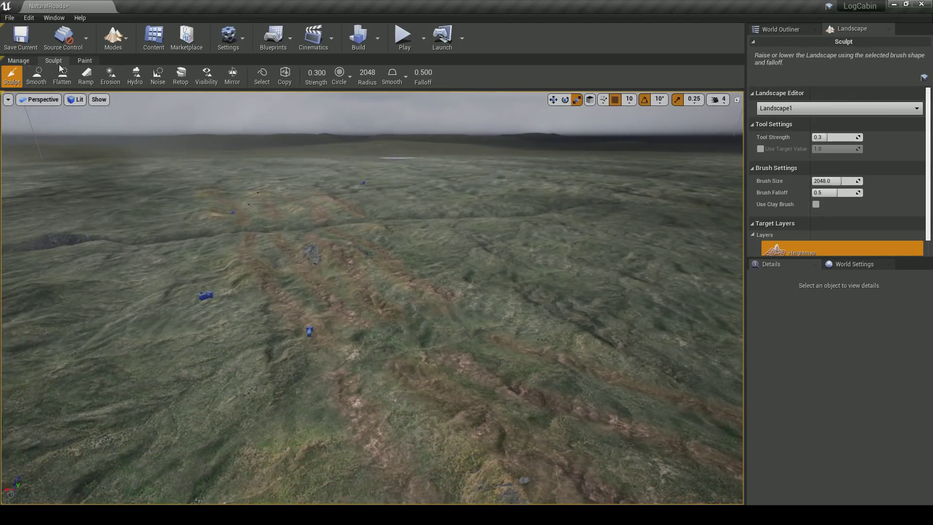
Enlarge the list of landscape paint layers and fill all of Landscape1 with the Grass layer to cover the dirt tracks
left_click(85, 62)
right_click_drag(516, 237, 523, 245)
left_click_drag(831, 257, 836, 462)
right_click_drag(435, 262, 440, 262)
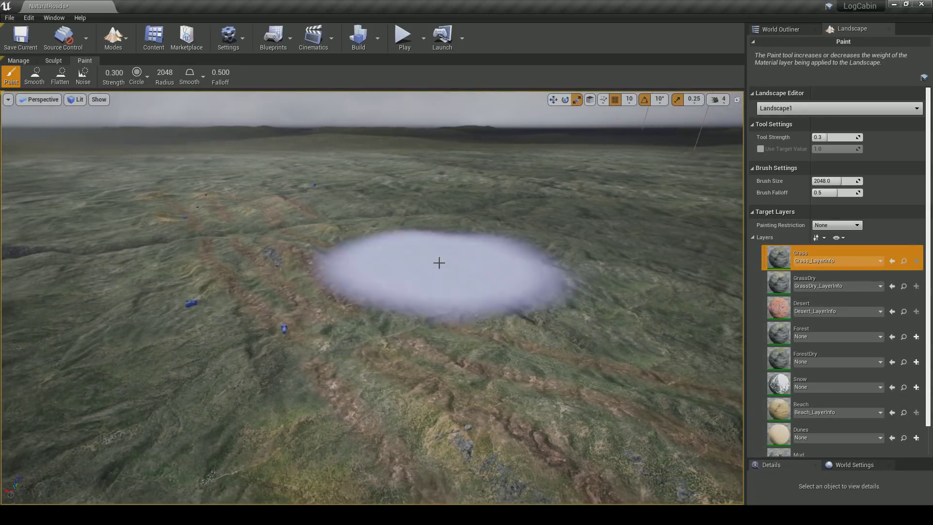
right_click(777, 260)
left_click(795, 297)
right_click_drag(487, 282, 110, 131)
key("w")
Activate the Flatten sculpting tool, enable Flatten Target, and pick a target height of about 103.16 from the landscape
left_click(53, 61)
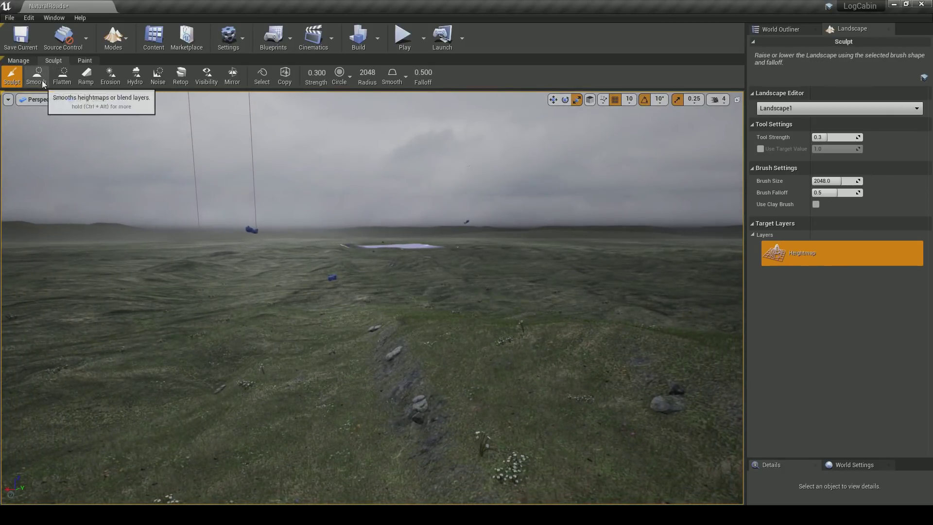
left_click(63, 76)
left_click(761, 139)
left_click(856, 139)
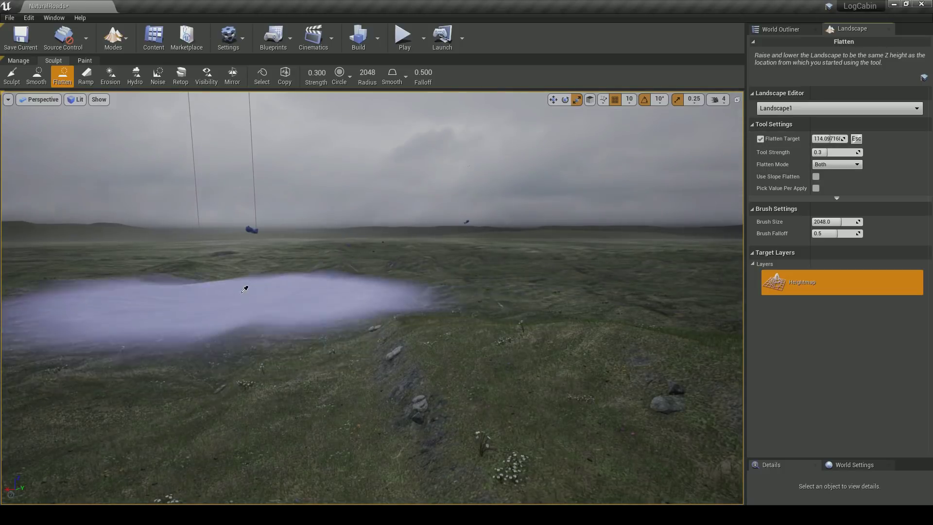
key("w")
mouse_move(245, 281)
right_mouse_down()
mouse_move(301, 291)
mouse_move(308, 280)
mouse_move(298, 261)
right_mouse_up()
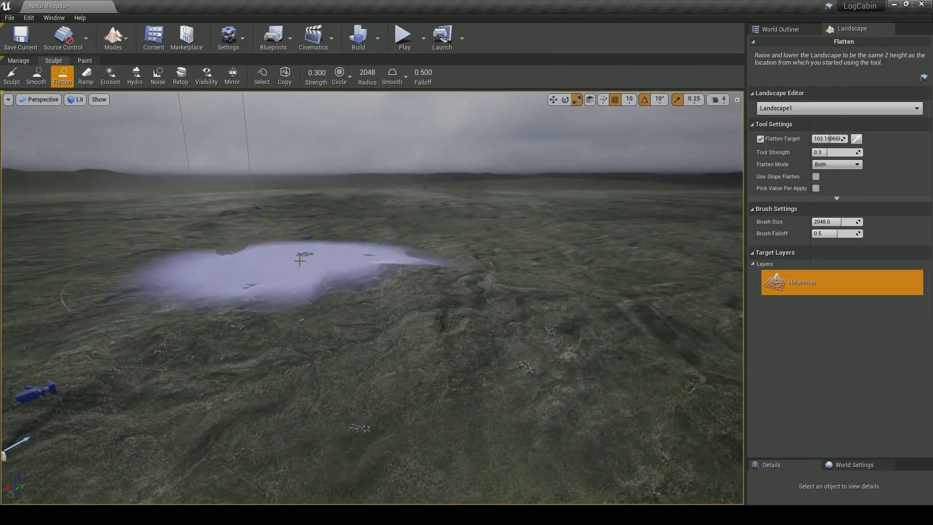
Inspect the grass-covered landscape and its leftover camera actors from several viewpoints
right_click_drag(455, 250, 325, 267)
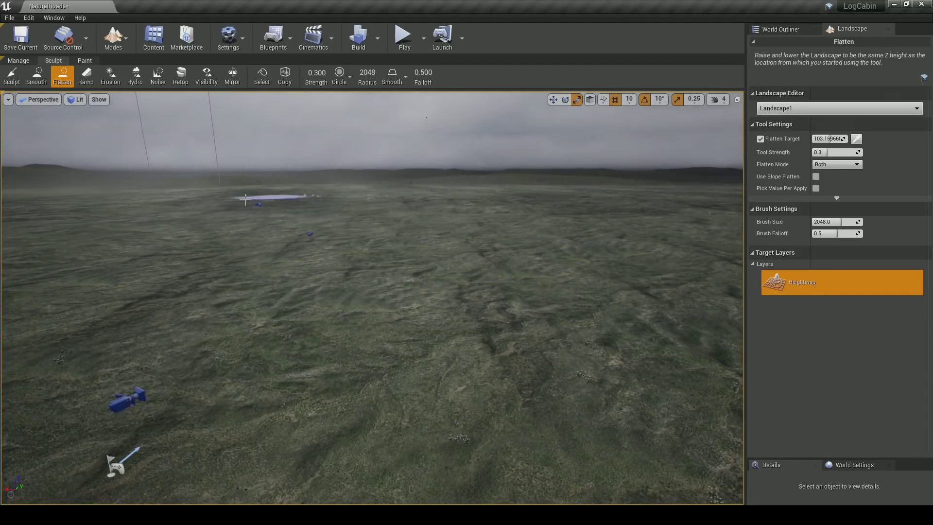
right_click_drag(535, 326, 612, 326)
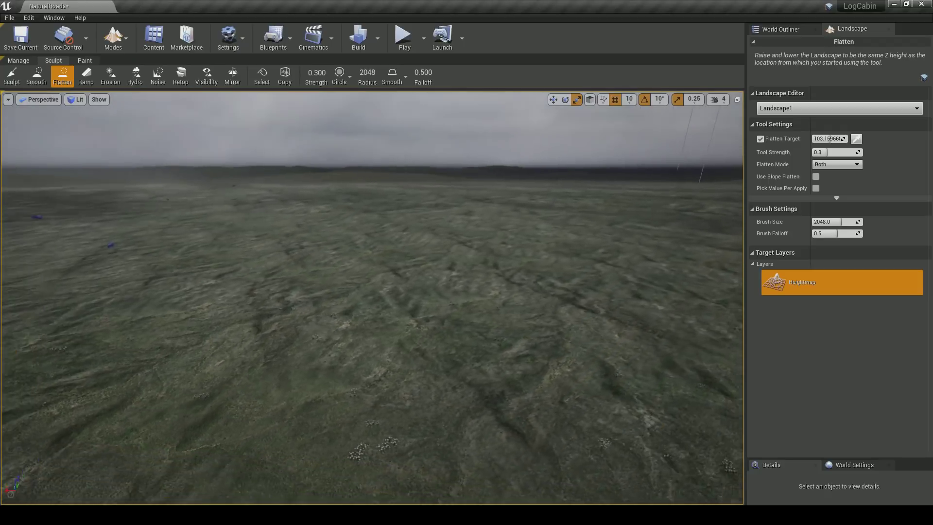
right_click_drag(465, 297, 167, 298)
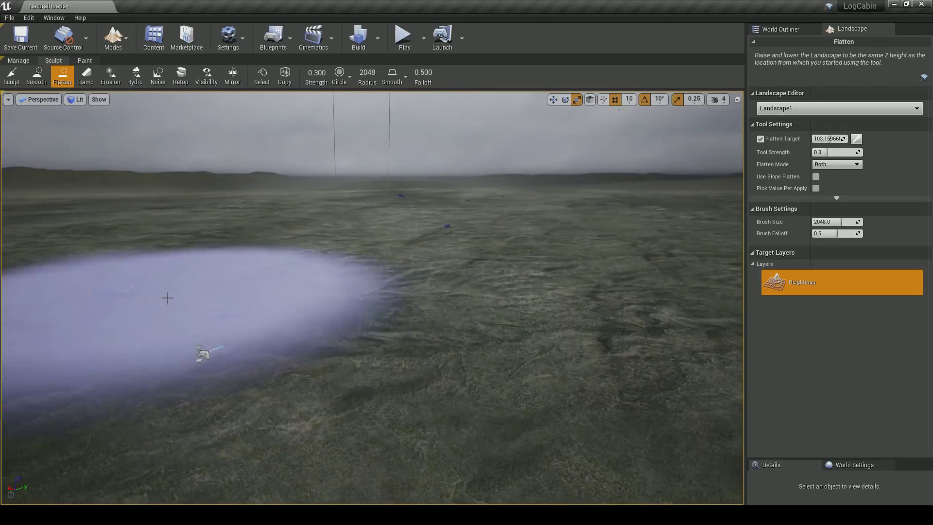
key("w")
mouse_move(467, 204)
right_mouse_down()
mouse_move(482, 192)
mouse_move(445, 196)
mouse_move(467, 250)
right_mouse_up()
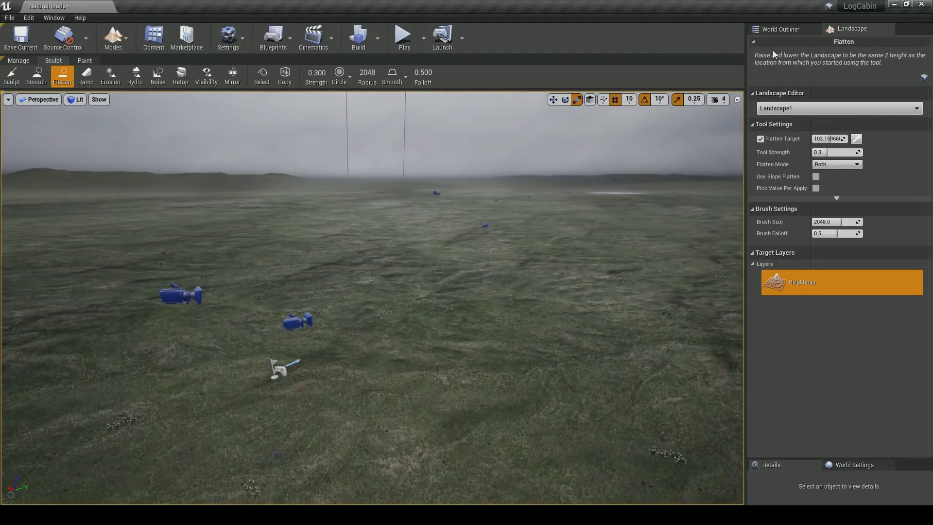
mouse_move(531, 240)
right_mouse_down()
mouse_move(559, 240)
mouse_move(525, 236)
right_mouse_up()
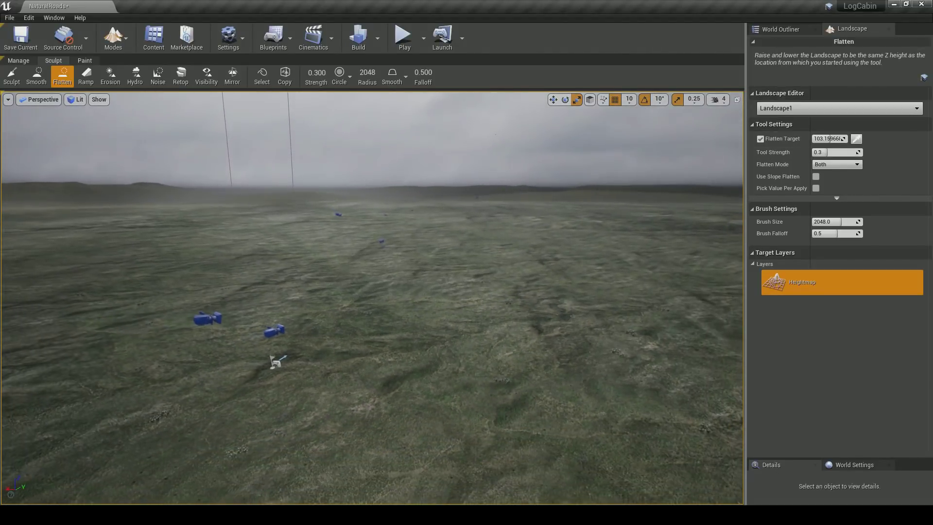
right_click_drag(433, 286, 433, 285)
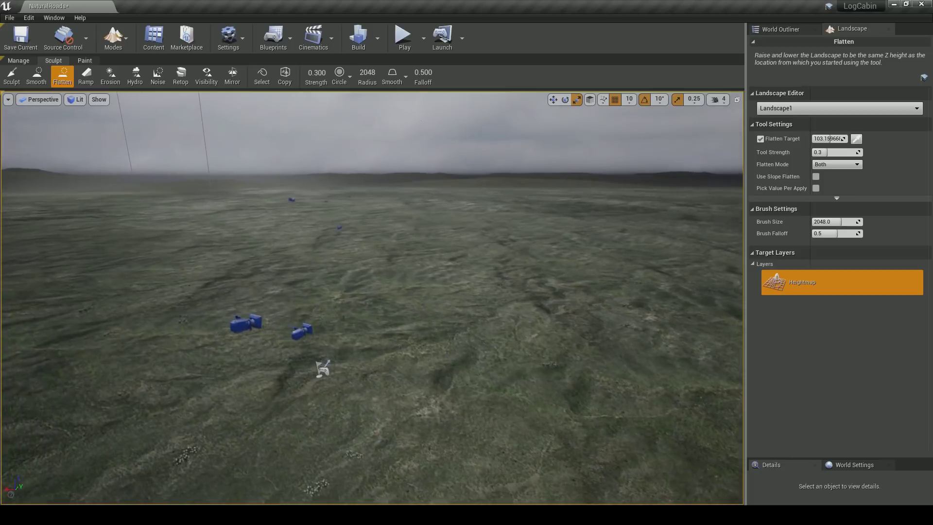
mouse_move(300, 230)
right_mouse_down()
mouse_move(384, 229)
mouse_move(352, 242)
mouse_move(413, 250)
mouse_move(462, 226)
right_mouse_up()
right_click_drag(372, 297, 272, 306)
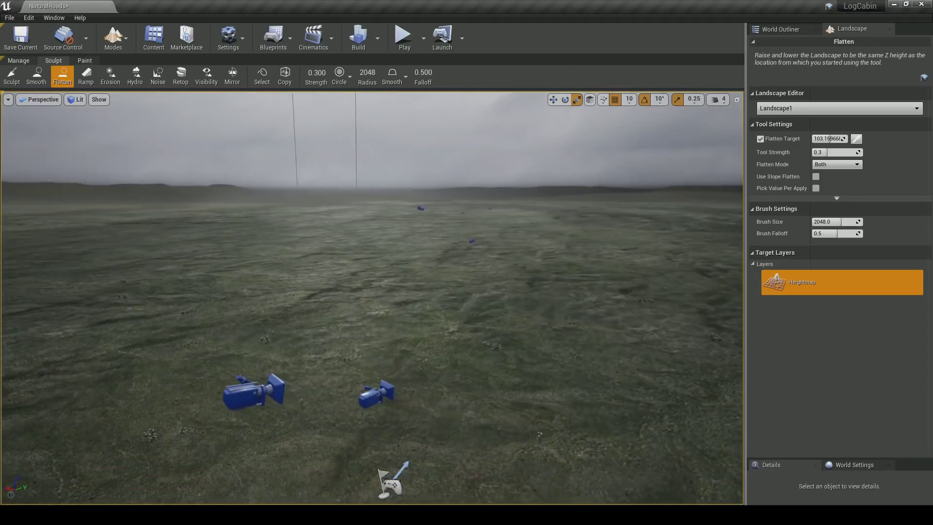
right_click_drag(431, 270, 471, 287)
key("s")
key("a")
Select CameraActor1 through CameraActor9 in the 3_Cameras folder and delete them
left_click(780, 30)
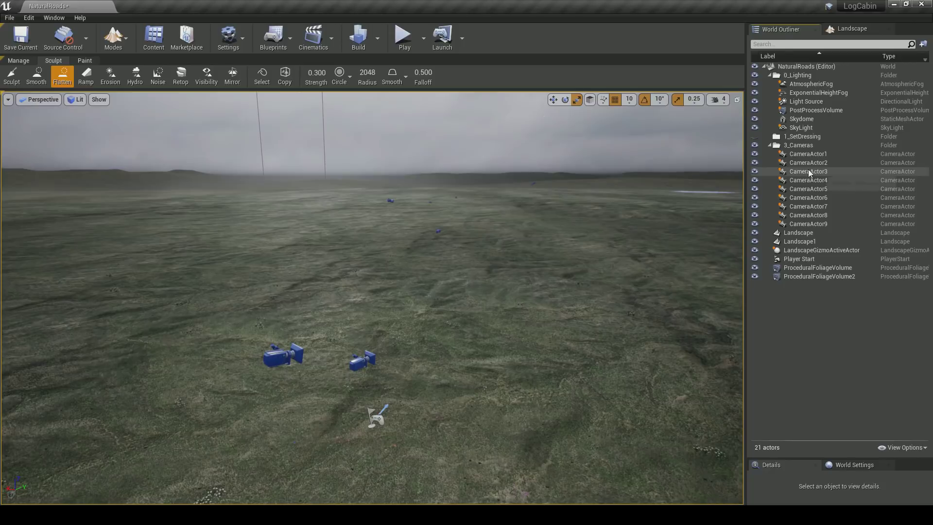
left_click(808, 224, "shift")
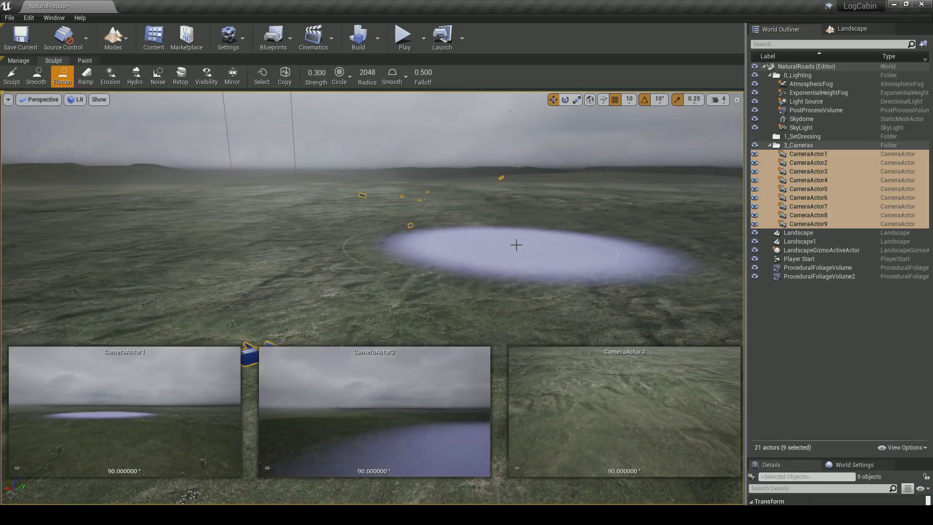
key("Delete")
right_click_drag(518, 270, 544, 253)
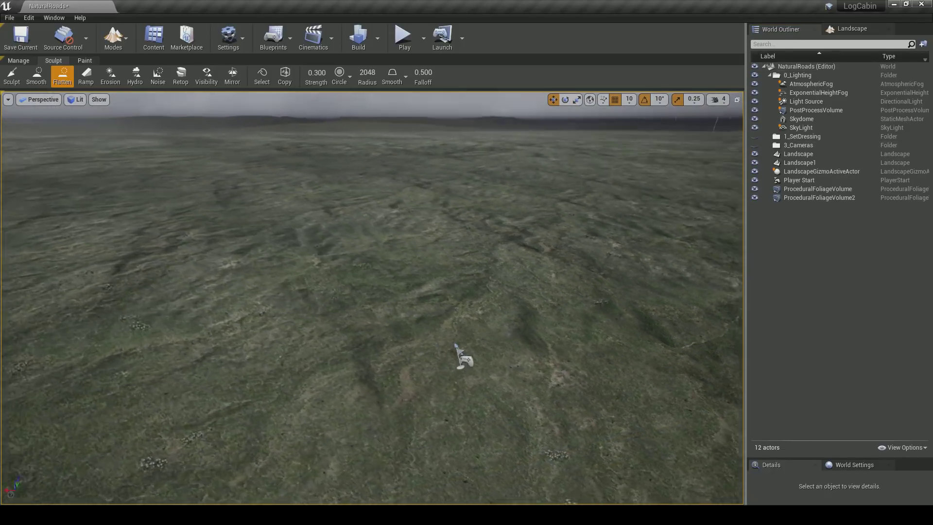
Play-test the cleared level by running the third-person character across the grass in several directions, and end the session
left_click(402, 36)
left_click(425, 199)
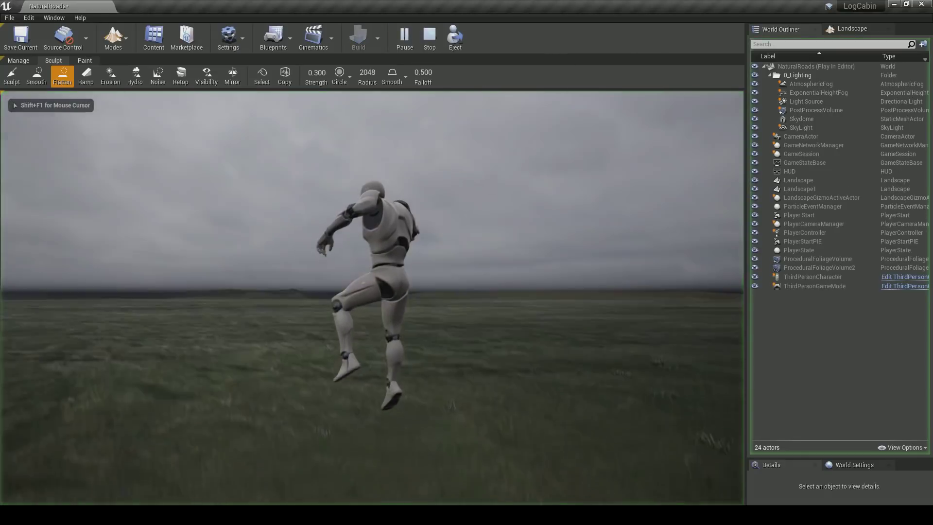
key("a")
key("w")
key("d")
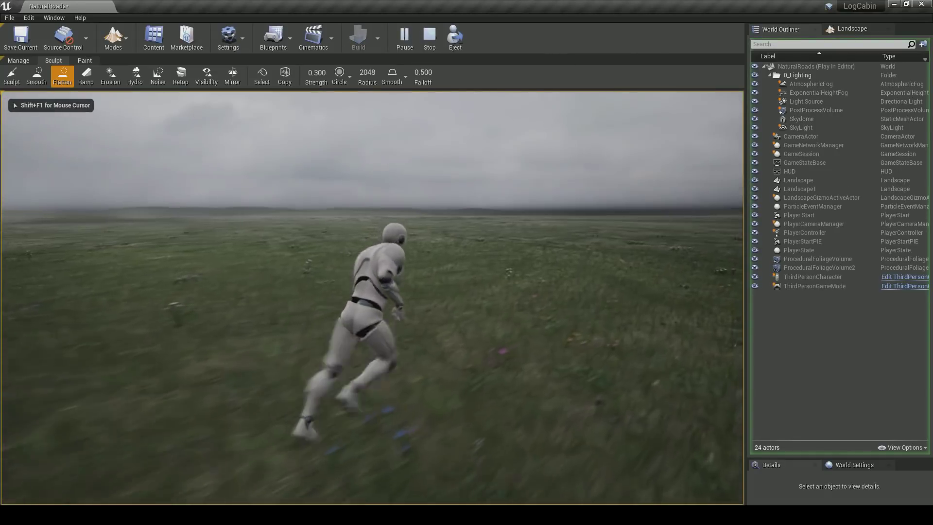
key("s")
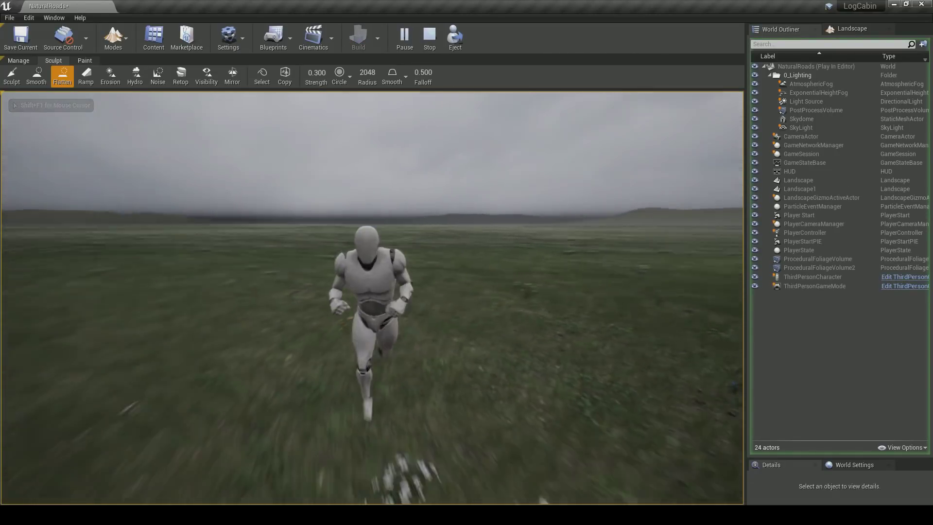
key("d")
key("w")
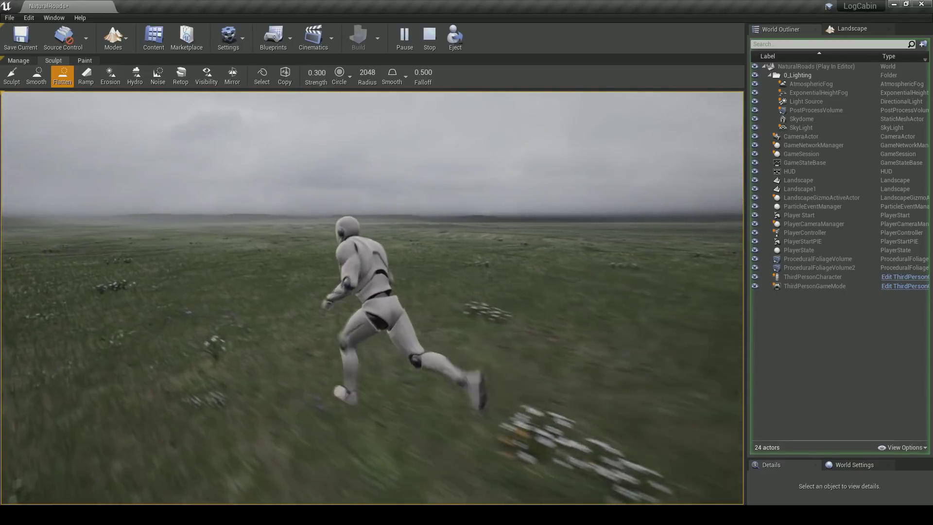
key("a")
key("w")
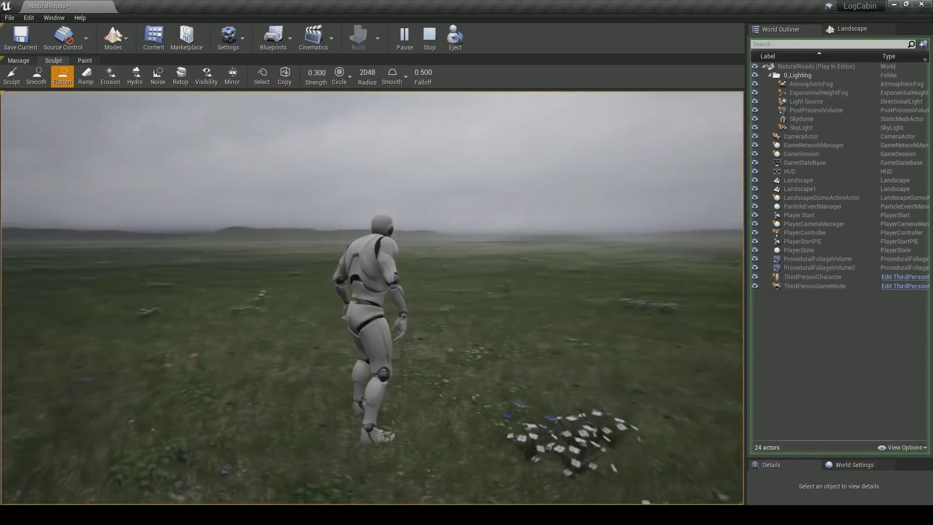
key("Escape")
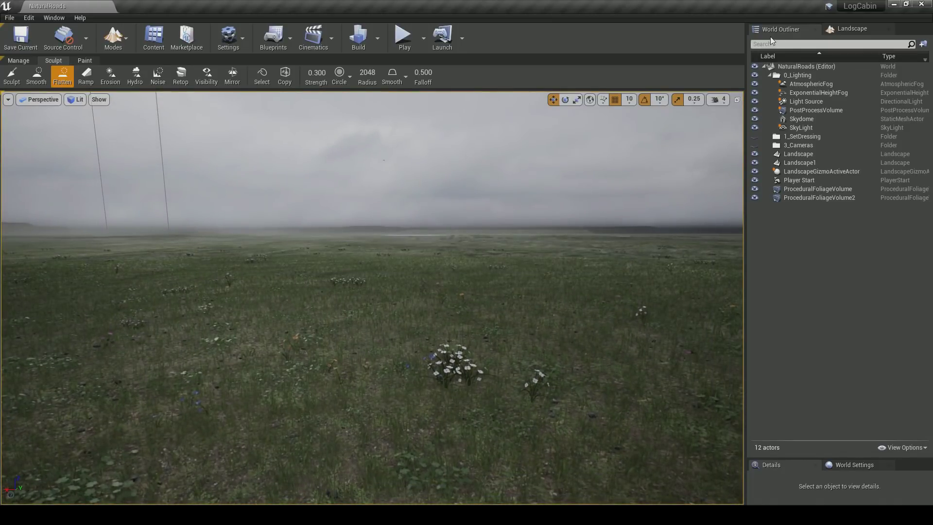
right_click_drag(560, 174, 571, 240)
key("e")
key("s")
right_click_drag(492, 257, 491, 258)
key("s")
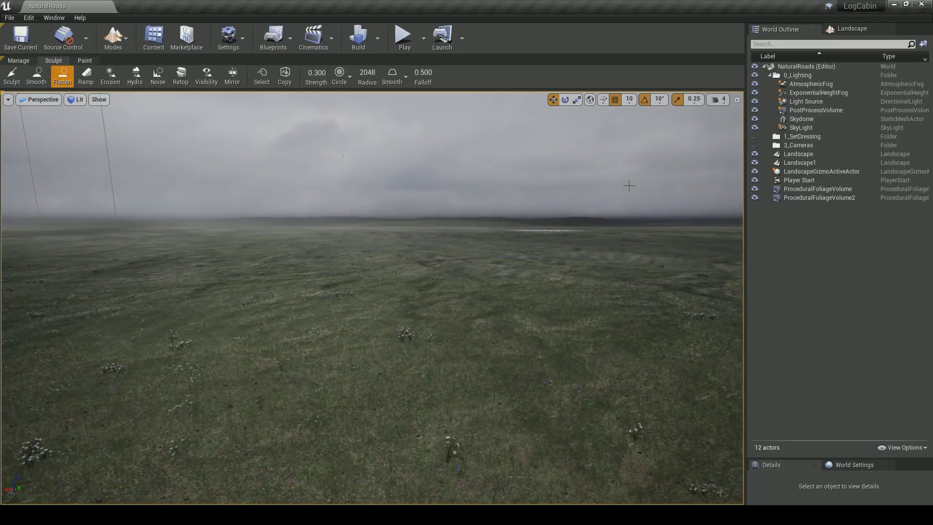
right_click_drag(563, 179, 548, 187)
key("s")
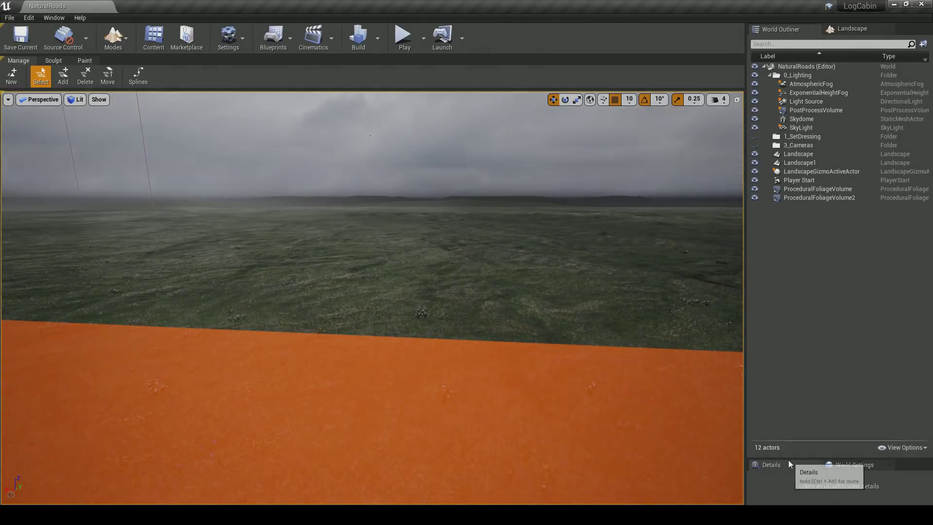
Enlarge the Details area beneath the World Outliner, return to the sculpting tools, and make the floating Content Browser window narrower
left_click_drag(795, 458, 799, 327)
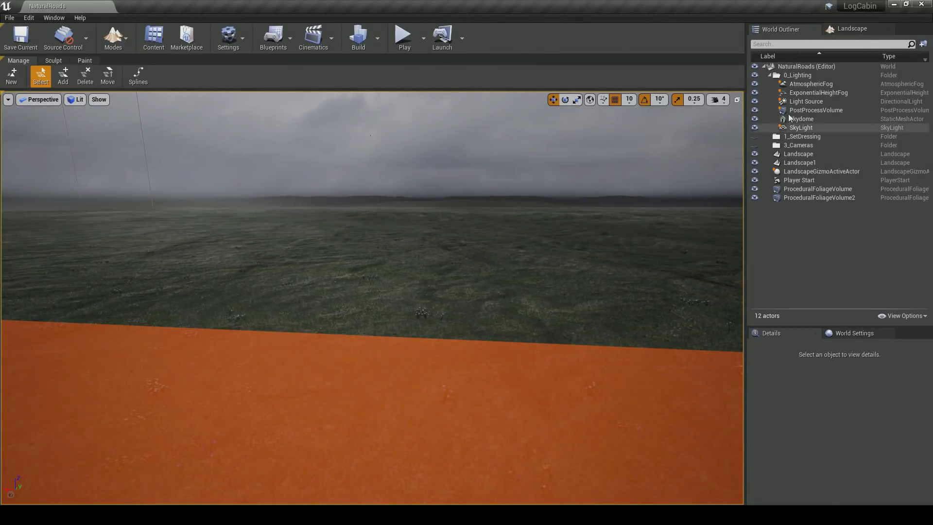
left_click(54, 60)
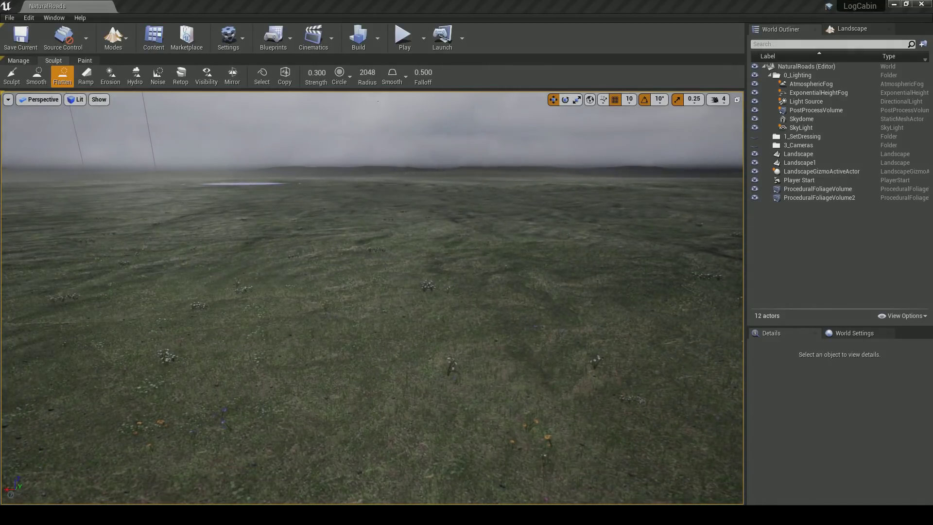
left_click_drag(0, 178, 408, 153)
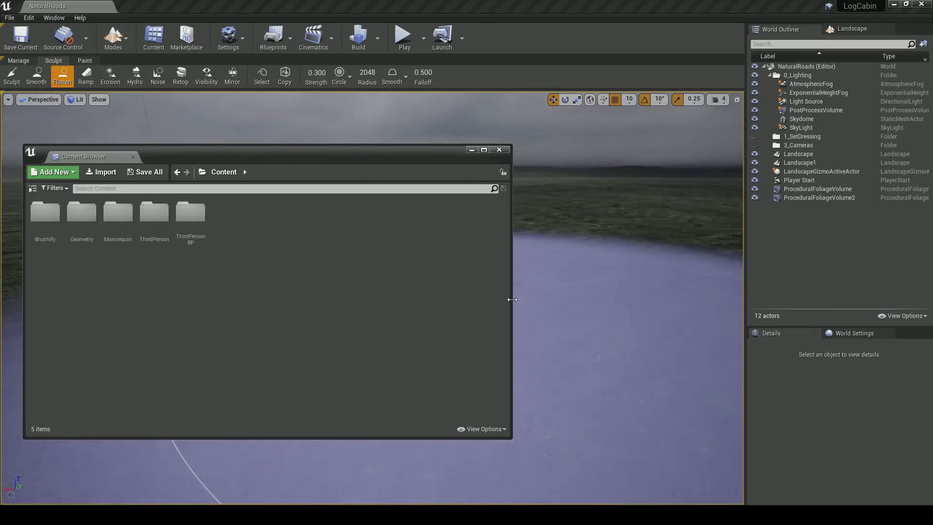
left_click_drag(511, 298, 328, 298)
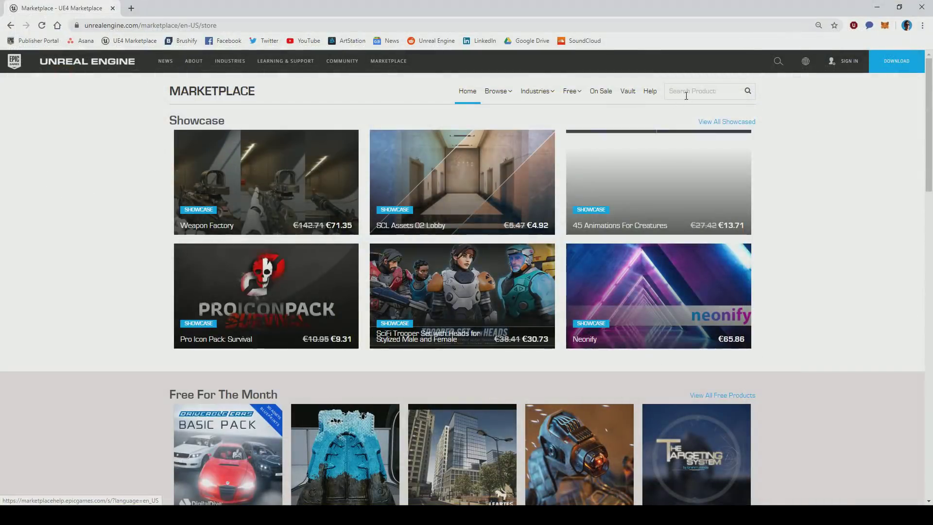
Search the Marketplace for "brushify" and open the publisher's profile from one of the resulting packs
left_click(687, 96)
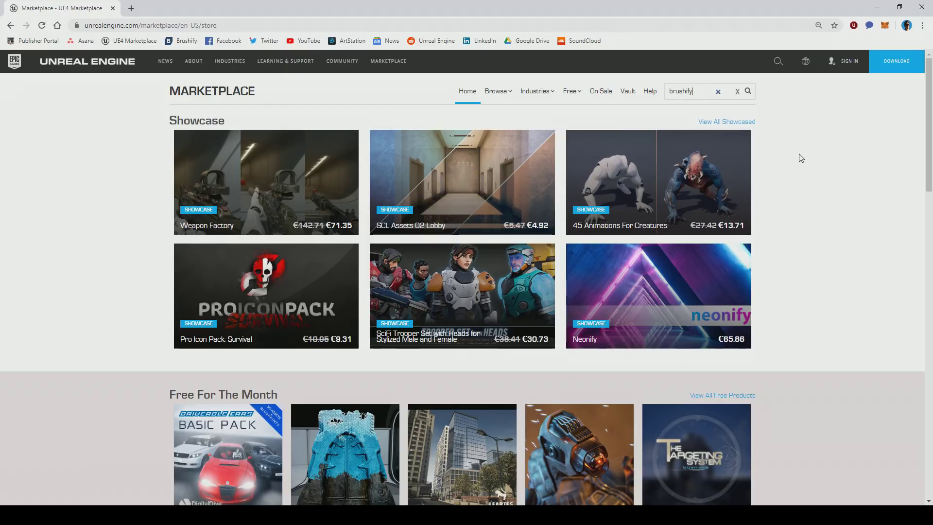
key("Return")
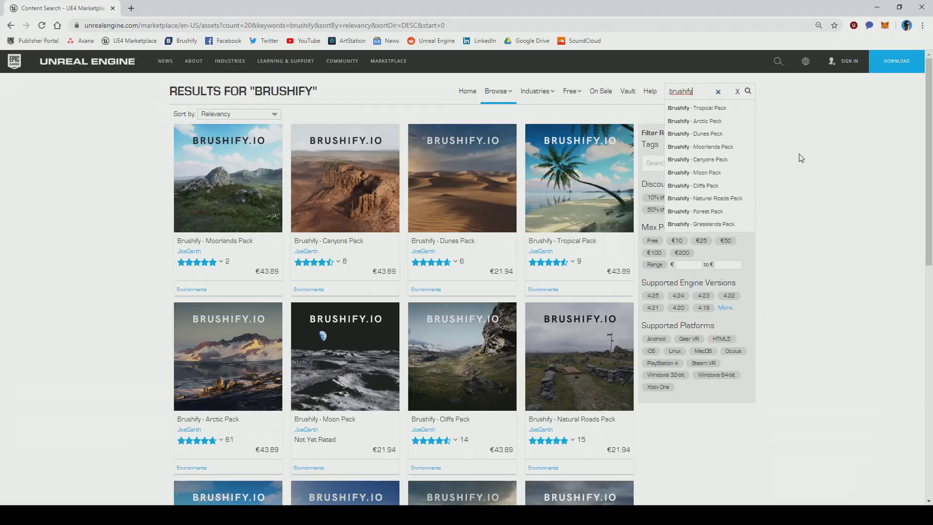
left_click(541, 252)
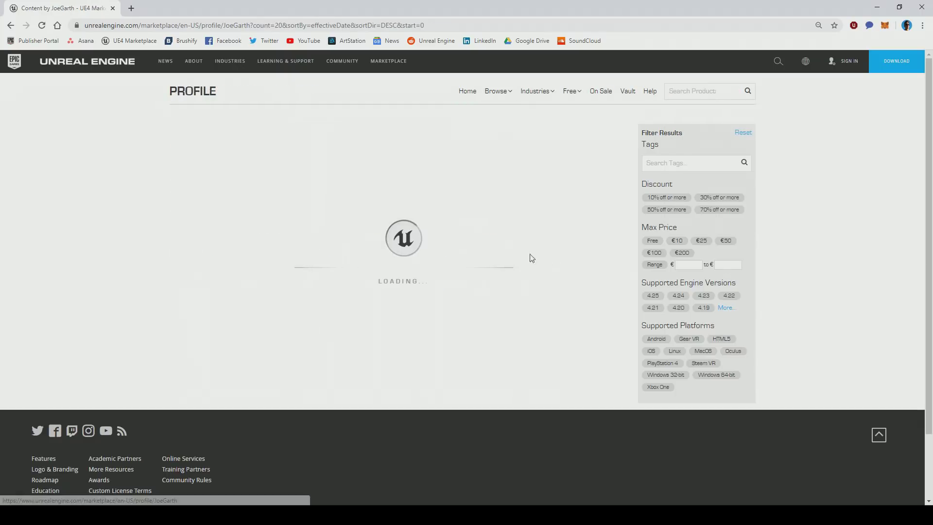
Browse the publisher's Brushify packs and open the Brushify - Forest Pack product page
scroll(156, 241, "down", 5)
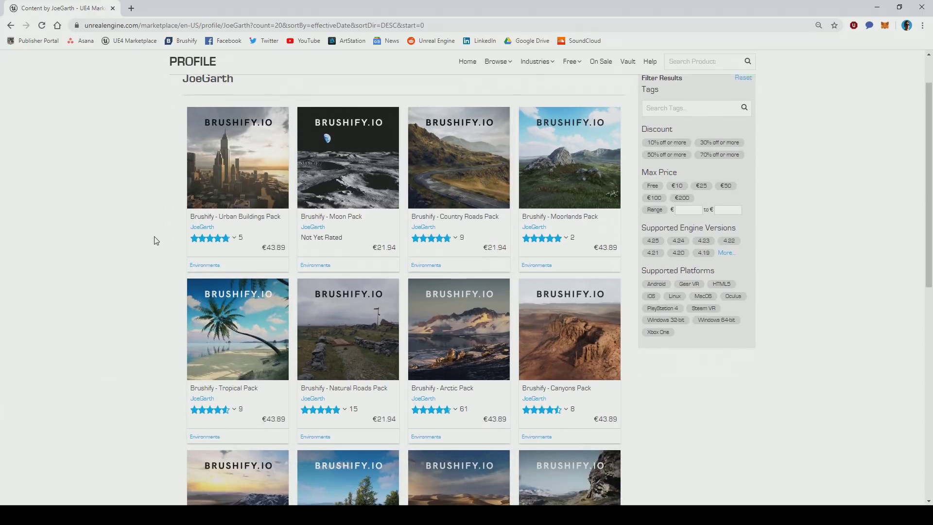
scroll(155, 242, "down", 2)
scroll(150, 286, "up", 4)
scroll(151, 287, "up", 1)
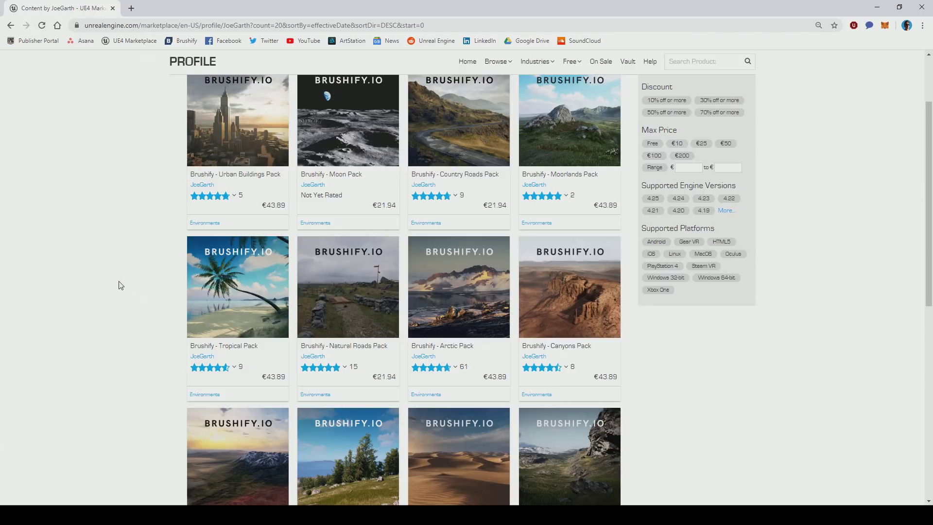
scroll(120, 286, "up", 1)
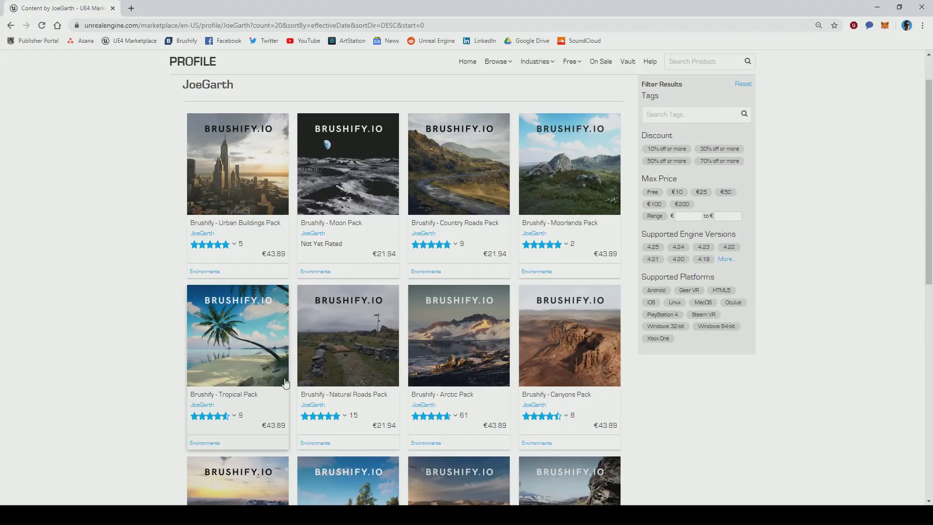
scroll(132, 319, "down", 3)
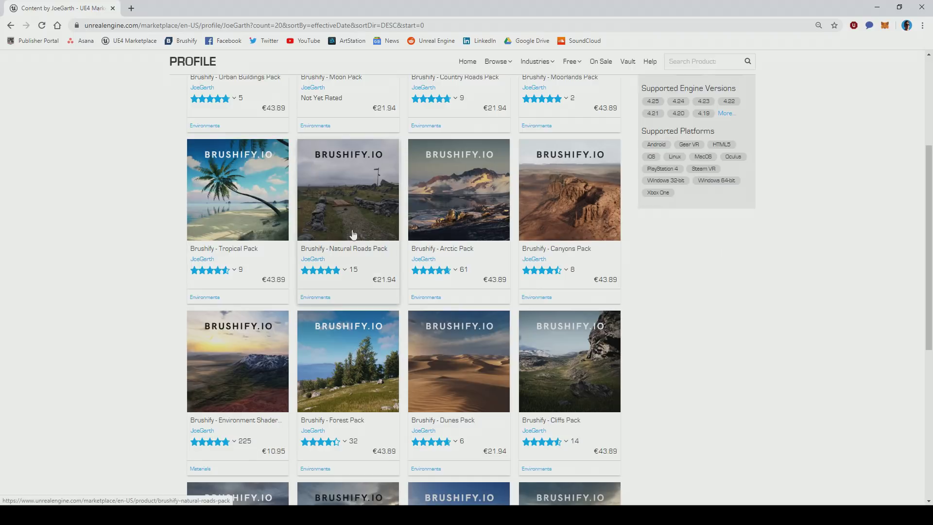
scroll(346, 370, "down", 1)
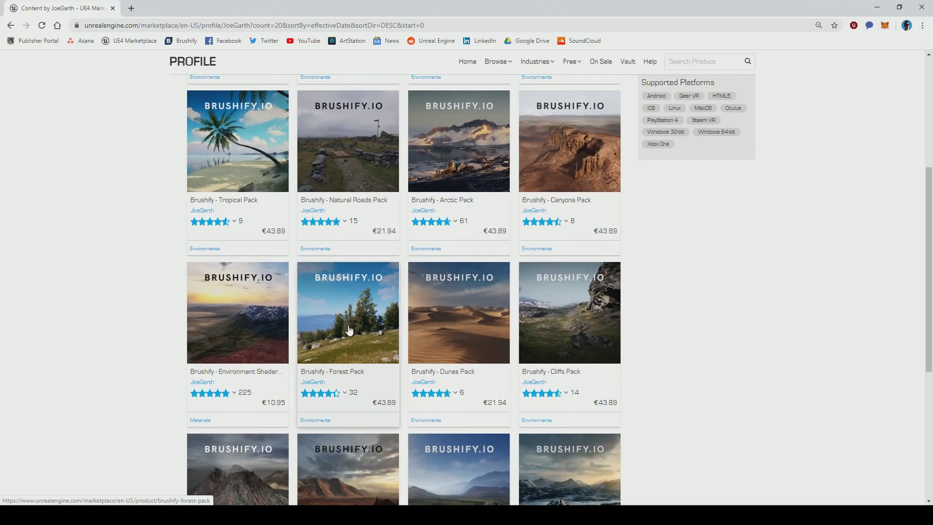
left_click(348, 341)
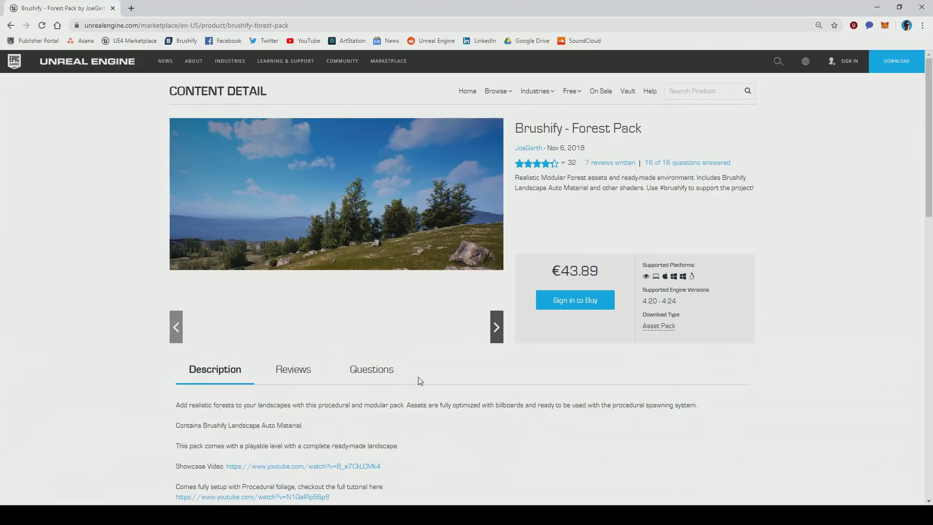
Open the bookmarked ArtStation portfolio in a new tab and view the UE4 - Brushify Forest Pack artwork
right_click(360, 42)
left_click(361, 47)
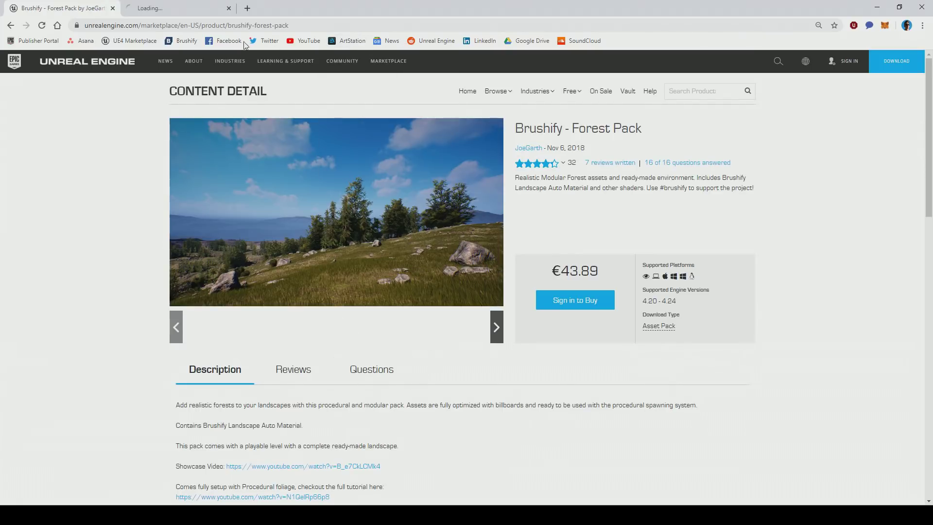
key("ctrl+Tab")
scroll(355, 292, "down", 10)
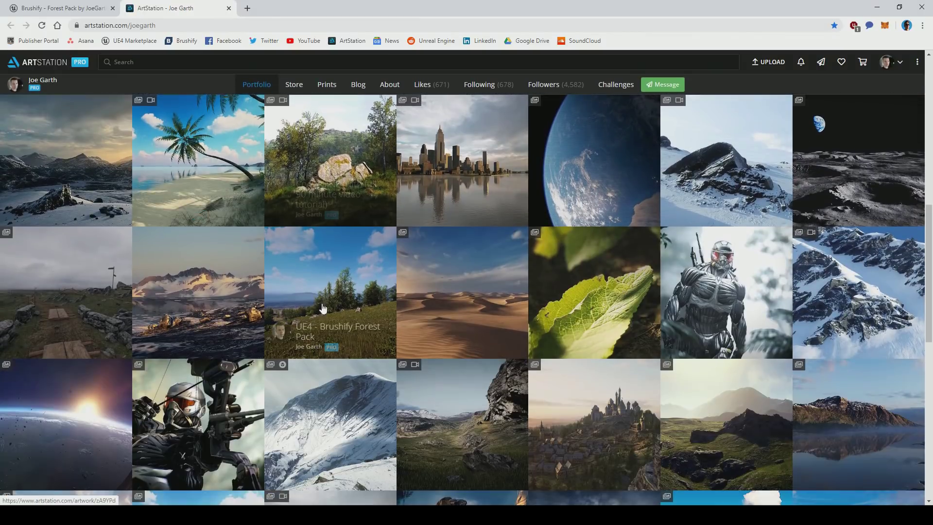
left_click(322, 308)
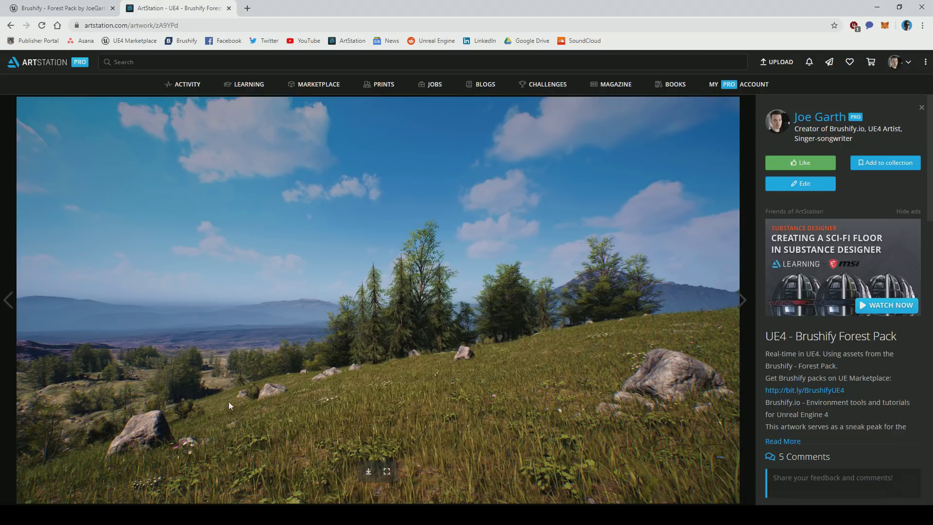
Switch to the LogCabin project in Unreal Editor and browse to Brushify's Meshes > Foliage > Trees folder
left_click(156, 515)
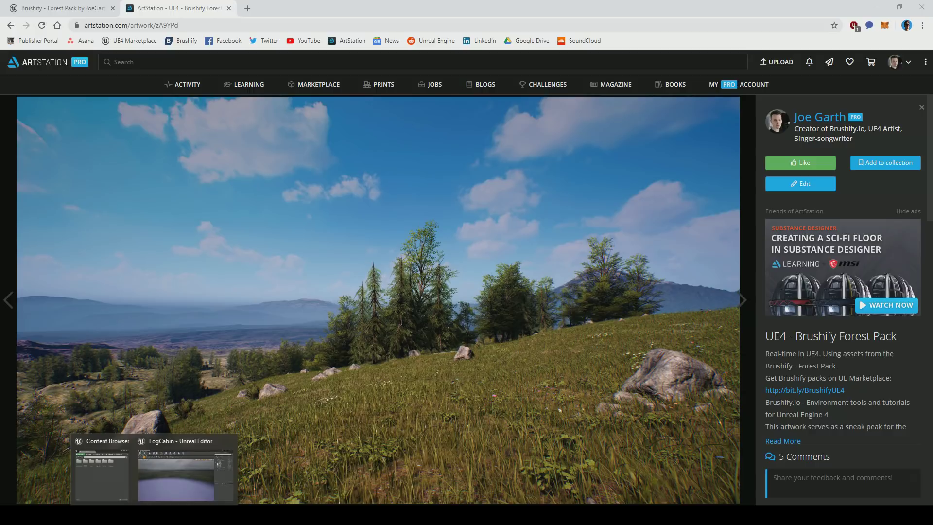
left_click(184, 472)
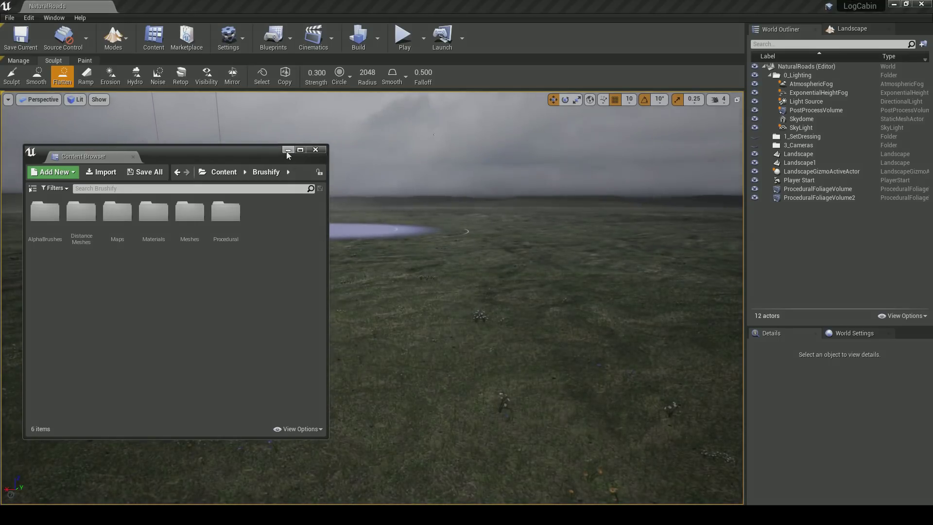
left_click(288, 150)
mouse_move(381, 245)
right_mouse_down()
mouse_move(370, 268)
mouse_move(355, 268)
right_mouse_up()
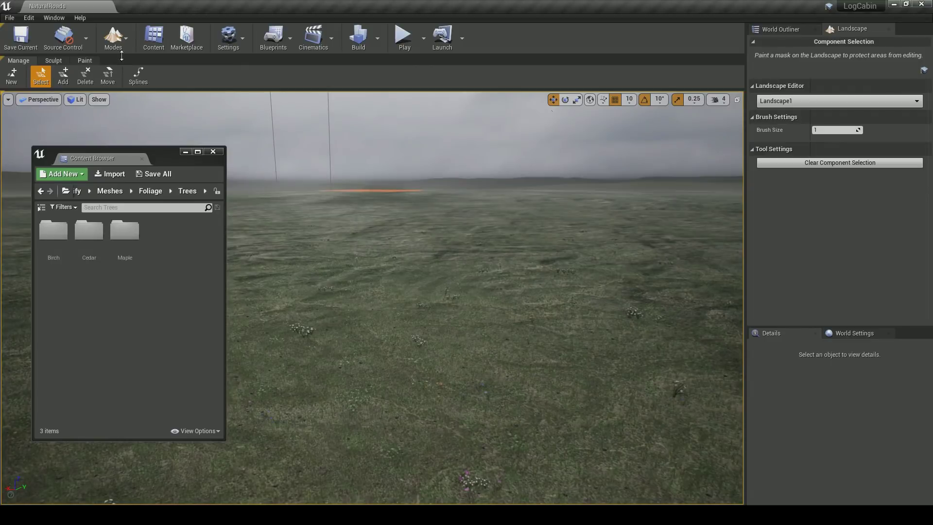
Change the editor from Landscape to Select mode and open the Maple folder in the Content Browser
left_click(122, 48)
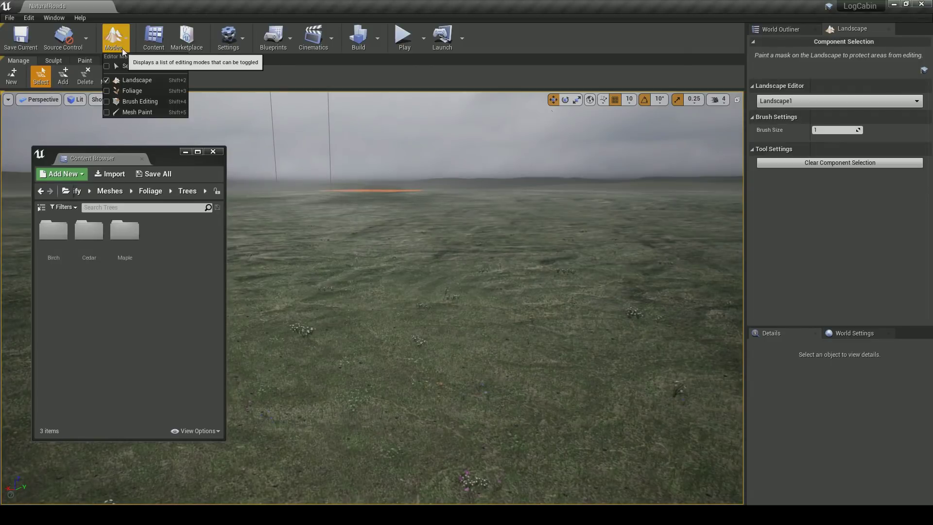
left_click(141, 67)
right_click_drag(367, 258, 375, 247)
key("s")
double_click(124, 231)
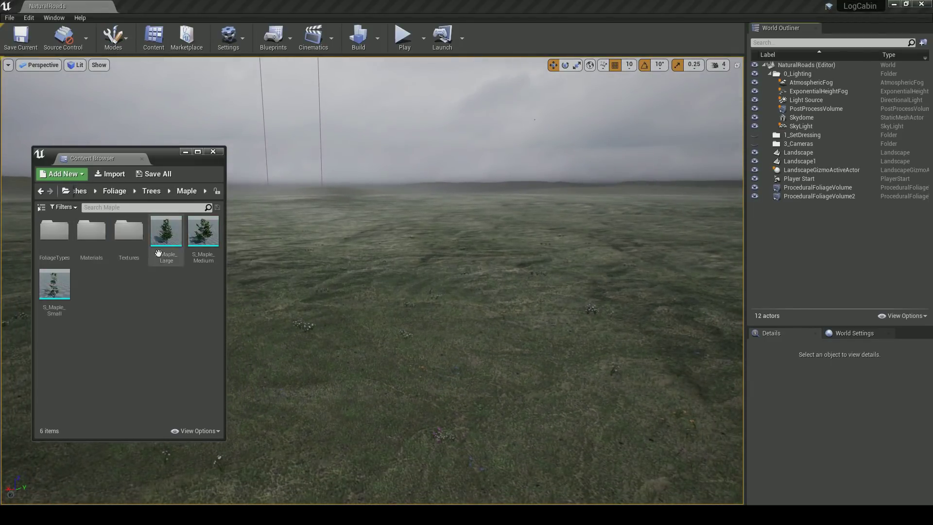
Place the S_Maple_Large, S_Maple_Medium and S_Maple_Small meshes side by side on the grass and view them
left_click_drag(167, 232, 375, 309)
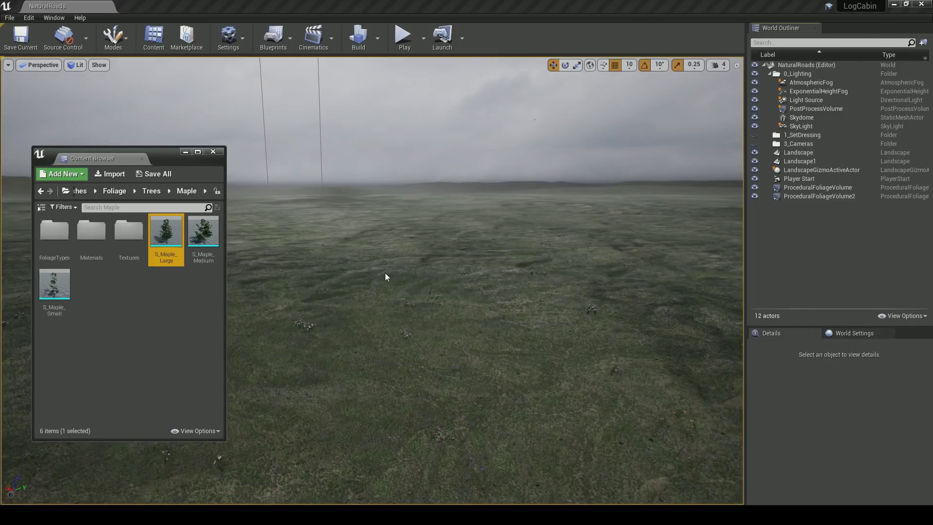
left_click_drag(382, 273, 341, 294)
left_click_drag(203, 233, 420, 297)
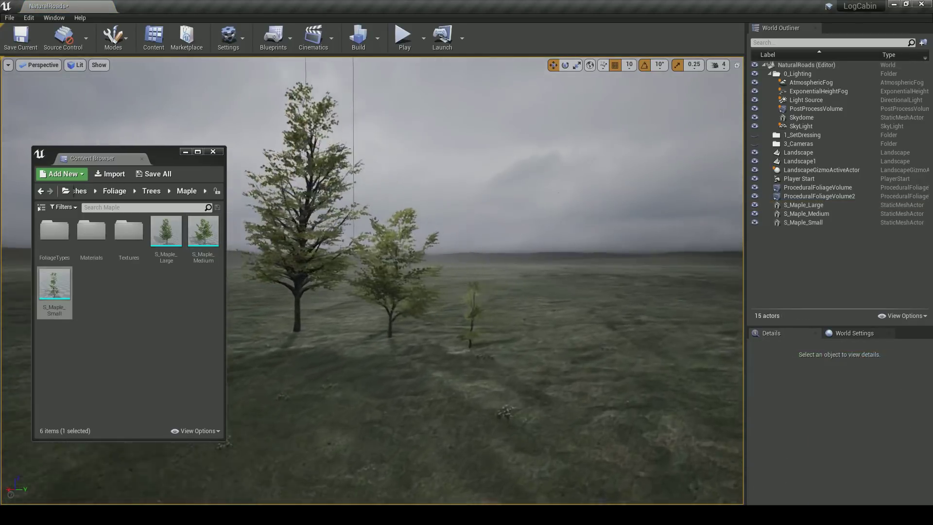
scroll(352, 281, "up", 2)
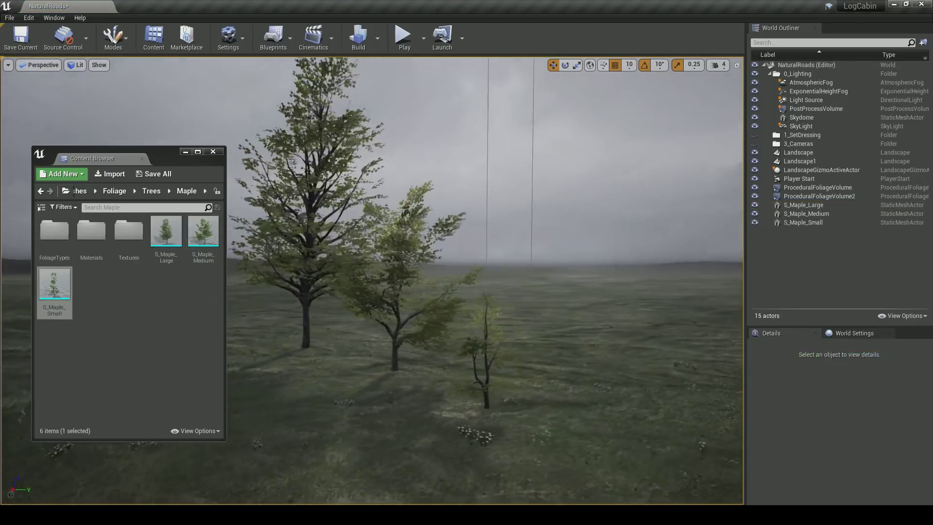
scroll(403, 310, "down", 2)
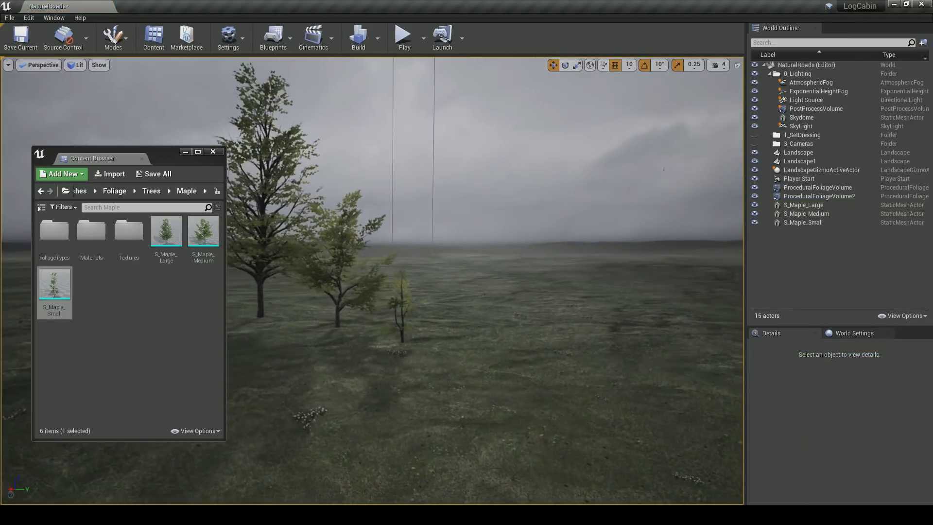
Place another S_Maple_Large and two more S_Maple_Medium trees on the grass beside the first group
left_click_drag(166, 233, 476, 332)
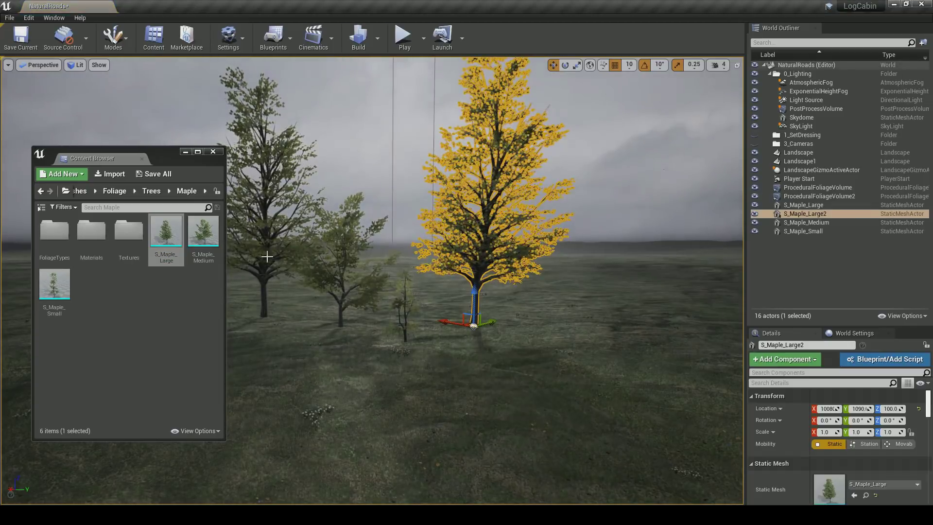
left_click_drag(203, 233, 564, 329)
left_click_drag(204, 240, 452, 353)
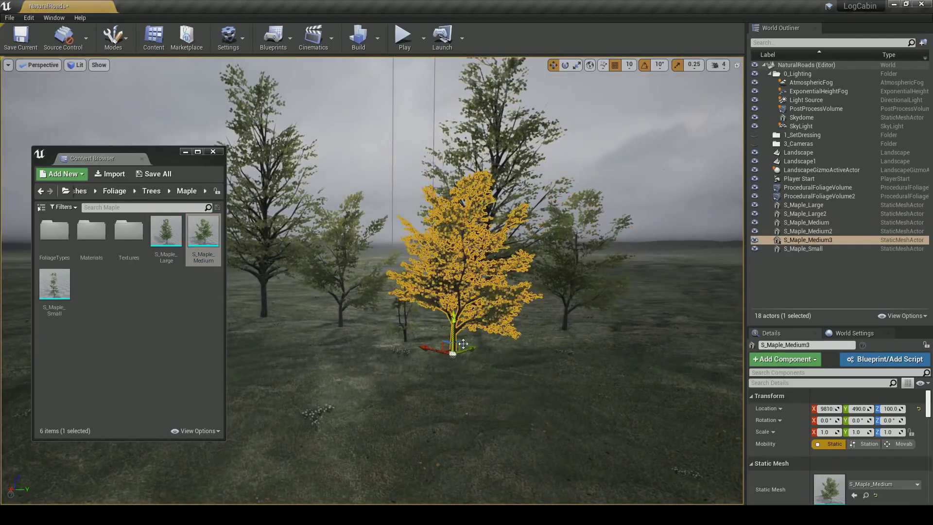
Delete all the individually placed large, medium and small maple trees from the level
right_click_drag(529, 241, 559, 252)
key("ctrl+z")
key("Delete")
left_click(528, 241)
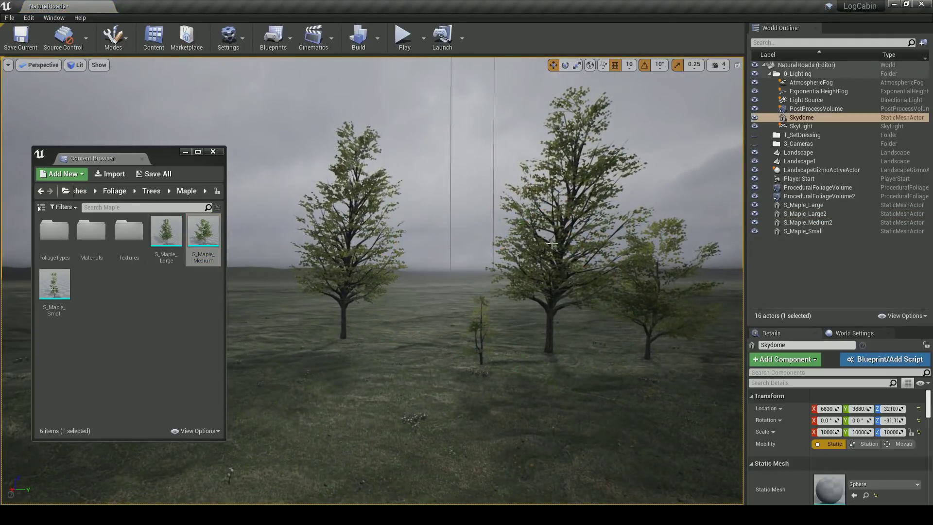
left_click(549, 263)
key("Delete")
left_click(637, 284)
key("Delete")
left_click(369, 256)
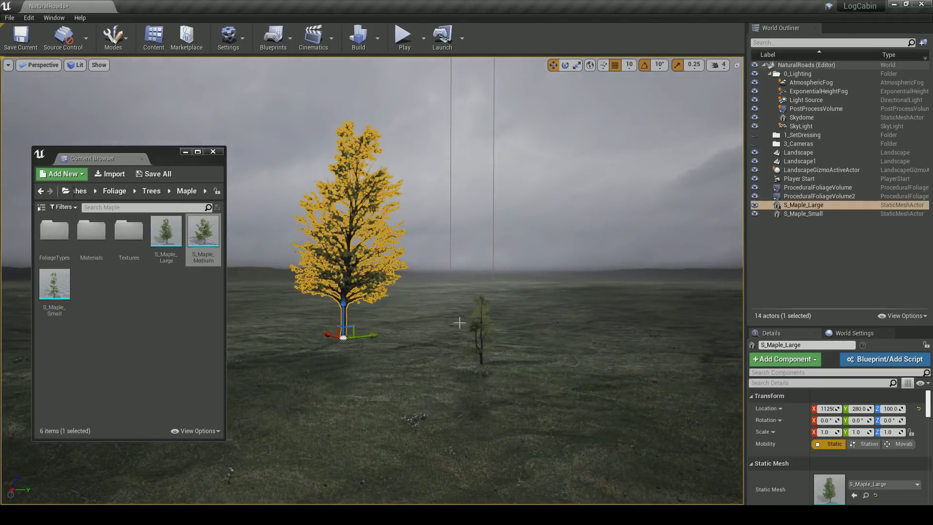
key("Delete")
left_click(479, 331)
key("Delete")
Open the Maple trees' FoliageTypes folder, enter Foliage mode, and move the Content Browser window toward the middle of the viewport
double_click(55, 230)
left_click(113, 38)
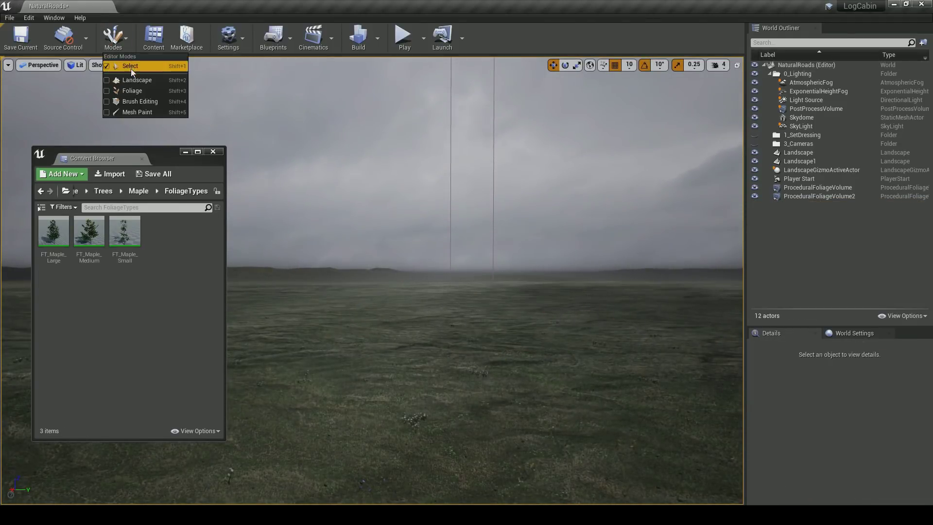
left_click(136, 89)
left_click_drag(152, 161, 376, 168)
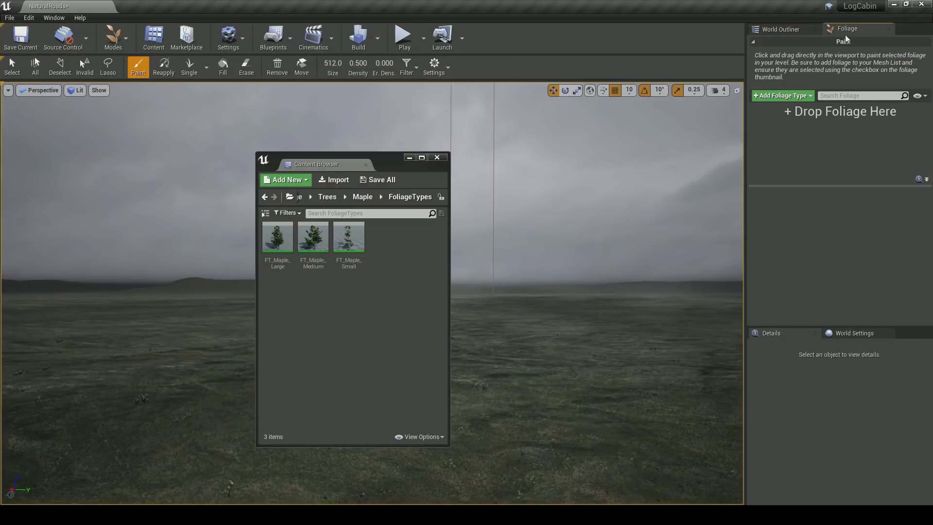
Dock World Settings alongside the World Outliner and Foliage panels, and put Foliage first in that group
left_click_drag(840, 336, 885, 37)
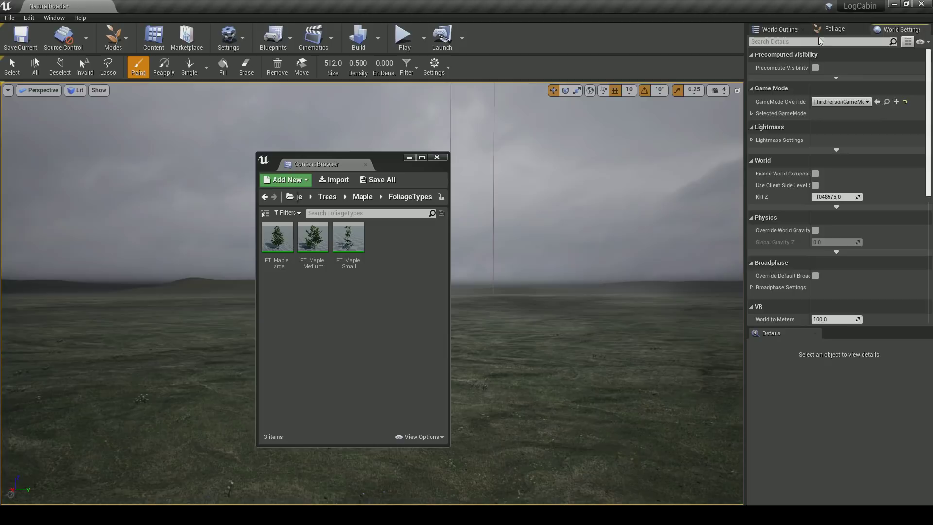
left_click(823, 34)
left_click_drag(826, 32, 774, 30)
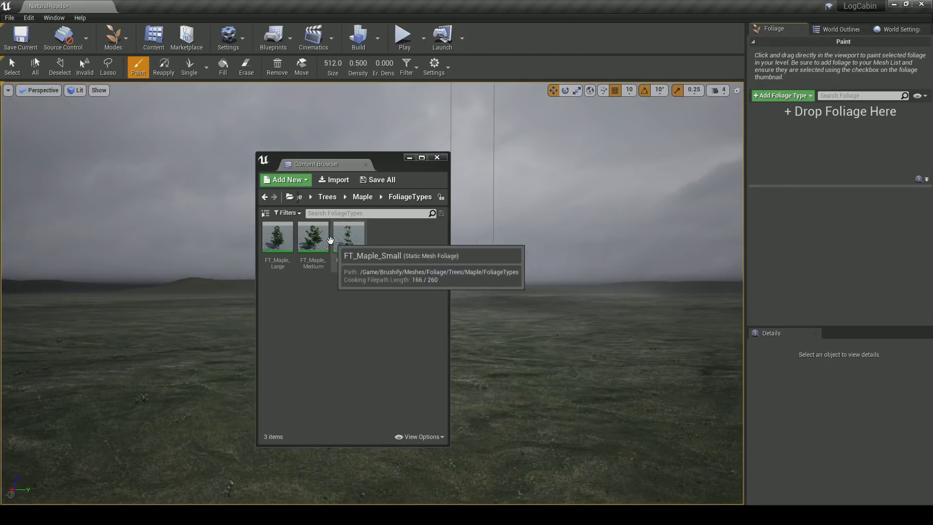
Add the FT_Maple_Large, FT_Maple_Medium and FT_Maple_Small foliage types to the foliage palette
left_click(349, 236)
left_click(277, 237, "shift")
left_click(835, 30)
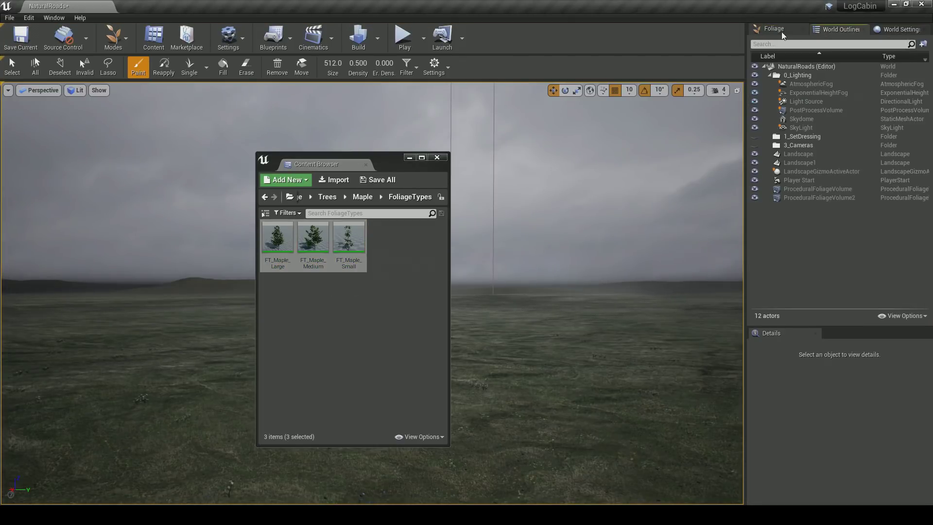
left_click(900, 31)
left_click(772, 30)
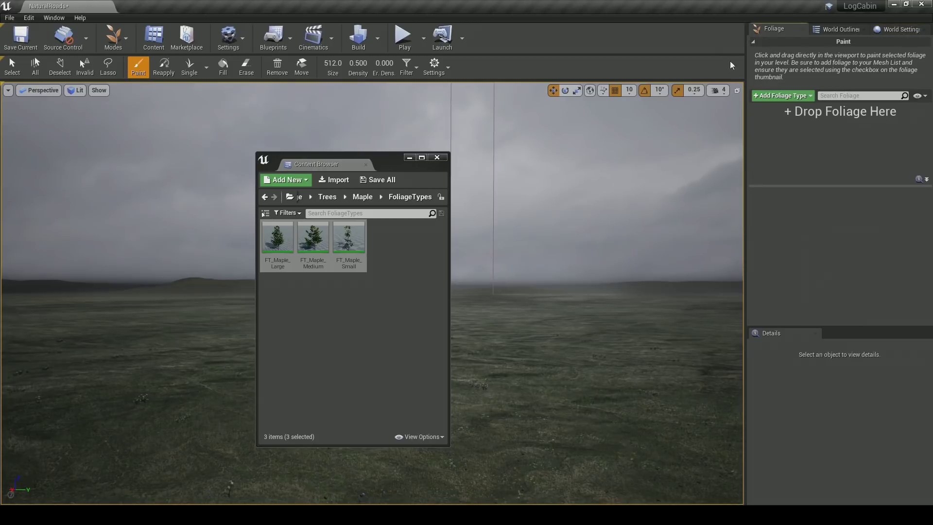
left_click_drag(324, 244, 802, 149)
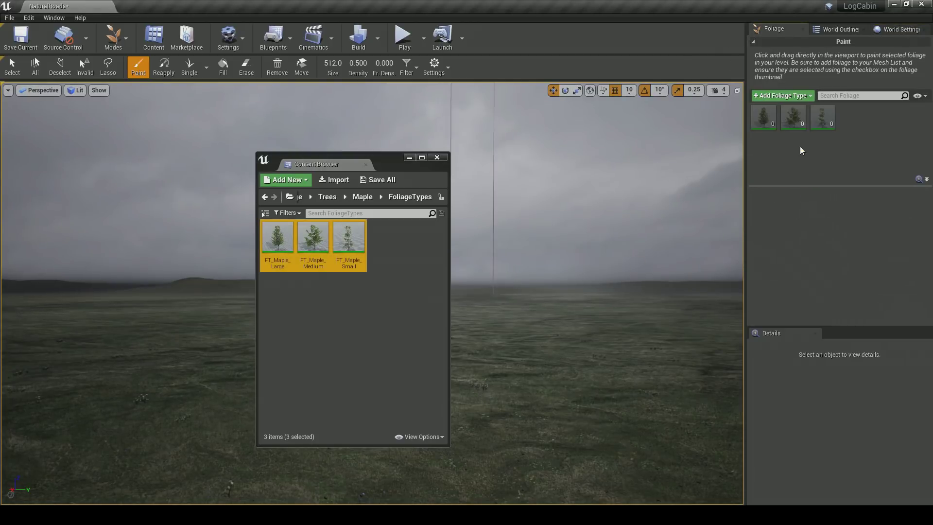
Activate all three maple foliage types, minimize the Content Browser, and paint a cluster of trees on the grass
left_click(766, 120)
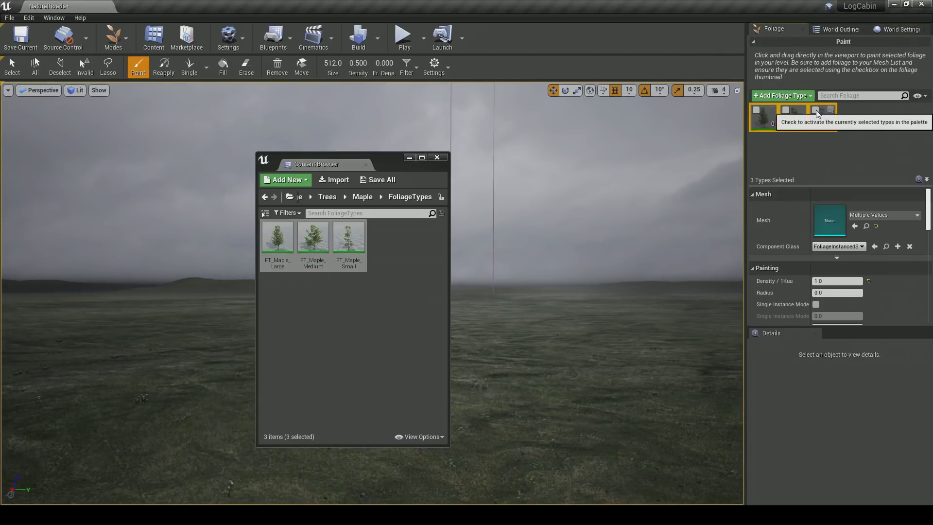
left_click(410, 157)
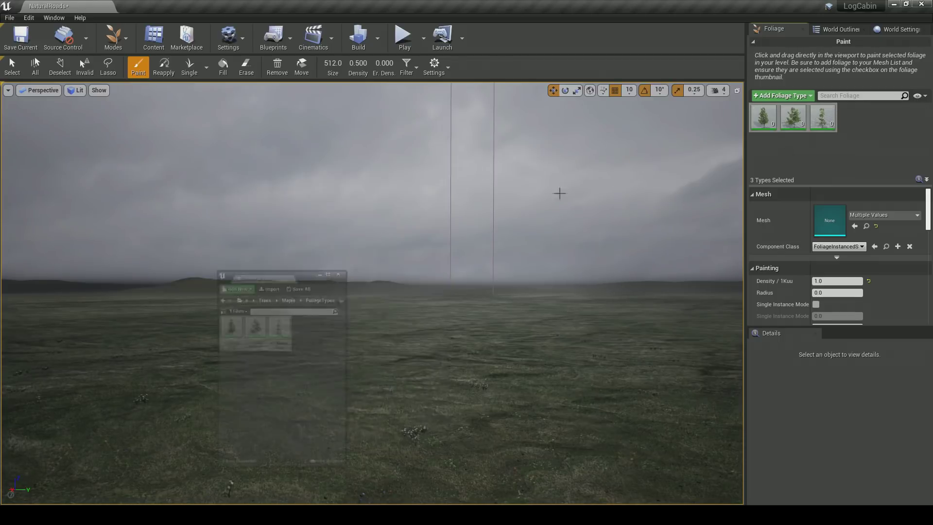
mouse_move(388, 330)
left_mouse_down()
mouse_move(327, 340)
mouse_move(372, 340)
left_mouse_up()
right_click_drag(374, 340, 375, 369)
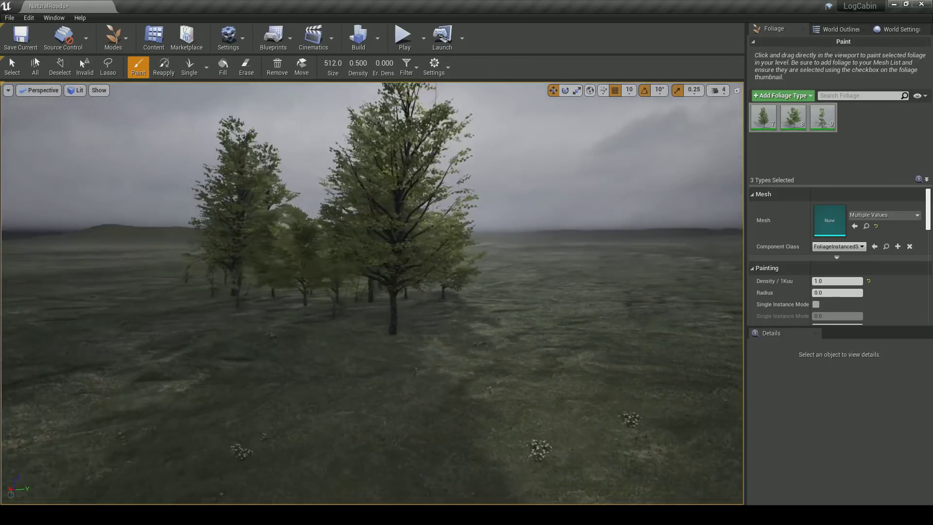
Paint more large, medium and small maples across the open grass around the existing tree cluster
left_click_drag(374, 340, 570, 256)
mouse_move(571, 256)
right_mouse_down()
mouse_move(612, 256)
mouse_move(544, 248)
right_mouse_up()
mouse_move(549, 335)
left_mouse_down()
mouse_move(506, 356)
mouse_move(527, 341)
left_mouse_up()
mouse_move(527, 340)
right_mouse_down()
mouse_move(549, 341)
mouse_move(527, 331)
right_mouse_up()
left_click_drag(526, 331, 595, 317)
mouse_move(595, 317)
right_mouse_down()
mouse_move(636, 317)
mouse_move(612, 328)
mouse_move(618, 309)
mouse_move(535, 307)
right_mouse_up()
Play the level in the viewport, run the character among the painted trees, and end the play session
key("w")
left_click(421, 103)
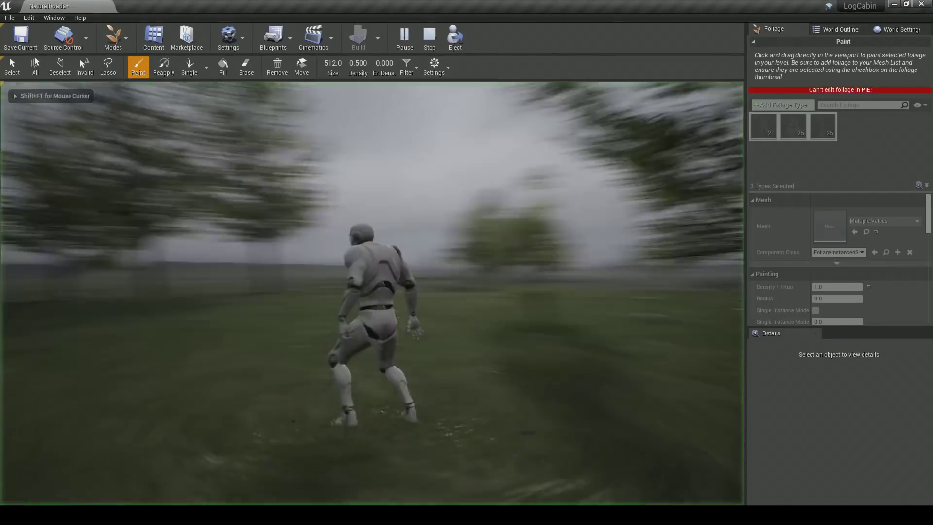
key("a")
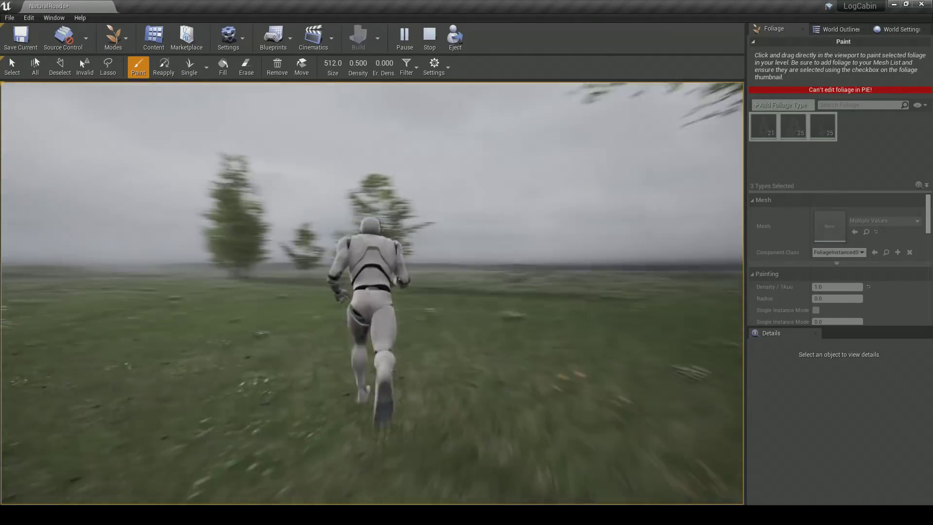
key("Escape")
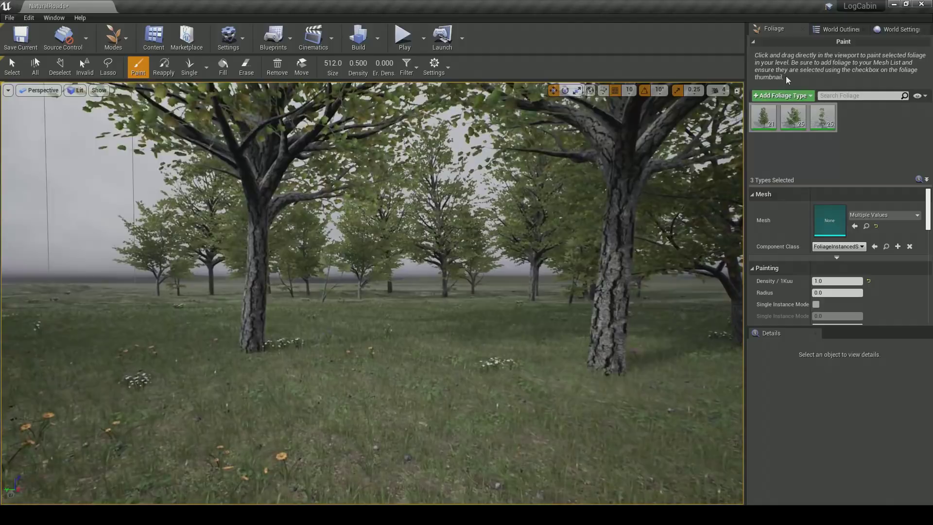
Leave Foliage mode and return the editor to Select mode
left_click(837, 31)
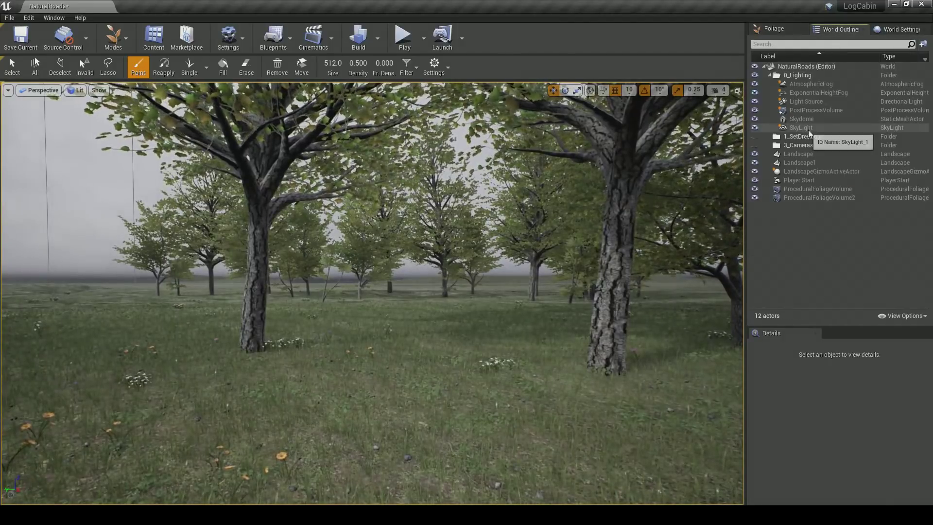
left_click(773, 29)
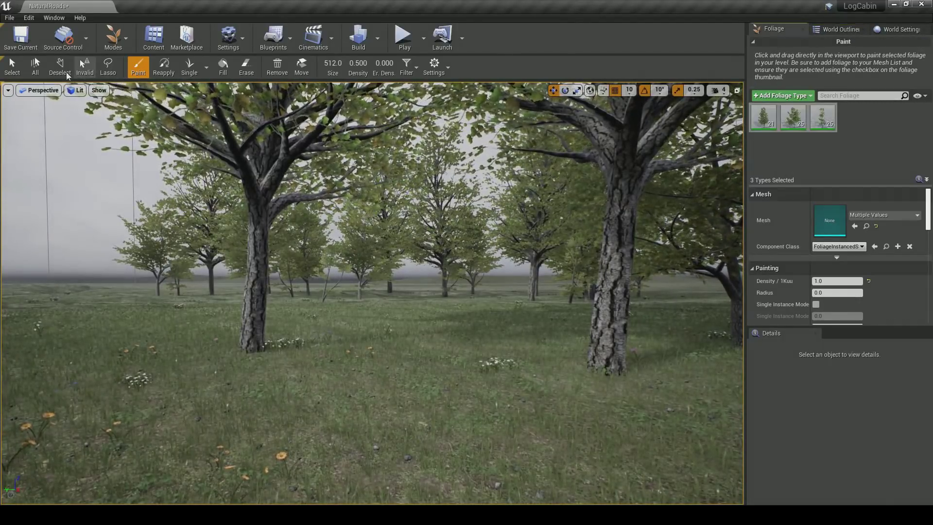
left_click(12, 67)
left_click(106, 49)
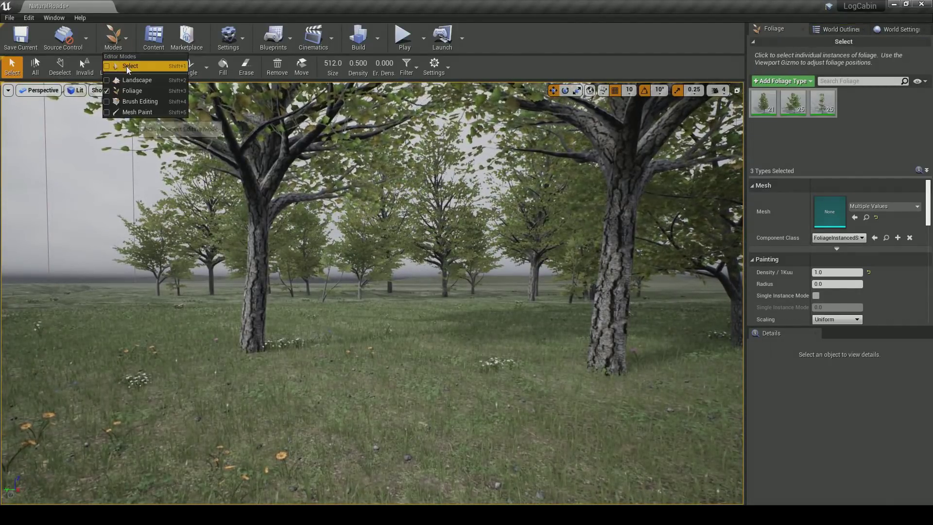
left_click(127, 78)
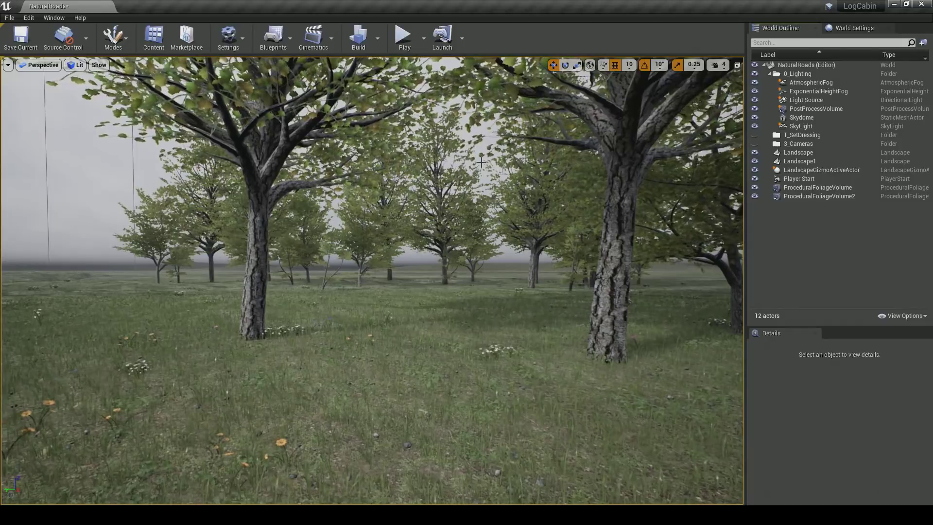
Select the PostProcessVolume, enlarge its Details area, and set the exposure Metering Mode to Manual
left_click(810, 108)
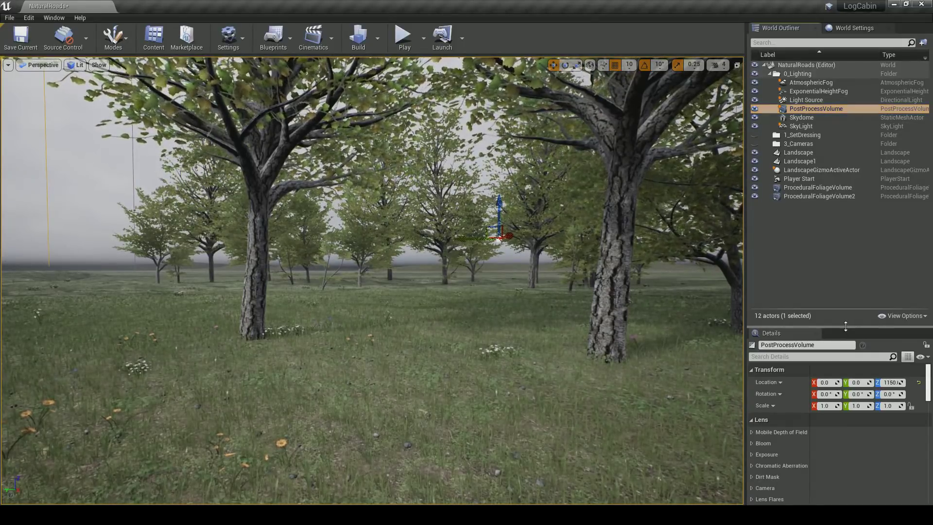
left_click_drag(848, 328, 847, 127)
scroll(791, 246, "down", 3)
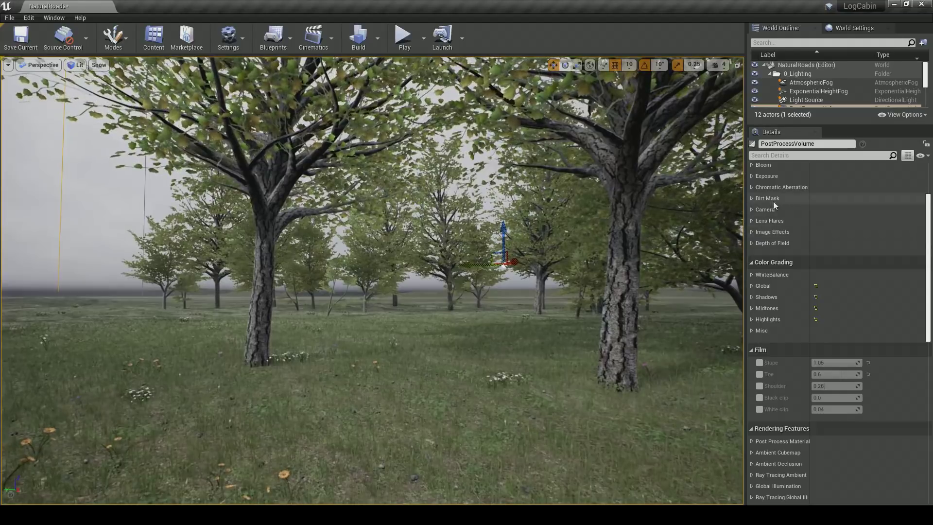
left_click(753, 178)
left_click(841, 188)
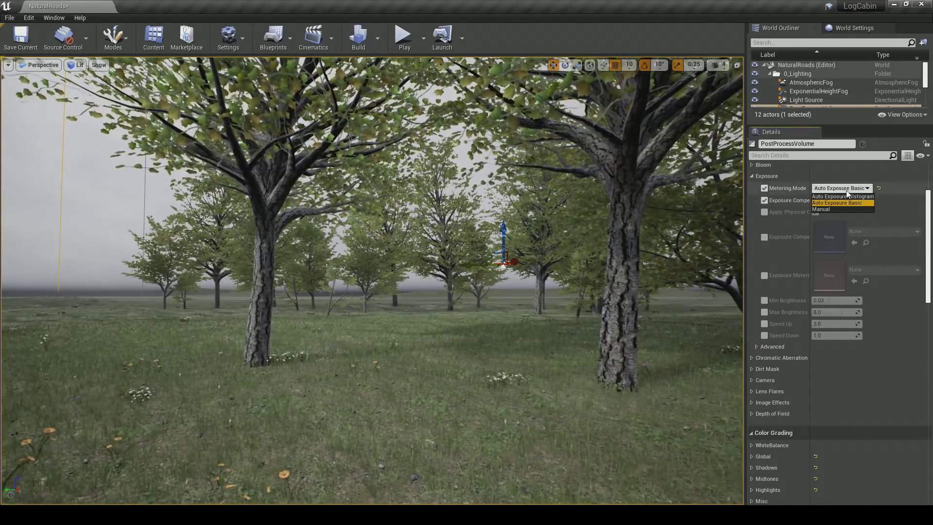
left_click(834, 208)
Raise the PostProcessVolume's Exposure Compensation to about 10.7 to brighten the scene
scroll(768, 212, "up", 2)
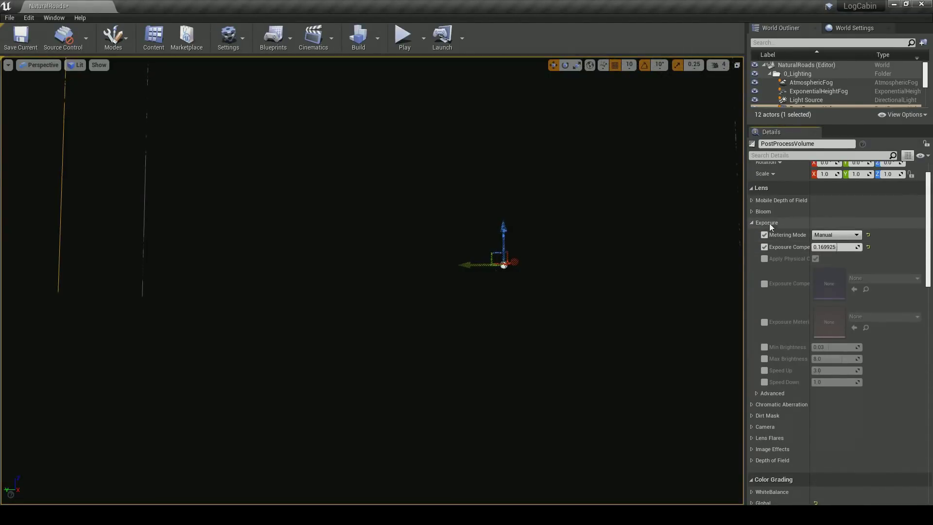
left_click(760, 394)
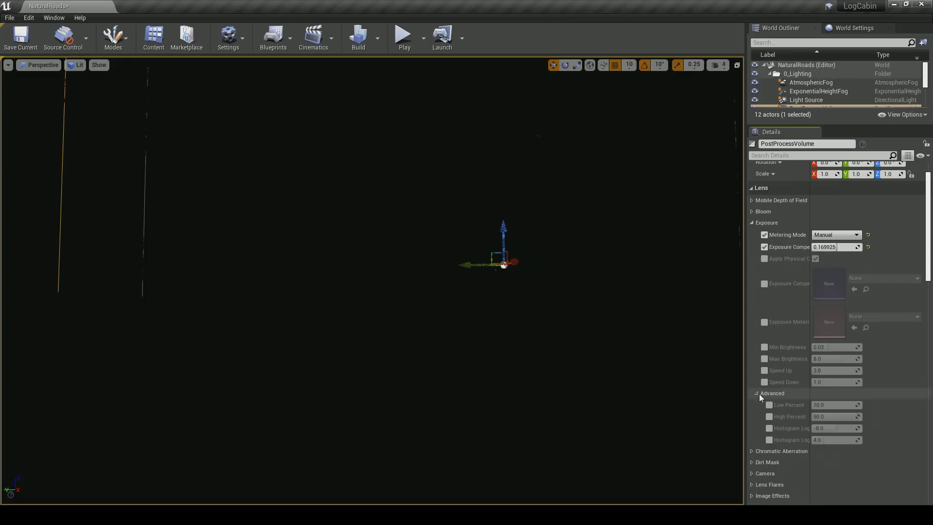
left_click_drag(835, 247, 855, 247)
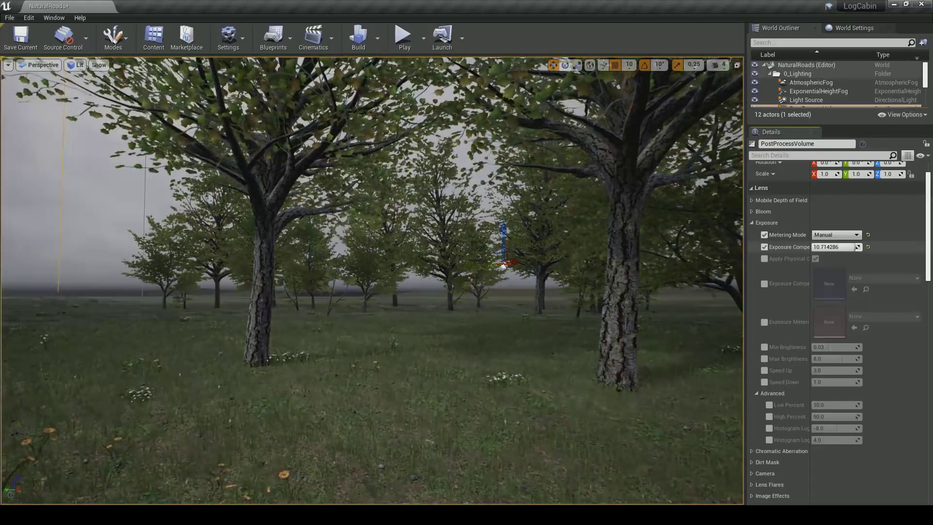
Compare Auto Exposure Basic with Manual metering, keep Manual, and try Exposure Compensation values of 11 and 12
left_click(831, 235)
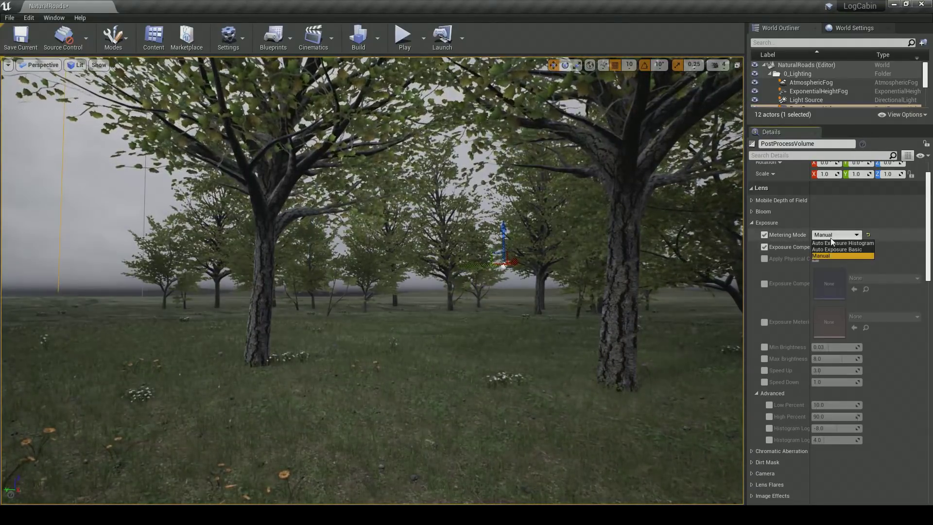
left_click(832, 248)
left_click(833, 237)
left_click(832, 252)
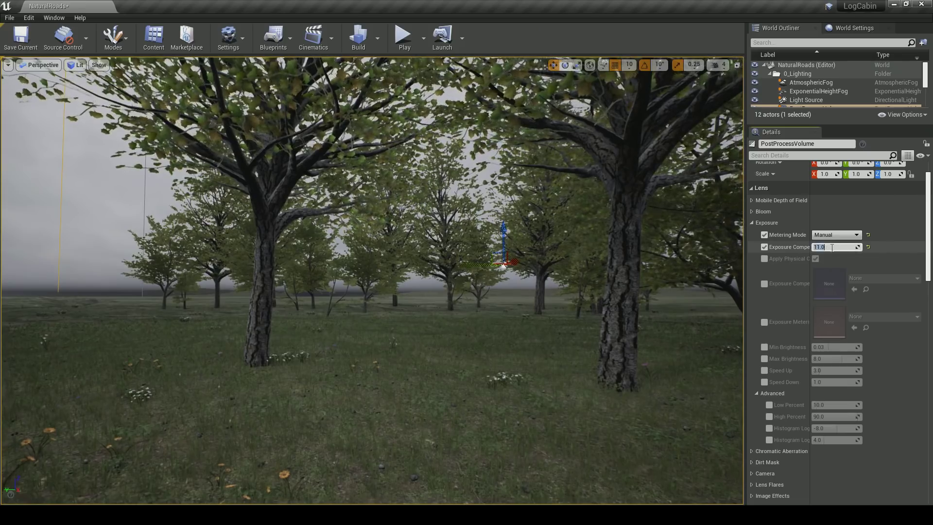
left_click(832, 248)
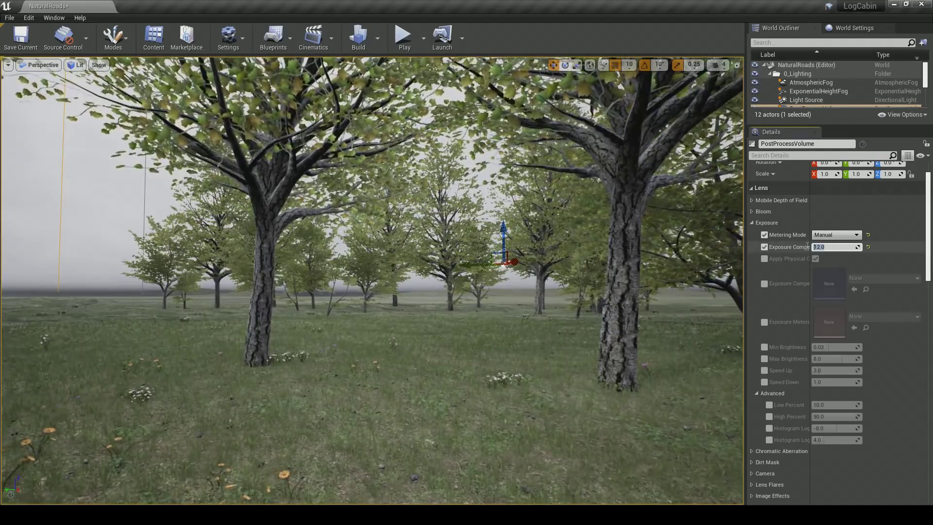
type("1")
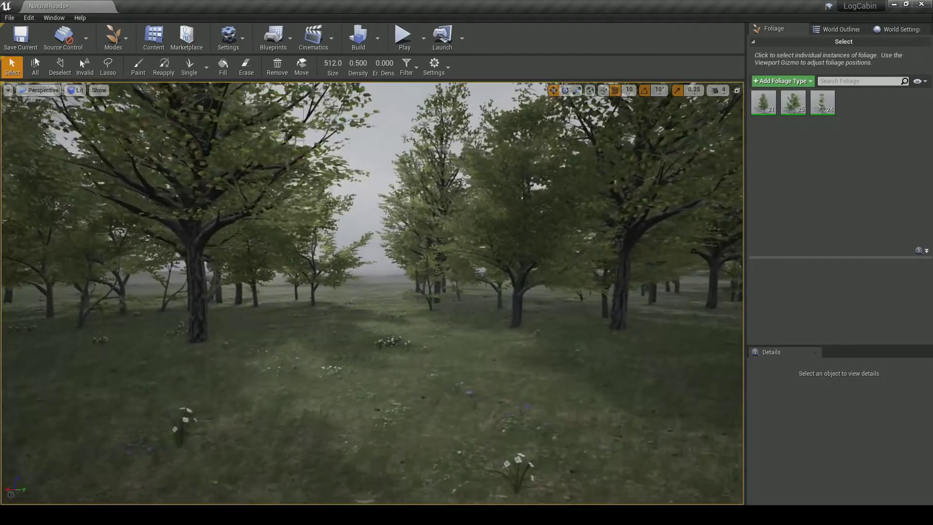
Move the maple in the central gap out to the clearing's left side and a small maple into the gap
middle_click_drag(403, 321, 367, 299)
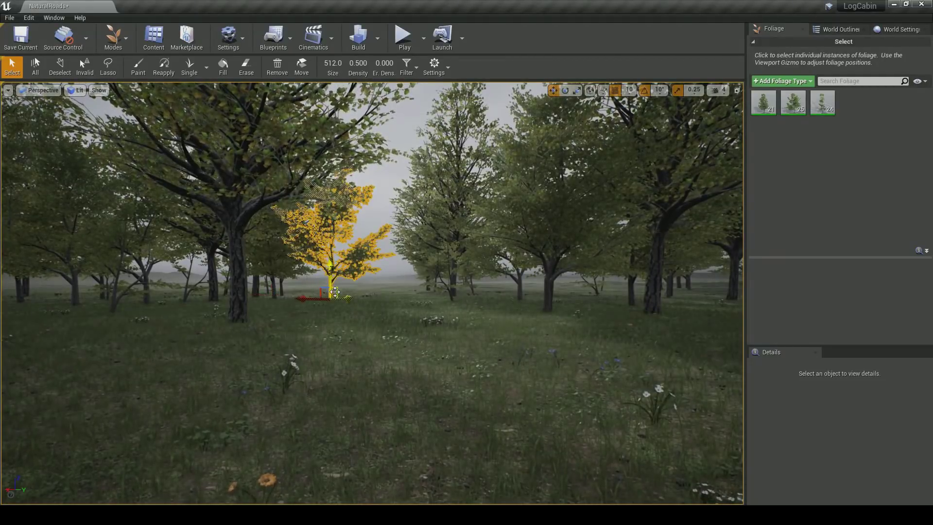
left_click_drag(211, 331, 56, 350)
left_click(186, 366)
key("e")
key("w")
left_click_drag(169, 301, 333, 317)
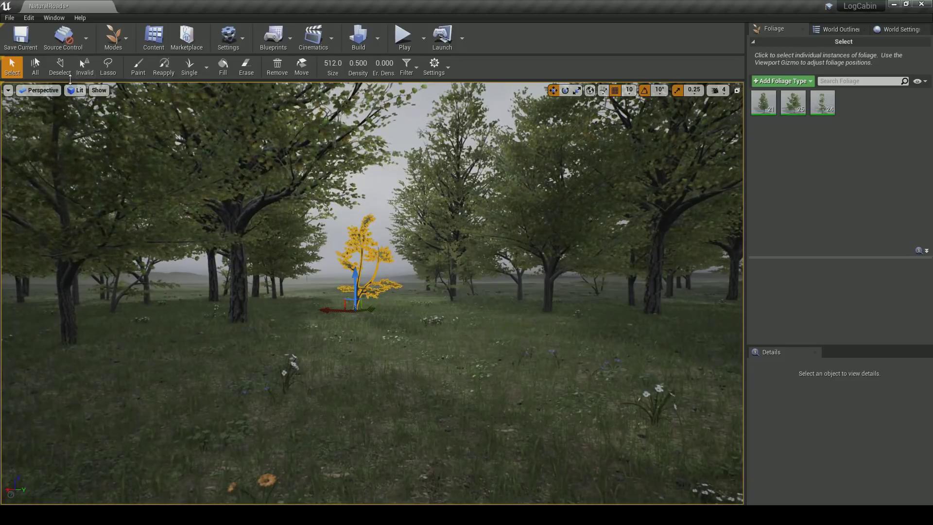
Lasso-select the trees around the clearing, return to the foliage Select tool, and pick several trees one at a time
left_click(111, 73)
left_click_drag(177, 260, 500, 253)
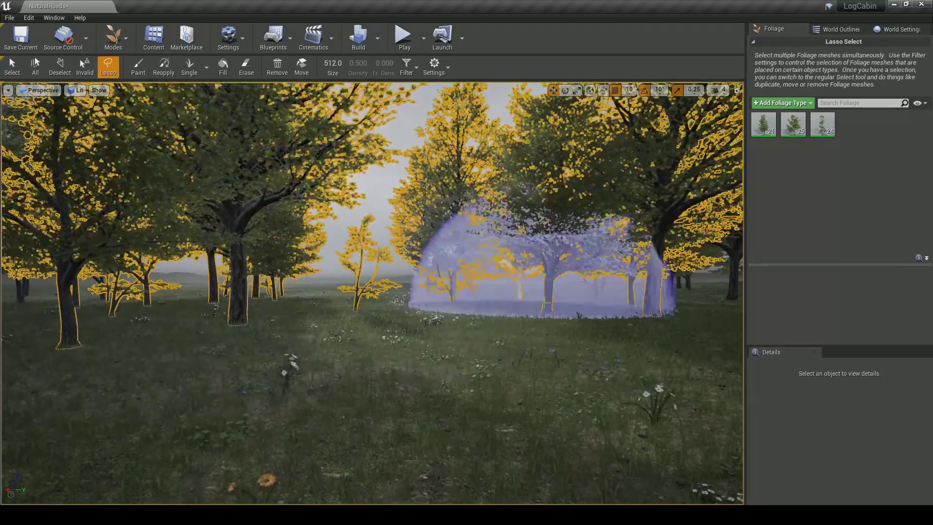
left_click(12, 68)
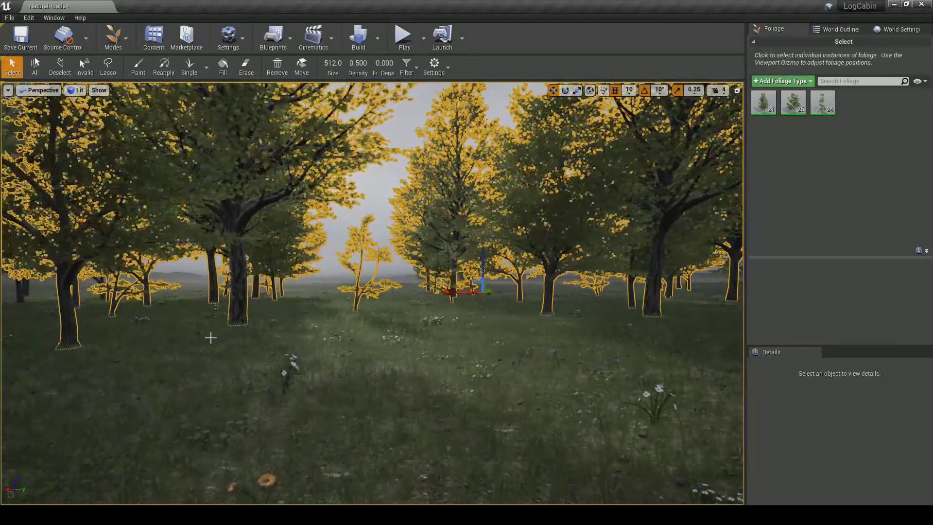
left_click(212, 336)
left_click(241, 287)
left_click(282, 260)
left_click(438, 256)
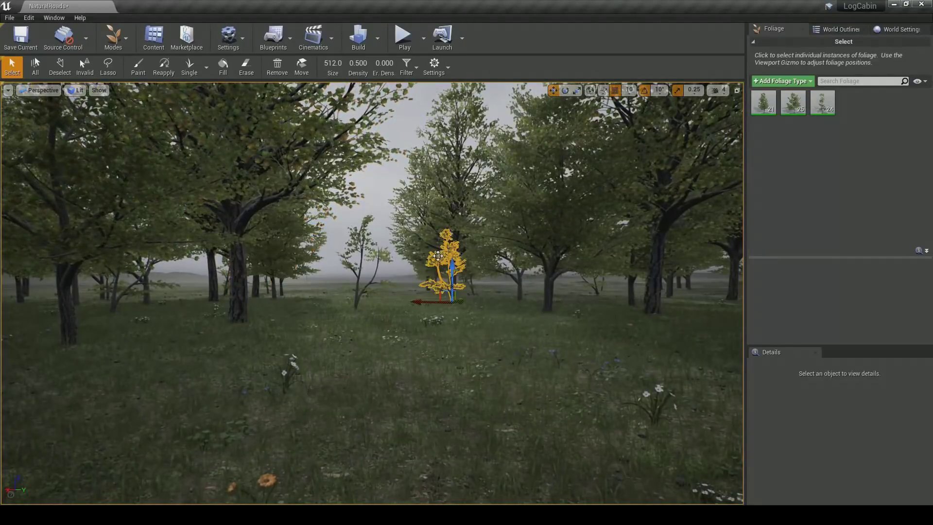
left_click(549, 219)
left_click(653, 233)
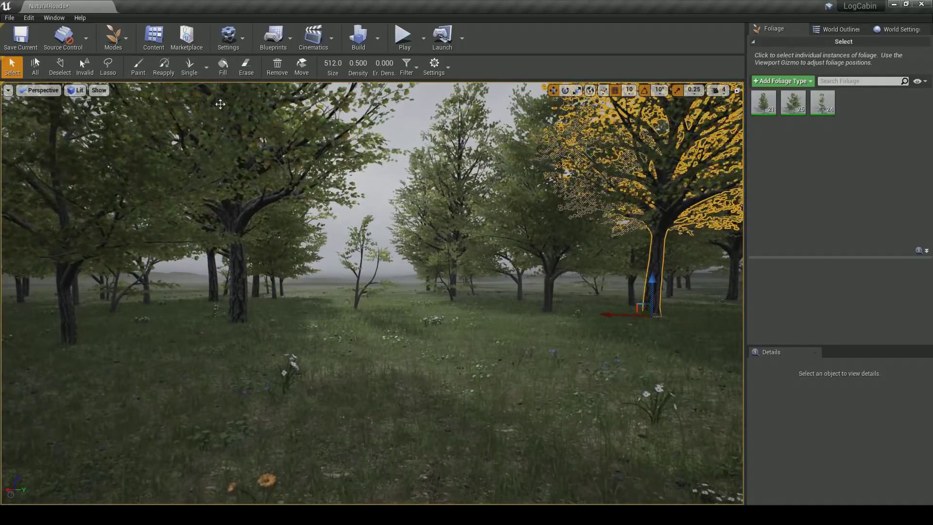
Lasso-select the group of trees on the clearing's left side, and clear the selection with the Select tool
left_click(109, 76)
left_click_drag(177, 292, 163, 304)
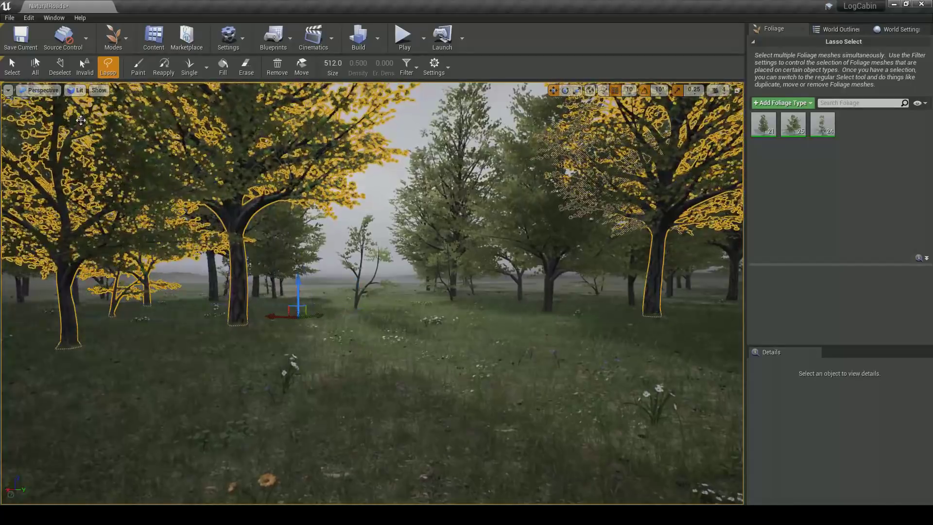
left_click(14, 68)
left_click(185, 324)
Move the large maple and the small central maple to the clearing's left side to open the view
left_click(239, 307)
left_click_drag(257, 315, 116, 318)
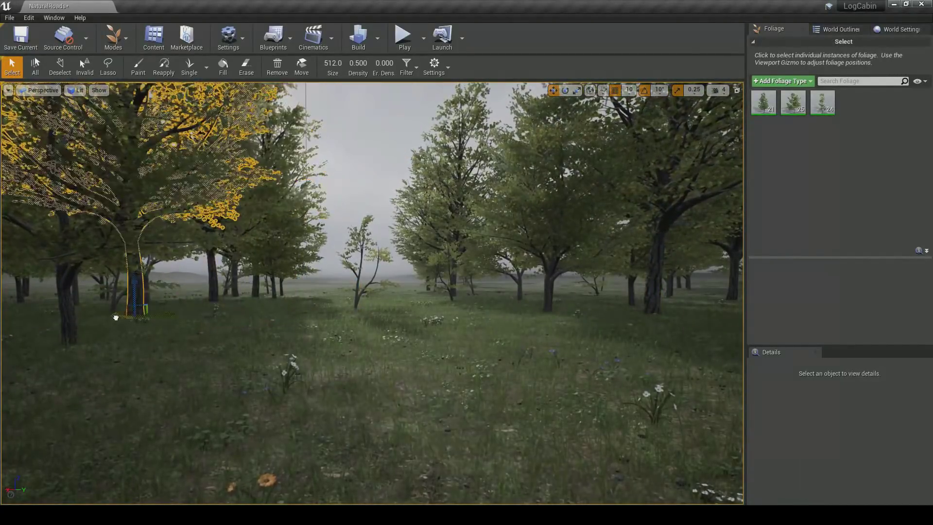
left_click(227, 325)
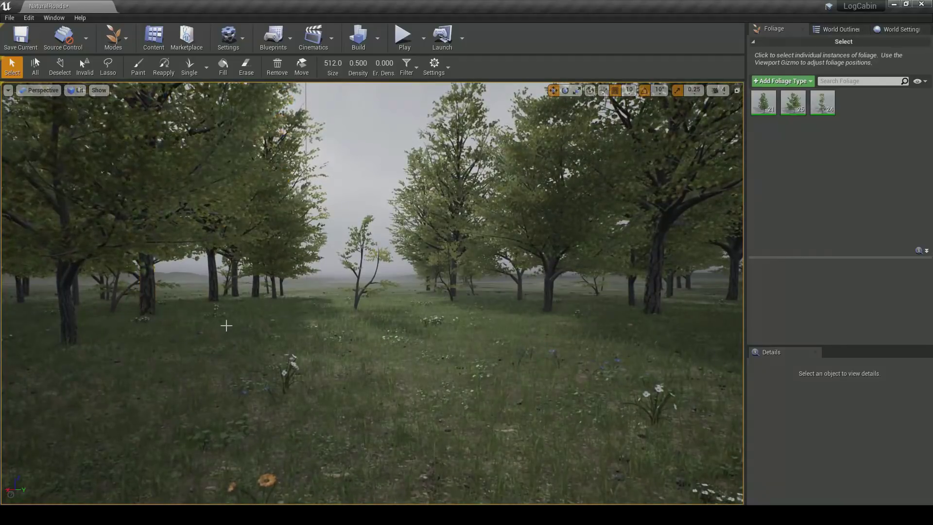
left_click(358, 292)
left_click_drag(382, 312, 173, 324)
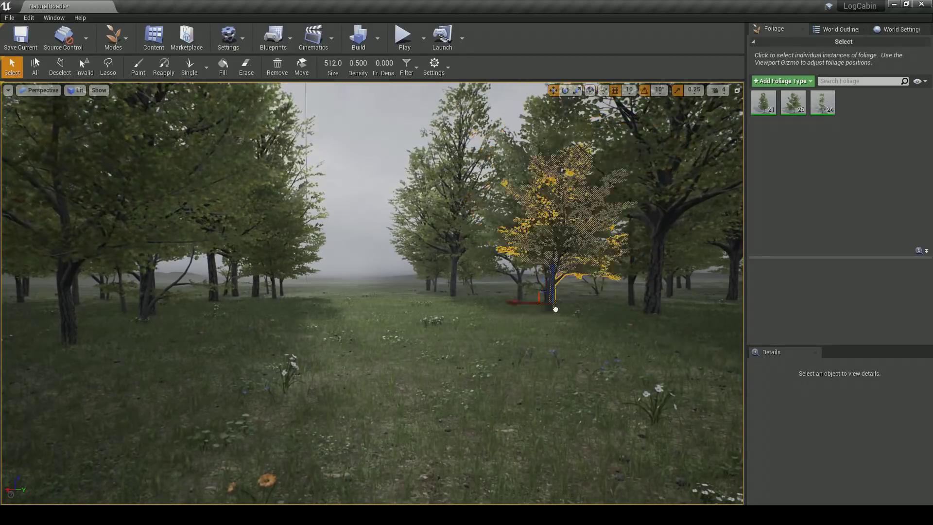
Adjust the maples on the clearing's right side, shifting the large foreground tree farther outward
left_click_drag(554, 306, 553, 307)
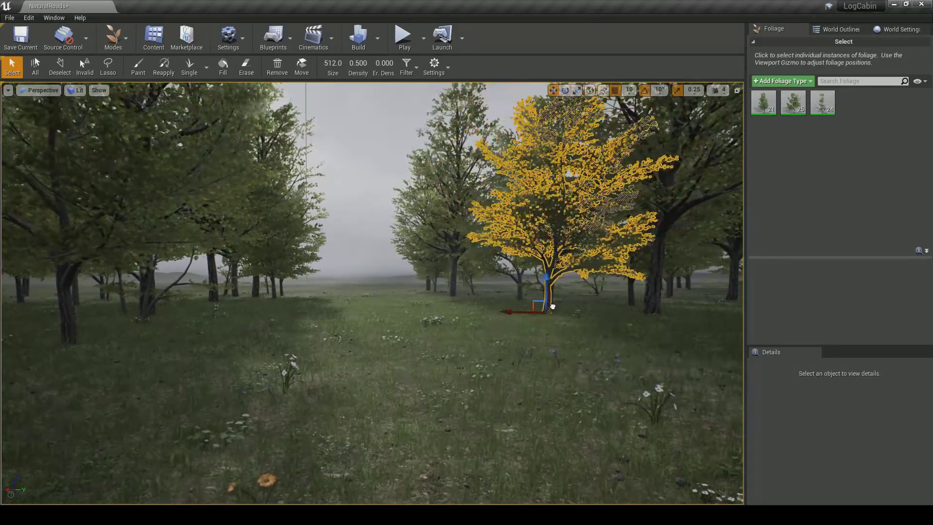
left_click(648, 306)
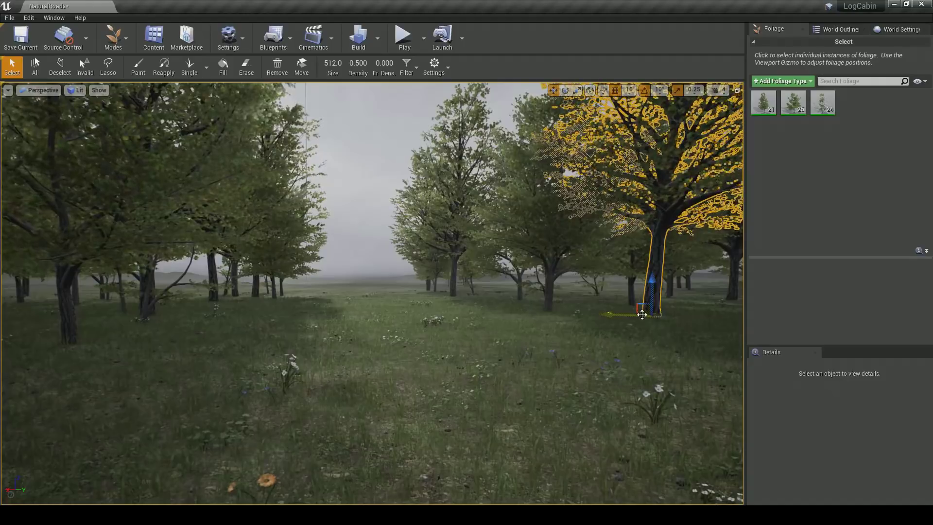
left_click_drag(620, 315, 670, 320)
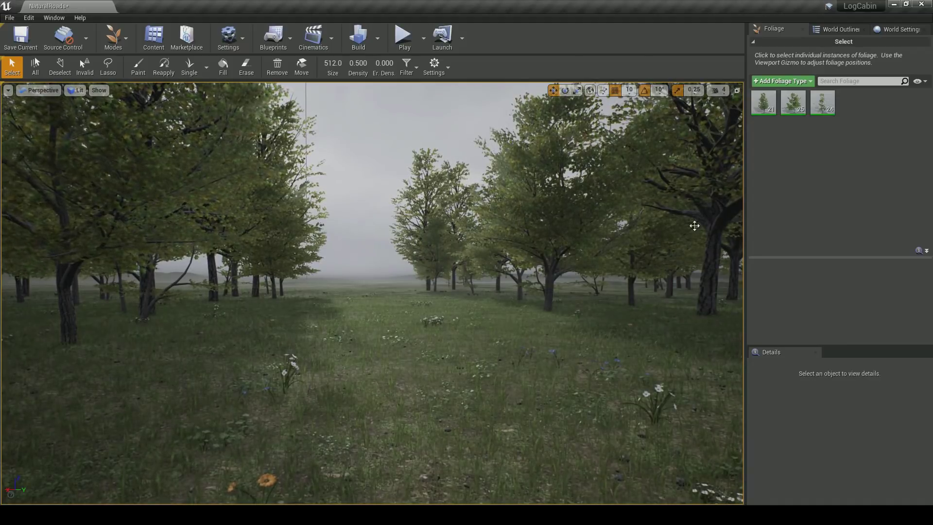
Try painting more trees in the clearing with all three maple foliage types, and undo the stroke
left_click(775, 102)
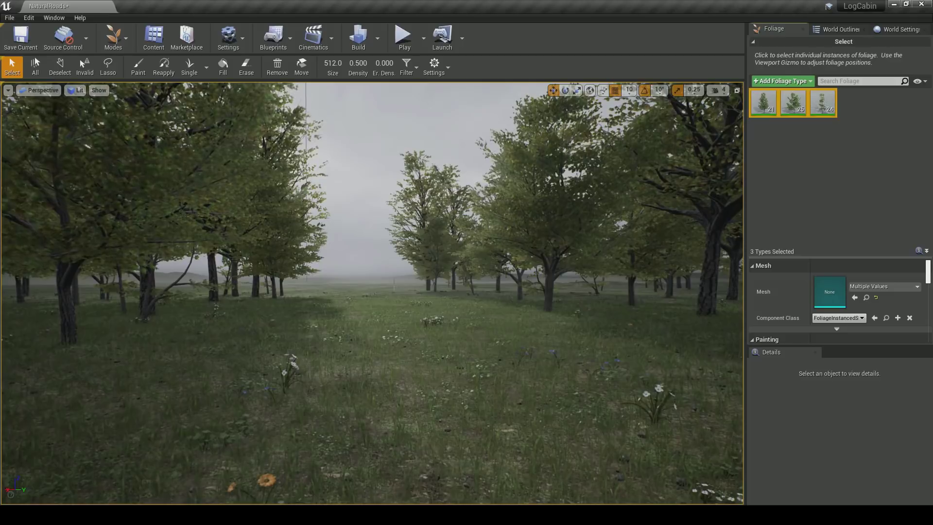
left_click(138, 67)
left_click(326, 289)
key("ctrl+z")
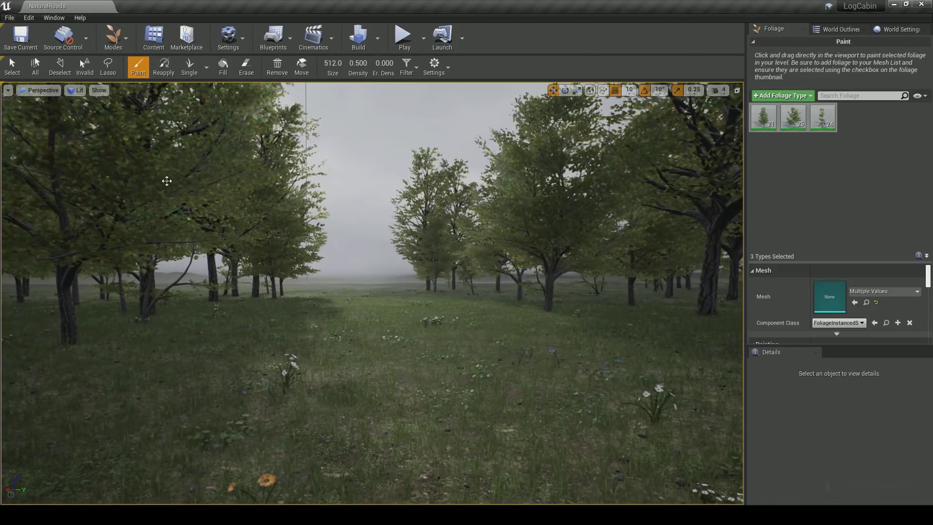
Save the current view of the clearing as Bookmark 1
left_click(8, 90)
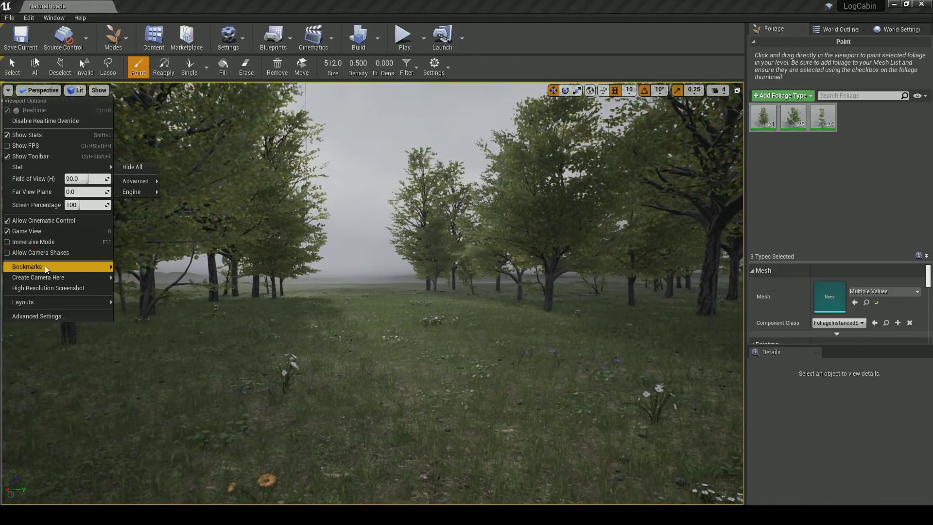
mouse_move(47, 270)
mouse_move(149, 388)
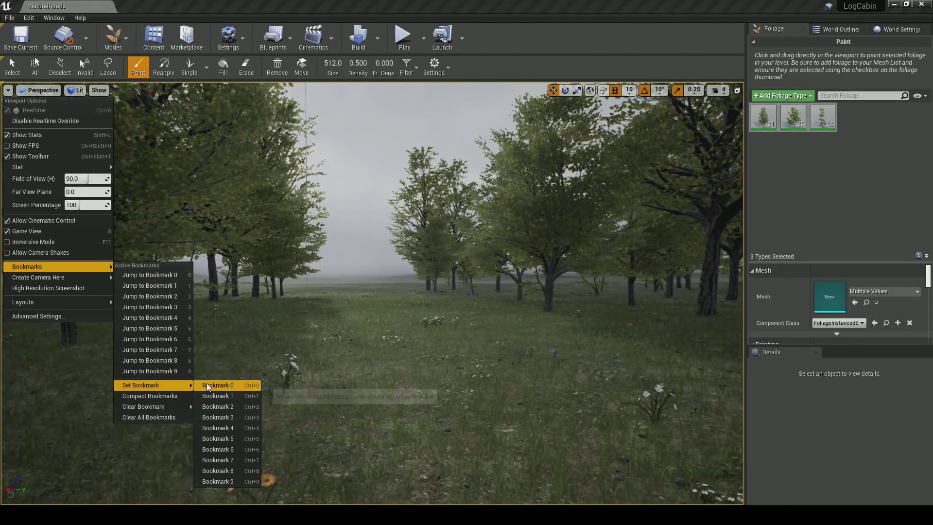
left_click(230, 397)
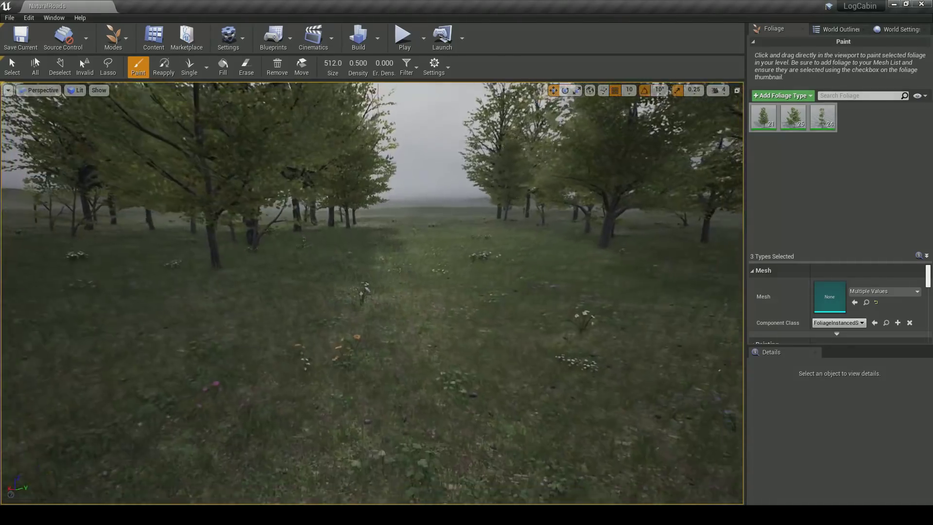
Return to the Bookmark 1 view, then paint maples beyond the clearing and erase the misplaced ones
mouse_move(441, 354)
right_mouse_down()
mouse_move(441, 340)
mouse_move(389, 318)
right_mouse_up()
key("1")
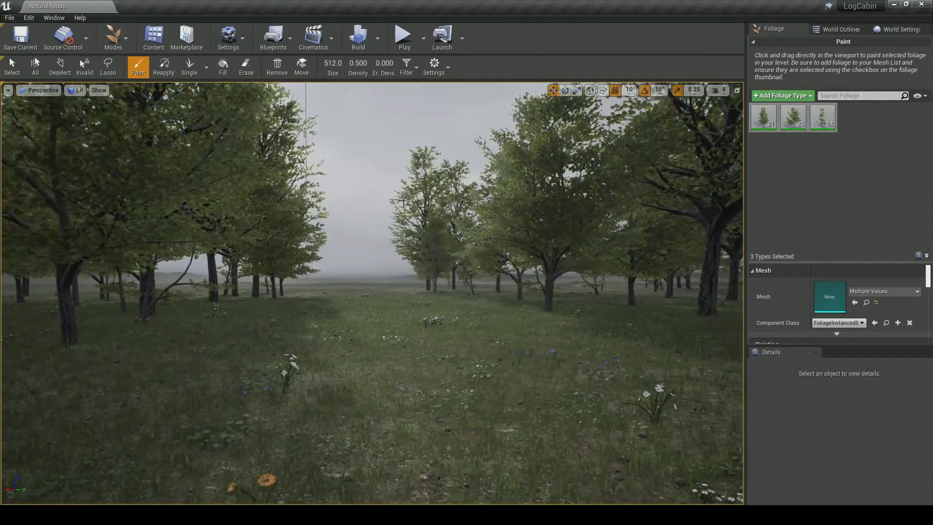
key("w")
mouse_move(448, 311)
right_mouse_down()
mouse_move(428, 292)
mouse_move(441, 296)
mouse_move(433, 307)
right_mouse_up()
key("w")
left_click_drag(820, 347, 819, 408)
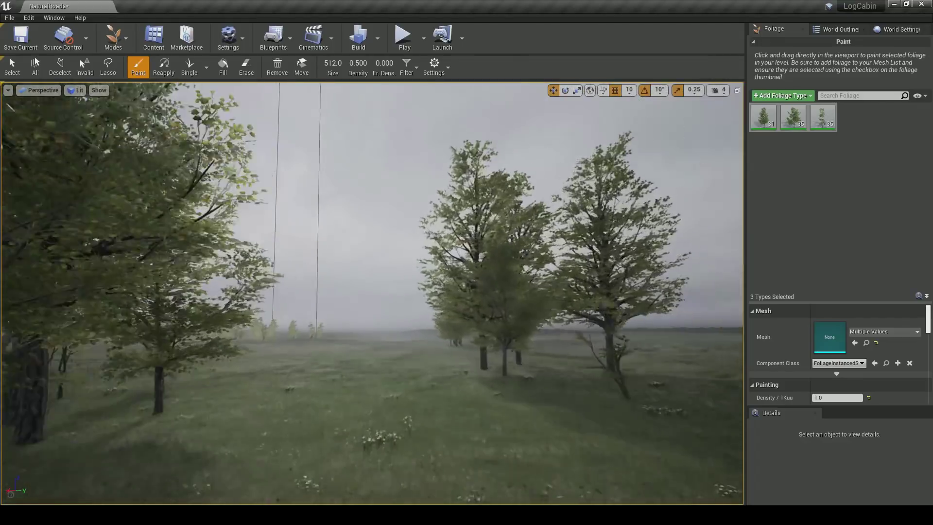
key("w")
mouse_move(372, 294)
right_mouse_down()
mouse_move(365, 298)
mouse_move(372, 309)
right_mouse_up()
left_click_drag(261, 361, 239, 368, "shift")
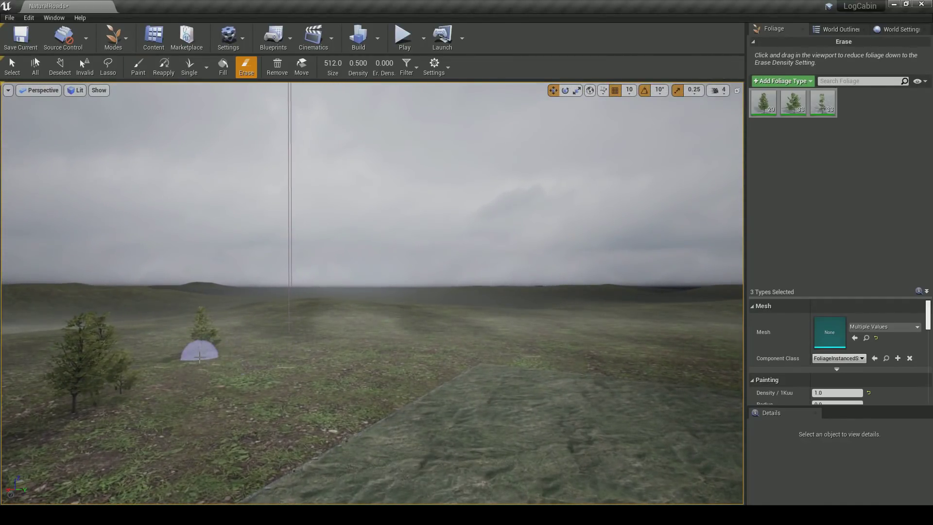
Paint groups of all three maple types across the distant ground beyond the clearing
left_click(298, 311)
left_click_drag(311, 335, 204, 375)
right_click_drag(385, 360, 429, 355)
key("w")
left_click_drag(335, 333, 396, 336)
left_click_drag(635, 346, 709, 363)
right_click_drag(639, 339, 421, 305)
key("d")
mouse_move(502, 332)
left_mouse_down()
mouse_move(540, 370)
mouse_move(581, 382)
left_mouse_up()
mouse_move(355, 392)
left_mouse_down()
mouse_move(348, 395)
mouse_move(413, 395)
left_mouse_up()
Extend the distant tree line by painting more maple clusters over the rocky terrain
right_click_drag(481, 396, 422, 312)
key("d")
mouse_move(422, 311)
left_mouse_down()
mouse_move(465, 309)
mouse_move(577, 357)
mouse_move(369, 395)
mouse_move(272, 391)
left_mouse_up()
mouse_move(411, 403)
right_mouse_down()
mouse_move(338, 401)
mouse_move(369, 420)
right_mouse_up()
left_click_drag(323, 291, 207, 331)
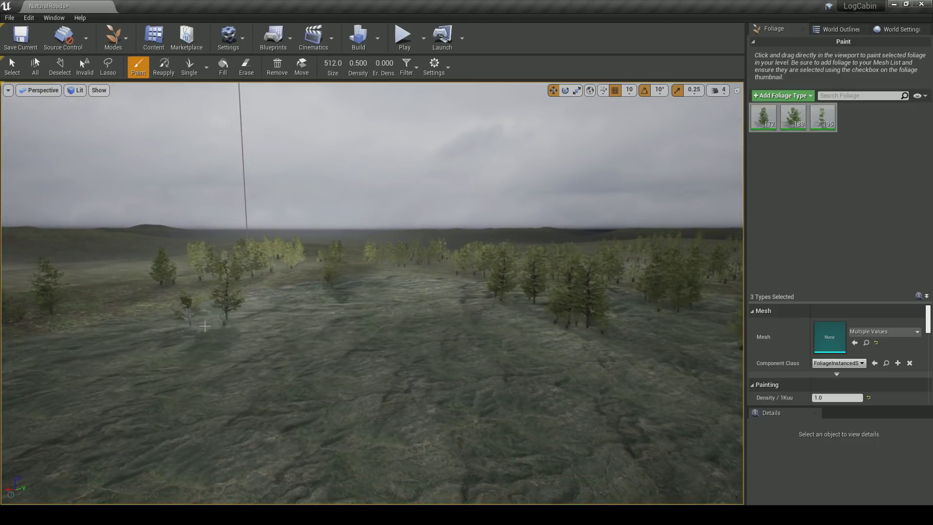
mouse_move(403, 284)
left_mouse_down()
mouse_move(510, 350)
mouse_move(285, 370)
mouse_move(117, 367)
left_mouse_up()
left_click_drag(254, 330, 187, 385)
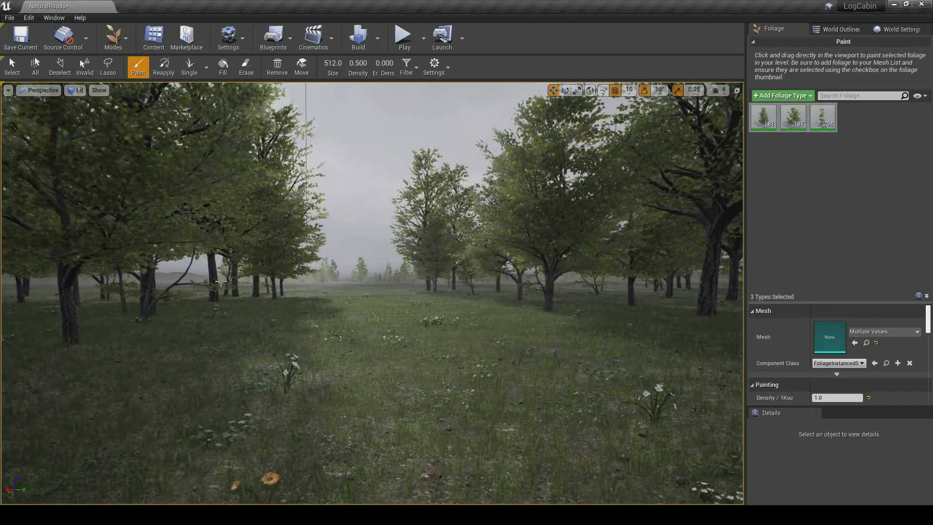
Adjust the background maples by painting into gaps on both sides and erasing stray trees, and save the level
left_click(191, 283, "shift")
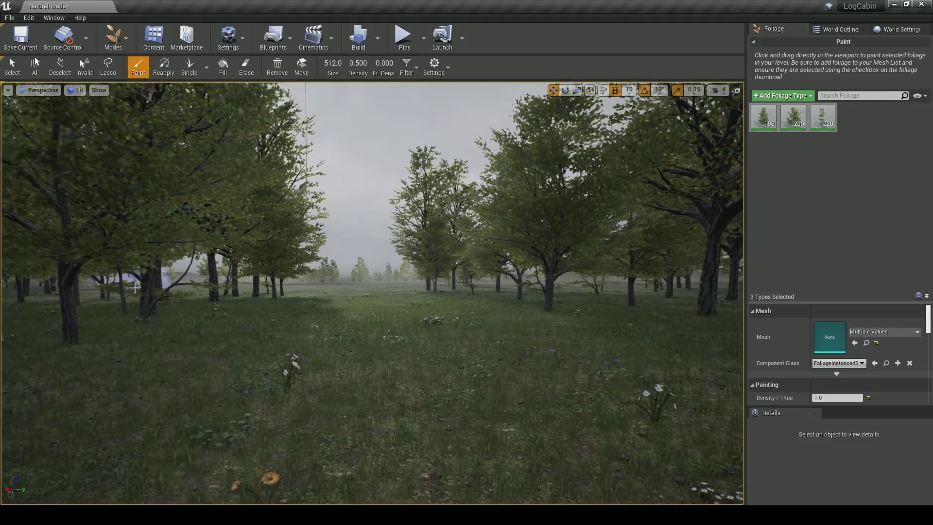
right_click_drag(165, 278, 14, 277)
key("w")
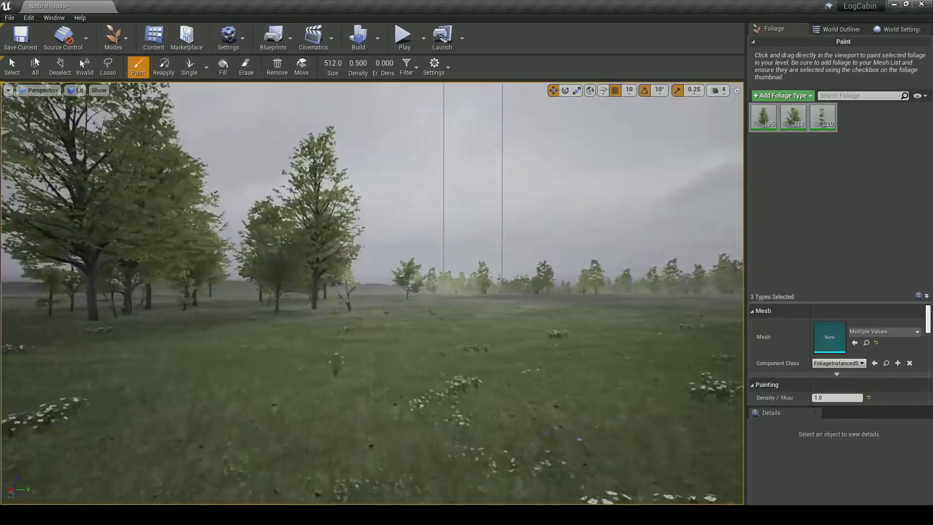
left_click(371, 318, "shift")
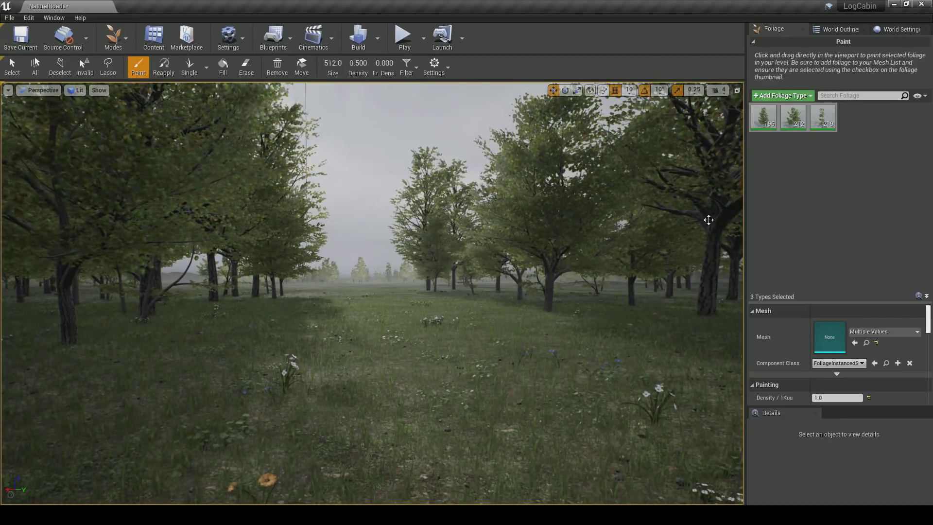
left_click(567, 293)
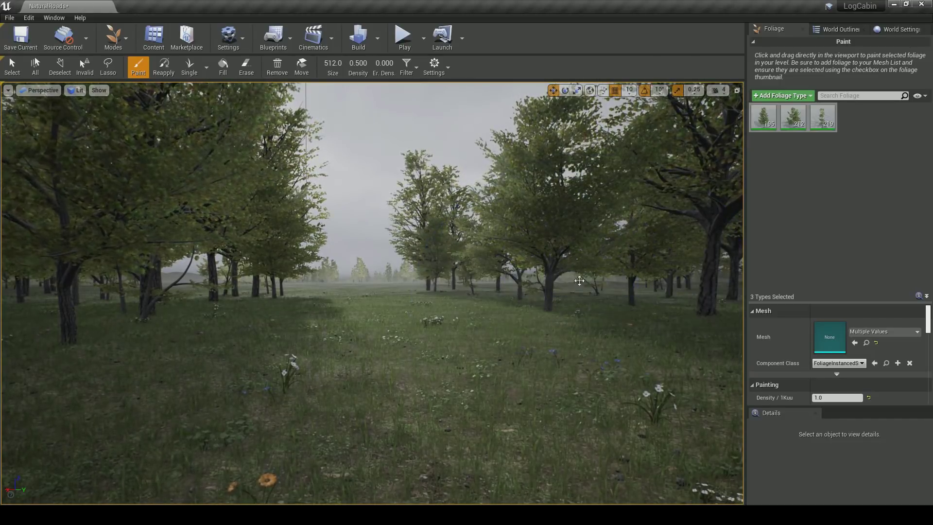
left_click(667, 287)
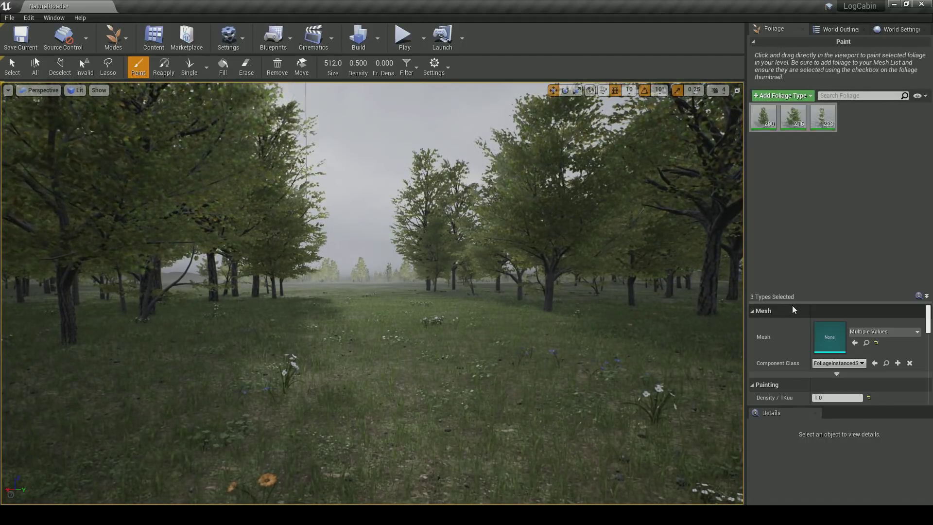
left_click_drag(792, 292, 792, 254)
key("ctrl+s")
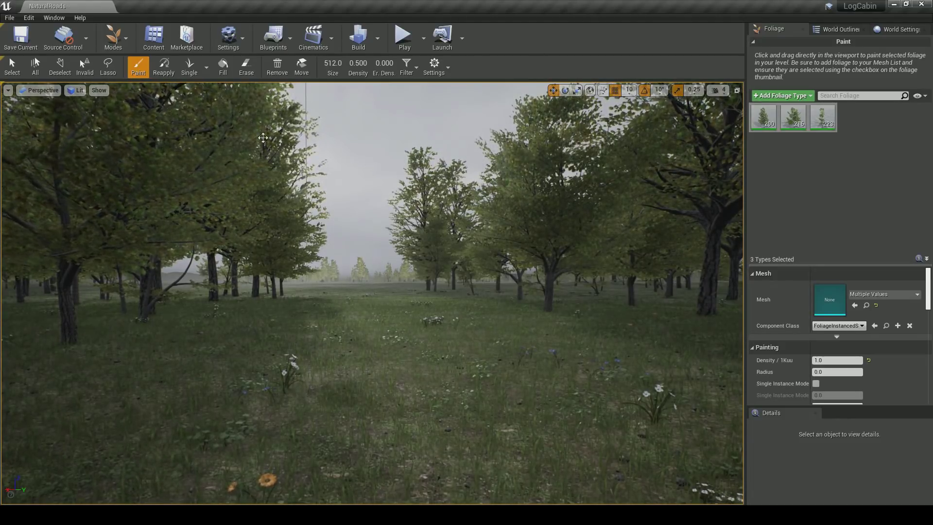
Sculpt the clearing's grassy ground with the landscape Sculpt tool to make it uneven
left_click(115, 40)
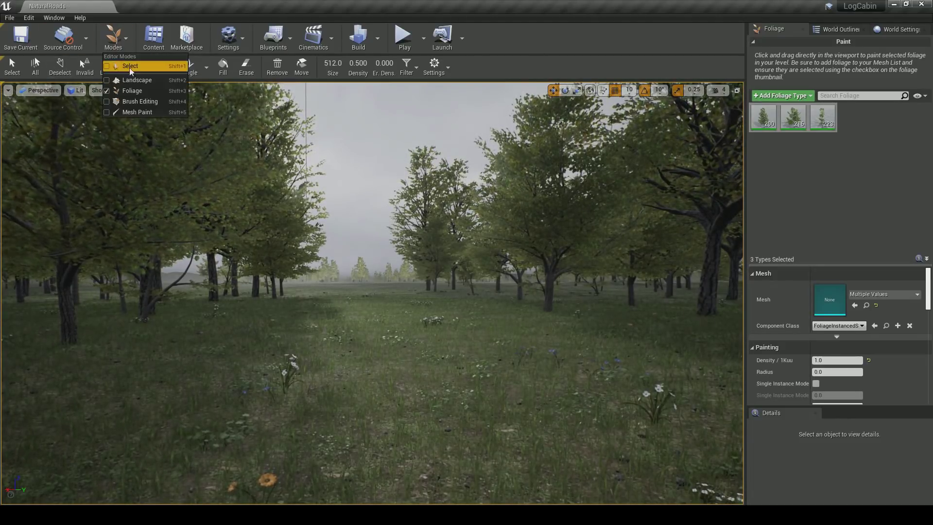
left_click(134, 80)
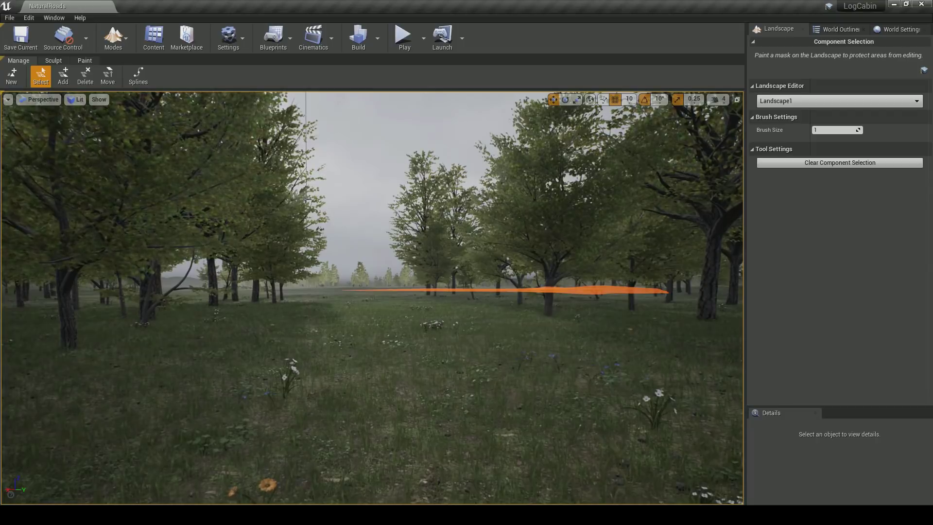
left_click(54, 60)
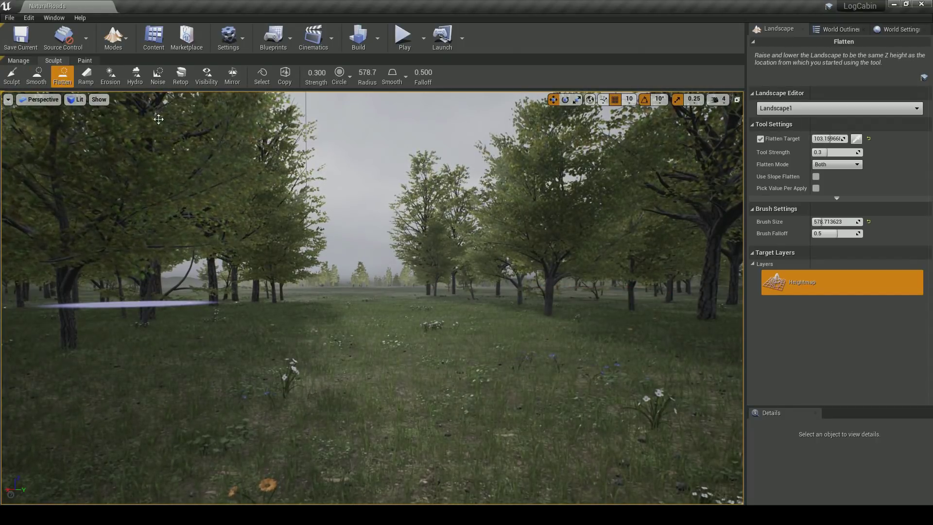
left_click(12, 76)
mouse_move(376, 342)
left_mouse_down()
mouse_move(369, 321)
mouse_move(339, 360)
mouse_move(384, 370)
left_mouse_up()
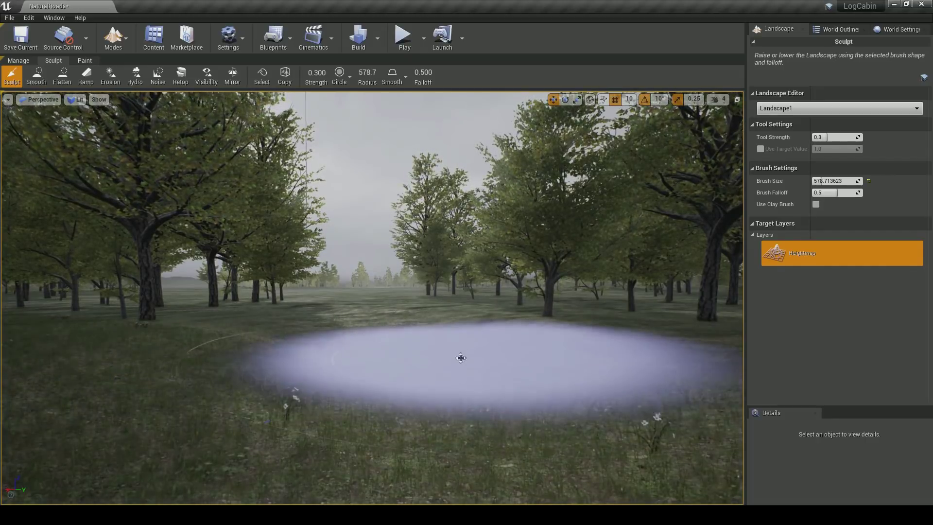
Set the sculpt brush size to 250 and shape smaller bumps under the trees and across the clearing
left_click(836, 181)
type("250")
key("Return")
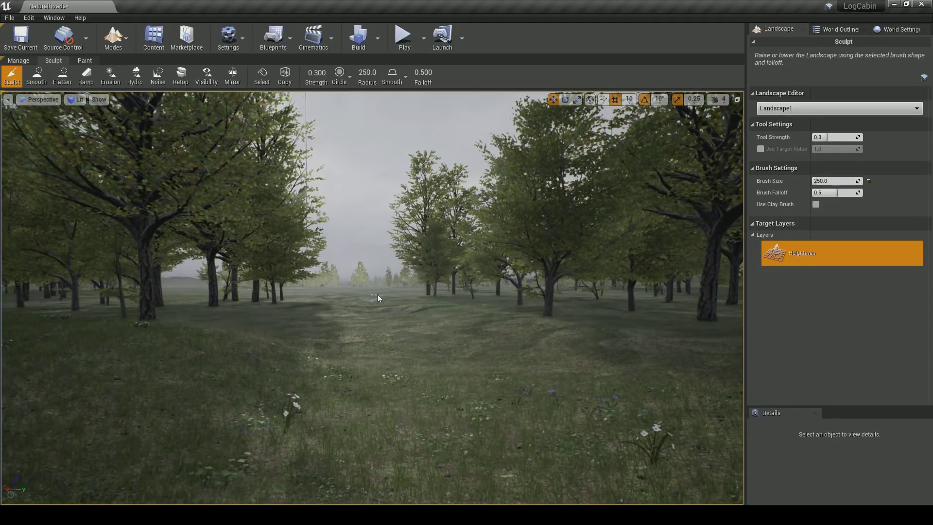
left_click_drag(622, 337, 602, 302)
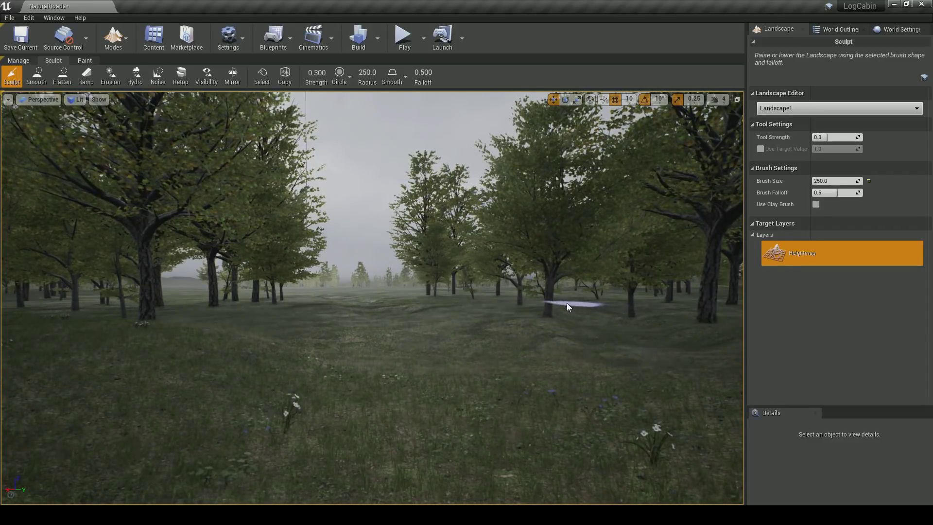
mouse_move(56, 337)
left_mouse_down()
mouse_move(56, 322)
mouse_move(118, 309)
mouse_move(27, 304)
left_mouse_up()
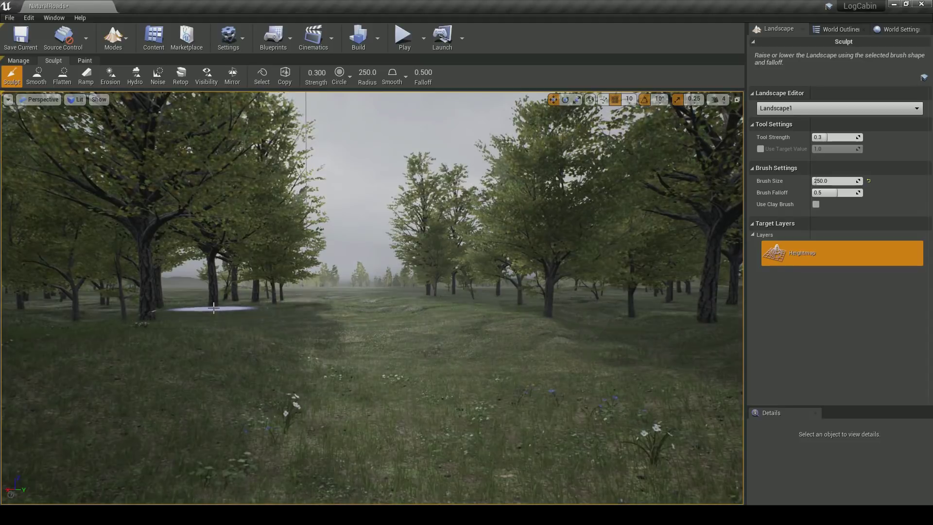
mouse_move(397, 307)
right_mouse_down()
mouse_move(374, 315)
mouse_move(448, 317)
right_mouse_up()
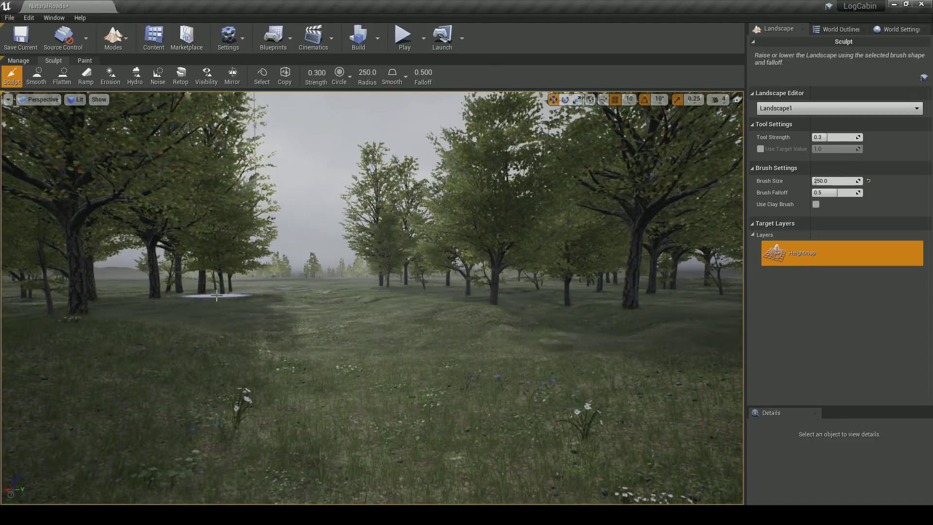
right_click_drag(323, 239, 370, 242)
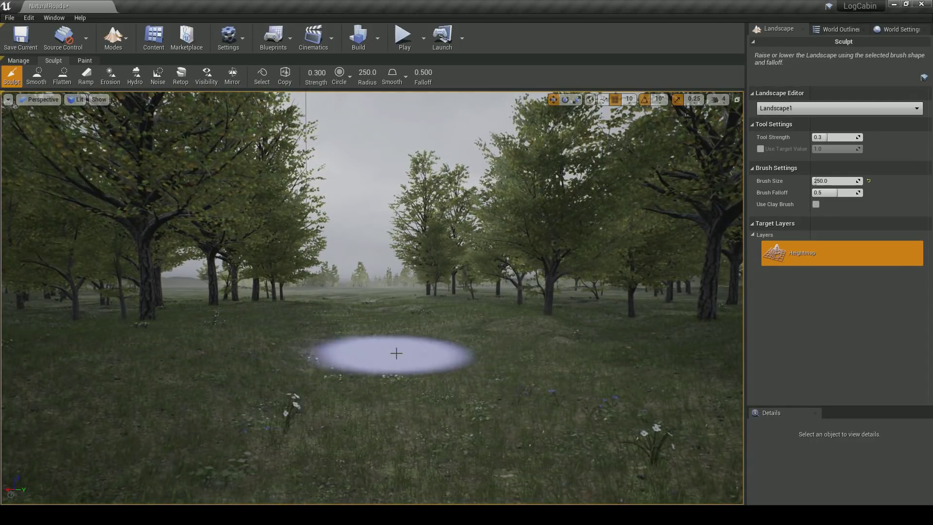
Change the sculpt brush type to Alpha, working over the rocky terrain outside the clearing
mouse_move(389, 322)
right_mouse_down()
mouse_move(450, 323)
mouse_move(389, 326)
mouse_move(401, 329)
right_mouse_up()
right_click_drag(338, 372, 343, 437)
mouse_move(381, 293)
right_mouse_down()
mouse_move(376, 307)
mouse_move(367, 250)
mouse_move(389, 248)
right_mouse_up()
key("s")
key("s")
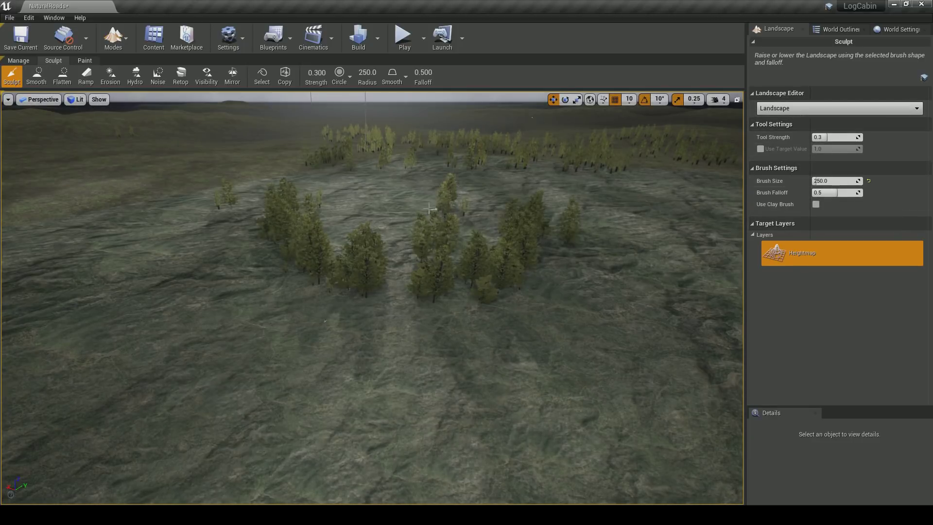
left_click(343, 86)
left_click(350, 127)
left_click(344, 81)
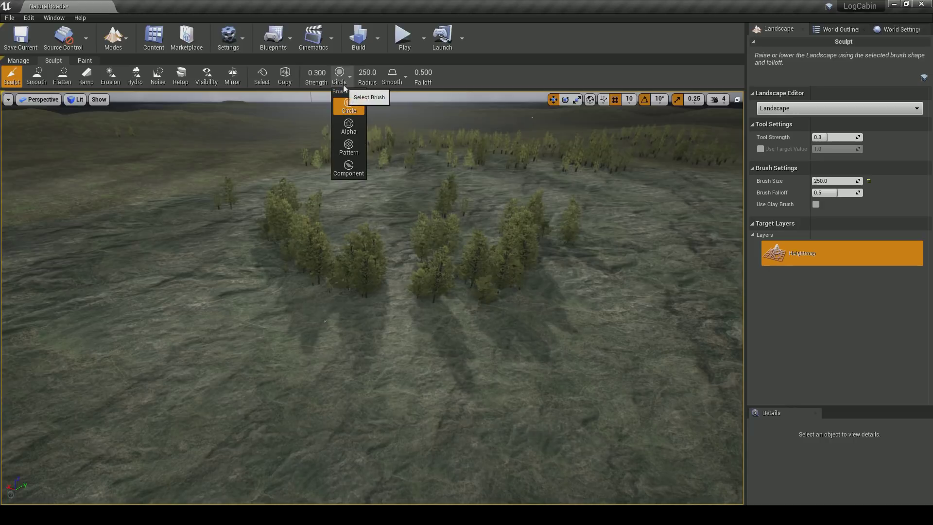
left_click(350, 124)
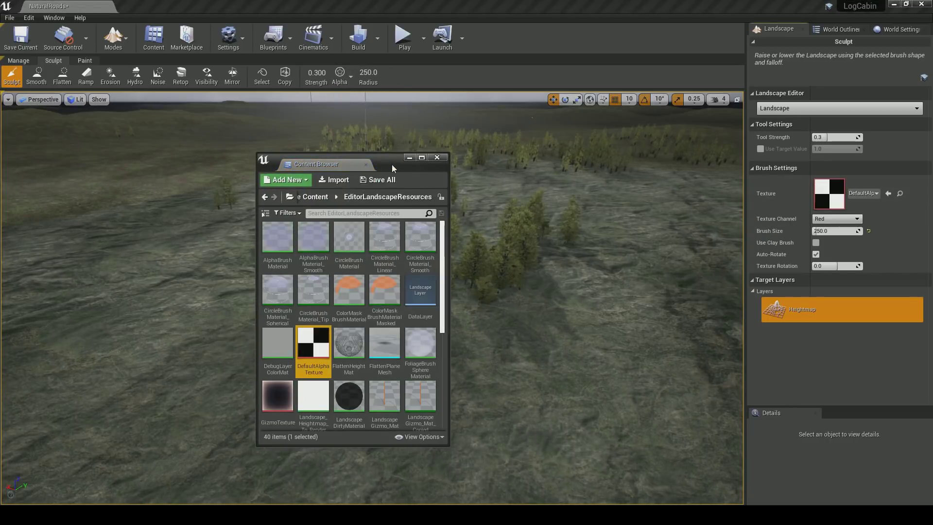
Assign T_Brushify_Erosion_A from Content/Brushify/AlphaBrushes as the alpha brush texture
left_click_drag(394, 168, 213, 167)
left_click(135, 195)
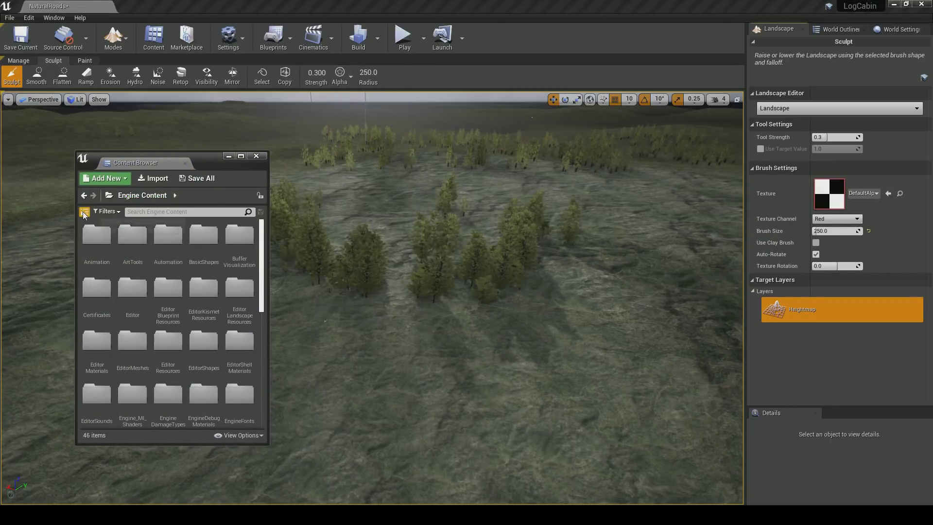
left_click(85, 212)
left_click_drag(123, 261, 171, 255)
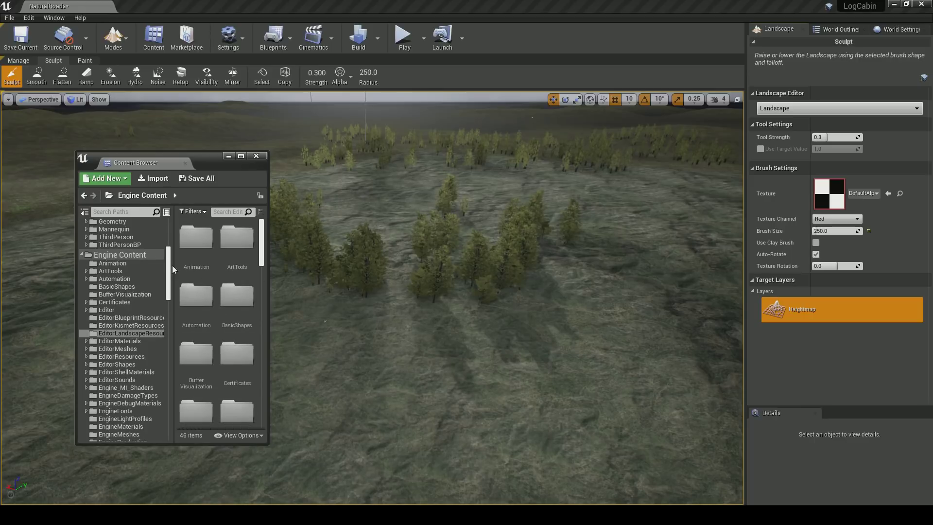
scroll(155, 244, "up", 5)
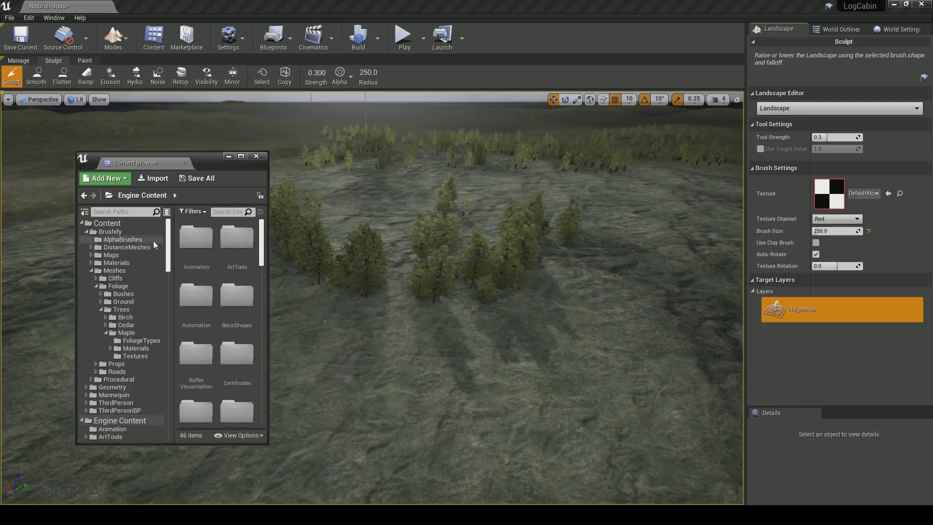
left_click(117, 239)
left_click_drag(268, 274, 296, 275)
left_click(225, 271)
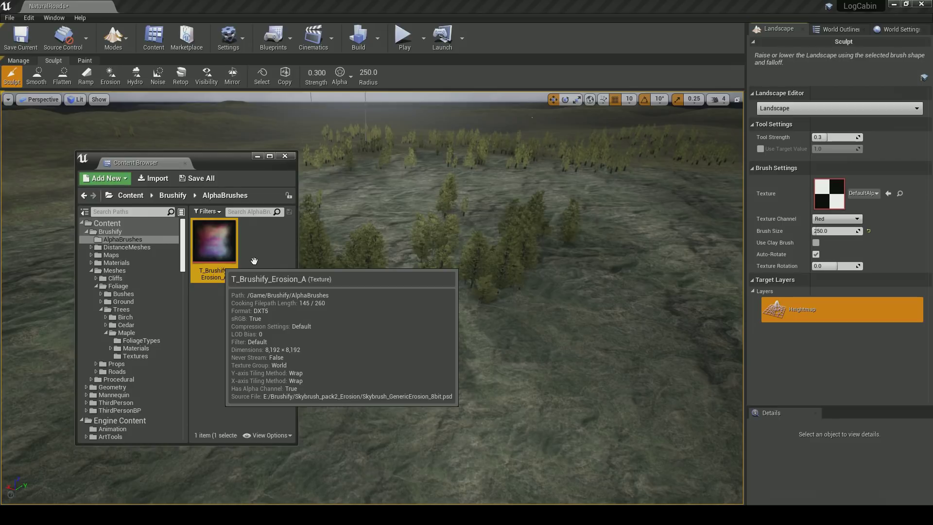
mouse_move(284, 261)
left_mouse_down()
mouse_move(794, 215)
mouse_move(837, 198)
mouse_move(821, 196)
left_mouse_up()
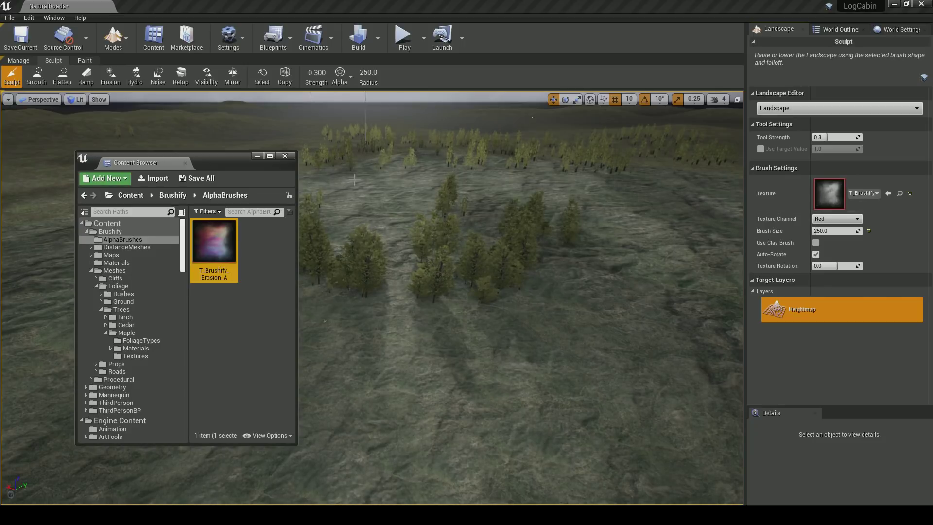
left_click(258, 156)
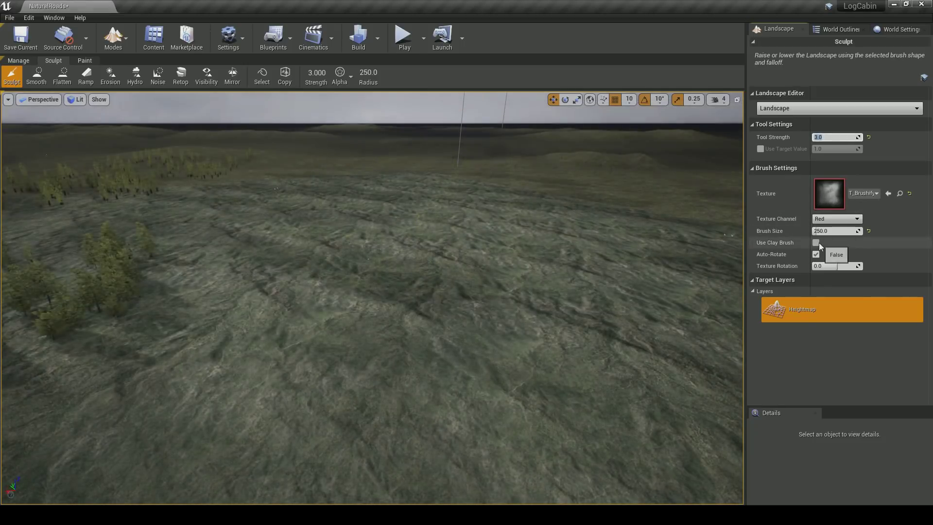
Enable Use Clay Brush, set brush size to 15536, disable Auto-Rotate, and set texture rotation to about -92.57
left_click(817, 242)
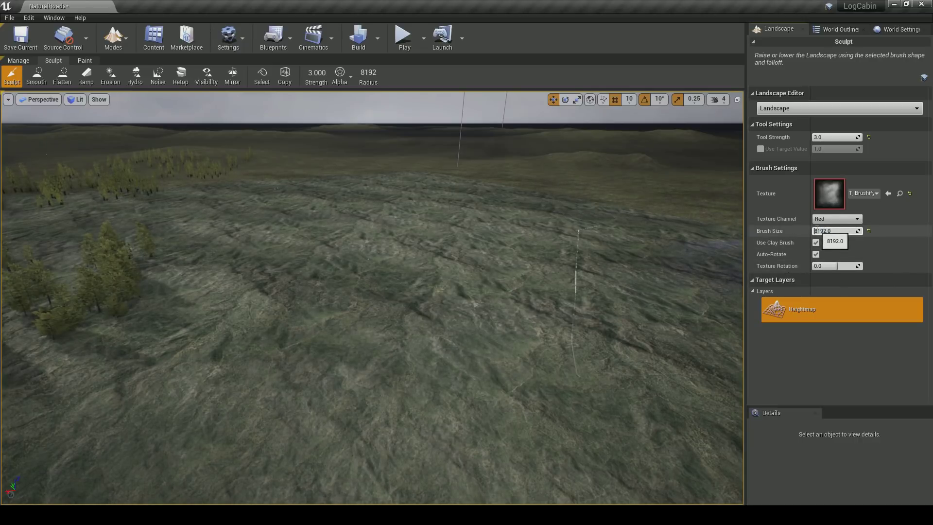
mouse_move(817, 230)
left_mouse_down()
mouse_move(845, 231)
mouse_move(818, 230)
left_mouse_up()
type("1")
key("Return")
right_click_drag(292, 262, 383, 241)
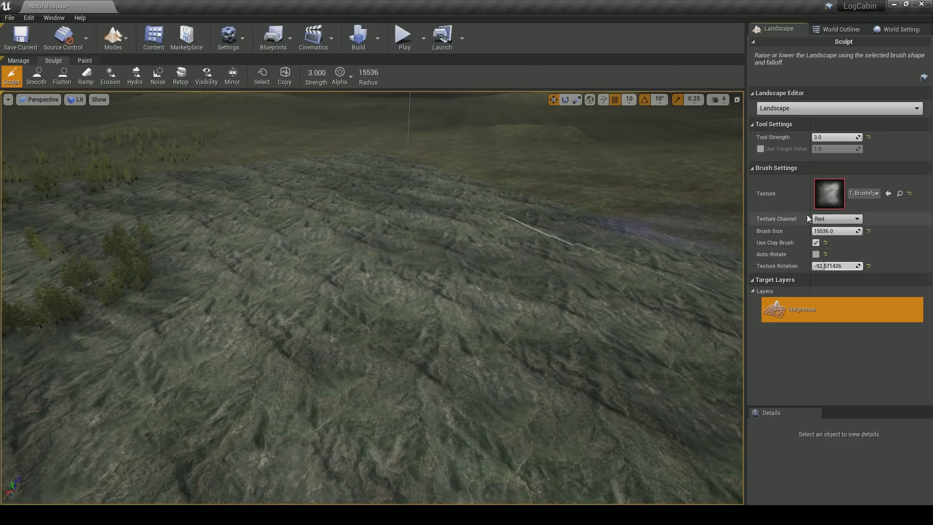
Set the texture channel to Green and tool strength to 6.0, try sculpting the rocky landscape, and undo the stroke
key("w")
right_click_drag(418, 264, 397, 206)
right_click_drag(358, 291, 378, 295)
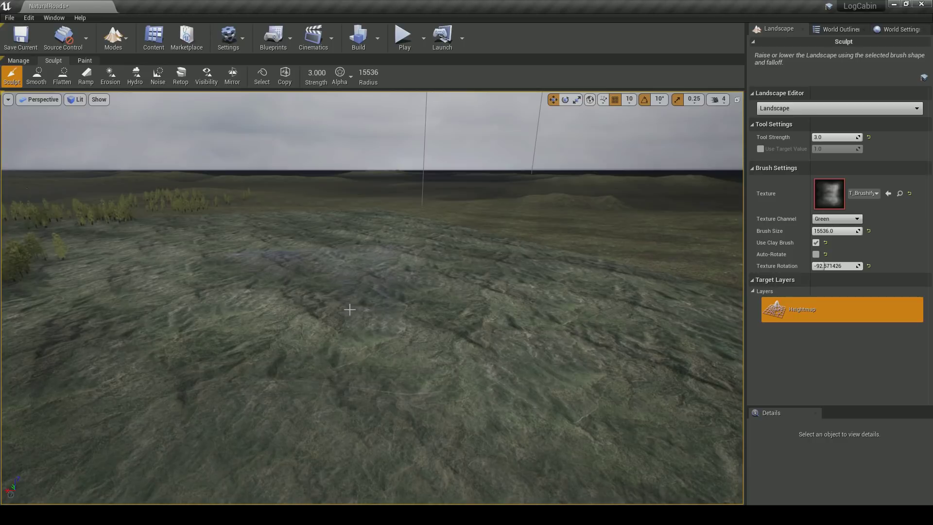
type("6")
key("Return")
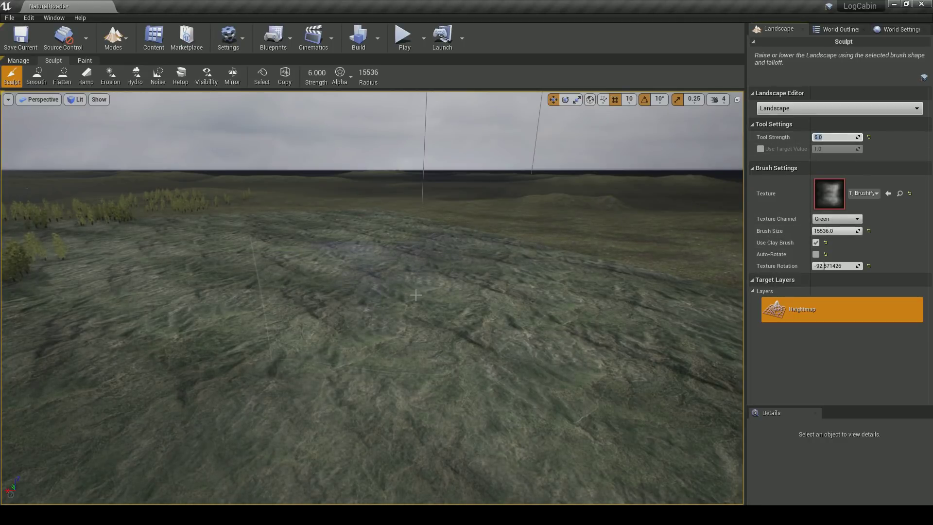
right_click_drag(479, 284, 447, 297)
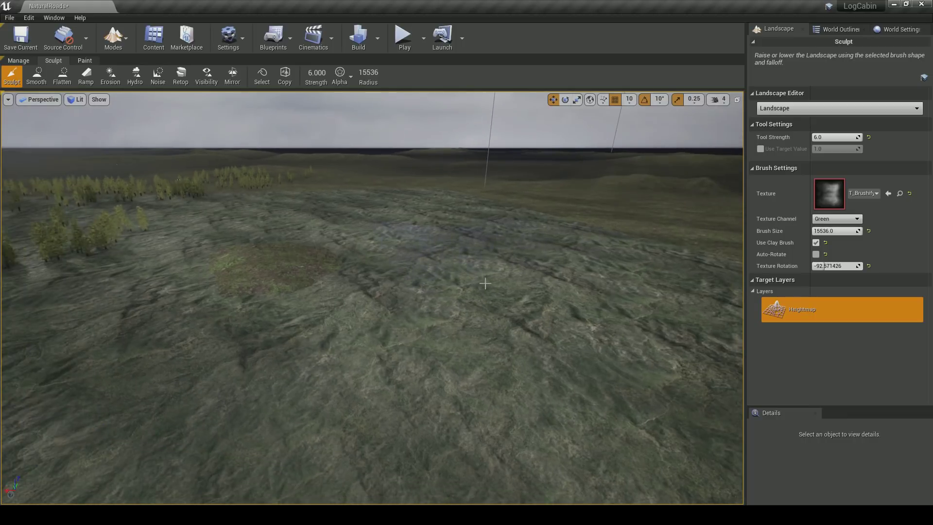
key("ctrl+z")
Switch the edited landscape to Landscape1, try sculpting the rocky terrain with the erosion alpha, and undo the stroke
left_click(846, 110)
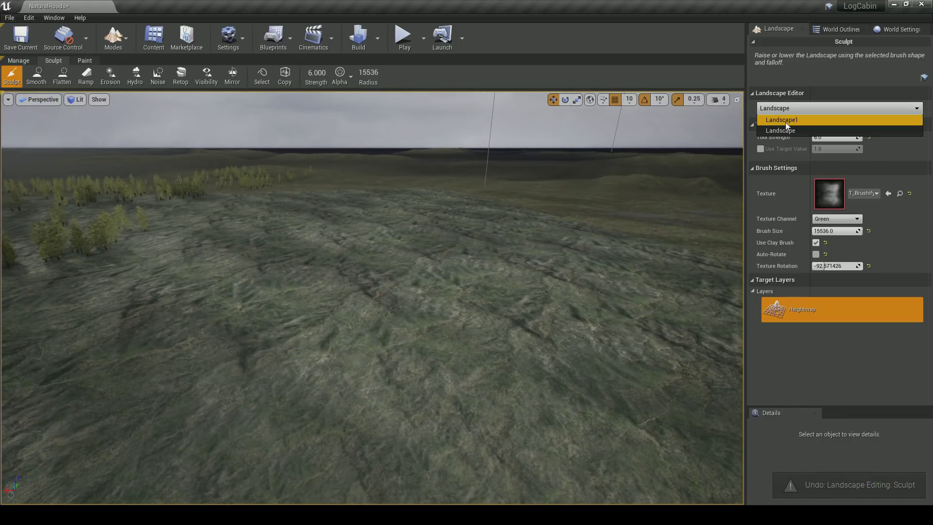
left_click(798, 120)
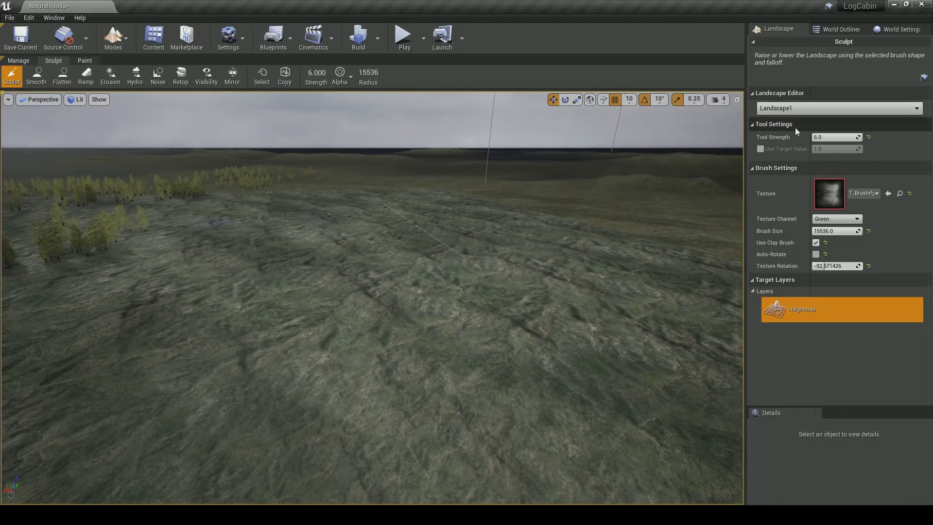
left_click(386, 270)
mouse_move(387, 273)
right_mouse_down()
mouse_move(405, 284)
mouse_move(433, 257)
mouse_move(311, 269)
mouse_move(427, 253)
mouse_move(405, 278)
right_mouse_up()
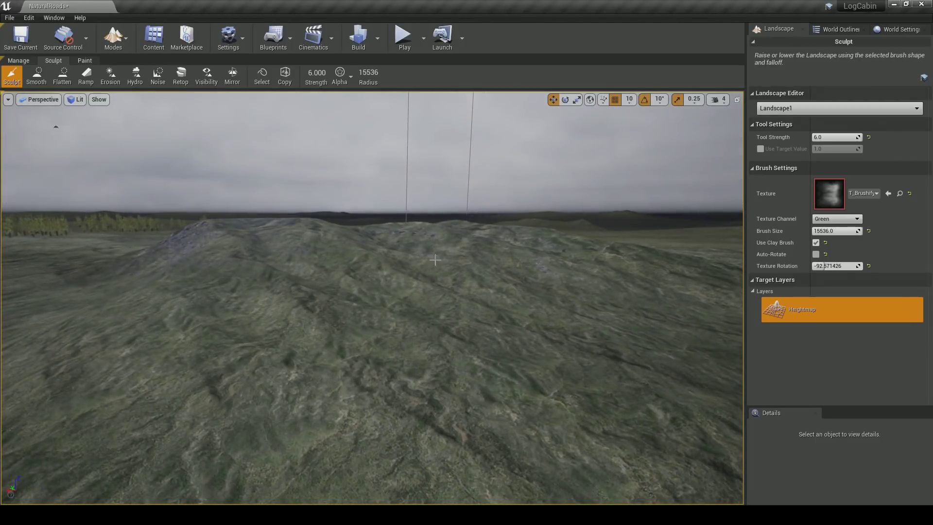
key("ctrl+z")
Sculpt an eroded hill on the terrain outside the maples using Lighting Only shading, and restore Lit shading
left_click(77, 99)
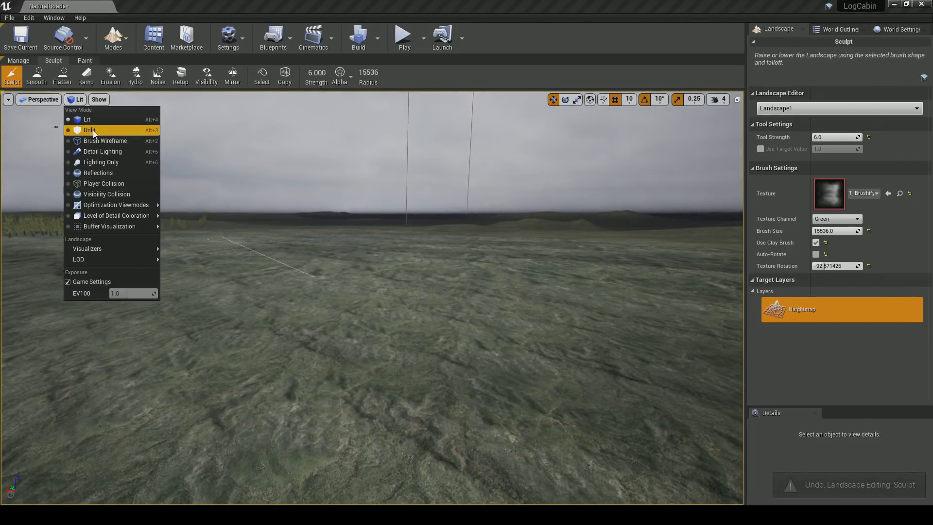
left_click(93, 131)
left_click(83, 101)
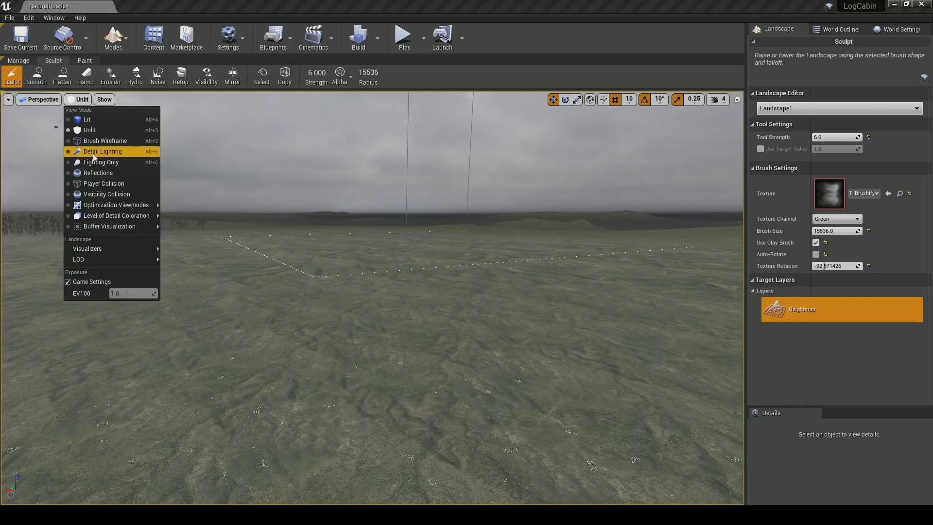
left_click(94, 160)
right_click_drag(195, 214, 165, 262)
mouse_move(374, 275)
right_mouse_down()
mouse_move(384, 244)
mouse_move(415, 243)
mouse_move(389, 194)
mouse_move(432, 207)
mouse_move(535, 194)
mouse_move(488, 199)
right_mouse_up()
left_click(409, 246)
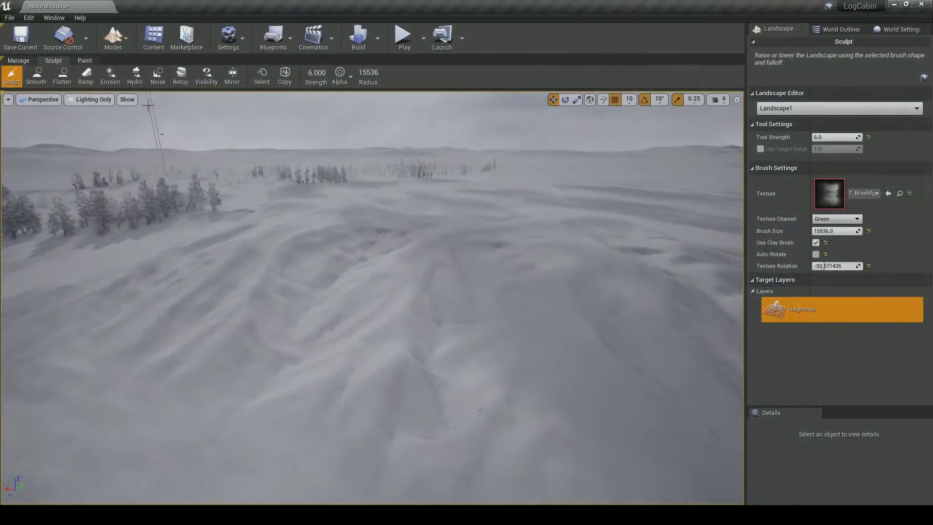
left_click(94, 100)
left_click(105, 120)
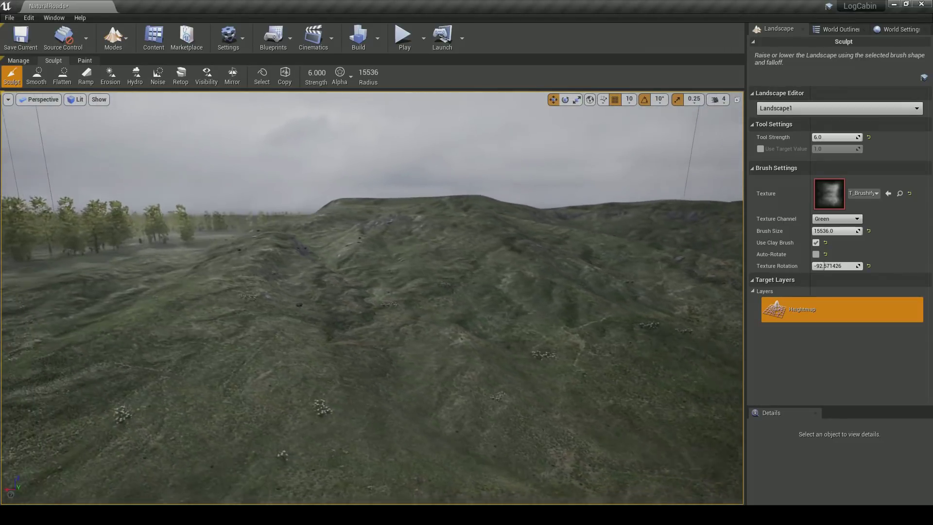
Play-test the level by running the character across the sculpted hills, and stop the session
key("w")
right_click_drag(391, 183, 392, 183)
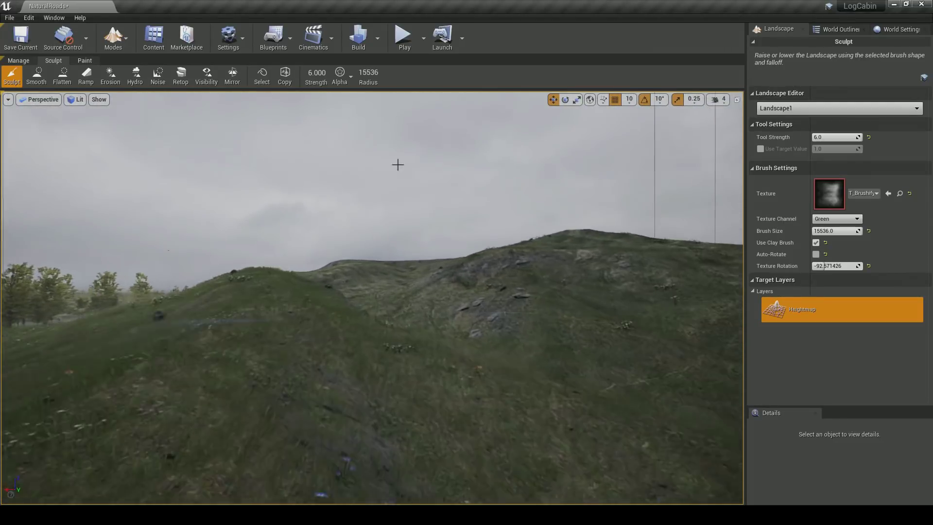
left_click(403, 37)
key("w")
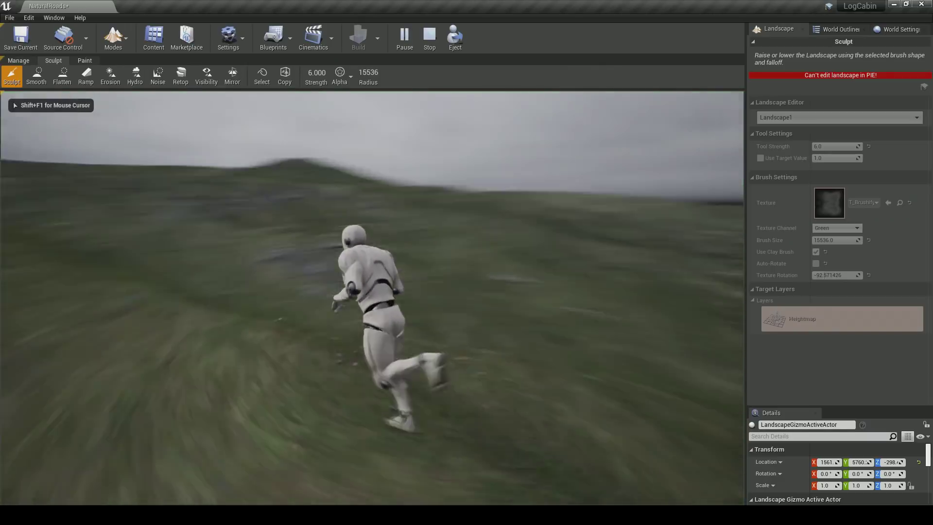
key("w")
key("a")
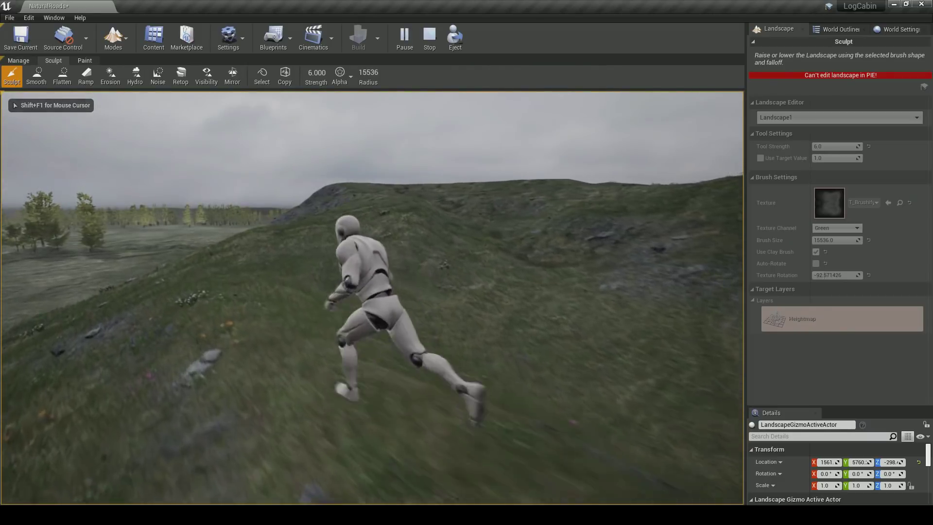
key("w")
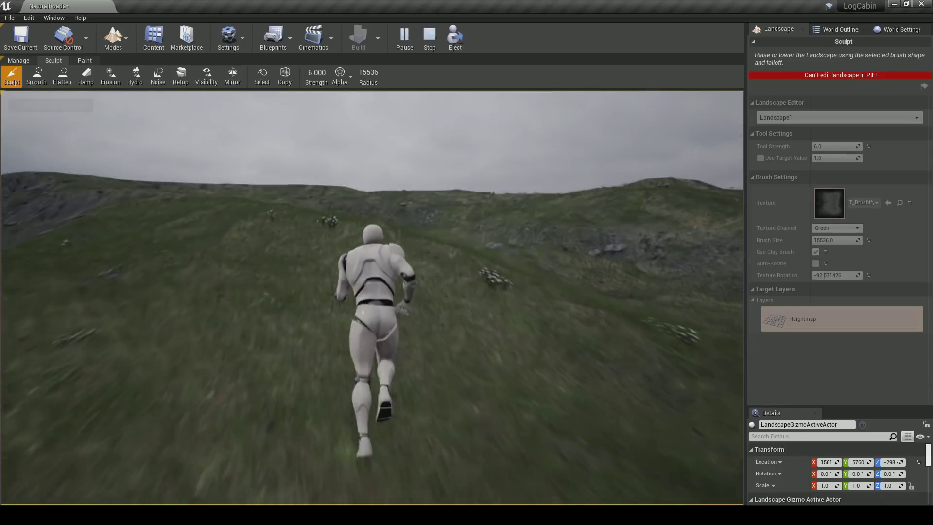
key("w")
key("w")
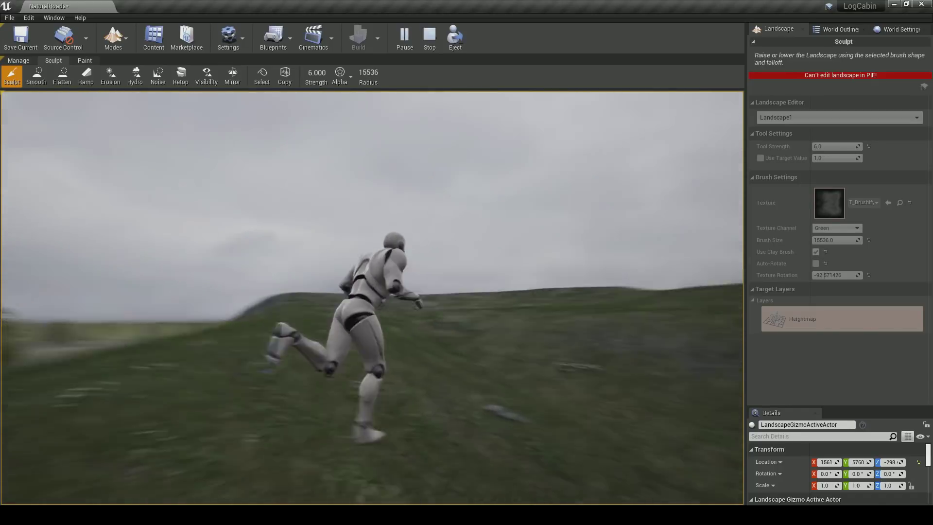
key("w")
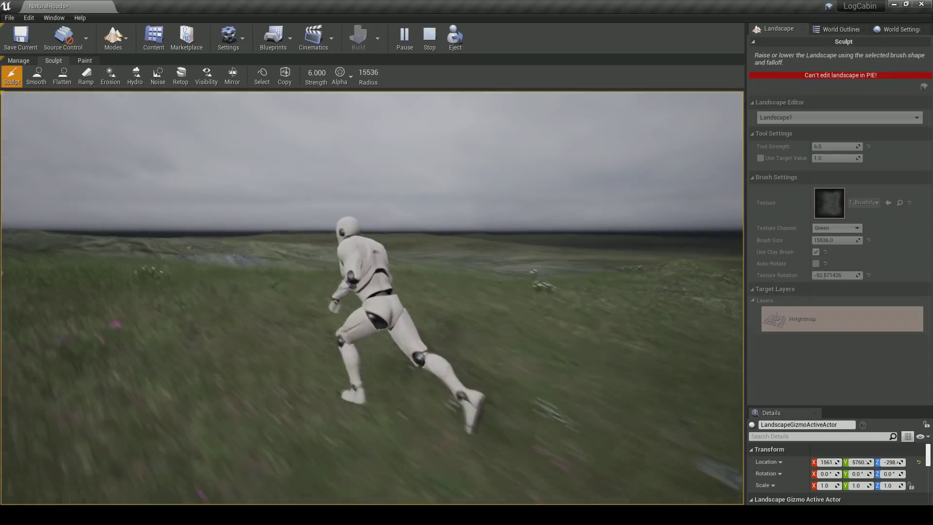
key("Escape")
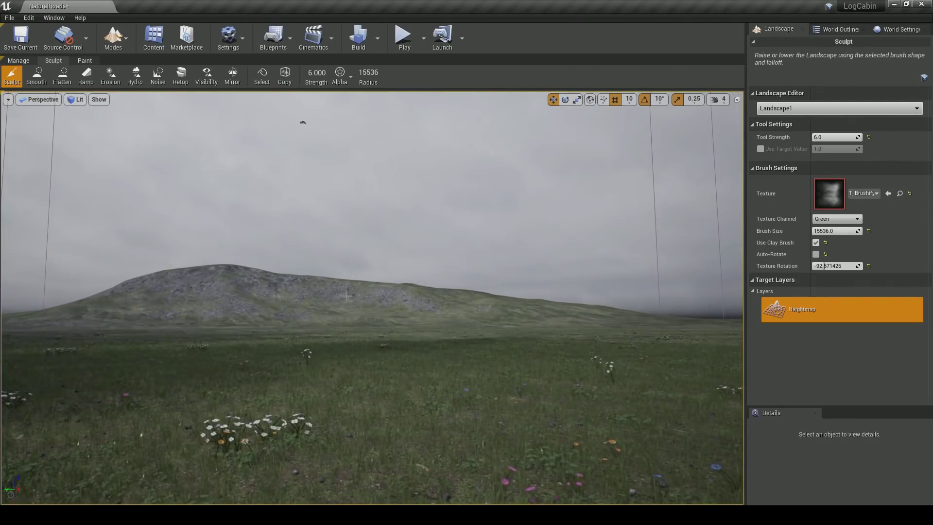
Check the sculpted hill from the meadow and undo its sculpting
mouse_move(346, 296)
right_mouse_down()
mouse_move(272, 295)
mouse_move(214, 335)
mouse_move(161, 331)
mouse_move(352, 282)
mouse_move(373, 280)
mouse_move(418, 301)
right_mouse_up()
key("w")
key("ctrl+z")
middle_click_drag(326, 296, 400, 368)
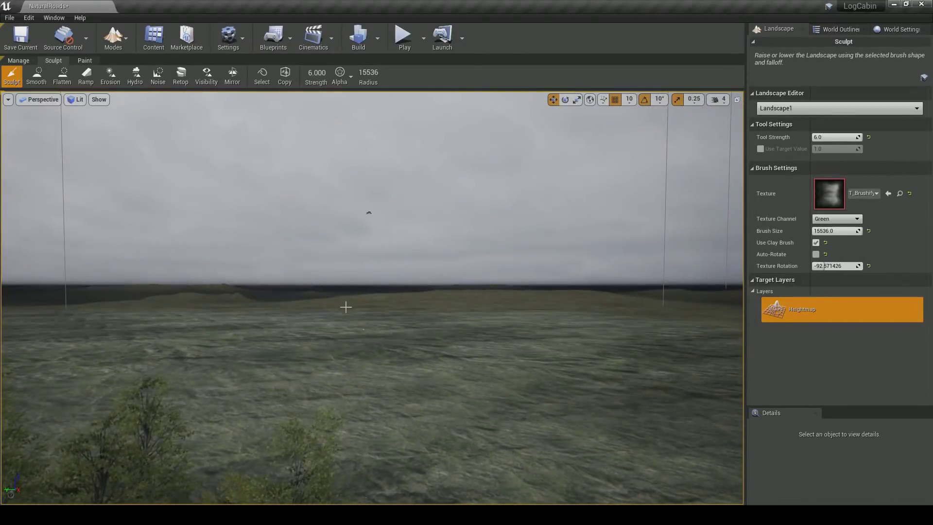
Try sculpting the terrain beyond the trees at texture rotations of about 75.43 and 180, undoing each stroke
left_click_drag(818, 265, 856, 266)
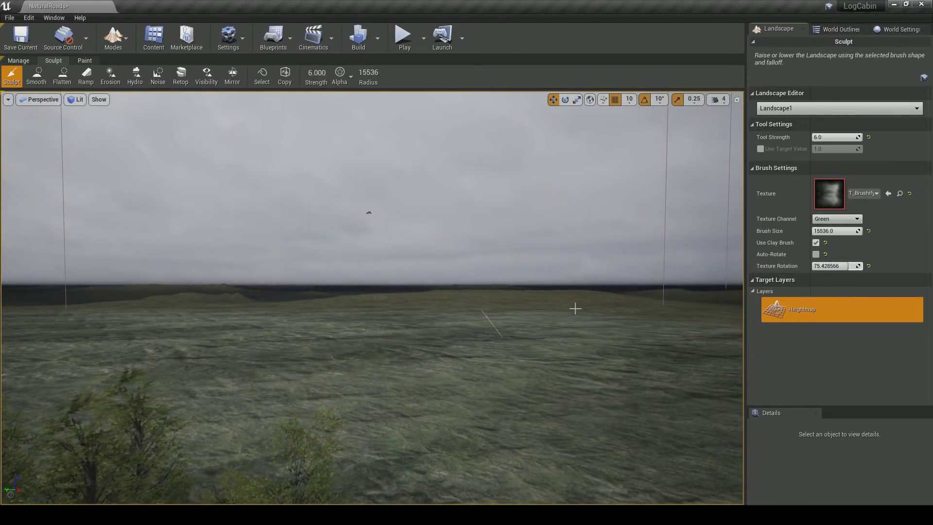
left_click_drag(350, 339, 349, 333)
key("ctrl+z")
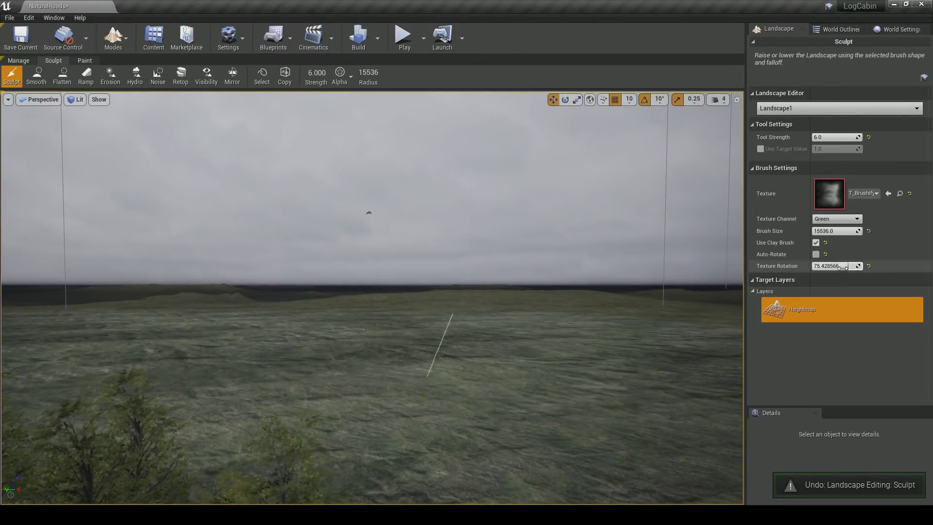
left_click_drag(378, 332, 381, 339)
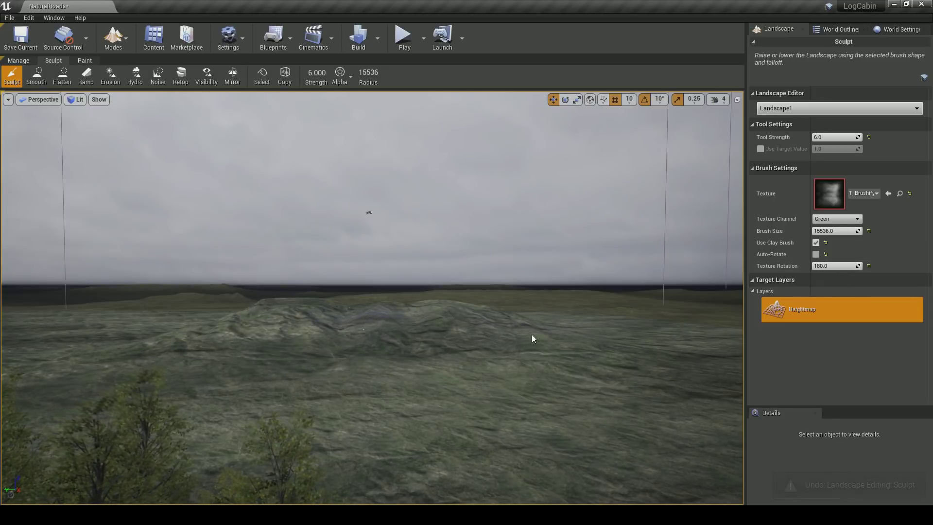
key("ctrl+z")
Try sculpting the same area at texture rotations of about -63.43 and -111.43, undoing each stroke
left_click_drag(832, 266, 816, 266)
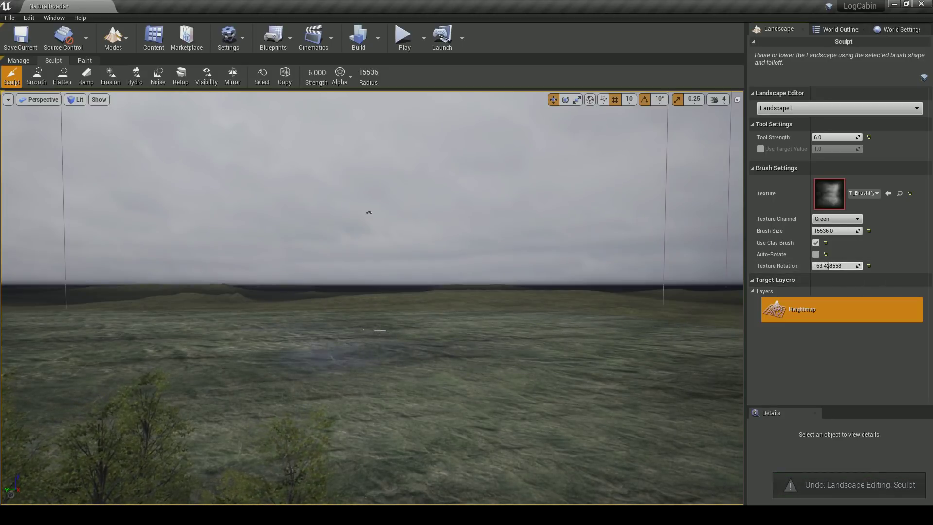
left_click_drag(383, 332, 370, 327)
key("ctrl+z")
left_click_drag(832, 265, 824, 266)
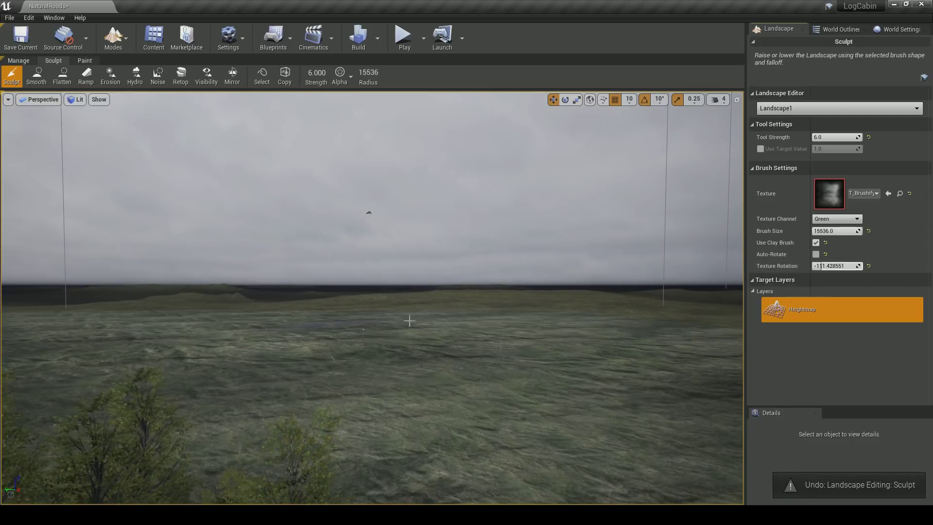
left_click_drag(385, 328, 386, 330)
key("ctrl+z")
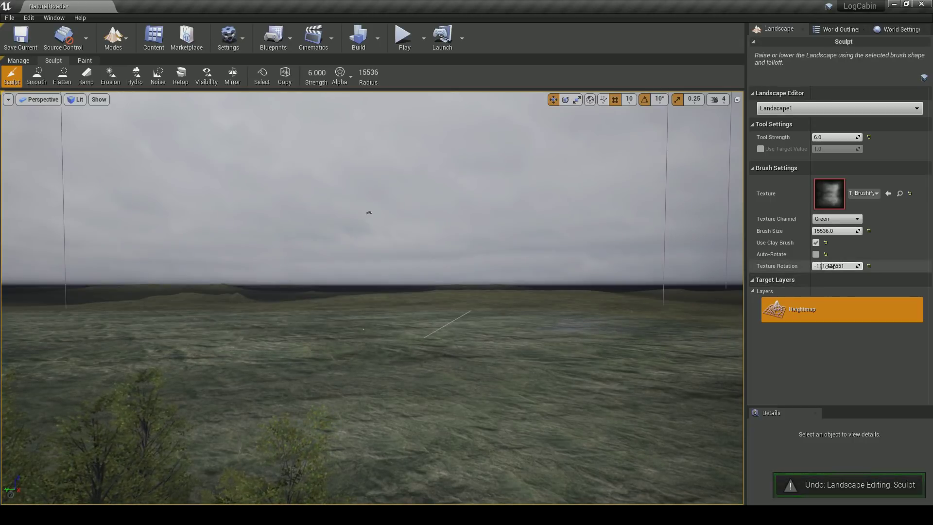
Try sculpting the background hill at a texture rotation of about -135.43, check it from the meadow, and undo it
left_click_drag(387, 339, 380, 335)
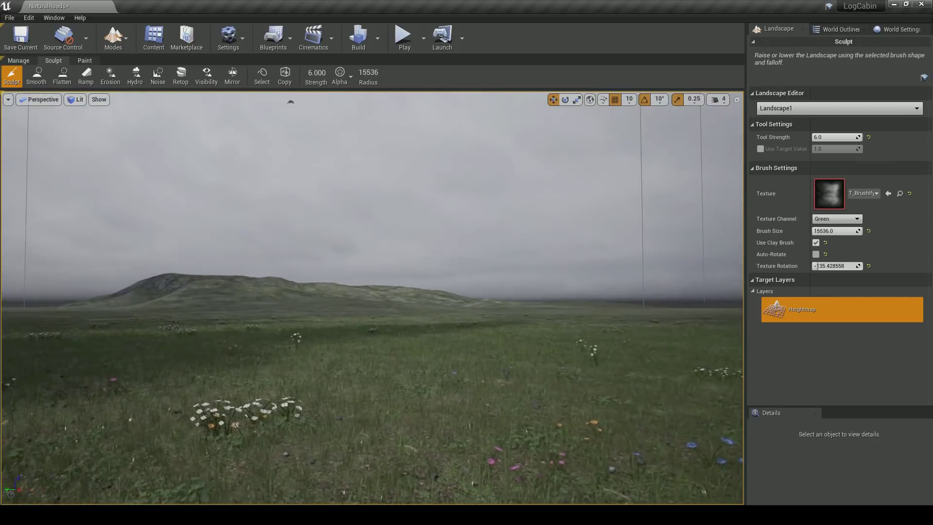
right_click_drag(470, 301, 444, 300)
key("ctrl+z")
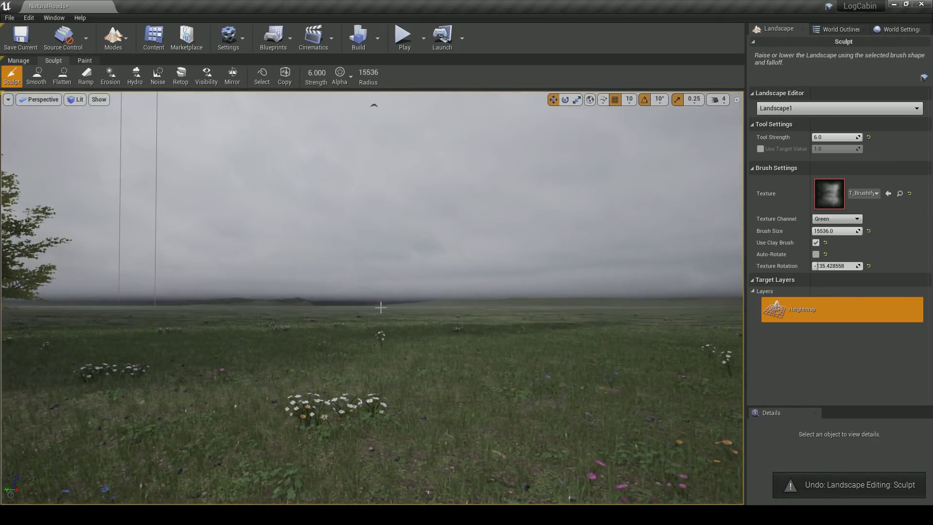
left_click(381, 307)
key("ctrl+z")
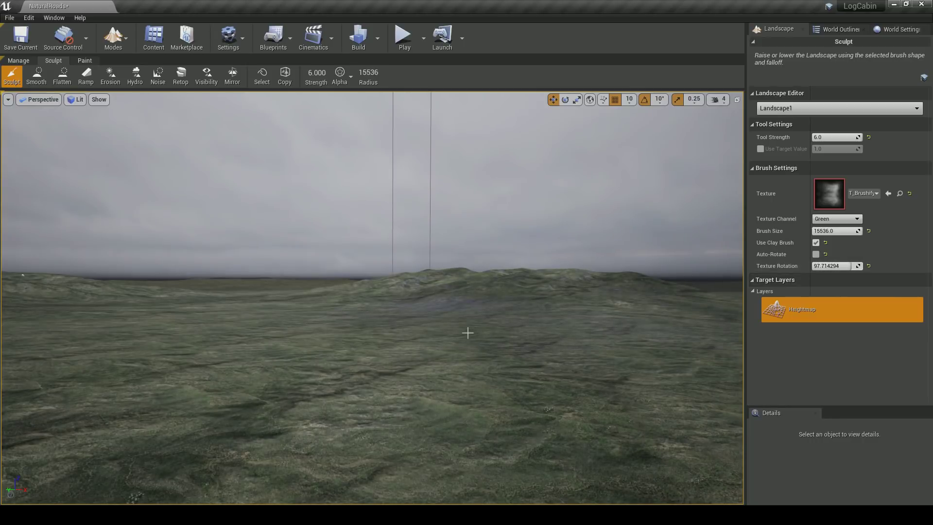
Change the texture channel to Blue, try sculpting a broad background hill, and undo the stroke
key("s")
right_click_drag(467, 332, 511, 329)
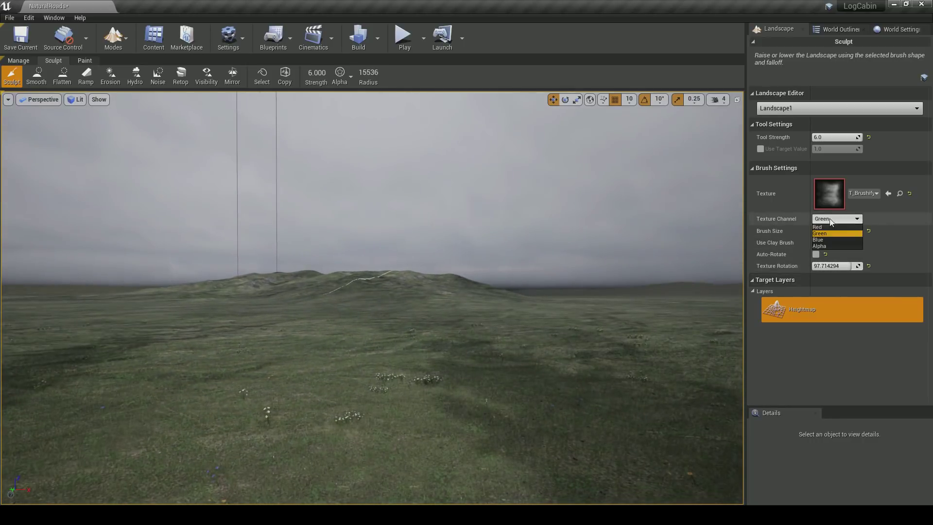
right_click_drag(425, 308, 506, 308)
left_click(421, 293)
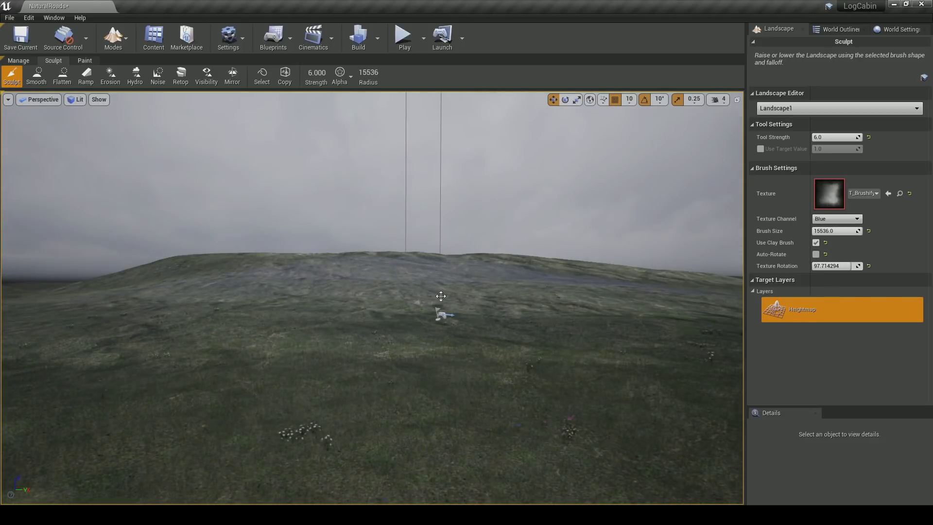
right_click_drag(430, 293, 411, 303)
key("ctrl+z")
Set the texture channel to Alpha and sculpt the background terrain with texture rotations of about -80.57 and -180
left_click(496, 358)
right_click_drag(496, 358, 495, 361)
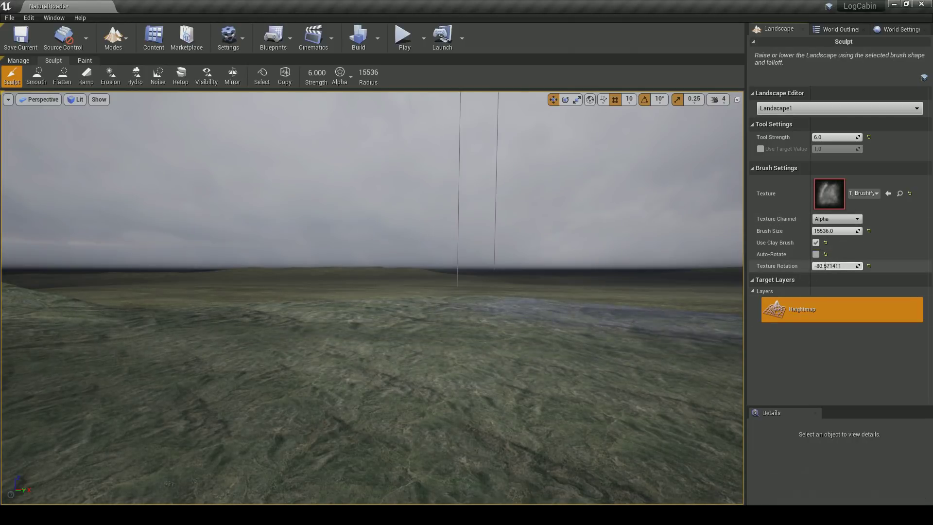
left_click_drag(443, 313, 439, 310)
mouse_move(508, 321)
right_mouse_down()
mouse_move(479, 315)
mouse_move(474, 323)
mouse_move(496, 340)
mouse_move(554, 345)
mouse_move(411, 344)
mouse_move(512, 314)
right_mouse_up()
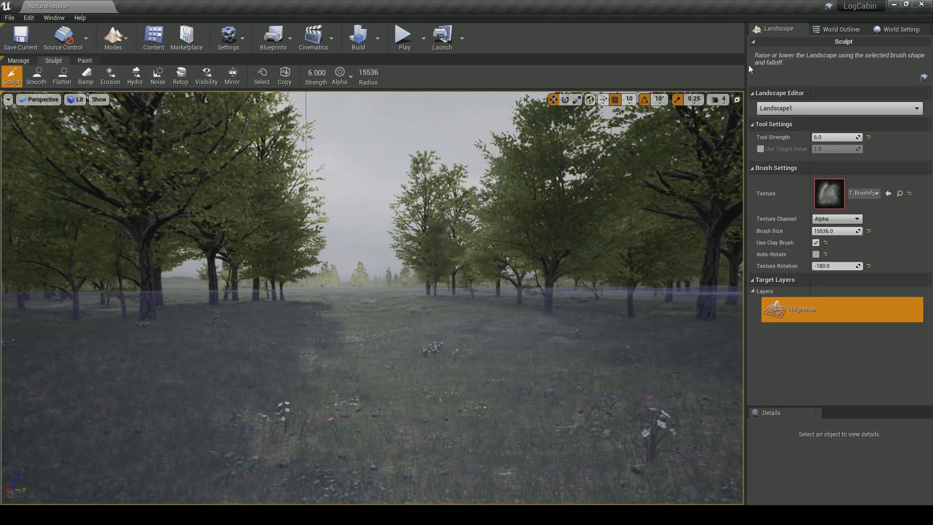
Switch to Select mode and play-test the level by running through the maple clearing, and stop the session
left_click(124, 39)
left_click(123, 67)
left_click(403, 39)
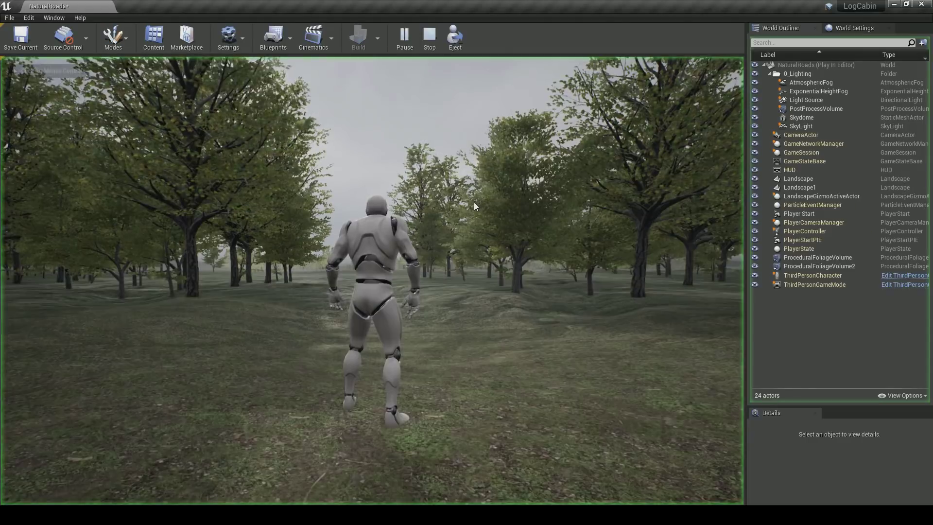
key("w")
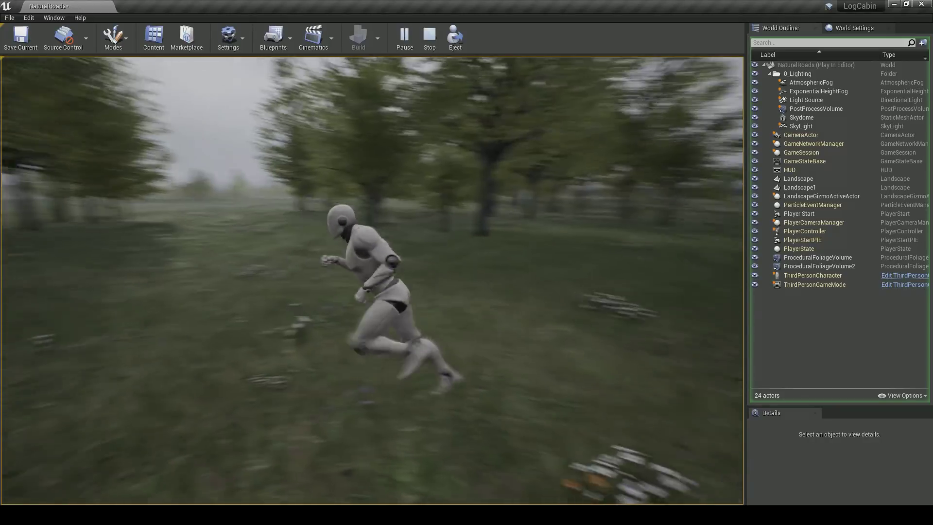
key("Escape")
Switch to Landscape mode and dock the Landscape panel beside the World Outliner
right_click_drag(414, 299, 471, 296)
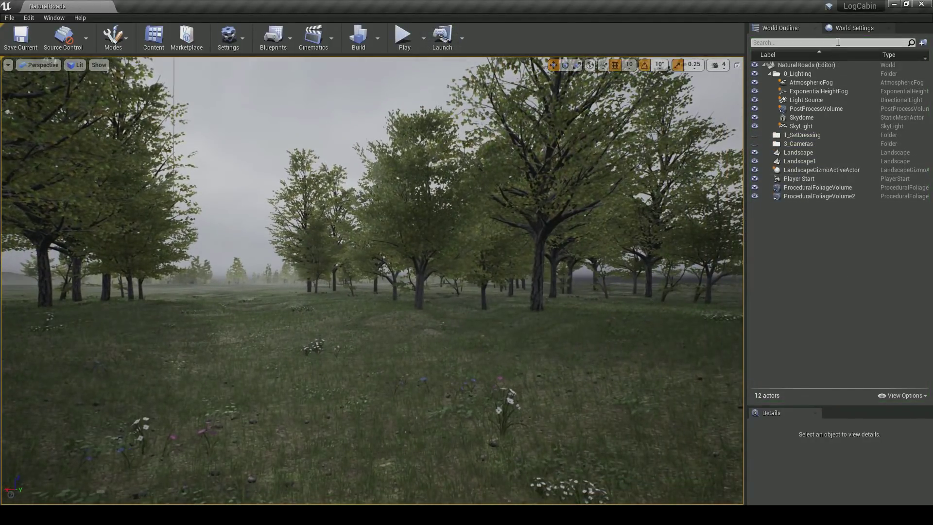
right_click_drag(506, 249, 482, 250)
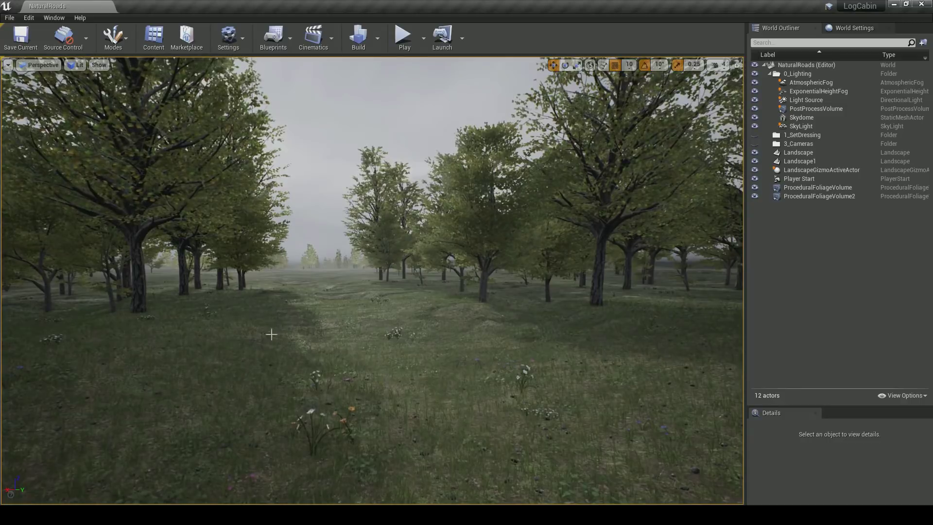
right_click_drag(324, 313, 351, 309)
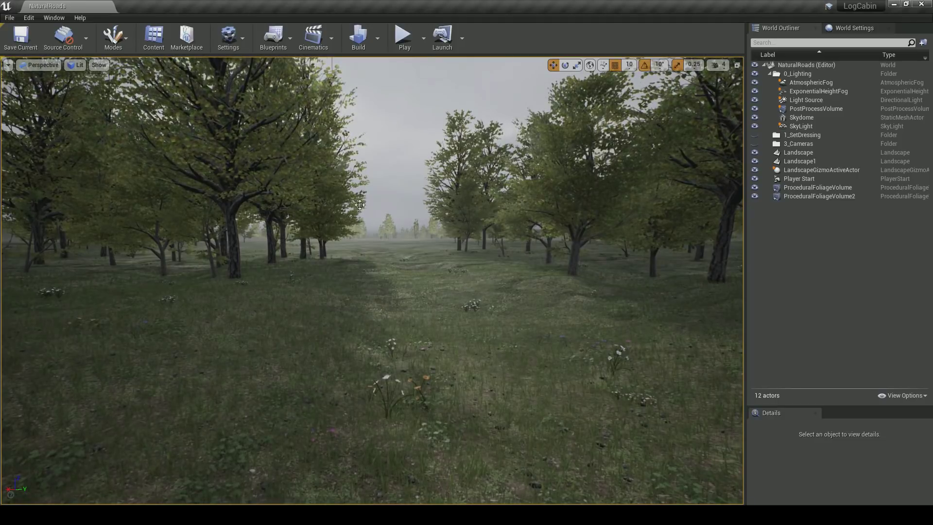
left_click(113, 37)
left_click(133, 84)
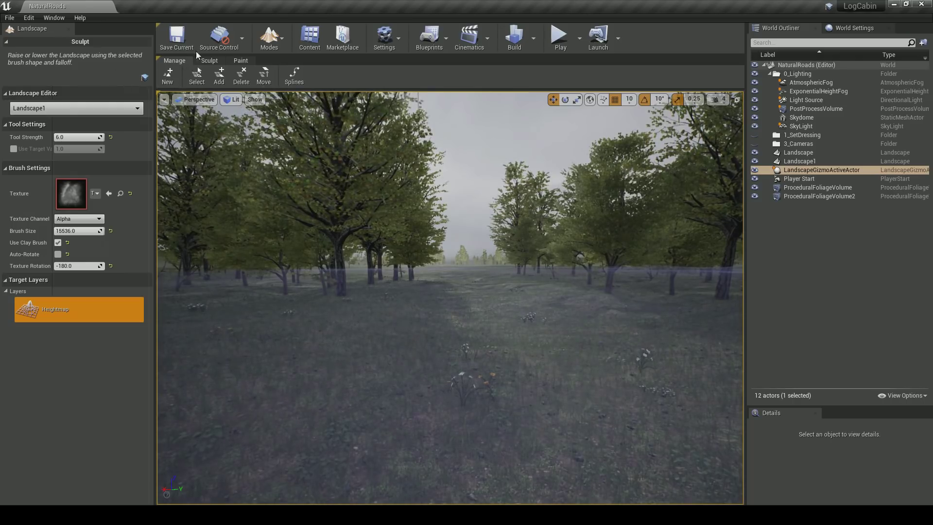
left_click(268, 39)
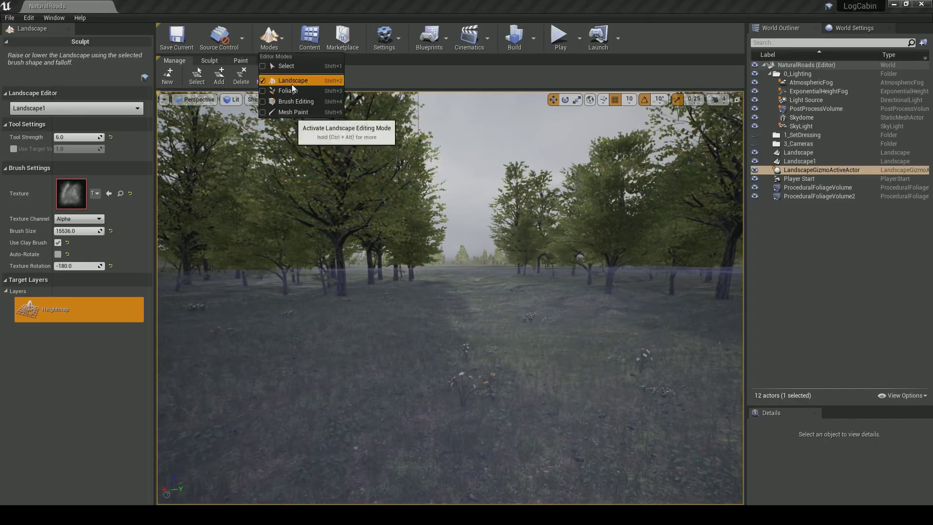
left_click(292, 82)
left_click_drag(39, 33, 837, 28)
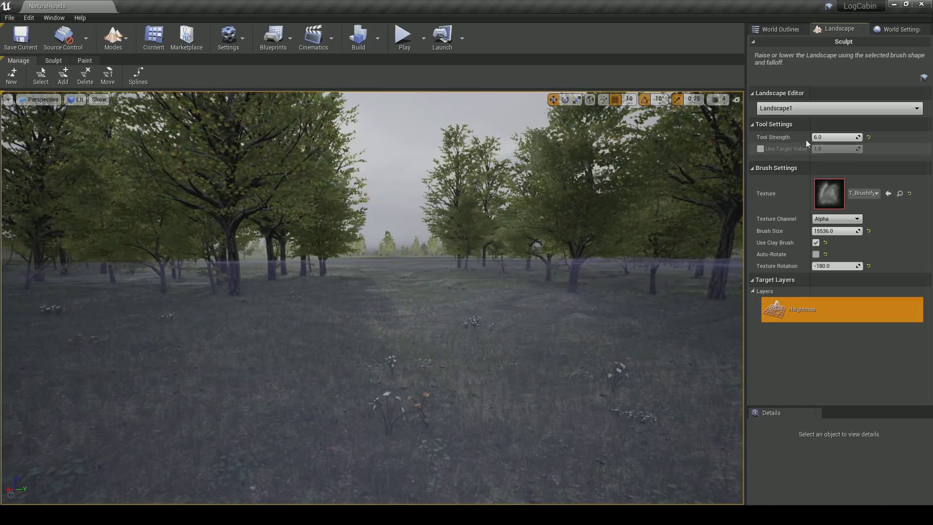
Paint the Mud layer across the clearing floor with a brush size of about 684.4 and a tool strength of 0.71
left_click(86, 61)
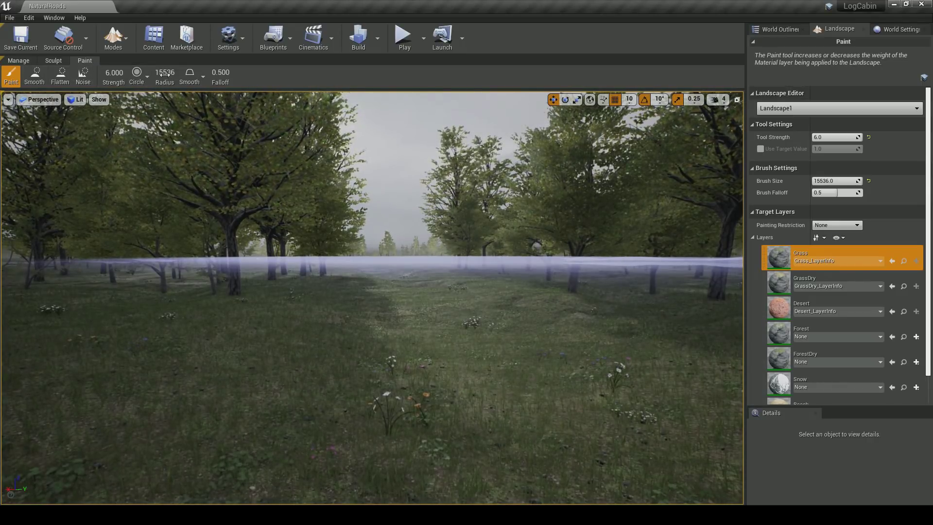
left_click_drag(164, 73, 139, 74)
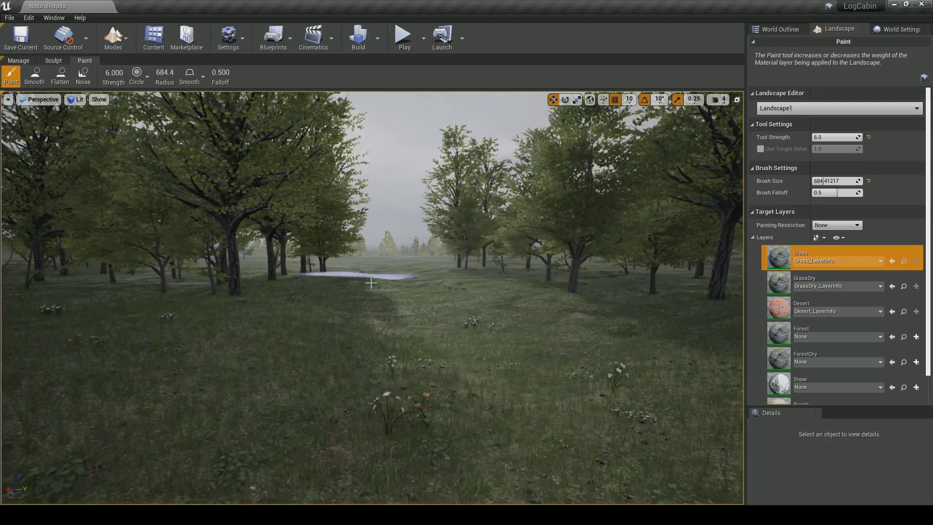
mouse_move(456, 308)
right_mouse_down()
mouse_move(478, 330)
mouse_move(386, 281)
right_mouse_up()
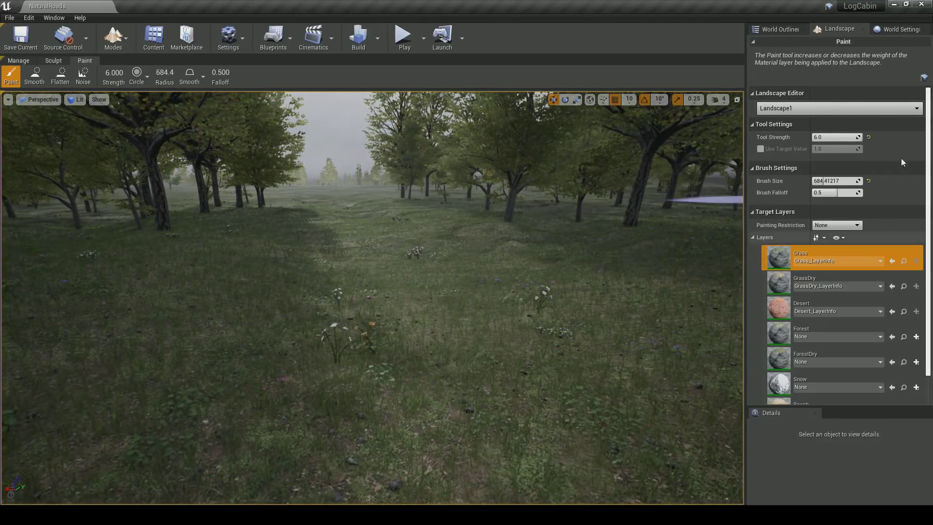
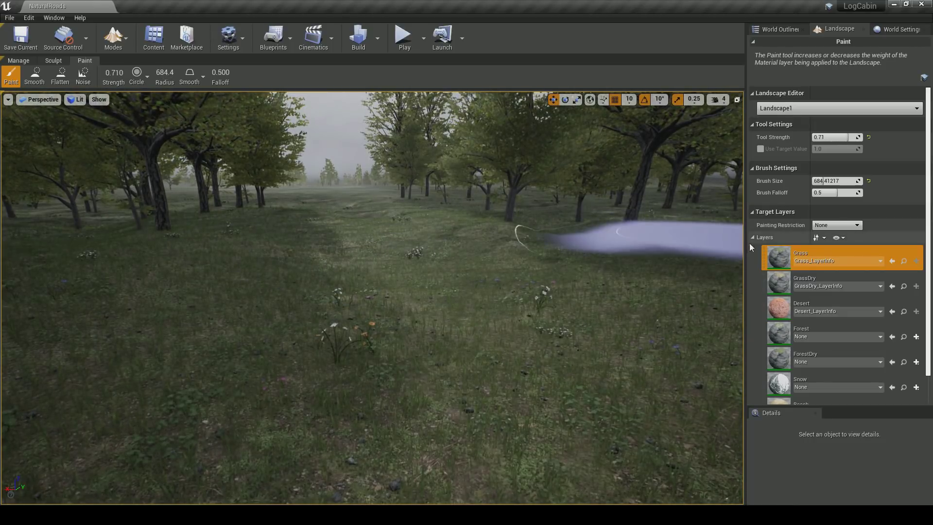
scroll(802, 306, "down", 3)
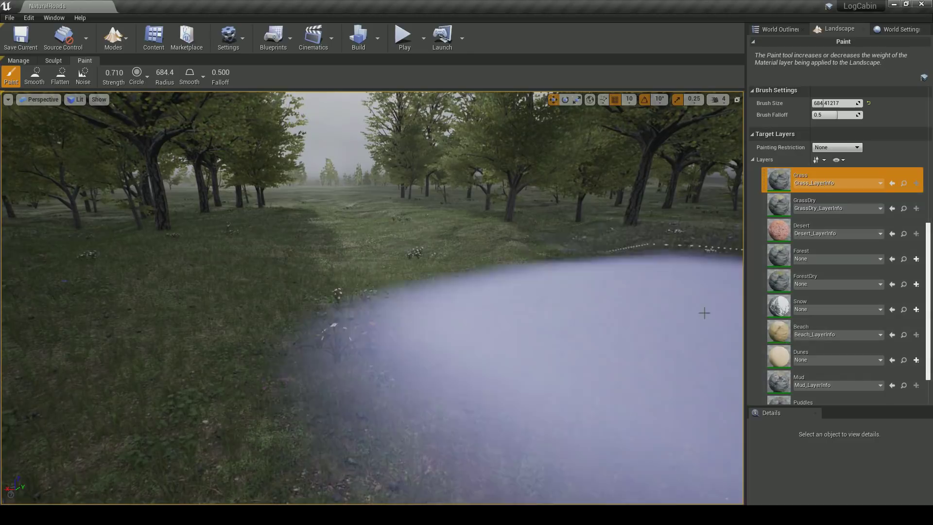
scroll(805, 326, "down", 3)
left_click(783, 325)
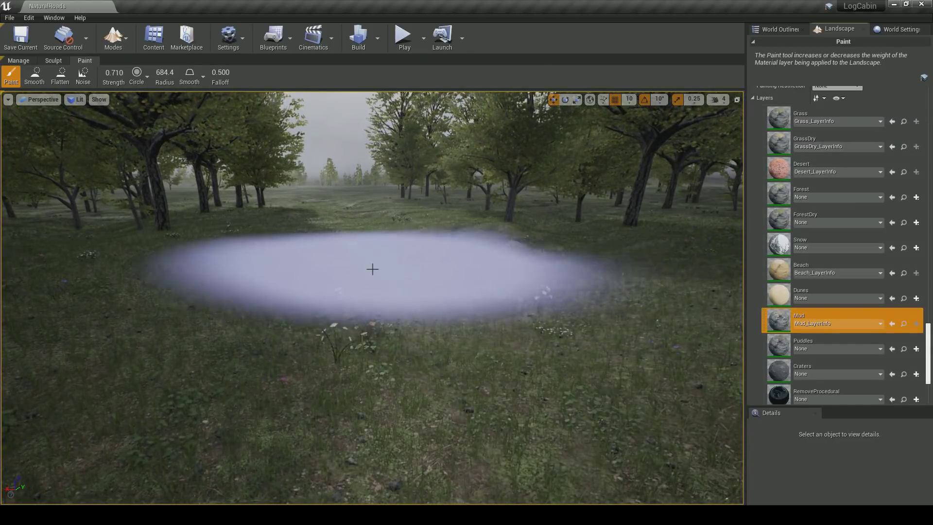
left_click_drag(372, 266, 394, 243)
mouse_move(393, 243)
right_mouse_down()
mouse_move(357, 236)
mouse_move(452, 124)
right_mouse_up()
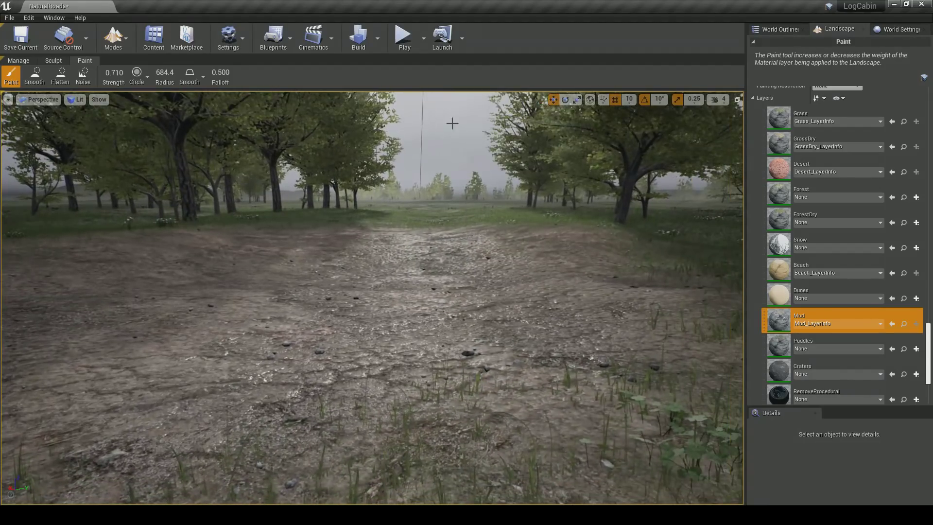
Play-test the level by running the character across the muddy clearing, and stop the session
left_click(409, 53)
key("w")
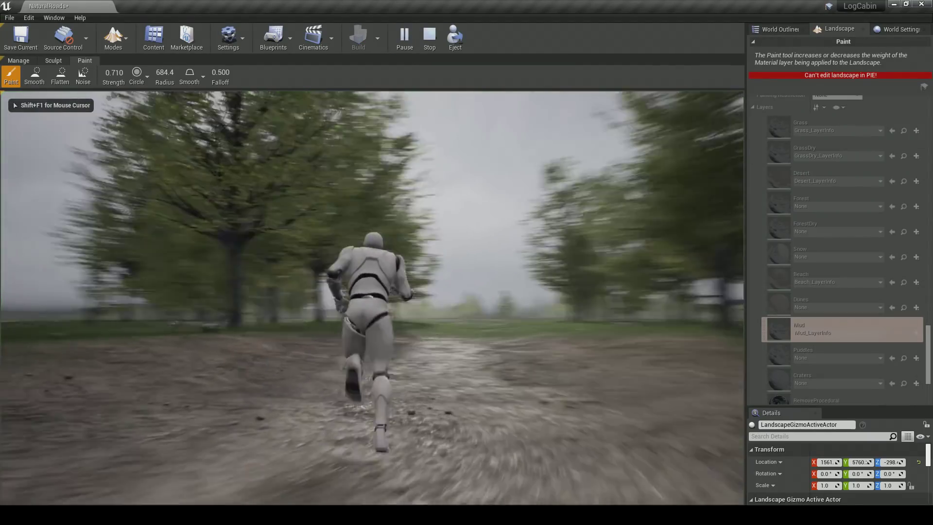
key("a")
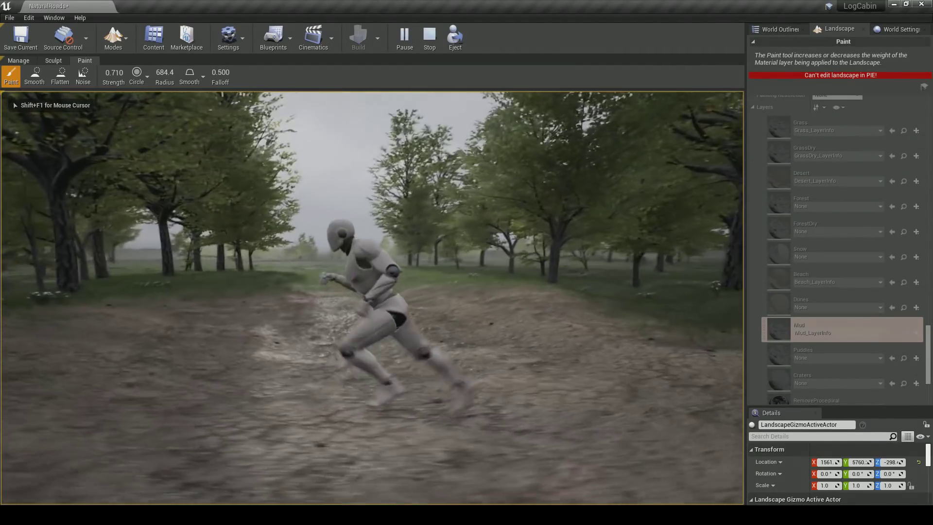
key("Escape")
key("Escape")
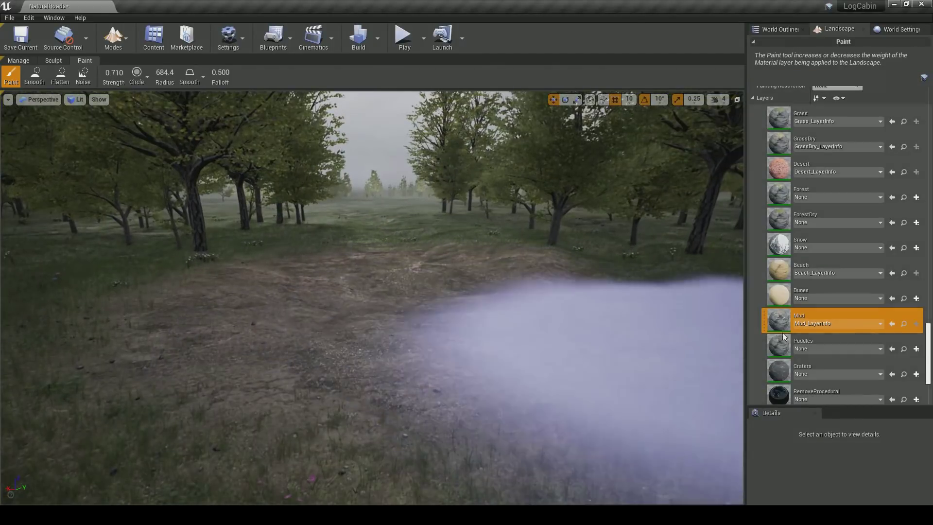
Try to assign an existing layer info asset to the Puddles paint layer
left_click(800, 349)
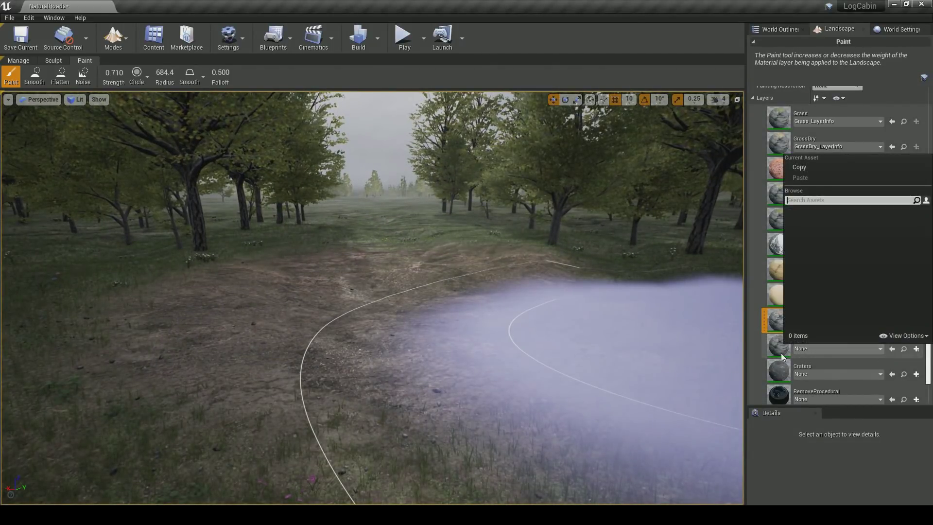
left_click(783, 349)
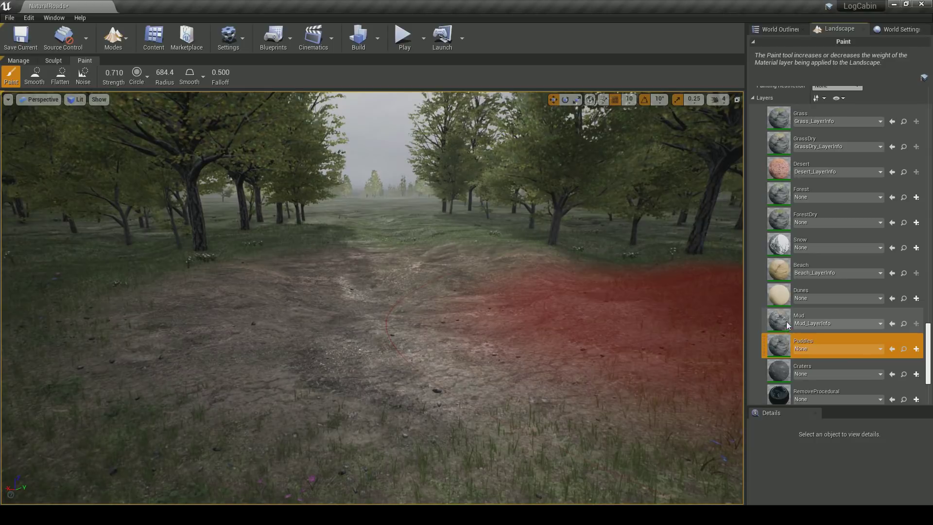
left_click(807, 320)
left_click(826, 346)
left_click(837, 347)
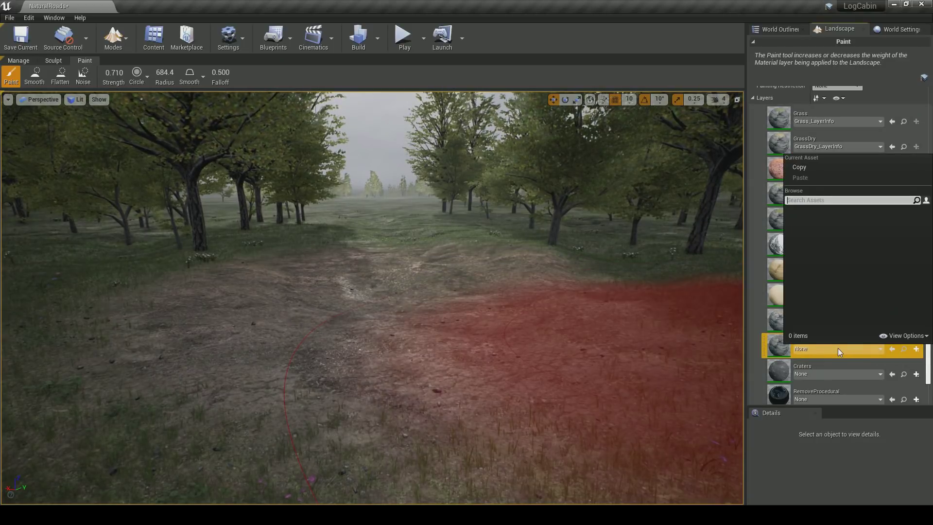
left_click(838, 348)
left_click(849, 351)
type("la")
left_click(780, 354)
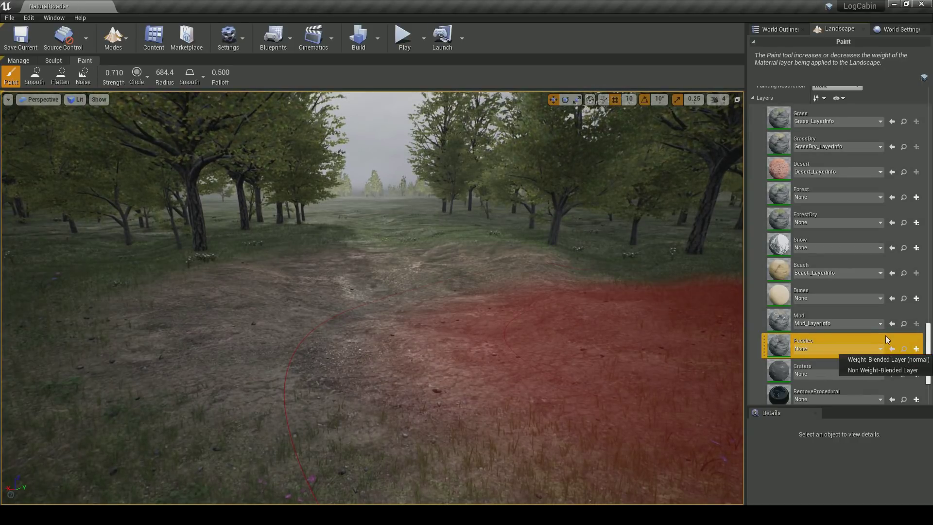
left_click(910, 332)
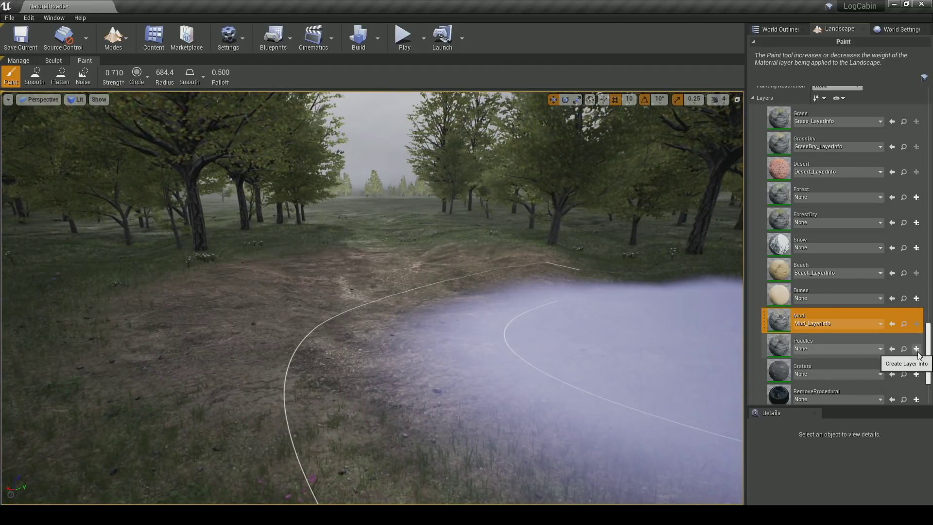
Create Puddles_LayerInfo for the Puddles layer in the NaturalRoads LayerInfos folder and save the asset
left_click(845, 360)
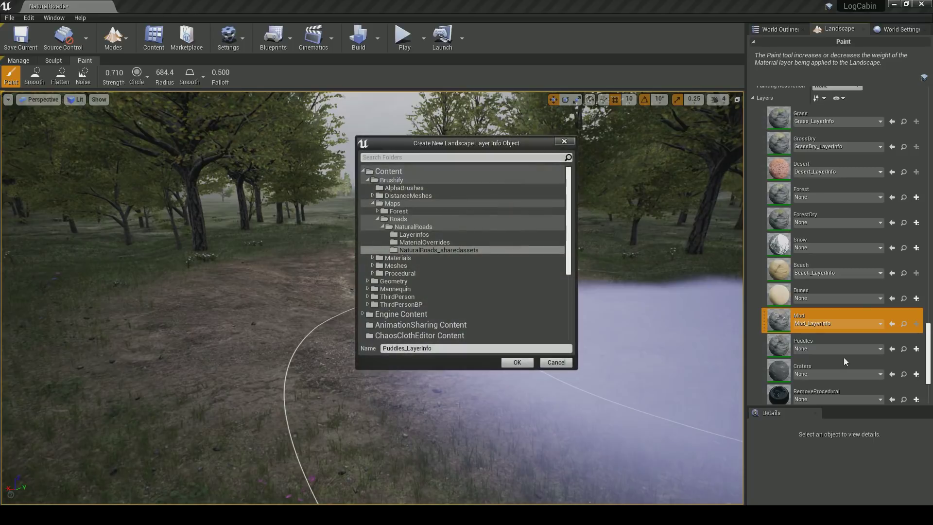
left_click(427, 250)
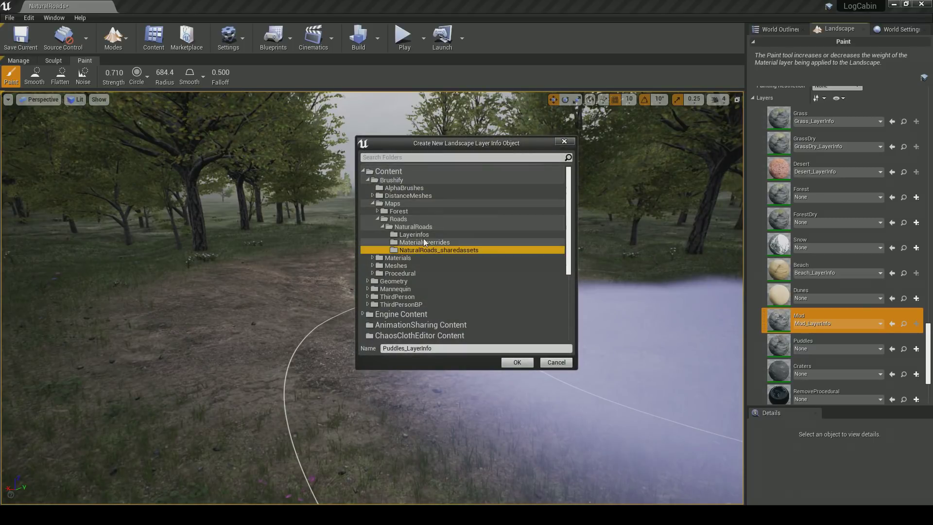
left_click(517, 362)
right_click(266, 382)
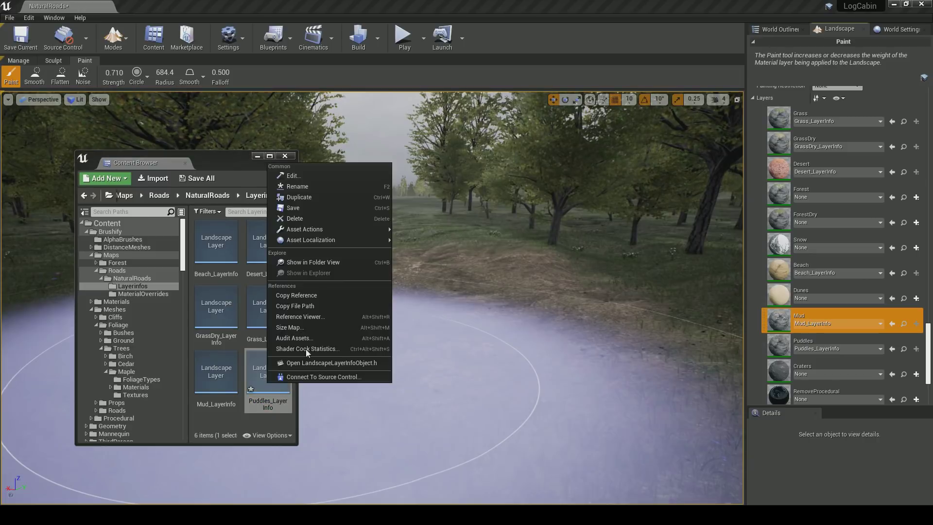
left_click(298, 208)
left_click(285, 156)
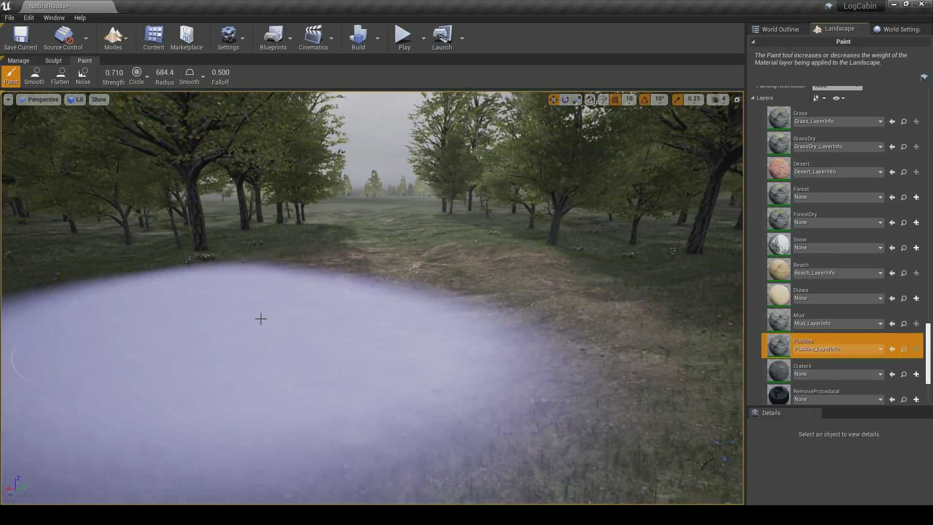
Paint the Puddles layer broadly over the muddy clearing with the 684.4 brush
left_click_drag(261, 318, 206, 323)
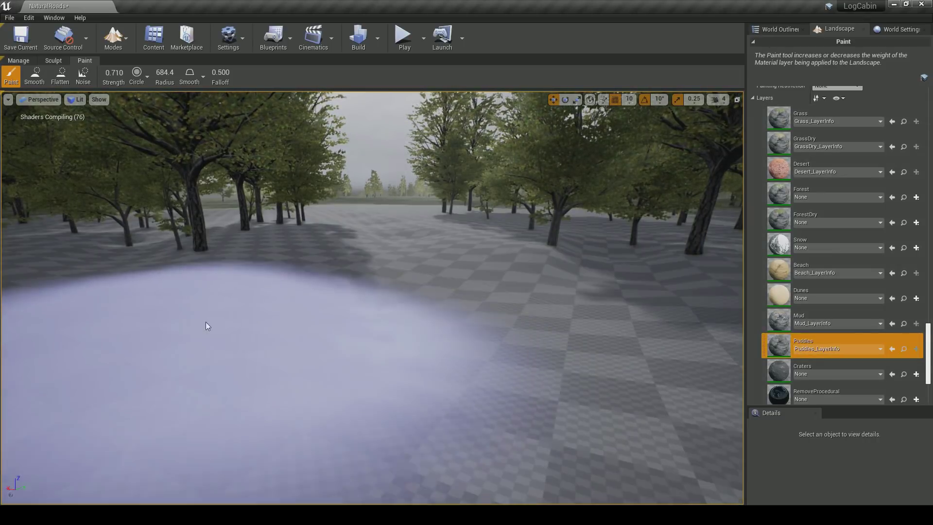
mouse_move(428, 265)
right_mouse_down()
mouse_move(359, 265)
mouse_move(407, 277)
mouse_move(430, 270)
right_mouse_up()
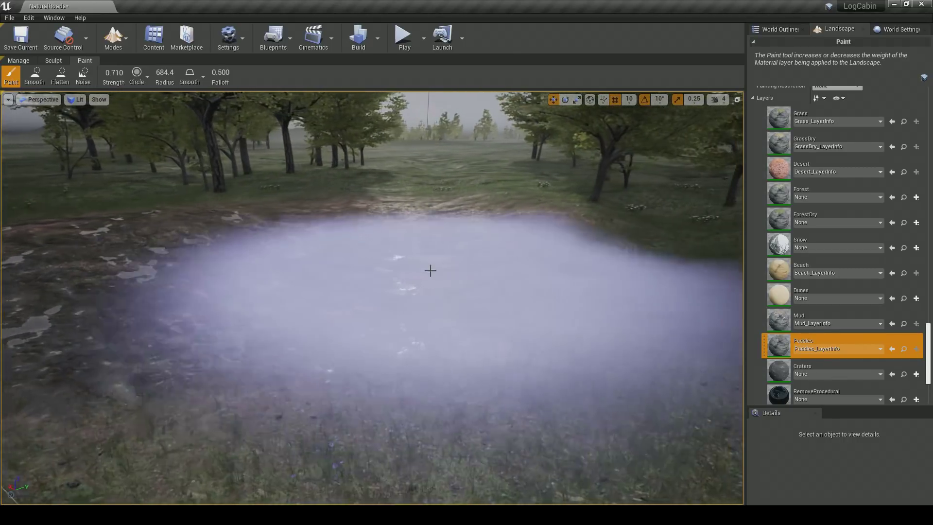
key("s")
right_click_drag(324, 287, 332, 290)
Erase the broad Puddles paint from the muddy clearing
mouse_move(321, 286)
left_mouse_down("shift")
mouse_move(285, 250)
mouse_move(434, 216)
mouse_move(492, 224)
left_mouse_up("shift")
mouse_move(491, 225)
right_mouse_down()
mouse_move(506, 238)
mouse_move(491, 240)
right_mouse_up()
mouse_move(491, 240)
left_mouse_down("shift")
mouse_move(340, 277)
mouse_move(501, 232)
left_mouse_up("shift")
key("s")
right_click_drag(500, 232, 493, 241)
mouse_move(494, 240)
left_mouse_down("shift")
mouse_move(252, 246)
mouse_move(542, 252)
left_mouse_up("shift")
right_click_drag(541, 252, 541, 252)
left_click_drag(280, 213, 428, 198)
right_click_drag(428, 199, 431, 192)
Set the brush size to 100 and paint small scattered patches of the Puddles layer on the mud
left_click(778, 322)
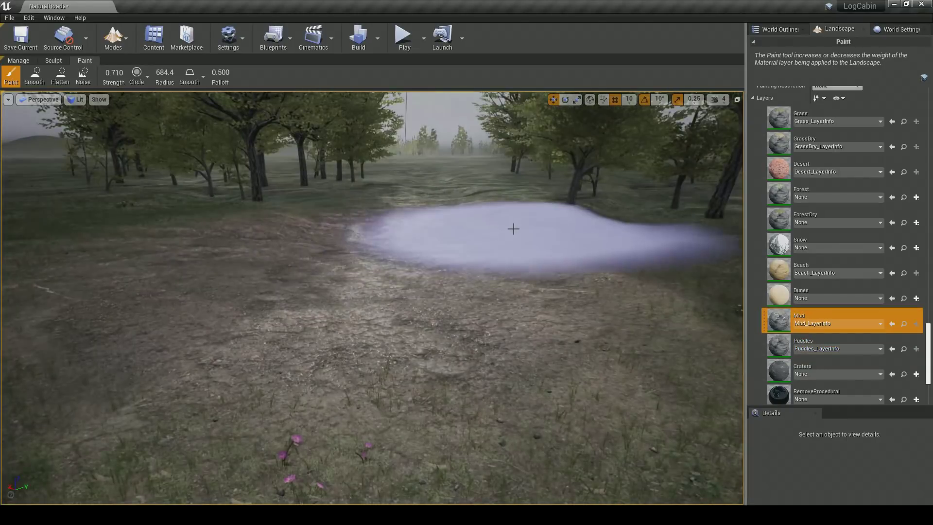
scroll(832, 210, "up", 5)
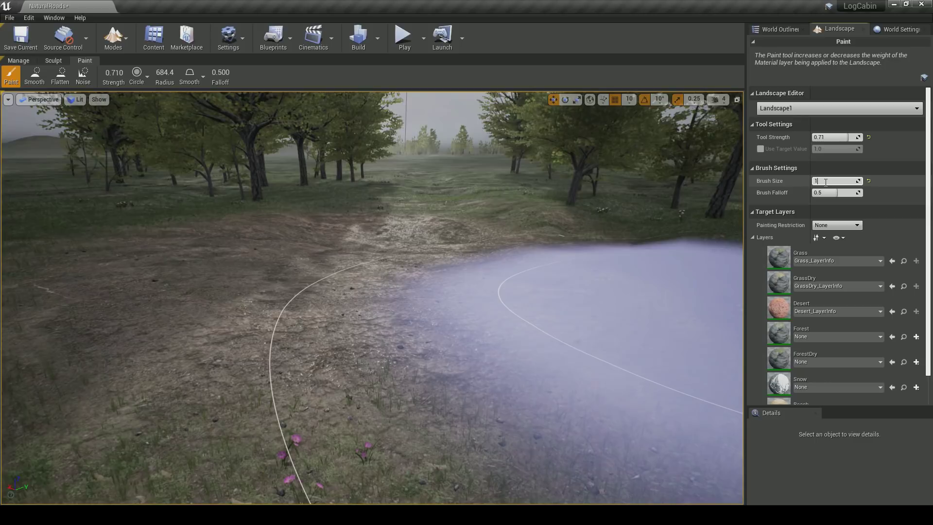
left_click(826, 182)
type("100")
key("Return")
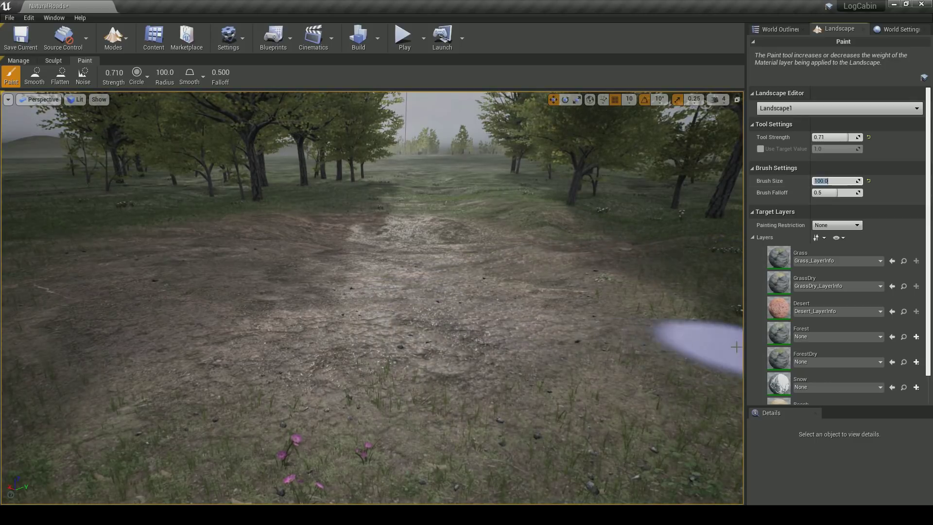
scroll(782, 365, "down", 3)
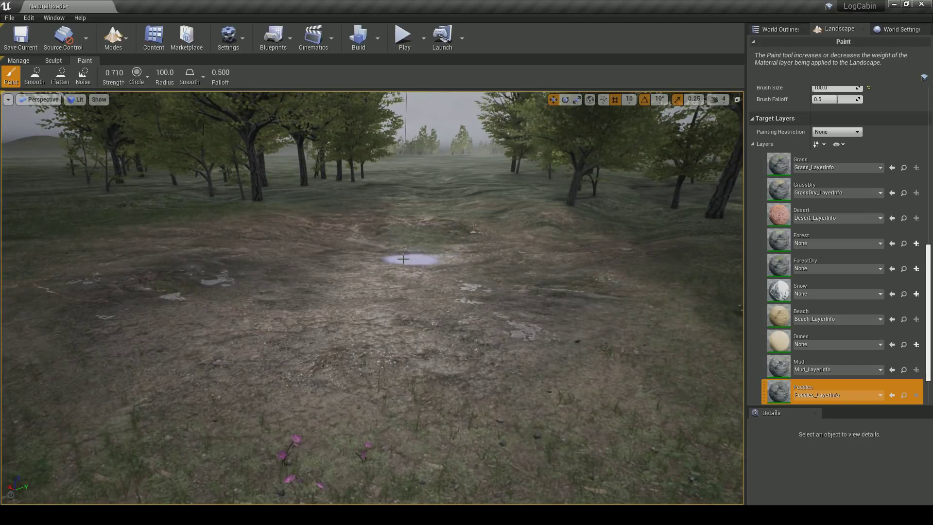
Paint another small patch of the Puddles layer where the mud meets the grass, working close to the ground
key("w")
mouse_move(434, 243)
right_mouse_down()
mouse_move(434, 229)
mouse_move(457, 226)
mouse_move(413, 216)
right_mouse_up()
key("a")
key("d")
key("s")
key("w")
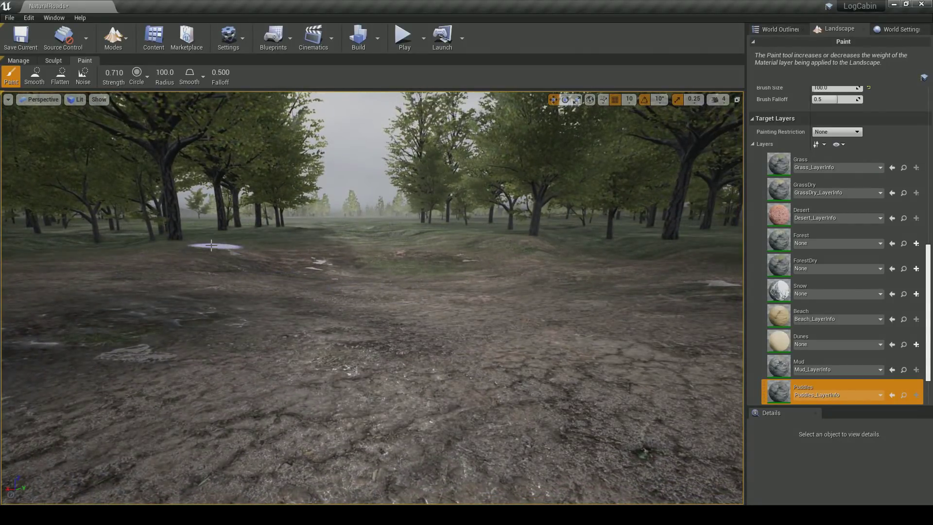
right_click_drag(223, 253, 184, 242)
key("w")
mouse_move(290, 324)
right_mouse_down()
mouse_move(305, 332)
mouse_move(295, 349)
right_mouse_up()
key("w")
key("s")
mouse_move(327, 321)
left_mouse_down()
mouse_move(339, 270)
mouse_move(329, 275)
left_mouse_up()
right_click_drag(329, 275, 335, 304)
key("s")
key("w")
Choose the Sculpt tool with a circle brush of size 100 and sink the ground under the puddles beside the grass
scroll(774, 159, "up", 5)
scroll(217, 125, "up", 5)
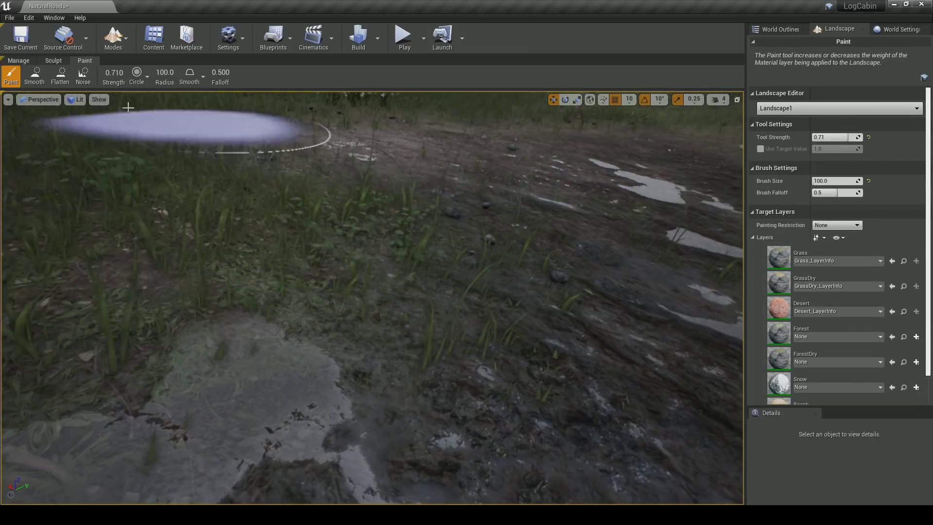
left_click(54, 61)
scroll(346, 322, "down", 5)
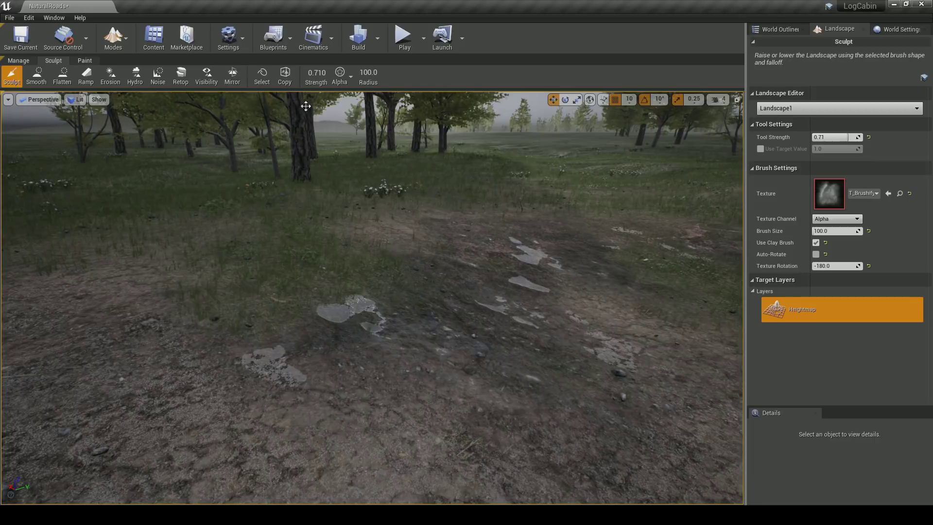
left_click(348, 106)
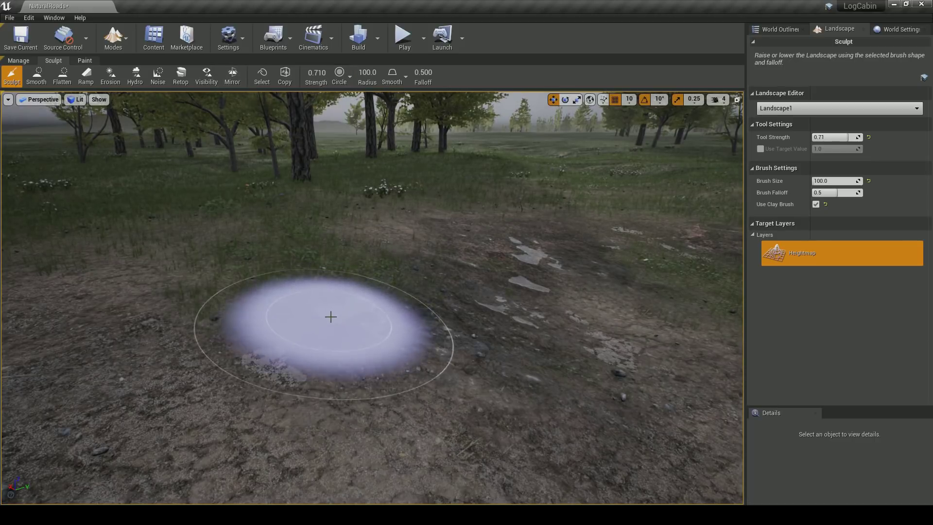
mouse_move(389, 314)
left_mouse_down()
mouse_move(344, 292)
mouse_move(375, 290)
mouse_move(410, 308)
mouse_move(217, 345)
mouse_move(340, 287)
left_mouse_up()
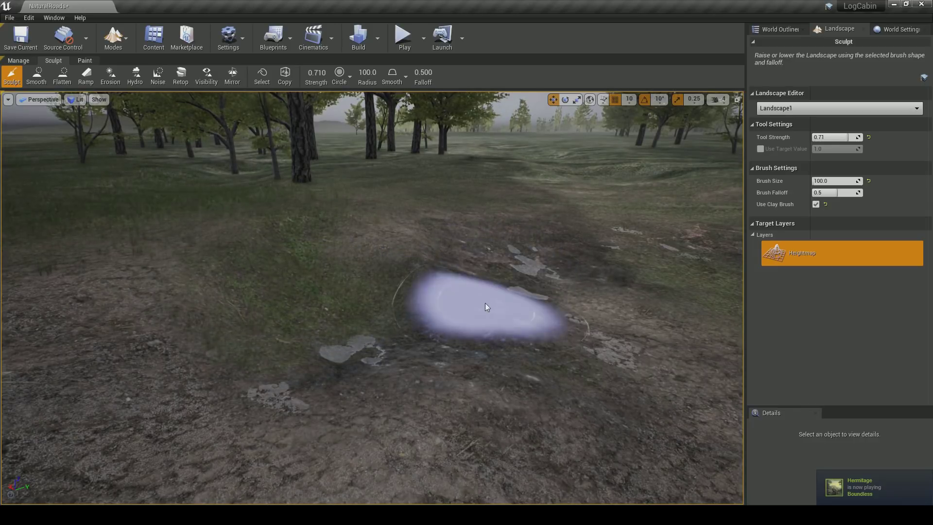
Lower the ground further along the row of puddles, working close to the muddy surface
key("w")
right_click_drag(498, 248, 534, 229)
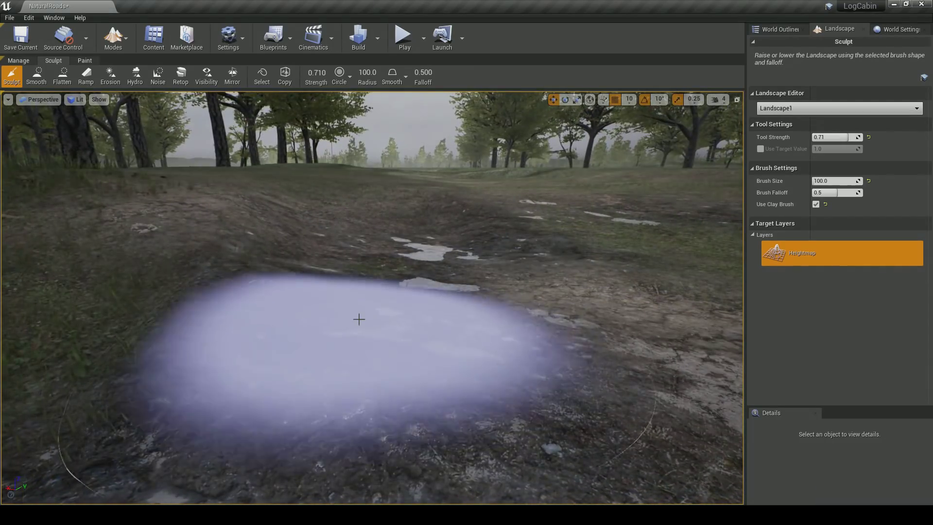
right_click_drag(403, 328, 430, 322)
key("s")
mouse_move(374, 290)
right_mouse_down()
mouse_move(413, 288)
mouse_move(374, 290)
right_mouse_up()
key("w")
mouse_move(374, 289)
left_mouse_down("shift")
mouse_move(408, 217)
mouse_move(461, 244)
mouse_move(476, 288)
mouse_move(329, 231)
mouse_move(482, 255)
left_mouse_up("shift")
Deepen the hollow around the neighbouring puddles where the mud meets the grass
mouse_move(481, 255)
right_mouse_down()
mouse_move(498, 238)
mouse_move(534, 239)
mouse_move(496, 311)
mouse_move(454, 333)
right_mouse_up()
key("w")
key("s")
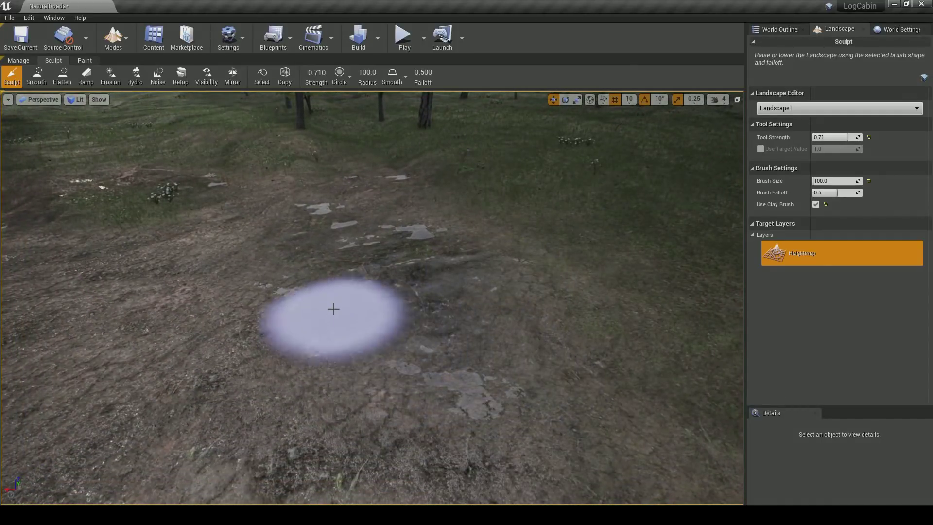
mouse_move(344, 205)
left_mouse_down("shift")
mouse_move(387, 179)
mouse_move(454, 177)
left_mouse_up("shift")
right_click_drag(480, 197, 430, 158)
mouse_move(376, 233)
left_mouse_down("shift")
mouse_move(356, 213)
mouse_move(468, 217)
mouse_move(459, 216)
left_mouse_up("shift")
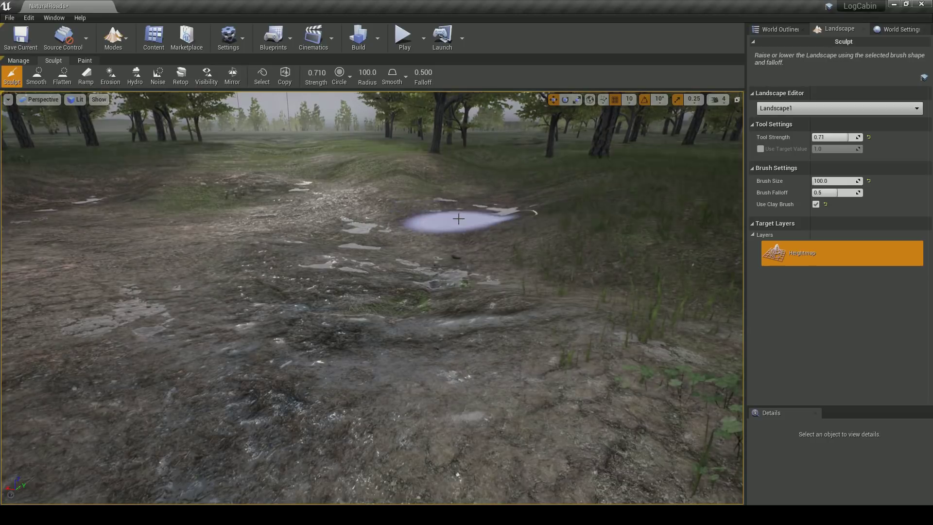
Sculpt the remaining puddle area from the opposite side of the clearing with the size 100 brush
mouse_move(473, 233)
right_mouse_down()
mouse_move(438, 222)
mouse_move(457, 204)
mouse_move(417, 219)
mouse_move(422, 362)
mouse_move(146, 142)
mouse_move(15, 151)
mouse_move(448, 337)
right_mouse_up()
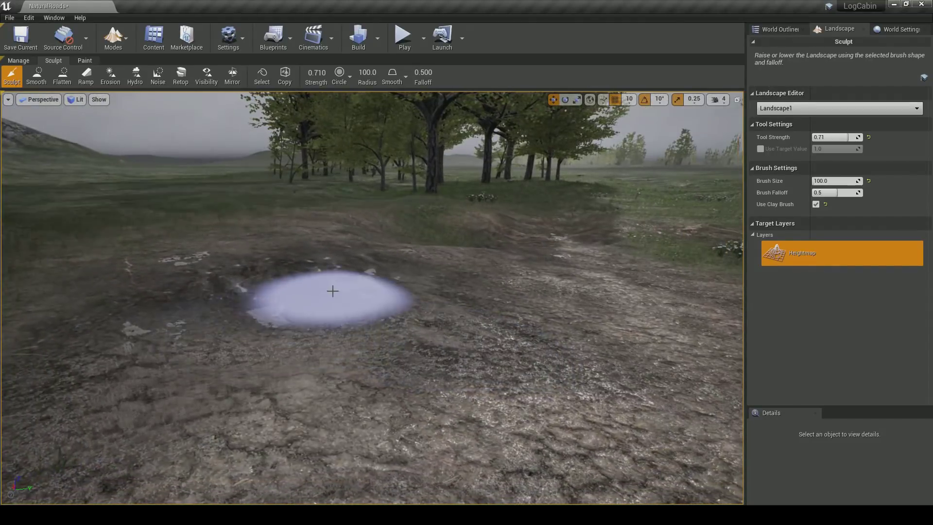
mouse_move(263, 268)
left_mouse_down()
mouse_move(188, 278)
mouse_move(156, 329)
mouse_move(293, 344)
mouse_move(383, 314)
mouse_move(343, 273)
mouse_move(225, 328)
mouse_move(172, 285)
mouse_move(202, 273)
mouse_move(327, 314)
mouse_move(154, 321)
mouse_move(340, 313)
left_mouse_up()
right_click_drag(410, 320, 463, 318)
key("a")
mouse_move(410, 321)
left_mouse_down()
mouse_move(350, 297)
mouse_move(293, 339)
mouse_move(167, 318)
mouse_move(178, 322)
left_mouse_up()
Playtest the level twice, running the character across the puddled clearing, and end each session
left_click(405, 39)
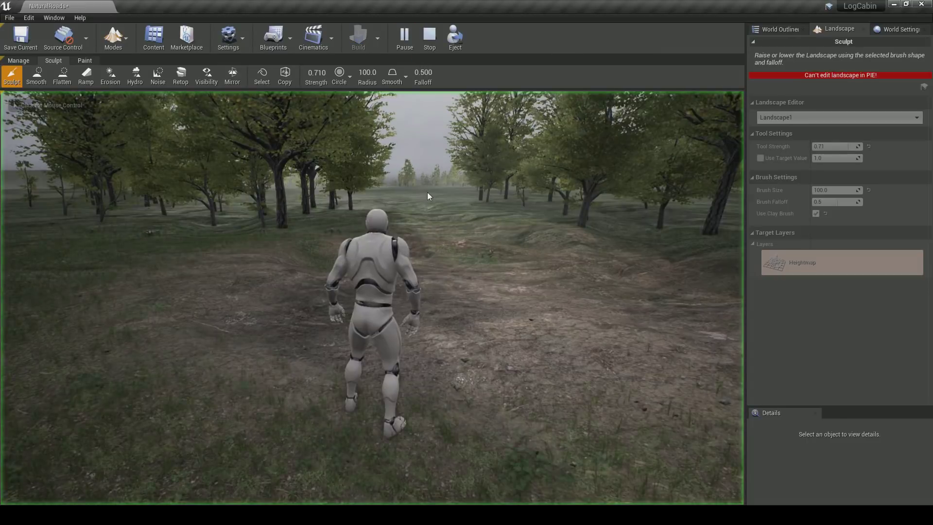
key("w")
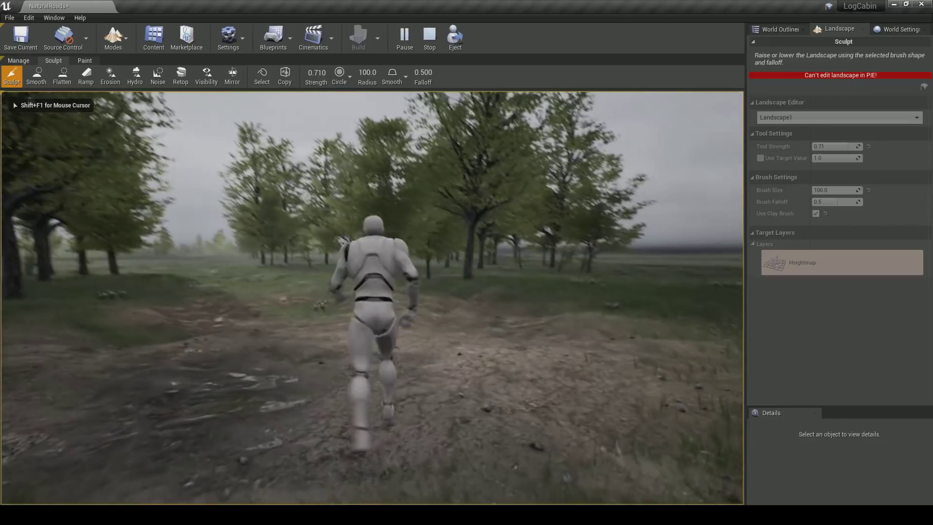
key("Escape")
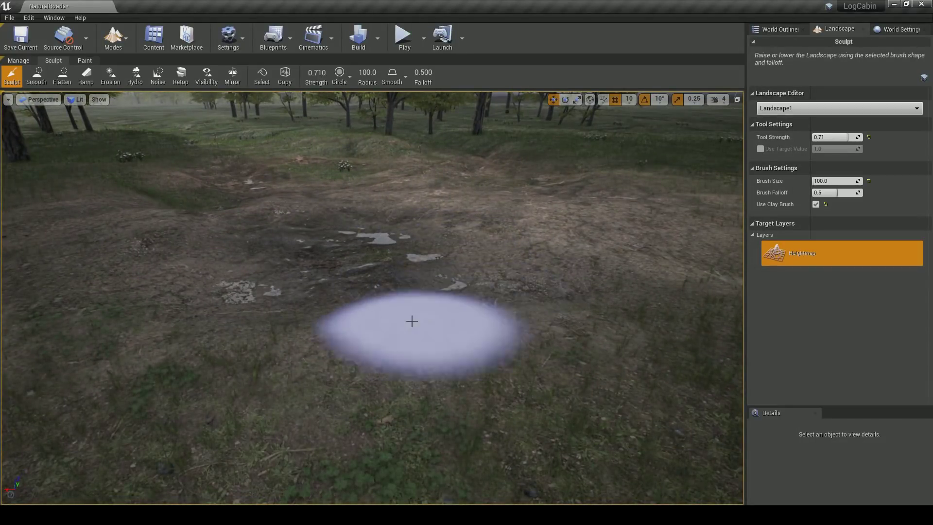
right_click_drag(412, 321, 459, 86)
left_click(404, 38)
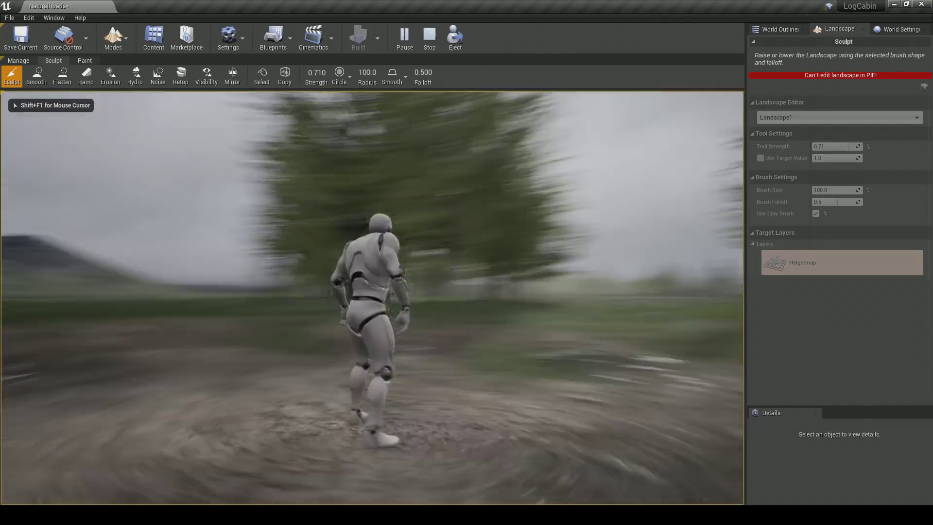
key("w")
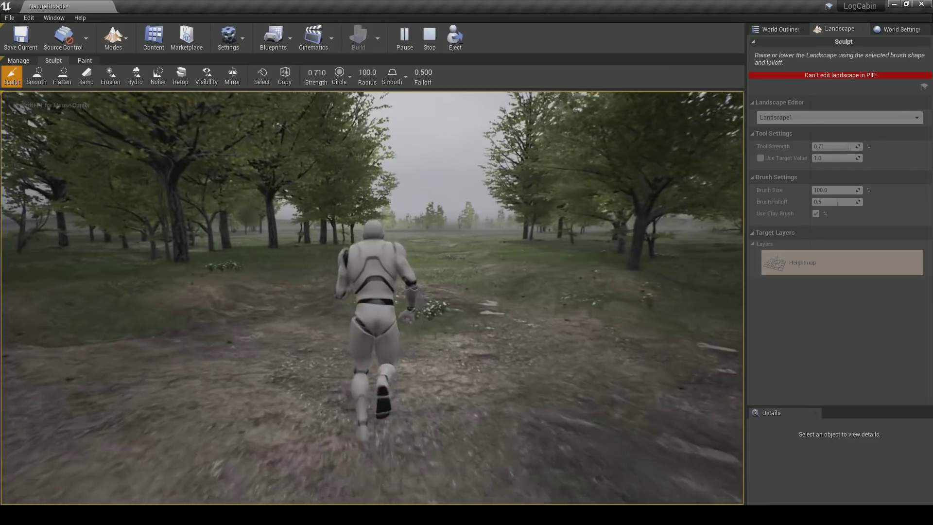
key("a")
key("s")
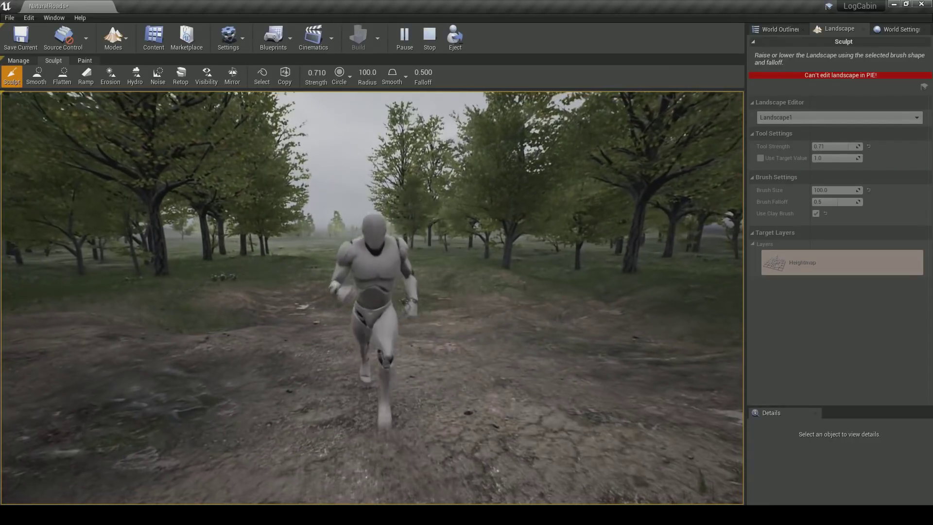
key("Escape")
Place the S_Walkway_01 wooden walkway mesh from the project content on the mud in the middle of the clearing
mouse_move(468, 227)
right_mouse_down()
mouse_move(473, 212)
mouse_move(462, 240)
right_mouse_up()
key("s")
key("w")
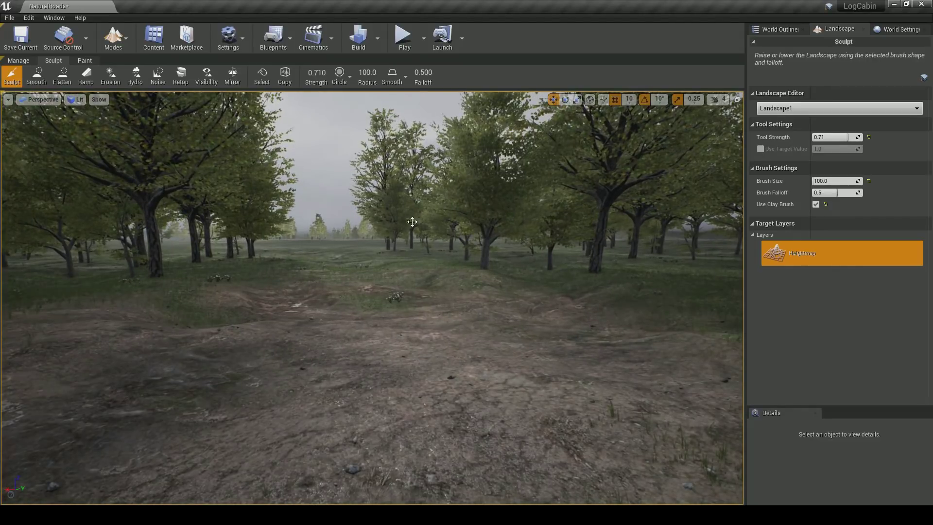
right_click_drag(356, 285, 354, 288)
right_click_drag(447, 297, 461, 293)
mouse_move(340, 288)
right_mouse_down()
mouse_move(403, 287)
mouse_move(307, 295)
right_mouse_up()
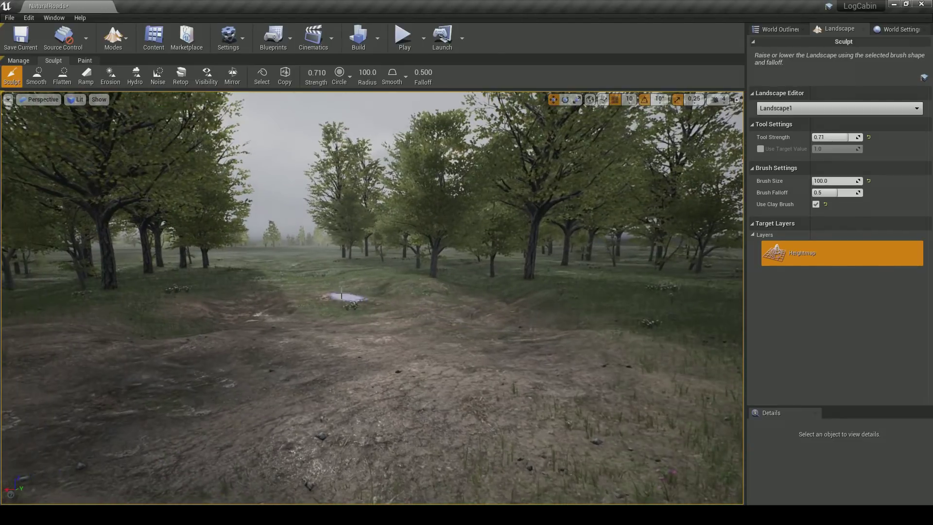
left_click(153, 37)
left_click_drag(226, 162, 0, 146)
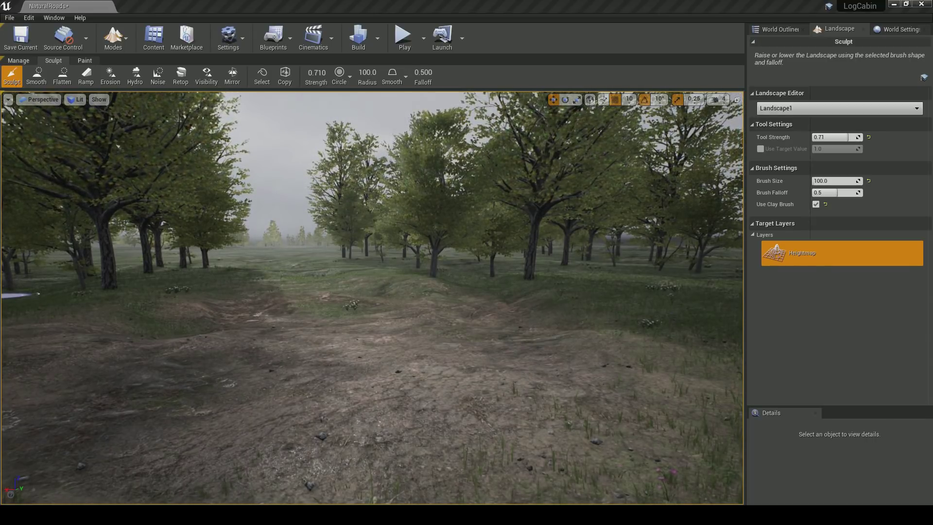
left_click_drag(20, 294, 358, 340)
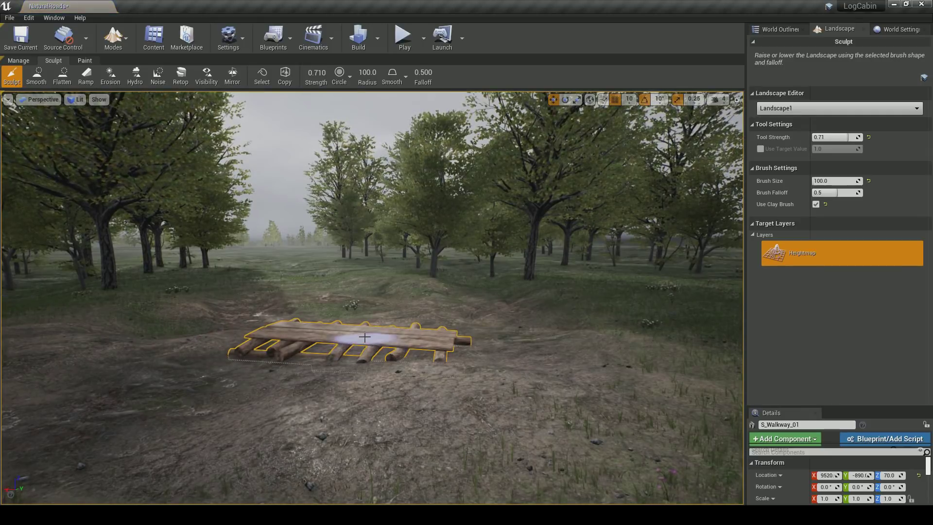
Enlarge the area showing the walkway's details and leave landscape editing for Select mode
right_click_drag(384, 337, 358, 362)
key("w")
key("a")
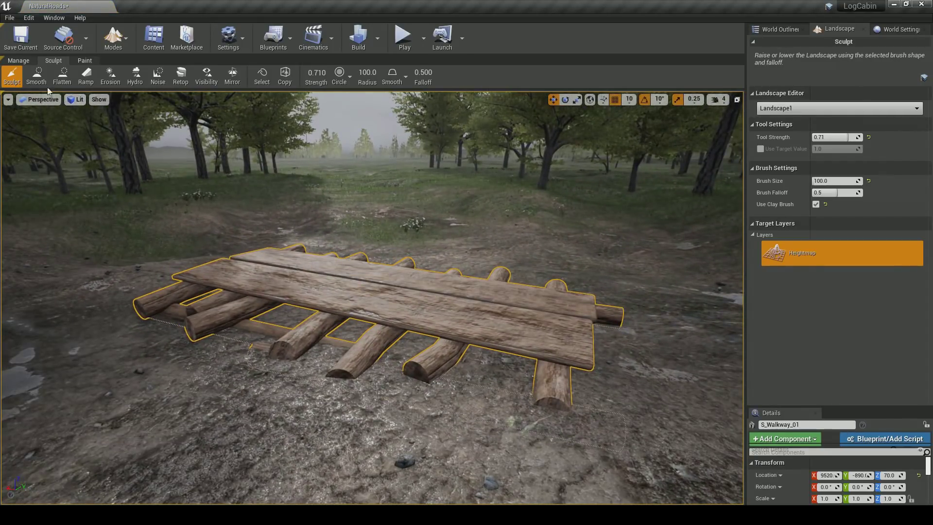
left_click(19, 60)
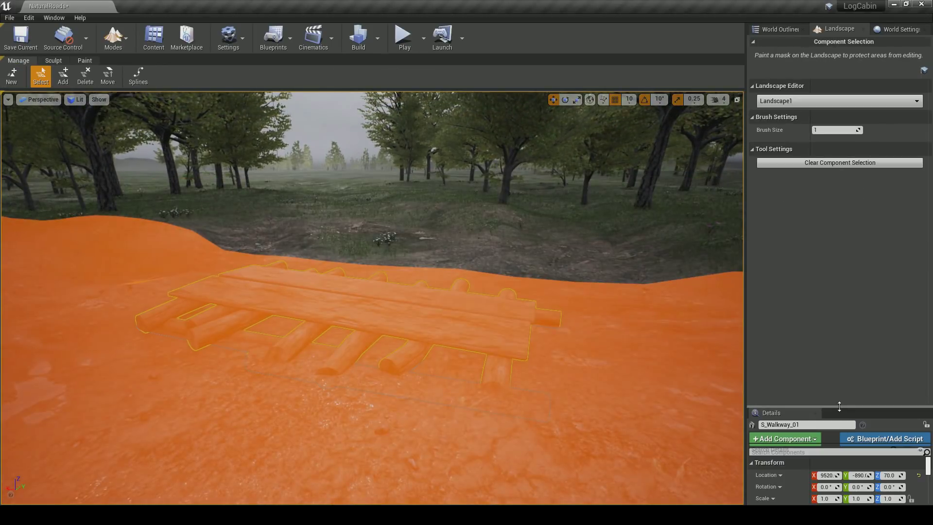
left_click_drag(839, 407, 838, 271)
mouse_move(466, 301)
right_mouse_down()
mouse_move(498, 303)
mouse_move(481, 303)
right_mouse_up()
key("a")
key("d")
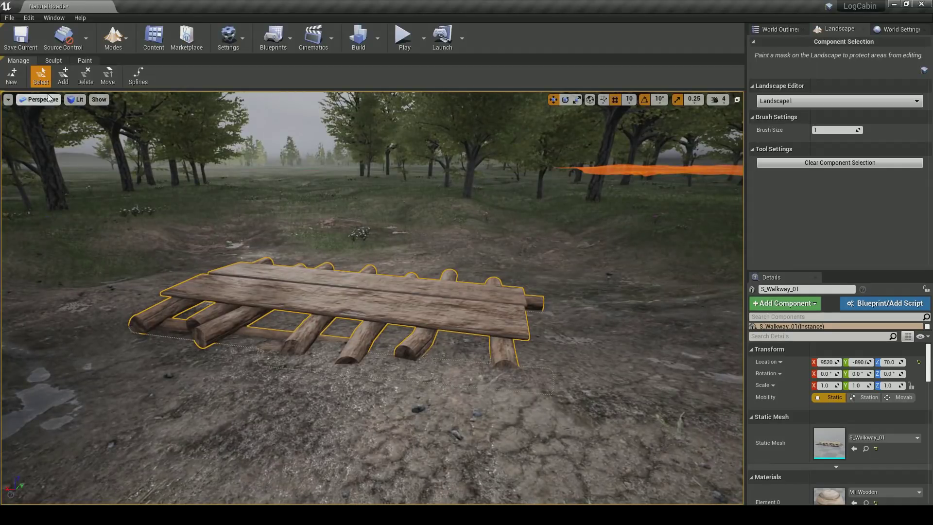
left_click(55, 62)
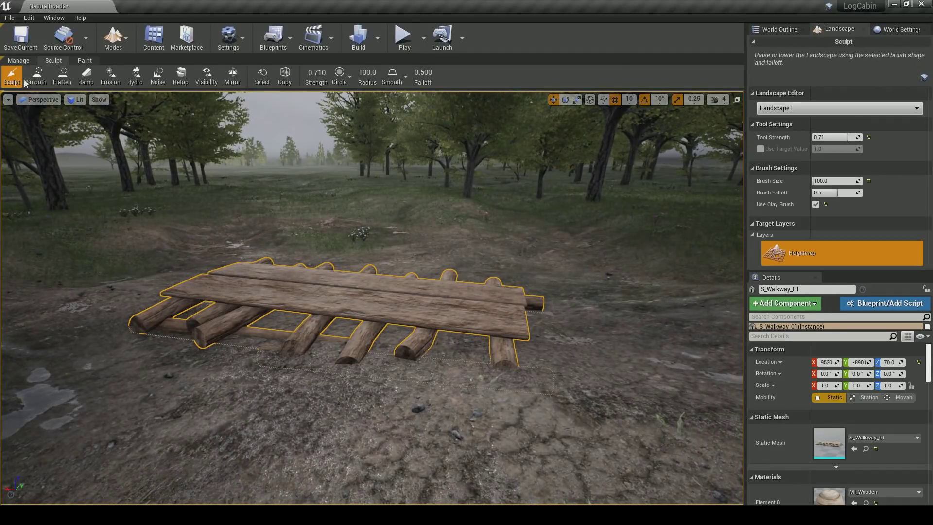
left_click(18, 60)
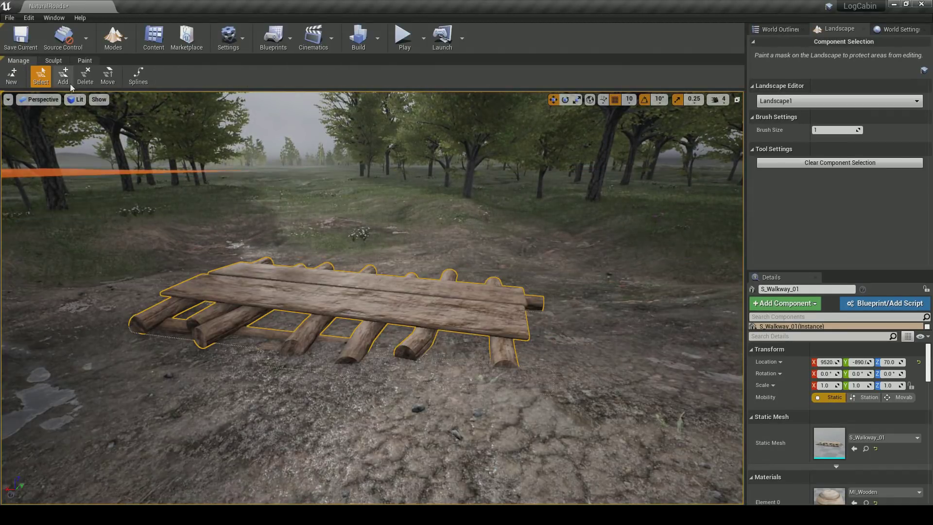
left_click(115, 37)
left_click(128, 69)
left_click(300, 267)
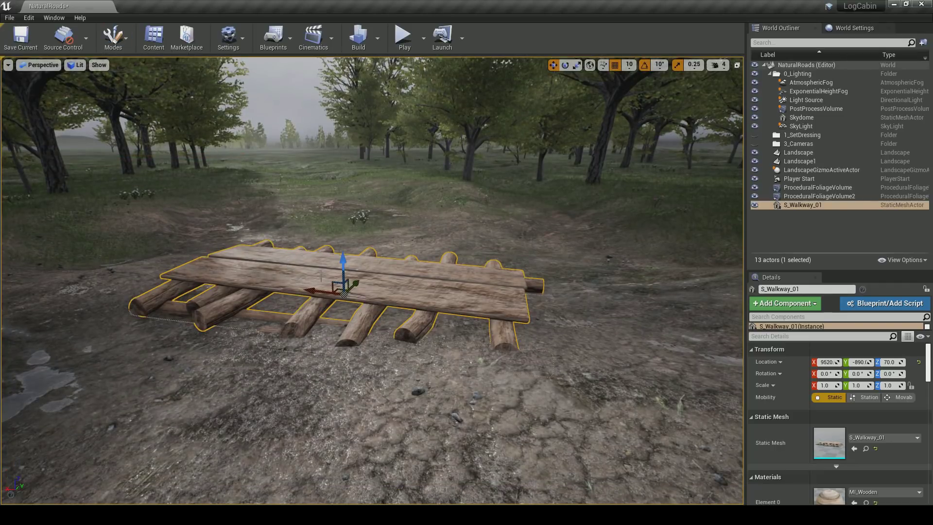
Lower the walkway to a height of 60 and rotate it by 80 degrees so it runs along the path
left_click_drag(346, 270, 344, 241)
right_click_drag(343, 242, 311, 238)
key("e")
left_click_drag(339, 294, 148, 331)
right_click_drag(148, 331, 168, 352)
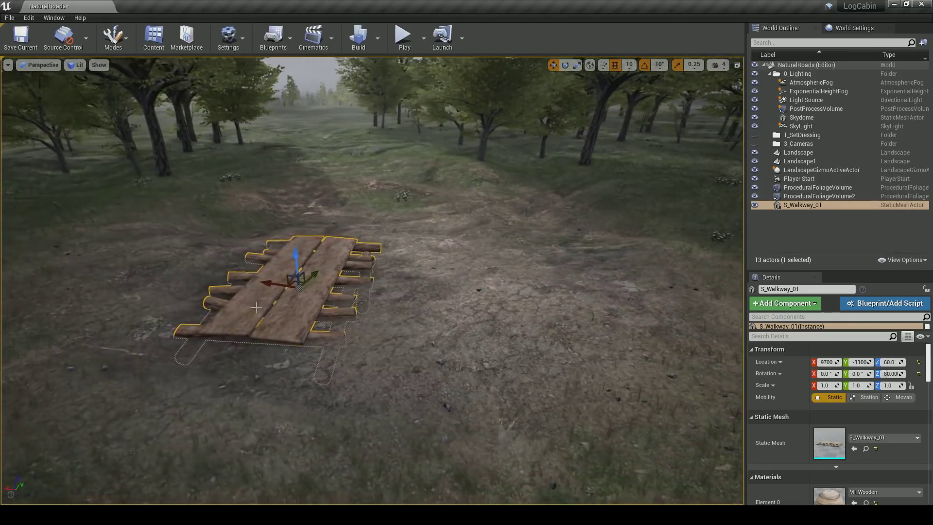
With grid and rotation snapping off, shift and slightly tilt the walkway to follow the uneven ground
left_click_drag(299, 287, 332, 292)
right_click_drag(332, 291, 386, 335)
right_click_drag(555, 122, 437, 205)
left_click_drag(390, 236, 359, 219)
left_click_drag(421, 217, 377, 222)
right_click_drag(377, 222, 385, 184)
Duplicate the walkway, move the copy farther up the path to the grass and turn it to about 62.5 degrees
left_click_drag(347, 305, 394, 228, "alt")
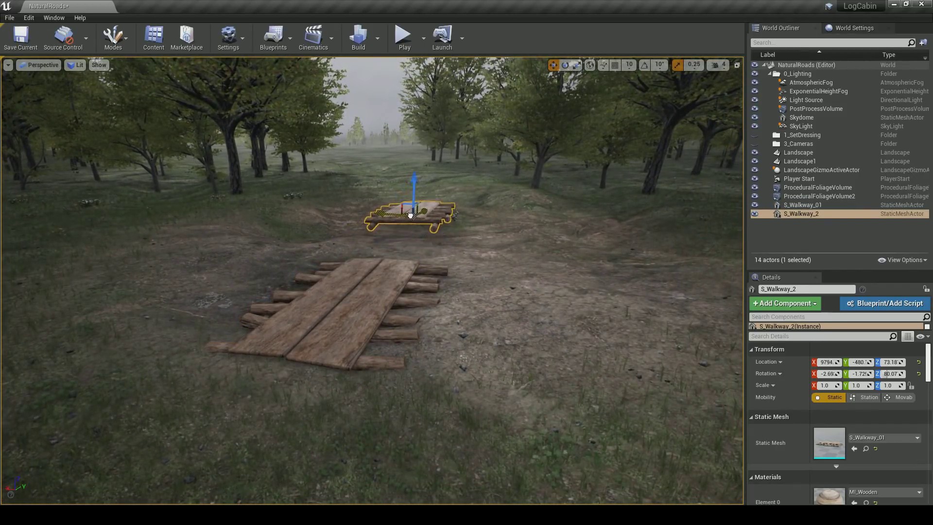
key("w")
mouse_move(394, 228)
right_mouse_down()
mouse_move(399, 189)
mouse_move(400, 214)
right_mouse_up()
left_click_drag(388, 239, 383, 234)
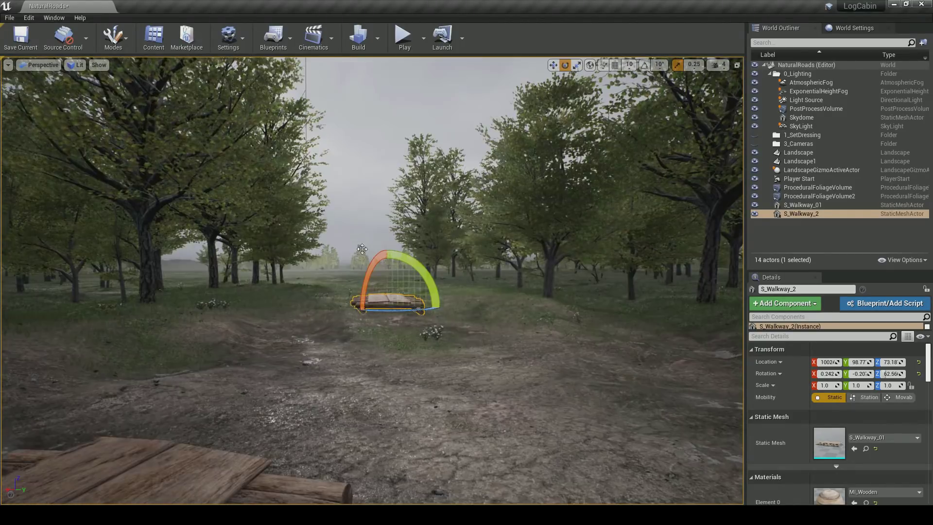
left_click(375, 266)
left_click(393, 296)
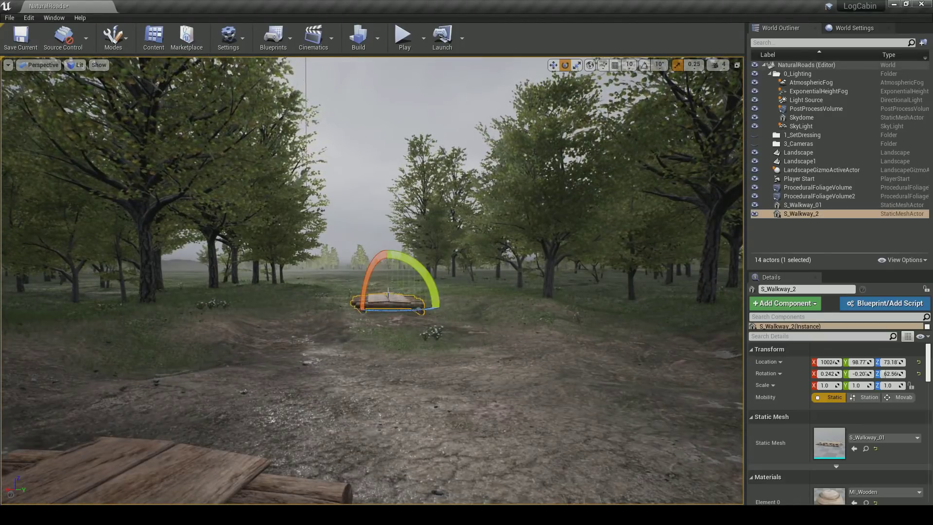
key("w")
Move the first walkway forward along the muddy path, sink it to a height of about 40 and adjust its tilt
left_click(175, 460)
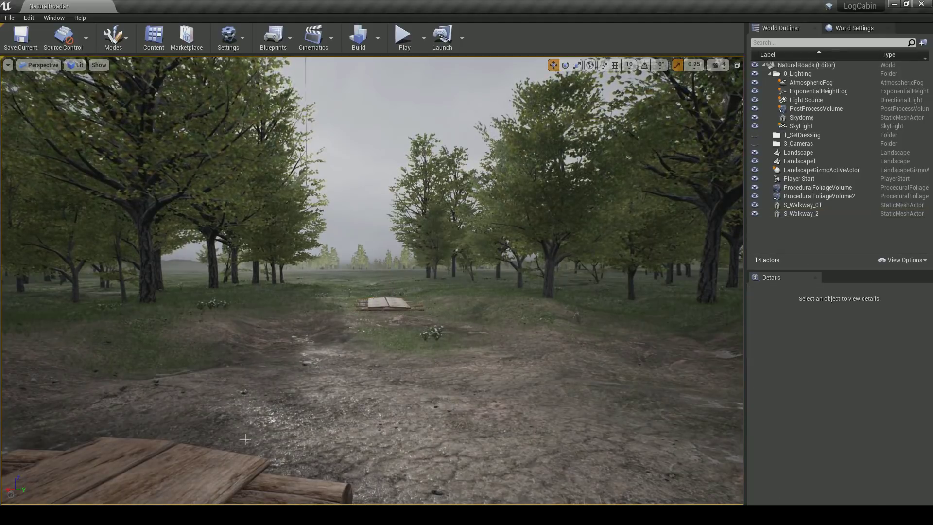
key("f")
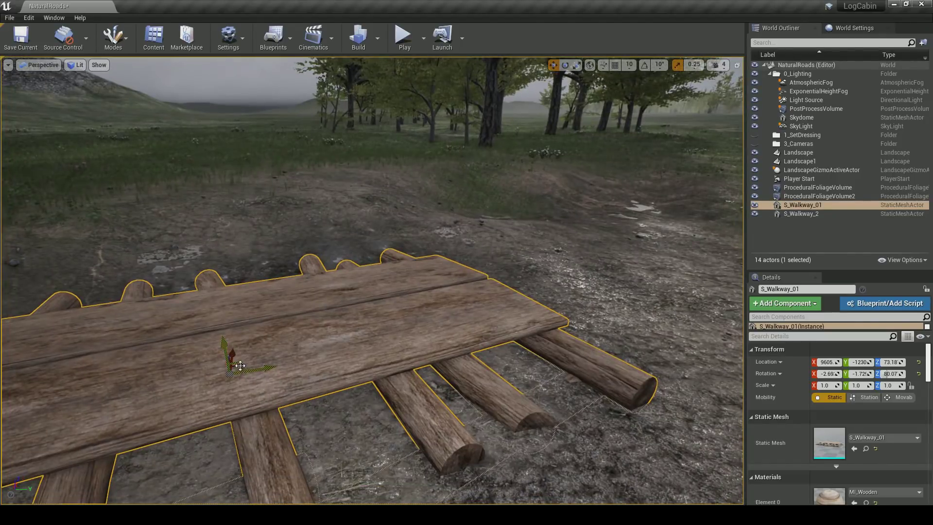
left_click_drag(237, 365, 652, 228)
right_click_drag(651, 228, 744, 238)
left_click_drag(434, 225, 447, 246)
left_click_drag(461, 215, 396, 244)
left_click_drag(442, 225, 442, 223)
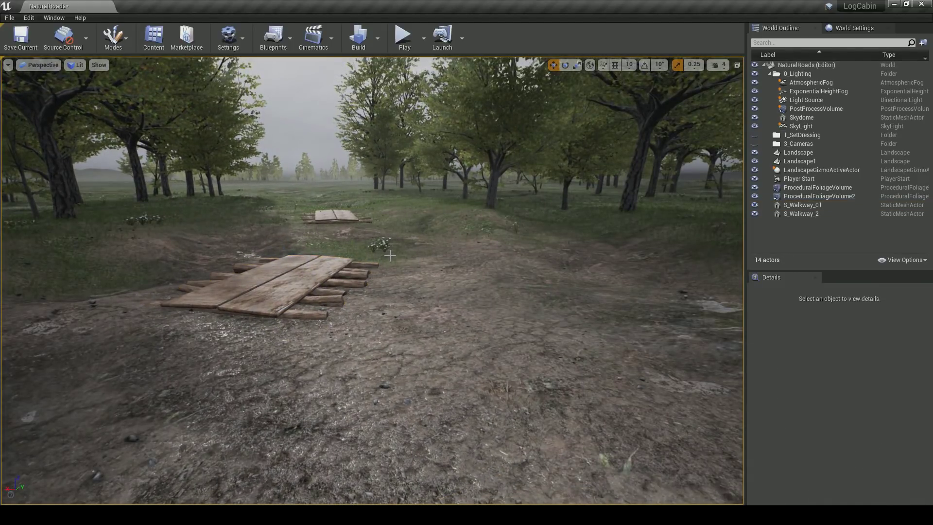
Check the placement of both walkways, save the NaturalRoads level and close the editor
right_click_drag(374, 281, 377, 270)
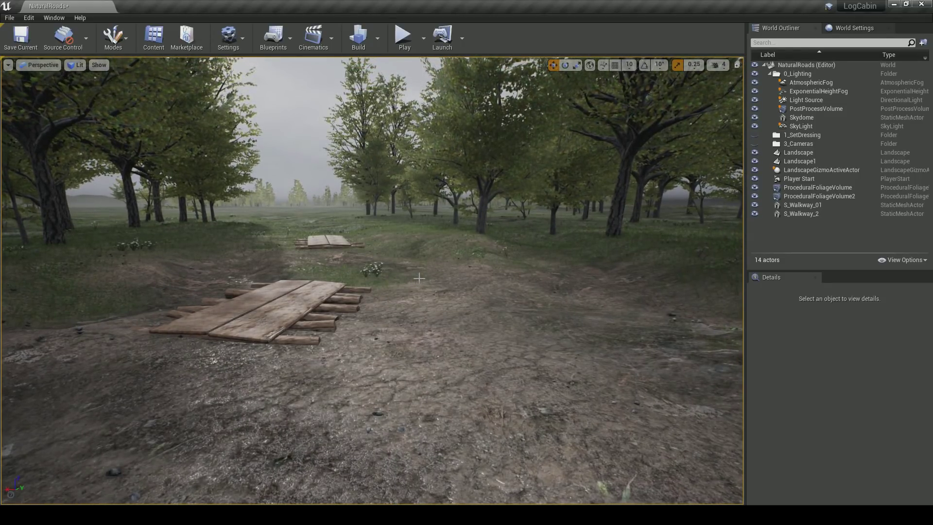
left_click(284, 303)
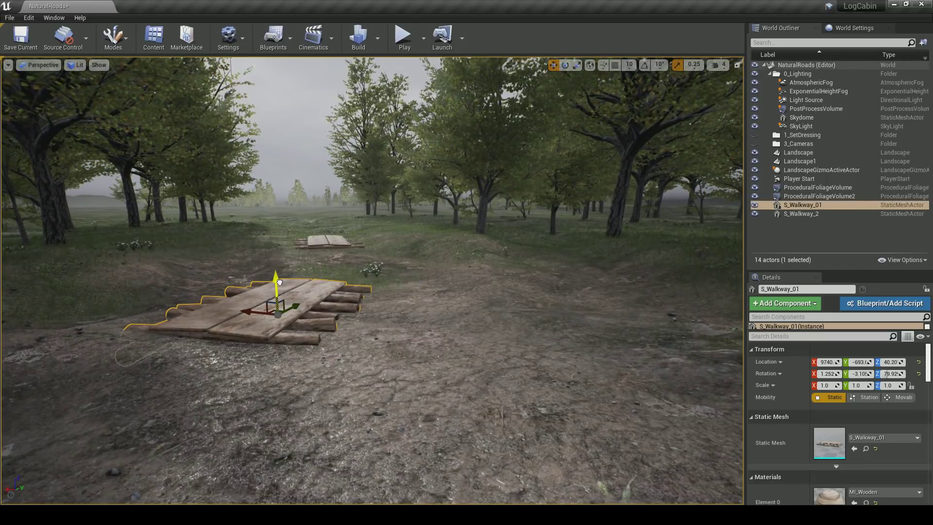
key("Escape")
right_click_drag(284, 283, 240, 268)
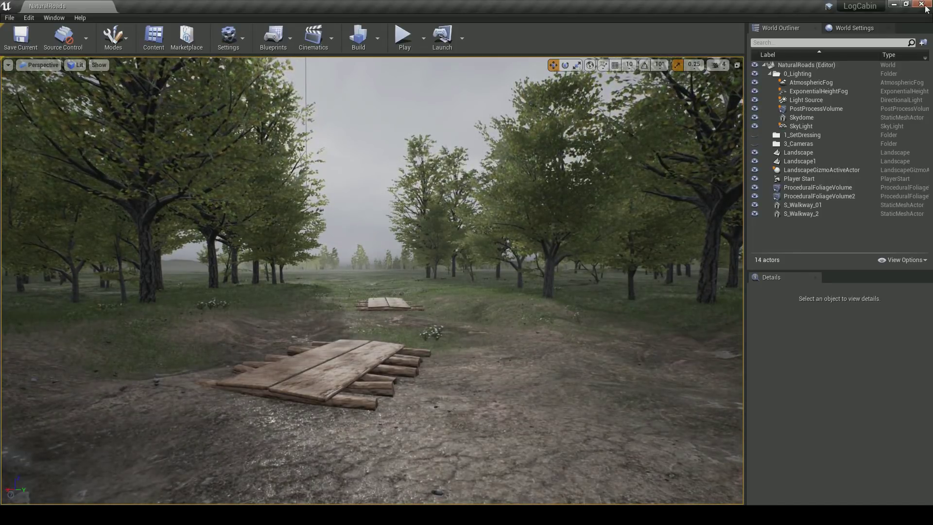
left_click(922, 5)
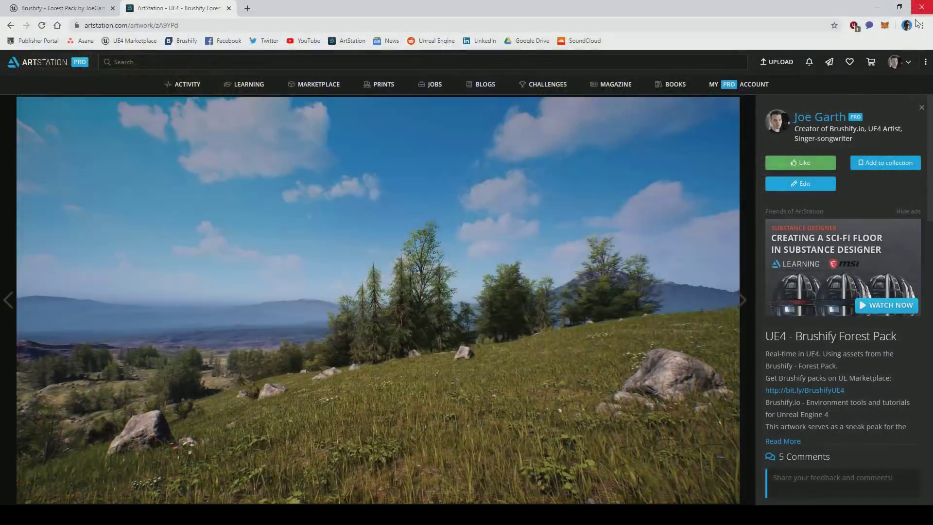
Switch to the Epic Games Launcher and add the Brushify Urban Buildings Pack, version 4.24, to the LogCabin project
left_click(841, 515)
left_click(831, 437)
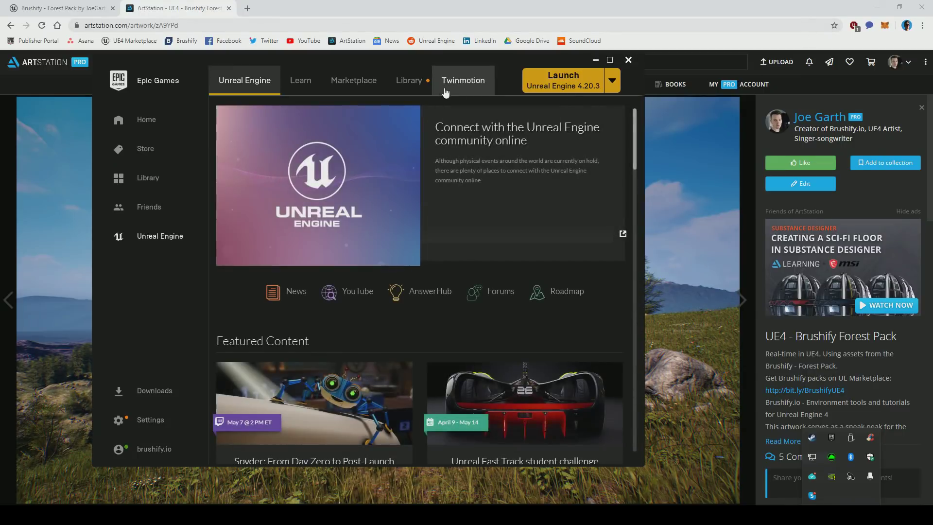
left_click(409, 80)
scroll(572, 233, "down", 2)
mouse_move(634, 169)
left_mouse_down()
mouse_move(602, 427)
mouse_move(620, 375)
left_mouse_up()
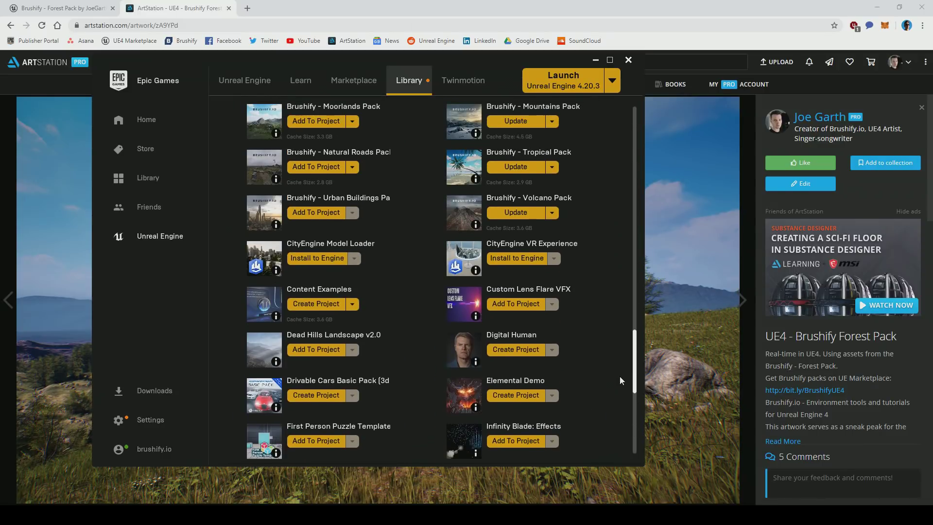
left_click(317, 255)
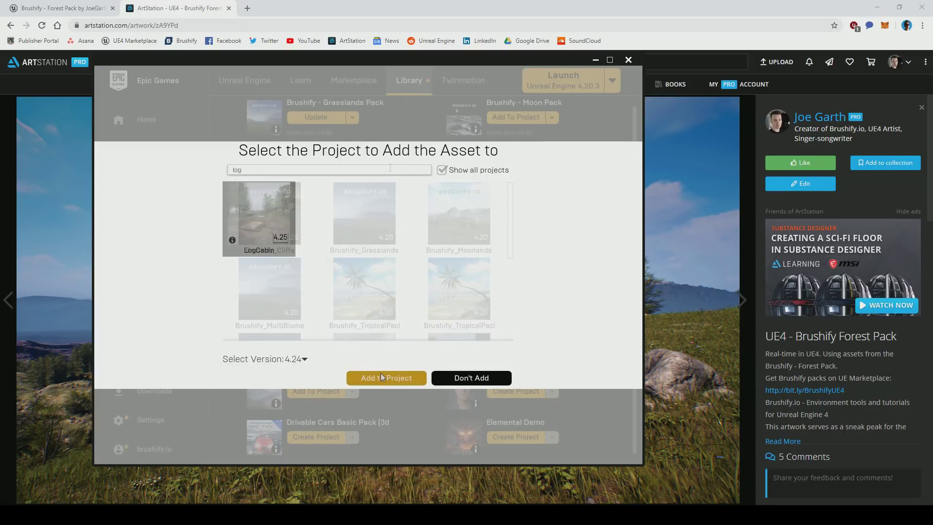
left_click(383, 379)
Launch the LogCabin project from the launcher's library and open its NaturalRoads level
mouse_move(633, 357)
left_mouse_down()
mouse_move(639, 323)
mouse_move(634, 360)
left_mouse_up()
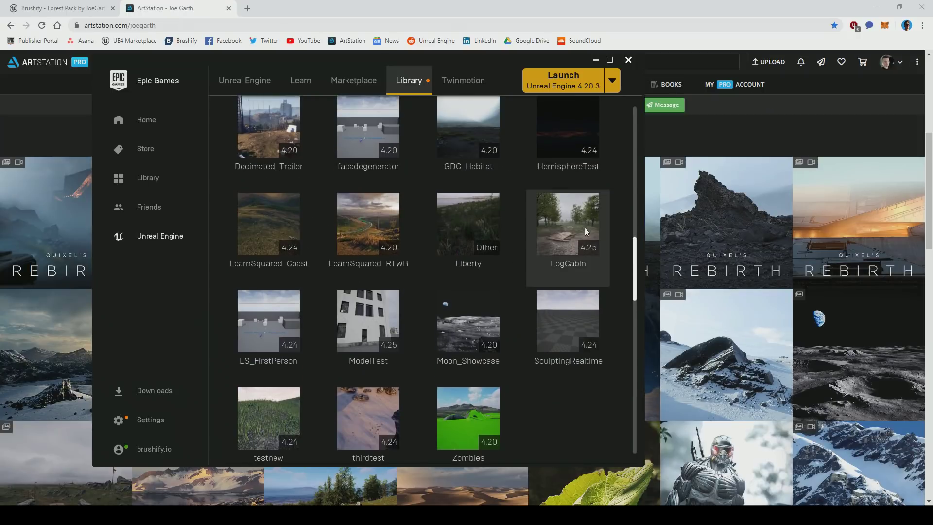
double_click(582, 225)
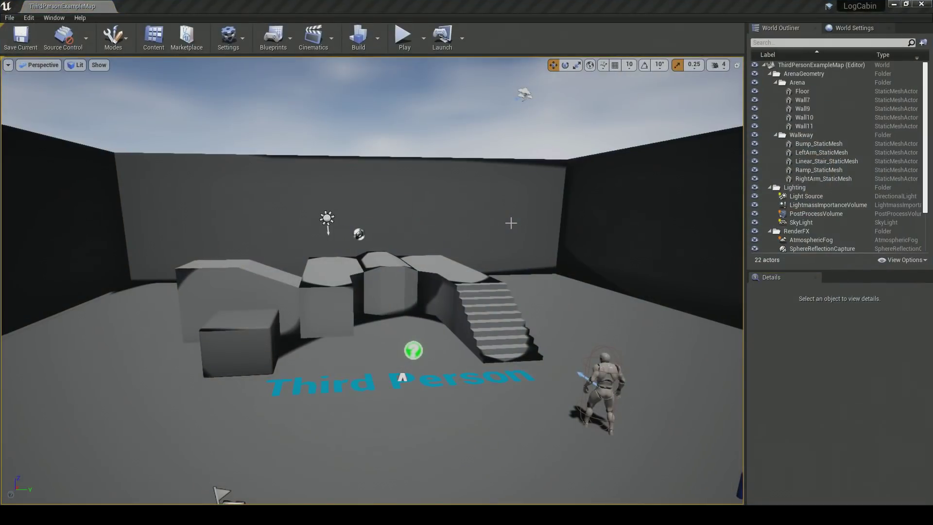
right_click_drag(511, 223, 505, 221)
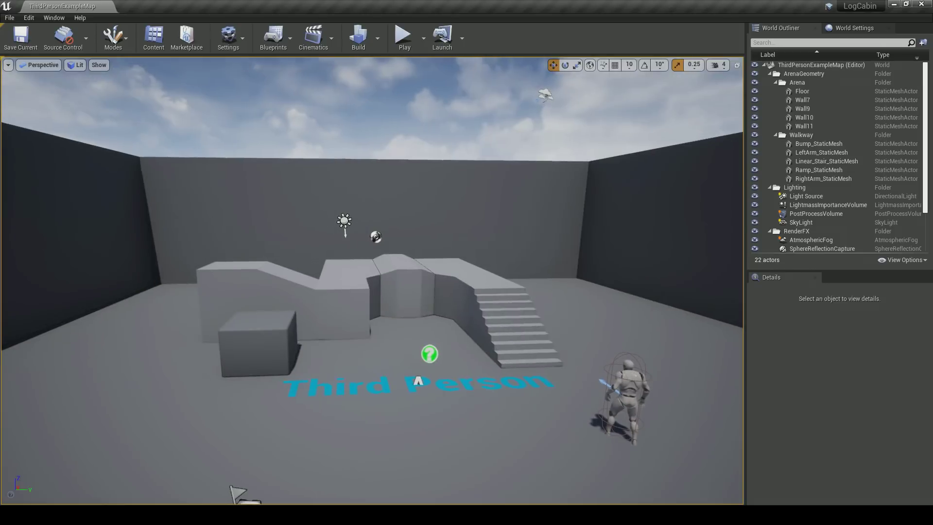
left_click(9, 17)
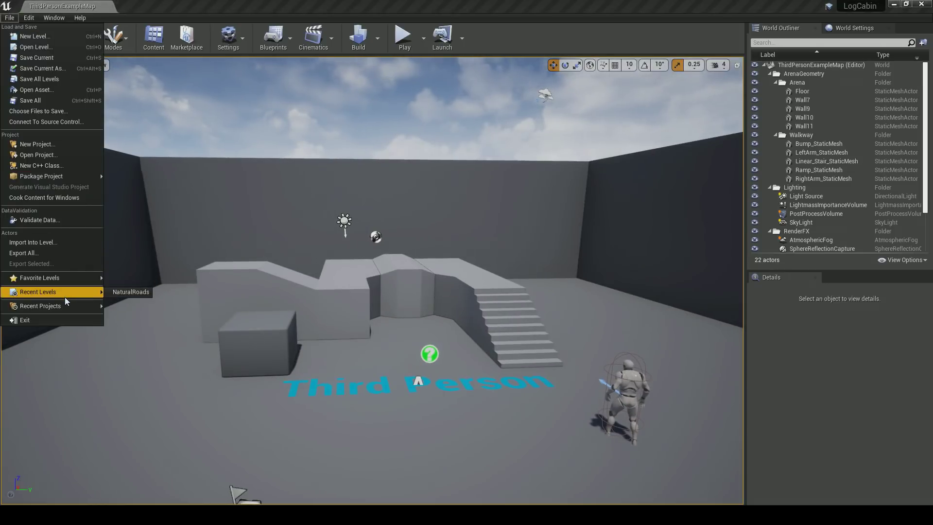
left_click(111, 294)
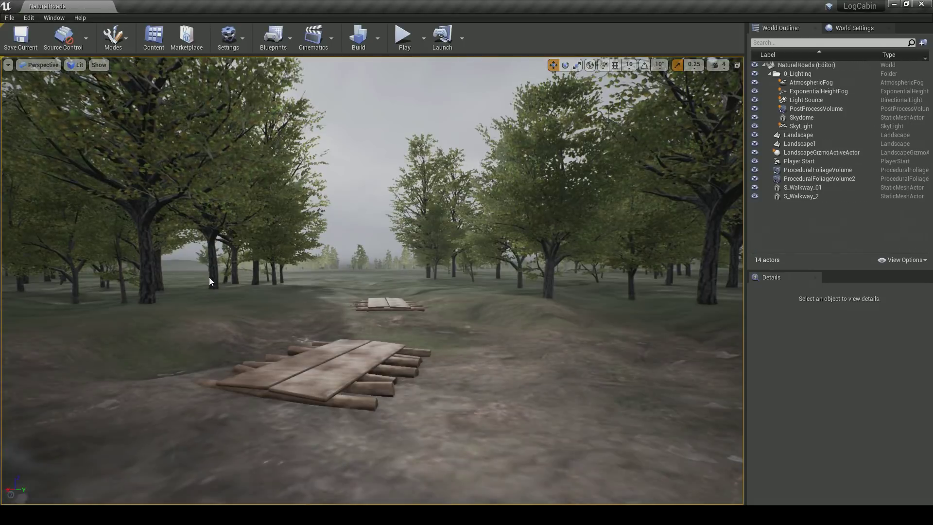
Set the project's Editor Startup Map to NaturalRoads in the Maps & Modes settings
left_click(29, 18)
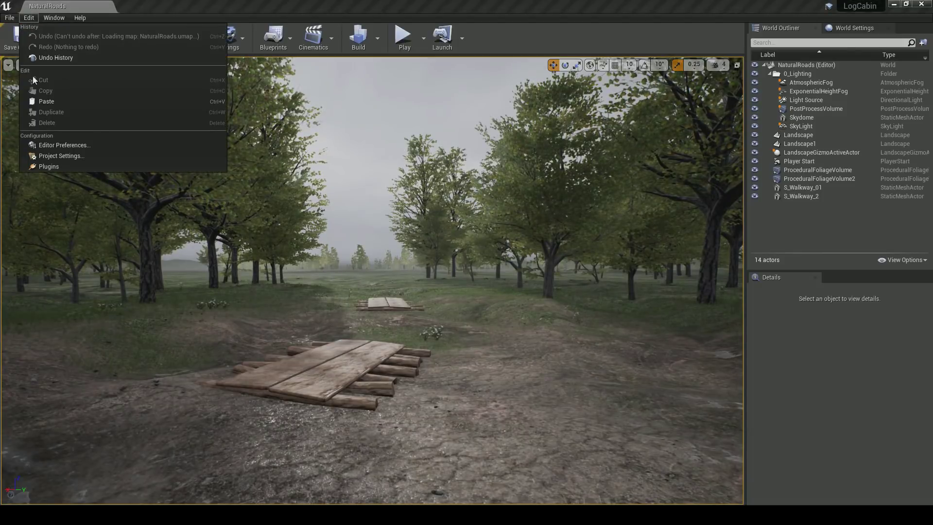
left_click(46, 156)
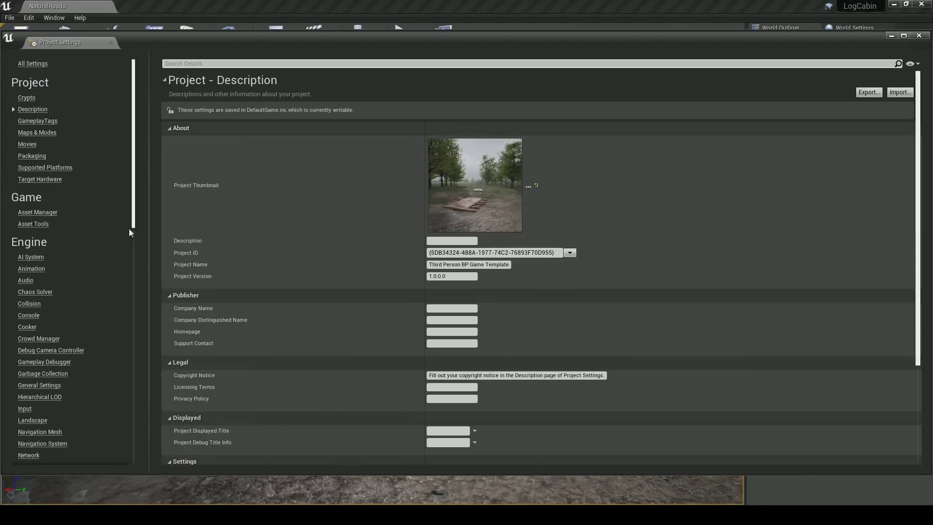
left_click(48, 136)
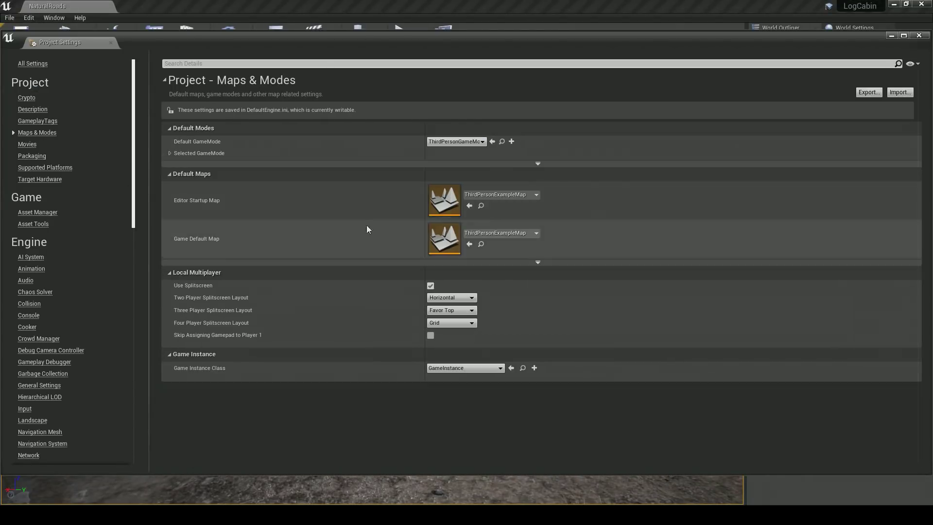
left_click(484, 195)
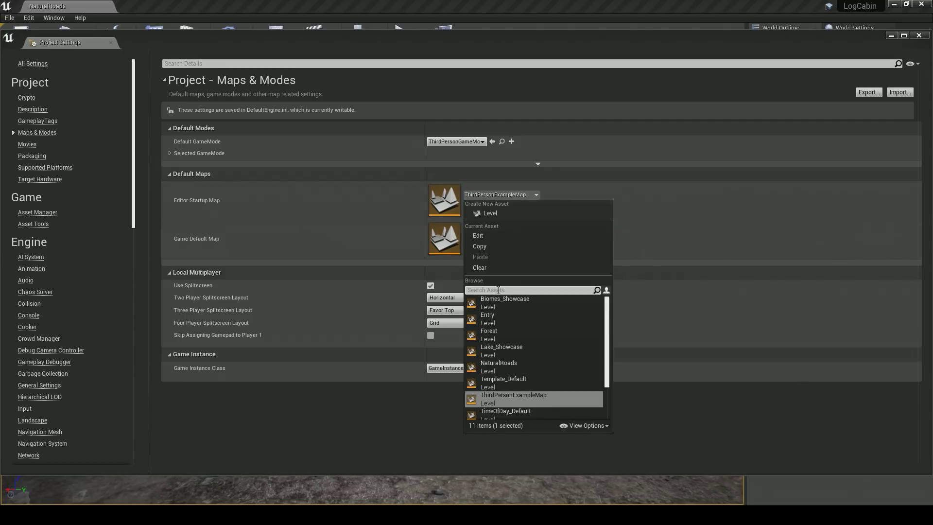
type("natur")
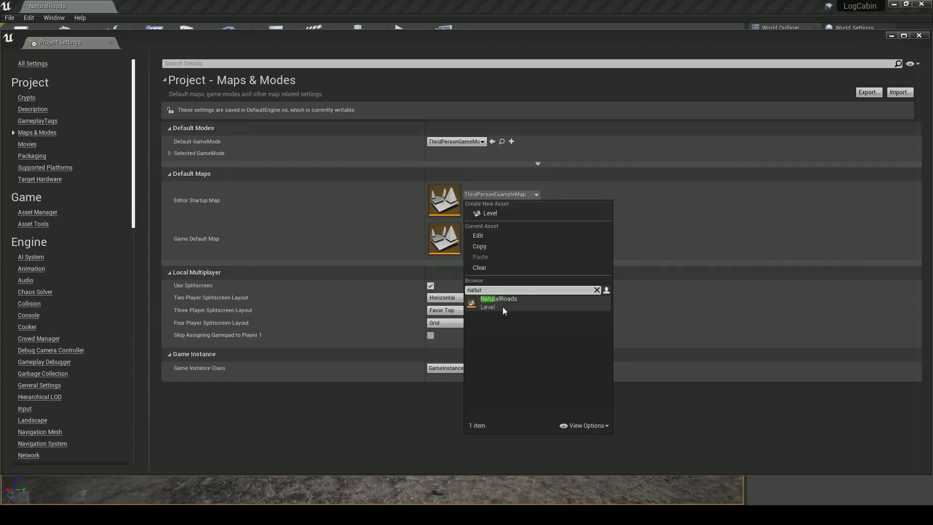
left_click(502, 307)
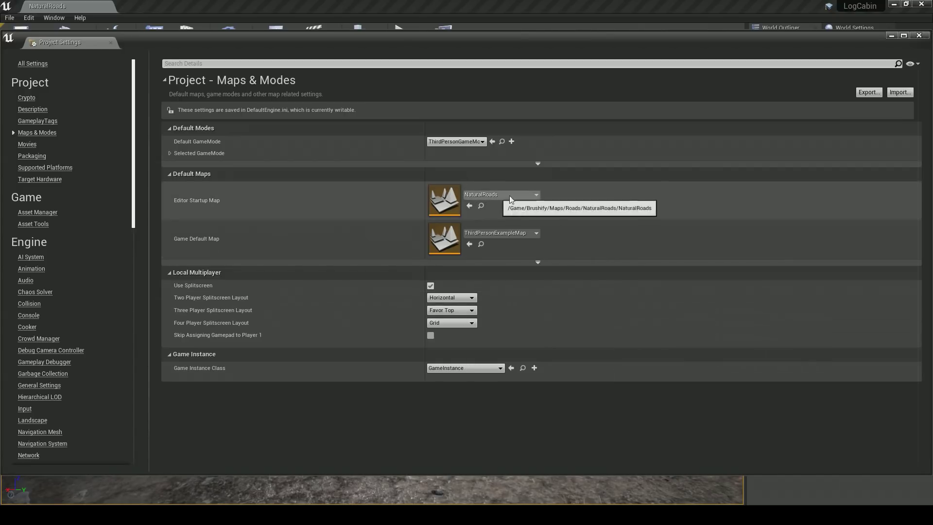
left_click(919, 35)
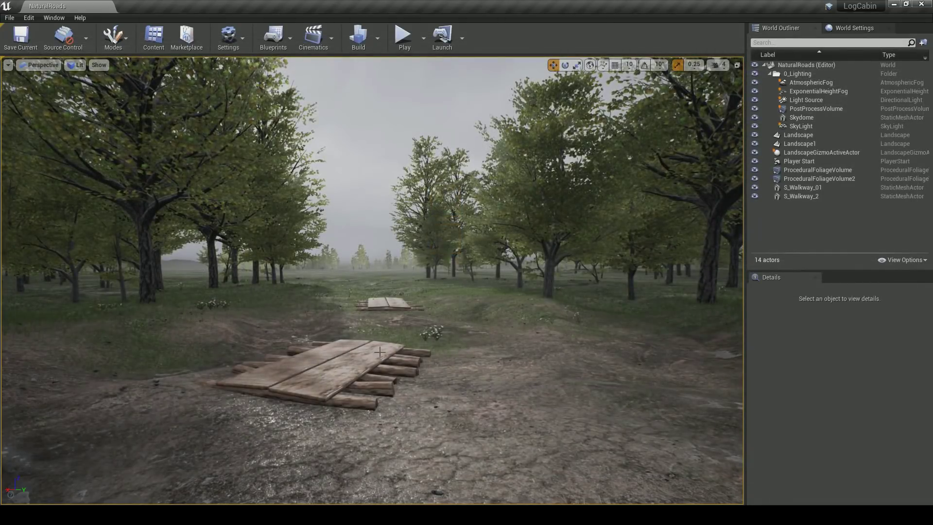
Delete the nearer walkway, S_Walkway_01, from the muddy path
left_click(417, 366)
key("Delete")
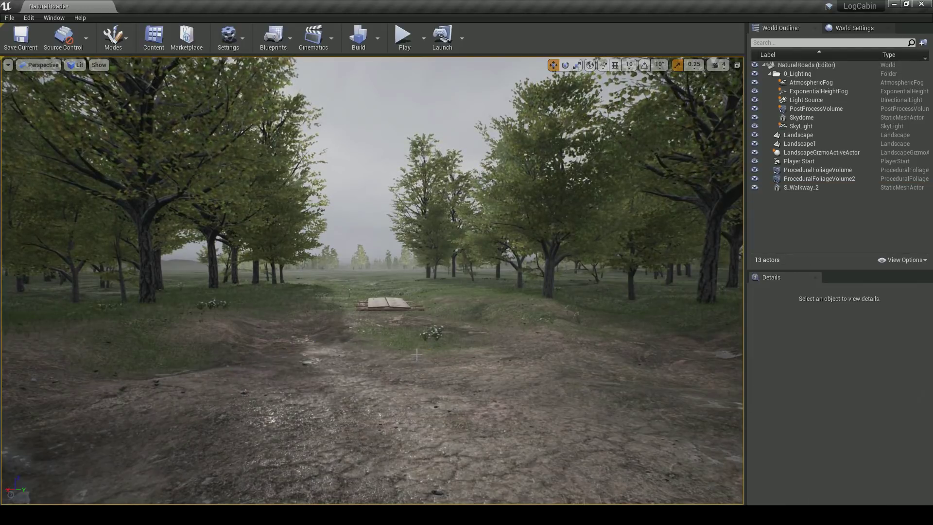
left_click(384, 304)
key("Escape")
right_click_drag(384, 304, 440, 340)
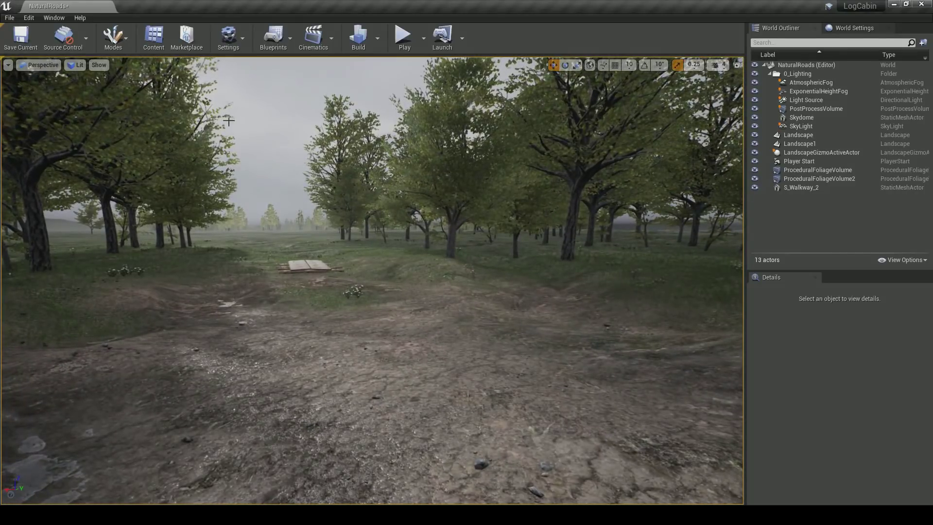
Enable the beta Modeling Tools Editor Mode plugin and restart the editor, saving the level changes
left_click(125, 43)
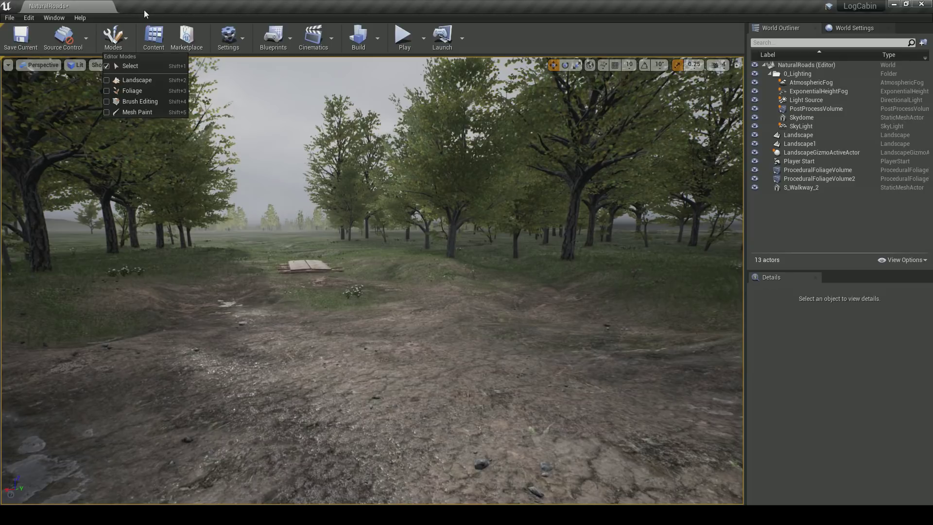
left_click(29, 18)
left_click(59, 168)
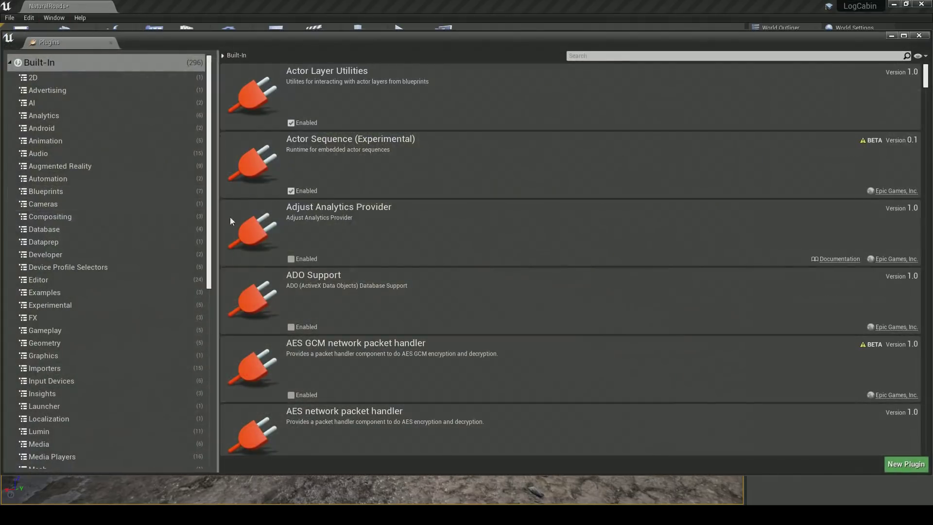
type("modeli")
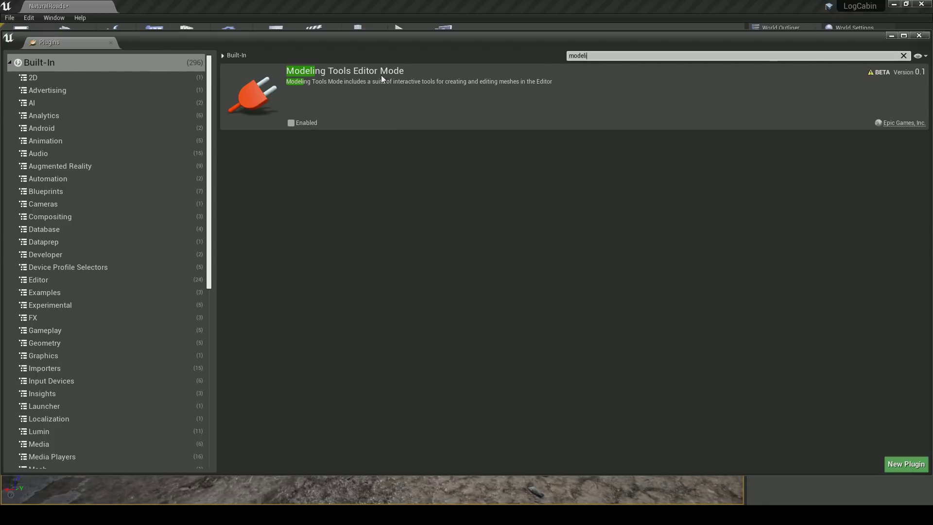
left_click(291, 123)
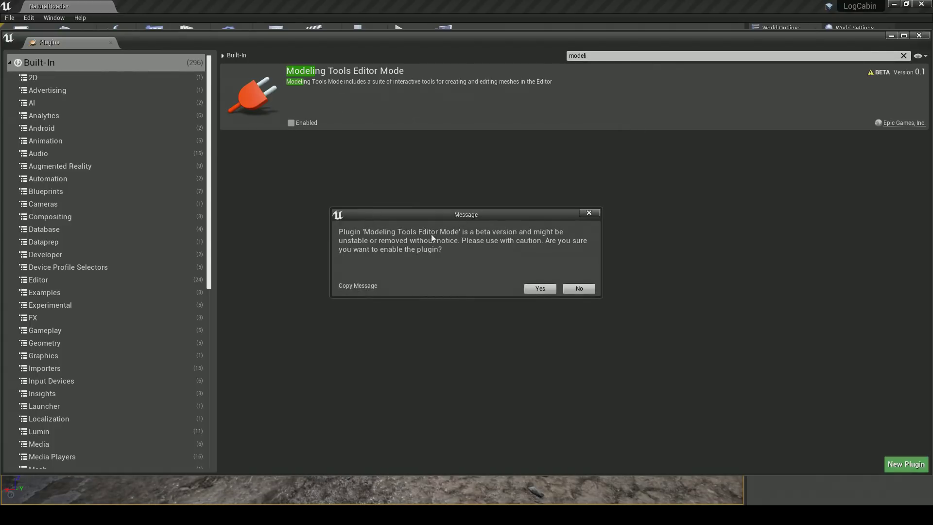
left_click(540, 290)
left_click(887, 442)
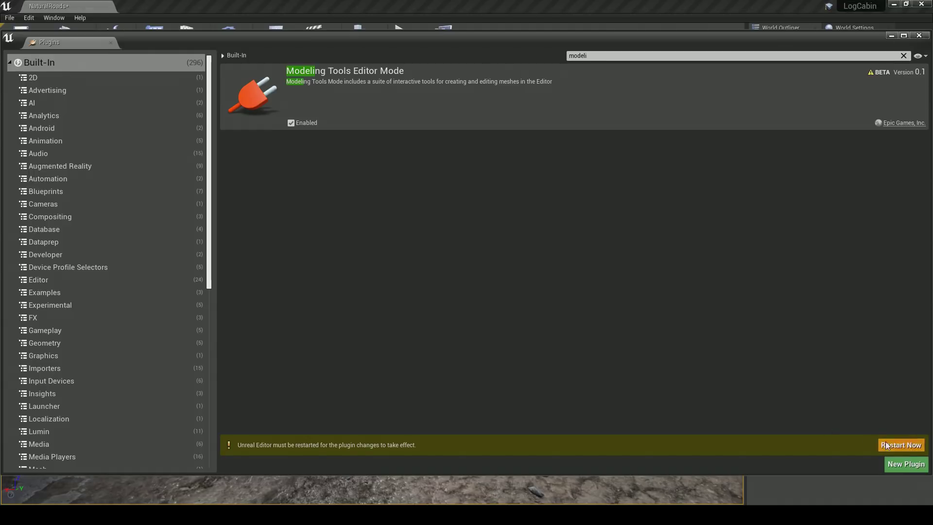
left_click(519, 347)
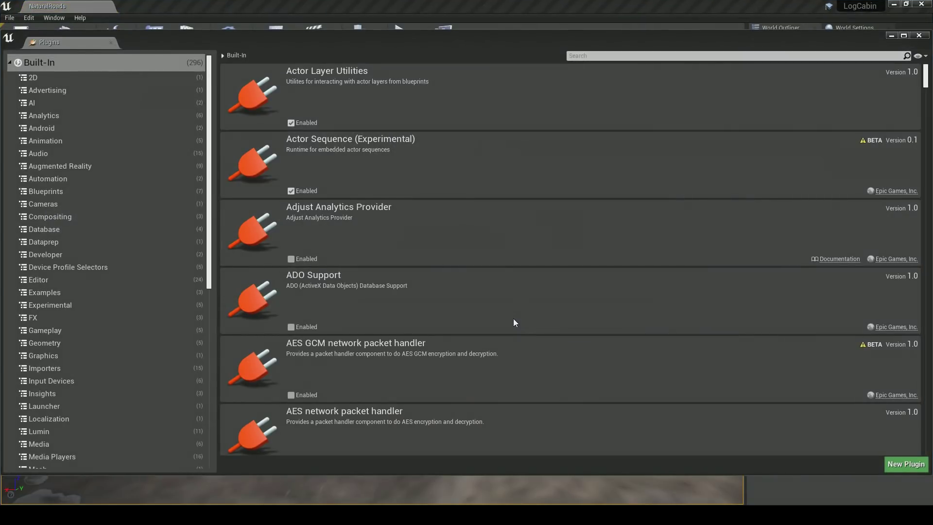
left_click(919, 36)
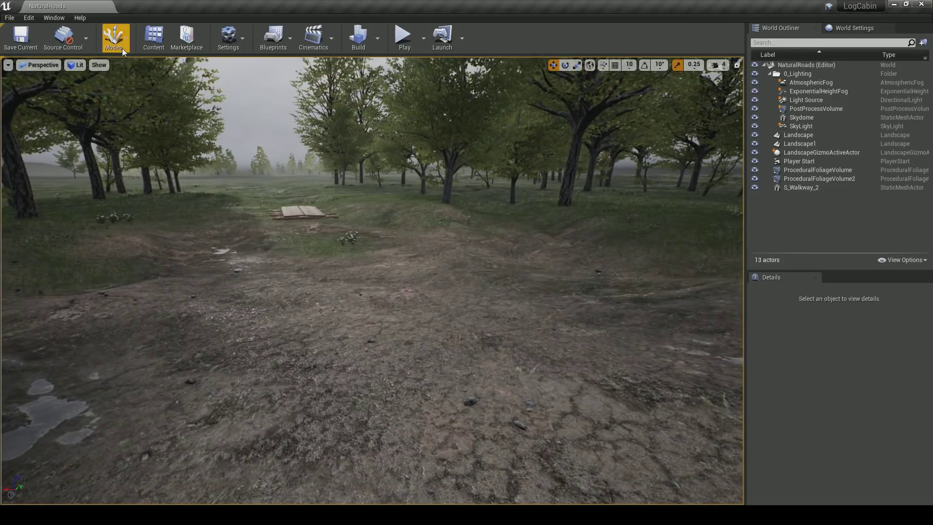
Switch the editor to Modeling mode and slightly widen the space for its tool settings
left_click(122, 48)
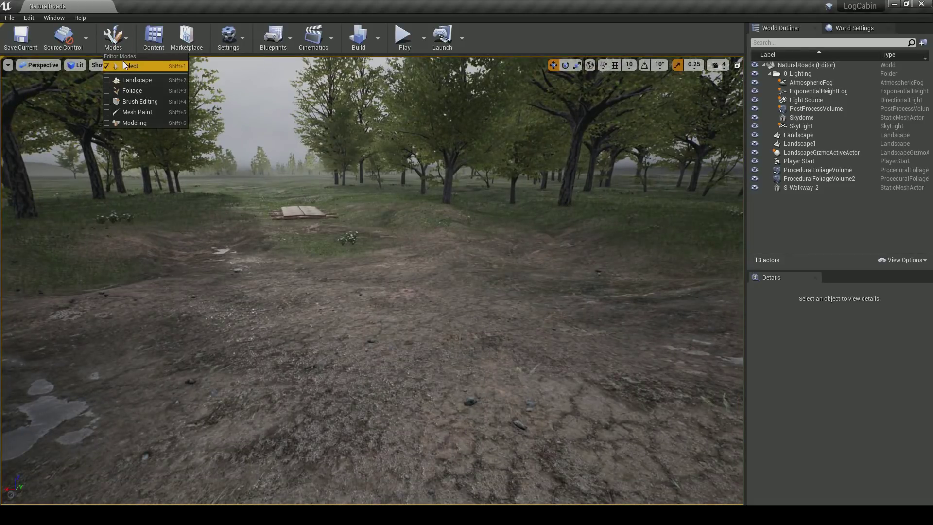
left_click(124, 115)
right_click_drag(361, 249, 306, 232)
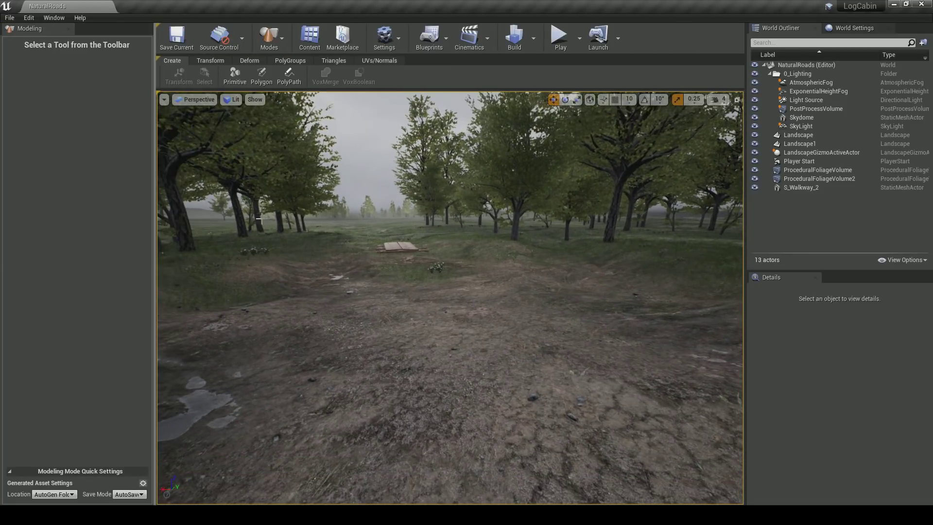
left_click_drag(155, 169, 160, 169)
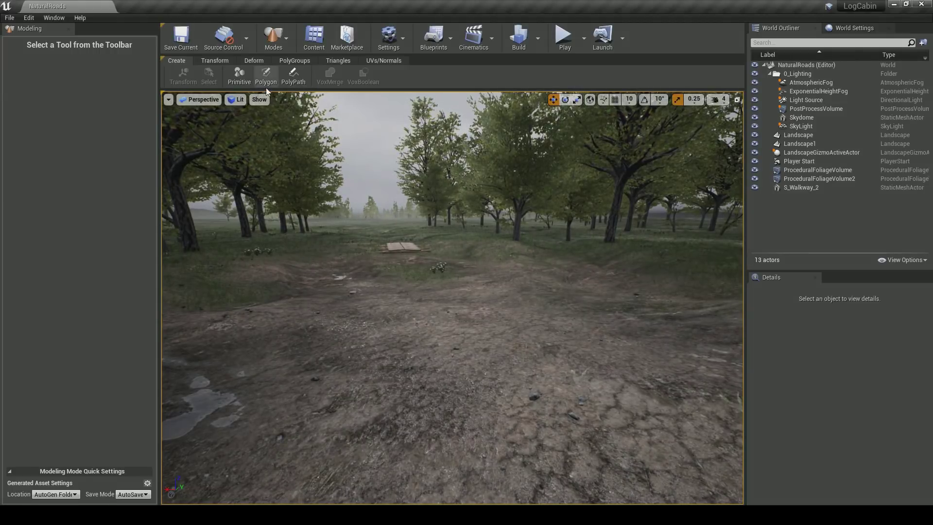
Place a box primitive, 100 wide and 200 high, on the muddy ground near the remaining walkway
left_click(240, 78)
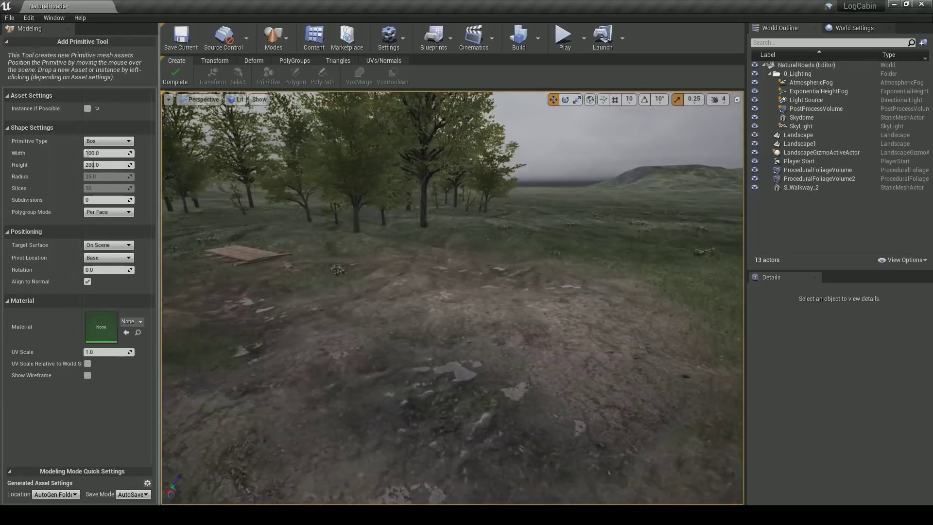
right_click_drag(486, 346, 450, 345)
left_click(461, 359)
right_click_drag(515, 336, 464, 326)
left_click(176, 78)
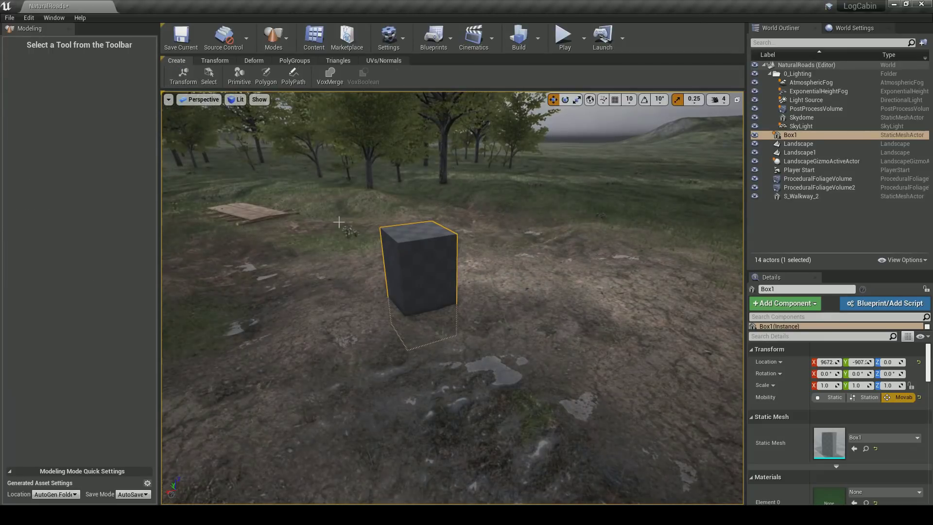
Enlarge the Details area and raise the box out of the ground to a height of about 65 with the Transform tool
scroll(409, 265, "up", 4)
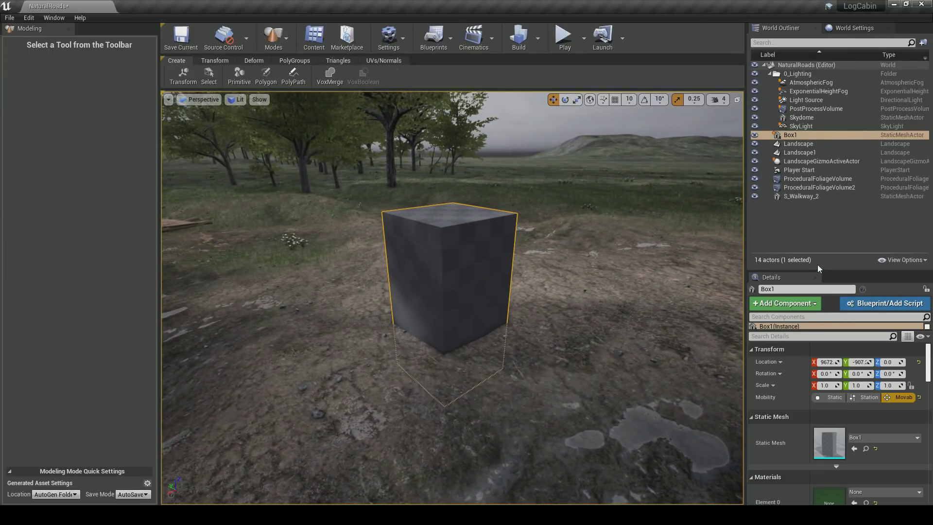
right_click_drag(544, 291, 486, 297)
left_click(486, 296)
left_click(417, 299)
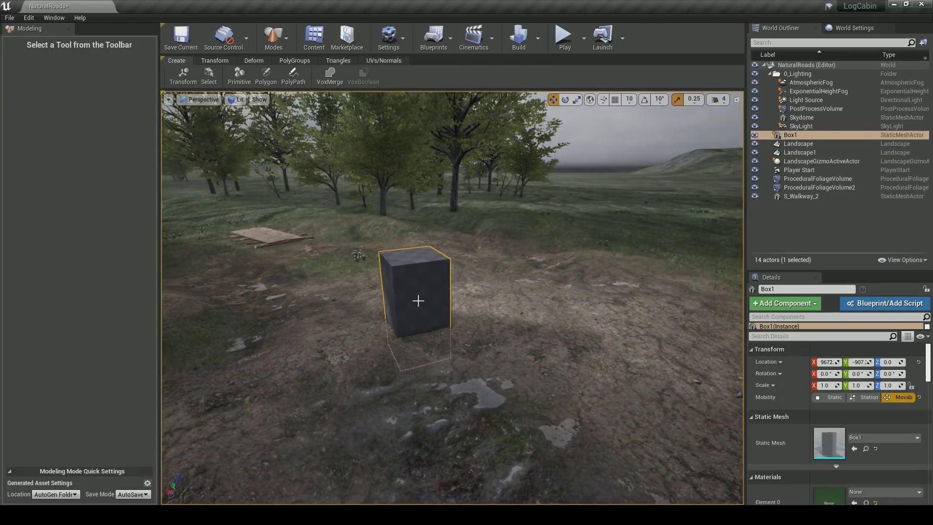
mouse_move(422, 203)
right_mouse_down()
mouse_move(401, 195)
mouse_move(422, 204)
right_mouse_up()
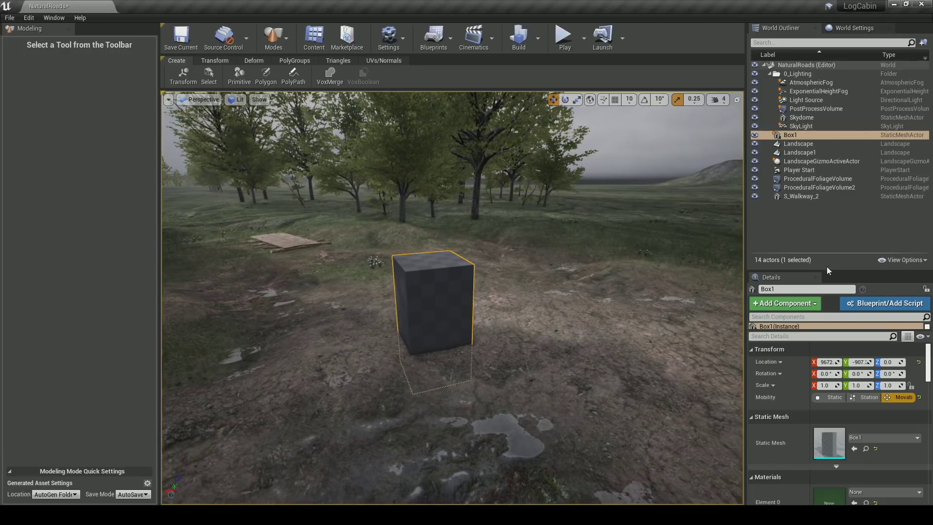
left_click_drag(828, 270, 829, 215)
left_click(577, 261)
left_click(440, 294)
mouse_move(562, 301)
left_mouse_down("alt")
mouse_move(525, 294)
mouse_move(562, 301)
left_mouse_up("alt")
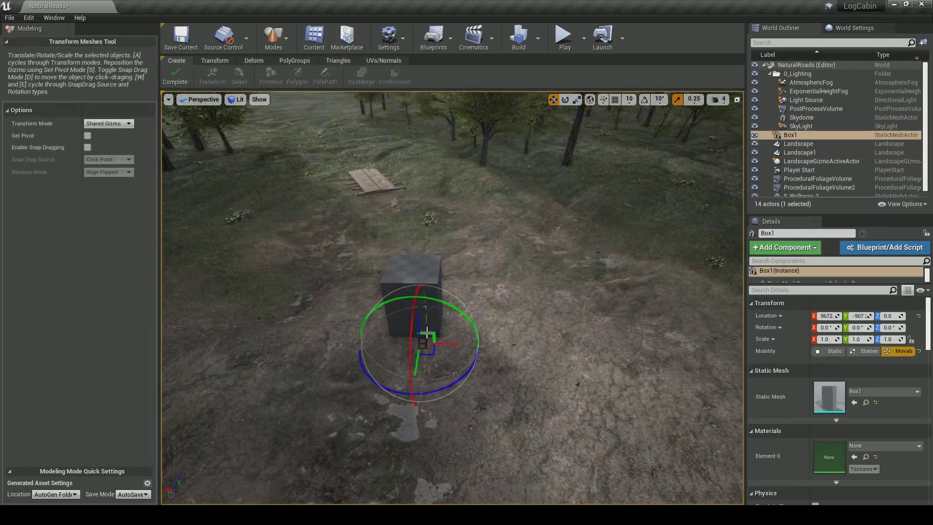
left_click_drag(416, 330, 419, 297)
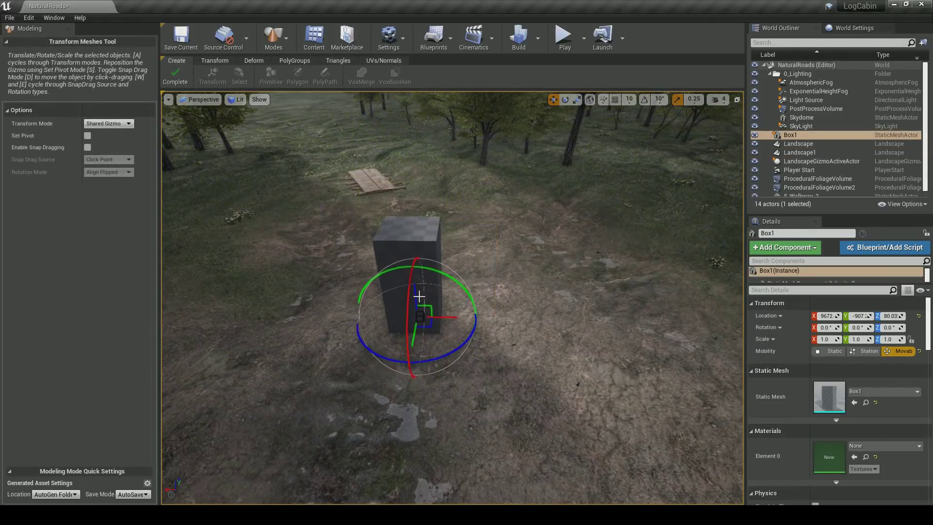
left_click(174, 81)
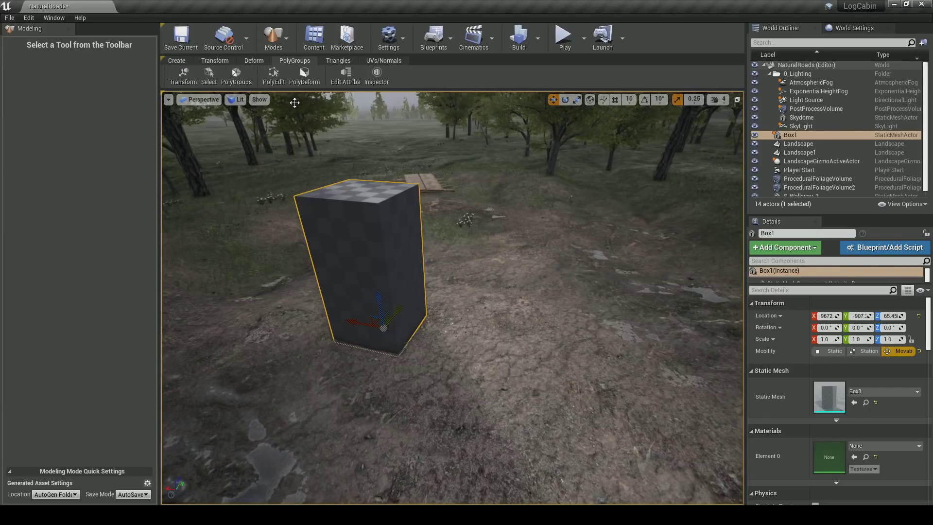
Edit the box with PolyEdit, pulling one side face outward and lowering its top face to form a thin slab
left_click(274, 77)
left_click(408, 242)
right_click_drag(393, 220, 389, 217)
key("d")
left_click_drag(370, 278, 485, 297)
left_click(351, 210)
left_click(357, 197)
left_click_drag(362, 179, 365, 292)
Pull the slab's other side faces outward to form a wide floor platform and accept the PolyEdit changes
right_click_drag(364, 292, 341, 311)
left_click(412, 271)
left_click_drag(408, 290, 303, 366)
right_click_drag(304, 367, 189, 357)
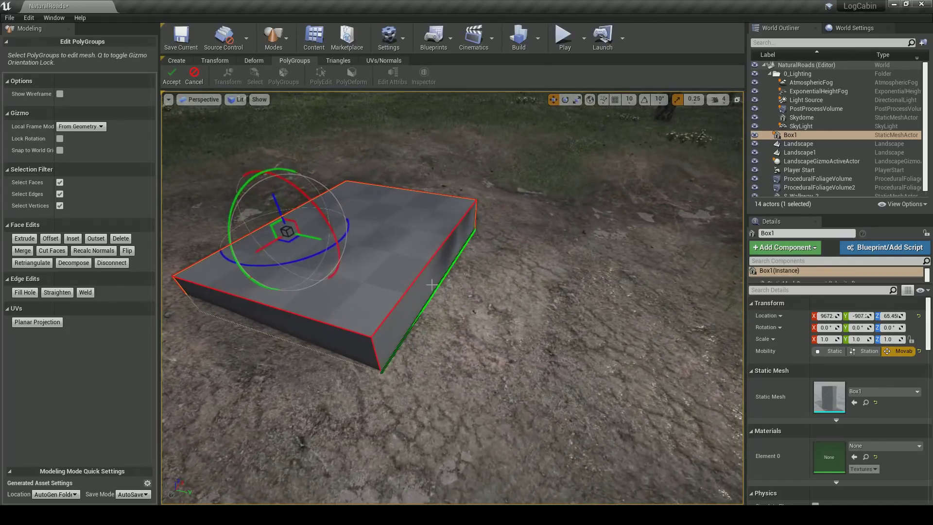
left_click_drag(467, 273, 554, 287)
left_click(172, 77)
right_click_drag(410, 253, 340, 214)
key("Escape")
right_click_drag(596, 394, 632, 413)
Try the MI_Wooden material from the Walkways folder on the floor slab and inspect it up close
left_click(417, 268)
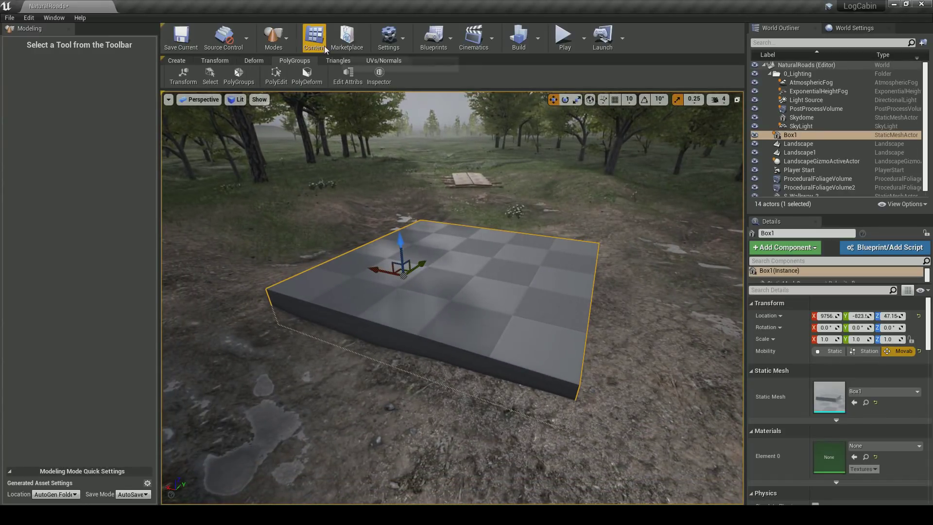
left_click(194, 515)
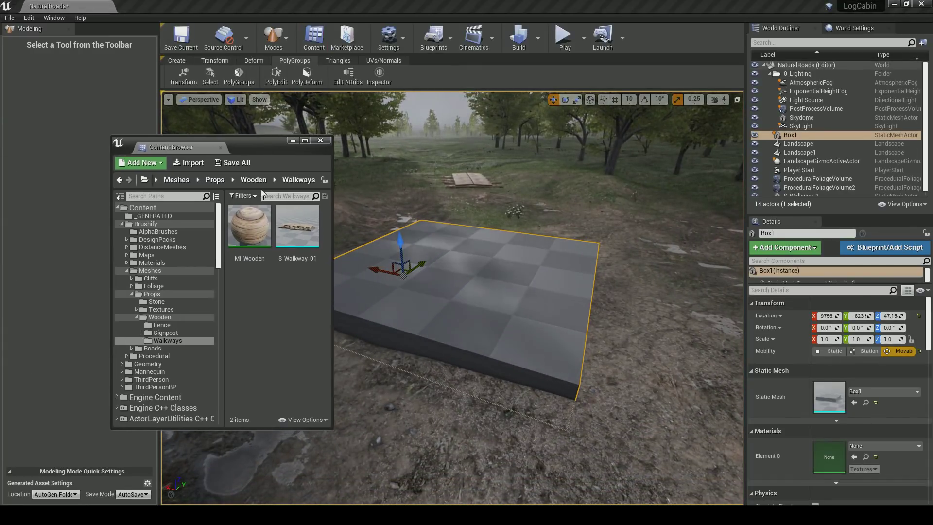
right_click_drag(429, 293, 442, 301)
left_click_drag(257, 233, 837, 454)
key("w")
right_click_drag(622, 321, 661, 370)
key("a")
key("s")
key("a")
scroll(172, 302, "down", 1)
scroll(181, 259, "up", 1)
Browse the Brushify MasterMaterial presets and open the Wood folder
left_click(154, 215)
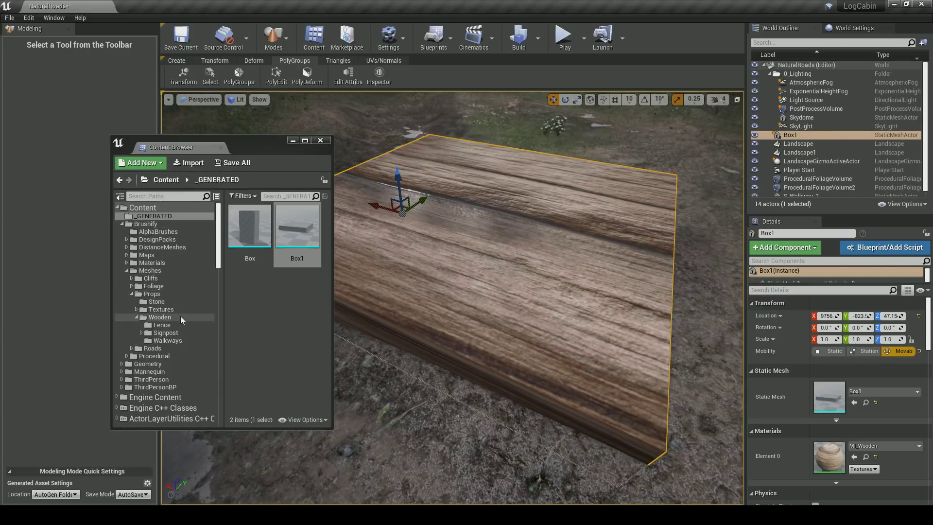
left_click(145, 224)
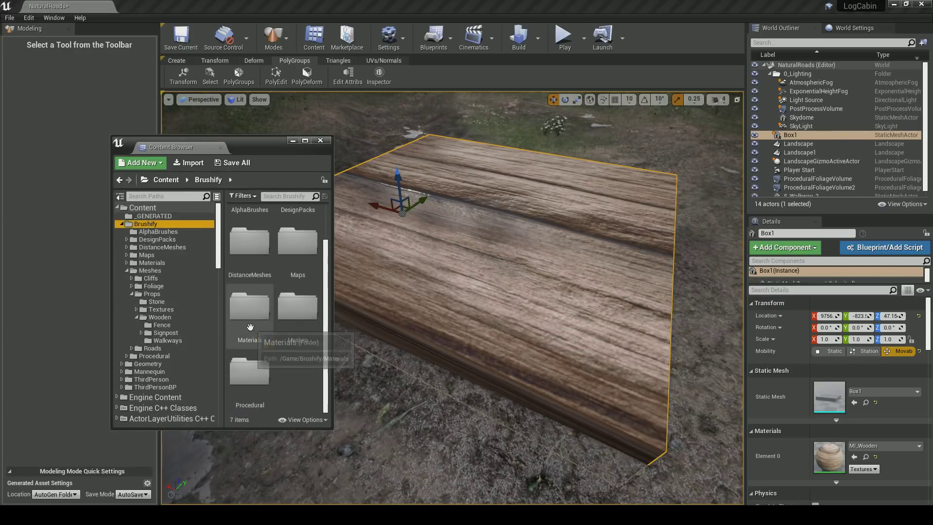
double_click(250, 306)
double_click(293, 246)
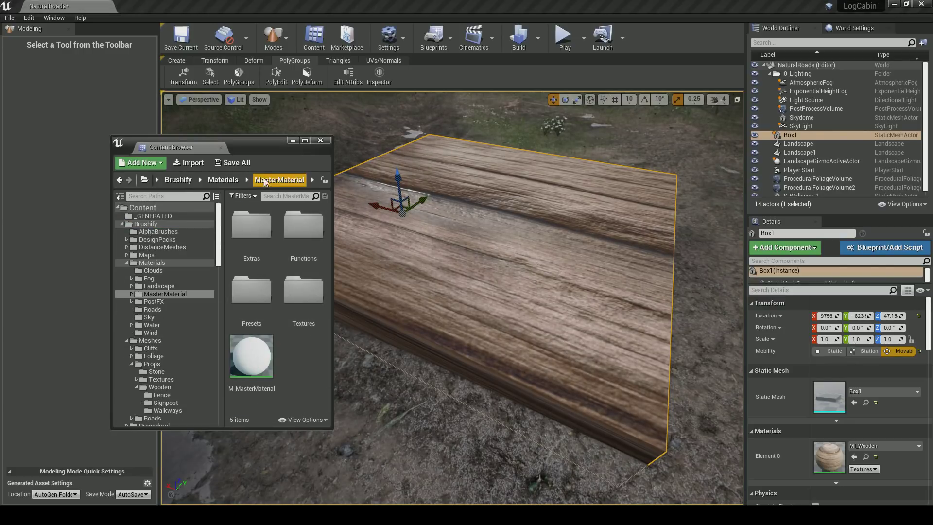
left_click_drag(261, 144, 193, 116)
left_click(191, 352)
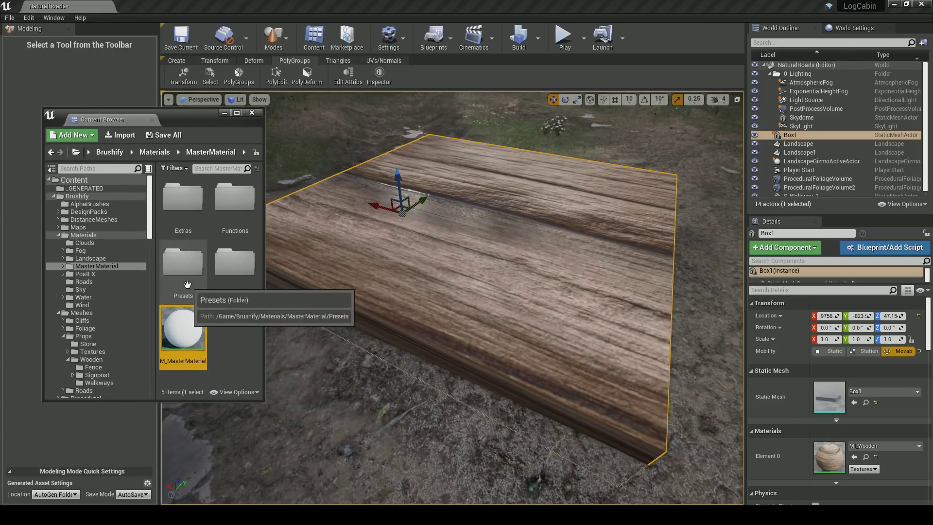
double_click(183, 265)
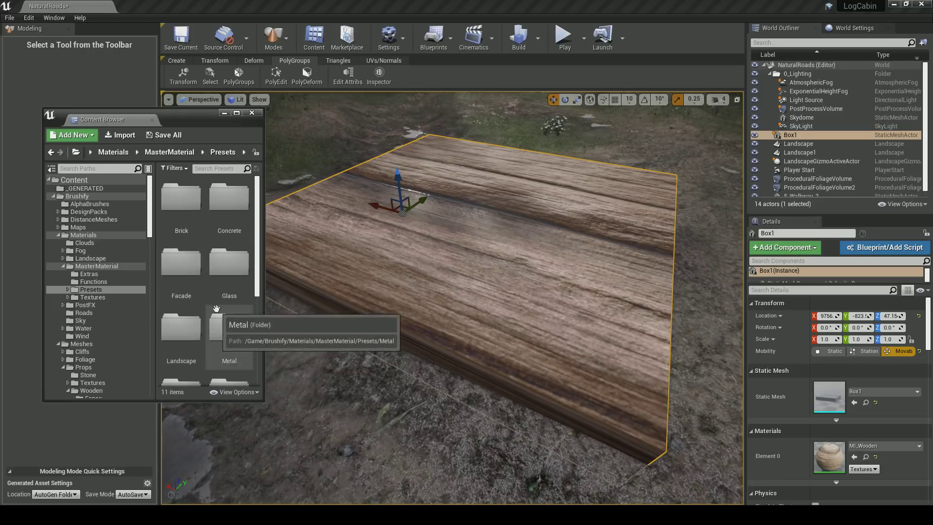
scroll(221, 284, "down", 3)
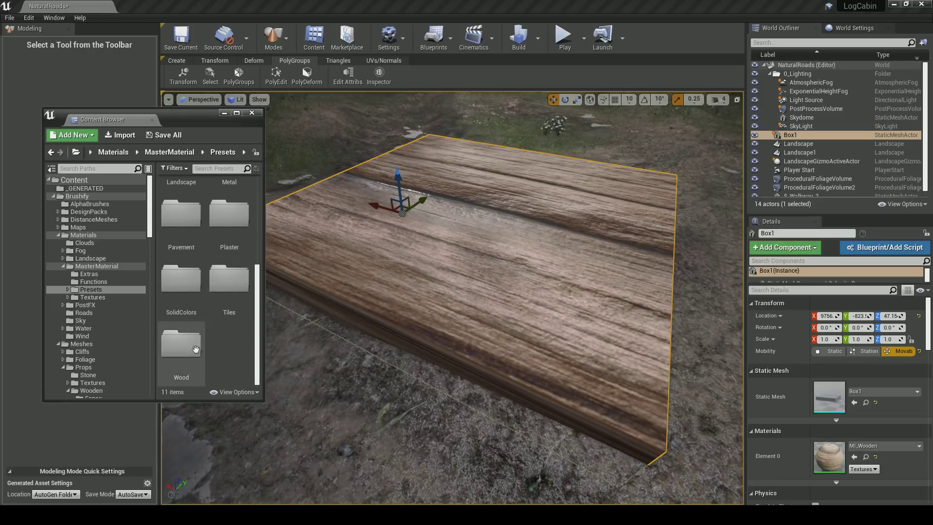
scroll(209, 348, "up", 5)
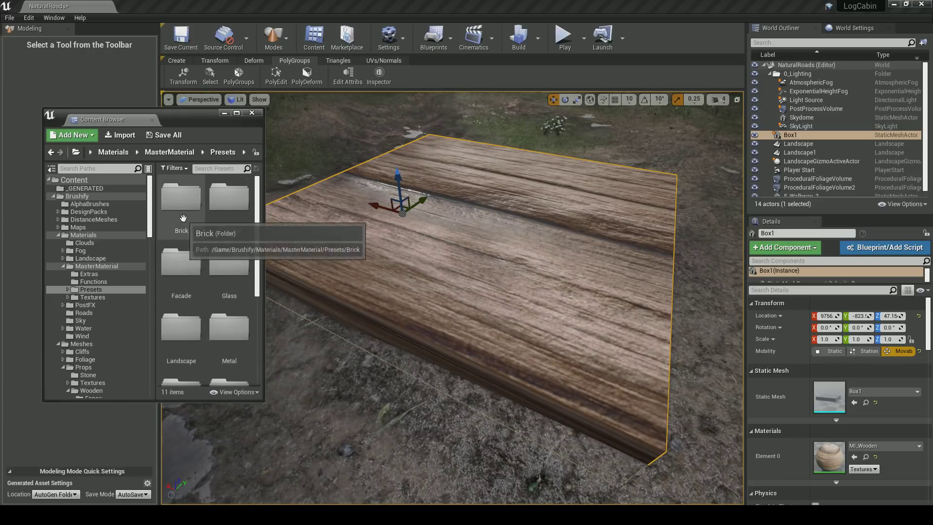
scroll(232, 317, "down", 1)
scroll(197, 342, "down", 3)
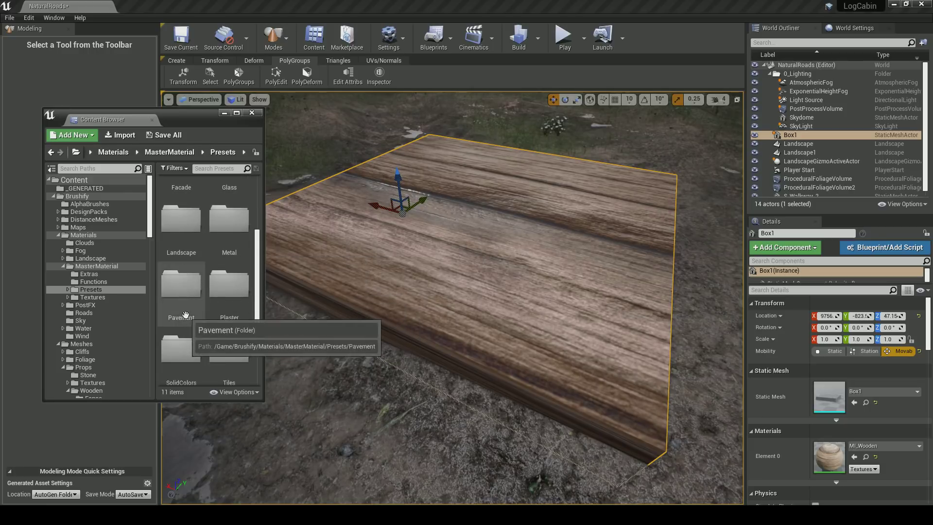
scroll(185, 335, "down", 3)
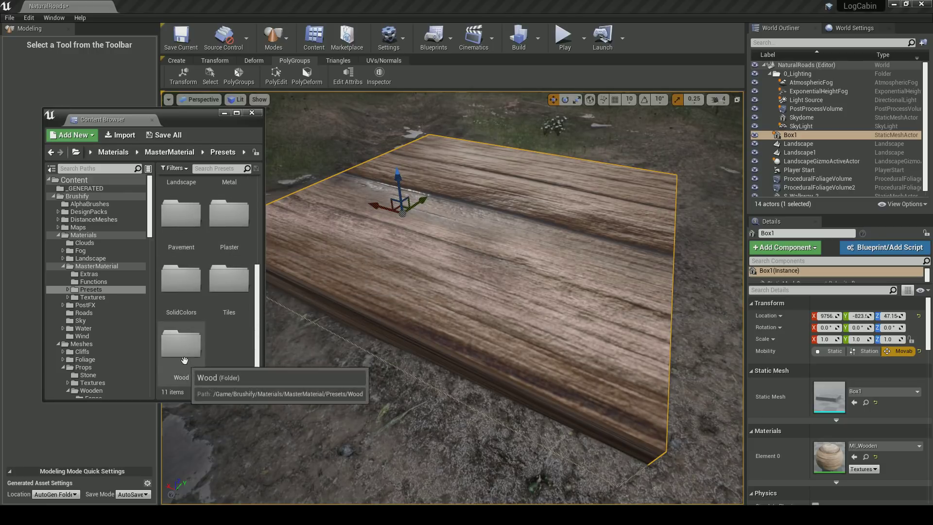
double_click(184, 360)
Duplicate the MI_Wood_Brown material instance as MI_Wood_Brown_Cabin and assign the copy to the floor slab
left_click(185, 218)
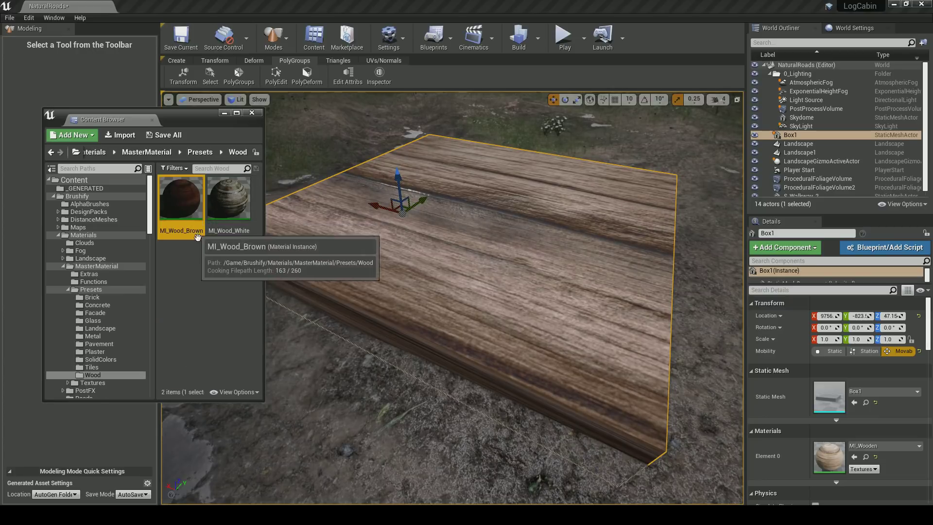
right_click(185, 219)
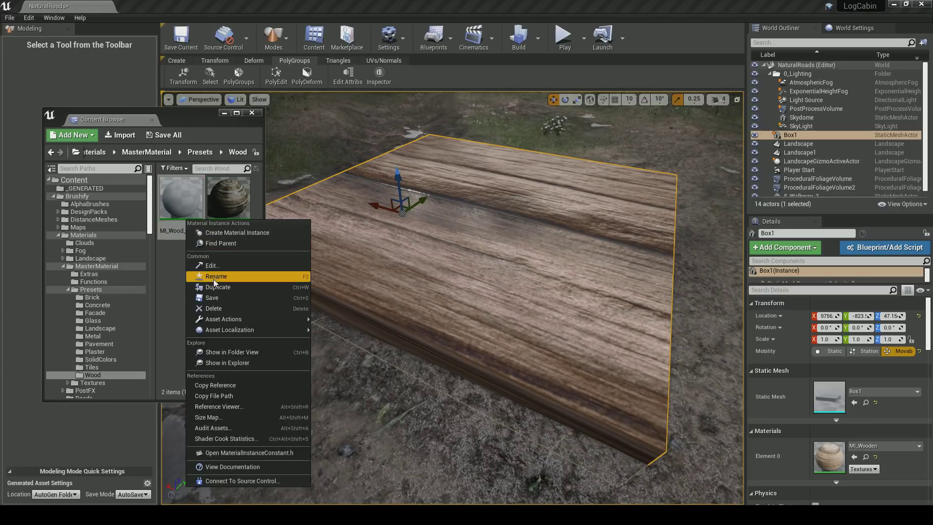
left_click(214, 284)
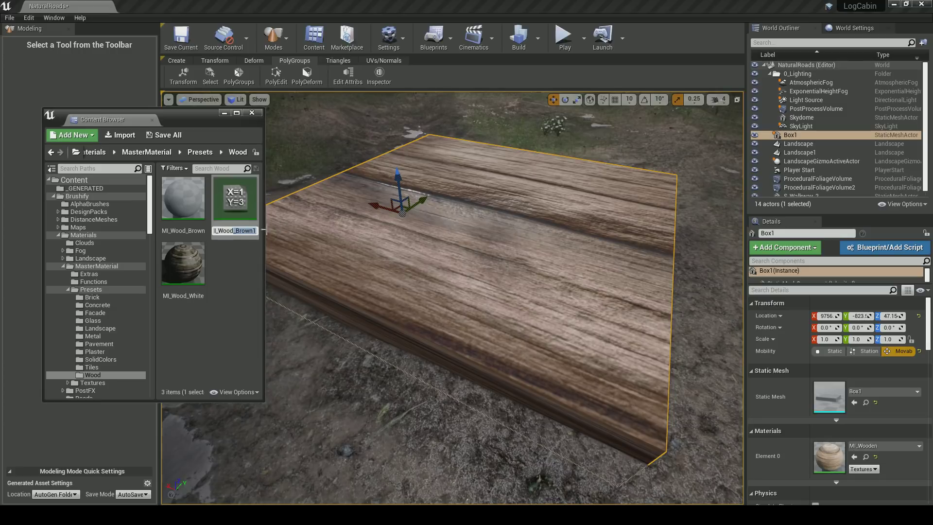
left_click_drag(253, 230, 261, 235)
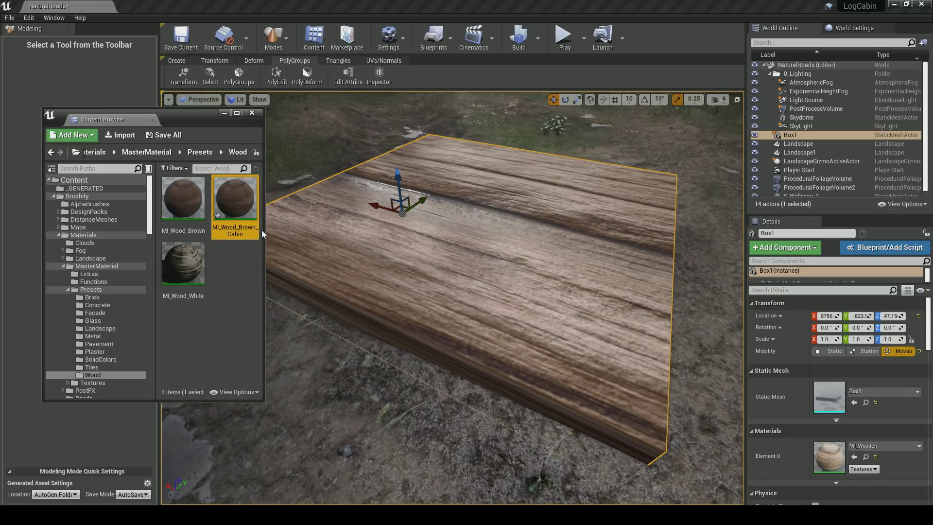
left_click_drag(235, 204, 810, 448)
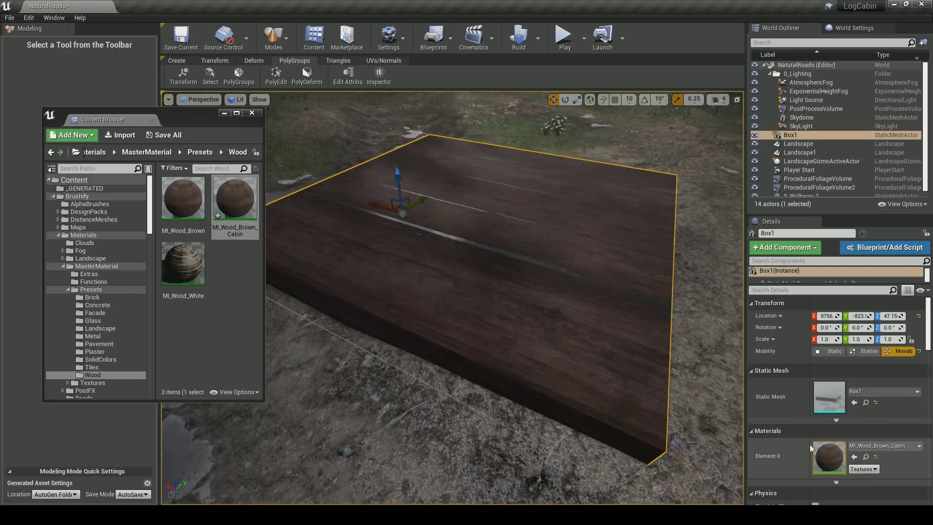
Raise the floor slab to a height of about 56 and deselect it
left_click_drag(397, 188, 398, 177)
right_click_drag(378, 217, 396, 203)
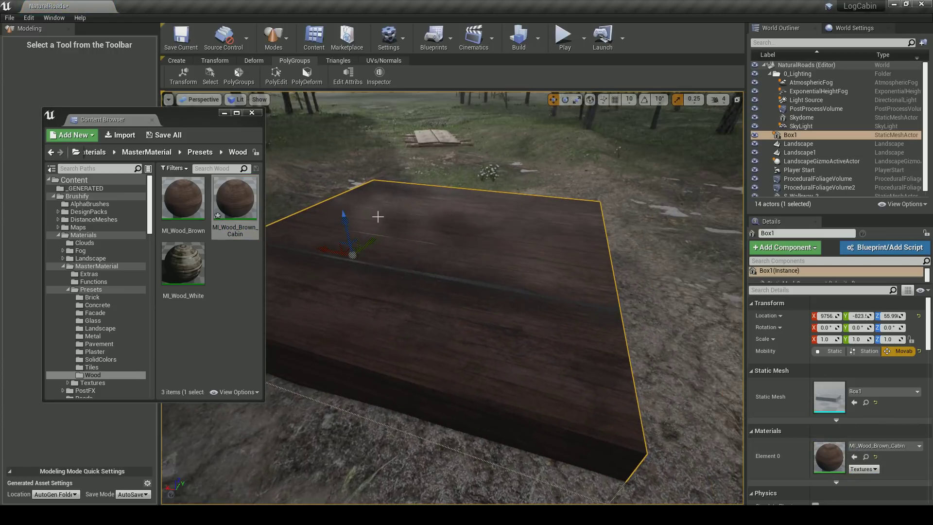
key("Escape")
Open the MI_Wood_Brown_Cabin material instance for editing
double_click(237, 212)
right_click_drag(458, 298, 458, 238)
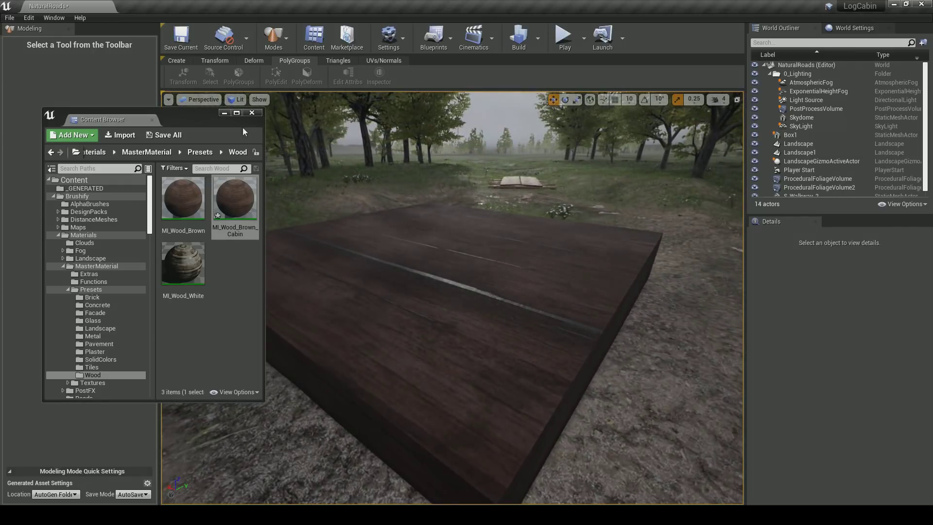
Bring up the MI_Wood_Brown_Cabin material instance and raise its Basemap_Brightness to about 0.5
left_click(224, 113)
left_click(141, 515)
mouse_move(559, 272)
right_mouse_down()
mouse_move(539, 307)
mouse_move(567, 272)
mouse_move(545, 262)
right_mouse_up()
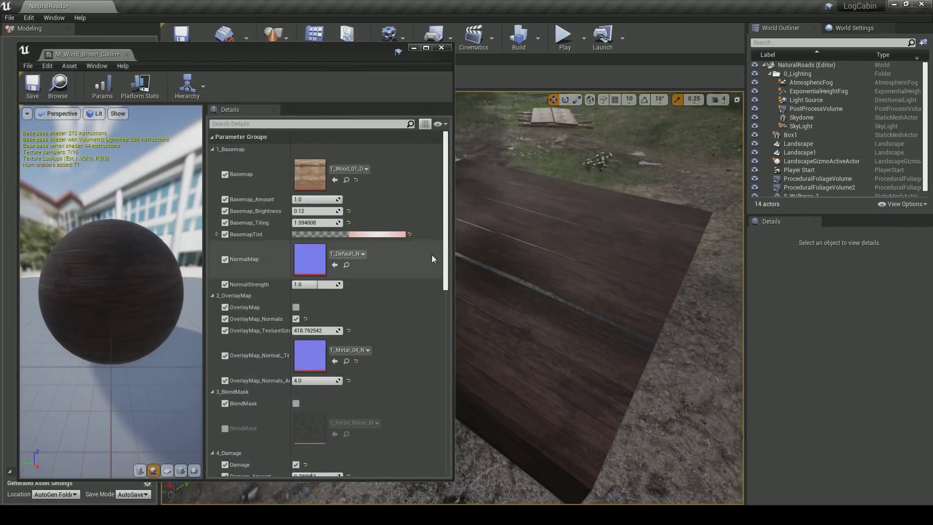
left_click(362, 234)
left_click(555, 241)
left_click_drag(322, 211, 339, 213)
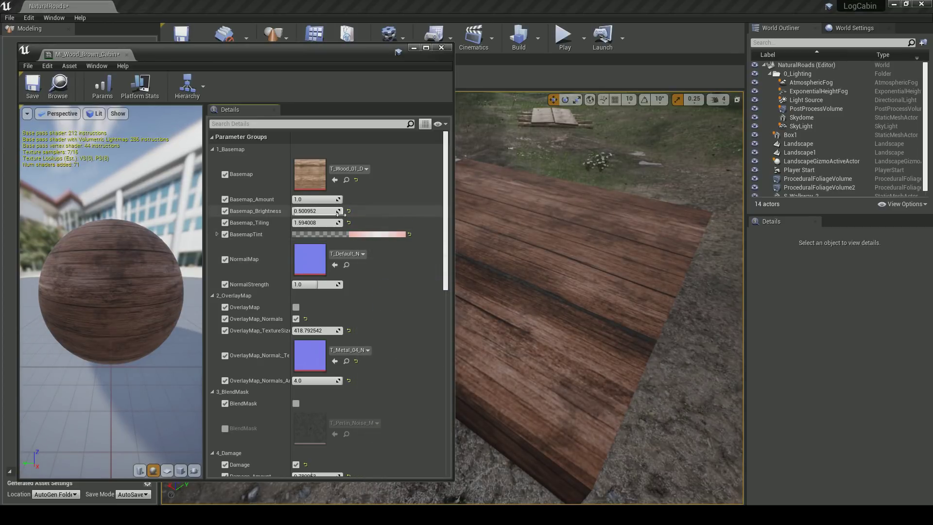
Reset the base map tint to its default and set Basemap_Brightness to 1.0, keeping Basemap_Tiling at 1.594008
left_click(348, 211)
left_click(348, 222)
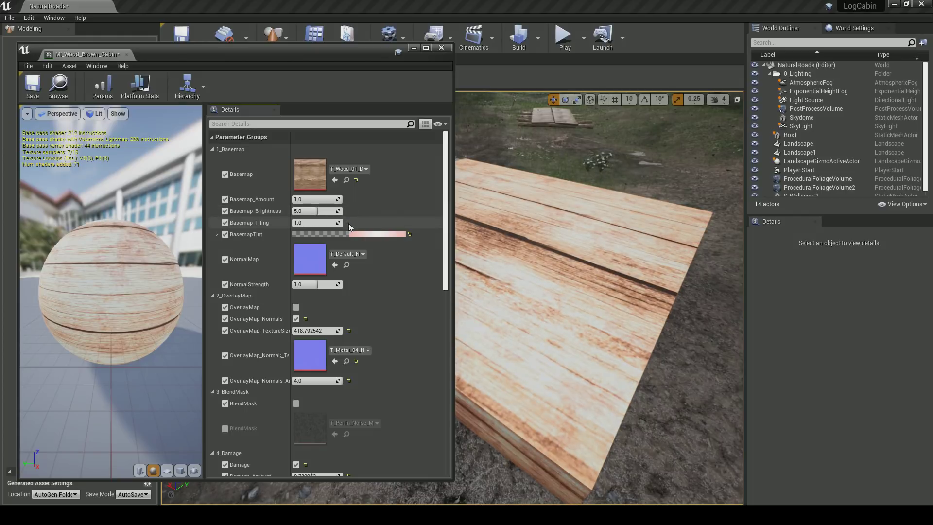
key("ctrl+z")
left_click(410, 235)
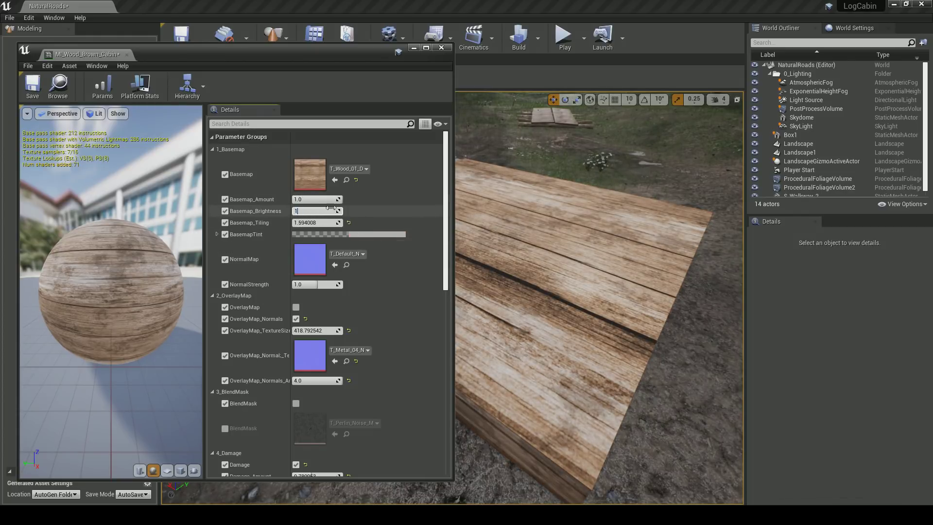
key("Return")
right_click_drag(579, 283, 555, 270)
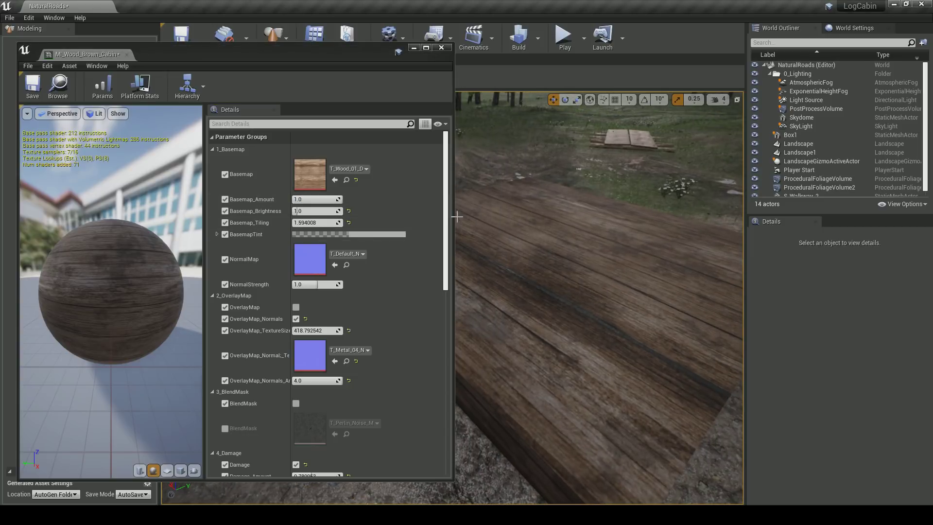
Narrow the material editor, toggle Damage to compare the wood surface, and leave Damage turned off
left_click_drag(455, 217, 369, 226)
scroll(322, 258, "down", 5)
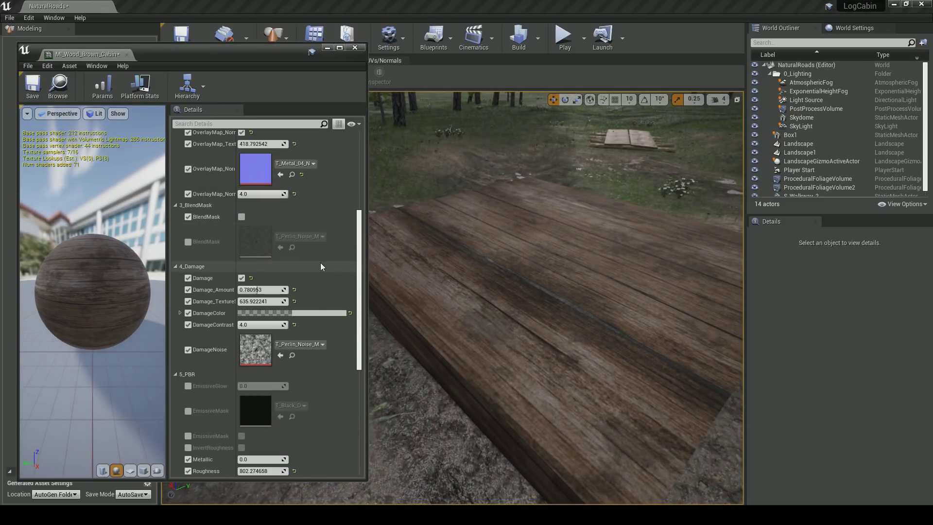
left_click(242, 356)
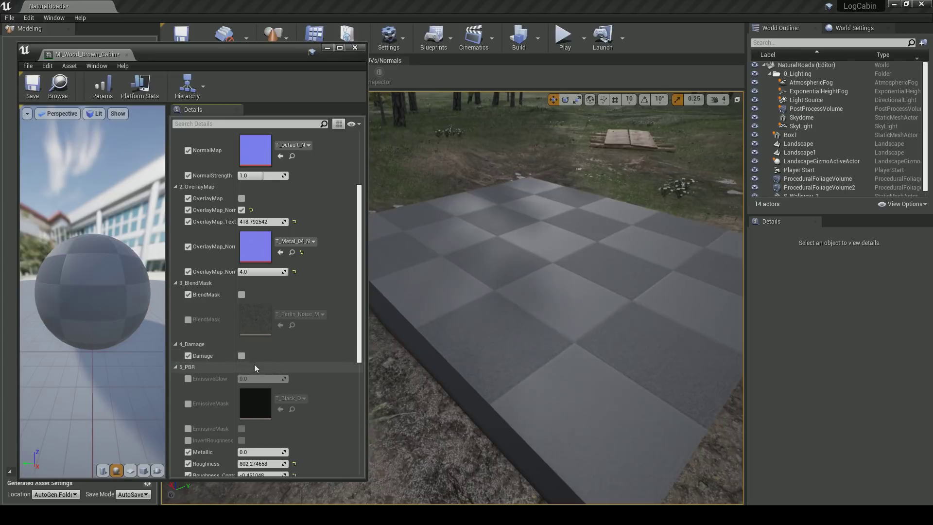
right_click_drag(430, 332, 443, 327)
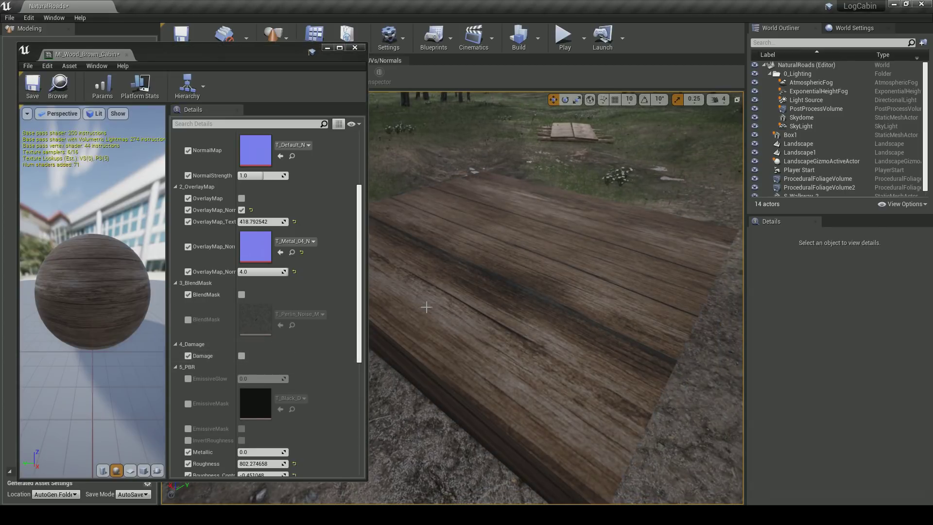
left_click(241, 356)
left_click(241, 356)
left_click(242, 355)
left_click(241, 356)
left_click(241, 355)
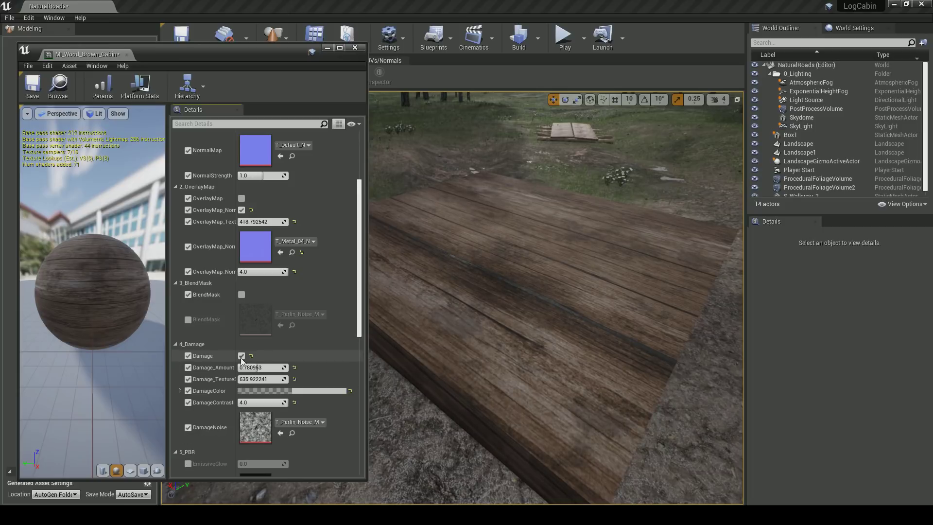
left_click(241, 356)
right_click_drag(506, 327, 501, 313)
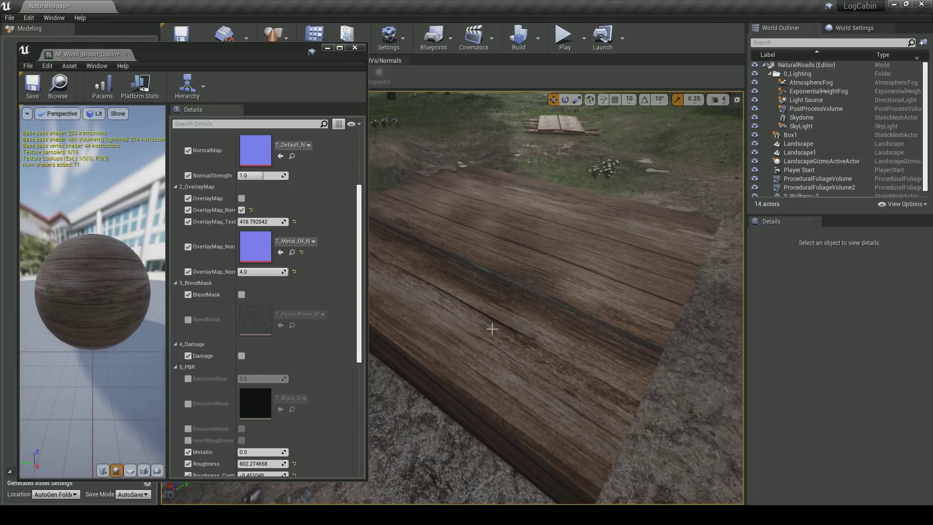
Turn off the OverlayMap normals and inspect the box's wood surface in the level
left_click(241, 210)
right_click_drag(463, 282, 488, 293)
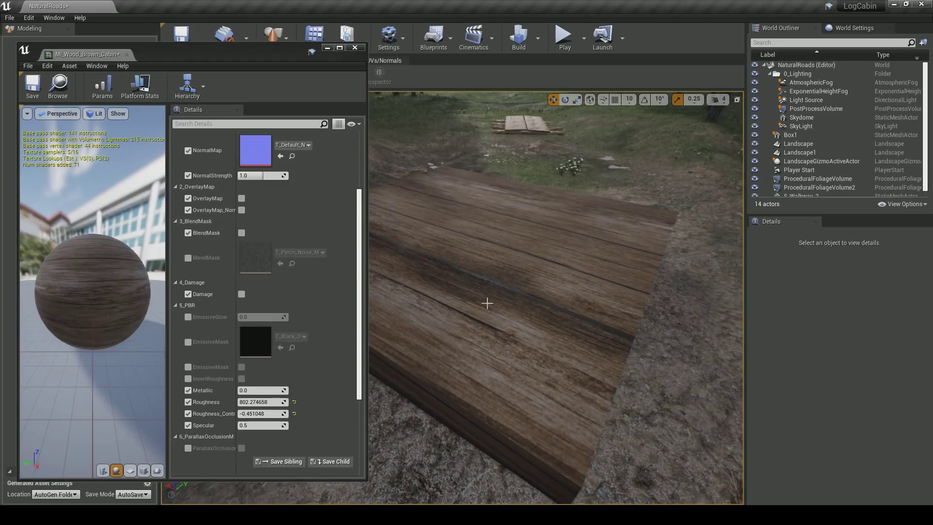
scroll(336, 295, "up", 5)
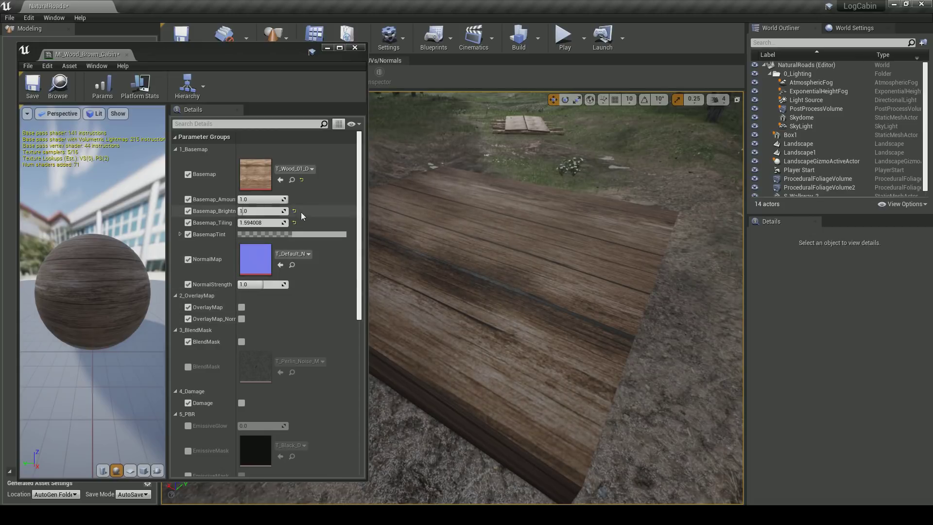
scroll(523, 261, "down", 10)
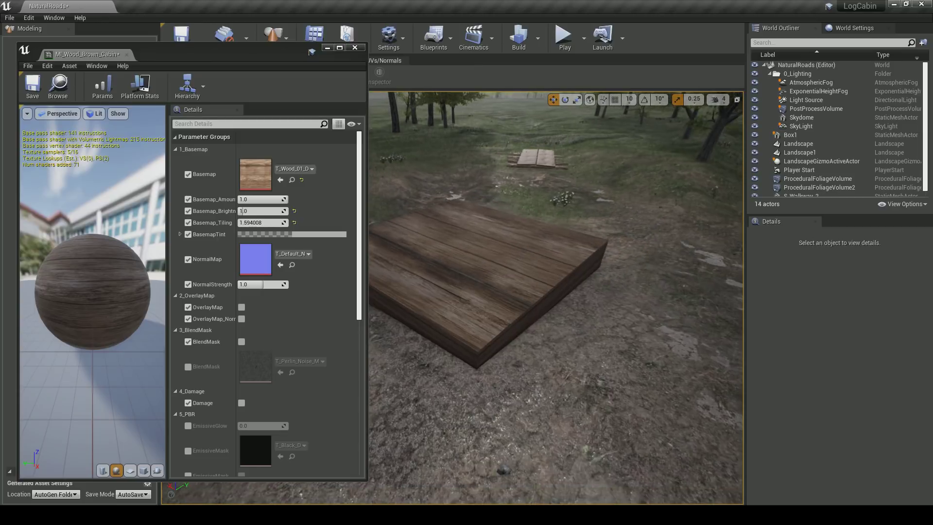
scroll(519, 264, "up", 2)
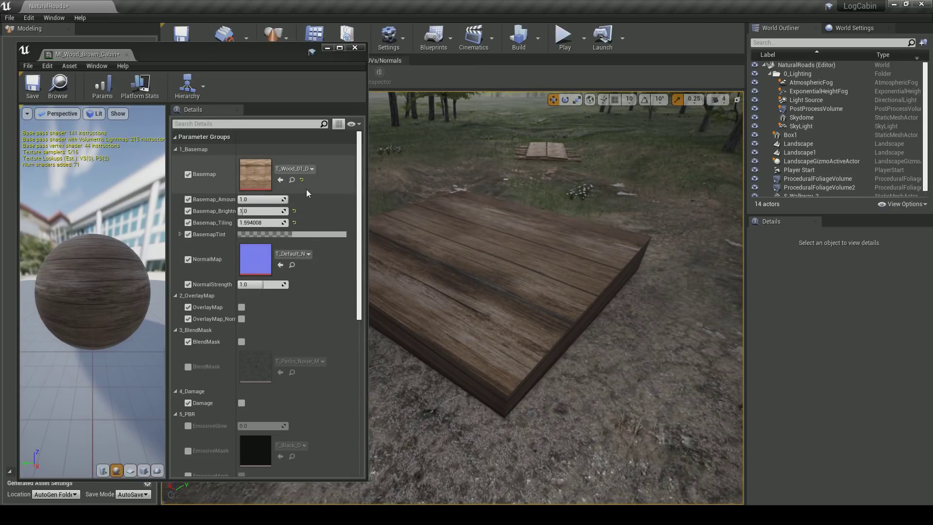
scroll(313, 187, "down", 1)
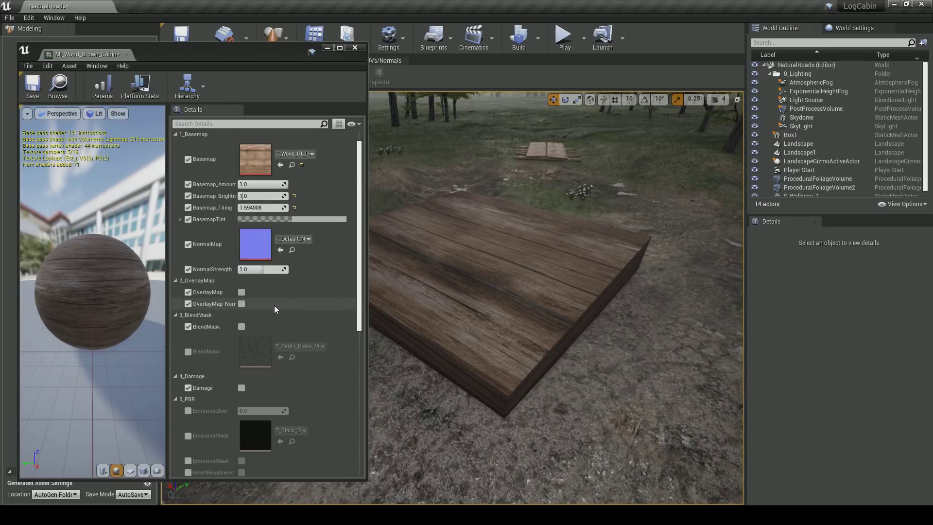
scroll(278, 298, "up", 1)
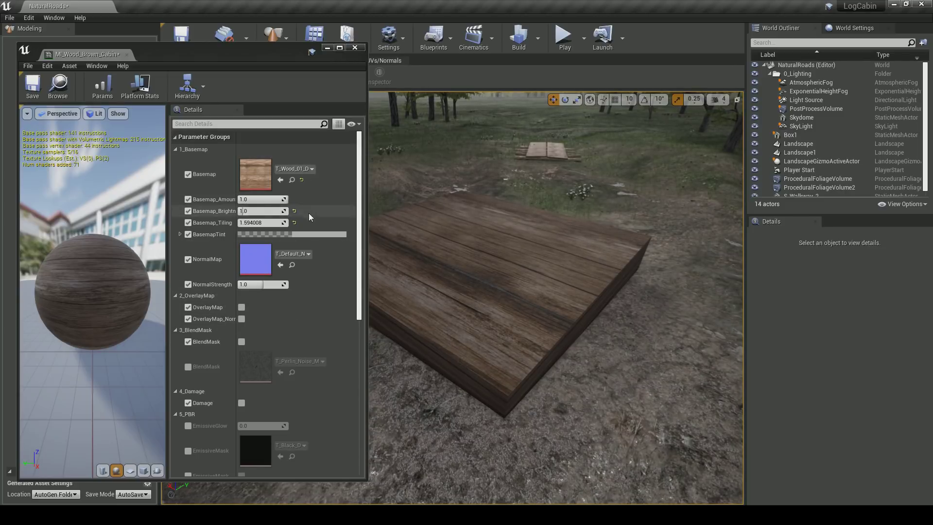
Reset the Basemap texture to the default T_White_D and lower Basemap_Amount to 0.0
left_click(302, 181)
right_click_drag(437, 278, 424, 288)
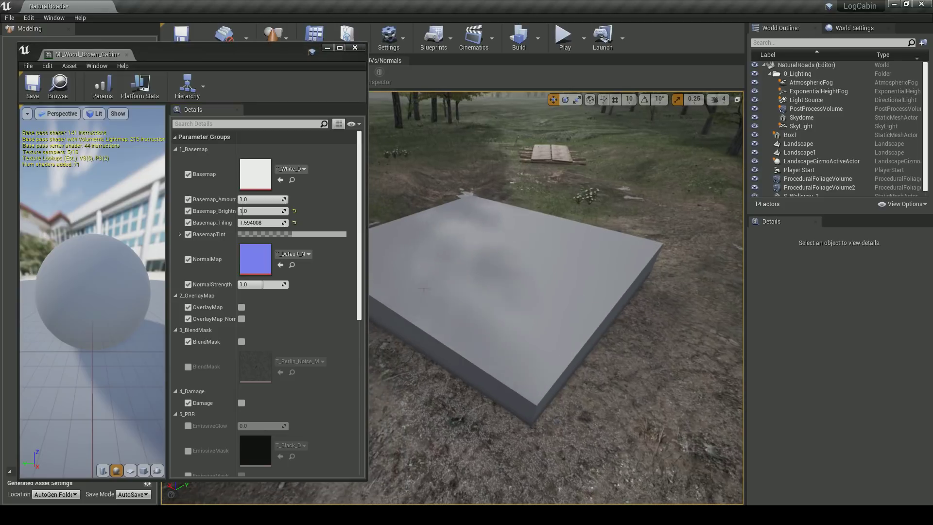
left_click_drag(265, 202, 240, 203)
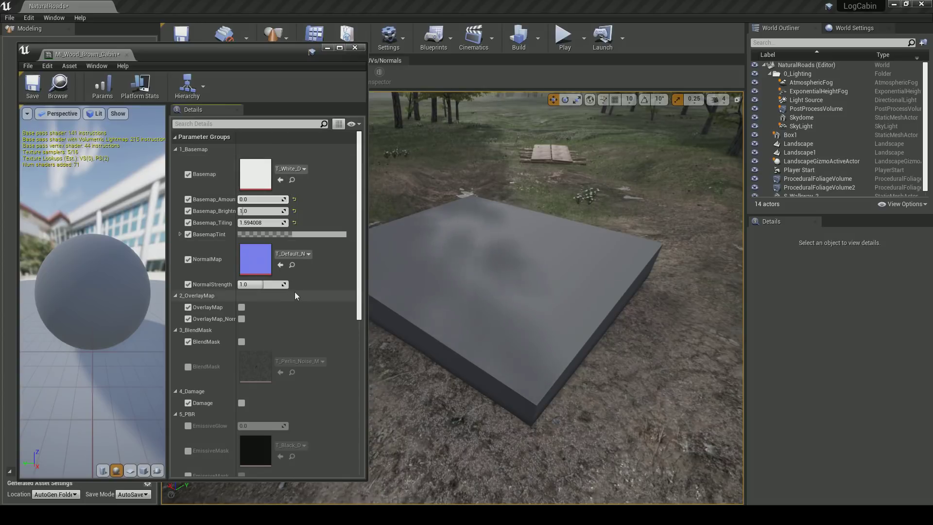
Enable the OverlayMap, find the Wood_01 texture folder, and place the Content Browser beside the material editor
scroll(295, 291, "down", 2)
left_click(241, 276)
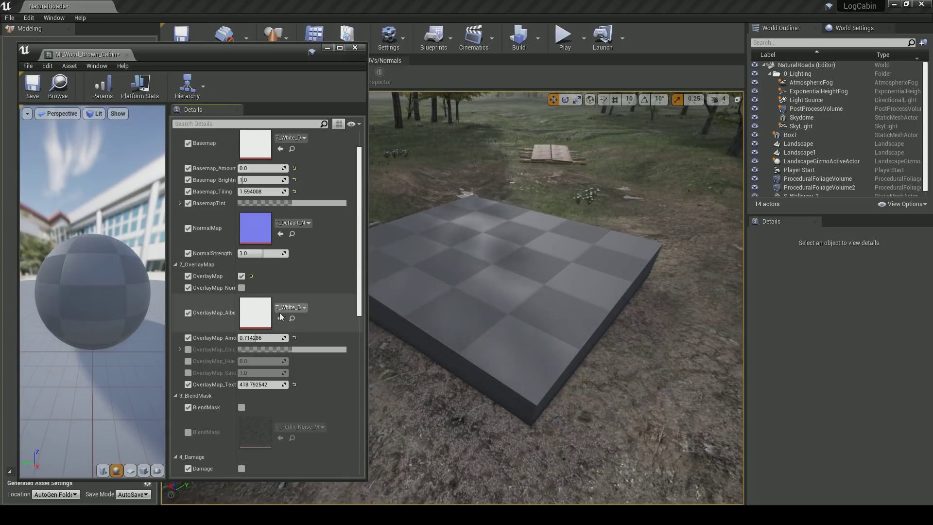
left_click(291, 319)
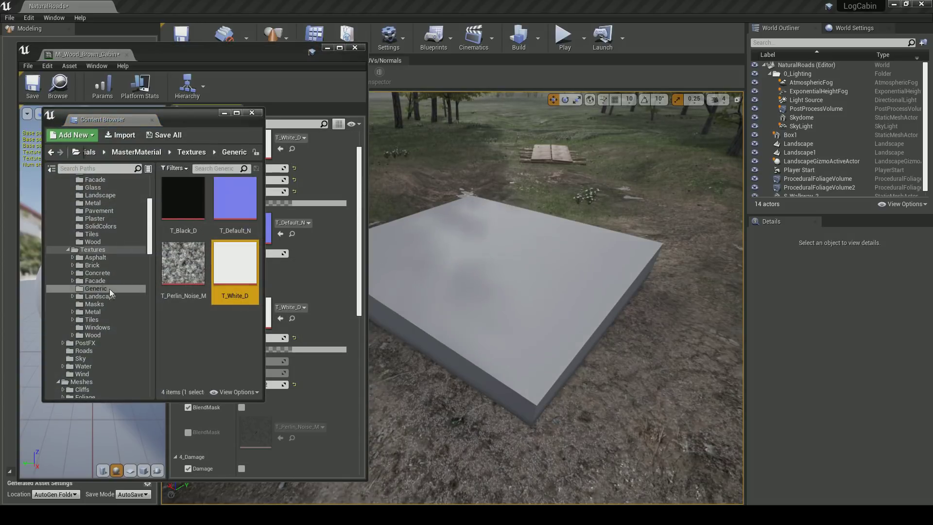
left_click(139, 334)
double_click(197, 205)
left_click_drag(197, 124, 595, 141)
Enable the overlay normals and assign T_Wood_01_D as overlay albedo and T_Wood_01_N as overlay normal texture
scroll(253, 284, "down", 2)
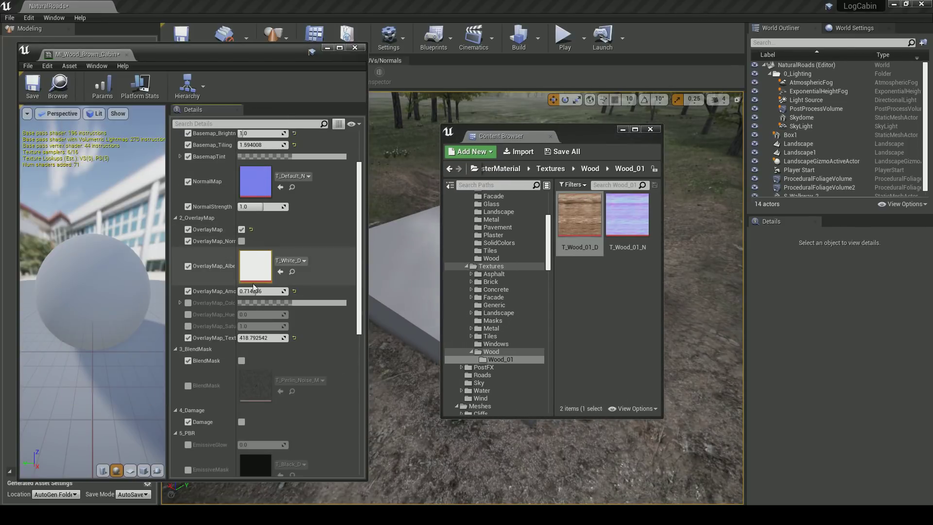
left_click_drag(237, 277, 266, 277)
left_click_drag(562, 236, 284, 264)
left_click_drag(627, 216, 286, 362)
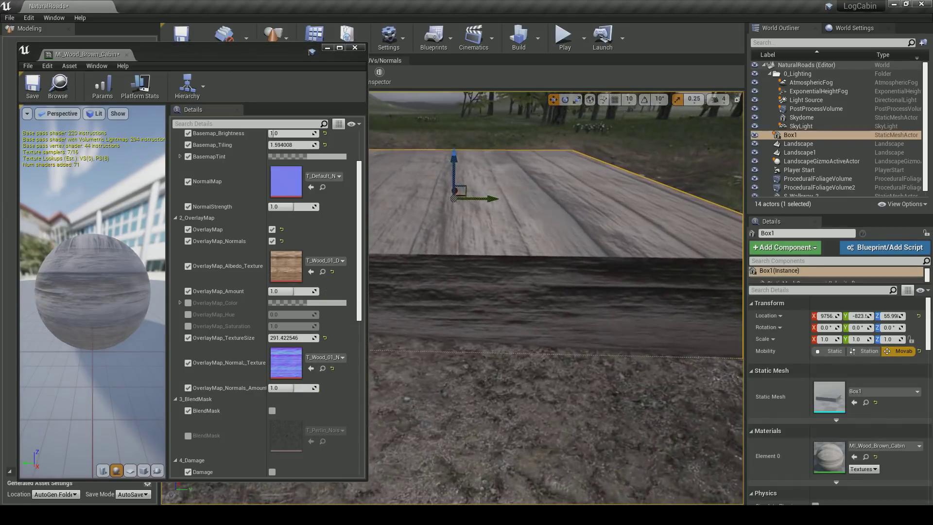
Set OverlayMap_TextureSize to about 290.9 and override OverlayMap_Color with a light brown tint
right_click_drag(556, 298, 627, 286)
left_click_drag(302, 337, 301, 337)
mouse_move(415, 317)
right_mouse_down()
mouse_move(418, 340)
mouse_move(415, 318)
right_mouse_up()
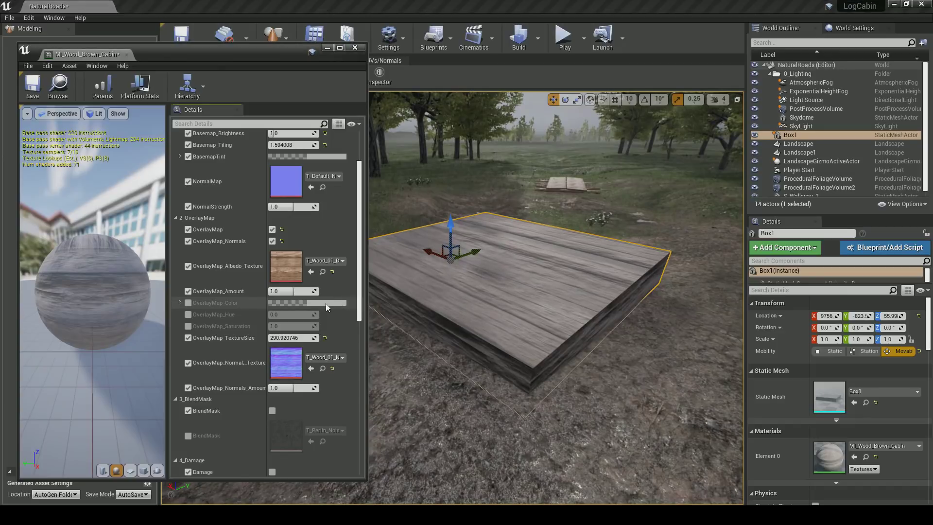
left_click(188, 303)
left_click(332, 304)
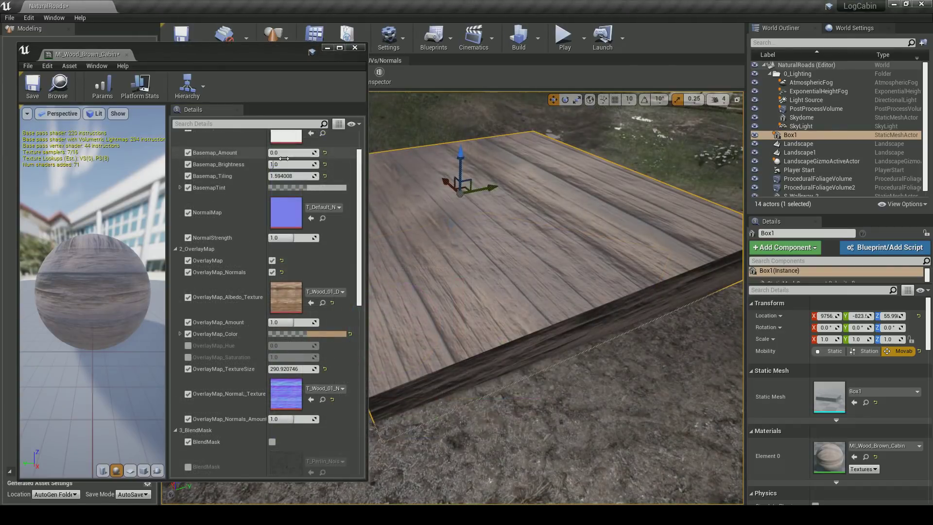
Set Basemap_Brightness to 0.0 and Basemap_Amount to 1.0 to darken the wood
left_click(287, 163)
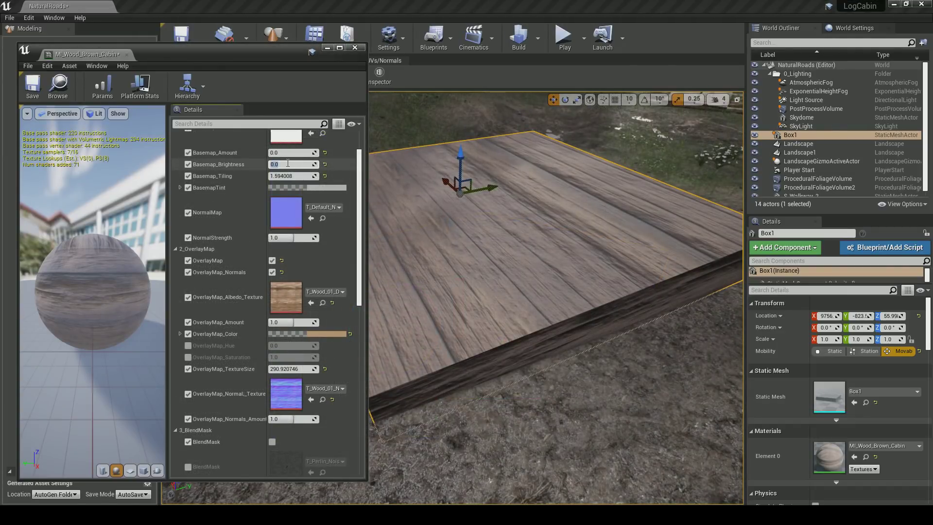
left_click_drag(291, 153, 288, 153)
type("1")
left_click(293, 164)
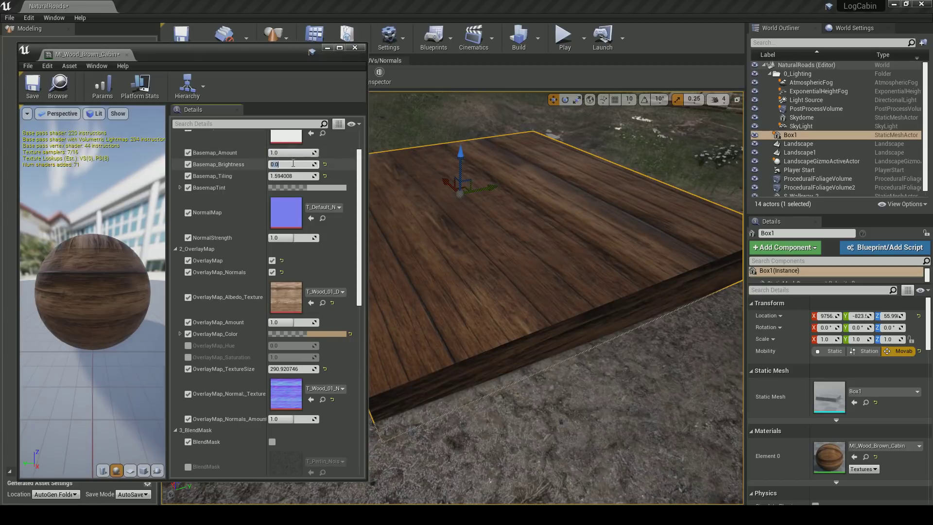
mouse_move(447, 253)
right_mouse_down()
mouse_move(464, 234)
mouse_move(473, 267)
mouse_move(447, 250)
mouse_move(457, 246)
right_mouse_up()
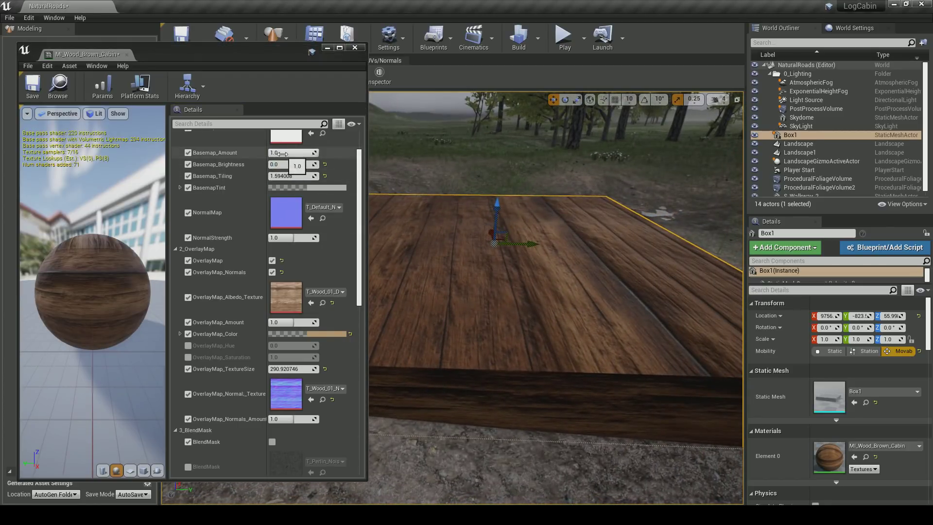
scroll(282, 153, "up", 3)
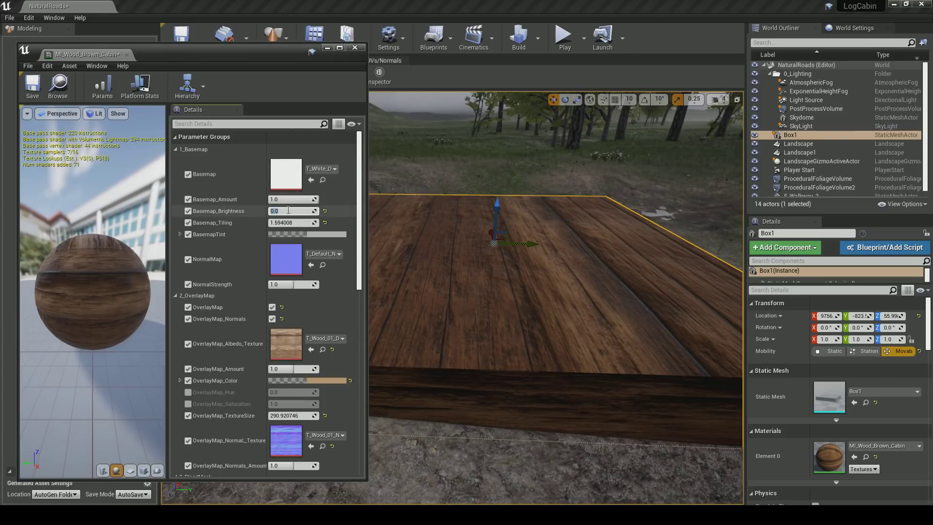
right_click_drag(426, 246, 446, 239)
Move the material editor aside and raise Box1's top face with PolyEdit to make the box much taller
left_click_drag(245, 59, 0, 64)
right_click_drag(349, 218, 355, 198)
left_click(275, 86)
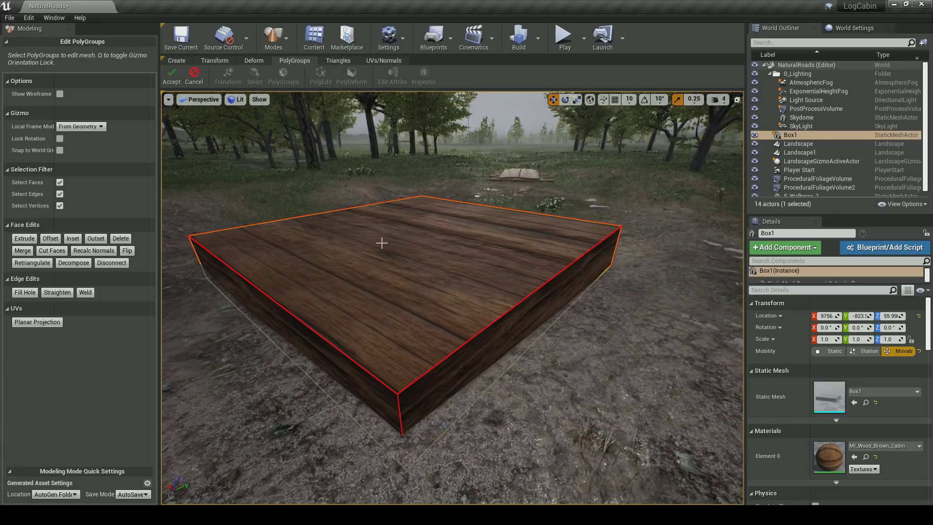
left_click(380, 246)
left_click_drag(413, 203, 412, 139)
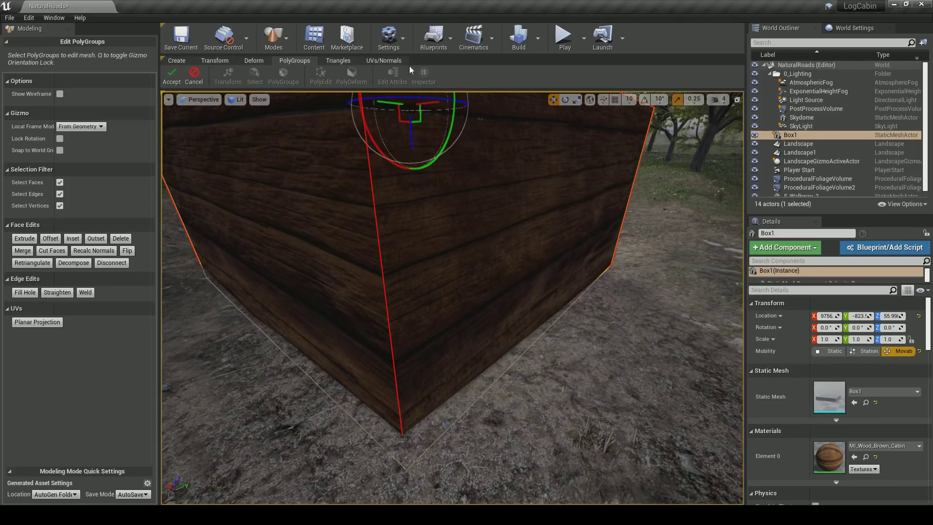
Move the side face of Box1 along its normal and accept the PolyEdit changes
right_click_drag(504, 302, 420, 275)
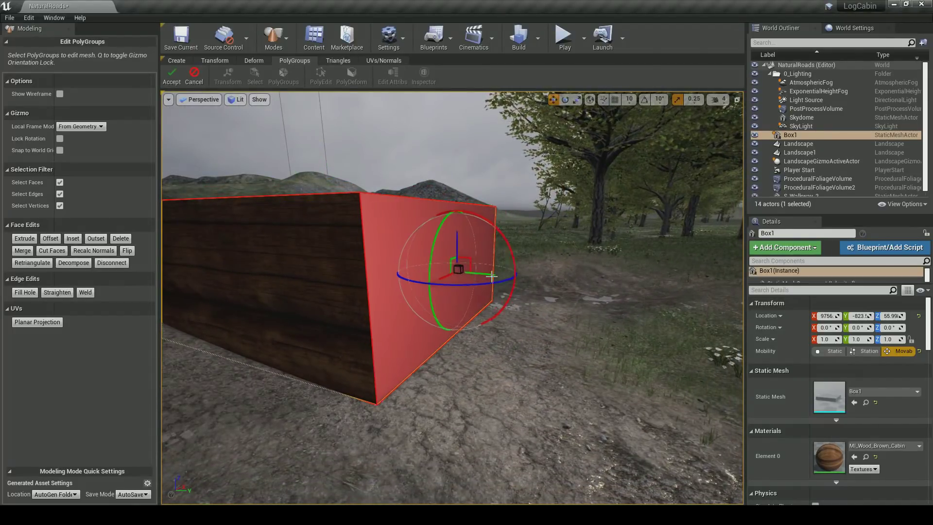
left_click_drag(492, 275, 488, 281)
right_click_drag(423, 251, 386, 288)
left_click(381, 262)
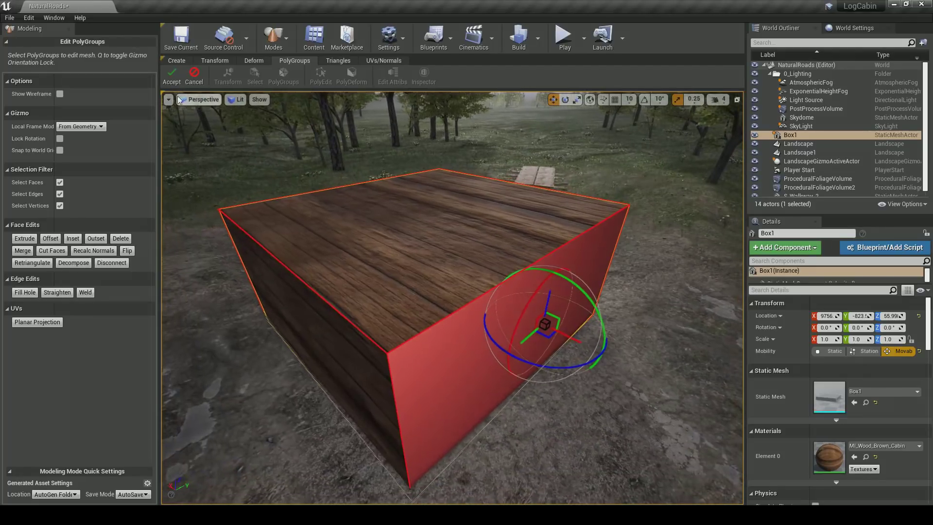
left_click(171, 76)
Shift Box1 along the path and lower it into the ground so that only its upper part protrudes
mouse_move(350, 214)
right_mouse_down()
mouse_move(362, 224)
mouse_move(352, 202)
right_mouse_up()
mouse_move(410, 215)
right_mouse_down()
mouse_move(401, 219)
mouse_move(410, 215)
right_mouse_up()
left_click_drag(380, 261, 410, 277)
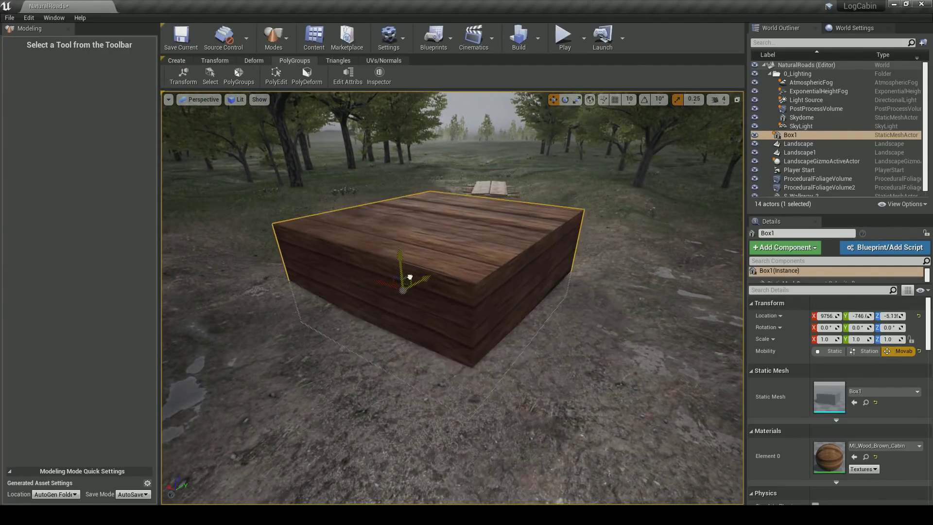
right_click_drag(408, 301, 442, 333)
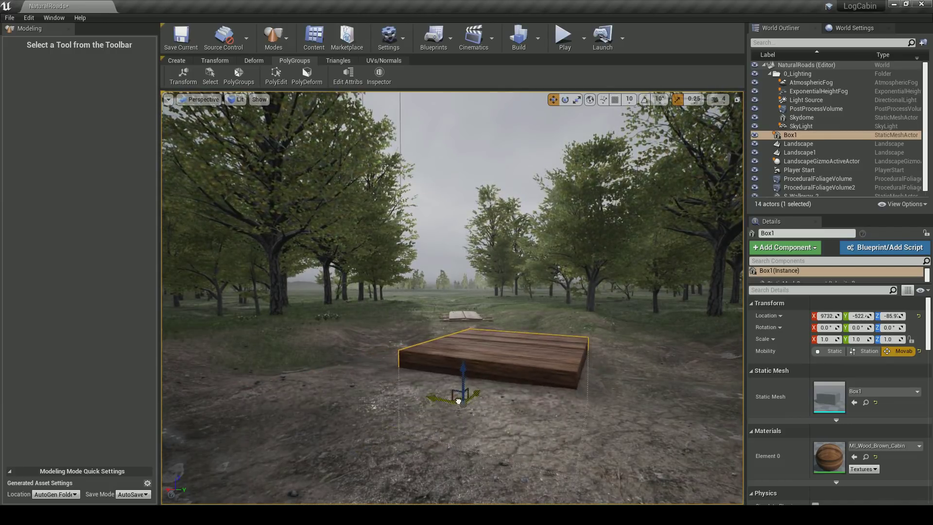
Reshape Box1 by editing its side face with PolyEdit
left_click(275, 75)
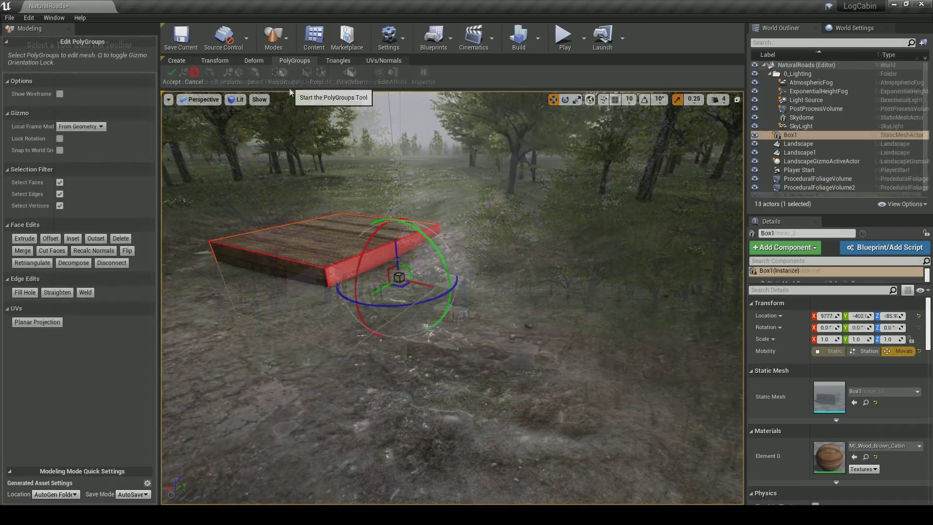
right_click_drag(570, 312, 398, 311)
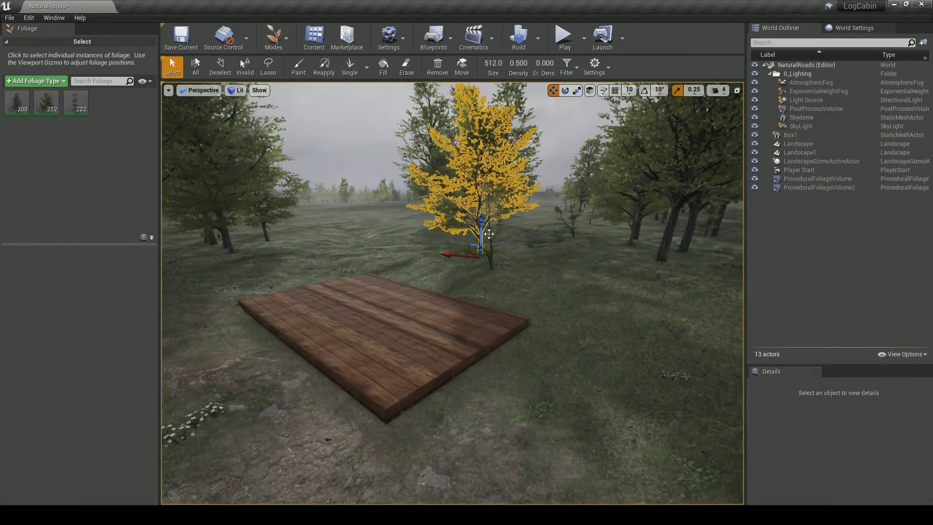
Delete the two foliage trees standing right behind the wooden base
key("Delete")
left_click(487, 227)
key("Delete")
right_click_drag(487, 226, 462, 231)
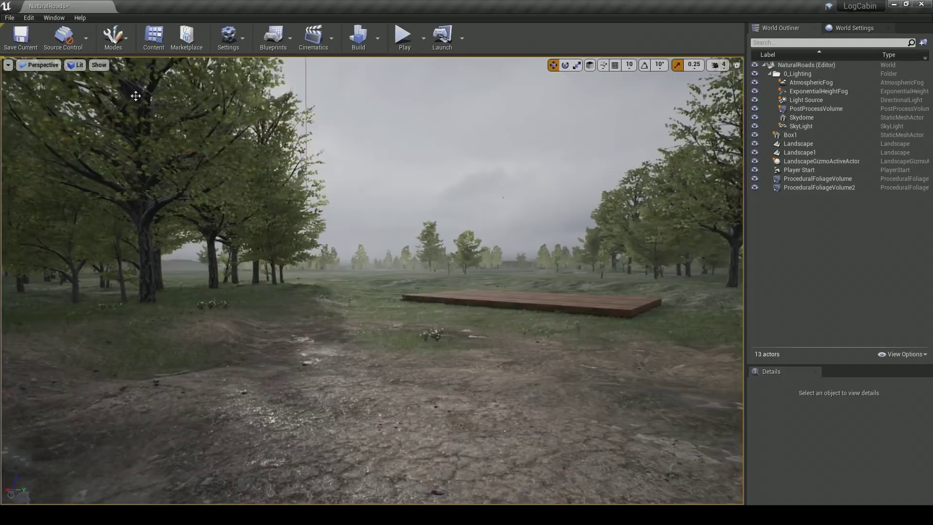
Select Box1, shift it slightly across the clearing, and clear the selection
left_click(465, 323)
scroll(465, 323, "down", 3)
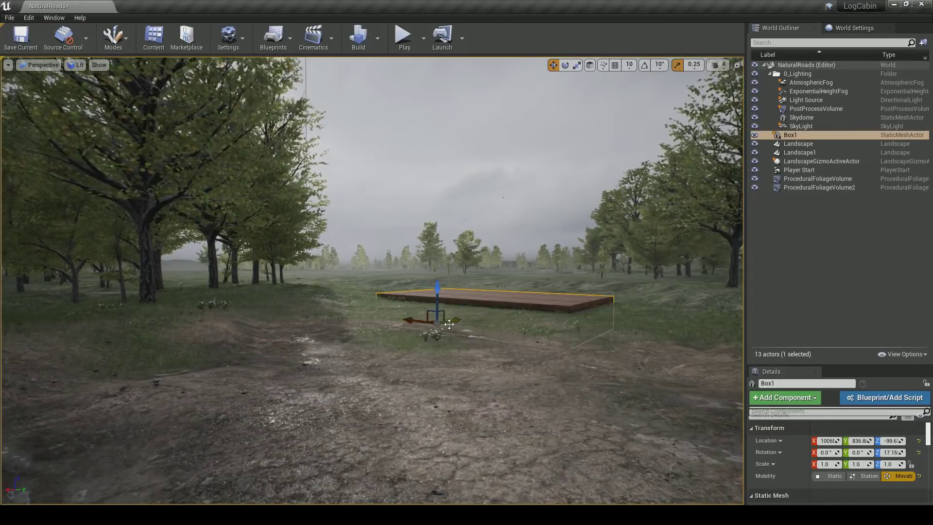
key("Escape")
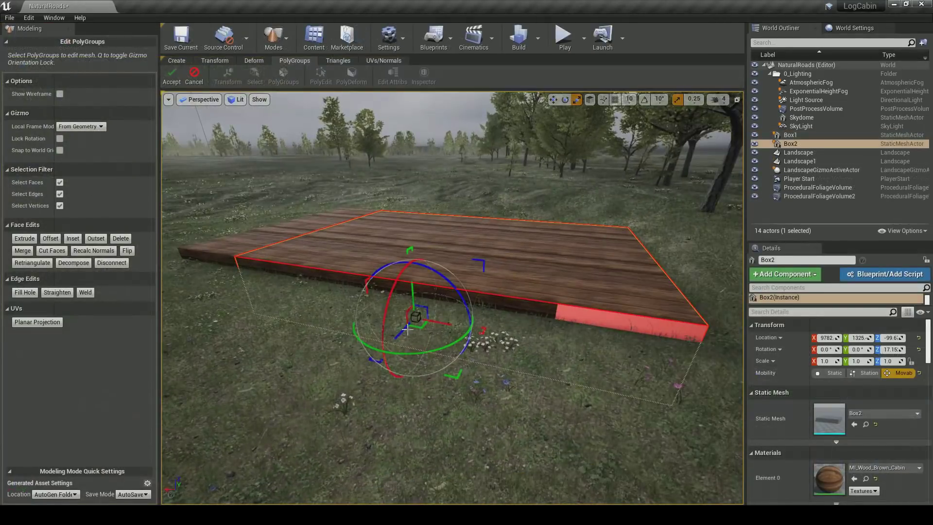
Adjust the long outer side face of Box2 with PolyEdit and accept the changes
right_click_drag(470, 238, 398, 240)
left_click(171, 77)
Edit the top edge and long side face of Box3 with PolyEdit to form a narrow trim board between the platforms
left_click(587, 240)
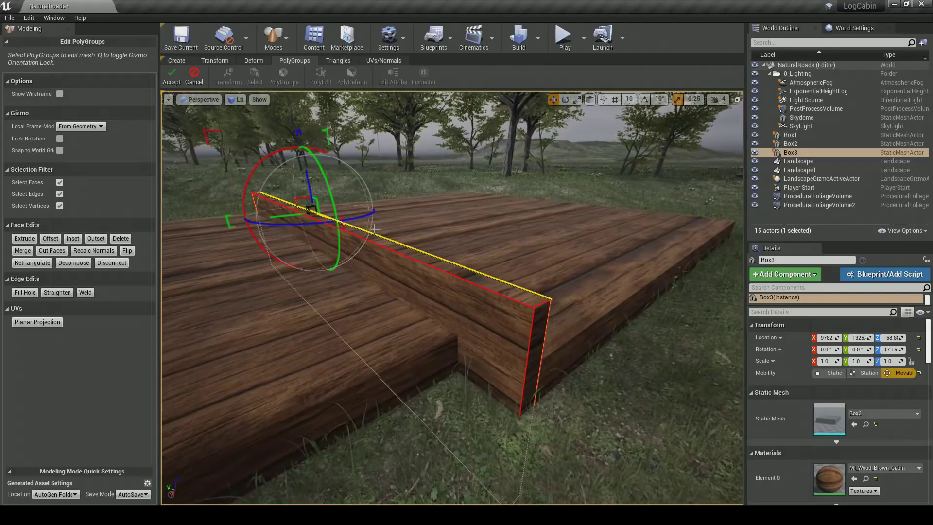
left_click(413, 282)
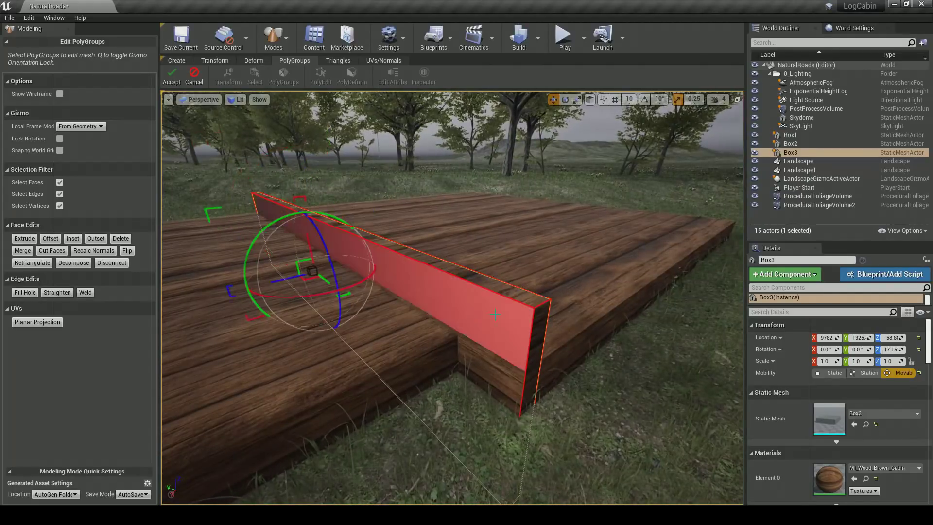
right_click_drag(414, 282, 402, 265)
left_click(402, 264)
left_click_drag(335, 187, 344, 206)
left_click(407, 349)
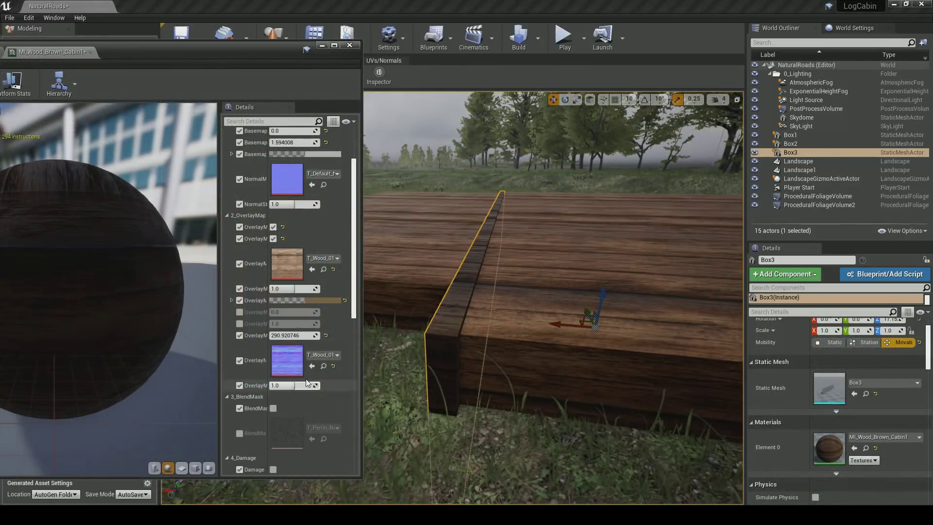
Lower the overlay normal strength of MI_Wood_Brown_Cabin1 and reset its overlay map texture
left_click_drag(306, 384, 276, 386)
mouse_move(486, 311)
right_mouse_down()
mouse_move(534, 321)
mouse_move(486, 311)
right_mouse_up()
left_click(323, 269)
left_click(333, 269)
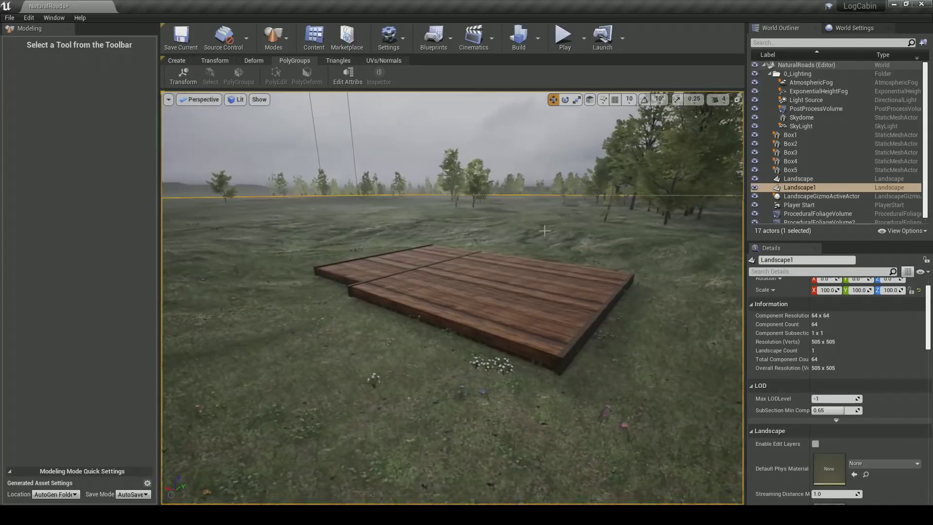
Add a Cylinder primitive with 6 slices on the grass beside the wooden base
key("alt+p")
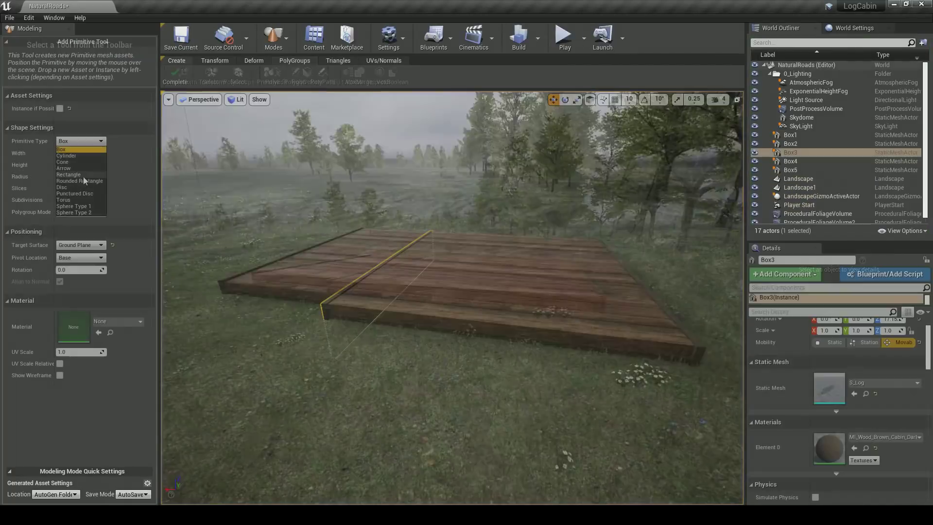
left_click(83, 176)
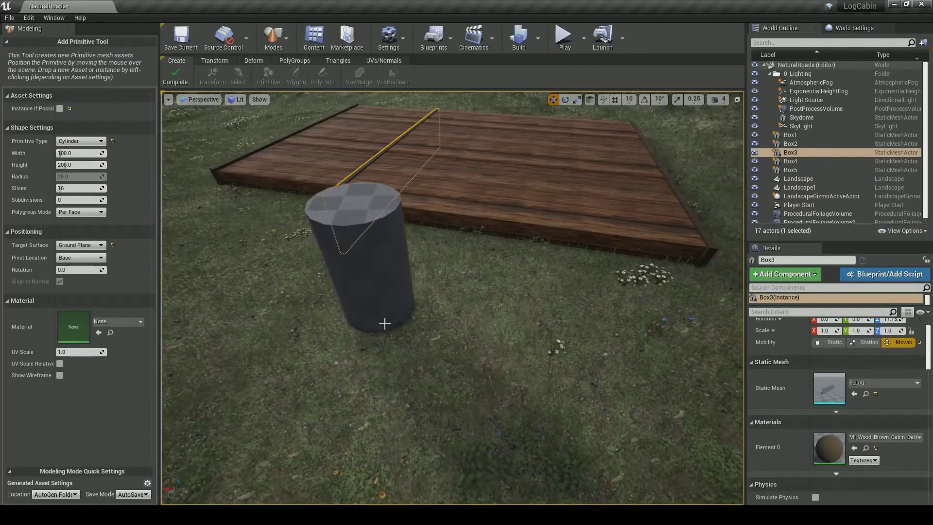
key("BackSpace")
key("shift+Tab")
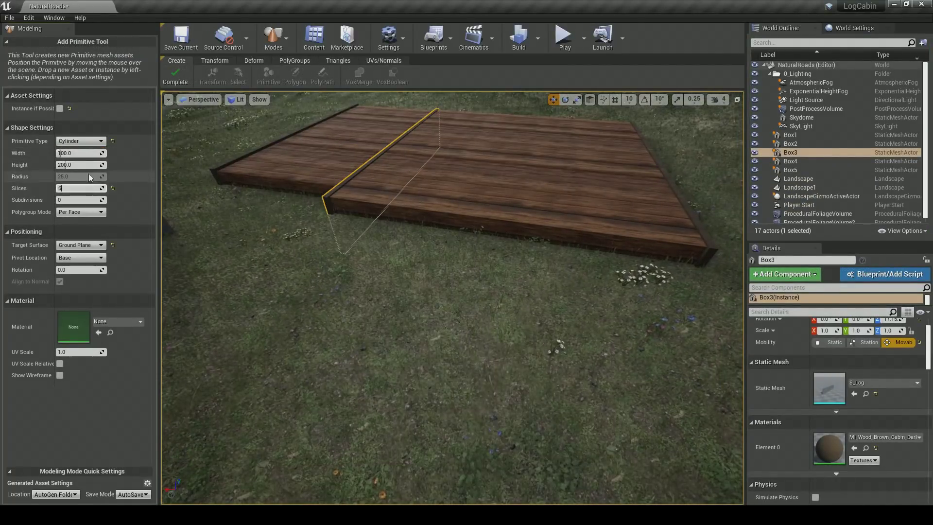
left_click(416, 380)
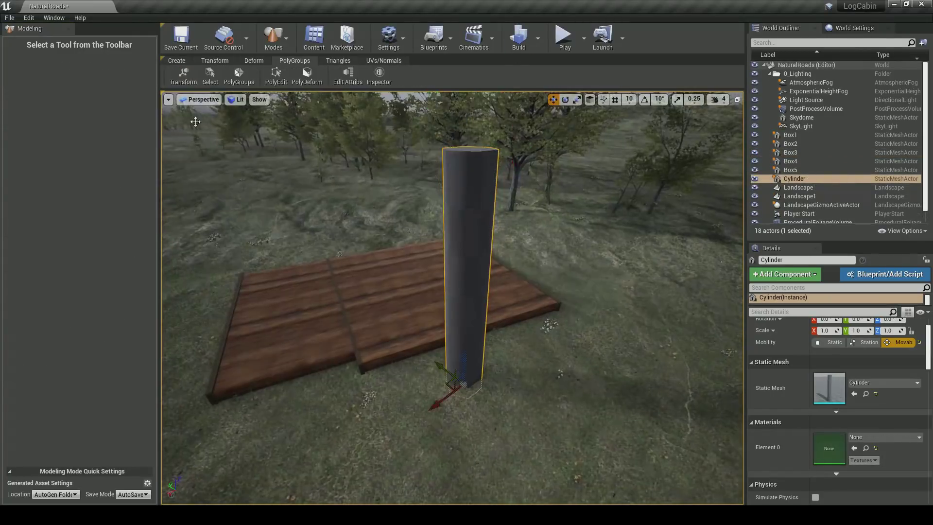
Try rotating the upright cylinder and undo the rotation
right_click_drag(196, 121, 218, 121)
key("e")
left_click_drag(384, 340, 381, 384)
key("ctrl+z")
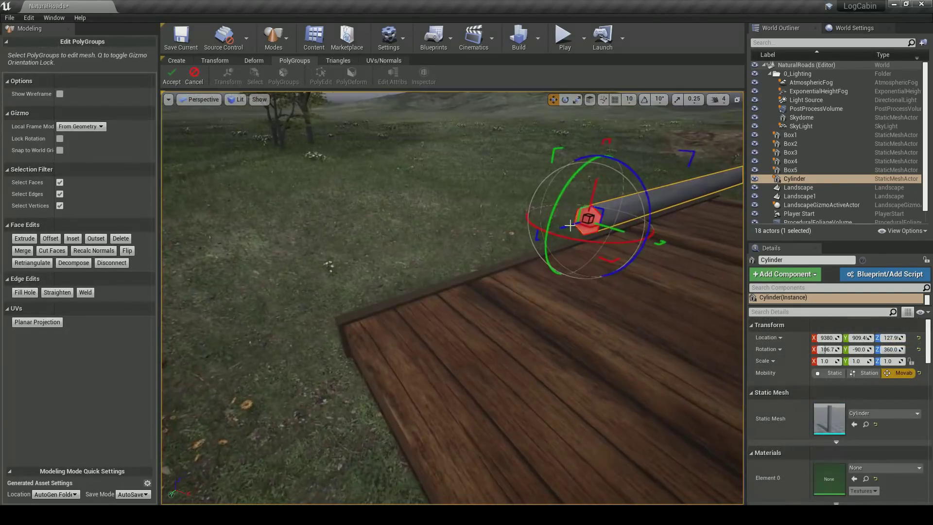
Accept the PolyEdit changes to the cylinder's ends to fit it as a log along the base's edge, and locate its mesh asset
left_click(170, 78)
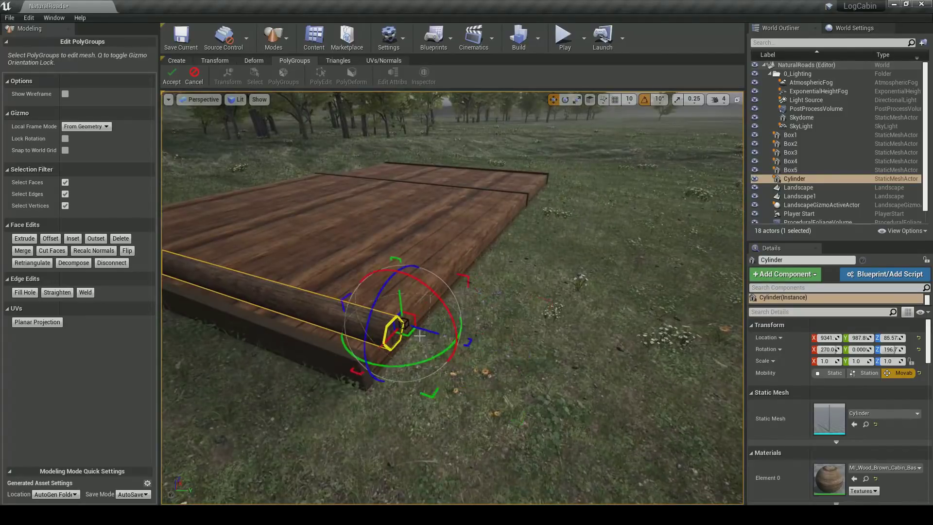
left_click(176, 80)
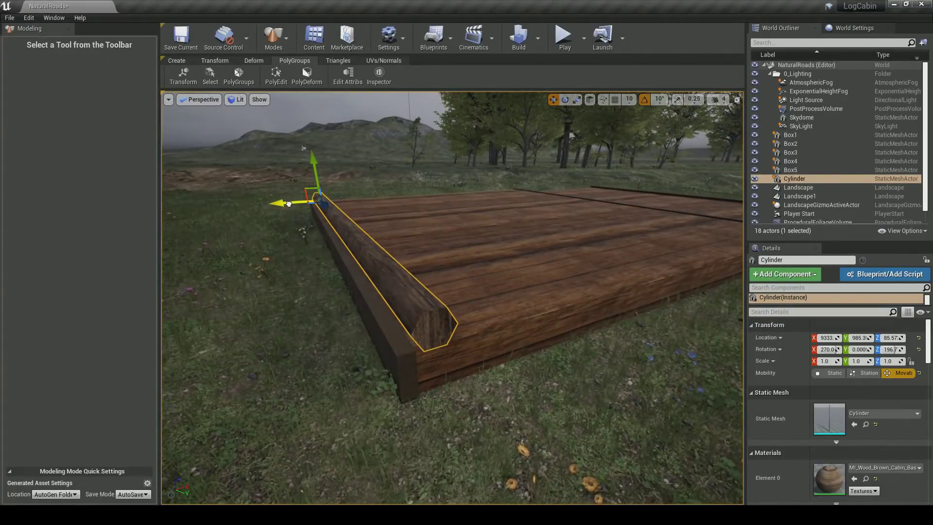
left_click(28, 18)
key("ctrl+b")
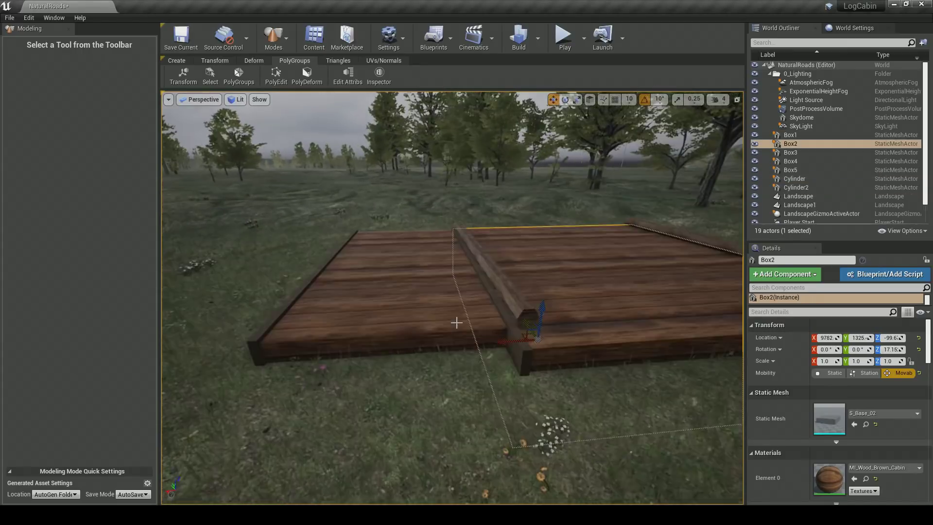
left_click(28, 18)
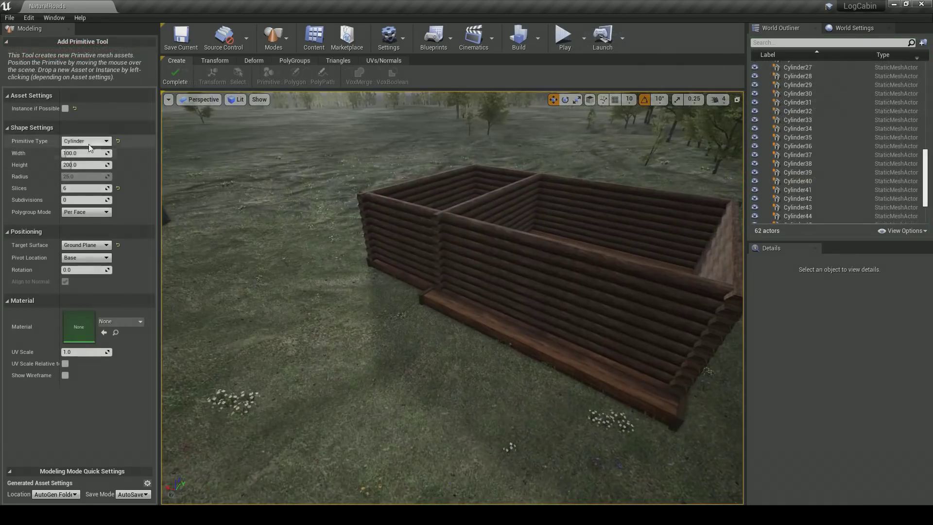
Complete the primitive tool and move the new roof box up to the cabin's log walls
left_click(181, 83)
left_click_drag(477, 333, 428, 252)
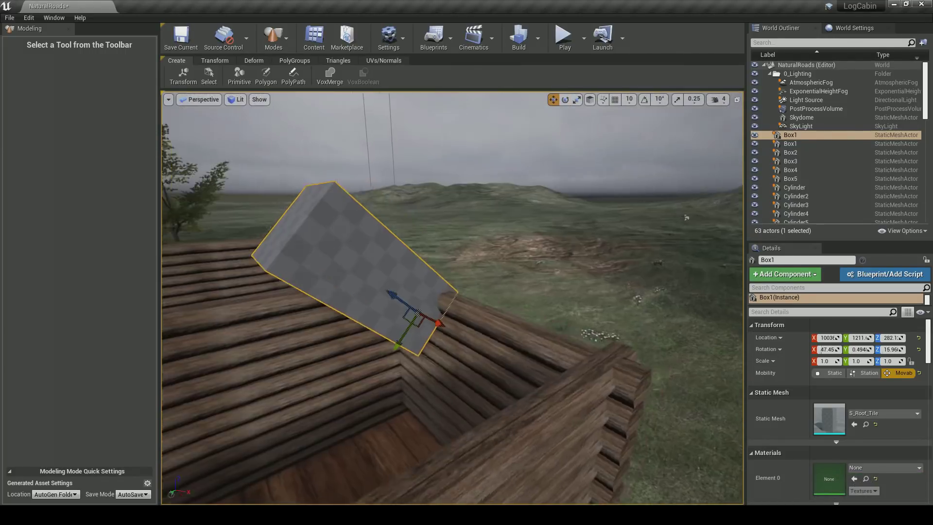
Reshape the tilted S_Roof_Tile box with PolyEdit and undo the last face move
left_click(295, 60)
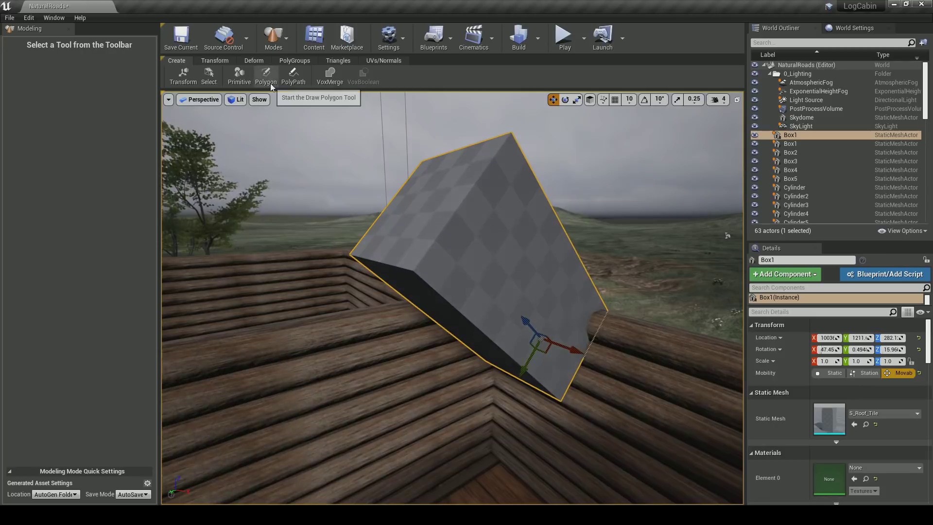
left_click(321, 75)
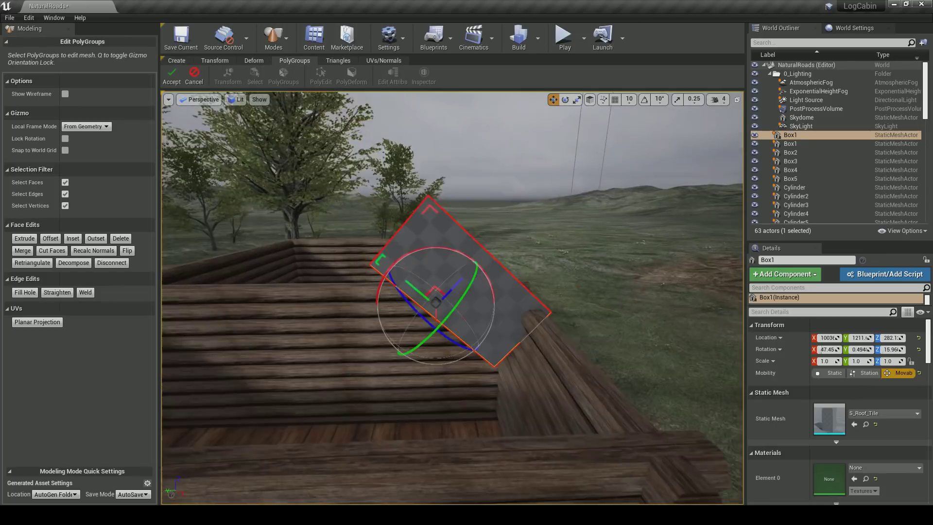
right_click_drag(452, 297, 438, 233)
left_click(406, 233)
left_click_drag(545, 308, 514, 280)
key("ctrl+z")
right_click_drag(401, 202, 418, 228)
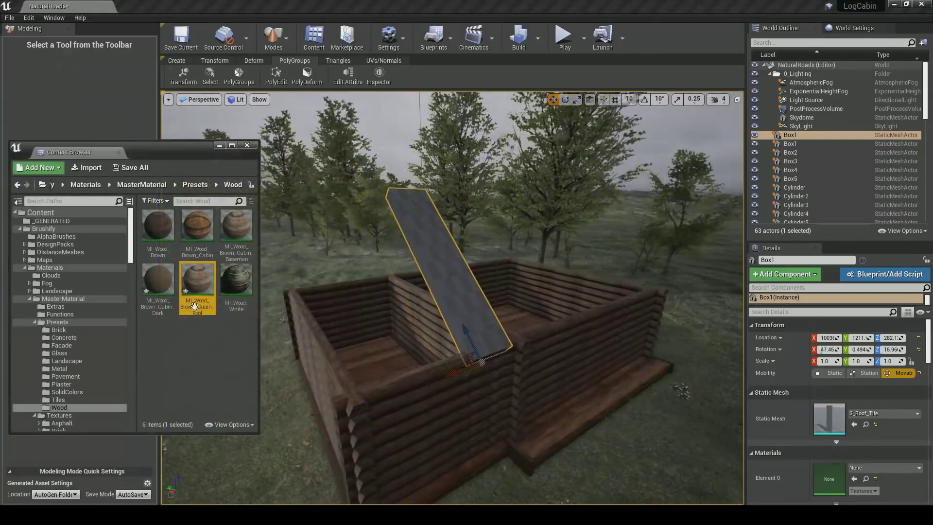
Apply MI_Wood_Brown_Cabin_Roof to the roof slab and open that material for editing
left_click_drag(193, 305, 437, 272)
double_click(197, 306)
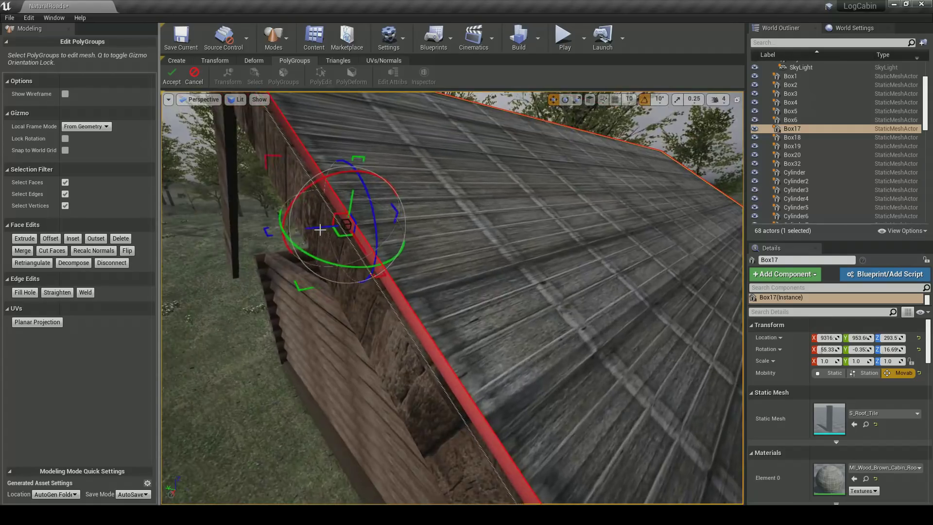
Accept the PolyEdit changes to the edge of roof slab Box17 and cancel the edit of the porch's front face
left_click(176, 80)
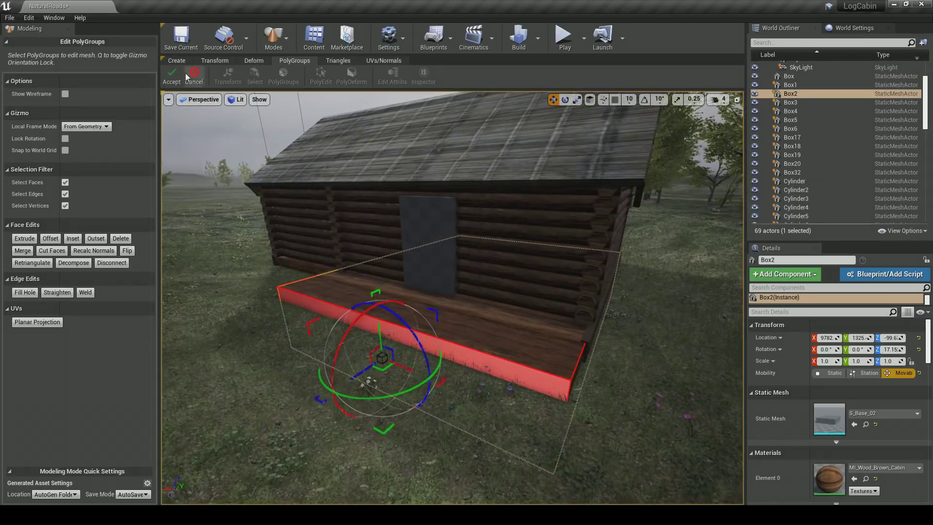
left_click(194, 76)
left_click(590, 334)
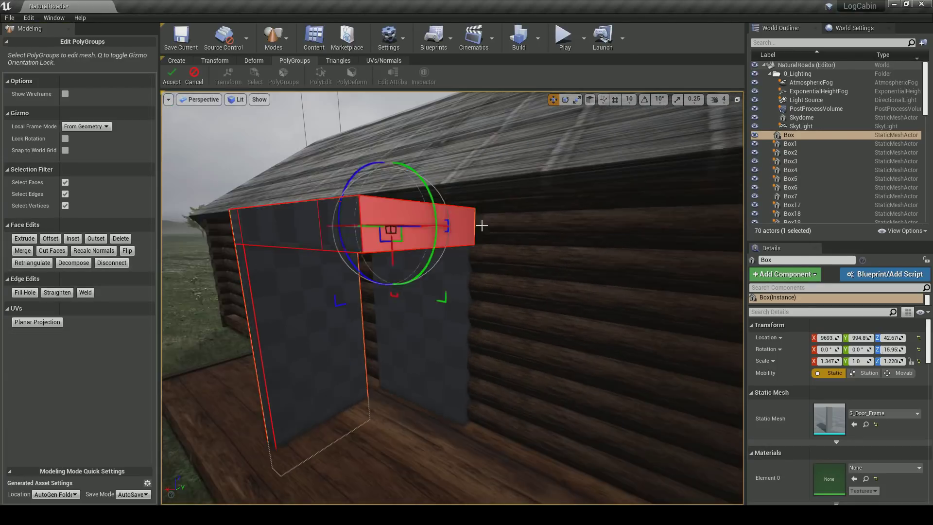
Move the end face of the door frame's lintel outward and extrude its underside to start the second post
left_click_drag(424, 225, 471, 229)
left_click(438, 187)
left_click(25, 239)
left_click(395, 358)
right_click_drag(395, 358, 408, 340)
Lower the extruded post of the door frame to the porch floor and accept the PolyEdit changes
left_click_drag(382, 277, 385, 443)
right_click_drag(386, 444, 428, 209)
left_click_drag(502, 316, 502, 325)
right_click_drag(486, 311, 476, 272)
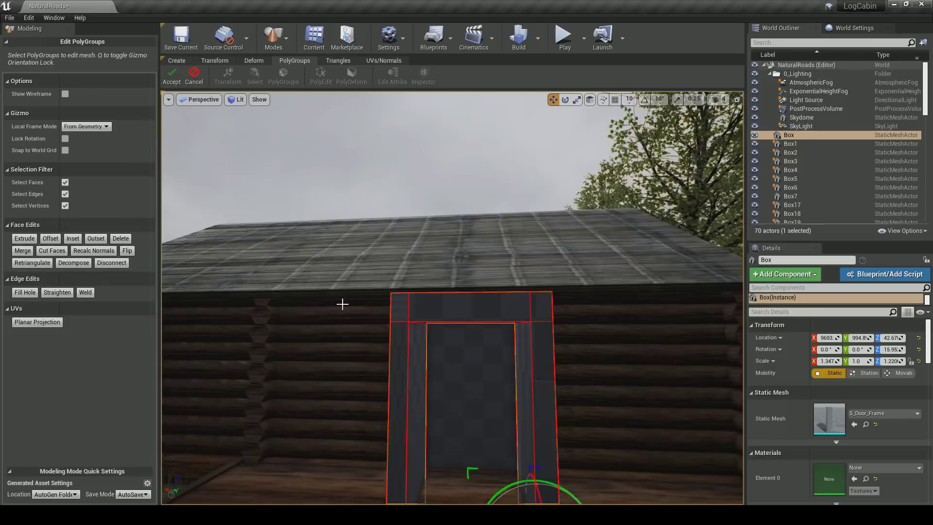
right_click_drag(341, 304, 350, 340)
left_click(171, 76)
Try wood presets on the doorway meshes, including MI_Wood_Brown_Cabin and its Basemap variant, finishing with MI_Wood_Brown_Cabin_Dark
left_click(384, 61)
right_click_drag(438, 291, 384, 301)
left_click(314, 38)
left_click_drag(277, 287, 829, 479)
mouse_move(486, 301)
right_mouse_down()
mouse_move(515, 292)
mouse_move(486, 301)
right_mouse_up()
key("Escape")
left_click(474, 311)
left_click_drag(277, 232, 829, 479)
left_click_drag(316, 233, 829, 479)
left_click_drag(238, 286, 829, 479)
right_click_drag(486, 311, 466, 301)
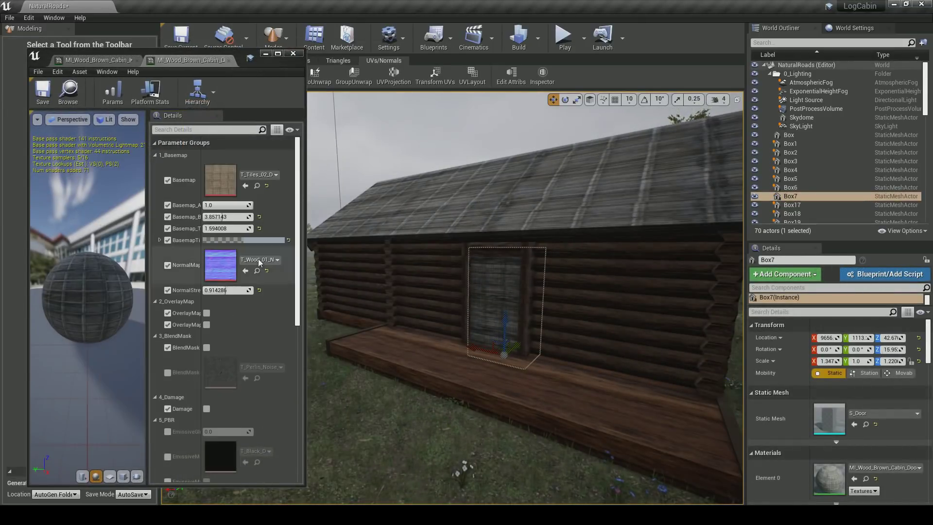
Set the basemap tint of the MI_Wood_Brown_Cabin_Door material to dark green and minimize the material editor
left_click(266, 241)
left_click(307, 330)
left_click_drag(407, 329, 407, 343)
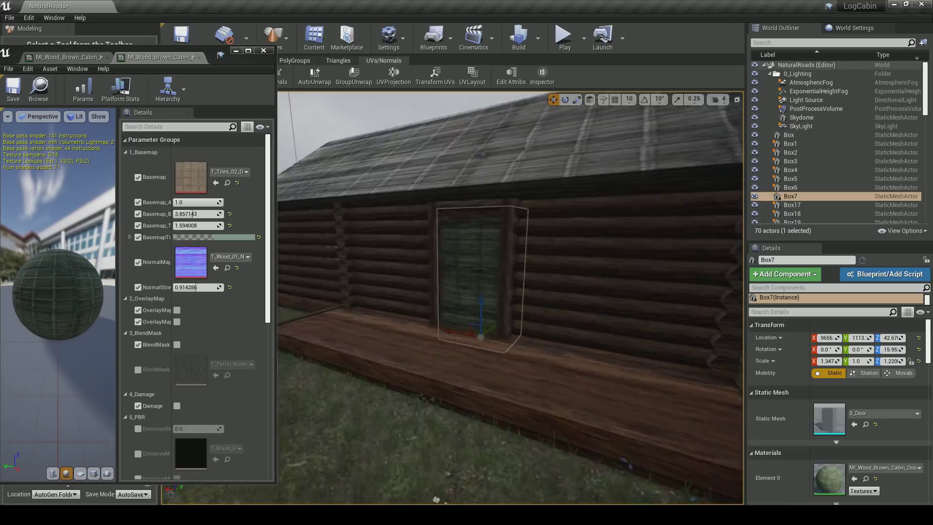
left_click(236, 51)
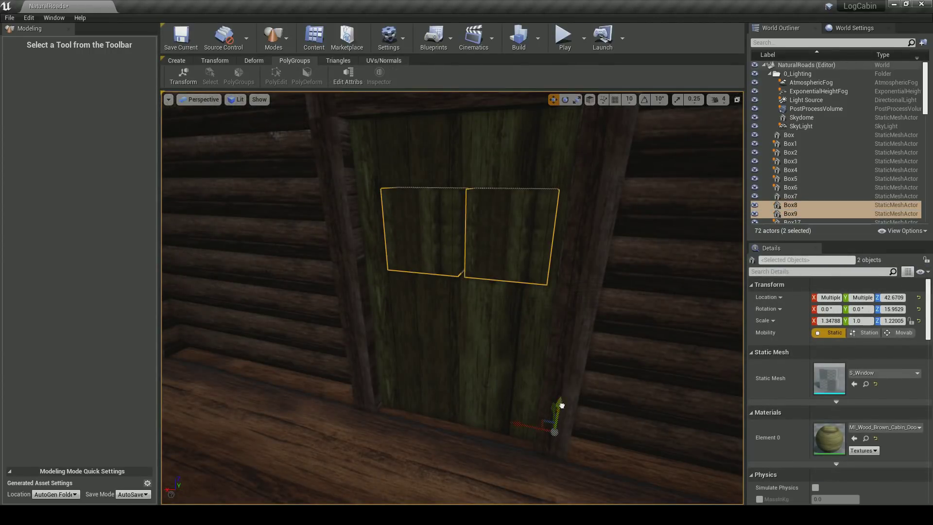
Copy the two upper door panes downward to make four and assign MI_Wood_Brown_Cabin_Roof to them
left_click_drag(558, 384, 543, 431)
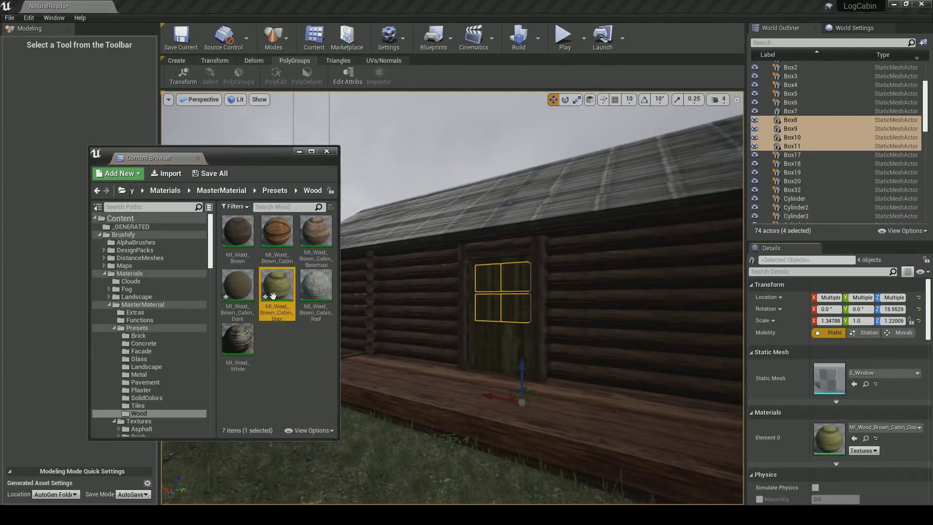
left_click_drag(316, 292, 781, 438)
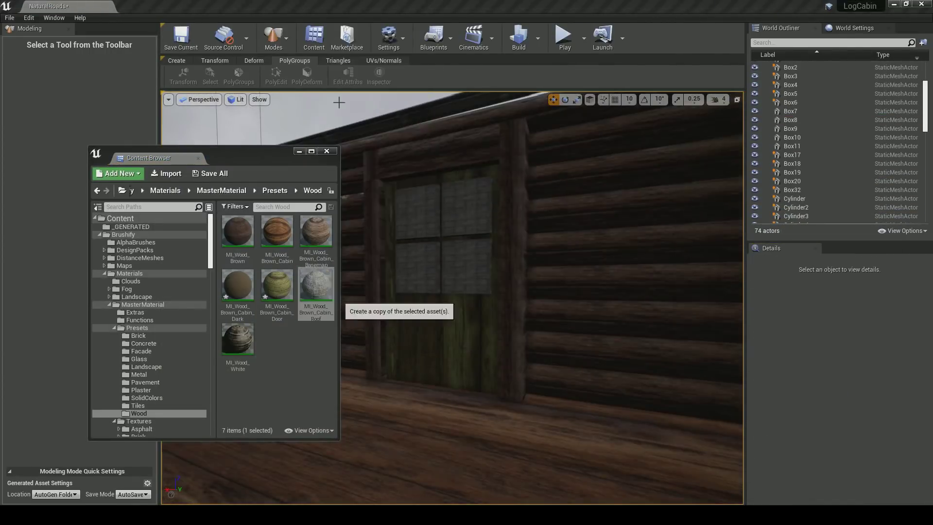
Give the four door panes the MI_Windows glass material
right_click(315, 292)
left_click(281, 130)
type("MI_Windows")
key("Return")
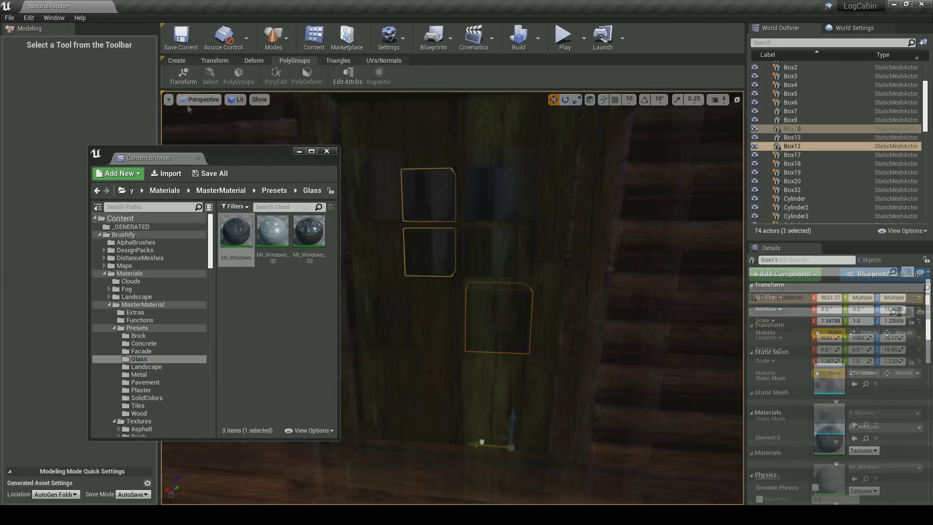
scroll(489, 410, "down", 5)
scroll(489, 410, "down", 5)
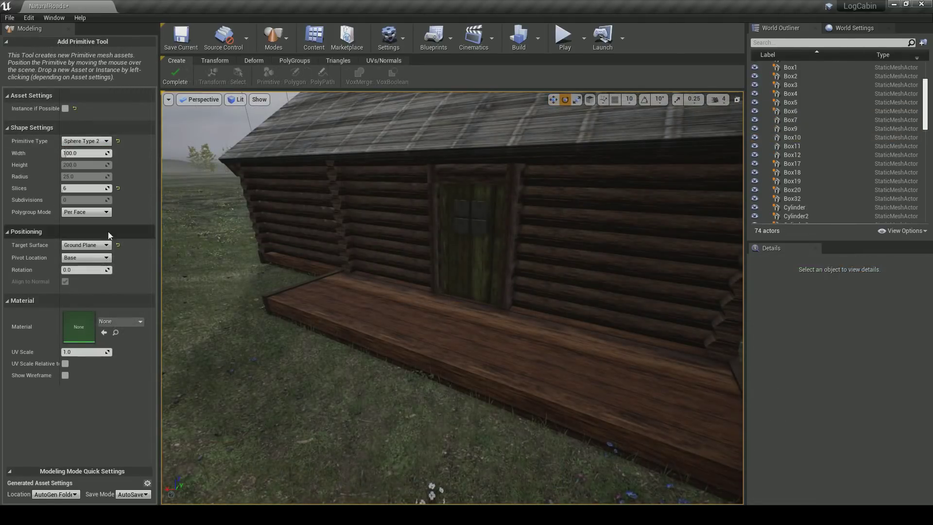
Add a Sphere Type 1 primitive with width 100 on the grass in front of the porch
left_click(86, 141)
left_click(80, 207)
left_click(298, 372)
right_click_drag(298, 372, 272, 379)
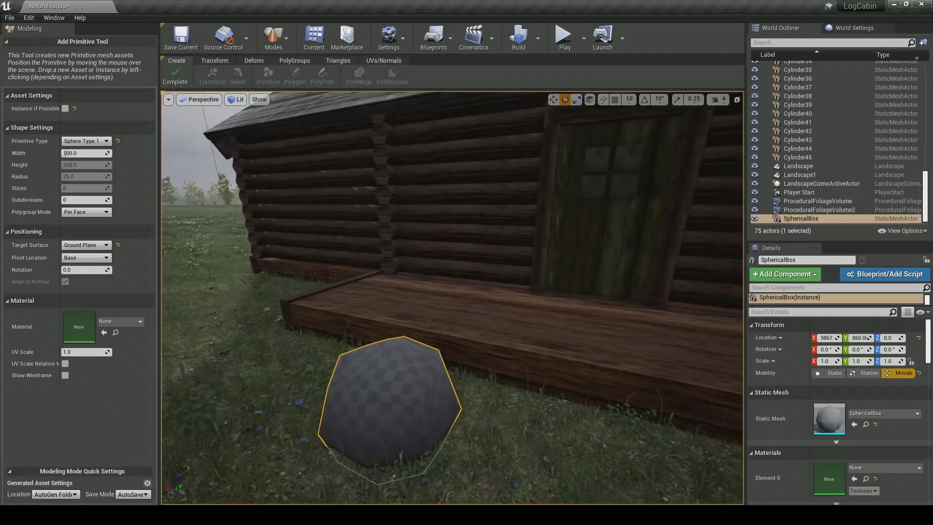
key("Escape")
Raise the sphere to handle height at the green door and scale it down to doorknob size
right_click_drag(410, 373, 413, 413)
key("w")
left_click_drag(572, 273, 578, 195)
right_click_drag(577, 194, 470, 332)
key("r")
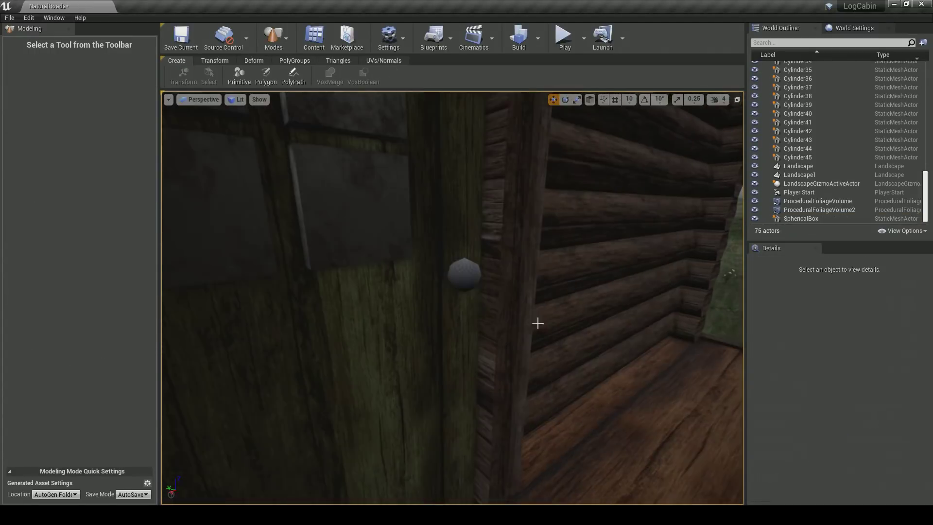
Open the cabin roof's material instance and adjust one of its parameters
left_click(437, 270)
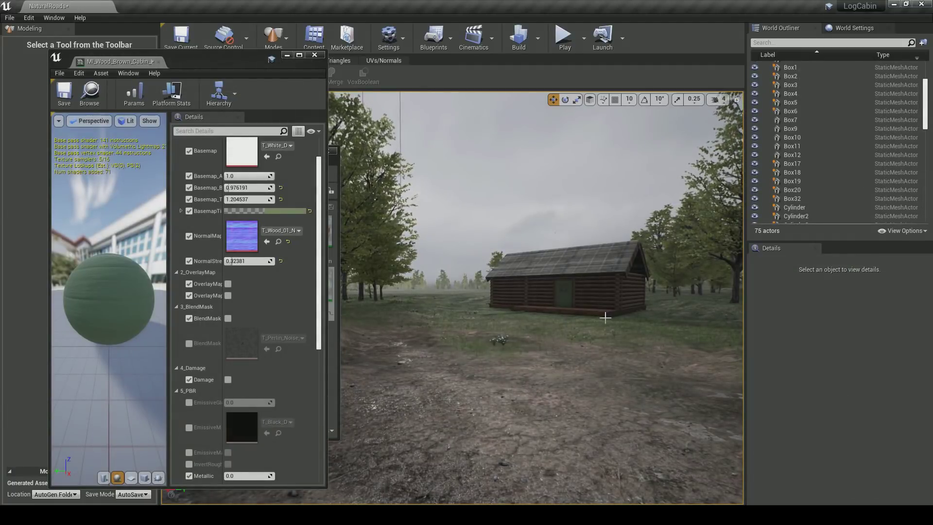
left_click(593, 264)
left_click(866, 478)
double_click(240, 338)
left_click_drag(245, 230, 258, 230)
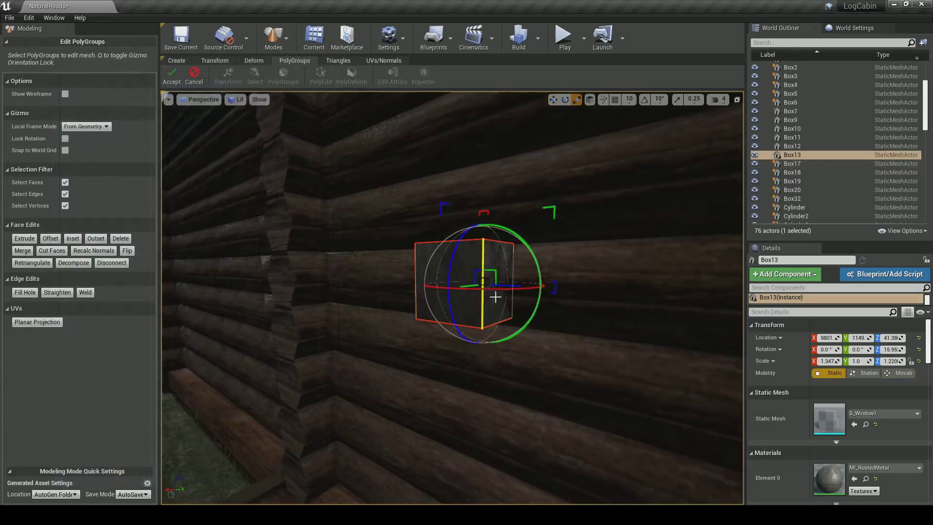
Reshape the small window box with PolyGroup editing into a wide window panel on the front log wall beside the door
left_click(490, 247)
right_click_drag(561, 287, 494, 325)
left_click(402, 262)
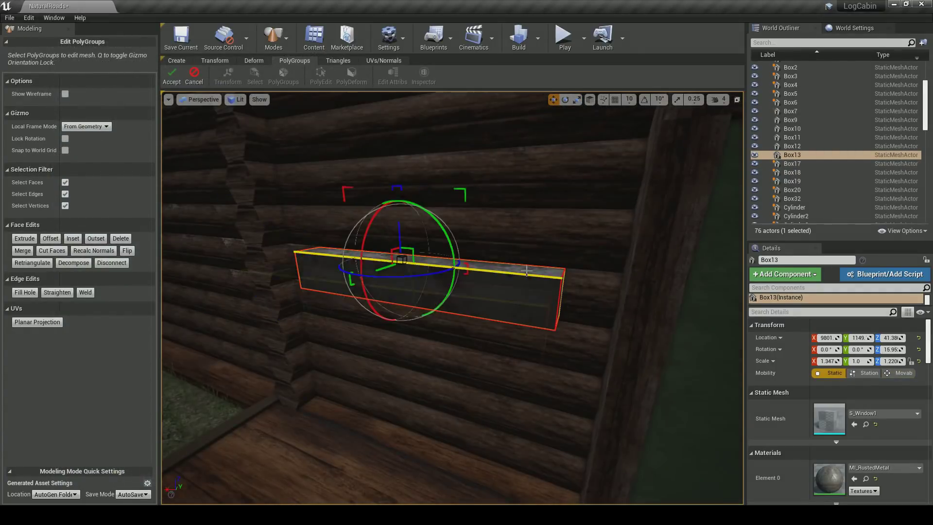
left_click_drag(402, 238, 374, 190)
right_click_drag(374, 190, 501, 298)
left_click(445, 273)
left_click(527, 319)
left_click(398, 272)
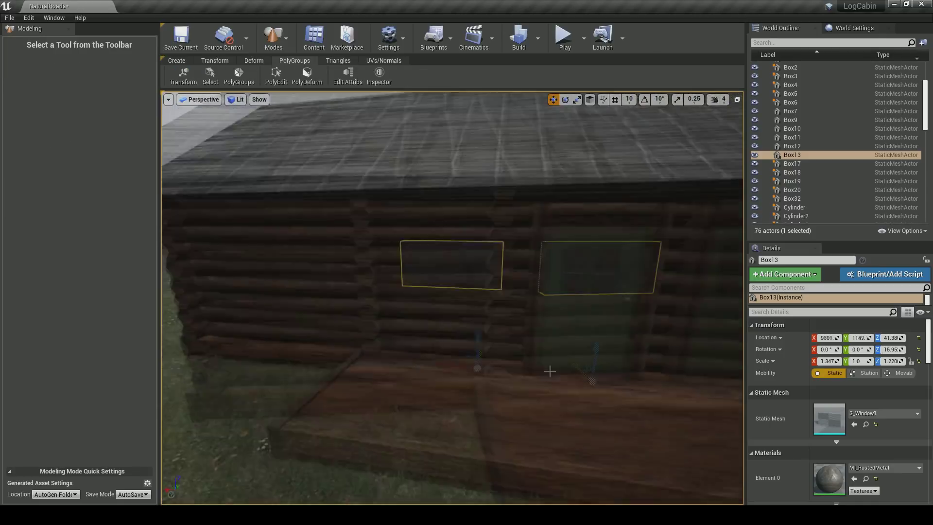
Duplicate the window panel along the front wall and position the pair against the logs
left_click_drag(550, 371, 413, 370, "alt")
key("Escape")
right_click_drag(483, 373, 406, 345)
left_click(461, 305)
right_click_drag(461, 306, 461, 305)
left_click_drag(490, 400, 479, 402)
left_click(478, 340)
right_click_drag(479, 340, 551, 108)
left_click(551, 109)
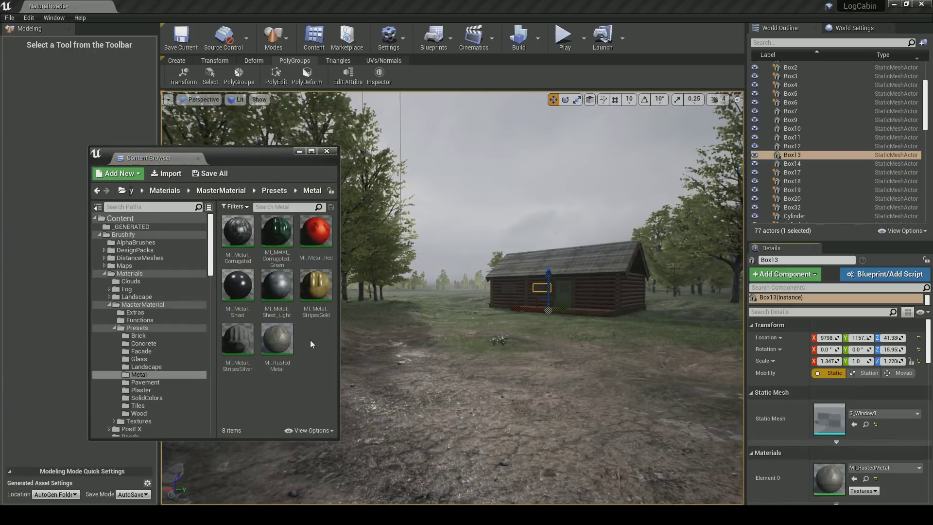
Assign the MI_Metal_Corrugated material to both front window panels
right_click_drag(491, 311, 491, 311)
left_click_drag(277, 285, 825, 477)
left_click(368, 247)
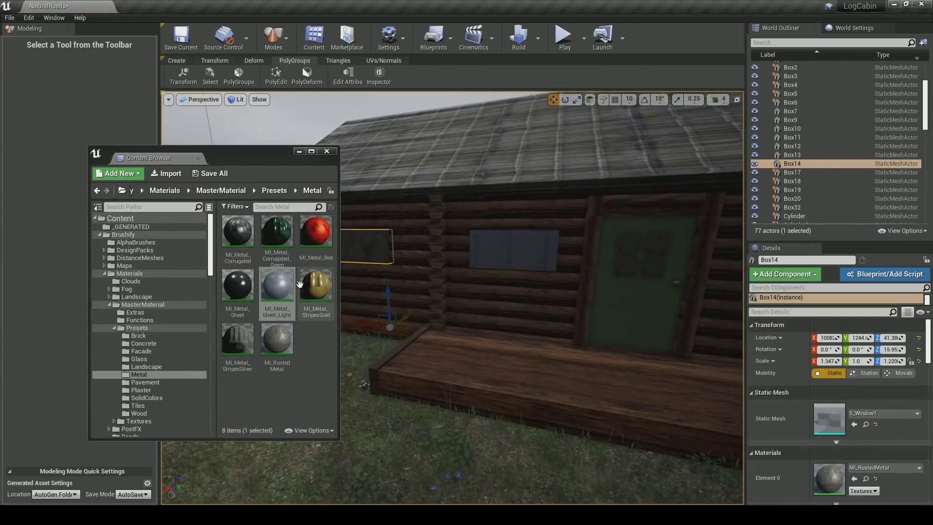
left_click_drag(239, 237, 827, 478)
left_click(514, 251)
left_click_drag(239, 239, 828, 477)
key("Escape")
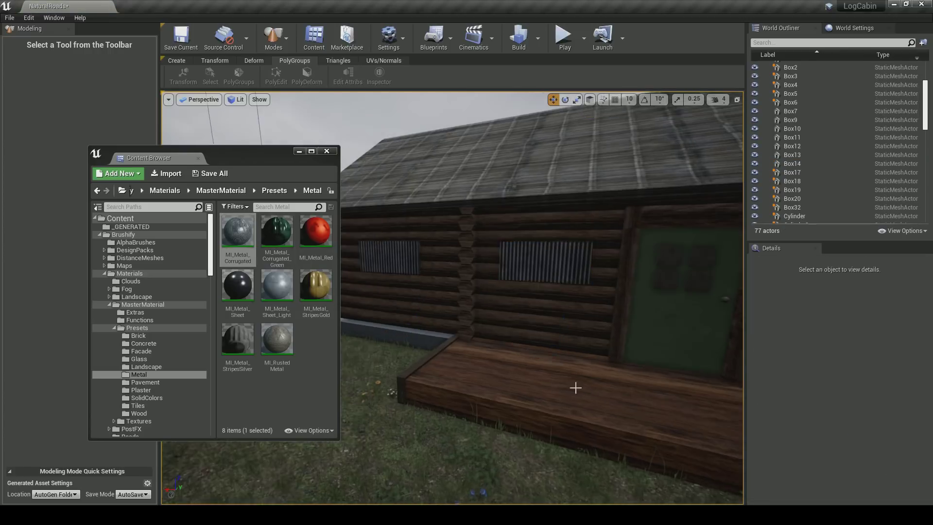
Give the porch base the MI_Concrete_Tiles material and tune its look
right_click_drag(575, 387, 575, 387)
left_click(459, 288)
key("Escape")
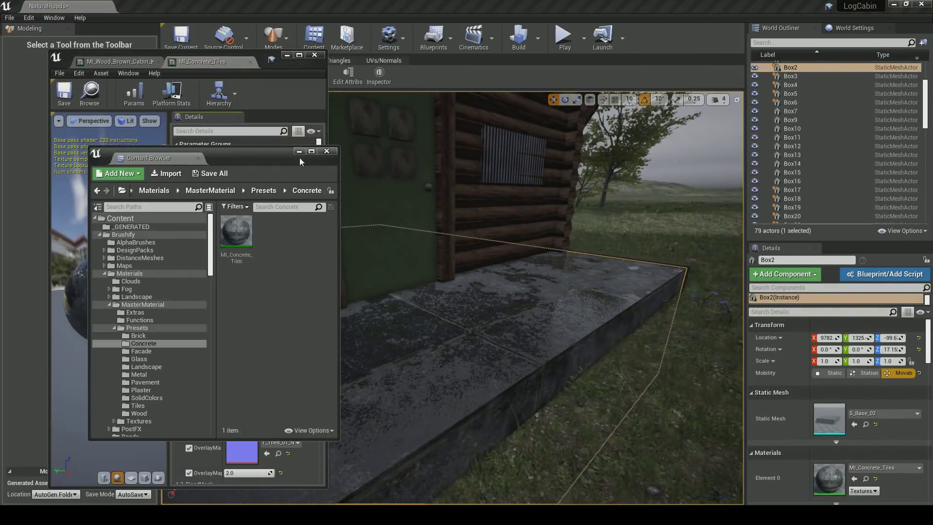
left_click_drag(252, 357, 244, 351)
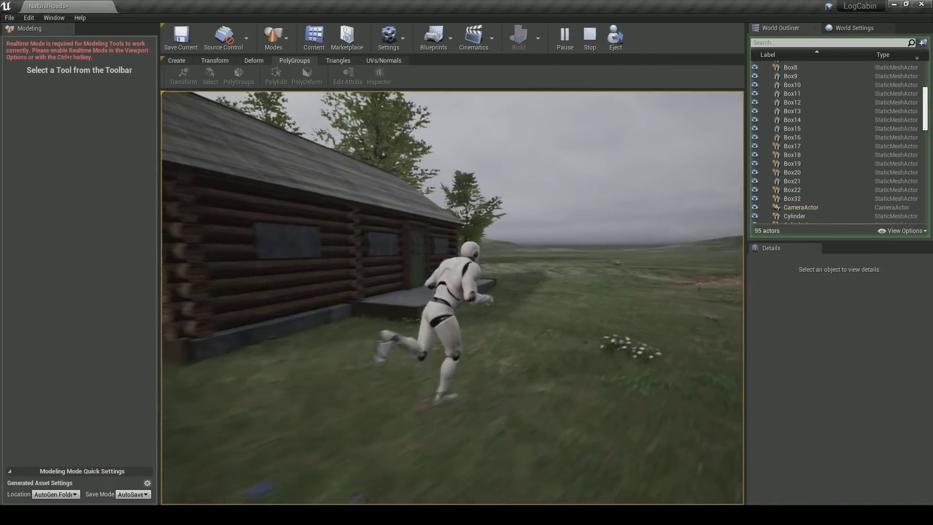
Run the character around the front of the cabin in play mode to inspect it, and end the play session
key("d")
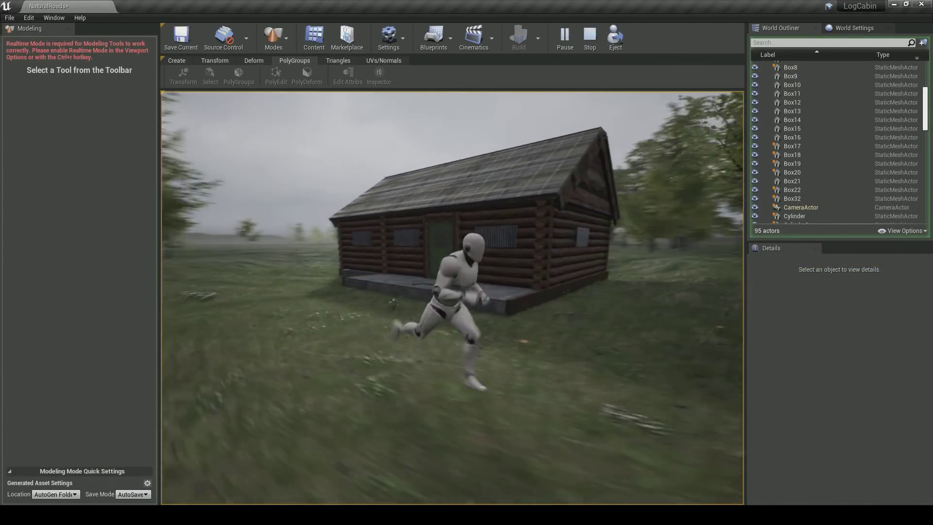
key("s")
key("a")
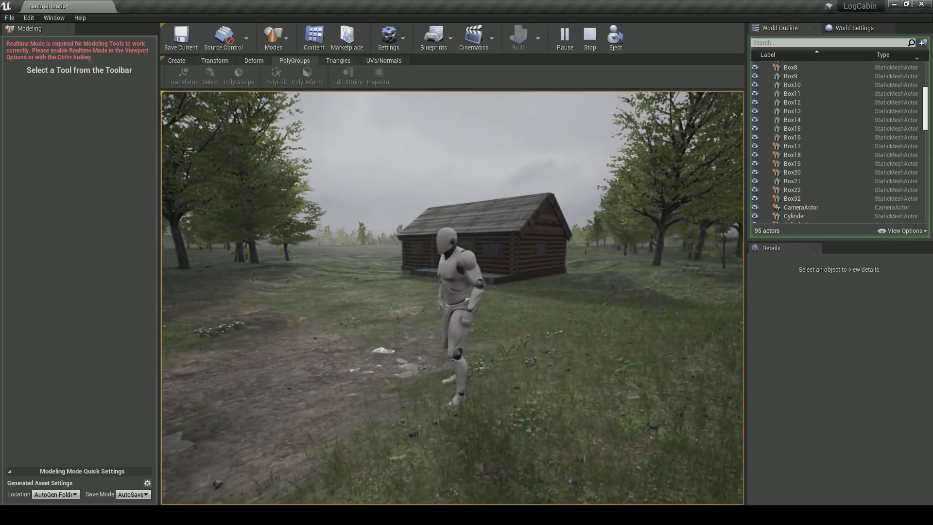
key("Escape")
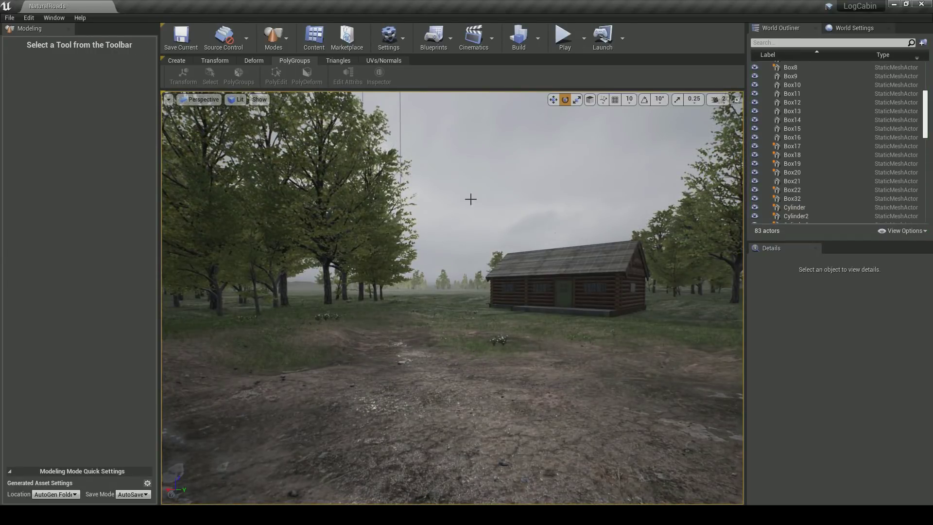
Switch to Landscape mode and sculpt the ground in front of the cabin with the clay brush of the Sculpt tool
left_click(273, 39)
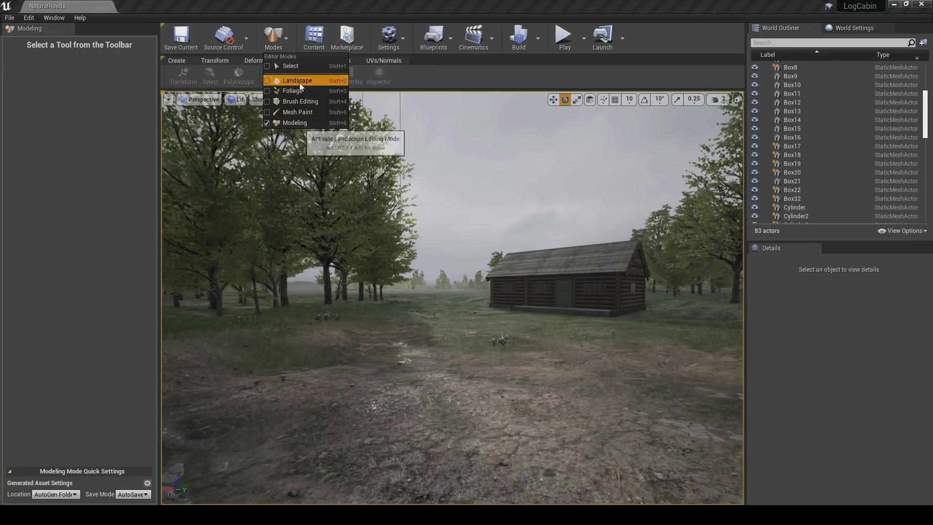
left_click(299, 83)
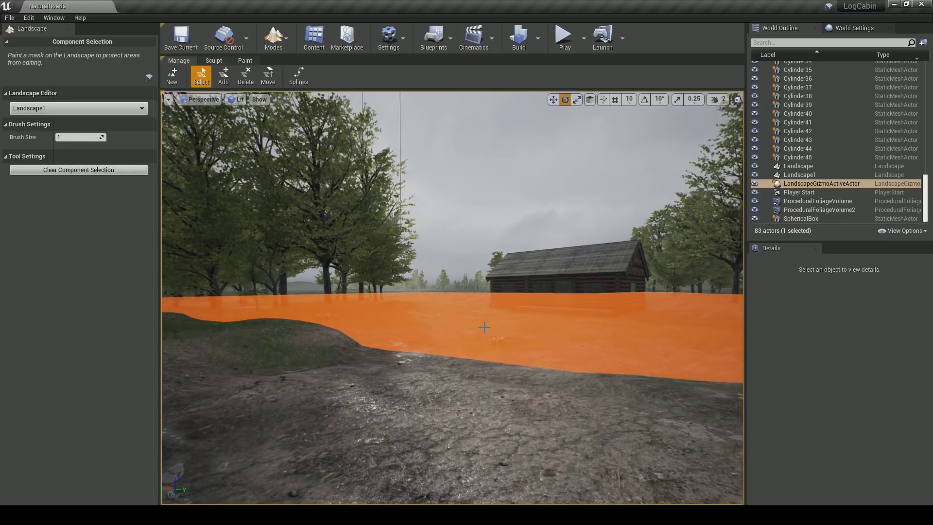
left_click(214, 60)
left_click(224, 75)
left_click(172, 78)
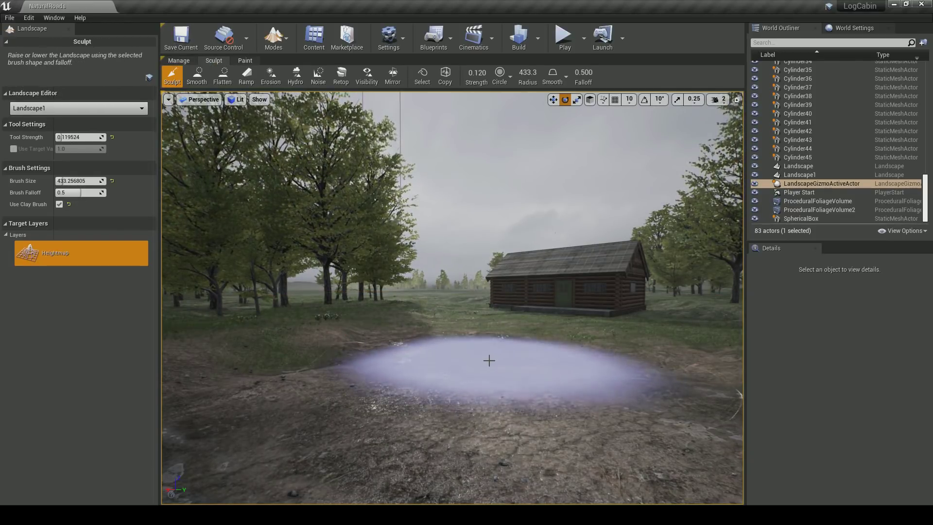
mouse_move(487, 364)
left_mouse_down()
mouse_move(492, 354)
mouse_move(521, 355)
mouse_move(512, 358)
left_mouse_up()
Turn off the clay brush, set brush size to about 375.7 and falloff to 1.0, and sculpt a smooth hollow before the cabin
left_click(59, 206)
left_click_drag(74, 182, 102, 192)
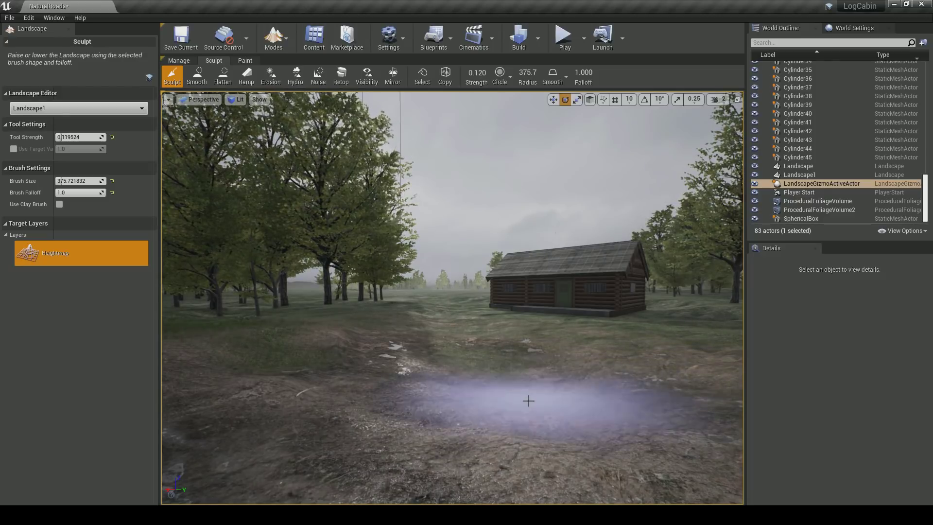
right_click_drag(529, 361, 579, 382)
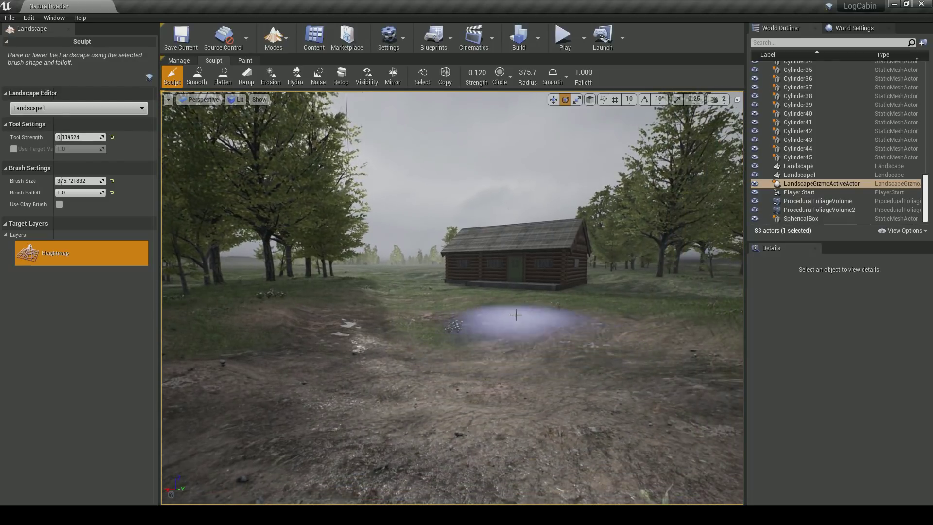
Switch the editor from Landscape mode to Select mode and open the Content Browser clear of the cabin
left_click(178, 61)
left_click(271, 37)
left_click(276, 70)
right_click_drag(232, 95, 213, 105)
left_click(157, 40)
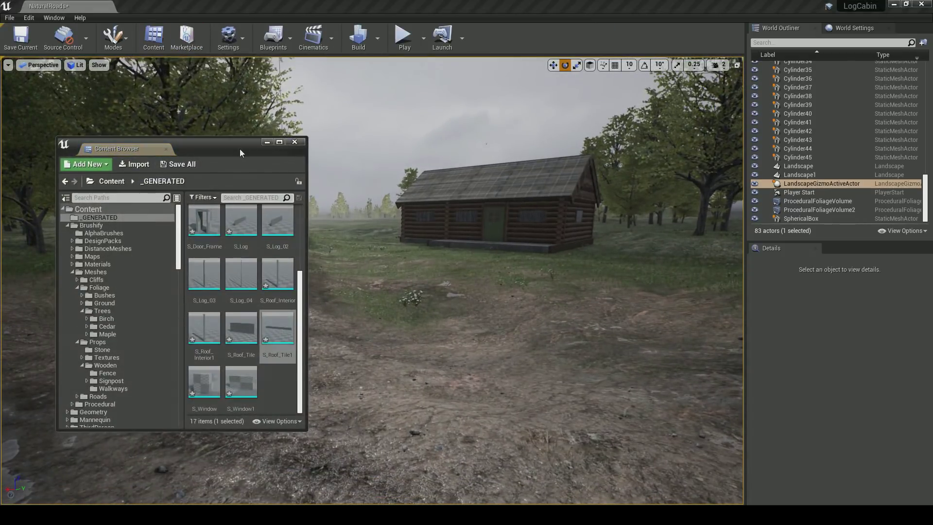
left_click_drag(246, 149, 223, 122)
Place the S_Water mesh from Brushify/Materials/Water/Ocean over the hollow, scaled to about 10.64 and raised to about Z 98
scroll(119, 276, "down", 10)
scroll(98, 267, "up", 10)
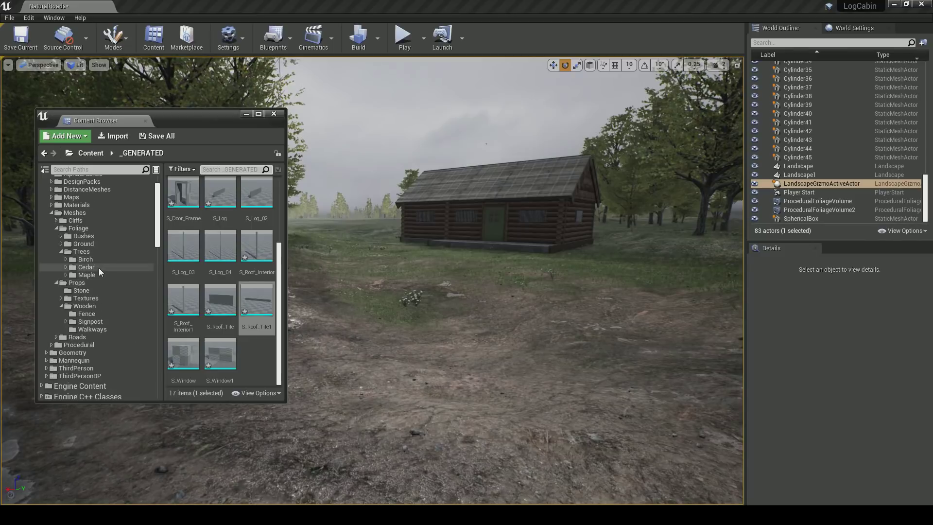
left_click(78, 198)
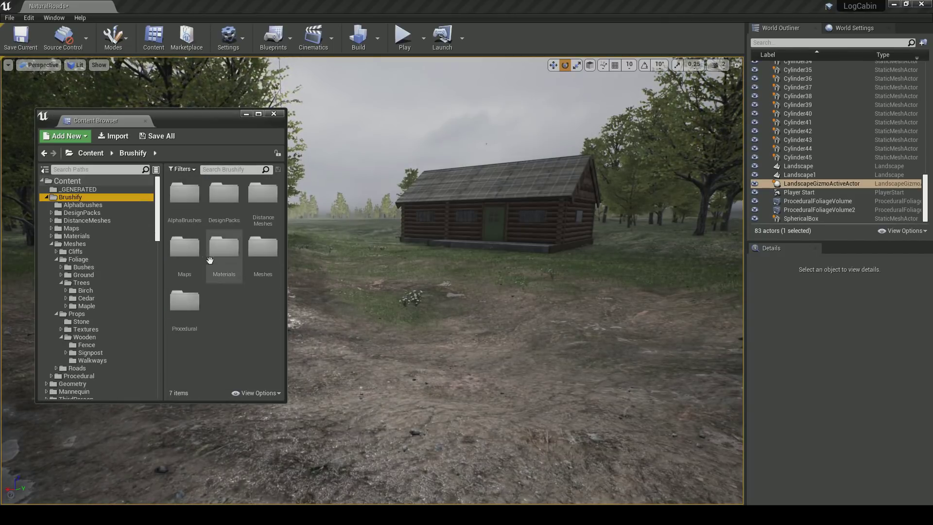
double_click(221, 267)
double_click(222, 304)
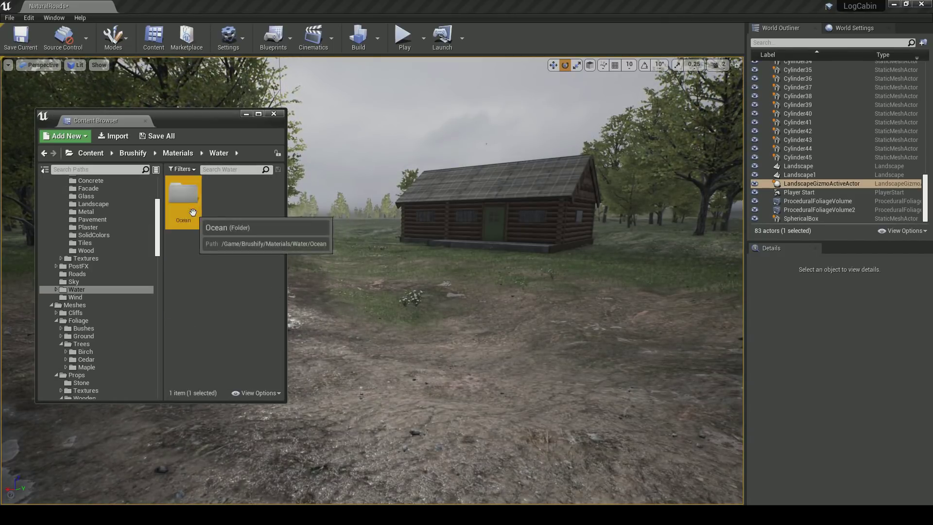
double_click(184, 197)
left_click_drag(188, 256, 426, 345)
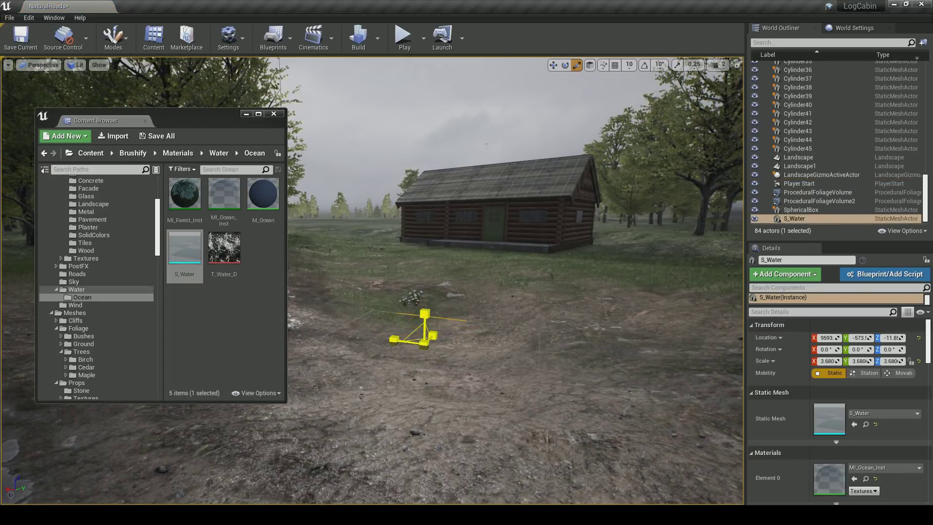
left_click_drag(422, 295, 425, 258)
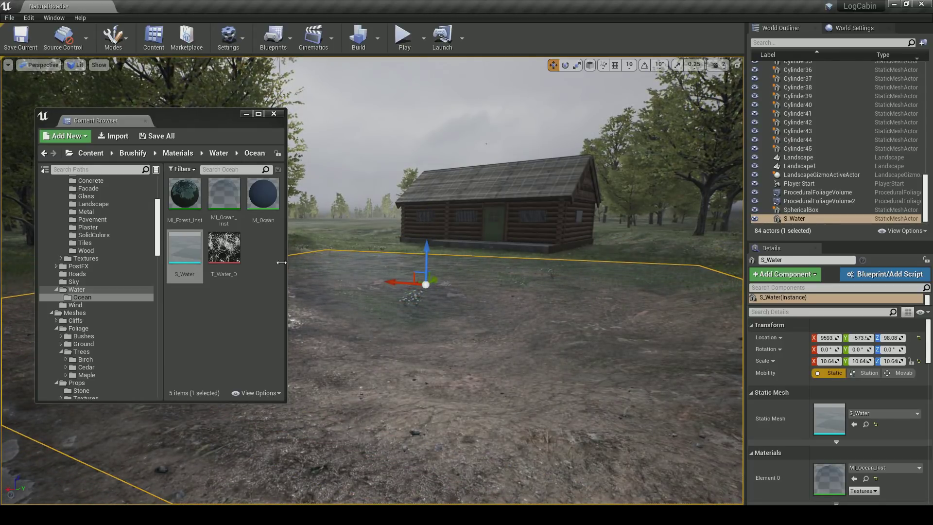
Duplicate the MI_Ocean_Inst material as MI_Ocean_Inst1 and assign the copy to the water plane
left_click(866, 479)
right_click(229, 199)
left_click(257, 273)
key("Return")
left_click_drag(262, 203, 418, 289)
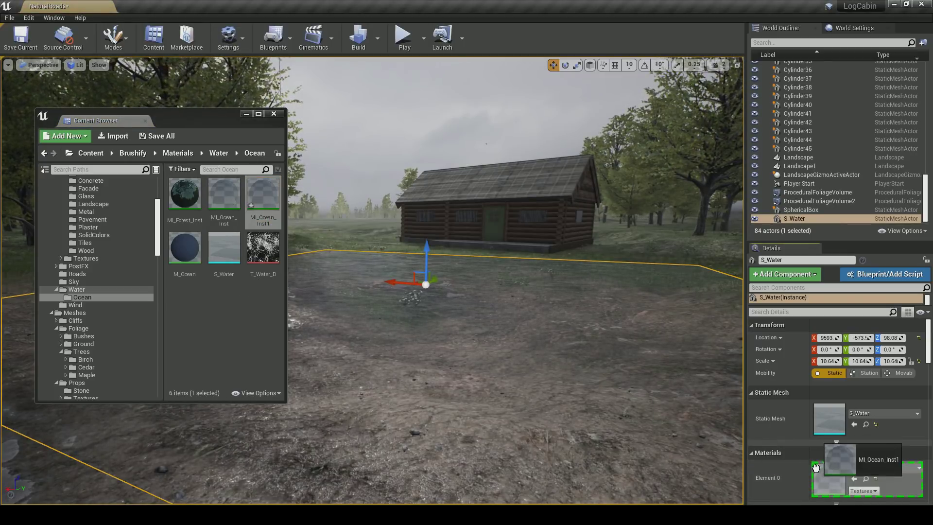
Set the FadeDistance of MI_Ocean_Inst1 to 6
right_click_drag(548, 383, 516, 383)
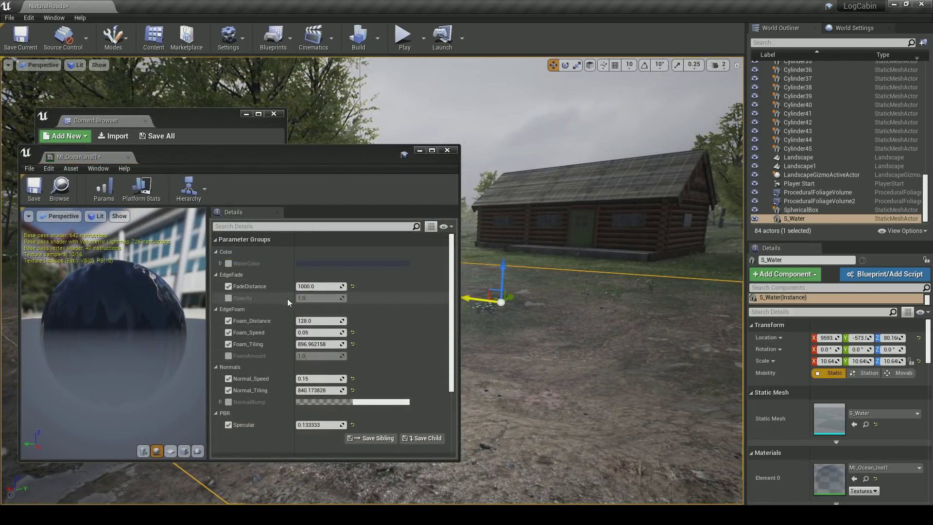
left_click_drag(317, 287, 281, 287)
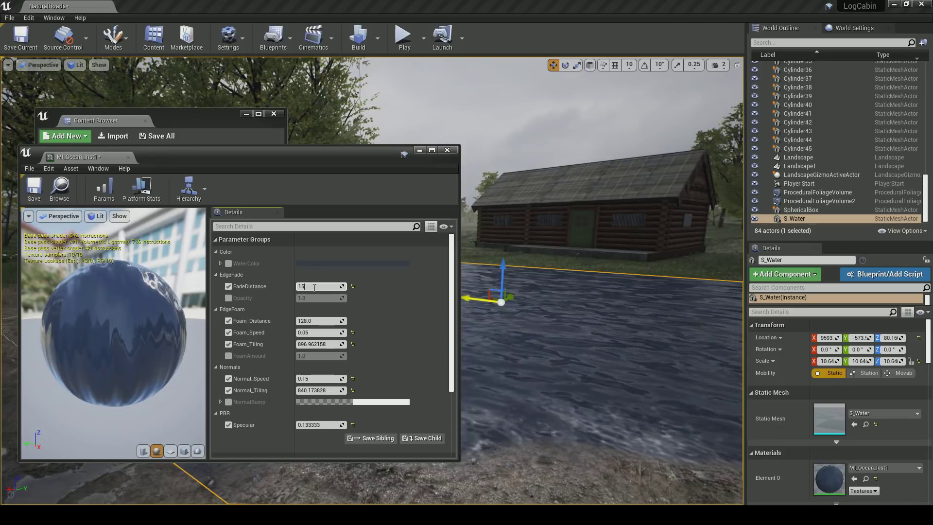
type("6")
key("Return")
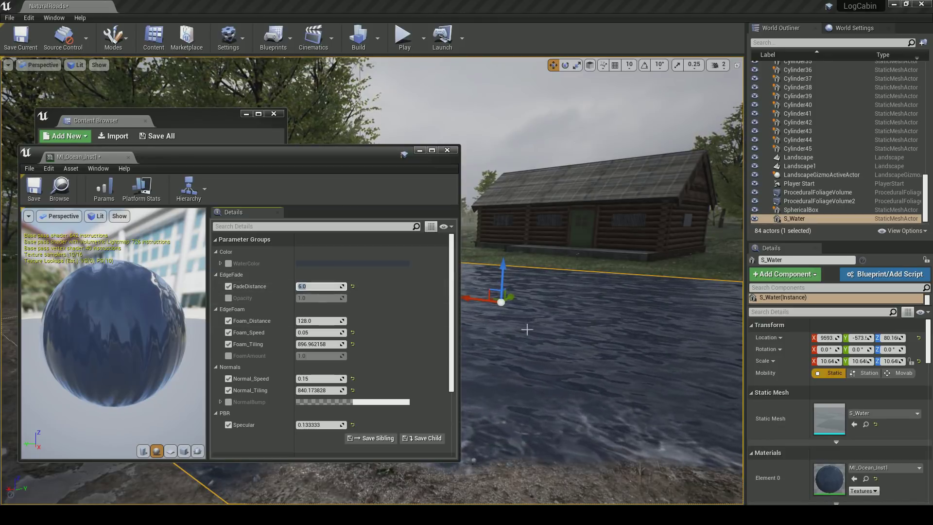
Enlarge the water plane to scale about 22.47 and lower it to about Z 31 to fill the hollow, closing the material editor
left_click_drag(504, 277, 496, 321)
right_click_drag(537, 310, 527, 293)
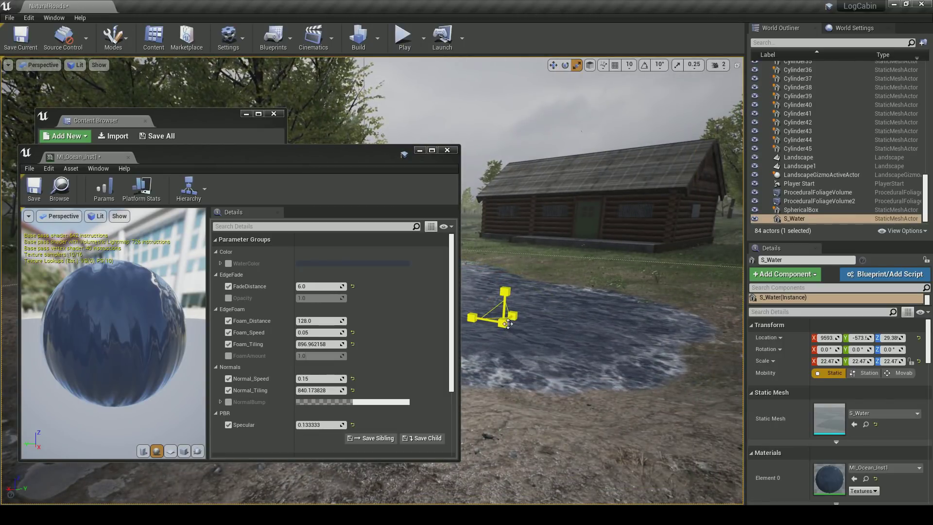
right_click_drag(508, 321, 450, 308)
key("w")
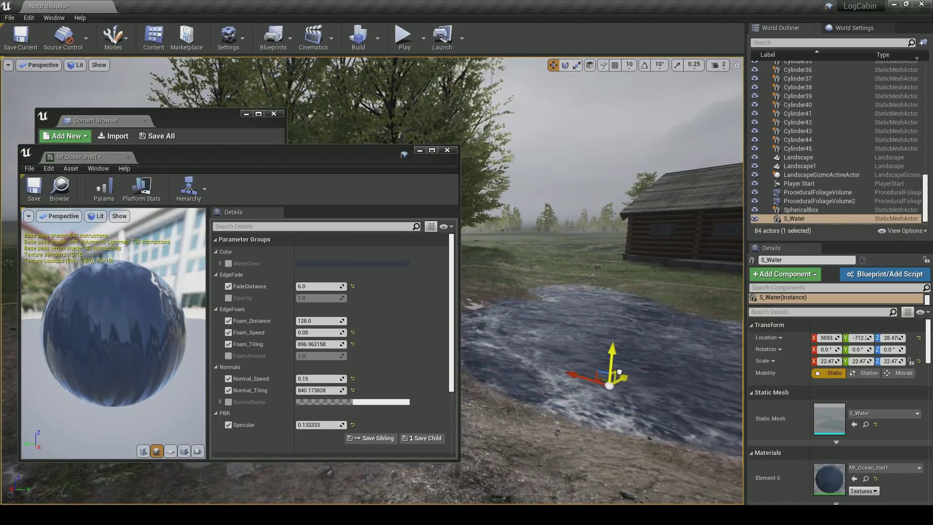
mouse_move(575, 366)
right_mouse_down()
mouse_move(618, 367)
mouse_move(575, 366)
right_mouse_up()
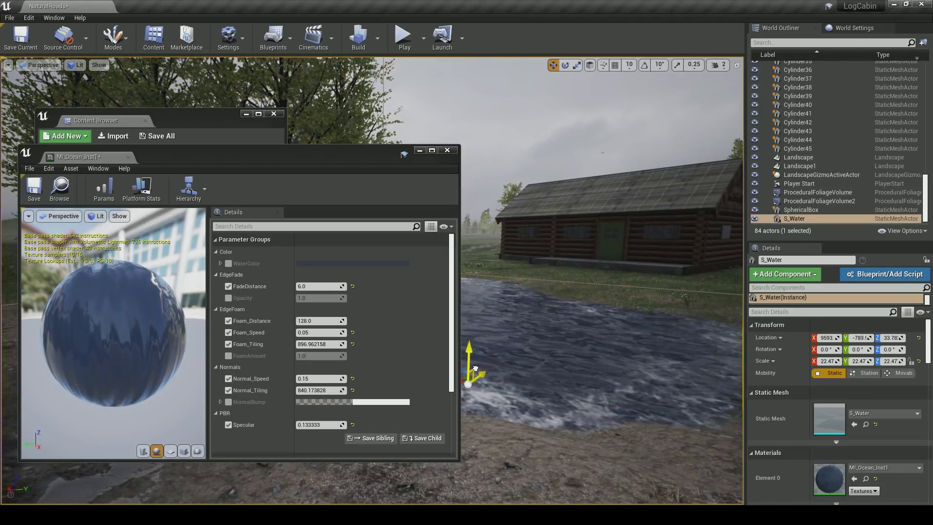
right_click_drag(525, 243, 562, 229)
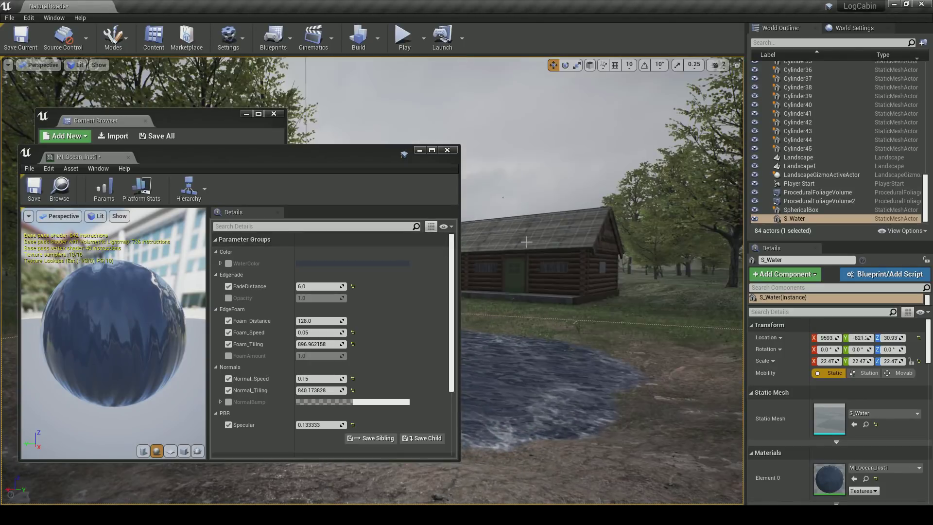
key("Escape")
left_click(447, 149)
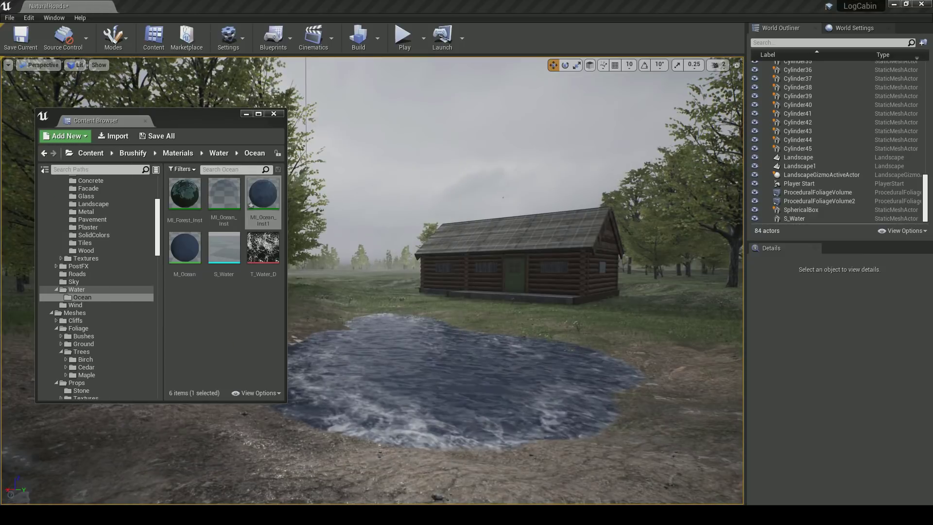
left_click(229, 330)
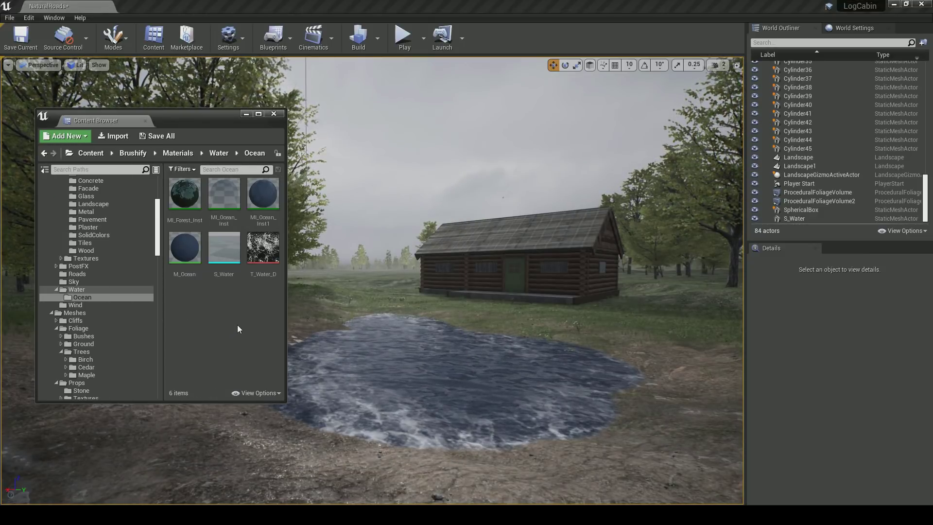
left_click(368, 365)
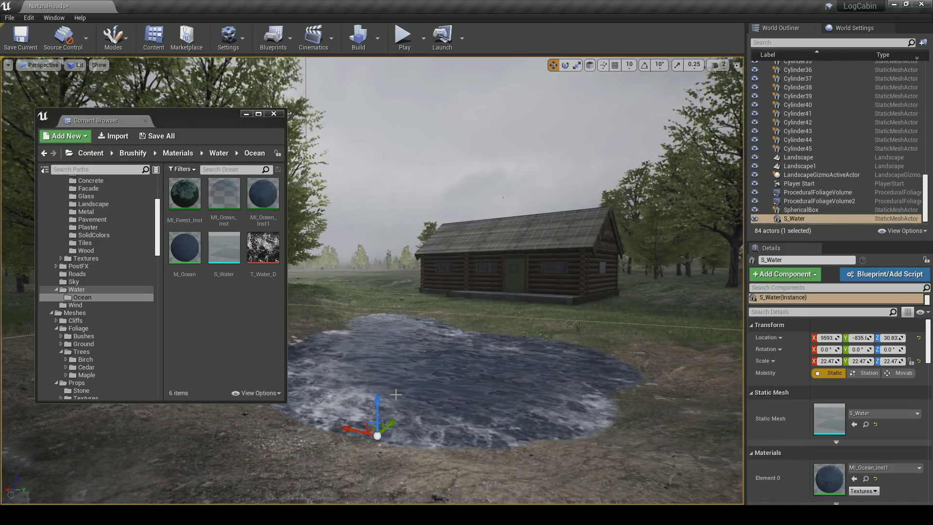
key("Escape")
key("w")
mouse_move(395, 393)
right_mouse_down()
mouse_move(316, 405)
mouse_move(479, 408)
mouse_move(410, 385)
right_mouse_up()
key("a")
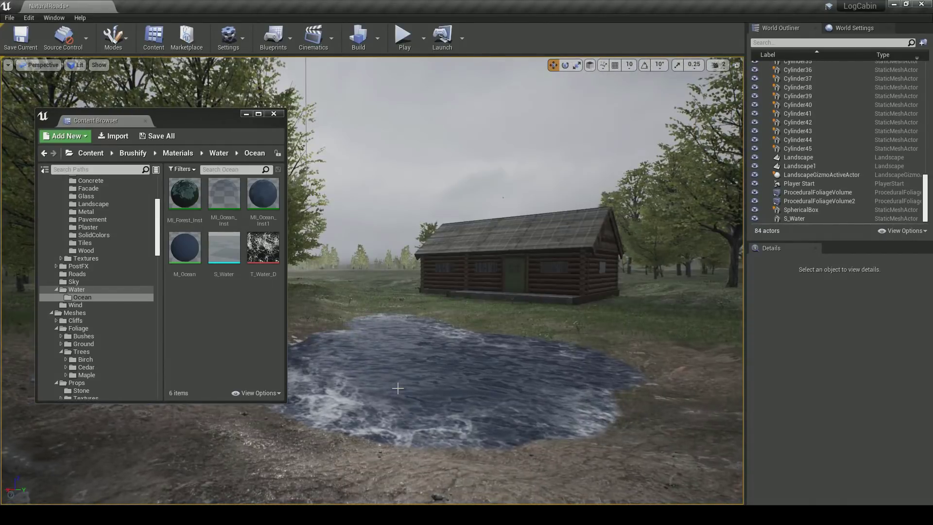
Raise the S_Water plane to about Z 34, deselect it and close the Content Browser
left_click(409, 385)
left_click_drag(382, 421, 380, 426)
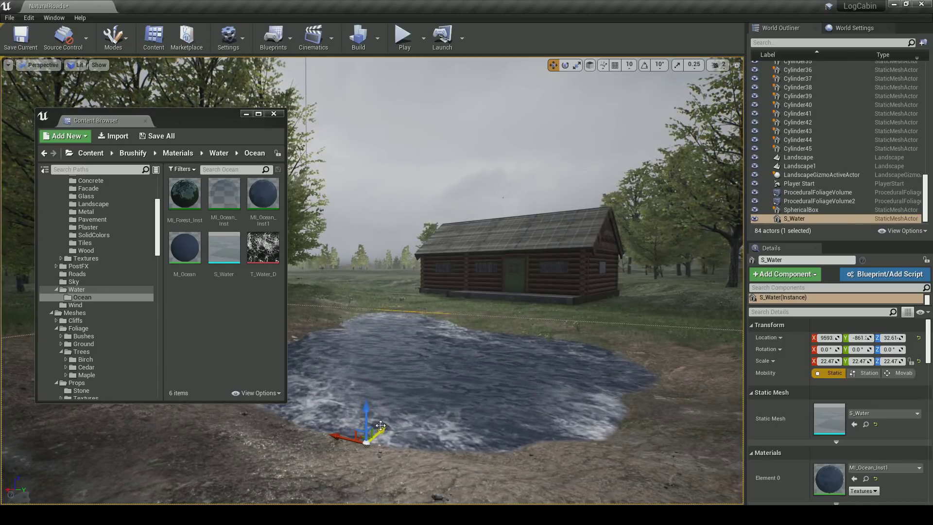
key("Escape")
right_click_drag(399, 399, 354, 410)
key("w")
key("s")
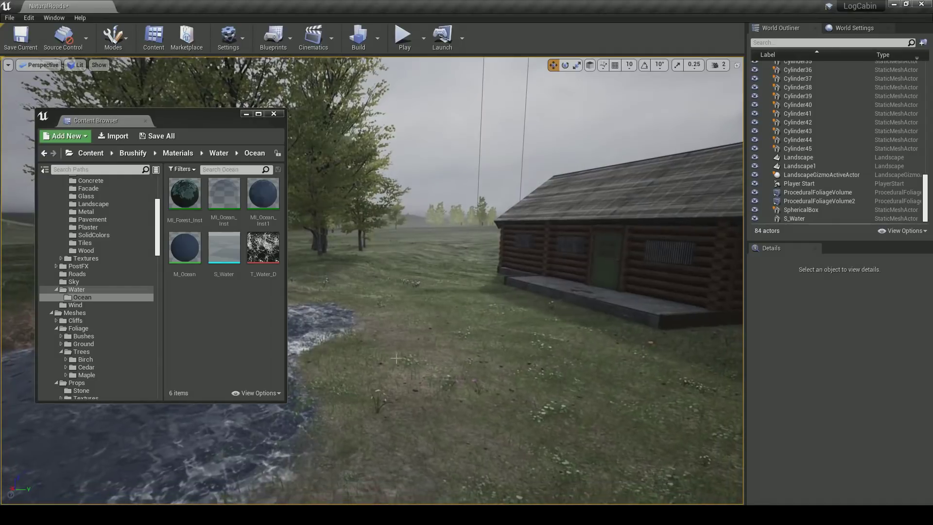
left_click(273, 113)
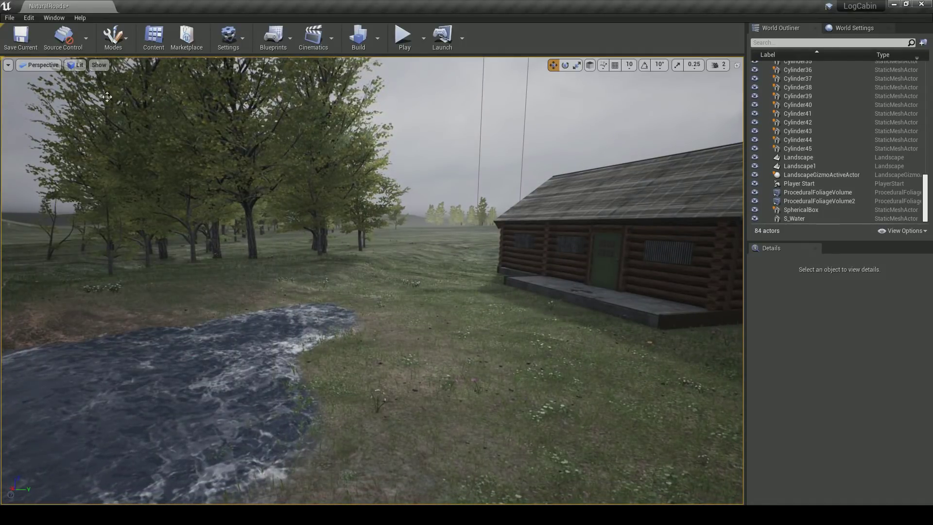
left_click(113, 38)
left_click(134, 123)
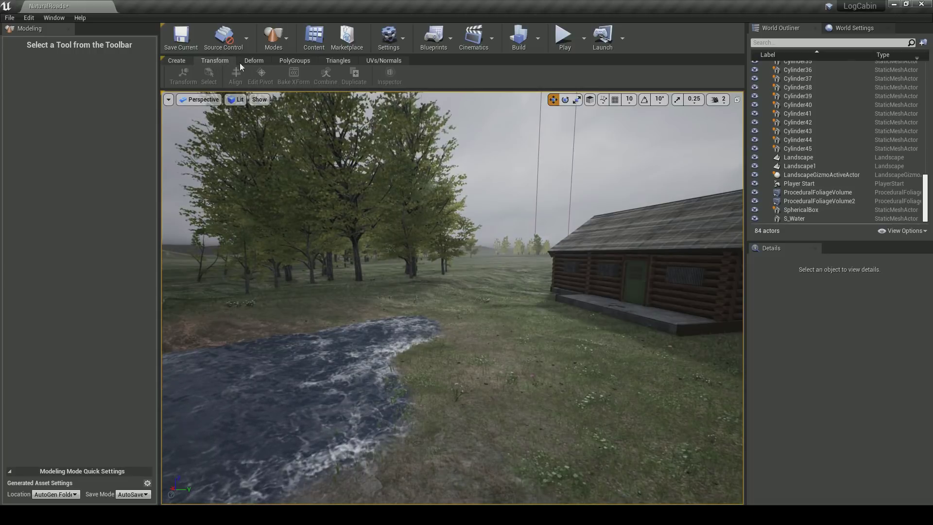
left_click(337, 60)
right_click_drag(359, 194, 384, 226)
Sculpt the landscape around the pond, raising the bank towards the cabin and beside the trees and lowering the near bank
left_click(271, 46)
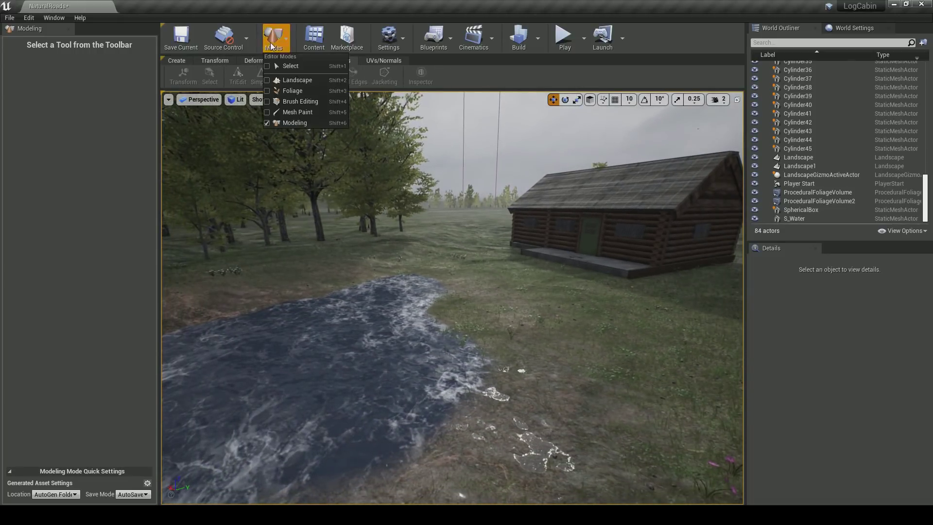
left_click(291, 82)
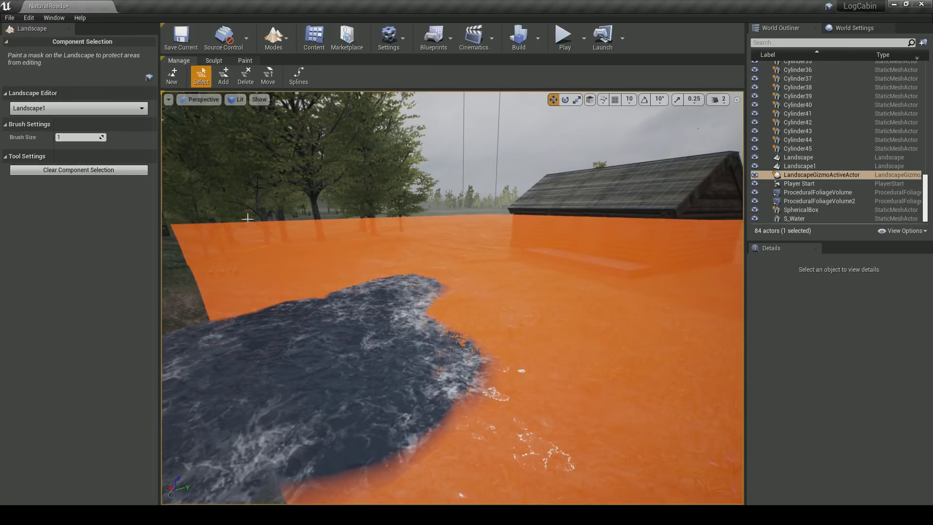
left_click(217, 62)
mouse_move(477, 318)
right_mouse_down()
mouse_move(475, 306)
mouse_move(336, 298)
right_mouse_up()
mouse_move(525, 272)
left_mouse_down()
mouse_move(501, 259)
mouse_move(471, 265)
left_mouse_up()
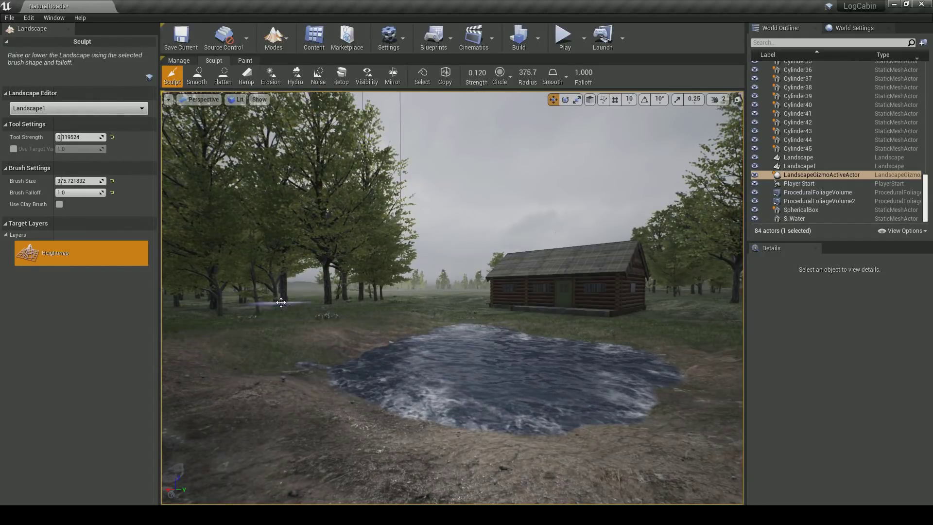
mouse_move(509, 335)
left_mouse_down()
mouse_move(444, 335)
mouse_move(501, 343)
mouse_move(500, 336)
mouse_move(506, 358)
mouse_move(598, 351)
mouse_move(510, 355)
mouse_move(574, 359)
mouse_move(539, 360)
mouse_move(461, 343)
left_mouse_up()
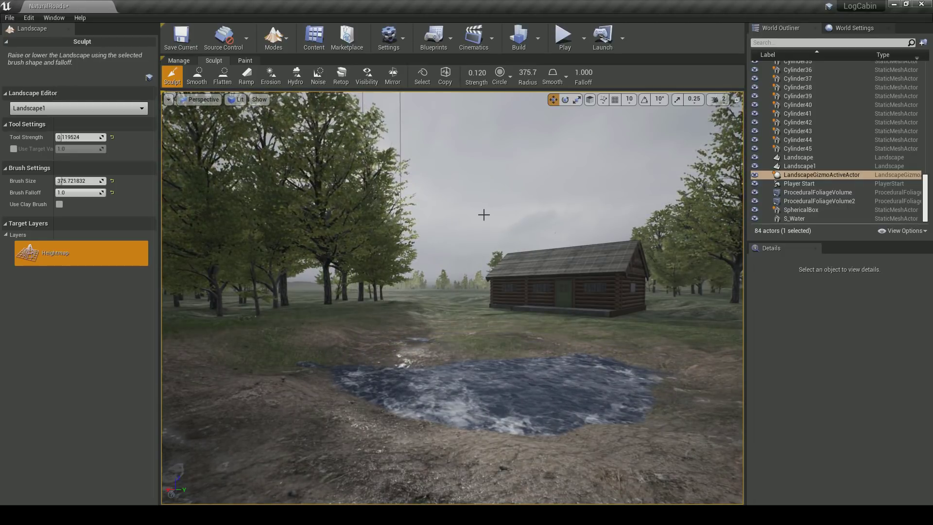
mouse_move(516, 422)
left_mouse_down("shift")
mouse_move(469, 422)
mouse_move(471, 413)
left_mouse_up("shift")
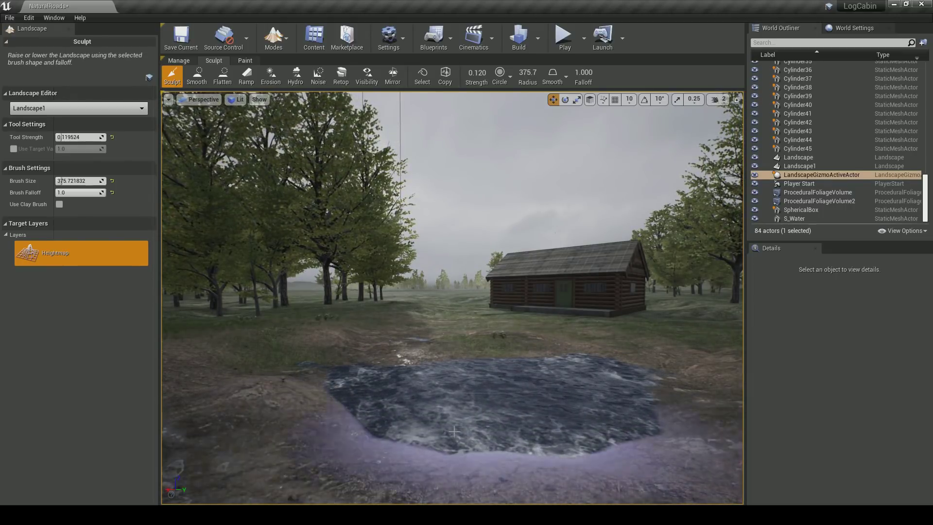
left_click_drag(249, 355, 316, 364)
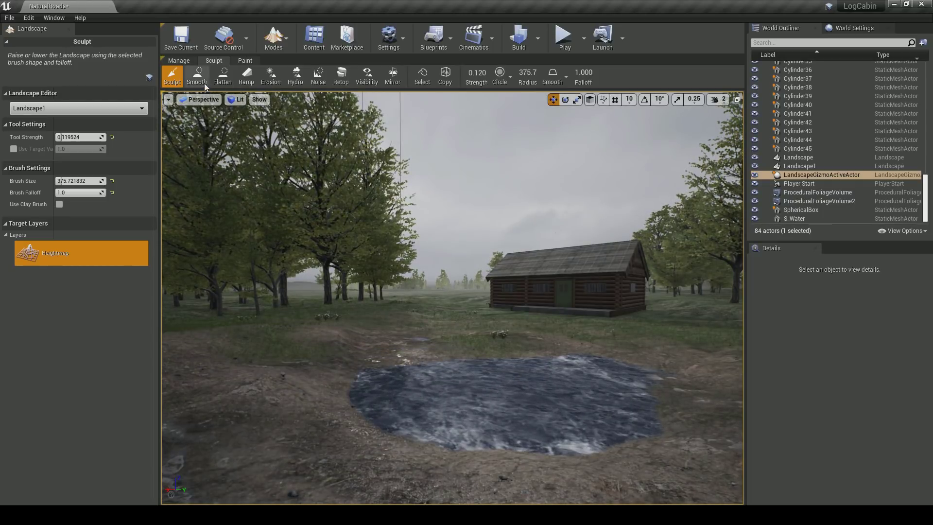
Smooth the landscape along the pond's tree-side and cabin-side banks, and return to Select mode
left_click(197, 76)
mouse_move(291, 374)
left_mouse_down()
mouse_move(457, 374)
mouse_move(437, 346)
mouse_move(510, 340)
mouse_move(521, 331)
mouse_move(695, 395)
mouse_move(598, 450)
mouse_move(431, 327)
left_mouse_up()
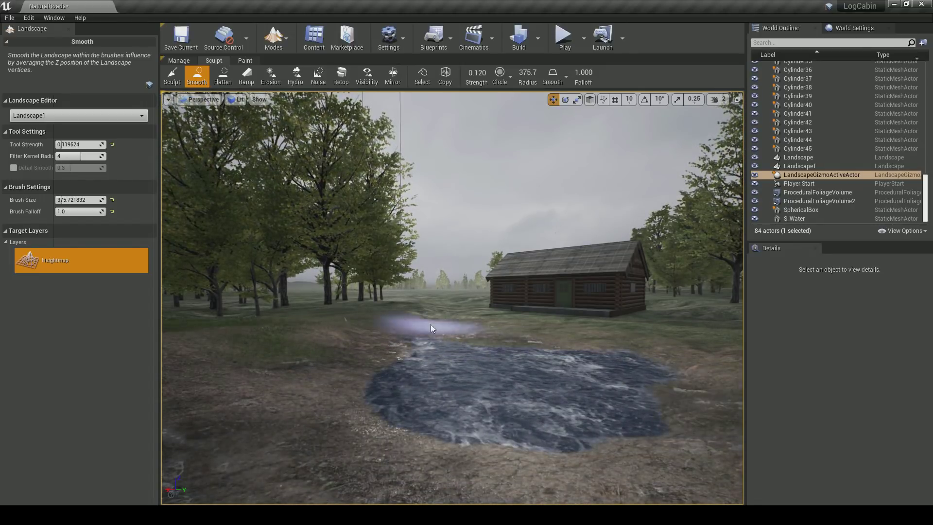
left_click(173, 75)
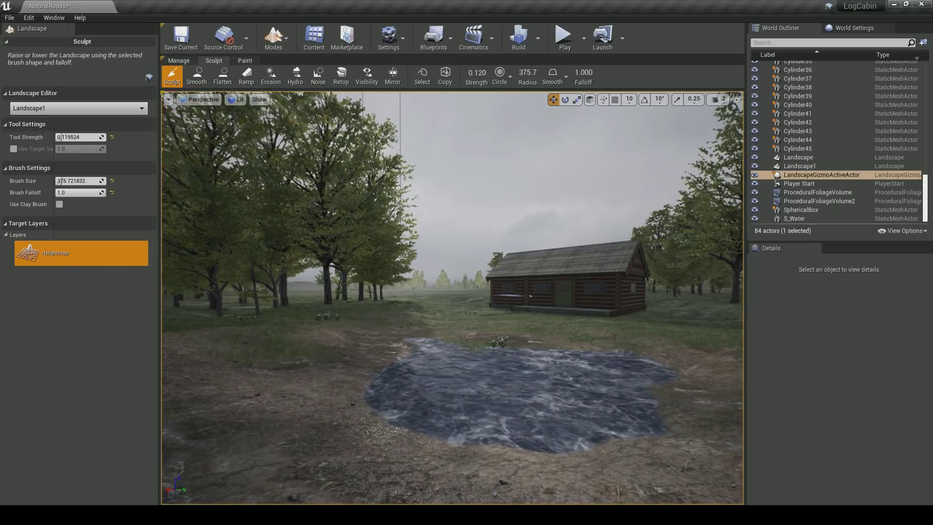
left_click(274, 38)
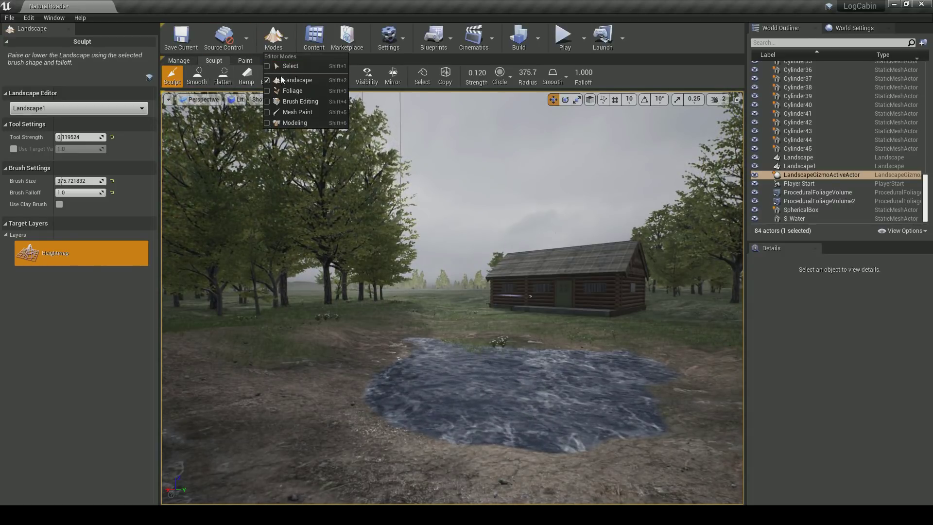
left_click(281, 67)
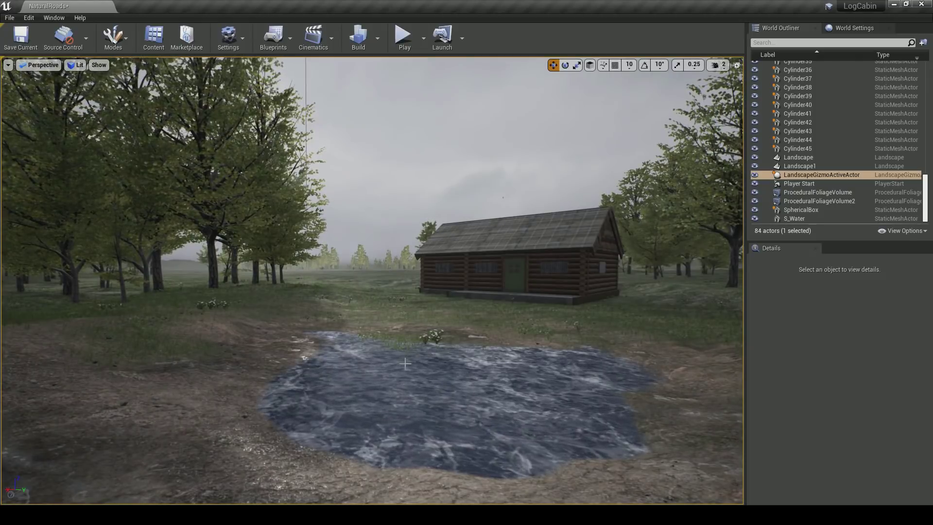
Save the level and open the water plane's MI_Ocean_Inst1 material for editing, keeping the pond visible beside the editor
left_click(418, 389)
key("ctrl+s")
left_click(866, 479)
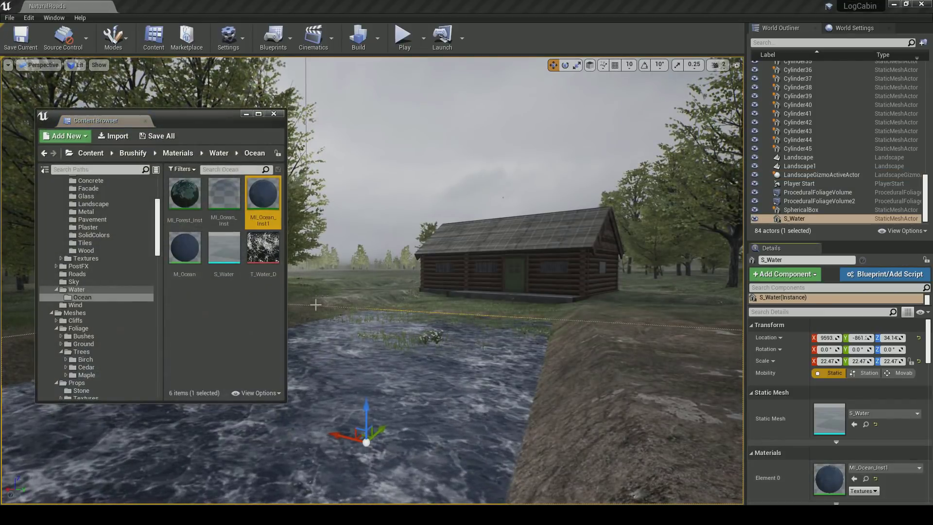
double_click(263, 195)
left_click_drag(302, 118, 296, 95)
right_click_drag(549, 281, 525, 282)
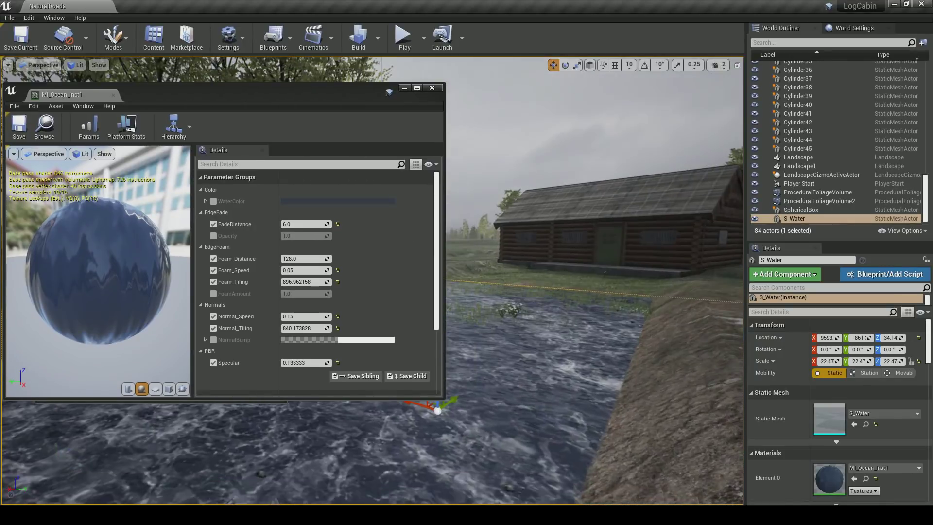
left_click_drag(336, 92, 322, 97)
left_click_drag(431, 272, 279, 268)
right_click_drag(395, 263, 427, 277)
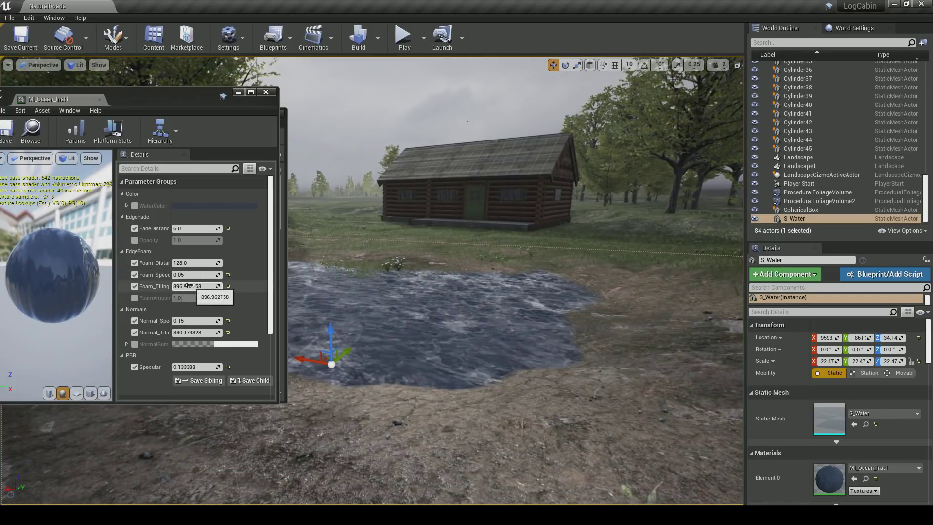
Enable the FoamAmount override at 1.0 and reduce Foam_Distance to about 4.02 in MI_Ocean_Inst1
left_click(135, 298)
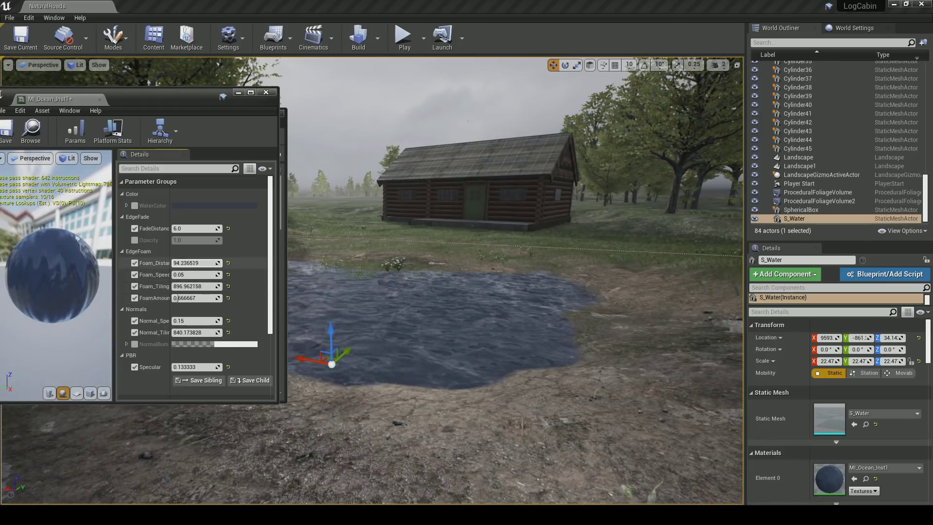
left_click_drag(279, 282, 324, 282)
left_click_drag(201, 96, 238, 87)
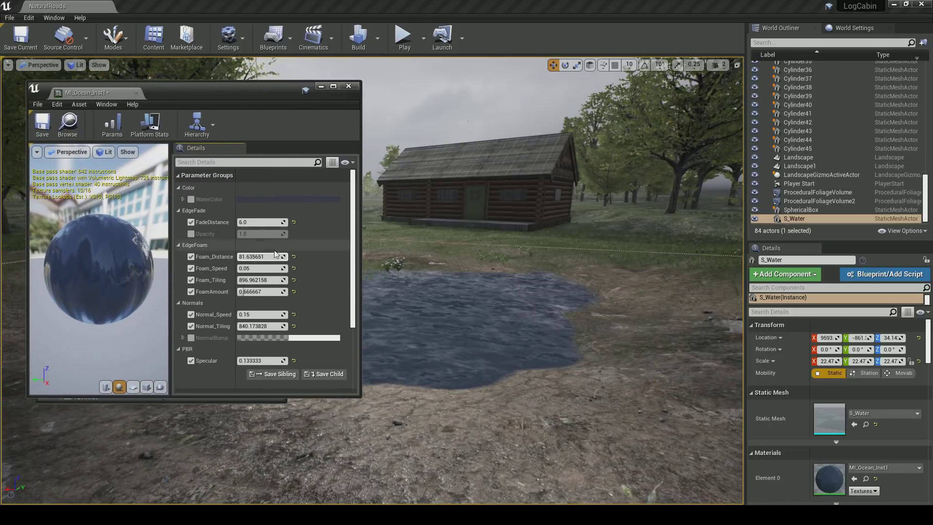
left_click_drag(235, 275, 248, 277)
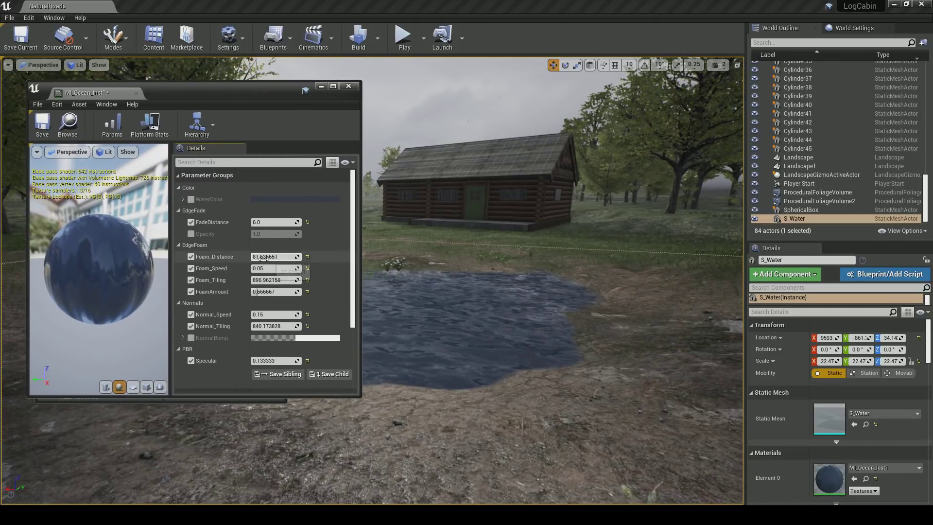
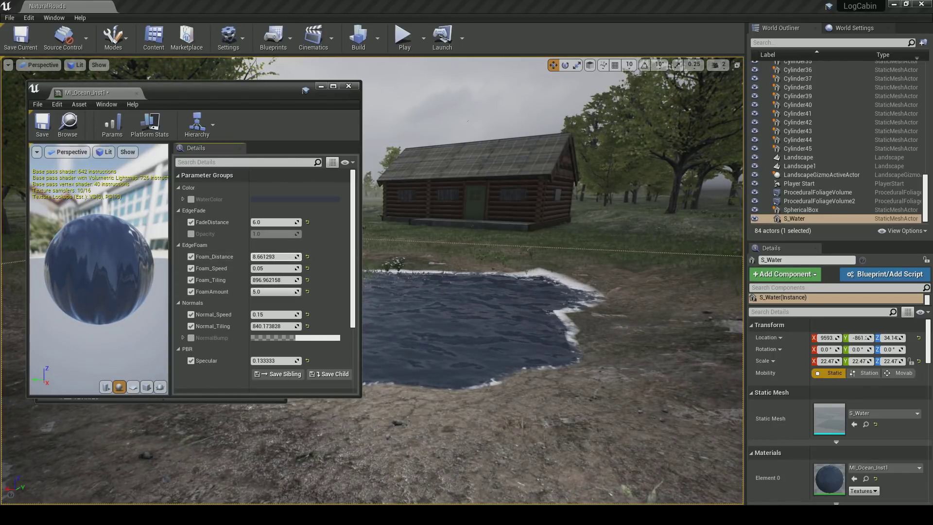
left_click_drag(275, 257, 292, 257)
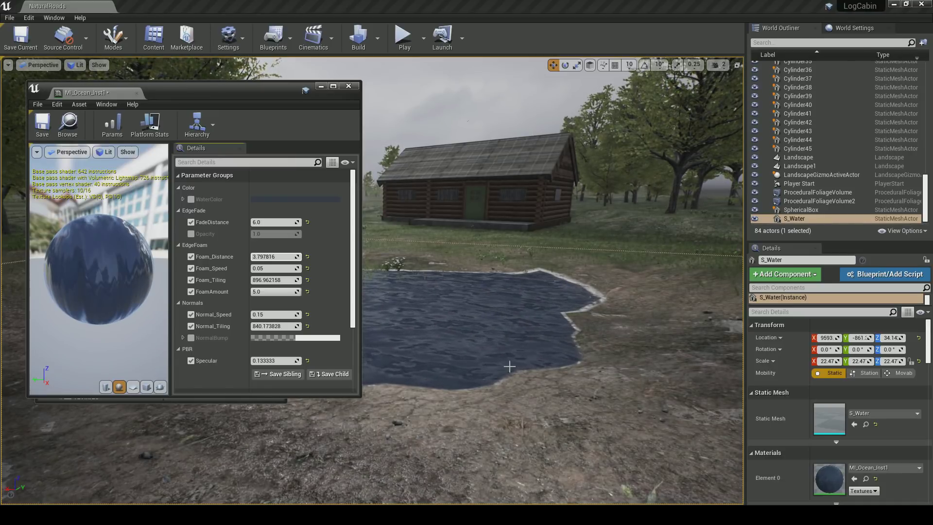
left_click_drag(262, 292, 238, 292)
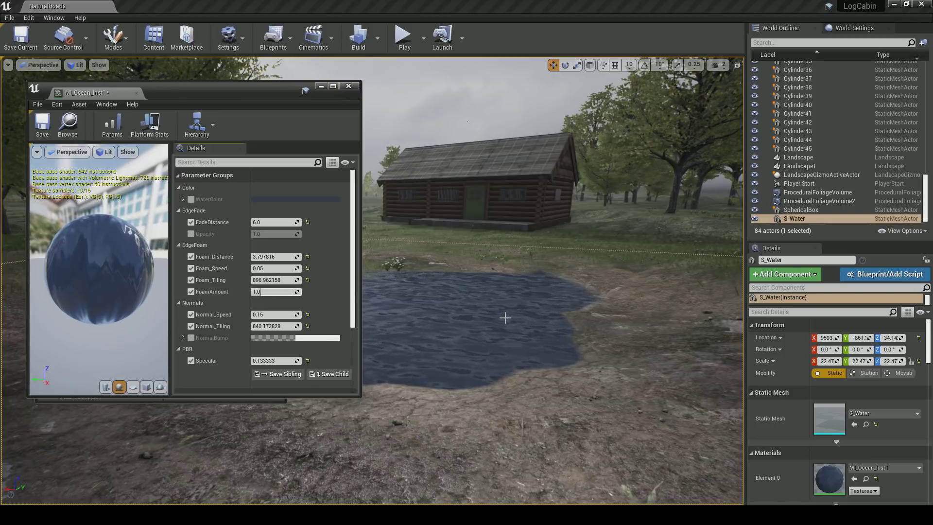
right_click_drag(505, 318, 481, 321)
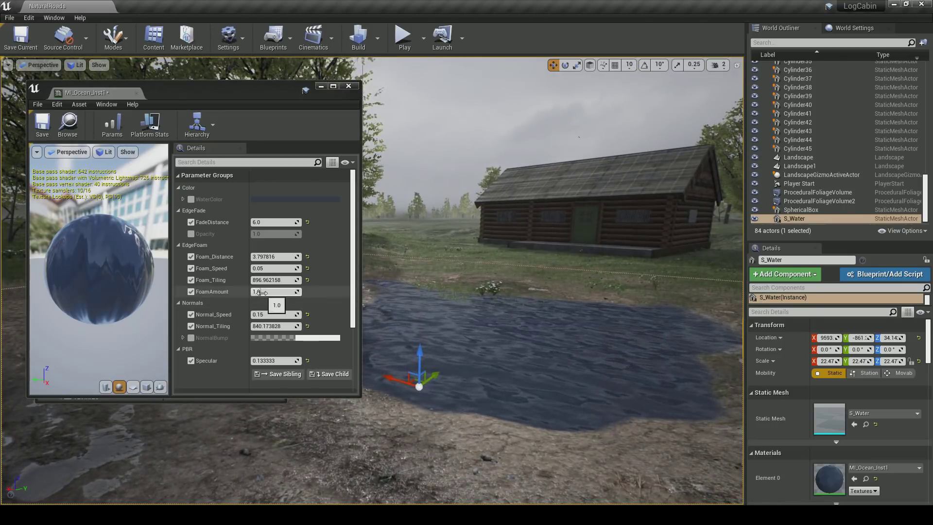
left_click_drag(263, 258, 274, 258)
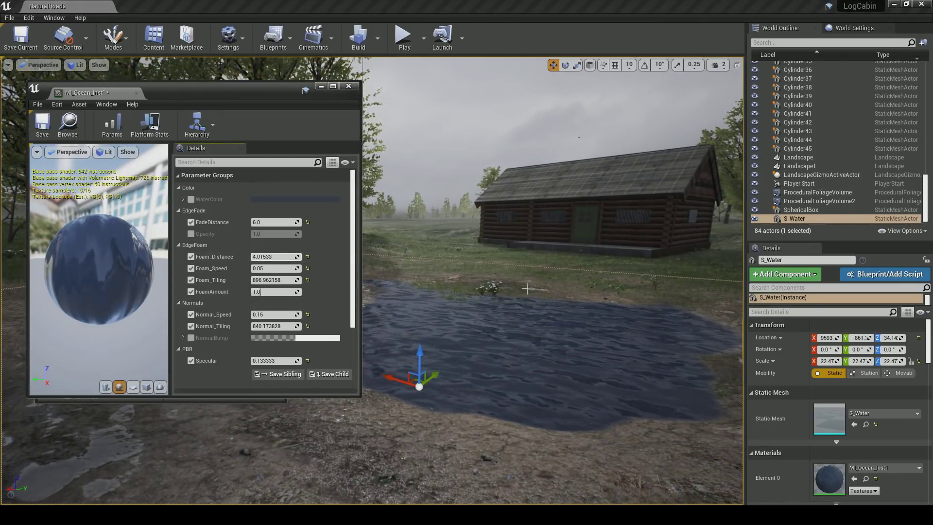
right_click_drag(527, 288, 541, 293)
Enable the NormalBump override and set its R, G and B values to 0.02
scroll(290, 315, "down", 3)
left_click(191, 291)
left_click(183, 291)
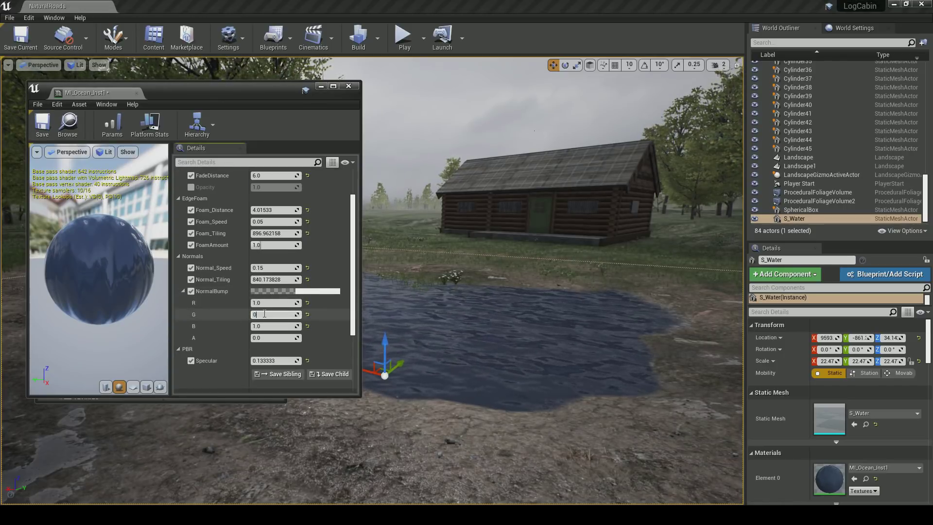
key("Return")
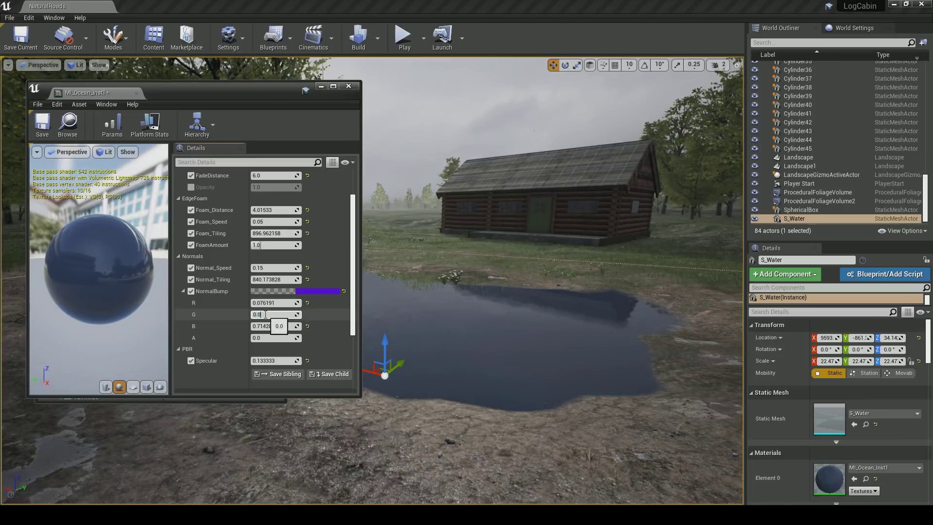
type("0.02")
left_click(276, 316)
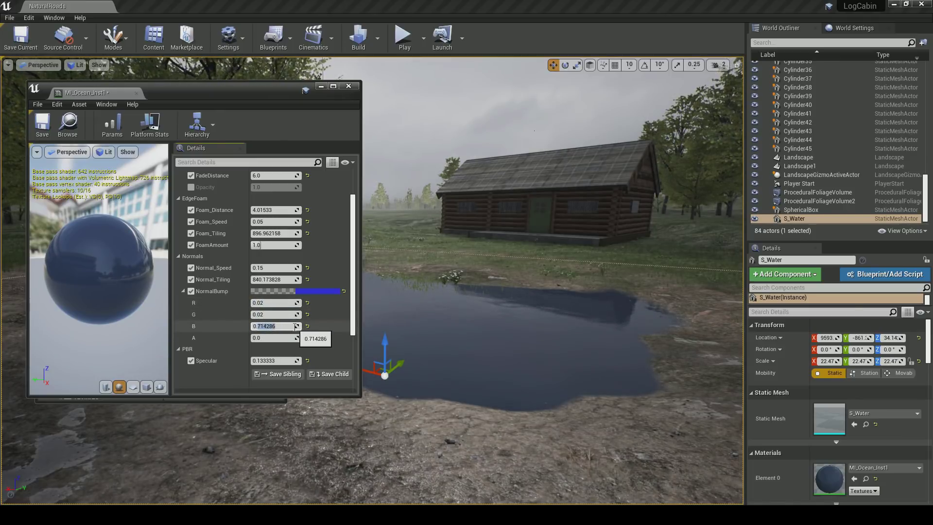
type("0.02")
key("Return")
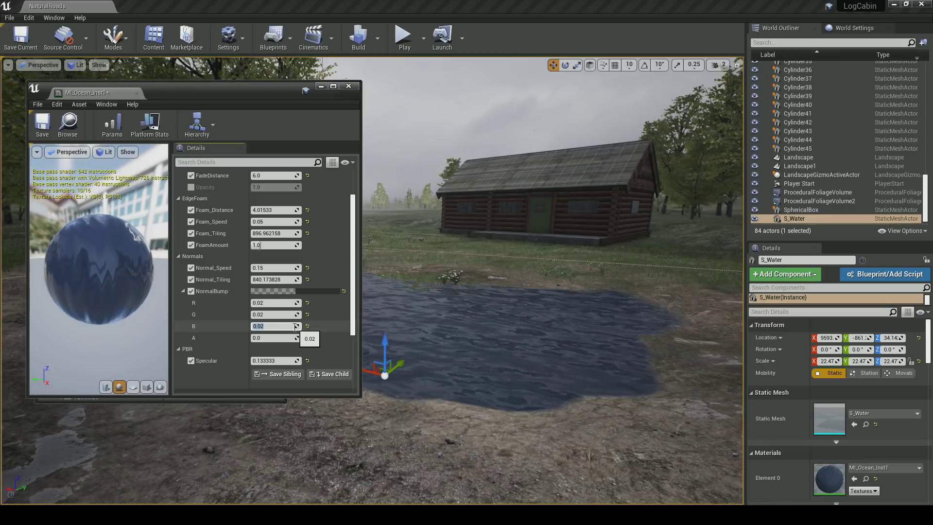
Set NormalBump's B value to 1.0 to calm the water, and save and close MI_Ocean_Inst1
left_click(308, 326)
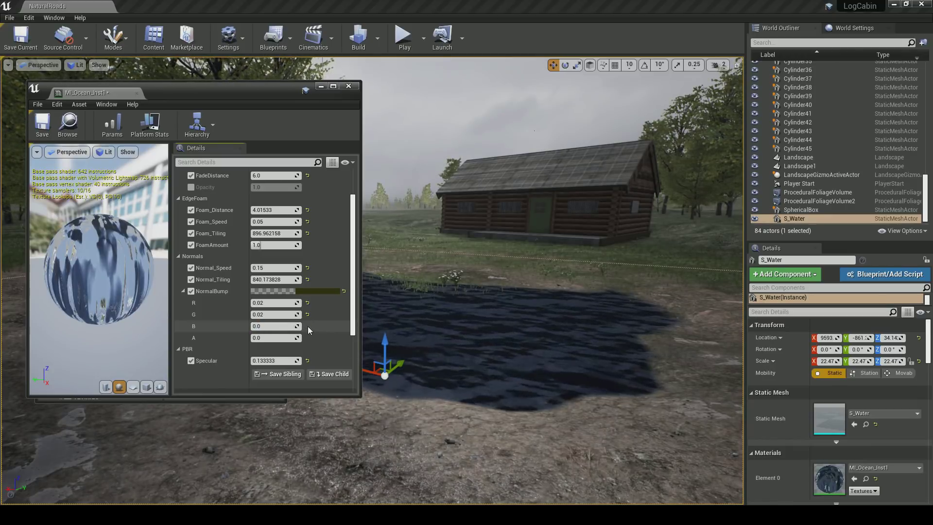
left_click_drag(282, 325, 302, 325)
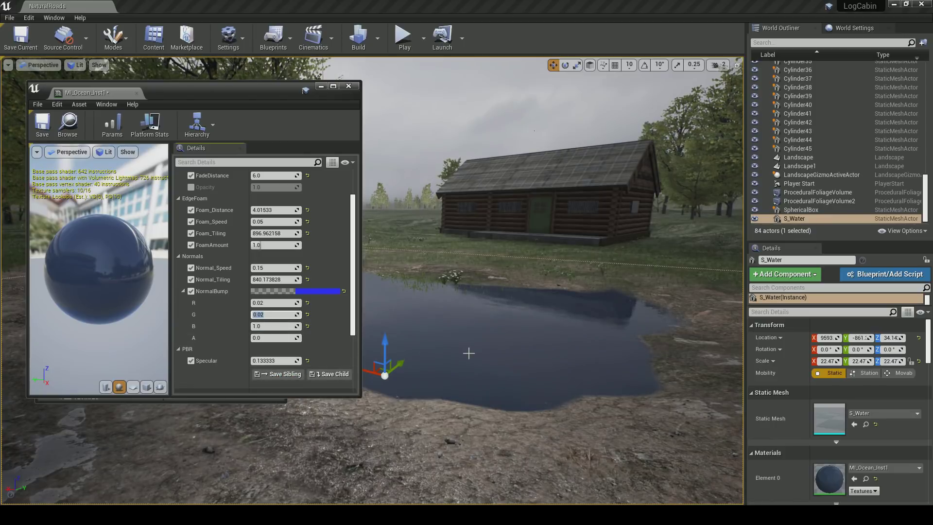
right_click_drag(475, 365, 458, 360)
left_click(43, 125)
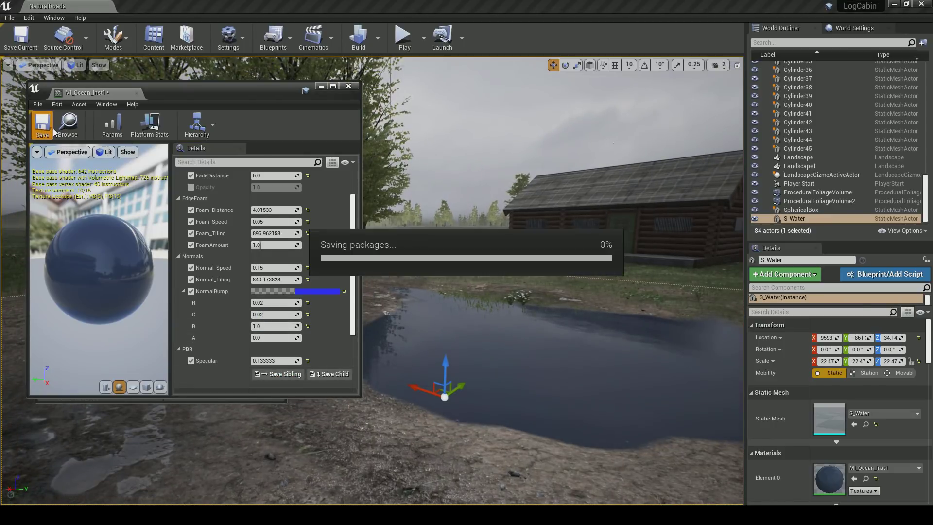
right_click_drag(480, 337, 504, 342)
key("Escape")
left_click(349, 86)
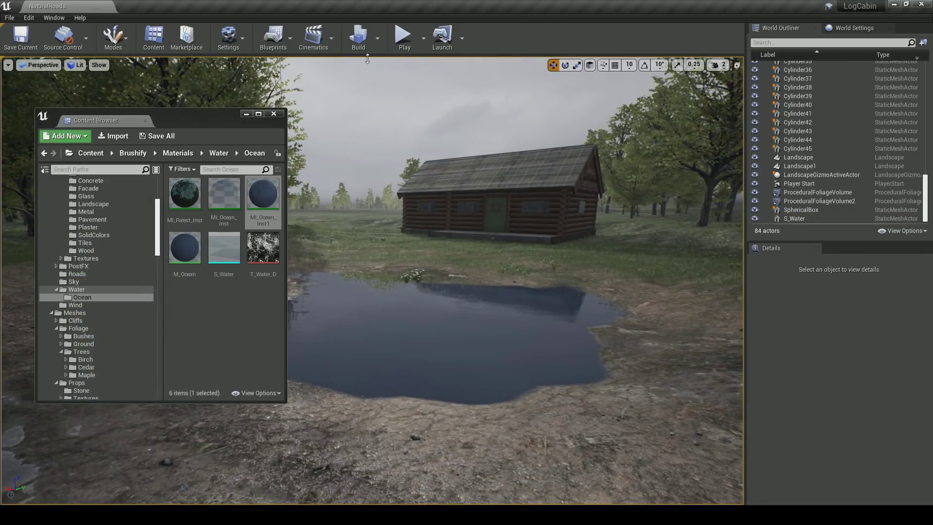
Play the level and run the character past the pond and over to the log cabin's porch
left_click(246, 113)
left_click(403, 37)
key("w")
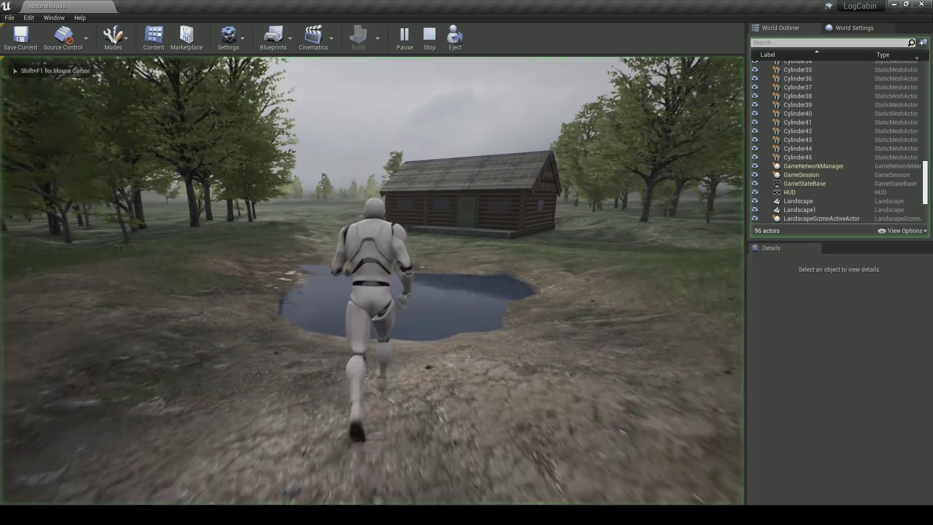
key("d")
key("w")
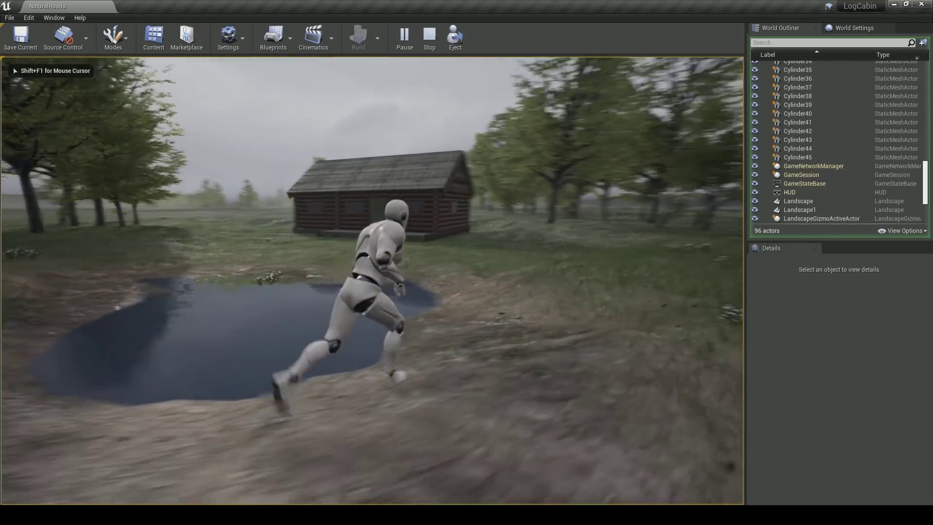
key("w")
key("a")
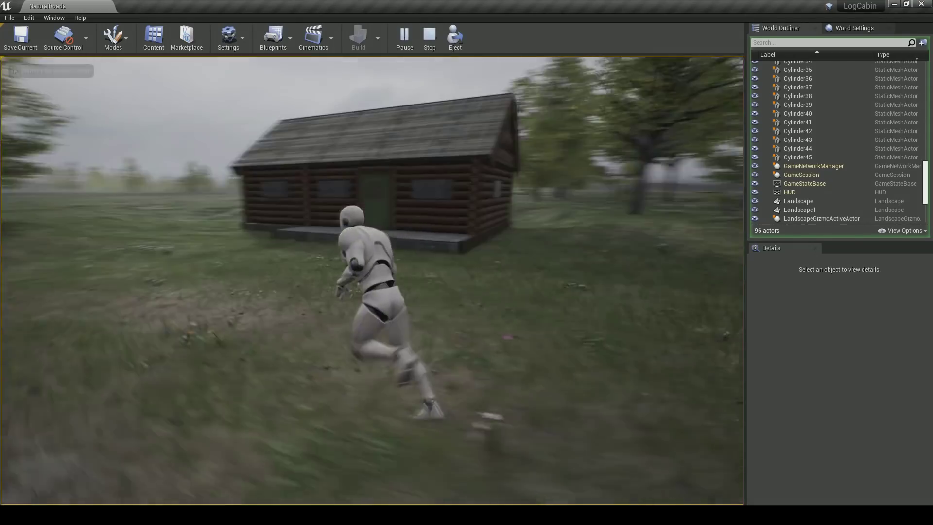
key("w")
key("a")
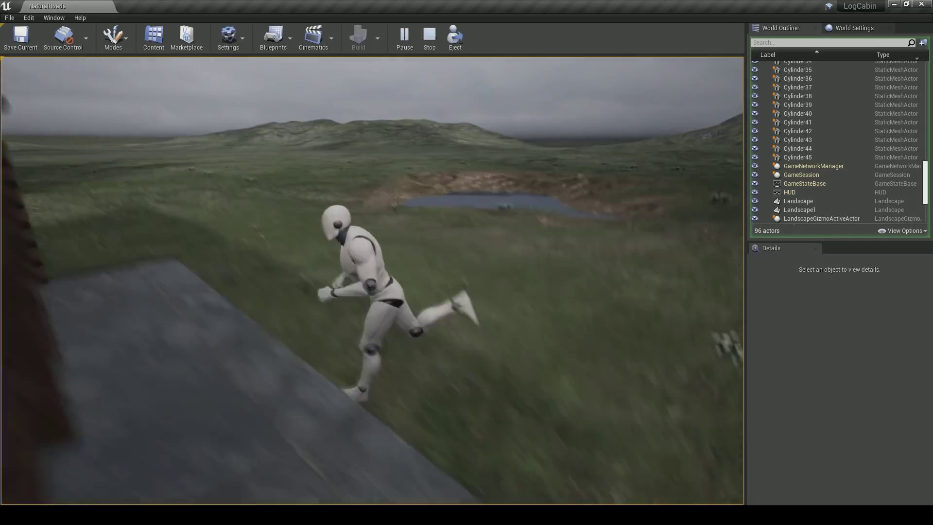
Run the character from the cabin back around and across the pond to inspect the water, and end play mode
key("w")
key("w")
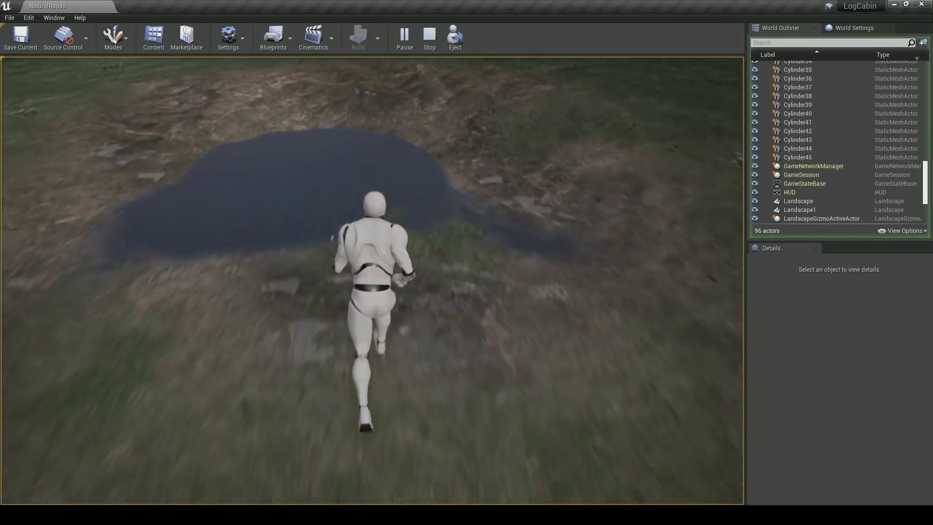
key("d")
key("s")
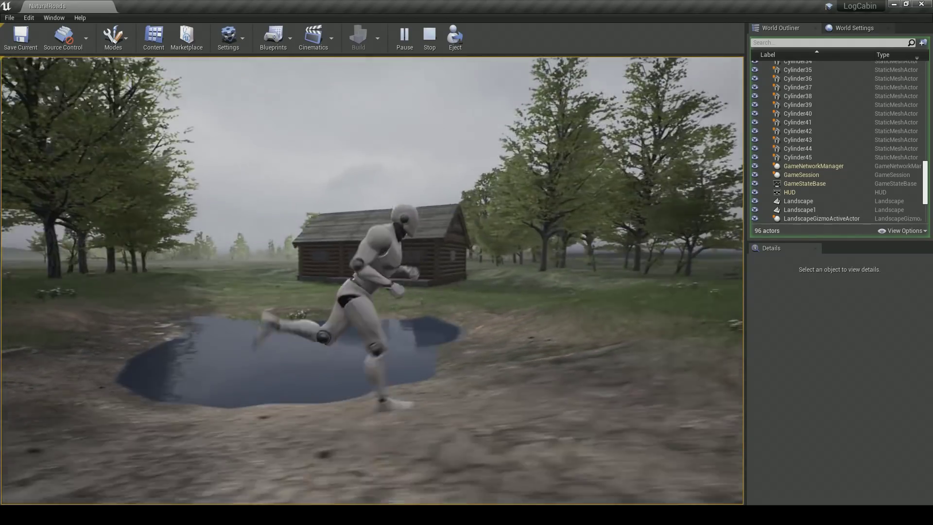
key("a")
key("w")
key("a")
key("d")
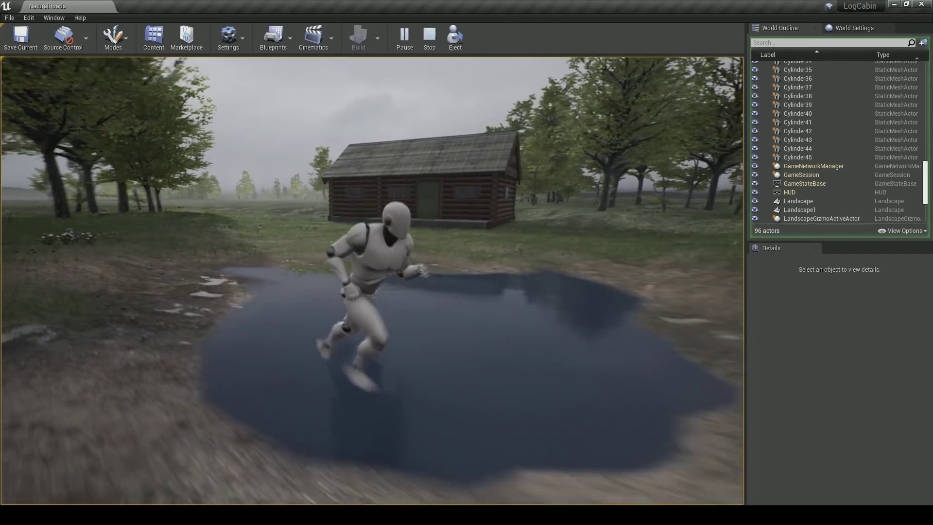
key("s")
key("w")
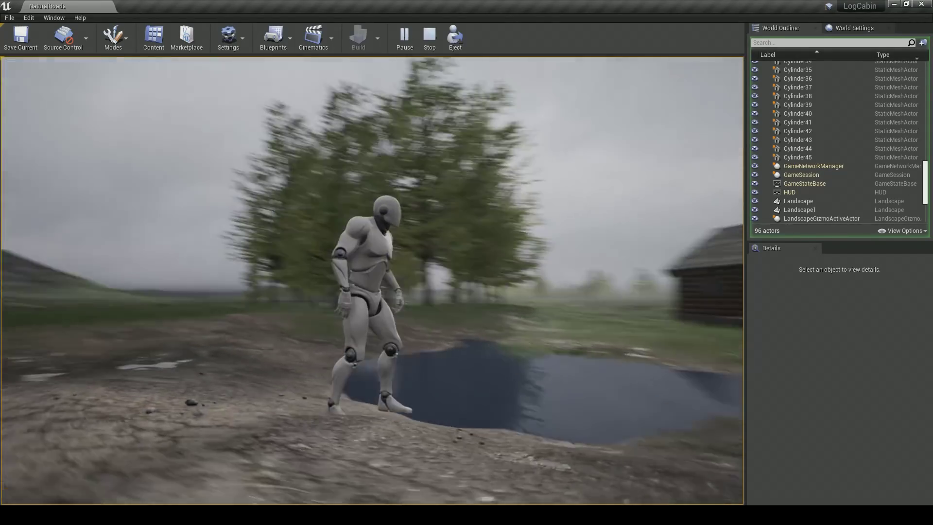
key("Escape")
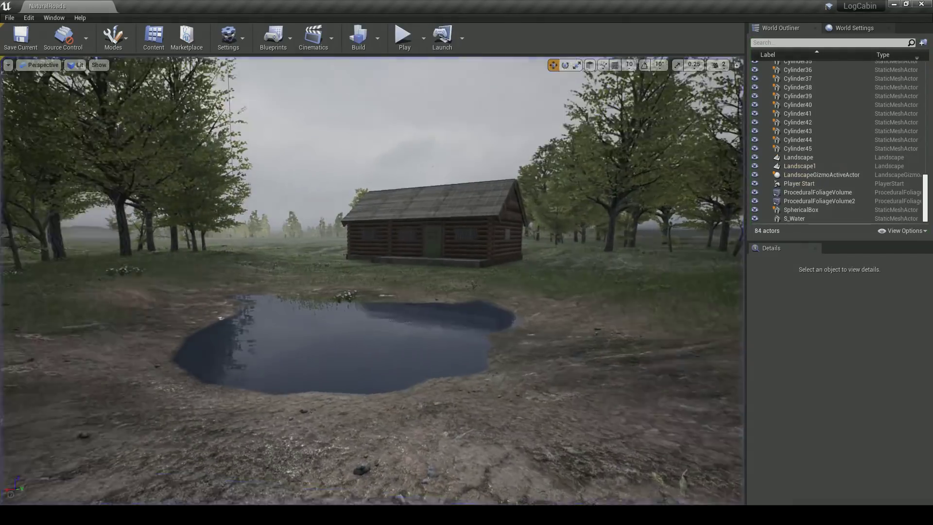
Switch to Foliage mode and activate painting with all three tree types selected
left_click(119, 38)
left_click(135, 88)
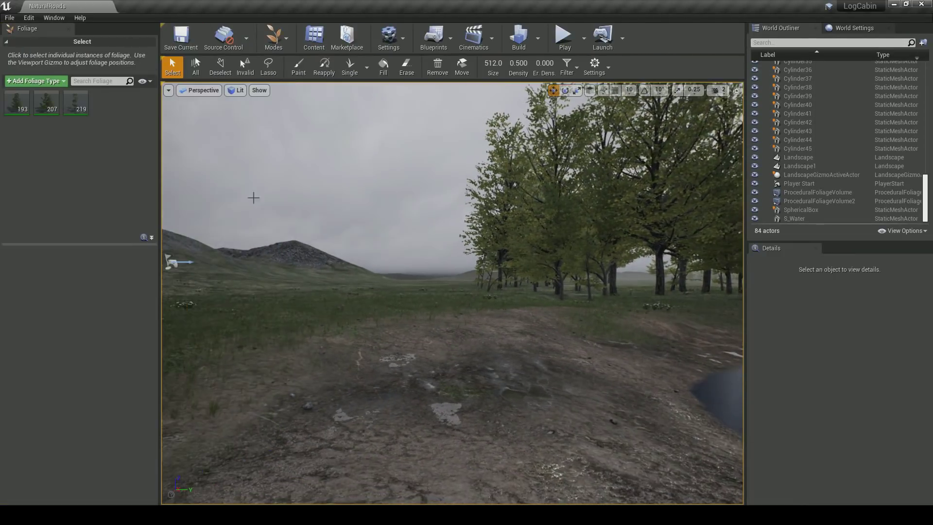
left_click(7, 113)
left_click(75, 103, "shift")
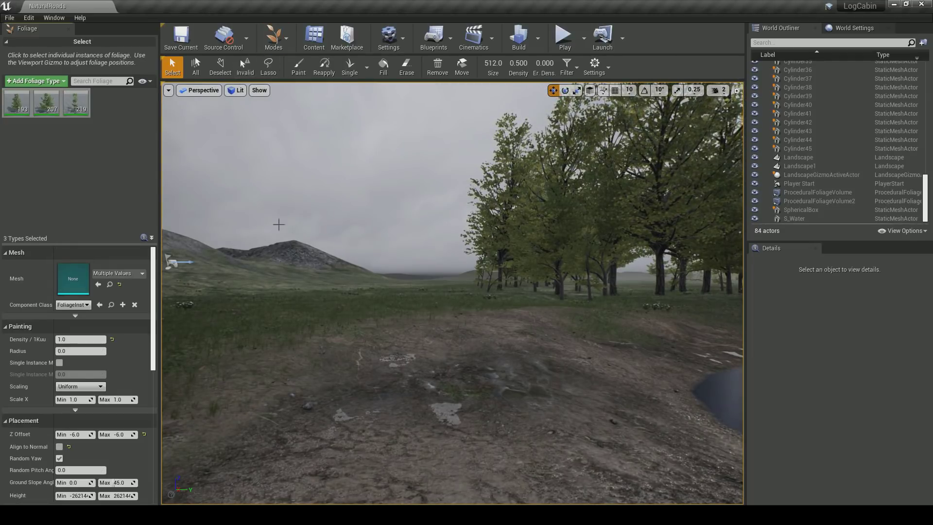
left_click(299, 66)
Paint clusters of the three tree types across the distant open grassland surrounding the pond area
mouse_move(309, 281)
left_mouse_down()
mouse_move(313, 269)
mouse_move(362, 291)
mouse_move(424, 285)
mouse_move(272, 287)
mouse_move(430, 283)
left_mouse_up()
right_click_drag(402, 279, 349, 275)
mouse_move(283, 297)
left_mouse_down()
mouse_move(209, 291)
mouse_move(358, 280)
left_mouse_up()
right_click_drag(359, 280, 331, 284)
left_click_drag(233, 278, 295, 260)
right_click_drag(296, 261, 209, 265)
mouse_move(367, 271)
left_mouse_down()
mouse_move(356, 256)
mouse_move(340, 259)
left_mouse_up()
right_click_drag(354, 267, 272, 266)
left_click_drag(402, 263, 364, 261)
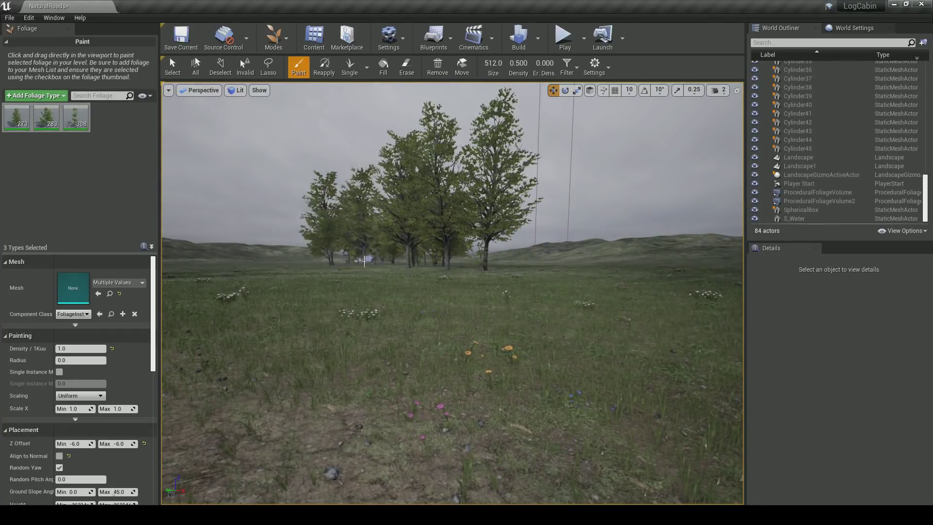
right_click_drag(327, 270, 233, 270)
left_click_drag(500, 260, 452, 309)
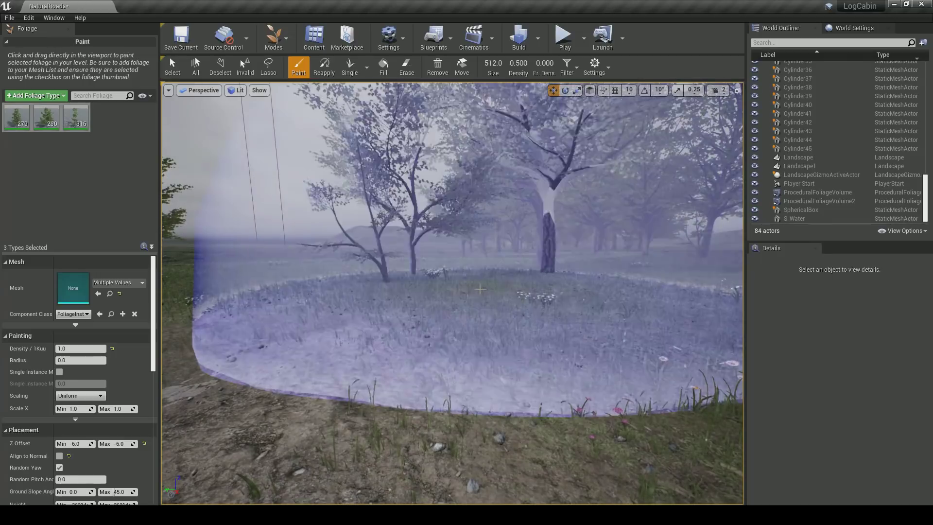
right_click_drag(571, 256, 491, 248)
right_click_drag(570, 292, 603, 293)
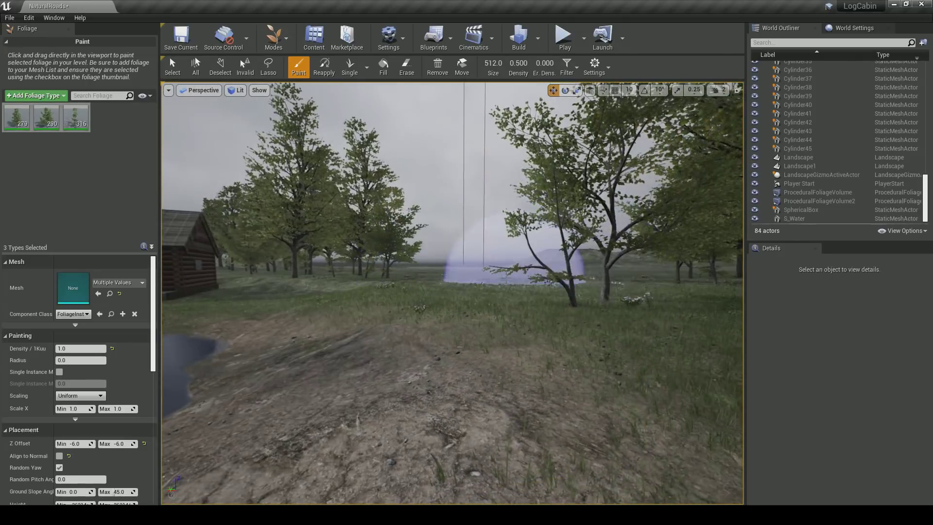
Fill the distant gaps in the meadow beside the cabin with more trees, with Scale X set to 0.1 minimum and 0.35 maximum
key("w")
mouse_move(440, 267)
left_mouse_down()
mouse_move(503, 266)
mouse_move(329, 265)
left_mouse_up()
right_click_drag(476, 273, 511, 266)
key("a")
right_click_drag(477, 292, 486, 304)
key("w")
mouse_move(413, 282)
left_mouse_down()
mouse_move(389, 270)
mouse_move(400, 282)
mouse_move(450, 267)
mouse_move(400, 290)
mouse_move(451, 290)
mouse_move(458, 285)
mouse_move(443, 273)
mouse_move(500, 263)
mouse_move(510, 274)
mouse_move(506, 265)
mouse_move(466, 280)
mouse_move(520, 287)
left_mouse_up()
Erase the stray small trees from the open gap between the large tree groups
key("shift")
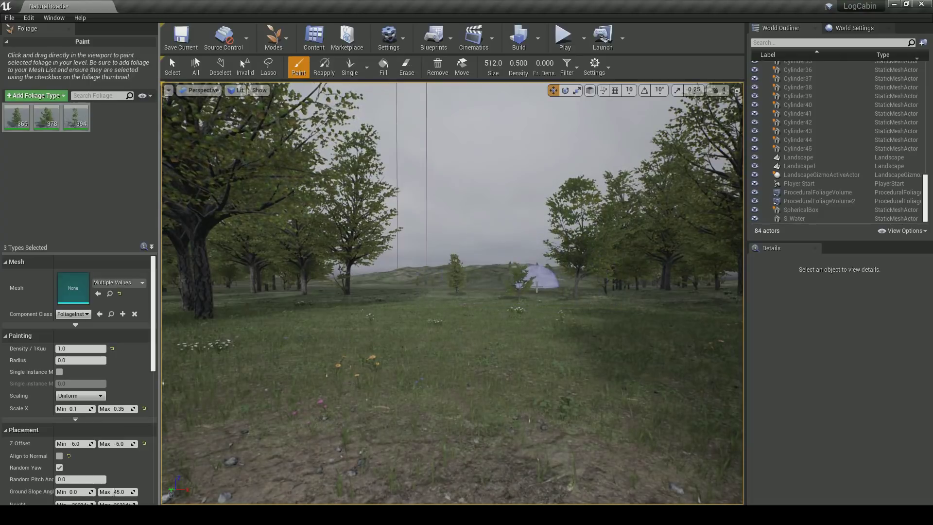
key("shift")
left_click(547, 275)
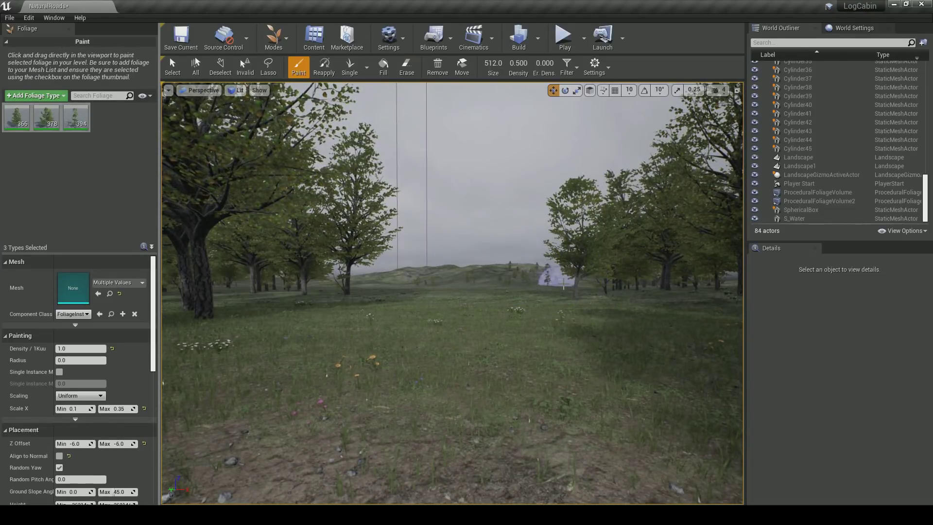
key("shift")
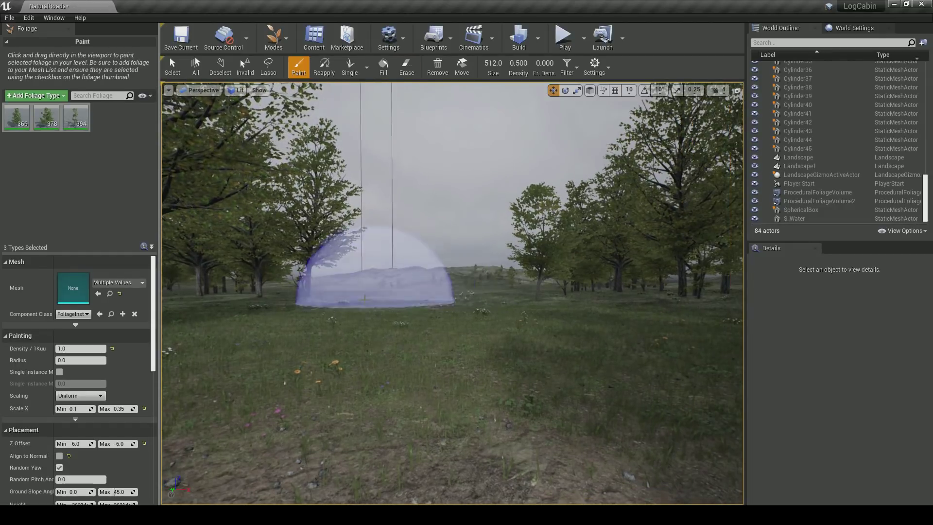
Paint small trees at 0.1 to 0.35 scale behind the larger trees and near the cabin, and save the level
mouse_move(302, 278)
left_mouse_down()
mouse_move(260, 291)
mouse_move(184, 288)
left_mouse_up()
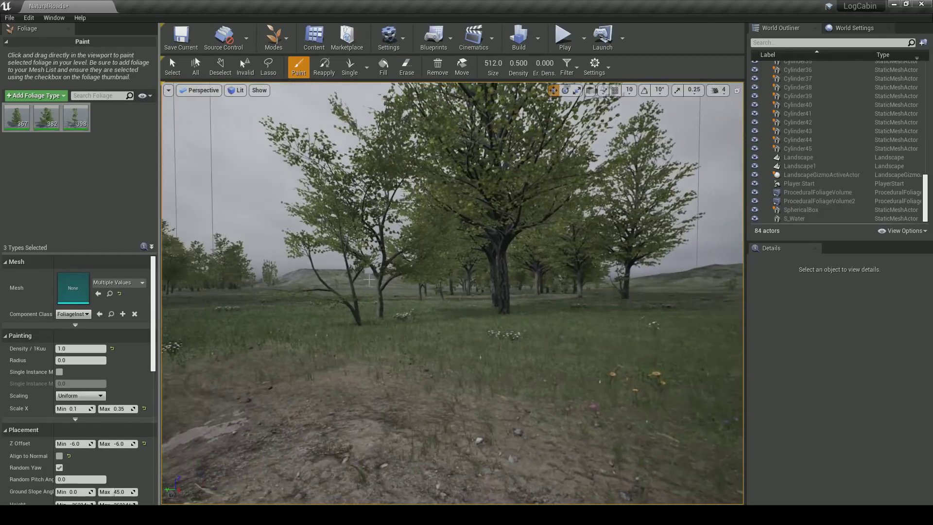
left_click_drag(326, 277, 275, 291)
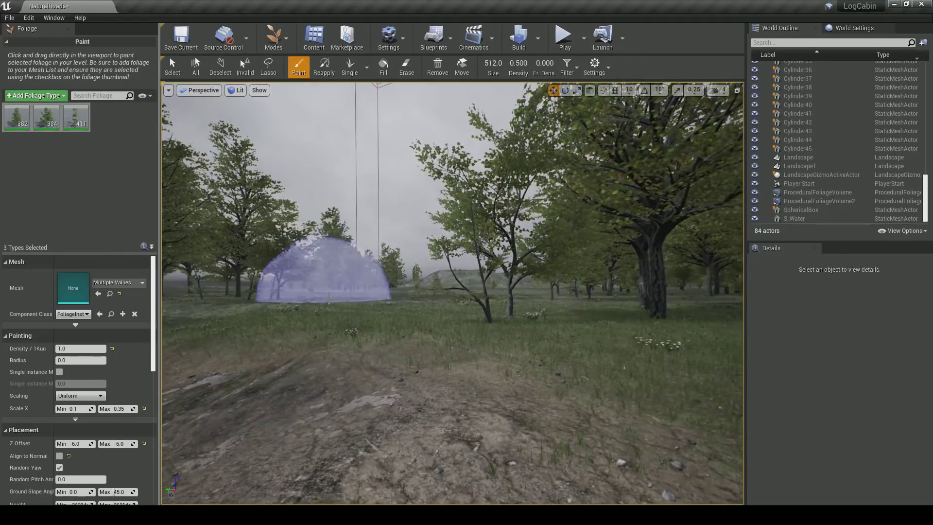
mouse_move(312, 281)
left_mouse_down()
mouse_move(364, 288)
mouse_move(337, 271)
left_mouse_up()
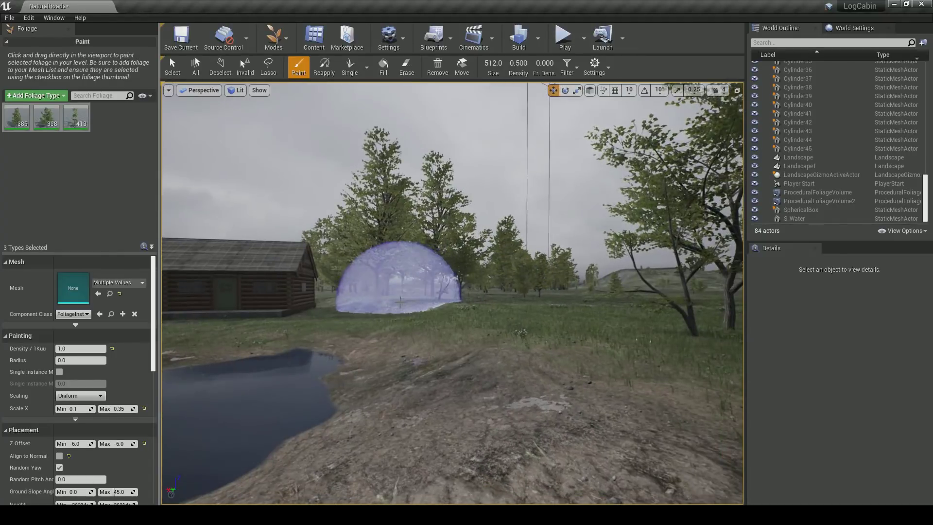
left_click_drag(399, 278, 326, 280)
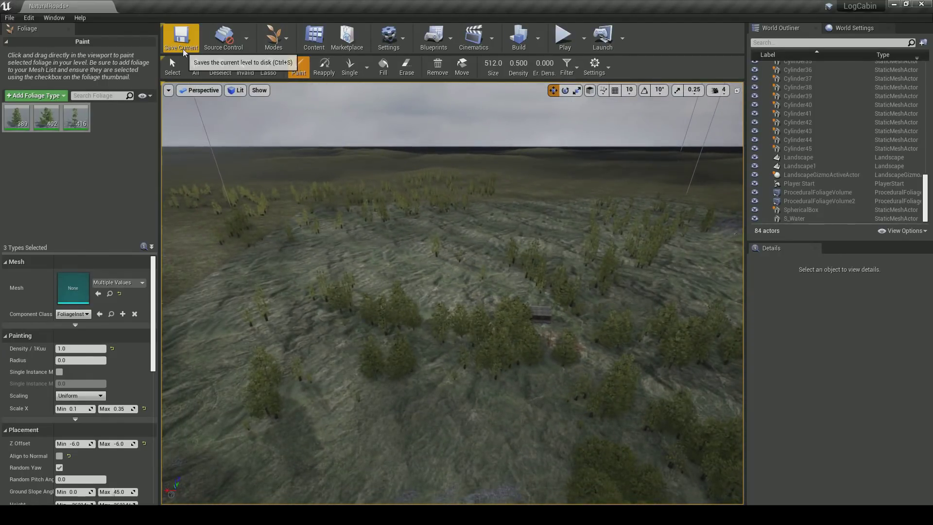
left_click(182, 49)
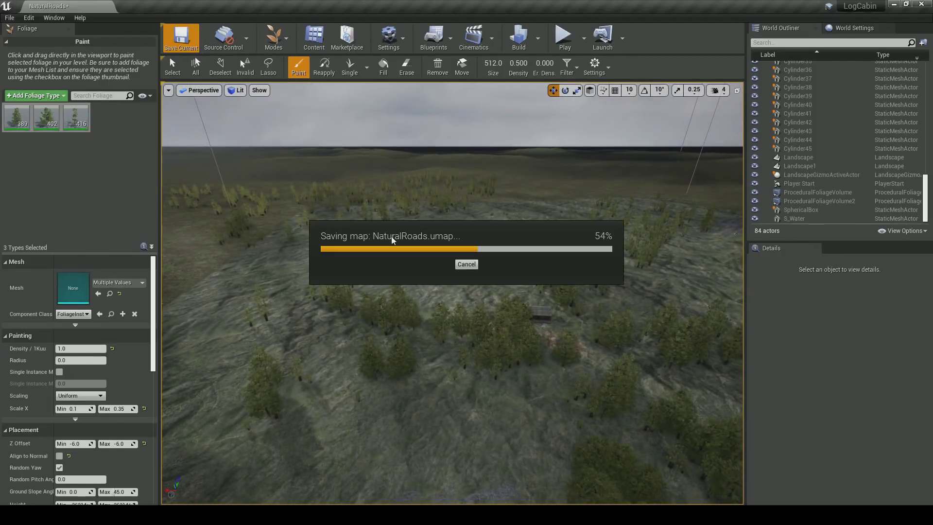
Enable the experimental Procedural Foliage feature in the Editor Preferences and close the preferences
left_click(314, 41)
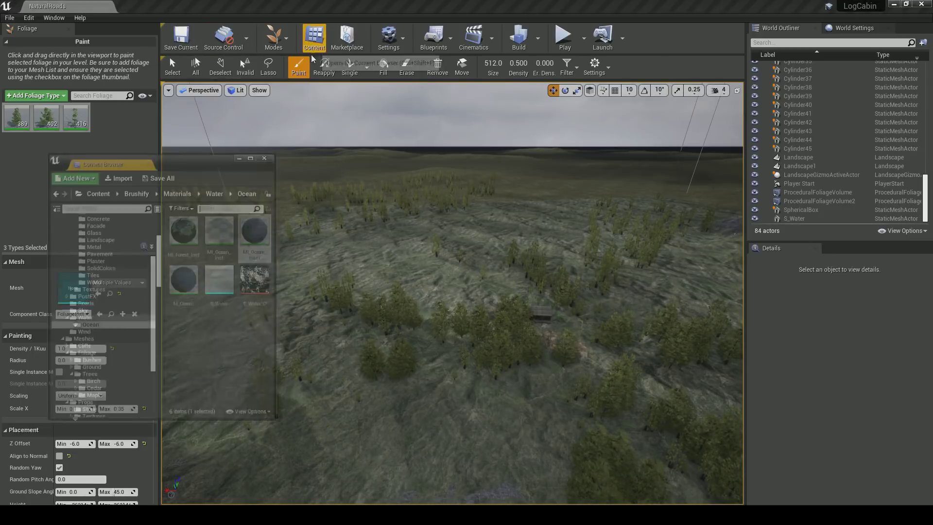
left_click(246, 115)
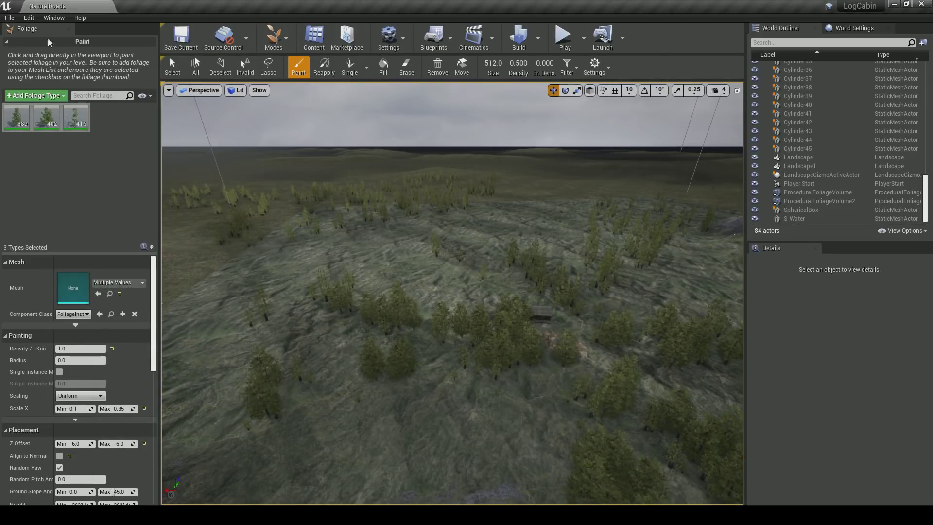
left_click(29, 18)
left_click(63, 147)
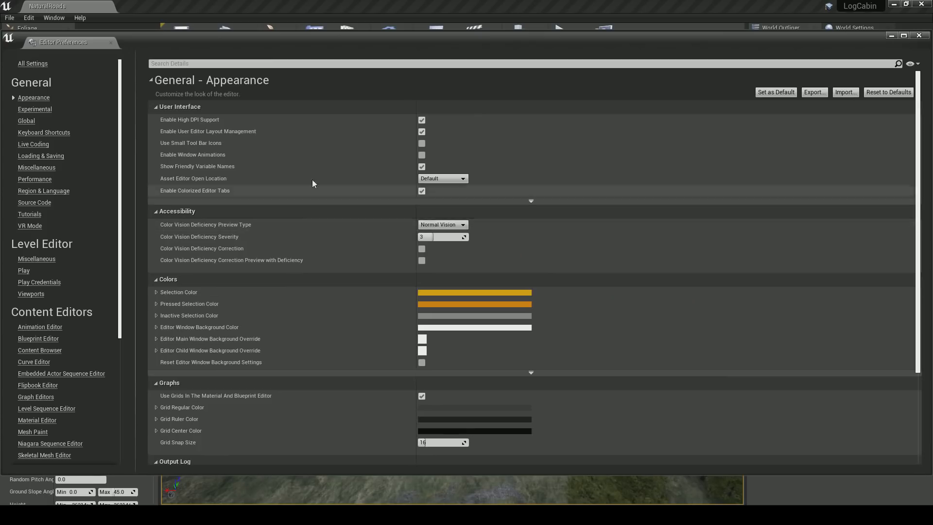
left_click(200, 64)
type("proced")
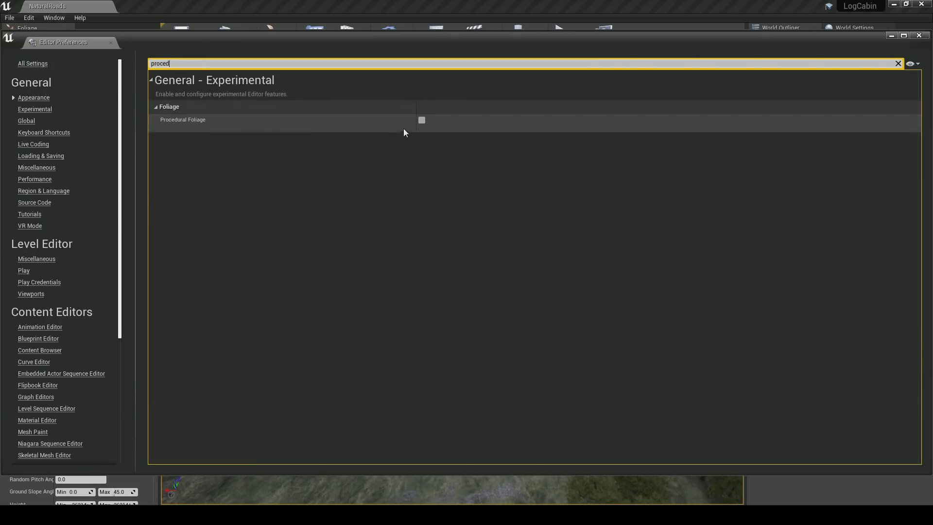
left_click(422, 120)
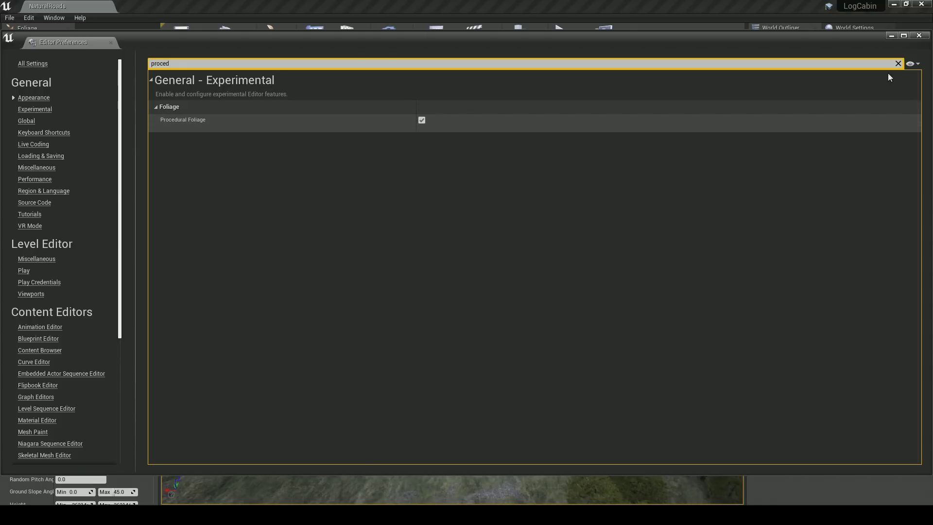
left_click(919, 36)
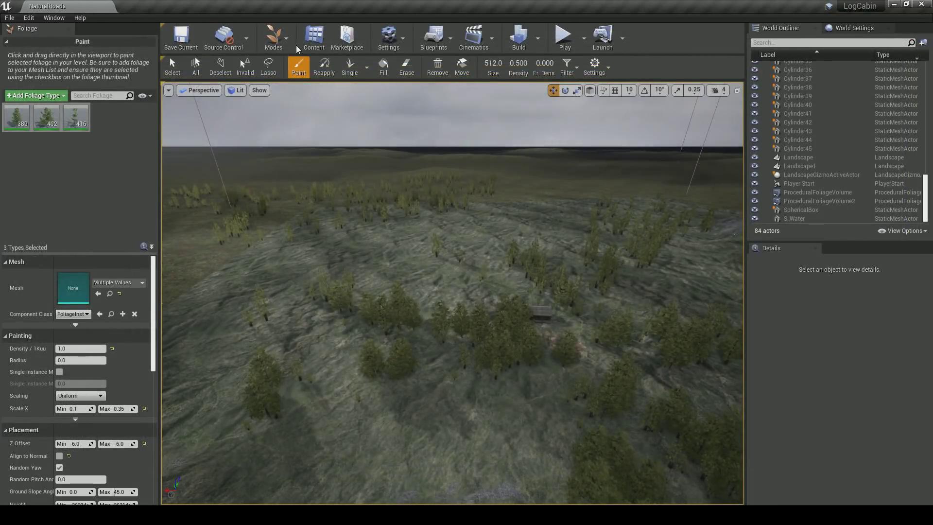
Open the Place Actors list, search for "proce" and place a Procedural Foliage Volume on the landscape
left_click(275, 44)
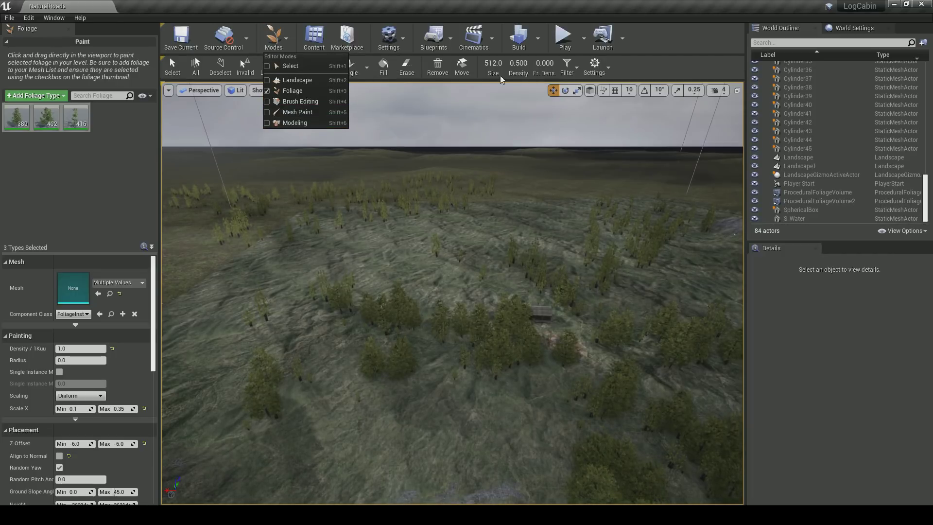
left_click(54, 18)
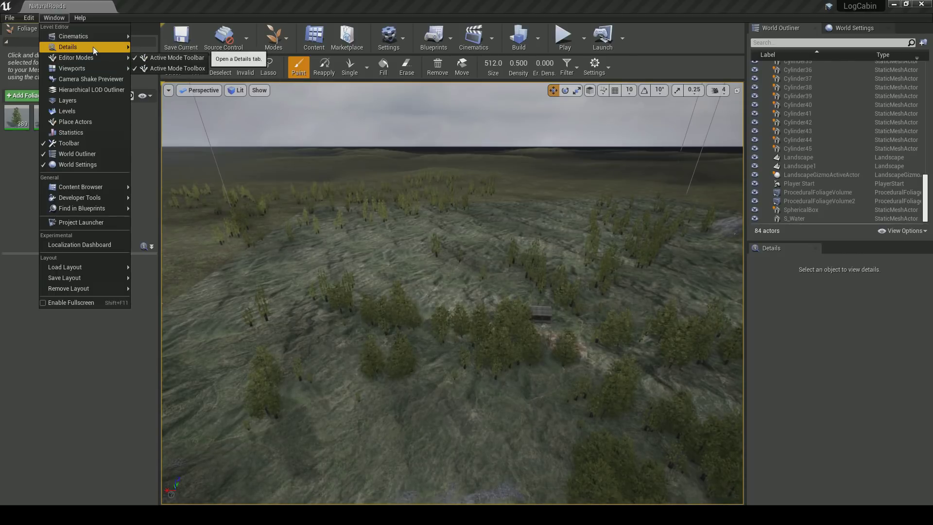
left_click(85, 122)
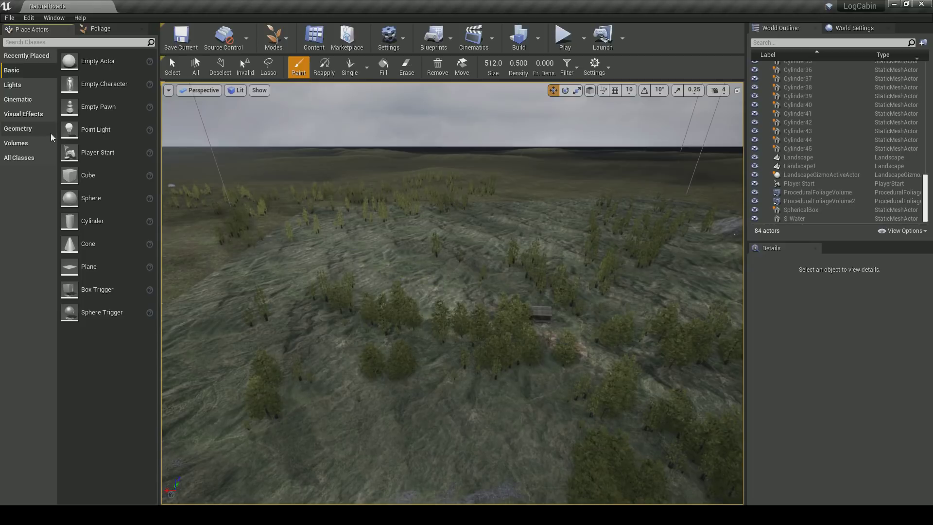
left_click(37, 43)
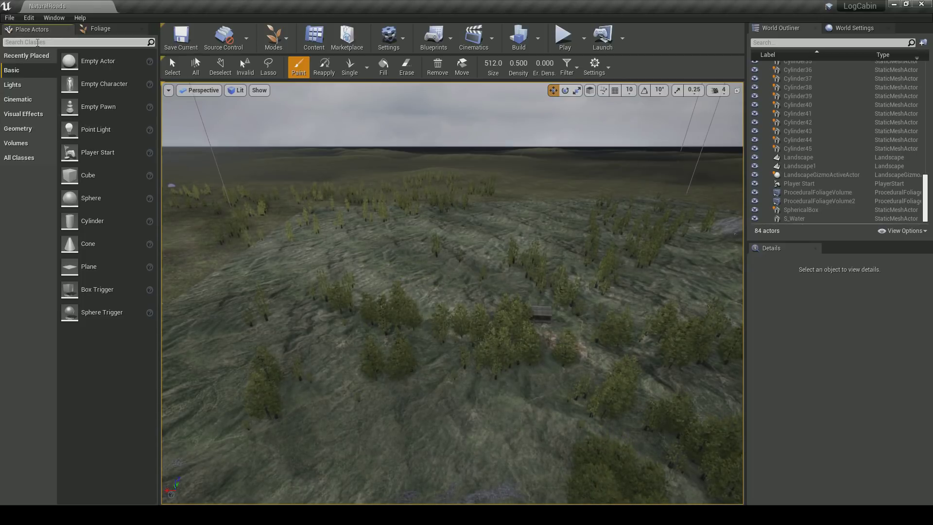
type("pr")
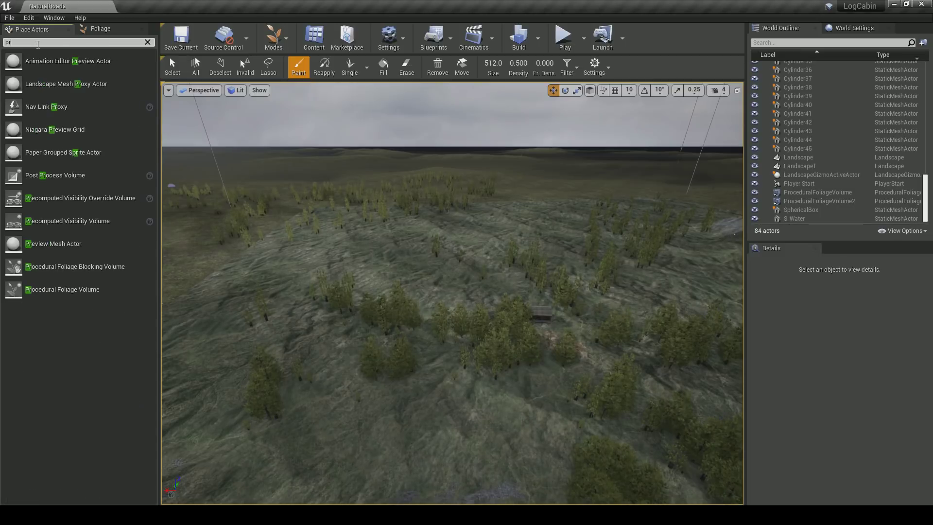
type("oce")
left_click_drag(56, 106, 396, 255)
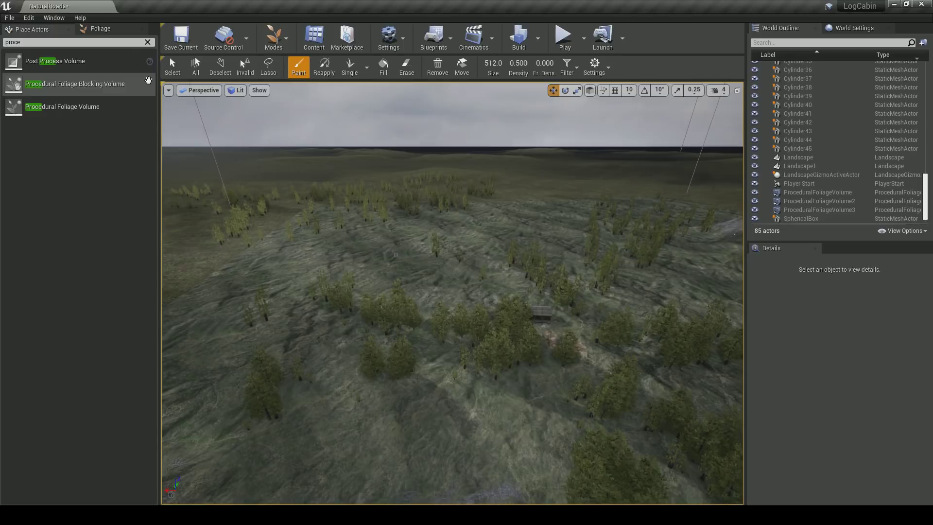
Enlarge the new foliage volume to about 42.17 by 47.22 in X and Y scale and raise it to about Z 1089
left_click(273, 71)
right_click_drag(379, 204, 348, 164)
key("w")
left_click(447, 288)
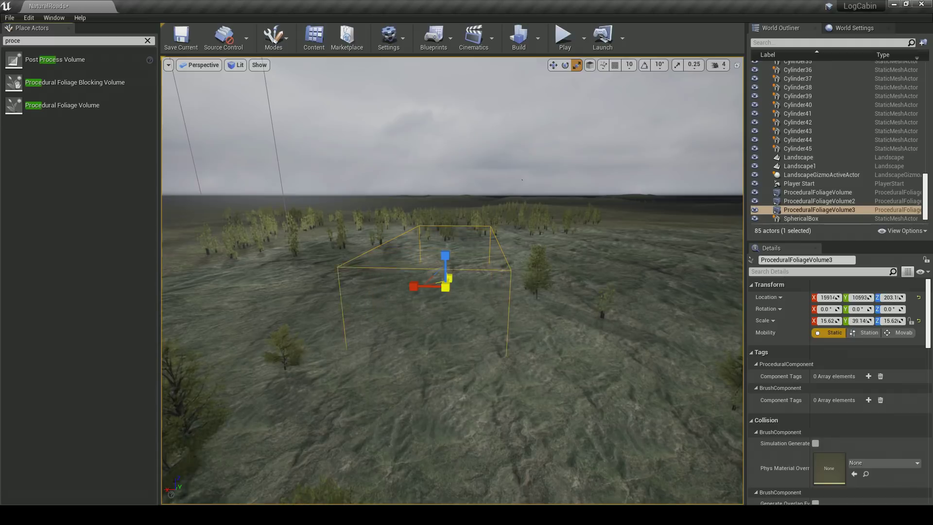
left_click_drag(414, 287, 372, 287)
key("a")
right_click_drag(479, 319, 515, 331)
key("w")
left_click_drag(505, 251, 506, 226)
key("s")
right_click_drag(541, 284, 554, 292)
scroll(868, 371, "down", 5)
scroll(839, 345, "up", 3)
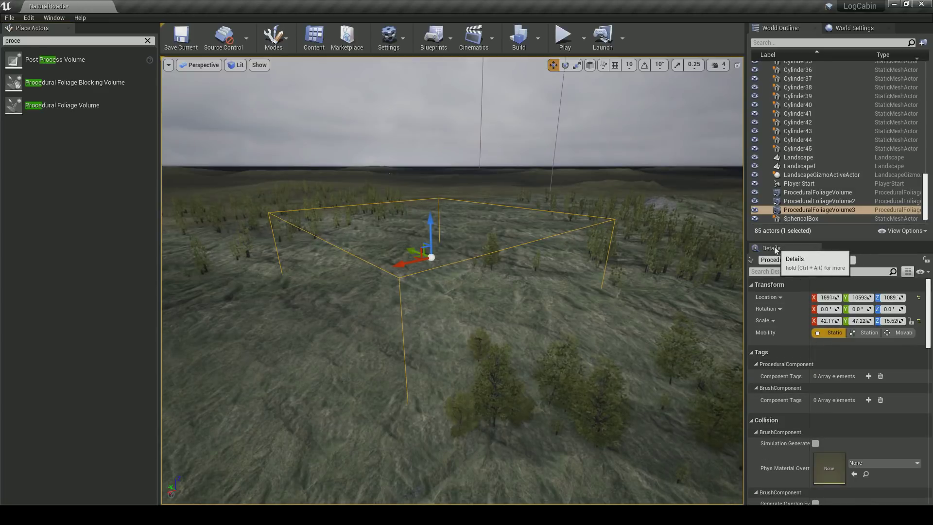
Assign the Trees_Green spawner from Brushify/Procedural/Foliage/Trees_Green as the volume's Foliage Spawner
scroll(822, 396, "down", 5)
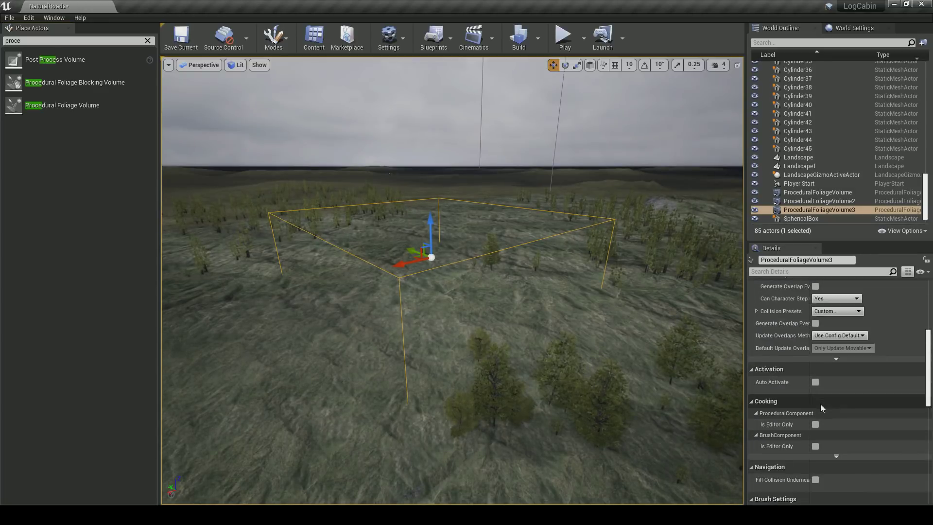
scroll(820, 404, "down", 5)
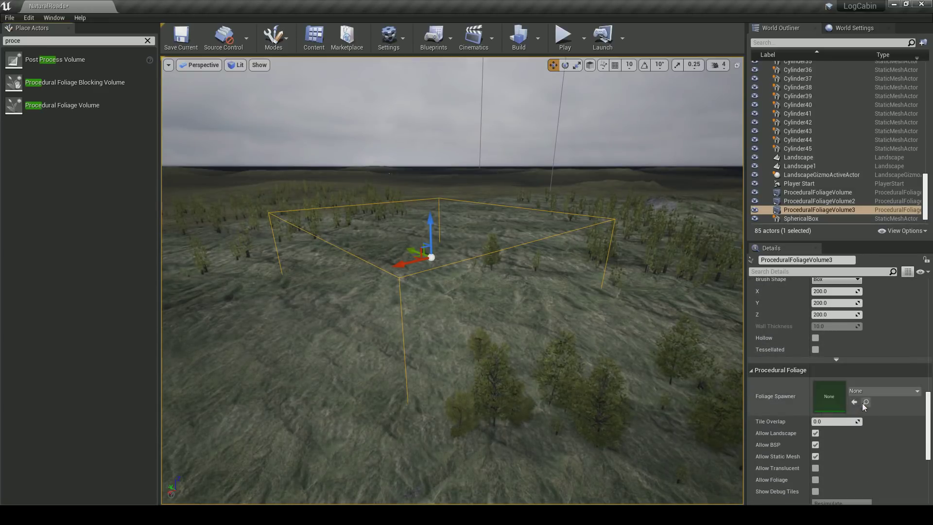
left_click(866, 403)
scroll(160, 234, "up", 5)
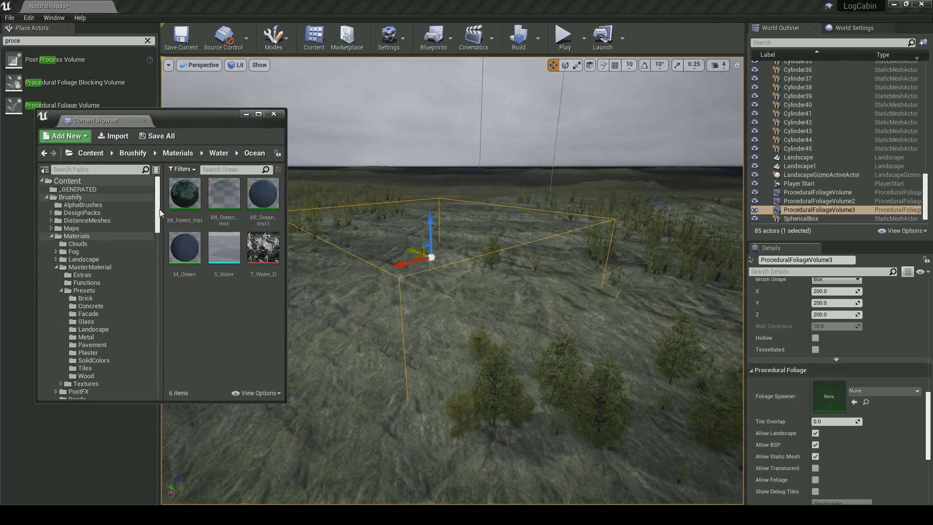
left_click(82, 206)
left_click(71, 197)
double_click(185, 304)
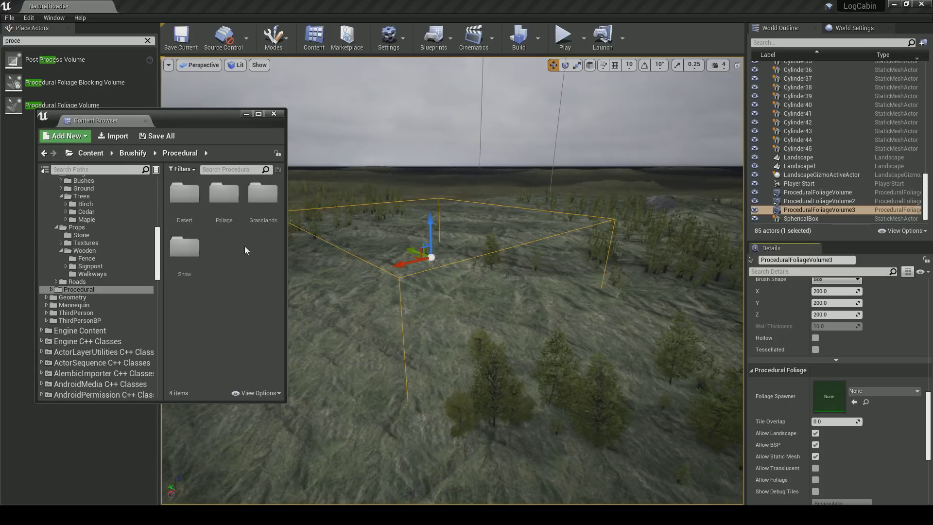
double_click(223, 196)
double_click(263, 195)
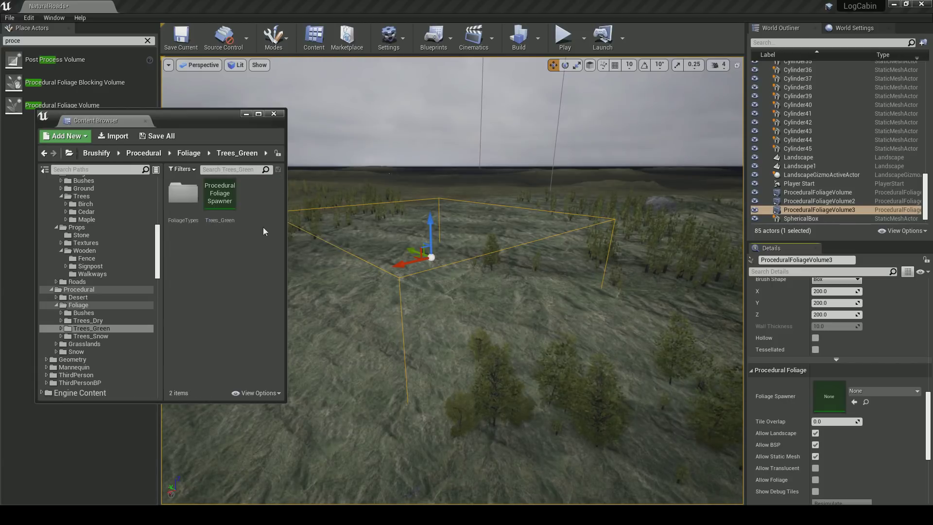
left_click_drag(220, 197, 828, 403)
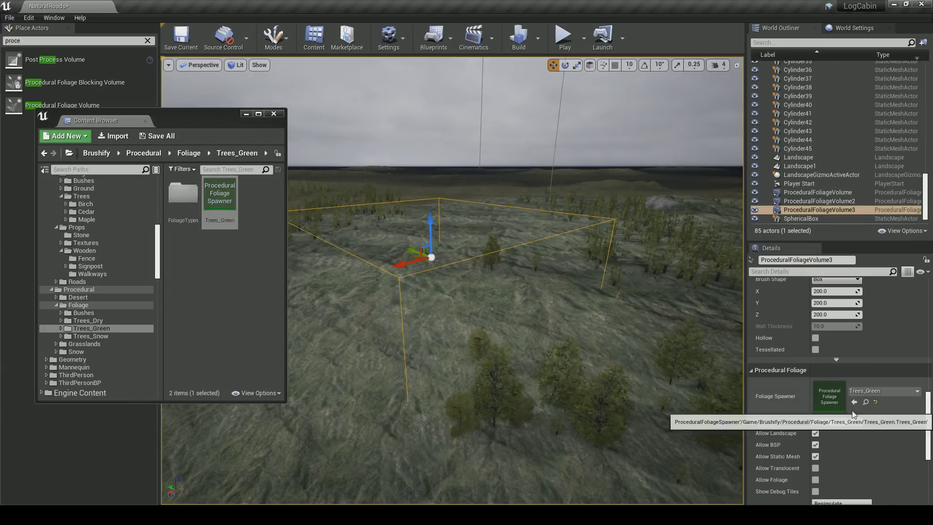
Resimulate the foliage volume to fill it with trees
scroll(852, 410, "down", 3)
left_click(845, 441)
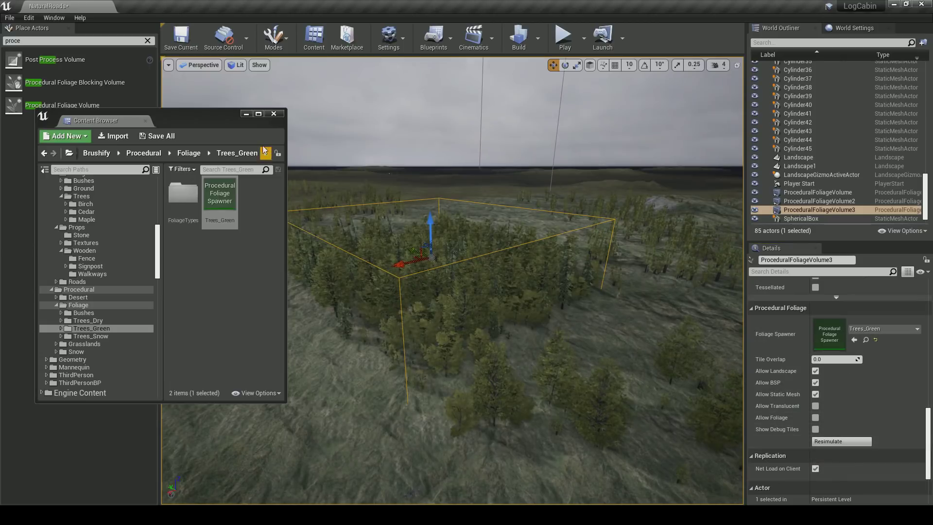
right_click_drag(436, 266, 299, 258)
Select all 12 foliage types in the Trees_Green FoliageTypes folder and open them together for editing
double_click(185, 208)
left_click(197, 225)
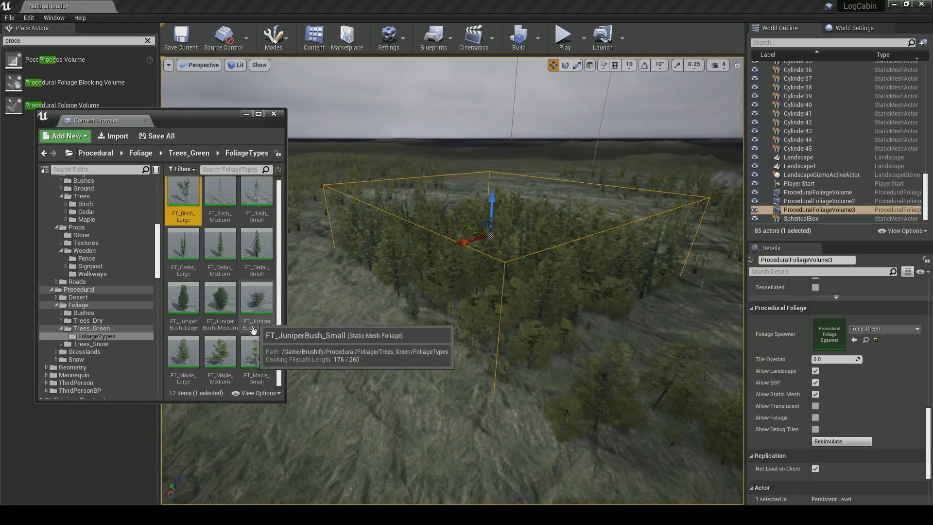
left_click(256, 357, "shift")
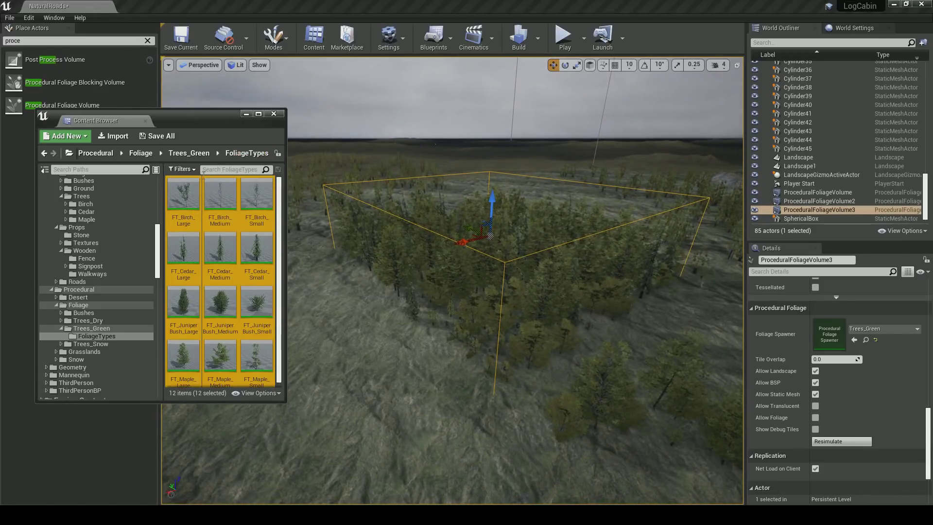
left_click(188, 193)
left_click(254, 354, "shift")
right_click(261, 363)
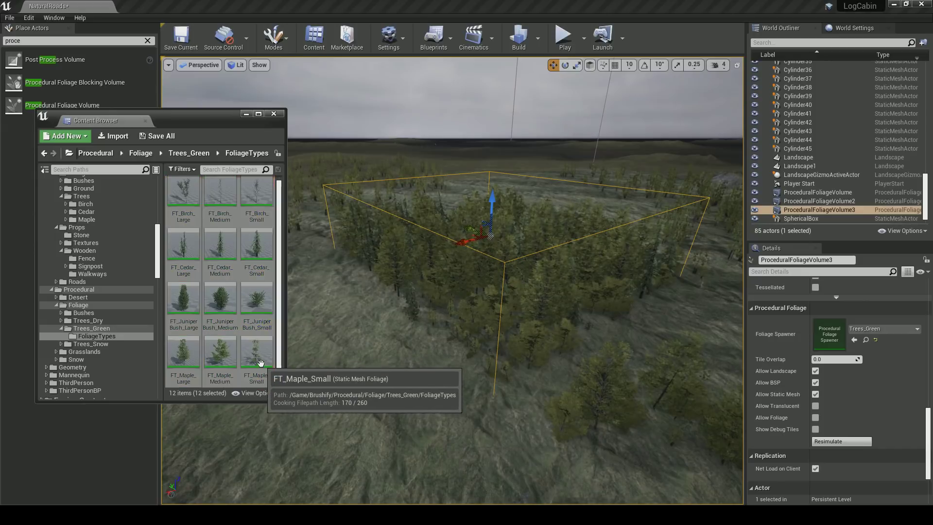
right_click(261, 363)
left_click(290, 158)
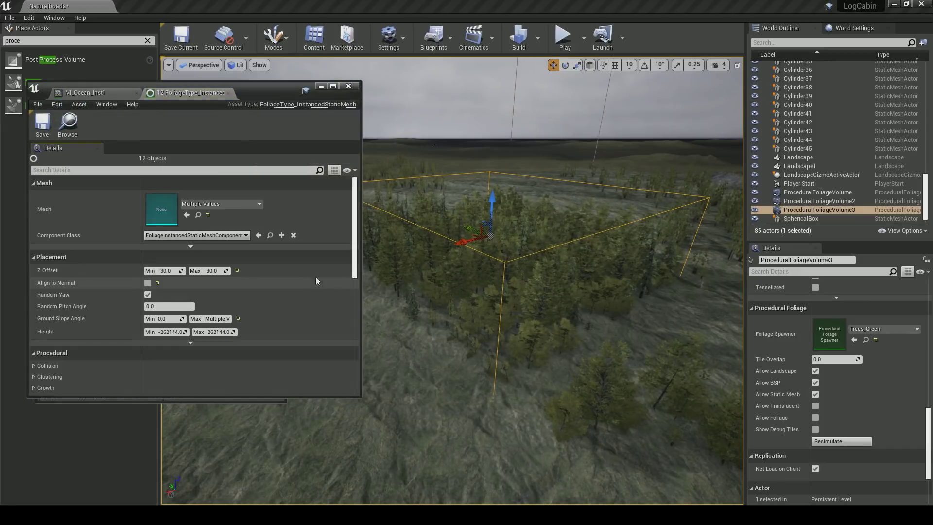
Set the Initial Seed Density under Clustering to 0.4 for all 12 foliage types and resimulate the volume
scroll(316, 276, "down", 3)
scroll(102, 285, "up", 3)
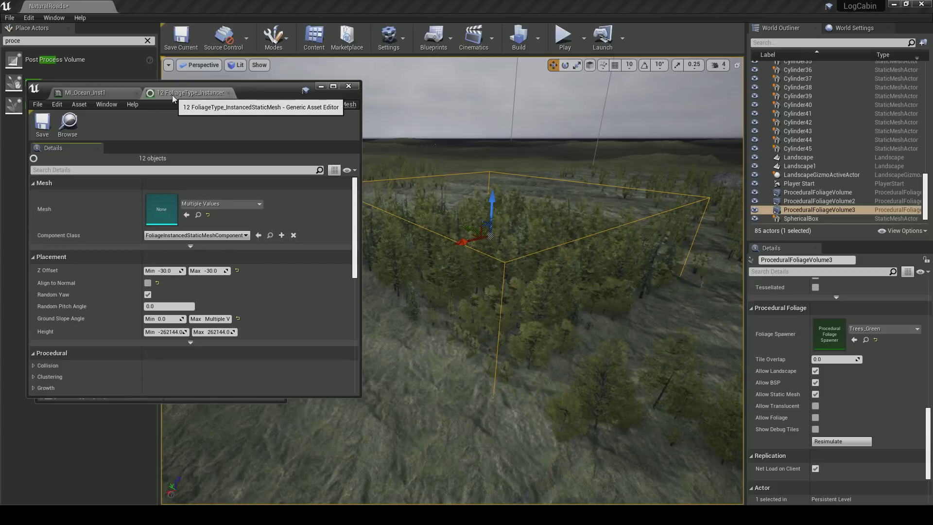
scroll(95, 301, "down", 3)
scroll(83, 317, "down", 3)
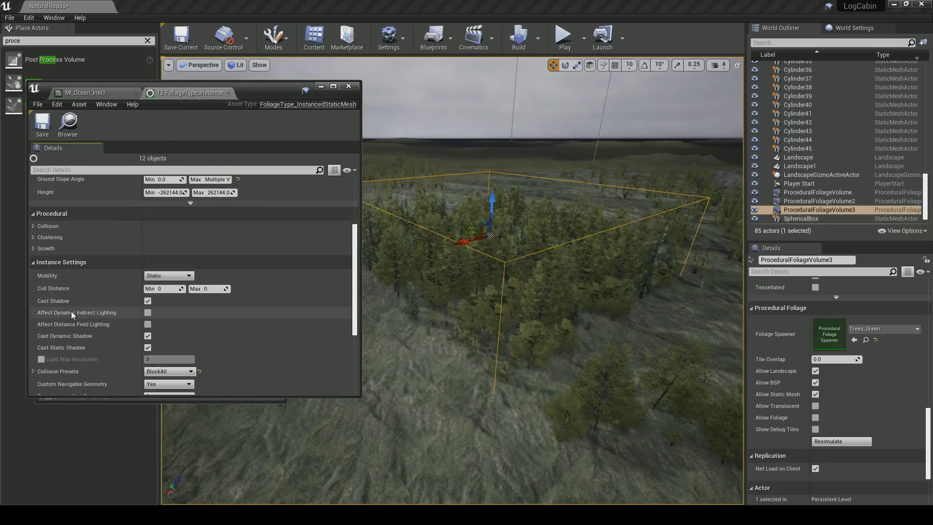
left_click(33, 221)
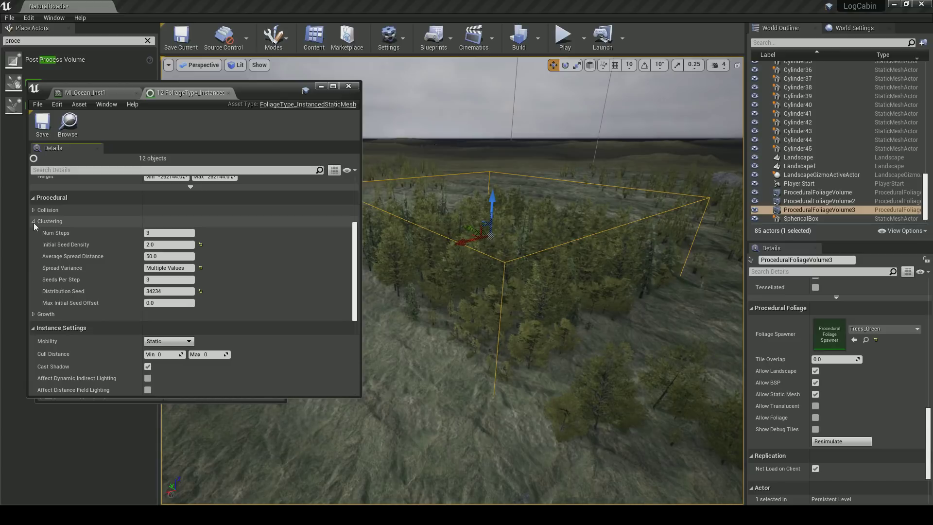
left_click(164, 245)
type("1.0")
key("Return")
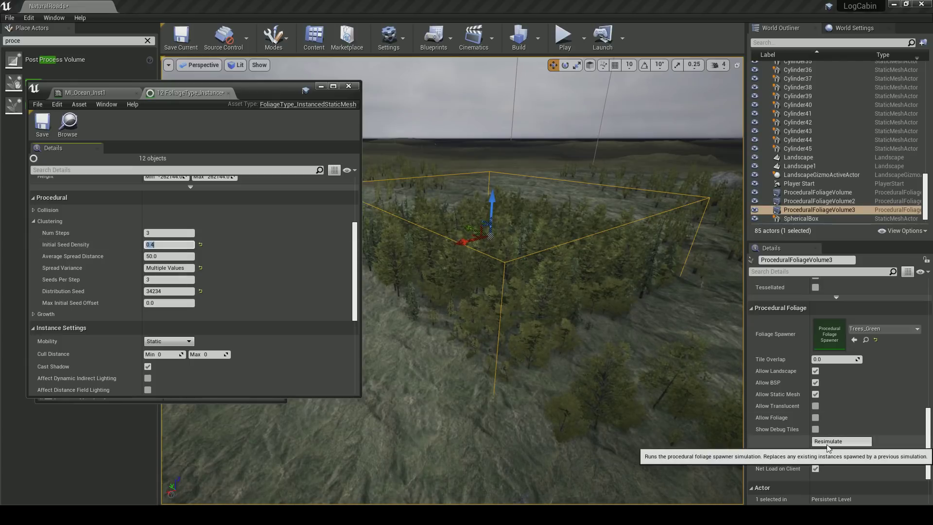
left_click(841, 441)
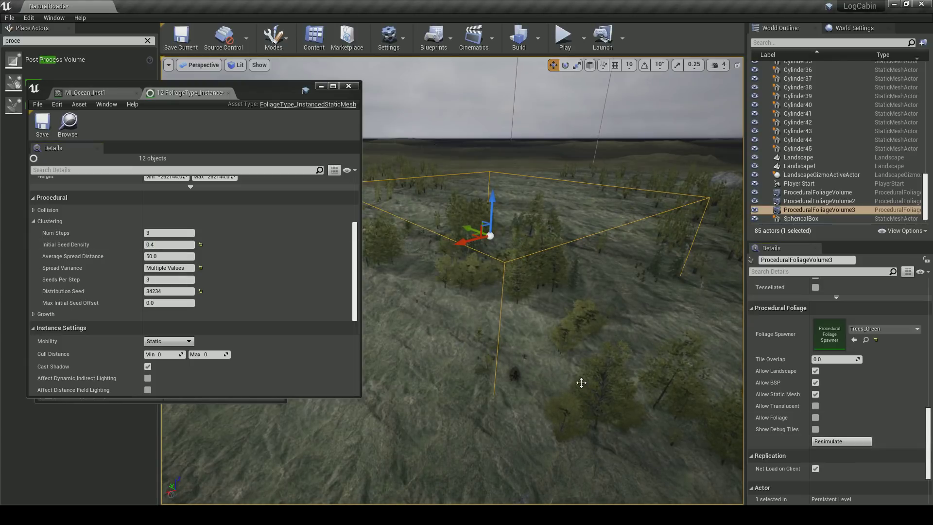
Reduce the foliage types' Initial Seed Density again, resimulate the volume, and minimize the asset editor and Content Browser windows
left_click(166, 245)
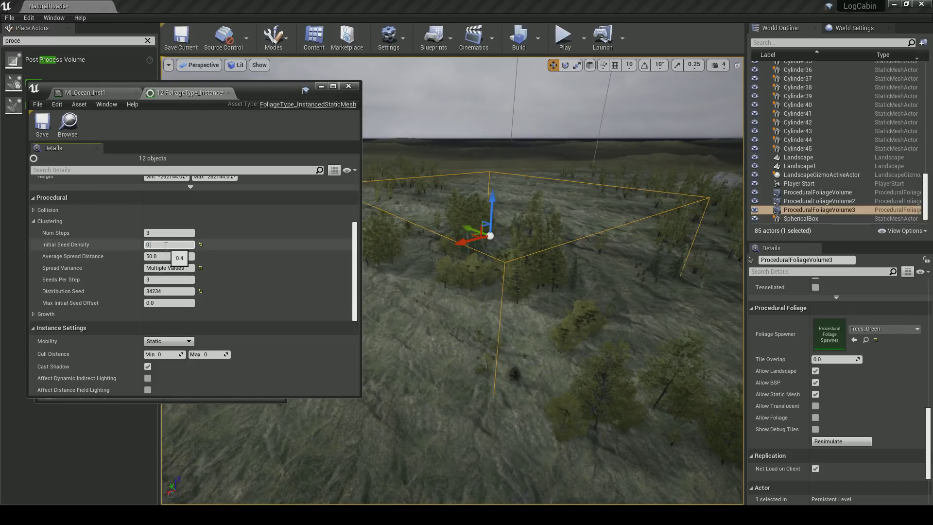
key("Return")
left_click(815, 444)
mouse_move(421, 276)
right_mouse_down()
mouse_move(369, 281)
mouse_move(345, 311)
mouse_move(421, 276)
right_mouse_up()
right_click_drag(519, 251, 564, 250)
left_click(320, 86)
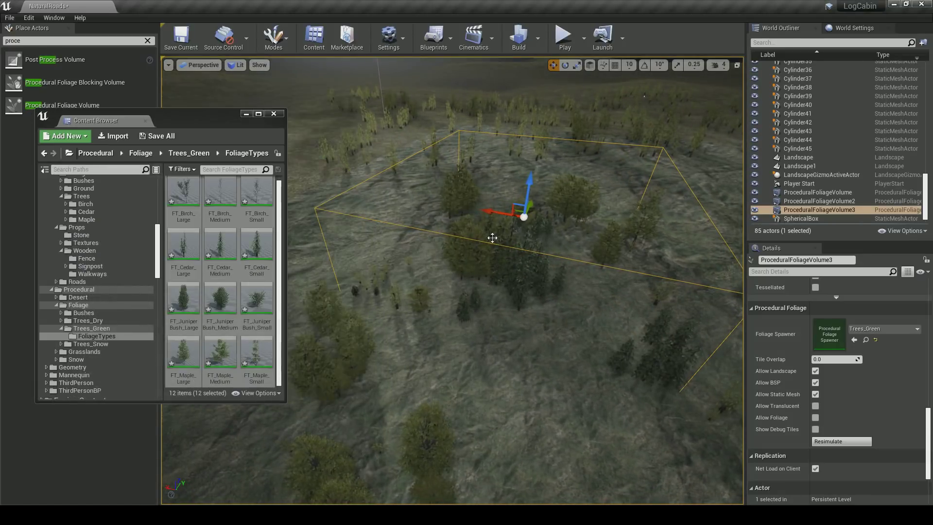
right_click_drag(493, 238, 522, 229)
left_click(247, 114)
Move the foliage volume to the landscape's outer edge and reshape it into a long, narrow strip along that edge
right_click_drag(360, 204, 438, 238)
left_click_drag(382, 294, 231, 257)
right_click_drag(325, 272, 272, 270)
key("r")
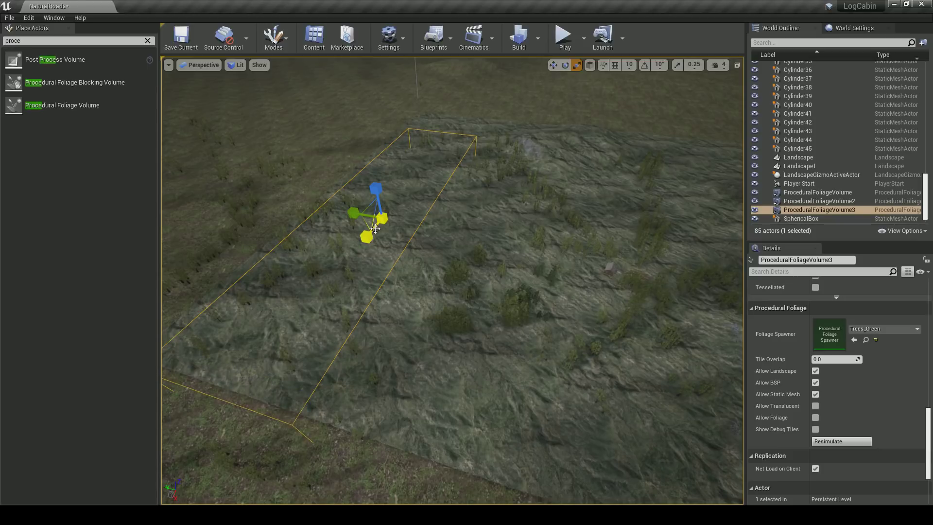
right_click_drag(272, 269, 248, 260)
key("w")
left_click_drag(393, 229, 412, 228)
key("e")
key("w")
left_click_drag(407, 170, 406, 162)
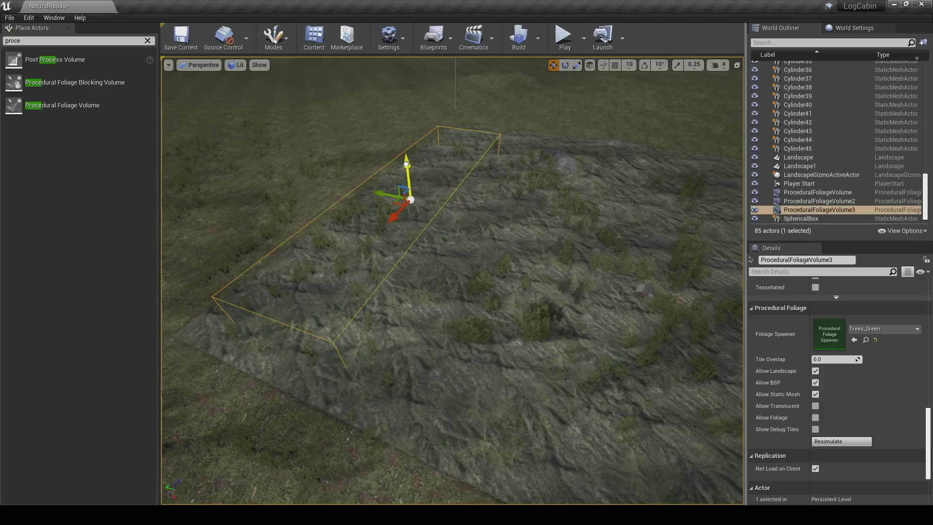
Check the pond and cabin view, delete the strip-shaped foliage volume, and undo the deletion
key("2")
key("1")
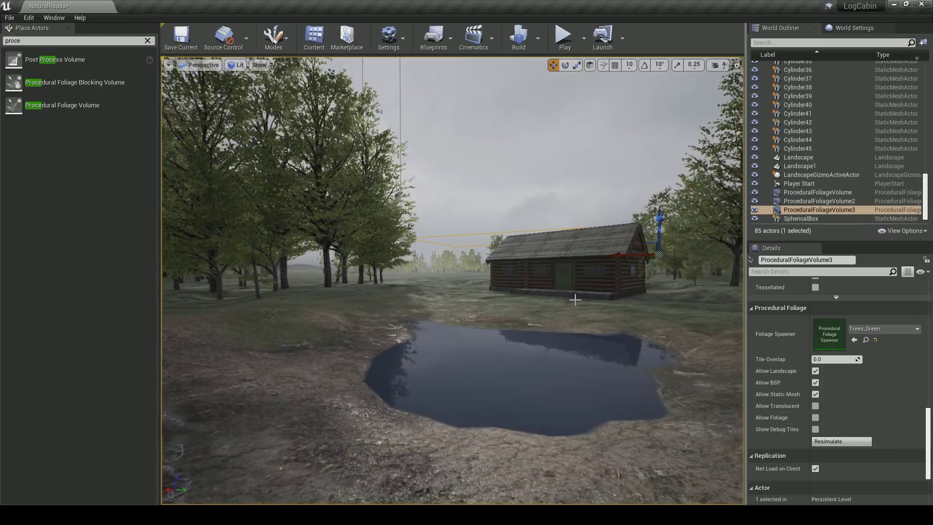
key("w")
mouse_move(565, 305)
right_mouse_down()
mouse_move(571, 287)
mouse_move(578, 335)
mouse_move(566, 305)
right_mouse_up()
key("s")
right_click_drag(552, 221, 497, 225)
key("w")
key("Delete")
right_click_drag(545, 281, 523, 270)
key("ctrl+z")
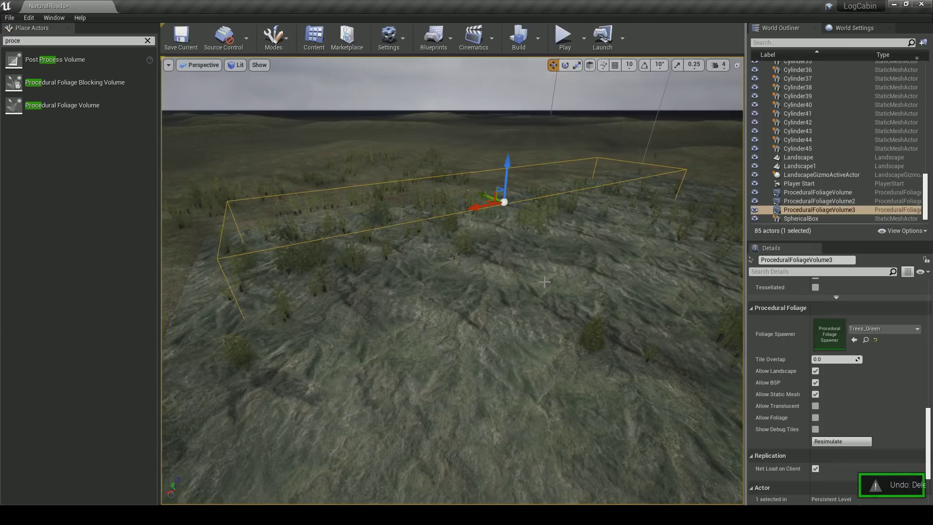
Duplicate the strip-shaped foliage volume, offset and rotate the copy across the landscape, and resimulate it
right_click_drag(552, 251, 525, 239)
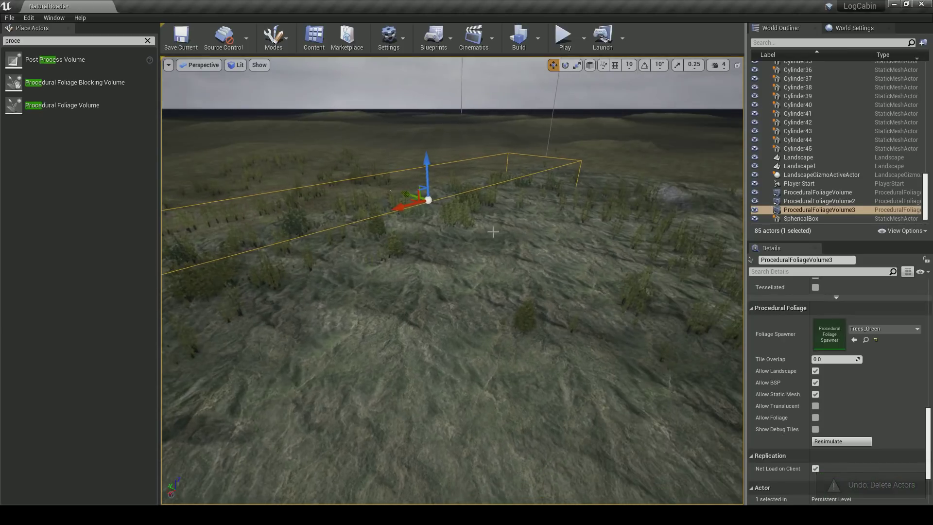
left_click_drag(412, 200, 549, 237, "alt")
key("s")
right_click_drag(626, 420, 678, 456)
key("e")
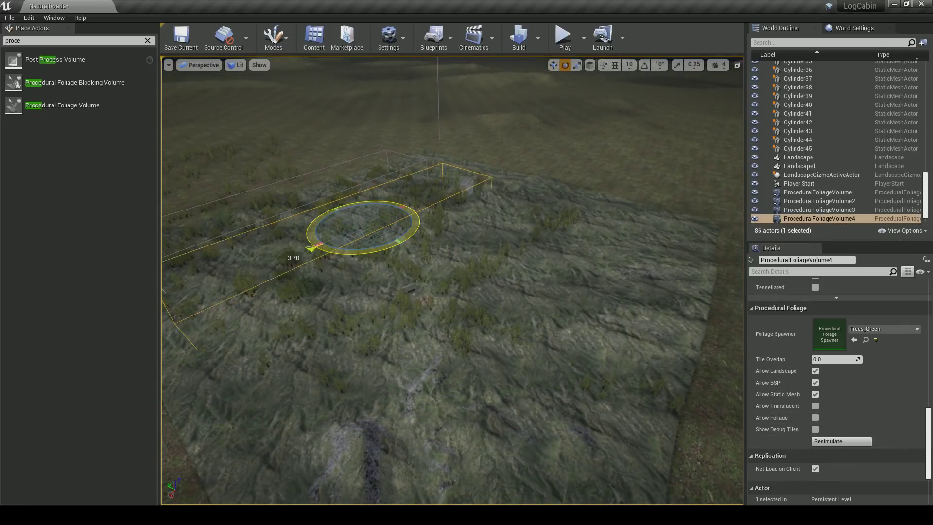
left_click_drag(350, 224, 576, 342)
key("e")
left_click(818, 442)
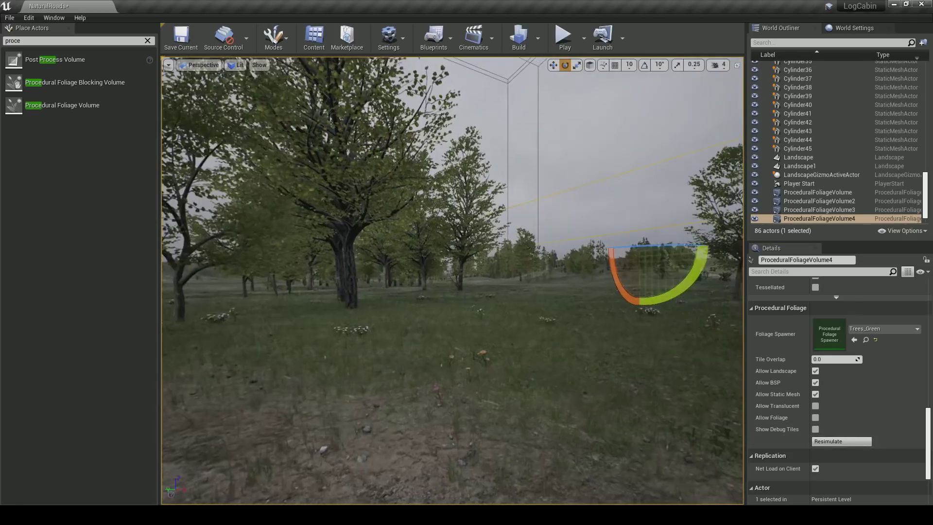
Delete the duplicated foliage volume, return to the pond and cabin view, and save the level
right_click_drag(537, 355, 584, 359)
key("Delete")
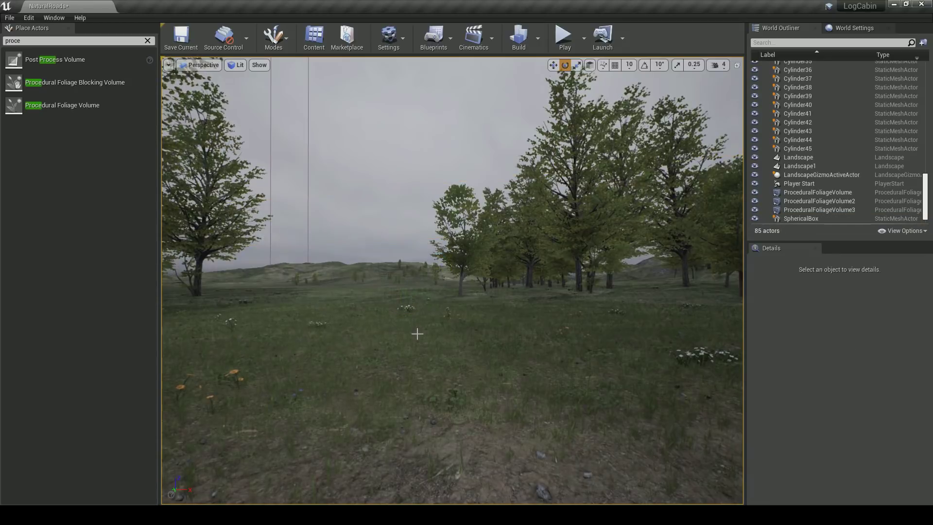
right_click_drag(426, 330, 491, 295)
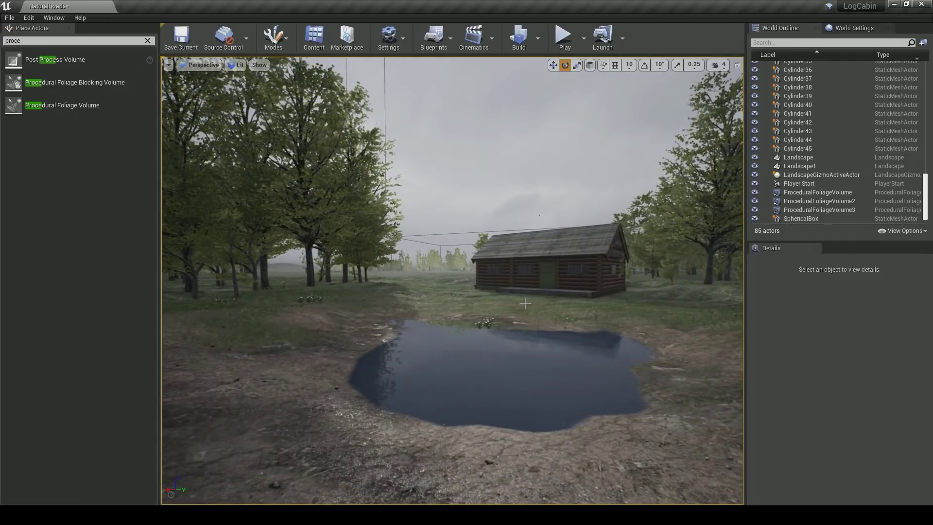
right_click_drag(539, 216, 530, 214)
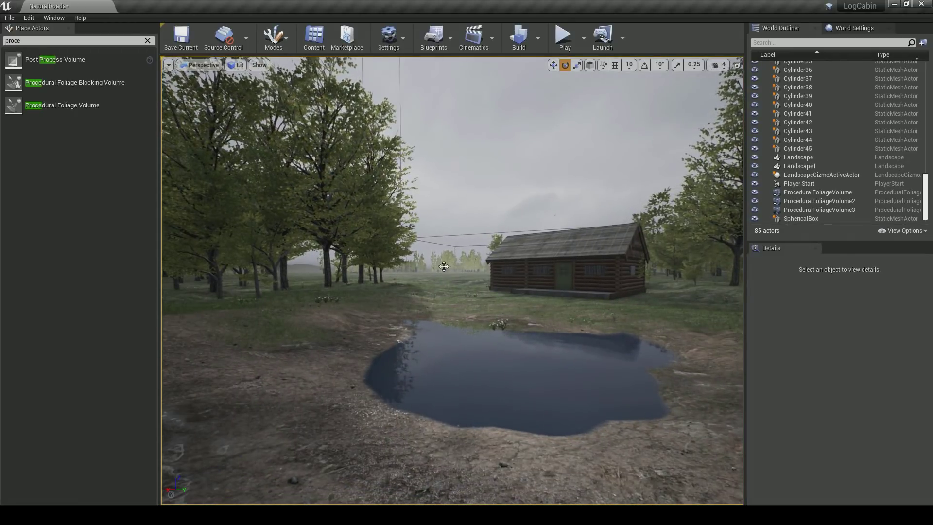
key("ctrl+s")
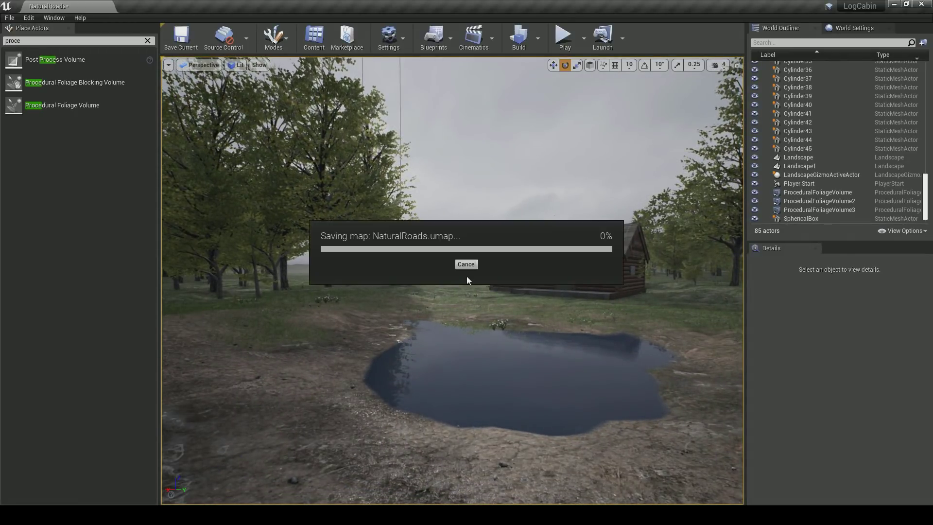
Select the Light Source directional light and set its dynamic shadow distance to 200000 and number of dynamic shadow cascades to 10
middle_click_drag(495, 248, 495, 145)
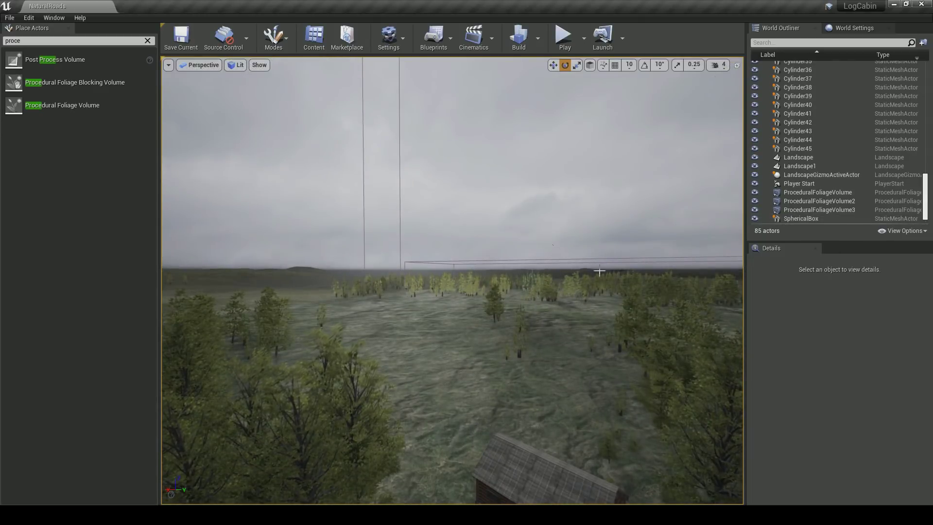
left_click_drag(925, 207, 930, 83)
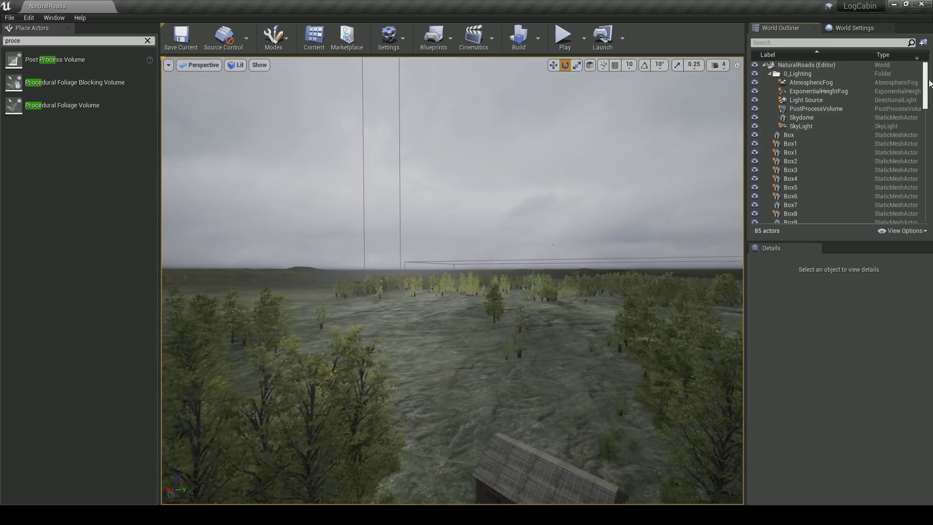
left_click(848, 102)
scroll(793, 358, "down", 5)
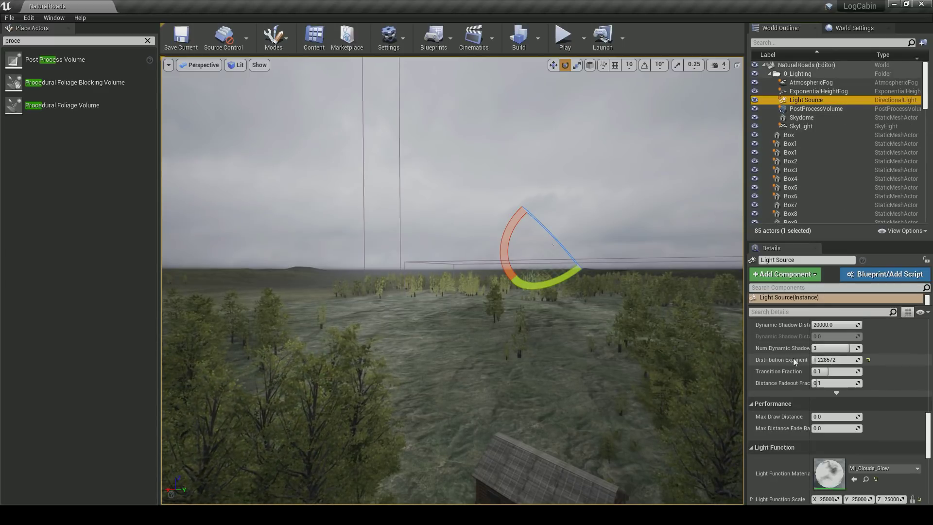
scroll(797, 374, "up", 6)
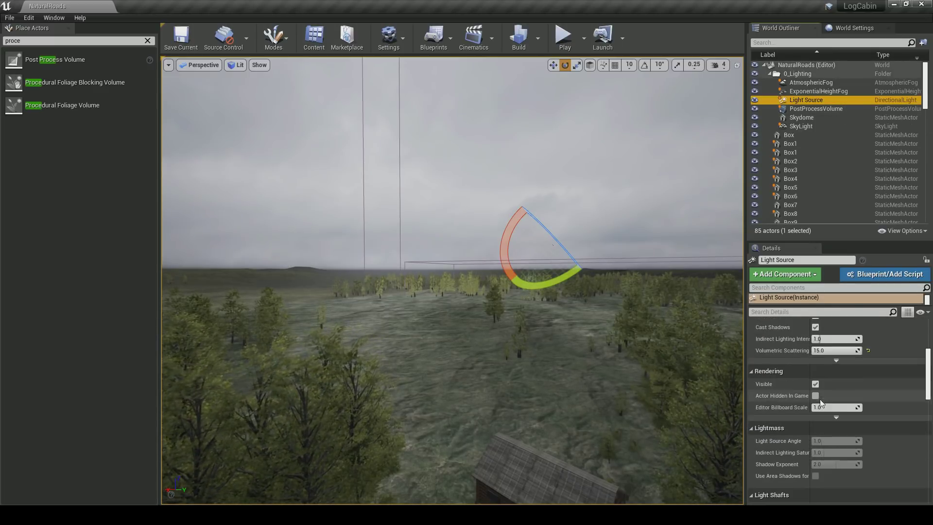
scroll(800, 384, "down", 6)
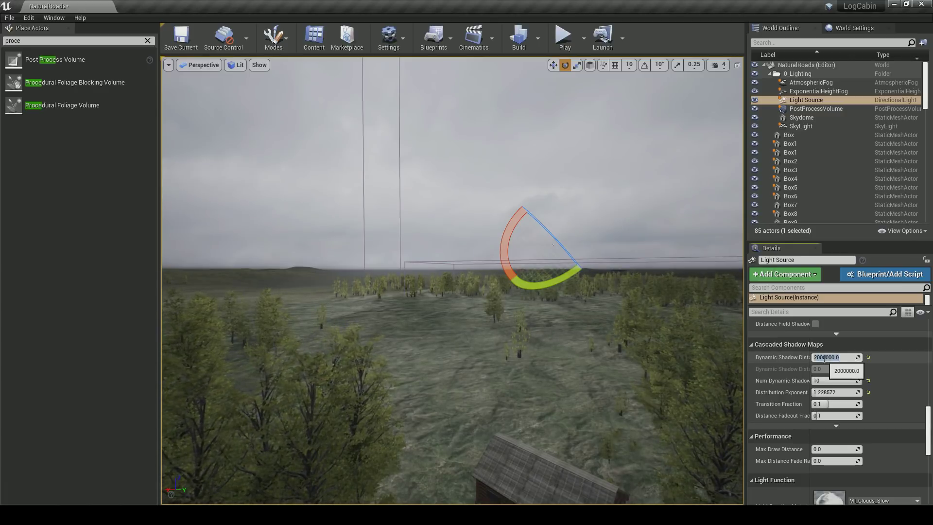
key("Return")
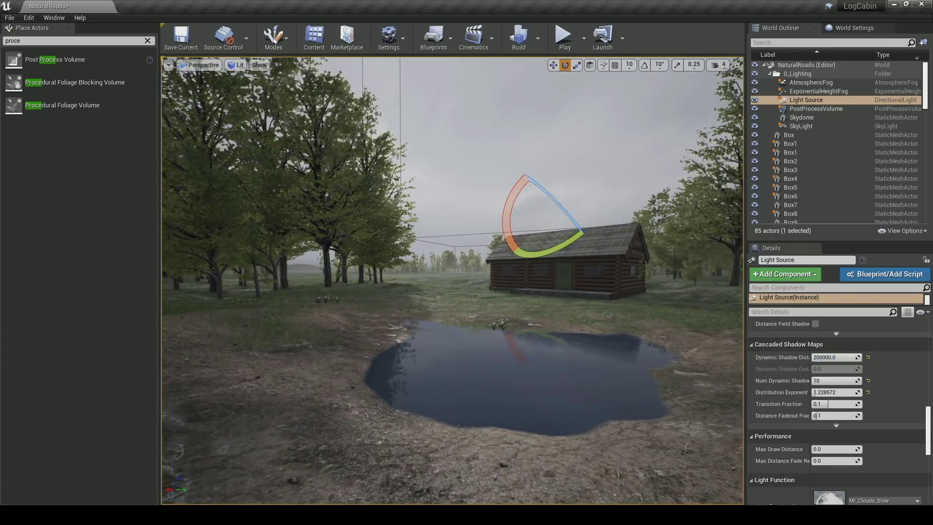
Reset the light's dynamic shadow distance and cascade count to their defaults, and set the cascade count to 10 again
left_click(868, 357)
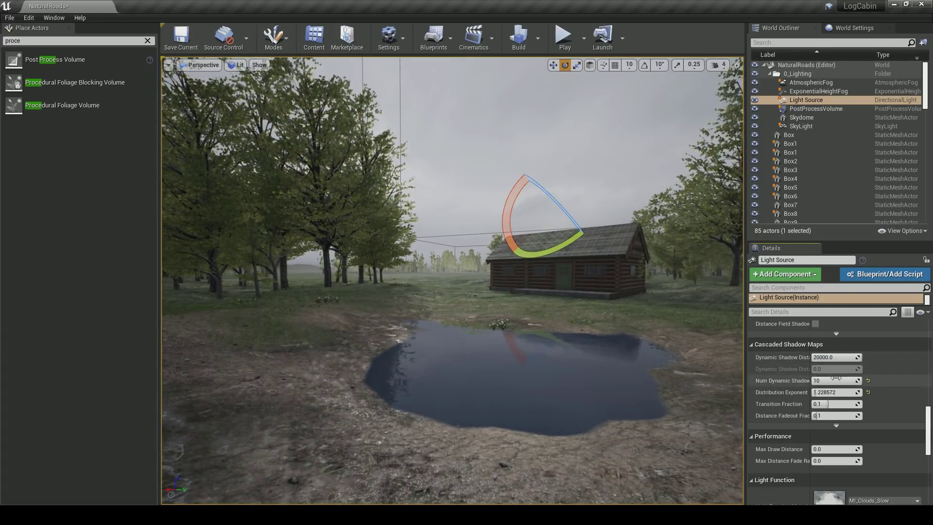
left_click(834, 358)
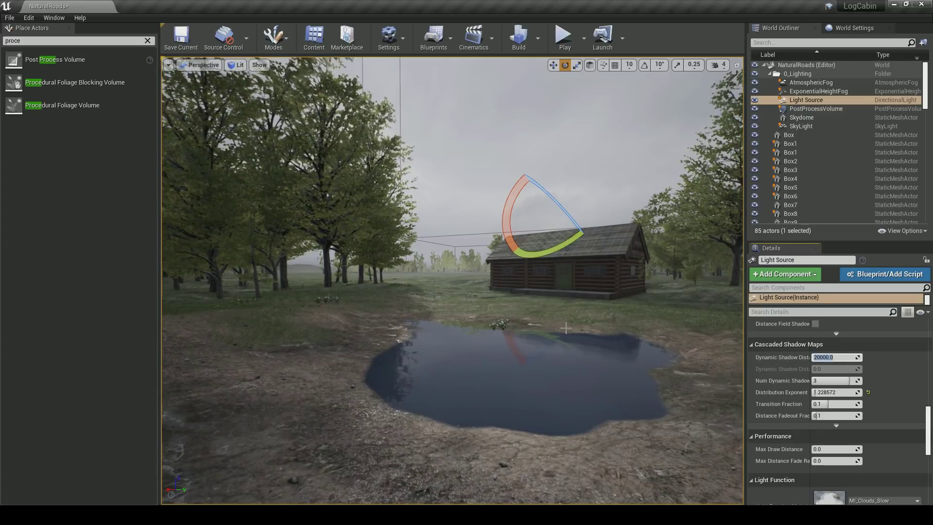
left_click(826, 383)
type("1")
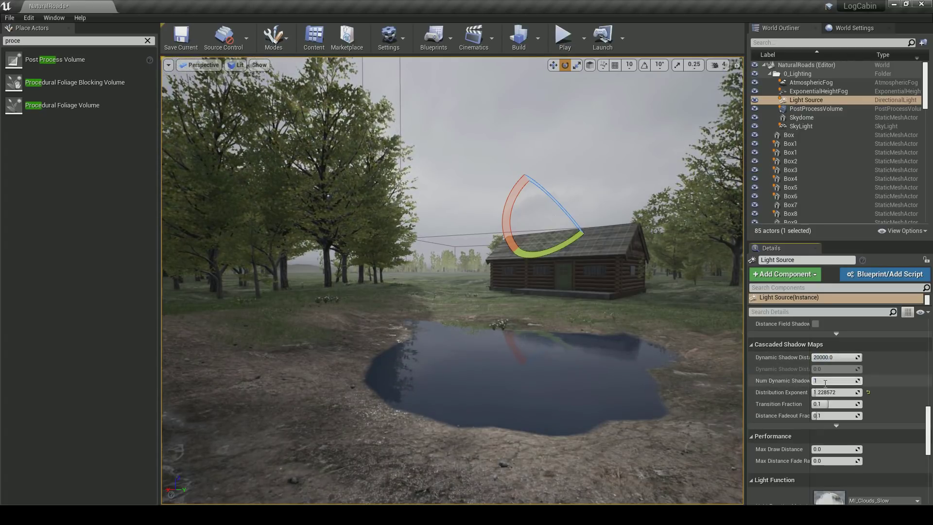
type("0")
key("Return")
Try larger dynamic shadow distances such as 500000 on the Light Source and settle on 200000
left_click(822, 357)
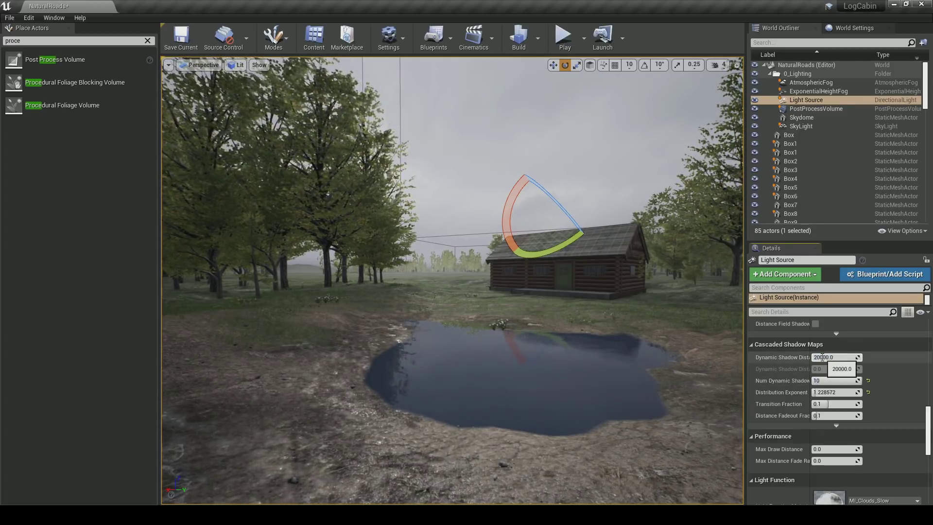
type("0")
key("Return")
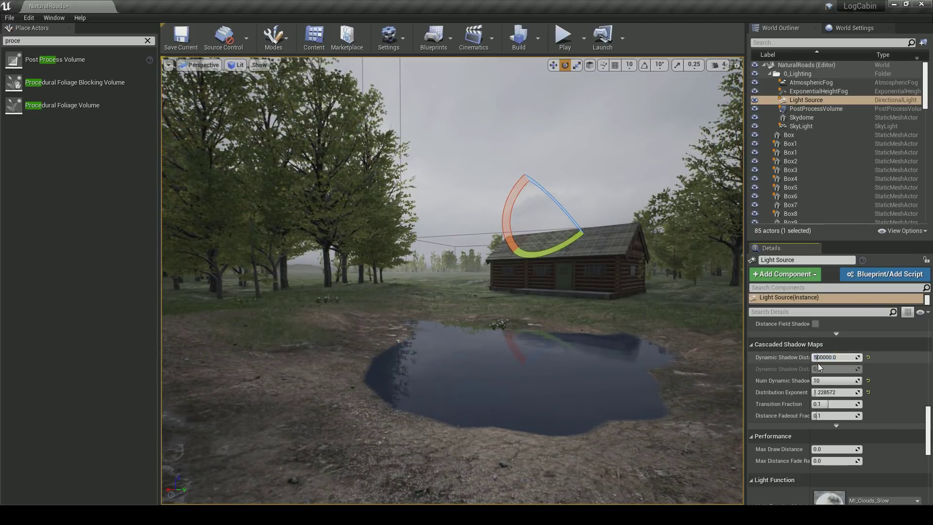
type("3")
key("Return")
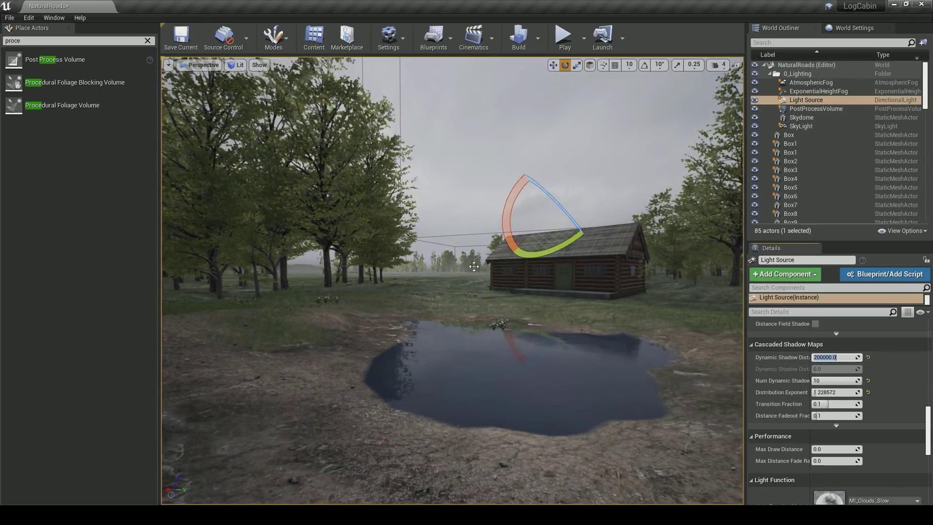
Check the shadows around the pond and run the console command foliage.LODDistanceScale 10
left_click(435, 212)
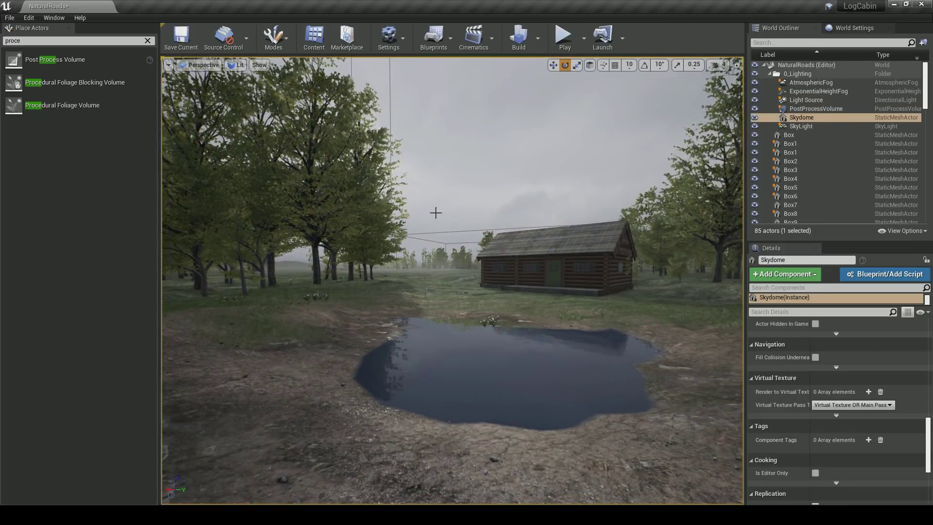
mouse_move(468, 309)
right_mouse_down()
mouse_move(466, 289)
mouse_move(470, 327)
right_mouse_up()
key("w")
key("s")
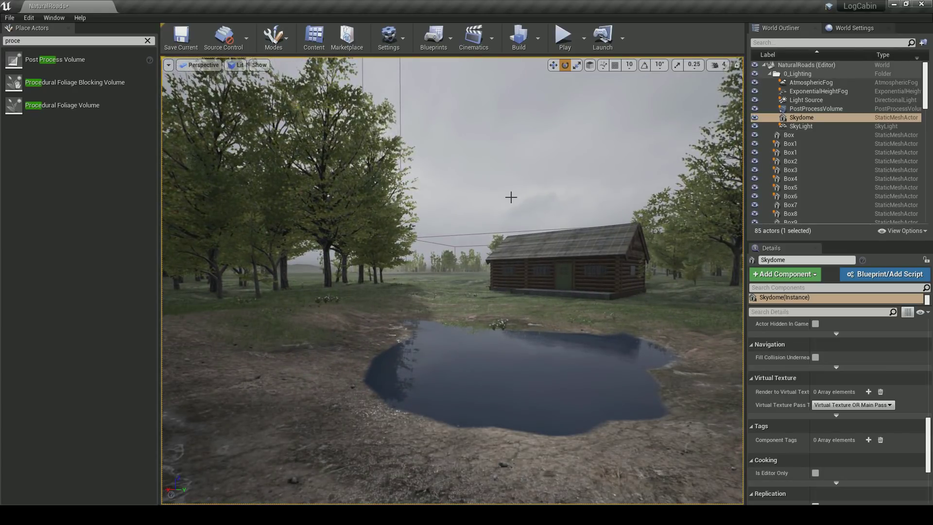
type("foliage.DisableCull")
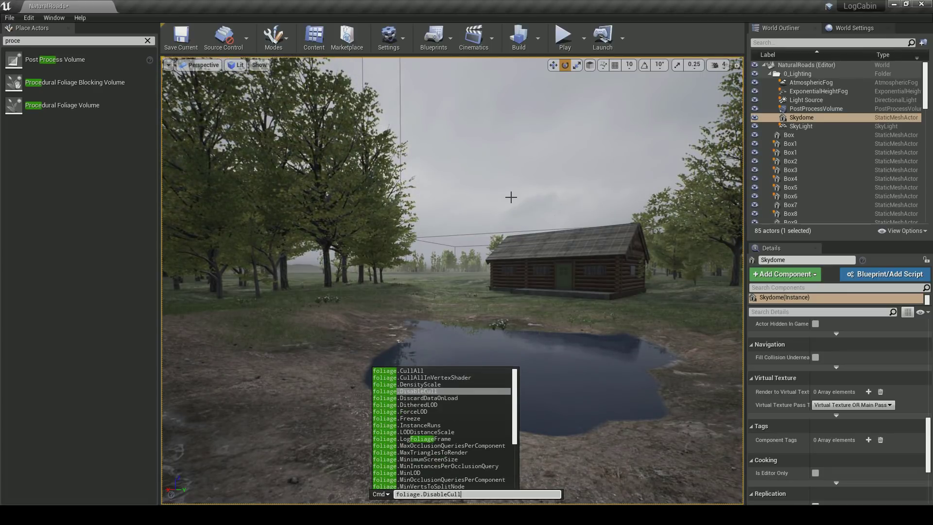
type(" 10")
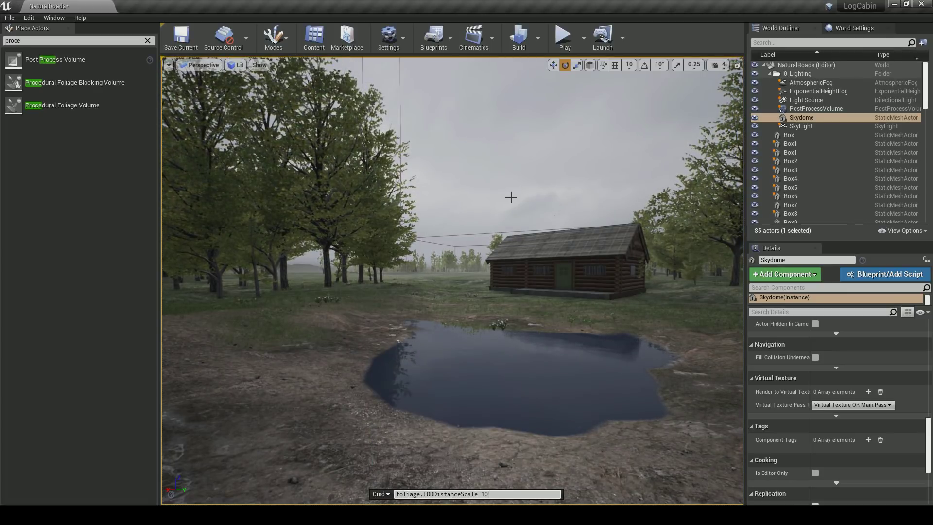
key("Return")
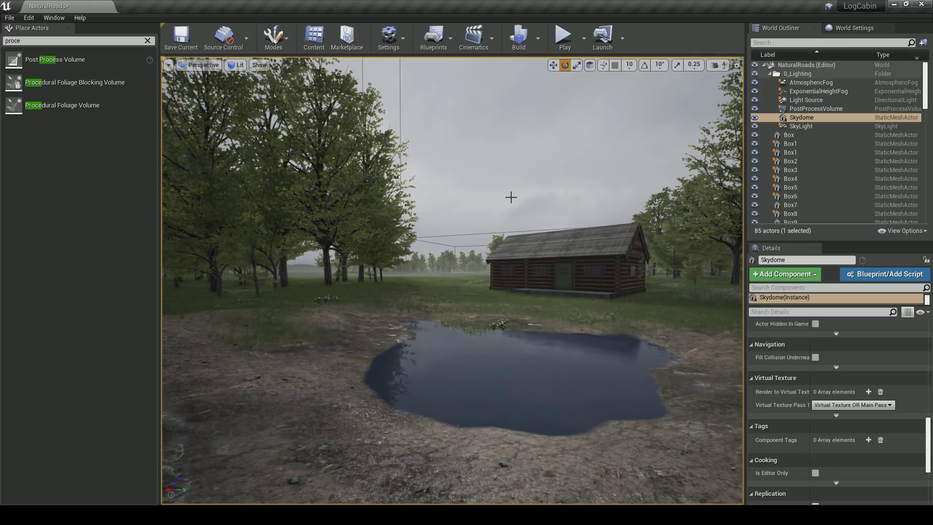
Inspect the distant trees in game view, reuse the foliage.LODDistanceScale console command, and save the level
key("g")
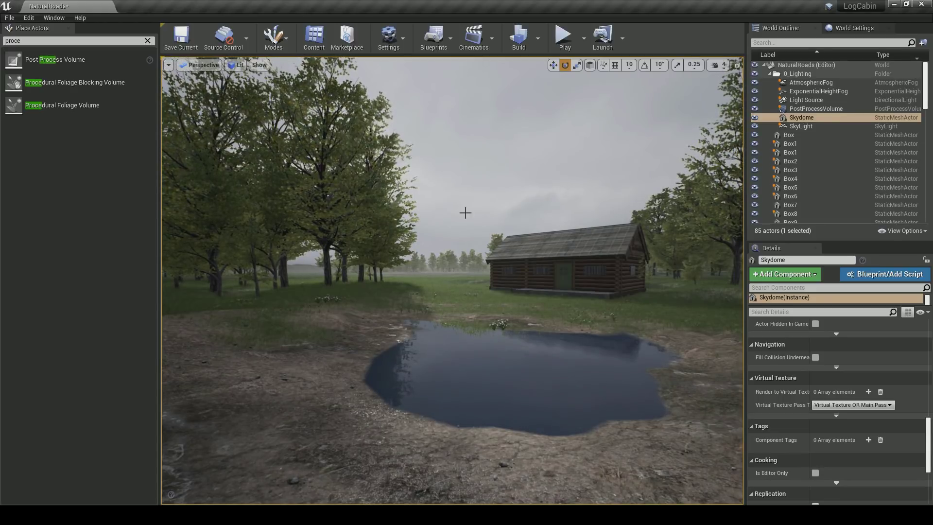
right_click_drag(415, 200, 438, 209)
key("grave")
key("Up")
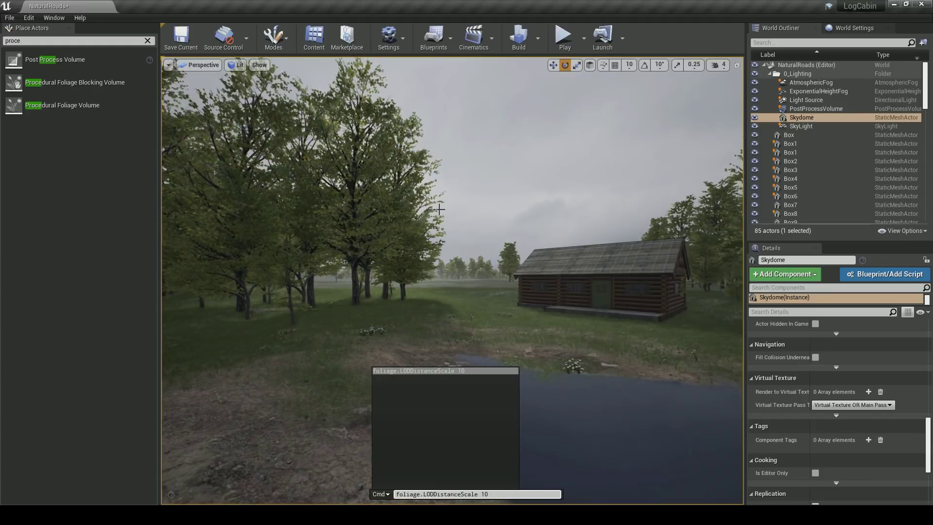
key("Return")
right_click_drag(439, 209, 516, 282)
key("Escape")
key("ctrl+s")
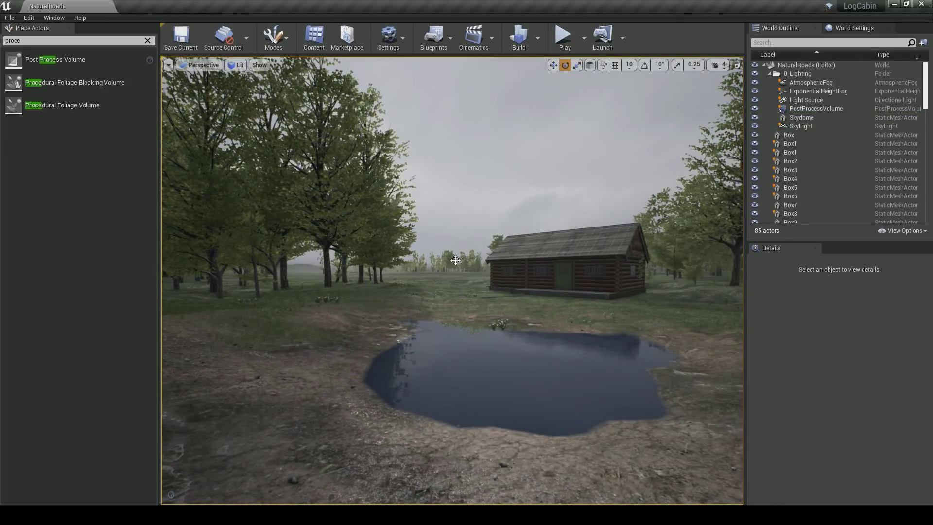
Switch to landscape sculpting and smooth the ground around the pond's edge
left_click(270, 46)
left_click(298, 82)
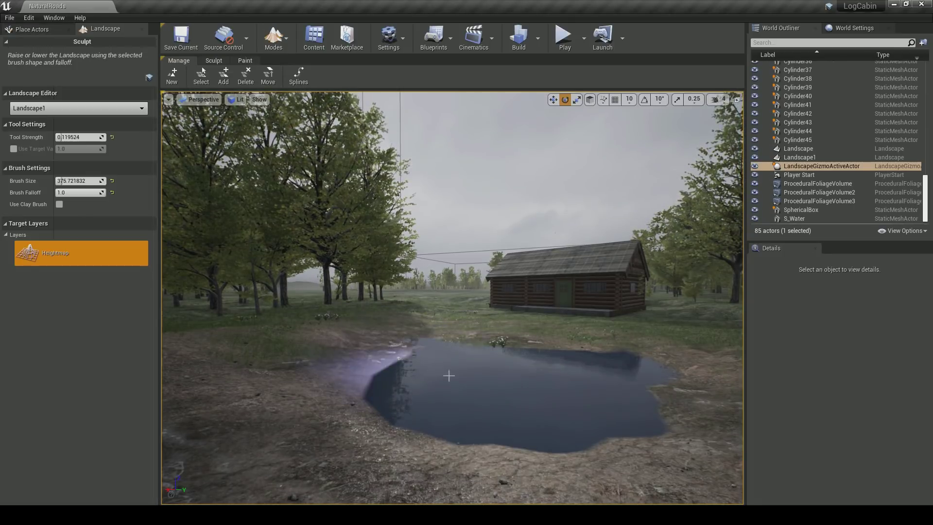
left_click(214, 61)
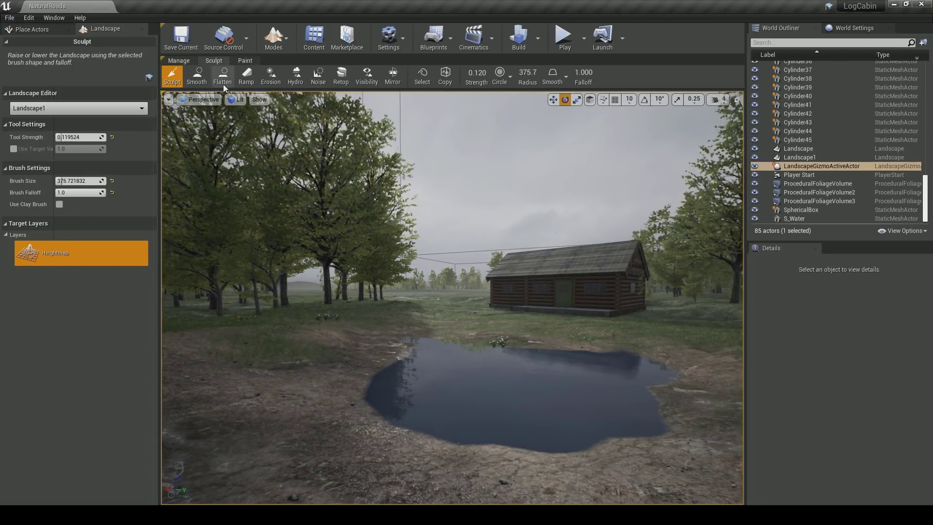
left_click(197, 76)
mouse_move(431, 389)
left_mouse_down()
mouse_move(358, 375)
mouse_move(396, 421)
mouse_move(574, 467)
mouse_move(632, 462)
mouse_move(681, 428)
mouse_move(733, 410)
mouse_move(712, 386)
mouse_move(651, 357)
mouse_move(375, 344)
mouse_move(377, 357)
mouse_move(396, 333)
mouse_move(510, 341)
mouse_move(385, 337)
mouse_move(491, 414)
mouse_move(416, 431)
mouse_move(493, 417)
mouse_move(573, 418)
mouse_move(442, 389)
mouse_move(504, 390)
left_mouse_up()
Sculpt the landscape around the pond's edges to widen the water toward both sides and the near shore, and save the level
left_click(173, 77)
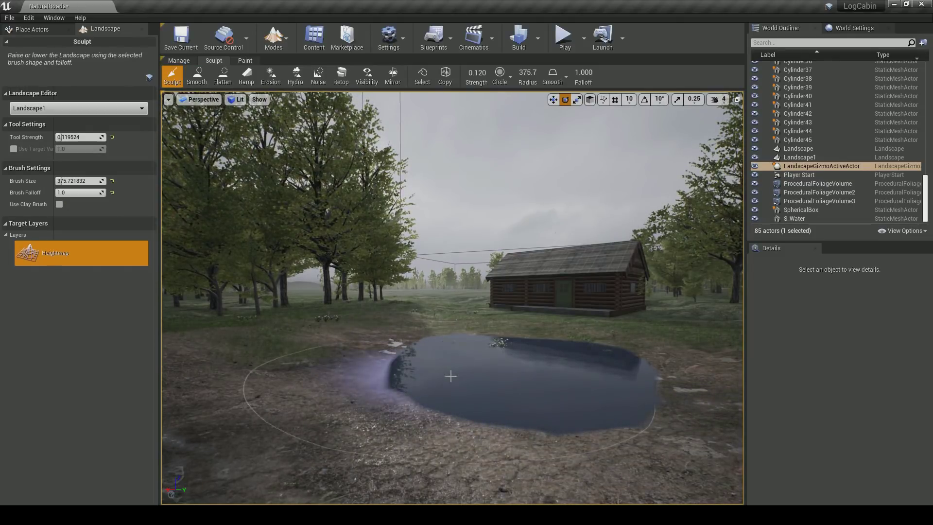
mouse_move(395, 392)
left_mouse_down("shift")
mouse_move(482, 412)
mouse_move(612, 417)
mouse_move(610, 371)
mouse_move(577, 356)
left_mouse_up("shift")
left_click_drag(488, 344, 552, 350, "shift")
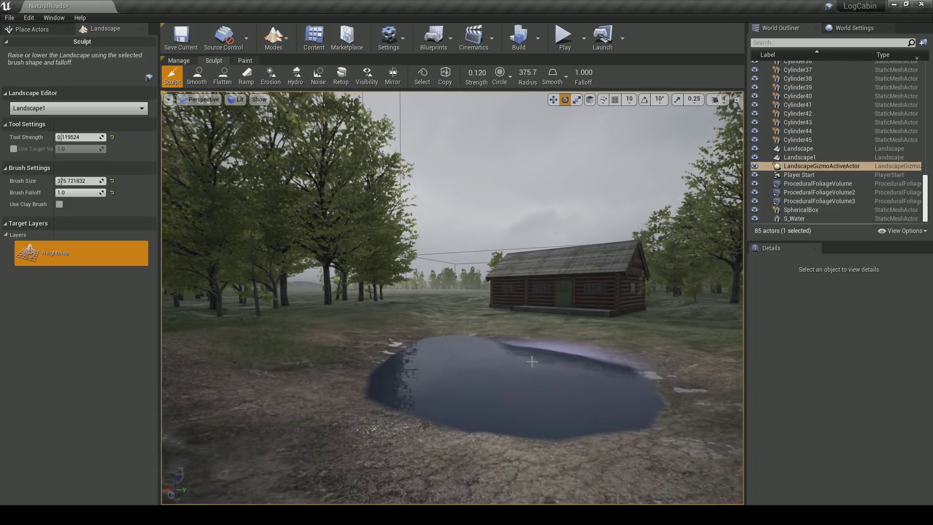
mouse_move(477, 374)
left_mouse_down("shift")
mouse_move(357, 385)
mouse_move(320, 343)
mouse_move(270, 340)
mouse_move(231, 365)
mouse_move(498, 398)
mouse_move(675, 437)
mouse_move(560, 428)
left_mouse_up("shift")
mouse_move(333, 374)
left_mouse_down()
mouse_move(459, 386)
mouse_move(412, 400)
mouse_move(385, 387)
mouse_move(421, 370)
left_mouse_up()
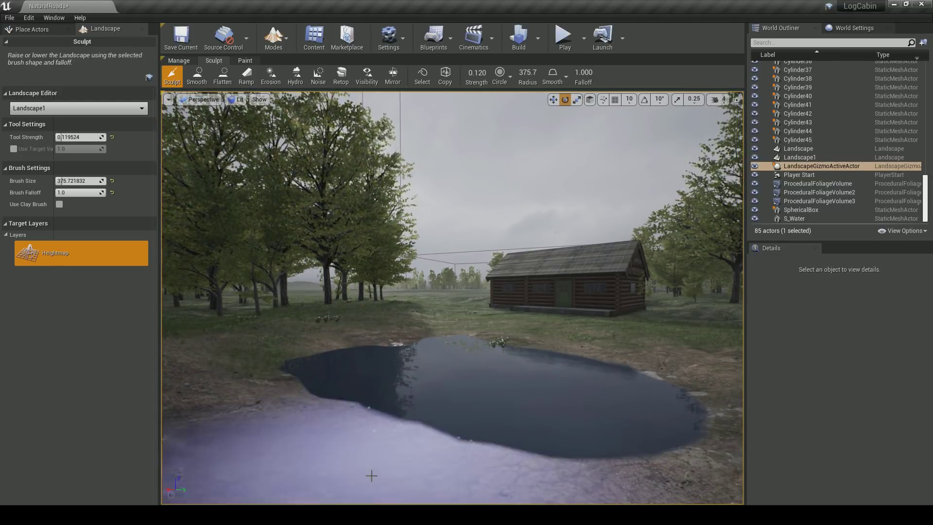
left_click(187, 41)
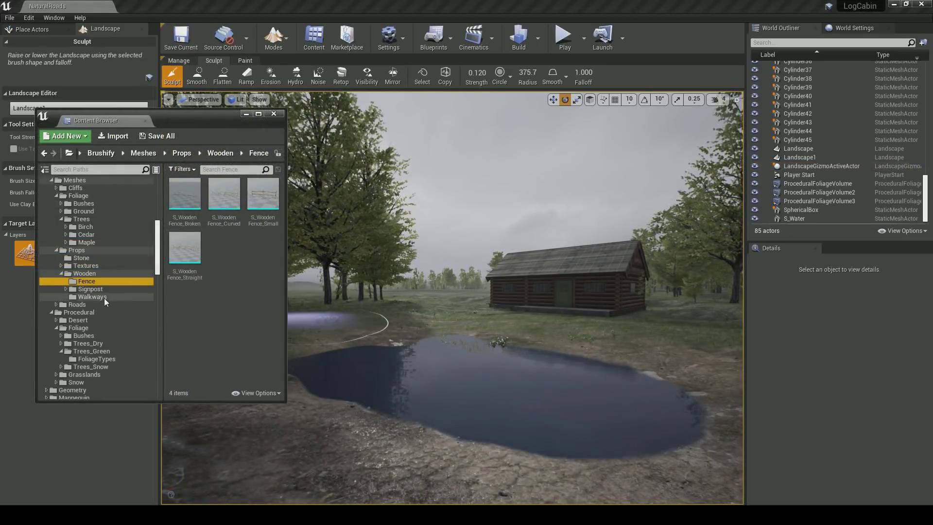
Place the S_Walkway_01 mesh from the wooden Walkways folder on the pond's near shore and return to object selection
left_click(91, 297)
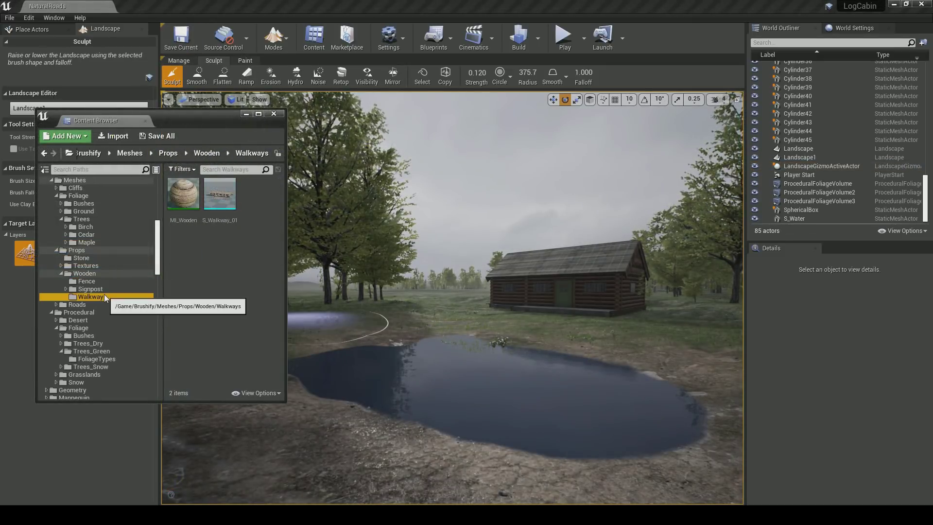
left_click_drag(222, 210, 375, 452)
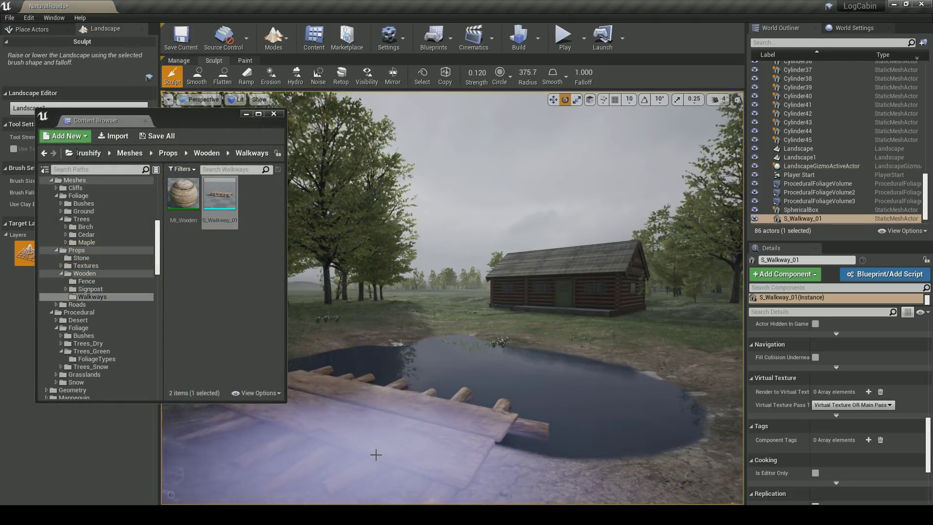
left_click(292, 68)
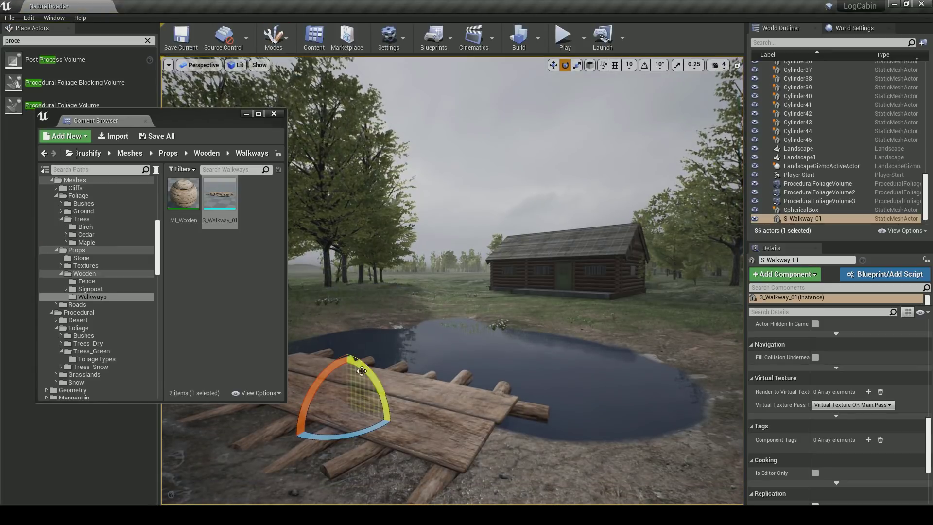
Try rotating the wooden walkway so that it points out over the pond
left_click(434, 409)
left_click_drag(360, 434, 347, 394)
key("w")
key("Escape")
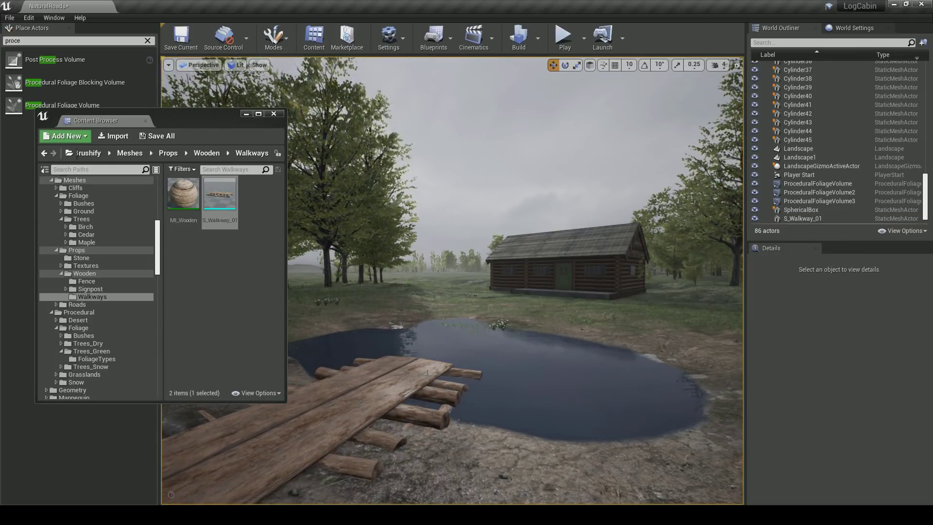
Rotate the walkway by about -88.5 degrees so it runs along the near shore, and adjust its height against the ground
left_click(427, 373)
left_click_drag(368, 418, 389, 448)
key("e")
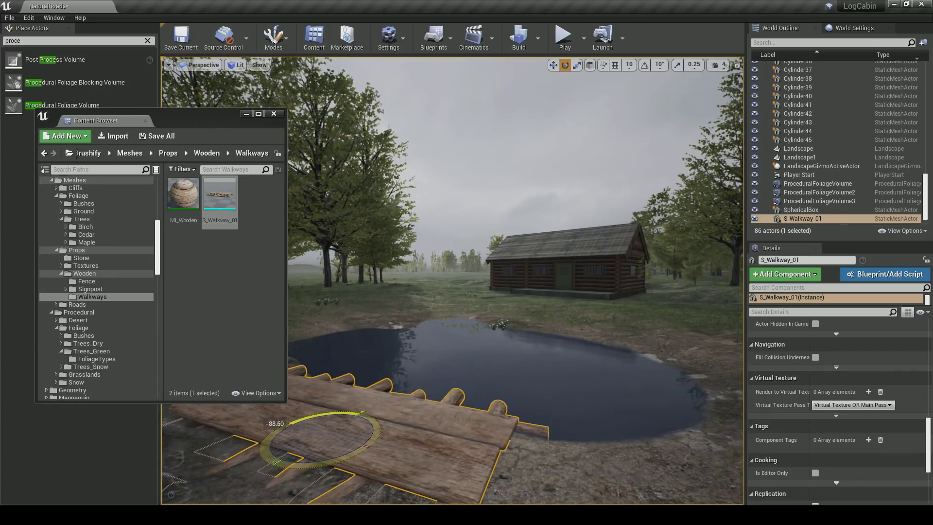
key("w")
left_click_drag(330, 429, 318, 414)
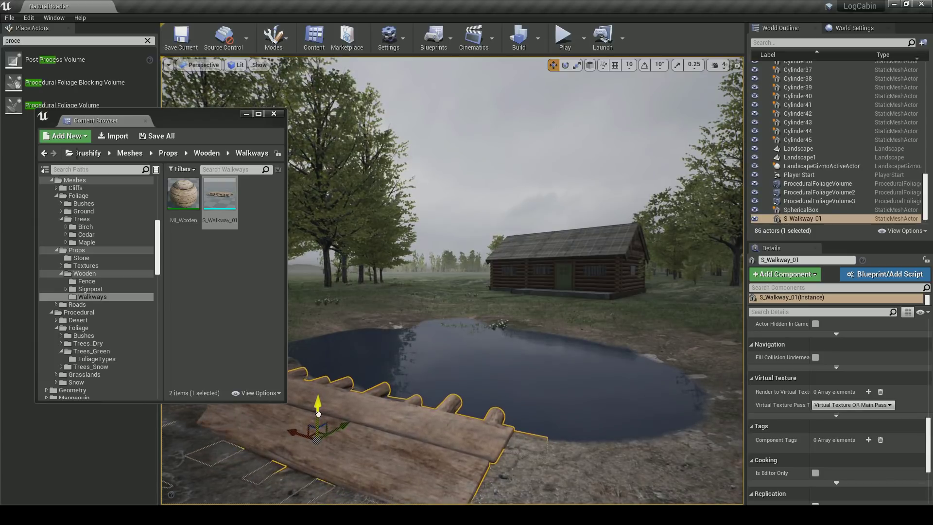
key("Escape")
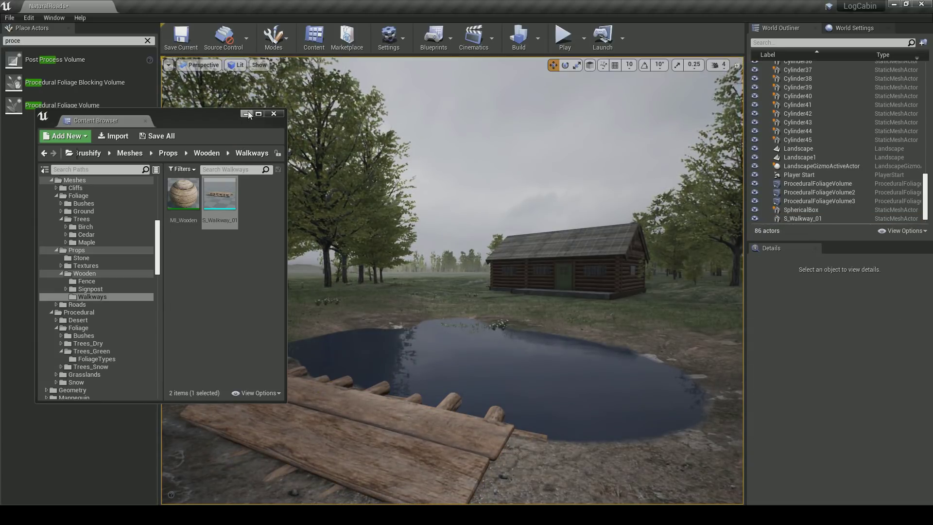
Try extending the walkway along the near shore with a rotated copy beside it, and delete that copy
left_click(248, 115)
left_click(321, 430)
left_click_drag(322, 430, 592, 450)
key("e")
left_click_drag(545, 472, 744, 488)
key("w")
key("Escape")
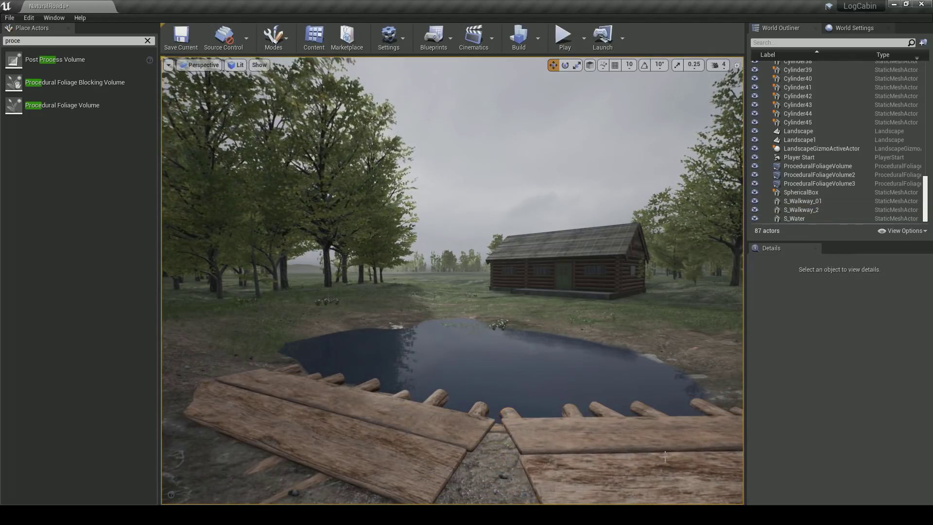
left_click(557, 442)
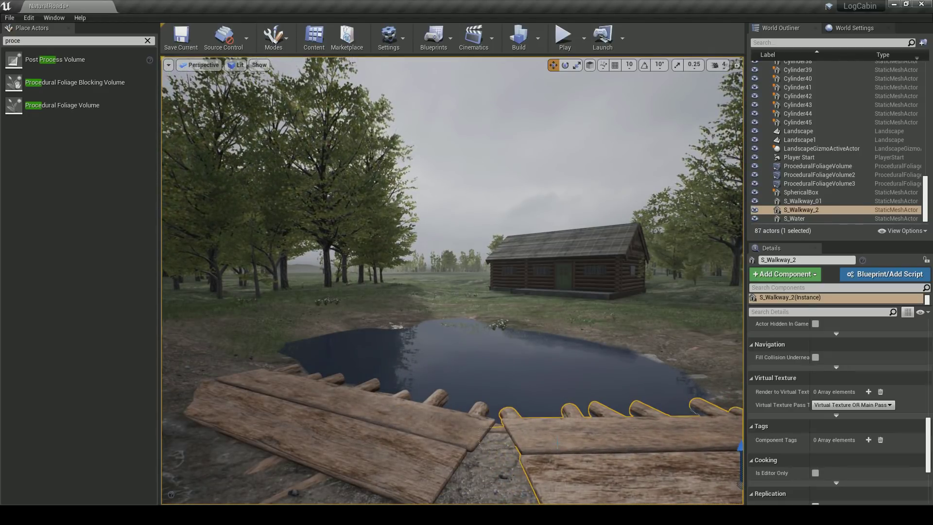
key("Delete")
Shift the walkway slightly back along the near shore and adjust its angle to the water's edge
left_click(336, 440)
left_click_drag(313, 427, 294, 413)
key("e")
key("Escape")
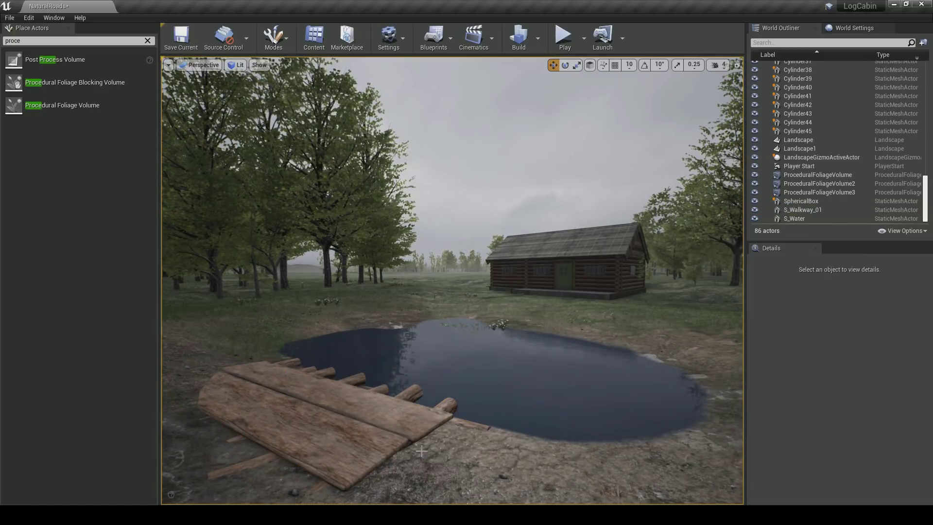
Move the walkway to the pond's far left bank, rotate it to follow the shoreline and adjust its height above the ground
left_click(294, 416)
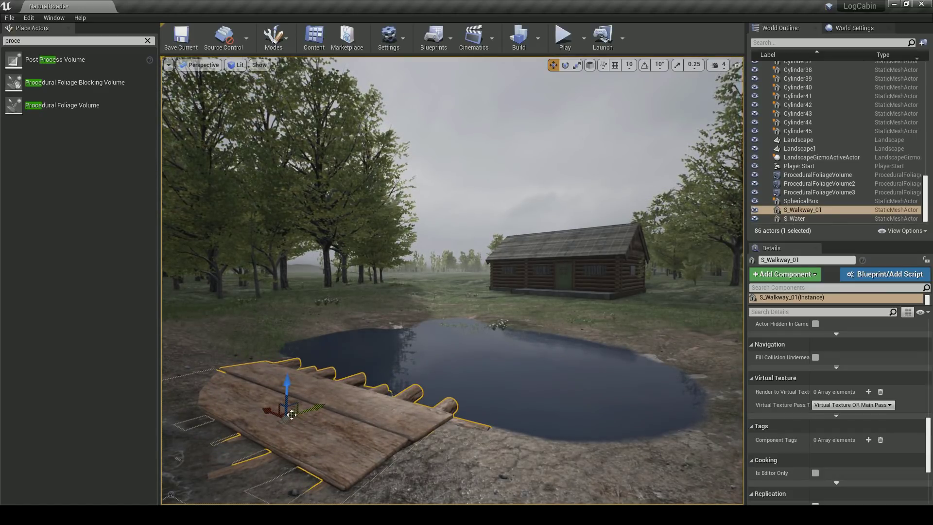
left_click_drag(290, 411, 484, 441)
key("e")
left_click_drag(501, 487, 520, 479)
key("w")
left_click_drag(478, 449, 261, 349)
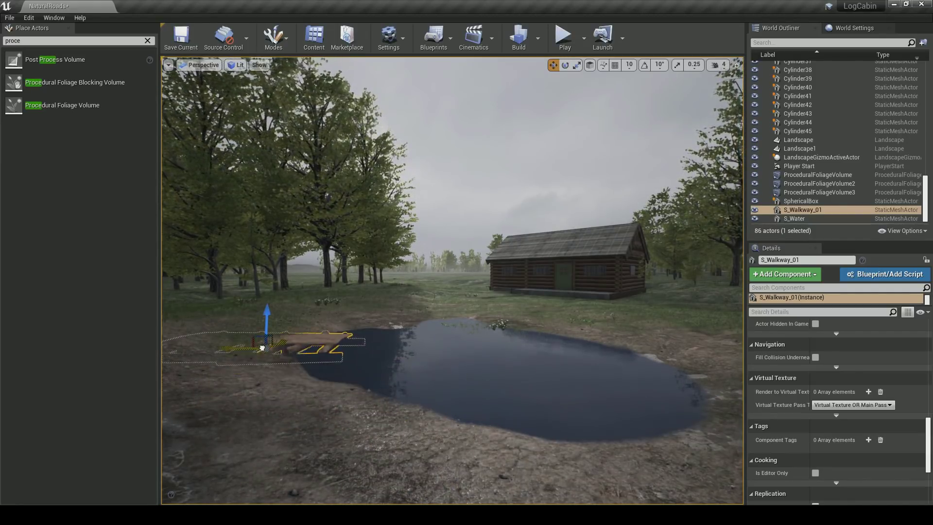
left_click_drag(322, 327, 320, 318)
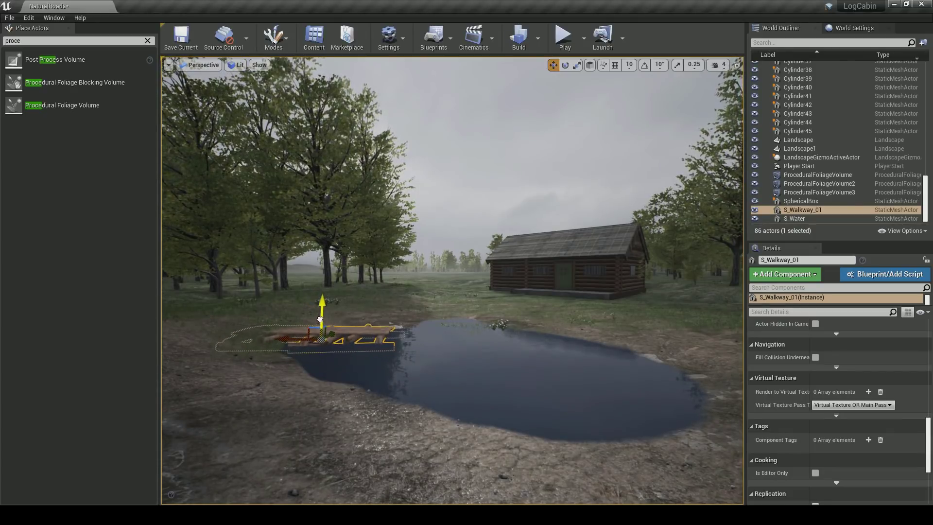
left_click_drag(327, 351, 348, 360)
key("Escape")
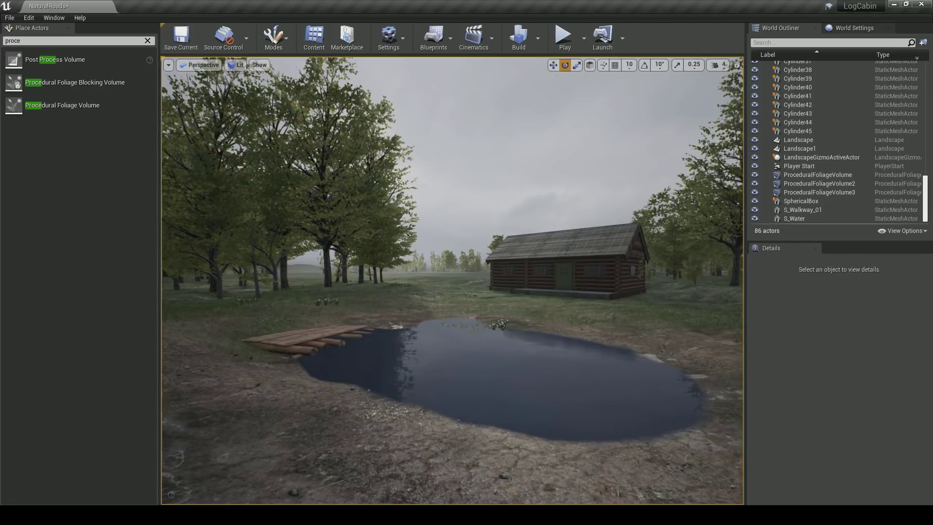
Try continuing the walkway toward the near shore with a rotated copy, and delete that copy
left_click(310, 343)
left_click_drag(305, 341, 271, 391, "alt")
key("e")
key("w")
key("Escape")
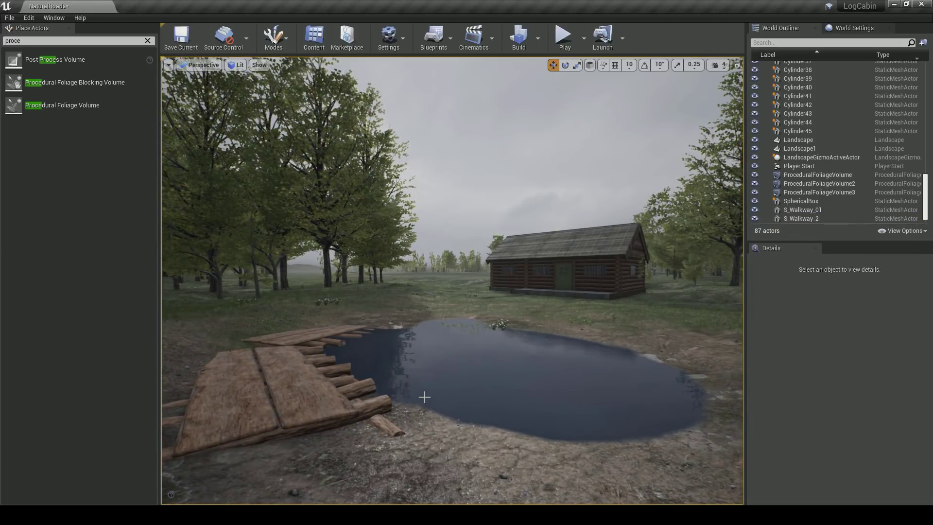
left_click(302, 395)
left_click_drag(275, 379, 255, 390)
left_click(472, 452)
key("Escape")
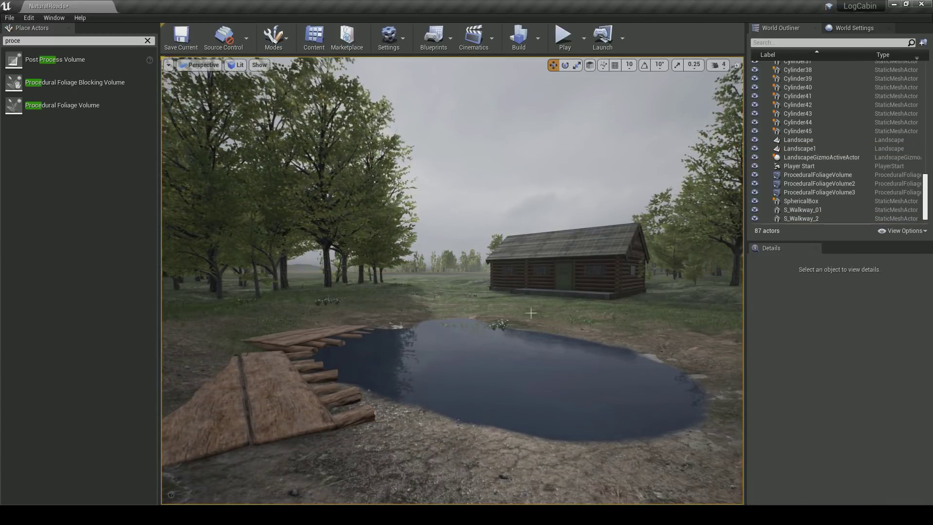
left_click(287, 389)
key("Delete")
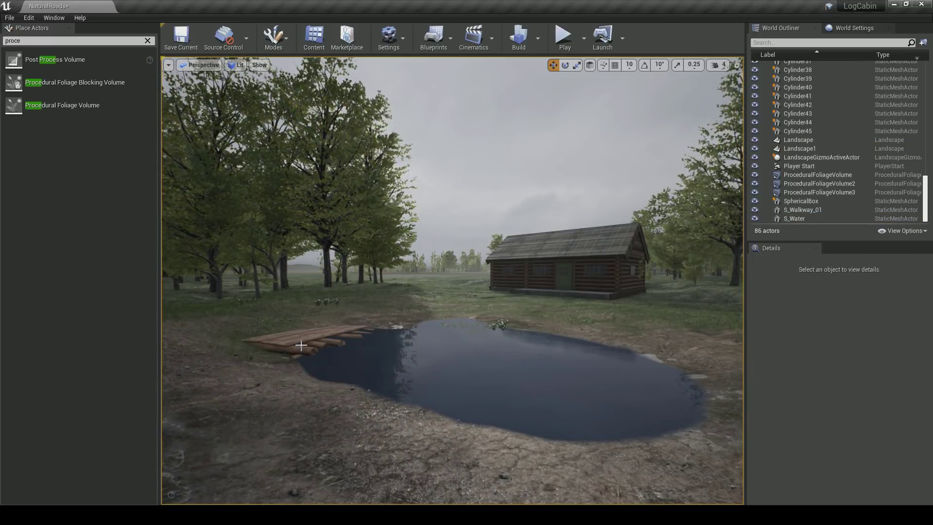
Shift the walkway on the left bank slightly nearer so its planks reach over the water's edge
left_click(302, 347)
key("w")
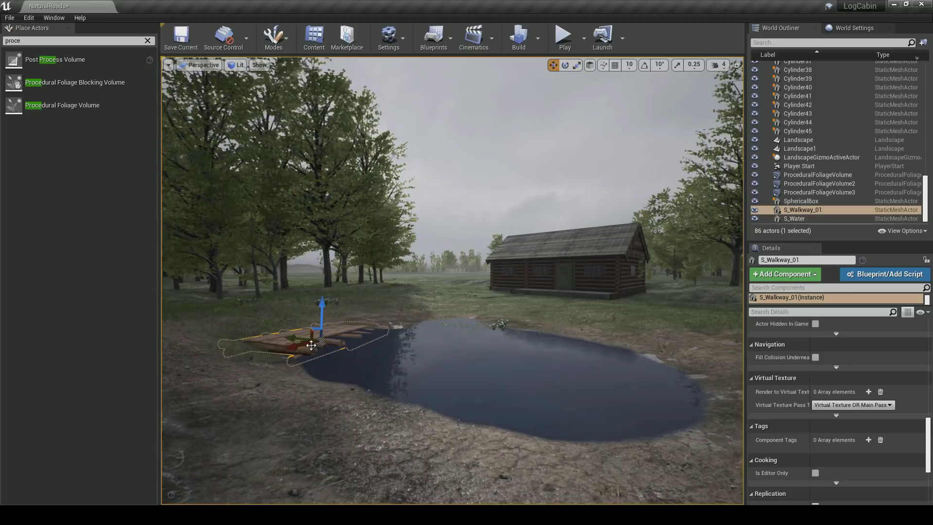
left_click_drag(322, 343, 303, 351)
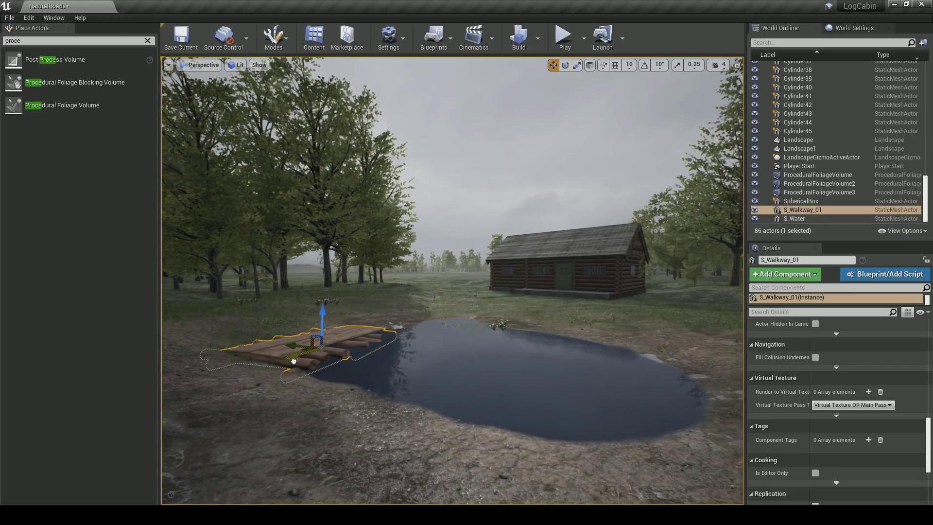
left_click(386, 403)
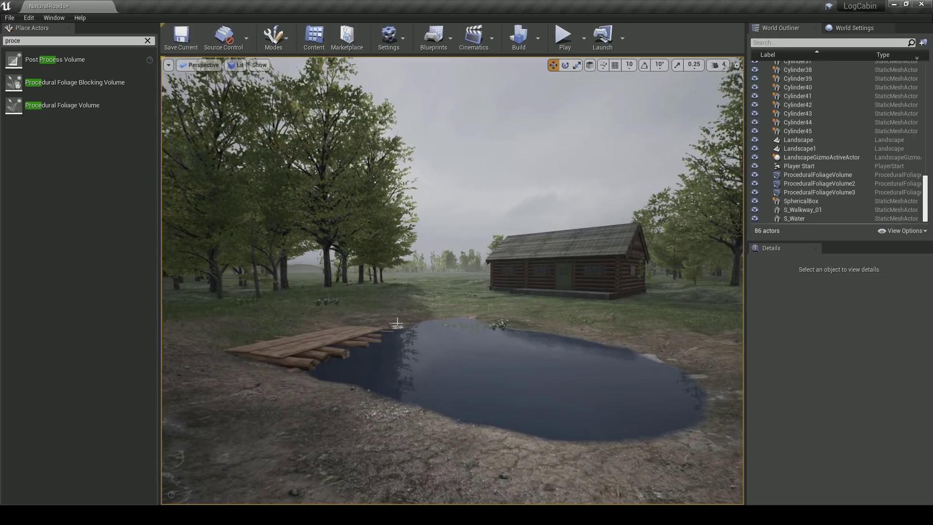
Place the S_WoodenFence_Broken mesh from the wooden Fence folder on the grass behind the walkway
left_click(315, 44)
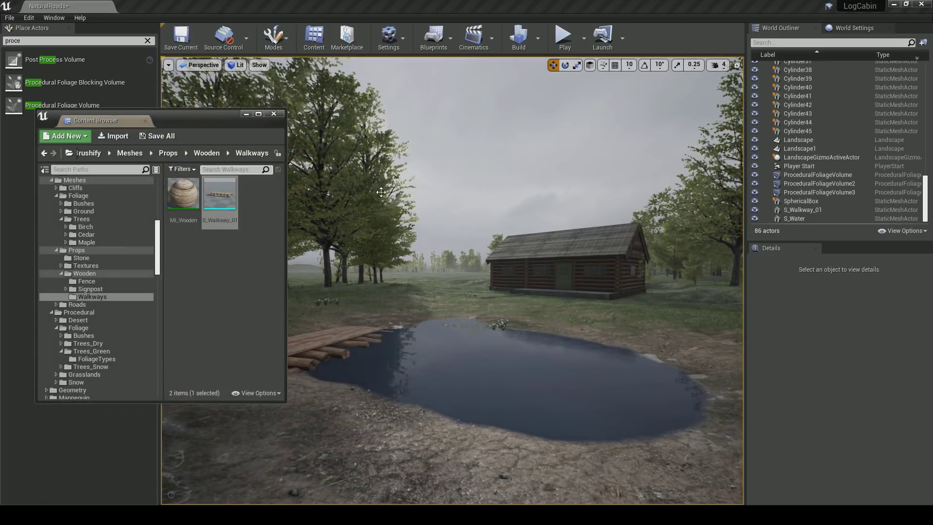
left_click(121, 288)
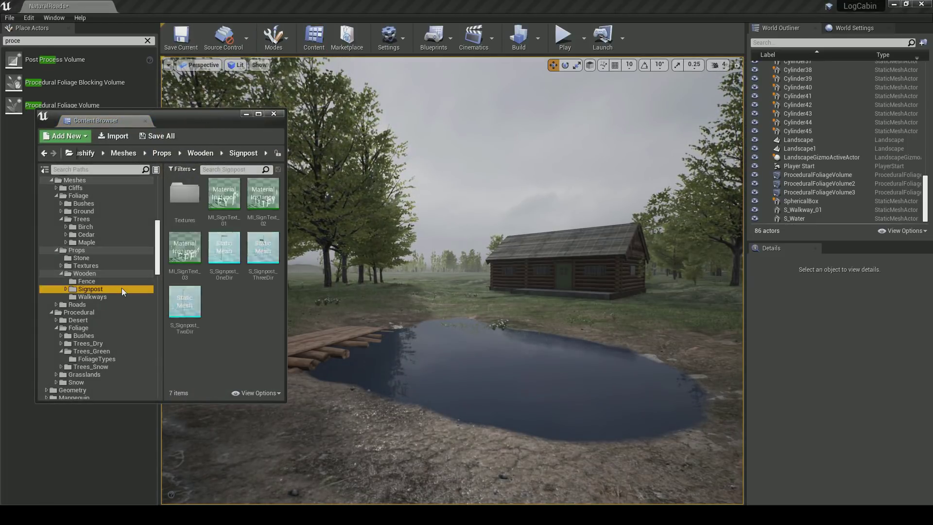
left_click(118, 281)
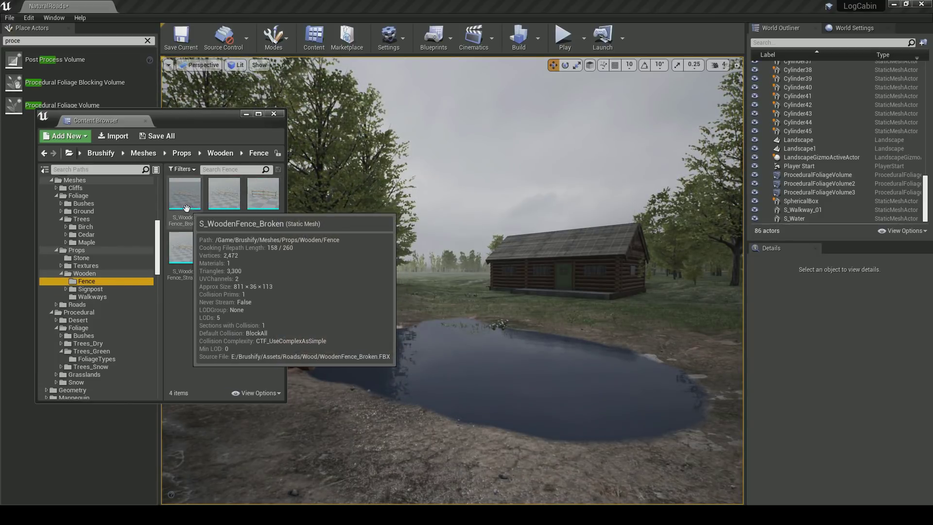
left_click_drag(200, 209, 465, 306)
left_click_drag(304, 303, 291, 268)
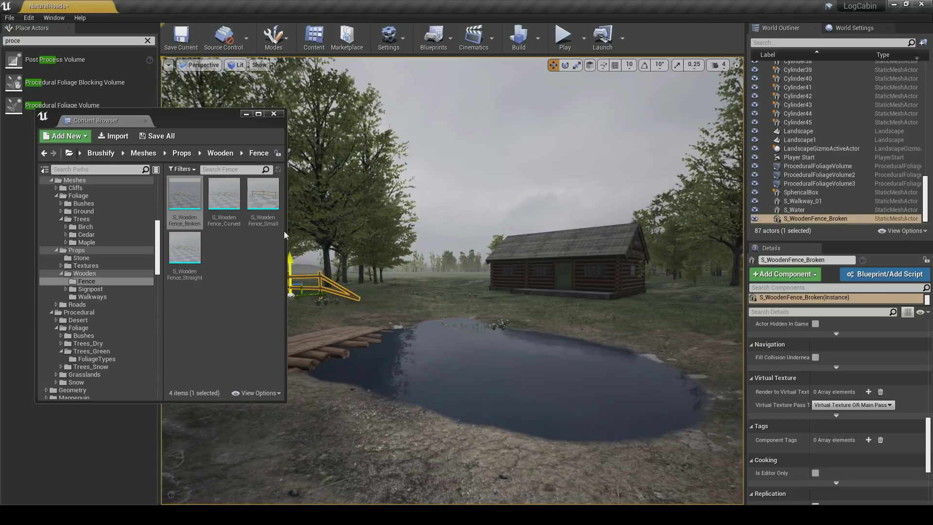
left_click(246, 114)
Rotate the broken fence and move it sideways toward the trees behind the walkway
key("e")
left_click_drag(294, 302, 218, 302)
key("w")
left_click_drag(310, 297, 231, 297)
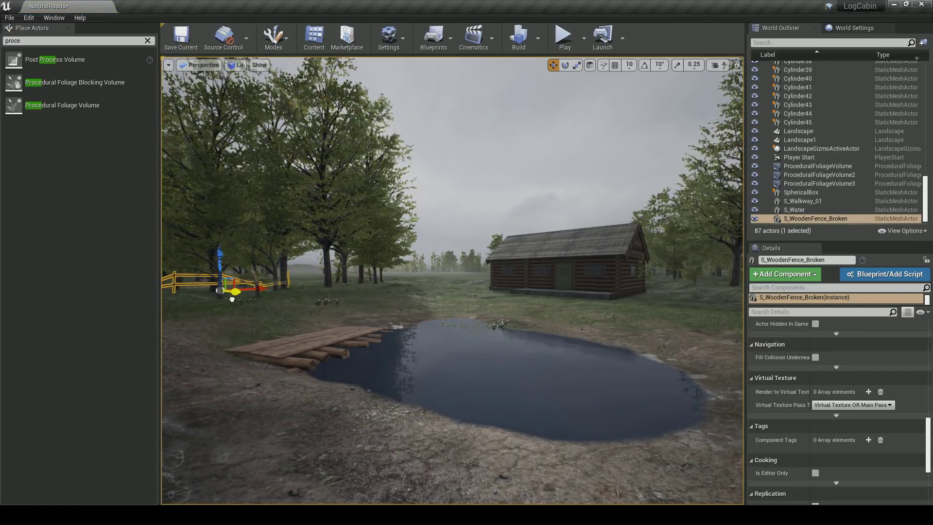
key("Escape")
left_click(262, 291)
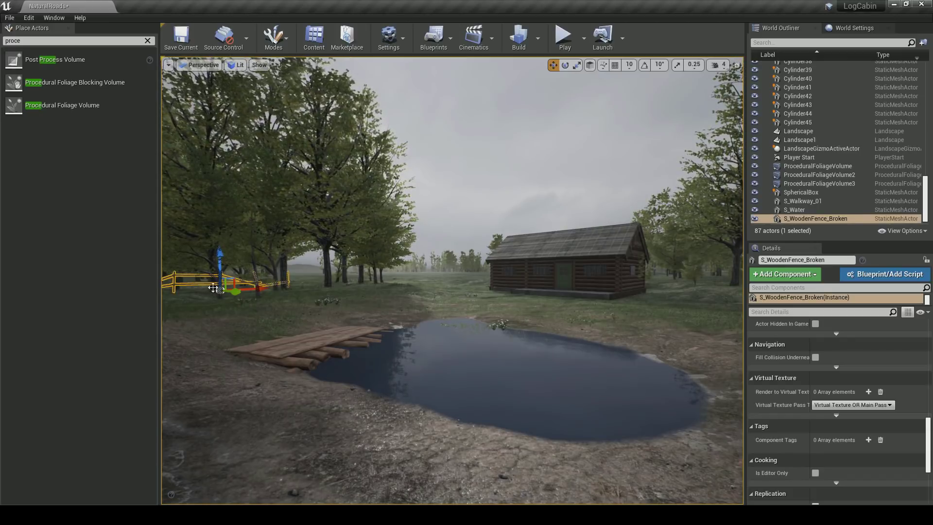
Bring the broken fence forward between the trees and the walkway, and settle its height on the grass
left_click_drag(262, 303, 301, 291)
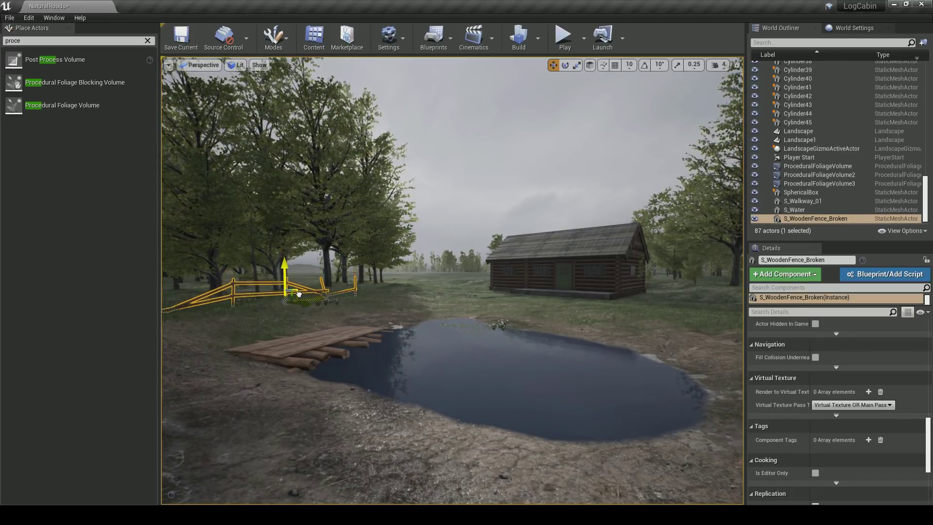
key("Escape")
left_click(295, 290)
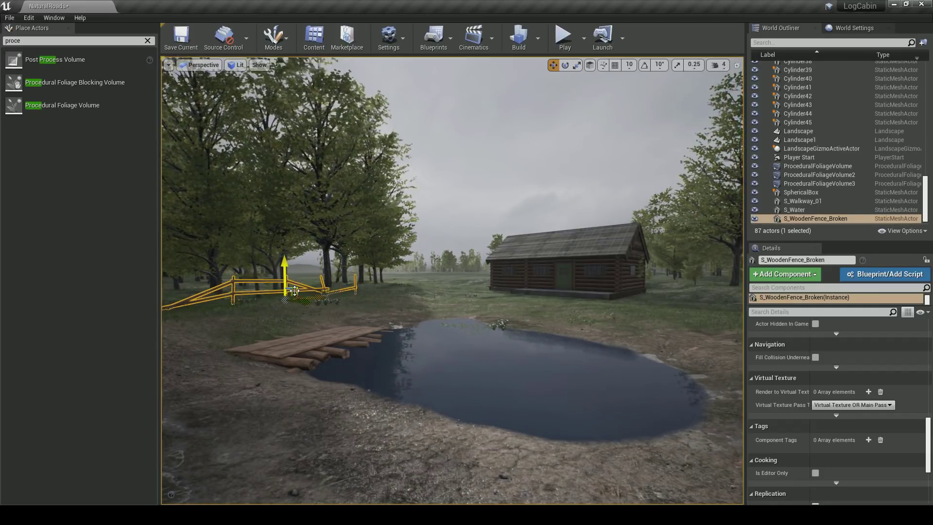
key("Escape")
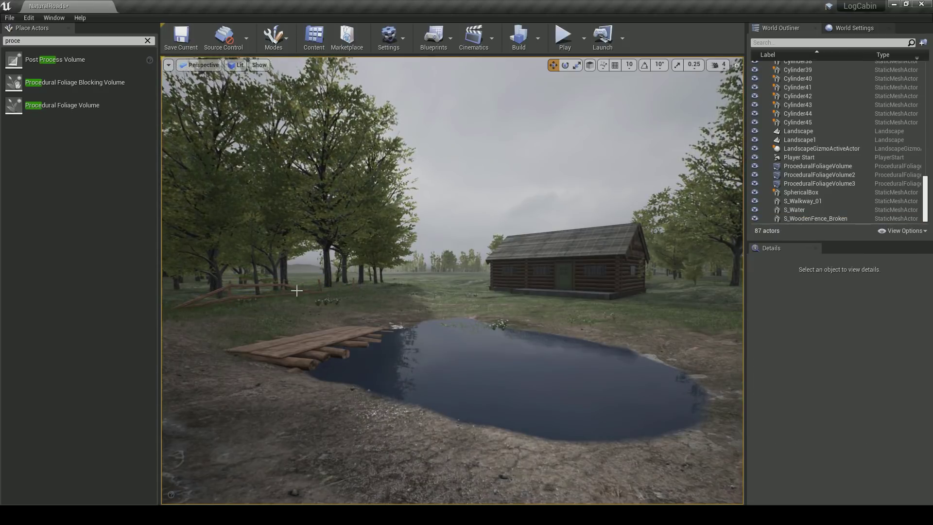
left_click(293, 290)
key("Escape")
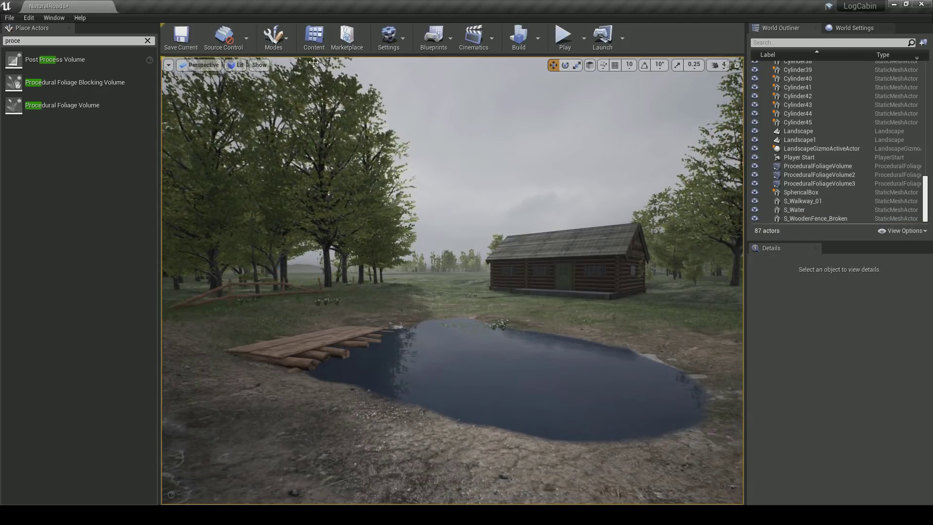
Place the S_WoodenFence_Straight mesh from the wooden Fence folder on the grass beside the cabin's right end
left_click(314, 38)
left_click_drag(187, 254, 636, 301)
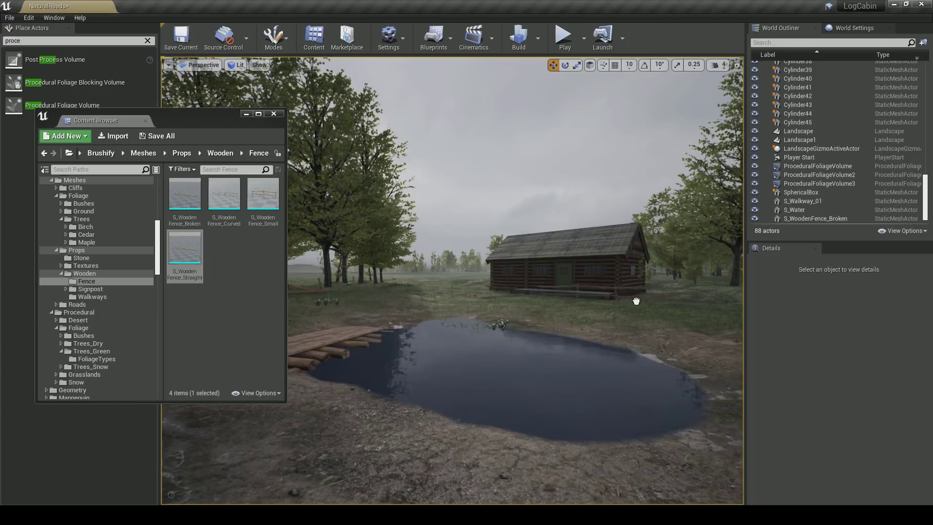
left_click_drag(709, 285, 716, 284)
key("e")
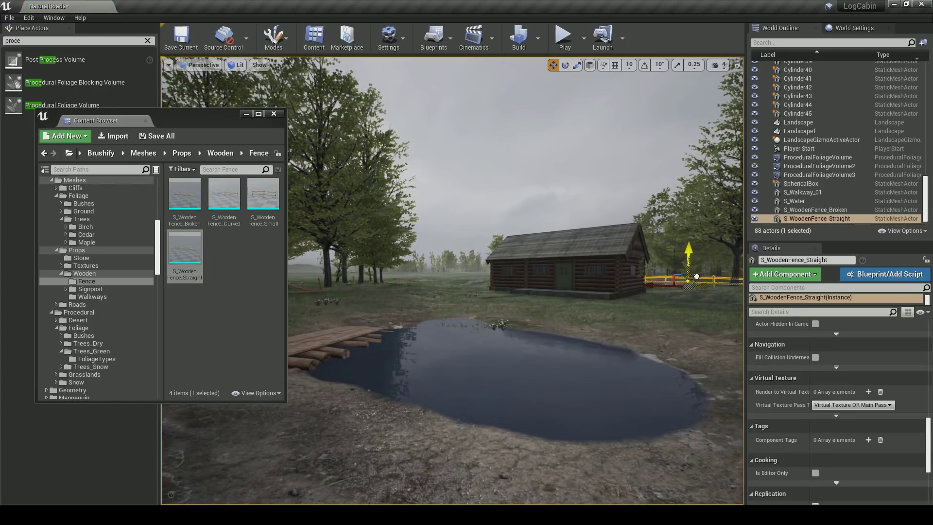
Tilt the straight fence by about 2 degrees to follow the slope of the ground beside the cabin
key("f")
right_click_drag(659, 276, 470, 247)
key("w")
left_click_drag(444, 246, 444, 228)
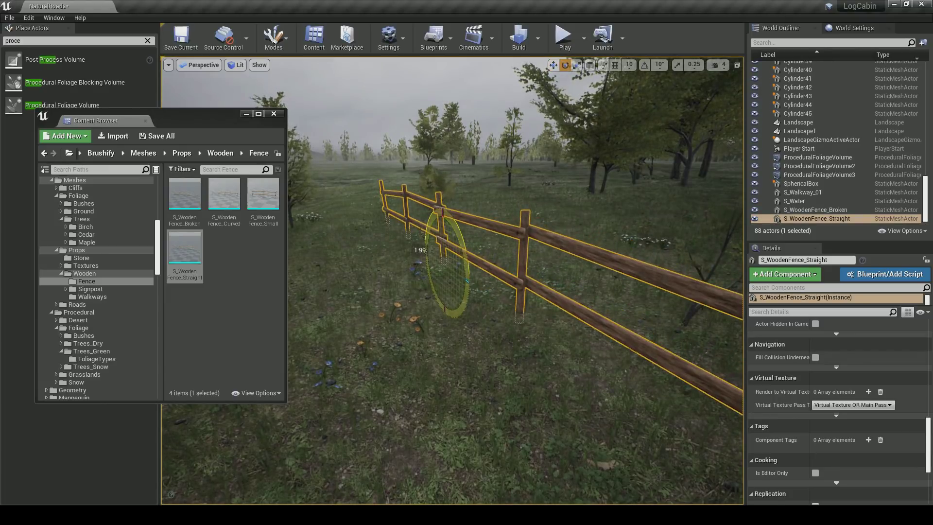
key("w")
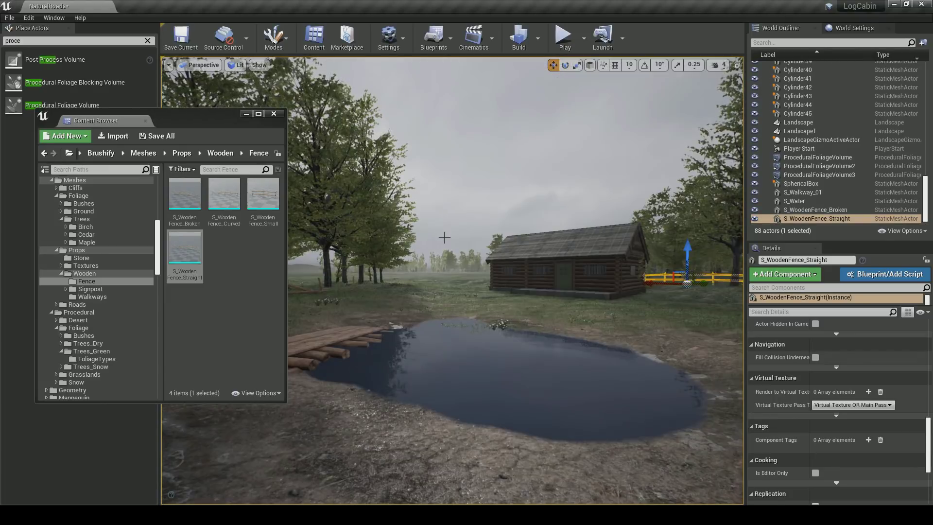
key("Escape")
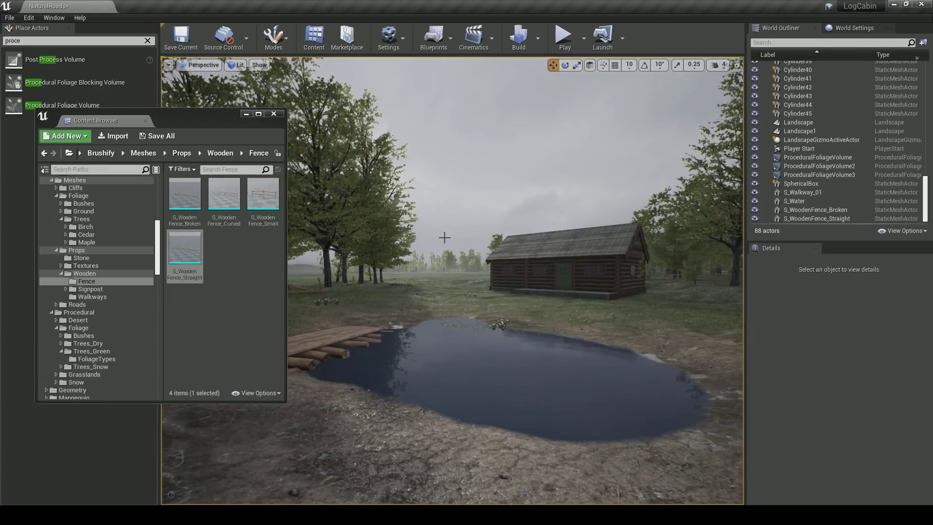
Duplicate the straight fence beside the cabin and place the copy in front of the cabin, near the pond's right bank
left_click(246, 113)
right_click_drag(401, 435, 485, 327)
key("w")
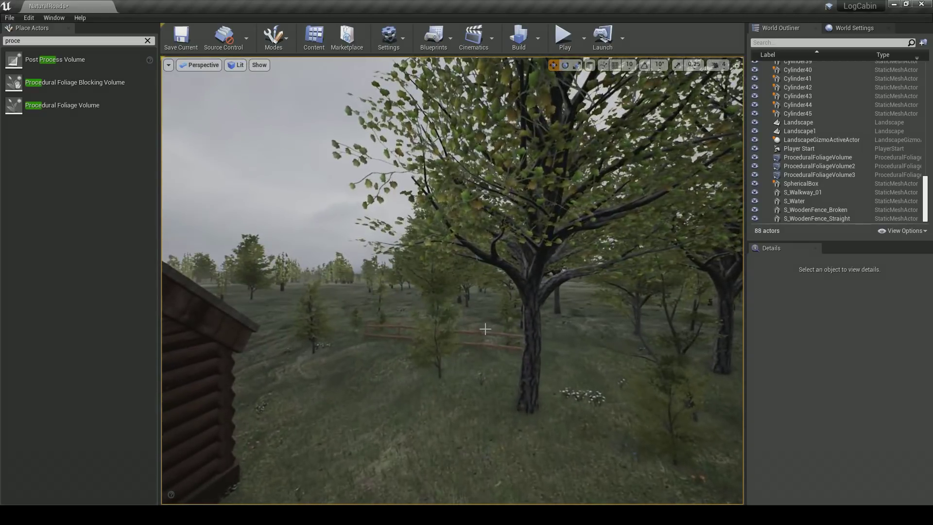
left_click(485, 327)
key("f")
right_click_drag(497, 237, 497, 258)
key("s")
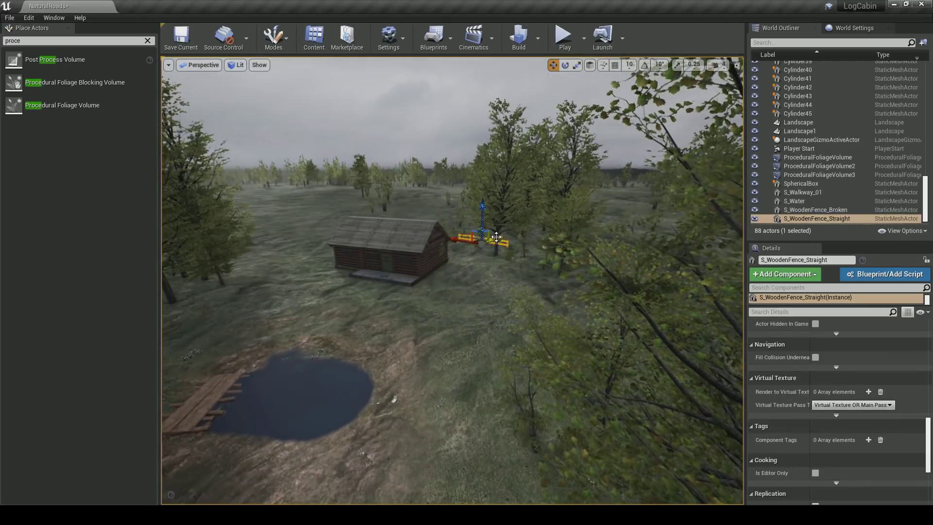
left_click_drag(333, 295, 403, 331)
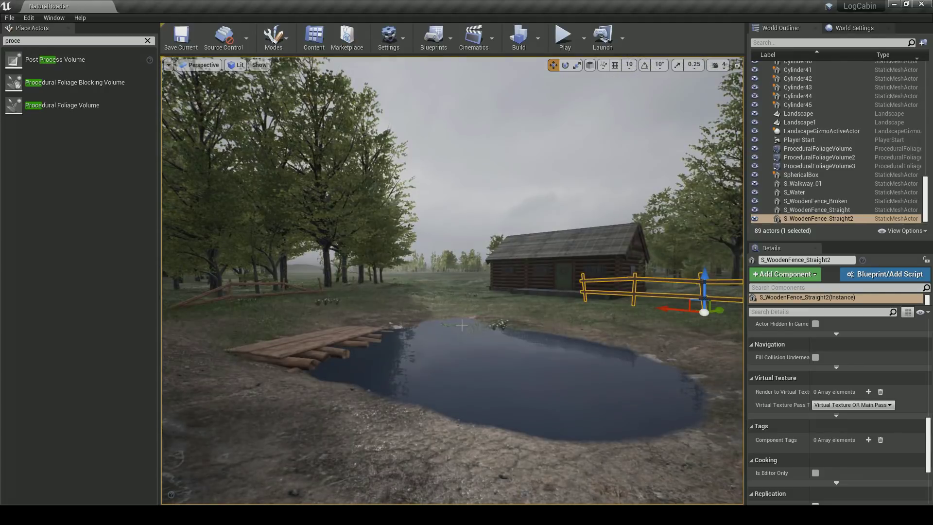
Rotate the copied straight fence to run along the pond's right bank, and adjust its position and height on the ground
key("w")
right_click_drag(418, 336, 454, 334)
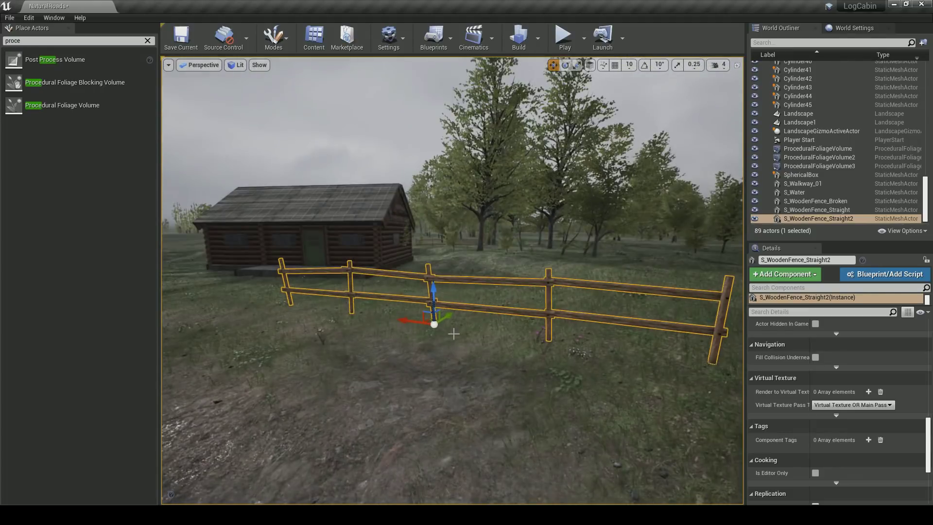
left_click_drag(438, 345, 422, 352)
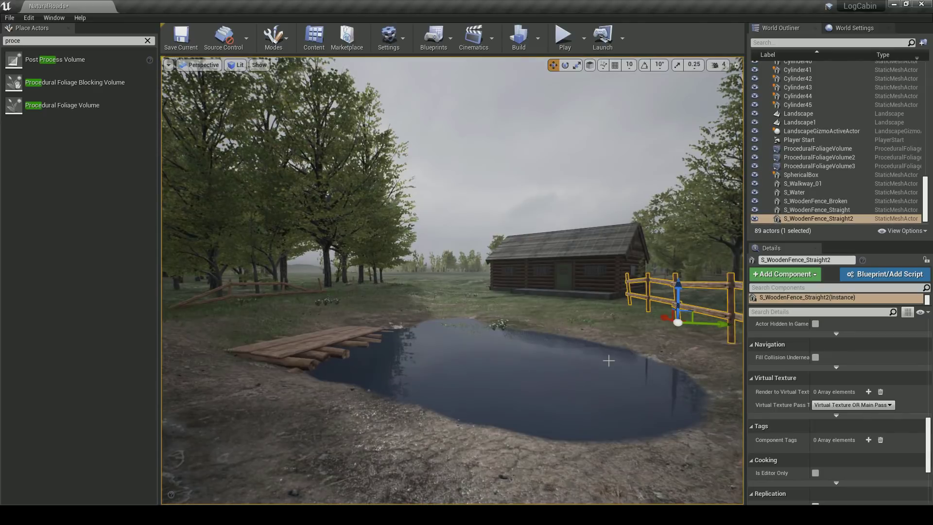
left_click_drag(717, 373, 721, 366)
right_click_drag(702, 364, 730, 371)
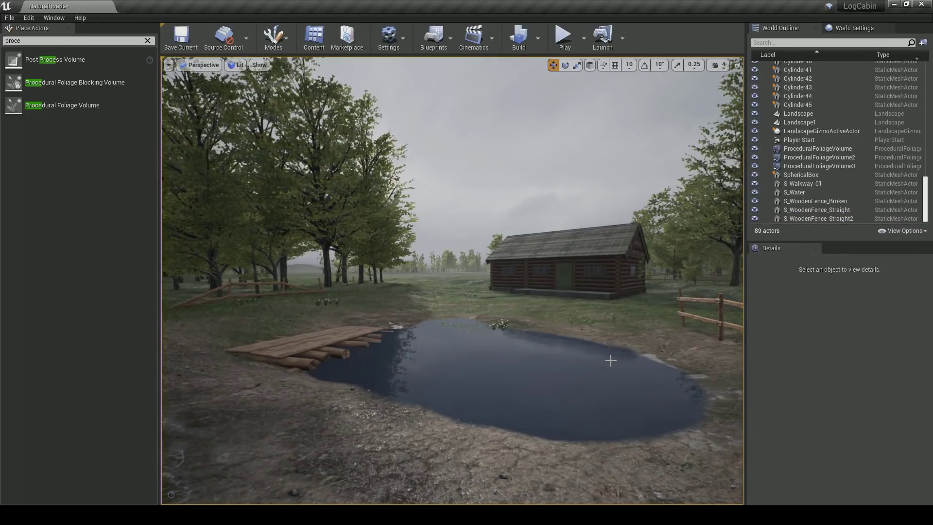
scroll(553, 364, "down", 2)
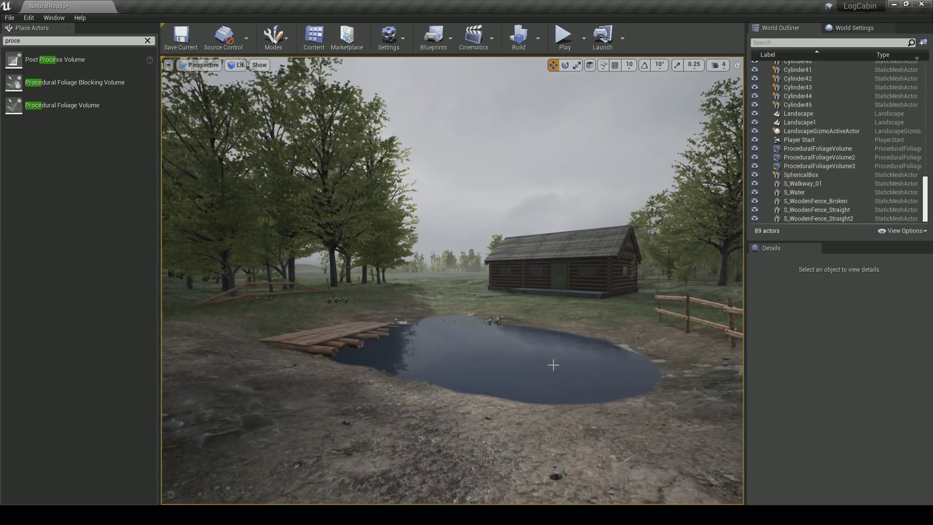
Examine the framing of the pond, walkway, cabin and fences from farther back on the near bank
scroll(534, 376, "down", 5)
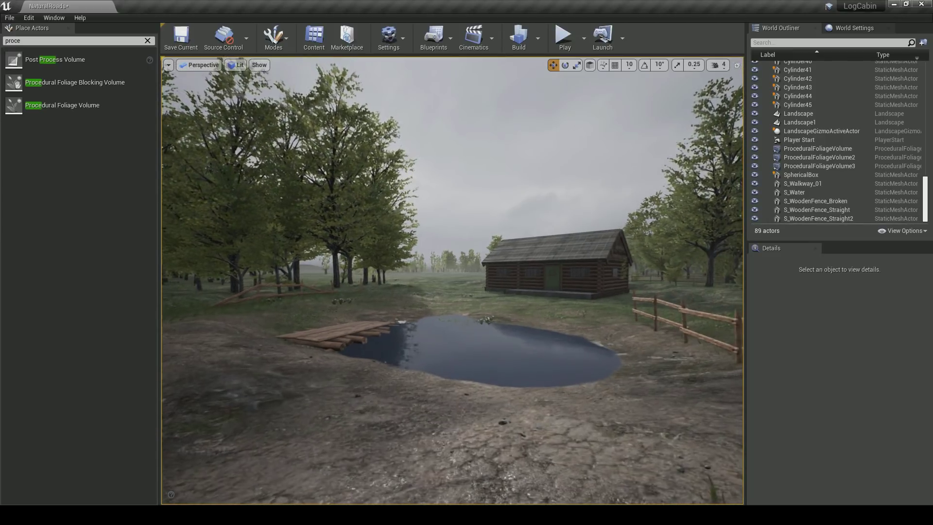
key("d")
scroll(518, 374, "up", 1)
scroll(518, 375, "down", 1)
mouse_move(517, 375)
middle_mouse_down()
mouse_move(529, 394)
mouse_move(522, 375)
mouse_move(531, 375)
middle_mouse_up()
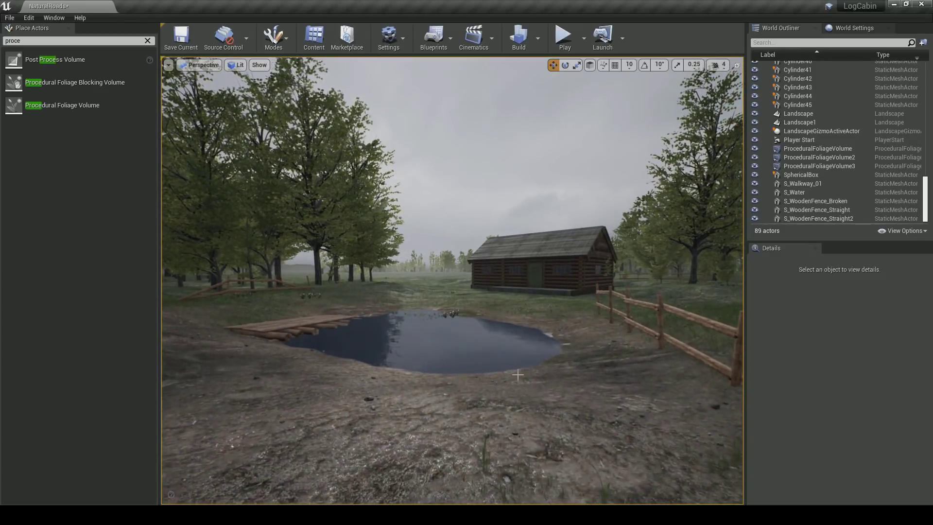
scroll(518, 375, "up", 1)
right_click_drag(567, 368, 572, 368)
key("a")
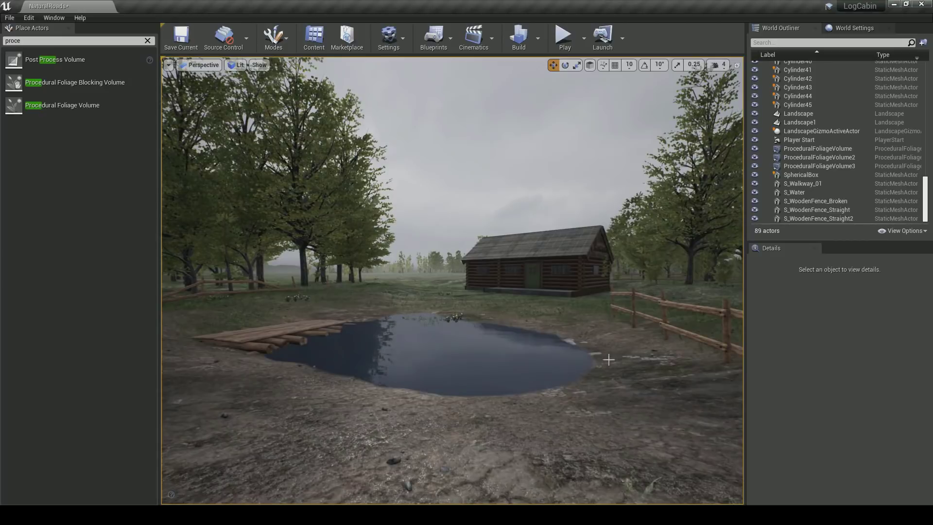
Adjust the rotation of the straight fence along the pond's right bank and shift it slightly farther from the water
left_click(675, 309)
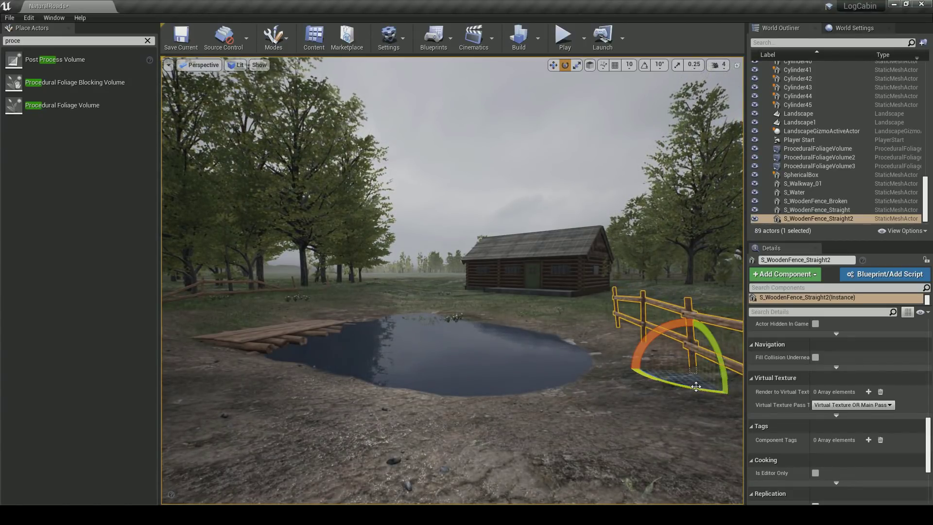
middle_click_drag(692, 355, 700, 357)
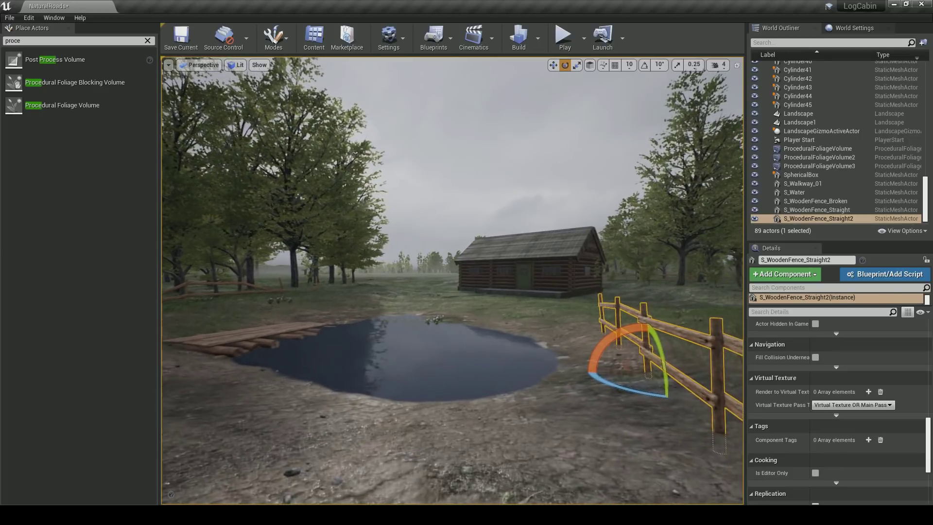
left_click(594, 373)
right_click_drag(571, 382, 568, 362)
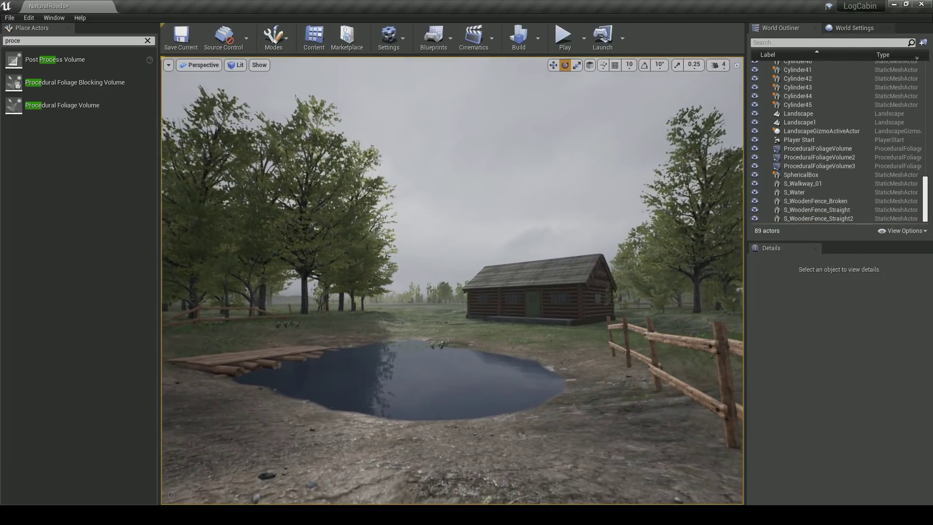
middle_click_drag(626, 369, 629, 372)
left_click(645, 387)
key("w")
left_click_drag(661, 382, 693, 381)
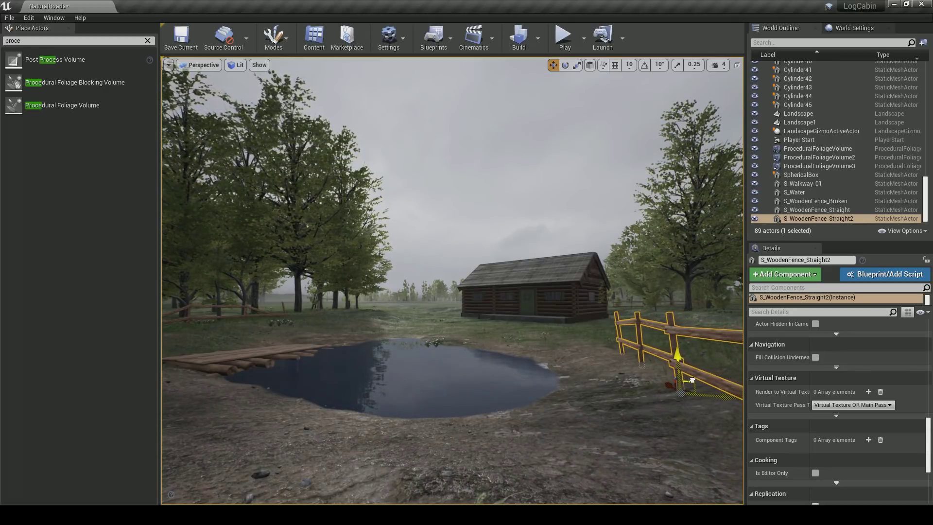
left_click_drag(648, 354, 652, 354)
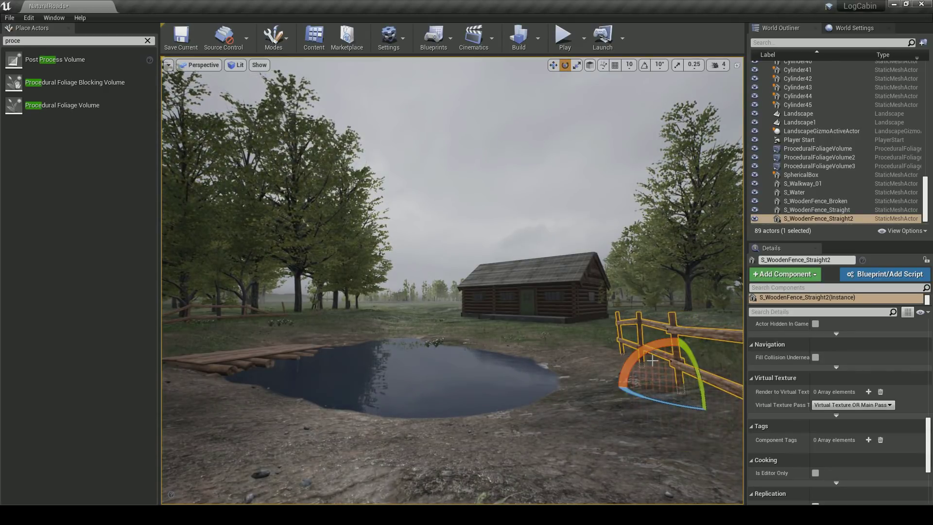
key("Escape")
left_click(673, 369)
key("Escape")
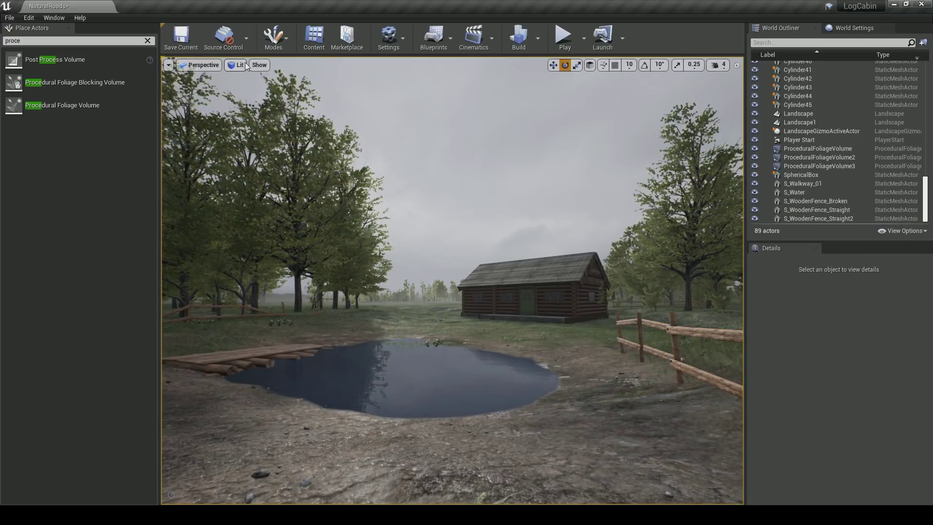
Try the S_WoodenFence_Small mesh from the Fence folder in the foreground near the walkway, and delete it
left_click(312, 42)
left_click_drag(263, 195, 272, 466)
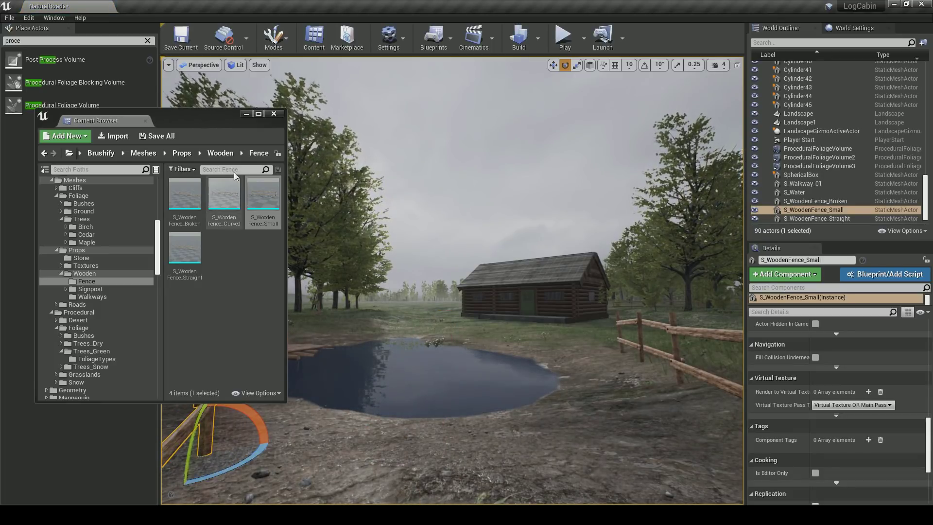
left_click(245, 114)
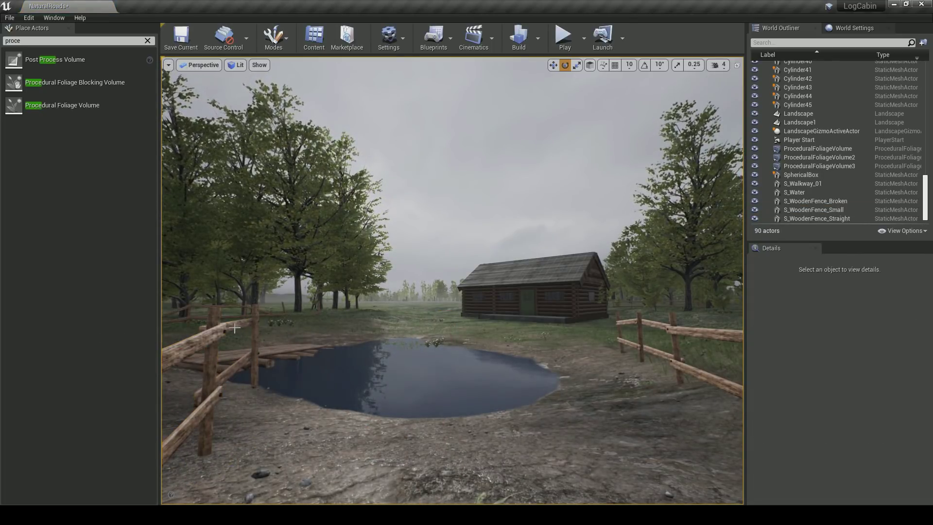
left_click_drag(238, 465, 221, 471)
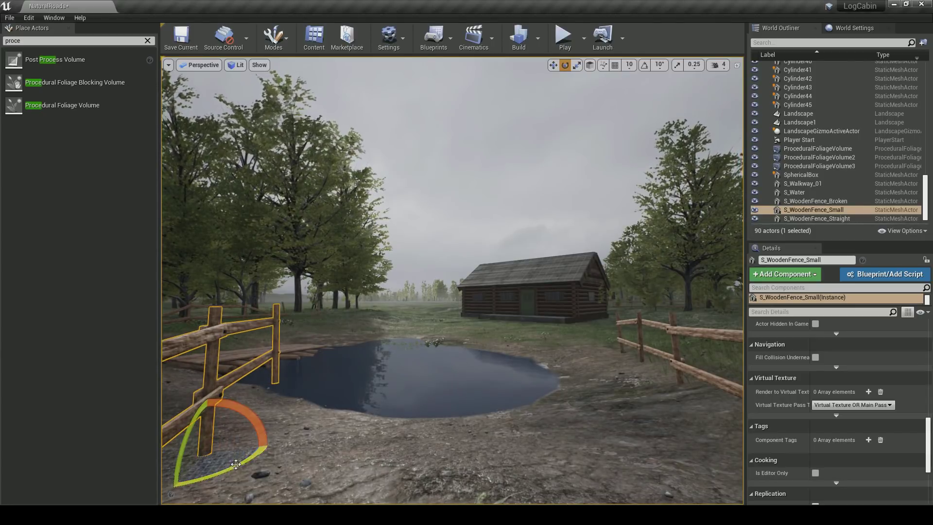
left_click_drag(256, 418, 249, 412)
key("Delete")
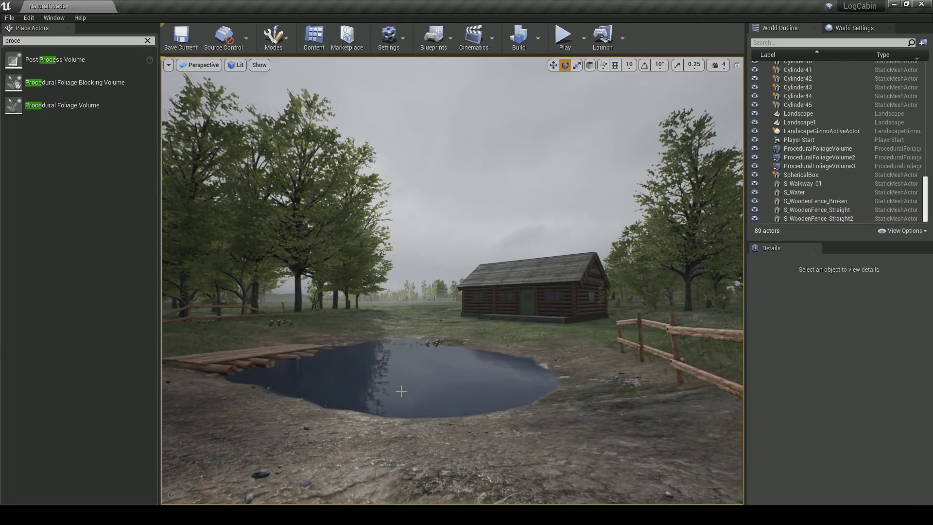
Store the current camera view as Bookmark 1 and save the level
left_click(169, 65)
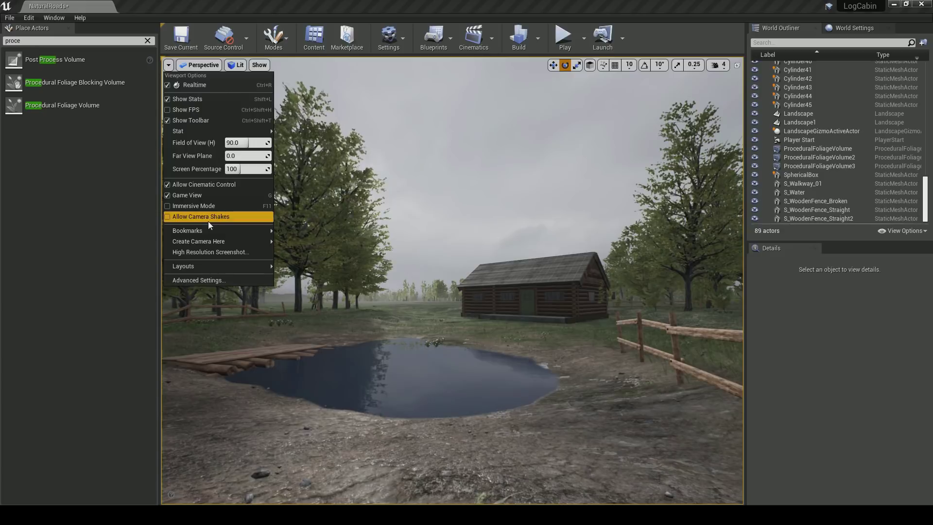
mouse_move(209, 228)
mouse_move(322, 348)
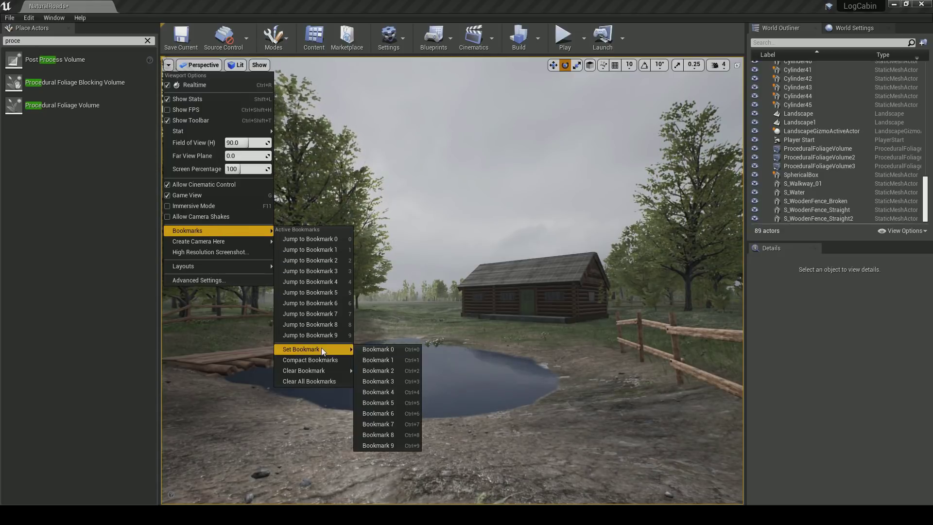
left_click(381, 360)
key("ctrl+s")
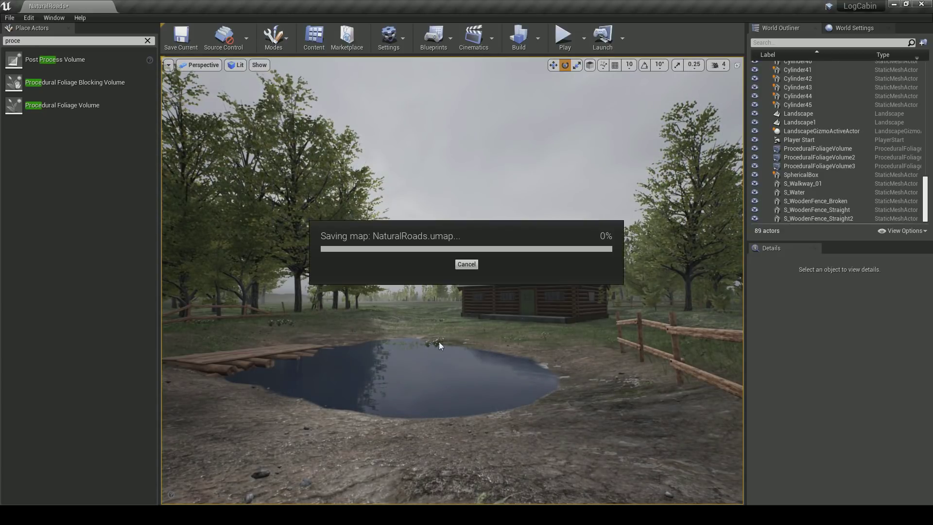
Try shifting the wooden walkway farther over the pond, and undo the move
left_click(267, 364)
key("w")
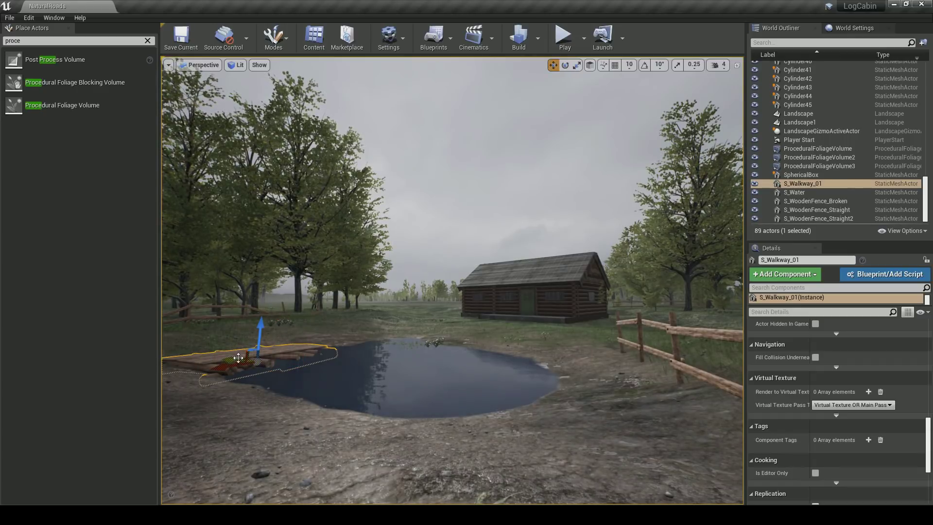
key("Escape")
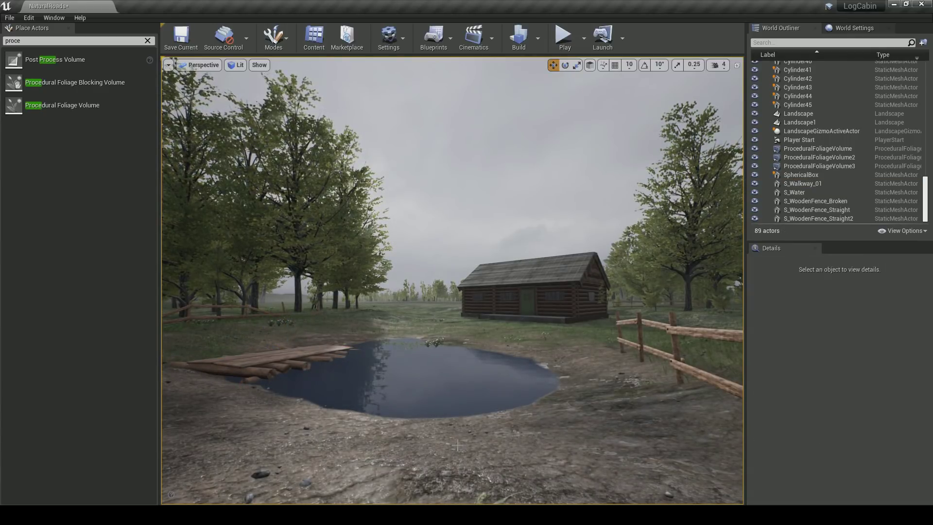
key("ctrl+z")
key("Escape")
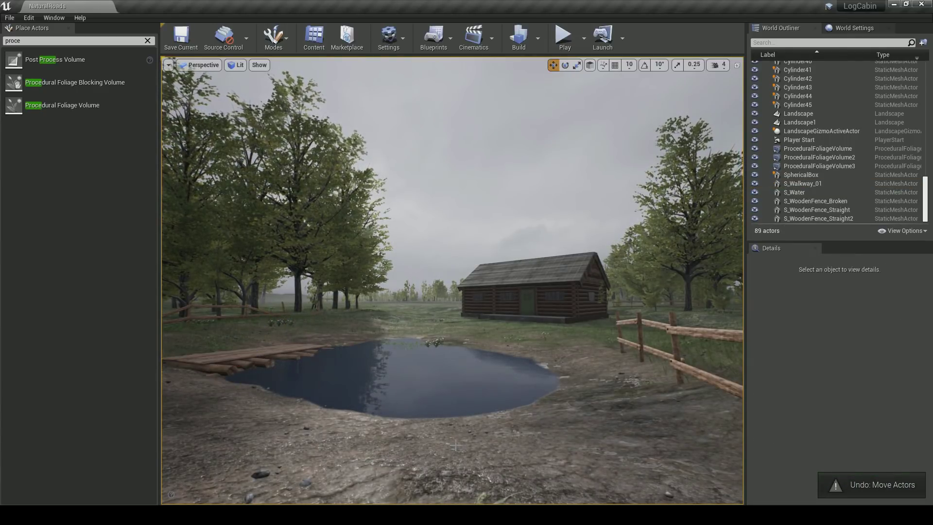
Move the S_Walkway_01 mesh away from the left bank and out over the pond's water
left_click(261, 352)
left_click_drag(261, 352, 280, 356)
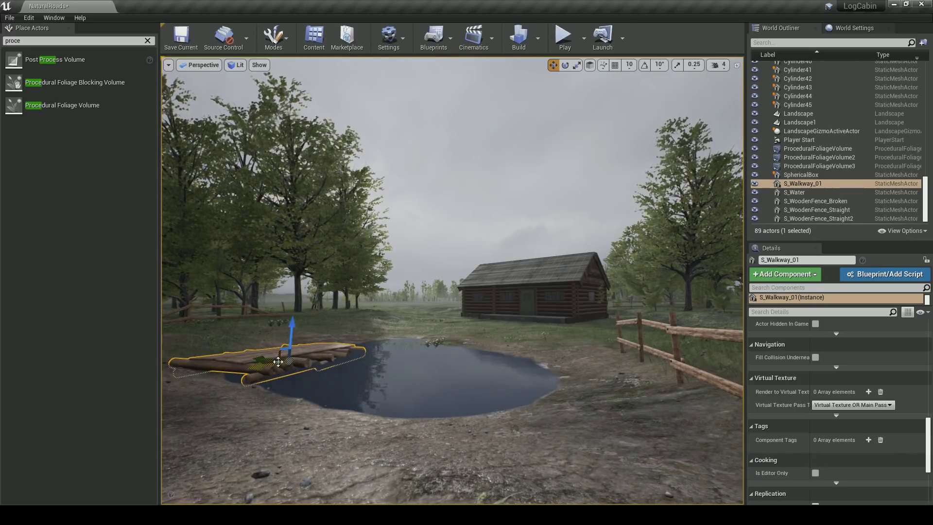
right_click_drag(313, 381, 350, 294)
left_click_drag(374, 290, 429, 278)
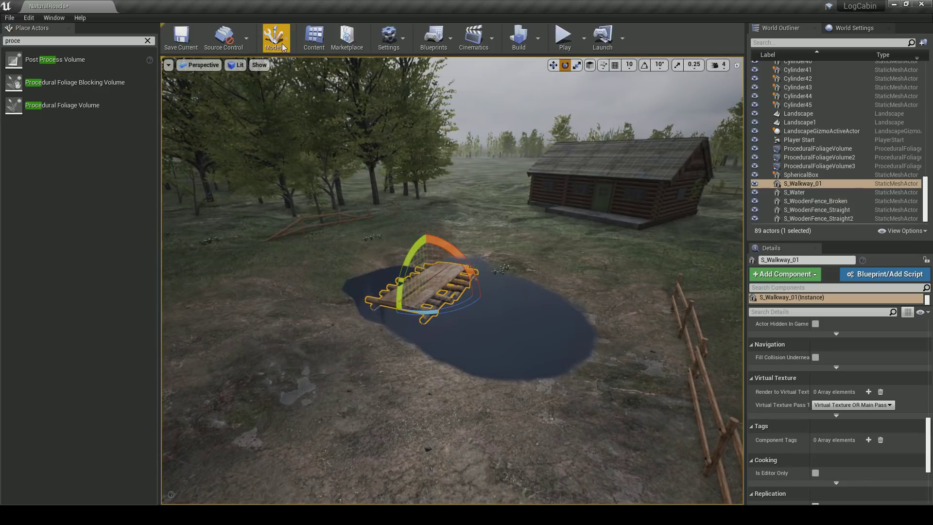
Sculpt Landscape1 lower around the far-left bank to extend the pond behind the wooden walkway
left_click(292, 81)
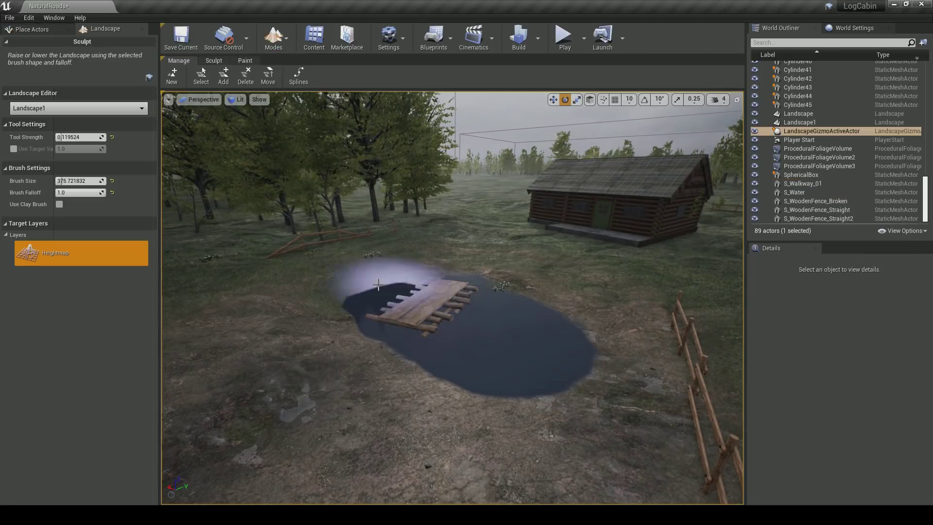
right_click_drag(396, 312, 387, 340)
scroll(398, 310, "down", 3)
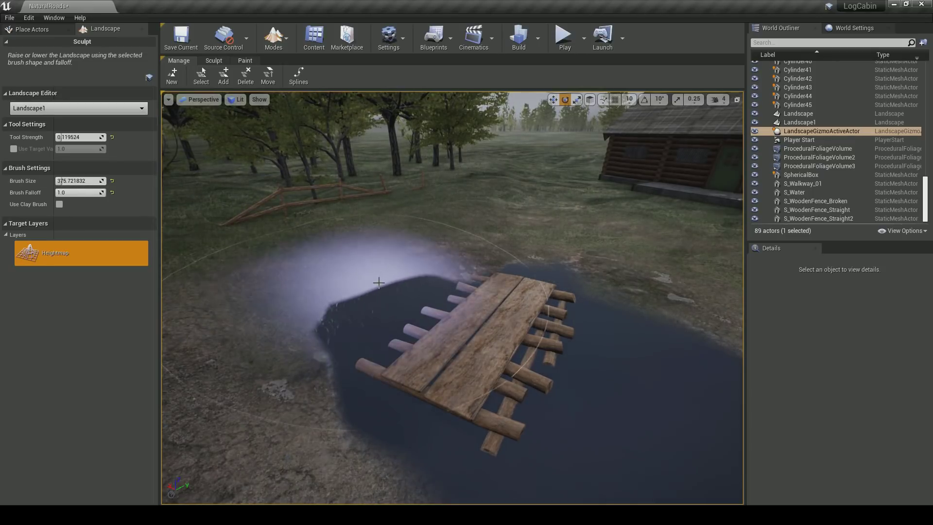
mouse_move(400, 264)
left_mouse_down()
mouse_move(388, 253)
mouse_move(301, 270)
mouse_move(319, 280)
mouse_move(428, 233)
left_mouse_up()
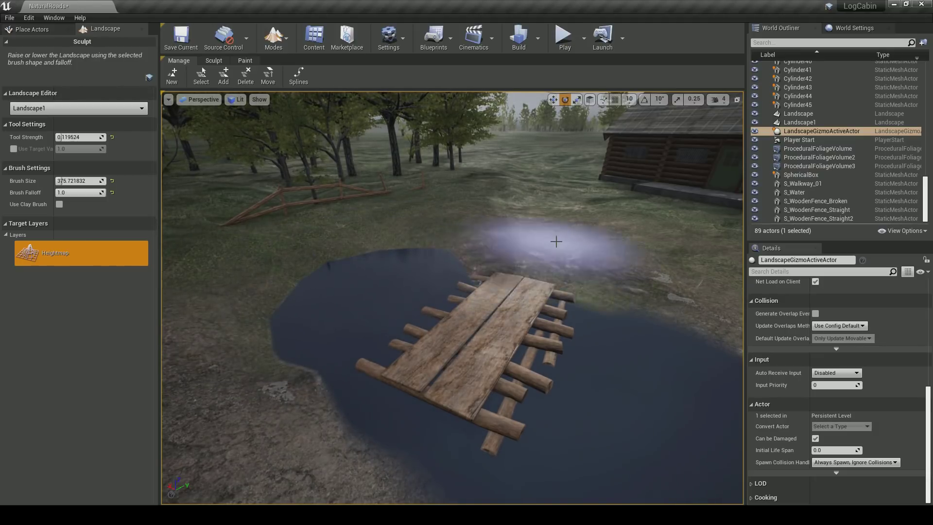
scroll(551, 247, "up", 3)
mouse_move(574, 243)
right_mouse_down()
mouse_move(579, 238)
mouse_move(566, 233)
right_mouse_up()
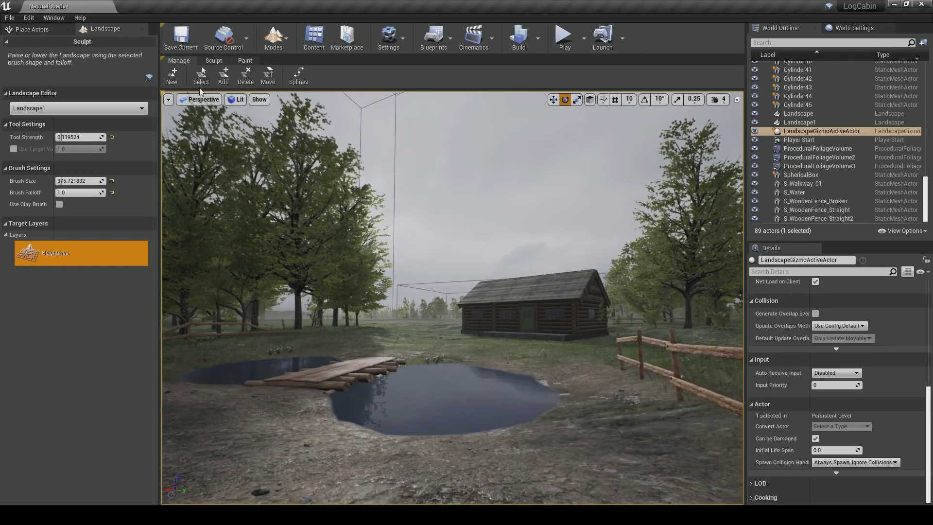
Return to object selection and reposition the wooden walkway across the narrow part between the two areas of water
left_click(269, 45)
left_click(281, 62)
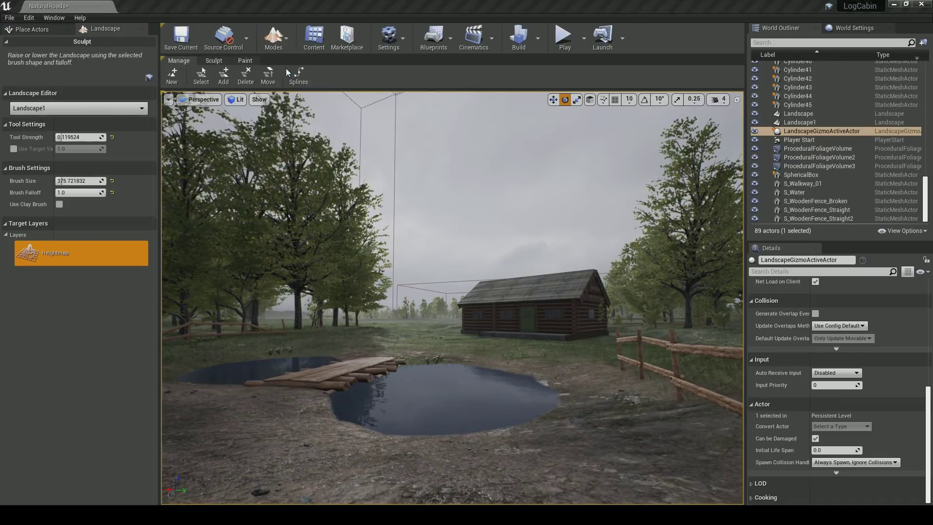
left_click(362, 375)
left_click(348, 354)
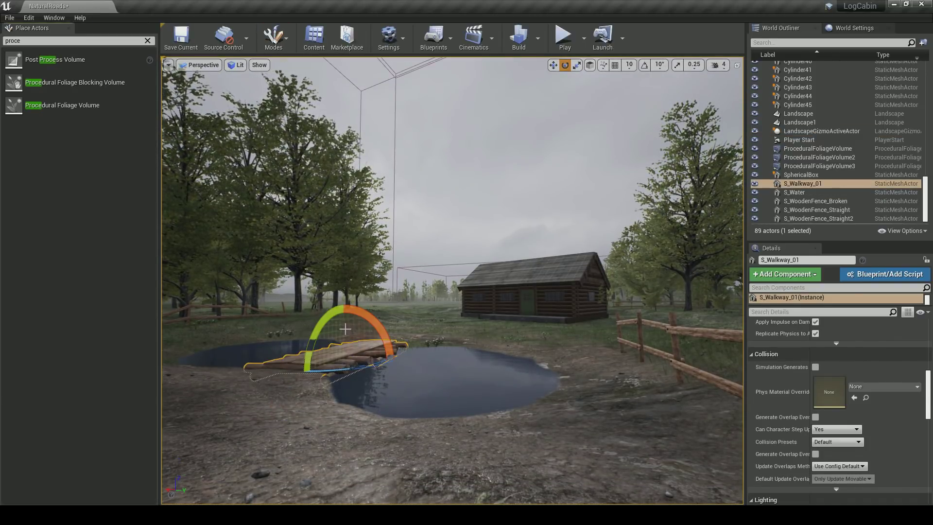
key("w")
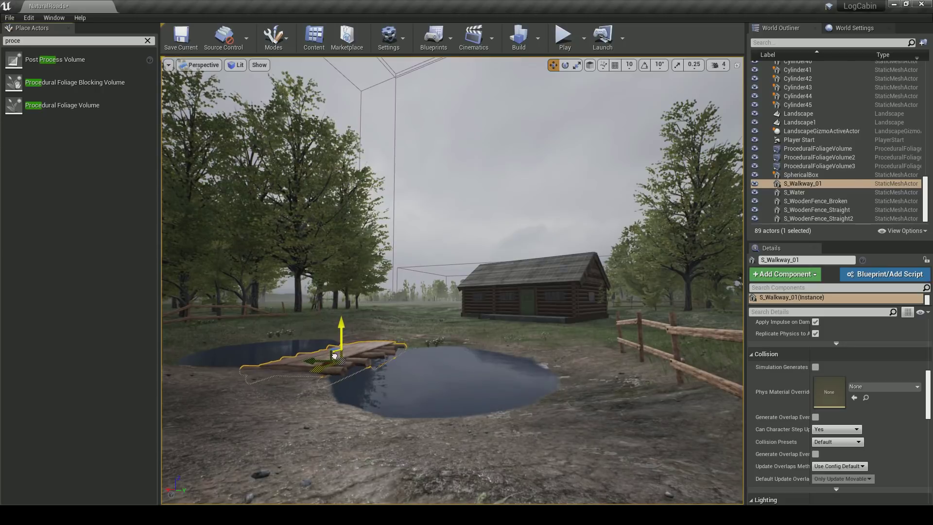
key("Escape")
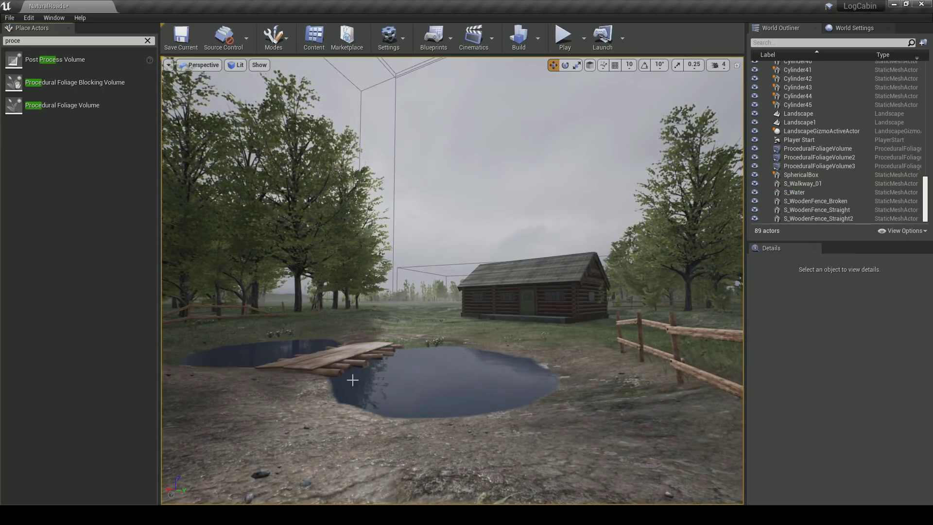
Fine-tune the rotation of the wooden walkway over the pond and save the level
left_click(348, 354)
key("e")
left_click_drag(373, 329, 376, 334)
key("Escape")
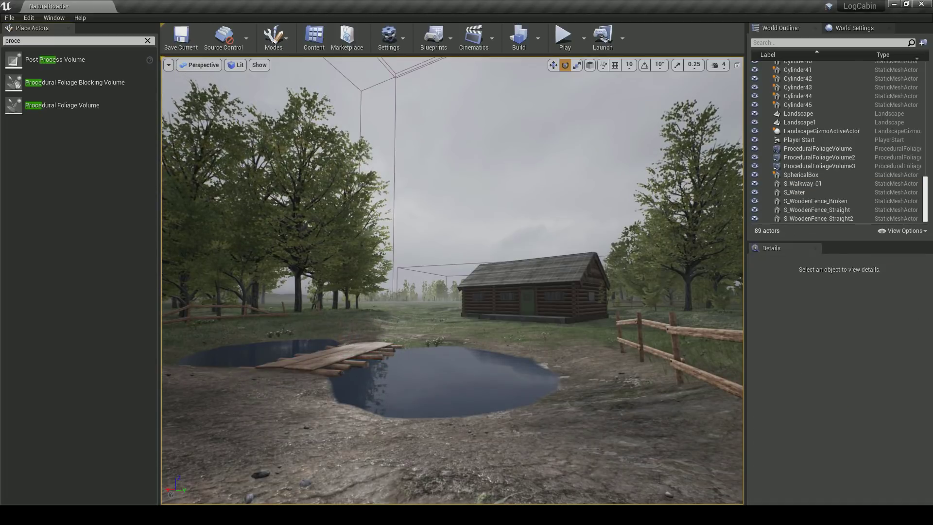
left_click(357, 349)
key("Escape")
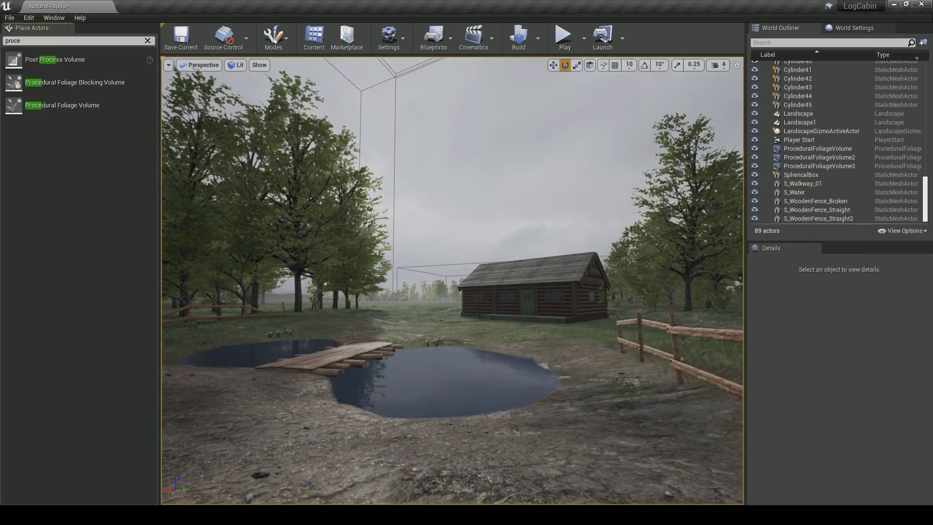
key("ctrl+s")
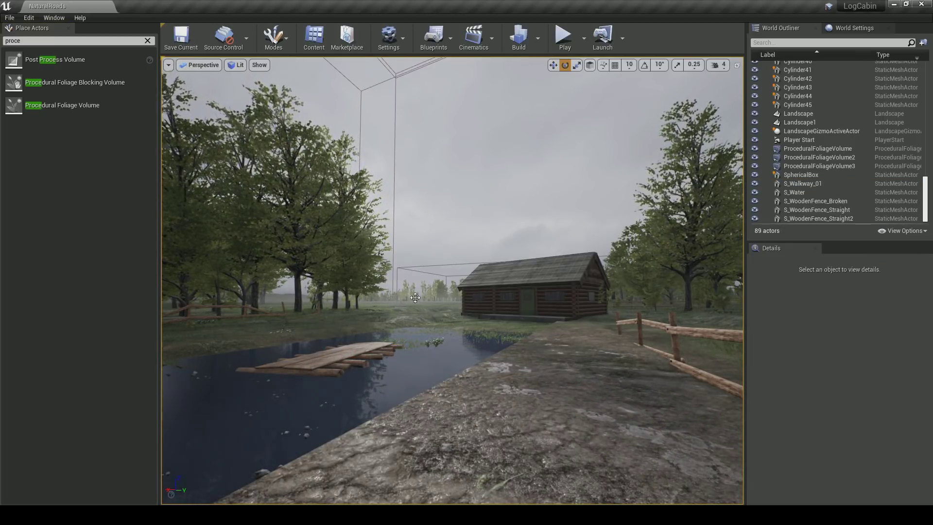
Smooth the Landscape1 terrain along the pond's near bank with a brush size of about 180.7
left_click(273, 36)
left_click(288, 79)
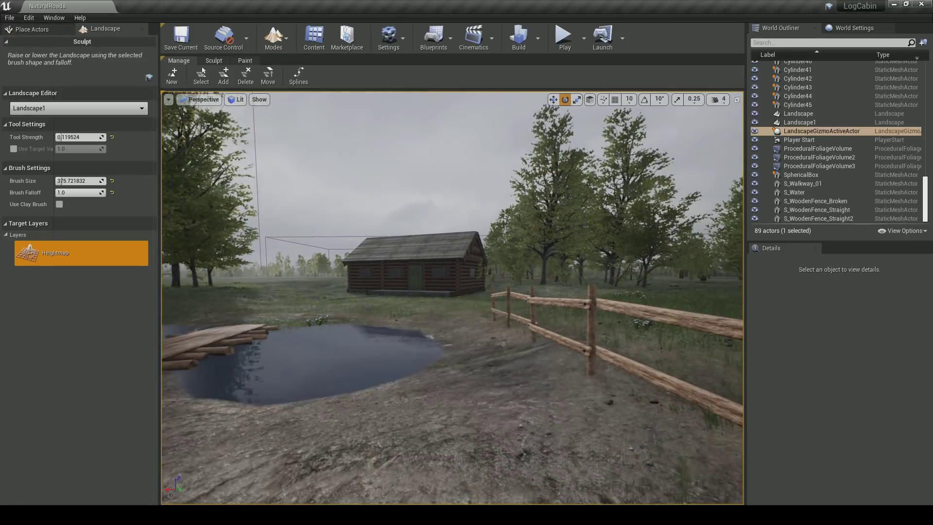
right_click_drag(462, 331, 402, 309)
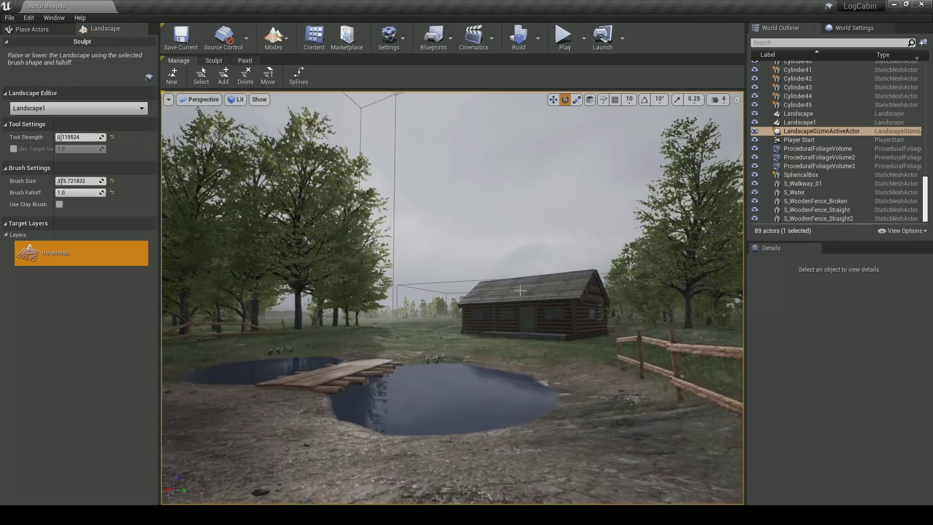
left_click(213, 60)
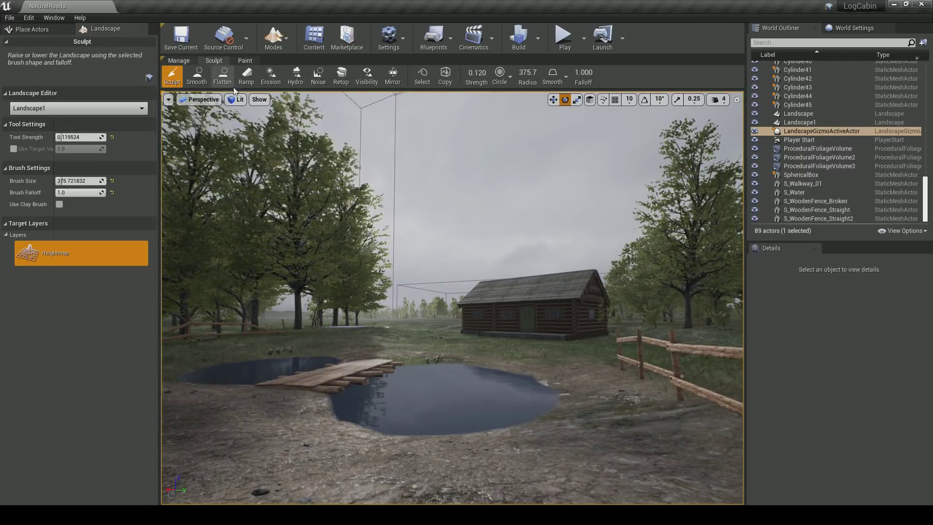
left_click(197, 76)
left_click_drag(89, 201, 85, 200)
mouse_move(354, 432)
left_mouse_down()
mouse_move(346, 418)
mouse_move(545, 385)
mouse_move(511, 381)
left_mouse_up()
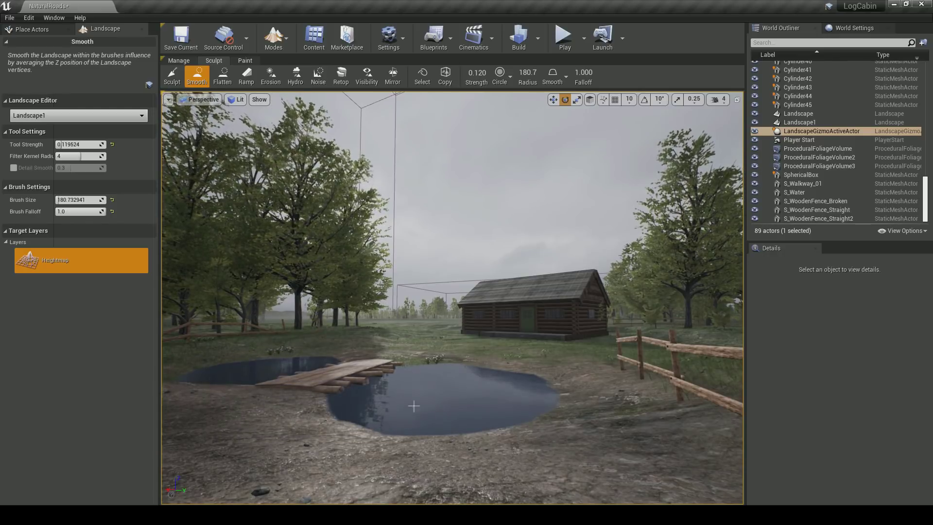
Sculpt Landscape1 lower at the pond's near-left bank beside the walkway, keeping the brush size of about 180.7
left_click(172, 75)
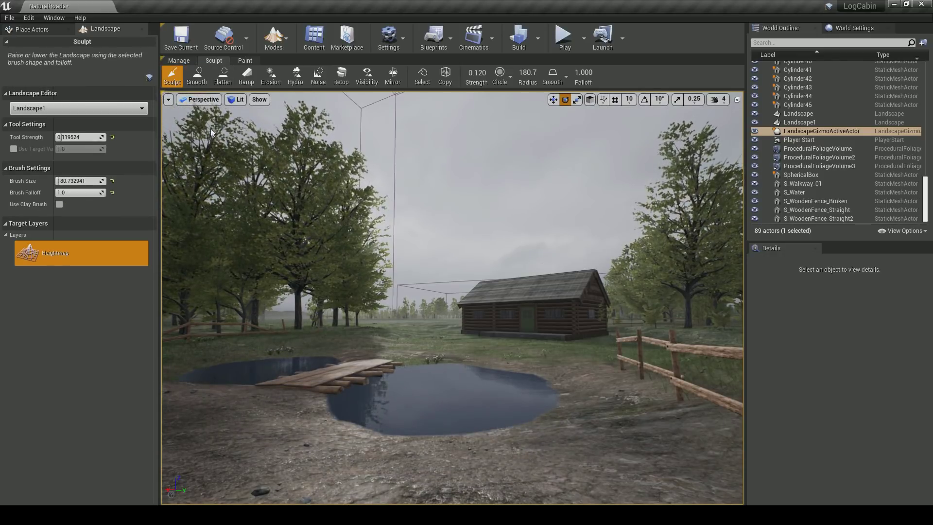
mouse_move(337, 437)
left_mouse_down("shift")
mouse_move(314, 417)
mouse_move(327, 428)
mouse_move(375, 426)
left_mouse_up("shift")
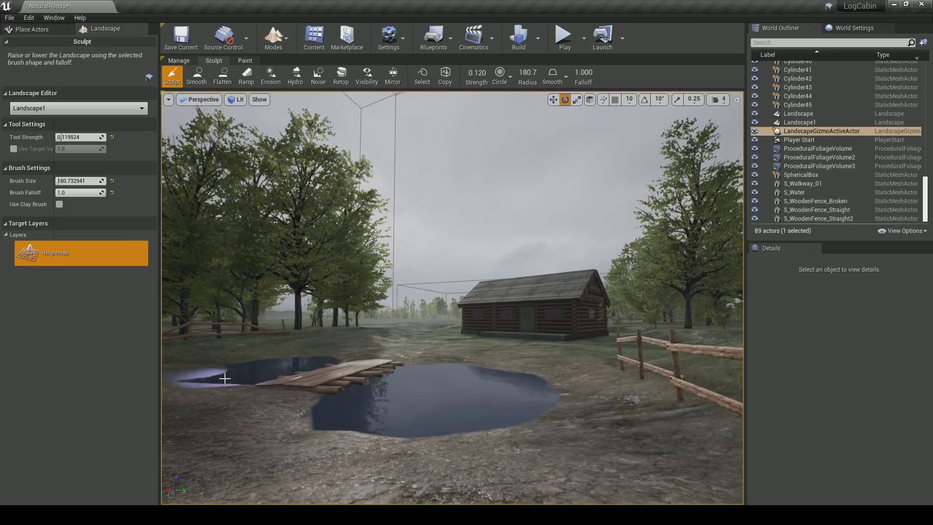
key("w")
right_click_drag(225, 378, 195, 413)
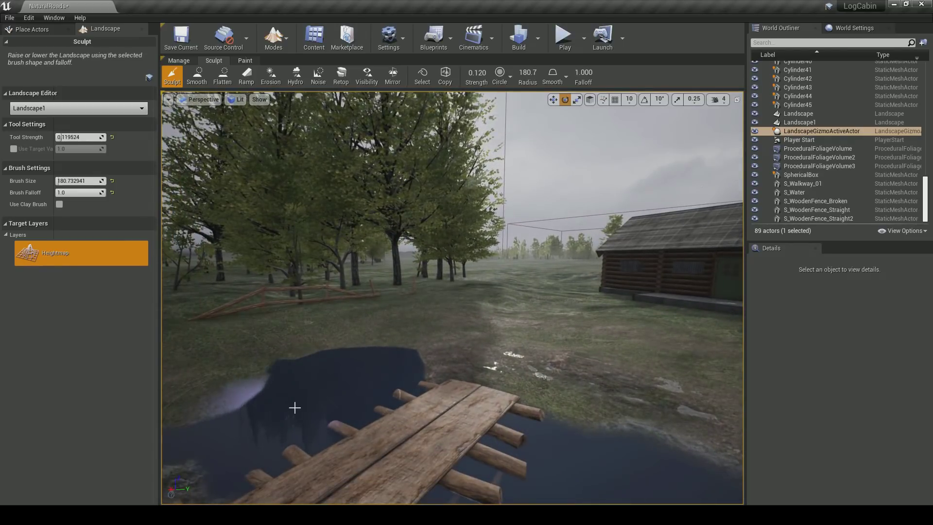
right_click_drag(360, 395, 382, 411)
key("s")
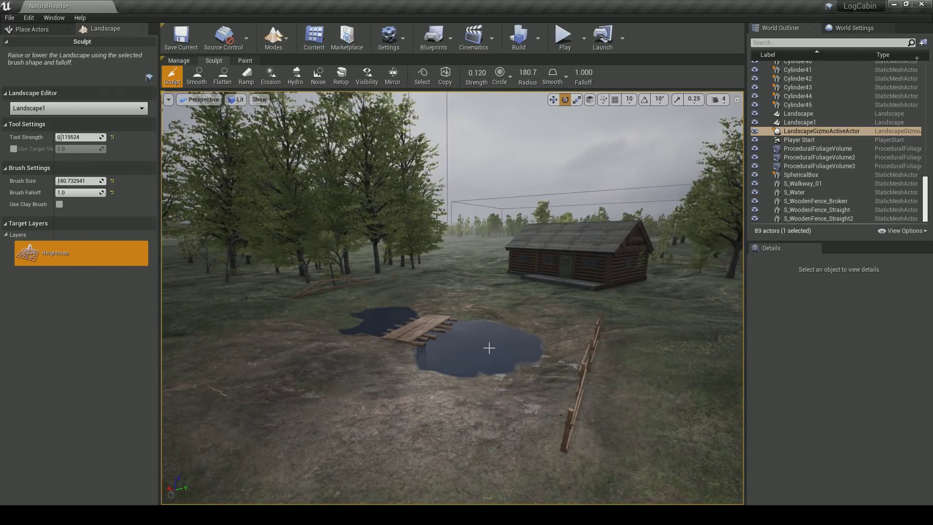
Extend the pond by lowering the terrain at its right bank, and save the level
left_click(499, 348)
right_click_drag(504, 351, 524, 309)
key("w")
key("s")
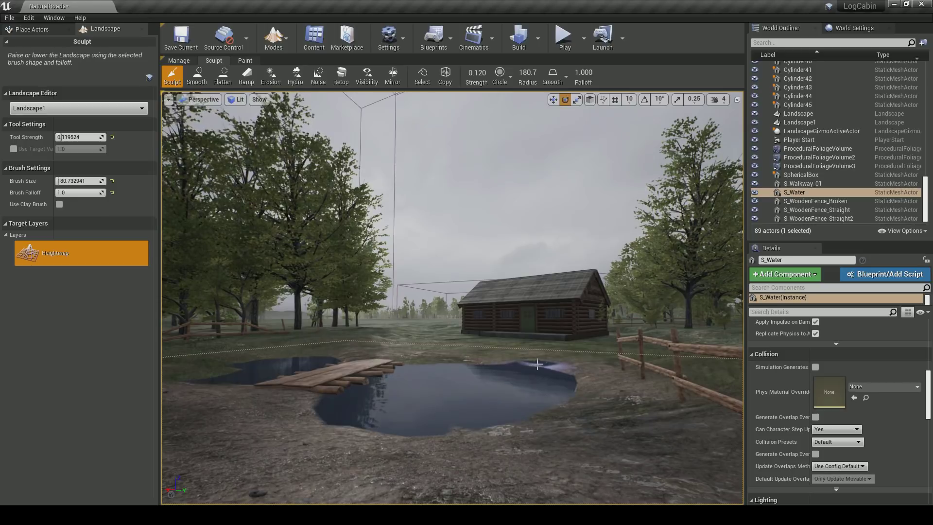
left_click(197, 76)
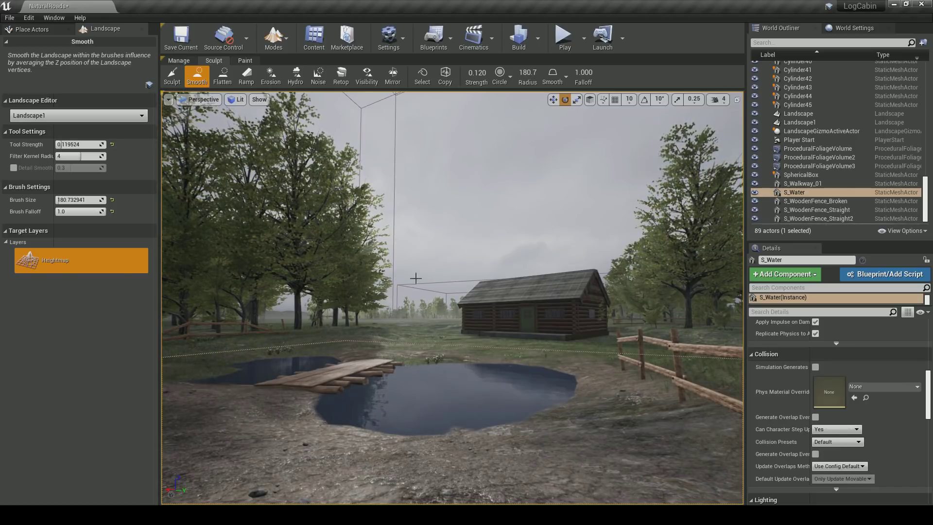
key("Escape")
key("ctrl+s")
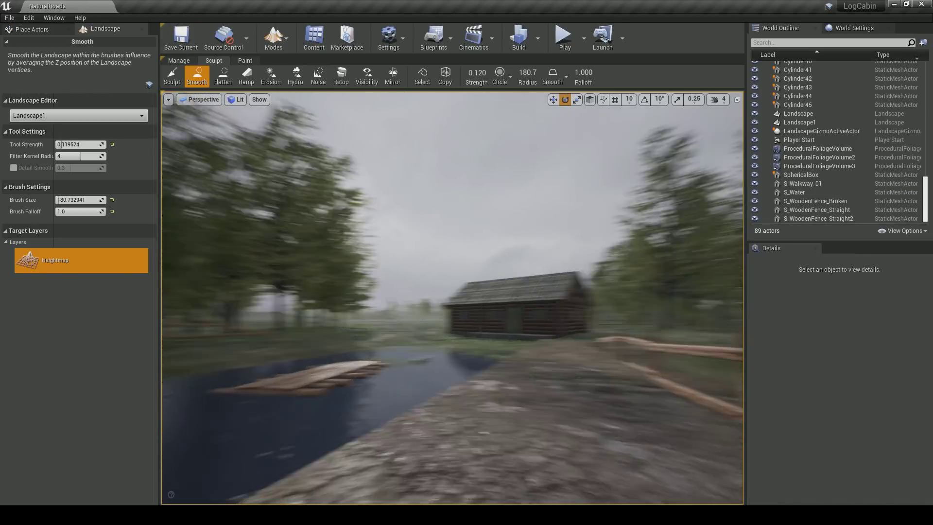
Play-test the level by running the character over the walkway towards the cabin, and end the session
mouse_move(429, 204)
right_mouse_down()
mouse_move(440, 206)
mouse_move(419, 204)
right_mouse_up()
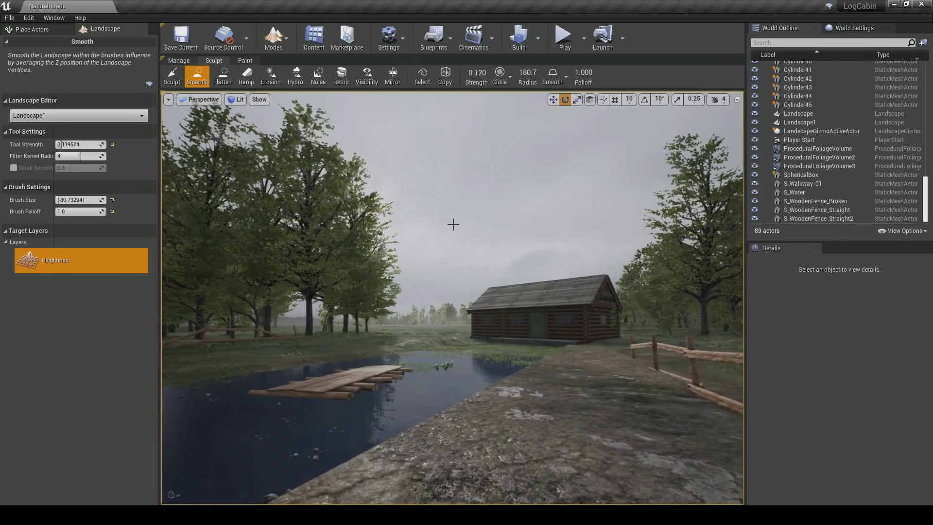
right_click_drag(462, 242, 418, 239)
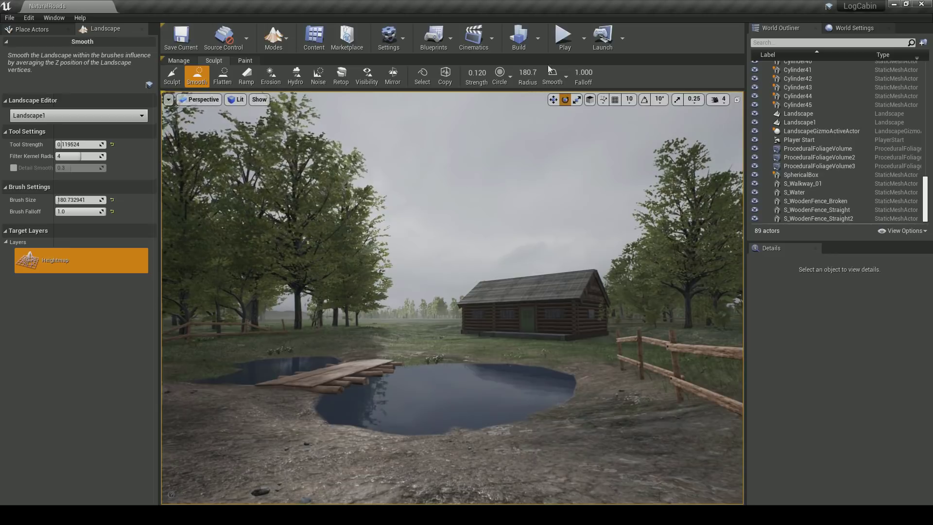
left_click(563, 38)
left_click(558, 114)
key("w")
key("w")
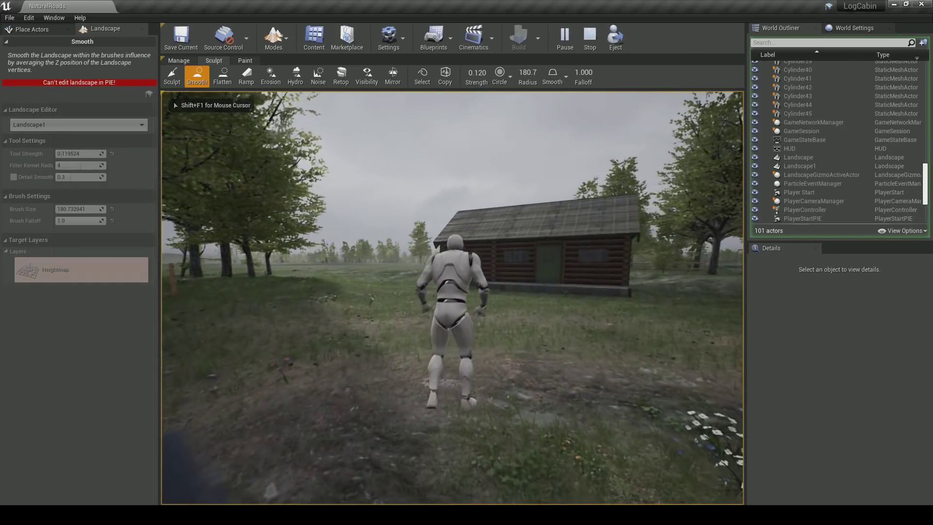
key("Escape")
scroll(527, 299, "down", 10)
scroll(528, 298, "up", 6)
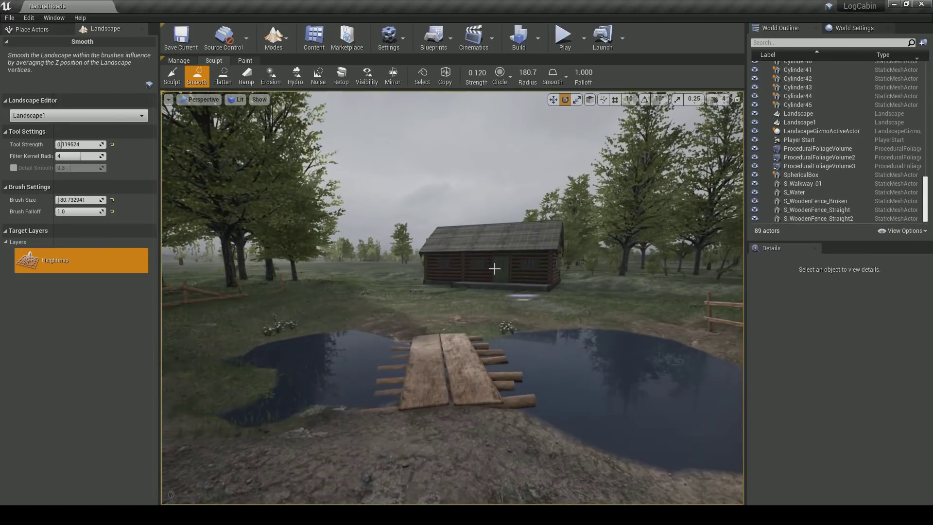
Return to object selection and scale up the S_Walkway_01 mesh across the pond
left_click(273, 36)
left_click(296, 62)
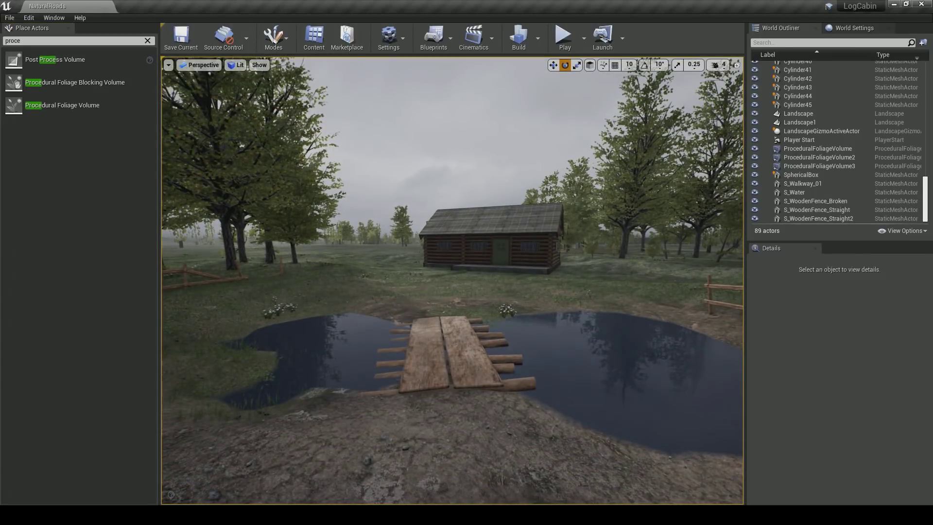
left_click(452, 364)
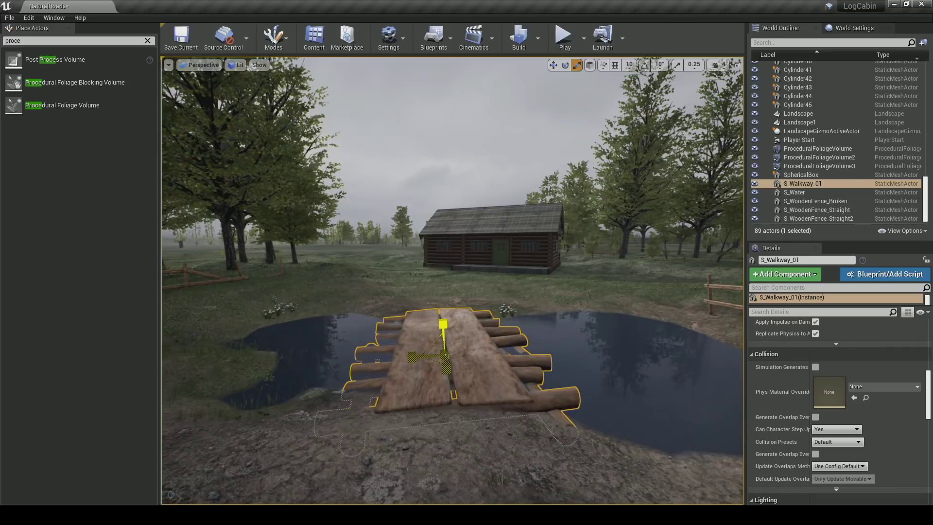
Play-test the enlarged walkway by running the character across it to the cabin's door, and end the session
key("alt+p")
key("w")
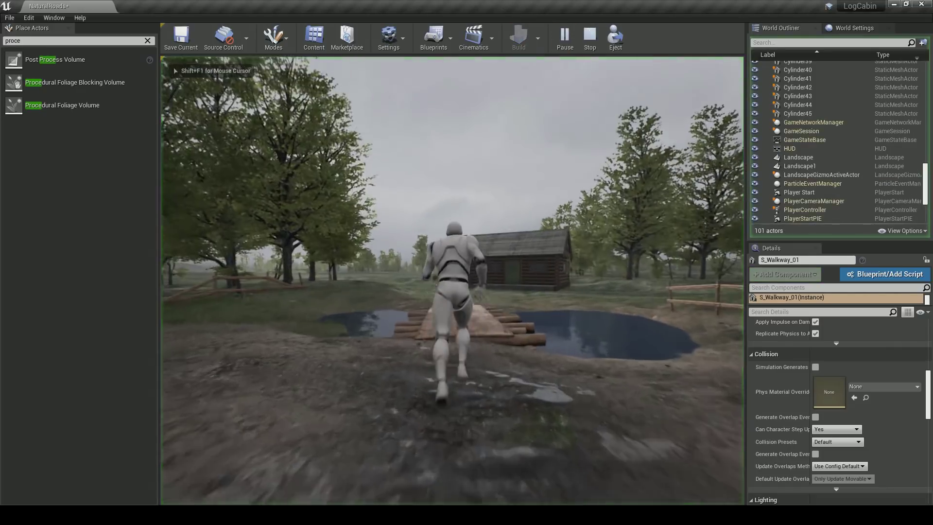
key("a")
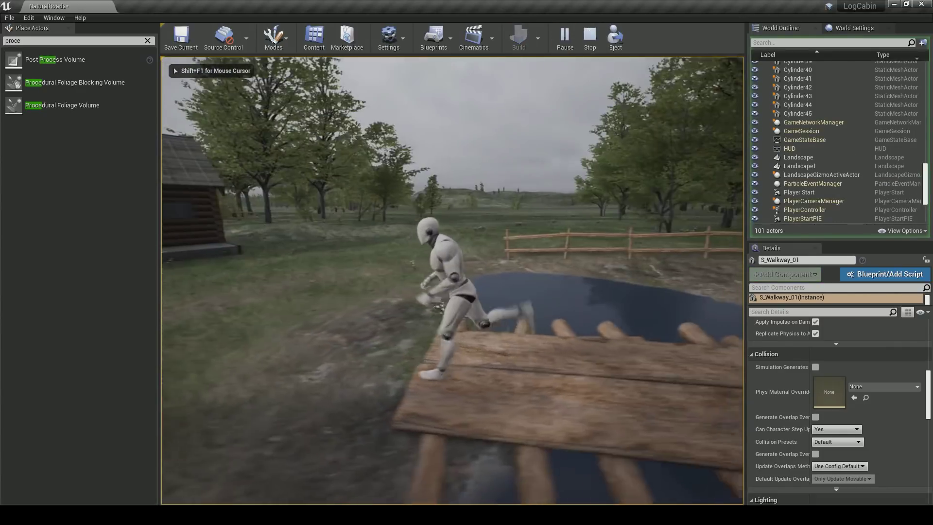
key("w")
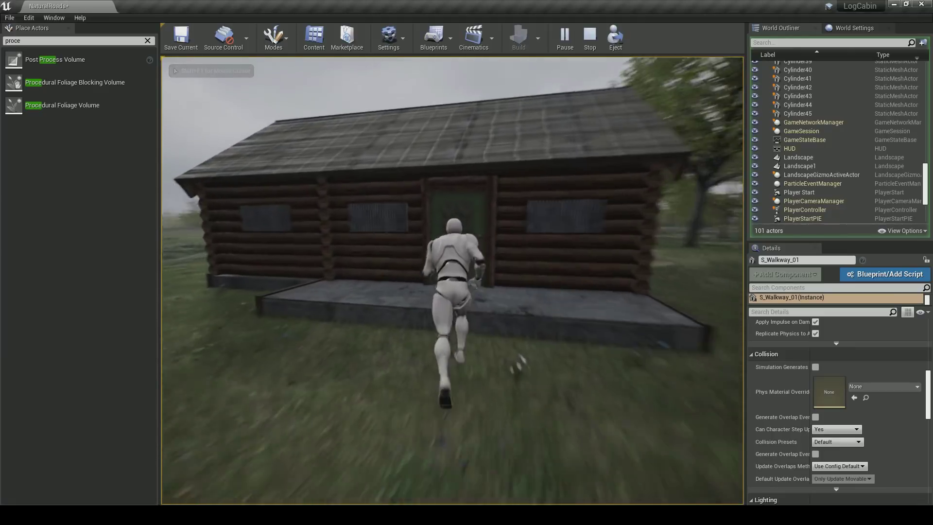
key("a")
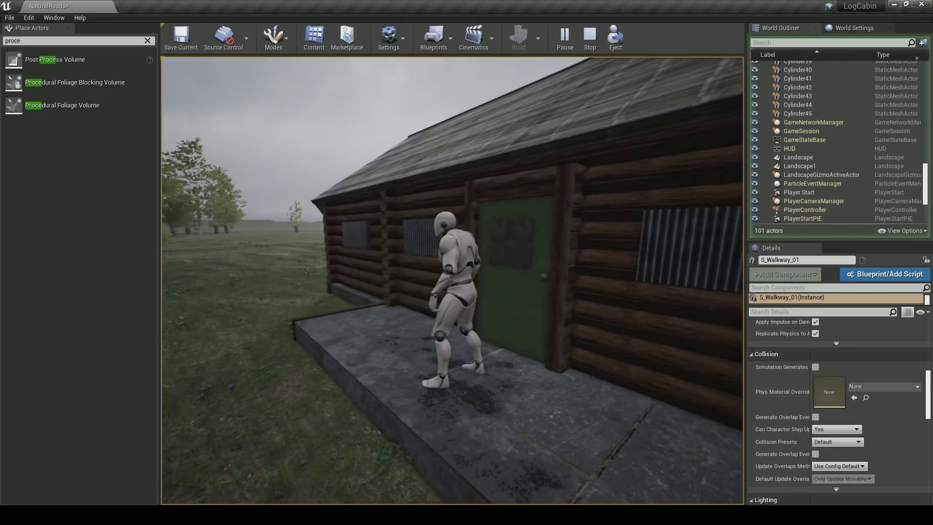
key("Escape")
Select the cabin's door frame and open it for PolyGroup editing in Modeling mode
left_click(523, 190)
scroll(530, 218, "up", 5)
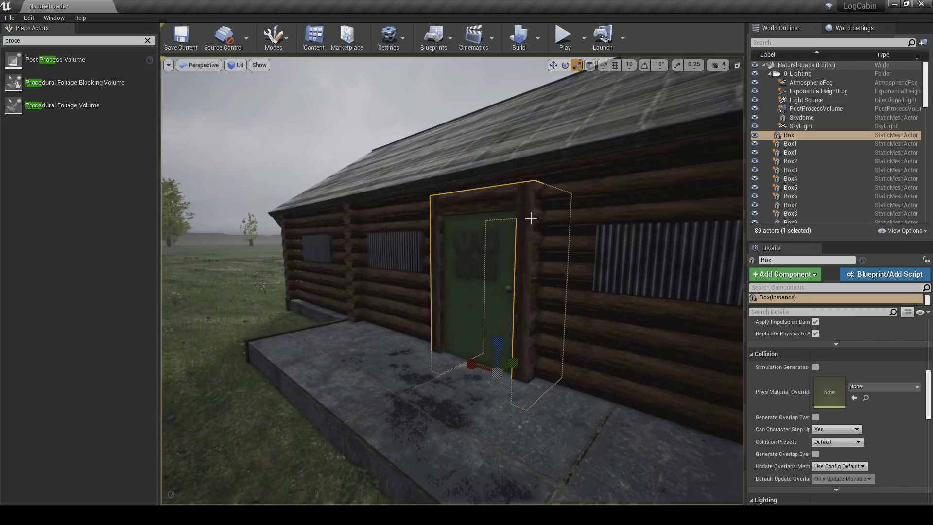
left_click(275, 43)
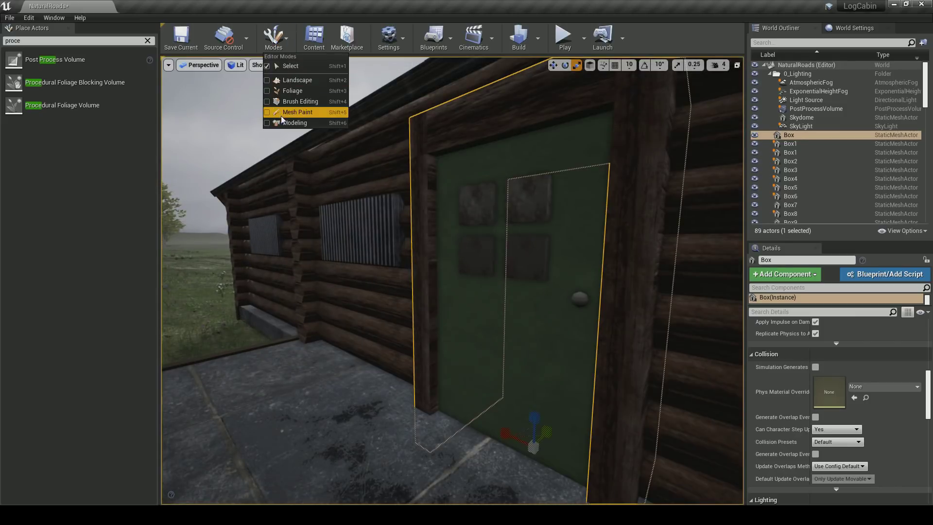
left_click(292, 116)
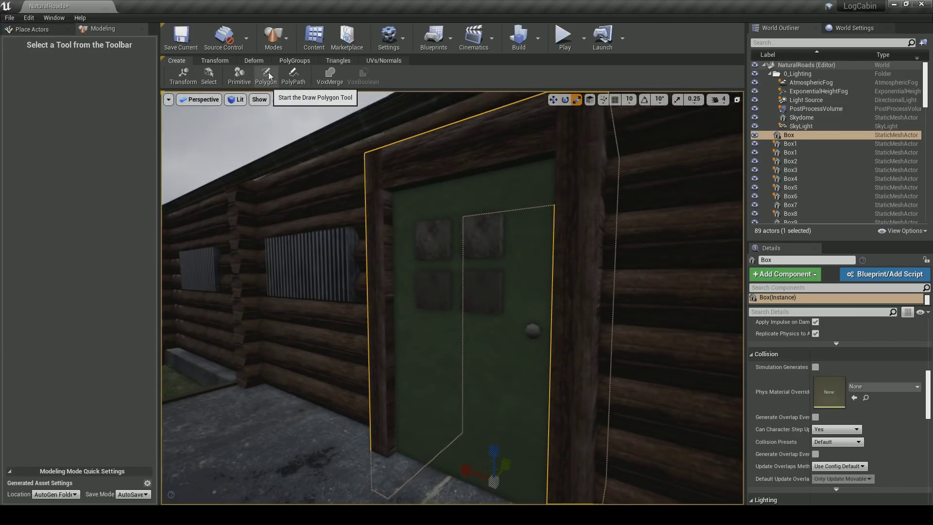
left_click(295, 60)
left_click(273, 77)
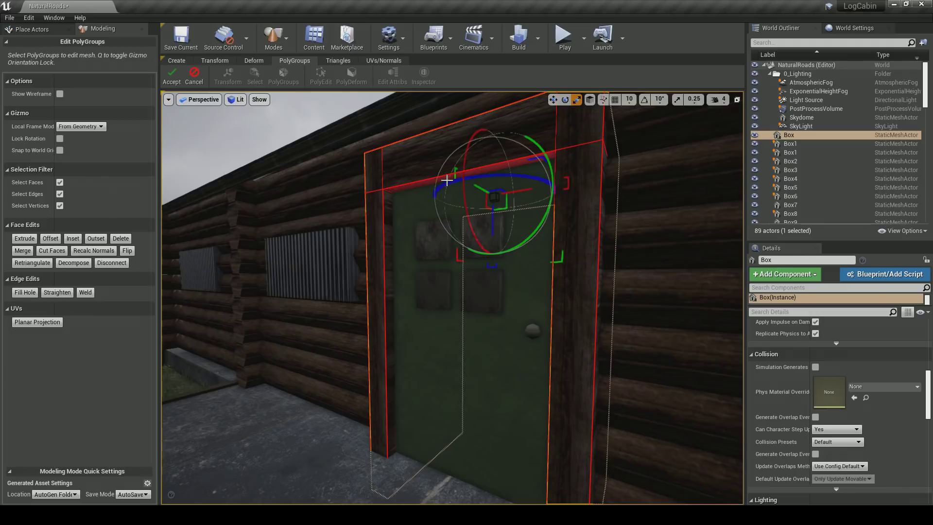
Try to raise only the underside face of the door frame's lintel, and undo the move
left_click_drag(492, 225, 497, 205)
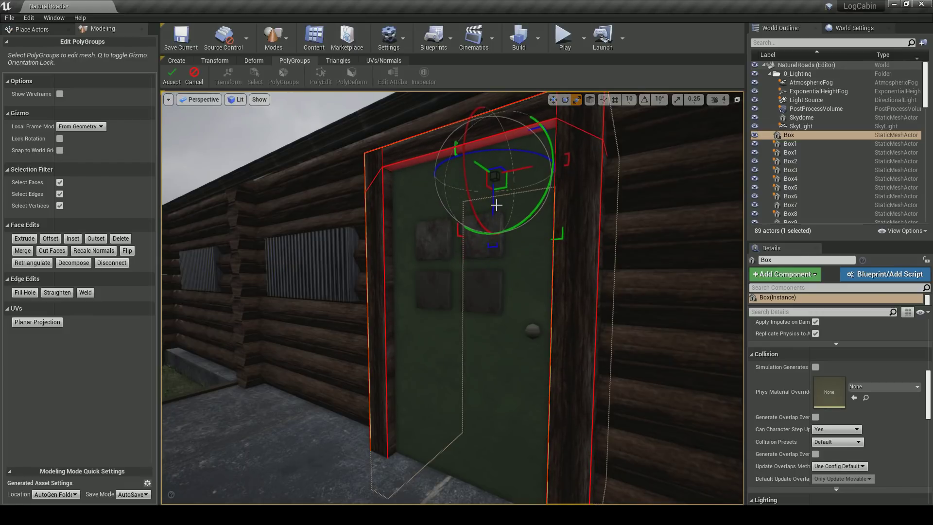
key("ctrl+z")
right_click_drag(517, 236, 536, 177)
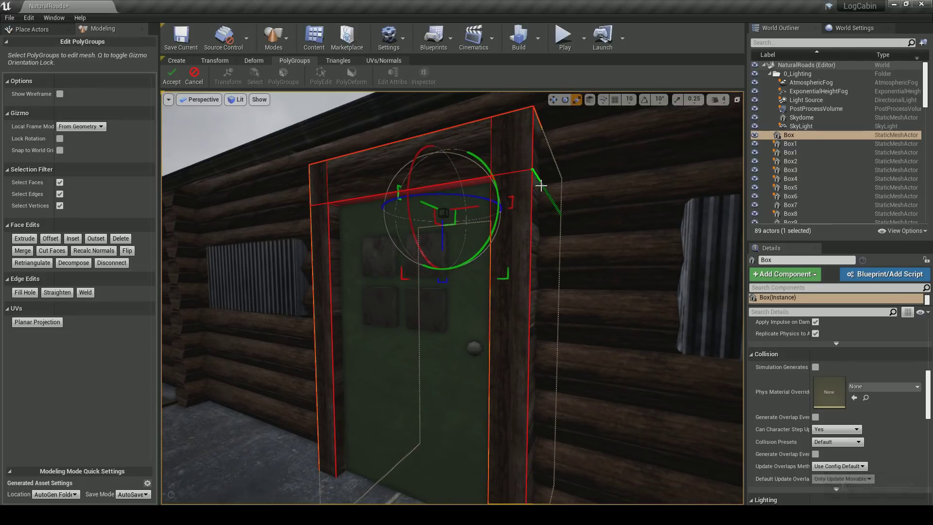
left_click(538, 176)
left_click(522, 173)
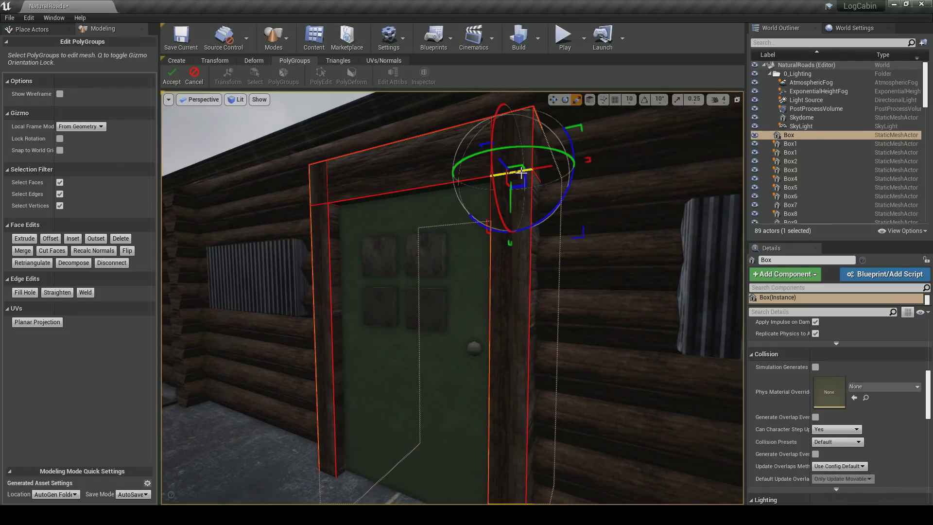
Raise the lower edges all around the door frame's lintel, accept the PolyGroup edit, and deselect the frame
left_click(329, 195)
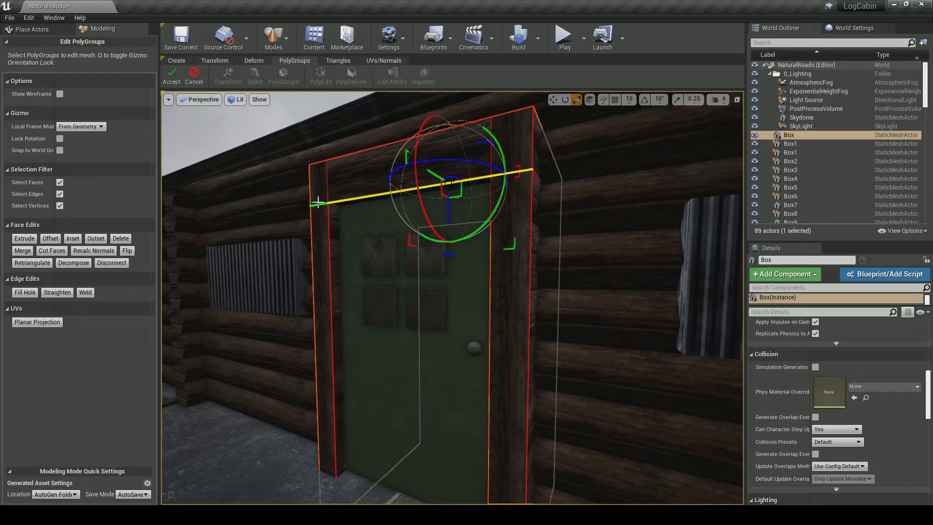
left_click(319, 202, "shift")
left_click(540, 180, "shift")
key("a")
right_click_drag(504, 208, 574, 219)
left_click(578, 229, "shift")
right_click_drag(519, 238, 677, 243)
key("a")
left_click(412, 155, "shift")
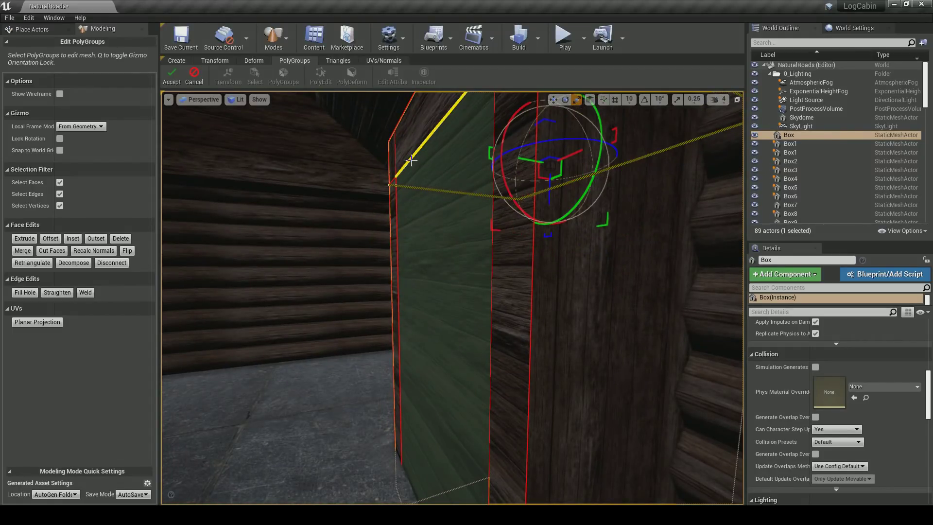
left_click(390, 180, "shift")
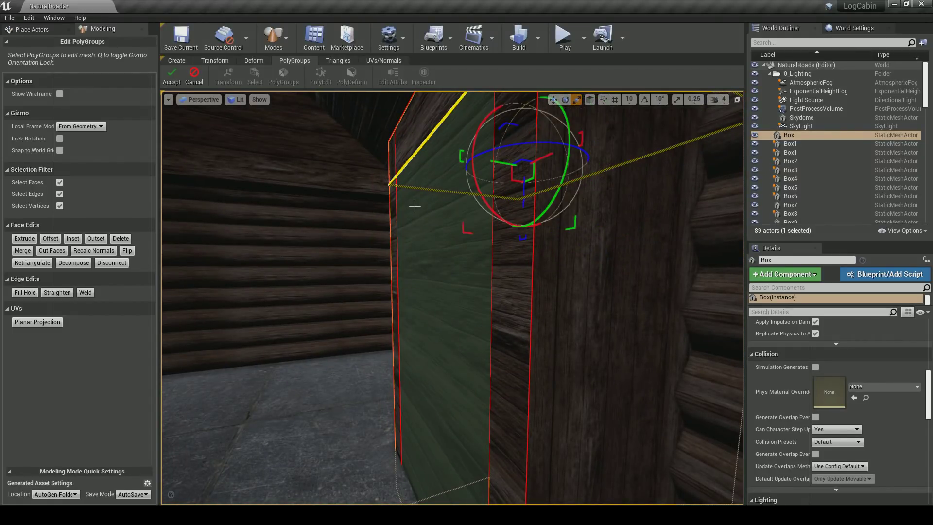
right_click_drag(415, 206, 417, 163)
left_click(504, 117, "shift")
key("s")
mouse_move(508, 198)
right_mouse_down()
mouse_move(549, 194)
mouse_move(497, 197)
mouse_move(507, 214)
right_mouse_up()
key("w")
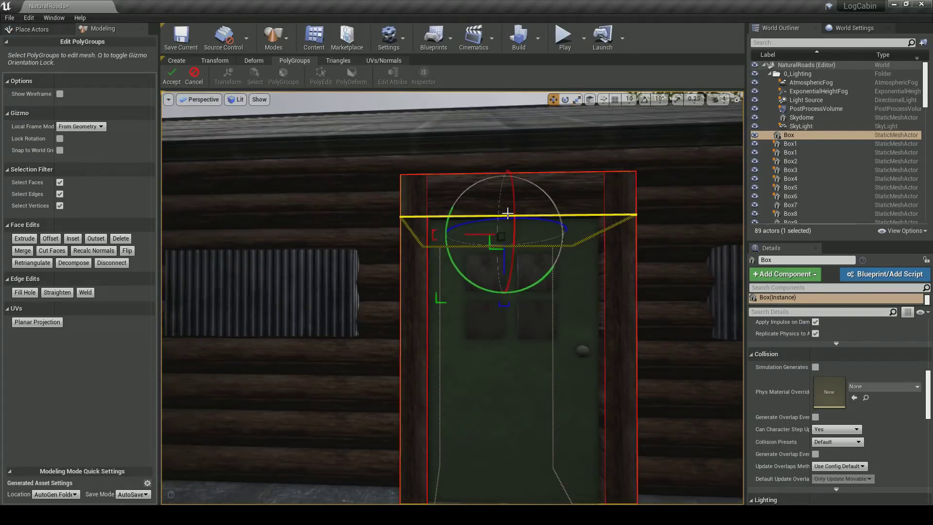
mouse_move(502, 260)
left_mouse_down()
mouse_move(504, 235)
mouse_move(506, 248)
left_mouse_up()
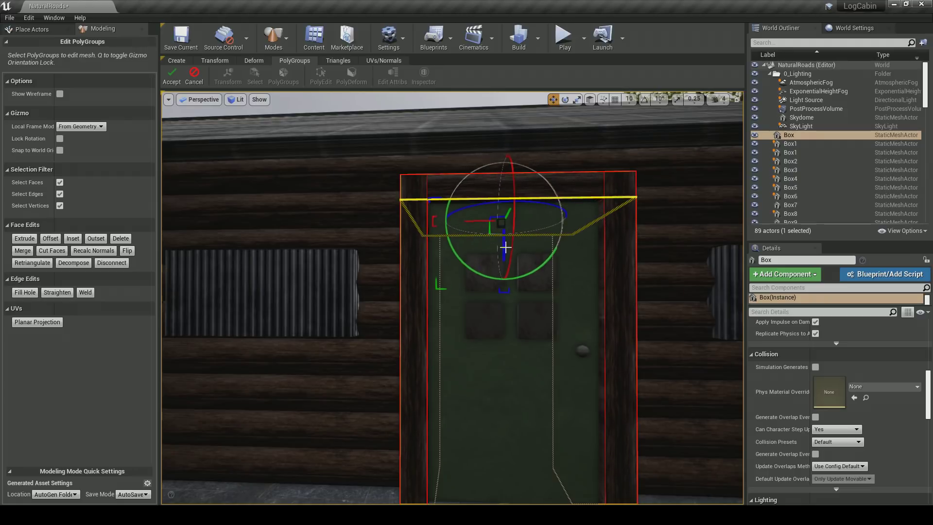
left_click(167, 81)
right_click_drag(500, 212, 507, 216)
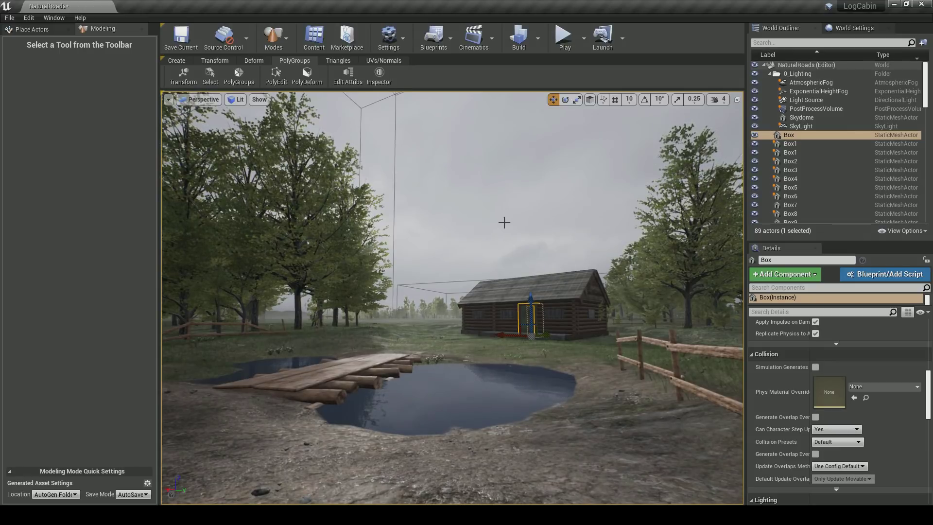
key("Escape")
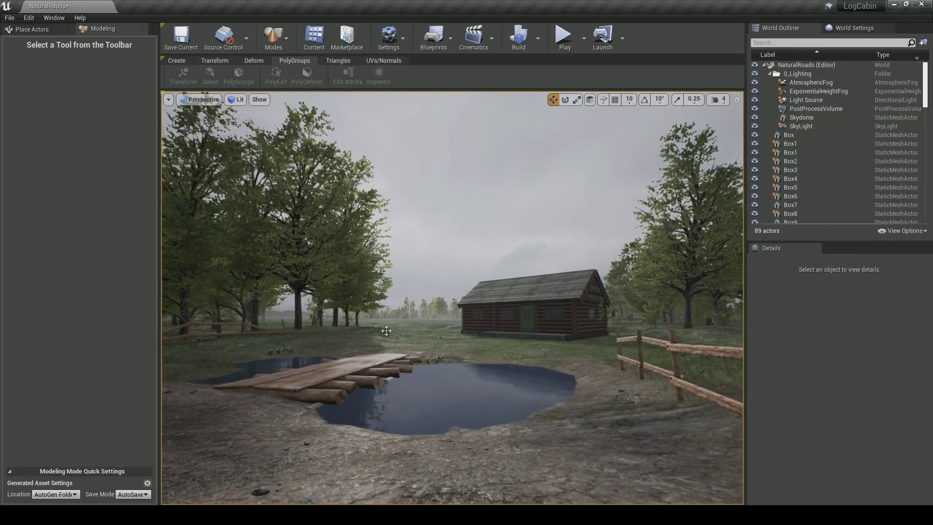
Fine-tune the wooden walkway's rotation so it spans the pond at a slightly different angle, and save the level
left_click(353, 374)
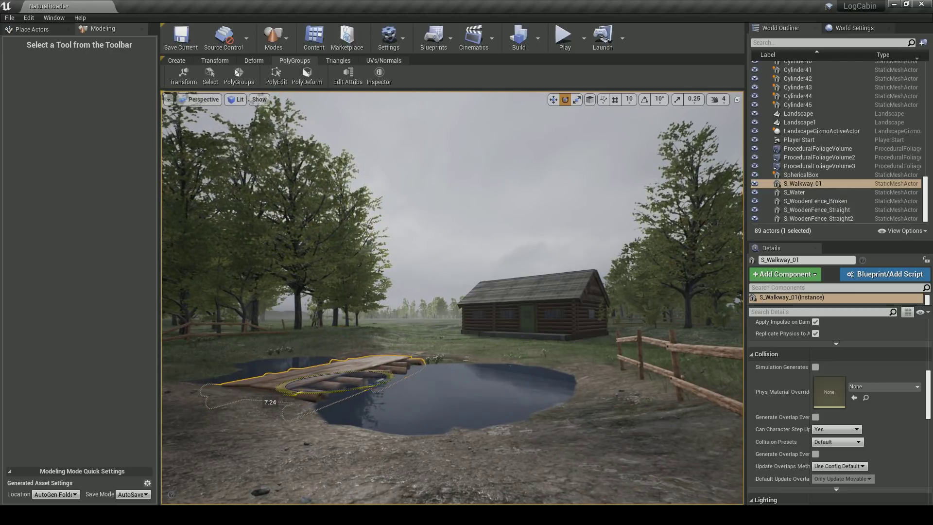
key("Escape")
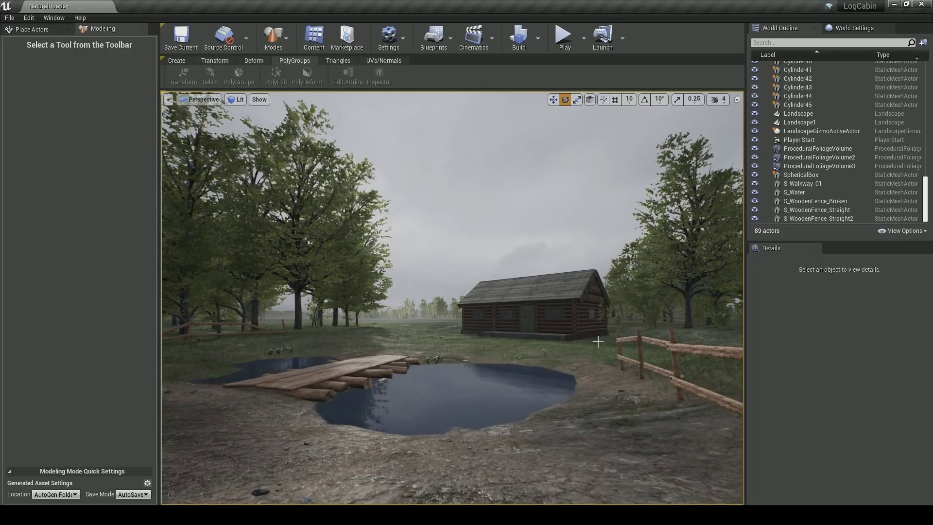
left_click(317, 384)
key("w")
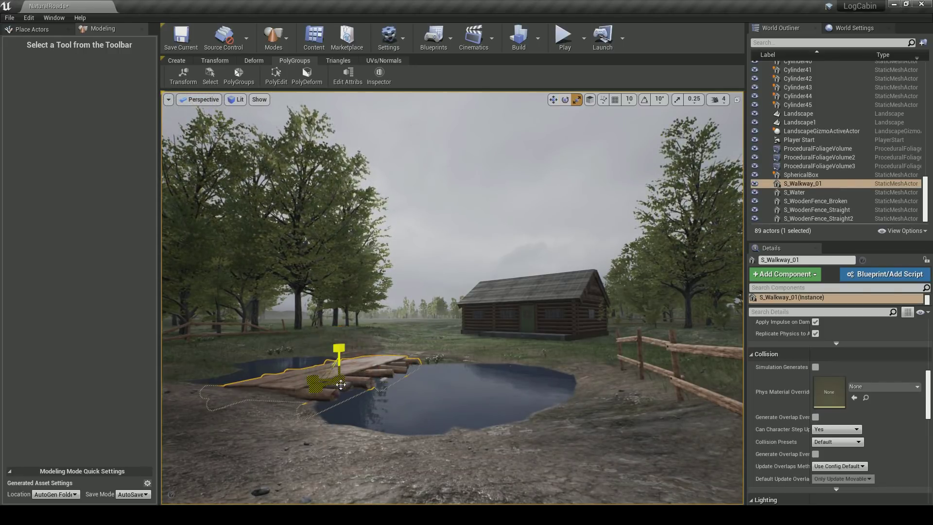
key("e")
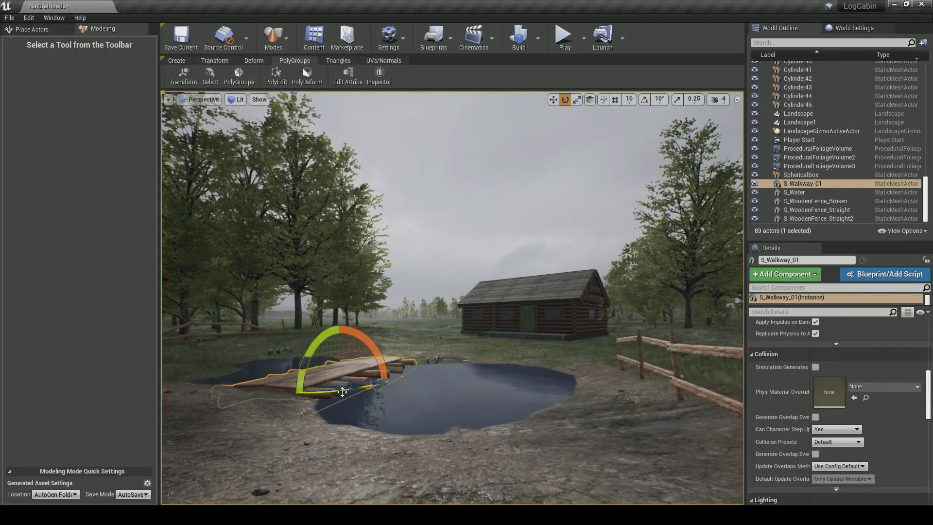
key("Escape")
key("ctrl+s")
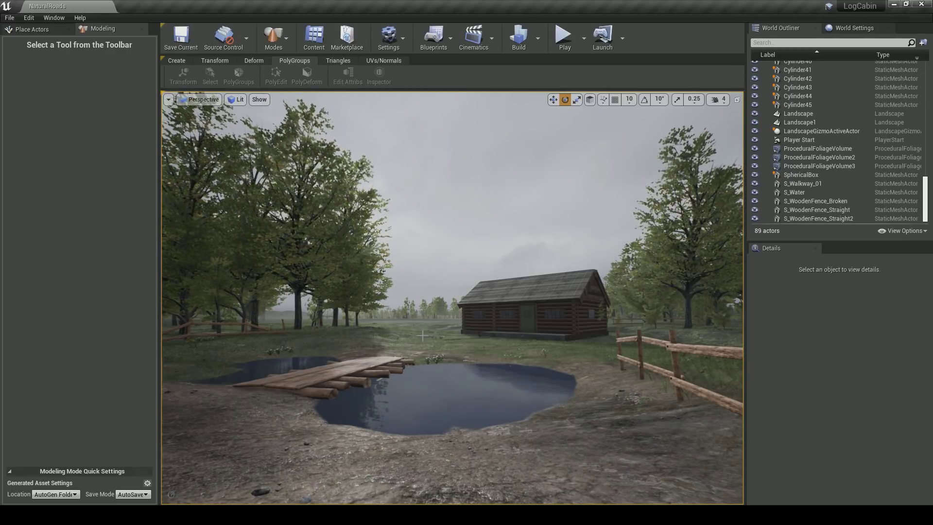
Switch to Landscape mode and activate the Splines tool for Landscape1
right_click_drag(429, 332, 435, 379)
left_click(273, 36)
left_click(288, 80)
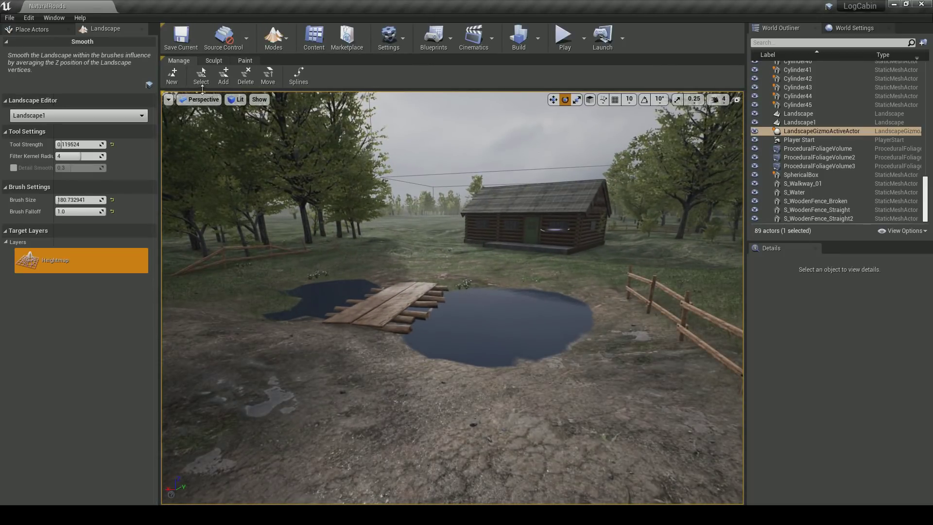
left_click(201, 75)
left_click(299, 75)
right_click_drag(411, 382, 412, 382)
key("s")
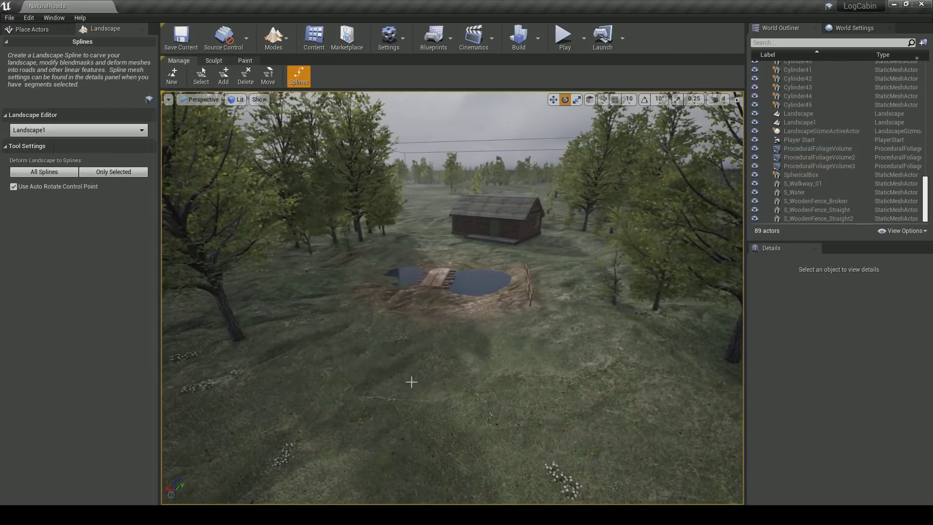
left_click(429, 436, "ctrl")
right_click_drag(429, 436, 437, 452)
key("s")
right_click_drag(443, 363, 443, 363)
key("w")
key("Delete")
Place a spline control point on the grass well before the pond, with half-width 100 and side falloff about 418.6
key("d")
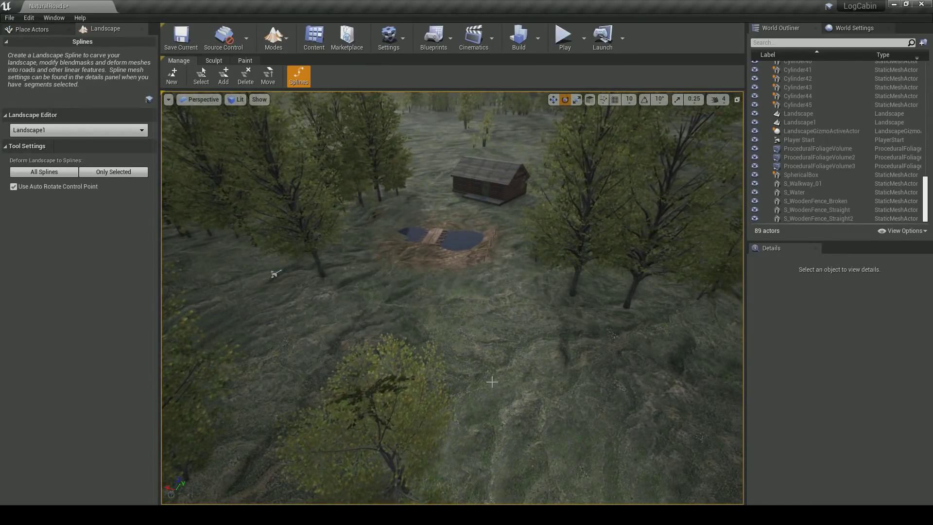
left_click(479, 374, "ctrl")
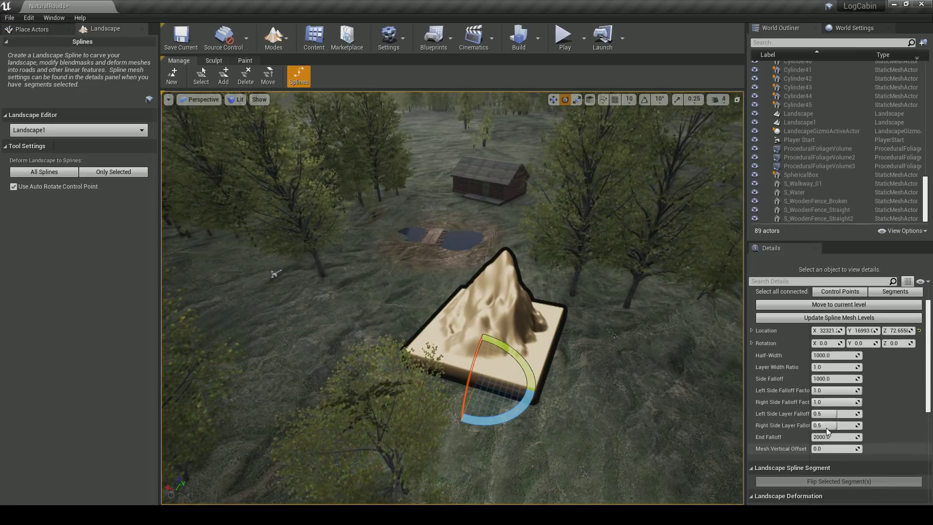
left_click_drag(835, 355, 807, 356)
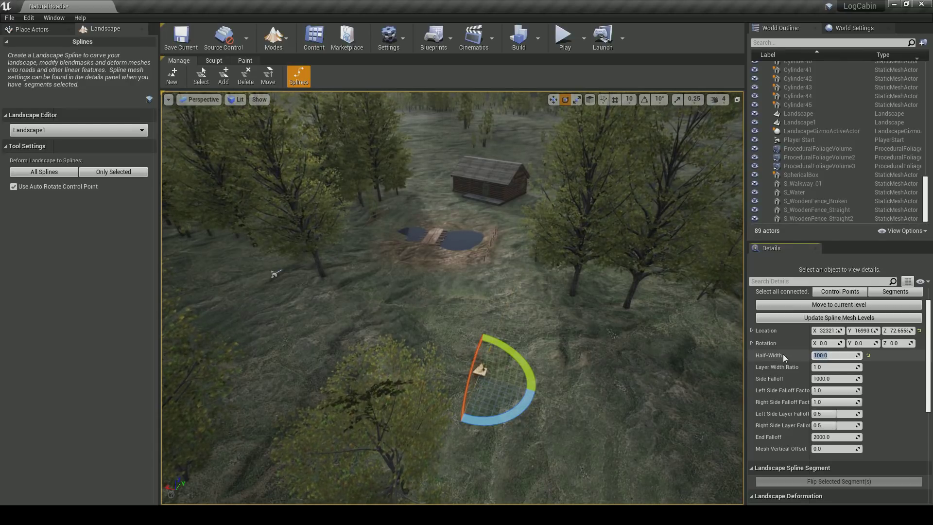
right_click_drag(543, 346, 566, 365)
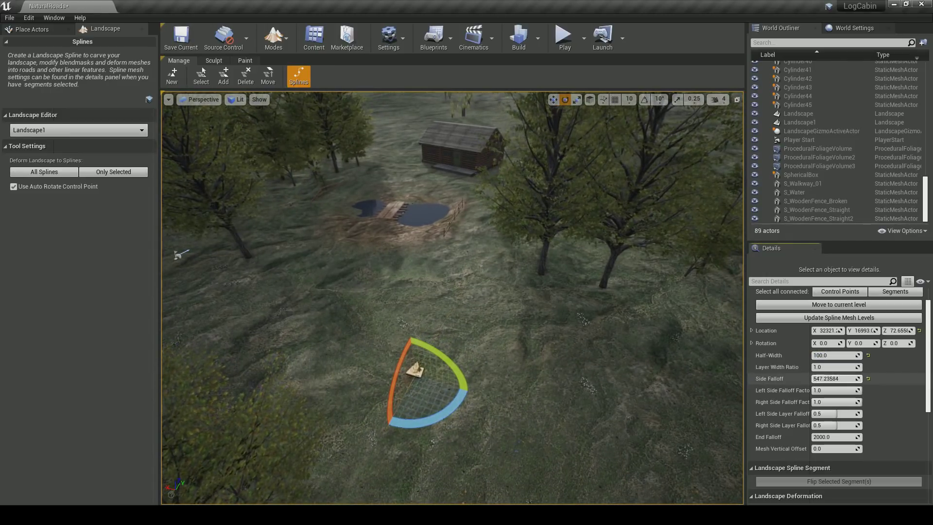
mouse_move(467, 343)
right_mouse_down()
mouse_move(454, 342)
mouse_move(458, 351)
right_mouse_up()
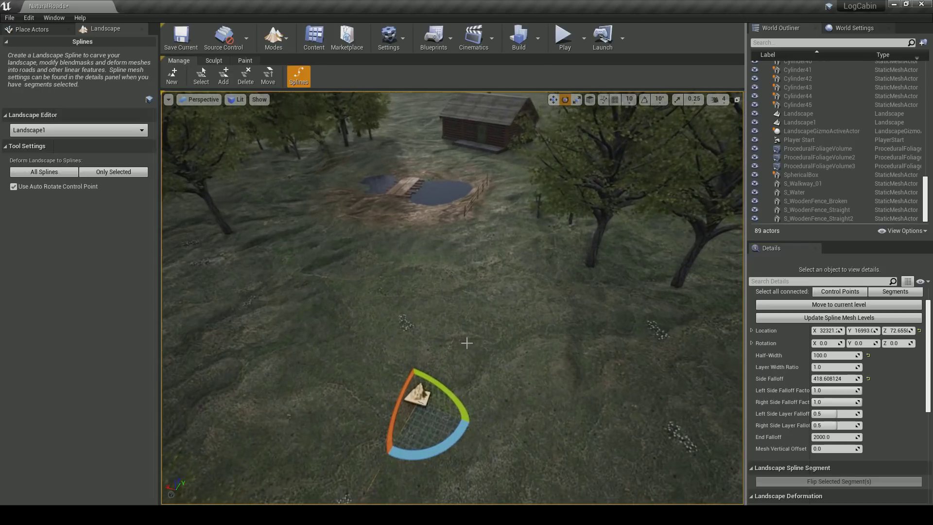
Extend the landscape spline with control points across the grass up to the walkway's near end
left_click(361, 261, "ctrl")
right_click_drag(473, 382, 486, 384)
left_click(370, 220, "ctrl")
right_click_drag(385, 209, 253, 245)
right_click_drag(416, 282, 376, 243)
right_click_drag(502, 324, 544, 340)
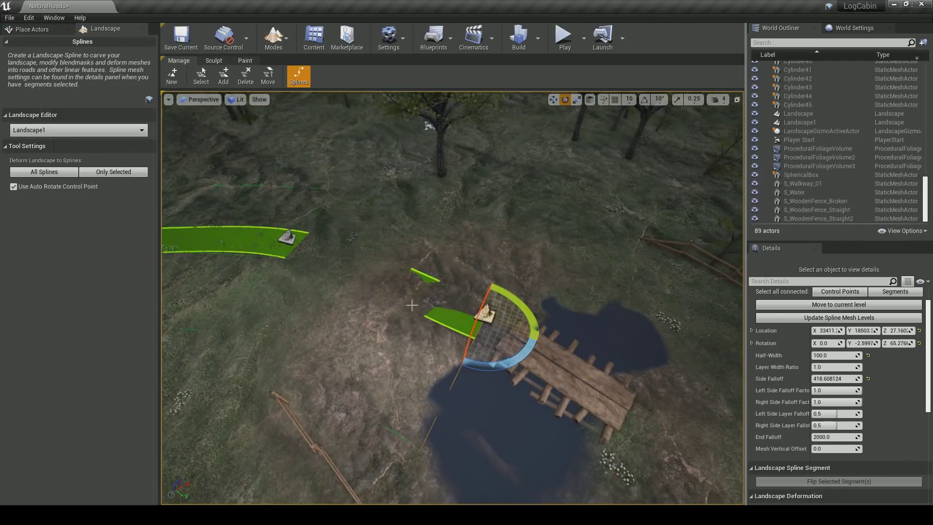
Continue the landscape spline across the walkway and onto the grass near the cabin with two more control points
right_click_drag(411, 305, 350, 265)
left_click(311, 209)
right_click_drag(437, 305, 545, 334)
left_click(478, 327)
left_click(487, 361, "ctrl")
right_click_drag(485, 381, 559, 292)
left_click(526, 290, "ctrl")
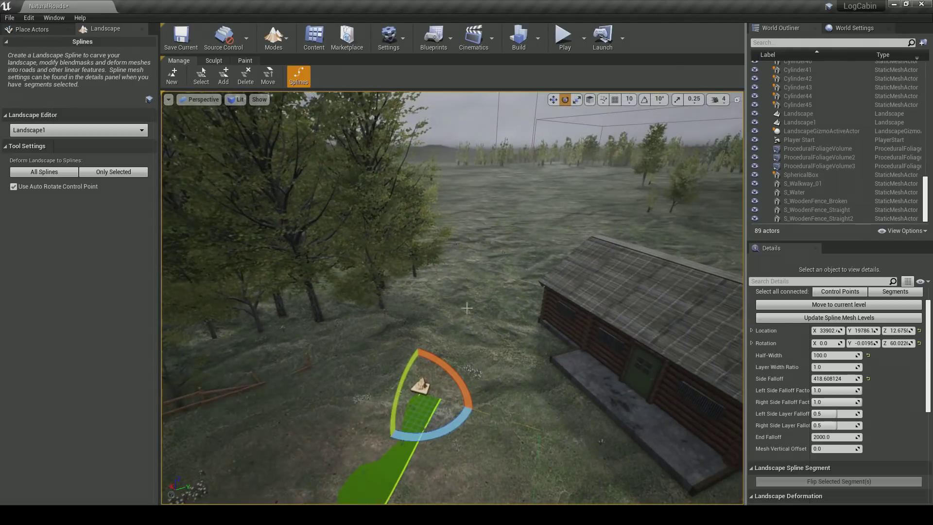
Extend the landscape spline past the cabin and straight across the open field into the distance with further control points
left_click(467, 285, "ctrl")
key("w")
mouse_move(467, 285)
right_mouse_down()
mouse_move(466, 233)
mouse_move(467, 282)
right_mouse_up()
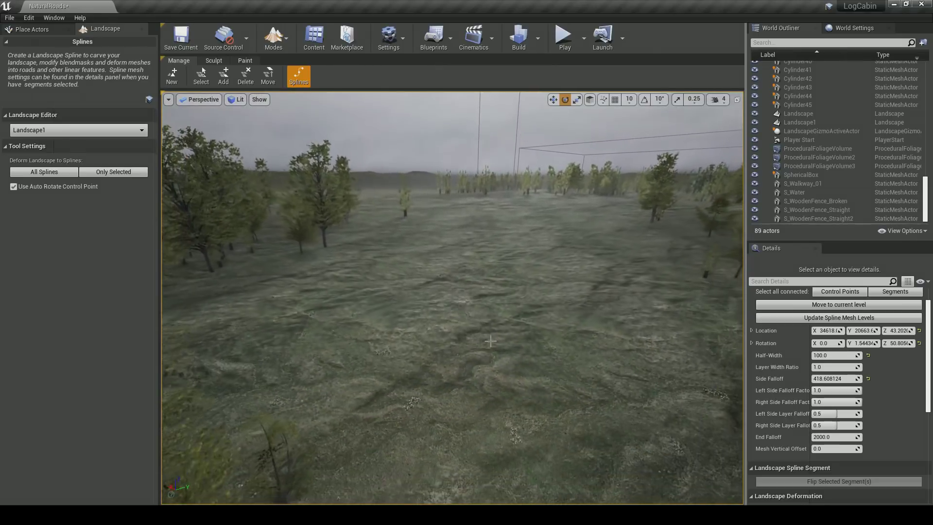
left_click(472, 315, "ctrl")
left_click(474, 219, "ctrl")
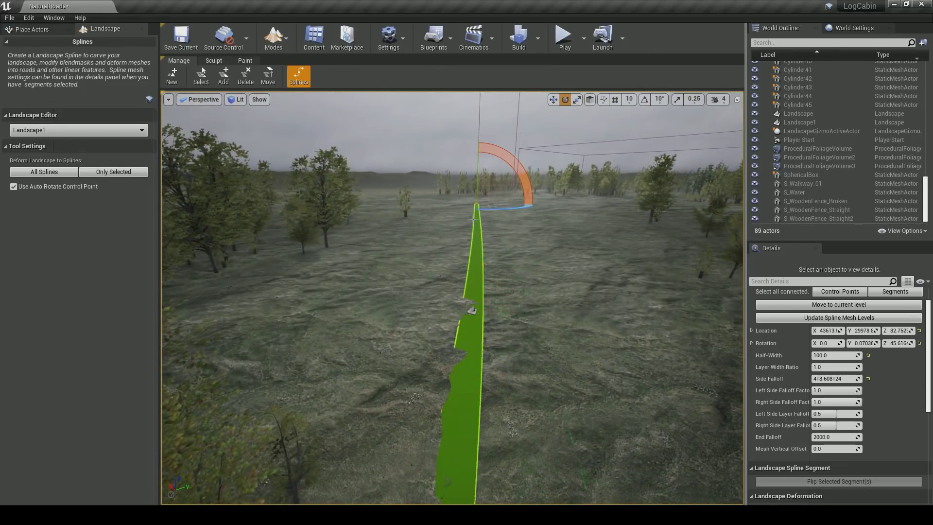
left_click(467, 195, "ctrl")
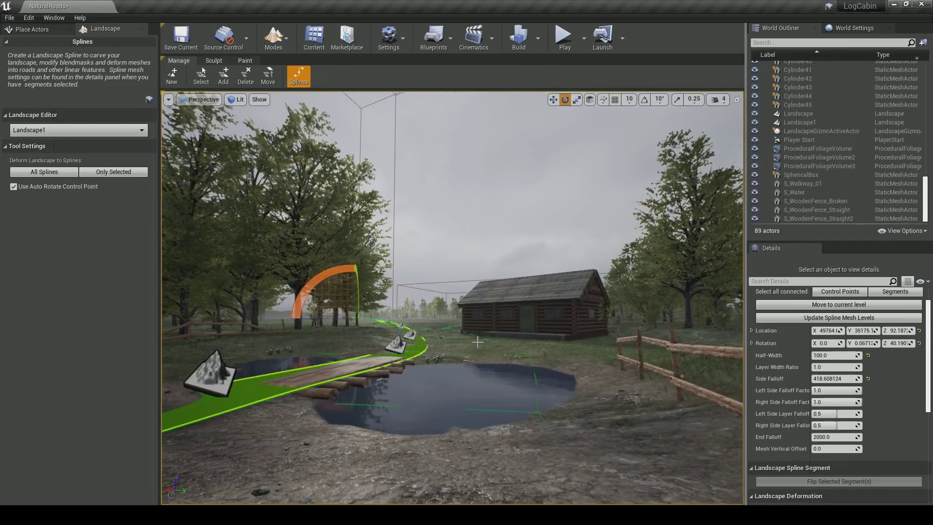
Select the spline control point just beyond the walkway's far end
left_click(451, 345)
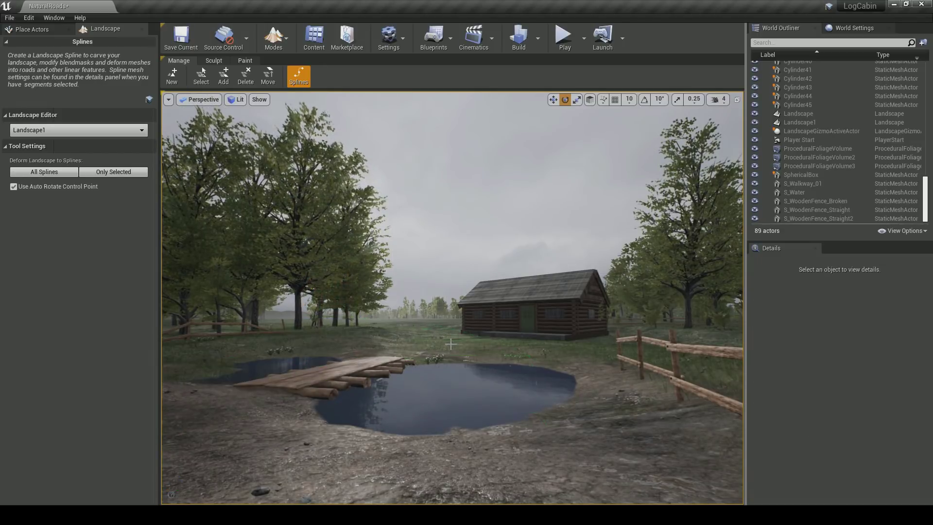
middle_click_drag(451, 345, 464, 377)
left_click(398, 346)
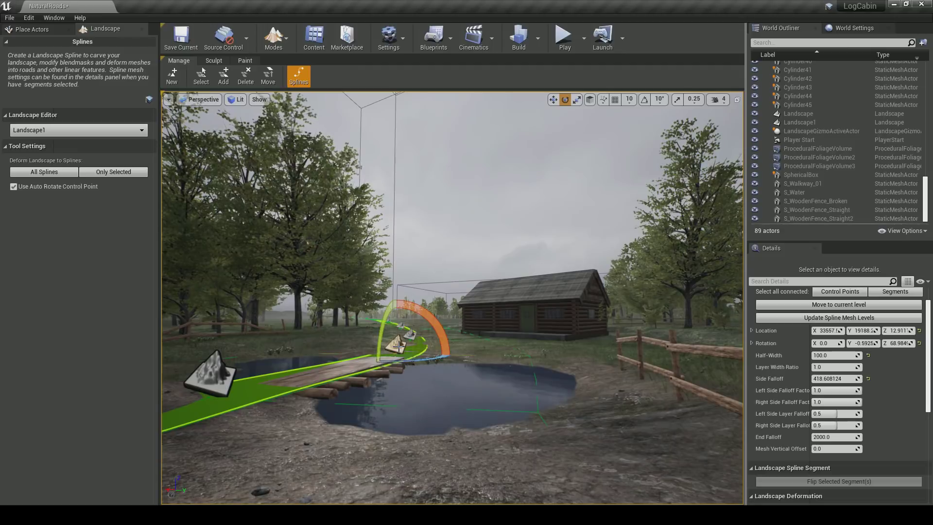
Select the landscape spline control point in the grass before the bridge and raise it slightly
scroll(786, 407, "down", 10)
right_click_drag(617, 379, 634, 416)
left_click_drag(370, 248, 369, 260)
key("s")
right_click_drag(429, 265, 530, 311)
left_click(411, 337)
key("w")
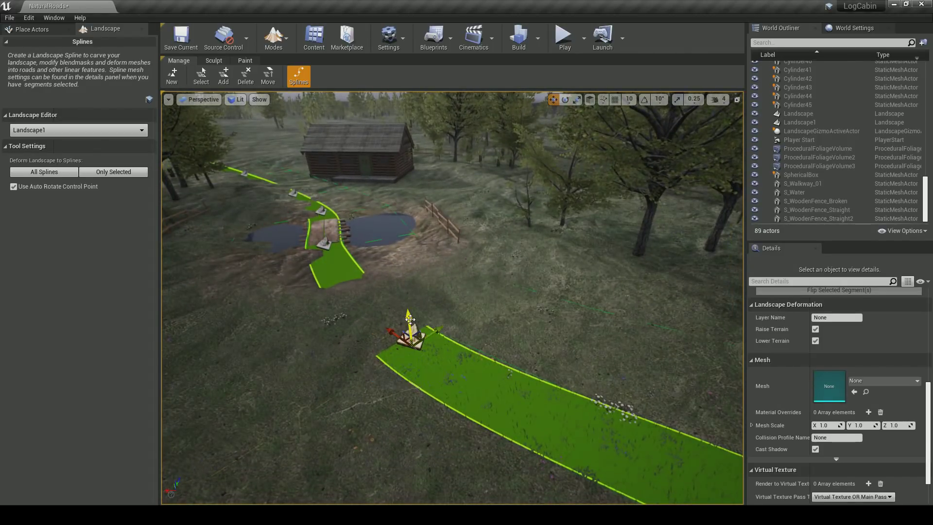
left_click_drag(411, 319, 411, 311)
right_click_drag(410, 311, 455, 336)
key("a")
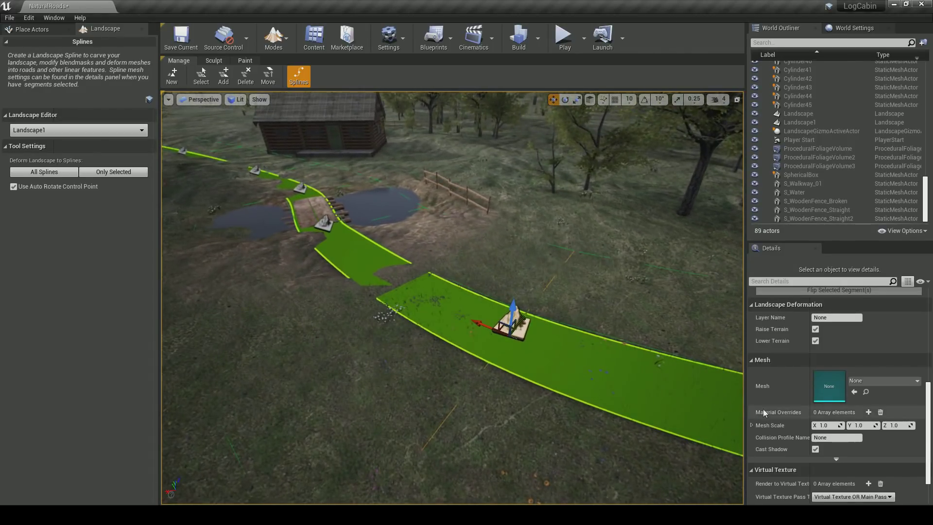
Browse the project content to the Brushify/Meshes/Roads/Meshes folder containing the road mesh
left_click(865, 391)
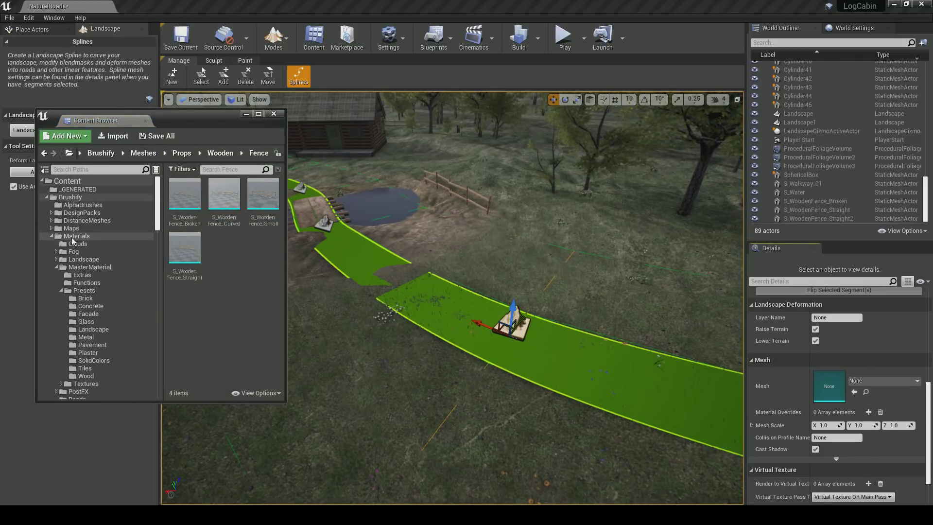
left_click(52, 237)
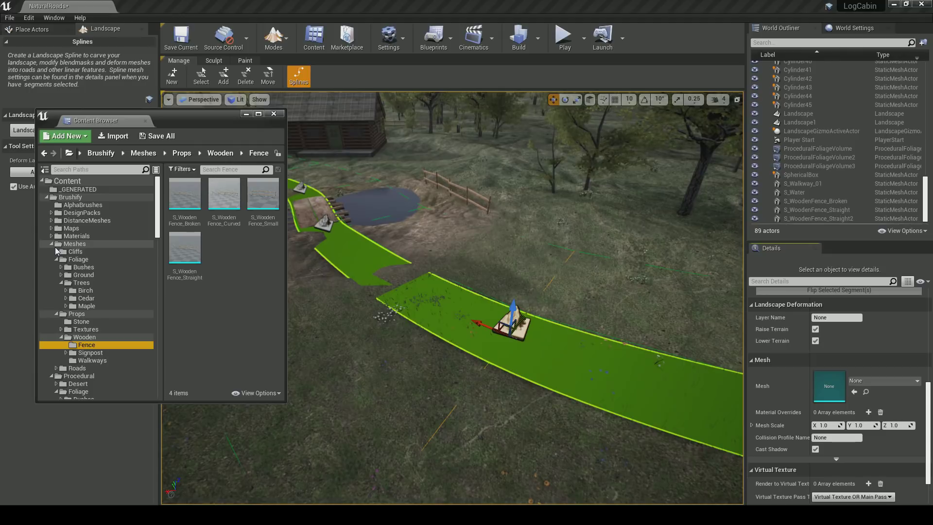
scroll(68, 344, "down", 1)
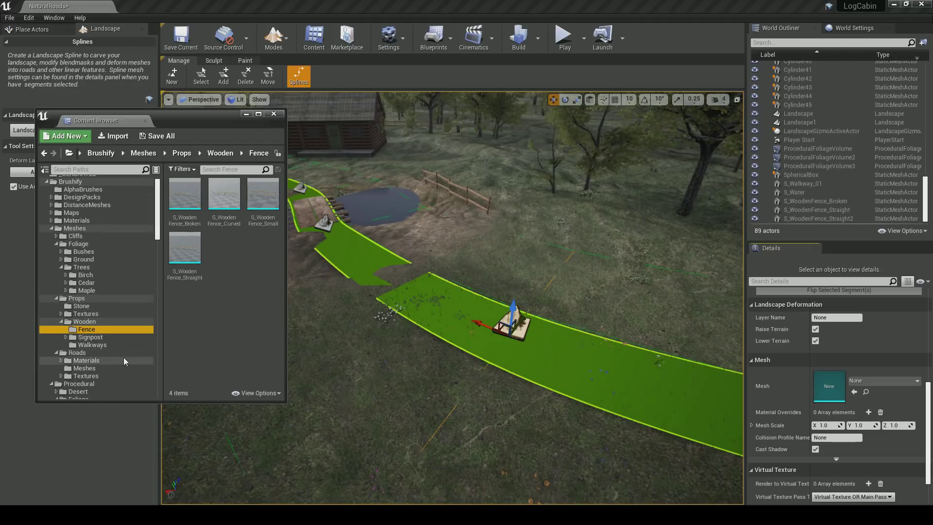
left_click(120, 360)
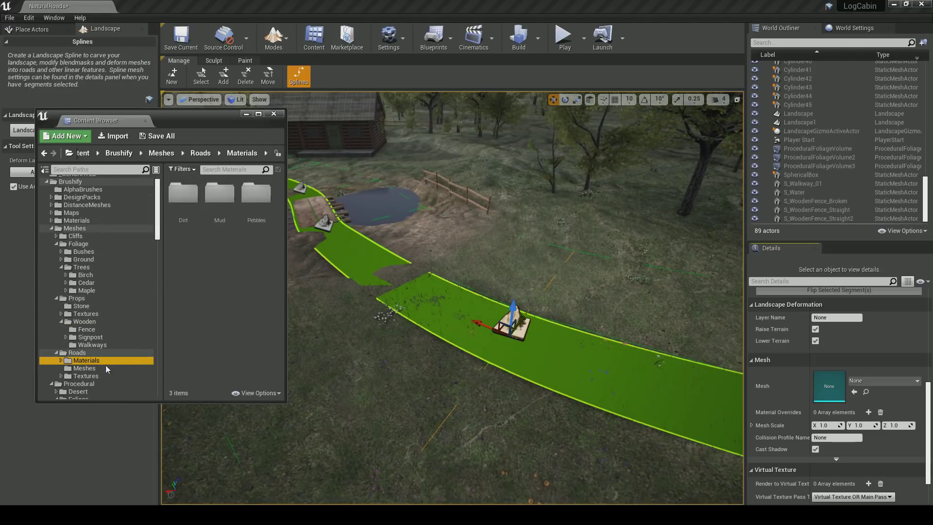
left_click(106, 368)
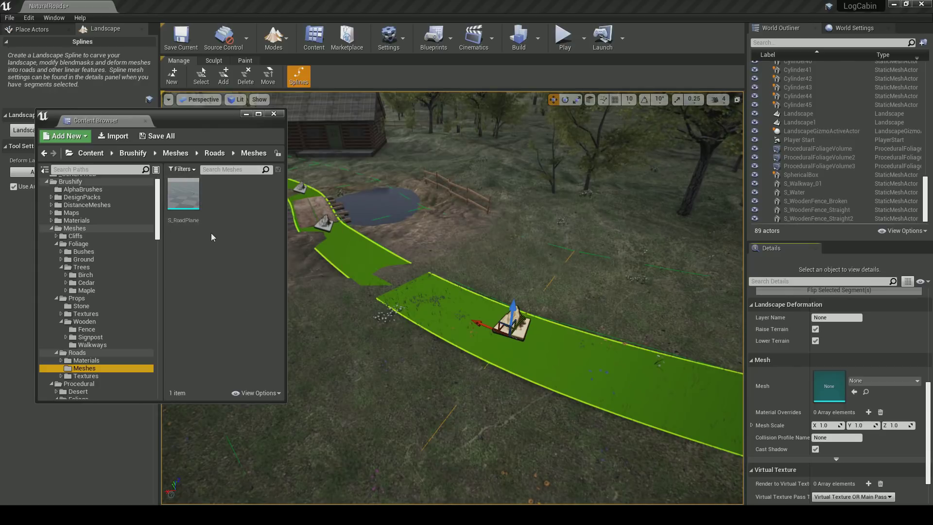
Try S_RoadPlane as the mesh of the selected control point, then reset that mesh to None
left_click_drag(183, 194, 829, 386)
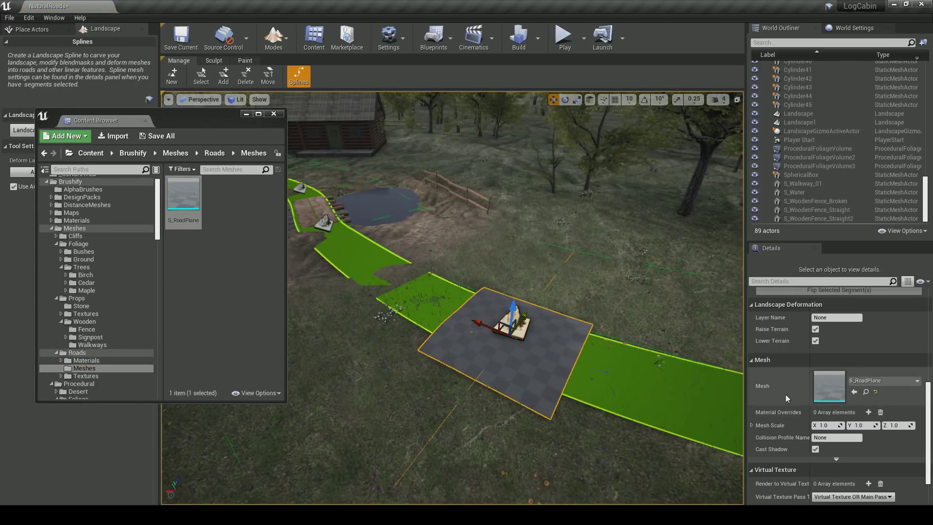
left_click(875, 392)
scroll(853, 400, "up", 5)
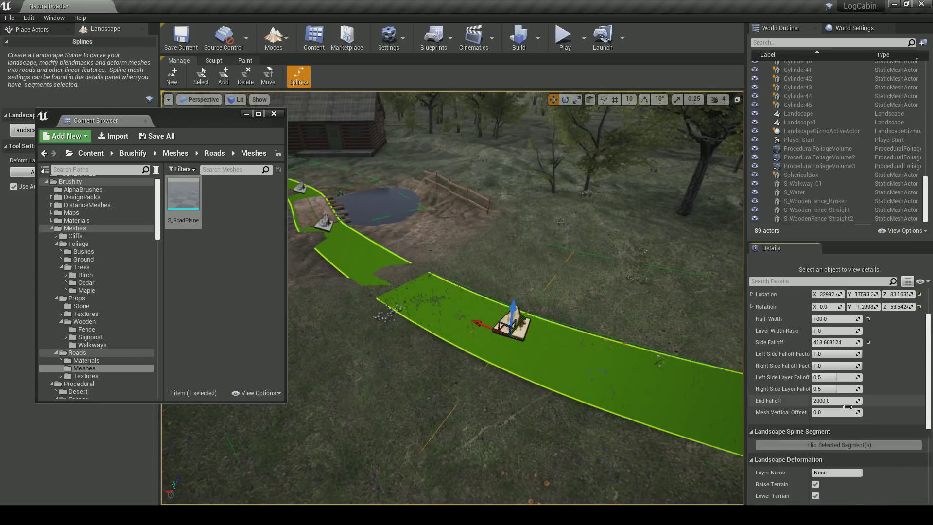
scroll(777, 345, "down", 4)
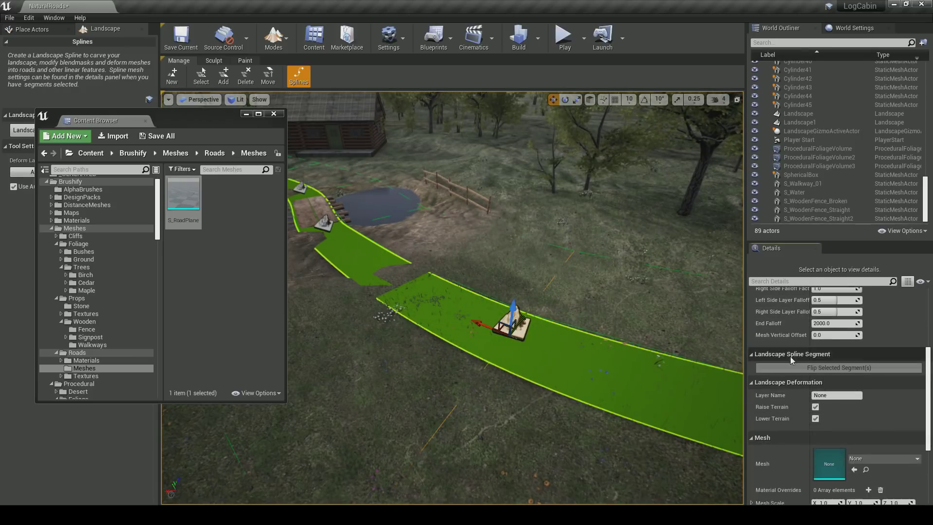
scroll(796, 362, "up", 4)
Select all connected spline segments, add one spline mesh entry and assign S_RoadPlane as its mesh
left_click(895, 319)
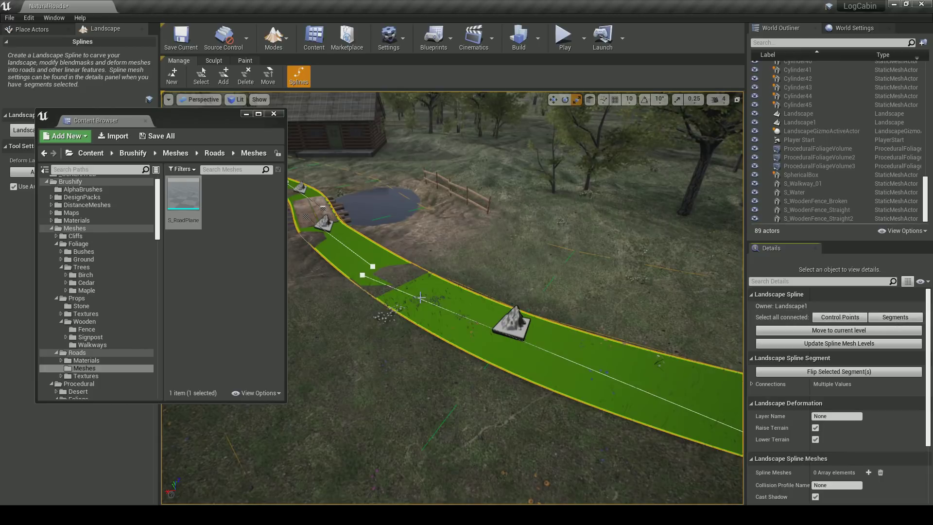
scroll(808, 379, "down", 3)
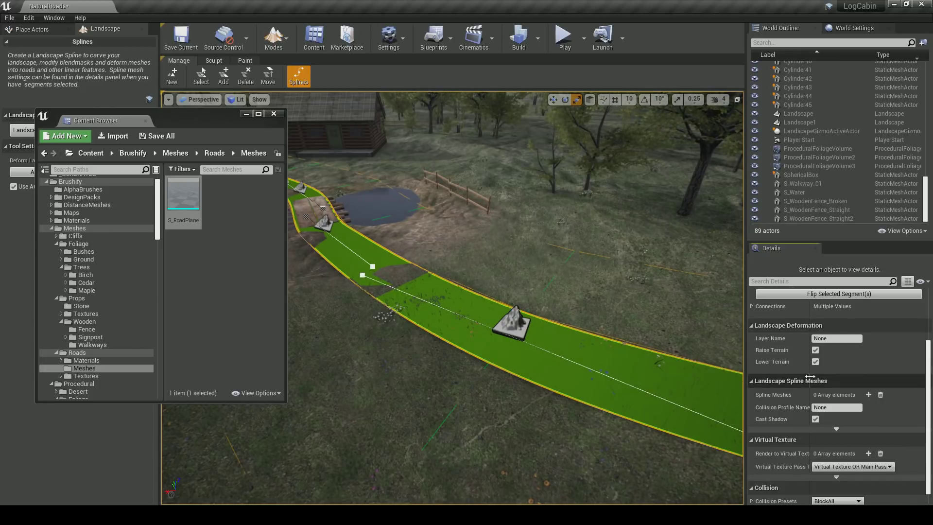
left_click(868, 396)
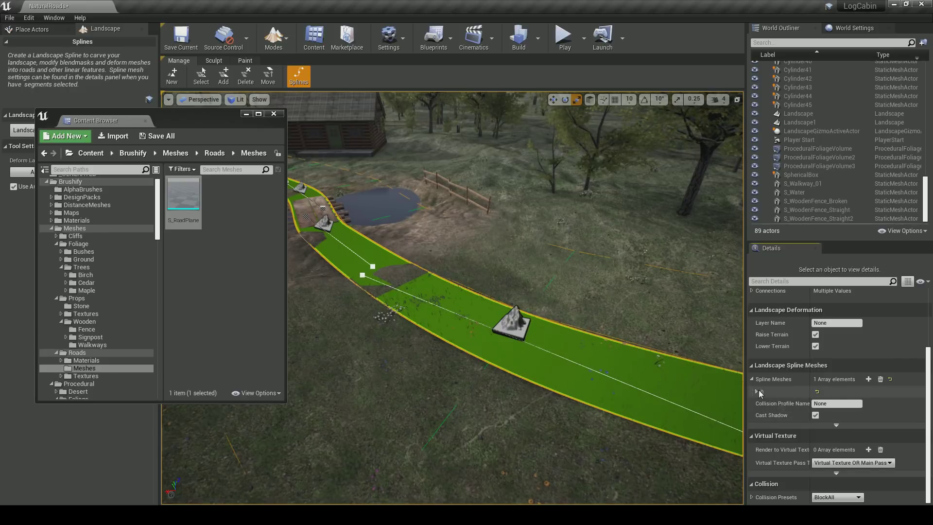
left_click(759, 391)
scroll(759, 392, "down", 2)
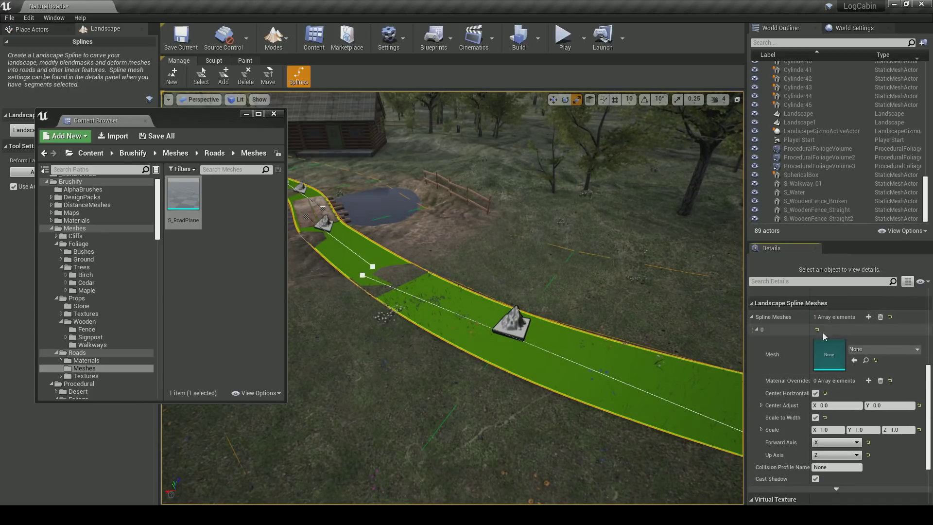
left_click_drag(184, 194, 821, 365)
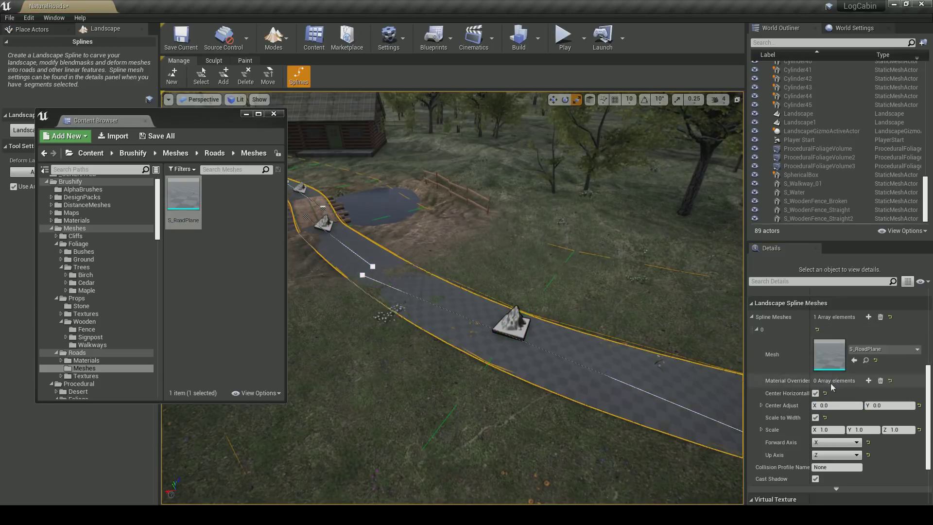
Add a material override to the spline mesh and assign MI_Road_Mud_02_Inst from the Roads/Materials/Mud folder
left_click(869, 381)
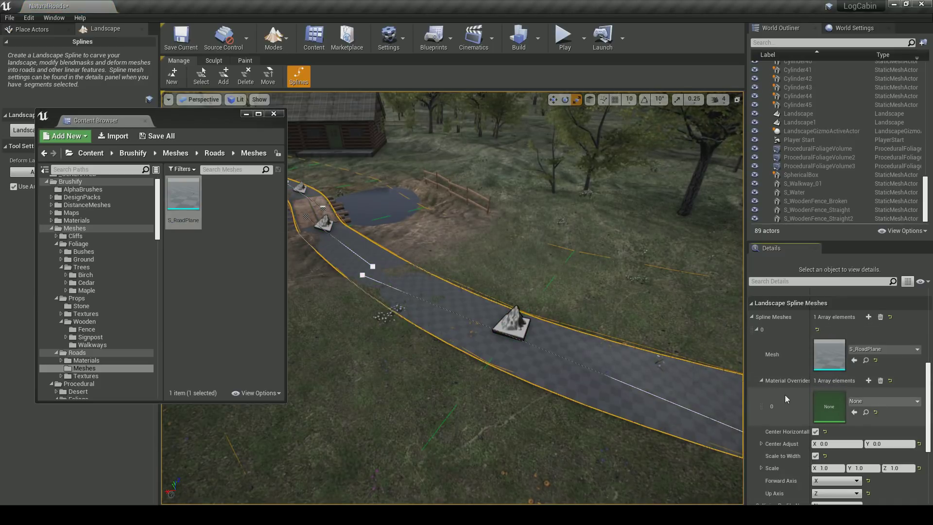
left_click(87, 360)
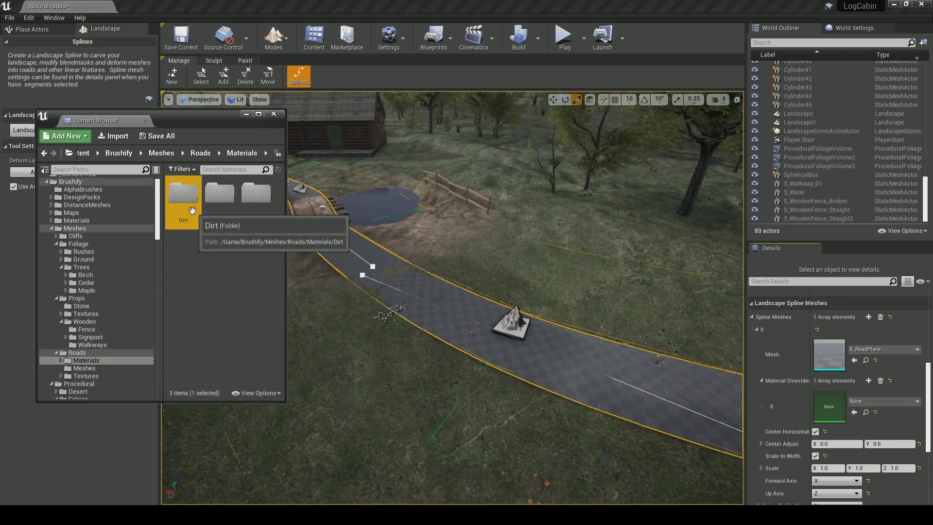
double_click(183, 194)
left_click(84, 376)
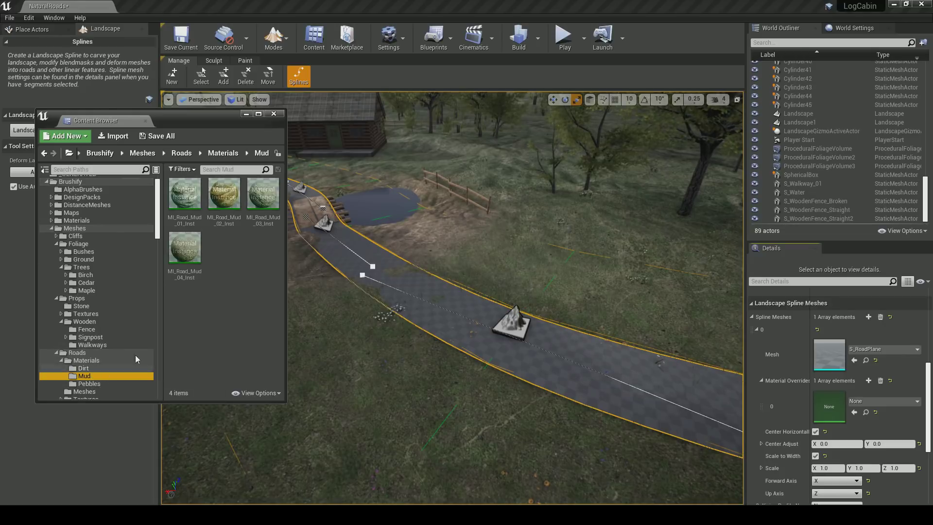
left_click_drag(224, 199, 829, 406)
Go through the control points along the mud road and adjust their heights to fit the ground
right_click_drag(603, 357, 602, 357)
key("s")
left_click(510, 326)
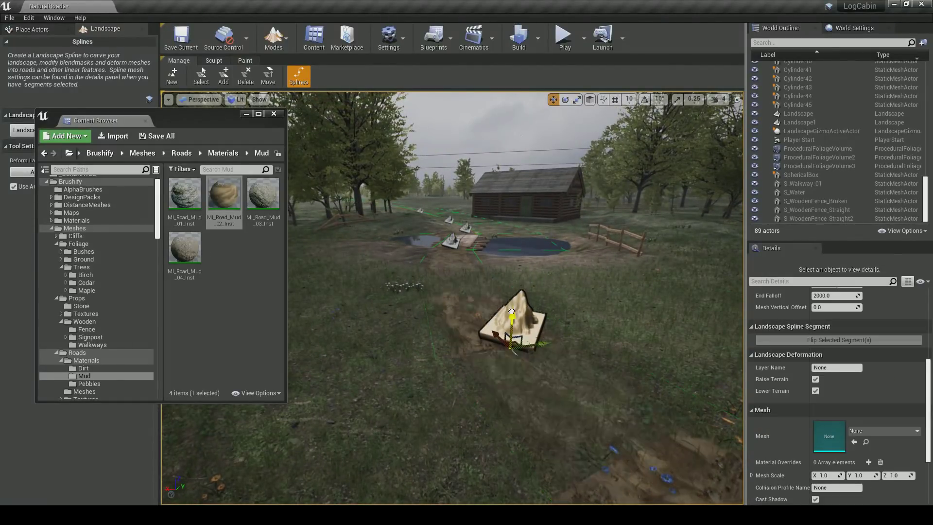
right_click_drag(510, 302, 705, 315)
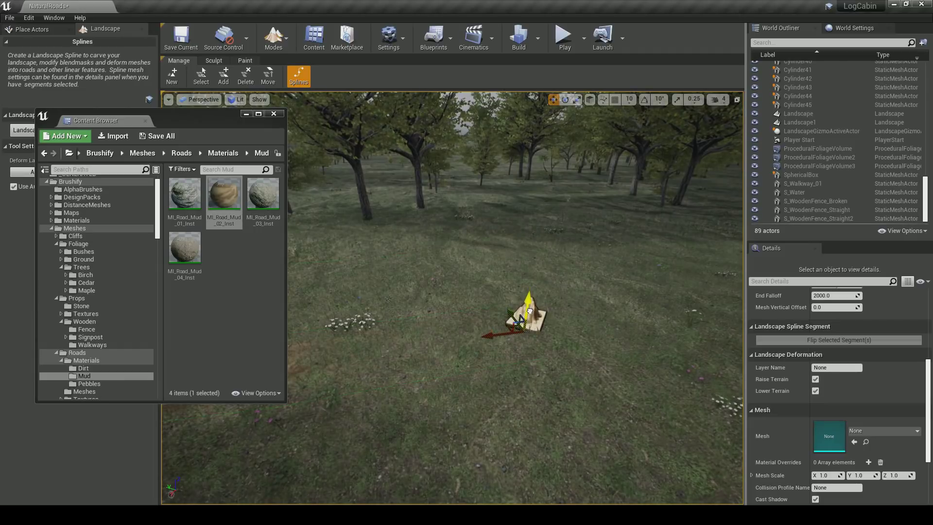
right_click_drag(530, 309, 538, 276)
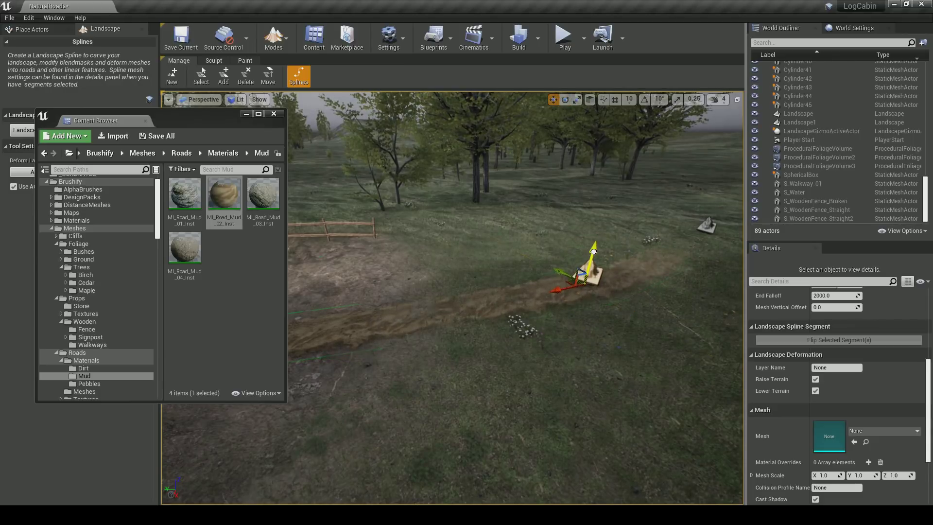
key("w")
mouse_move(586, 259)
right_mouse_down()
mouse_move(554, 255)
mouse_move(587, 243)
right_mouse_up()
key("s")
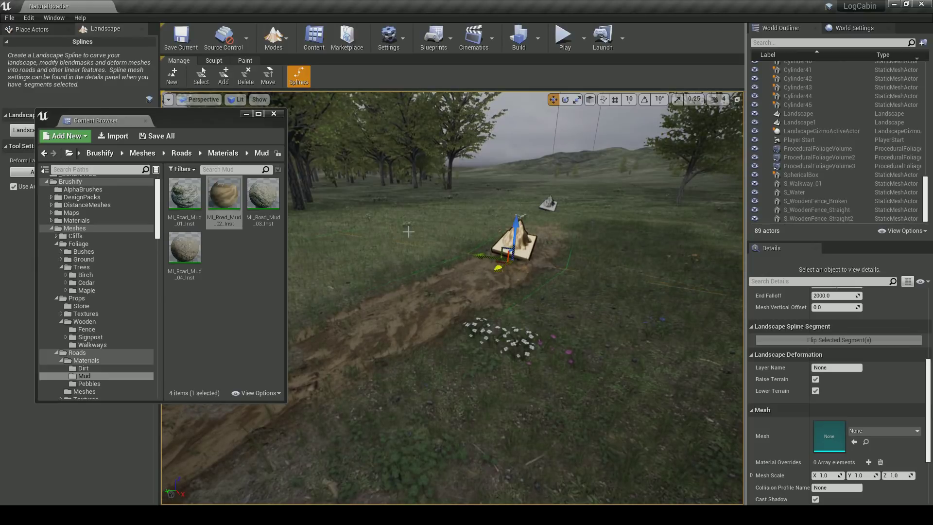
Minimize the content browser, then select a control point near the bridge and raise it slightly
left_click(247, 113)
right_click_drag(379, 229, 226, 265)
key("w")
key("w")
left_click(449, 339)
right_click_drag(450, 338, 449, 379)
key("w")
key("s")
mouse_move(377, 319)
left_mouse_down()
mouse_move(377, 306)
mouse_move(381, 333)
mouse_move(381, 305)
left_mouse_up()
Raise the control point just past the bridge slightly and lower the next one along the mud road
right_click_drag(381, 306, 349, 352)
key("w")
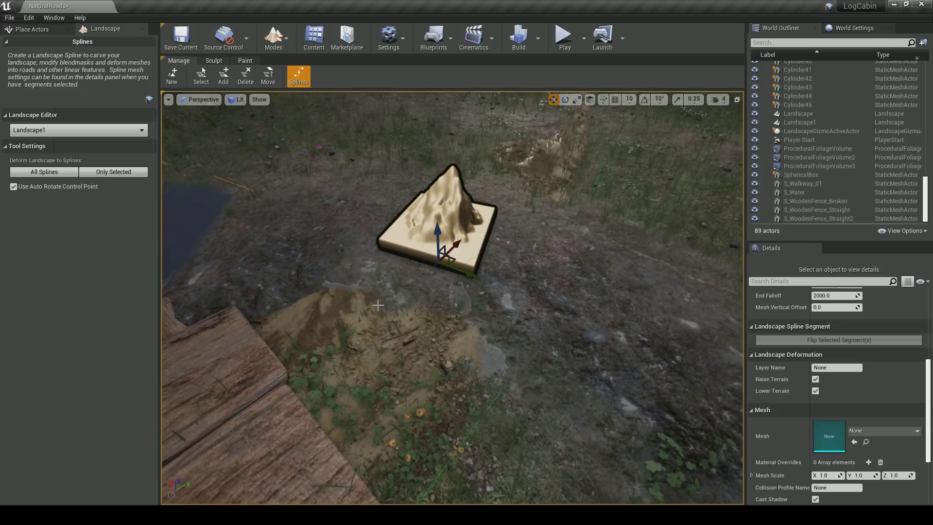
left_click_drag(437, 239, 438, 233)
right_click_drag(476, 276, 454, 291)
key("w")
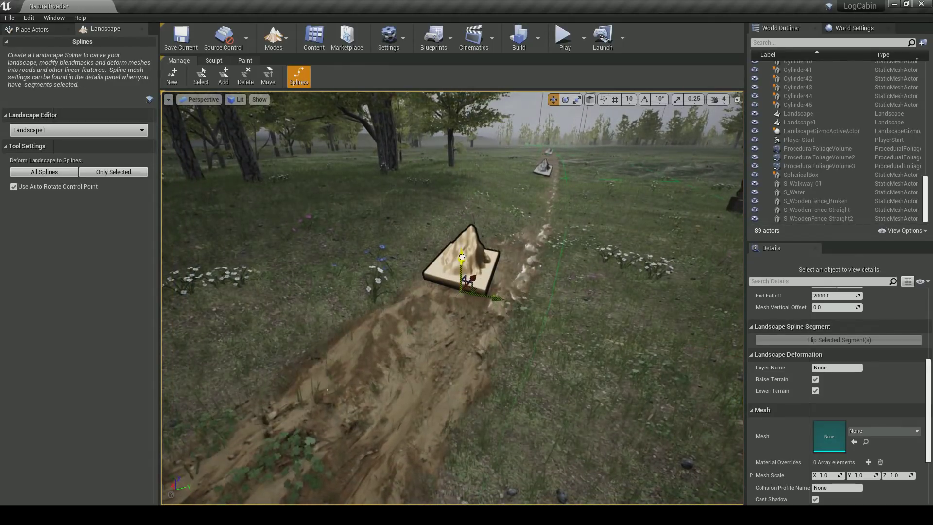
left_click_drag(461, 257, 463, 274)
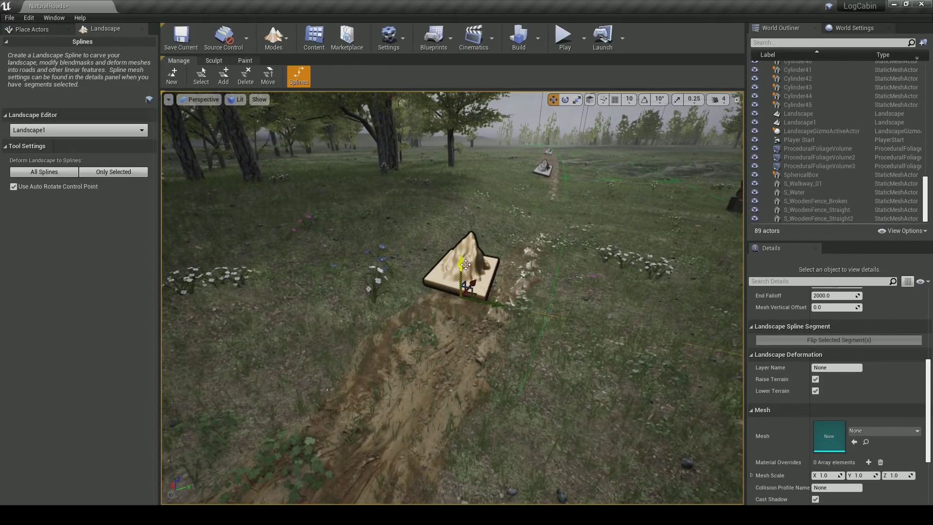
Play-test the level twice, running the character along the mud road beyond the bridge to check its surface
left_click(570, 44)
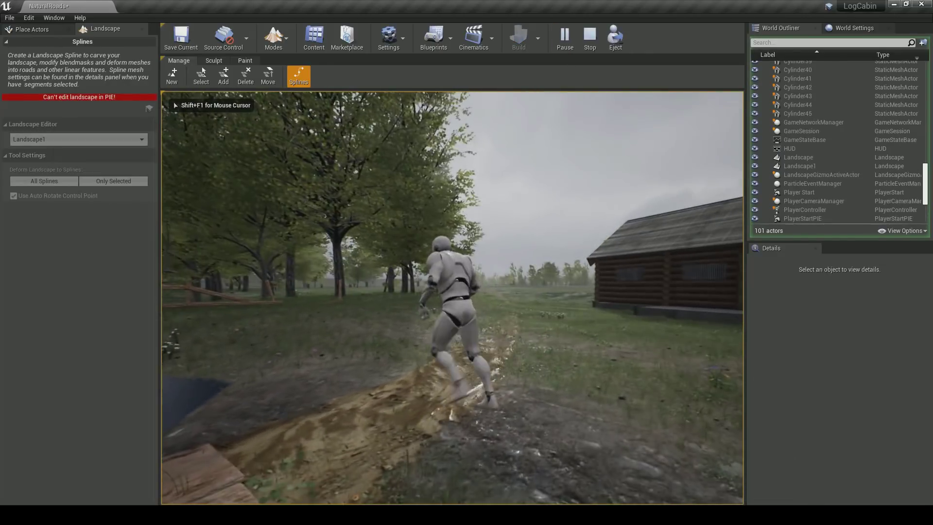
key("Escape")
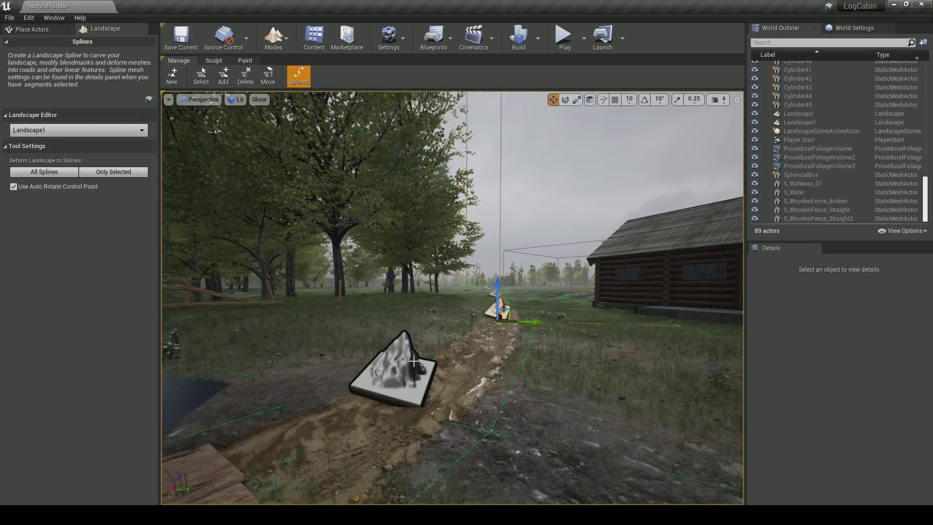
left_click(396, 371)
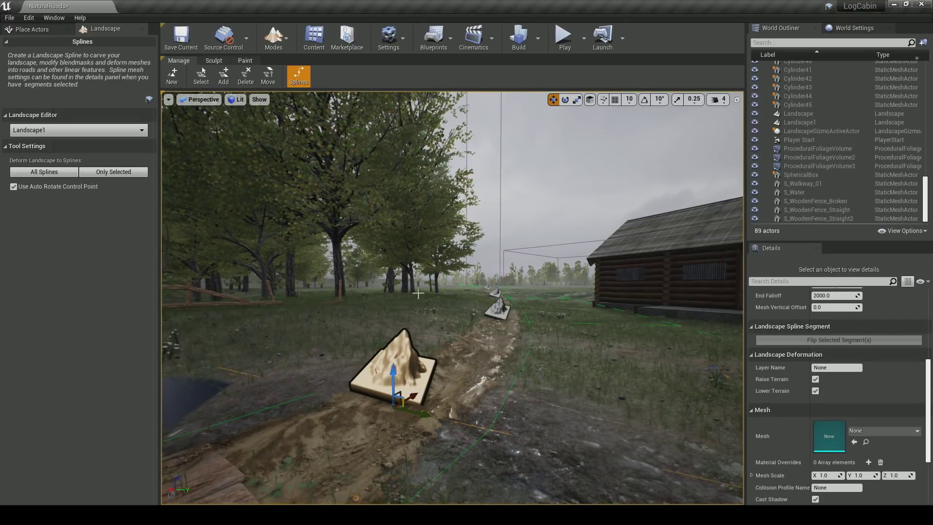
left_click(572, 45)
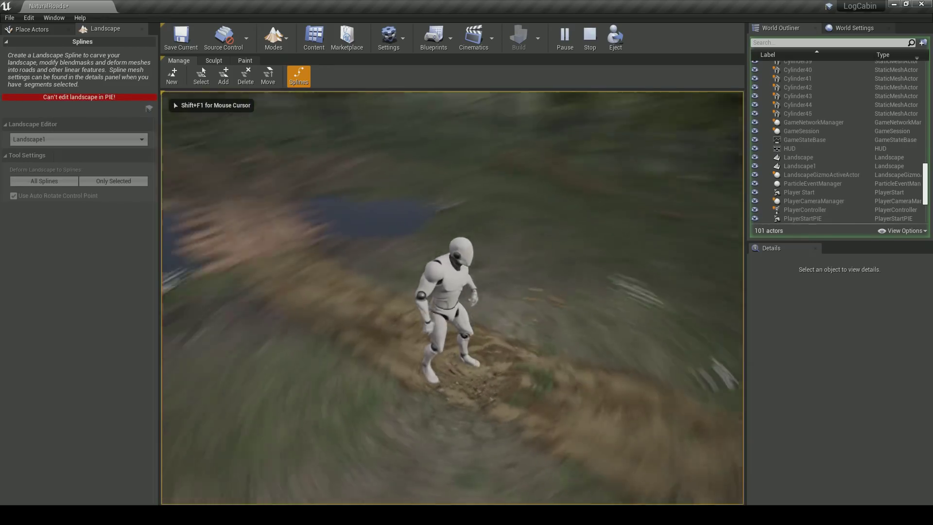
key("w")
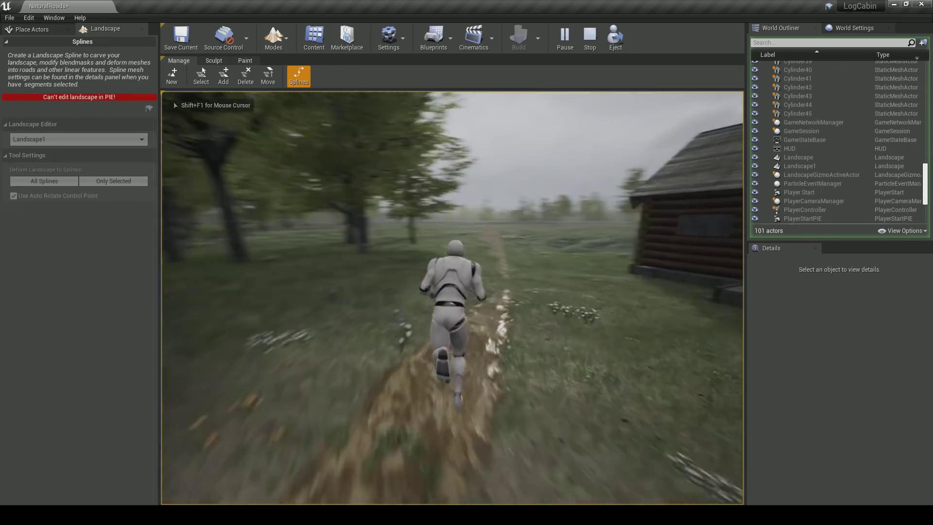
key("Escape")
Select all connected control points of the road spline and review their width, falloff and deformation settings
mouse_move(559, 294)
right_mouse_down()
mouse_move(399, 316)
mouse_move(292, 301)
mouse_move(262, 287)
mouse_move(552, 283)
right_mouse_up()
key("a")
left_click(492, 263)
left_click(840, 317)
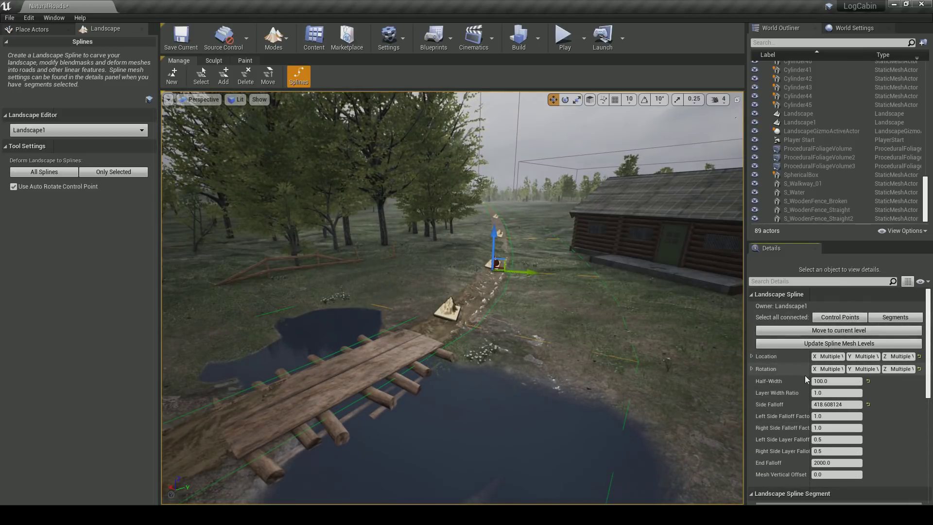
scroll(794, 378, "down", 5)
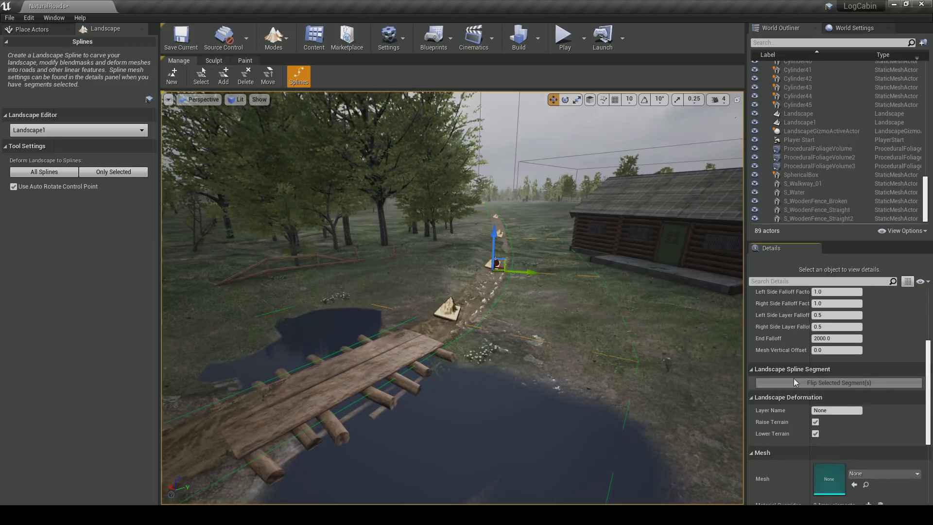
Select two control points on the mud road beyond the bridge and deform the landscape to only the selected splines
left_click(500, 234)
right_click_drag(500, 234, 500, 199)
key("w")
left_click(464, 330, "shift")
left_click(110, 178)
Deform the landscape to the road segment beside the cabin, then to the neighbouring segment nearer the bridge
left_click(474, 319)
left_click(481, 314)
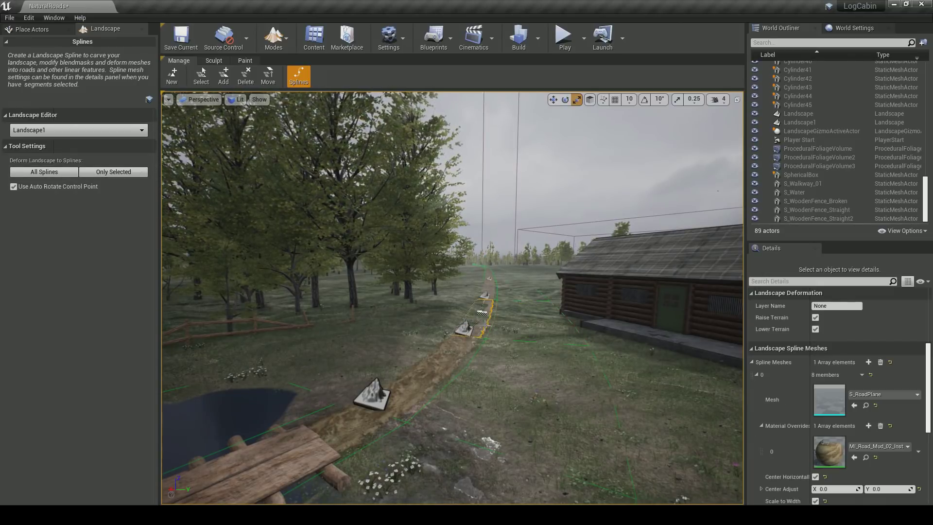
left_click(120, 173)
left_click(442, 363)
left_click(125, 174)
Select the far road segment past the cabin and deform the landscape to only that segment
key("w")
right_click_drag(428, 316, 438, 294)
left_click(451, 323)
left_click(141, 173)
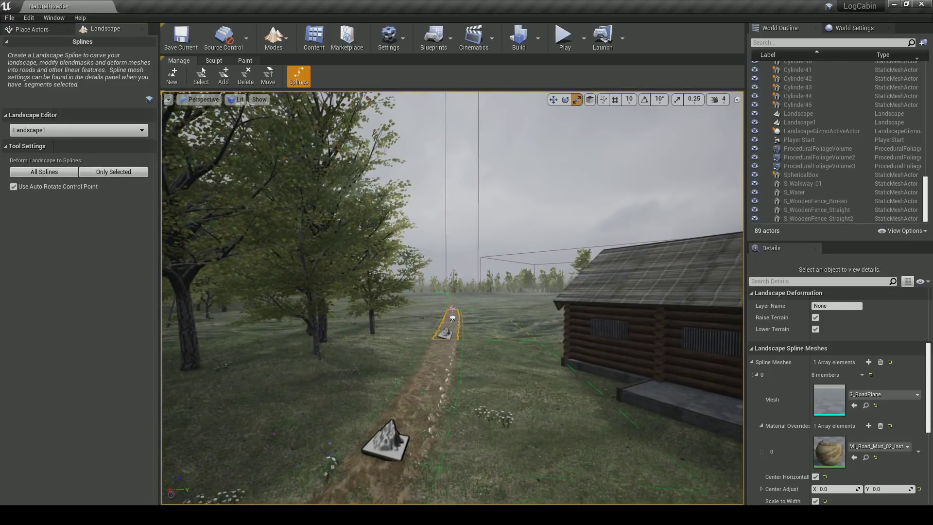
Select the mud road segment at the end of the bridge and undo the last landscape deformation from selected splines
left_click(453, 307)
right_click_drag(423, 311, 282, 319)
key("w")
left_click(424, 311)
right_click_drag(424, 311, 384, 307)
key("d")
key("ctrl+z")
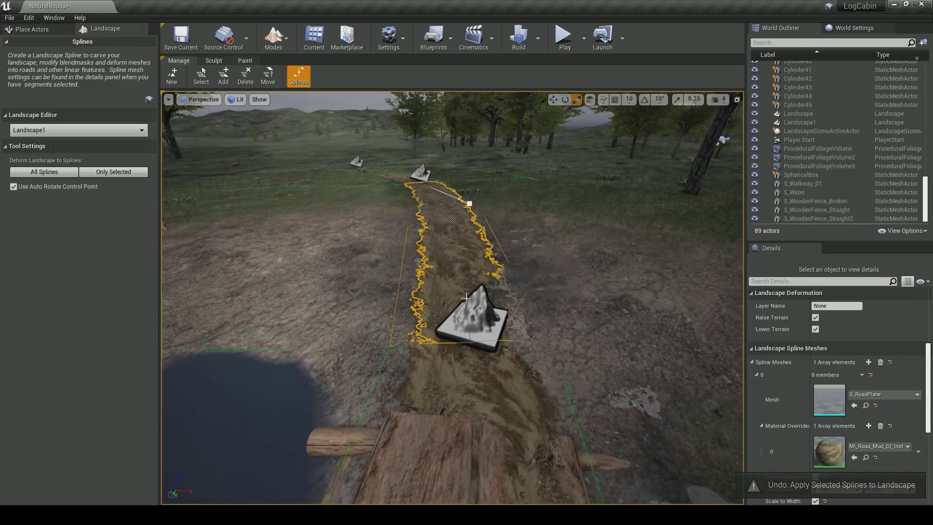
Set the side falloff of the bridge-end control point to about 305 and its neighbour's to about 314, refitting the landscape to their segment
scroll(805, 408, "down", 3)
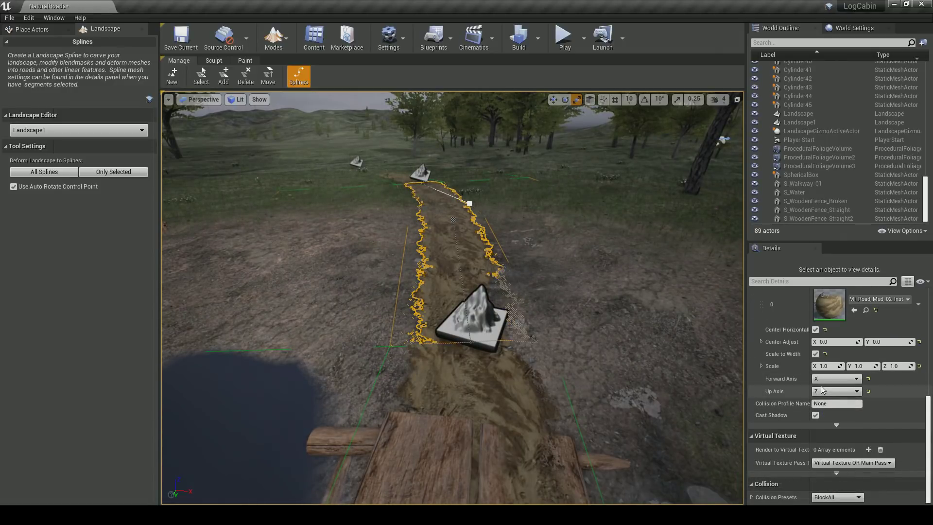
left_click(467, 318)
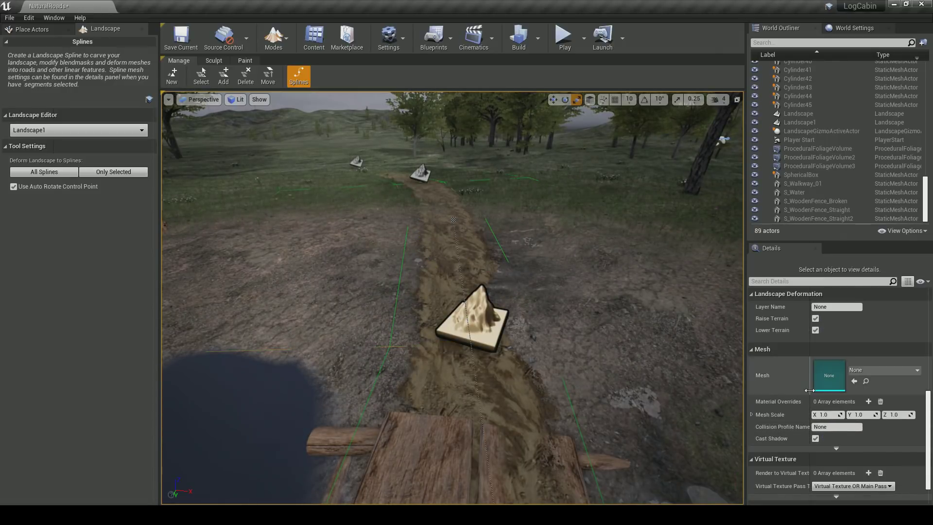
scroll(801, 401, "up", 5)
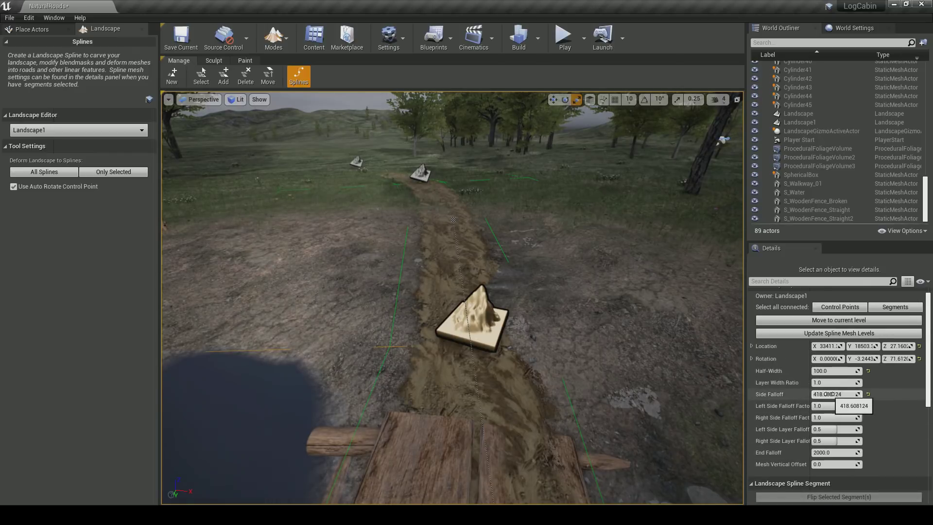
left_click(422, 173)
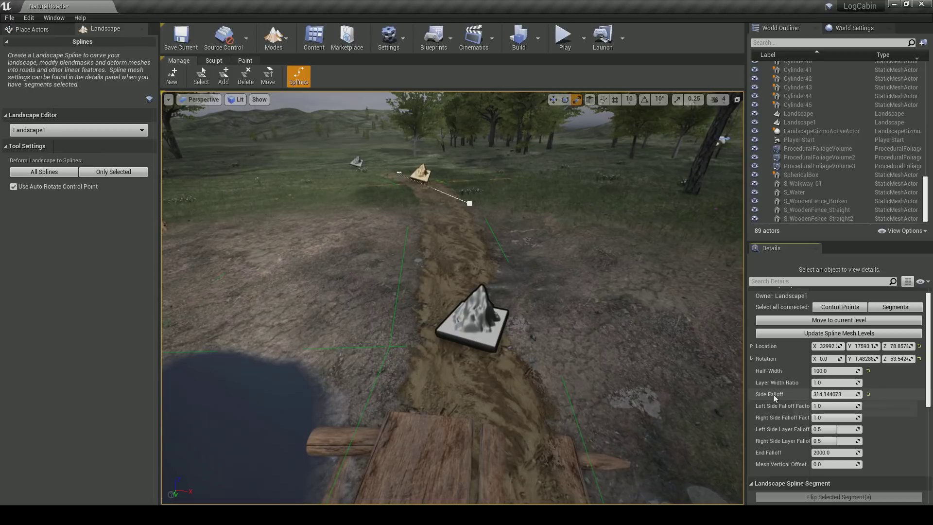
left_click(464, 227)
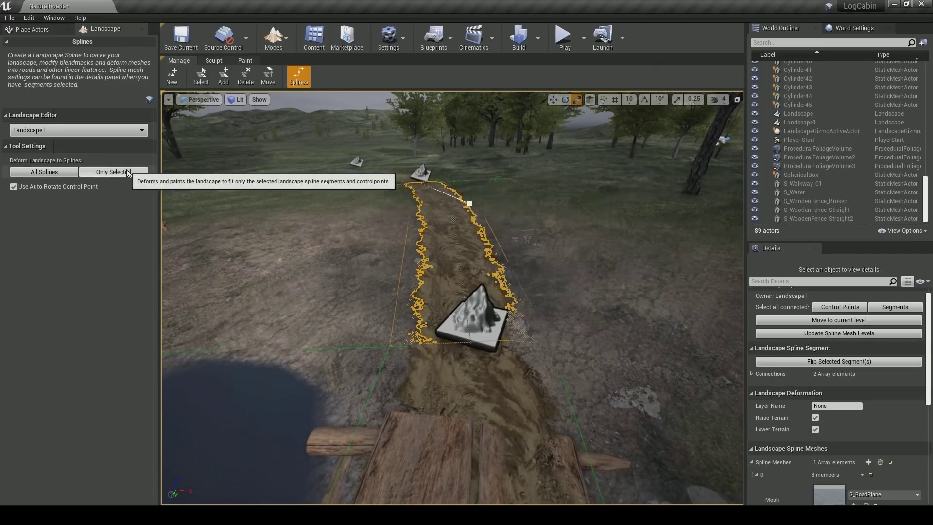
Reduce the side falloff of the control point joining the road's last two segments before the bridge to about 147
key("a")
right_click_drag(503, 290, 603, 282)
key("g")
key("g")
key("s")
right_click_drag(511, 302, 545, 311)
left_click(511, 306)
right_click_drag(368, 263, 384, 270)
key("a")
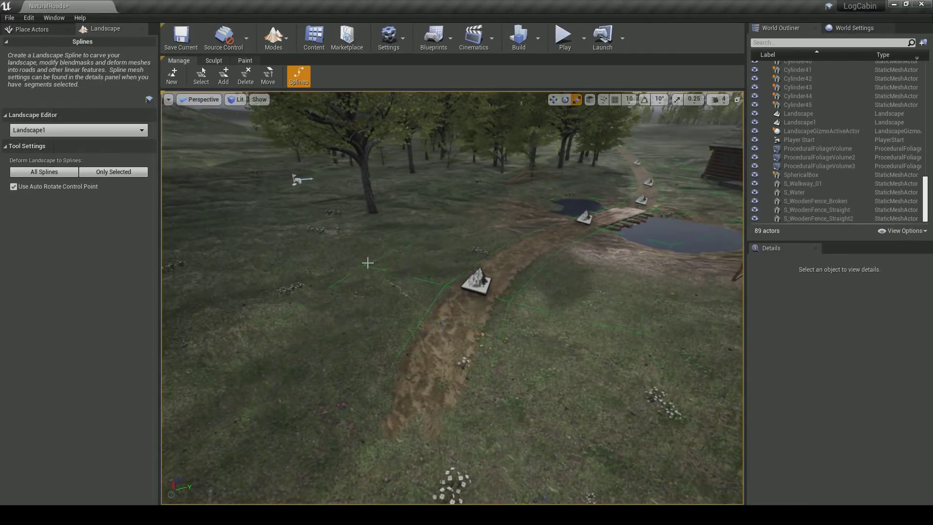
left_click(473, 288)
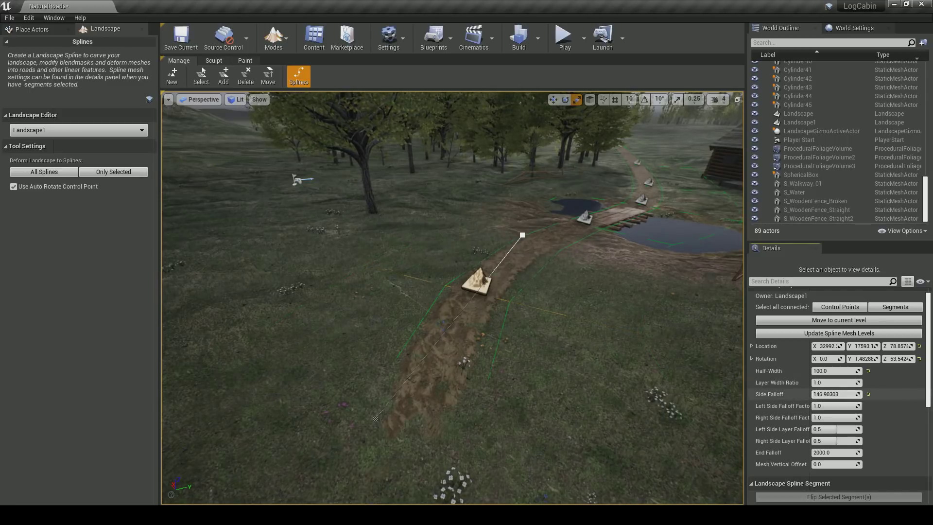
Set the side falloff of the road's end control point to about 359 and deform the landscape to only the end segment
right_click_drag(514, 333, 485, 348)
key("s")
left_click(431, 384)
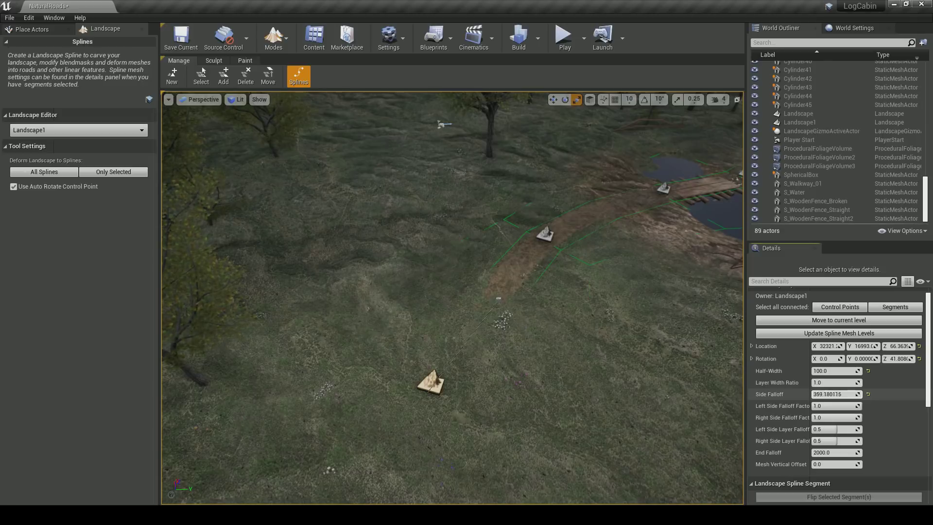
left_click(521, 263)
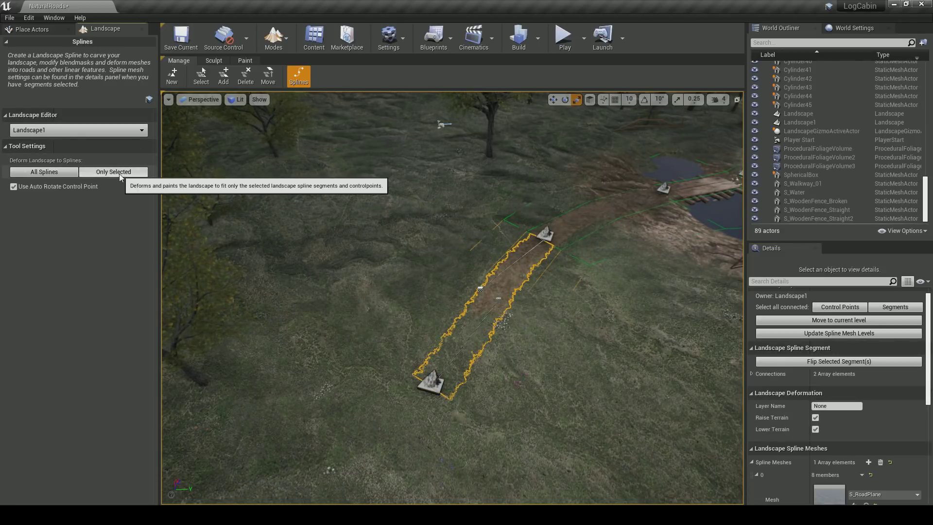
left_click(125, 175)
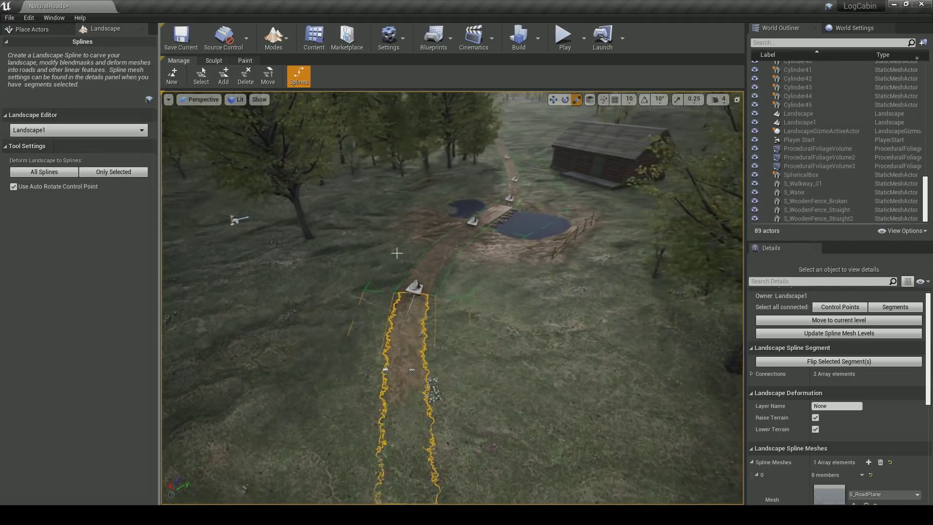
Lower the control point at the near end of the bridge to a height of about 26.68 and deselect it
mouse_move(463, 282)
right_mouse_down()
mouse_move(466, 298)
mouse_move(466, 265)
mouse_move(467, 281)
right_mouse_up()
key("w")
key("s")
key("w")
key("w")
left_click(368, 383)
key("f")
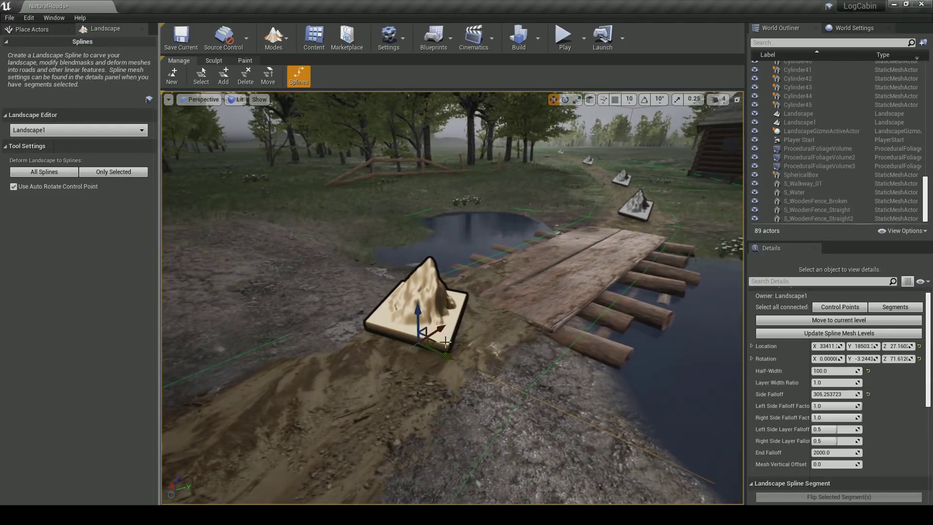
left_click(575, 249)
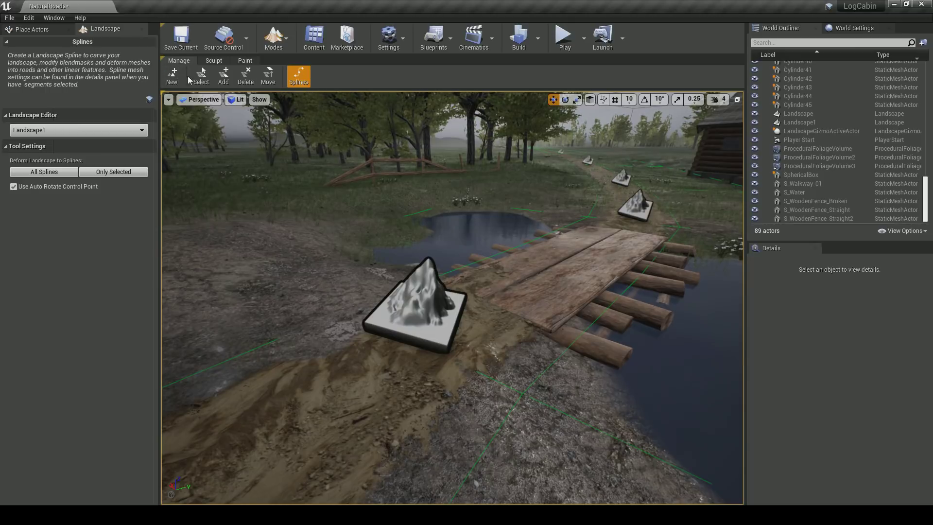
Switch to Select mode and raise the wooden walkway over the pond slightly to a height of about 20.49
left_click(269, 48)
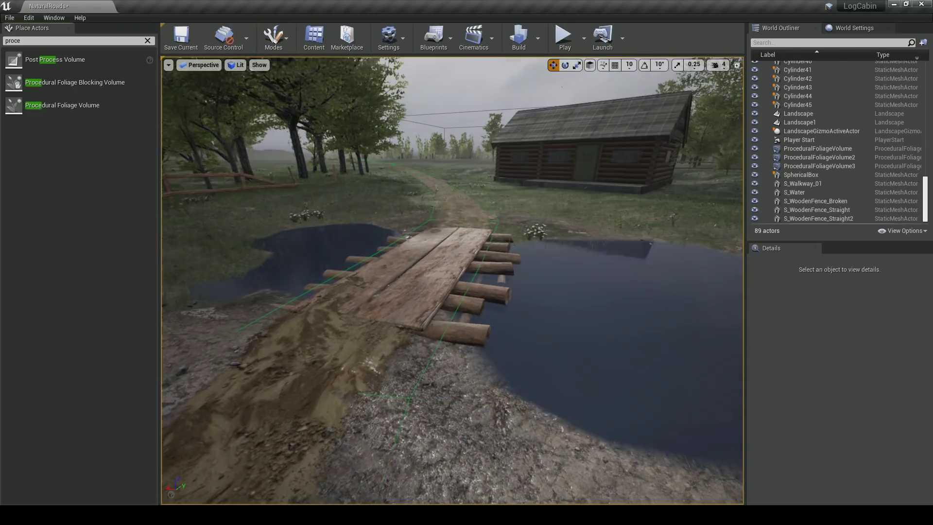
left_click(425, 278)
left_click_drag(428, 249, 447, 229)
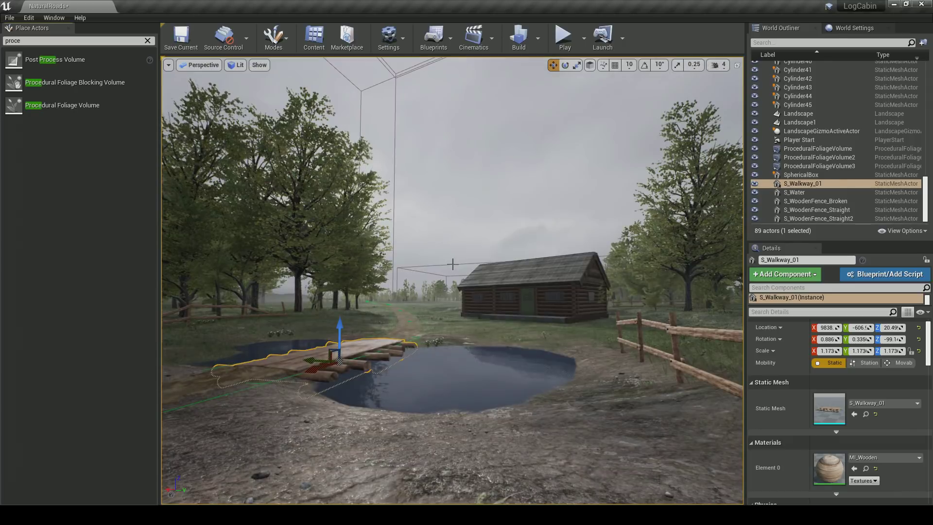
left_click(452, 265)
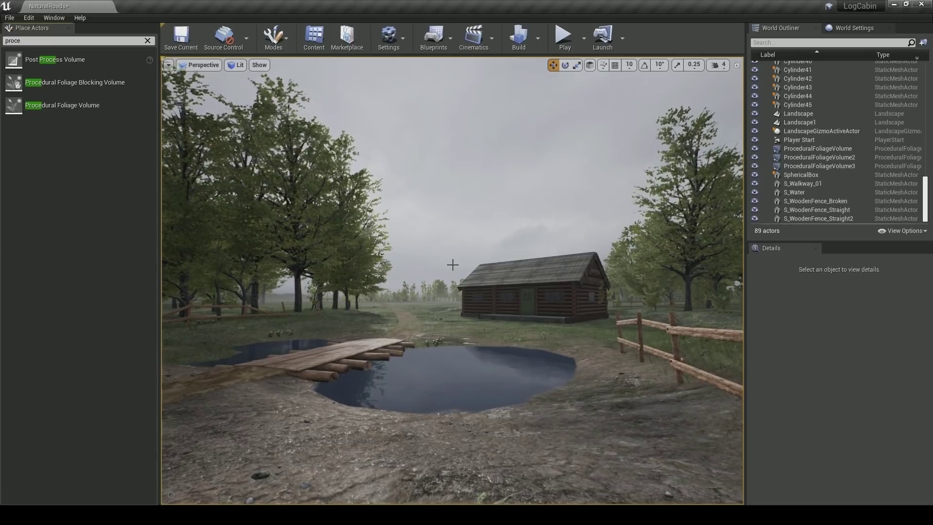
Return to Landscape mode and select all connected segments of the mud road, starting from the segment beside the bridge
left_click(274, 36)
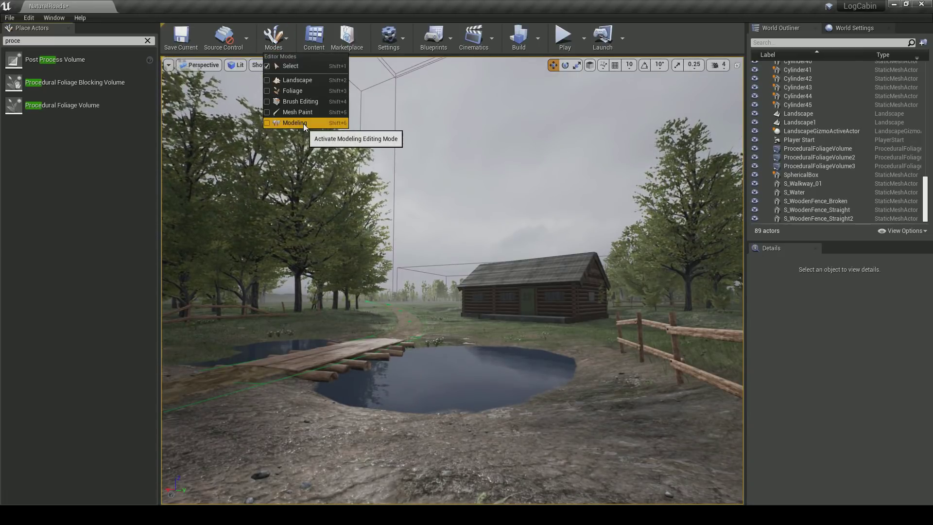
left_click(301, 81)
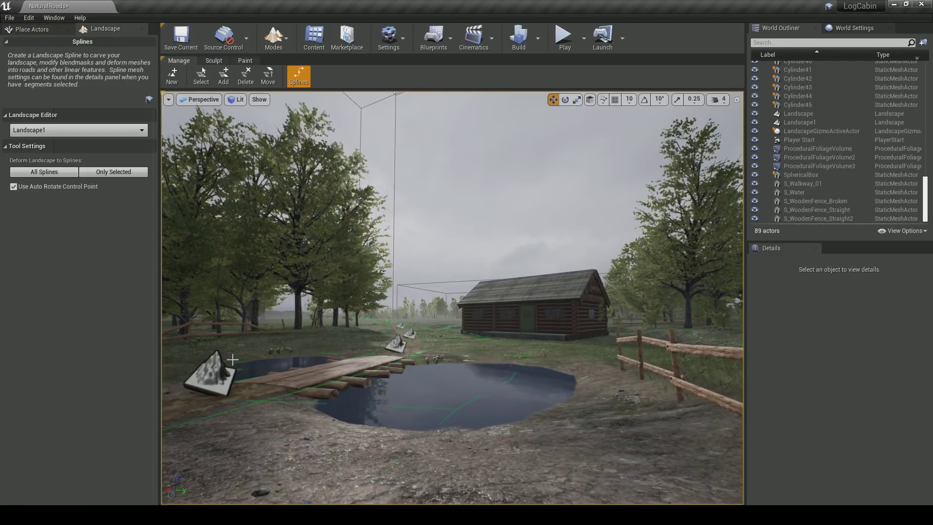
left_click(214, 371)
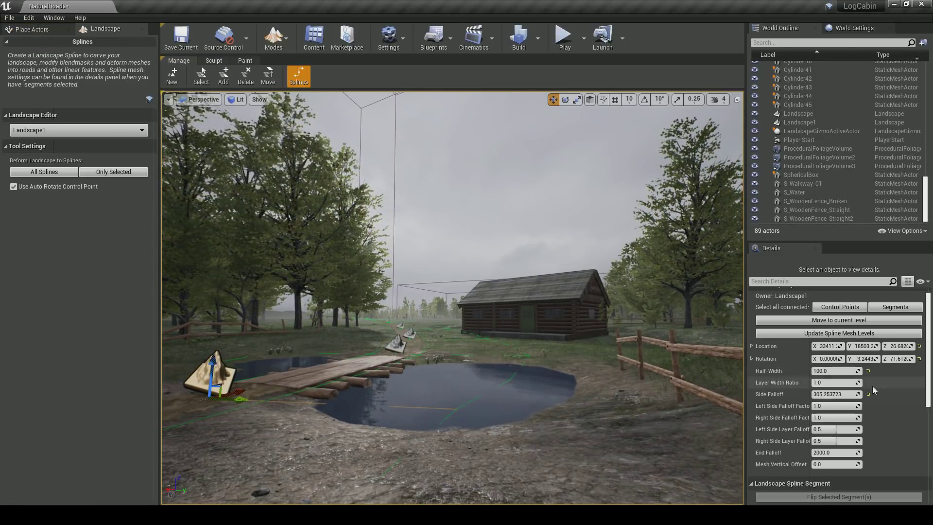
scroll(857, 388, "down", 5)
scroll(857, 388, "up", 5)
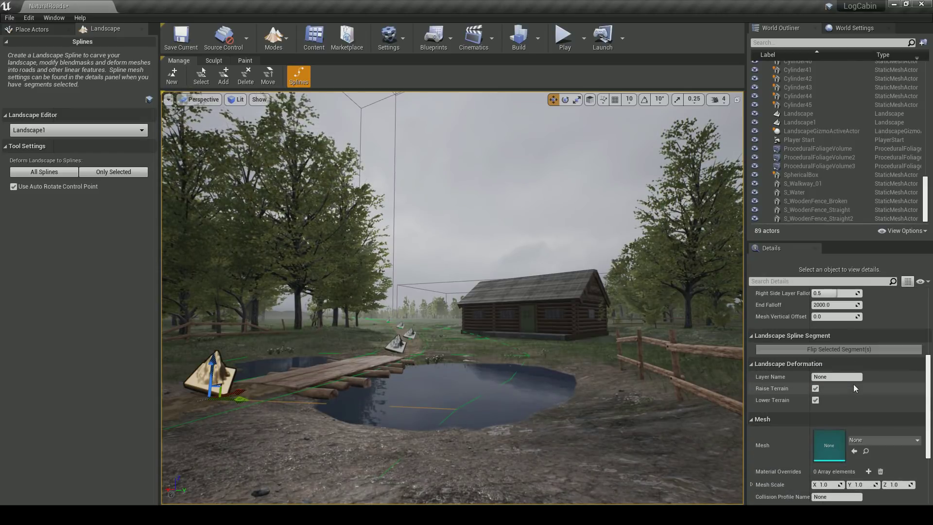
scroll(848, 384, "down", 6)
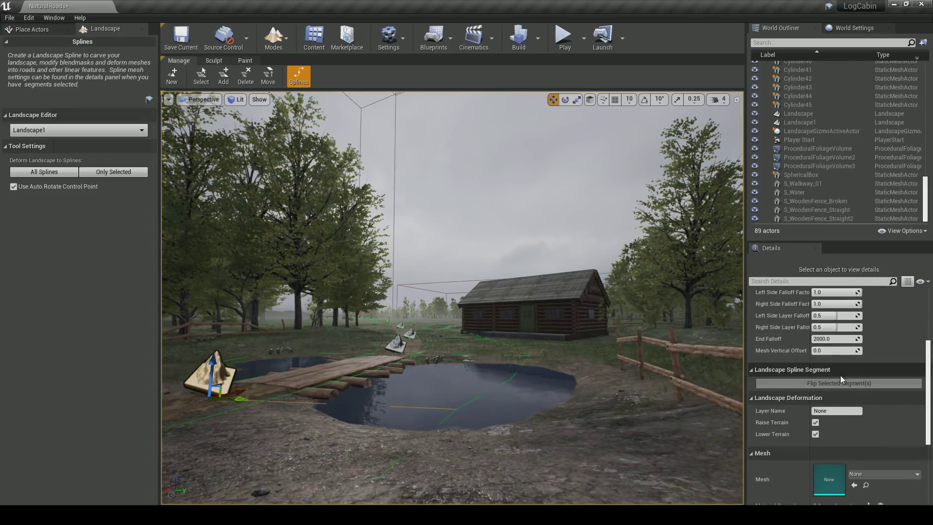
left_click(180, 407)
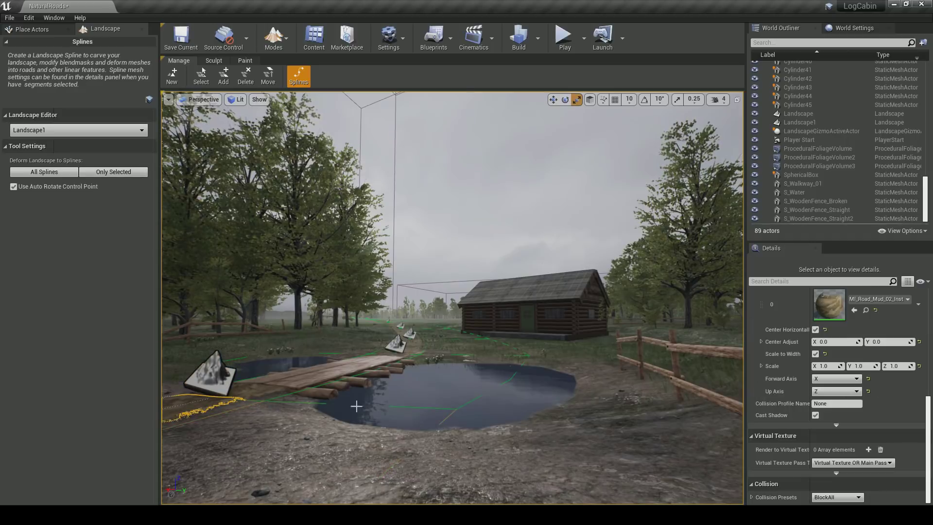
scroll(807, 360, "up", 6)
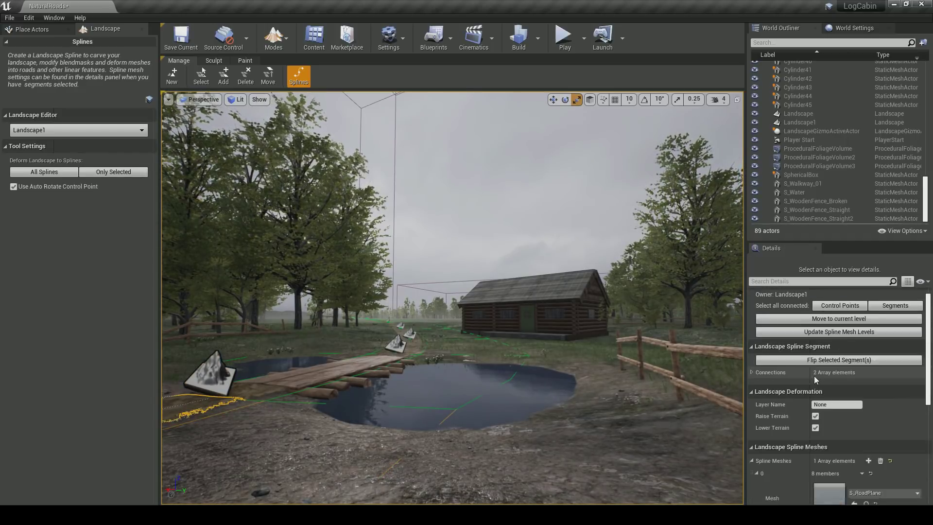
scroll(876, 340, "down", 6)
Locate the road's mud materials and set the selected segments' material override to MI_Road_Mud_04_Inst
left_click(865, 381)
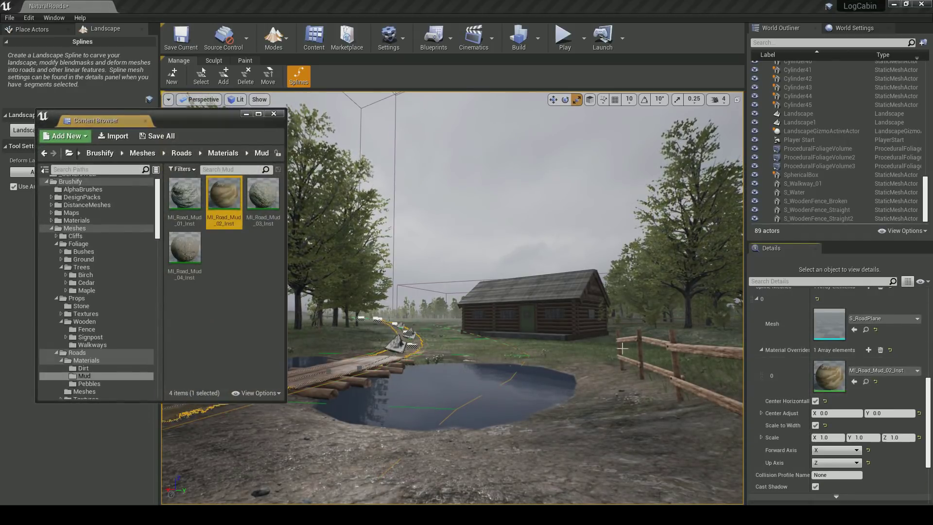
left_click_drag(193, 123, 583, 153)
right_click_drag(347, 261, 282, 284)
left_click(575, 278)
left_click(854, 382)
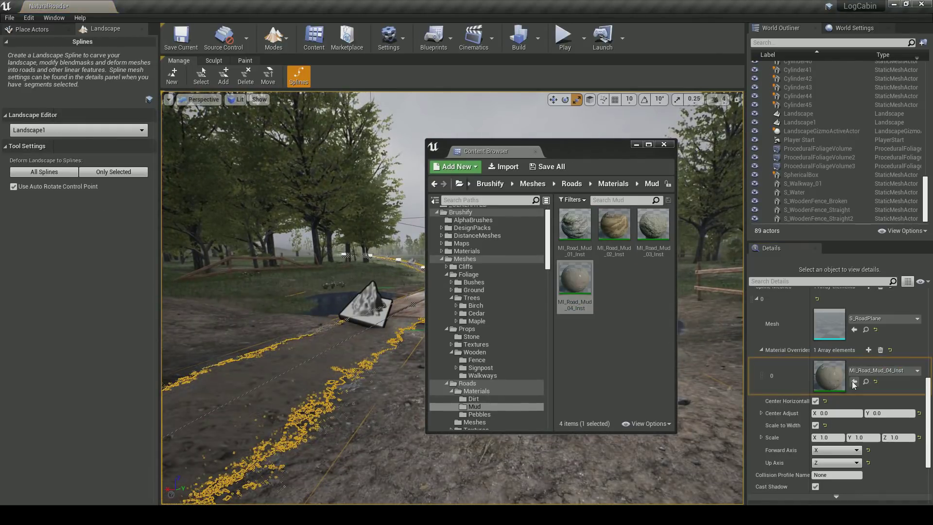
Replace the road's material override with MI_Road_Mud_03_Inst, then deselect the spline and close the content browser
left_click_drag(654, 225, 832, 369)
right_click_drag(396, 358, 396, 358)
left_click(364, 351)
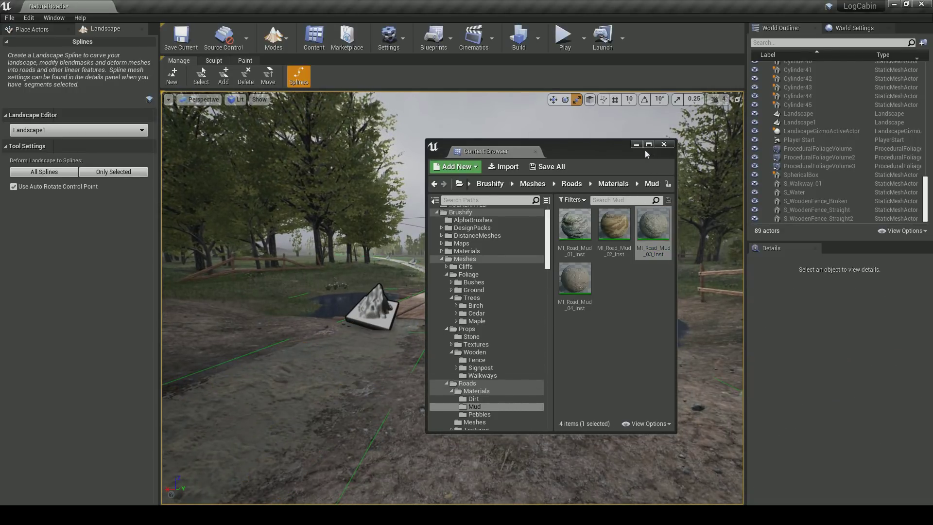
left_click(664, 144)
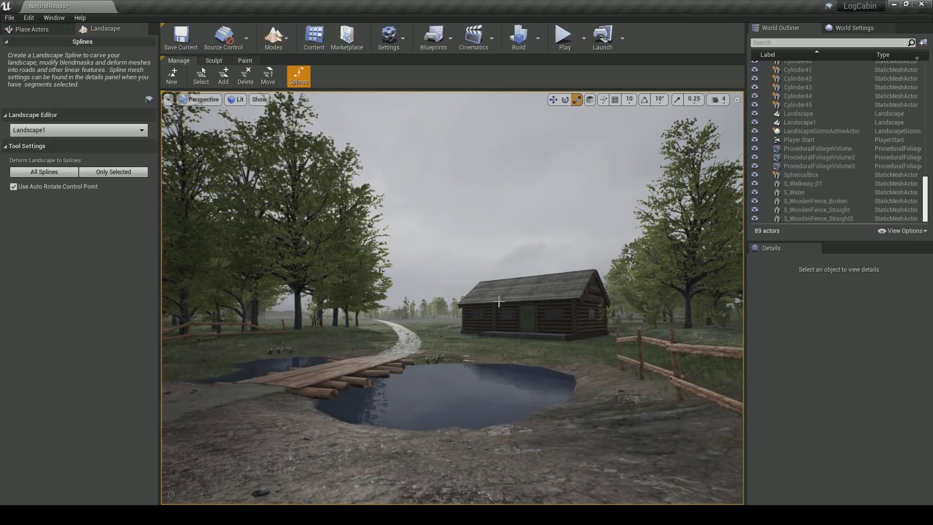
Reselect all connected road segments and set their material override to MI_Road_Mud_01_Inst
left_click(245, 386)
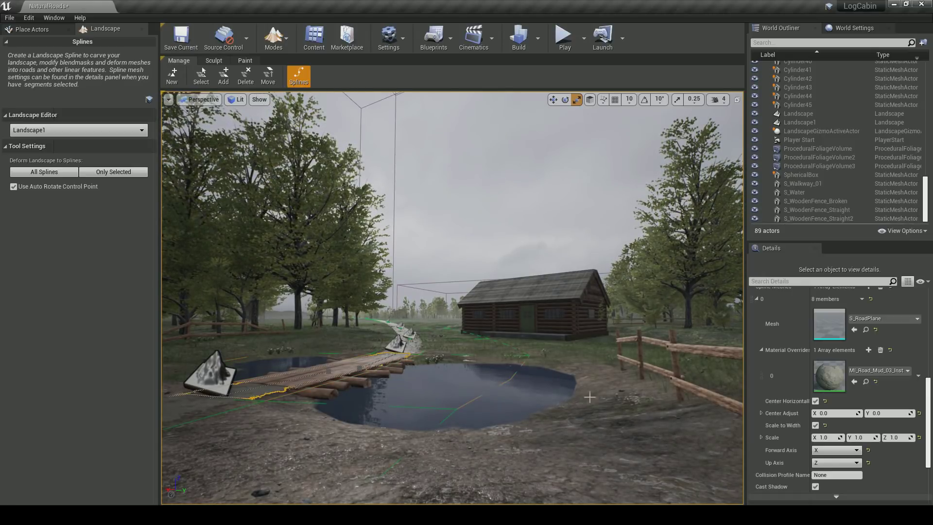
scroll(850, 384, "up", 5)
scroll(889, 355, "down", 5)
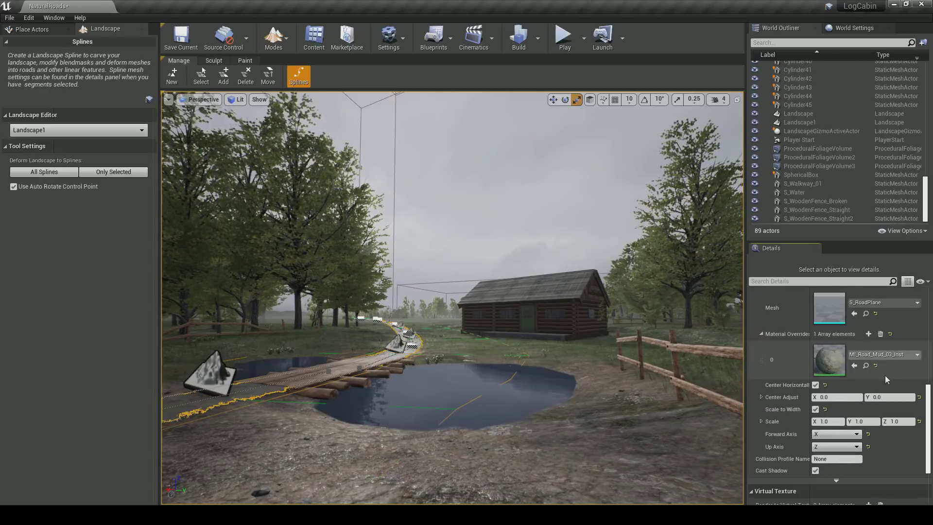
left_click(866, 366)
left_click(575, 226)
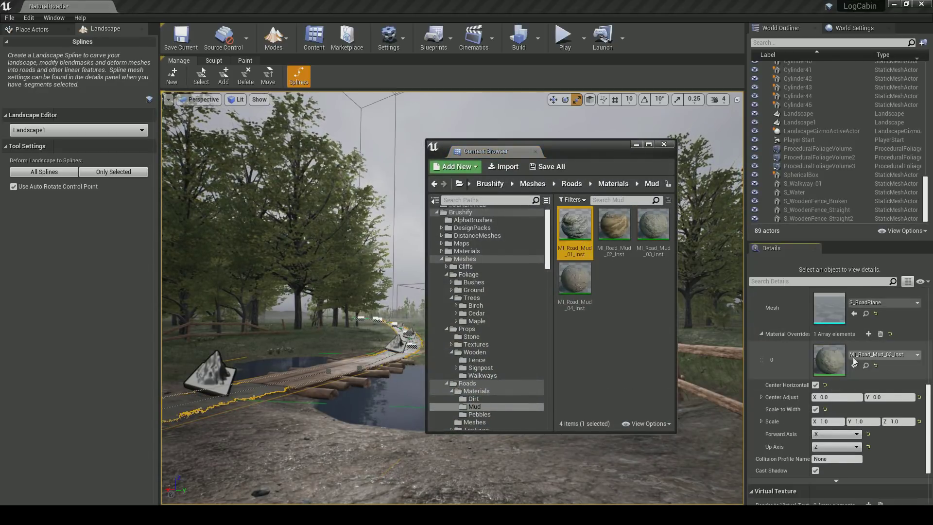
left_click(855, 365)
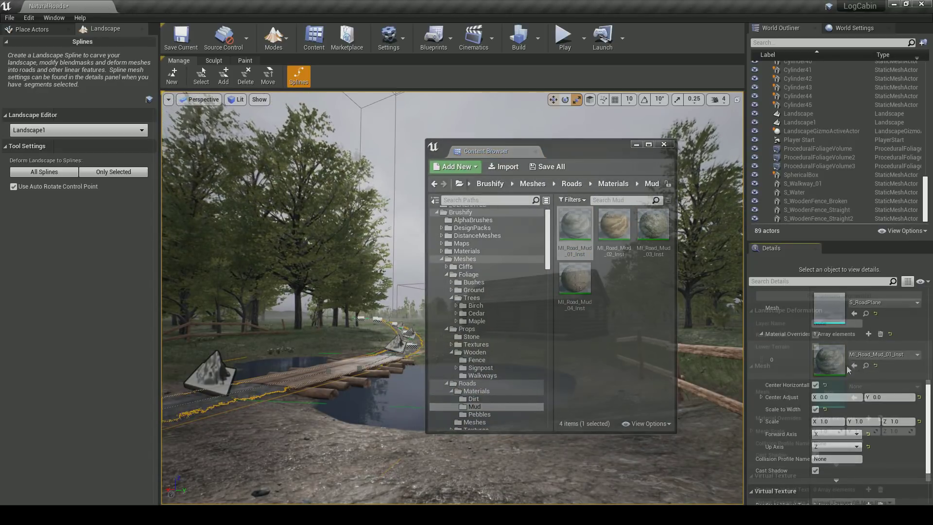
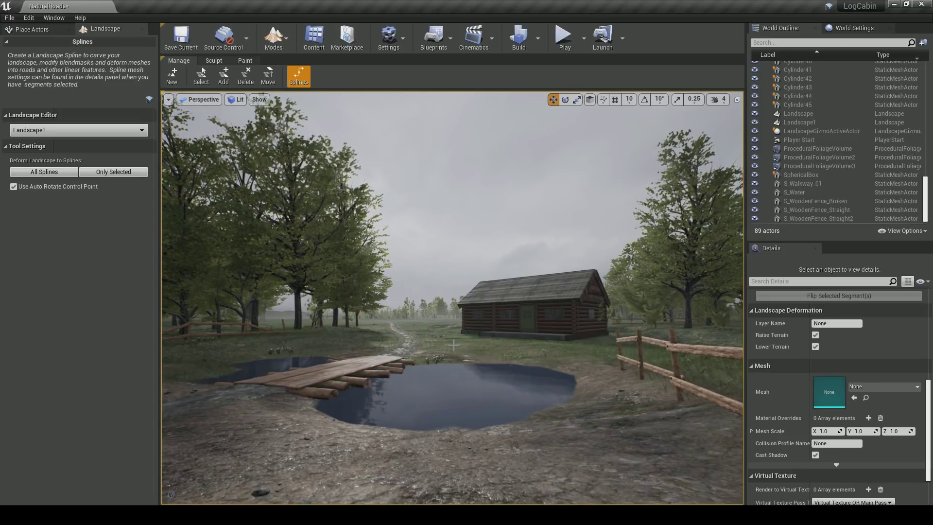
Save the NaturalRoads level
key("ctrl+s")
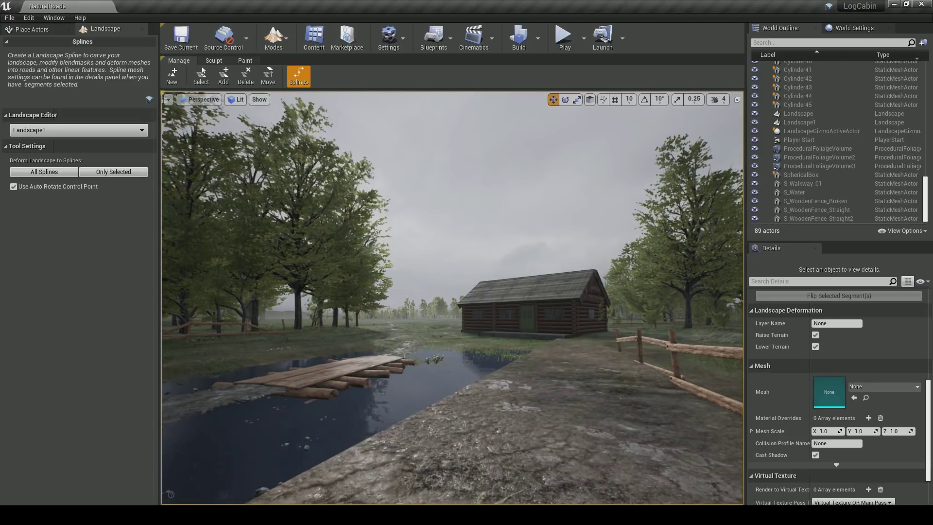
right_click_drag(448, 334, 506, 329)
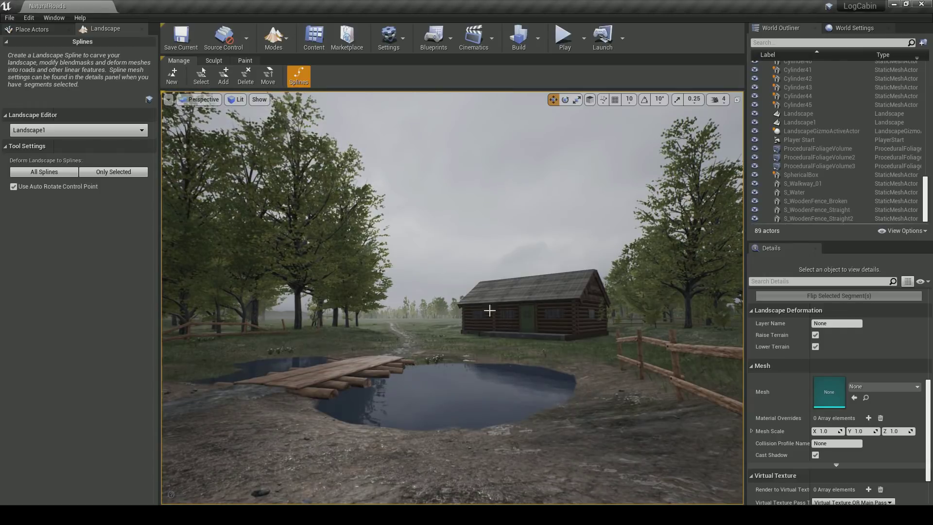
left_click(179, 51)
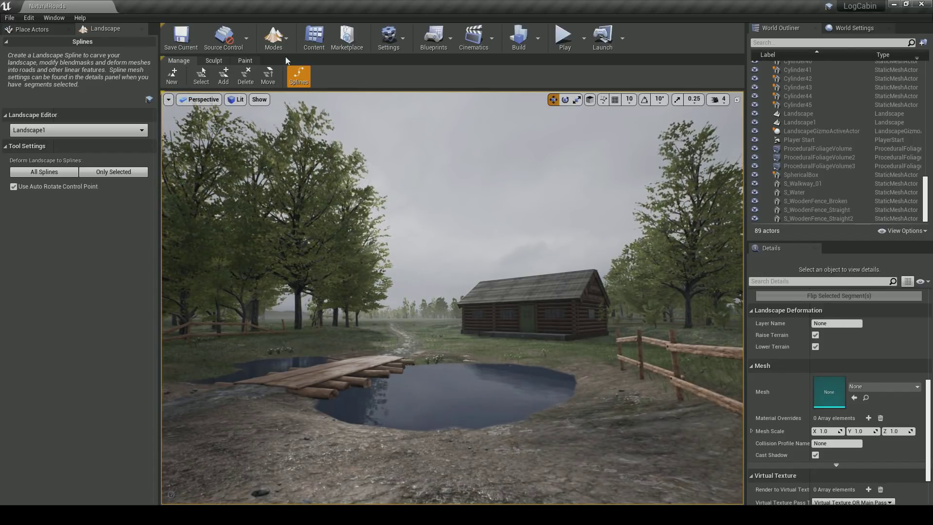
left_click(315, 44)
left_click_drag(549, 146, 0, 146)
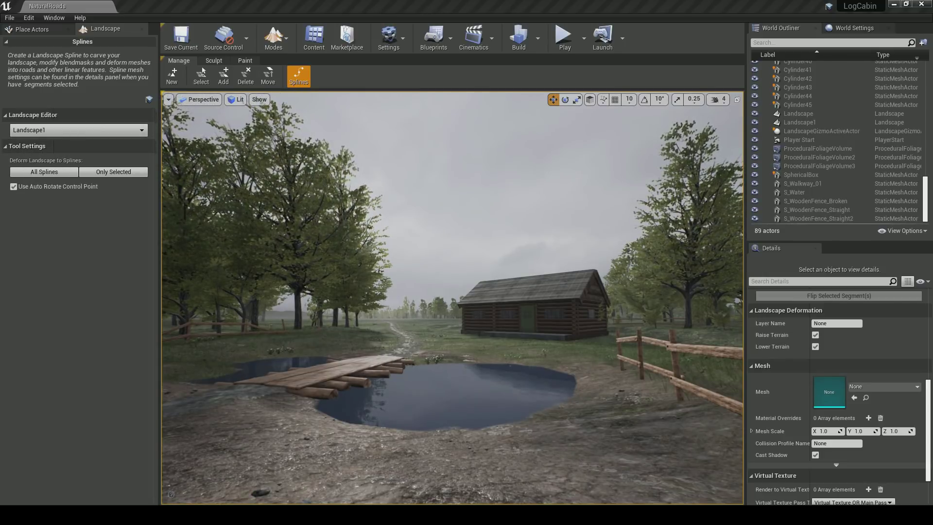
Locate the Cliffs_Grasslands procedural foliage spawner in the Brushify > Procedural > Grasslands > Cliffs content folder
left_click(404, 277)
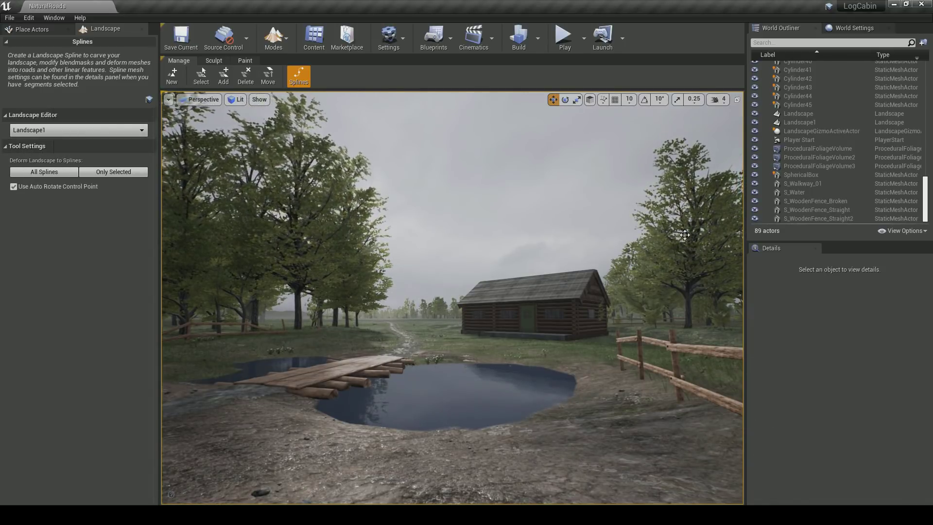
left_click_drag(926, 203, 926, 92)
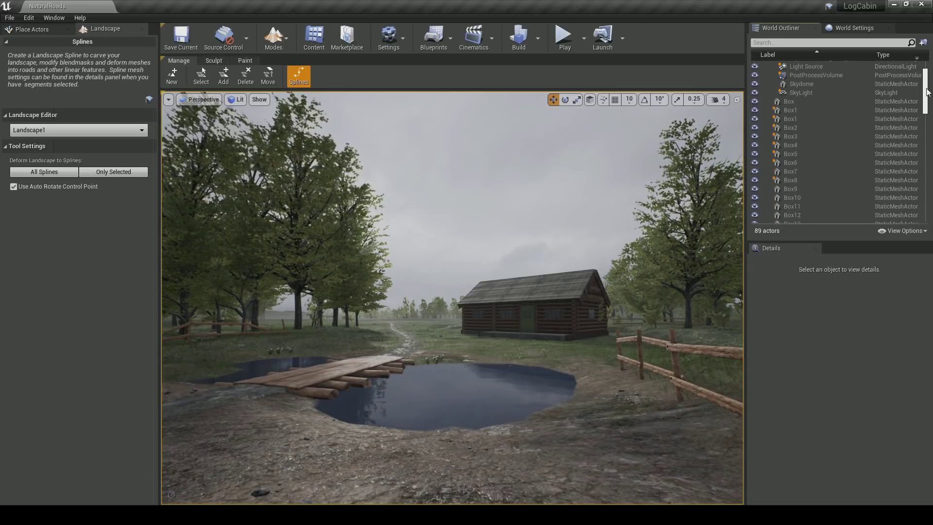
left_click_drag(0, 166, 188, 153)
scroll(140, 265, "up", 4)
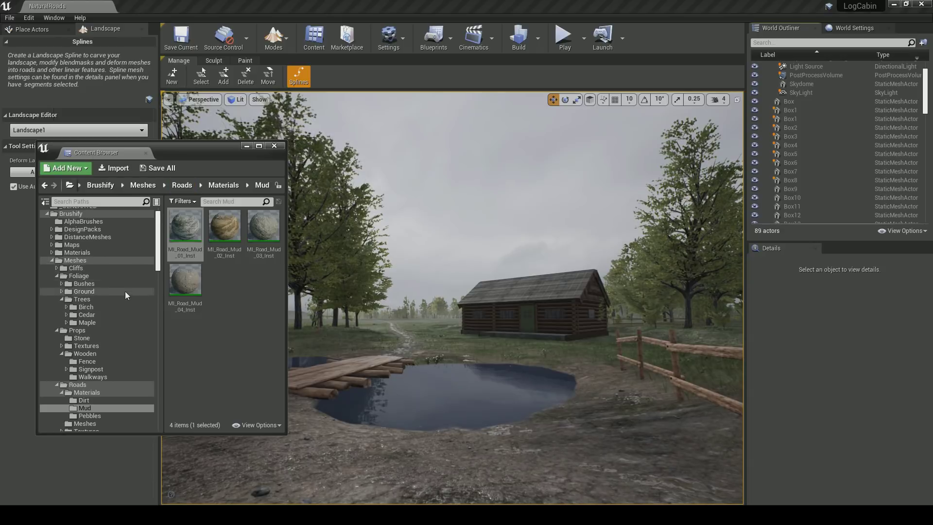
left_click(91, 337)
scroll(94, 335, "down", 8)
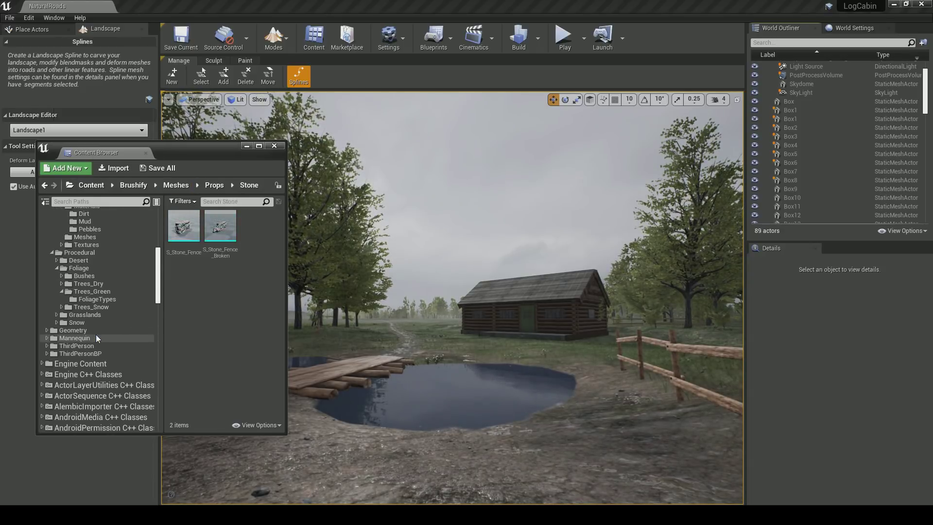
left_click(92, 253)
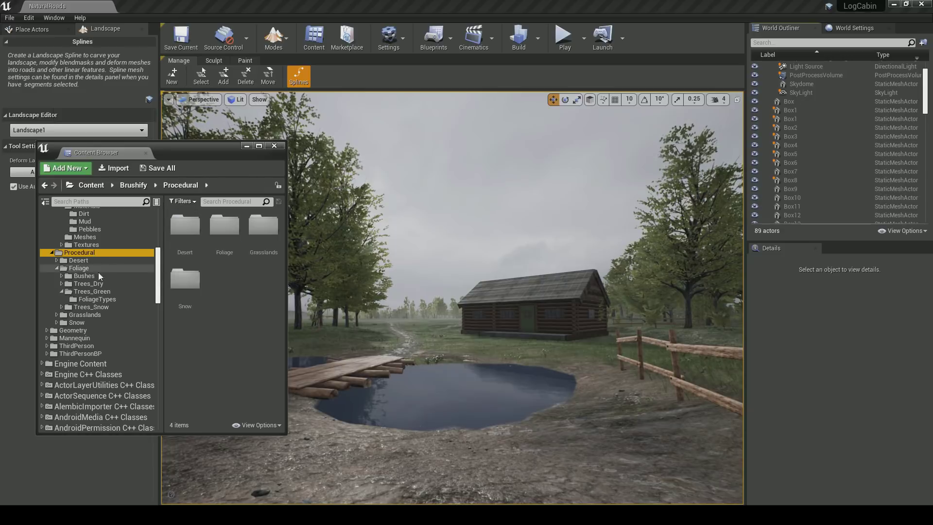
left_click(90, 269)
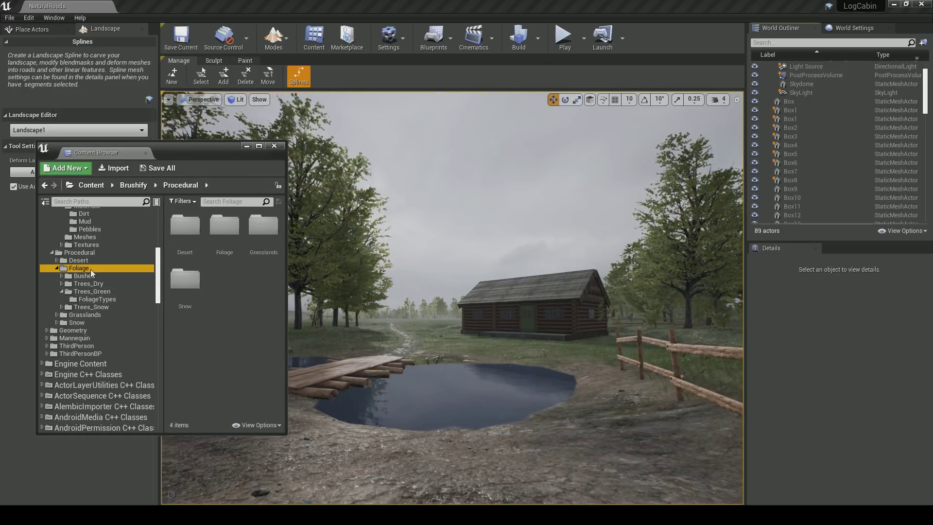
double_click(85, 315)
left_click(80, 322)
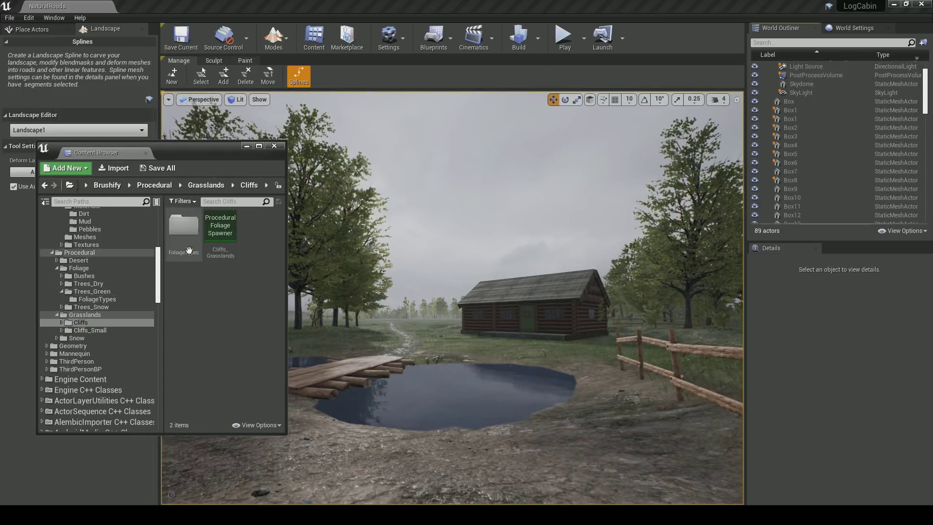
left_click(233, 246)
Return to Select mode and place a new Procedural Foliage Volume in the log cabin scene
left_click_drag(234, 152, 176, 165)
left_click(281, 41)
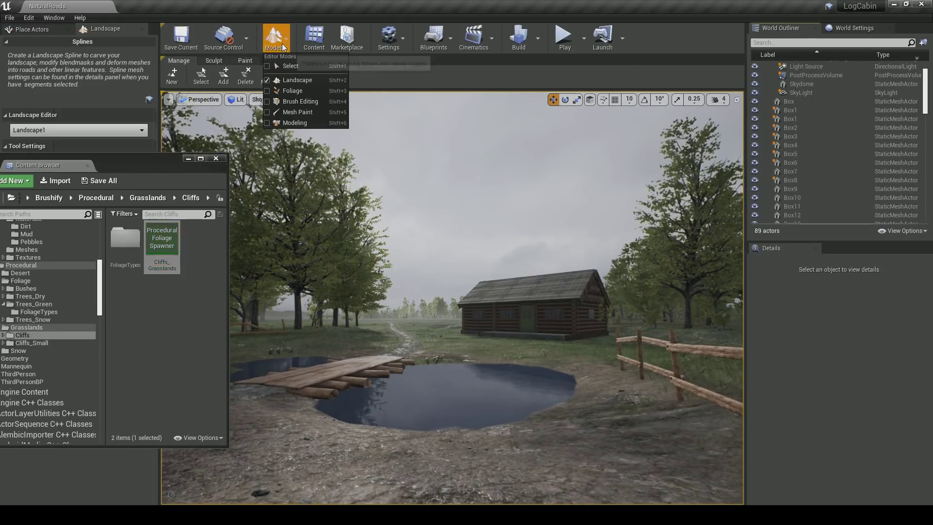
left_click(282, 65)
left_click_drag(173, 162, 216, 182)
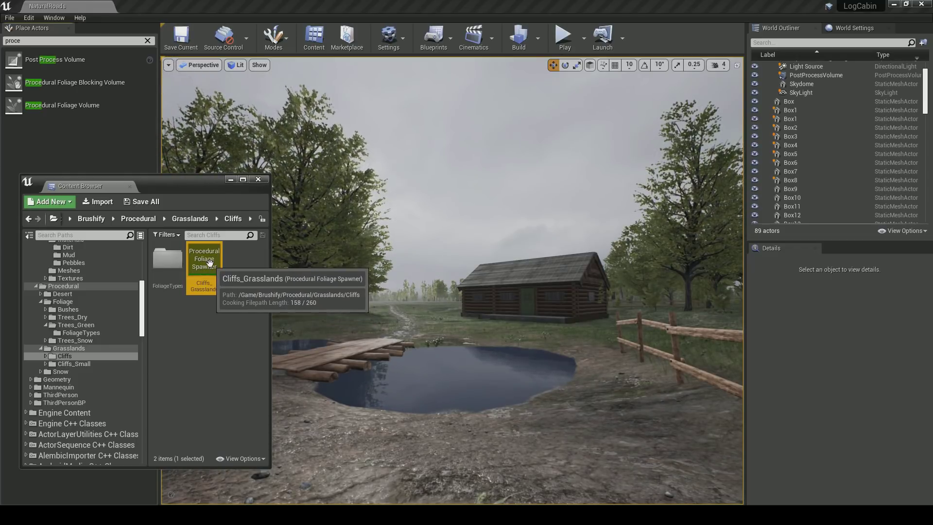
key("s")
mouse_move(423, 335)
right_mouse_down()
mouse_move(427, 369)
mouse_move(432, 336)
right_mouse_up()
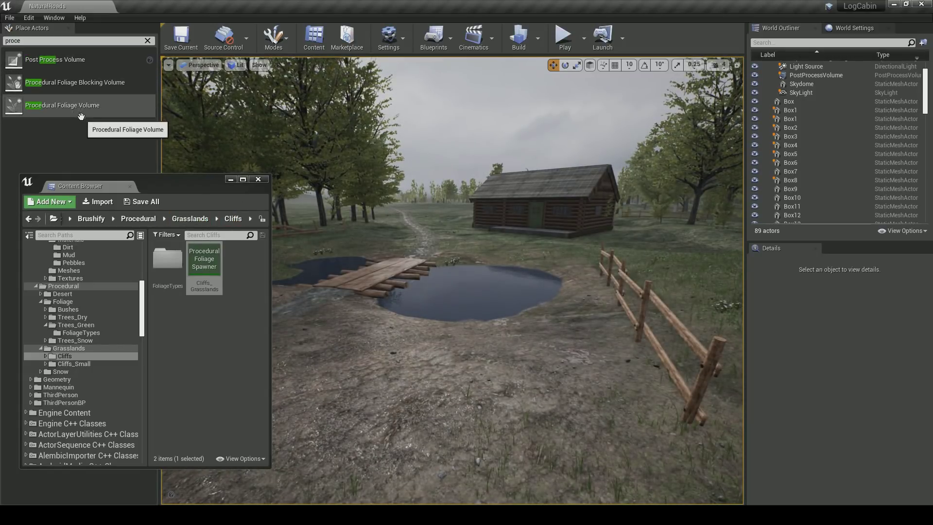
left_click_drag(75, 111, 392, 97)
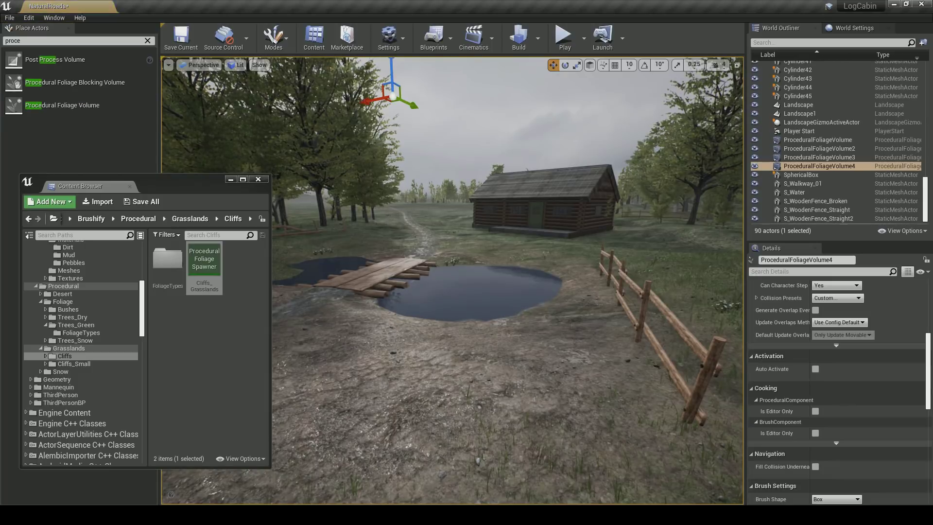
Assign Cliffs_Grasslands as the new procedural foliage volume's foliage spawner
scroll(848, 349, "up", 6)
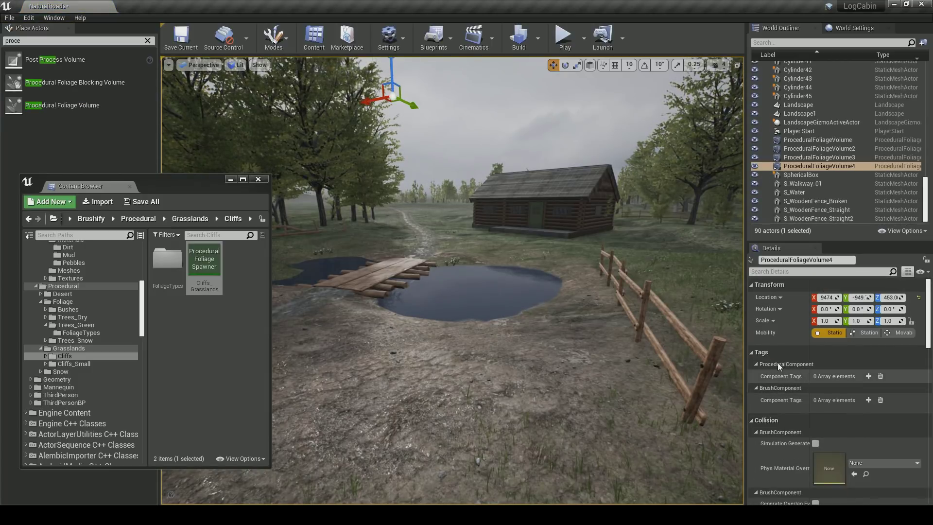
scroll(811, 360, "down", 10)
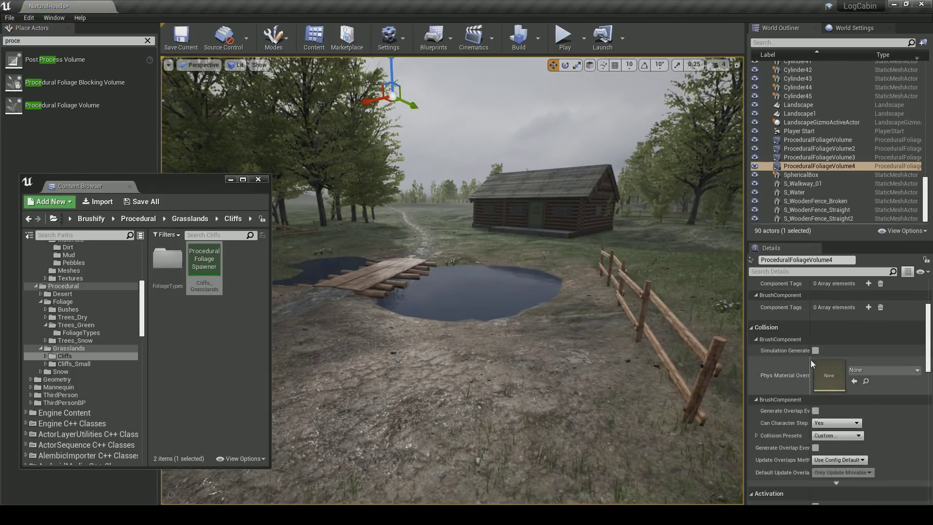
left_click_drag(214, 268, 829, 417)
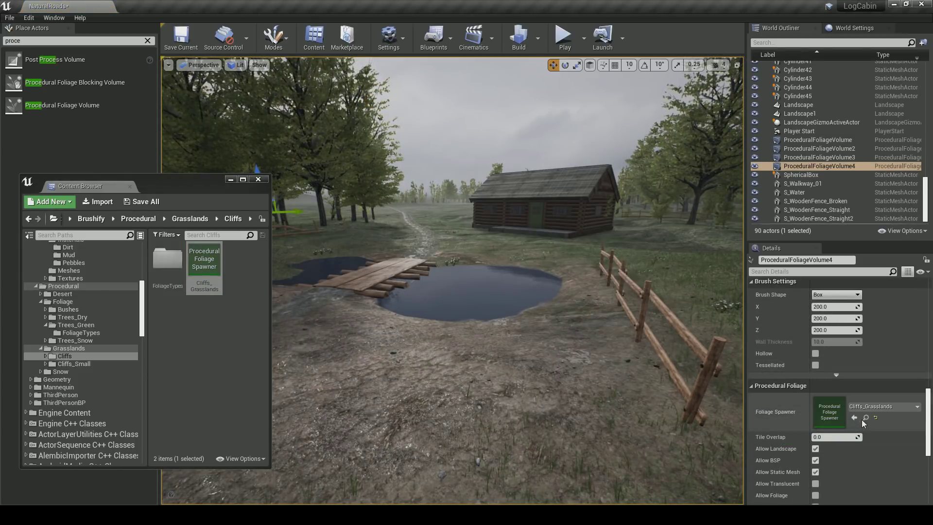
Enlarge the foliage volume around the pond area, reposition it, and resimulate its foliage
scroll(792, 427, "down", 4)
left_click(827, 398)
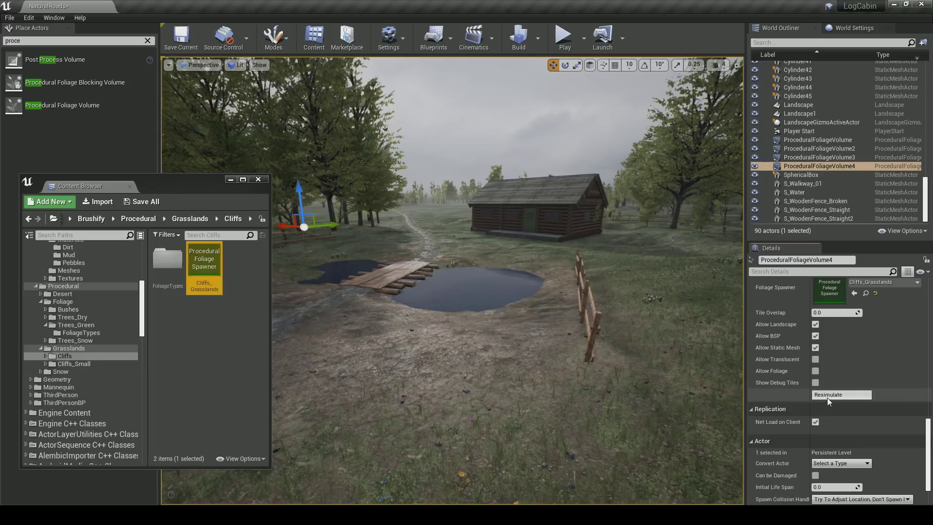
key("f")
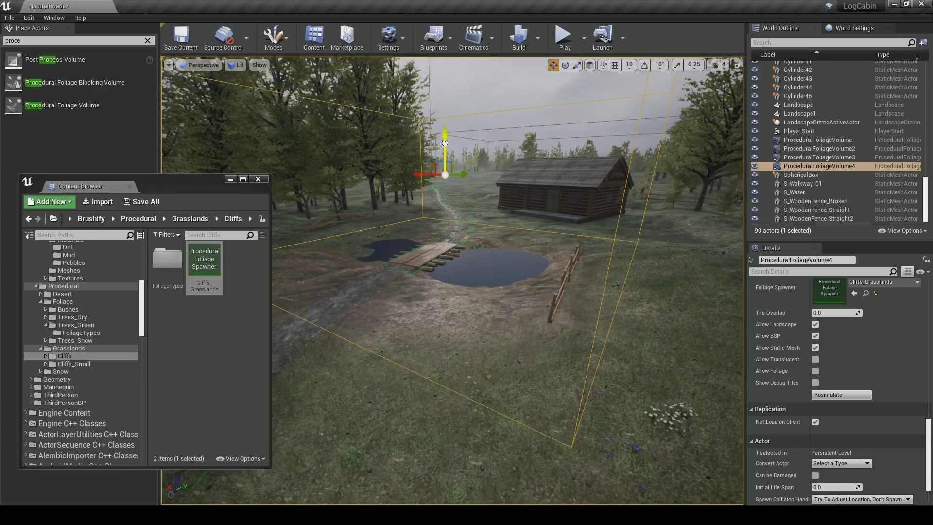
left_click(859, 400)
mouse_move(545, 343)
right_mouse_down()
mouse_move(559, 348)
mouse_move(545, 343)
right_mouse_up()
left_click_drag(468, 223, 479, 214)
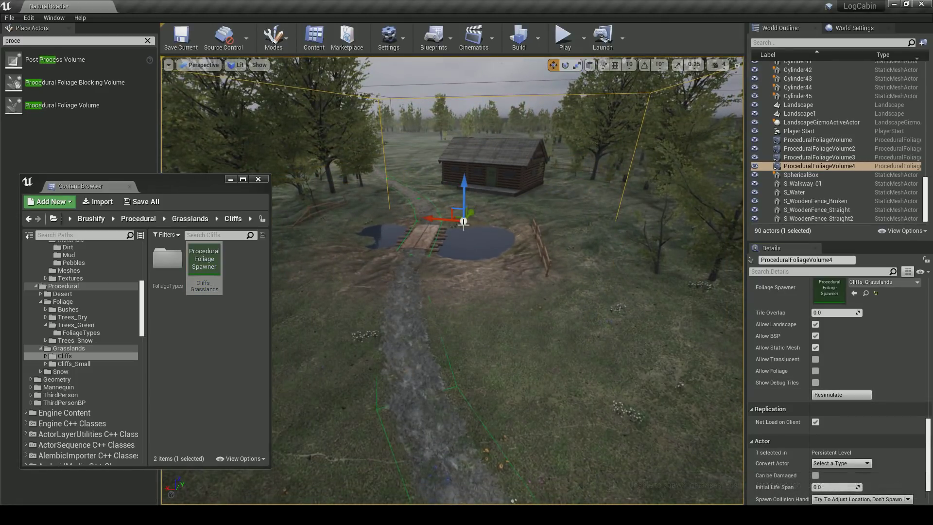
left_click(831, 398)
Scale the foliage volume to cover different ground around the road and resimulate its foliage again
mouse_move(583, 330)
right_mouse_down()
mouse_move(618, 354)
mouse_move(583, 333)
right_mouse_up()
mouse_move(480, 307)
right_mouse_down()
mouse_move(471, 302)
mouse_move(479, 291)
right_mouse_up()
key("r")
left_click_drag(459, 274, 506, 288)
key("w")
left_click(828, 395)
Examine the generated rock beside the small pond from the cabin viewpoint, with the content browser minimized
right_click_drag(681, 360, 644, 340)
key("w")
mouse_move(496, 358)
right_mouse_down()
mouse_move(489, 361)
mouse_move(512, 360)
right_mouse_up()
key("s")
right_click_drag(444, 291, 466, 248)
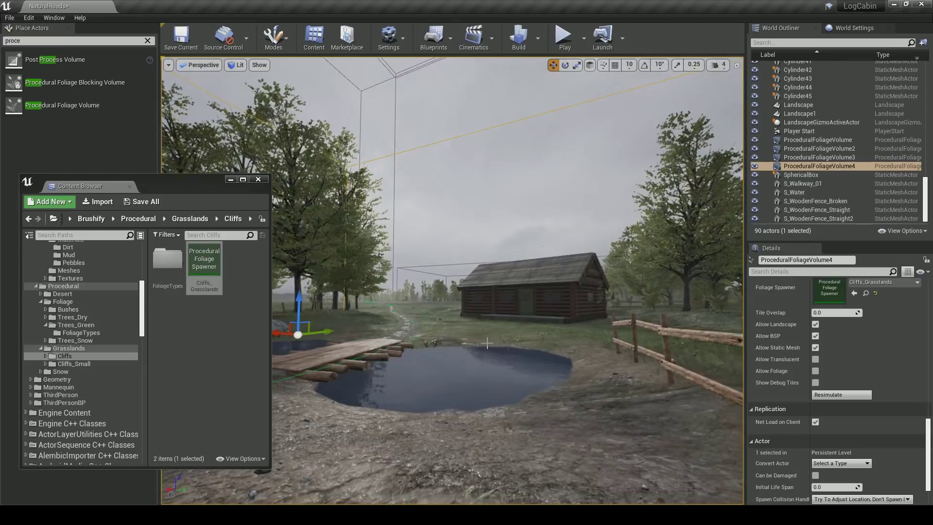
right_click_drag(395, 353, 418, 353)
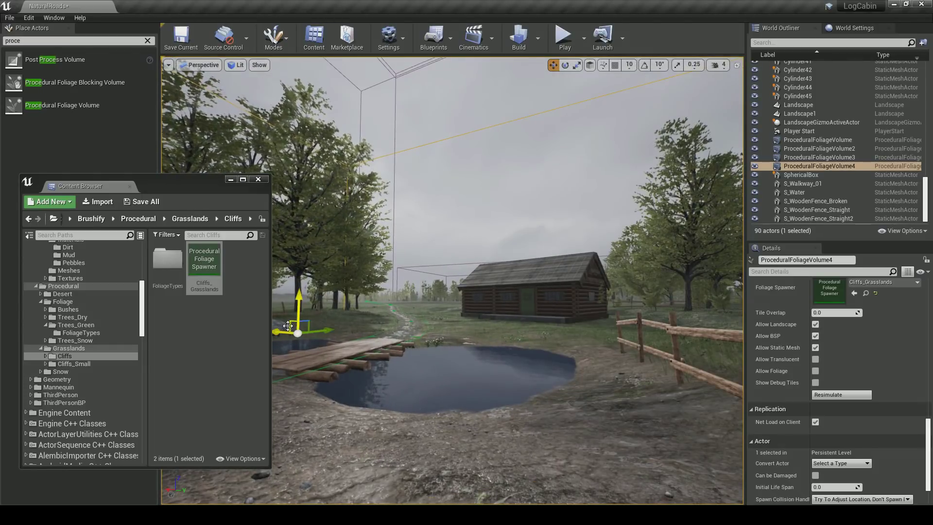
left_click(231, 179)
left_click(273, 233)
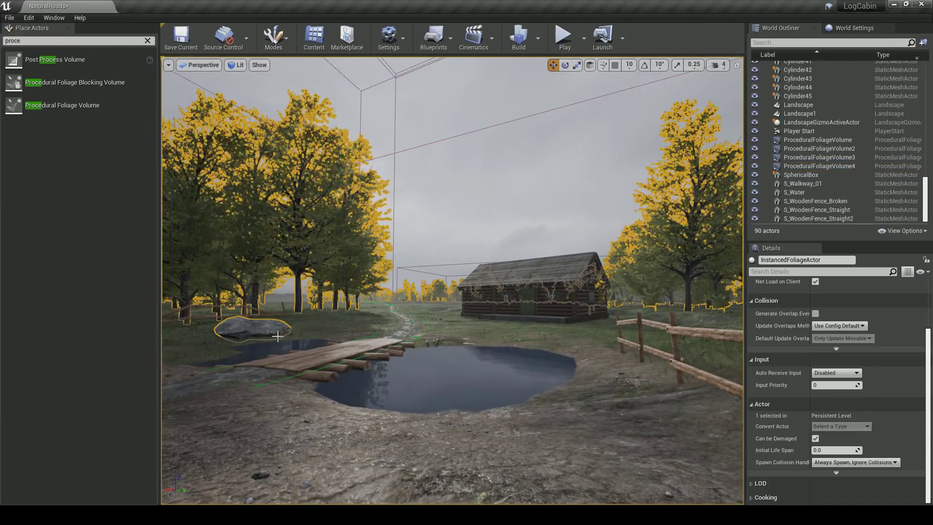
key("Escape")
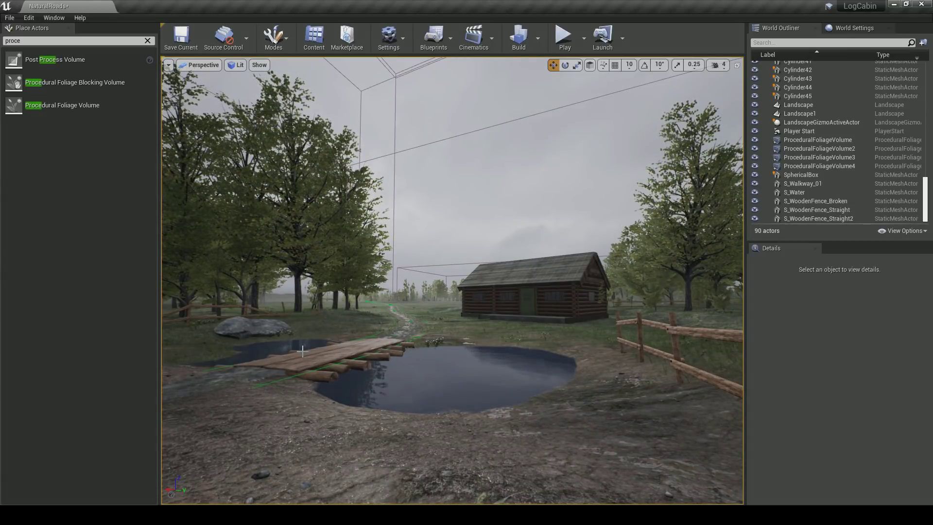
Switch to Foliage selection mode, select the rock behind the small pond, and rotate and move it so it sits lower in the ground
left_click(282, 48)
left_click(305, 91)
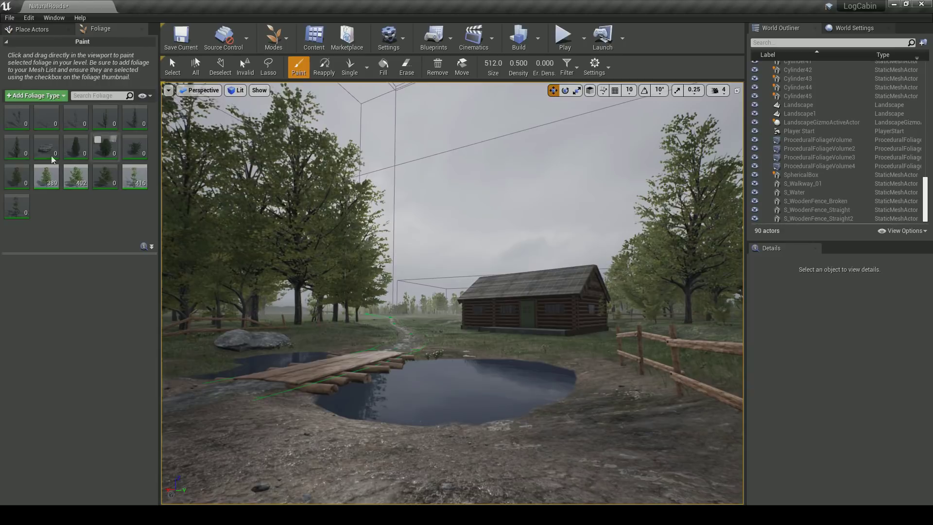
left_click(173, 67)
left_click(271, 336)
key("e")
left_click_drag(328, 316, 320, 305)
key("w")
left_click_drag(312, 337, 310, 335)
key("r")
left_click(367, 350)
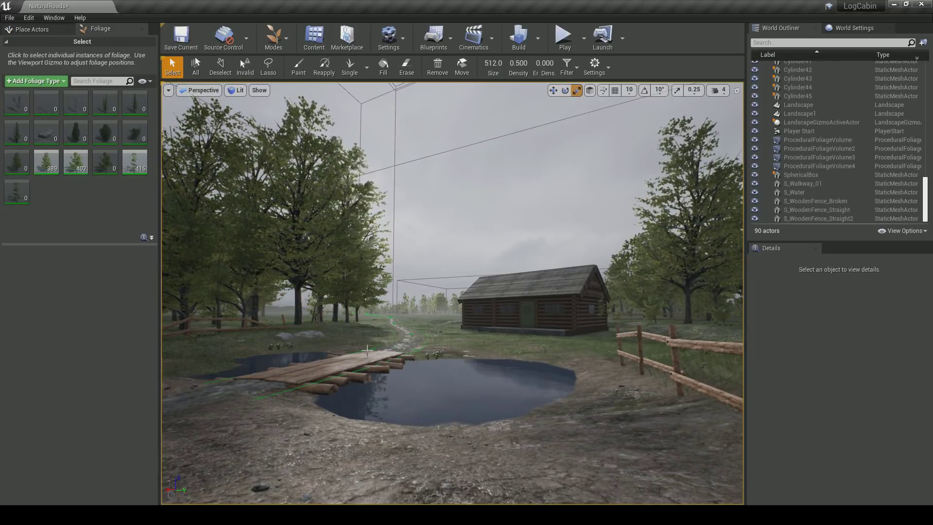
Reselect the rock behind the small pond, scale it down, rotate it slightly, and reposition it in the grass
left_click(302, 346)
key("e")
key("r")
left_click_drag(303, 347, 308, 342)
key("e")
left_click_drag(258, 312, 262, 310)
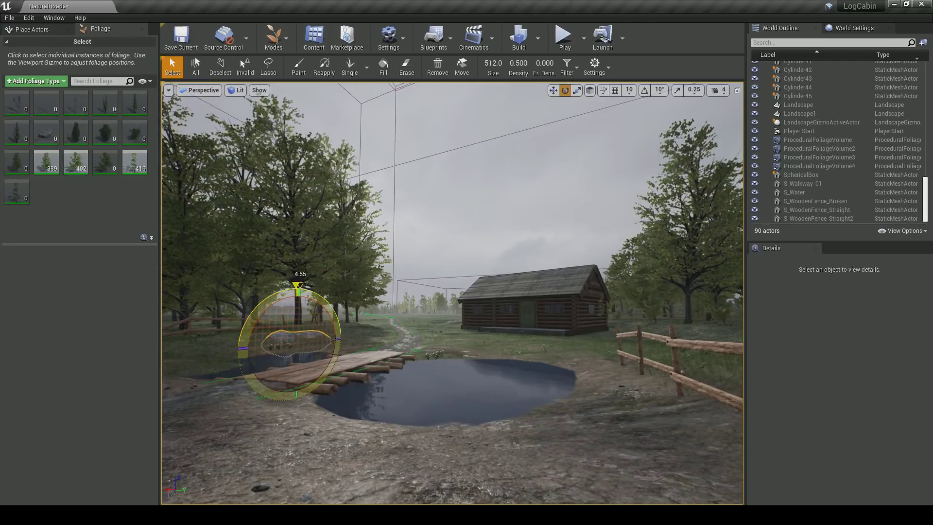
key("w")
left_click_drag(322, 334, 323, 331)
left_click(392, 357)
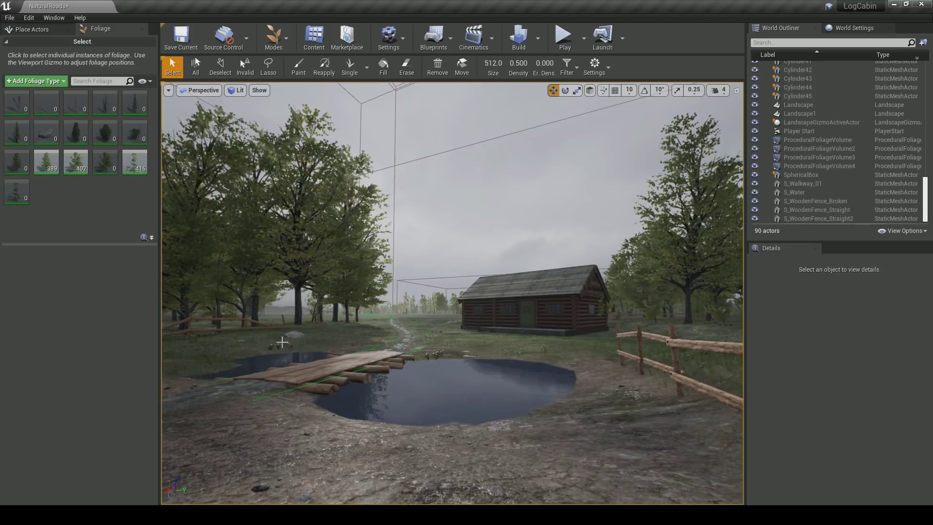
Duplicate the rock onto the banks of the small pond and the large pond, and rotate the copies
left_click_drag(316, 333, 229, 355, "alt")
key("e")
key("w")
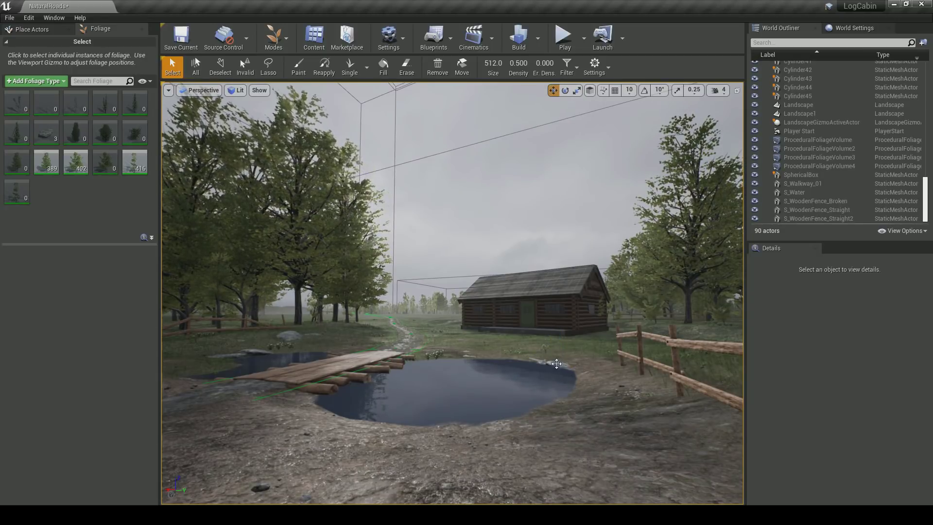
left_click(561, 419)
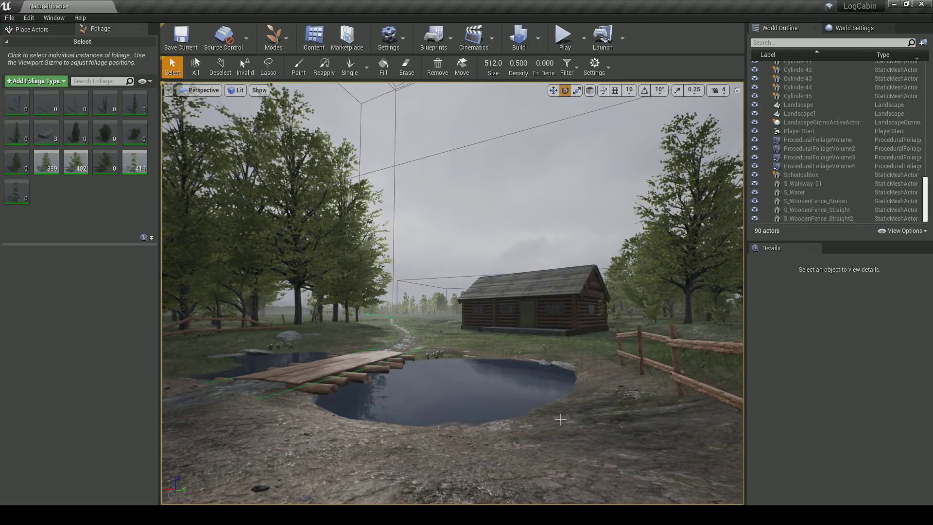
Adjust the position of the rock on the large pond's far bank and save the level
key("g")
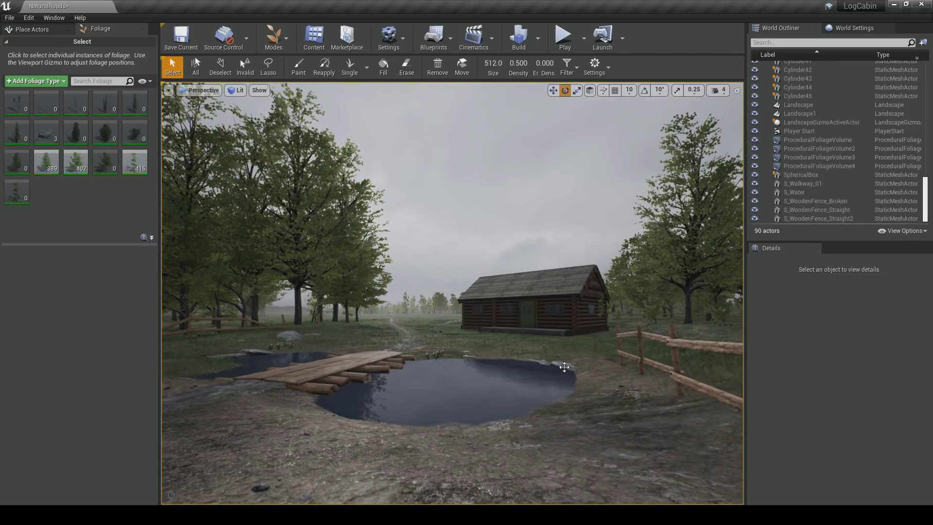
key("g")
left_click(562, 364)
key("w")
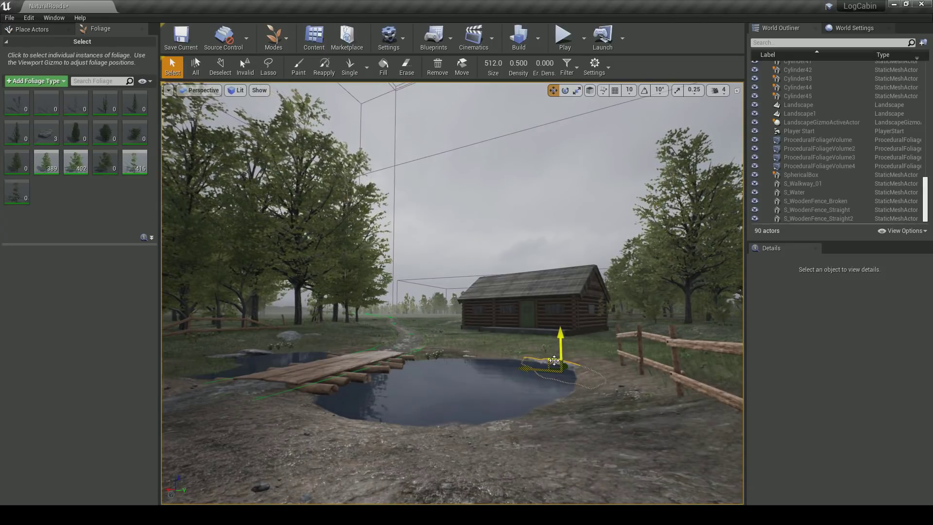
key("g")
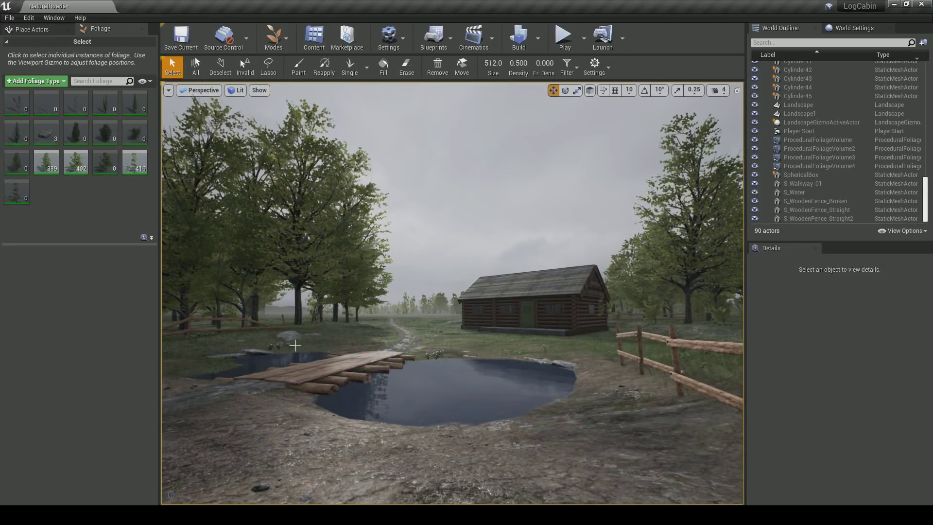
key("ctrl+s")
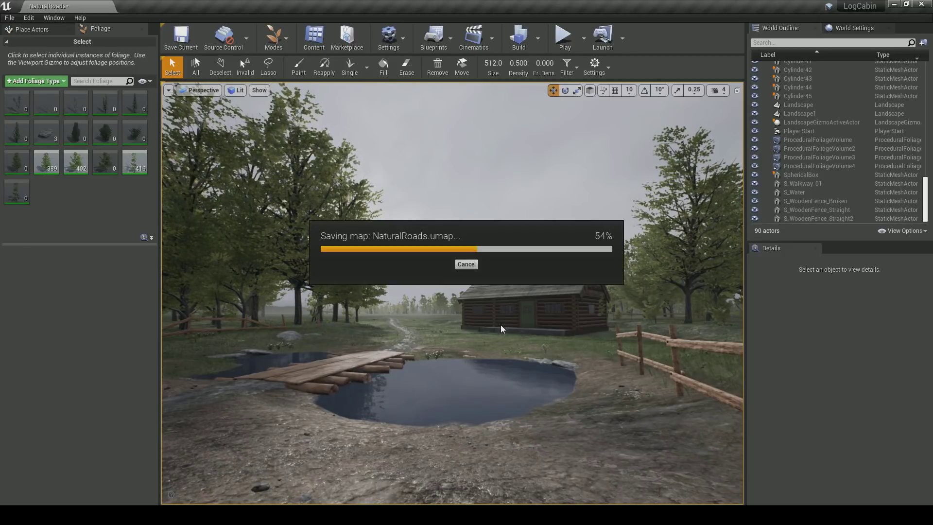
Leave Foliage mode for Select mode and select the directional Light Source in the 0_Lighting folder
key("s")
right_click_drag(500, 326, 488, 302)
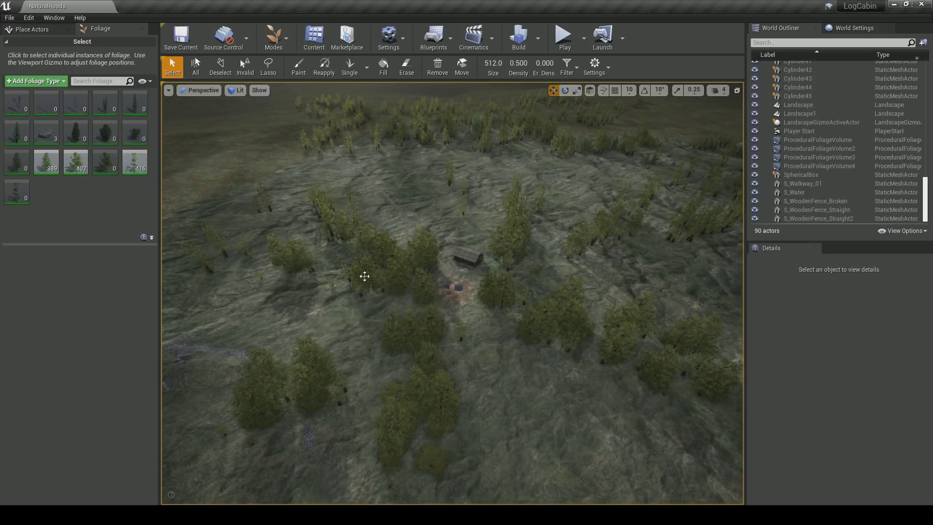
right_click_drag(463, 272, 461, 257)
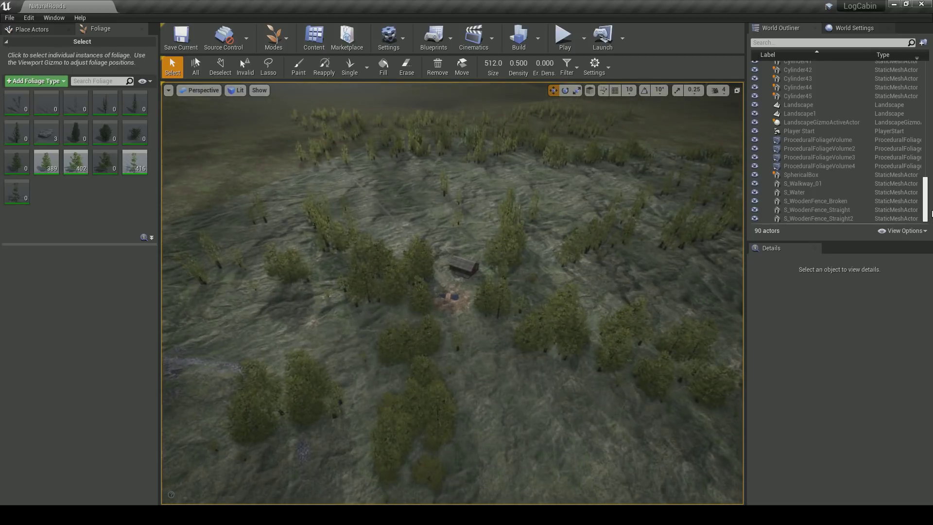
left_click(275, 38)
left_click(289, 67)
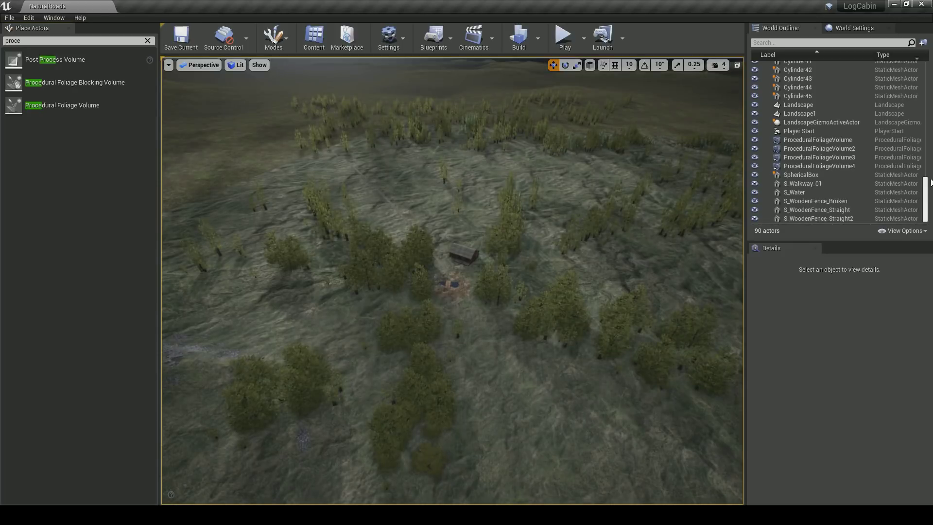
scroll(929, 182, "up", 15)
left_click(807, 99)
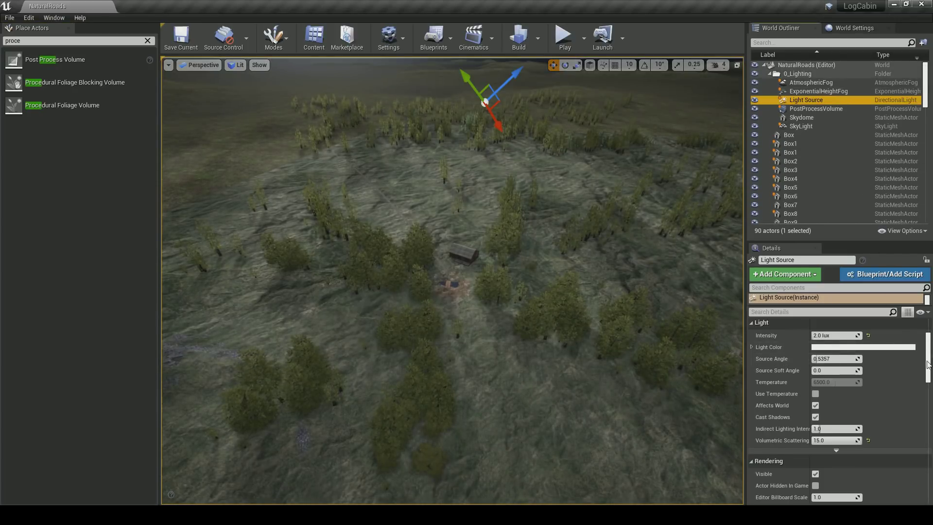
Locate the Light Source's Light Function material MI_Clouds_Slow and open it for editing
scroll(929, 365, "down", 10)
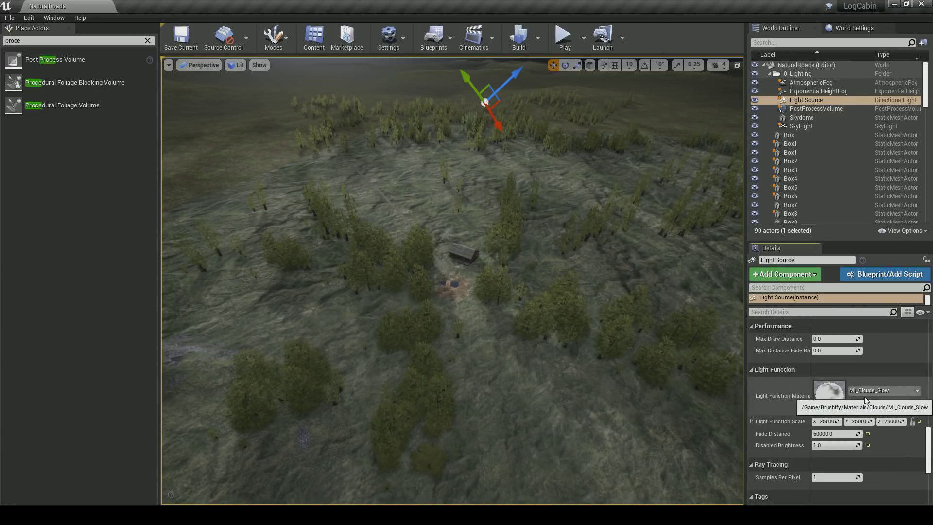
right_click_drag(456, 235, 469, 223)
scroll(457, 235, "up", 3)
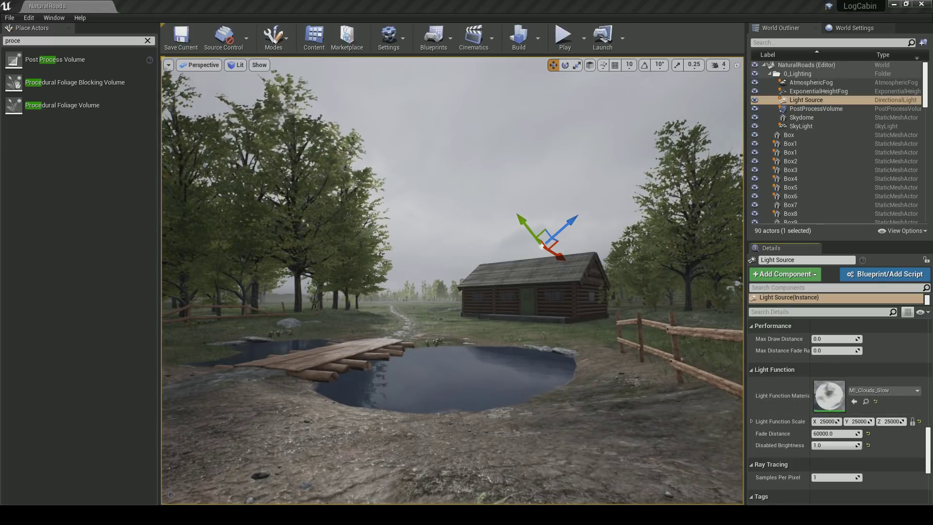
left_click(866, 402)
double_click(394, 240)
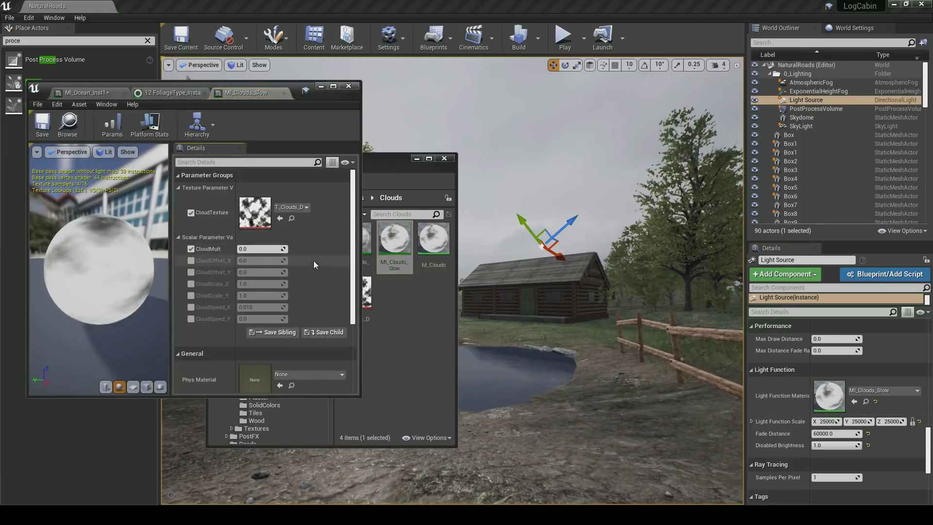
Override the CloudSpeed_X parameter of MI_Clouds_Slow and set it to 0 to stop the cloud shadows moving
left_click(192, 308)
left_click_drag(246, 307, 234, 187)
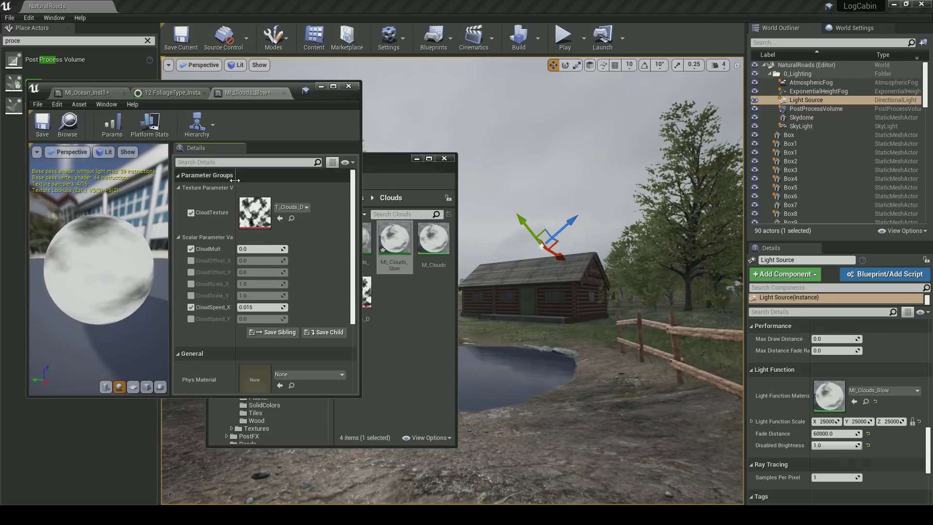
left_click(402, 249)
left_click(289, 133)
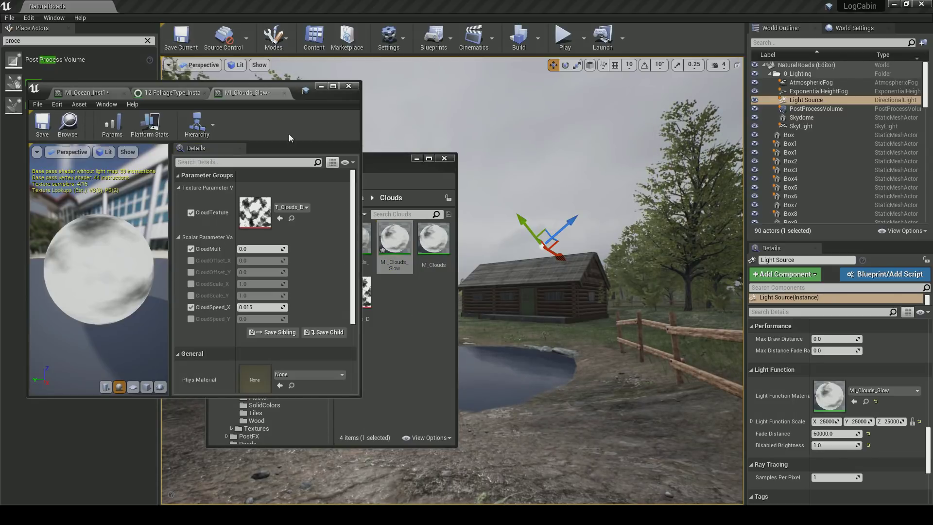
left_click(254, 307)
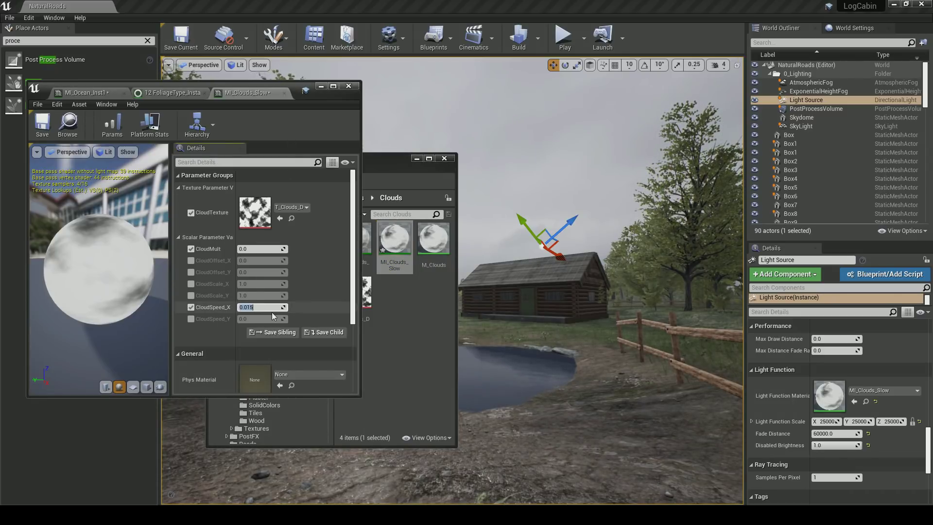
type("0")
key("Return")
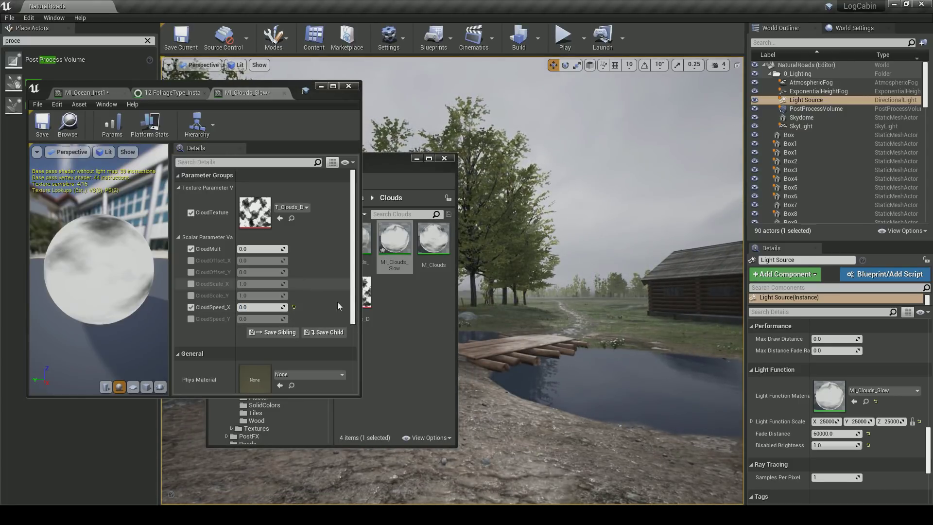
left_click(294, 307)
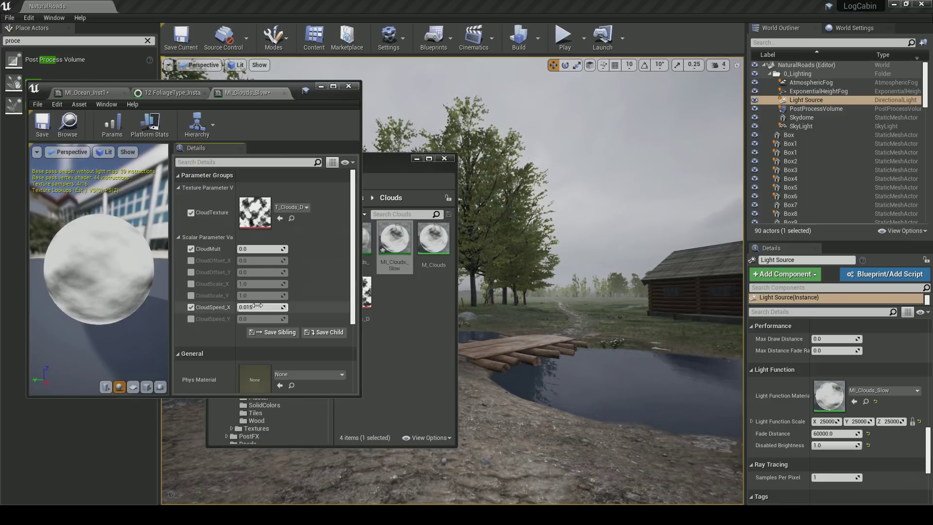
key("Return")
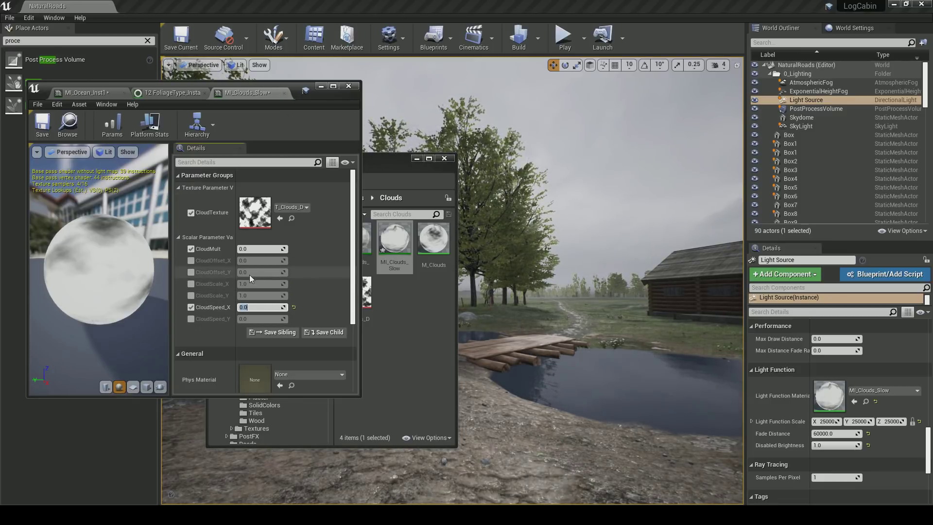
Override CloudOffset_X in MI_Clouds_Slow and adjust it to about 0.24 to shift the cloud shadows over the scene
left_click_drag(253, 262, 302, 263)
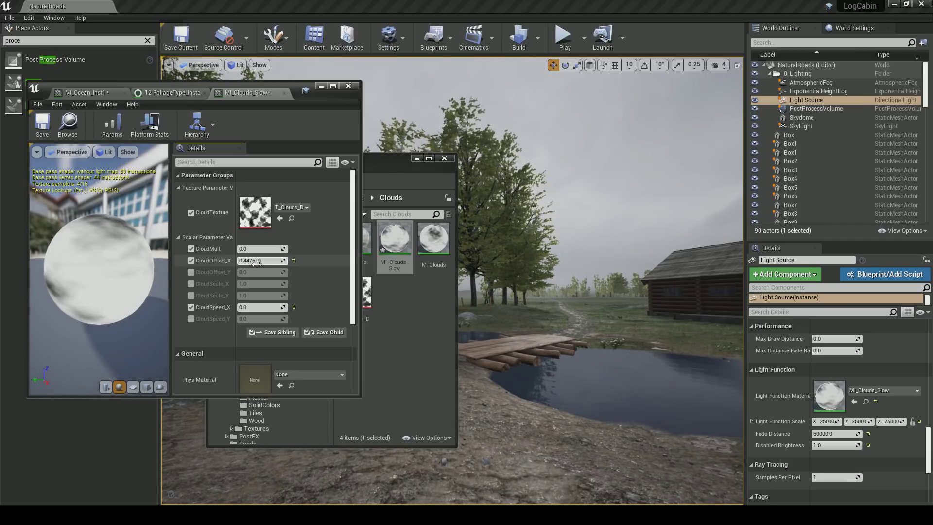
mouse_move(278, 263)
left_mouse_down()
mouse_move(210, 263)
mouse_move(339, 262)
left_mouse_up()
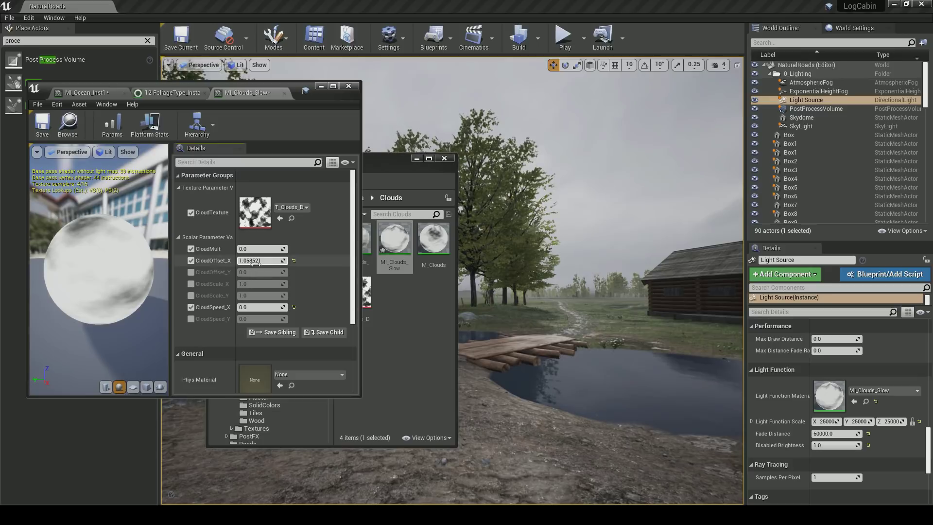
left_click_drag(260, 261, 202, 261)
left_click_drag(260, 260, 265, 260)
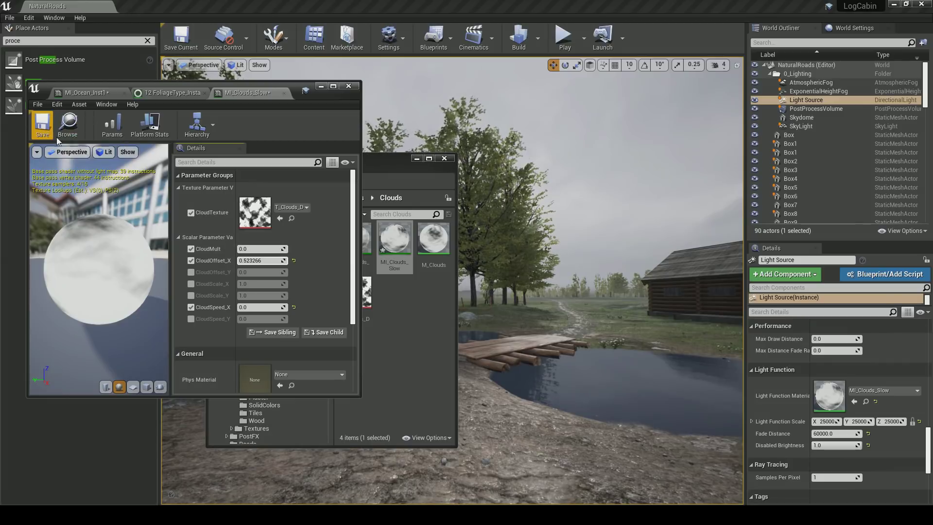
left_click_drag(248, 261, 218, 260)
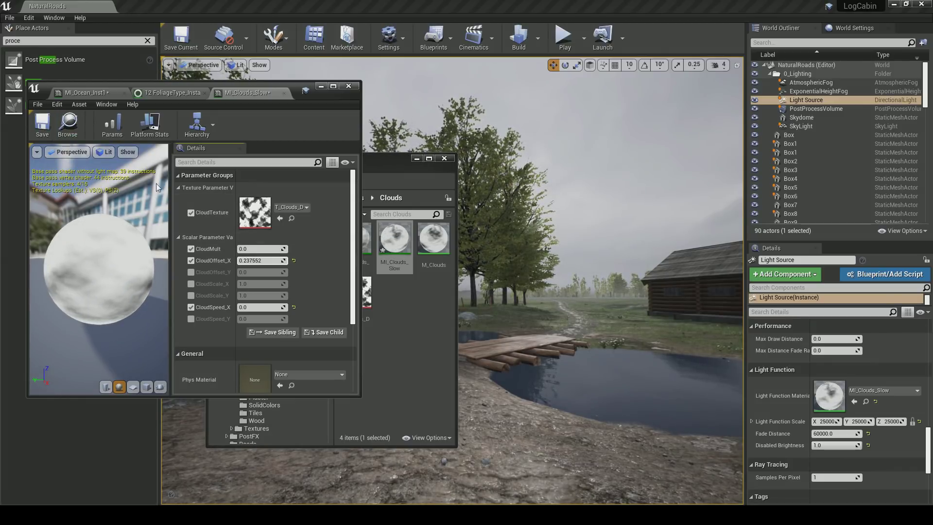
Close the cloud material, foliage type and ocean material editors and minimize the Content Browser
left_click(286, 93)
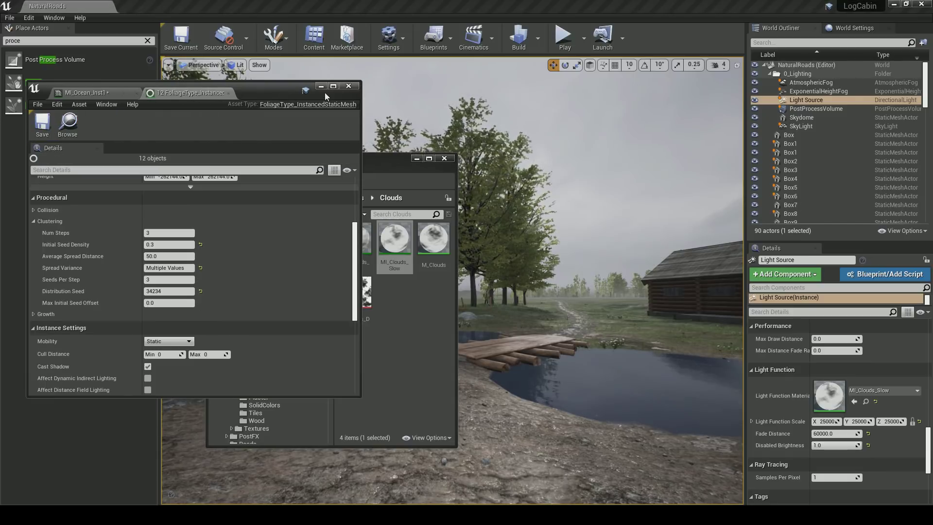
left_click(229, 93)
left_click(137, 93)
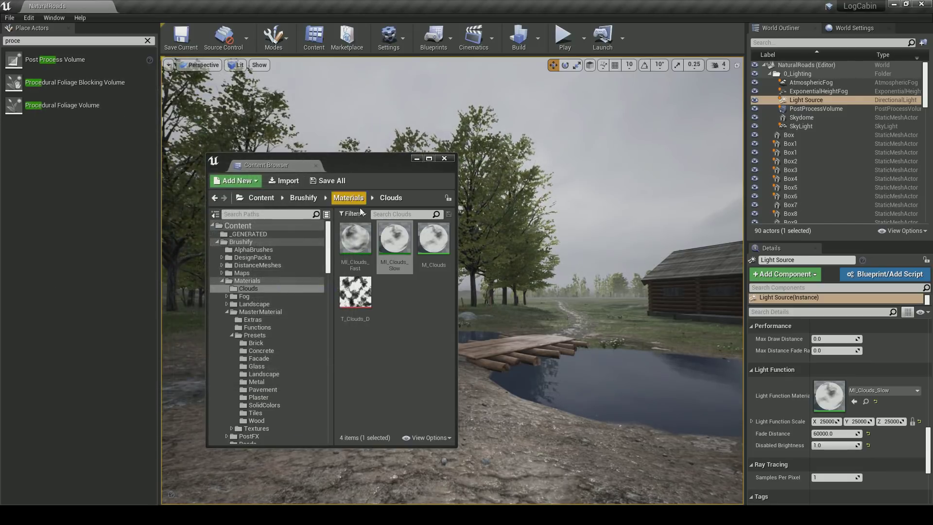
left_click(416, 159)
Select ProceduralFoliageVolume4 around the pond and duplicate it, placing the copy nearby
right_click_drag(457, 214, 525, 221)
right_click_drag(426, 250, 440, 323)
scroll(426, 250, "down", 10)
left_click(425, 250)
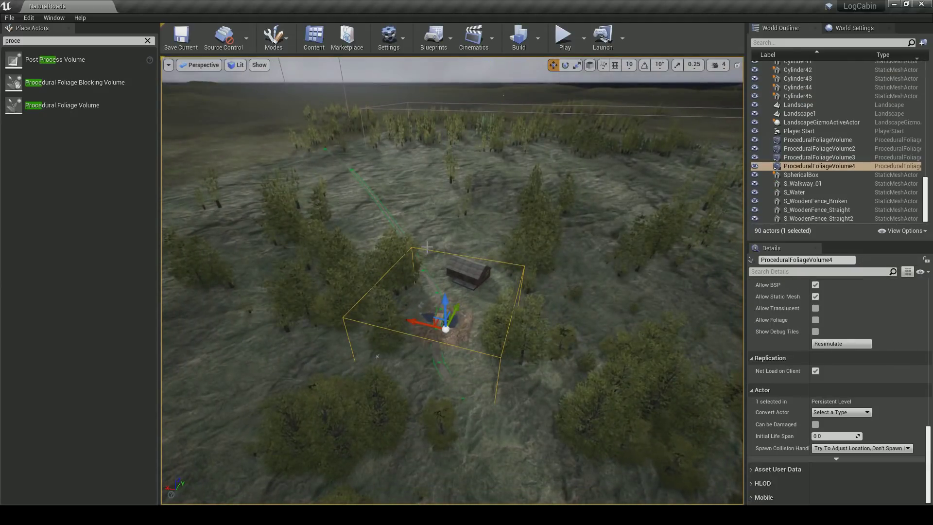
key("f")
left_click_drag(412, 318, 474, 313, "alt")
scroll(899, 414, "up", 5)
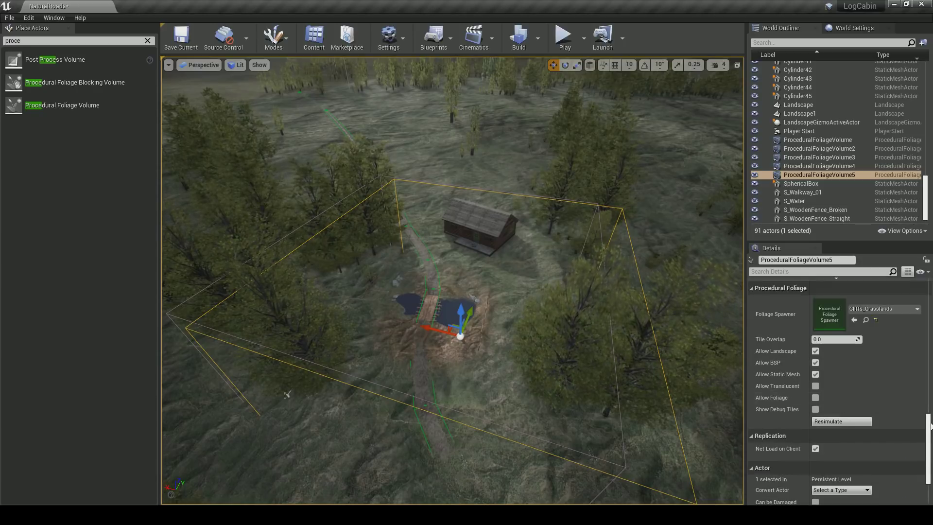
left_click_drag(929, 423, 929, 411)
Scale down and rotate the duplicated foliage volume so it fits more tightly over the pond area
right_click_drag(572, 337, 561, 347)
key("r")
left_click_drag(490, 287, 483, 305)
right_click_drag(484, 306, 597, 350)
key("e")
left_click_drag(462, 304, 473, 296)
key("r")
left_click_drag(429, 263, 433, 266)
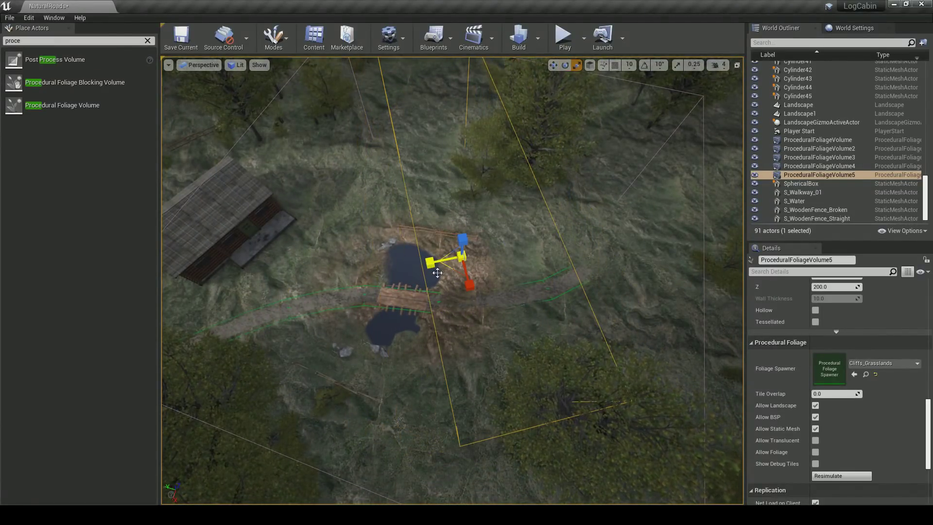
right_click_drag(469, 287, 639, 238)
right_click_drag(459, 233, 464, 301)
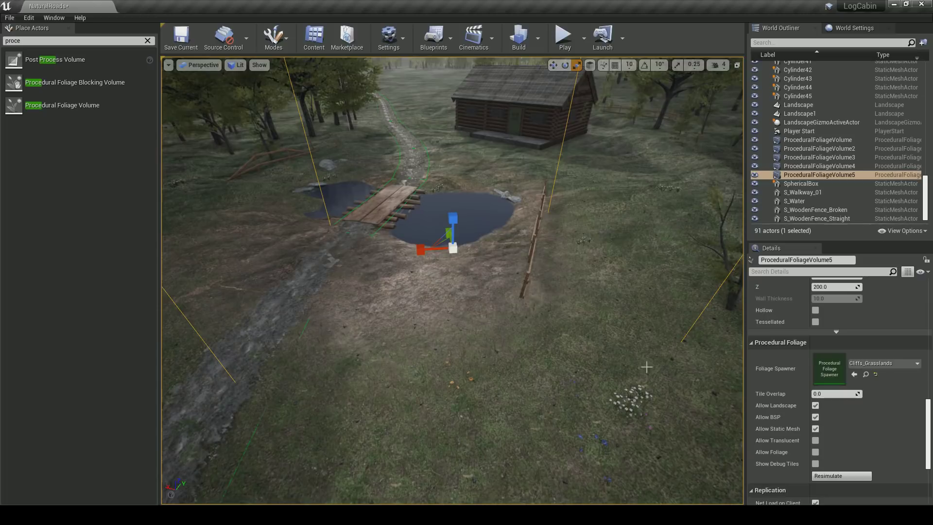
Browse to the volume's Cliffs_Grasslands spawner and open its two cliff foliage types together for editing
left_click(866, 374)
double_click(363, 249)
left_click(365, 251)
left_click(390, 241, "ctrl")
right_click(391, 247)
left_click(406, 258)
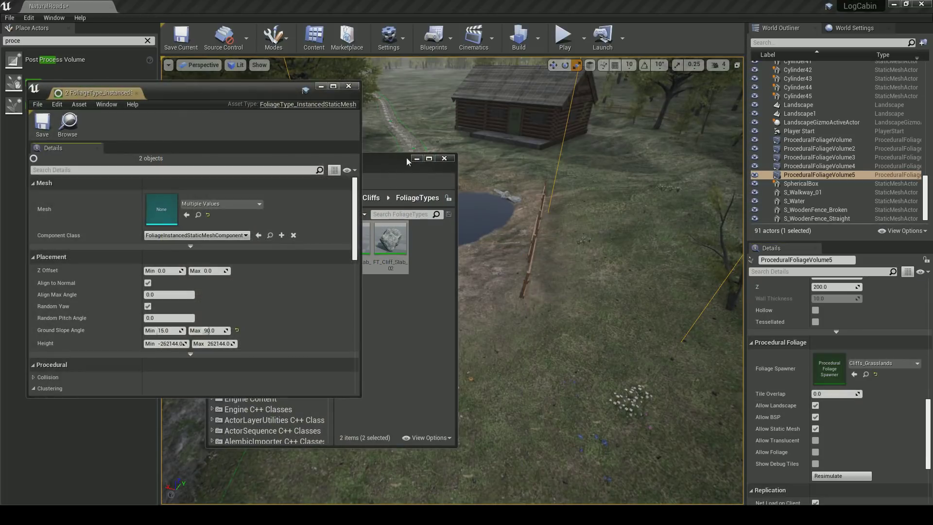
Set the minimum Ground Slope Angle of both cliff foliage types to 0 so rocks can spawn on flat ground
left_click(417, 159)
right_click_drag(419, 214, 389, 202)
scroll(275, 293, "down", 8)
scroll(275, 294, "up", 5)
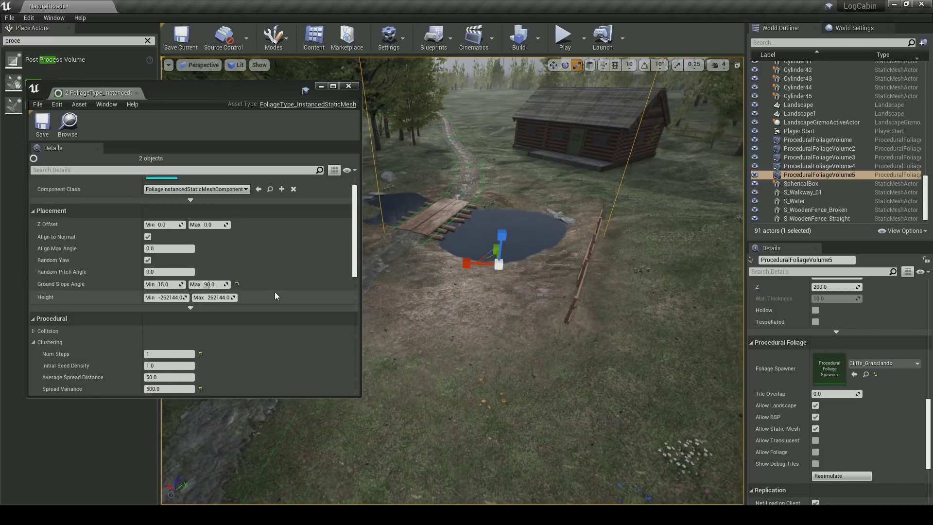
left_click(170, 284)
type("0")
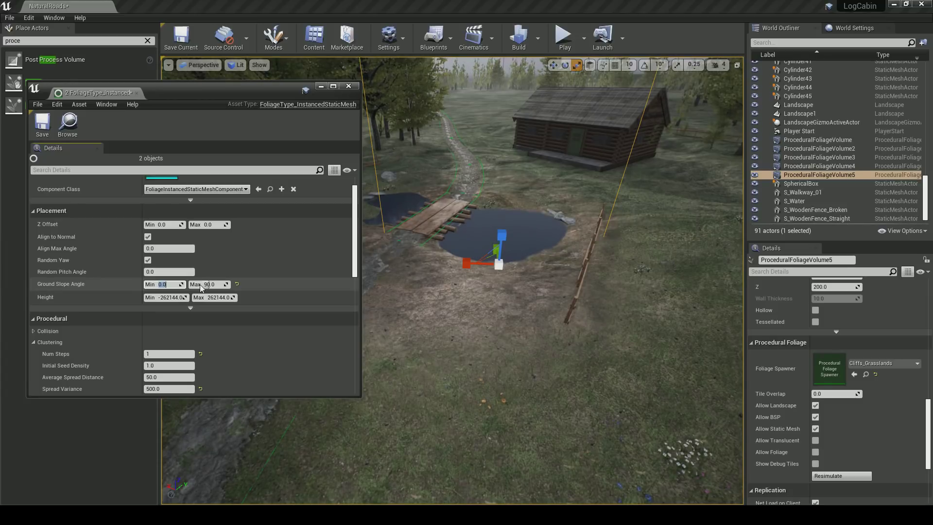
In the Growth settings, reduce the maximum Procedural Scale of both cliff foliage types first to 2, finally to 1
scroll(220, 307, "down", 3)
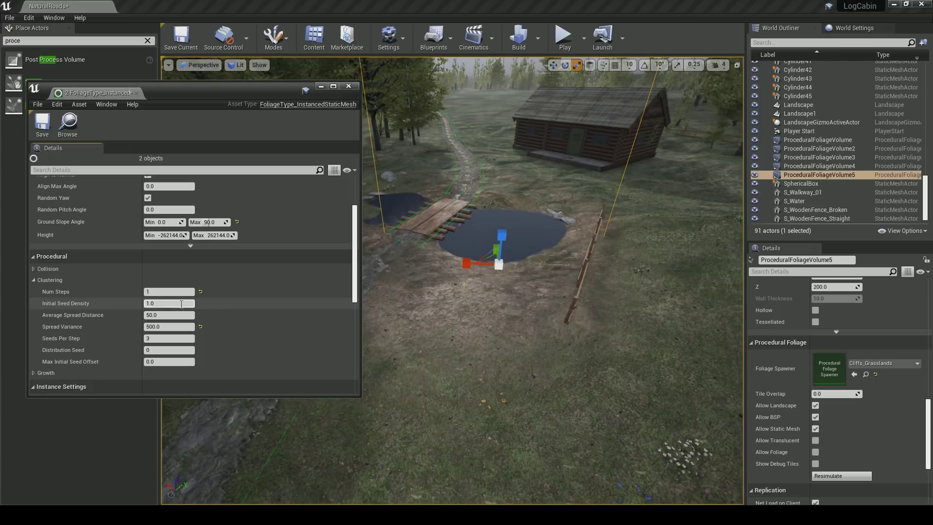
scroll(194, 306, "down", 15)
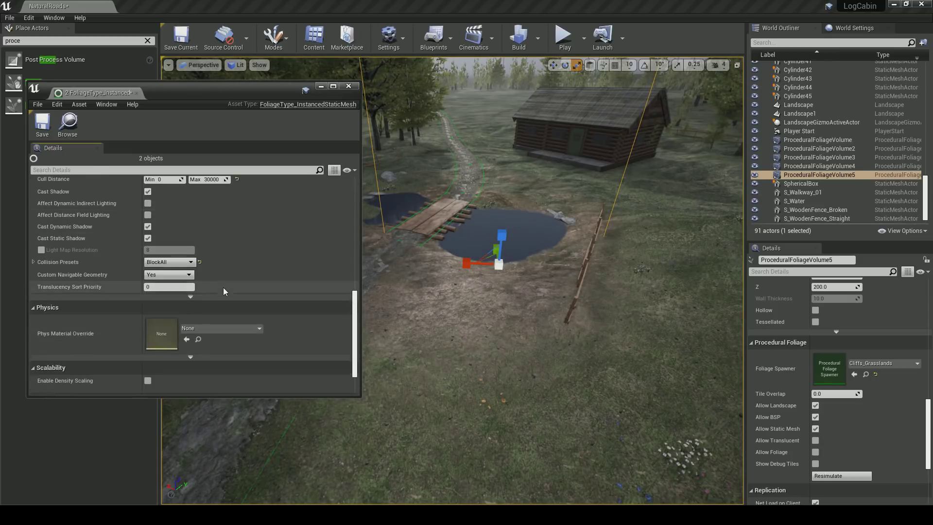
scroll(224, 291, "up", 10)
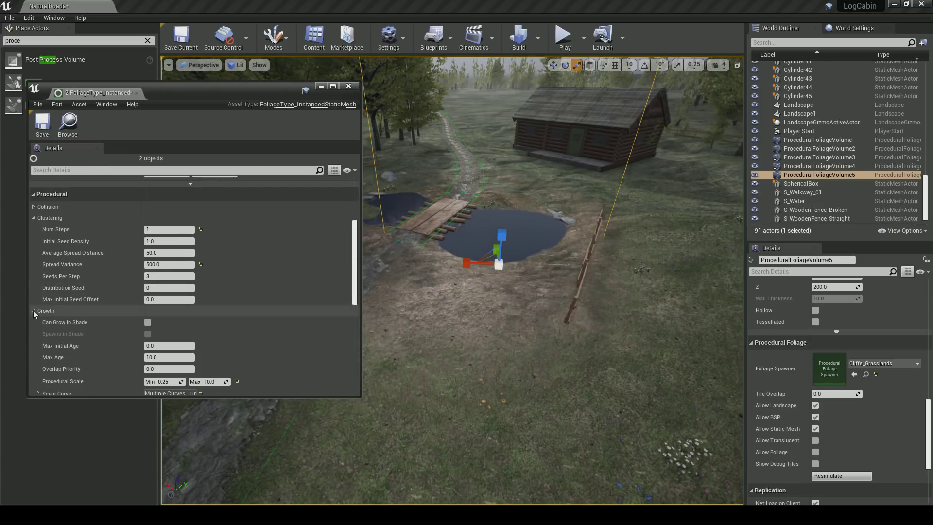
left_click(211, 382)
scroll(248, 346, "down", 3)
type("2")
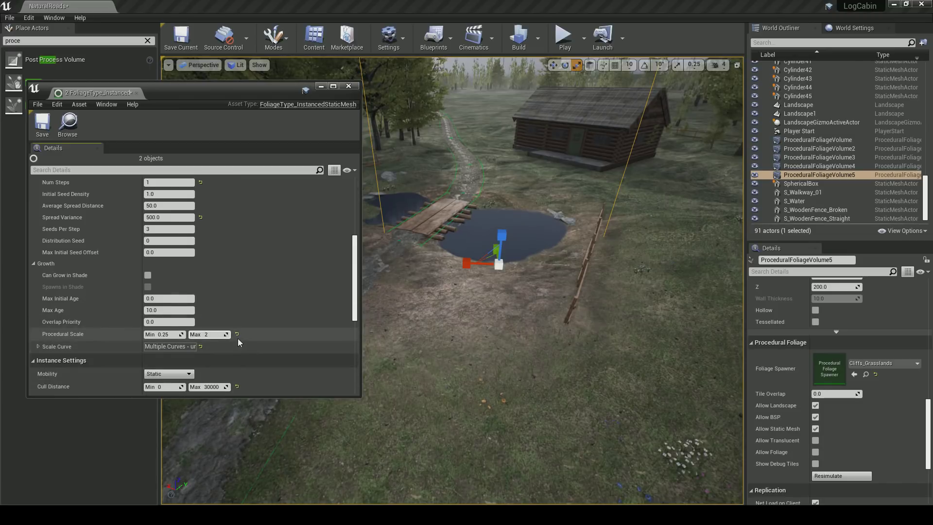
right_click_drag(476, 356, 477, 301)
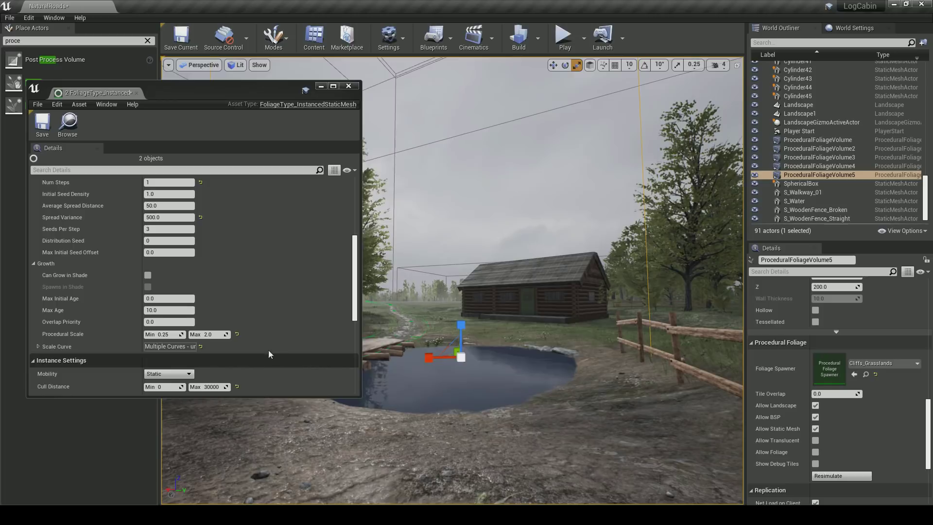
left_click(208, 335)
type("1")
key("Return")
Set the Initial Seed Density of both cliff foliage types to 3 and resimulate the foliage volume
scroll(249, 326, "up", 5)
left_click(160, 272)
type("3")
key("Return")
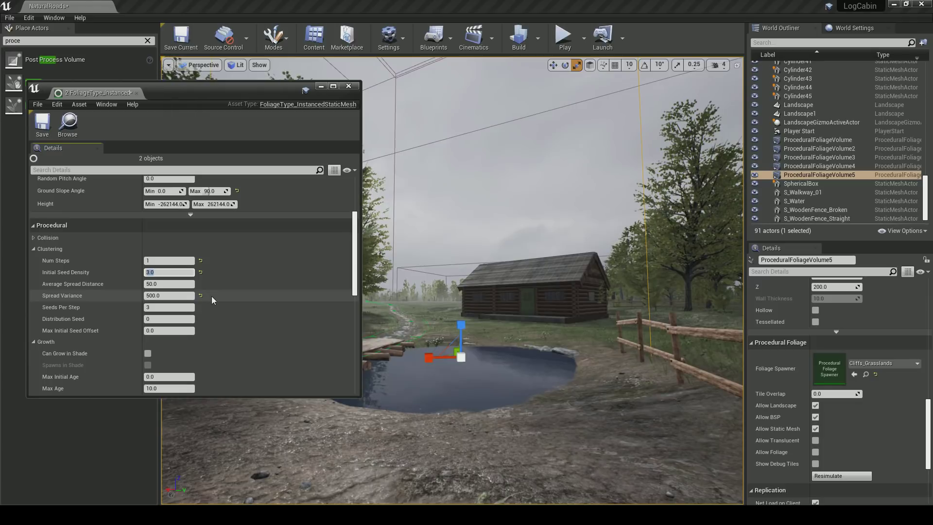
left_click(841, 476)
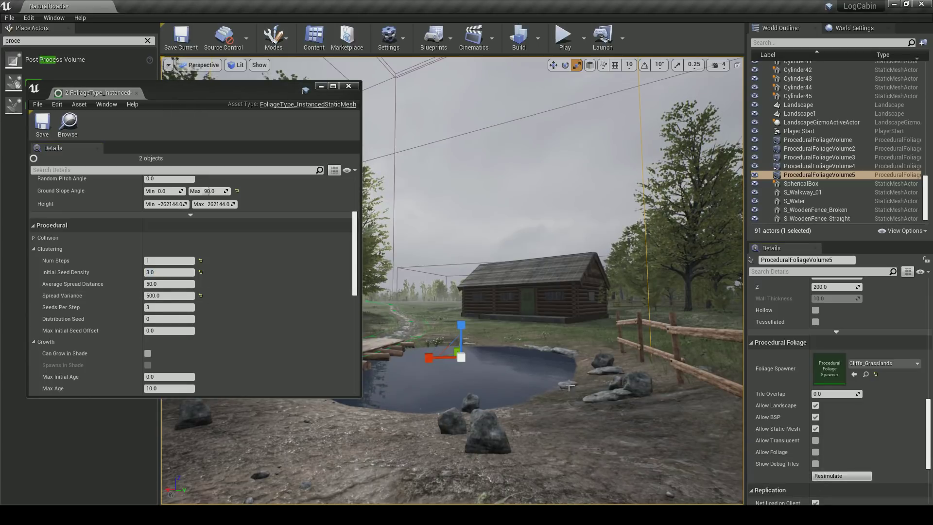
Raise the Initial Seed Density of both cliff foliage types to 4 and resimulate the foliage volume
left_click(161, 272)
type("4")
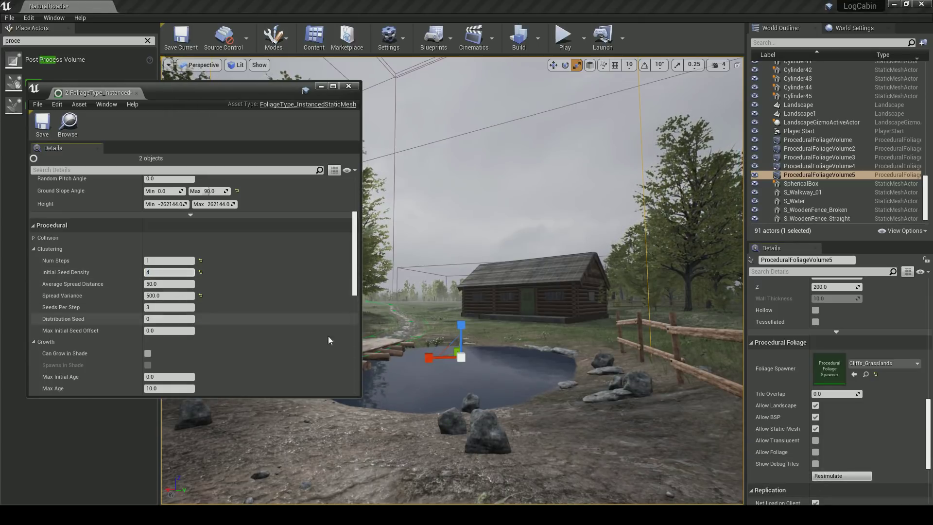
left_click(824, 476)
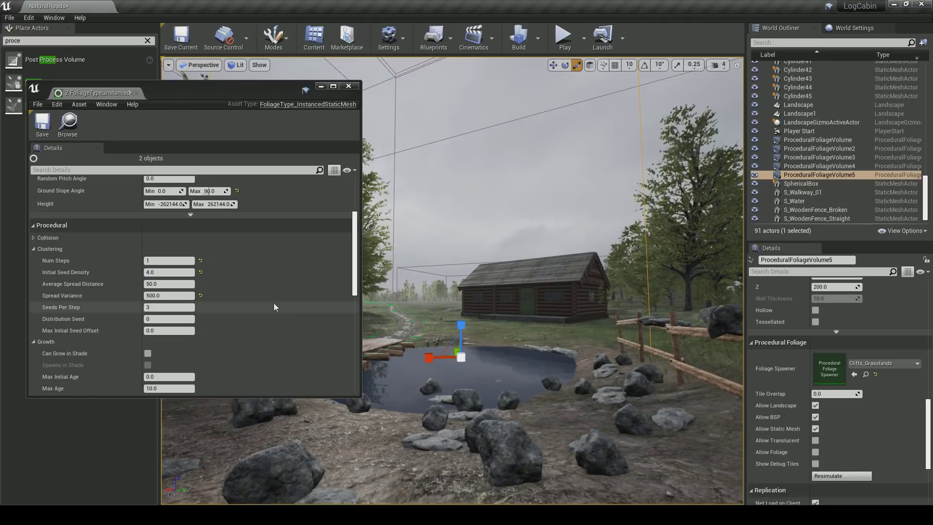
Disable Allow Static Mesh on the cliff foliage volume and resimulate so no rocks spawn on the wooden fence
right_click_drag(601, 369, 646, 367)
key("w")
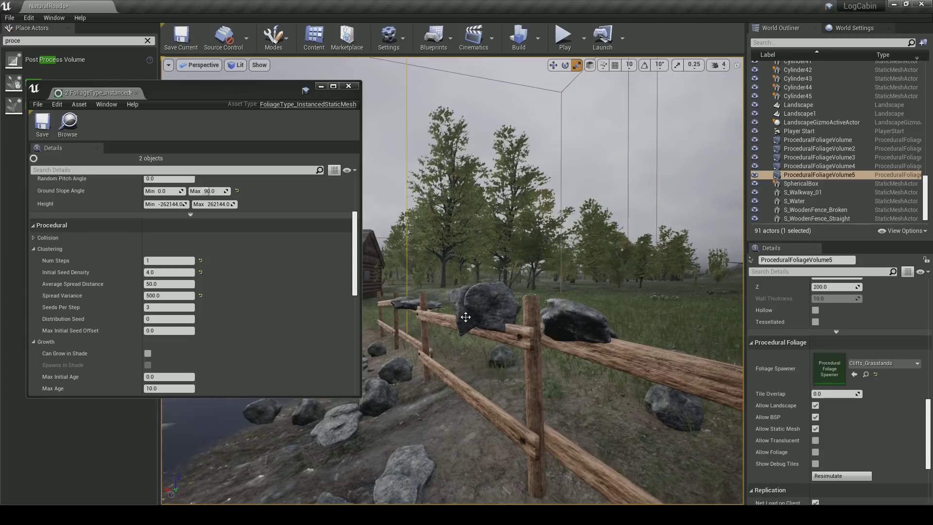
left_click(815, 429)
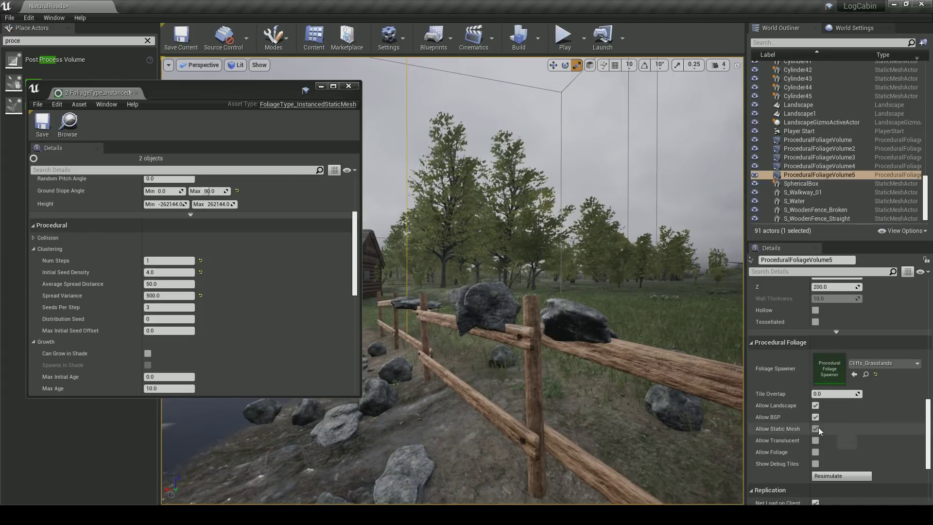
left_click(828, 475)
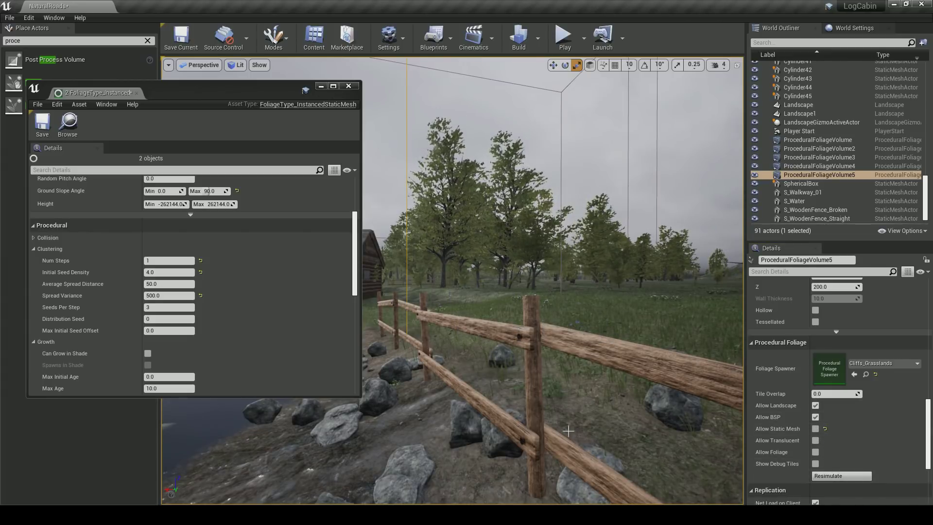
Set the maximum Procedural Scale of both cliff foliage types to 0.3 and resimulate the foliage volume
right_click_drag(539, 387, 509, 387)
key("f")
scroll(204, 291, "down", 6)
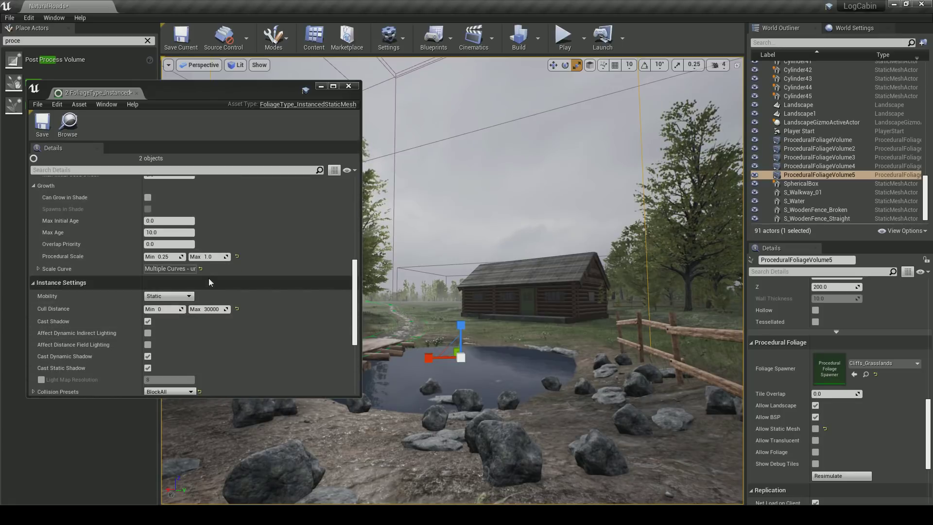
left_click(212, 256)
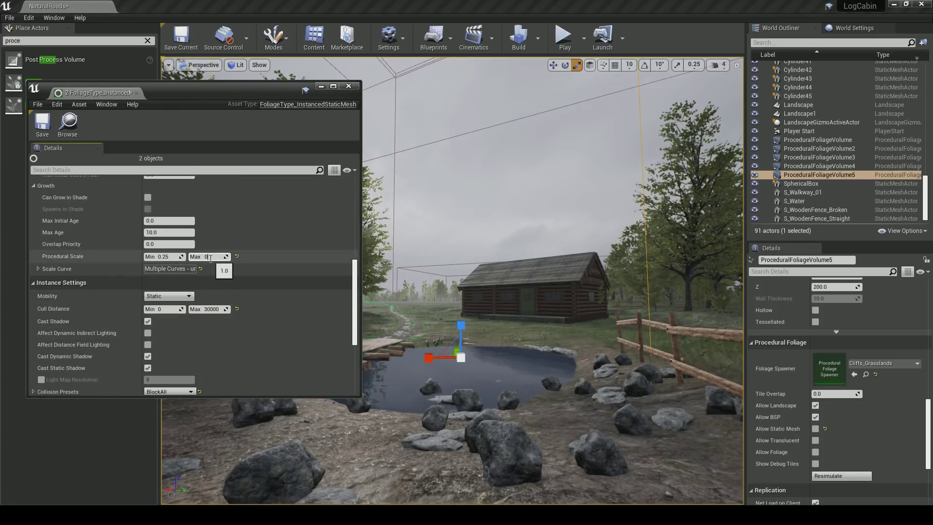
key("Return")
left_click(827, 476)
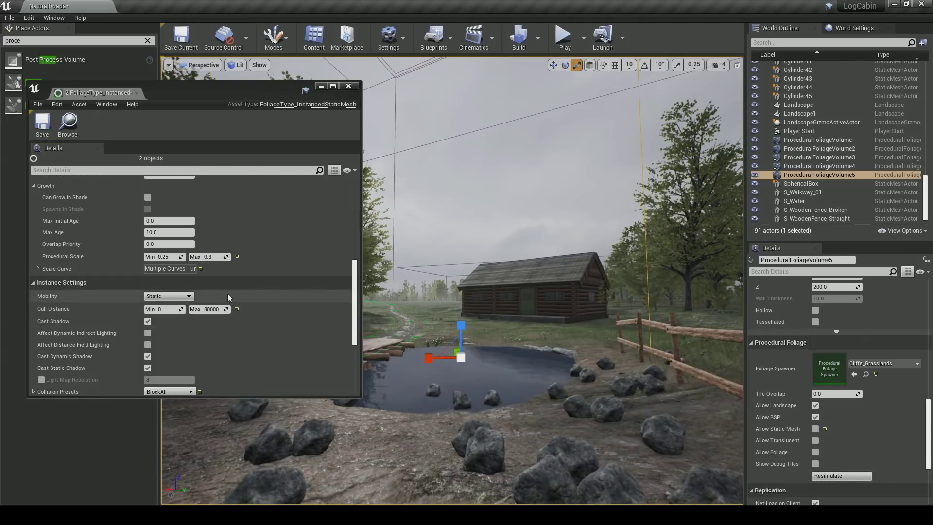
Set the Procedural Scale of both cliff foliage types to minimum 0.02 and maximum 0.6, resimulating the volume after each change
left_click(170, 256)
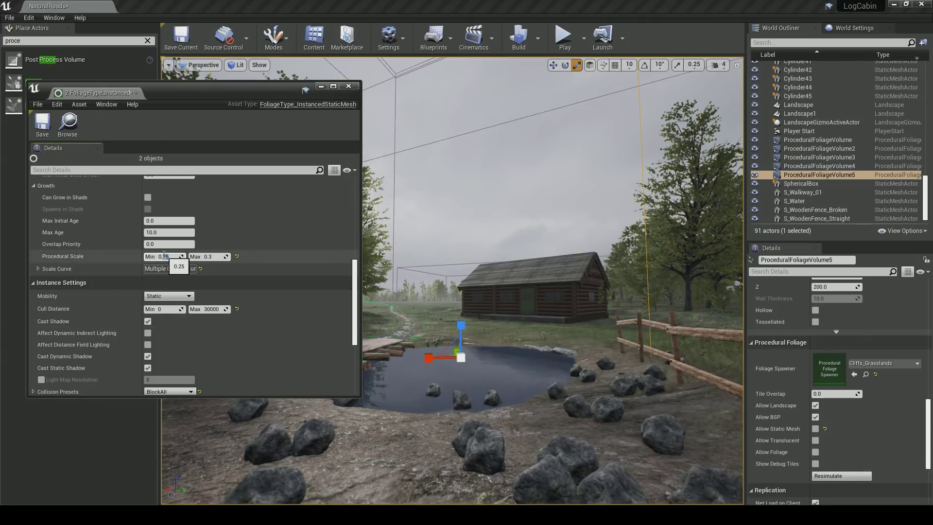
key("Return")
left_click(819, 477)
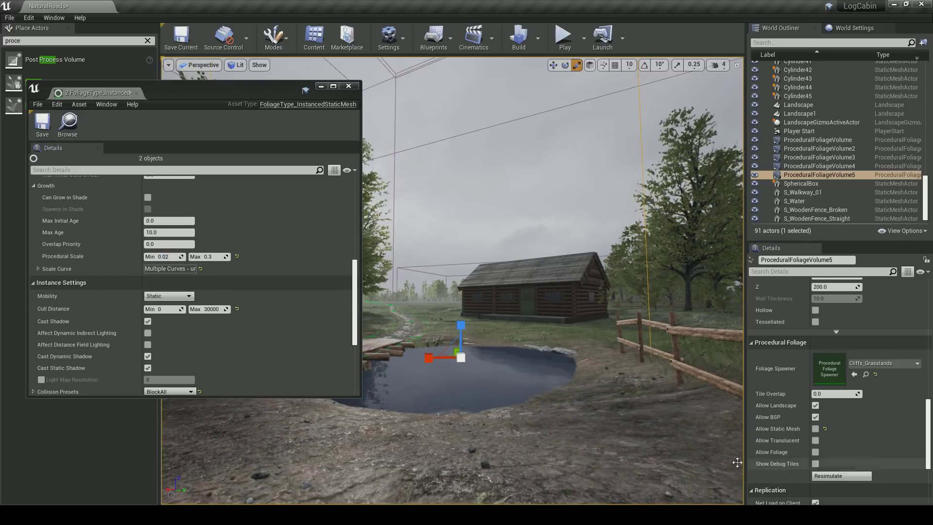
right_click_drag(434, 379, 418, 399)
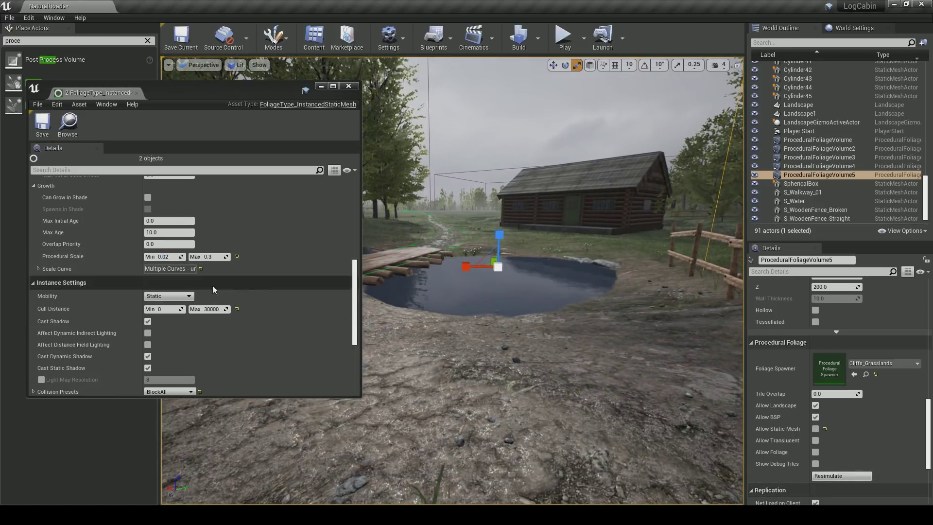
left_click_drag(211, 256, 218, 257)
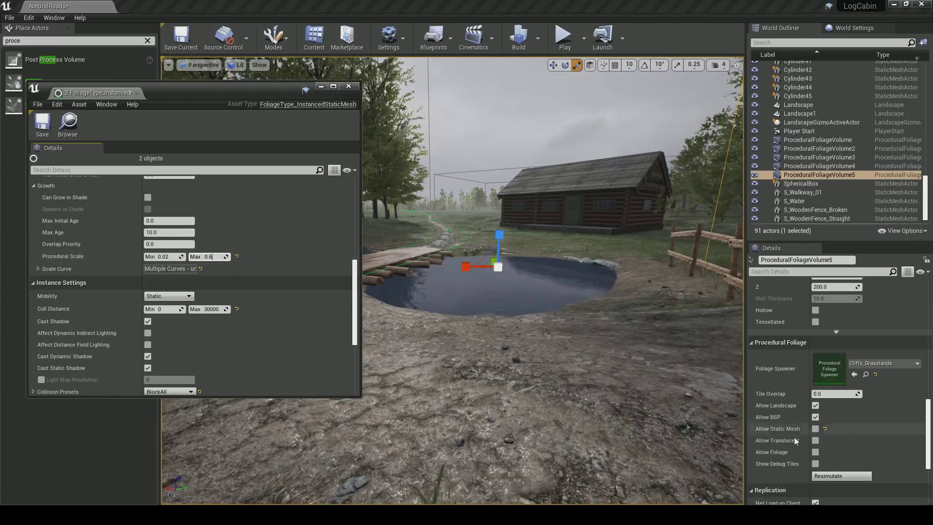
left_click(854, 475)
Set the clustering of both cliff foliage types to Initial Seed Density 1 and Num Steps 3, and resimulate the volume
scroll(243, 318, "up", 5)
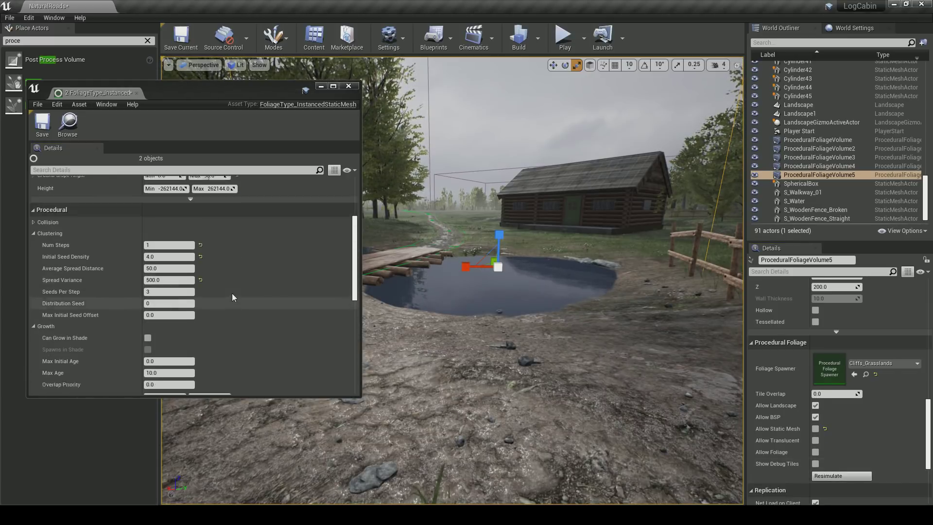
left_click(167, 272)
type("1")
left_click(169, 260)
type("3")
left_click(168, 272)
left_click(815, 475)
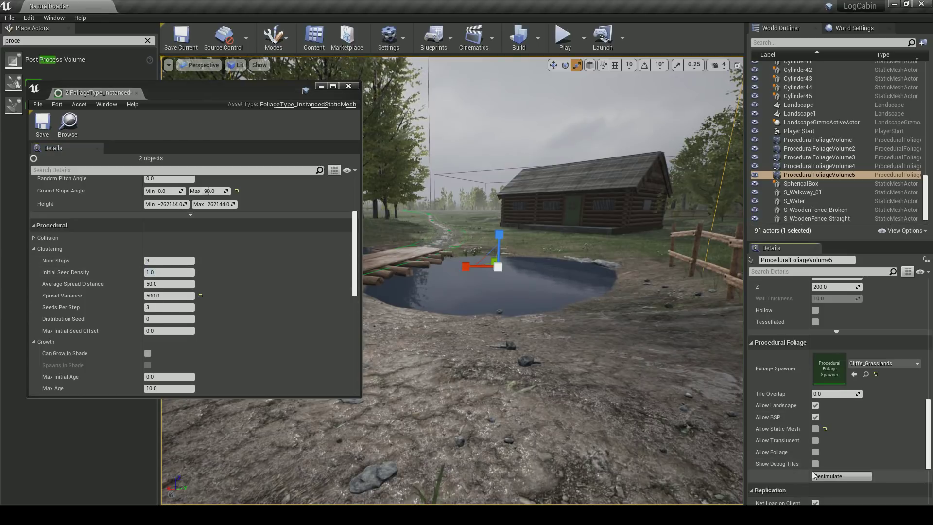
Reduce Num Steps to 2 and Initial Seed Density to 0.5 for both cliff foliage types and resimulate the volume
left_click(170, 261)
type("2")
left_click(160, 271)
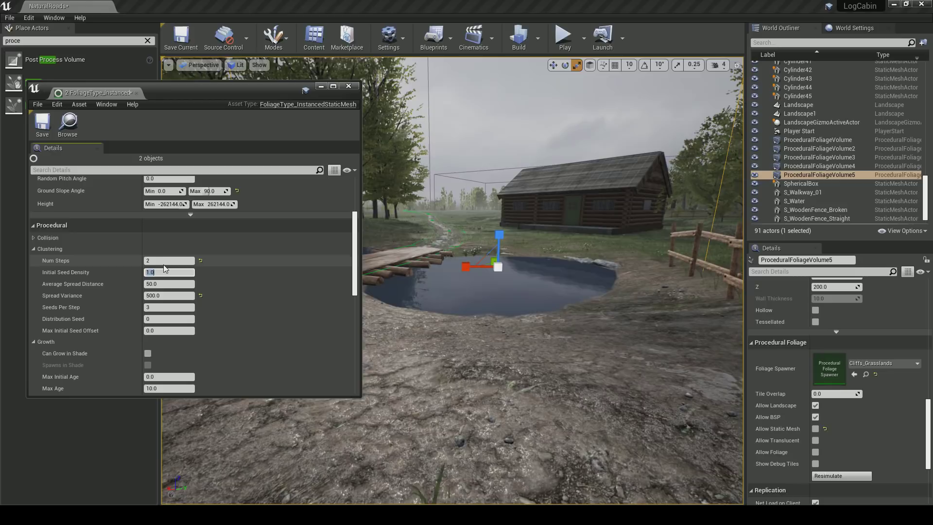
key("Return")
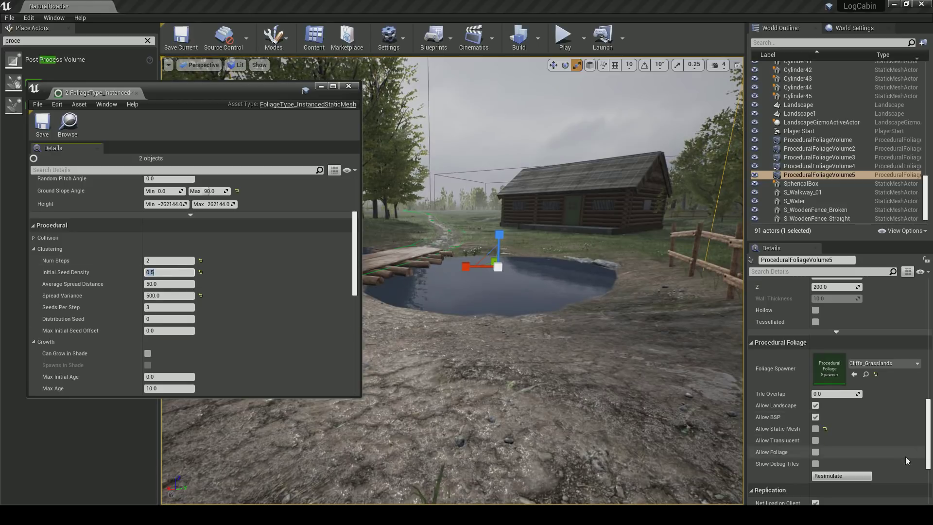
left_click(861, 479)
Set Seeds Per Step to 5 and Num Steps to 4 for both cliff foliage types and resimulate the volume
right_click_drag(559, 356, 602, 379)
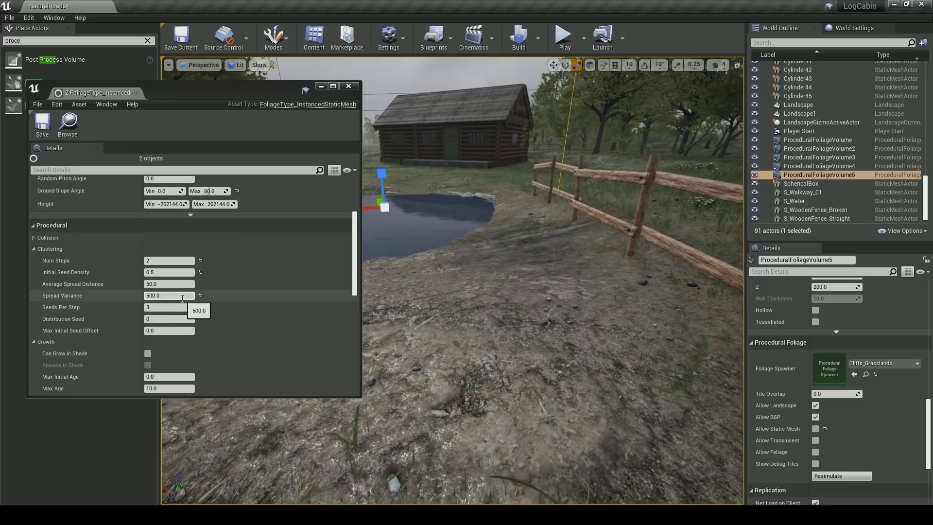
left_click(158, 307)
type("5")
left_click(164, 296)
left_click(156, 260)
key("Return")
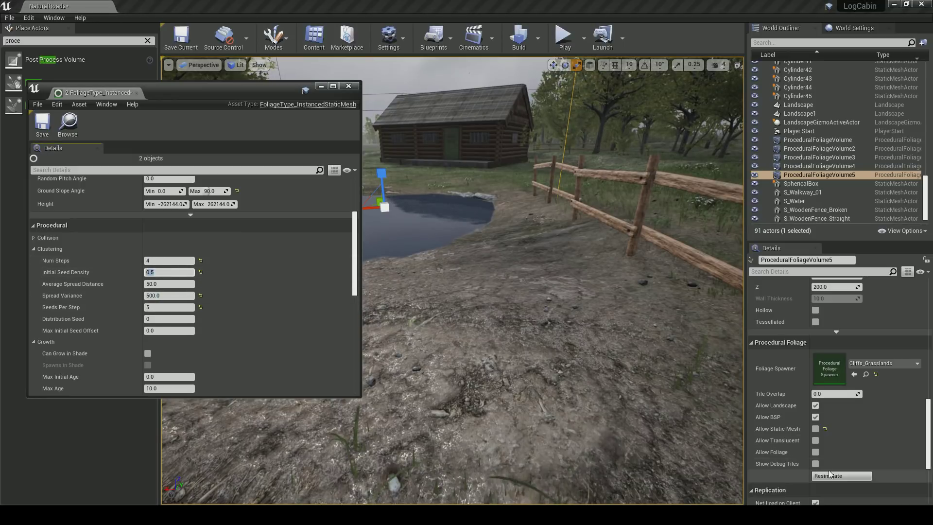
left_click(842, 475)
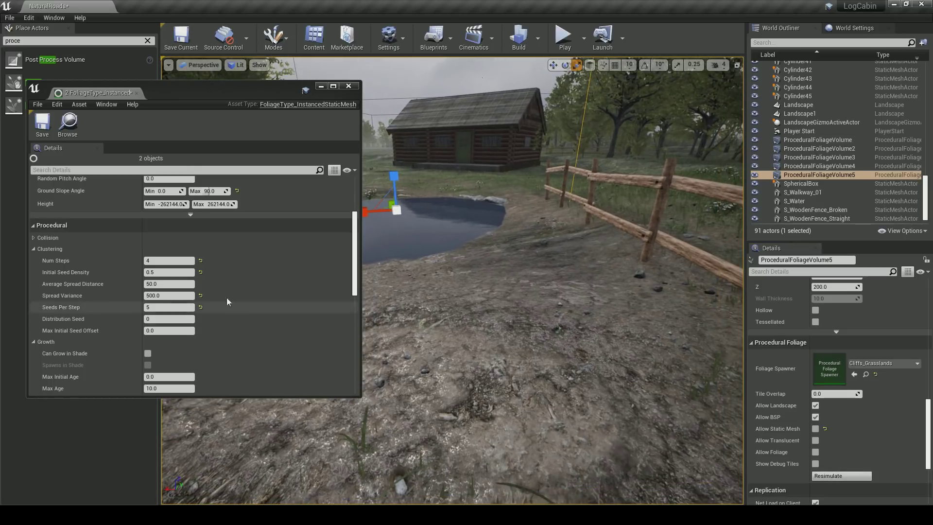
Raise the Initial Seed Density of both cliff foliage types to 2 and resimulate the foliage volume
left_click(153, 272)
type("2")
key("Return")
left_click(860, 477)
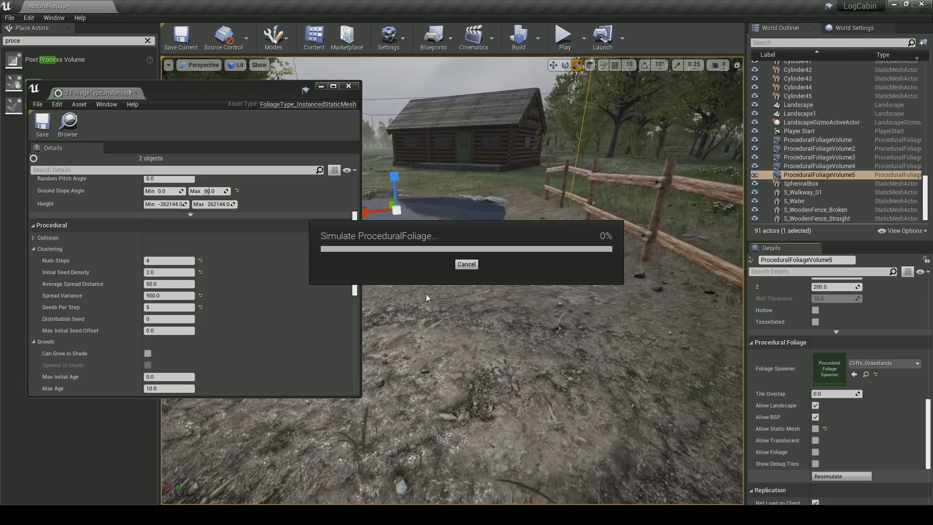
left_click(466, 264)
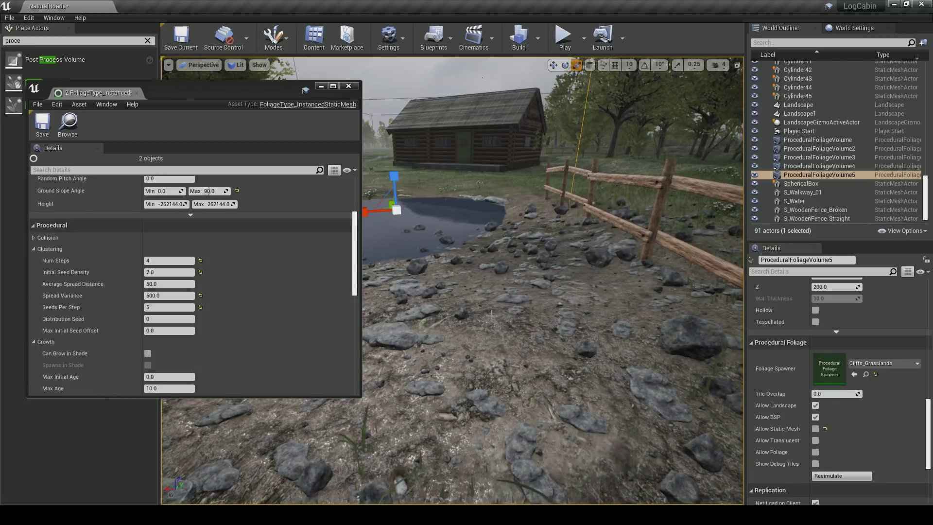
Set Num Steps to 3 and Initial Seed Density to 1.5 for both cliff foliage types and resimulate the volume
mouse_move(529, 326)
right_mouse_down()
mouse_move(632, 330)
mouse_move(532, 327)
right_mouse_up()
left_click(188, 263)
type("3")
type("1.5")
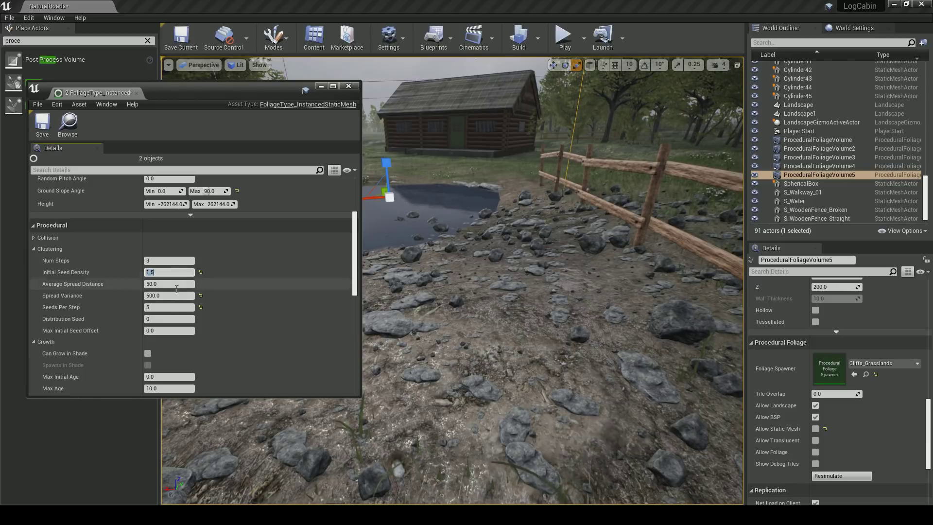
left_click(828, 477)
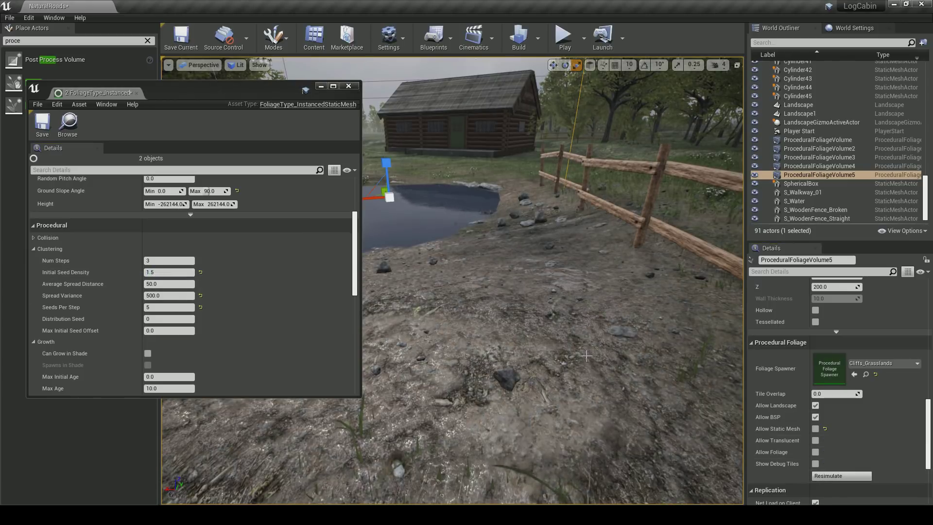
Set the maximum Procedural Scale of both cliff foliage types to 0.4 and resimulate the foliage volume
right_click_drag(568, 350, 524, 347)
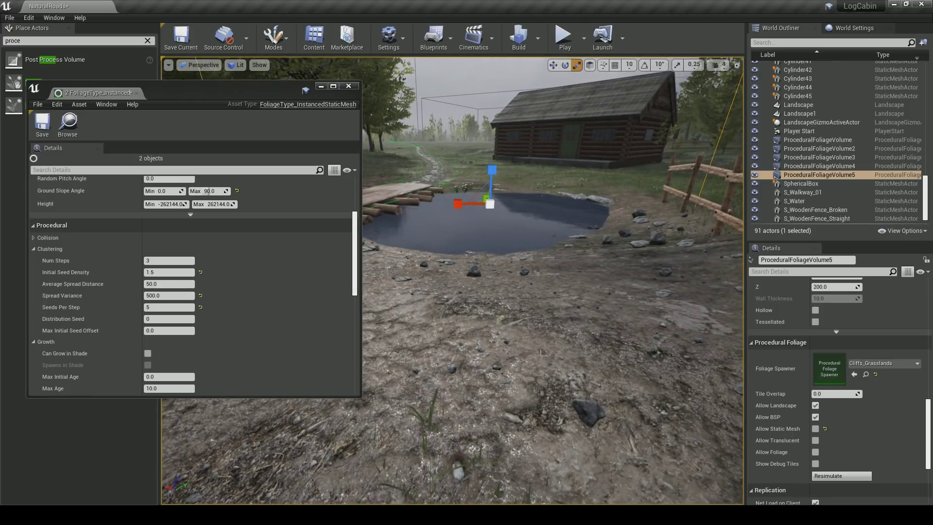
scroll(177, 317, "down", 5)
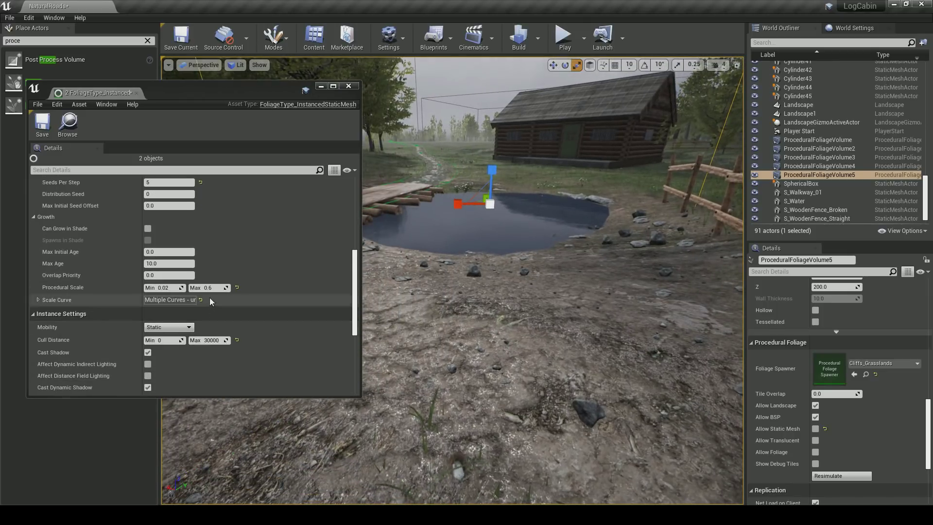
left_click(212, 288)
type("0.4")
key("Return")
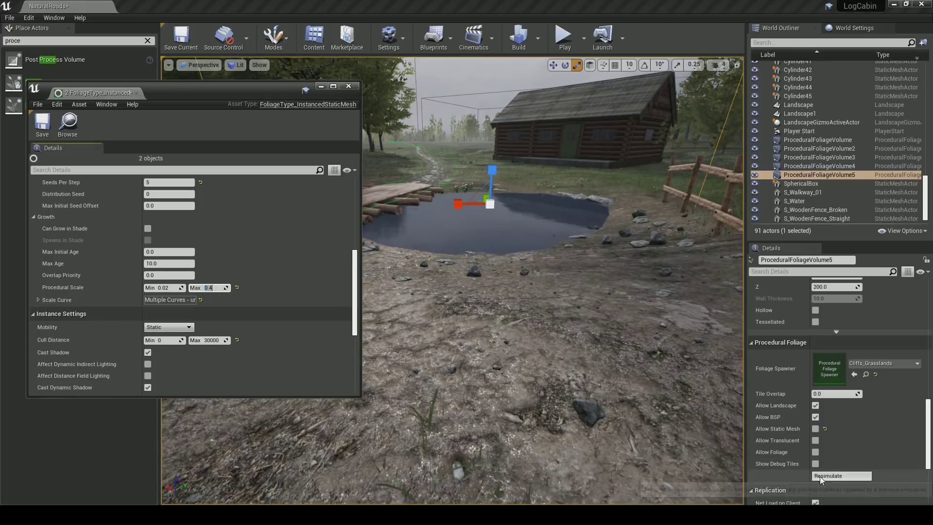
left_click(826, 476)
Raise the Initial Seed Density of both cliff foliage types first to 1.7, finally to 1.8, resimulating the volume each time
scroll(650, 402, "down", 5)
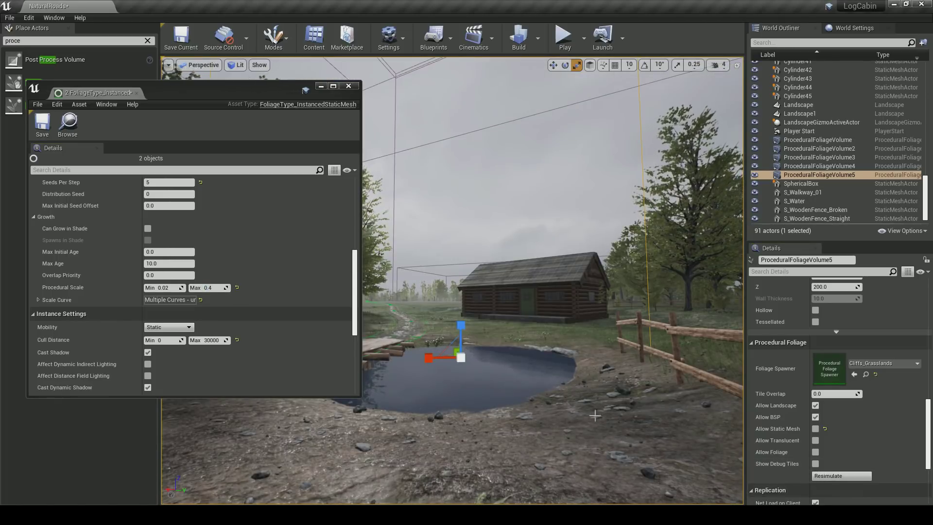
scroll(160, 346, "up", 3)
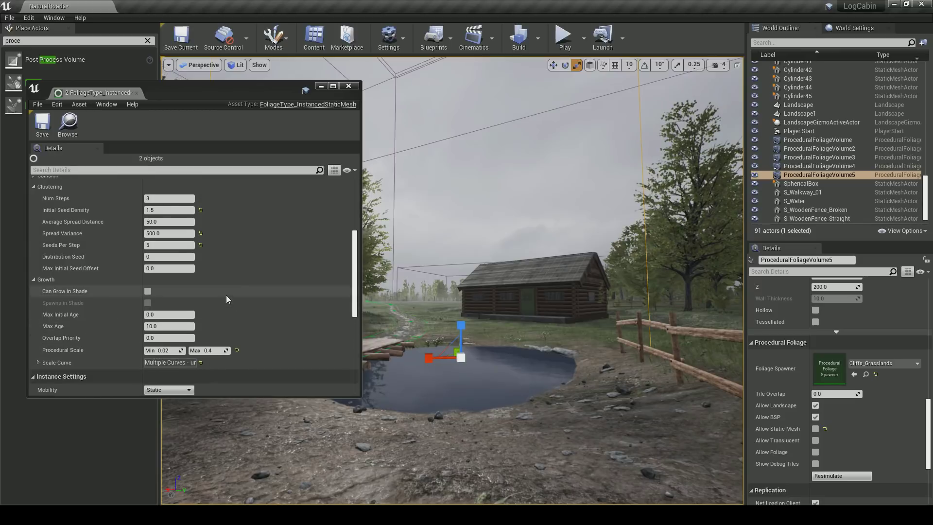
left_click(157, 211)
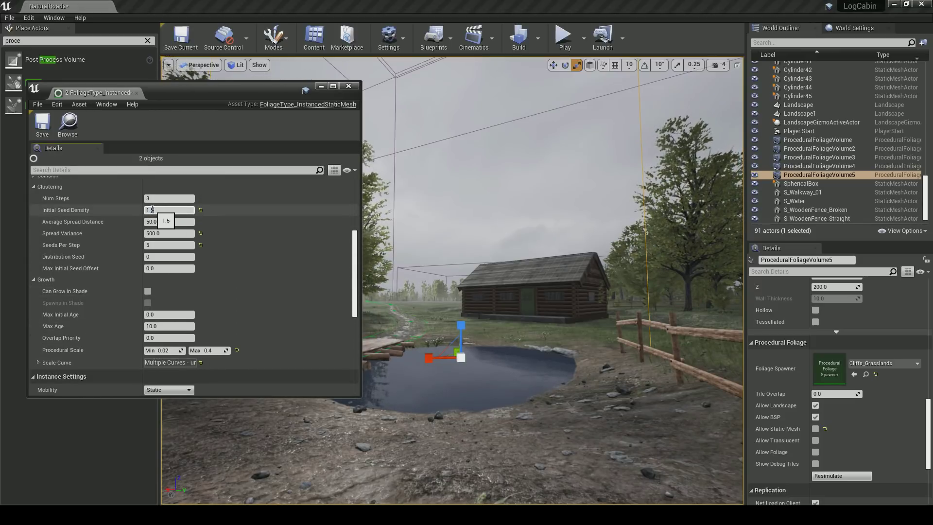
type("1.7")
left_click(841, 476)
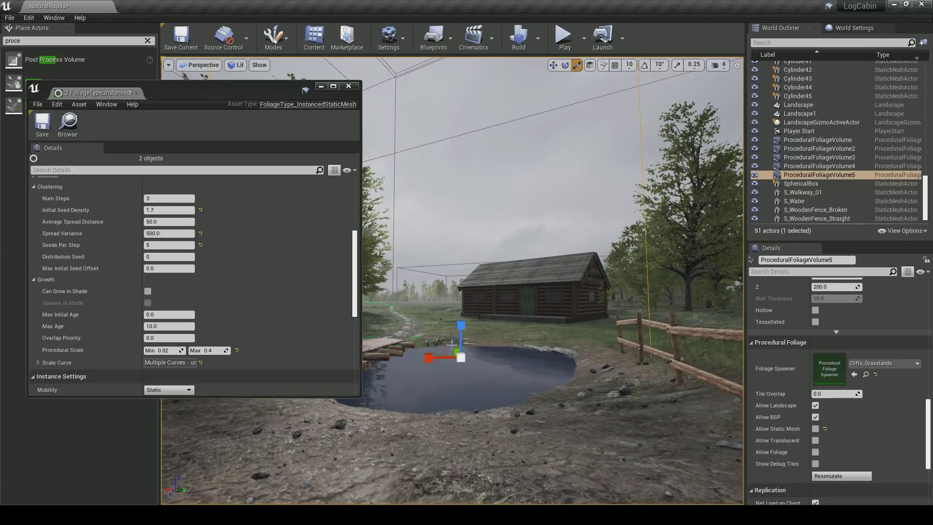
left_click(152, 209)
type("1.8")
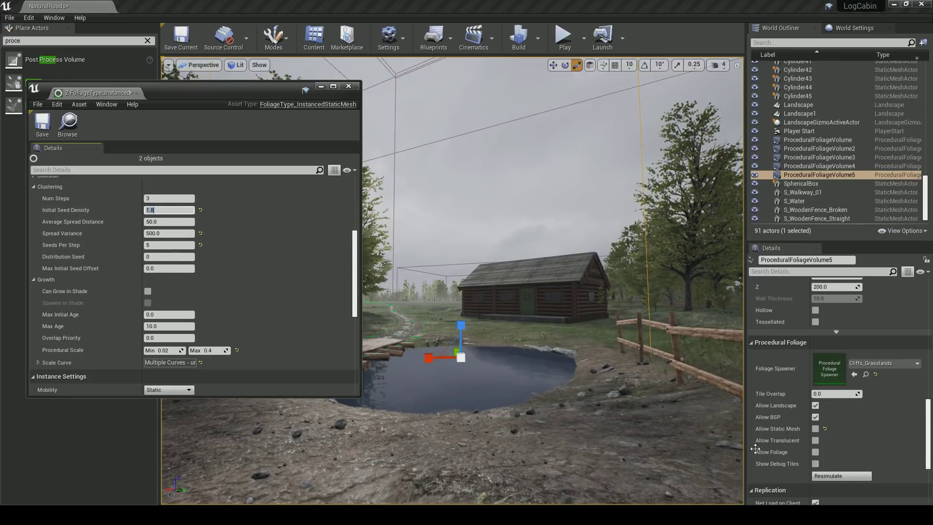
left_click(841, 476)
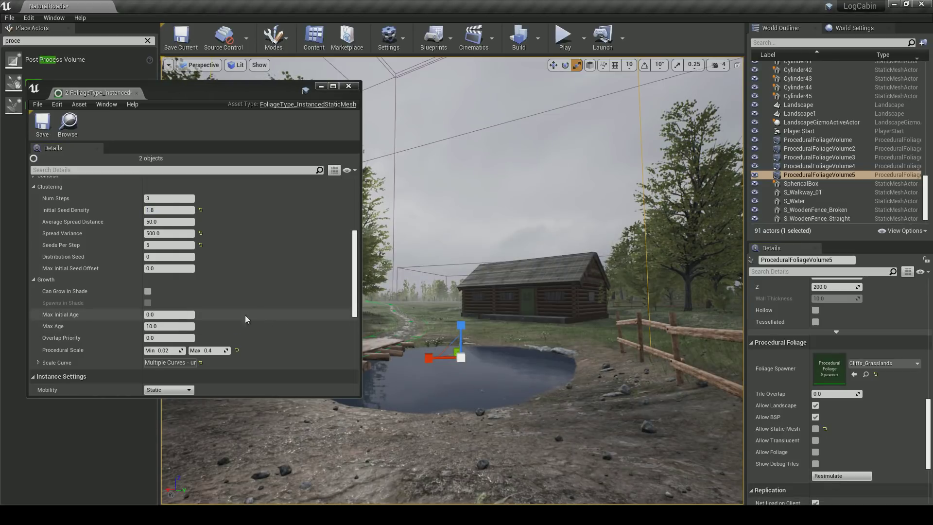
Set the maximum Procedural Scale of both cliff foliage types to 0.5, resimulate the volume and minimize the foliage type editor
type("5")
left_click(817, 475)
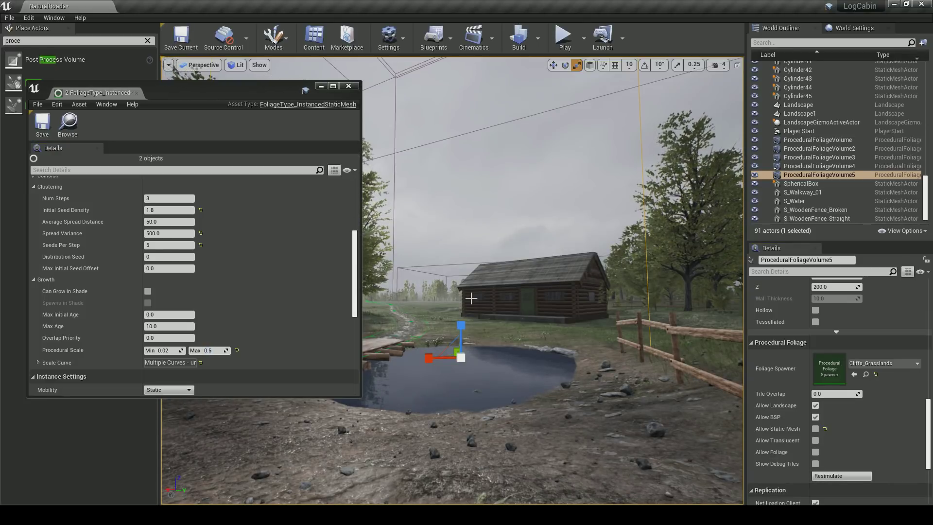
left_click(321, 86)
Reselect the cliff foliage volume near the pond, locate its Cliffs_Grasslands foliage spawner asset and open it for editing
left_click(457, 195)
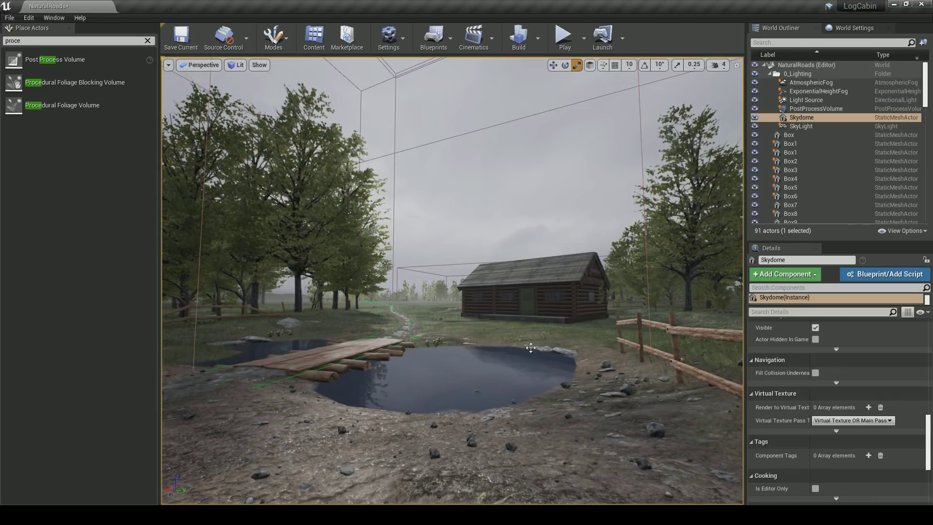
left_click(648, 310)
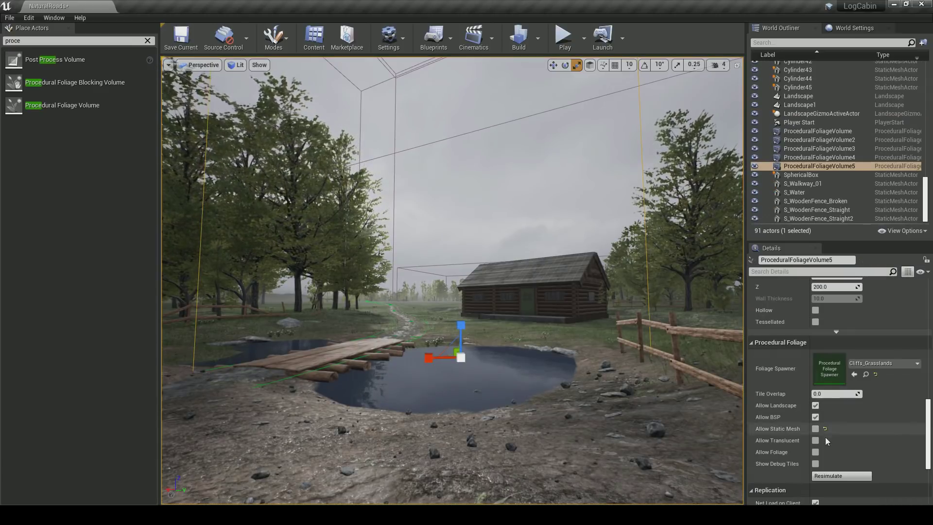
left_click(866, 374)
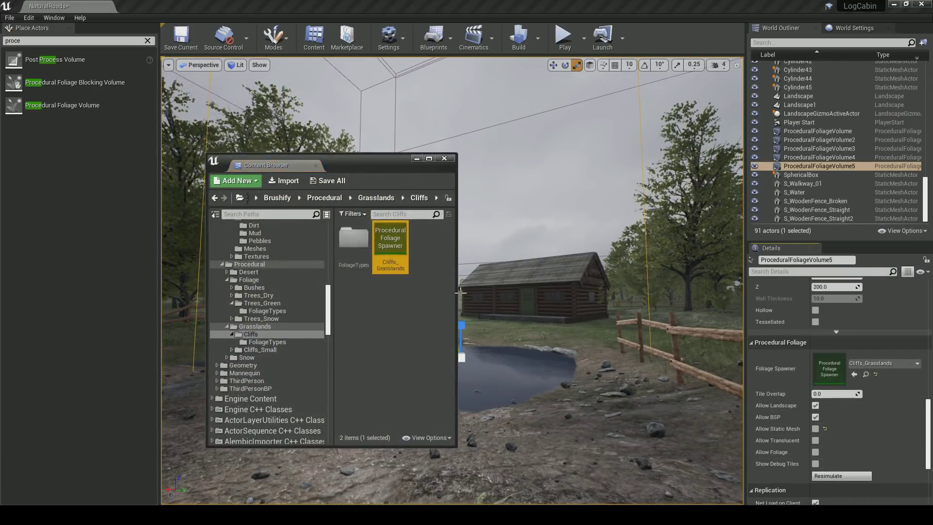
double_click(401, 249)
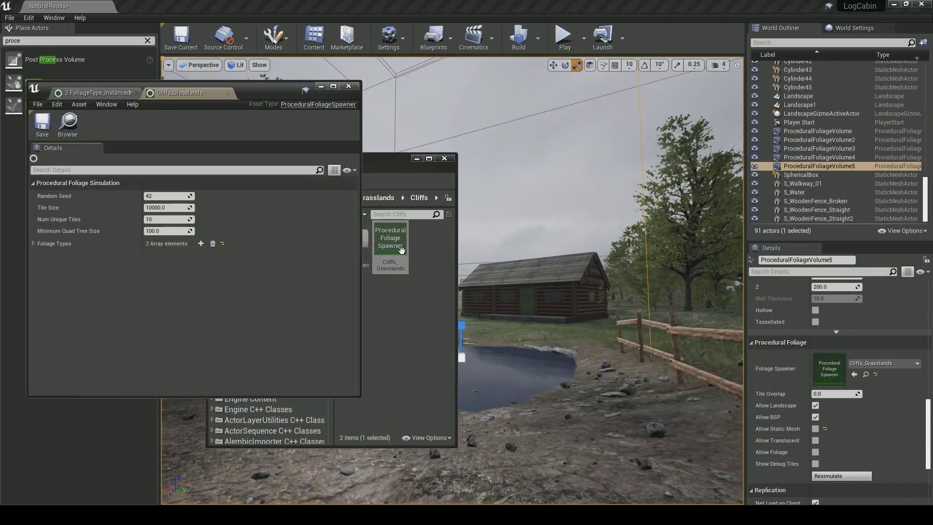
Close the spawner asset and the content window, set the Distribution Seed of both cliff foliage types to 3, and resimulate the volume
left_click(97, 93)
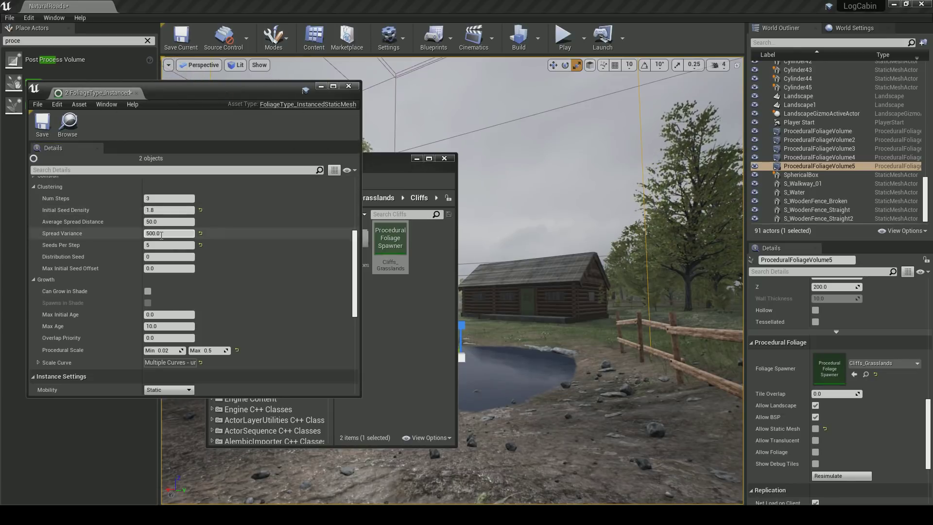
left_click(444, 158)
left_click_drag(234, 89, 210, 79)
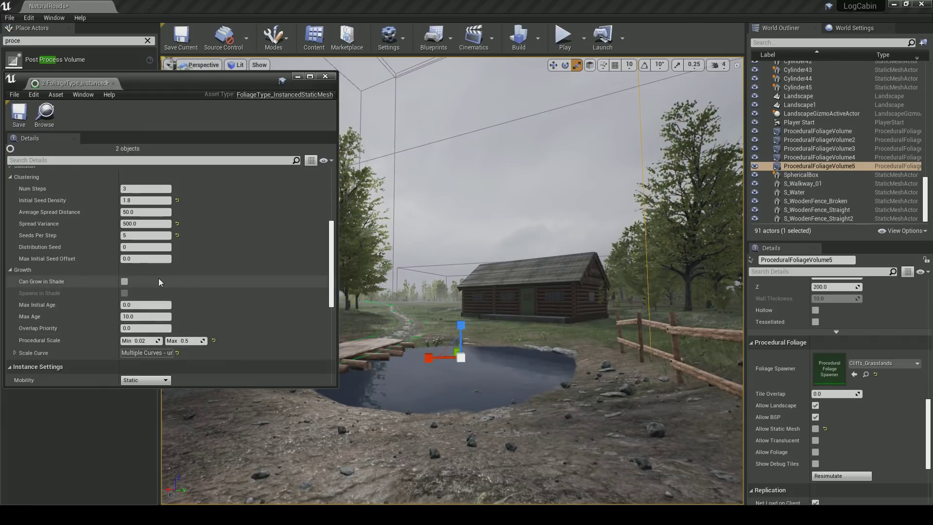
left_click(143, 247)
type("3")
left_click(142, 236)
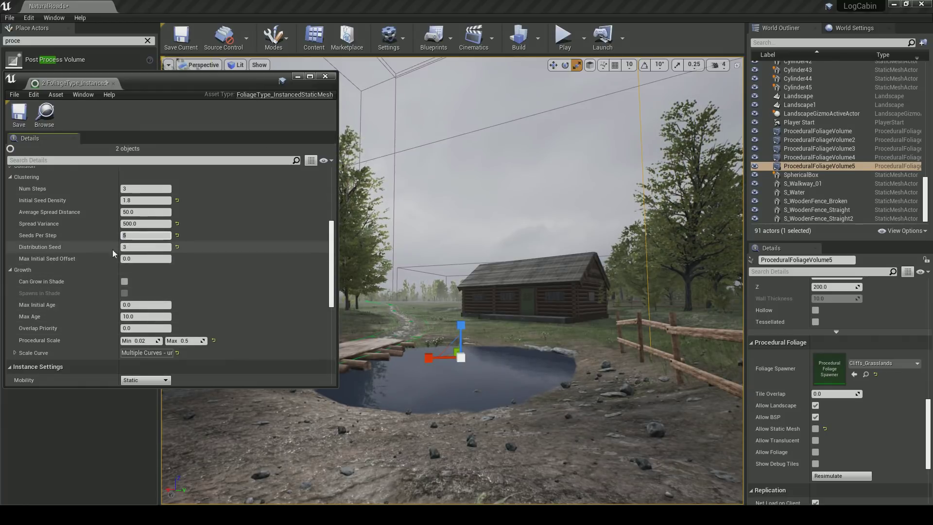
left_click(837, 477)
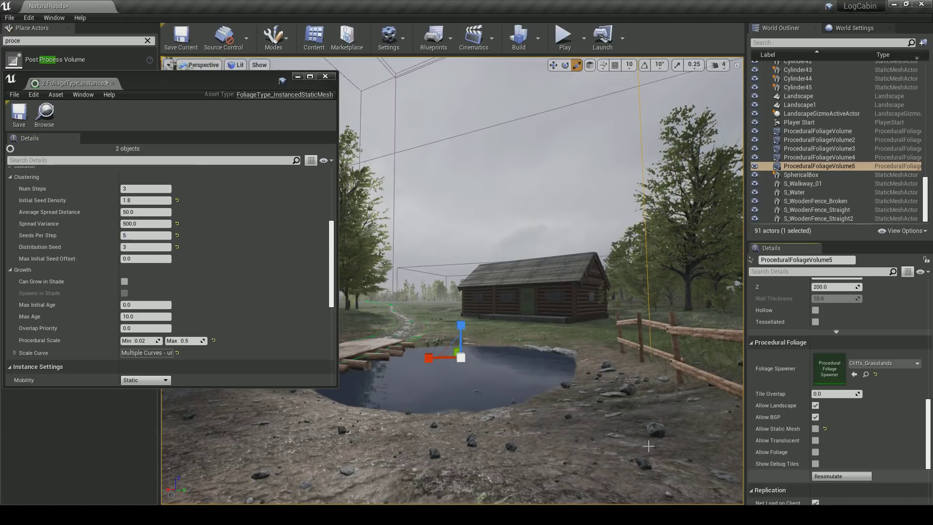
Try a Distribution Seed of 5 for both cliff foliage types and resimulate the foliage volume
left_click(143, 247)
type("5")
key("Return")
left_click(841, 476)
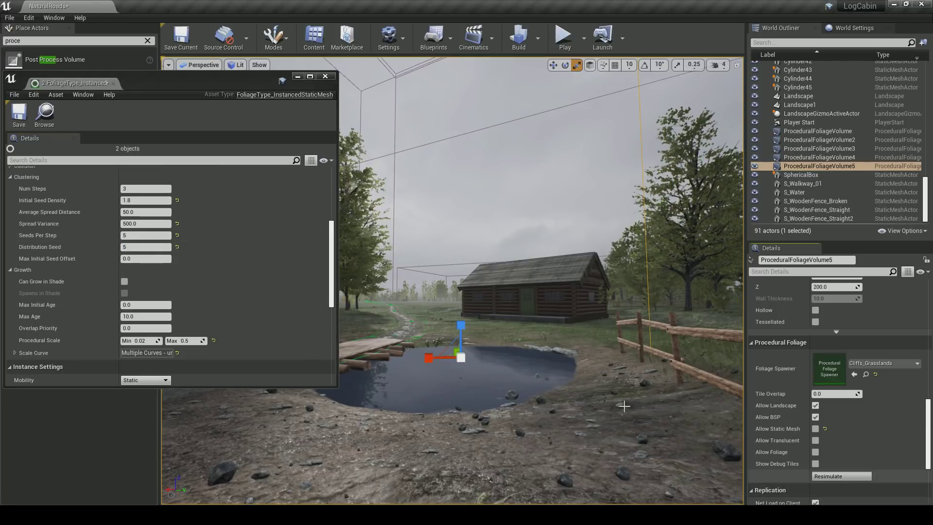
Return the Distribution Seed of both cliff foliage types to 3 and resimulate the volume
left_click(147, 247)
type("3")
left_click(147, 235)
left_click(848, 476)
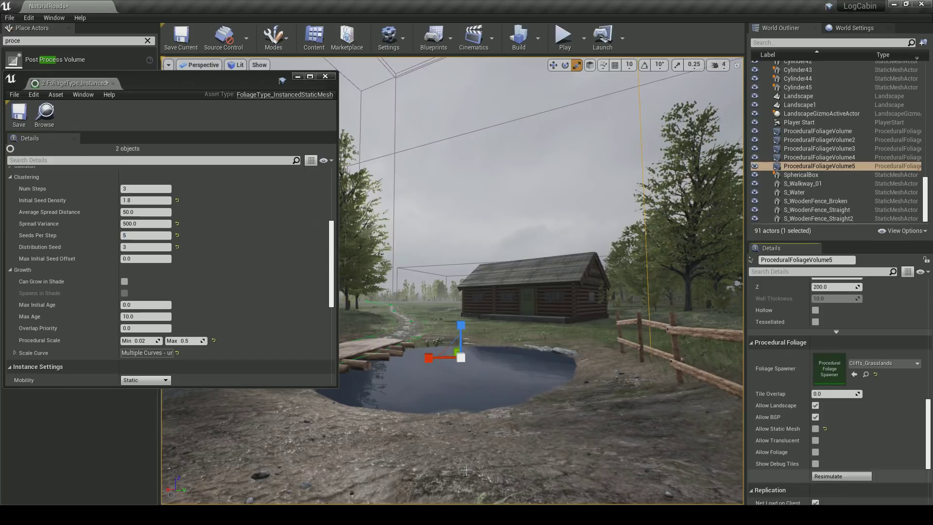
Minimize the foliage type editor and switch to Foliage mode for selecting individual instances
left_click(297, 76)
left_click(274, 38)
left_click(295, 91)
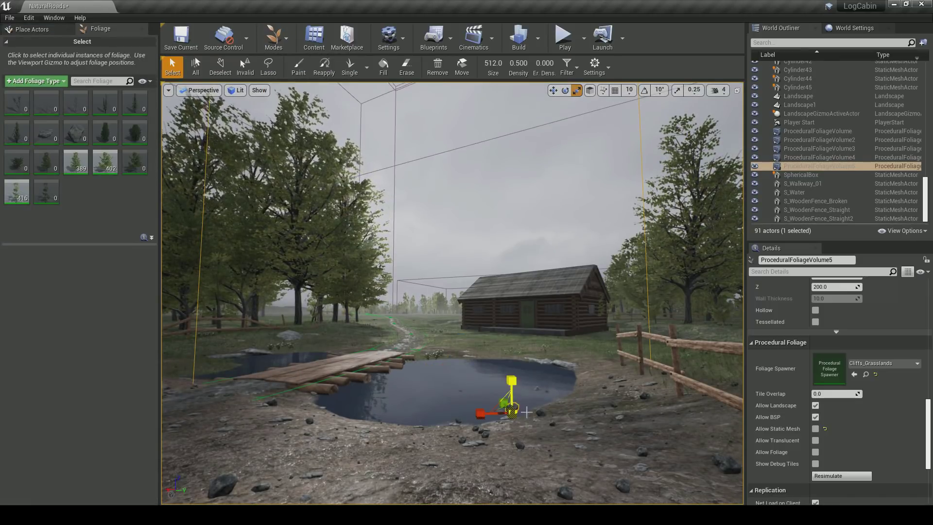
left_click(275, 47)
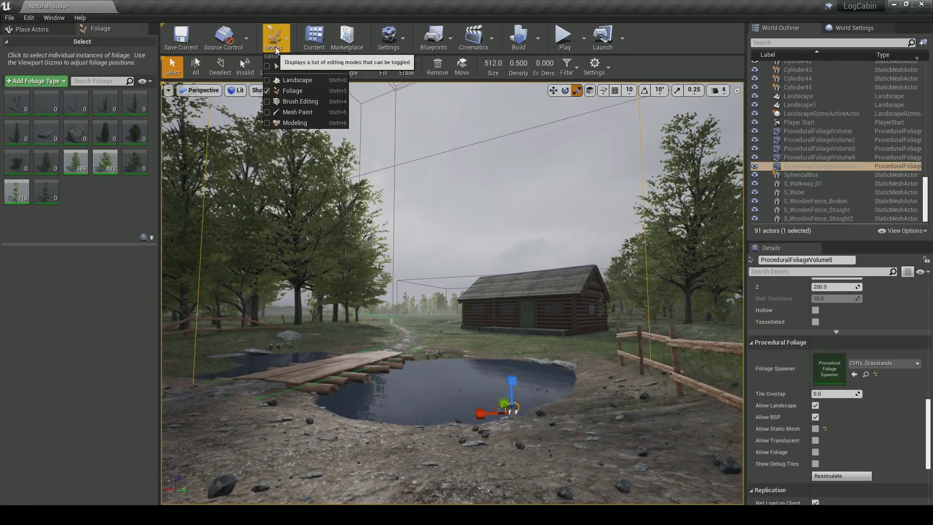
left_click(293, 93)
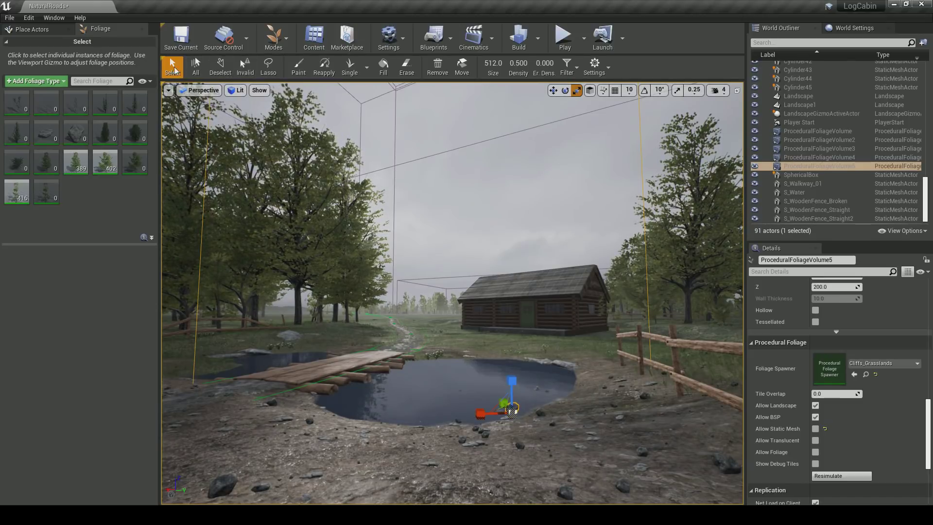
Switch the transform to Move, clear the small rock at the pond's near edge, and check the shoreline in game view
left_click_drag(513, 412, 513, 410)
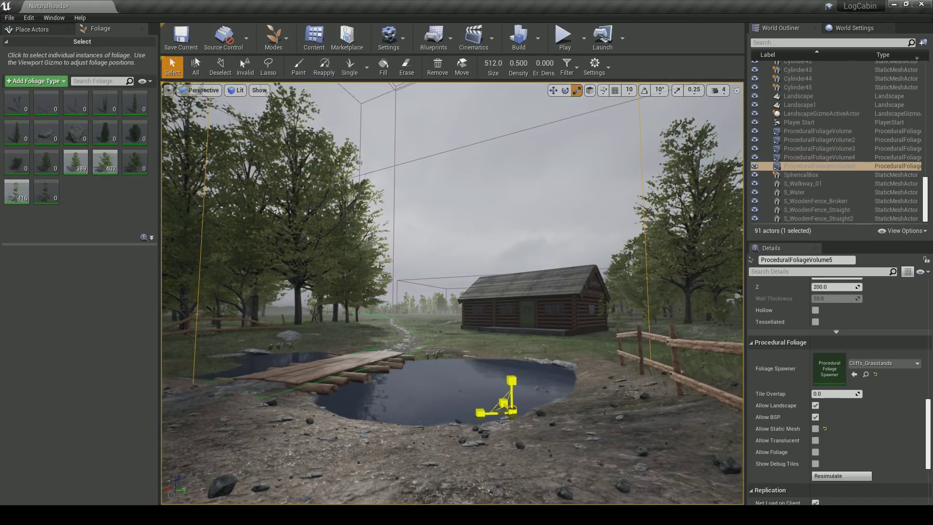
key("w")
left_click(540, 413)
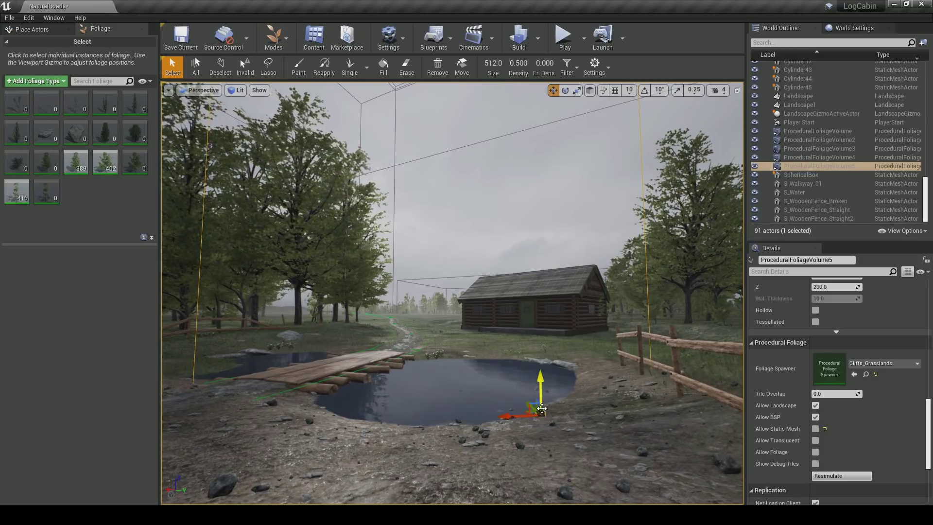
left_click(560, 437)
left_click(511, 413)
left_click(590, 433)
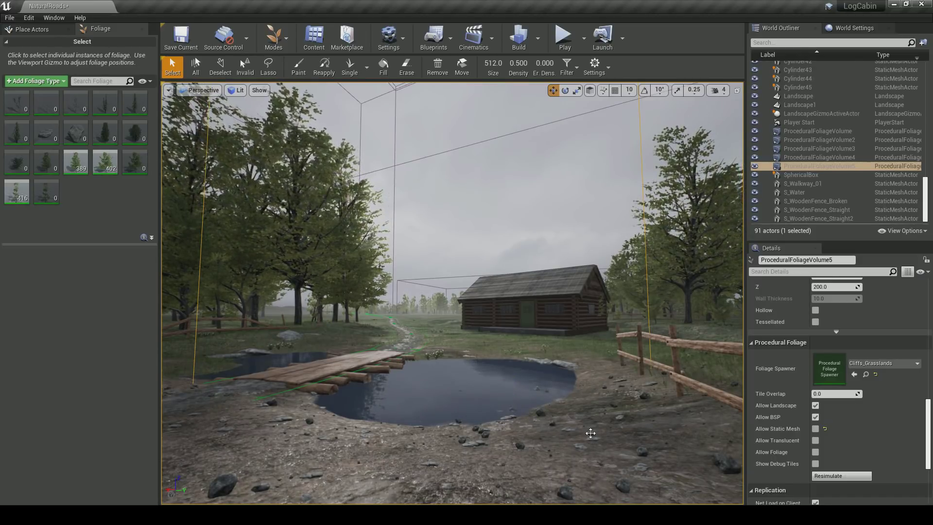
key("g")
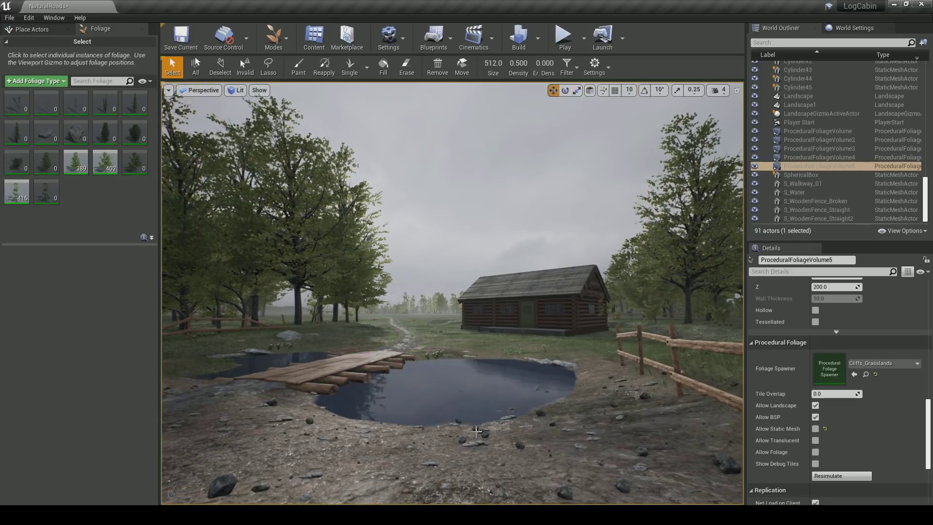
key("g")
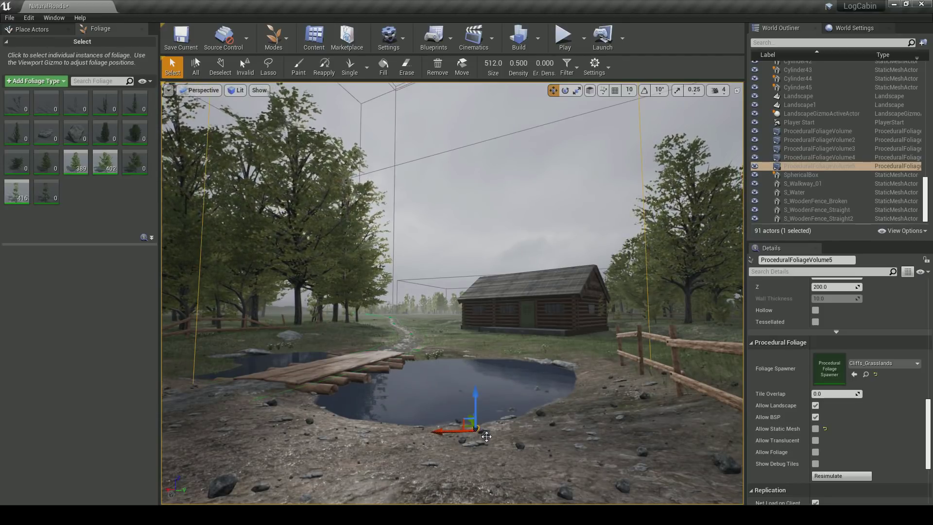
Delete two small cliff rocks at the pond's near edge and check the shoreline in game view
left_click(480, 431)
key("Delete")
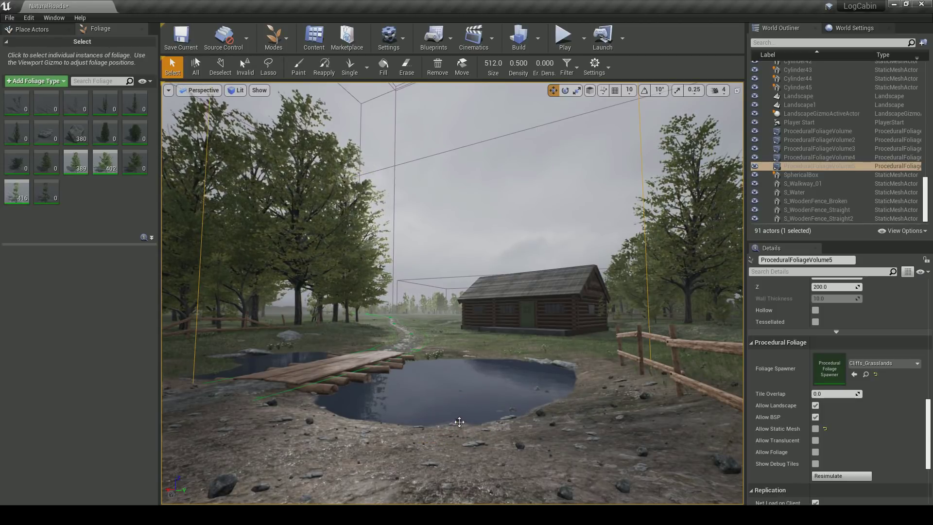
left_click(459, 420)
key("Delete")
left_click(540, 411)
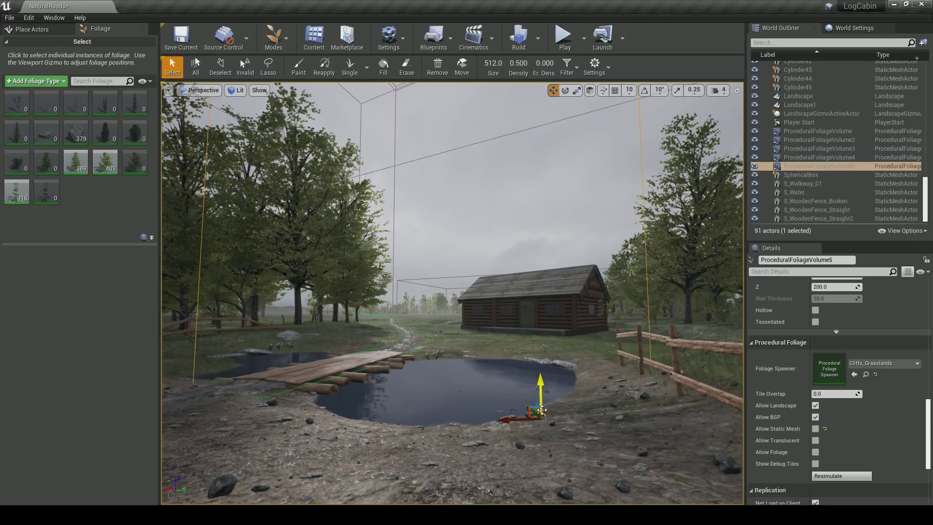
left_click(519, 443)
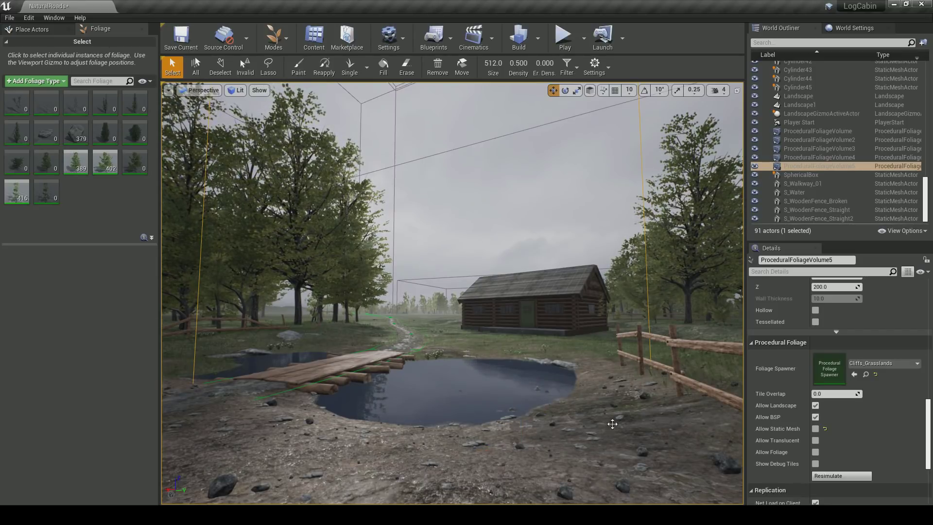
key("g")
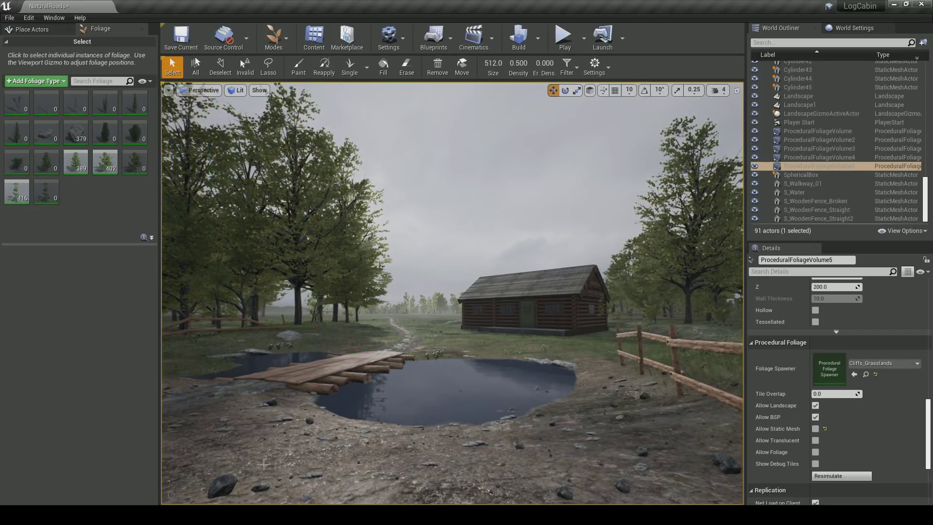
key("g")
Reposition the large dark rock in the near foreground, turn on game view and save the level
left_click(233, 482)
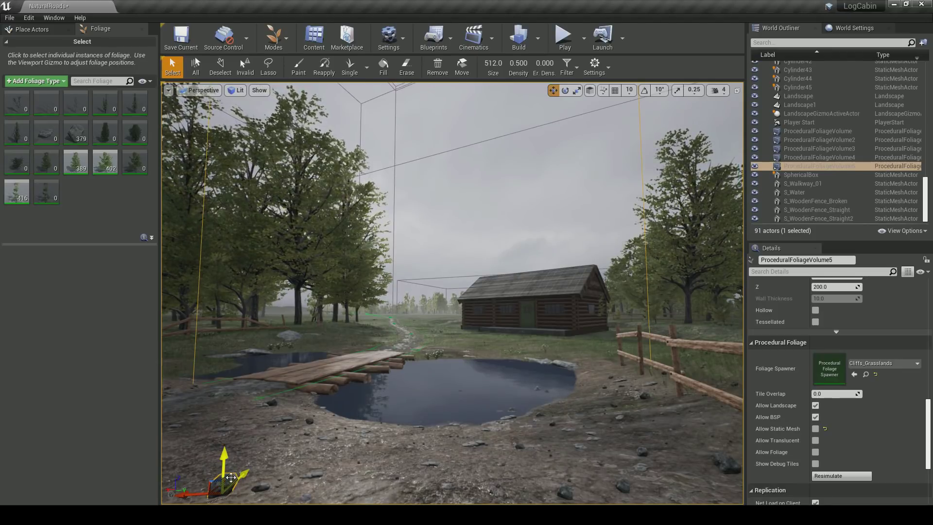
left_click(238, 483)
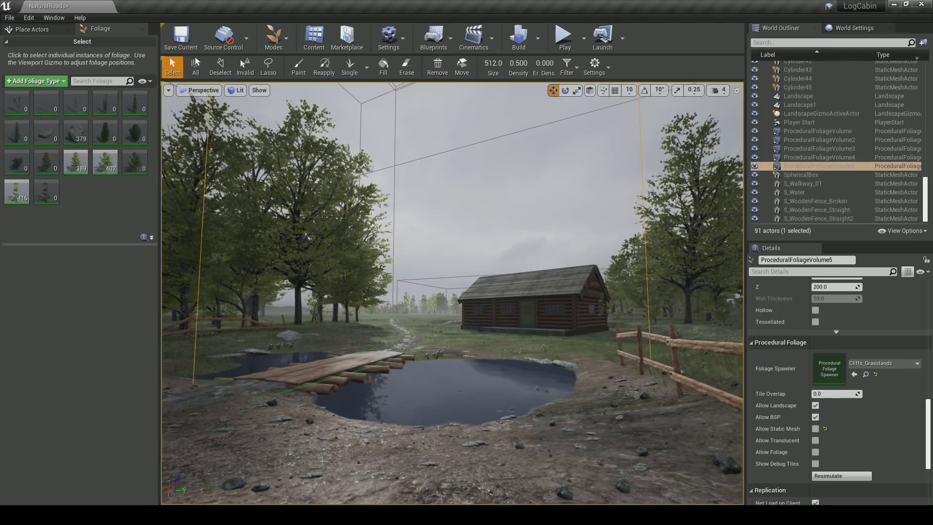
key("ctrl+z")
left_click(235, 498)
key("g")
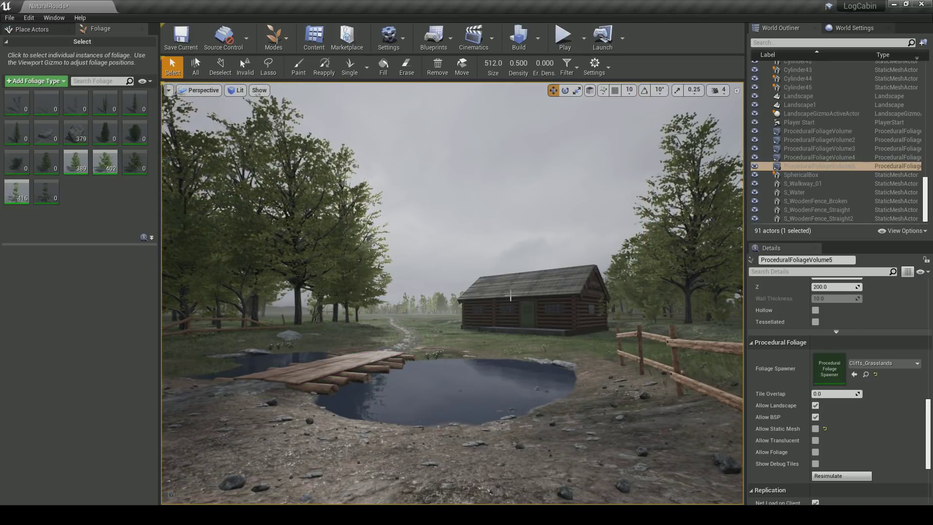
key("ctrl+s")
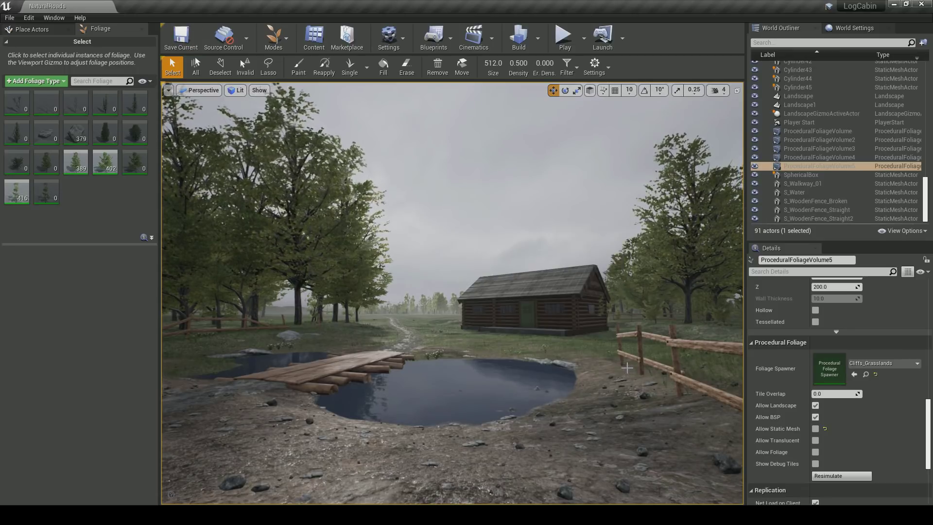
Leave Foliage mode for Select mode and select the directional Light Source in the 0_Lighting folder
left_click(274, 38)
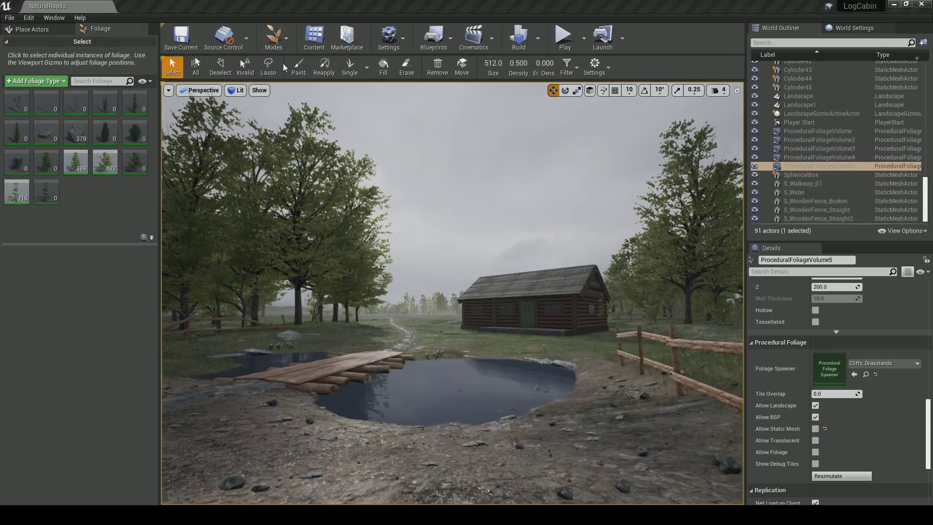
left_click(282, 60)
scroll(844, 194, "up", 5)
scroll(844, 194, "up", 10)
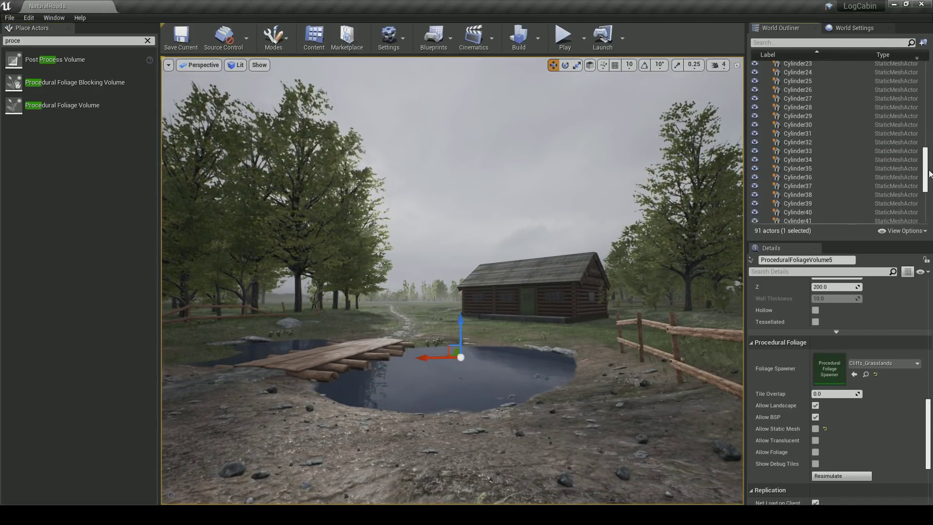
left_click(841, 101)
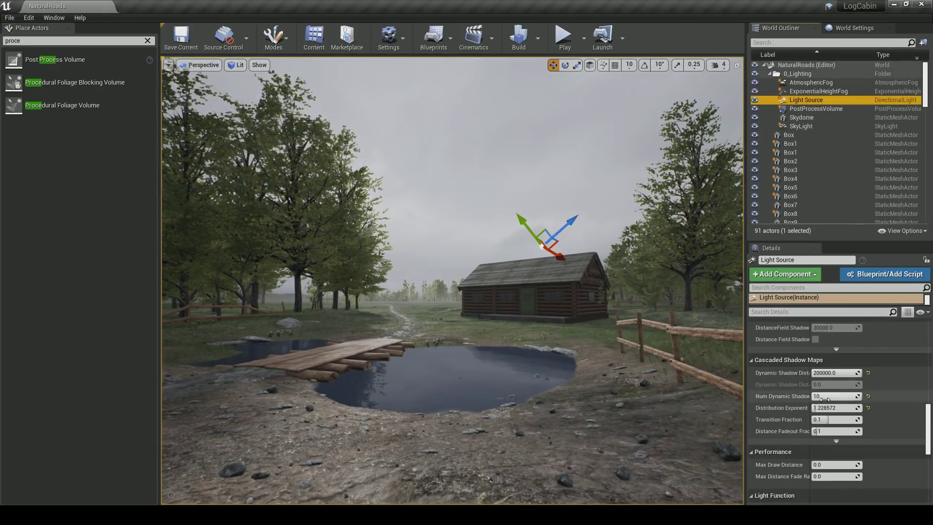
Reset the Light Source's Dynamic Shadow Distance to 20000 and Distribution Exponent to 3, keeping Num Dynamic Shadow Cascades at 10
left_click(868, 372)
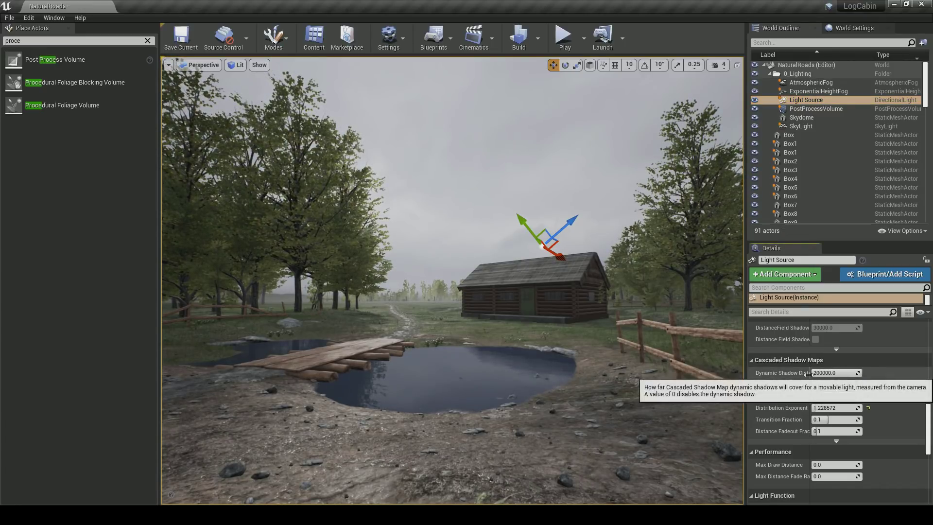
key("ctrl+z")
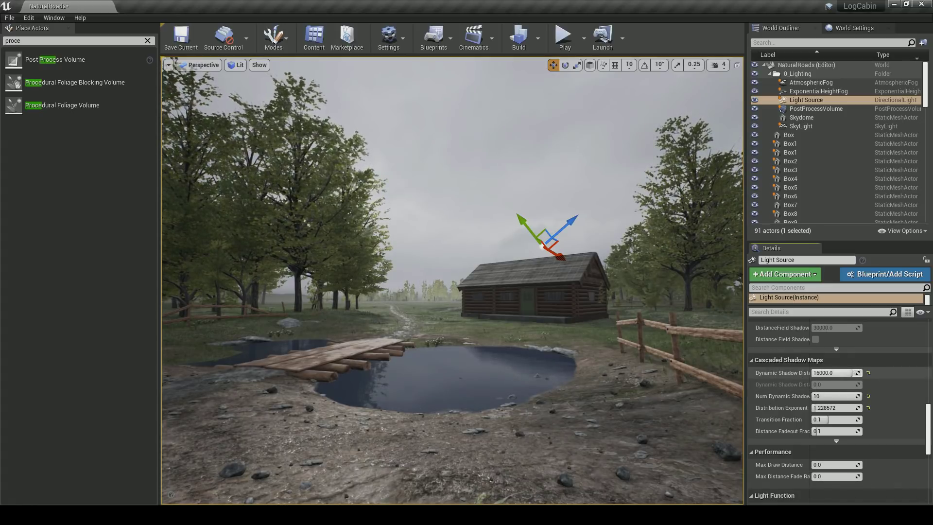
left_click(868, 373)
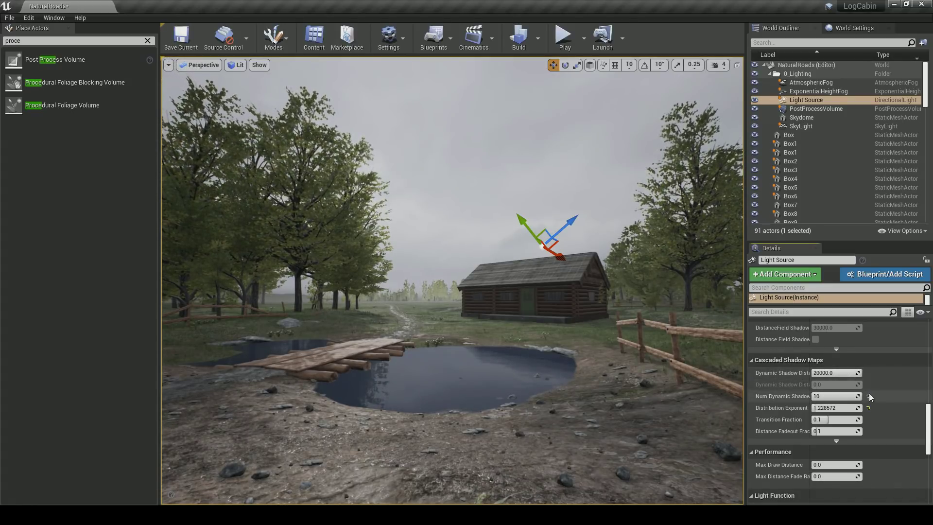
left_click(868, 396)
type("1")
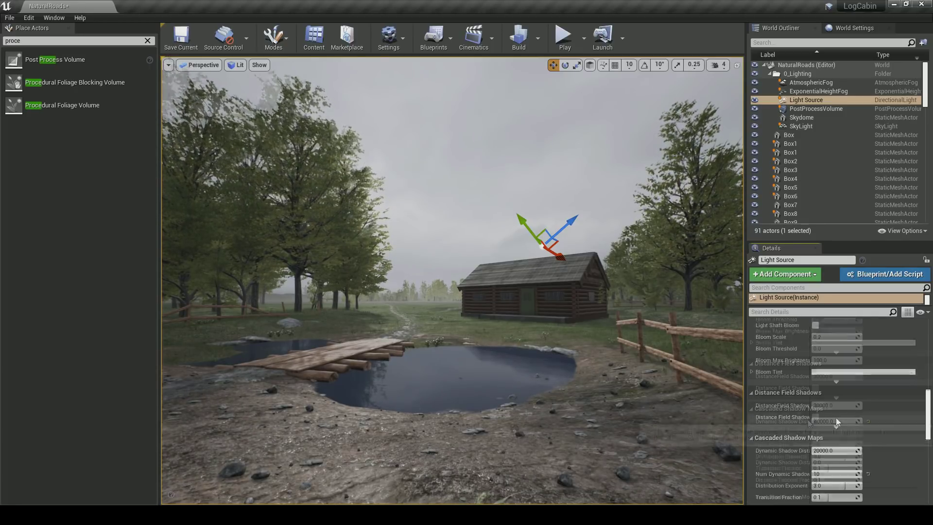
Set the Light Source's Dynamic Shadow Distance to 30000, deselect the light and save the level
scroll(836, 421, "down", 2)
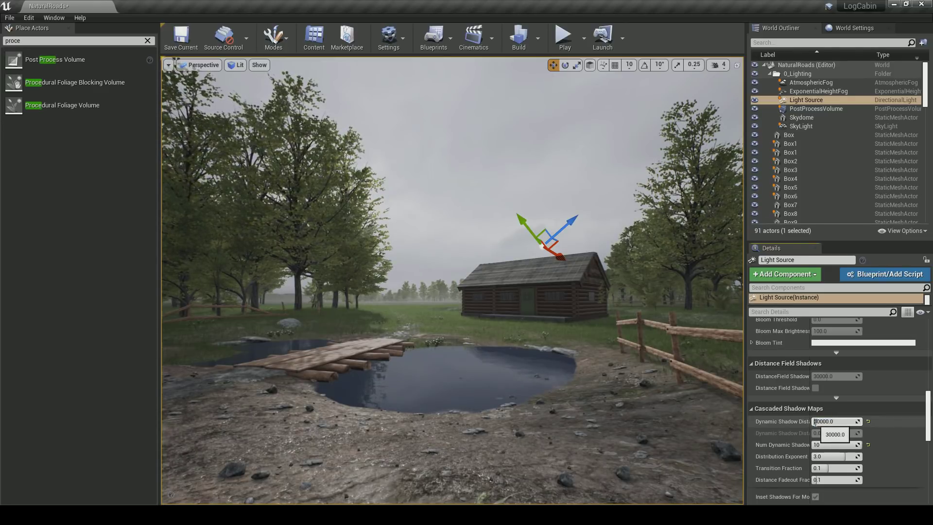
left_click_drag(810, 429, 819, 432)
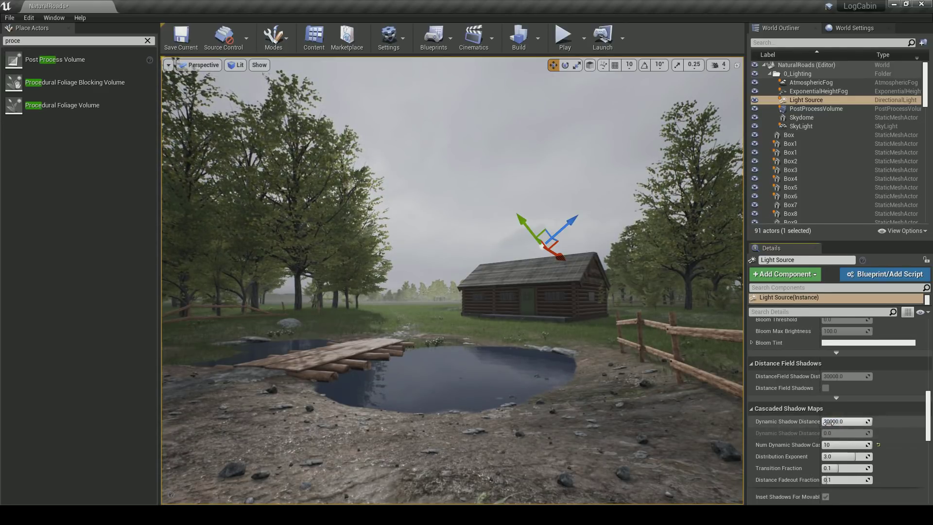
type("30000")
key("Return")
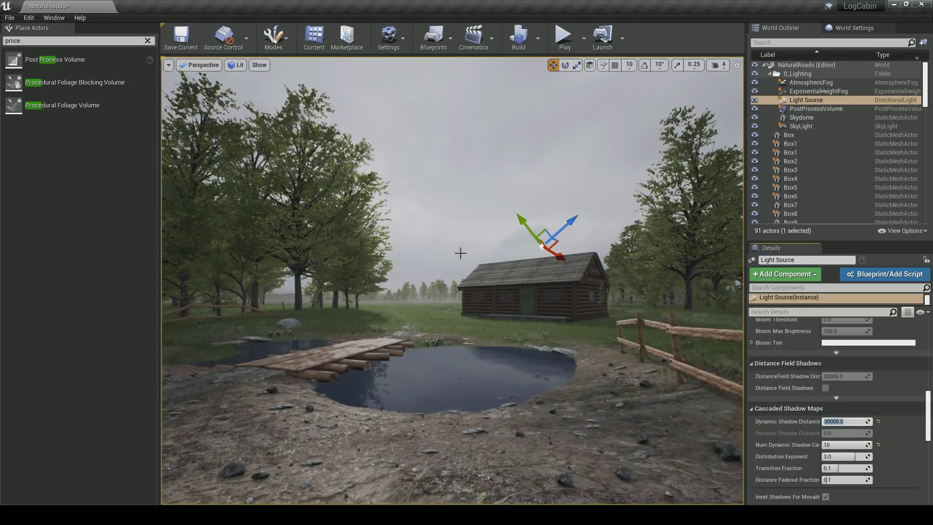
key("Escape")
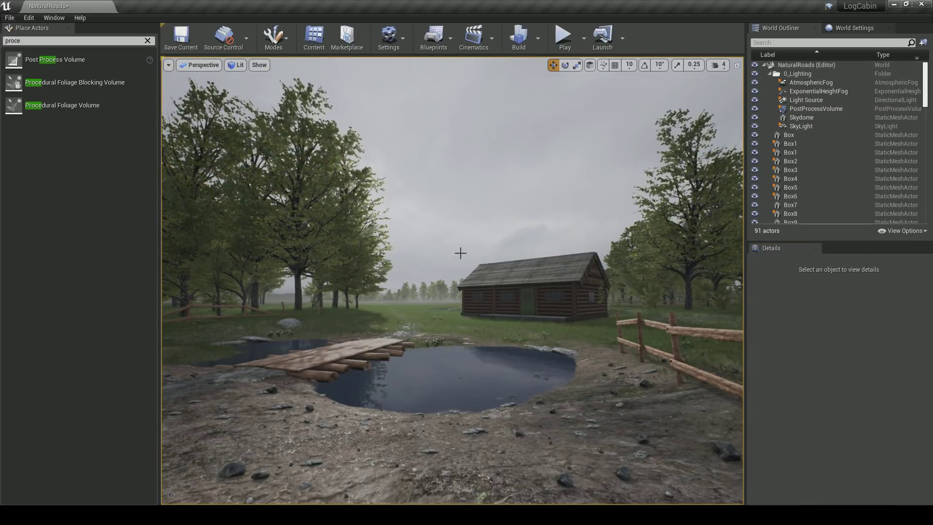
key("ctrl+s")
Switch to Landscape mode and bring up the layer painting tools with the broken log fence in view
right_click_drag(415, 294, 400, 271)
key("w")
right_click_drag(481, 277, 443, 304)
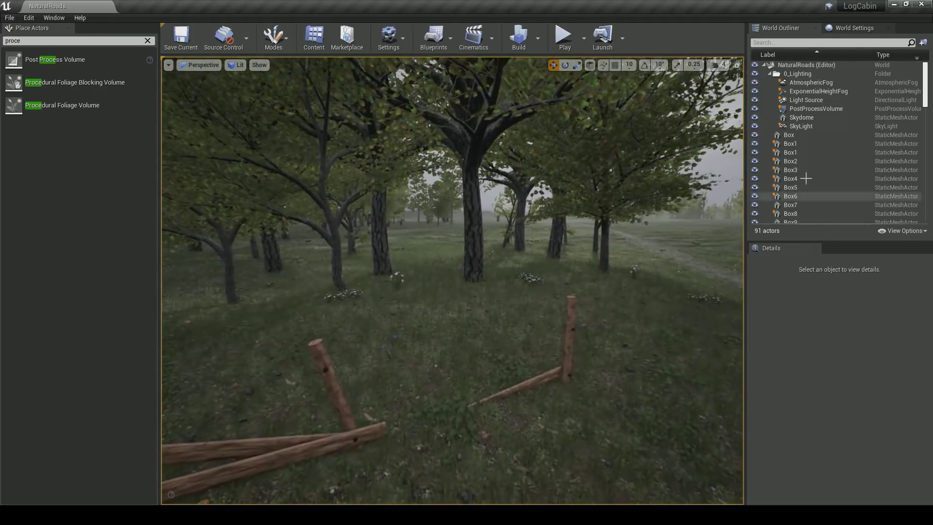
left_click(274, 36)
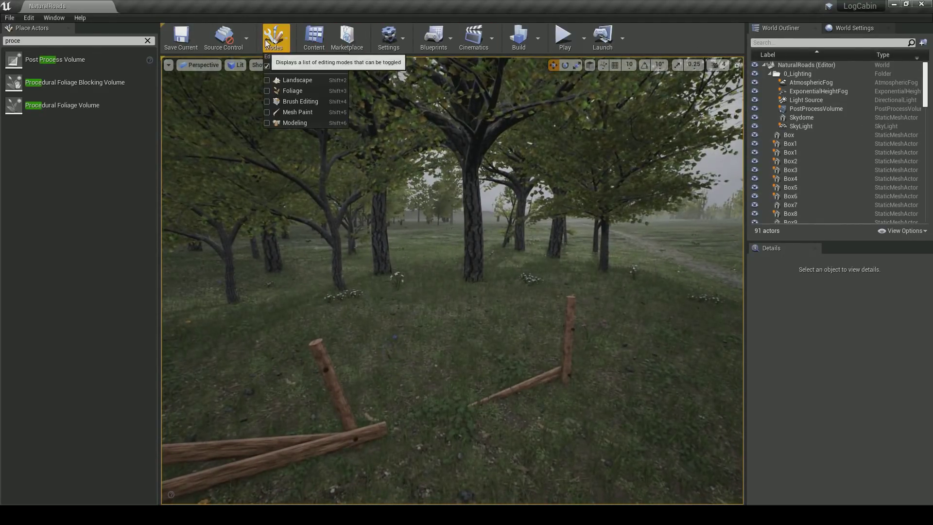
left_click(298, 84)
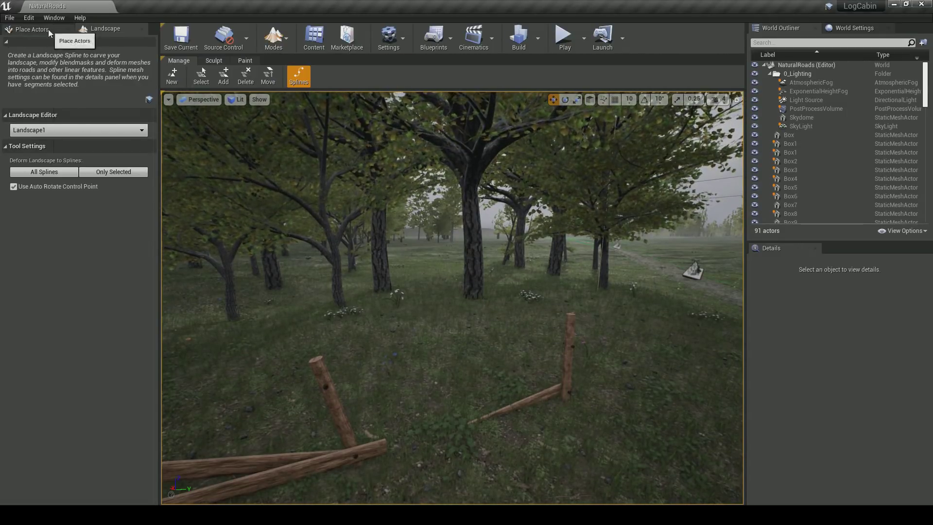
left_click(245, 60)
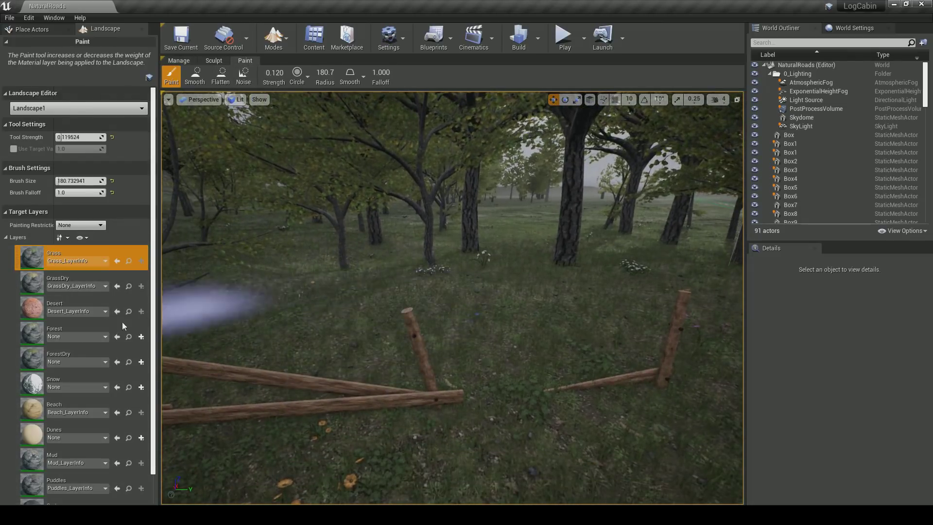
Assign Forest_LayerInfo to the Forest target layer and keep Forest as the layer to paint
left_click(62, 335)
left_click(63, 336)
left_click(64, 336)
left_click(65, 337)
left_click(92, 200)
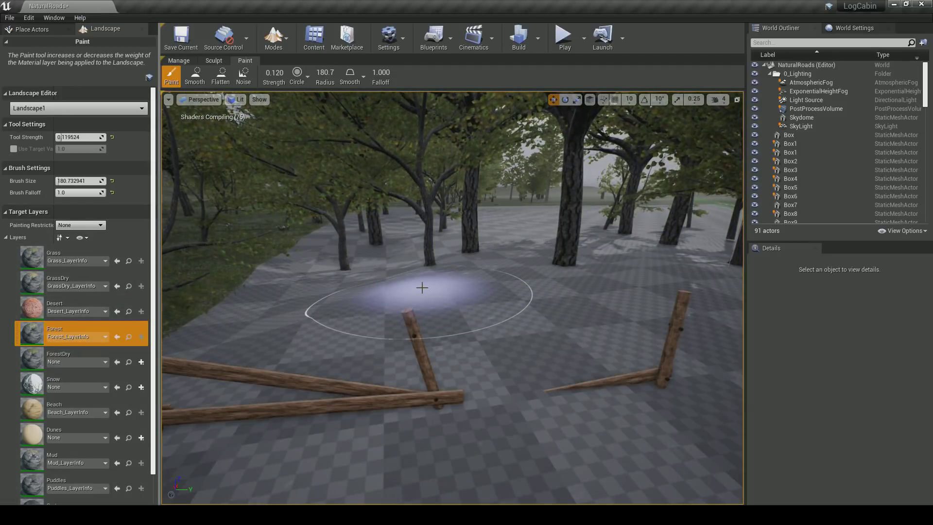
Paint Forest ground under the trees behind the log fence and set the tool strength to 0.18 and brush size to about 525
mouse_move(481, 302)
left_mouse_down()
mouse_move(442, 293)
mouse_move(427, 277)
mouse_move(377, 271)
mouse_move(292, 284)
mouse_move(250, 308)
mouse_move(365, 302)
left_mouse_up()
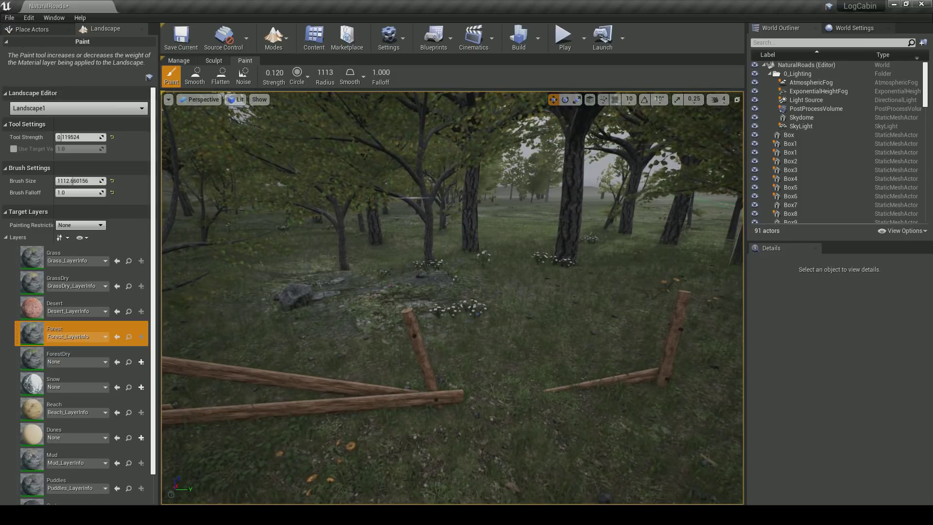
left_click_drag(270, 76, 274, 75)
mouse_move(494, 246)
left_mouse_down()
mouse_move(585, 225)
mouse_move(587, 209)
left_mouse_up()
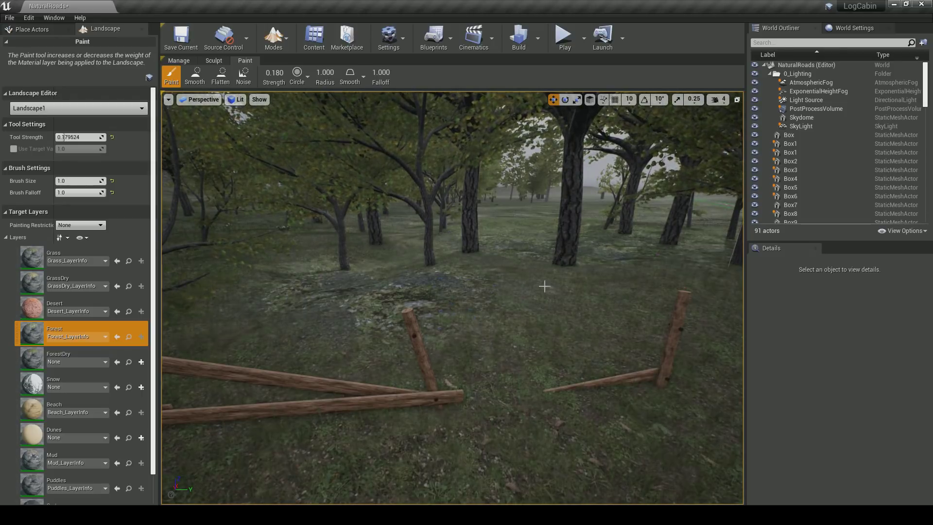
right_click_drag(501, 251, 549, 251)
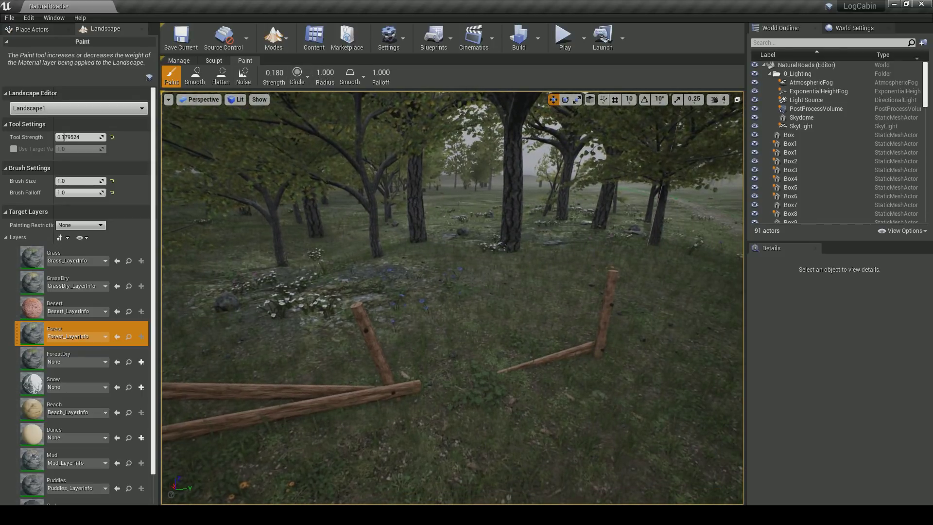
left_click_drag(322, 76, 290, 90)
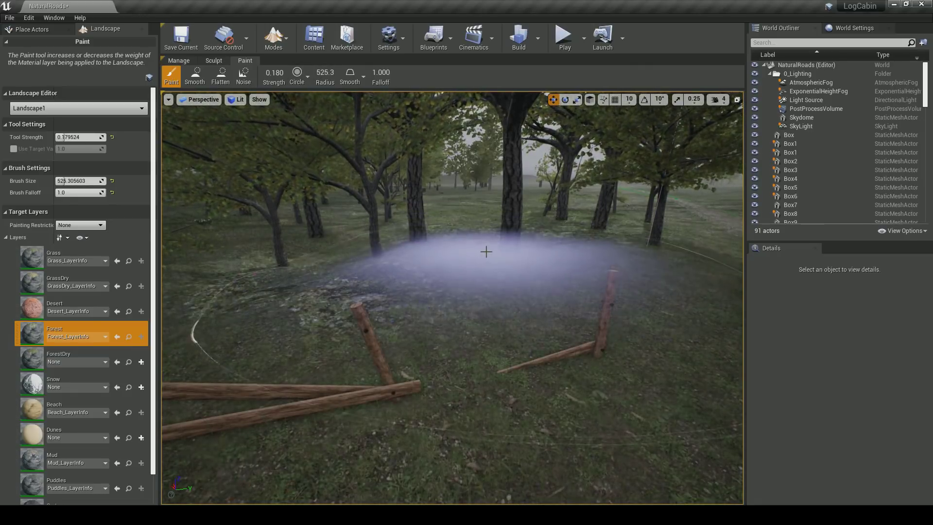
Paint Forest layer patches around the tree trunks in the woods beyond the log fence
right_click_drag(502, 199, 433, 196)
right_click_drag(463, 254, 389, 255)
key("s")
right_click_drag(454, 311, 452, 287)
key("w")
right_click_drag(326, 321, 370, 323)
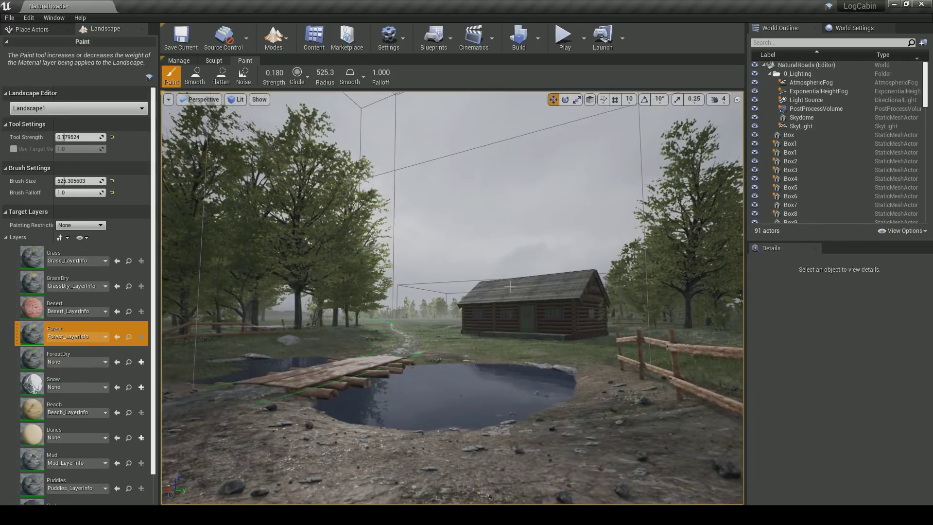
right_click_drag(510, 287, 486, 287)
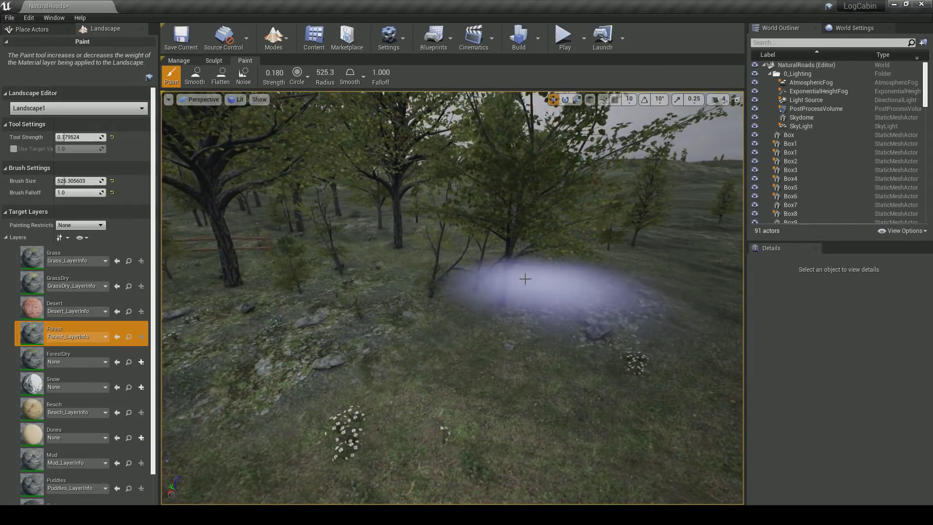
mouse_move(525, 323)
right_mouse_down()
mouse_move(479, 310)
mouse_move(449, 288)
mouse_move(445, 311)
mouse_move(481, 340)
mouse_move(441, 392)
mouse_move(421, 325)
right_mouse_up()
key("w")
key("w")
mouse_move(348, 321)
left_mouse_down()
mouse_move(344, 313)
mouse_move(400, 311)
mouse_move(355, 328)
left_mouse_up()
Extend the Forest layer across the ground beneath the neighbouring groups of trees
key("s")
mouse_move(355, 328)
right_mouse_down()
mouse_move(326, 323)
mouse_move(267, 357)
right_mouse_up()
key("s")
right_click_drag(319, 257, 272, 253)
key("a")
mouse_move(311, 302)
left_mouse_down()
mouse_move(468, 312)
mouse_move(452, 310)
left_mouse_up()
key("w")
mouse_move(452, 310)
right_mouse_down()
mouse_move(437, 310)
mouse_move(525, 316)
mouse_move(452, 310)
right_mouse_up()
mouse_move(452, 310)
left_mouse_down()
mouse_move(212, 302)
mouse_move(213, 334)
left_mouse_up()
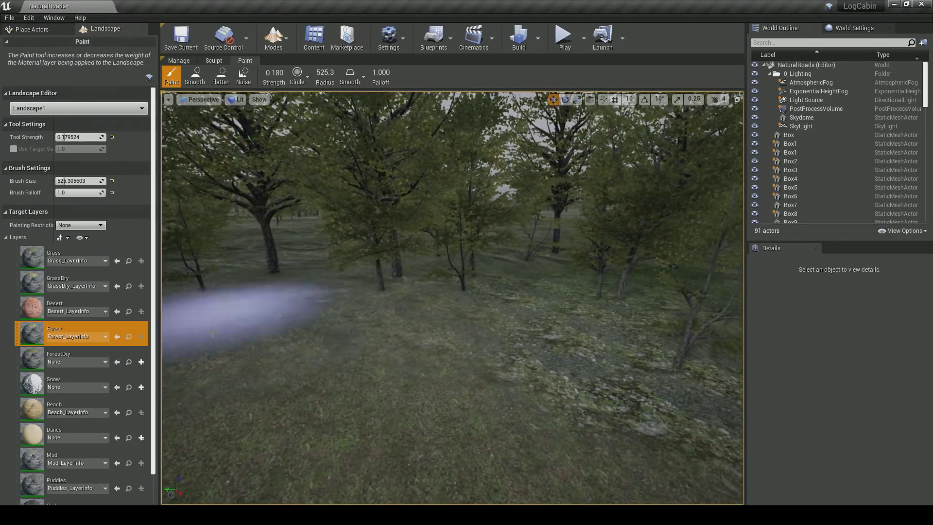
Play the level and run the character through the woods to examine the painted forest floor, and stop the session
key("s")
mouse_move(401, 331)
right_mouse_down()
mouse_move(389, 341)
mouse_move(438, 343)
mouse_move(311, 330)
mouse_move(481, 250)
right_mouse_up()
key("w")
left_click(570, 44)
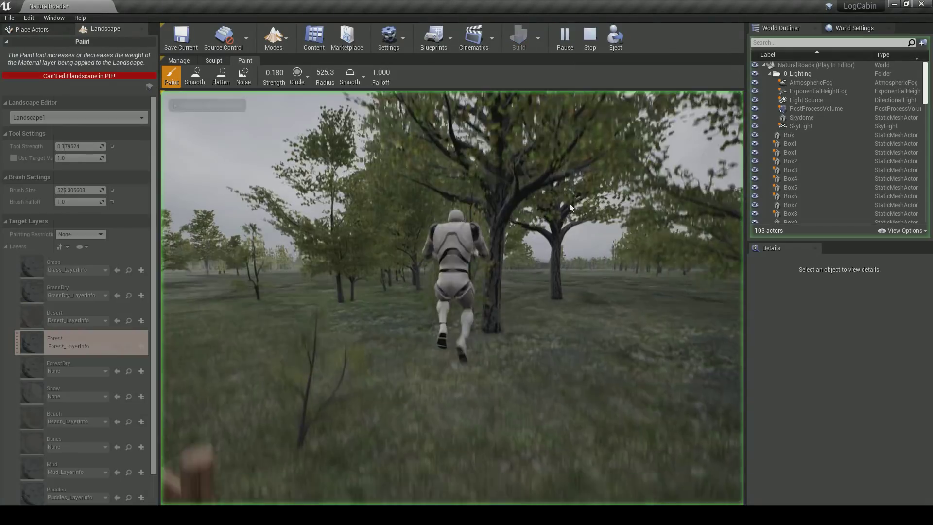
key("w")
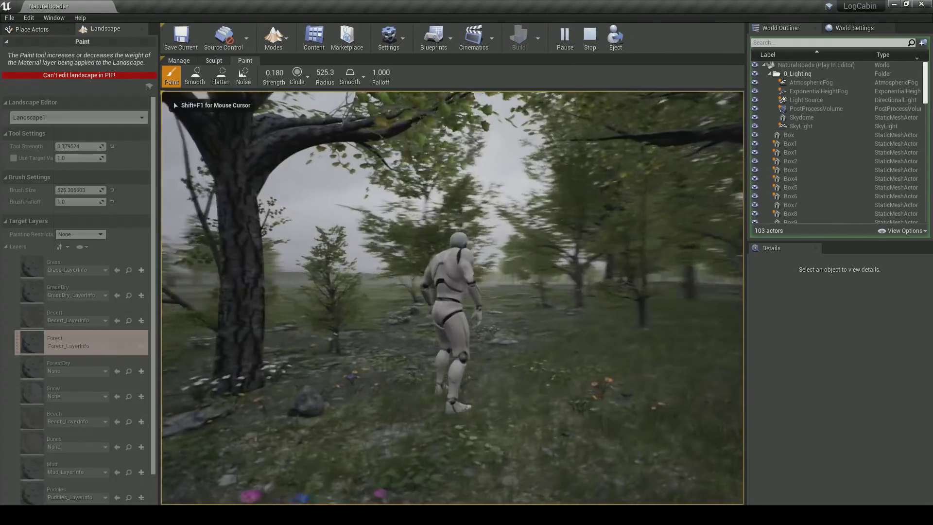
key("s")
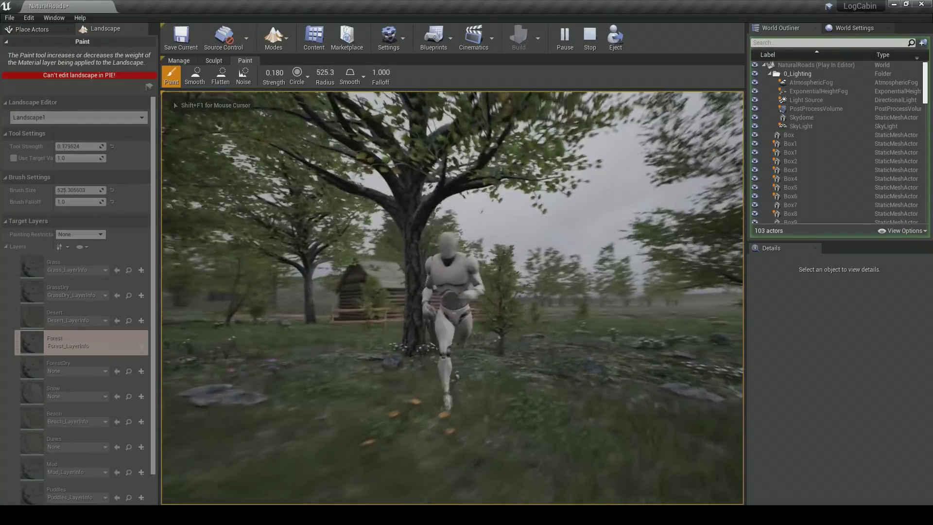
key("a")
key("a")
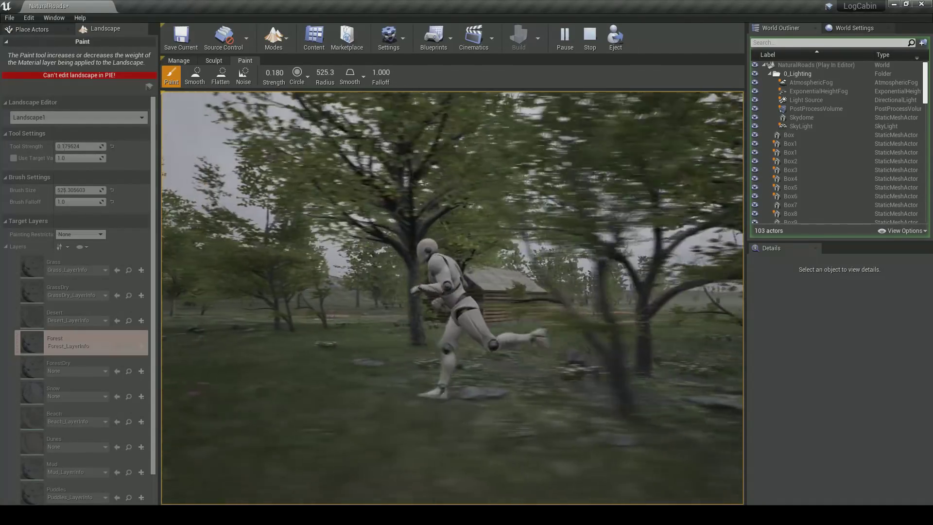
key("a")
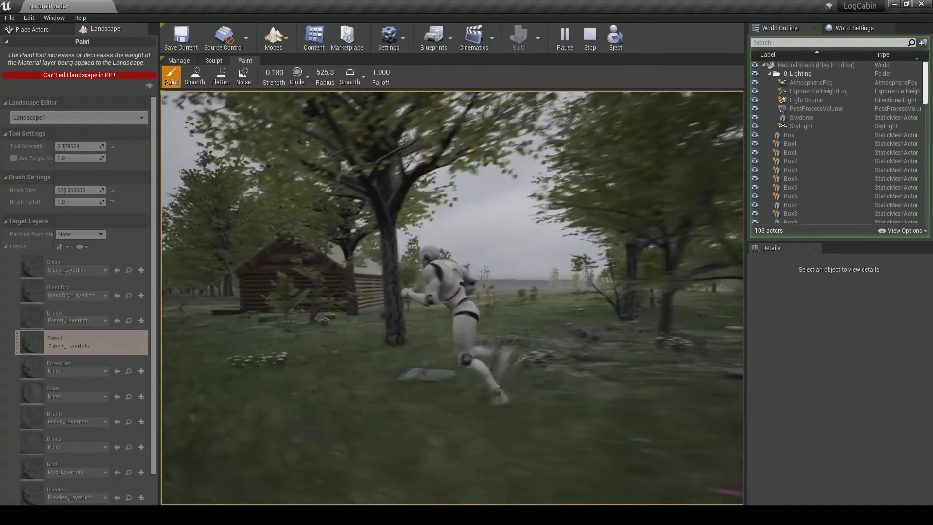
key("d")
key("s")
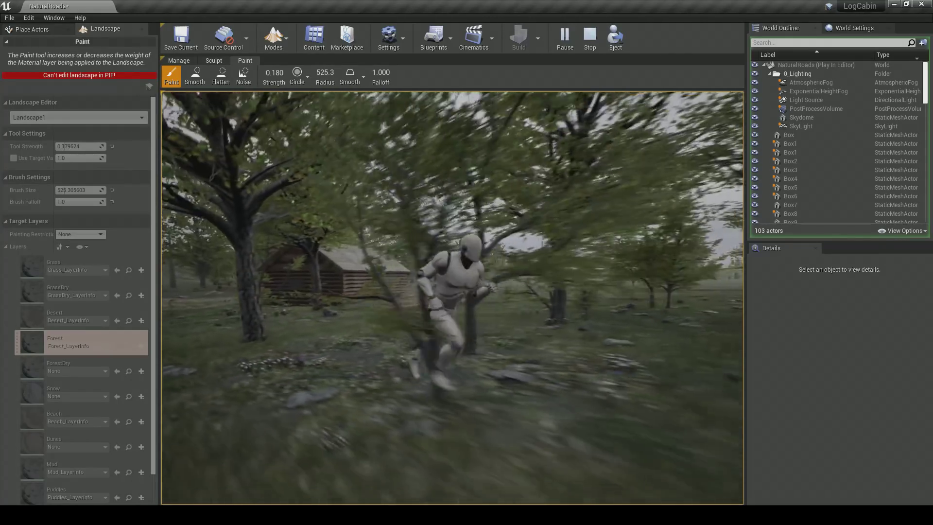
key("w")
key("d")
key("s")
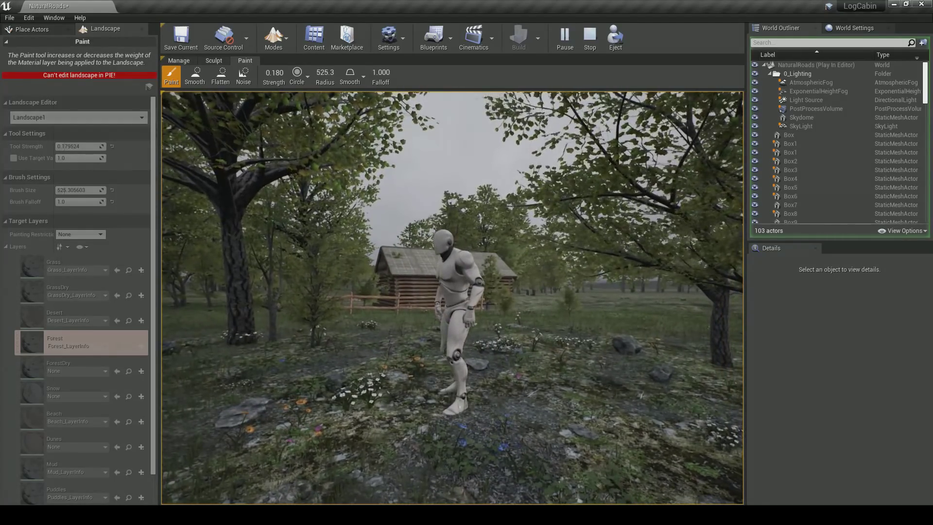
key("Escape")
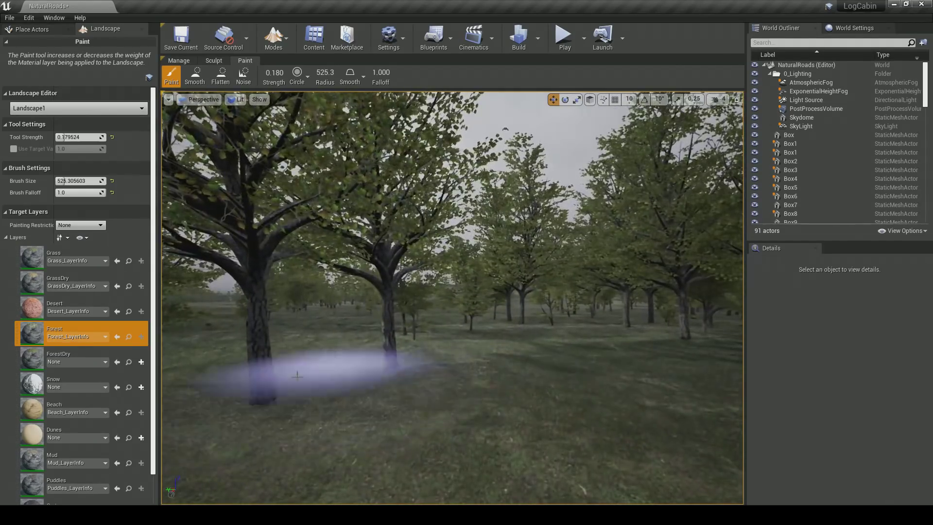
Paint Forest ground beneath the outlying trees at the edge of the grove and return to the pond view
right_click_drag(462, 350, 458, 350)
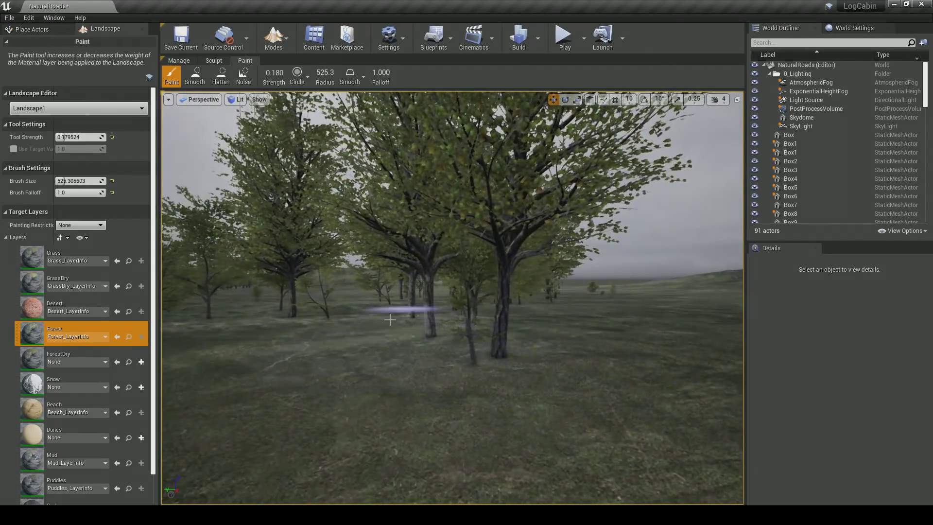
left_click_drag(446, 358, 440, 354)
right_click_drag(440, 354, 430, 364)
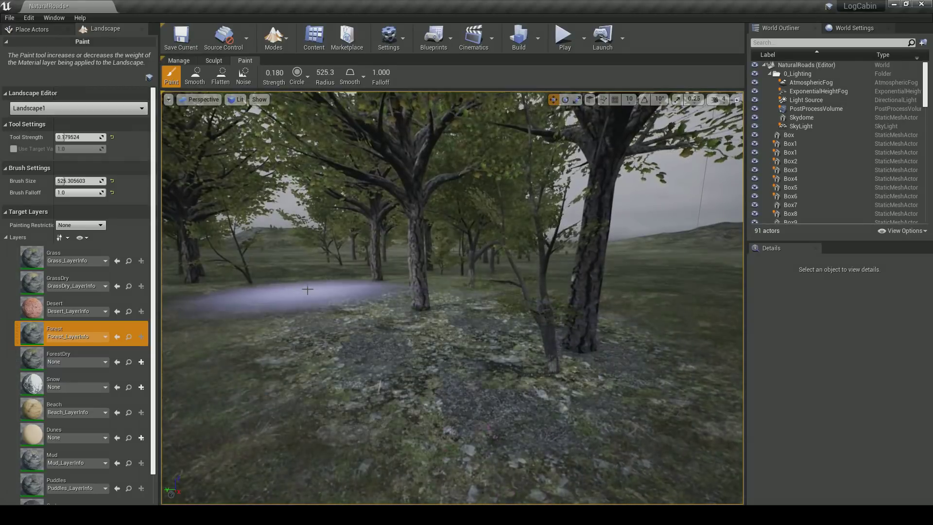
right_click_drag(370, 323, 341, 311)
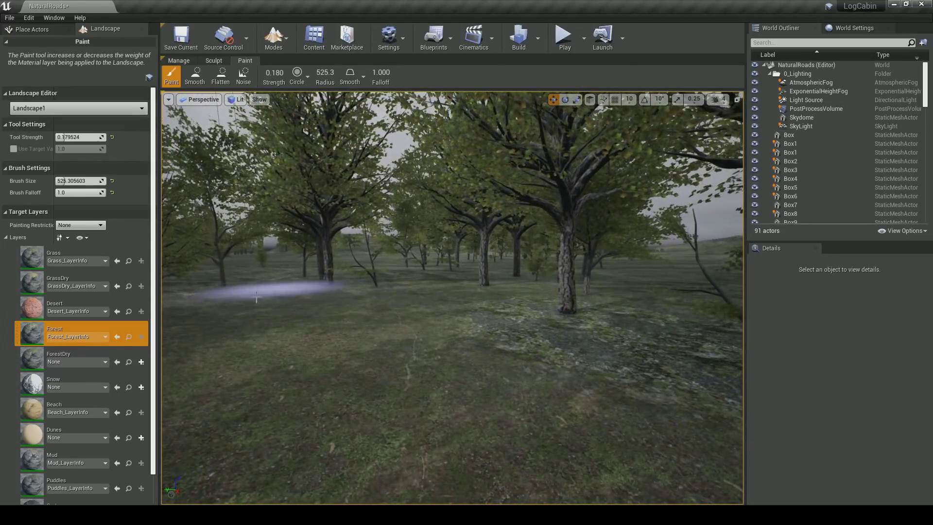
right_click_drag(537, 270, 452, 253)
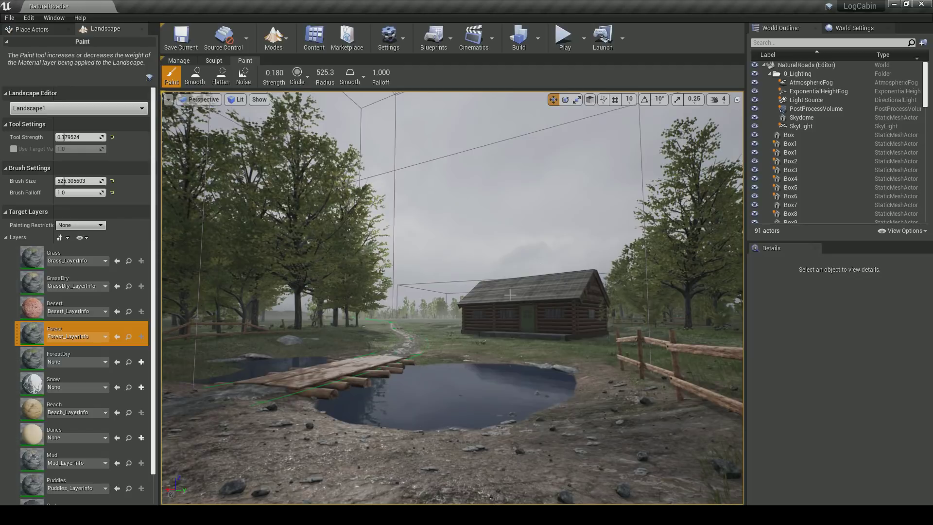
Set the brush size to 150 and paint Forest ground around the rock in front of the log fence
mouse_move(504, 308)
right_mouse_down()
mouse_move(471, 306)
mouse_move(439, 358)
right_mouse_up()
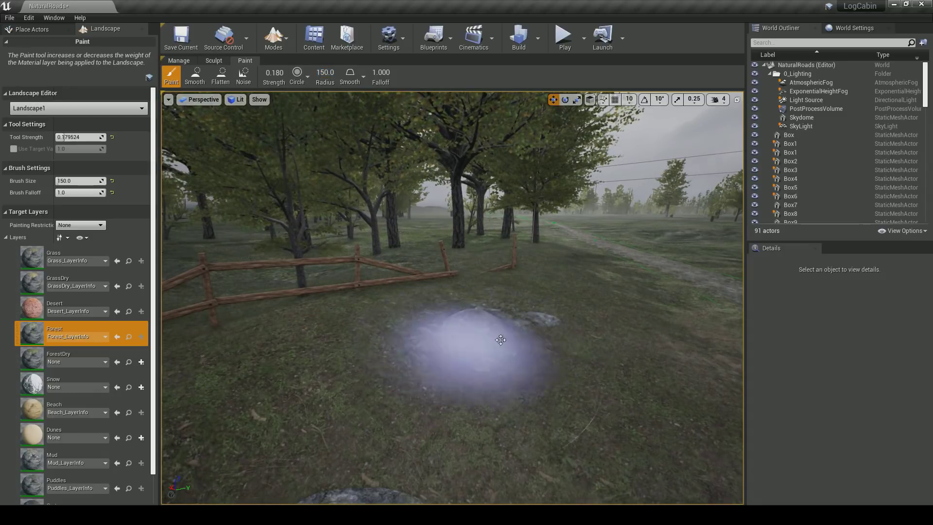
mouse_move(447, 360)
left_mouse_down()
mouse_move(417, 348)
mouse_move(511, 334)
left_mouse_up()
right_click_drag(648, 266, 657, 275)
mouse_move(450, 321)
left_mouse_down()
mouse_move(356, 313)
mouse_move(500, 313)
left_mouse_up()
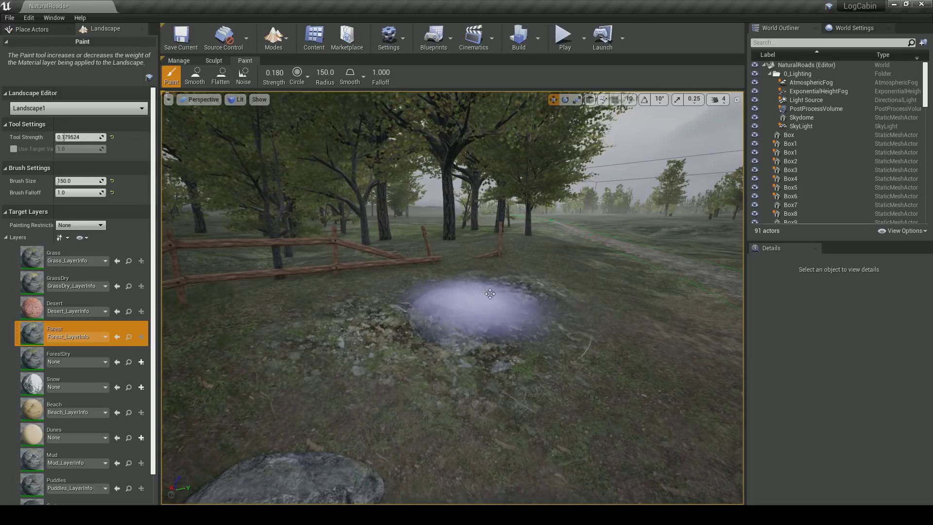
Paint Forest patches on the grassy bank around the flat rocks at the pond's edge near the log fence
right_click_drag(681, 283, 628, 289)
key("s")
mouse_move(364, 298)
left_mouse_down()
mouse_move(249, 308)
mouse_move(208, 275)
mouse_move(333, 337)
mouse_move(327, 333)
left_mouse_up()
key("a")
right_click_drag(326, 333, 318, 346)
mouse_move(438, 382)
left_mouse_down()
mouse_move(597, 386)
mouse_move(602, 340)
mouse_move(630, 341)
left_mouse_up()
right_click_drag(631, 341, 661, 339)
key("s")
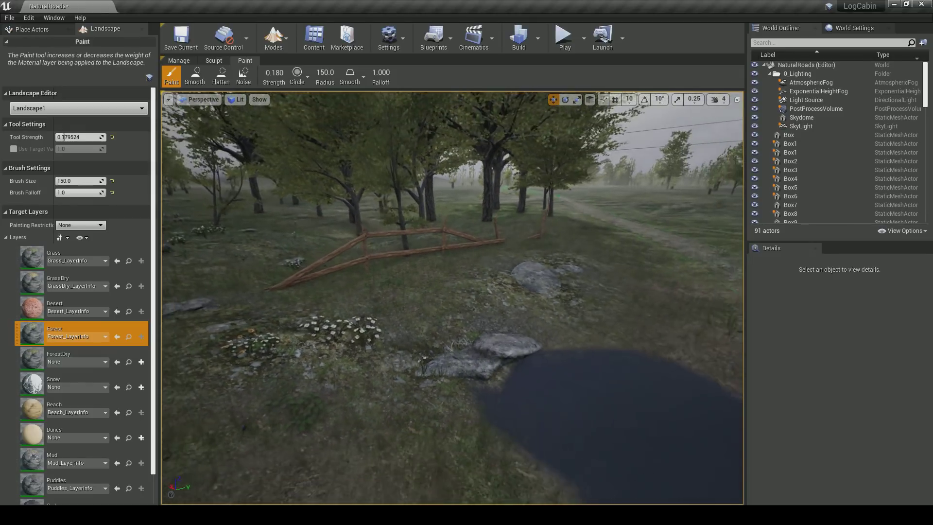
left_click_drag(552, 338, 429, 348)
Paint Forest ground around the cluster of rocks on the cabin side of the pond
key("w")
mouse_move(430, 348)
right_mouse_down()
mouse_move(559, 343)
mouse_move(567, 328)
mouse_move(550, 365)
right_mouse_up()
key("d")
key("w")
right_click_drag(447, 265, 442, 275)
key("s")
left_click_drag(441, 275, 379, 254)
left_click_drag(477, 282, 538, 273)
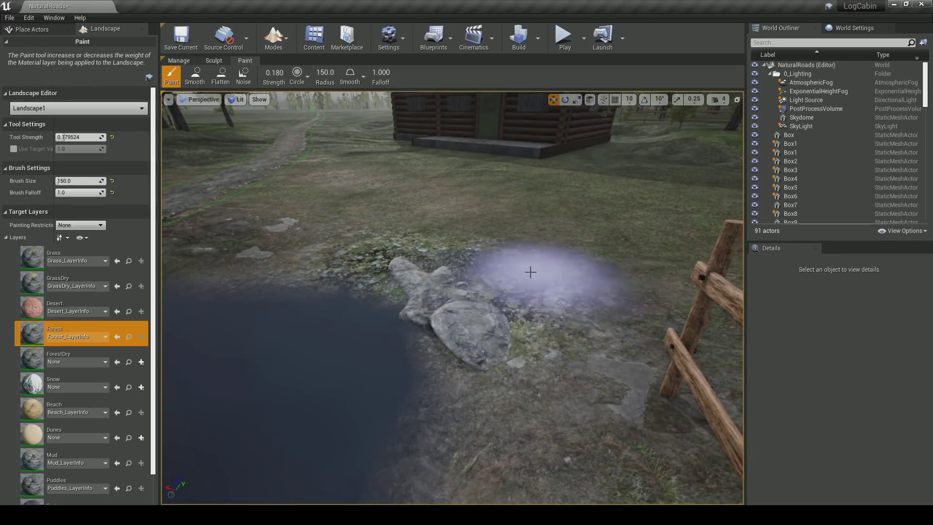
right_click_drag(475, 262, 356, 231)
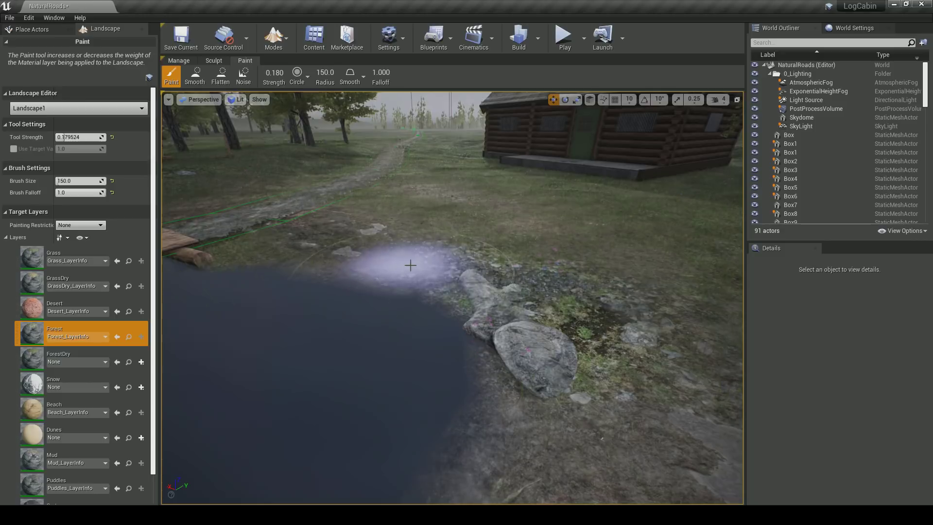
Switch to the Beach layer and paint sand along the pond shore between the wooden bridge and the fence
right_click_drag(428, 258, 472, 248)
key("s")
scroll(123, 349, "down", 1)
scroll(124, 351, "down", 1)
left_click(124, 377)
mouse_move(452, 296)
right_mouse_down()
mouse_move(454, 336)
mouse_move(467, 340)
right_mouse_up()
key("s")
left_click_drag(550, 364, 527, 346)
right_click_drag(404, 282, 372, 267)
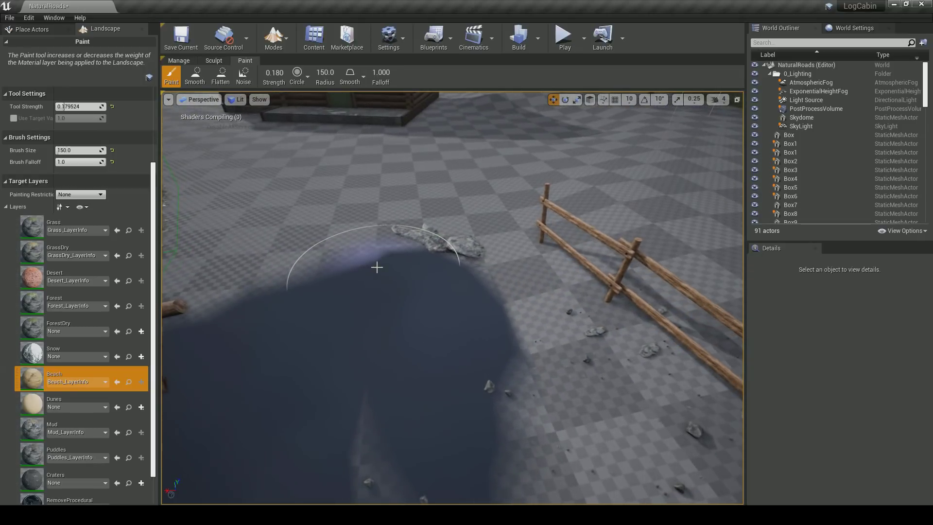
mouse_move(320, 296)
left_mouse_down()
mouse_move(260, 294)
mouse_move(338, 269)
left_mouse_up()
mouse_move(338, 270)
right_mouse_down()
mouse_move(311, 260)
mouse_move(272, 272)
mouse_move(397, 276)
right_mouse_up()
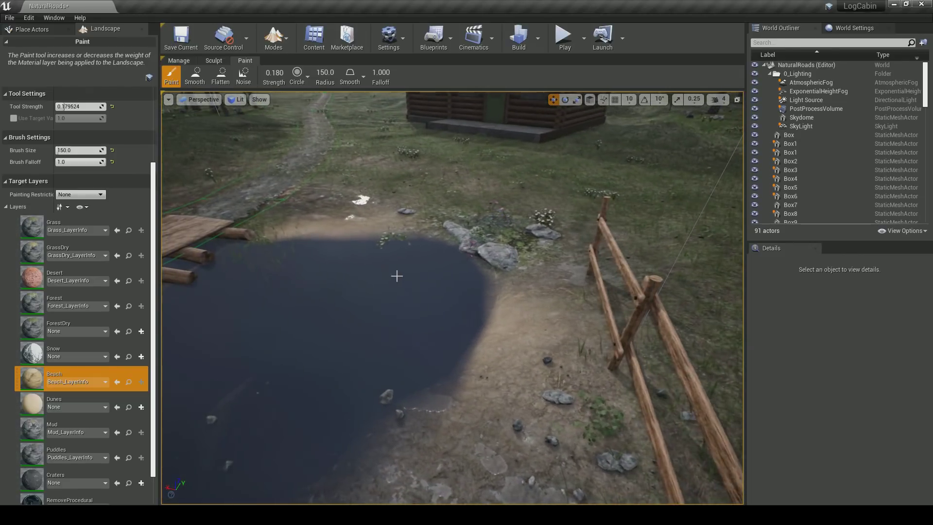
Select the Grass layer, return to Beach and paint sand along the pond banks on the other side of the bridge
left_click(44, 233)
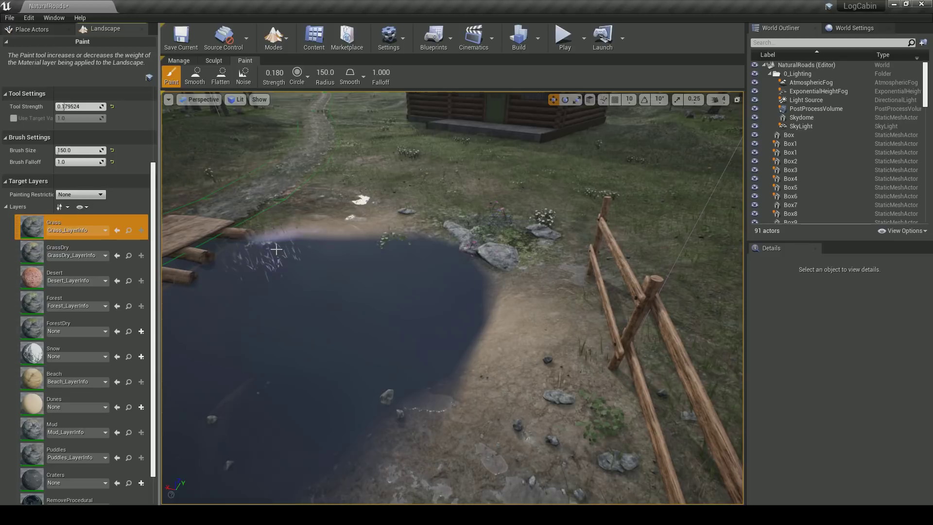
mouse_move(379, 362)
right_mouse_down()
mouse_move(195, 319)
mouse_move(219, 347)
mouse_move(251, 344)
right_mouse_up()
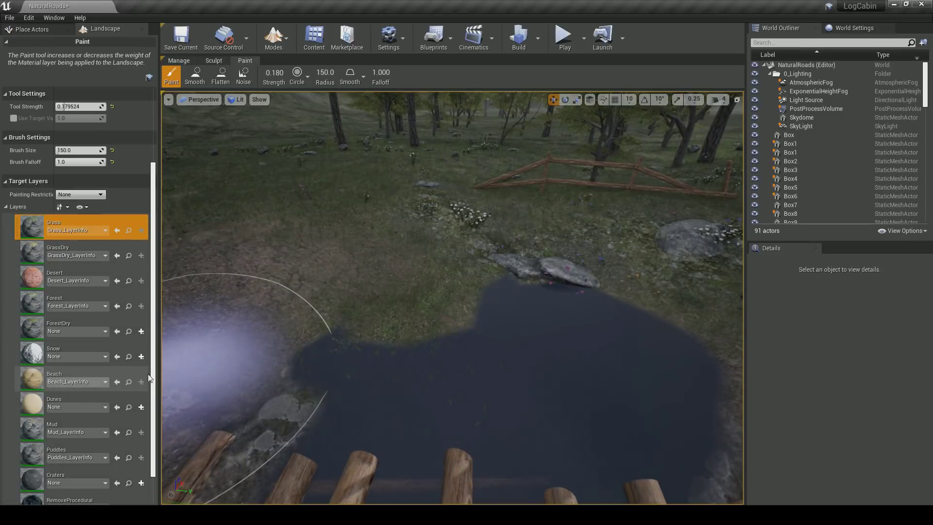
right_click_drag(476, 308, 246, 337)
left_click(55, 377)
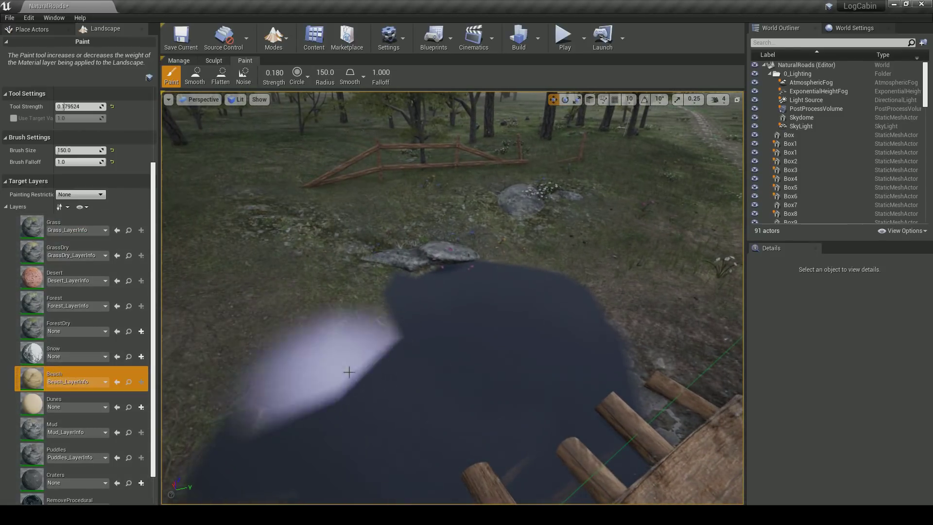
left_click_drag(338, 371, 344, 338)
mouse_move(554, 291)
left_mouse_down()
mouse_move(591, 311)
mouse_move(510, 287)
left_mouse_up()
right_click_drag(505, 300, 515, 289)
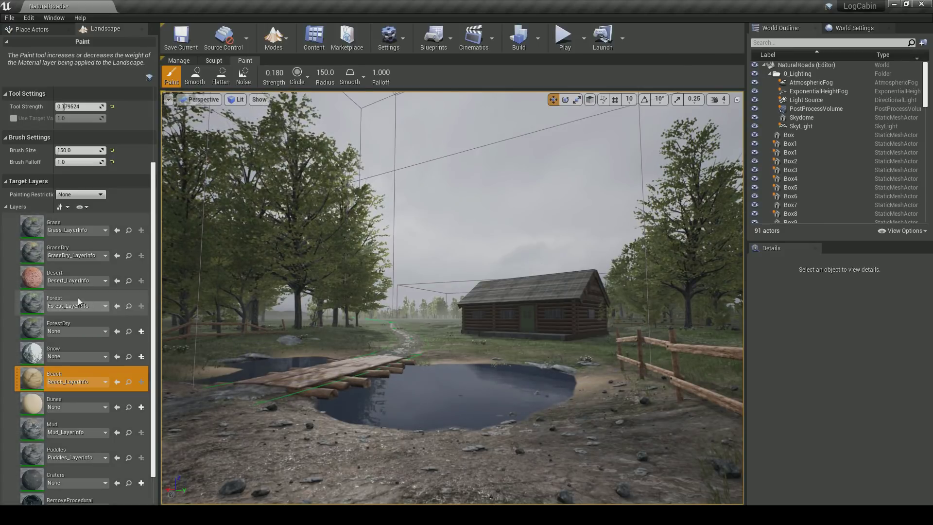
Paint with the Grass layer over the bare pond bank beside the flat rocks, between the bridge and the broken fence
left_click(63, 298)
key("w")
mouse_move(453, 298)
right_mouse_down()
mouse_move(401, 302)
mouse_move(392, 335)
mouse_move(411, 341)
right_mouse_up()
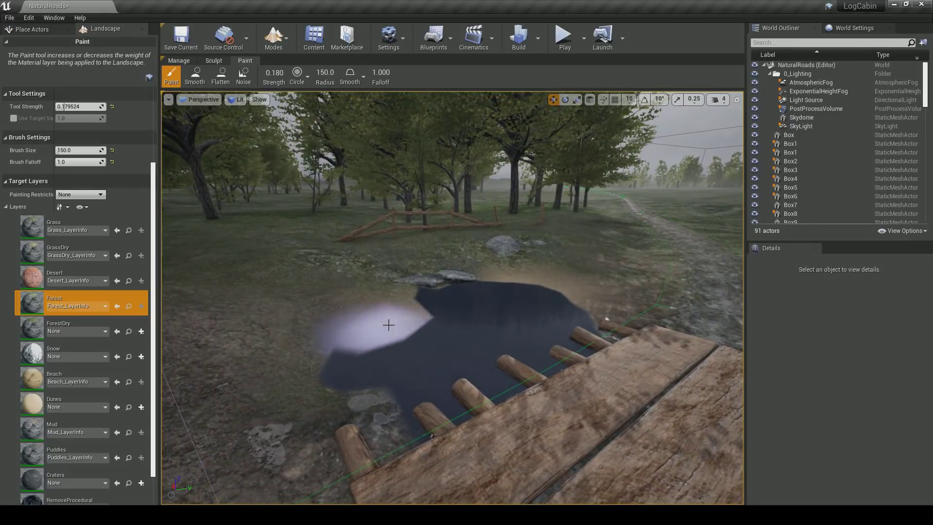
left_click(68, 226)
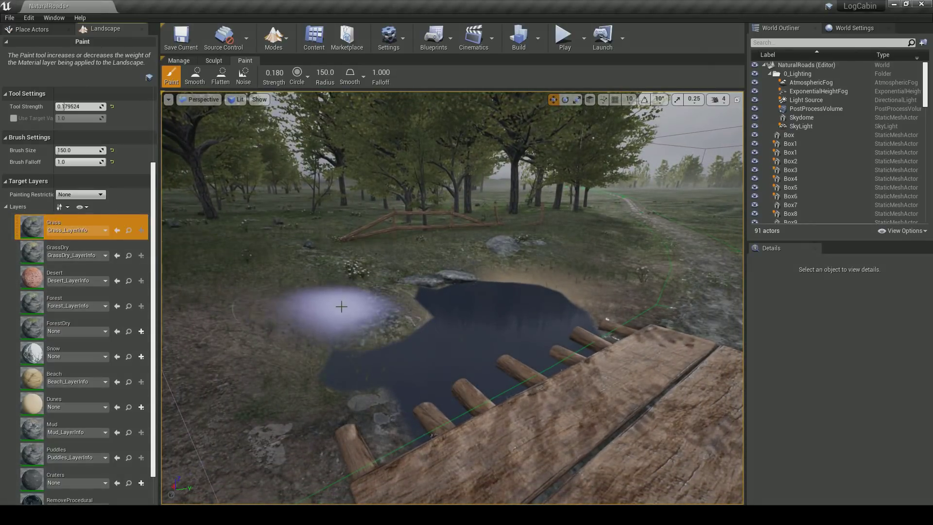
key("s")
right_click_drag(479, 260, 533, 246)
right_click_drag(413, 330, 384, 338)
key("w")
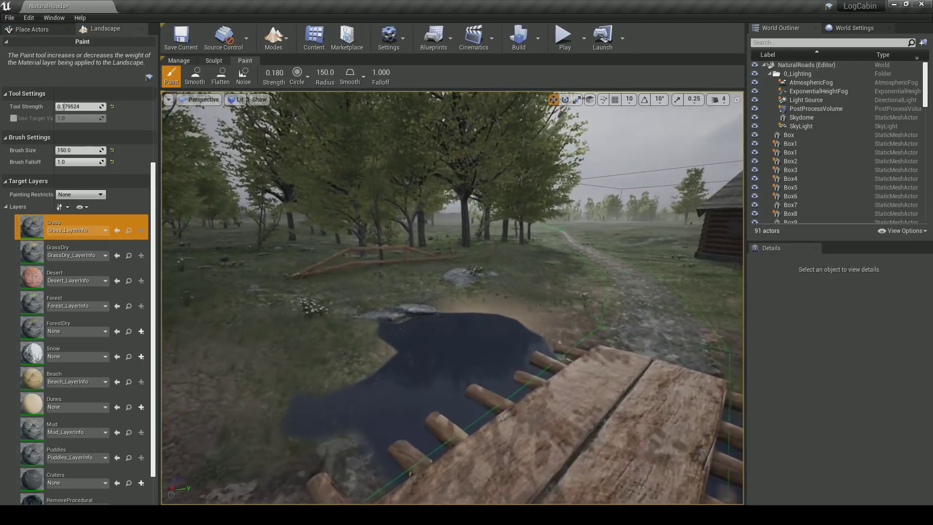
Smooth the sculpted terrain along the pond bank and around the rocks near the broken fence
left_click(195, 76)
right_click_drag(385, 362, 364, 387)
key("w")
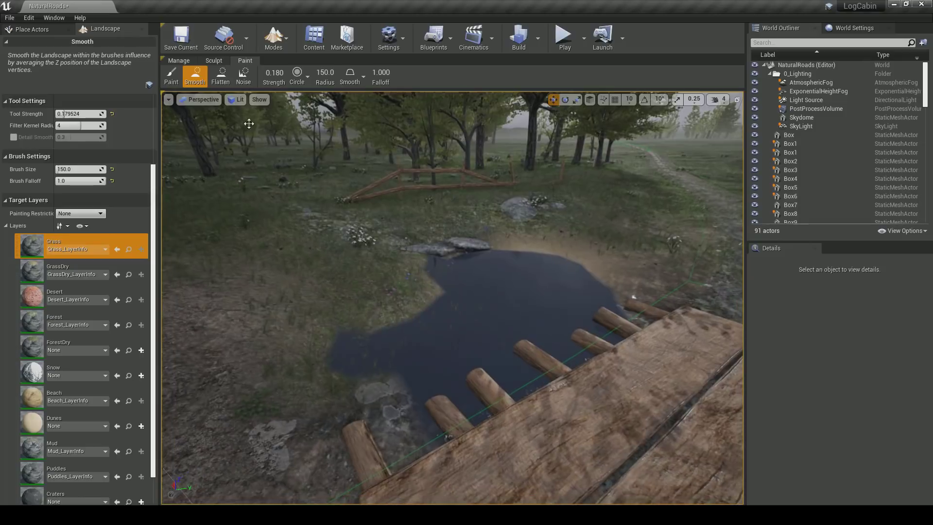
left_click(217, 62)
mouse_move(459, 296)
left_mouse_down()
mouse_move(500, 304)
mouse_move(454, 292)
mouse_move(377, 308)
mouse_move(377, 326)
mouse_move(391, 250)
left_mouse_up()
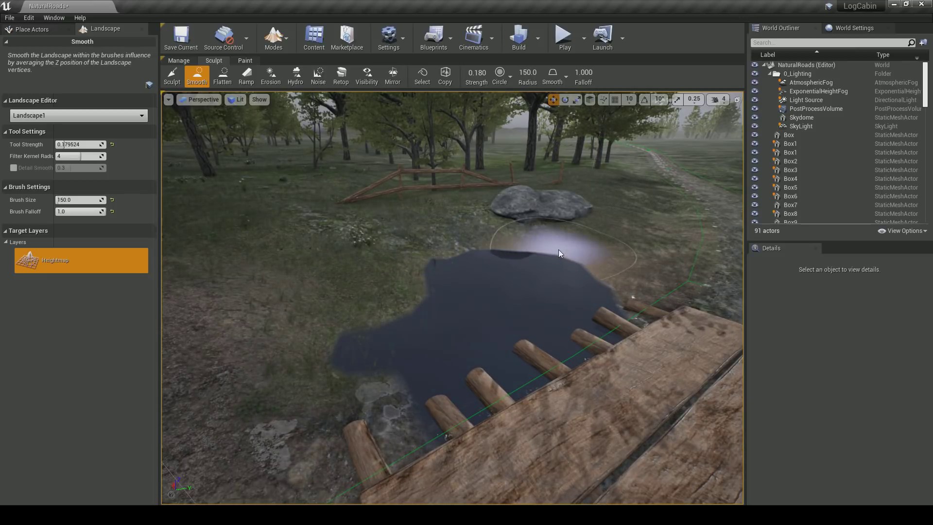
key("w")
mouse_move(574, 254)
right_mouse_down()
mouse_move(596, 228)
mouse_move(586, 267)
right_mouse_up()
key("s")
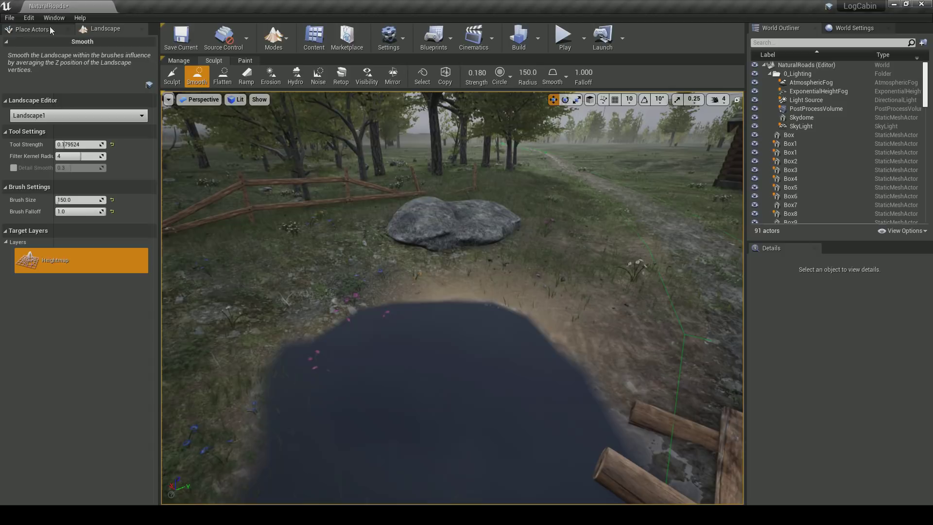
Undo the last two landscape smoothing strokes beside the pond
left_click(30, 18)
left_click(42, 36)
left_click(33, 19)
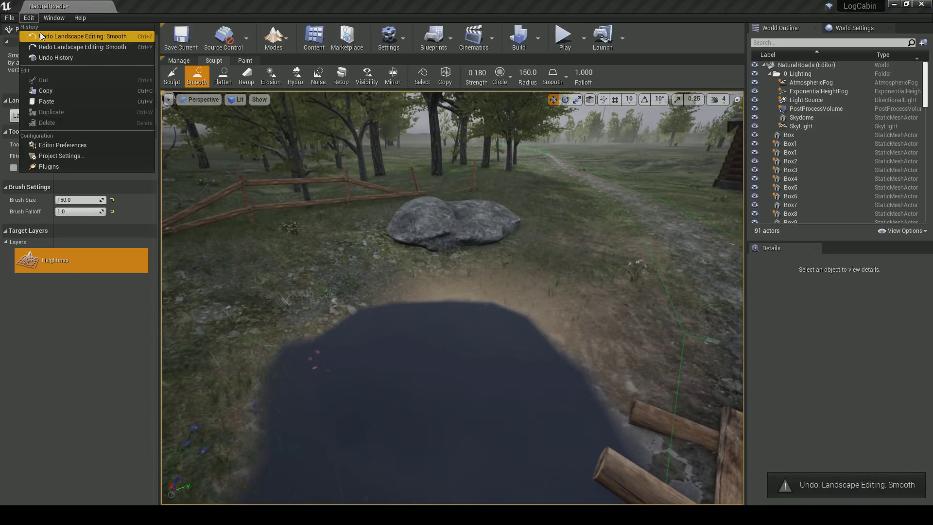
left_click(41, 34)
key("s")
right_click_drag(379, 211, 379, 190)
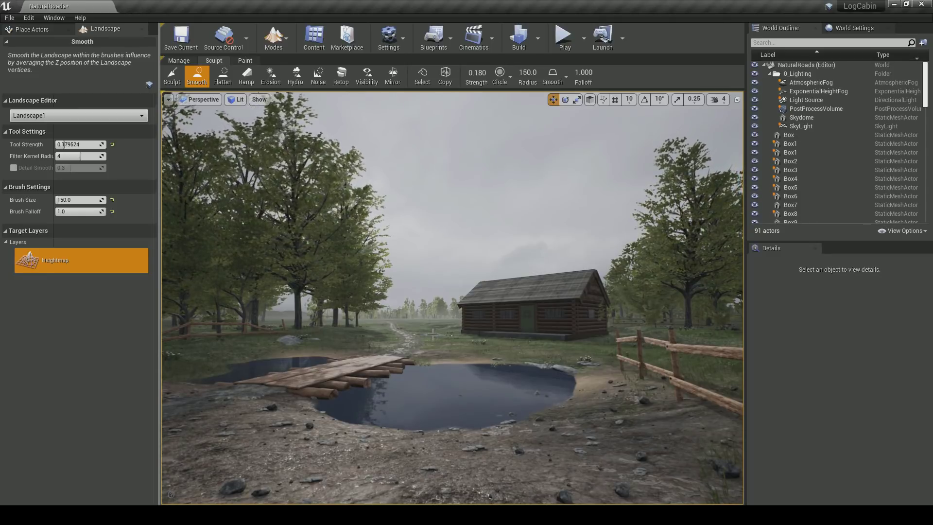
Switch the landscape tools to spline management and examine the pond, bridge, road and cabin surroundings from several sides
key("a")
right_click_drag(432, 335, 439, 356)
key("d")
key("w")
key("s")
key("a")
key("s")
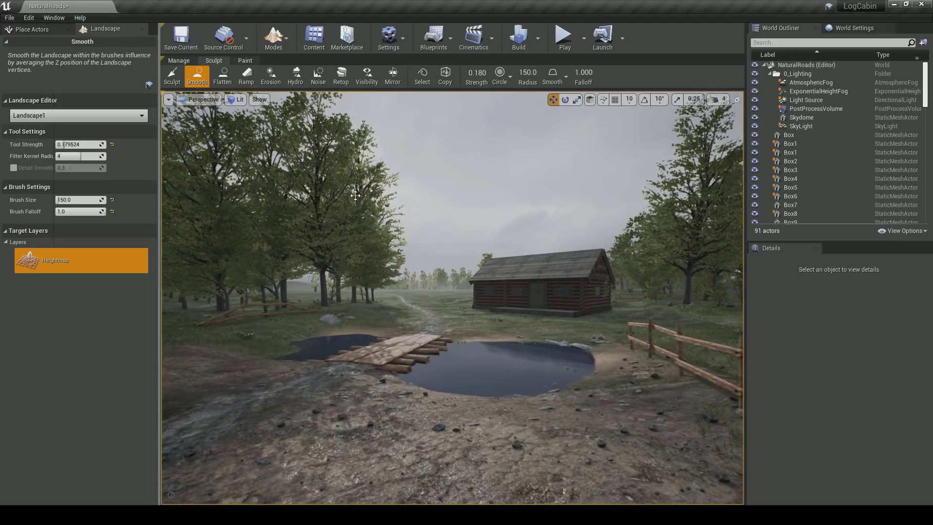
left_click(179, 60)
right_click_drag(420, 184, 506, 186)
key("w")
key("s")
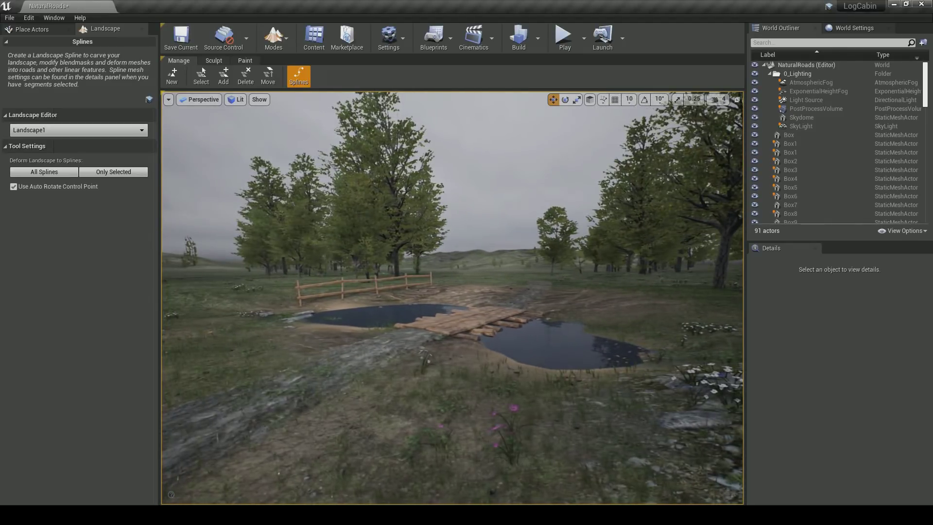
key("d")
right_click_drag(506, 186, 321, 185)
key("a")
key("w")
key("a")
key("d")
Play the level in the editor, walk the character around the pond and past the cabin, and end the session
left_click(565, 38)
key("s")
key("d")
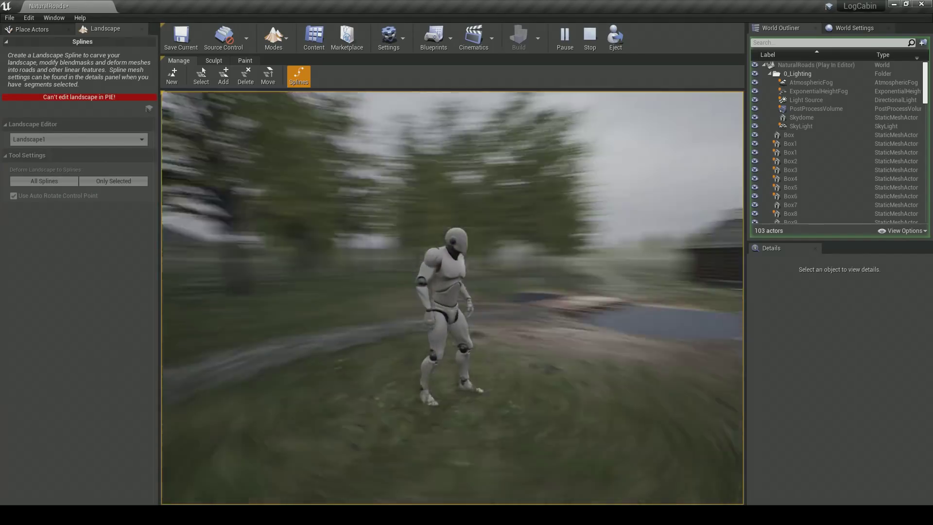
key("w")
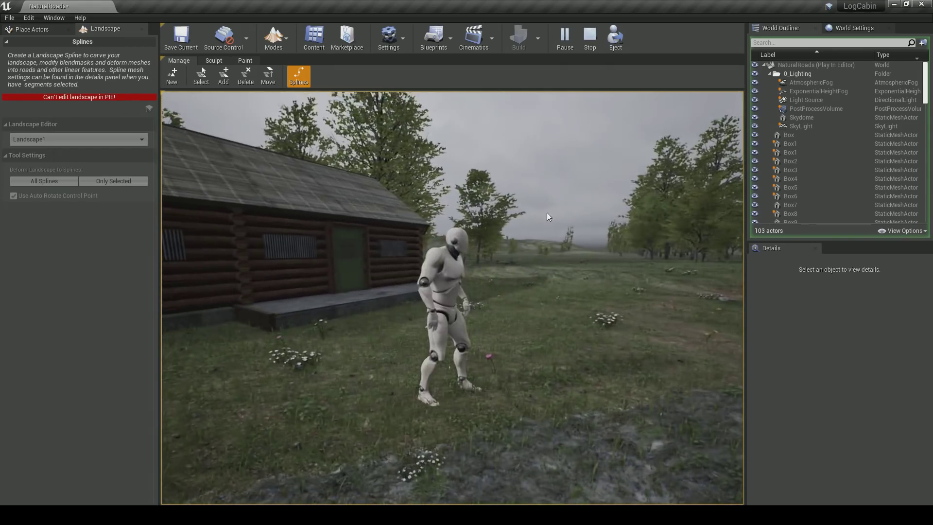
key("Escape")
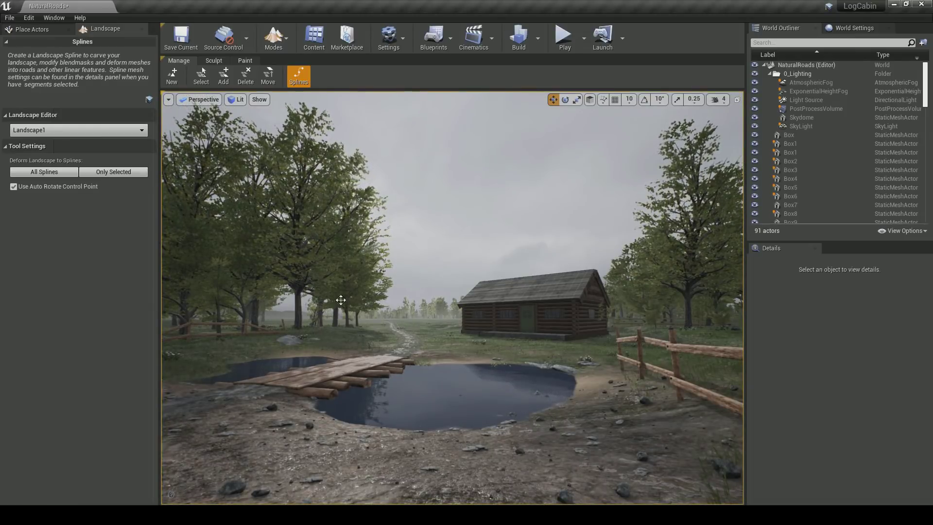
Return from landscape editing to Select mode and save the NaturalRoads level
left_click(274, 39)
left_click(289, 67)
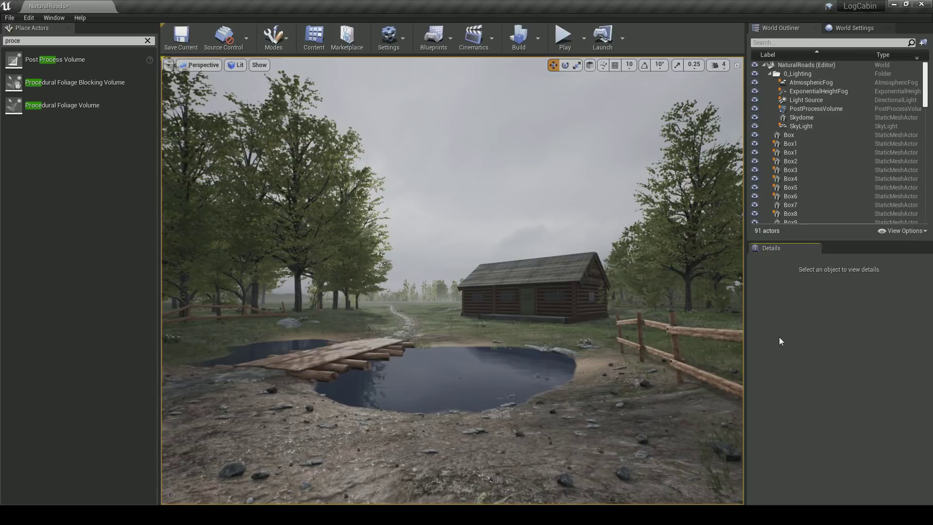
key("ctrl+s")
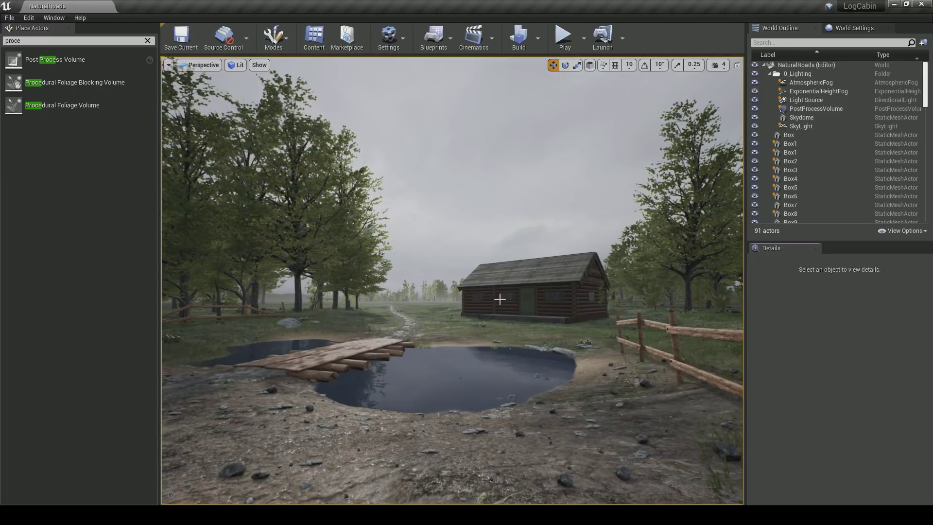
left_click(69, 28)
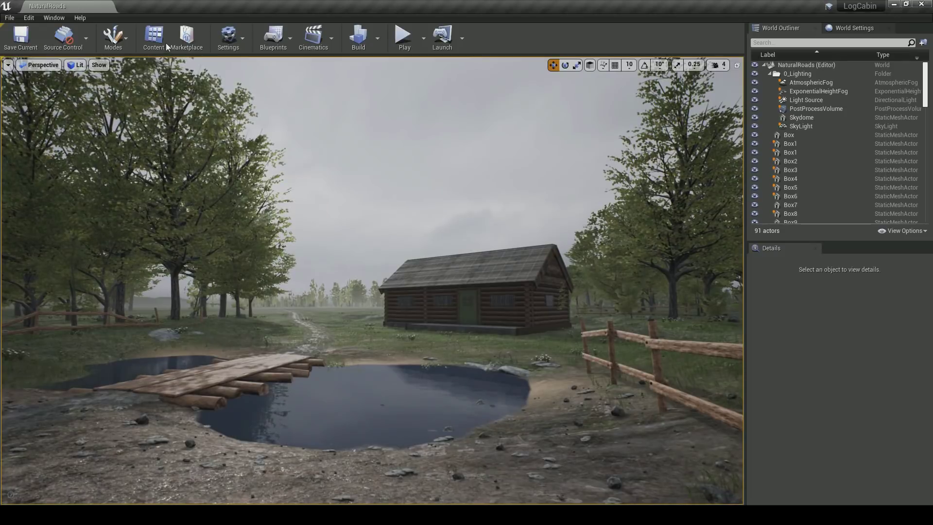
left_click(113, 37)
left_click(337, 267)
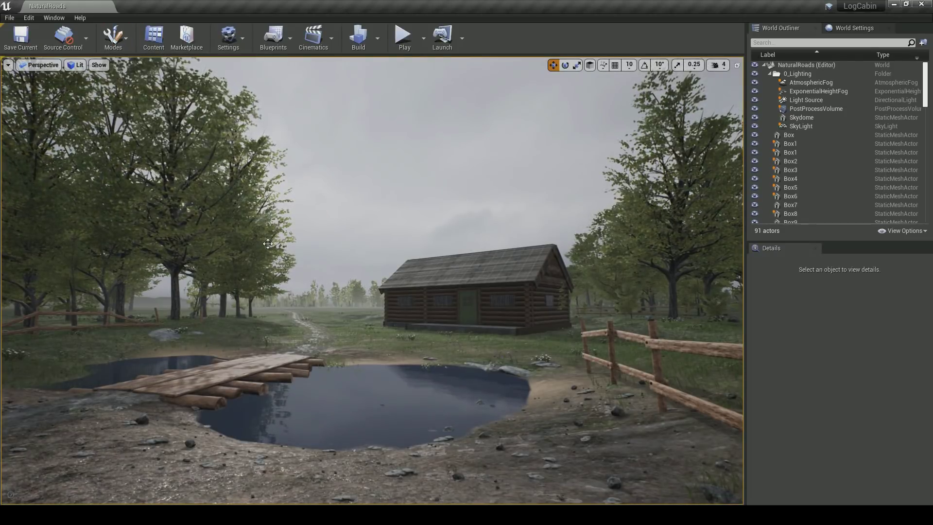
left_click(56, 18)
left_click(66, 109)
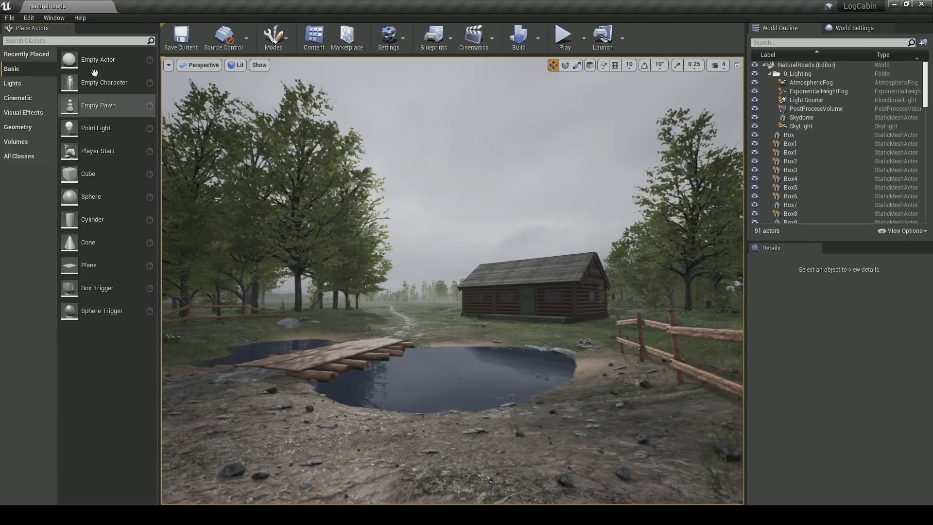
Find the Cine Camera Actor among the placeable actors, place it on the ground before the pond and raise it
left_click(71, 40)
type("cine")
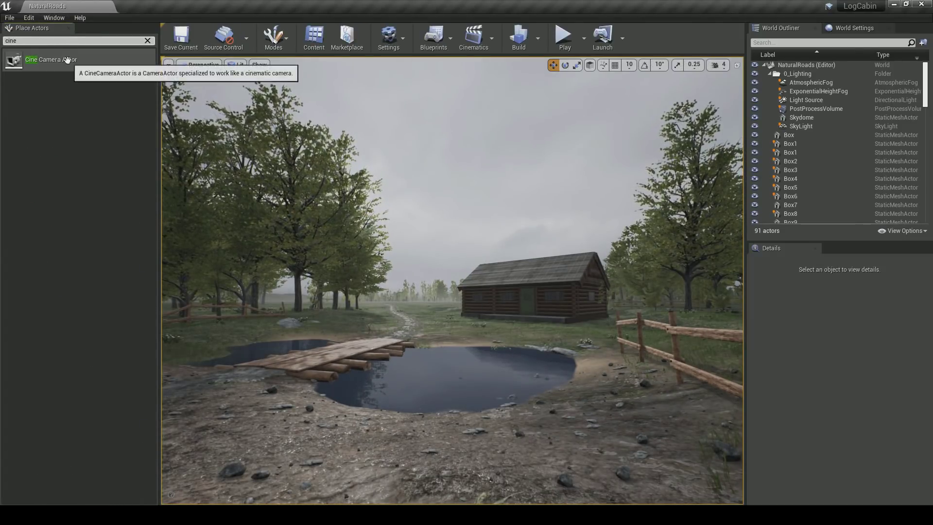
left_click_drag(49, 60, 346, 425)
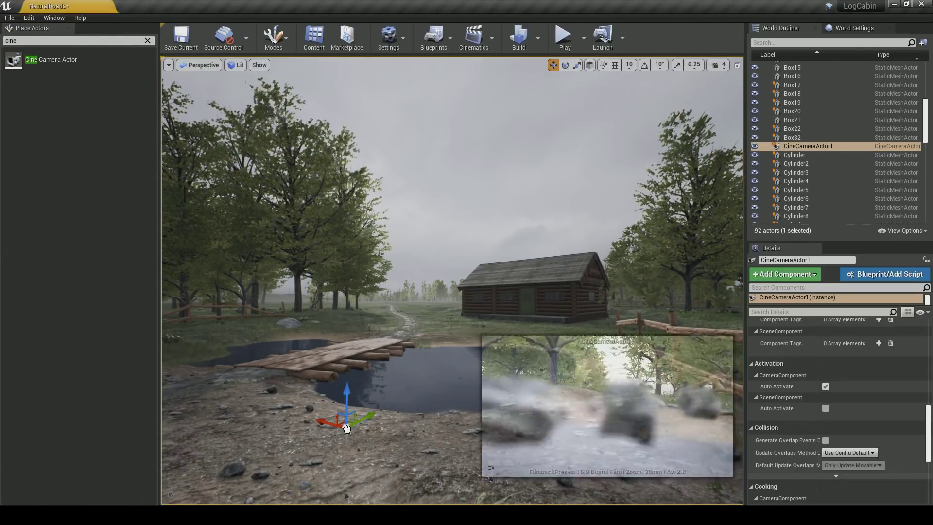
left_click_drag(347, 393, 349, 347)
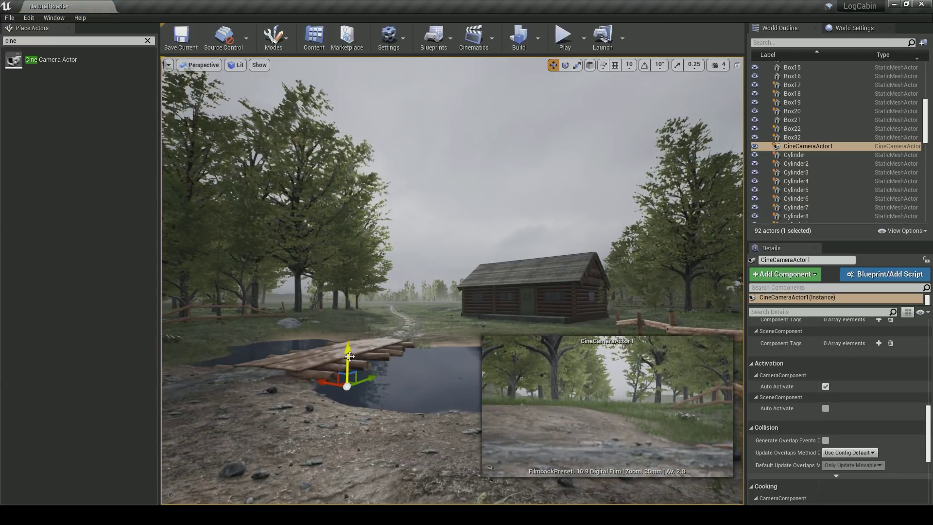
Snap CineCameraActor1 to the current viewport view and pilot it
right_click(348, 353)
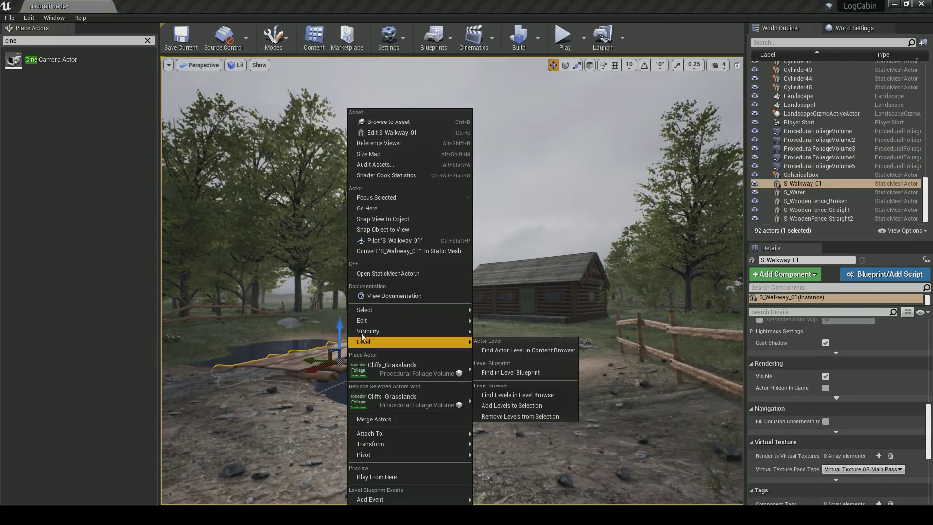
left_click(798, 96)
scroll(883, 175, "up", 10)
scroll(879, 184, "up", 5)
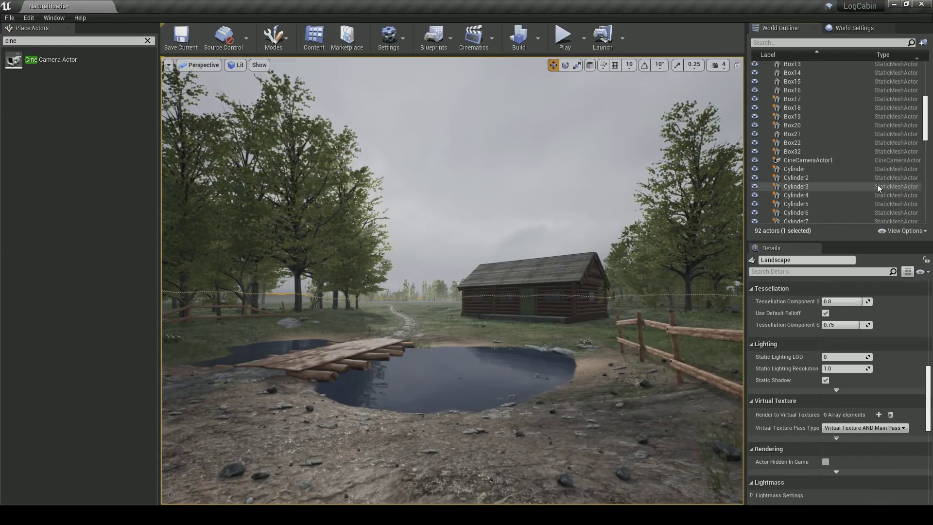
left_click(832, 161)
right_click(832, 162)
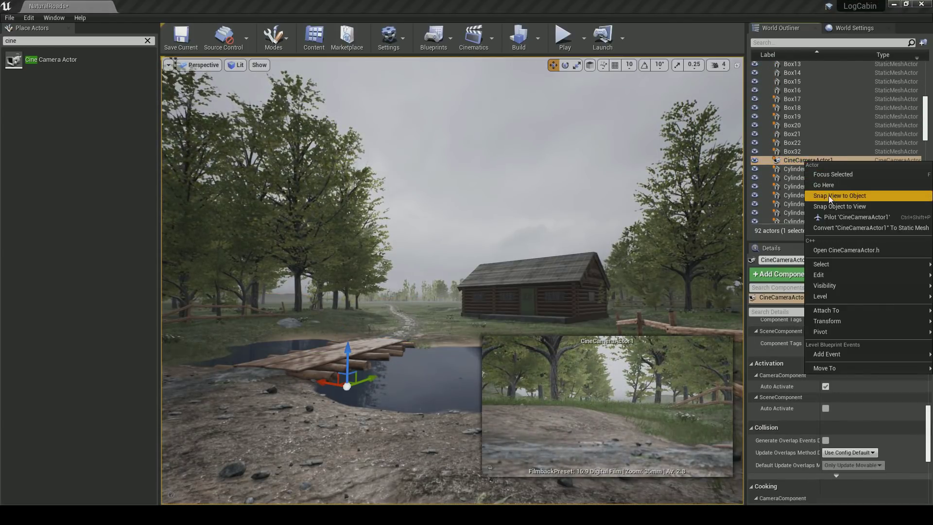
left_click(835, 206)
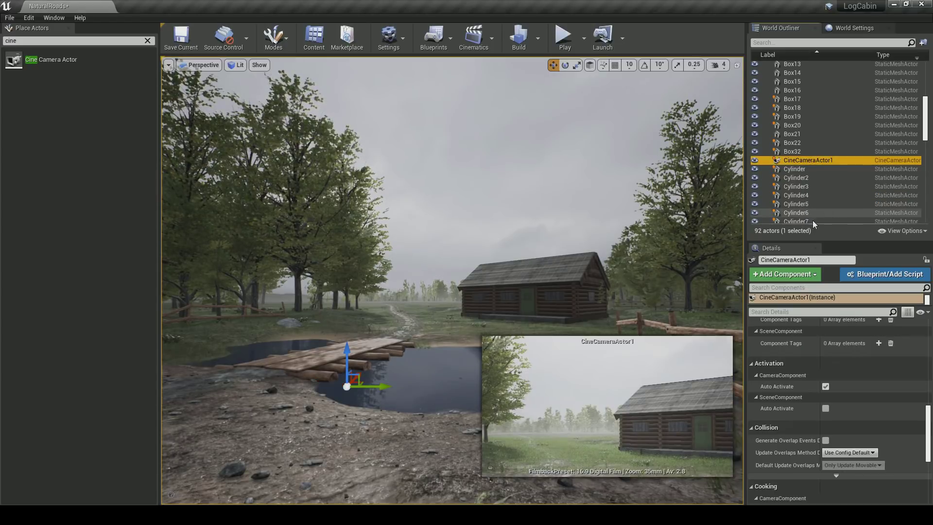
right_click(806, 164)
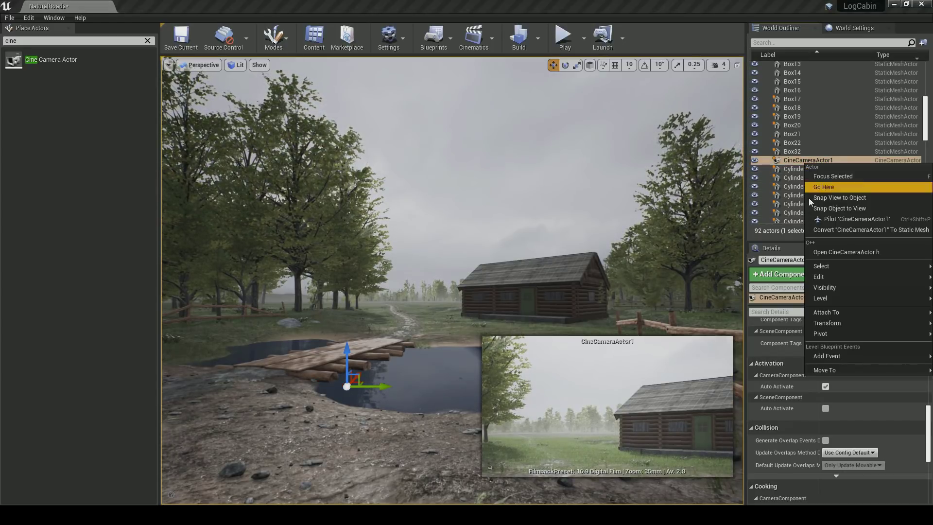
left_click(813, 218)
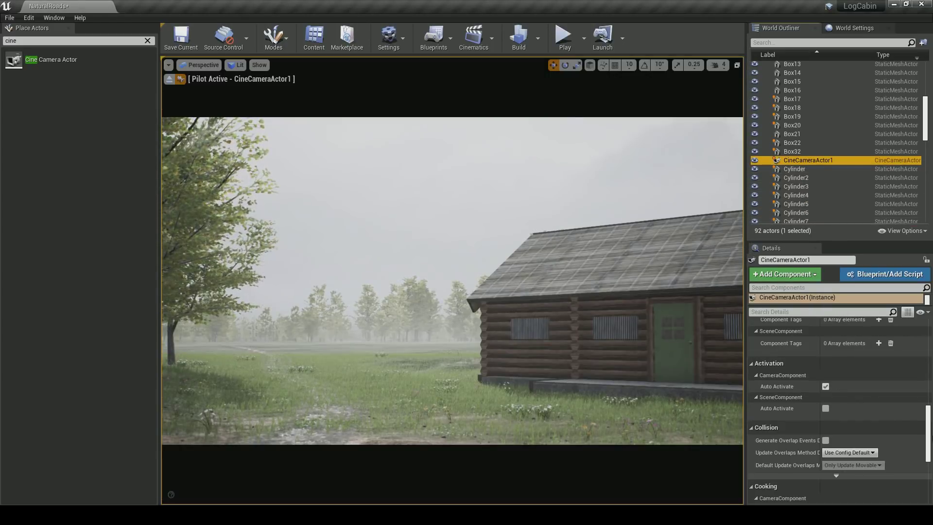
Set the cine camera's current focal length to about 12.2 and its current aperture to 1.2
scroll(910, 411, "up", 3)
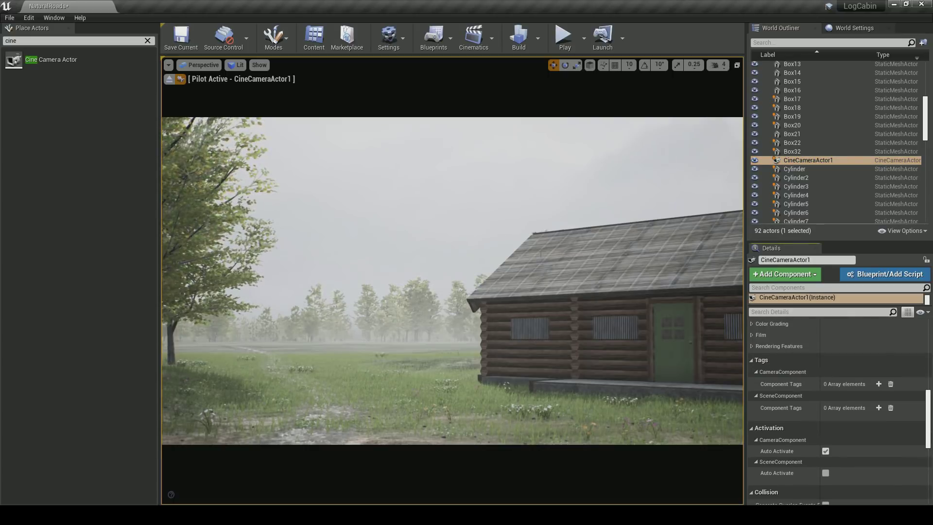
scroll(821, 407, "up", 10)
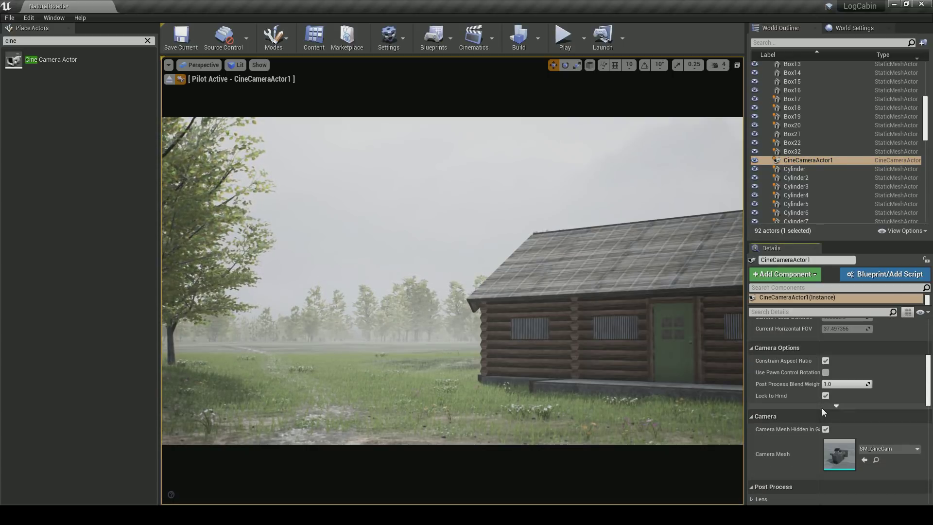
scroll(802, 411, "down", 3)
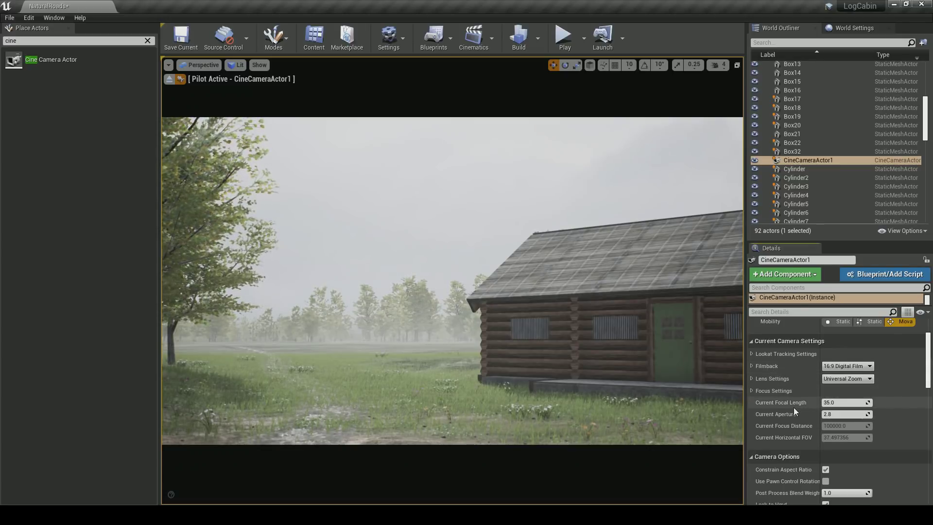
scroll(794, 410, "up", 1)
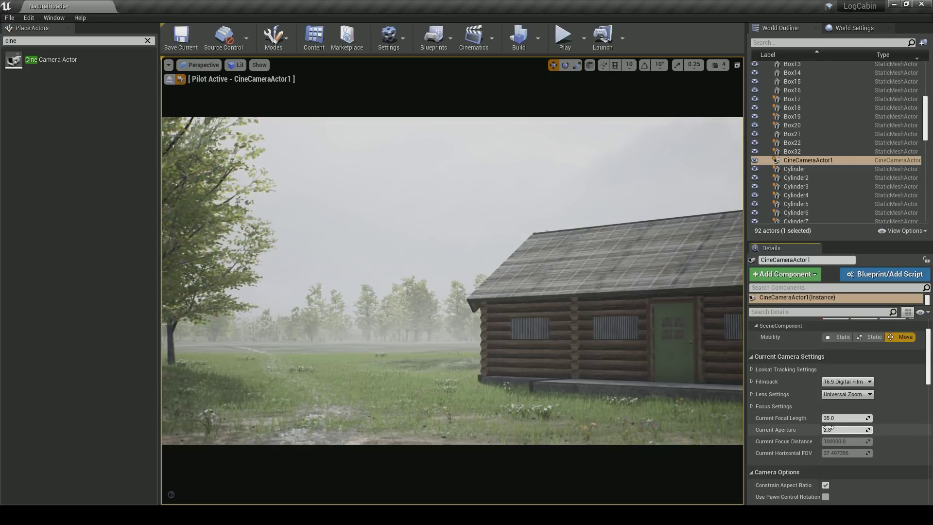
scroll(808, 426, "up", 1)
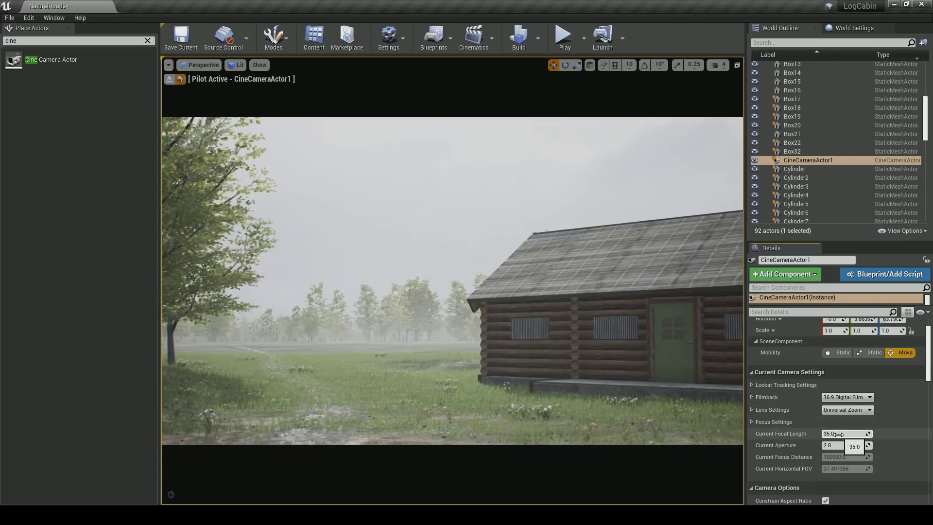
left_click_drag(836, 433, 757, 433)
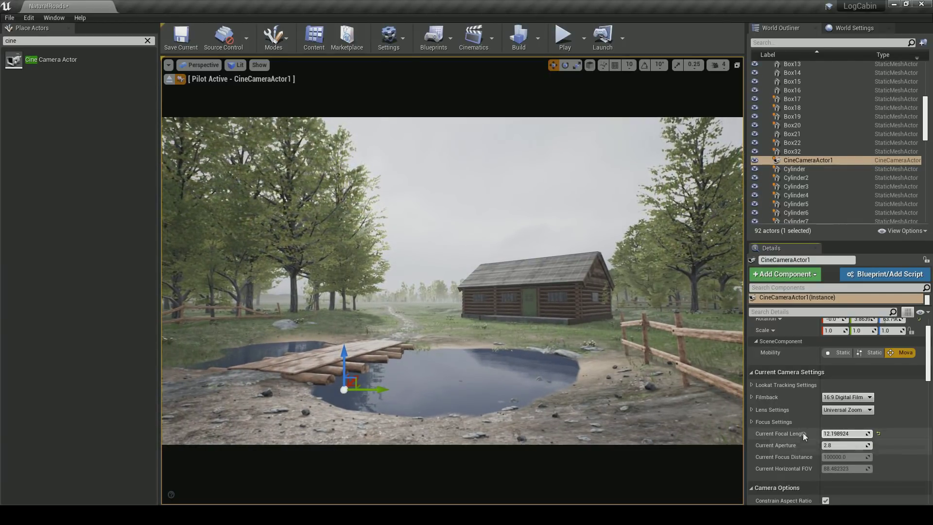
scroll(806, 438, "down", 1)
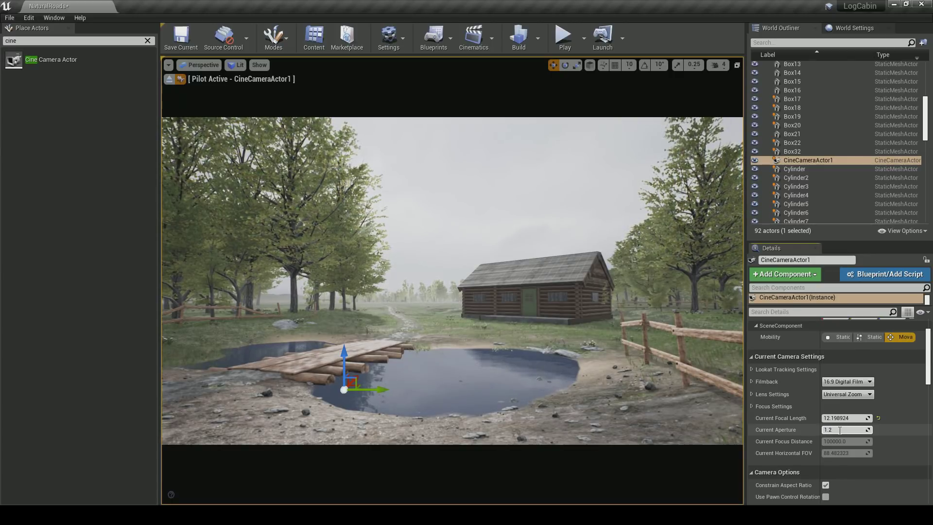
key("Return")
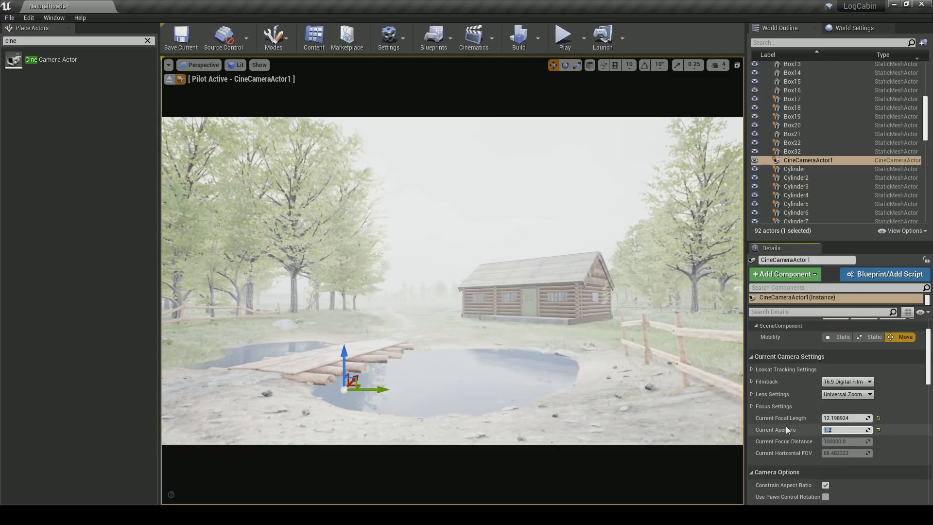
Override the exposure metering mode in CineCameraActor1's post-process lens settings and set it to Manual
scroll(786, 426, "down", 10)
scroll(791, 419, "down", 3)
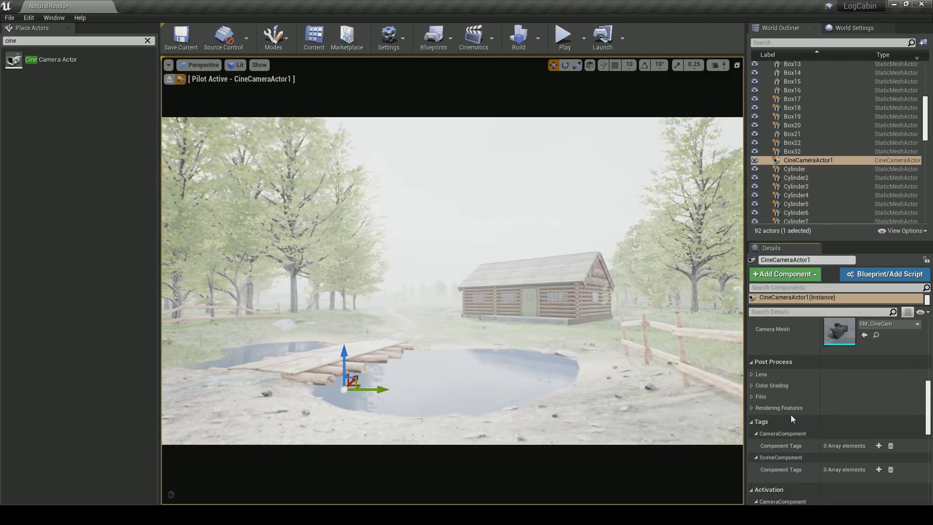
scroll(791, 415, "up", 6)
scroll(791, 416, "down", 5)
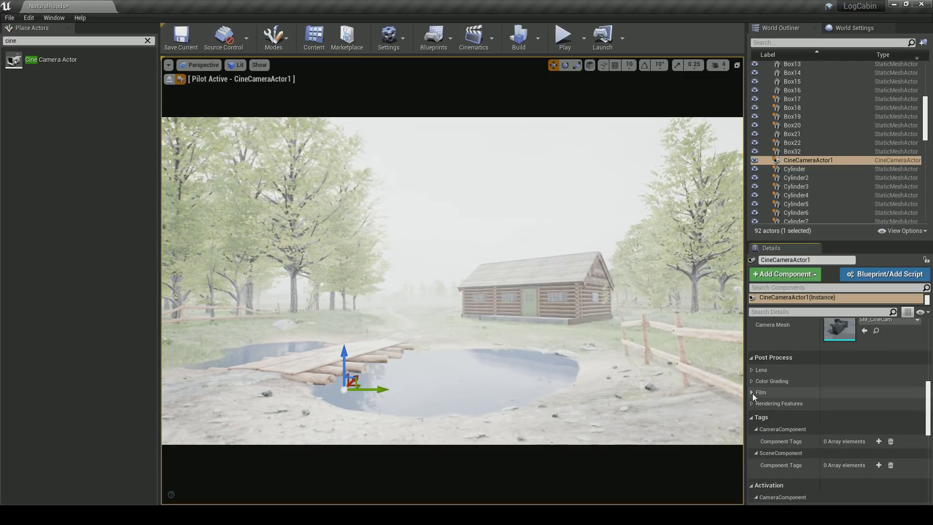
scroll(765, 395, "down", 1)
left_click(752, 377)
left_click(752, 377)
left_click(752, 355)
left_click(756, 388)
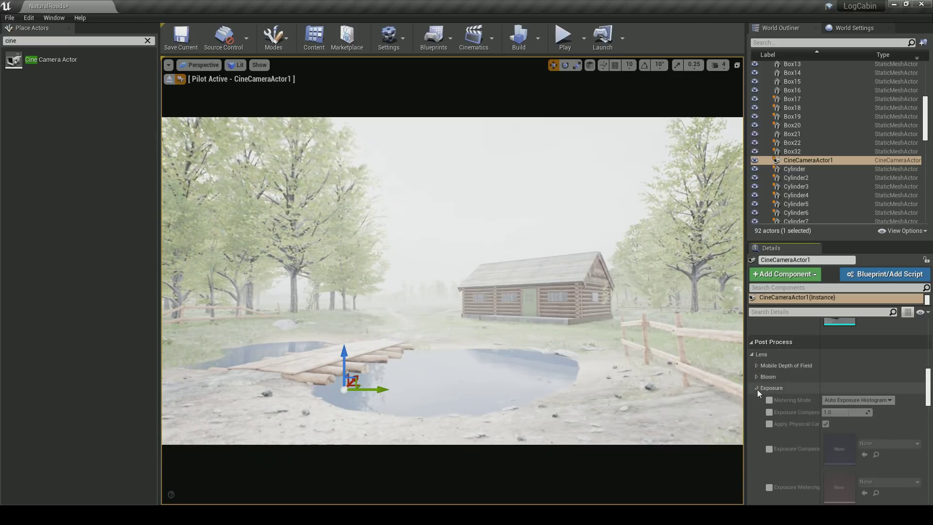
left_click(769, 400)
left_click(846, 400)
left_click(832, 421)
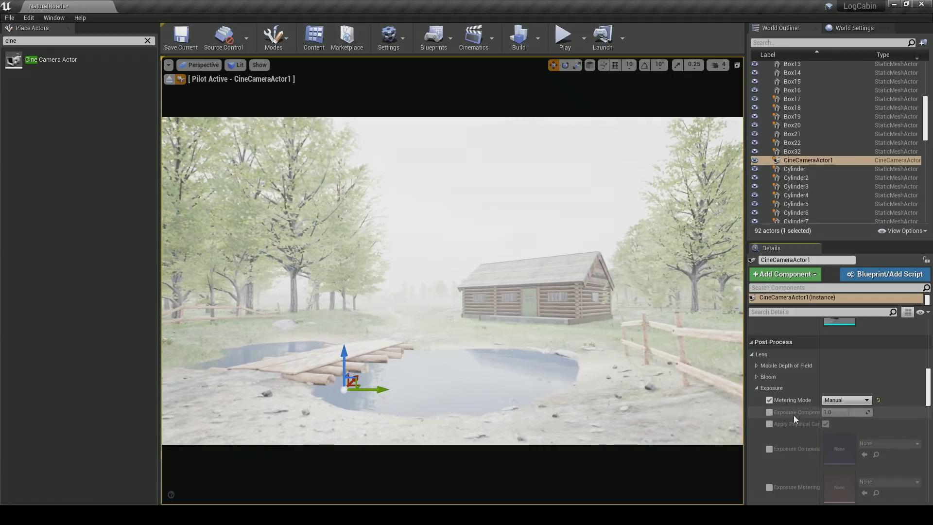
Enable the cine camera's exposure compensation override and set it to 7.5
scroll(792, 413, "down", 1)
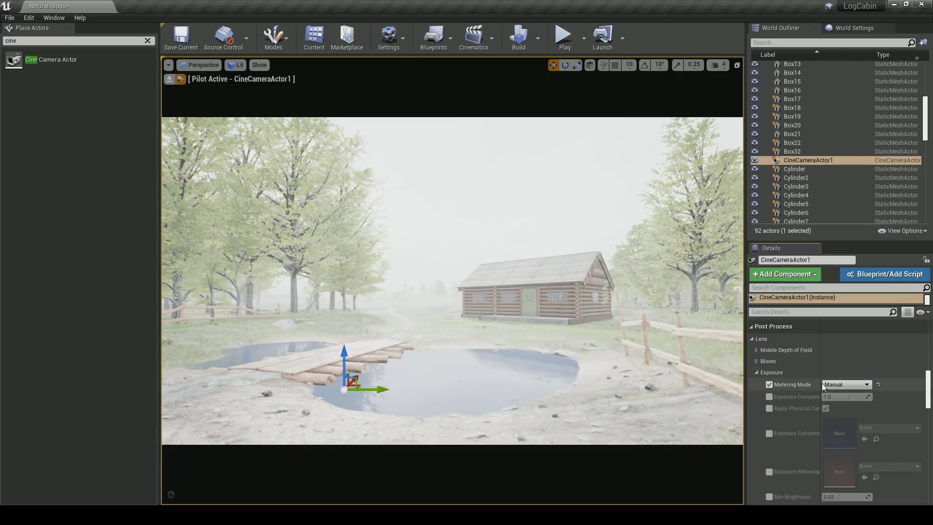
scroll(783, 395, "down", 1)
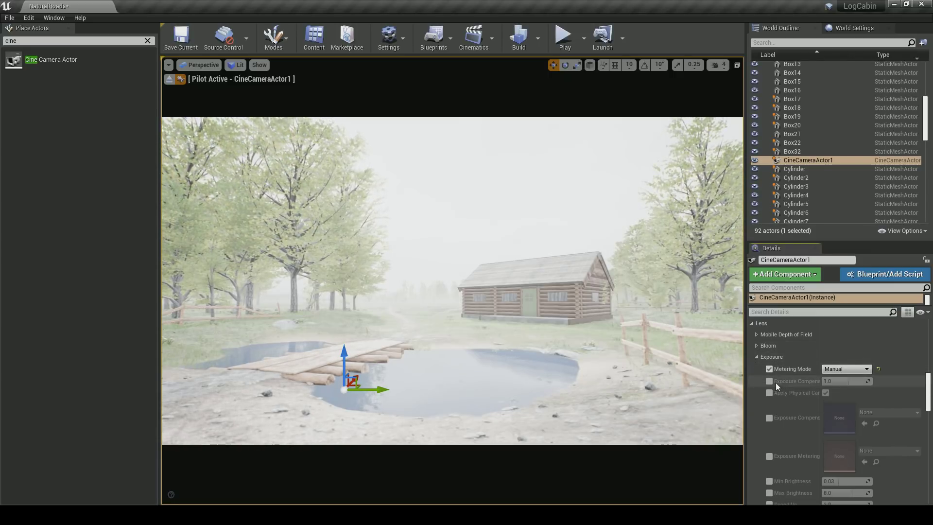
left_click(769, 382)
mouse_move(846, 382)
left_mouse_down()
mouse_move(872, 381)
mouse_move(861, 381)
left_mouse_up()
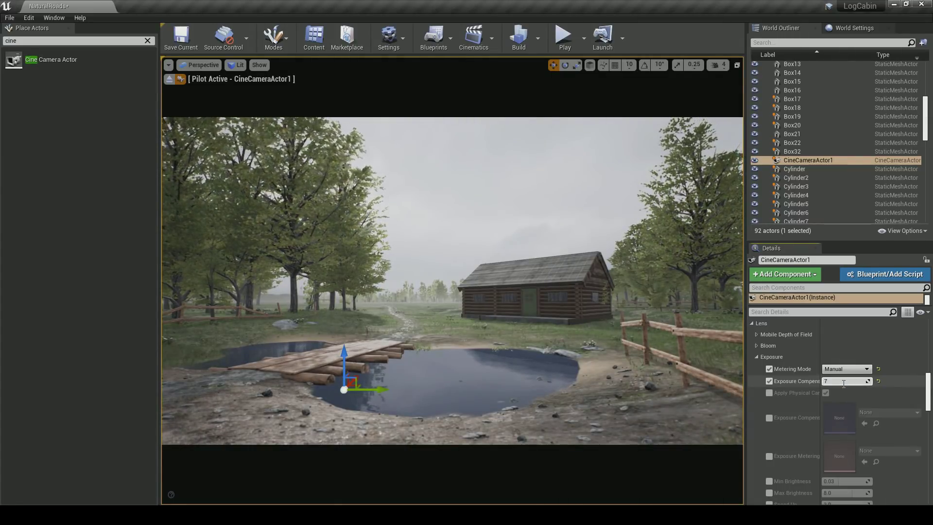
type("7")
key("Return")
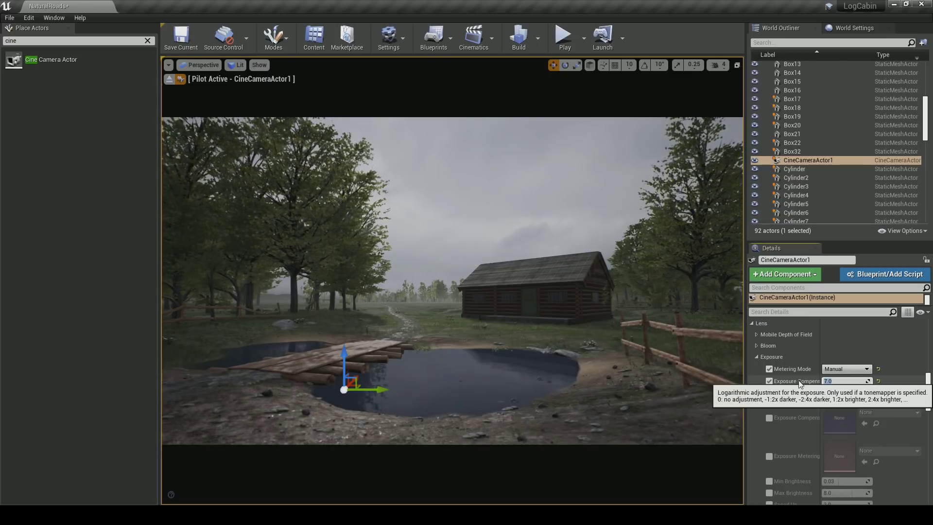
key("Return")
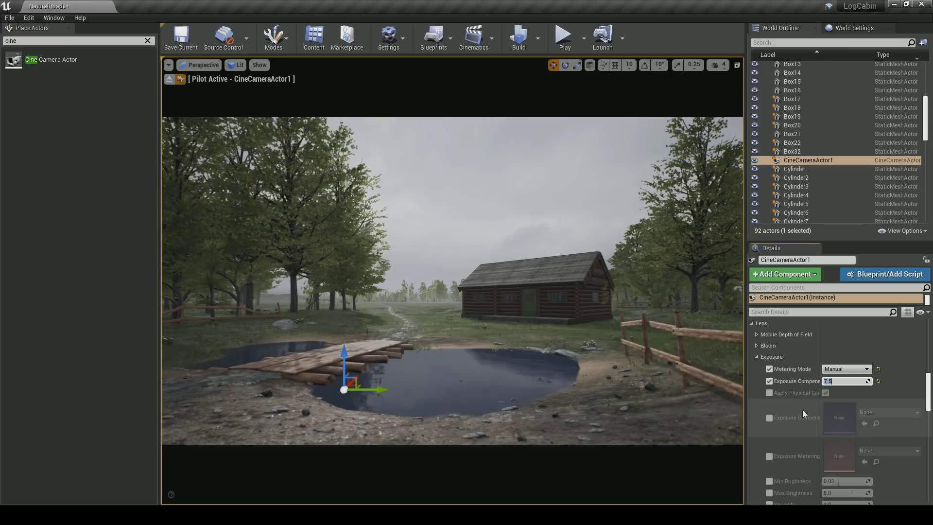
Select the directional Light Source in the 0_Lighting folder and change its Z rotation to about 36
scroll(801, 412, "up", 5)
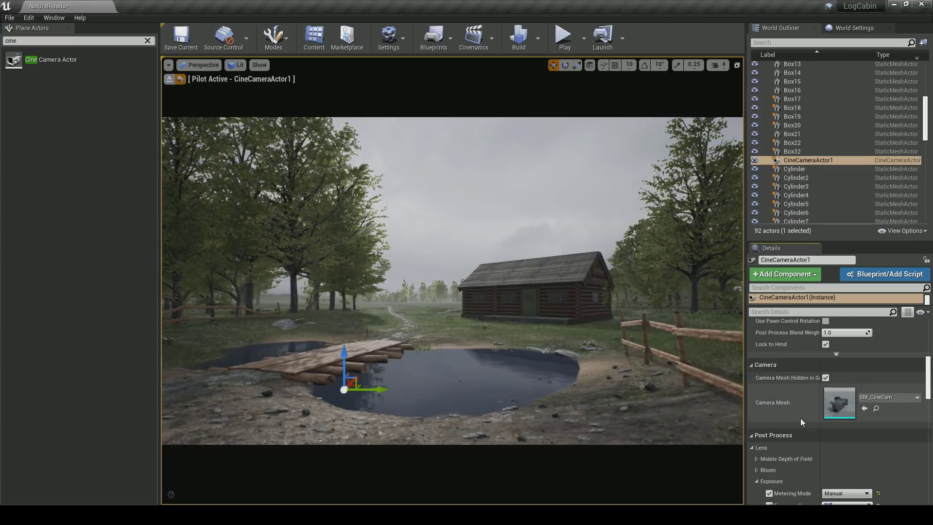
scroll(800, 418, "up", 5)
scroll(800, 418, "down", 8)
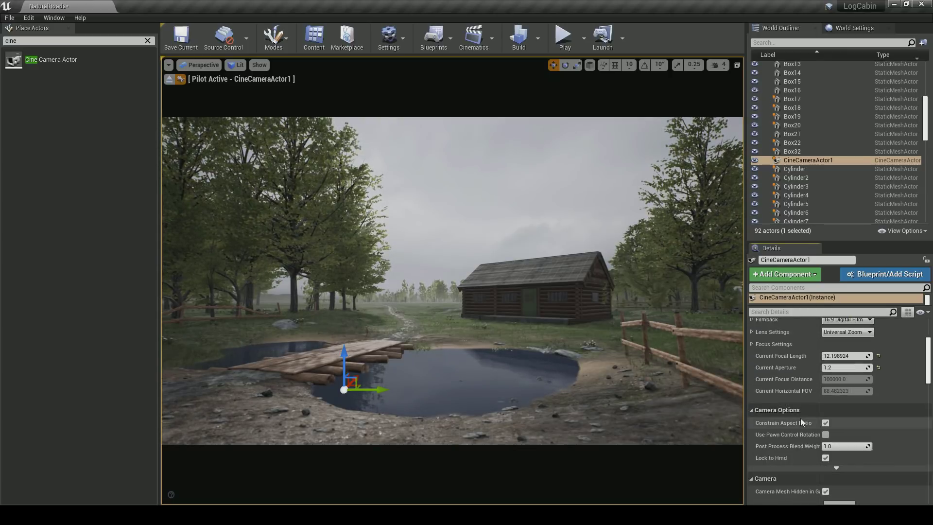
scroll(801, 418, "down", 7)
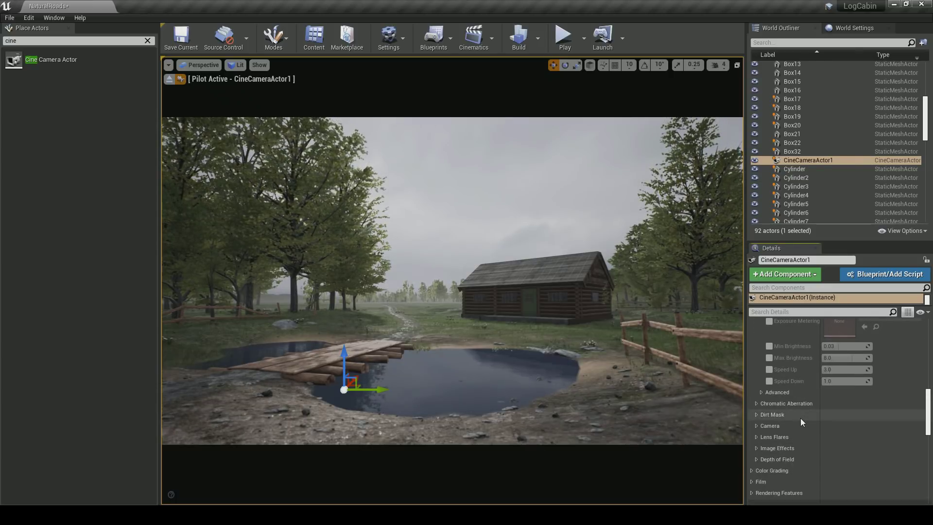
scroll(877, 97, "up", 7)
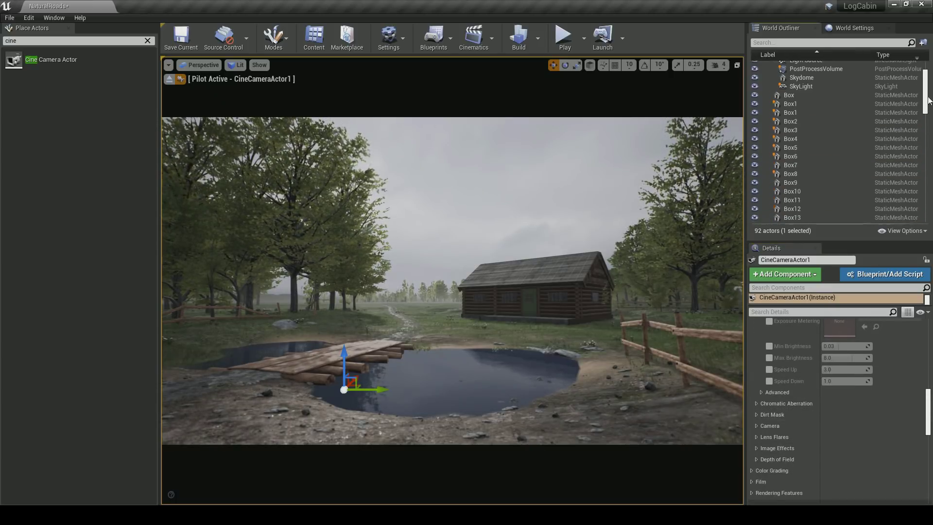
left_click(825, 100)
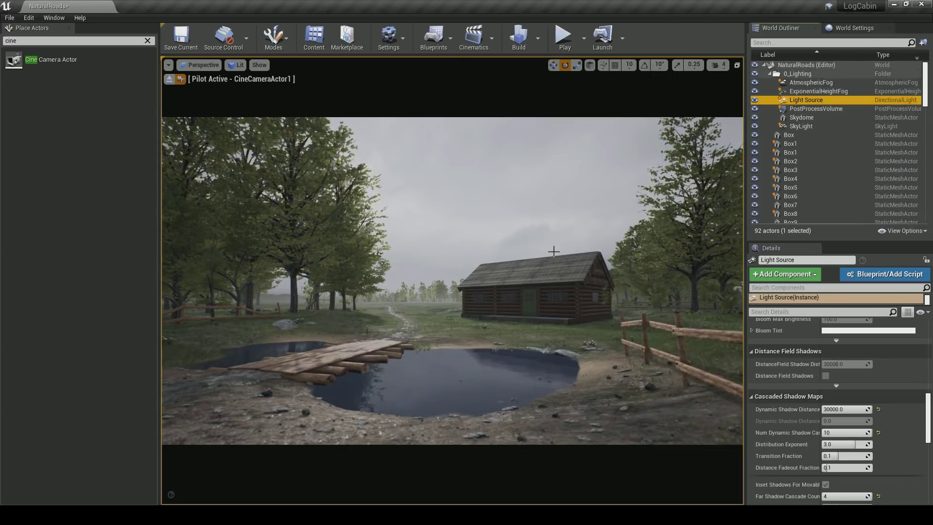
left_click(553, 66)
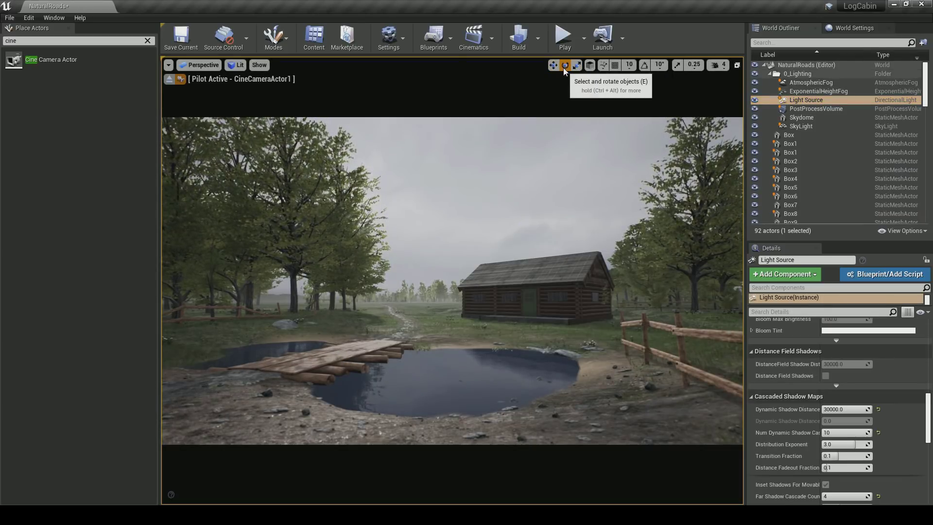
left_click(564, 64)
scroll(829, 389, "up", 8)
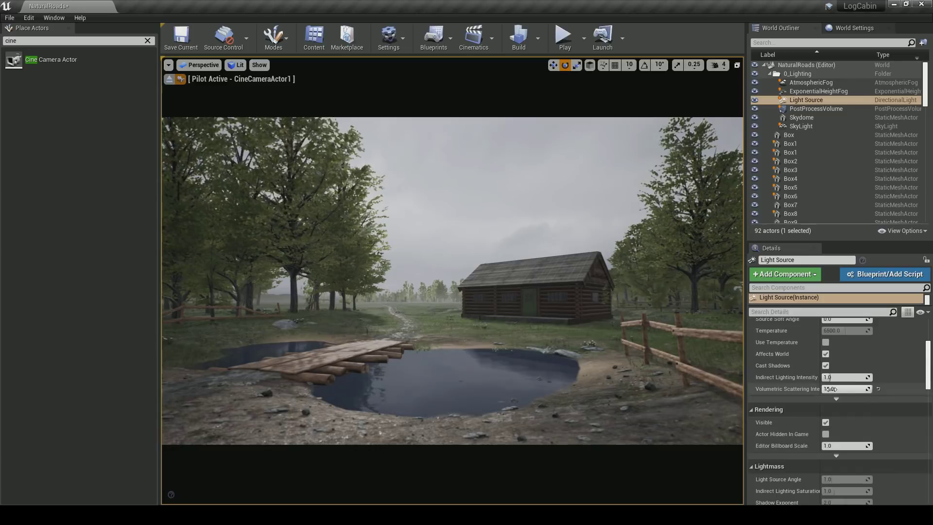
left_click_drag(893, 349, 932, 349)
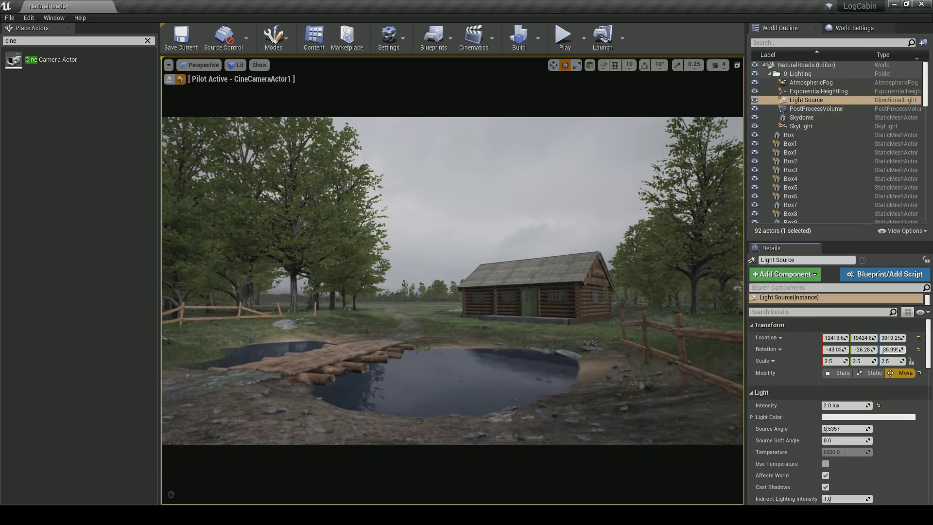
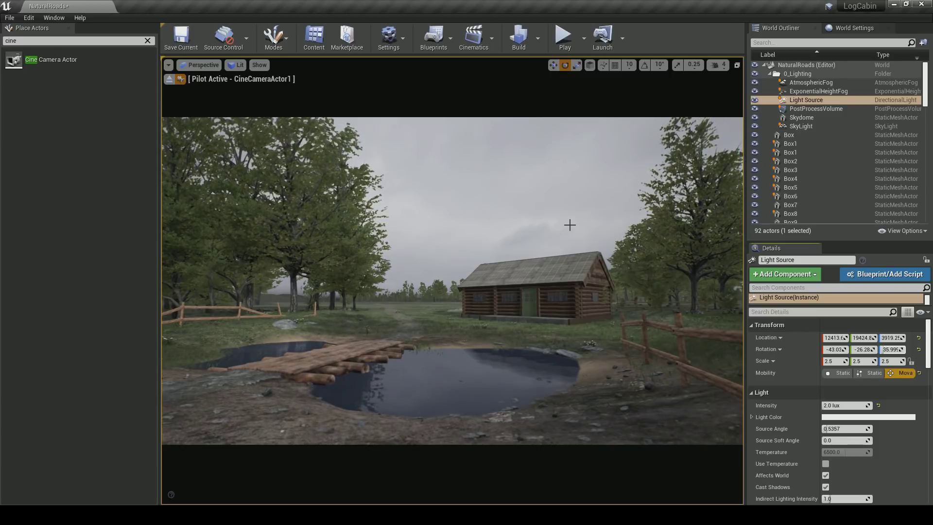
Try other rotation values for the Light Source and undo each change
mouse_move(886, 350)
left_mouse_down()
mouse_move(907, 349)
mouse_move(868, 350)
left_mouse_up()
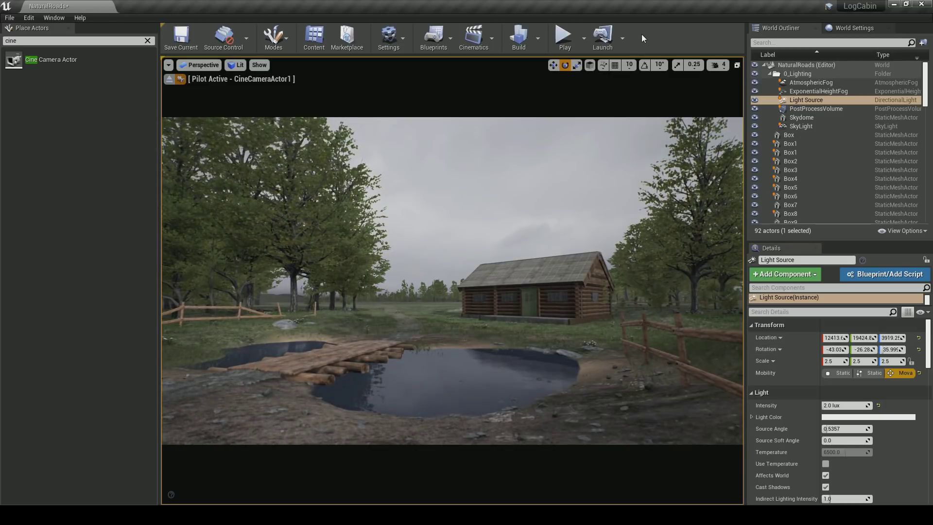
key("ctrl+z")
left_click_drag(893, 349, 886, 349)
key("ctrl+z")
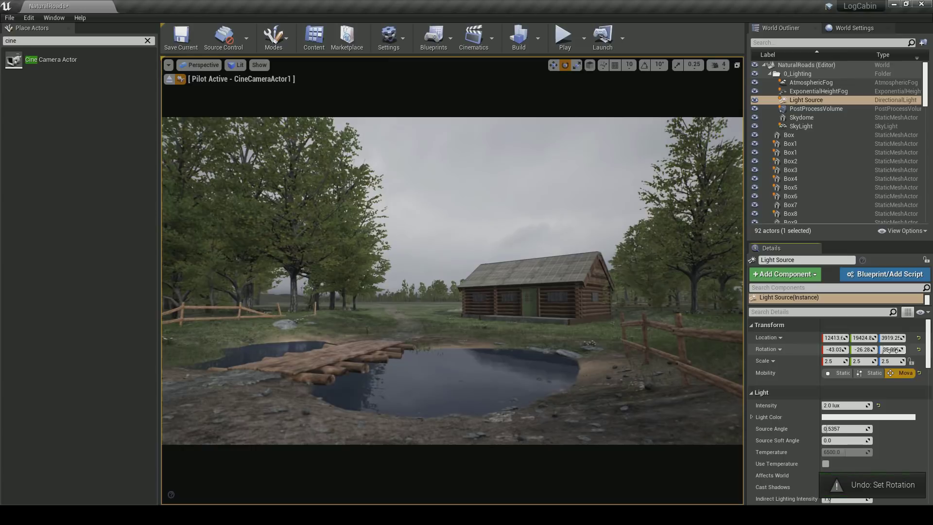
Set the Light Source's Z rotation to about 14.4 and its intensity to 2.5 lux, leaving nothing selected
left_click_drag(893, 349, 878, 349)
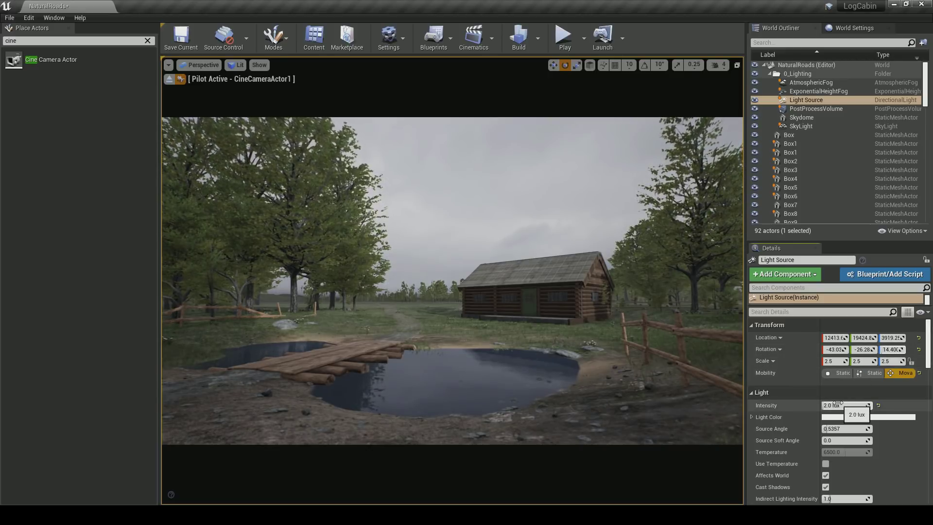
left_click(820, 406)
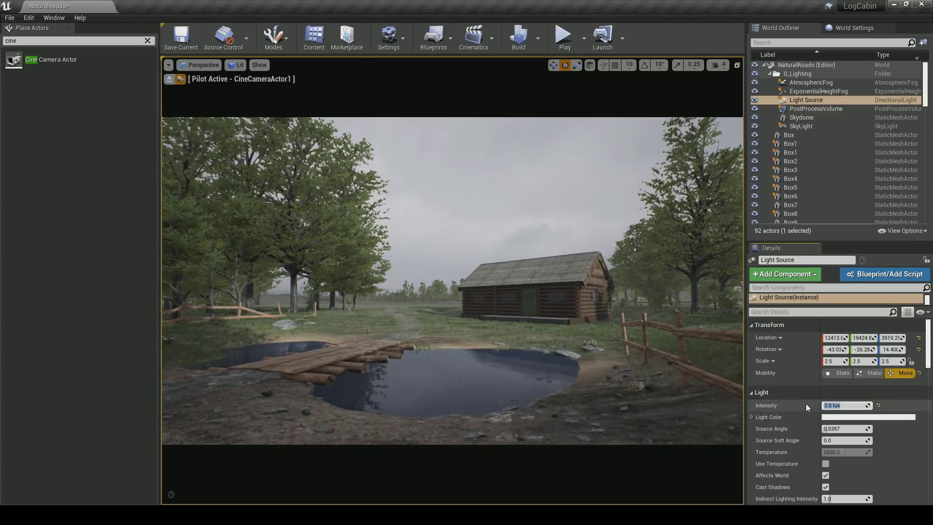
type("2.5")
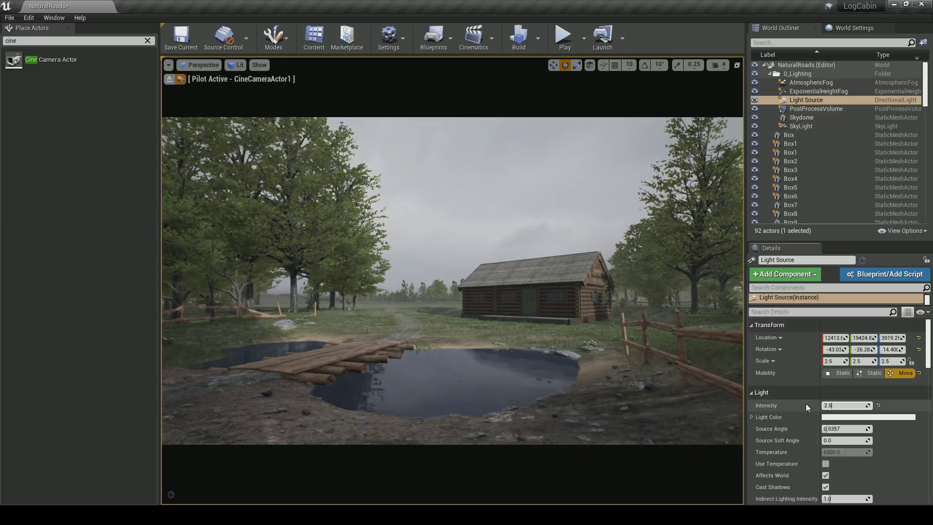
left_click(583, 200)
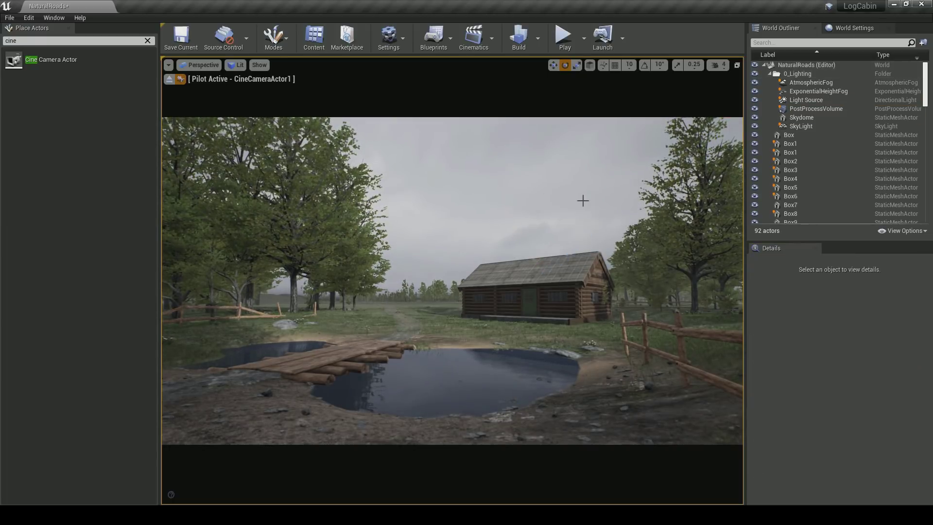
Reselect CineCameraActor1 and enlarge the details area to show its post-process exposure settings
scroll(838, 133, "down", 5)
scroll(839, 133, "down", 4)
left_click(829, 121)
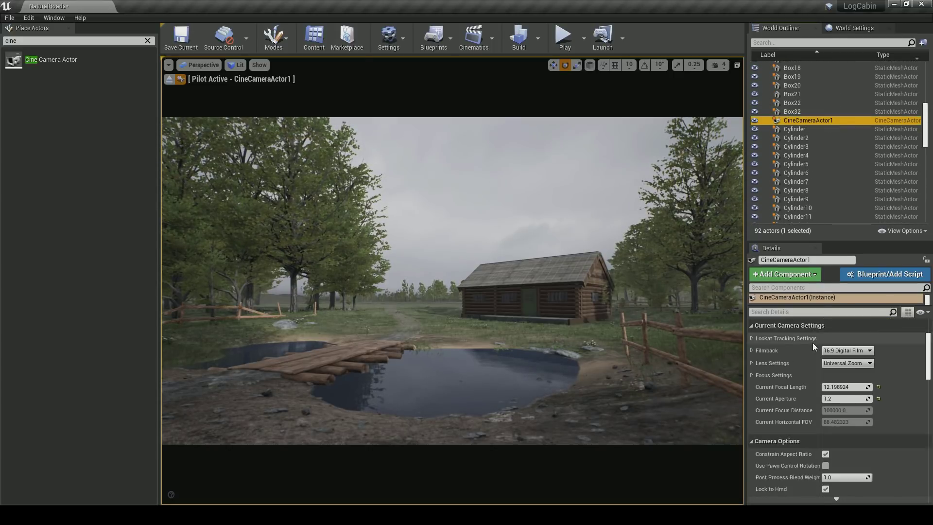
scroll(813, 343, "down", 5)
left_click_drag(824, 243, 835, 152)
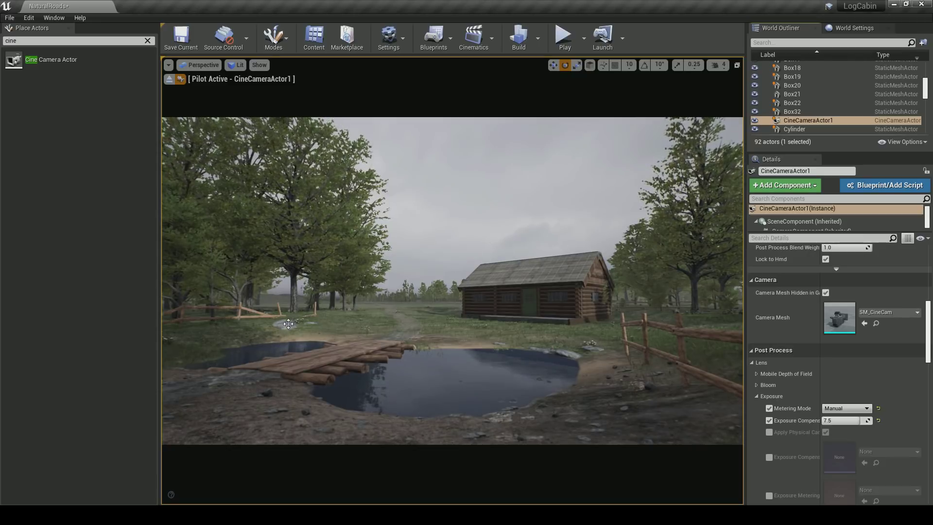
In Foliage mode, select the rock on the grass behind the plank bridge and adjust its position and rotation
left_click(274, 36)
left_click(291, 103)
left_click(287, 332)
key("w")
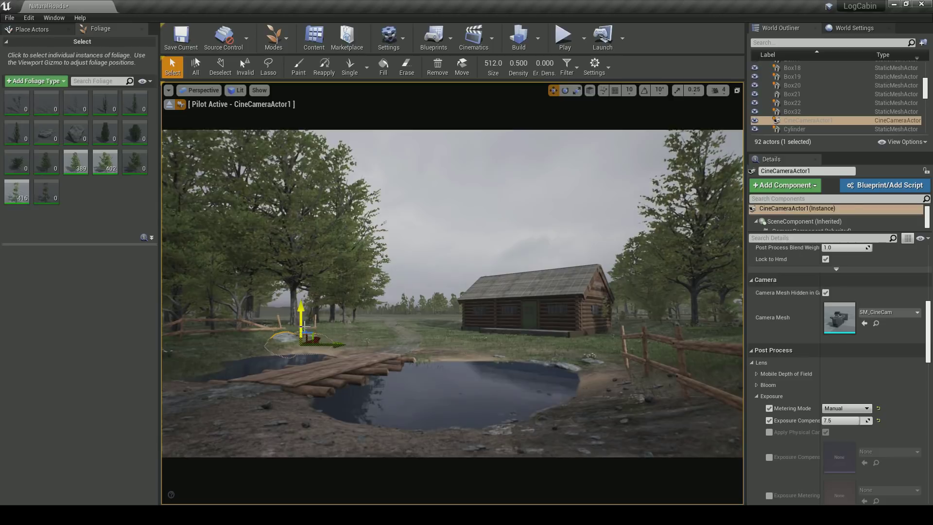
key("e")
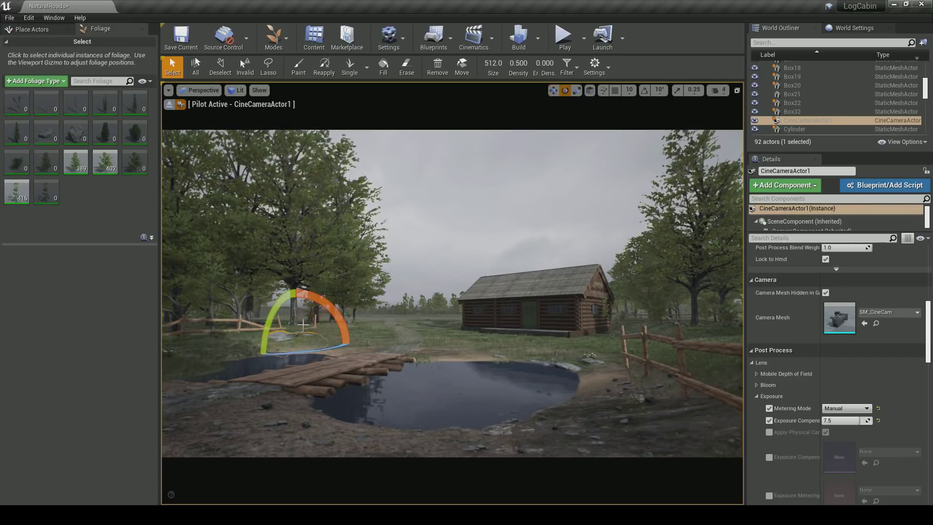
mouse_move(314, 321)
left_mouse_down()
mouse_move(320, 337)
mouse_move(326, 327)
left_mouse_up()
key("w")
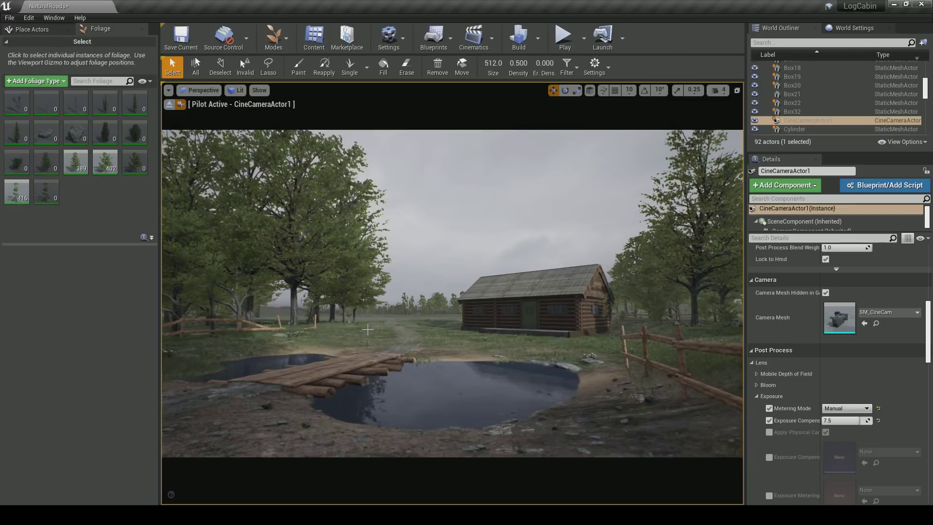
left_click(281, 334)
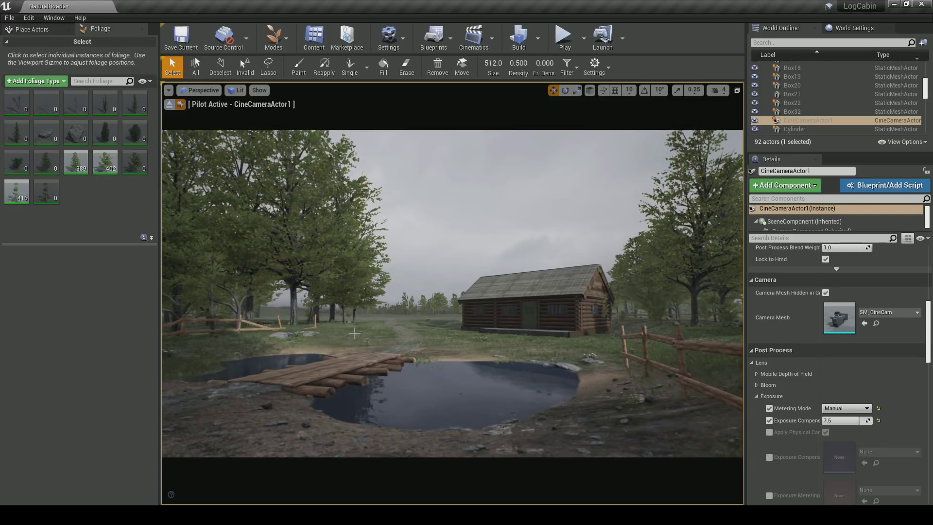
key("e")
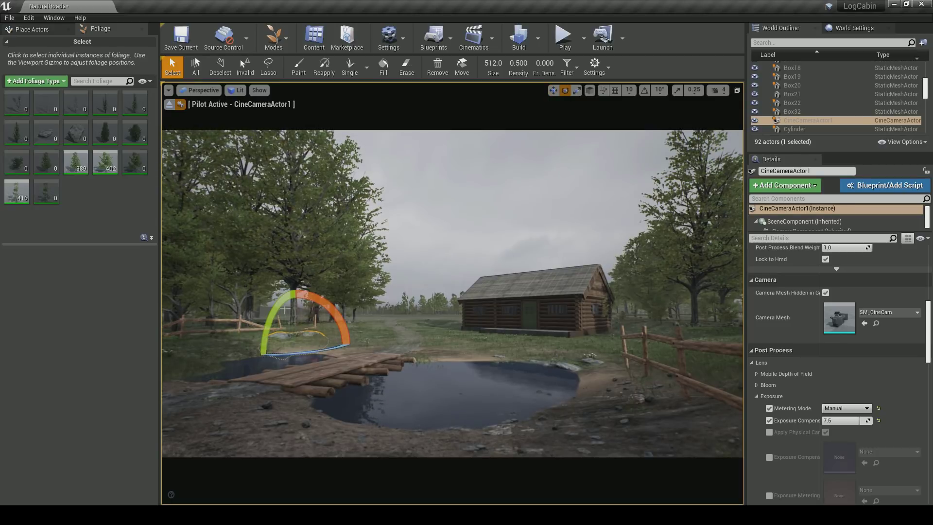
key("w")
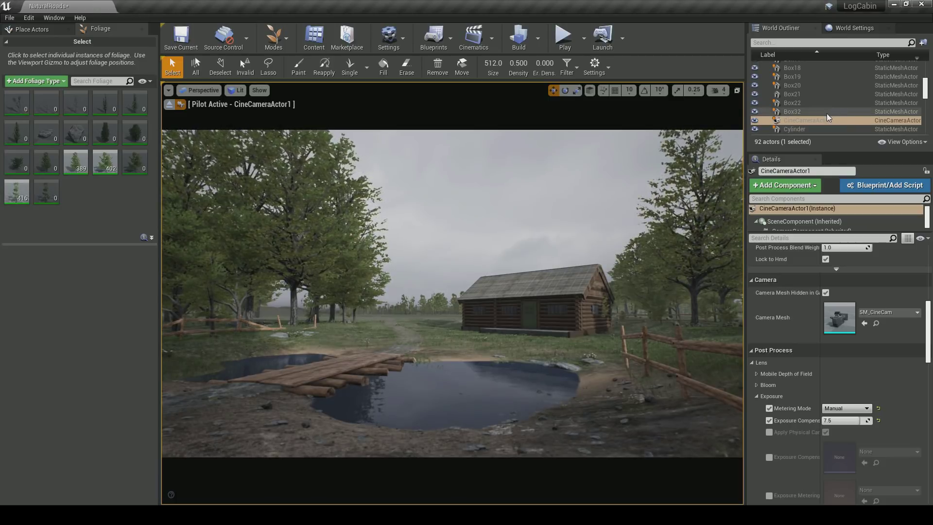
Return to Select mode and reselect CineCameraActor1 to look through its remaining post-process settings
left_click(281, 42)
left_click(279, 67)
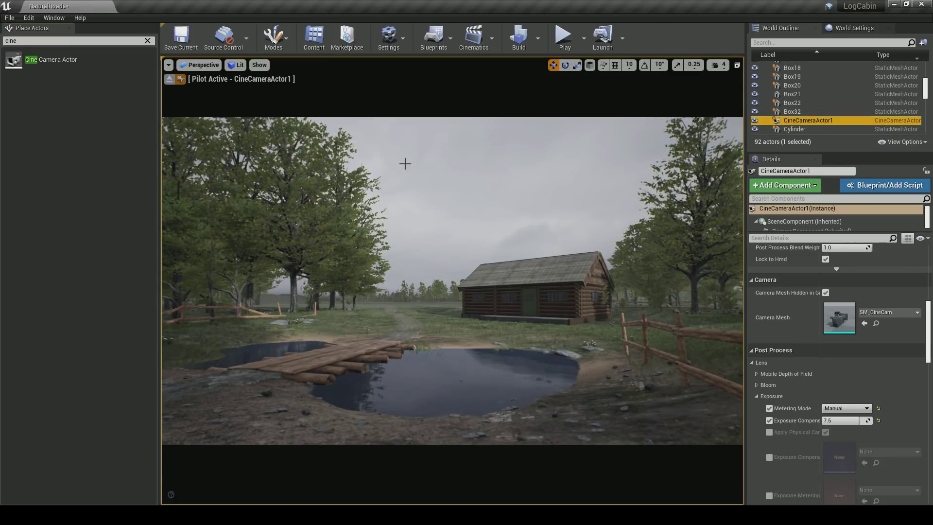
left_click(812, 113)
left_click(808, 120)
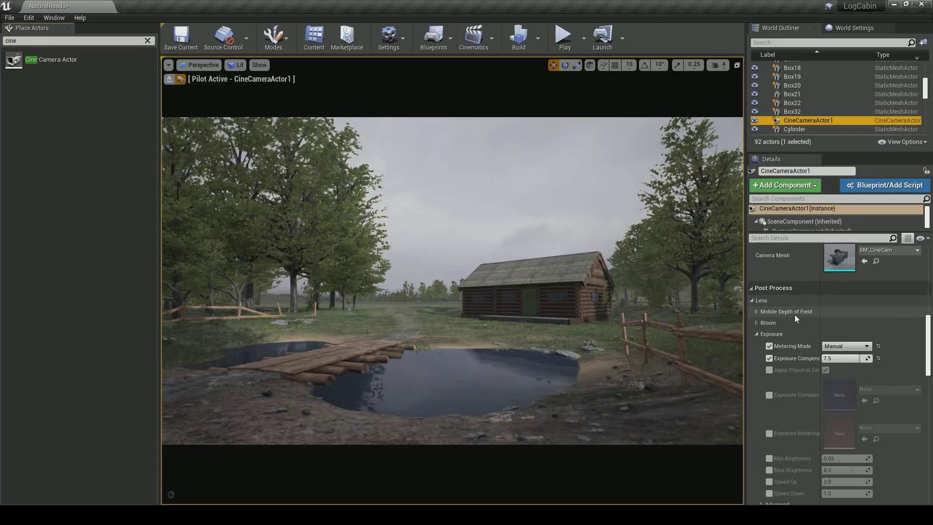
scroll(797, 336, "up", 5)
scroll(798, 353, "down", 15)
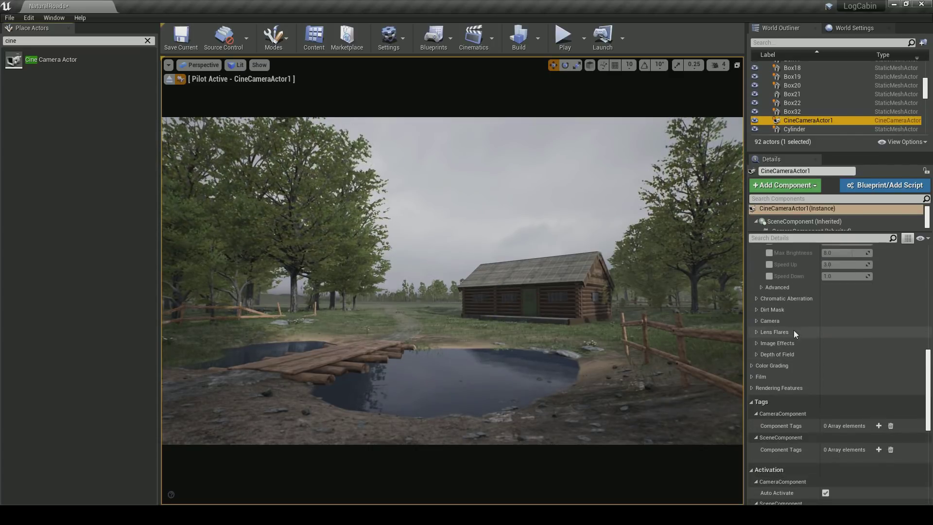
Override the camera's chromatic aberration intensity and set it to 0.1
left_click(756, 298)
left_click(769, 310)
left_click_drag(828, 312, 878, 312)
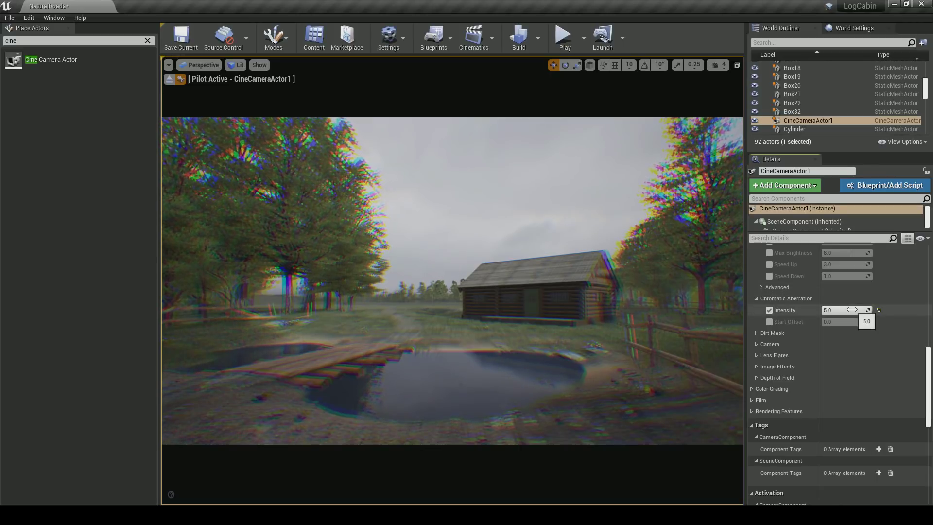
left_click_drag(839, 311, 790, 311)
left_click(832, 310)
type("0.1")
key("Return")
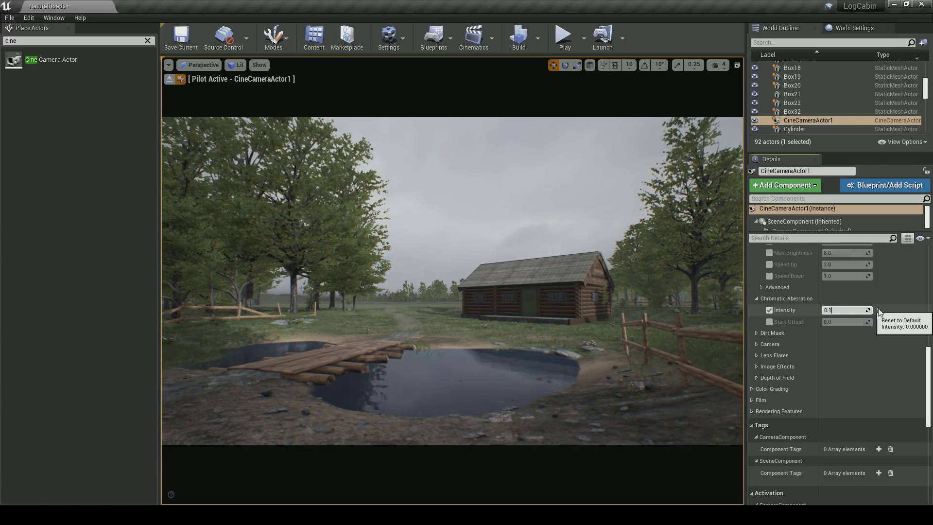
left_click(879, 311)
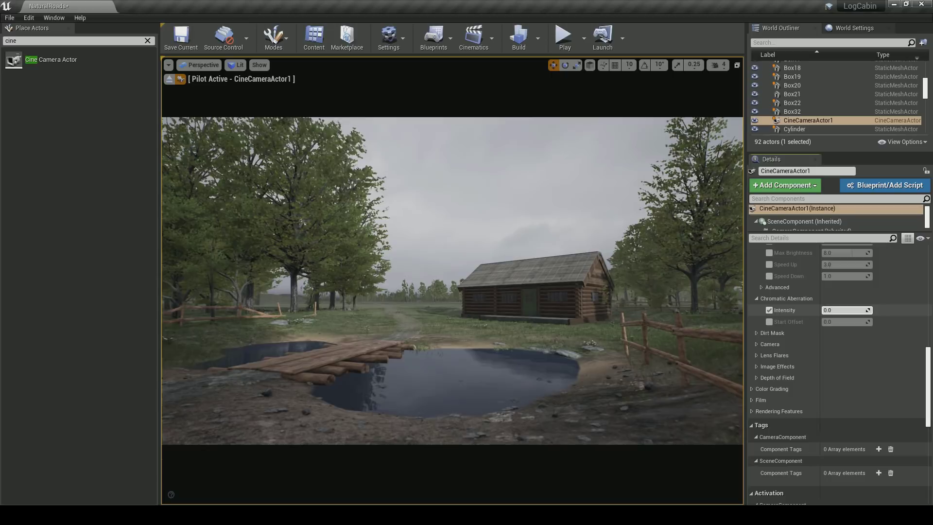
left_click(851, 310)
type("0.1")
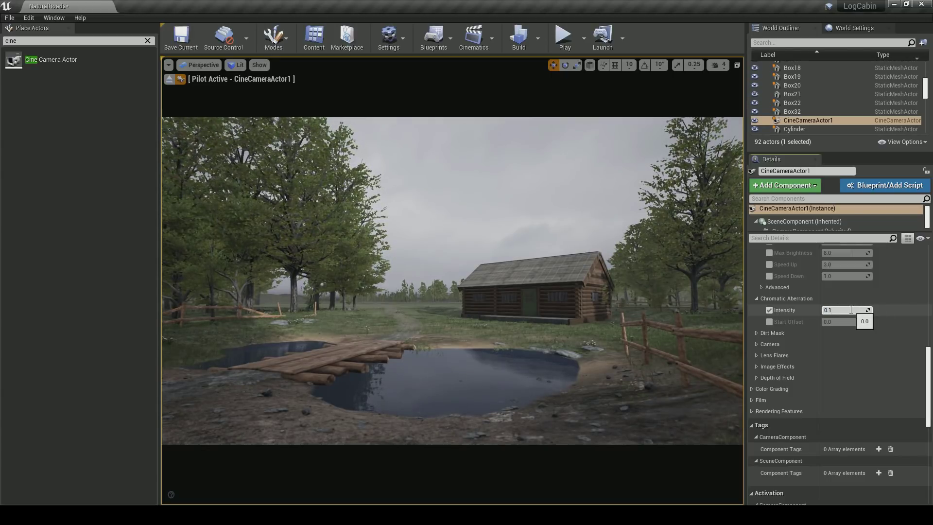
key("Return")
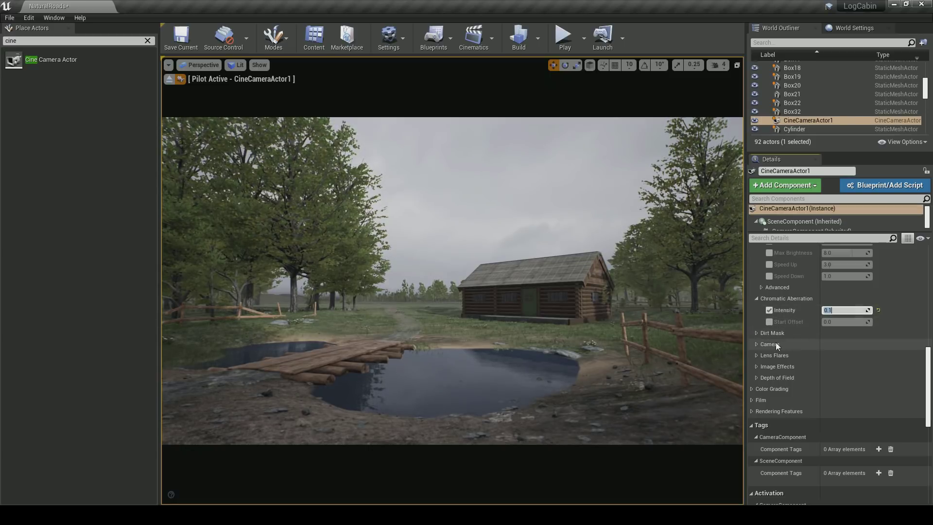
Override the camera's vignette intensity with 0.5 in the image effects and save the level
left_click(758, 366)
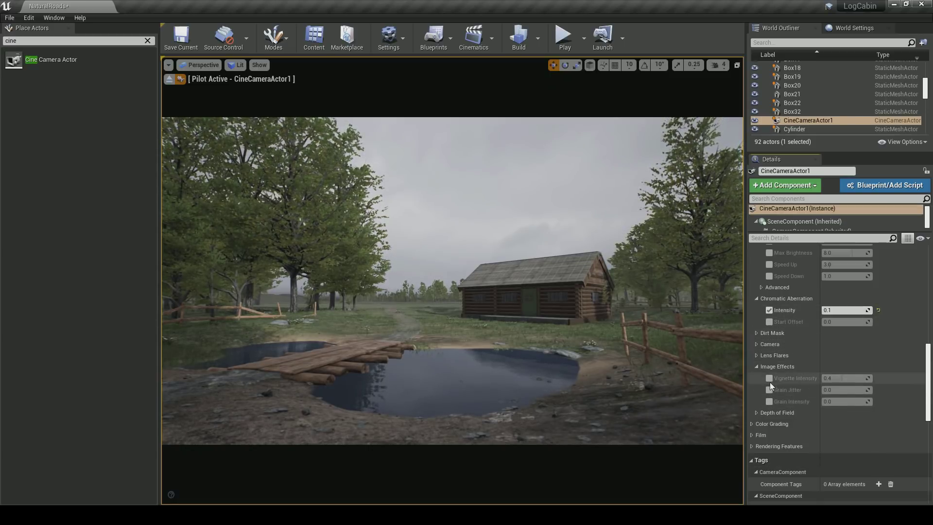
left_click(770, 378)
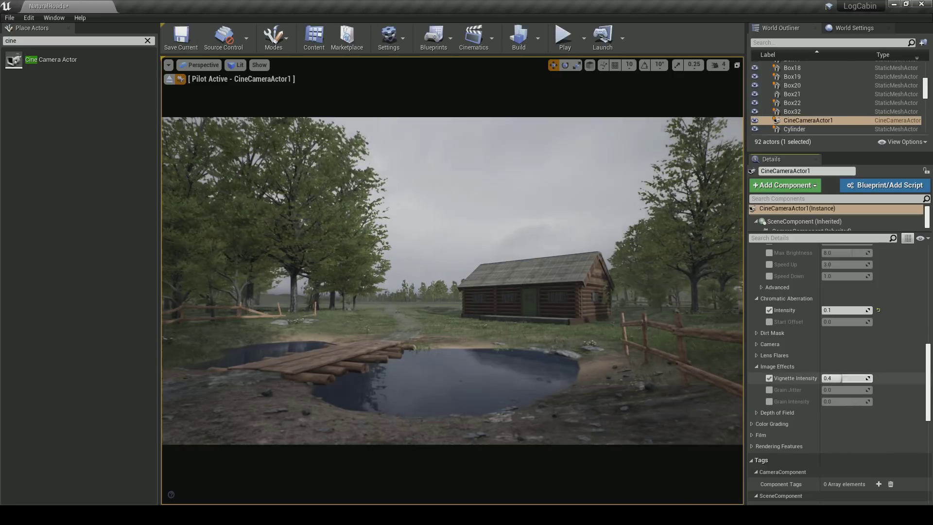
left_click_drag(843, 378, 891, 382)
left_click(850, 378)
type("0.5")
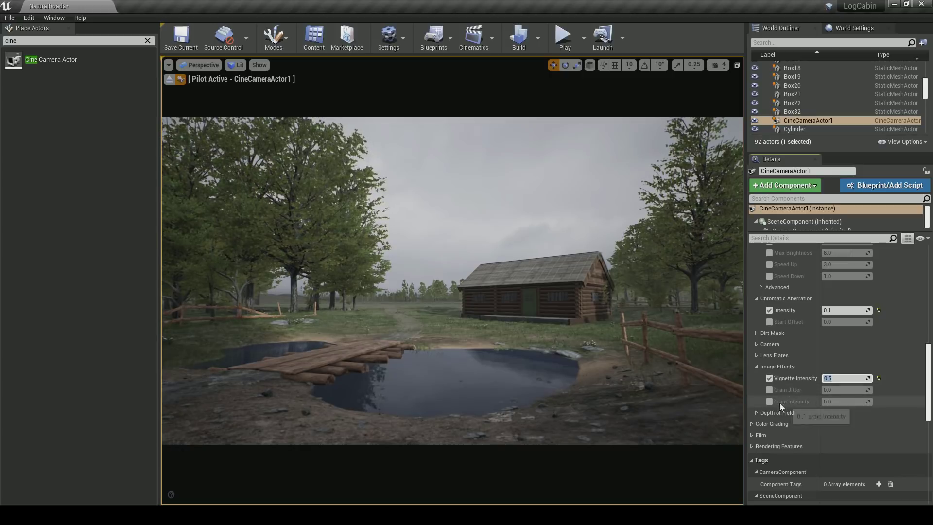
key("Return")
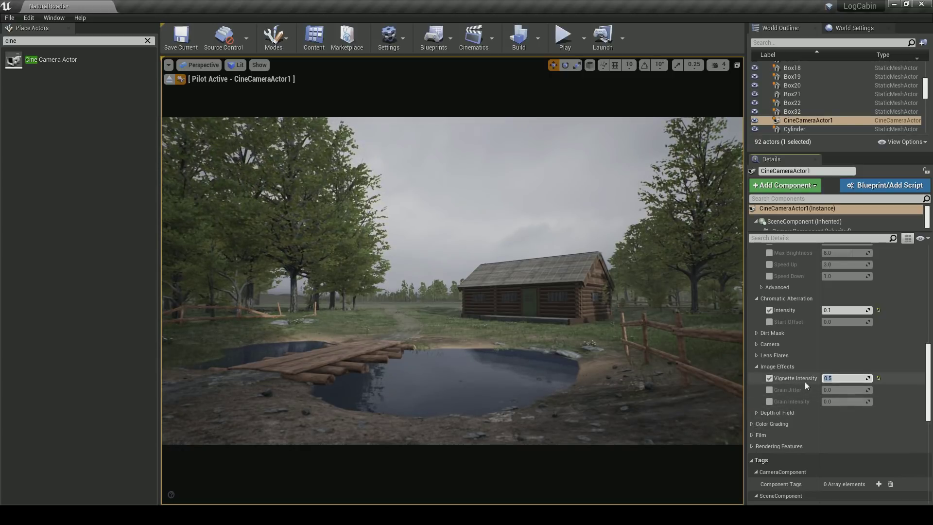
left_click(757, 356)
left_click(757, 355)
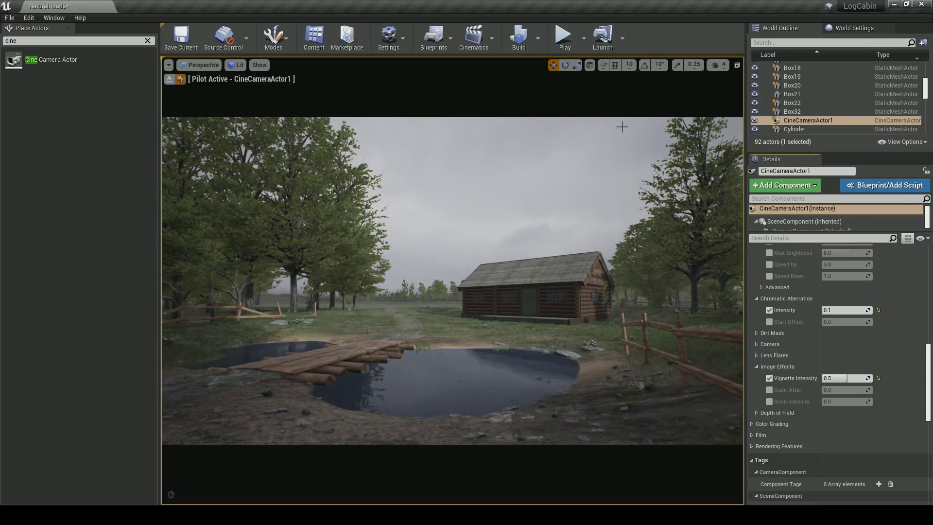
key("ctrl+s")
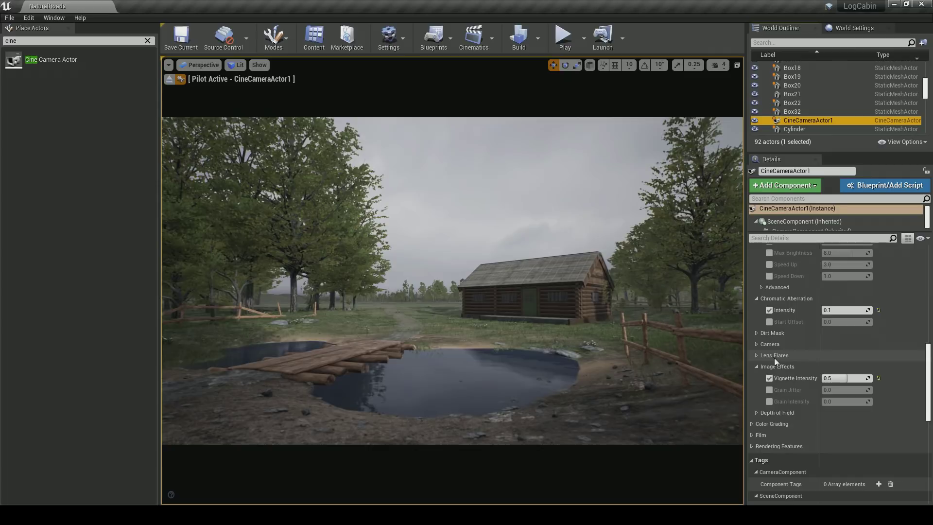
Enable the global contrast override in the camera's color grading and set it to 1.1
scroll(774, 357, "down", 3)
left_click(752, 362)
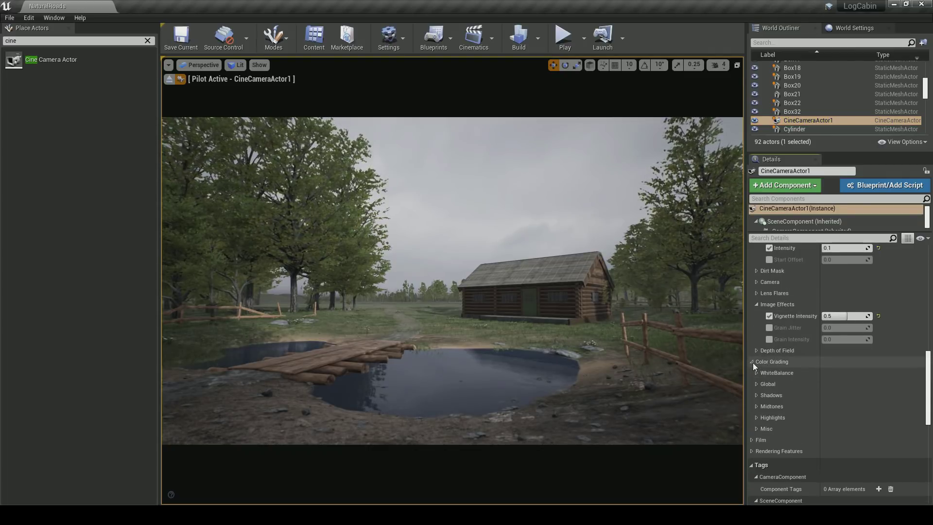
left_click(757, 385)
scroll(760, 378, "down", 2)
left_click(761, 360)
left_click(770, 361)
left_click_drag(796, 434, 792, 434)
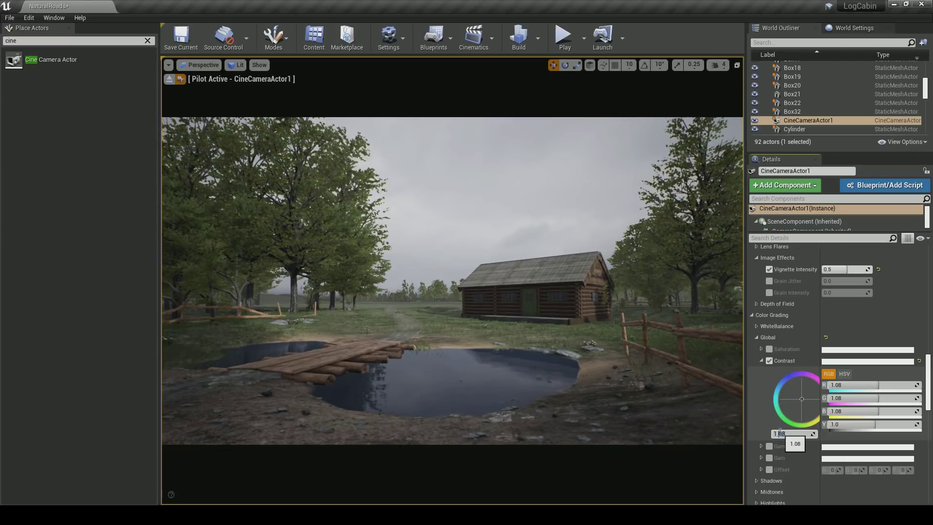
key("Return")
Try a warm tint on the global gain, comparing the view with the override on and off
scroll(780, 448, "down", 1)
left_click(769, 444)
left_click(763, 443)
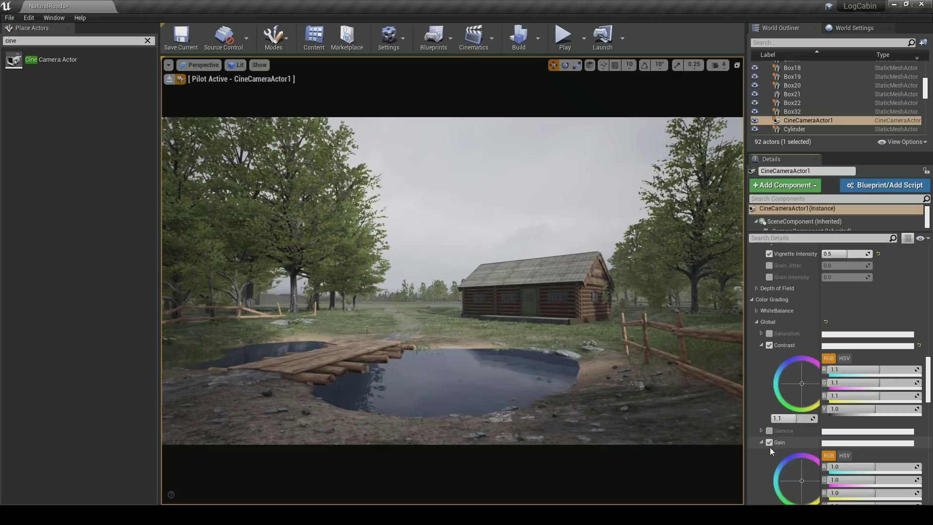
scroll(773, 447, "down", 4)
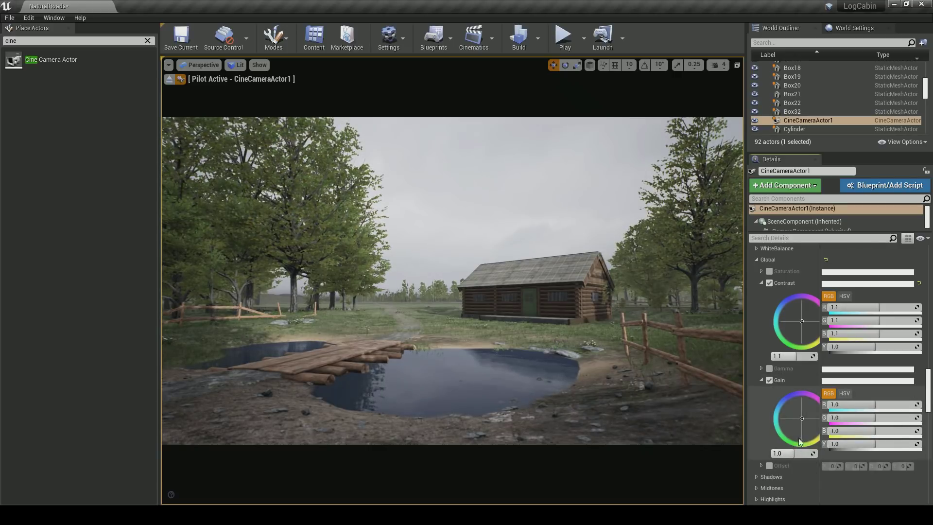
left_click(770, 381)
left_click(770, 380)
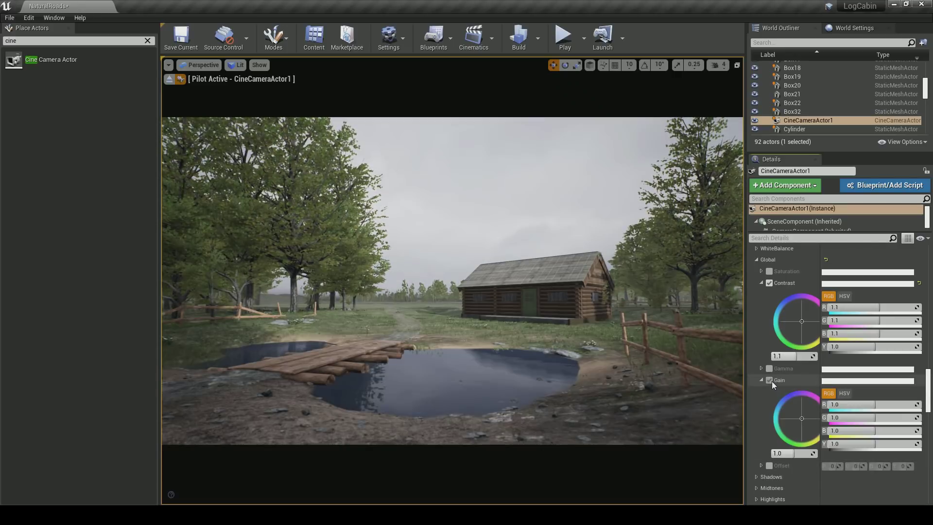
left_click_drag(796, 411, 817, 427)
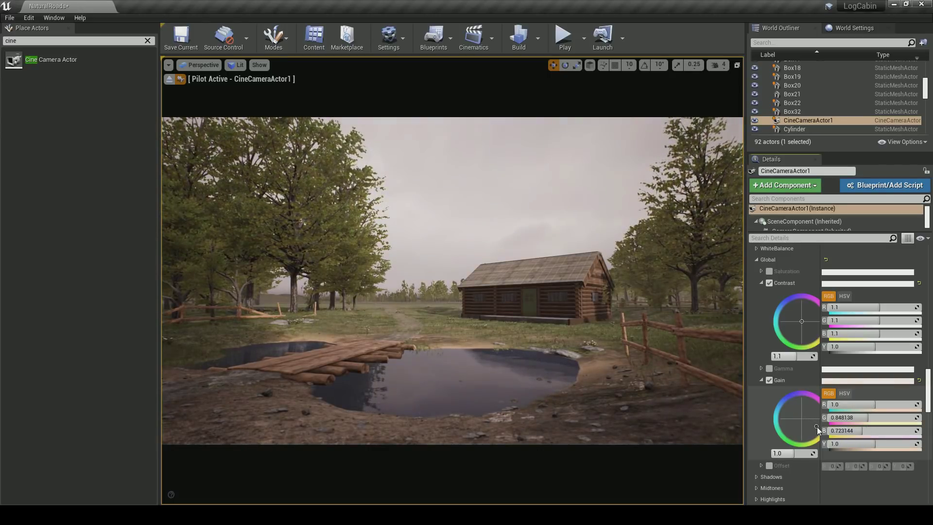
left_click_drag(820, 445, 850, 447)
left_click(769, 381)
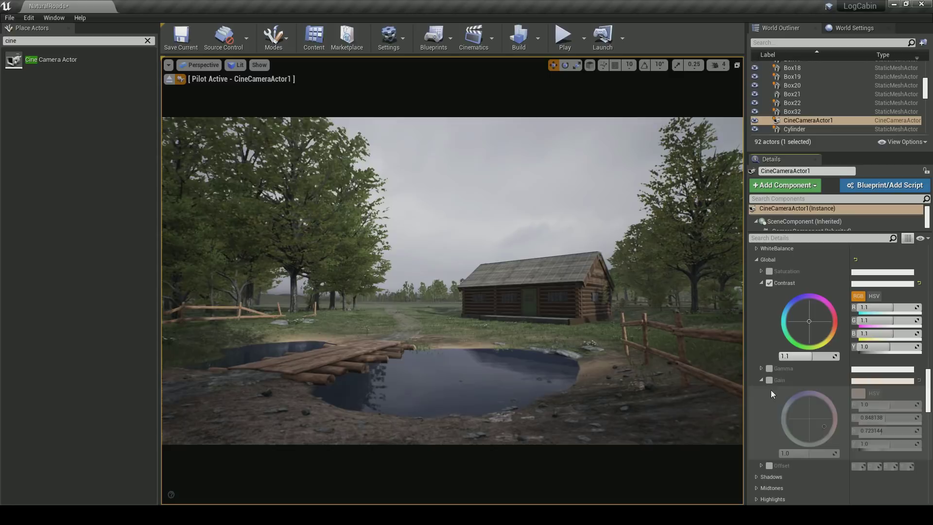
Neutralize the global gain tint by setting its HSV saturation to 0, leaving the gain override disabled
left_click(769, 381)
left_click(876, 394)
left_click_drag(876, 418, 859, 418)
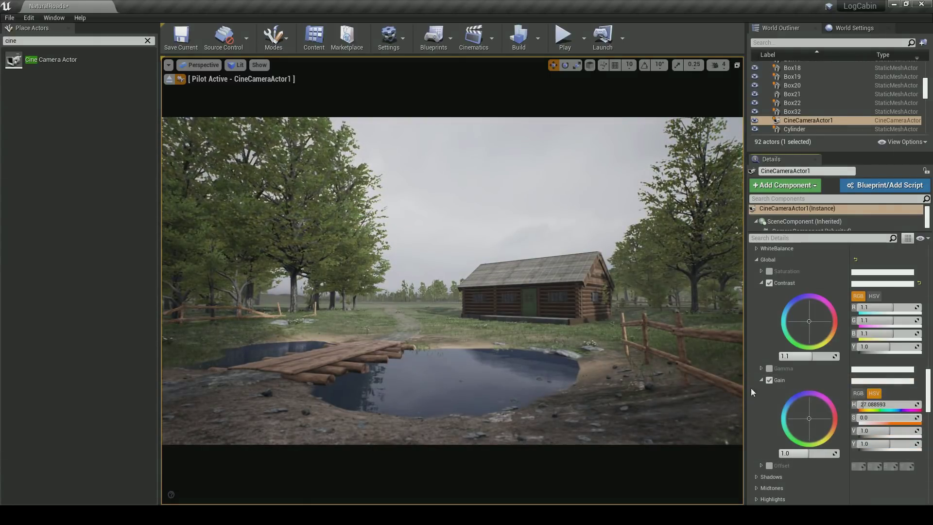
left_click(770, 380)
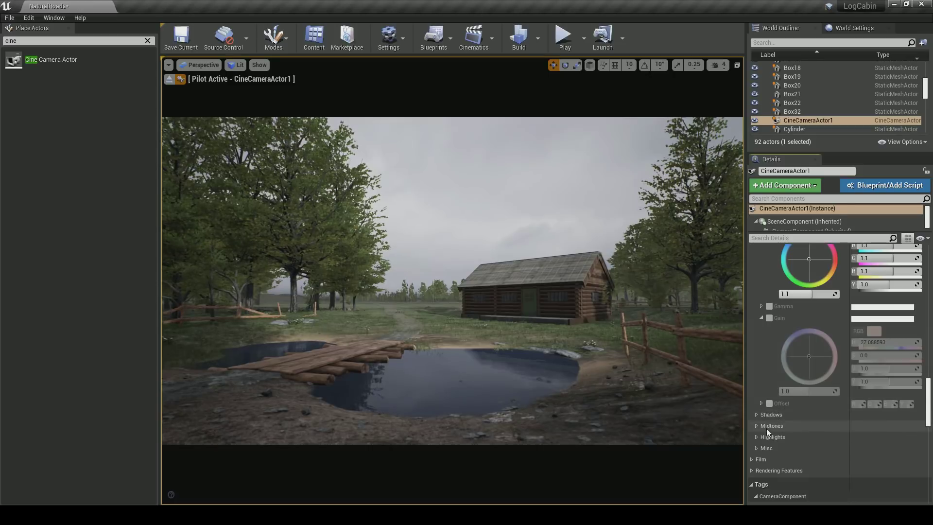
Look through the camera's Film, Misc and Highlights post-process settings
scroll(768, 433, "down", 2)
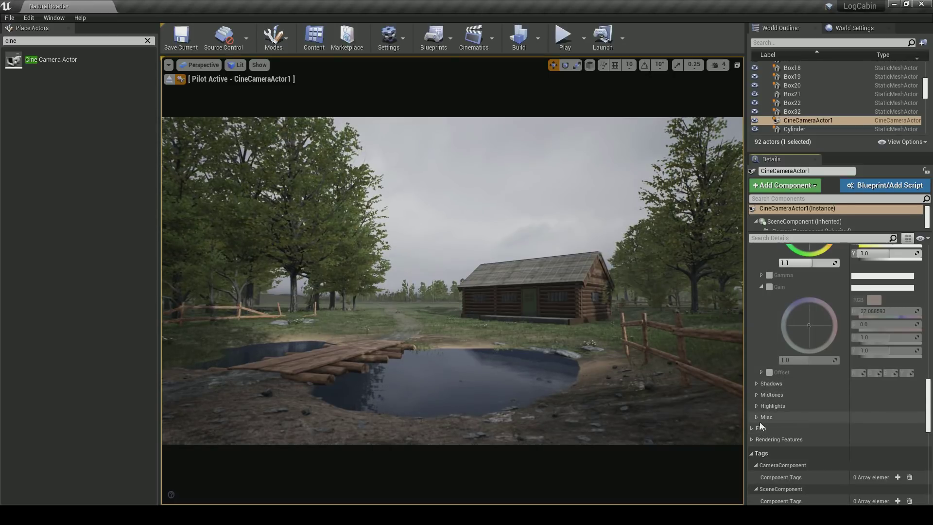
scroll(760, 422, "up", 1)
scroll(760, 423, "down", 1)
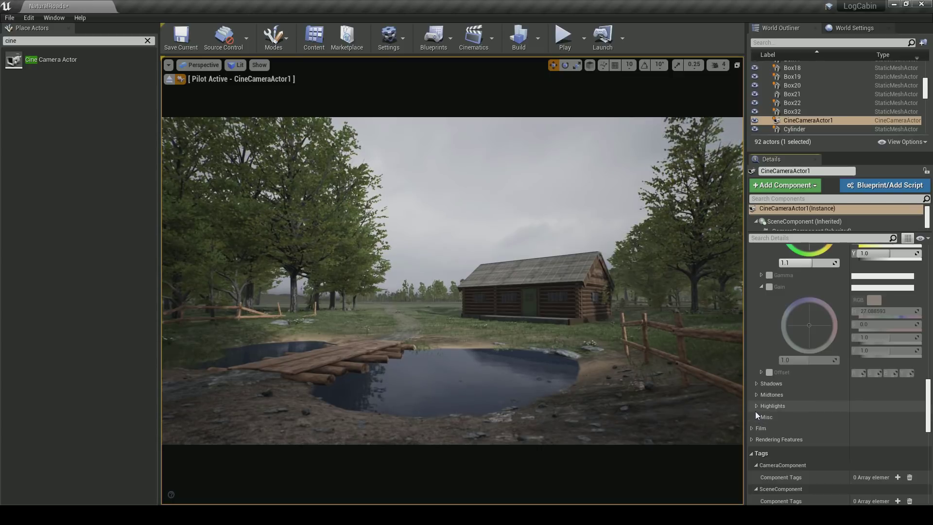
scroll(763, 415, "down", 2)
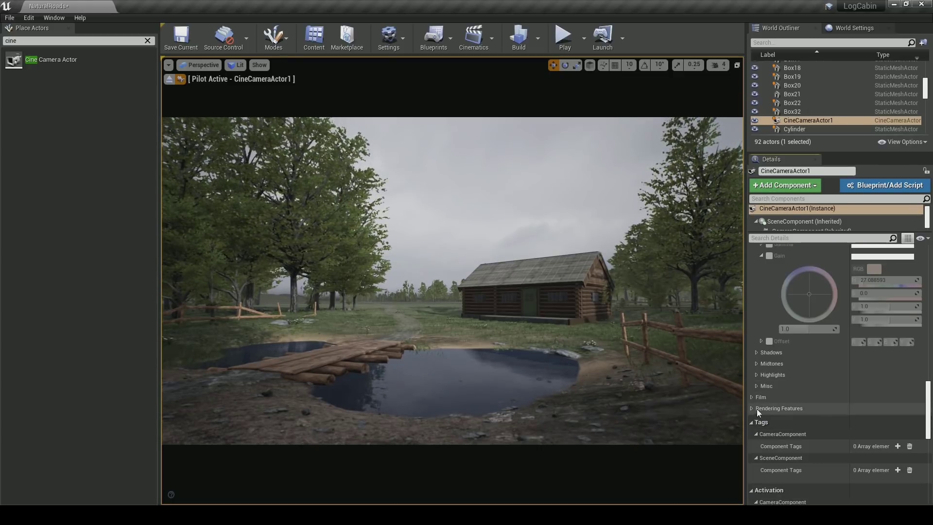
left_click(752, 398)
left_click(753, 397)
left_click(757, 387)
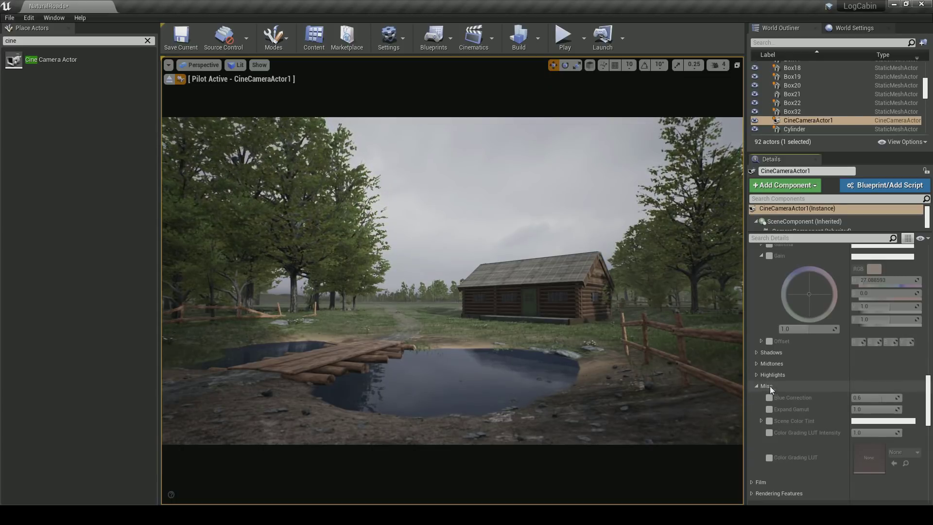
left_click(759, 376)
left_click(760, 376)
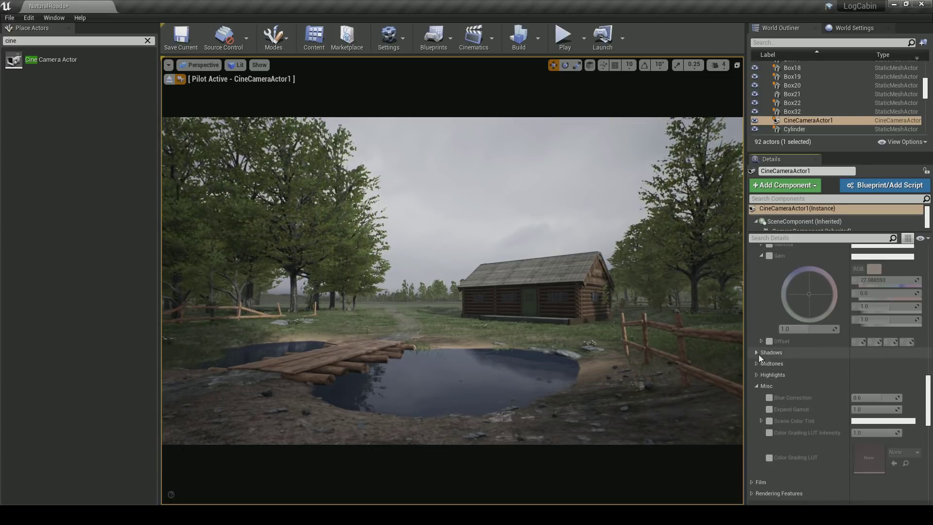
Enable the shadows gain override, lower it to 0.5 and tint it strongly blue, comparing it on and off
left_click(760, 354)
left_click(769, 399)
left_click(761, 399)
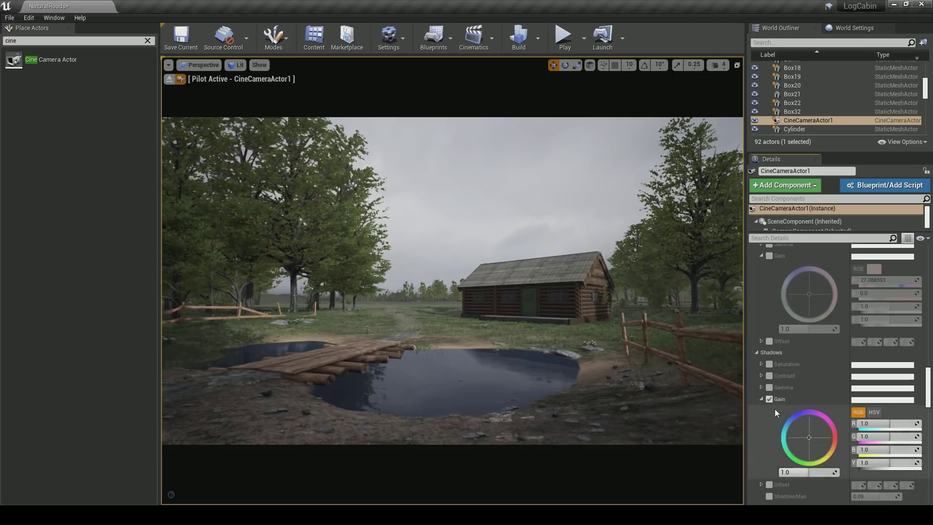
scroll(788, 401, "down", 2)
left_click_drag(794, 381, 785, 371)
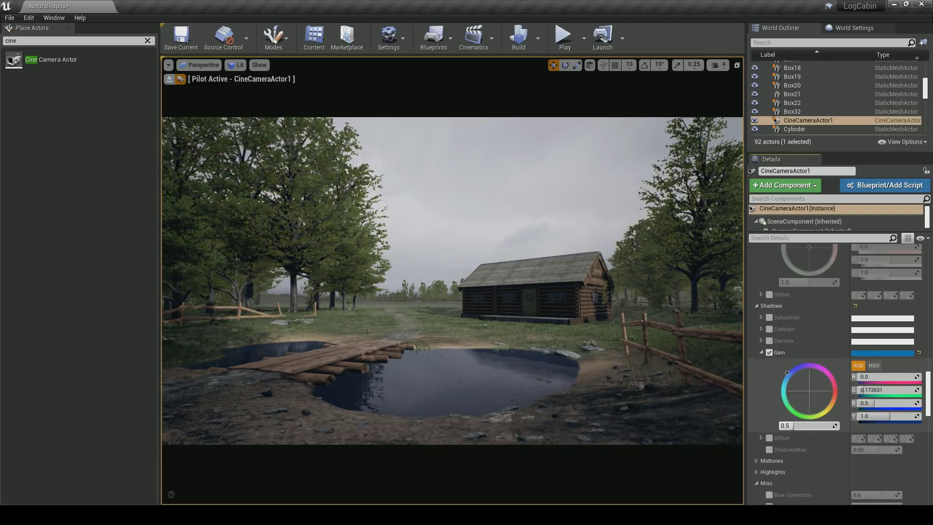
left_click(770, 353)
left_click(770, 352)
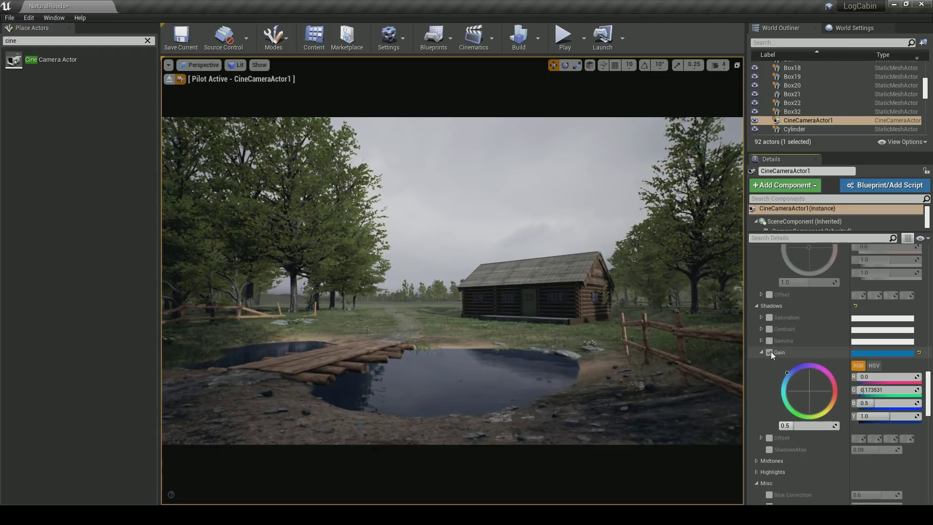
Soften the shadows gain tint to a faint blue of about 0.46, 0.49, 0.5 RGB, comparing it on and off
left_click_drag(791, 381, 793, 382)
left_click(770, 353)
left_click(770, 353)
left_click_drag(799, 389, 800, 389)
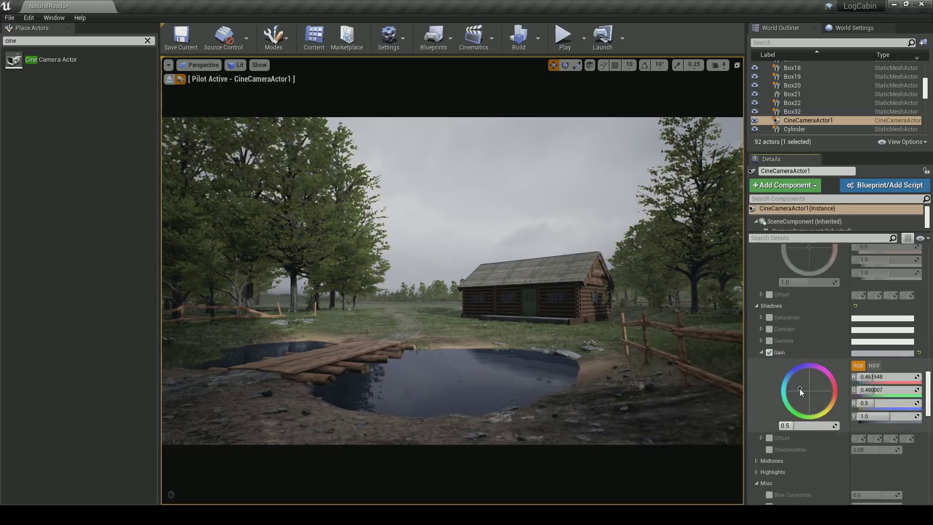
left_click(770, 352)
left_click(769, 353)
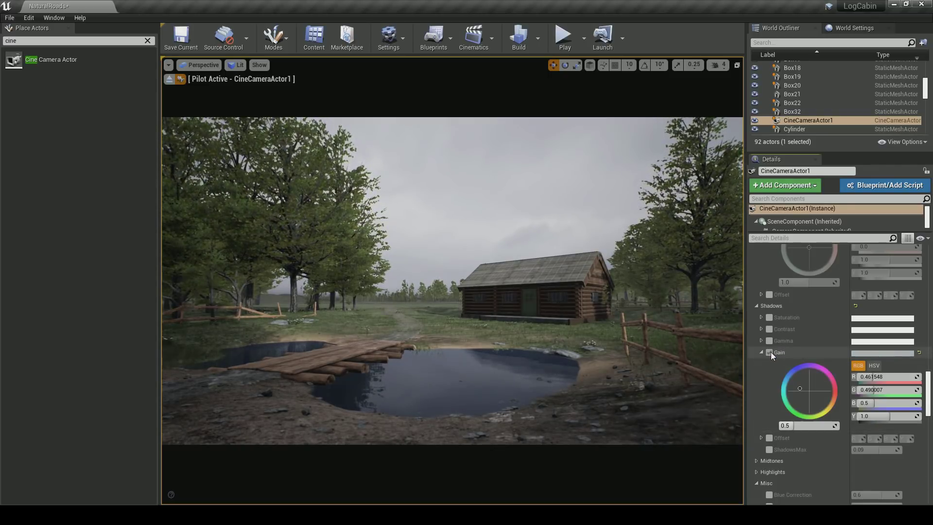
left_click(769, 353)
left_click(770, 353)
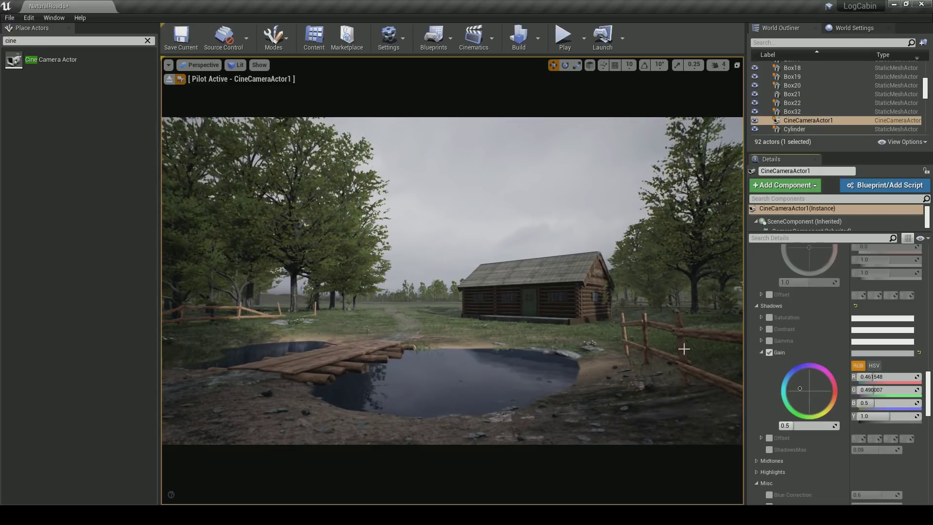
Set the shadows gain back to 0.5 and override ShadowsMax with about 0.147
left_click(762, 352)
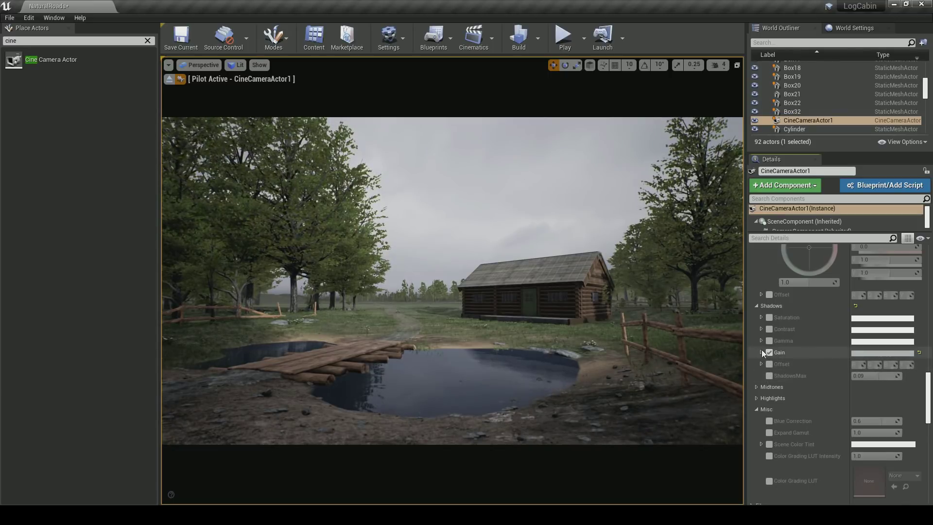
left_click(762, 352)
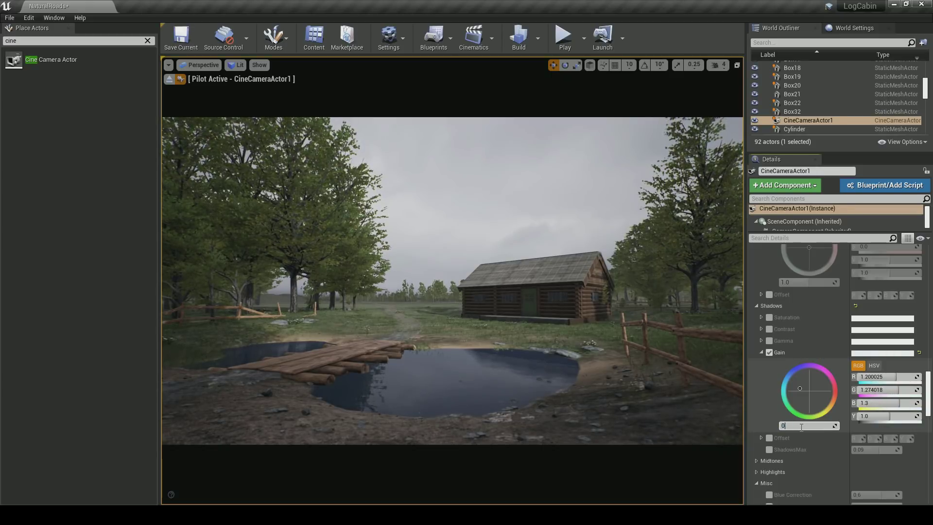
left_click(801, 426)
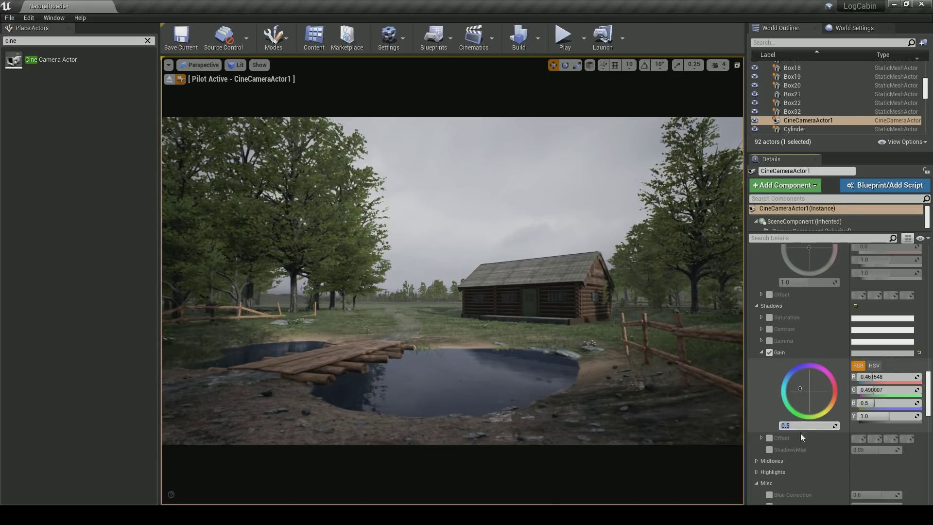
mouse_move(879, 450)
left_mouse_down()
mouse_move(895, 450)
mouse_move(881, 450)
left_mouse_up()
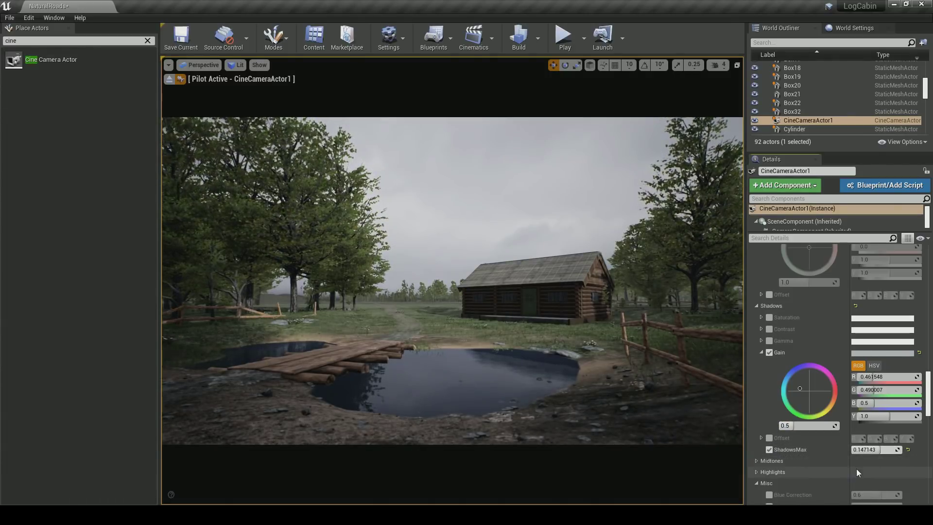
Undo the last ShadowsMax change and deselect the cine camera
key("ctrl+z")
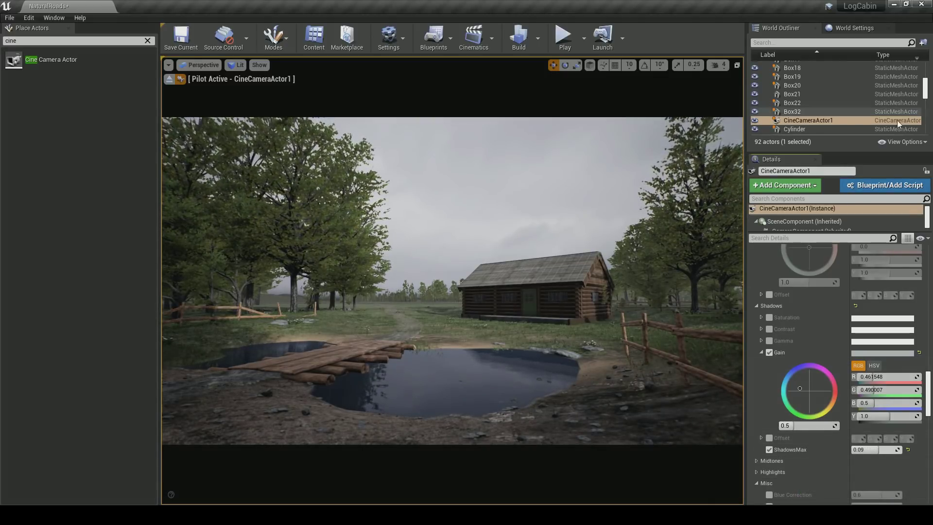
key("Escape")
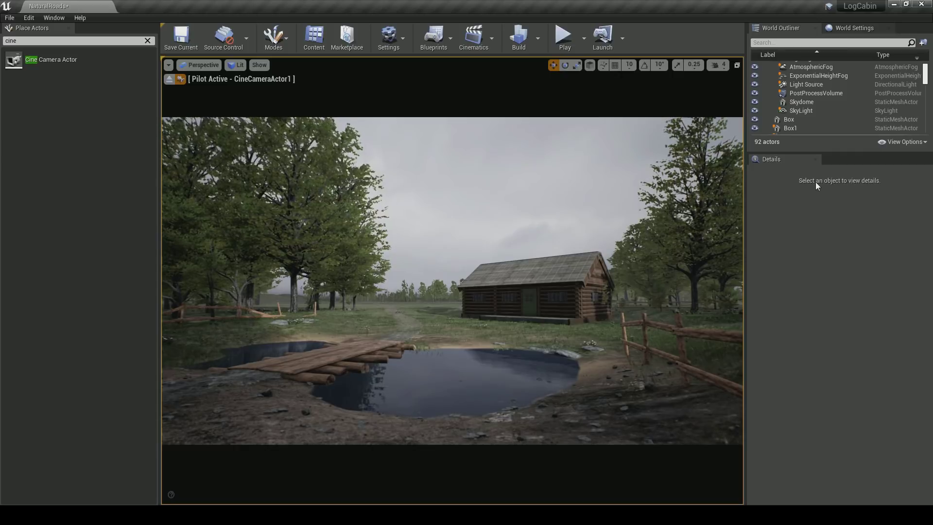
Rotate the Light Source directional light so it brightens the cabin's front wall and the log bridge, and deselect it
left_click(805, 85)
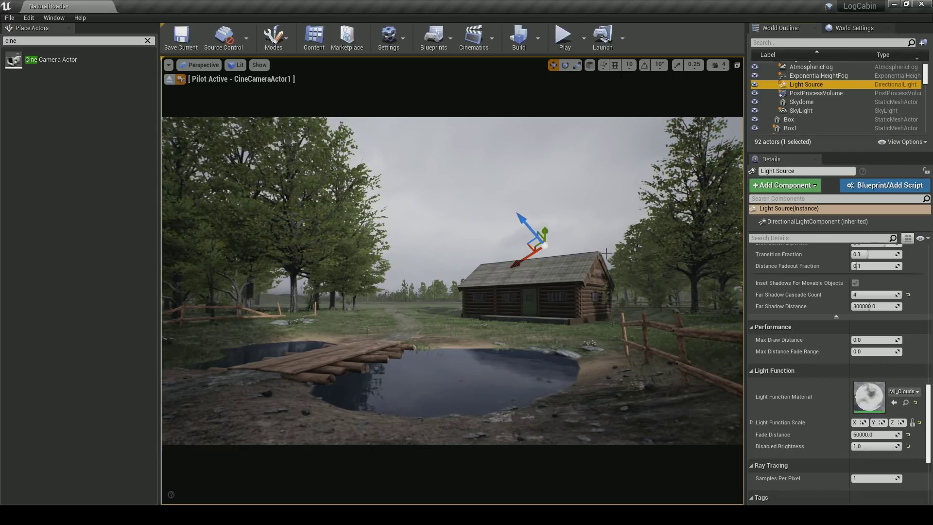
scroll(845, 330, "up", 10)
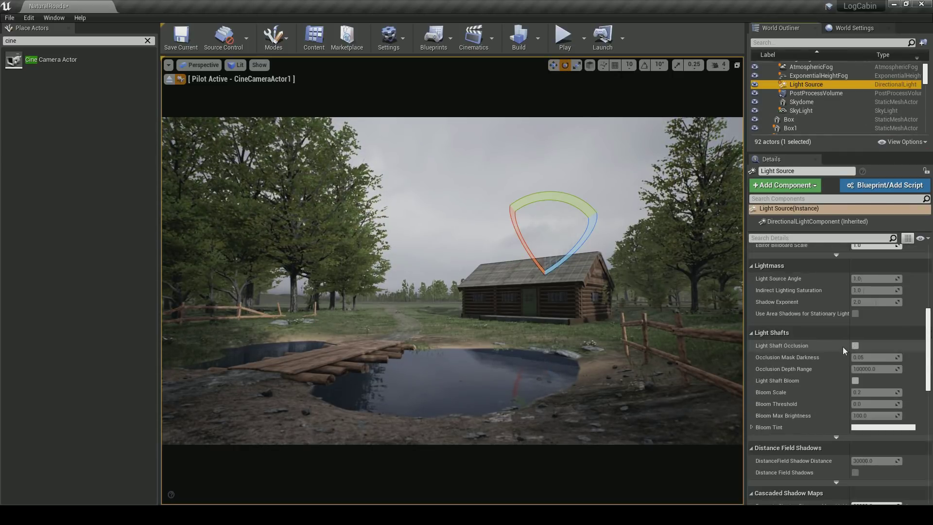
left_click_drag(897, 276, 909, 276)
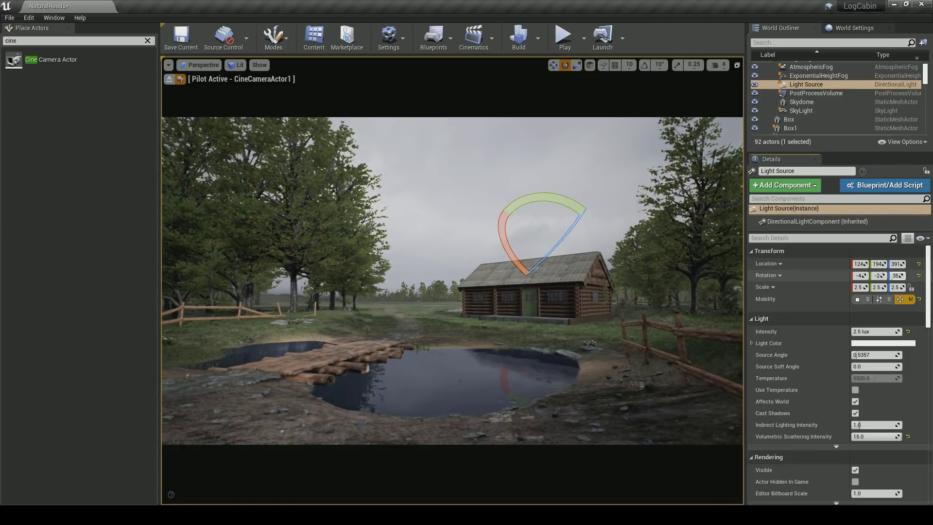
key("Escape")
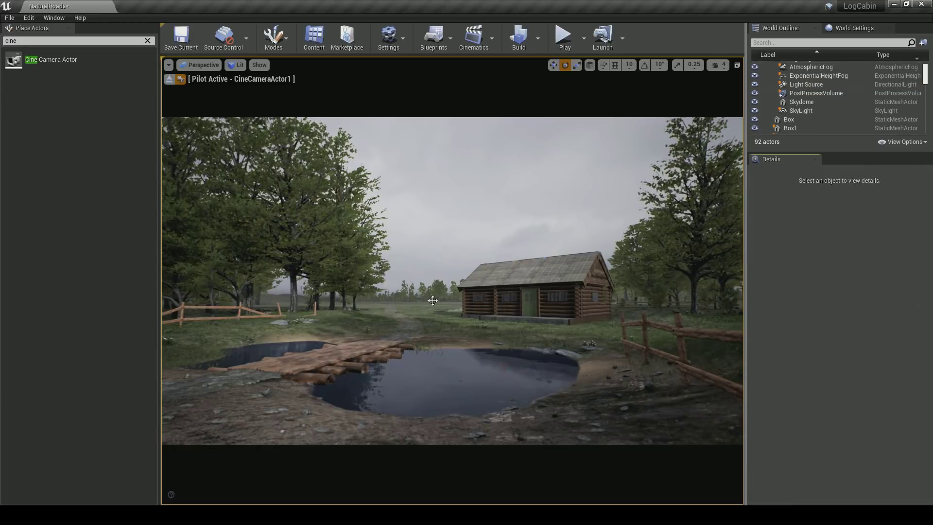
Stop piloting the cine camera and switch to Foliage mode with an overview of the trees around the pond and cabin
left_click(169, 80)
key("s")
right_click_drag(292, 194, 291, 243)
key("s")
mouse_move(656, 206)
right_mouse_down()
mouse_move(671, 211)
mouse_move(656, 206)
right_mouse_up()
left_click(273, 37)
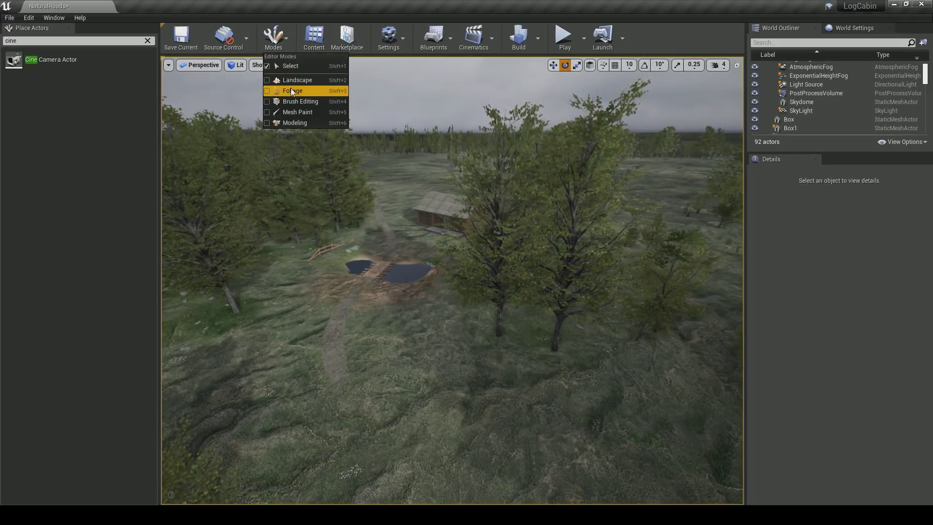
left_click(291, 109)
Select the large foreground tree near the cabin, shift it slightly and place a duplicate of it on the grass nearby
mouse_move(522, 275)
right_mouse_down()
mouse_move(517, 292)
mouse_move(507, 276)
right_mouse_up()
left_click(506, 284)
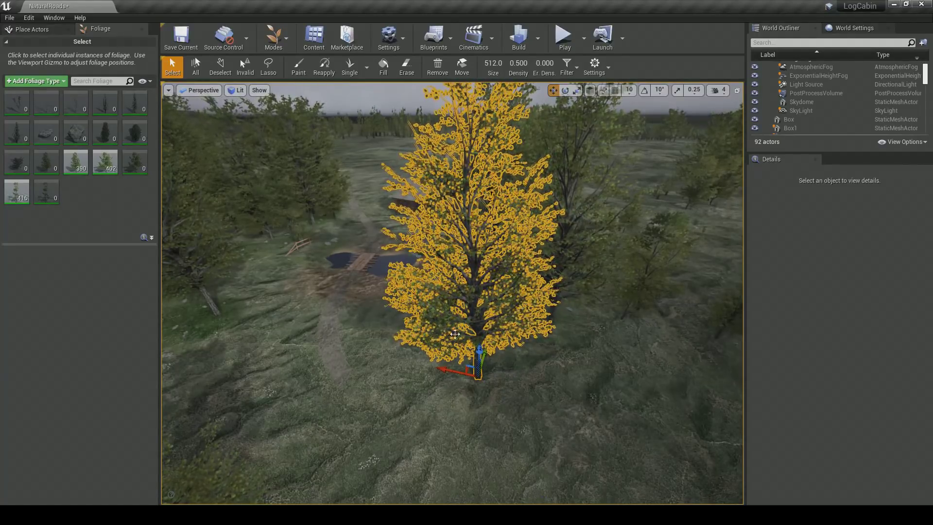
left_click_drag(491, 354, 494, 263)
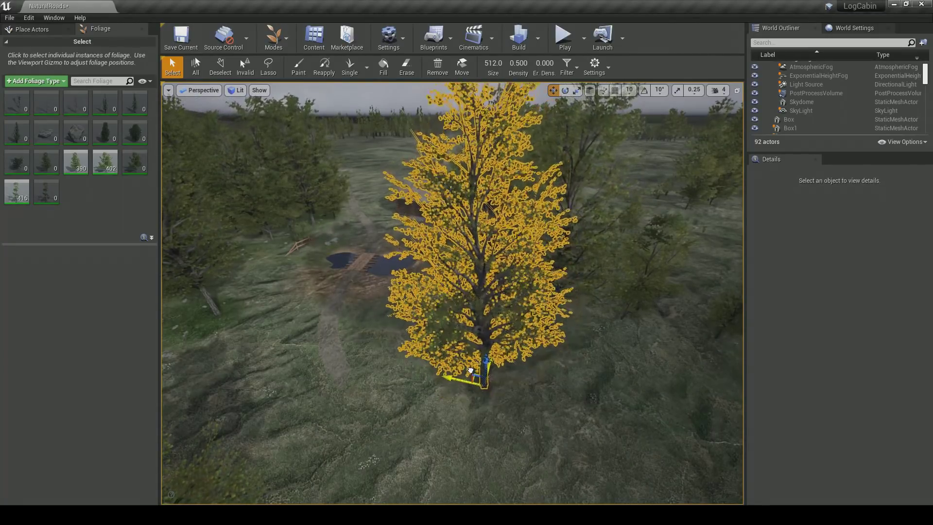
left_click_drag(476, 379, 405, 445)
View the duplicated tree from ground level and activate the rotation gizmo for it
right_click_drag(406, 446, 323, 457)
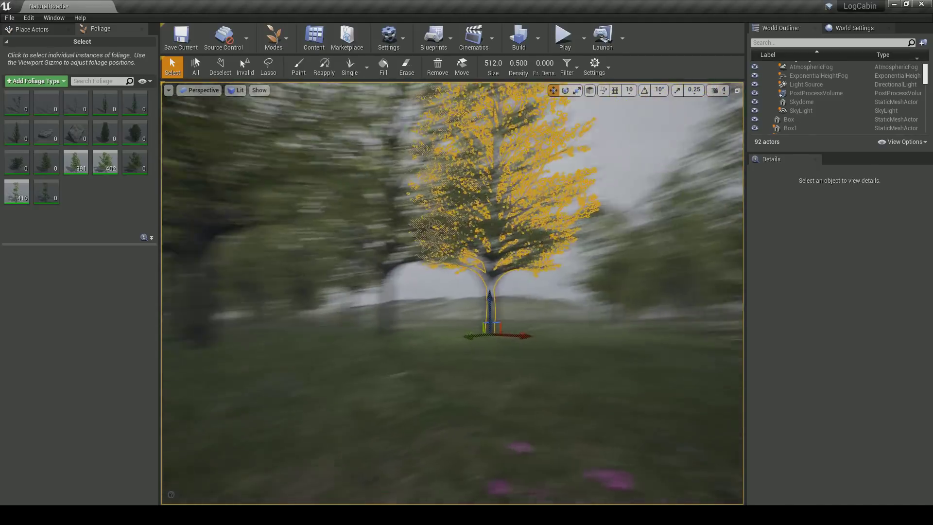
left_click(448, 305)
left_click(448, 306)
key("e")
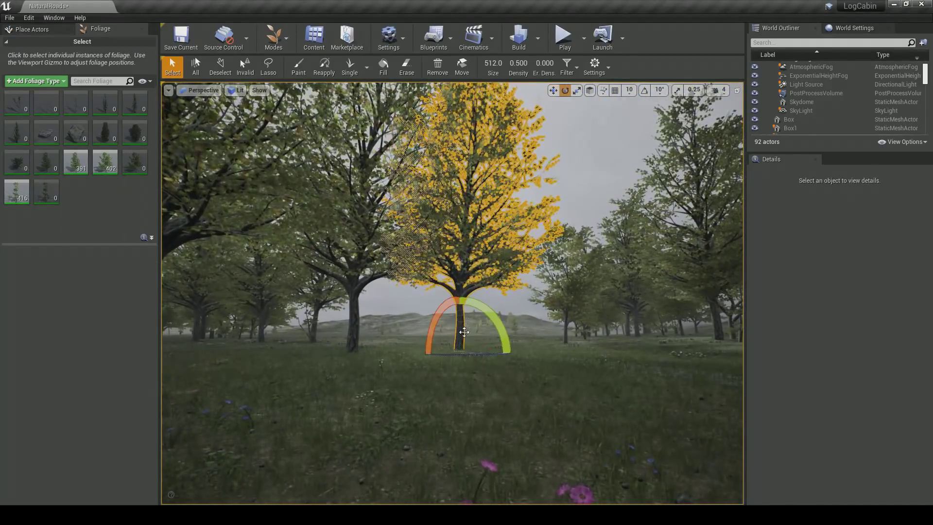
Select individual foliage trees at the near edge of the clearing
left_click(346, 295)
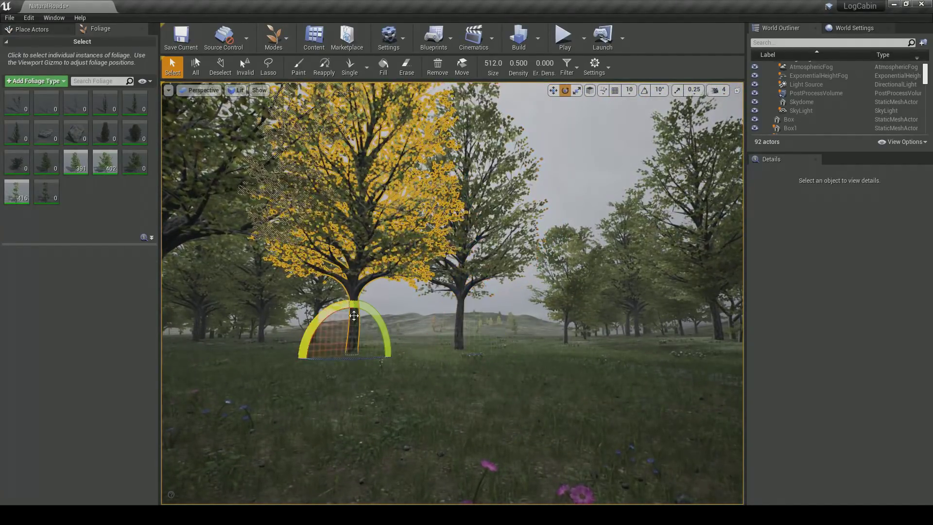
left_click(369, 378)
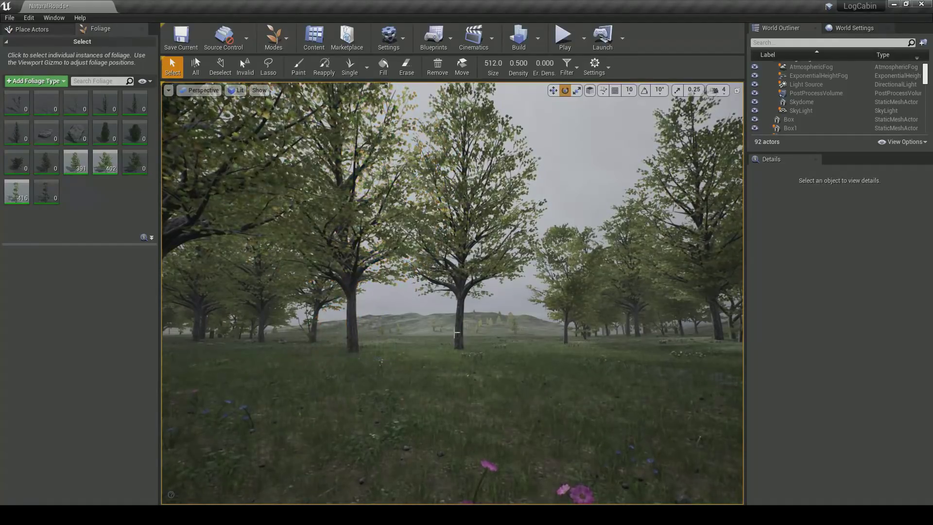
left_click(457, 337)
Leave foliage editing and return to the Select editing mode
left_click(276, 39)
left_click(281, 75)
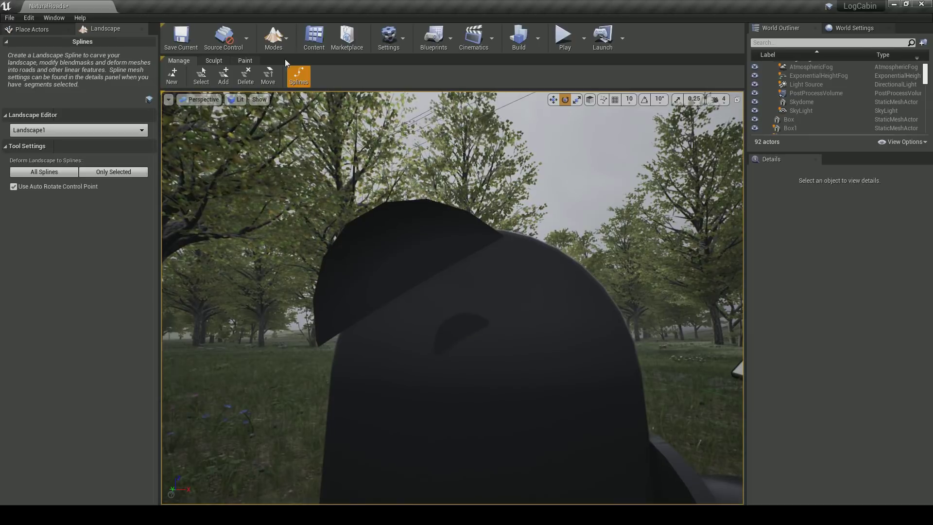
left_click(284, 49)
left_click(292, 62)
key("2")
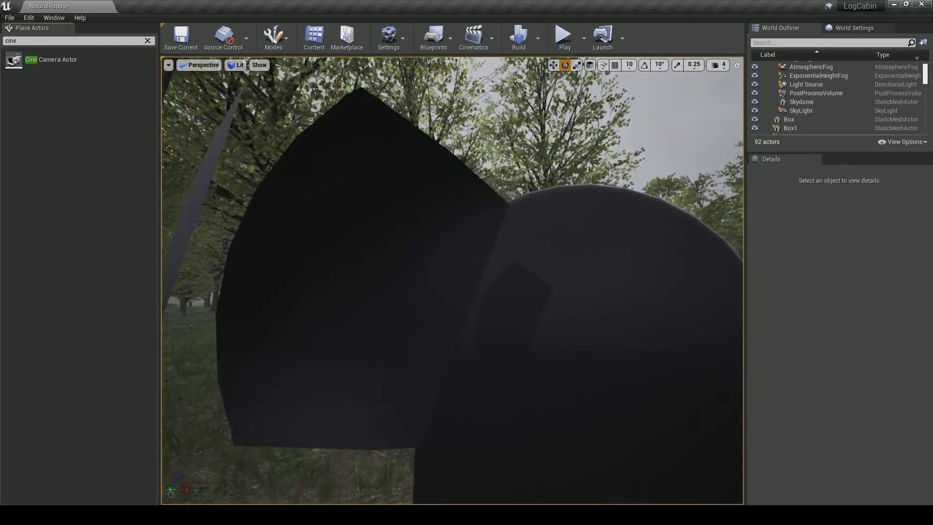
Recall the saved viewpoint overlooking the pond and cabin in game view, and save the level
key("1")
key("g")
left_click(421, 220)
key("Escape")
key("ctrl+s")
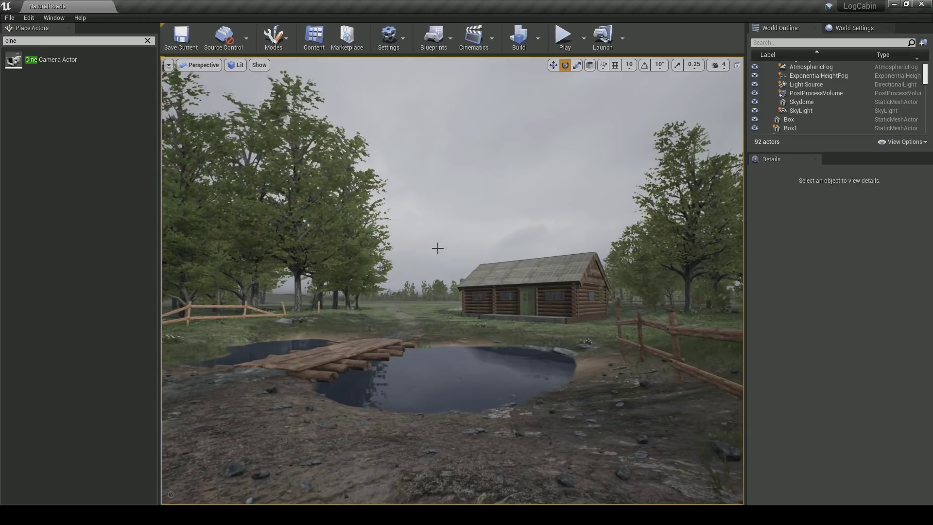
Pilot CineCameraActor1 to view the scene through it, and save the level with nothing selected
right_click_drag(436, 257, 690, 259)
right_click_drag(396, 313, 19, 320)
right_click_drag(421, 319, 516, 318)
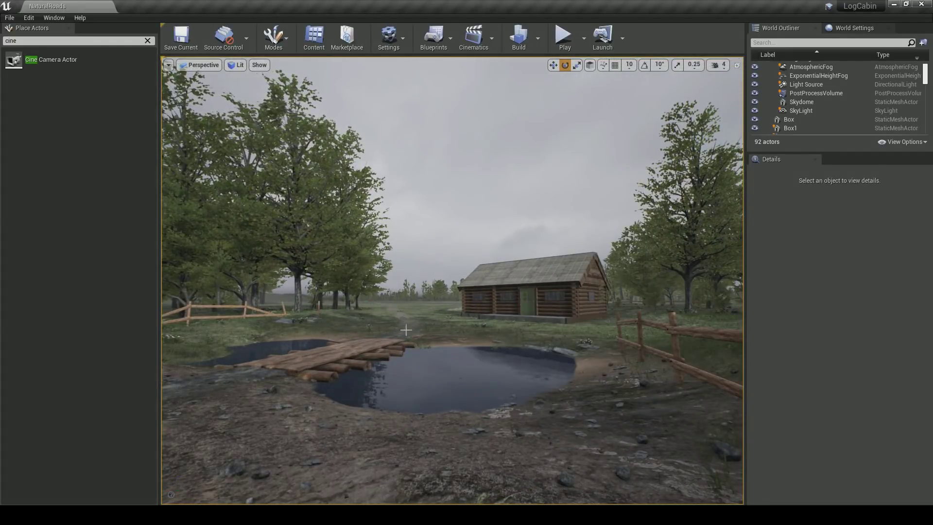
scroll(827, 103, "down", 12)
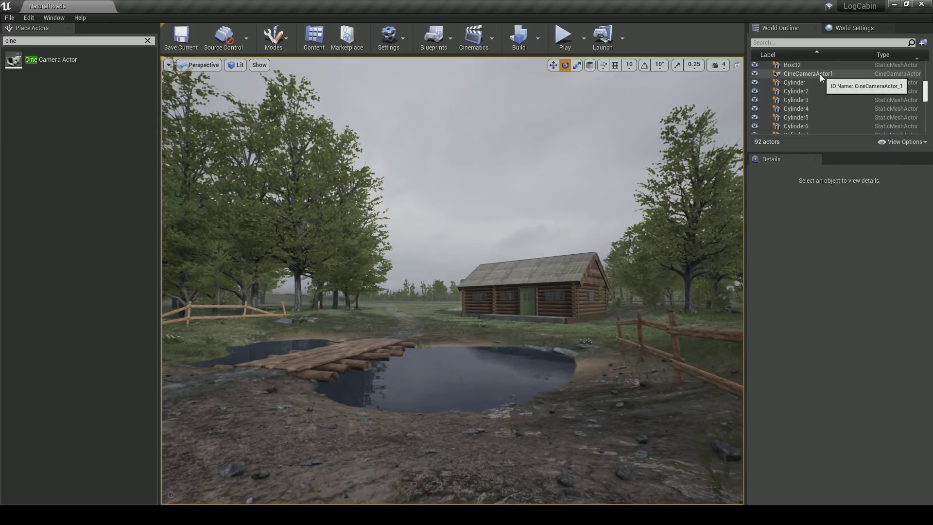
right_click(807, 74)
left_click(829, 92)
left_click(580, 183)
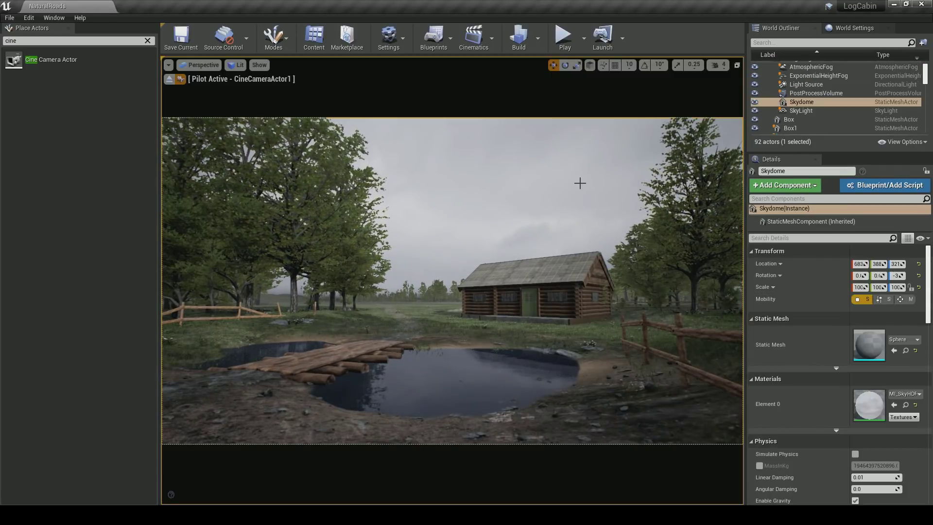
key("Escape")
key("ctrl+s")
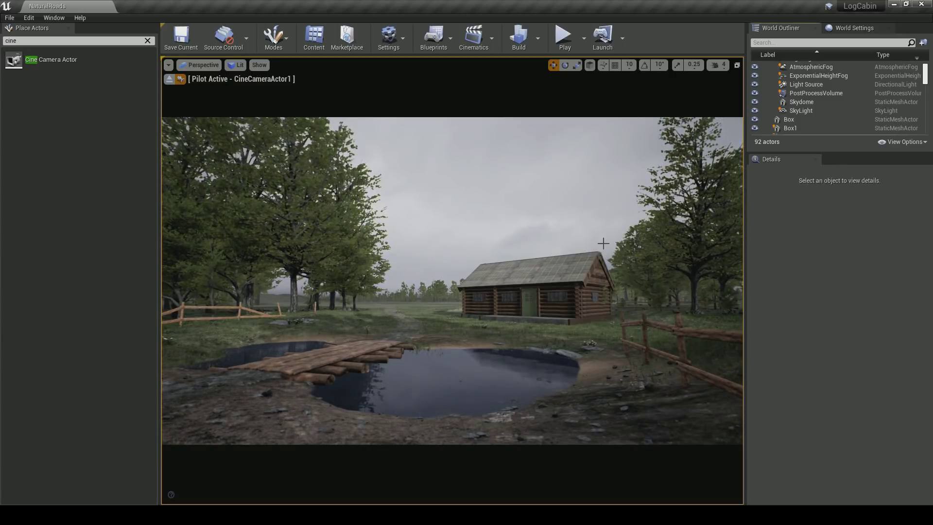
Run the most recent console command again
key("grave")
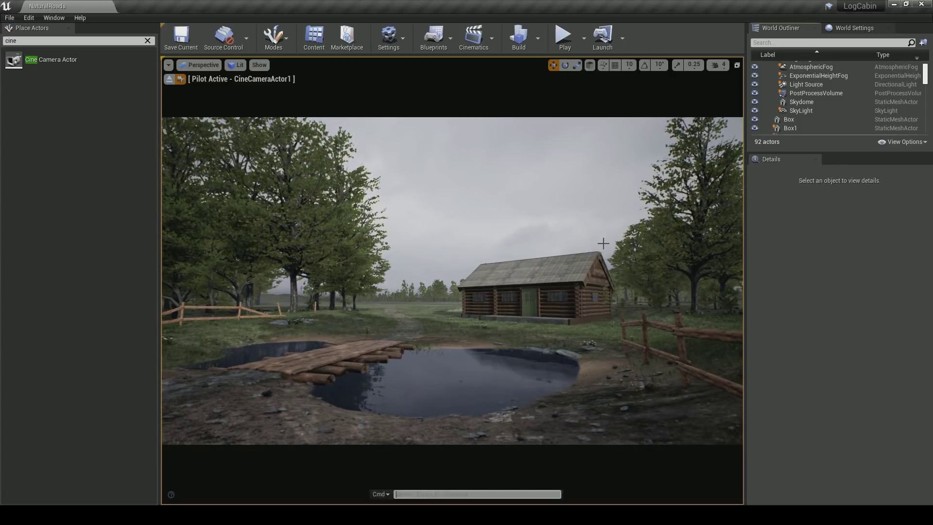
key("Up")
key("Return")
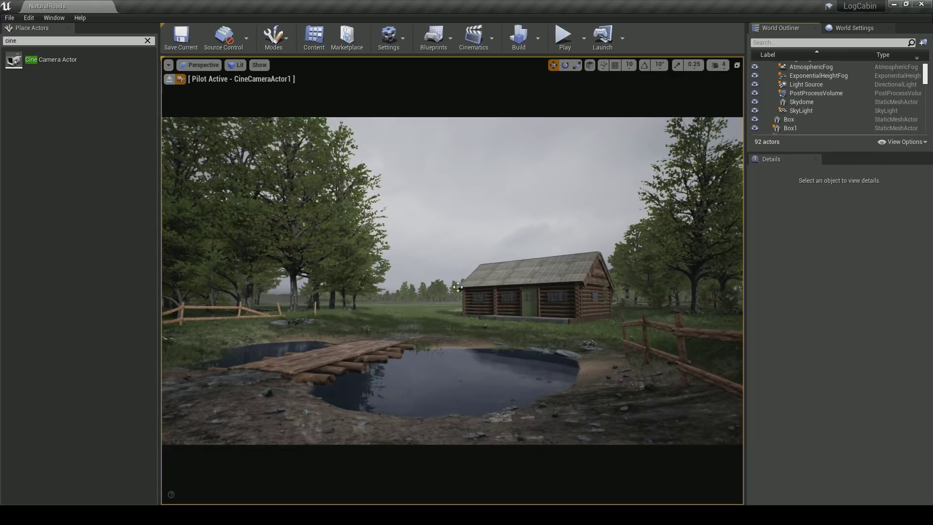
Switch to landscape layer painting and stop piloting CineCameraActor1
left_click(274, 38)
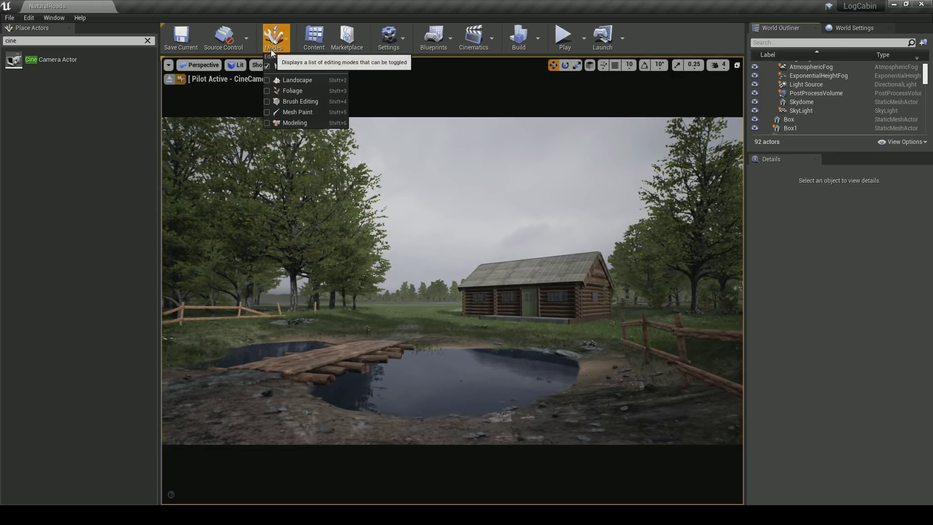
left_click(293, 82)
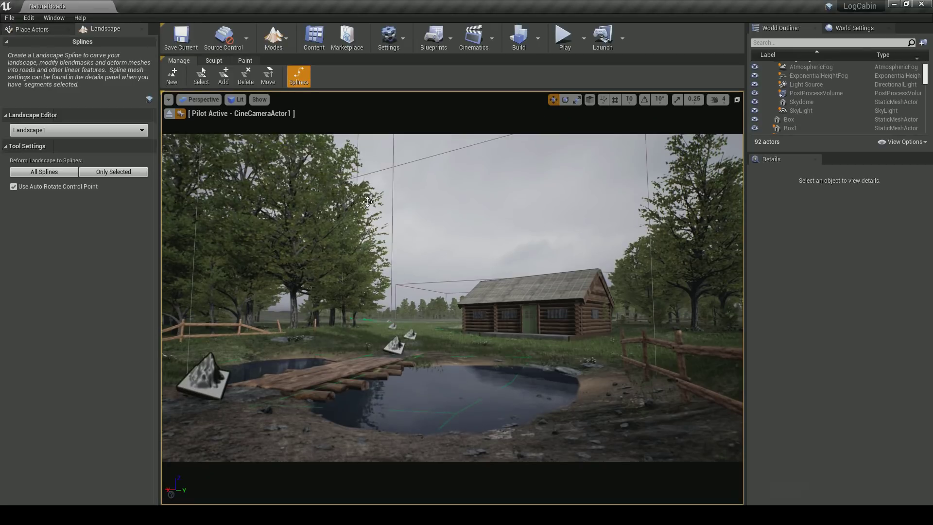
left_click(245, 61)
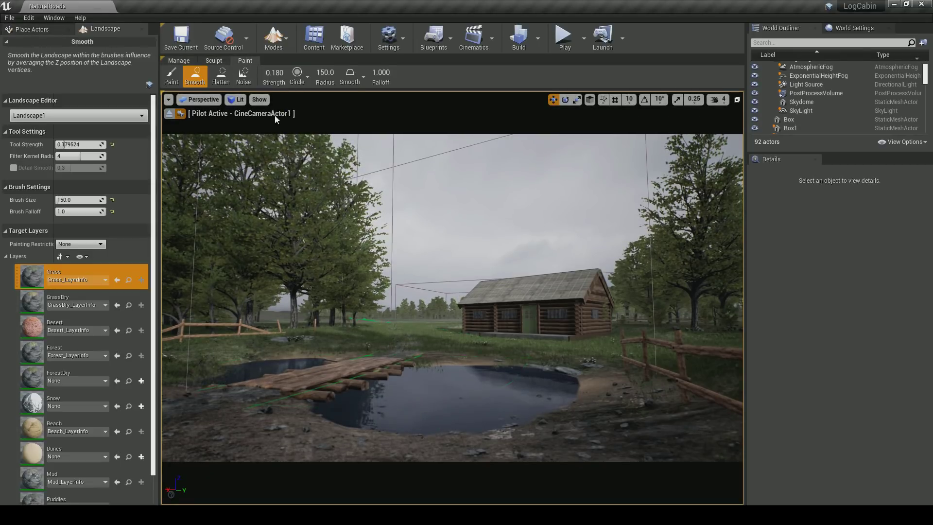
scroll(131, 300, "down", 1)
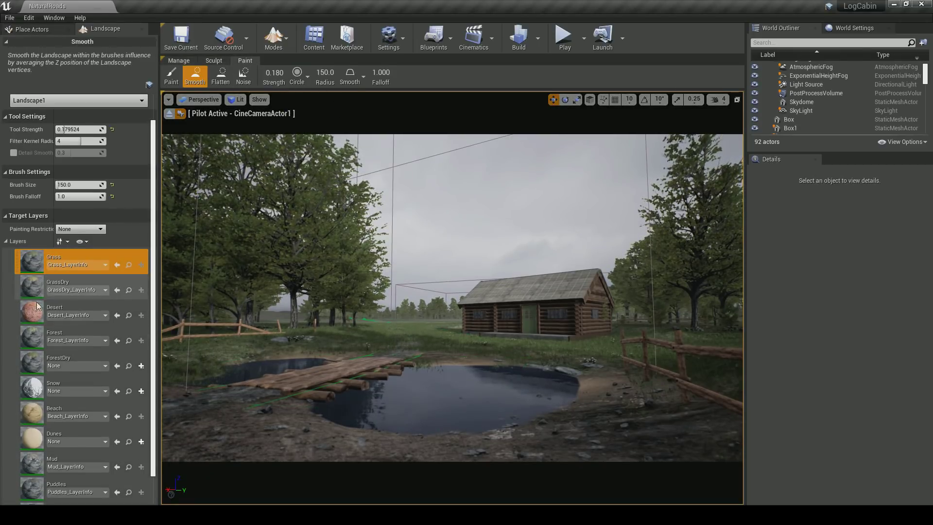
left_click(169, 113)
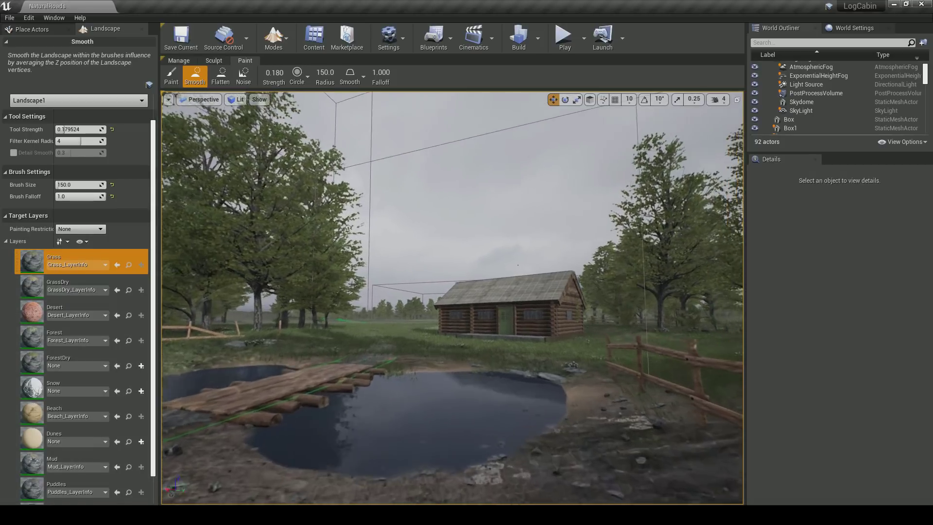
Paint the Forest layer onto the ground in front of the cabin and blend in the Grass layer nearby
left_click(73, 335)
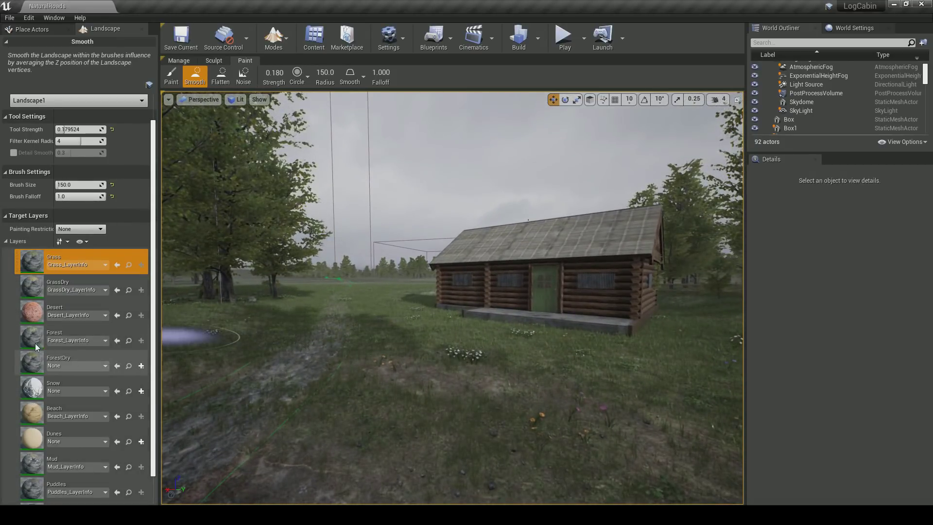
mouse_move(448, 351)
left_mouse_down()
mouse_move(453, 336)
mouse_move(441, 318)
mouse_move(417, 312)
left_mouse_up()
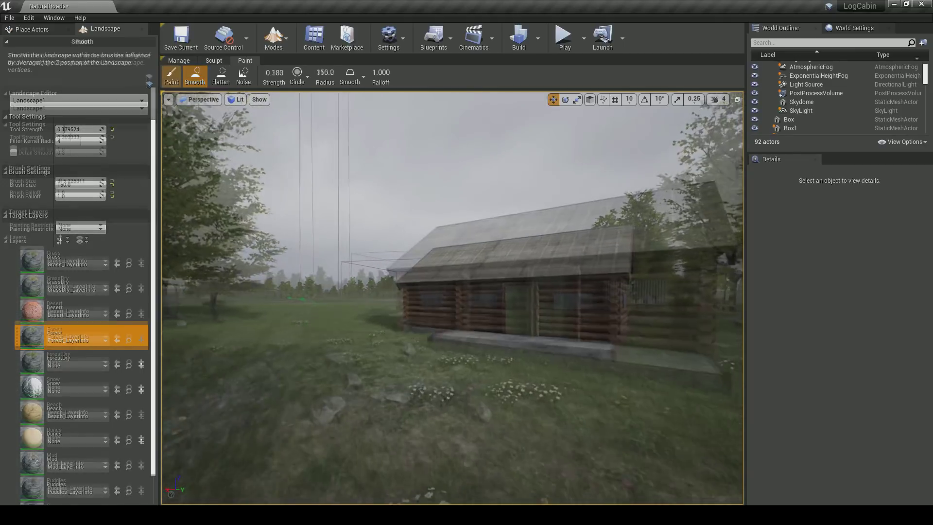
left_click(39, 253)
mouse_move(411, 425)
left_mouse_down()
mouse_move(391, 403)
mouse_move(503, 358)
left_mouse_up()
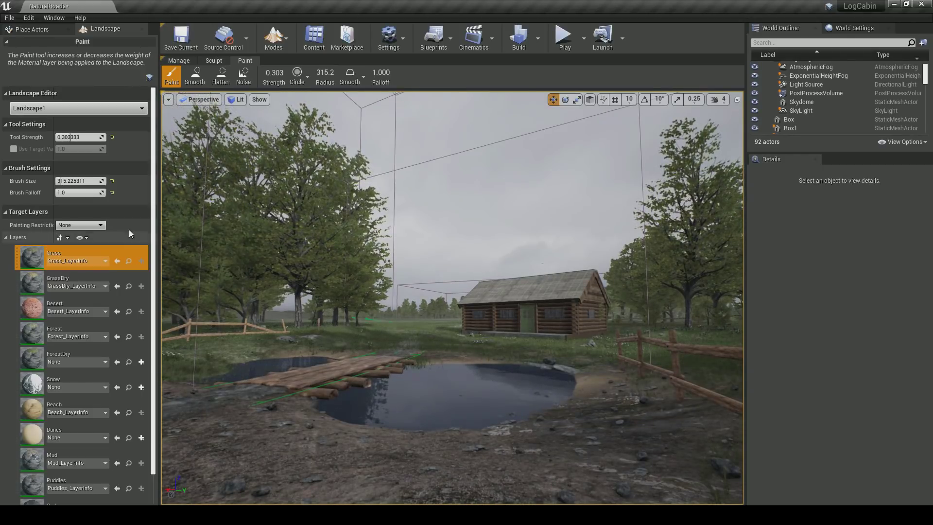
Paint the Forest layer on the bank between the pond and the wooden fence by the trees
left_click(69, 342)
right_click_drag(311, 321, 214, 320)
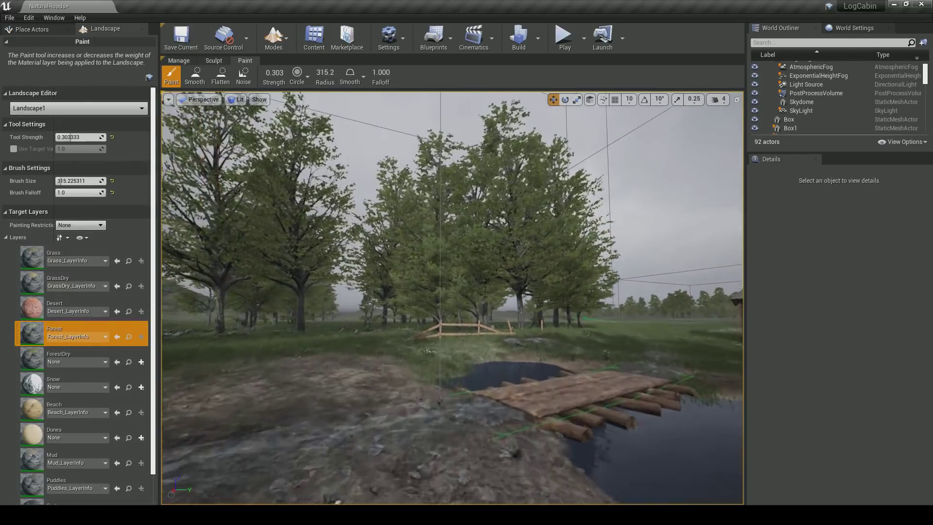
right_click_drag(370, 369, 371, 373)
mouse_move(374, 370)
left_mouse_down()
mouse_move(387, 359)
mouse_move(439, 374)
left_mouse_up()
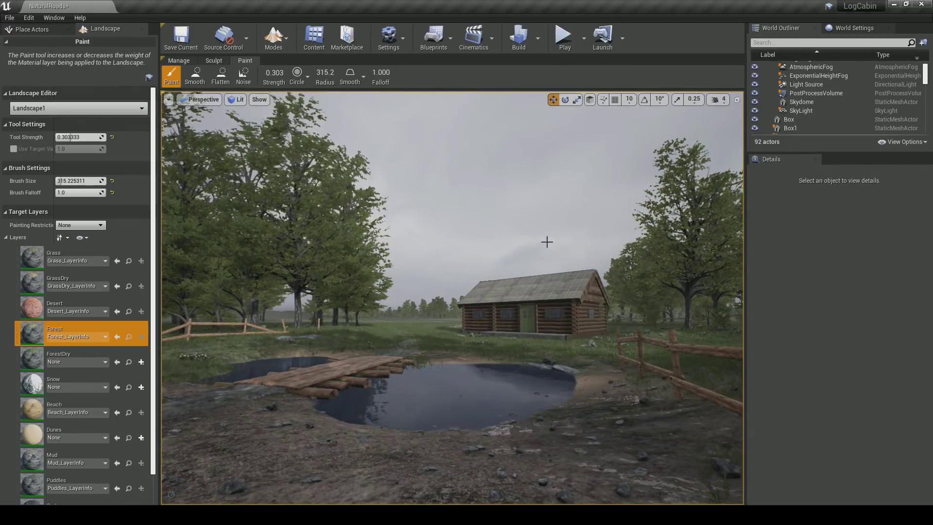
Paint more of the Forest layer around the pond's far bank and beside the path towards the cabin
key("g")
key("w")
right_click_drag(548, 241, 562, 249)
mouse_move(216, 358)
left_mouse_down()
mouse_move(440, 356)
mouse_move(494, 334)
mouse_move(569, 262)
left_mouse_up()
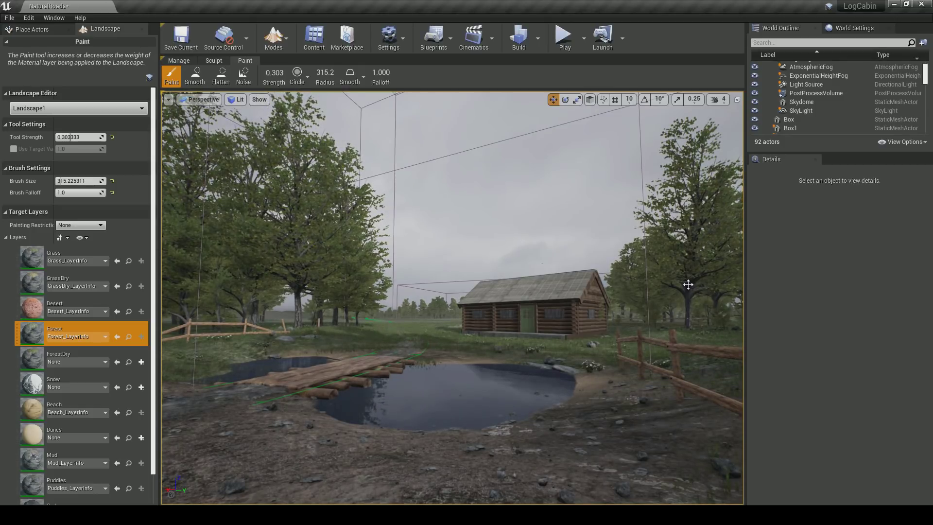
left_click_drag(428, 341, 406, 326)
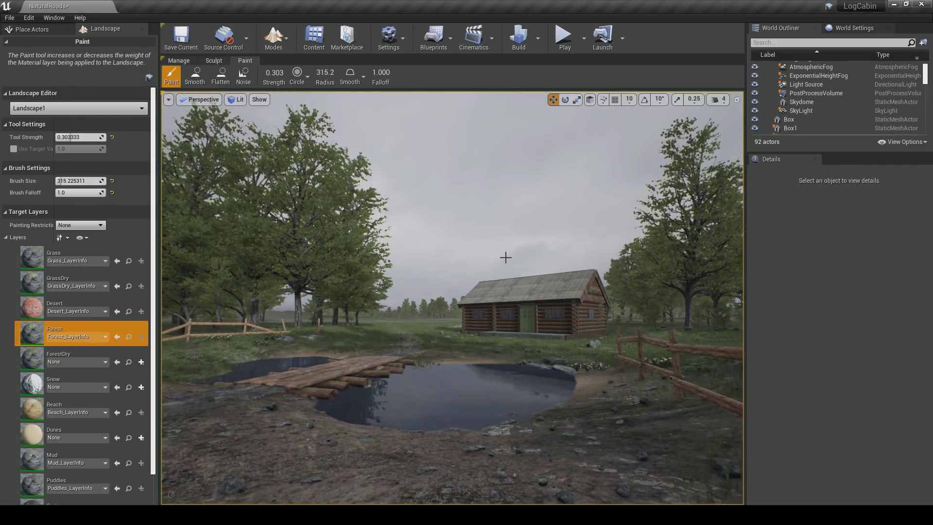
Select the RemoveProcedural paint layer and check whether an existing layer info asset is available for it
key("w")
mouse_move(452, 298)
right_mouse_down()
mouse_move(418, 298)
mouse_move(450, 320)
mouse_move(454, 349)
right_mouse_up()
scroll(134, 363, "down", 3)
key("w")
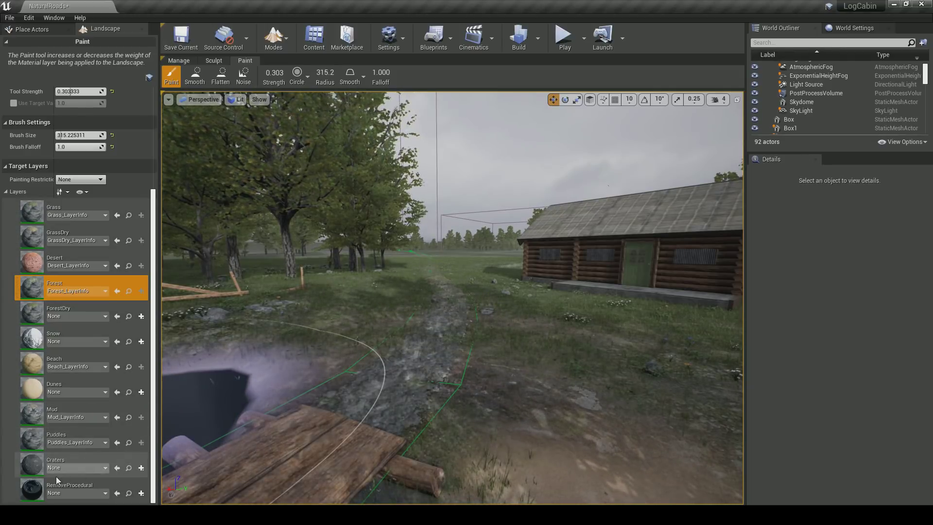
left_click(39, 487)
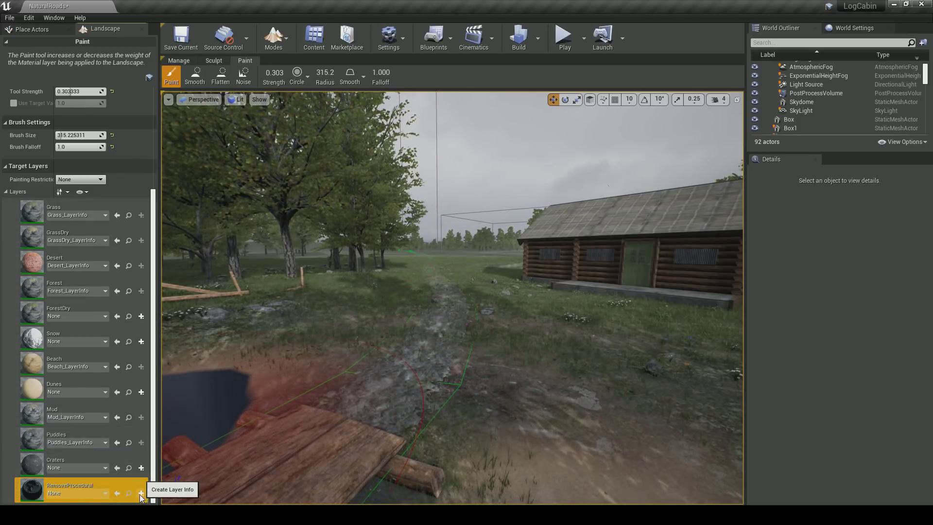
left_click(99, 494)
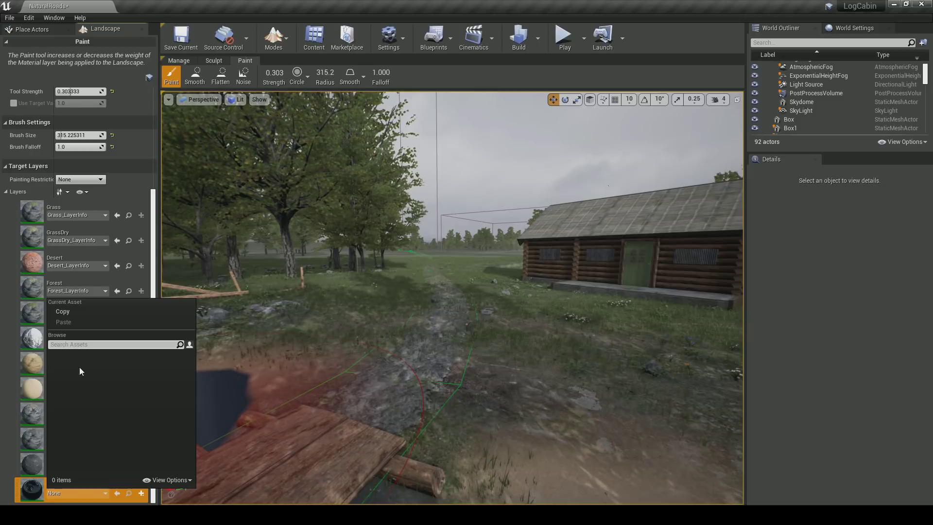
left_click(106, 493)
Create a non-weight-blended layer info named RemoveProcedural_LayerInfo in the LayerInfos folder and close the Content Browser
left_click(141, 493)
left_click(160, 474)
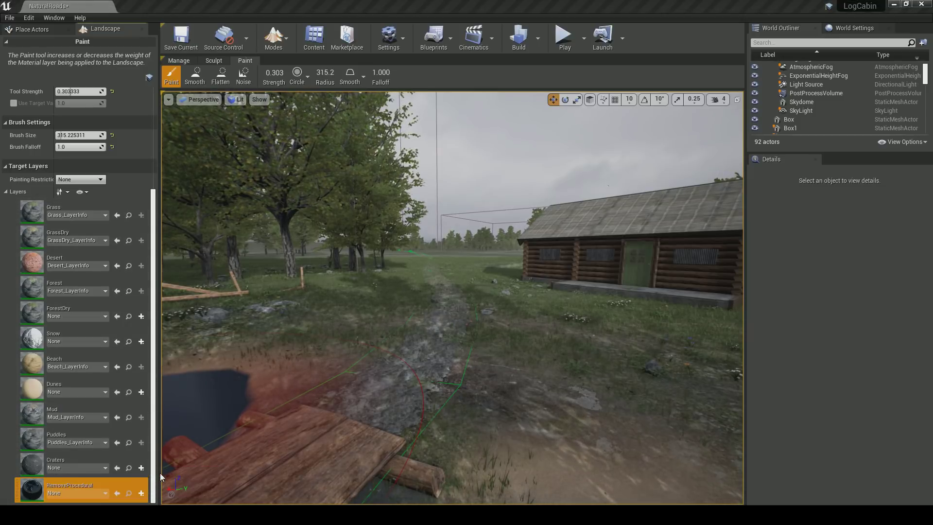
left_click(514, 362)
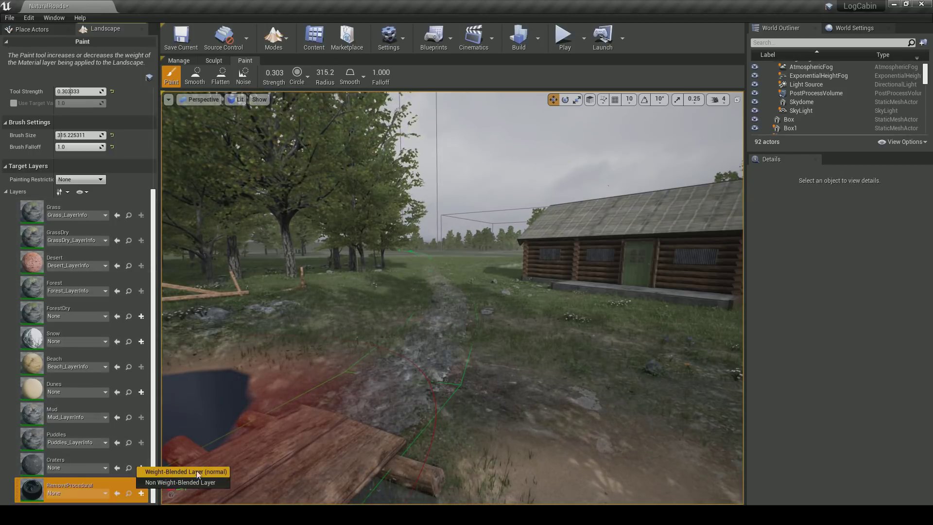
left_click(191, 483)
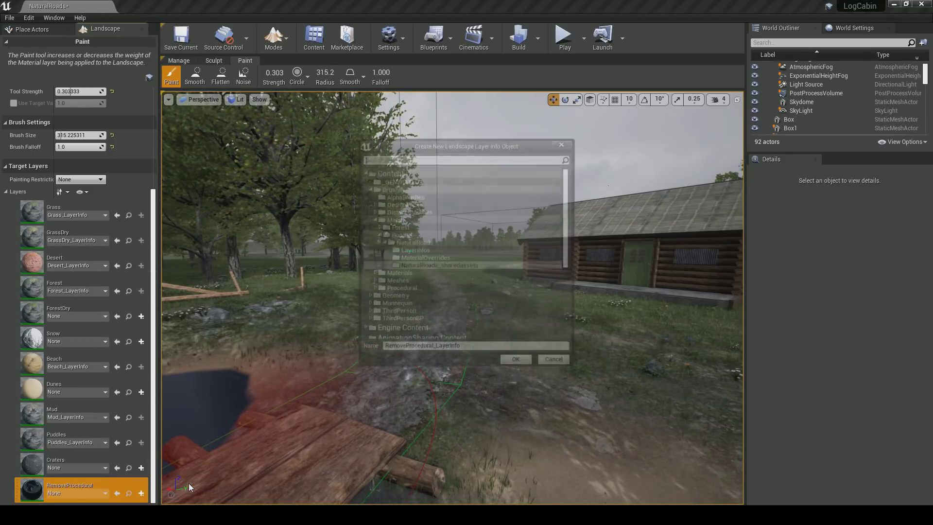
left_click(417, 250)
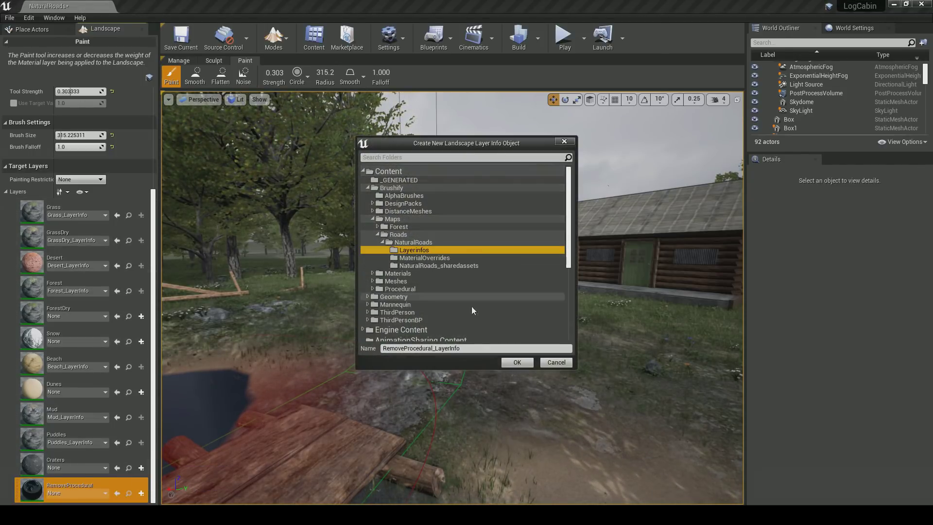
left_click(516, 363)
right_click(367, 352)
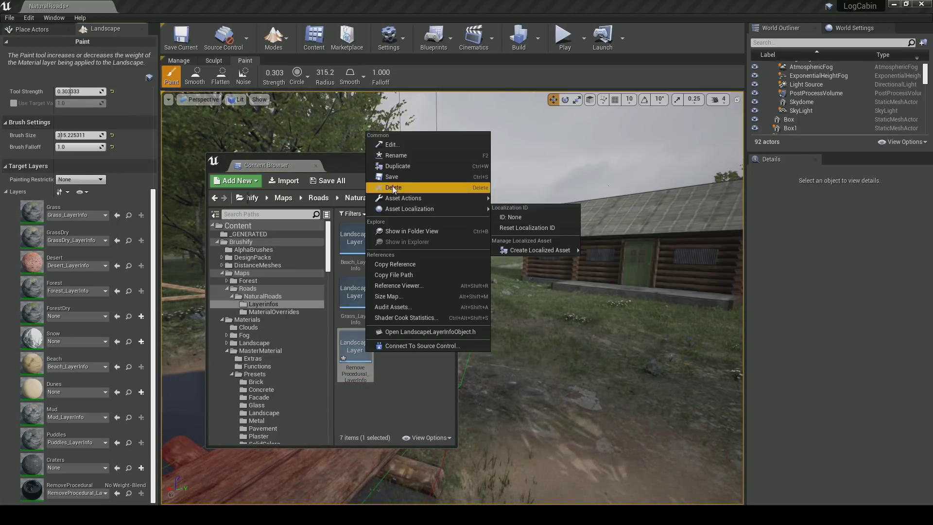
left_click(392, 187)
left_click(416, 158)
Paint the RemoveProcedural layer on the path beyond the wooden bridge with a brush size of about 369
left_click(73, 488)
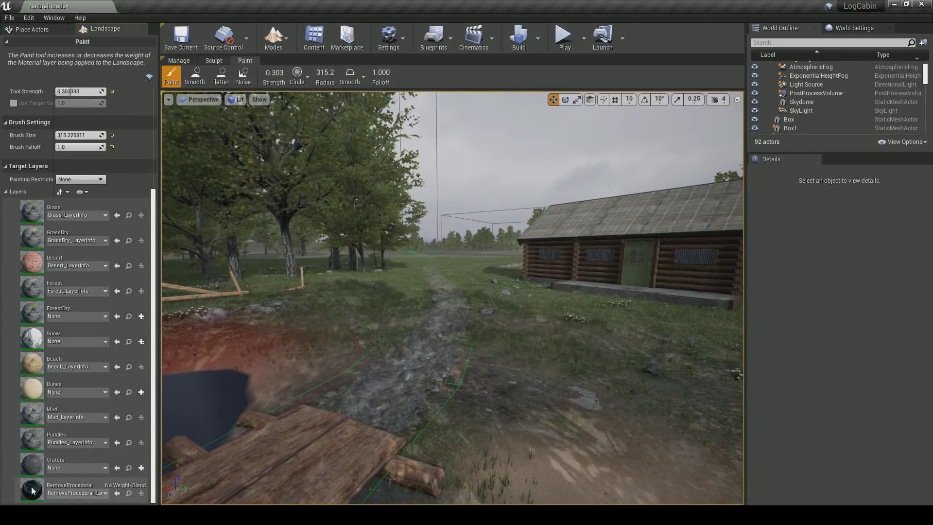
scroll(116, 165, "up", 2)
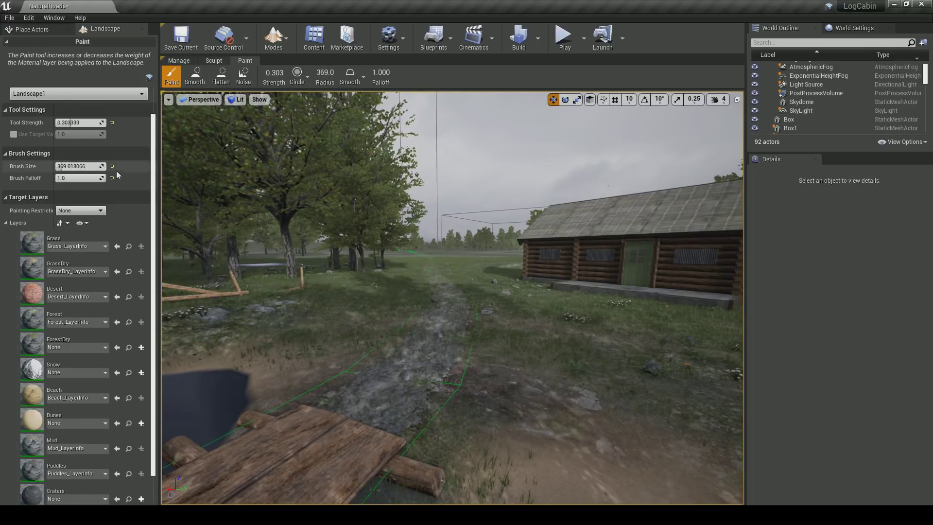
key("w")
right_click_drag(211, 195, 213, 173)
left_click_drag(402, 373, 438, 375)
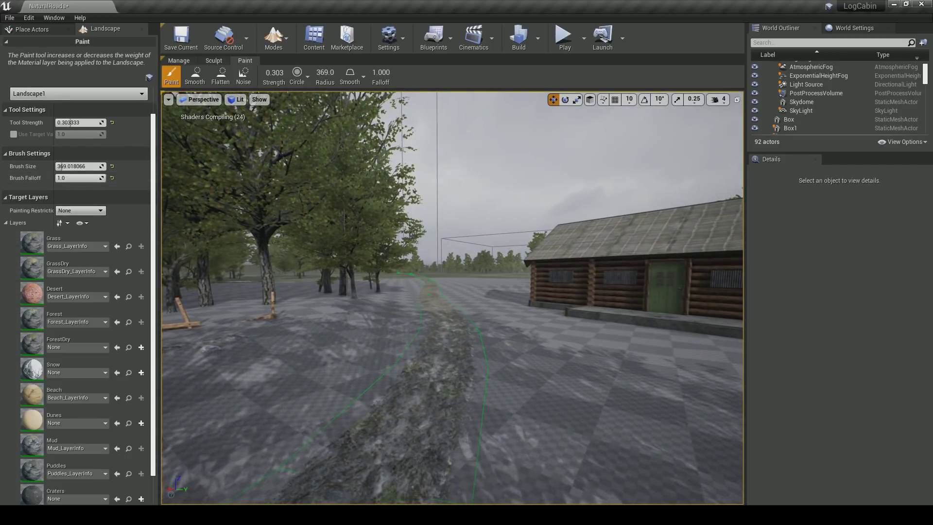
Reduce the brush size to about 251 and paint the RemoveProcedural layer further along the path
left_click_drag(78, 166, 84, 166)
right_click_drag(449, 272, 449, 324)
left_click_drag(472, 247, 461, 242)
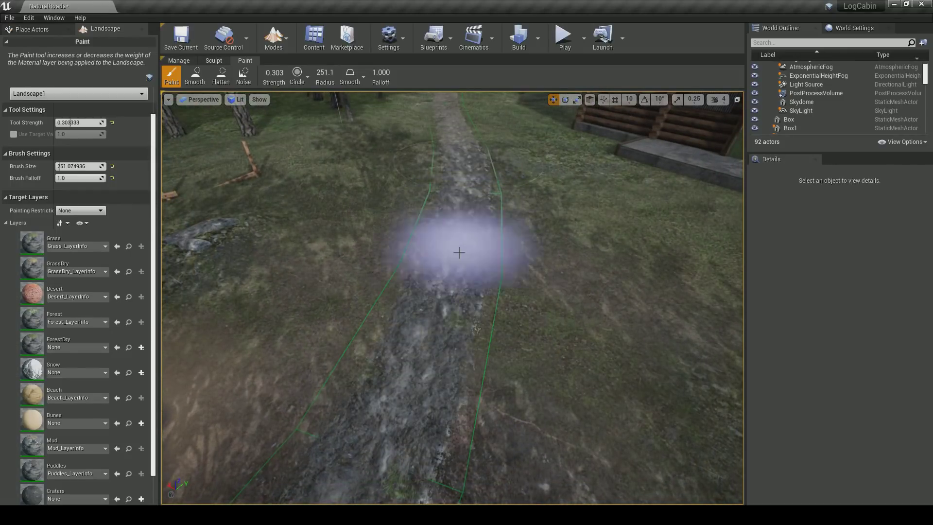
Paint the RemoveProcedural layer on the stretch of path running beside the log cabin
right_click_drag(450, 316, 445, 246)
key("w")
key("w")
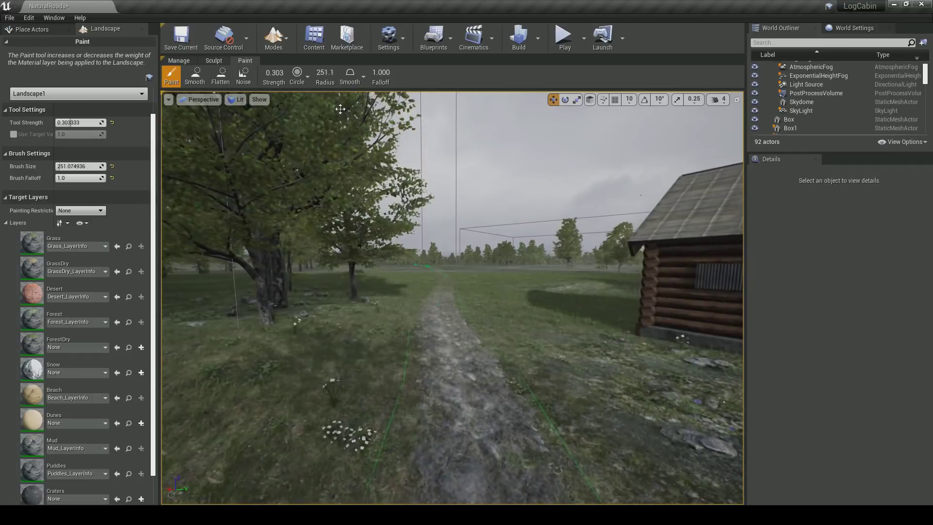
key("w")
right_click_drag(340, 146, 336, 209)
right_click_drag(496, 155, 495, 132)
left_click_drag(495, 132, 461, 313)
Paint the RemoveProcedural layer on the path across the open field beyond the cabin and save the level
right_click_drag(459, 316, 459, 254)
left_click_drag(465, 207, 457, 185)
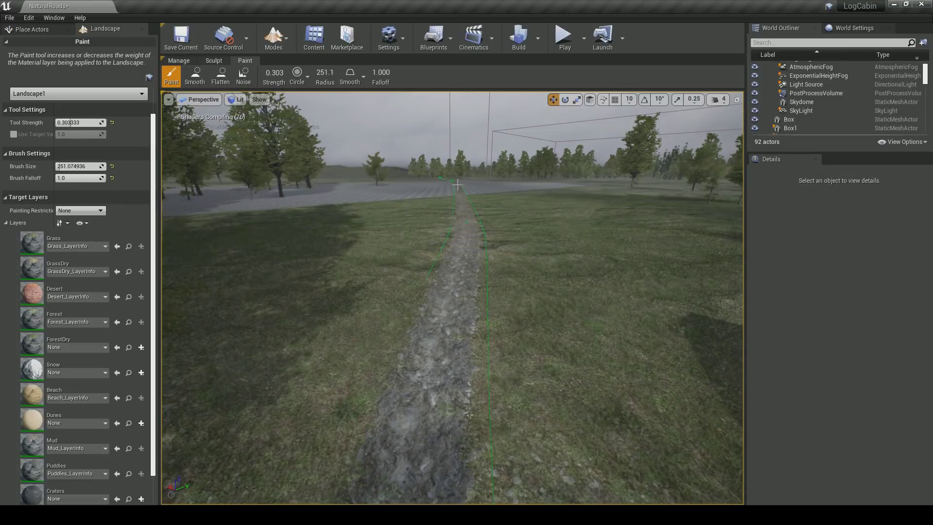
left_click_drag(466, 238, 438, 375)
right_click_drag(437, 374, 500, 292)
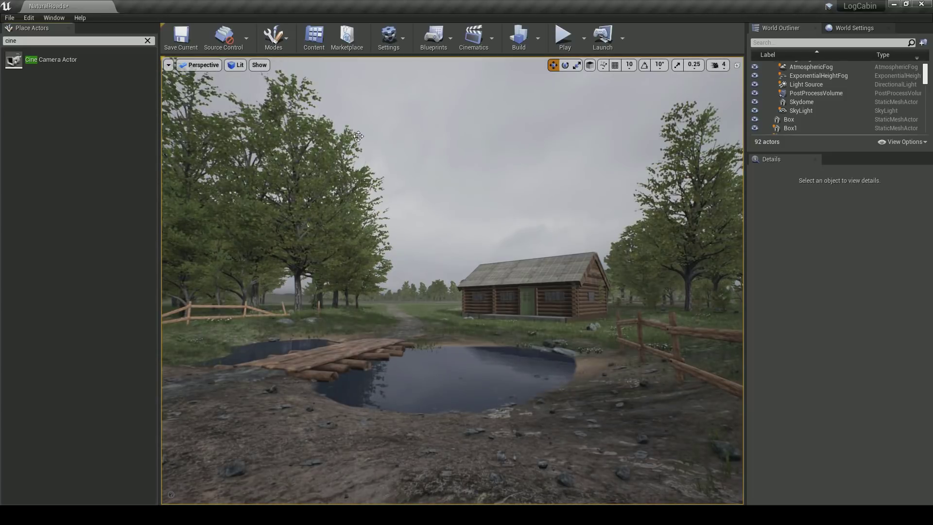
key("ctrl+s")
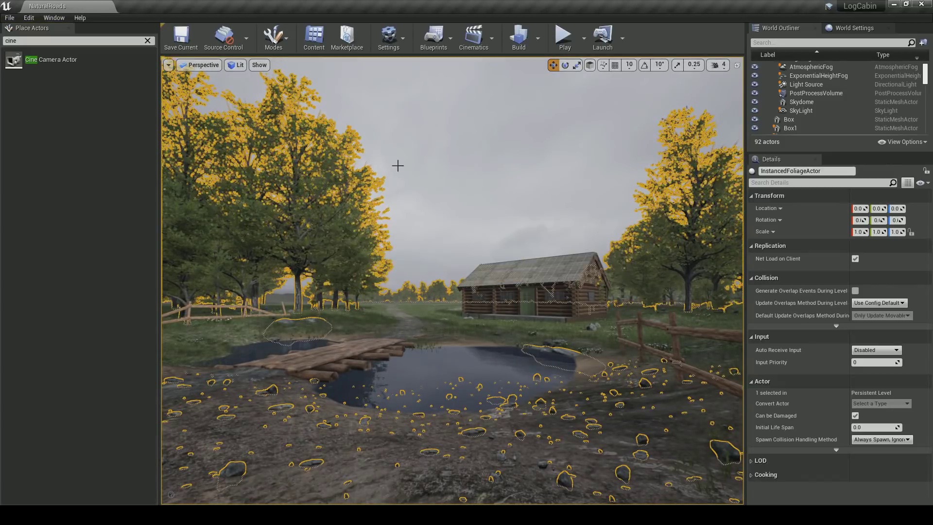
key("ctrl+s")
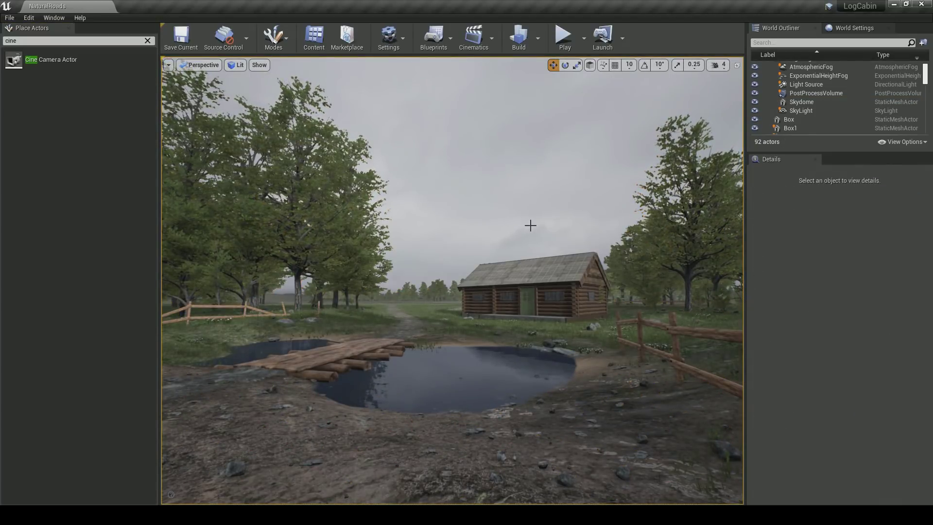
Enlarge the World Outliner, pilot CineCameraActor1 to view the scene through it and save the level
left_click_drag(785, 152, 783, 287)
scroll(821, 199, "down", 10)
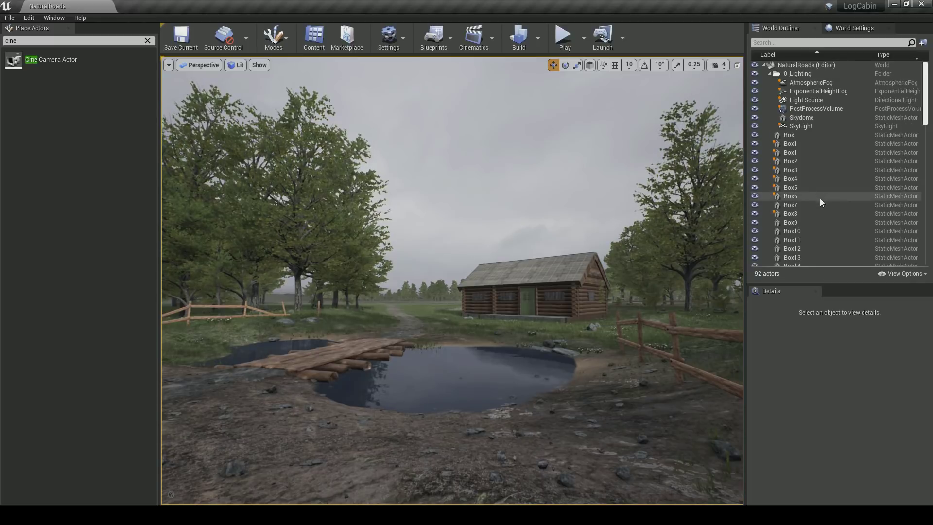
scroll(820, 200, "up", 4)
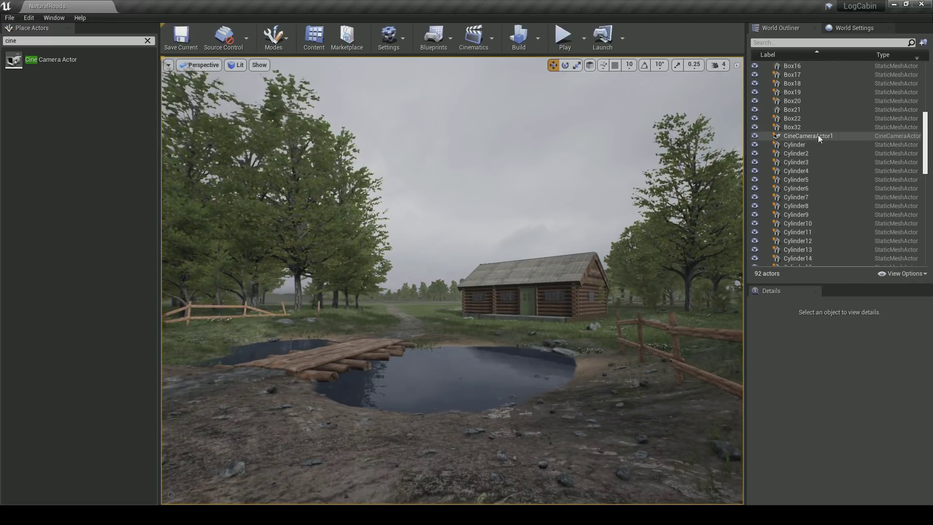
right_click(818, 136)
left_click(829, 190)
left_click(600, 182)
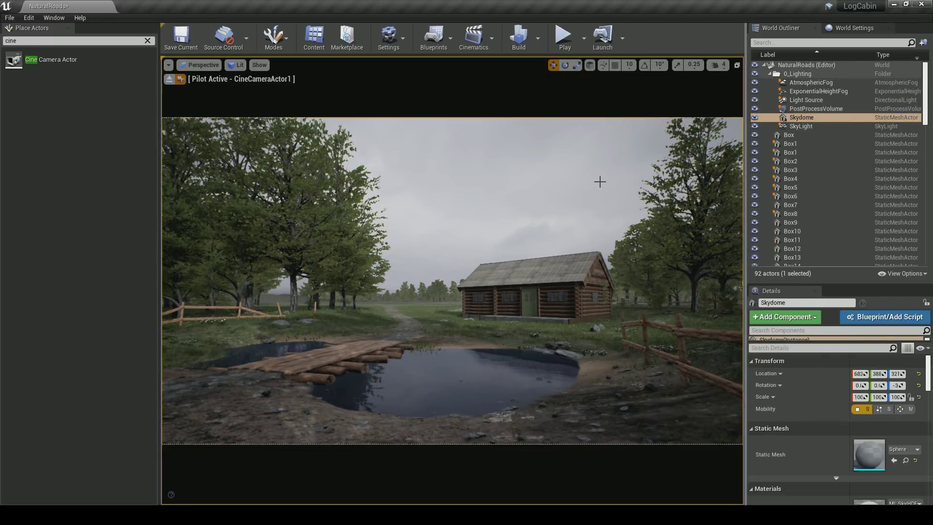
key("Escape")
key("ctrl+s")
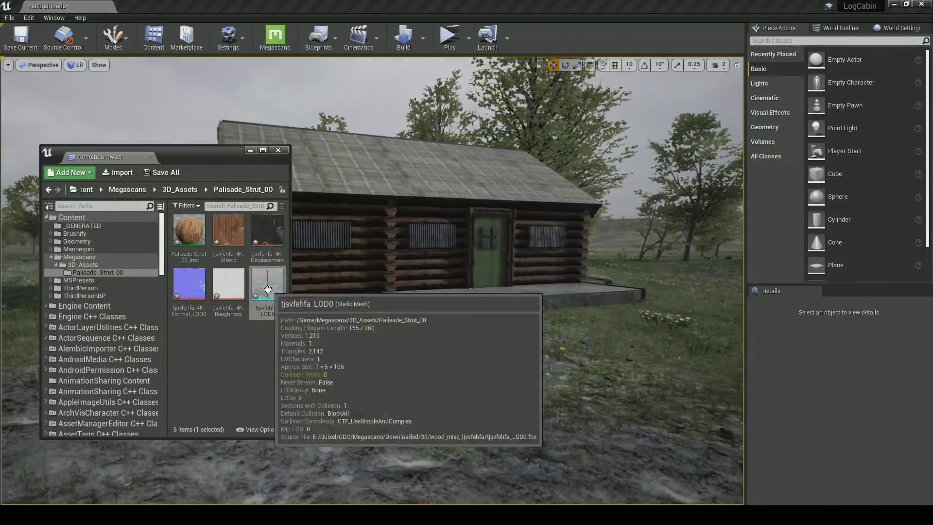
Place the tjsvfehfa_LOD0 palisade strut at 3.387 scale as a horizontal log under the eaves of the cabin's front wall
left_click_drag(268, 289, 374, 386)
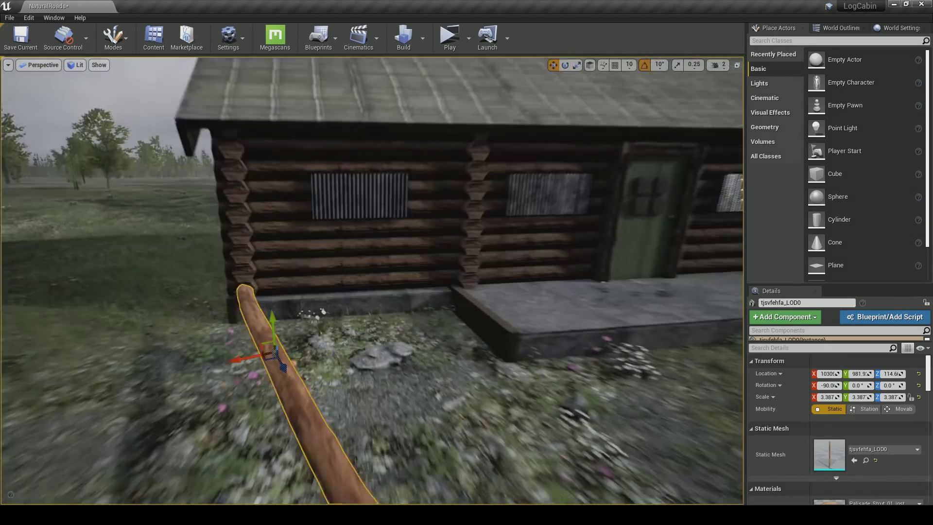
left_click_drag(347, 257, 347, 251)
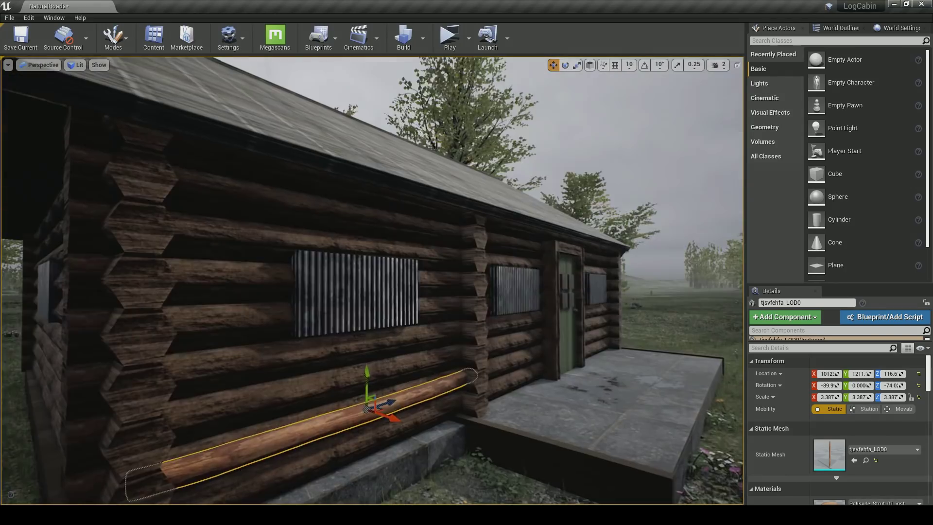
left_click_drag(365, 385, 370, 202)
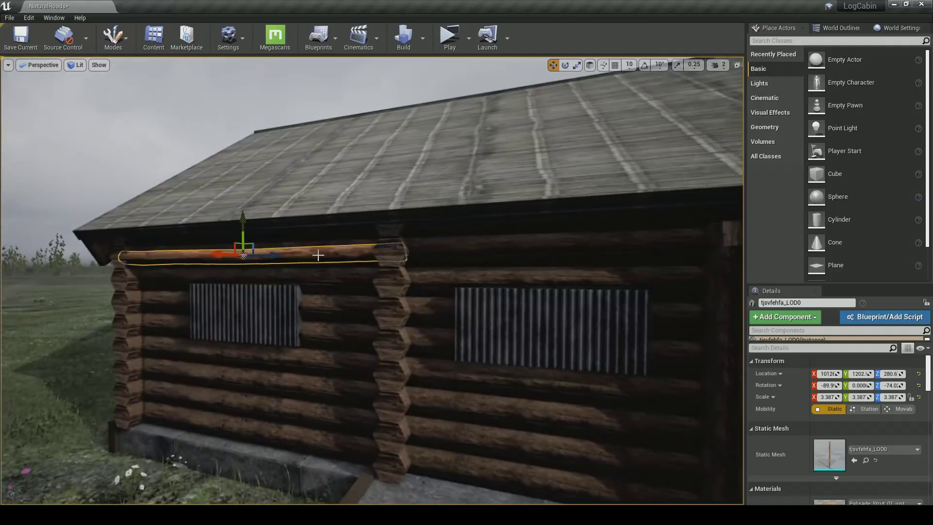
left_click_drag(234, 214, 234, 203)
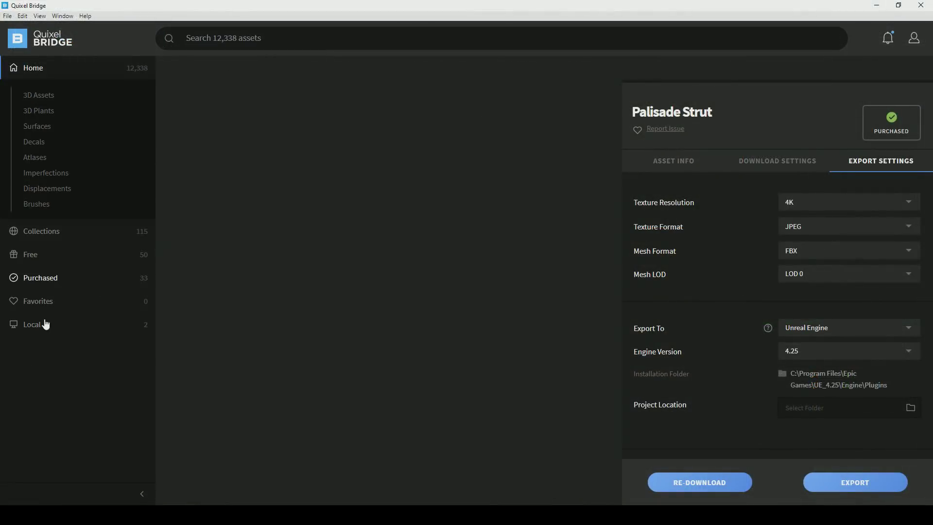
In Quixel Bridge, search for door assets and download Medieval Modular Door 1x2 M with 4K textures
left_click(45, 323)
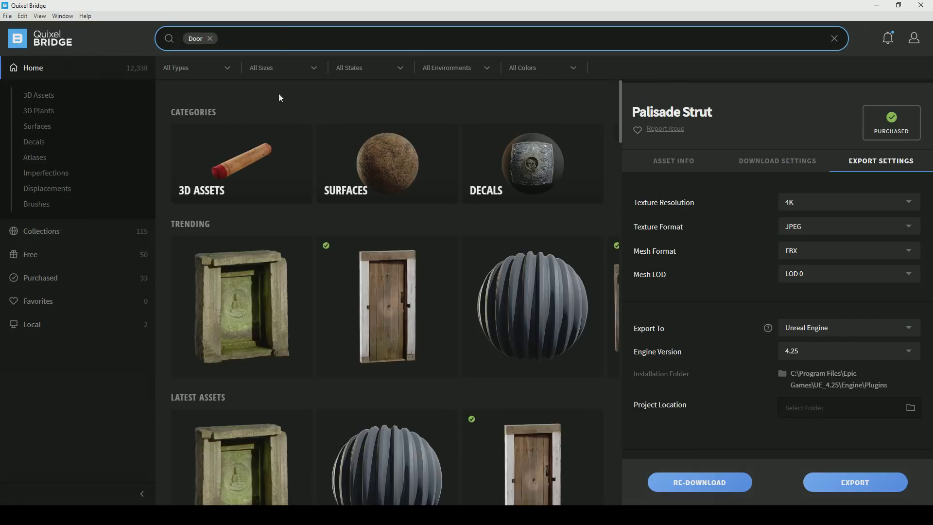
left_click(453, 239)
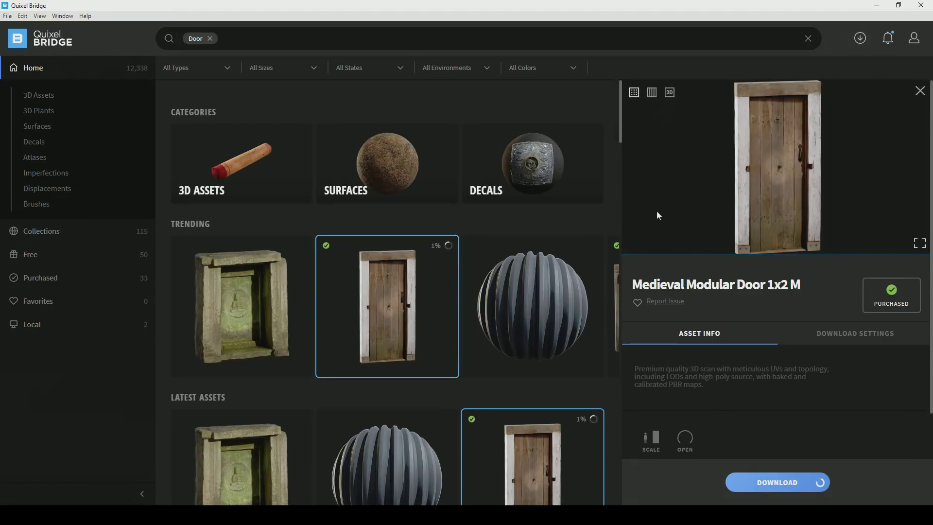
scroll(563, 208, "down", 3)
scroll(512, 313, "up", 3)
left_click(860, 38)
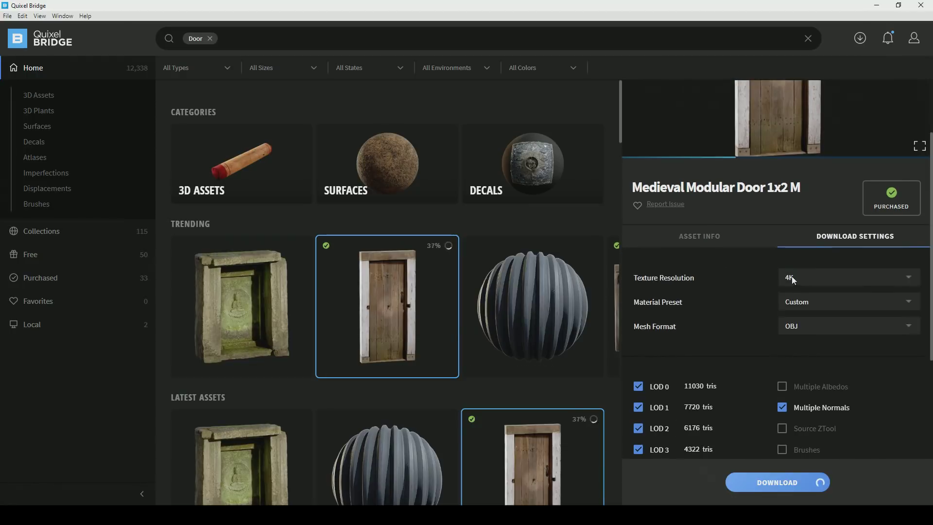
scroll(742, 311, "up", 2)
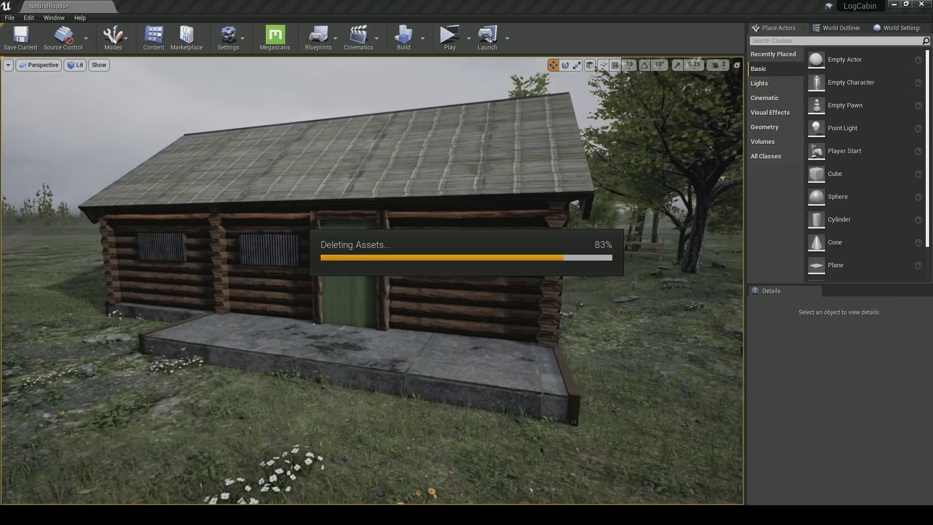
Back in Unreal, rotate the new wooden door to face outward and delete the small metal panes on the old green door
key("e")
left_click_drag(406, 354, 336, 358)
right_click_drag(335, 291, 328, 263)
left_click(329, 263)
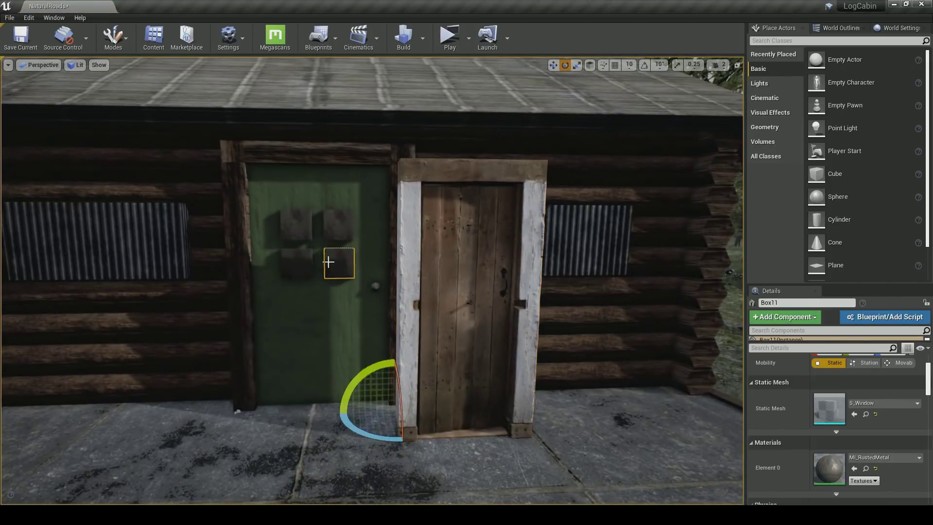
key("Delete")
Move the wooden door into the cabin's doorway and scale it wider and taller to fill the opening
left_click(431, 408)
key("w")
left_click_drag(402, 453, 264, 409)
left_click(361, 349)
key("r")
left_click_drag(262, 410, 296, 411)
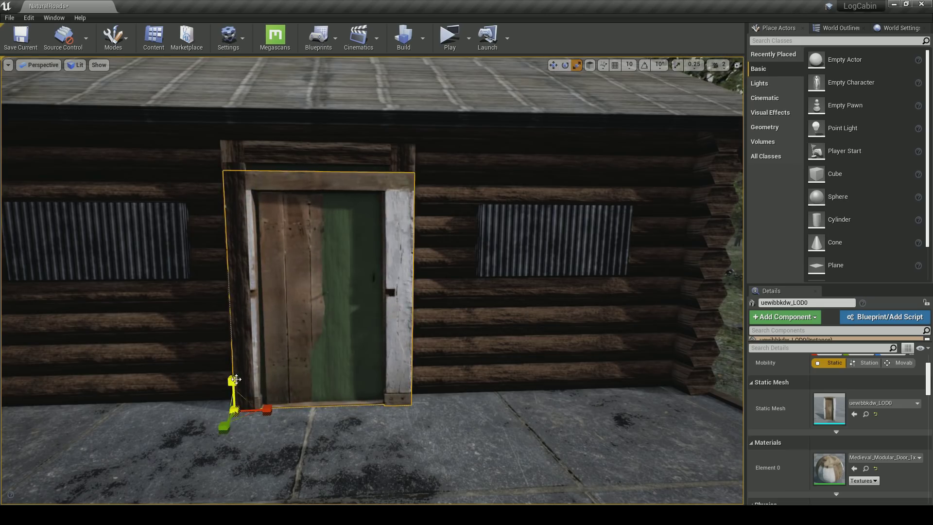
left_click_drag(236, 378, 235, 355)
Delete the old green door and the dark frame pieces overlapping the new wooden door
left_click(422, 291)
key("Delete")
left_click(310, 290)
right_click_drag(327, 307, 287, 285)
key("Delete")
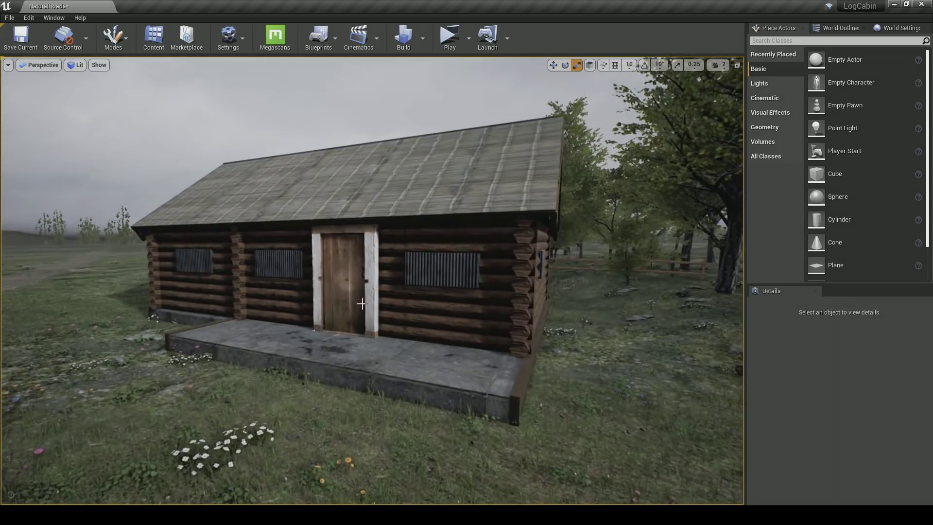
Play the level and walk forward to preview the cabin with its new door
left_click(449, 38)
left_click(460, 111)
key("w")
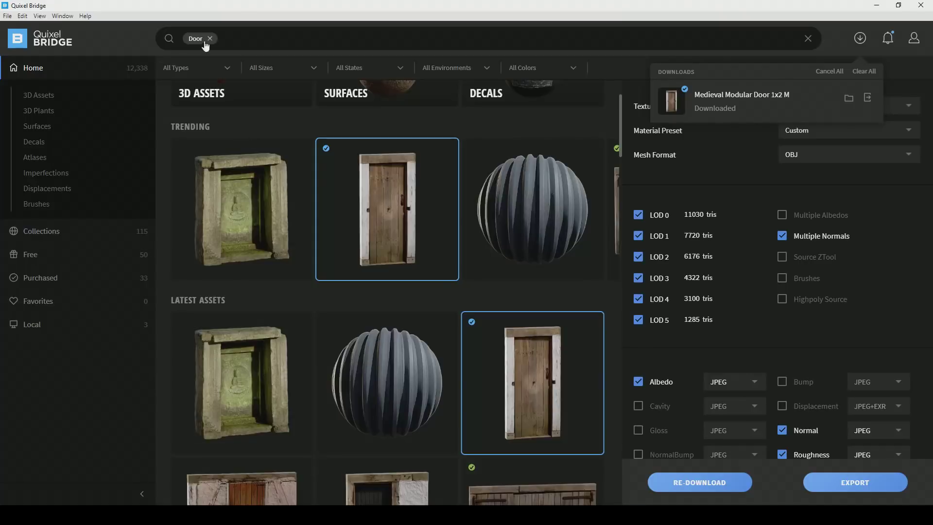
In Quixel Bridge, replace the door search with roof and download Medieval Modular Gable 4 M
key("BackSpace")
type("roof")
key("Return")
scroll(374, 250, "down", 10)
left_click(404, 180)
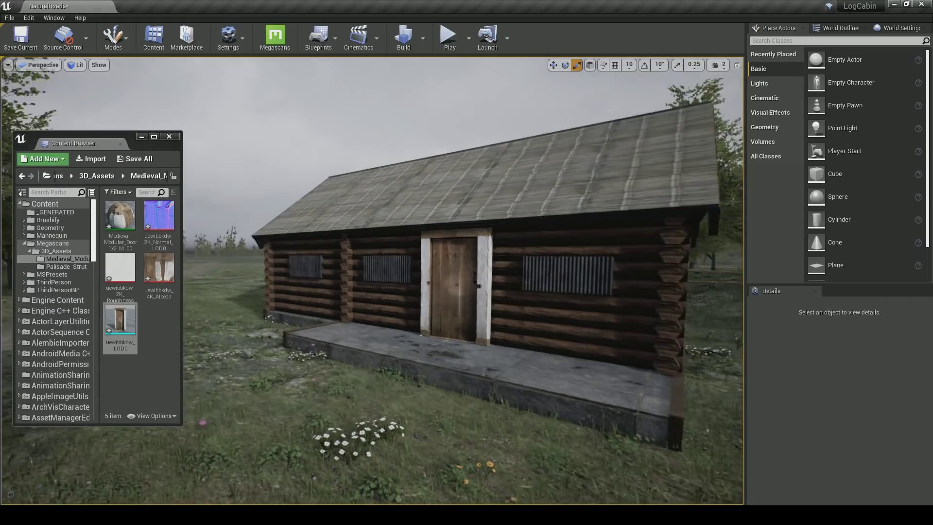
Back in Unreal, hide the Content Browser's folder tree and widen its window slightly
right_click_drag(312, 272, 329, 279)
left_click(22, 192)
left_click(115, 279)
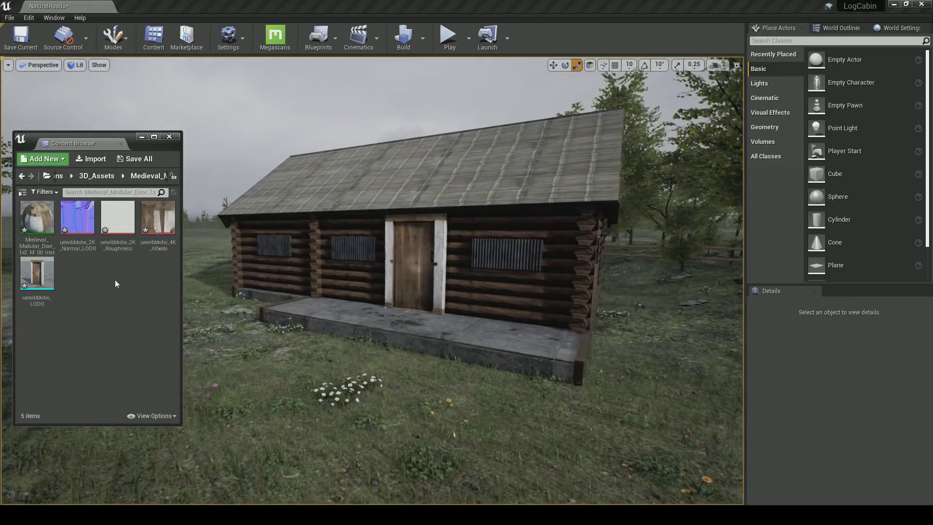
mouse_move(181, 286)
left_mouse_down()
mouse_move(150, 285)
mouse_move(199, 285)
left_mouse_up()
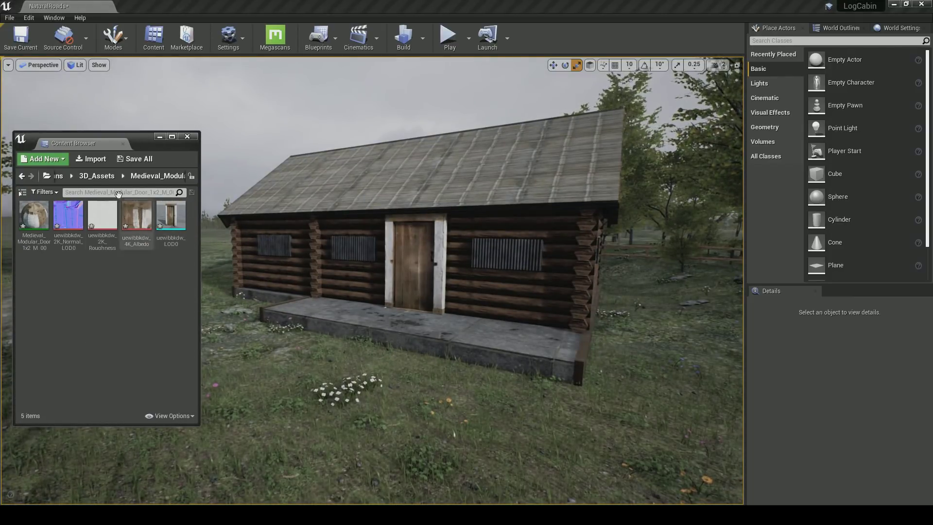
Save all assets in the Megascans 3D_Assets folder and reopen that folder
left_click(101, 176)
right_click(95, 255)
left_click(90, 176)
right_click(26, 231)
left_click(55, 335)
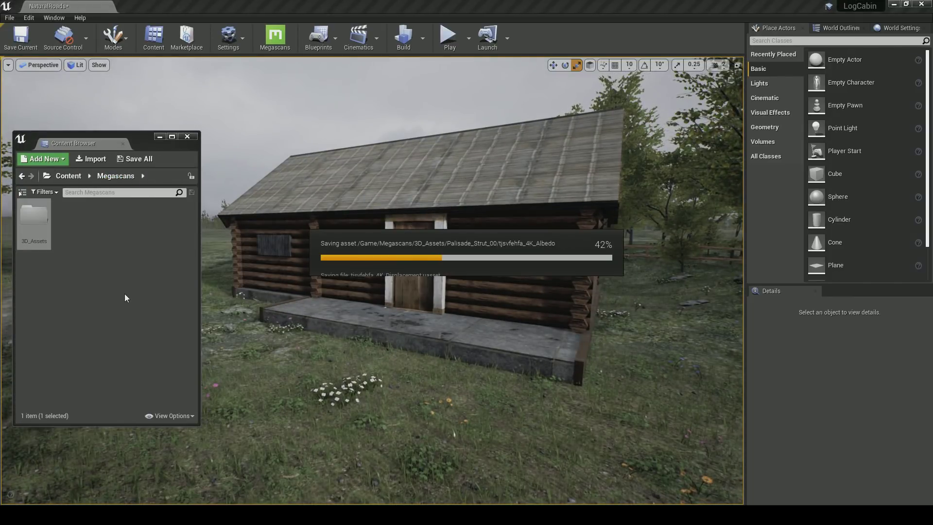
double_click(33, 222)
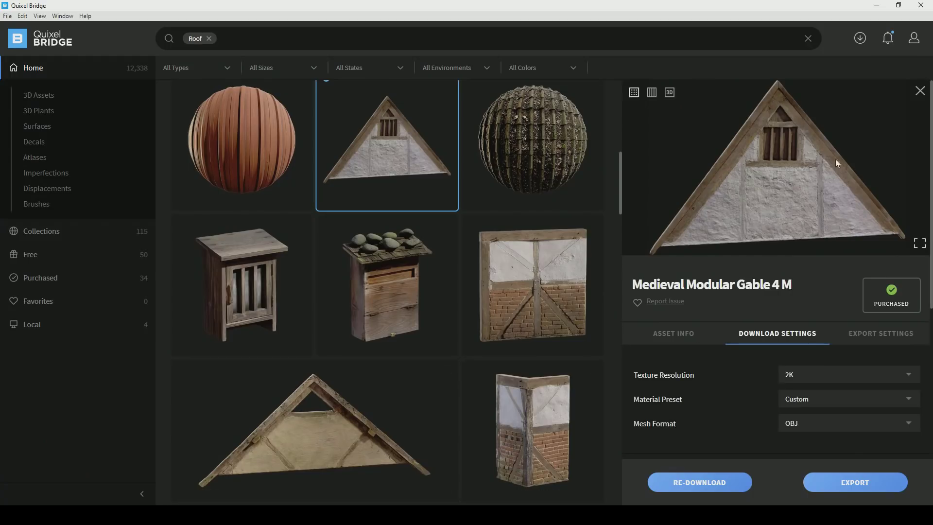
Export Medieval Modular Gable 4 M from Quixel Bridge to Unreal and dismiss the import messages there
left_click(859, 38)
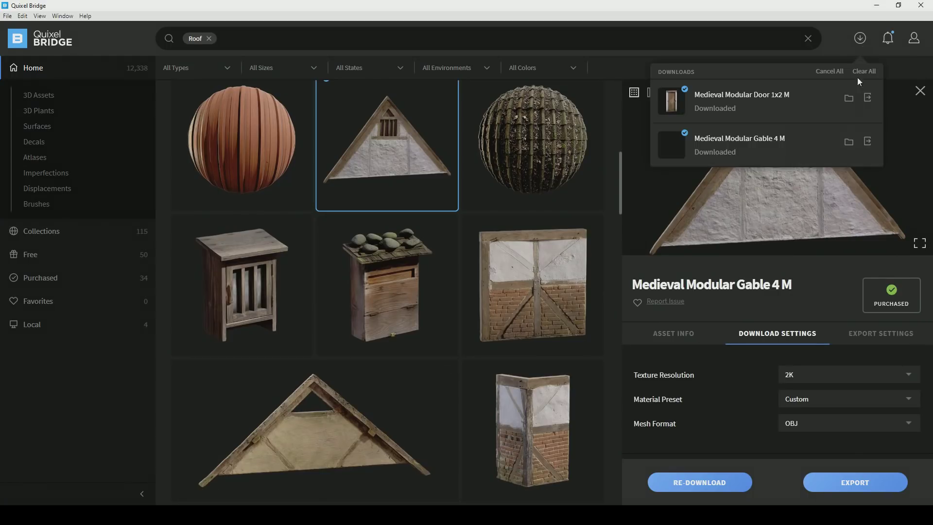
left_click(855, 482)
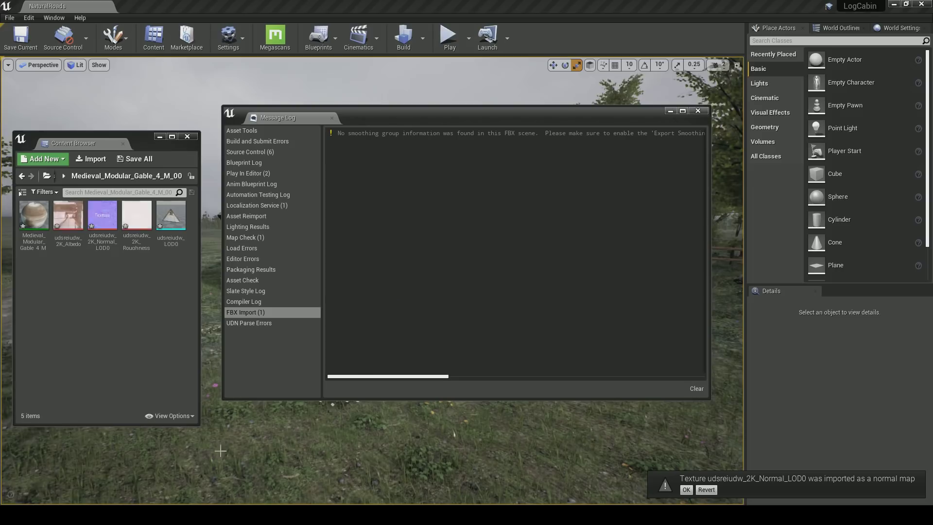
left_click(698, 111)
left_click(687, 490)
Place the udsreiudw_LOD0 gable mesh in the level, turn it to the cabin's end wall and raise it to roof height
left_click_drag(171, 217, 395, 351)
key("e")
right_click_drag(394, 350, 311, 350)
left_click(187, 137)
left_click_drag(163, 364, 584, 330)
key("w")
right_click_drag(559, 301, 467, 301)
left_click_drag(452, 356, 449, 226)
Delete the old gable wall piece under the roof and select the new gable mesh
left_click(335, 209)
key("Delete")
left_click(424, 235)
right_click_drag(425, 235, 457, 253)
right_click_drag(478, 355, 418, 311)
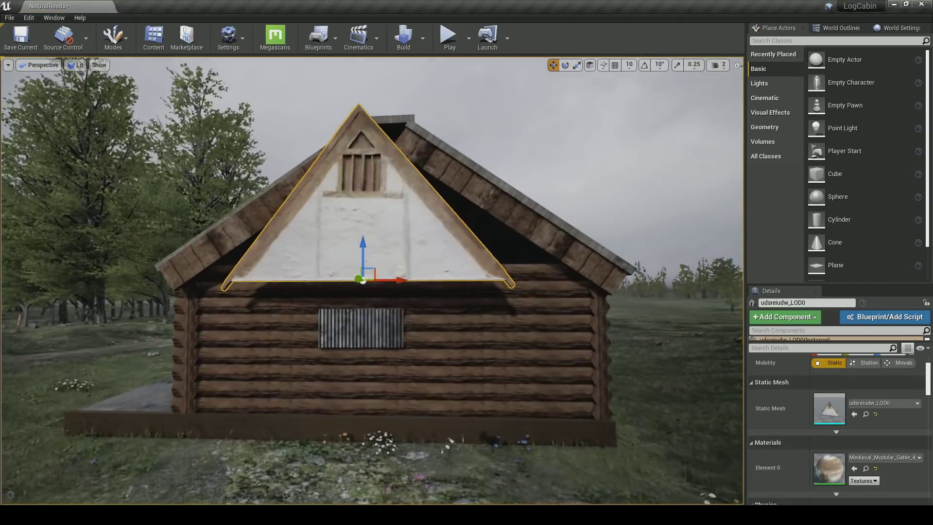
Scale the new gable lower and wider to match the roof slope and center it on the end wall
key("r")
left_click_drag(363, 249, 363, 287)
right_click_drag(363, 279, 336, 299)
left_click_drag(333, 298, 364, 272)
mouse_move(333, 267)
left_mouse_down()
mouse_move(333, 255)
mouse_move(334, 267)
left_mouse_up()
key("w")
left_click_drag(325, 305, 332, 299)
left_click_drag(364, 296, 415, 297)
Rotate the gable parallel to the end wall and adjust its depth beneath the roof's edge boards
key("e")
left_click_drag(421, 309, 454, 302)
right_click_drag(454, 302, 549, 294)
key("w")
left_click_drag(478, 291, 453, 288)
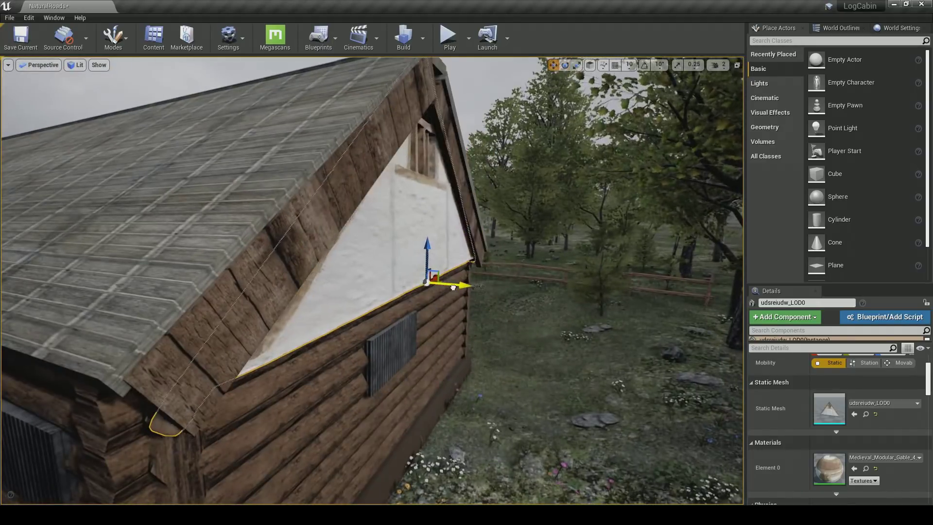
right_click_drag(458, 289, 437, 273)
left_click_drag(438, 270, 448, 271)
right_click_drag(448, 271, 419, 161)
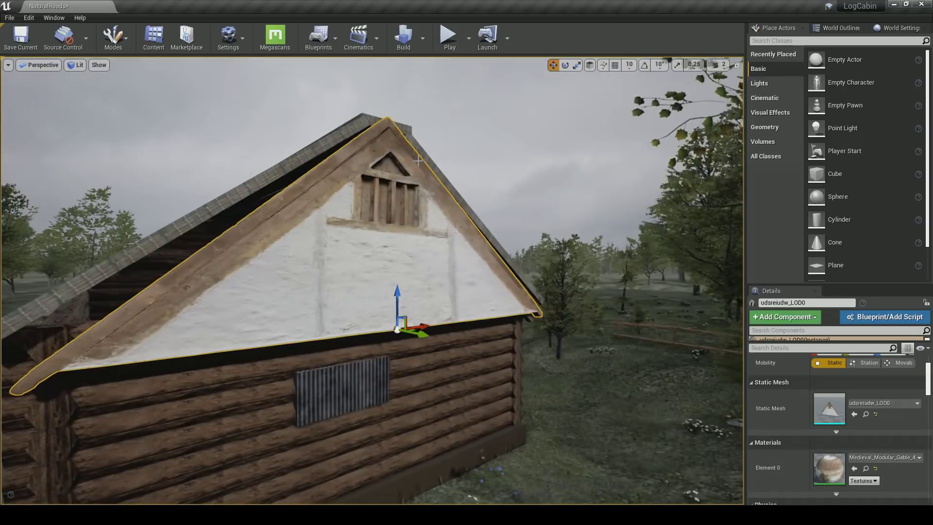
Try to shift the gable further outward from the end wall and undo the move
left_click_drag(408, 334, 428, 338)
right_click_drag(428, 339, 388, 333)
key("ctrl+z")
Nudge the gable into place under the roof edge and rotate it by about 2.6° to align with the wall
left_click_drag(430, 339, 426, 330)
right_click_drag(426, 330, 413, 375)
left_click_drag(380, 321, 376, 318)
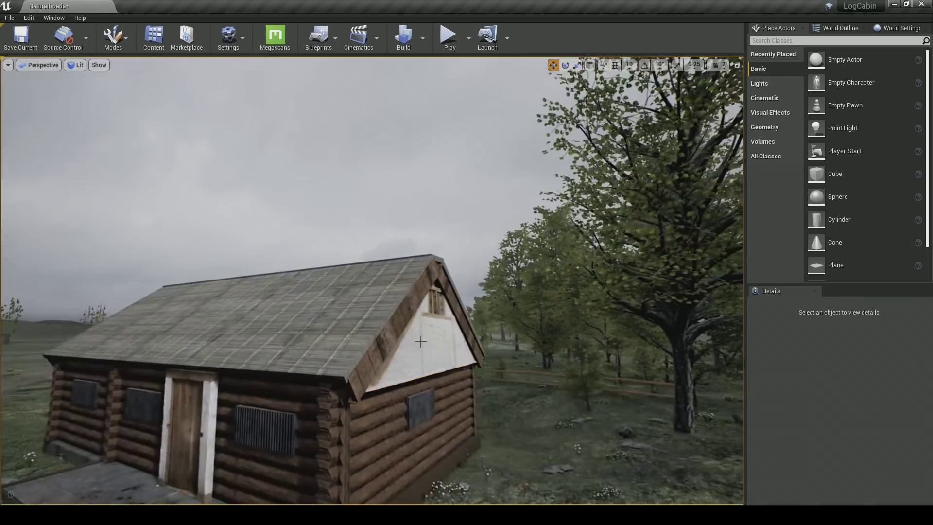
right_click_drag(379, 321, 382, 322)
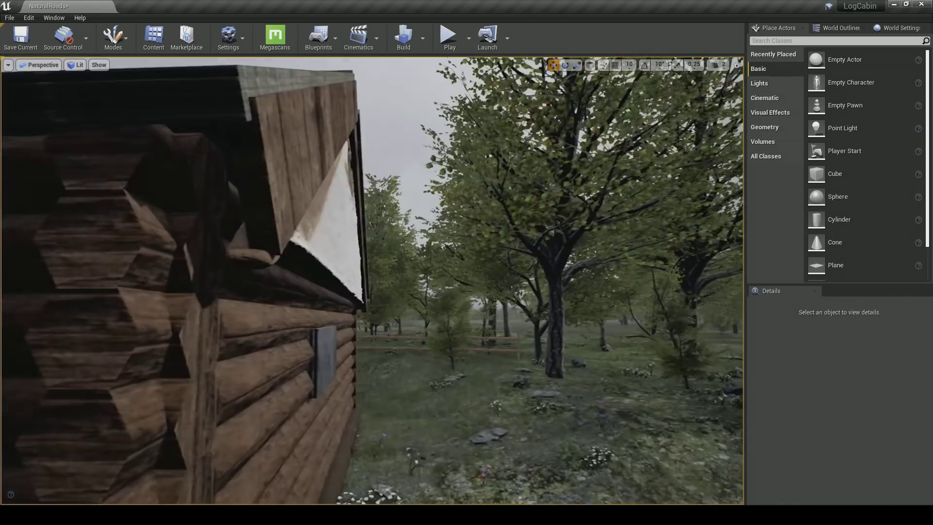
left_click(350, 303)
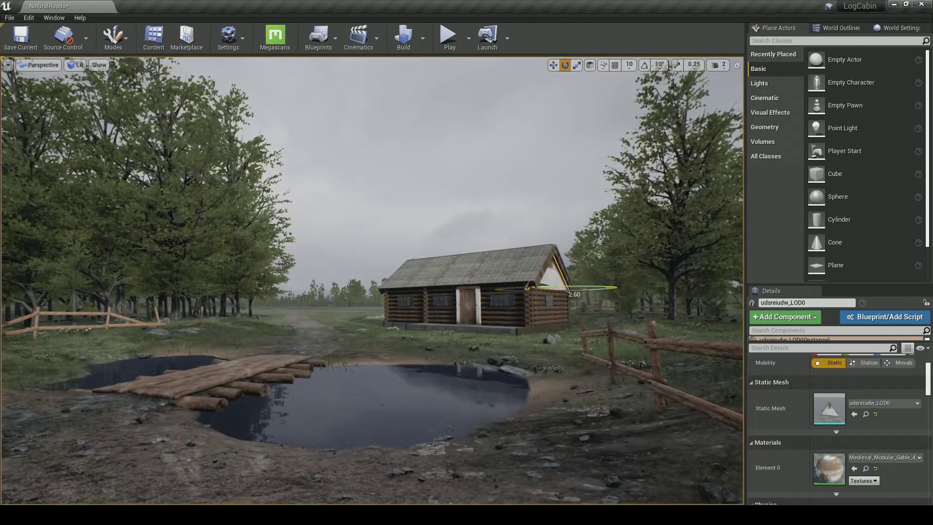
right_click_drag(575, 328, 532, 309)
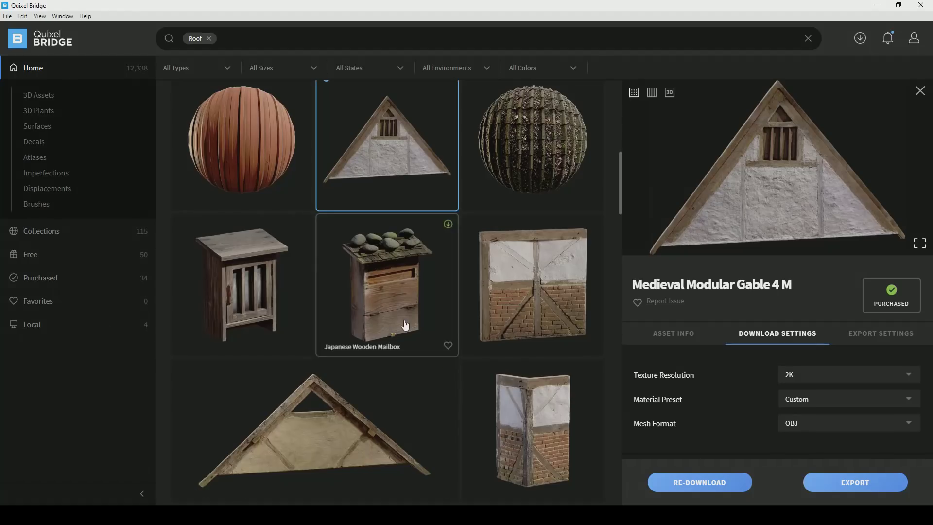
Browse the roof assets in Quixel Bridge and preview the dark Roof Tiles surface
scroll(410, 321, "down", 10)
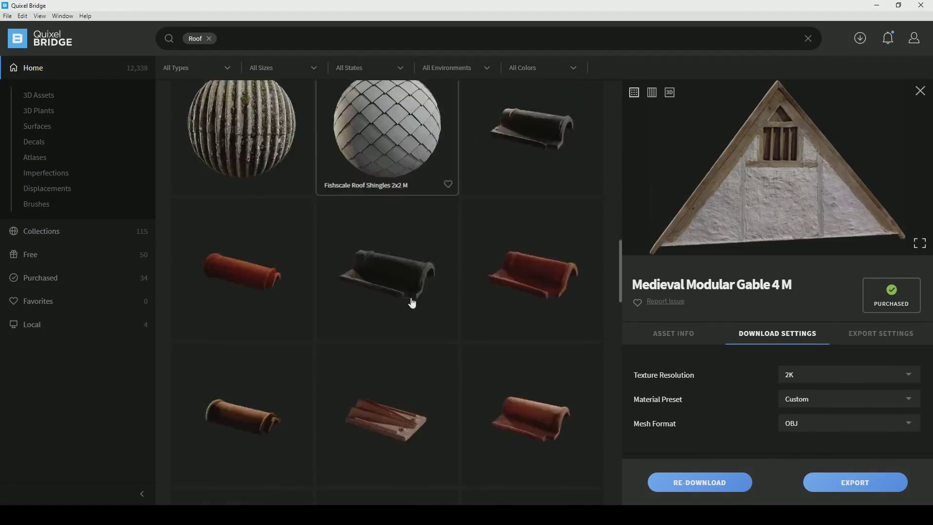
left_click_drag(621, 440, 623, 244)
scroll(462, 258, "down", 15)
scroll(552, 428, "up", 10)
scroll(448, 339, "down", 5)
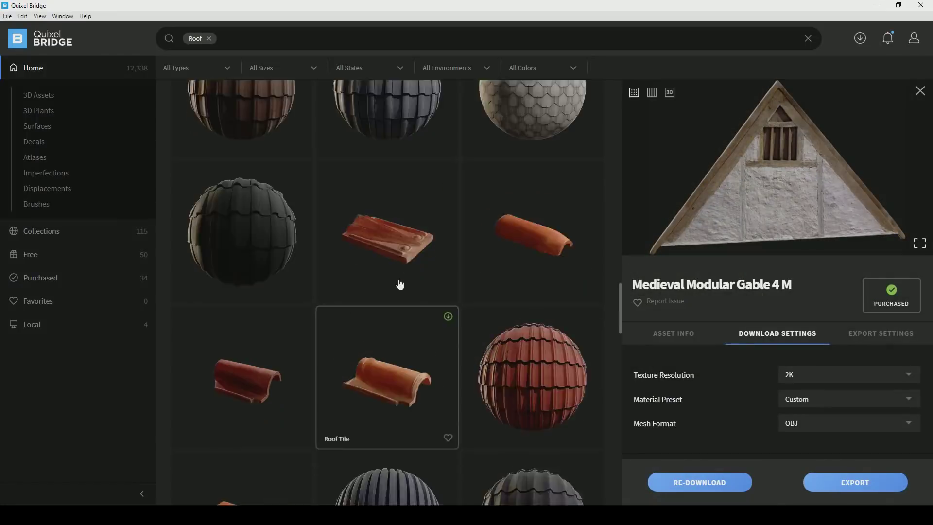
scroll(400, 284, "down", 3)
left_click(517, 327)
Replace the roof search with tile and look through the results for a suitable roof covering
left_click(209, 39)
type("til")
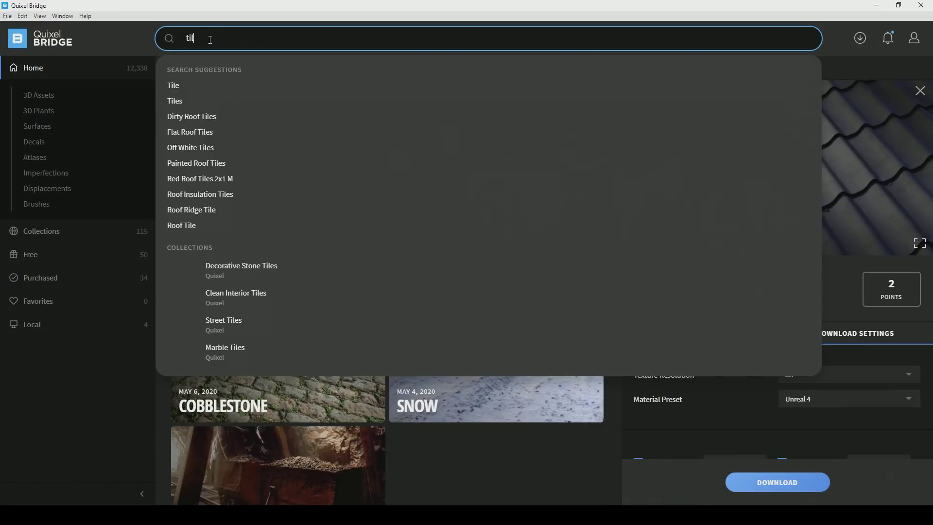
type("e")
key("Return")
scroll(350, 256, "down", 15)
scroll(352, 240, "down", 10)
scroll(396, 246, "down", 10)
scroll(369, 273, "up", 20)
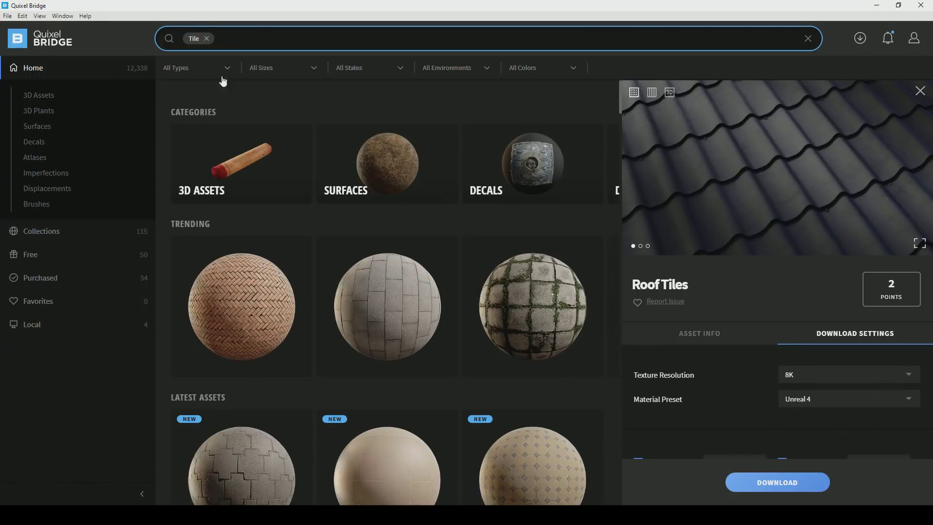
Add roof to the tile search and preview the mossy Roof Tiles 2x2 M surface
type("roof")
key("Return")
left_click(432, 258)
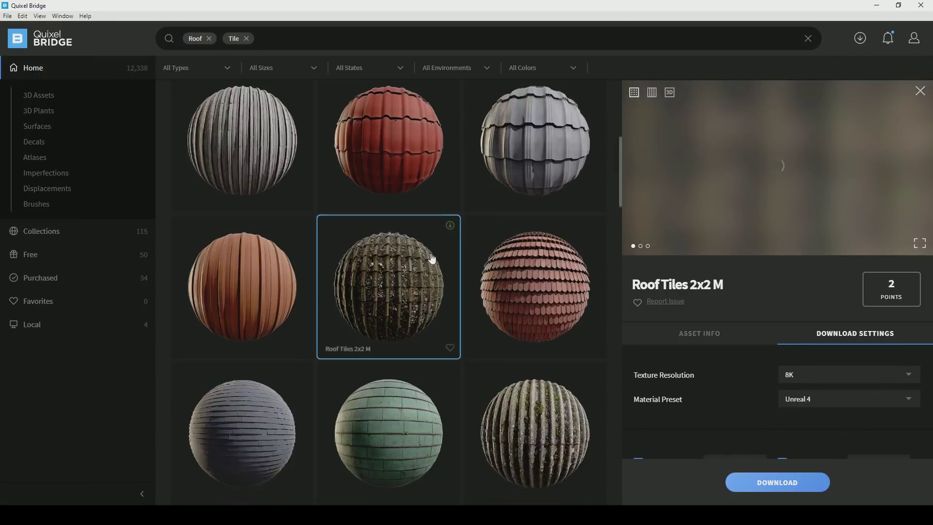
scroll(495, 226, "down", 5)
Search for thatch instead and preview the thatch surfaces, including Mossy Thatch Roof 2x2 M
left_click(208, 39)
left_click(209, 38)
type("thatch")
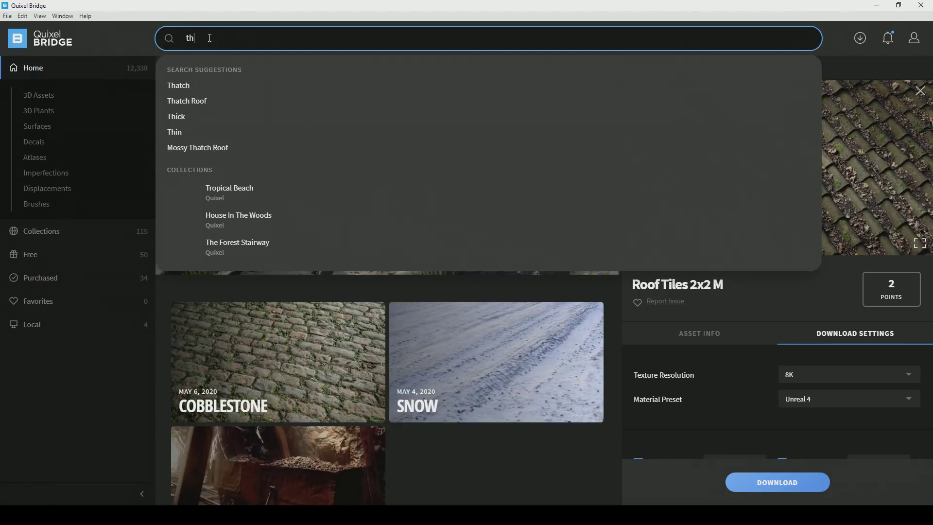
key("Return")
left_click(338, 310)
left_click(492, 338)
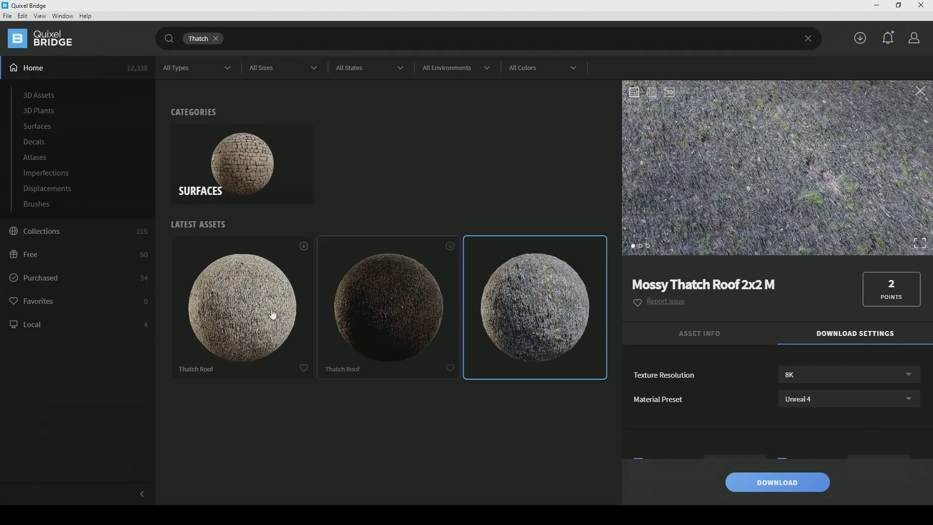
Return to the roof tile search and preview candidates such as Mossy Eternit Roof and Roof Tiles
left_click(216, 38)
type("ro")
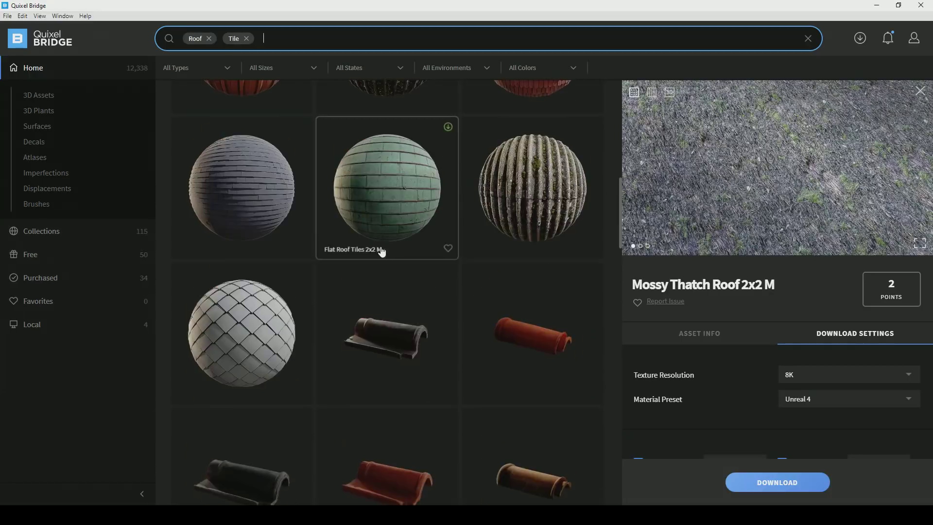
left_click(533, 286)
scroll(410, 276, "down", 5)
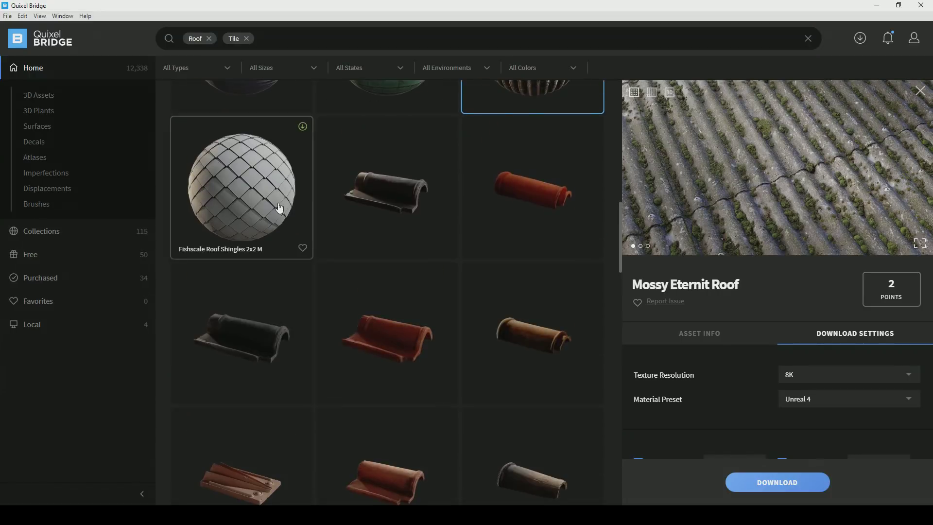
scroll(350, 209, "down", 9)
left_click(510, 213)
left_click(391, 323)
scroll(400, 313, "down", 6)
scroll(400, 312, "down", 5)
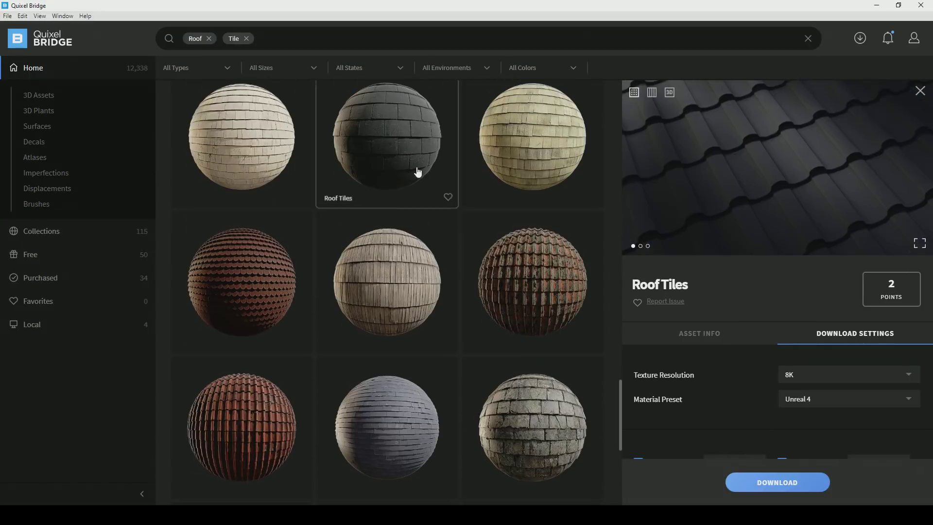
Select the Slate Roof 1x1 M surface and exclude the AO map from its download
left_click(506, 390)
scroll(765, 428, "down", 3)
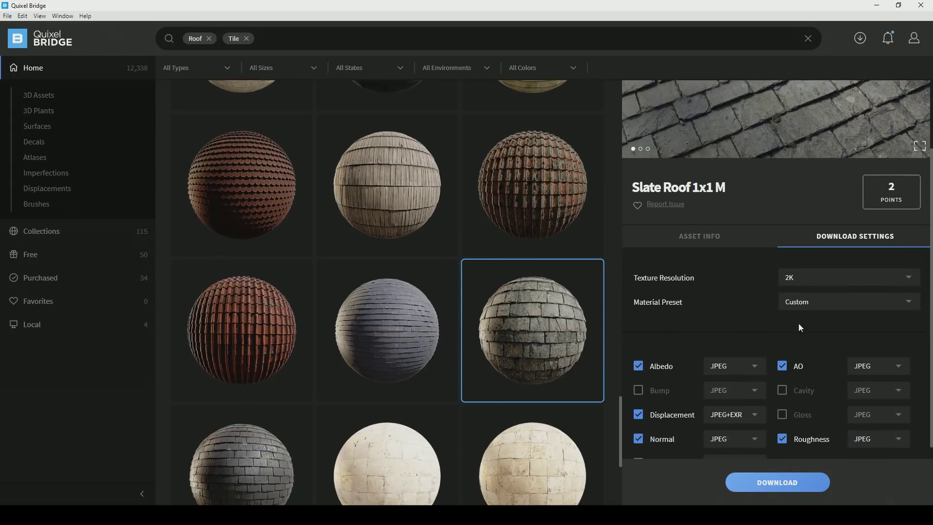
left_click(783, 357)
left_click(640, 333)
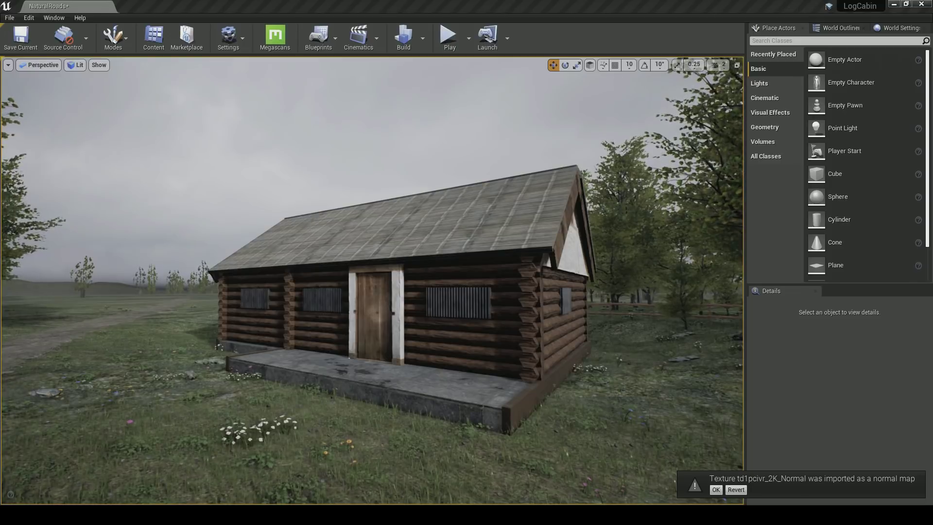
Try the Slate_Roof_00_inst material on the cabin's front roof slope and start the UV transform tool on it
left_click(404, 229)
left_click_drag(932, 462, 825, 463)
left_click_drag(825, 462, 826, 465)
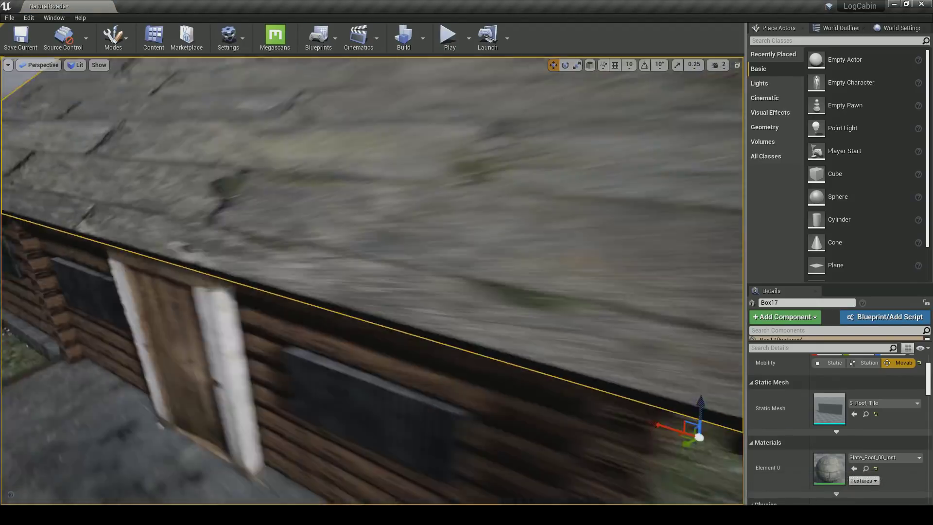
right_click_drag(70, 303, 73, 306)
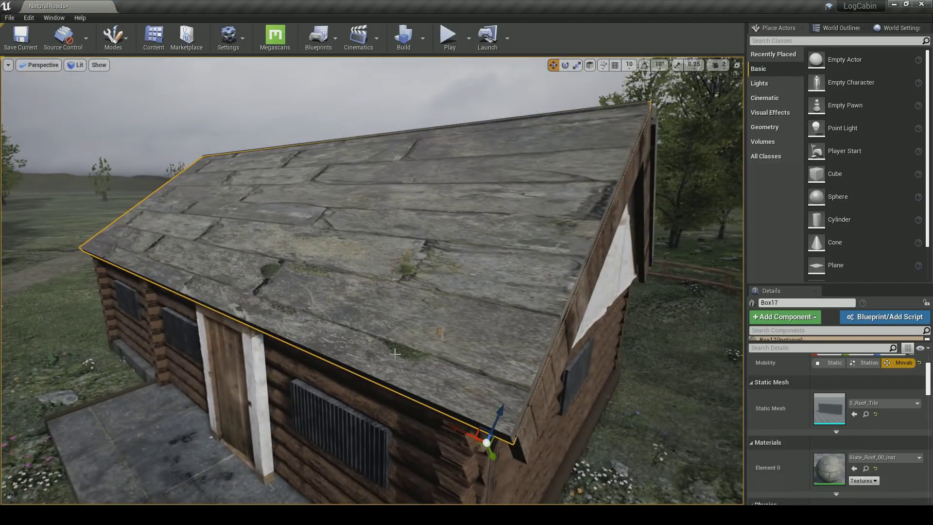
right_click_drag(395, 354, 423, 351)
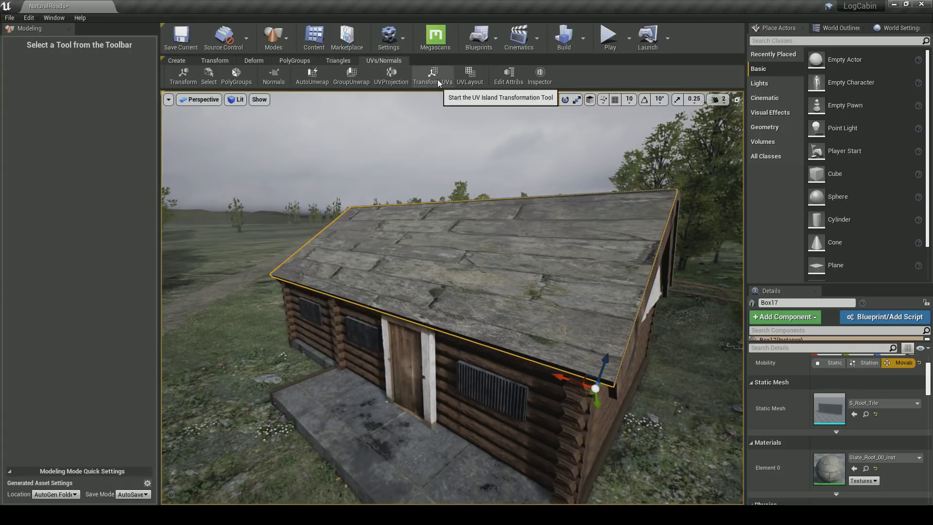
left_click(433, 78)
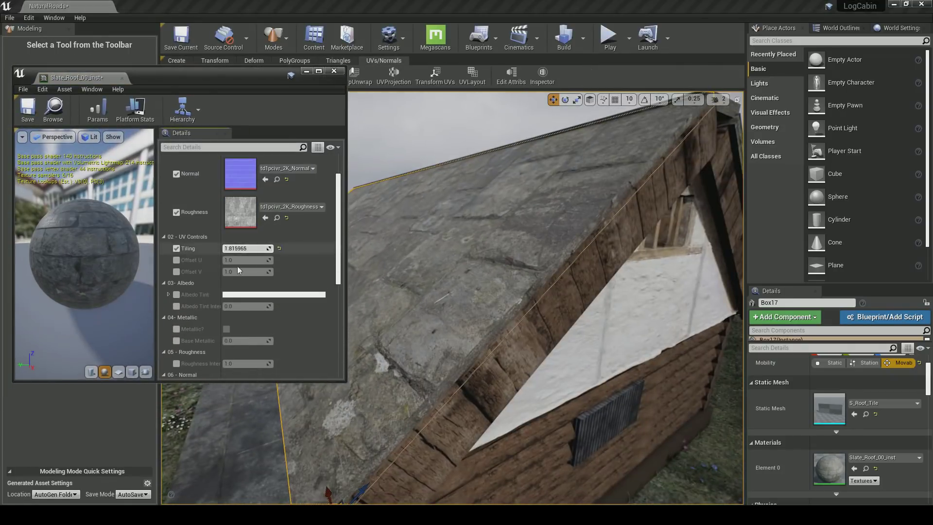
Change the parent of the Slate_Roof_00_inst material instance to a Megascans material with tessellation parameters
scroll(214, 316, "down", 3)
scroll(214, 317, "up", 4)
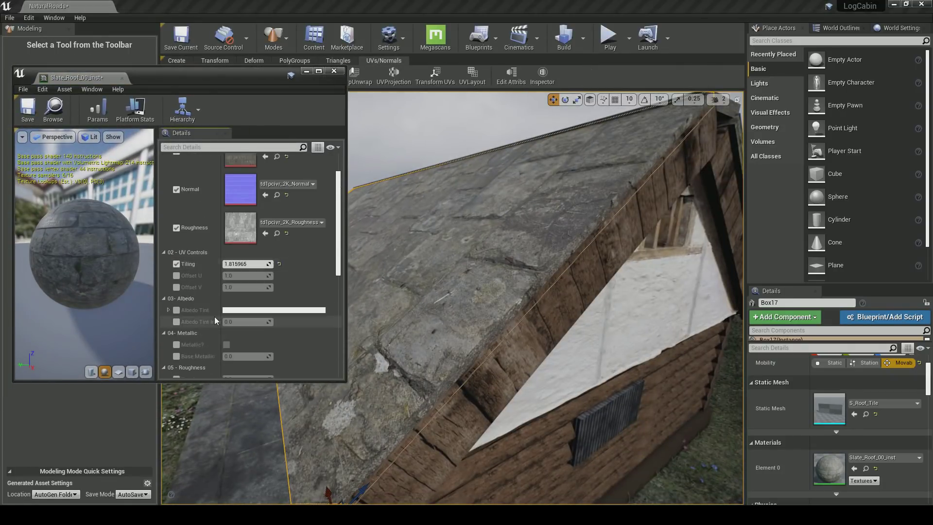
scroll(215, 317, "down", 4)
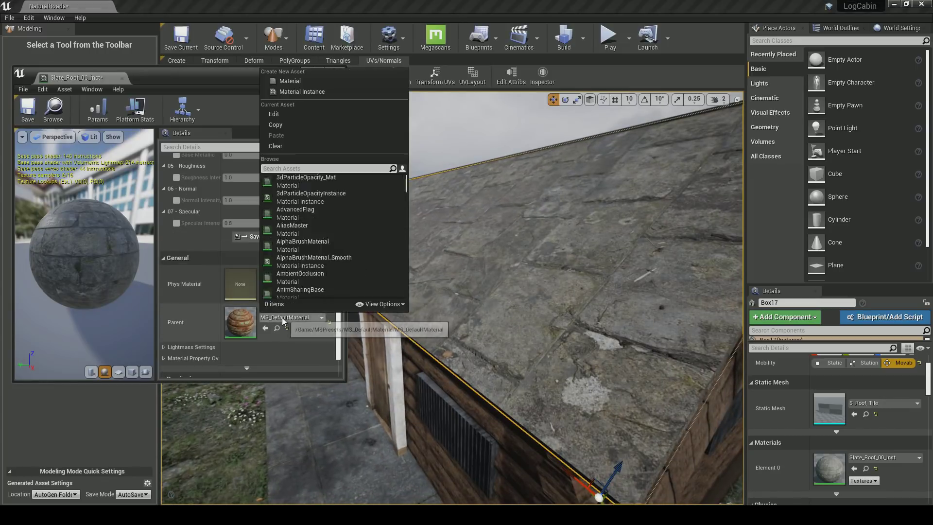
left_click(328, 293)
scroll(223, 288, "down", 3)
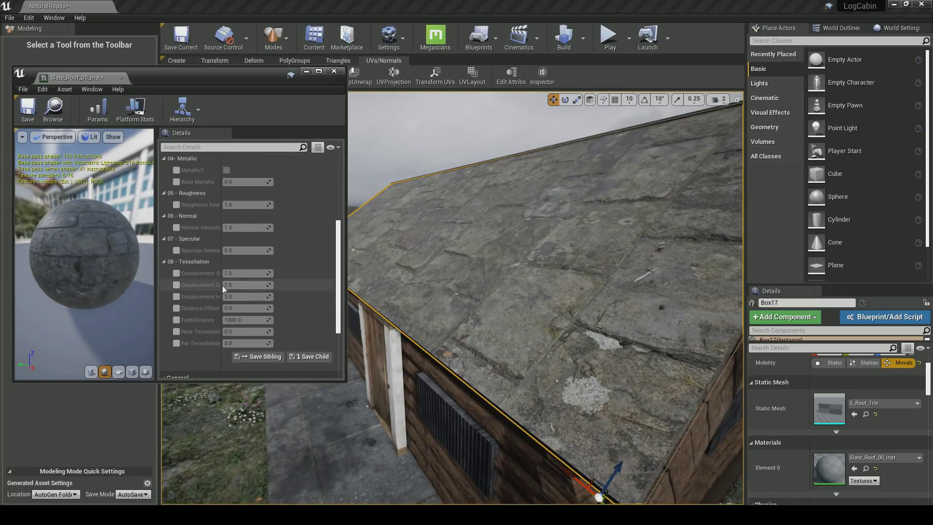
Assign the slate displacement map in the material instance, with Displacement Strength 3.514312 and Displacement Height 3.587192
left_click_drag(273, 274, 278, 284)
scroll(298, 298, "up", 5)
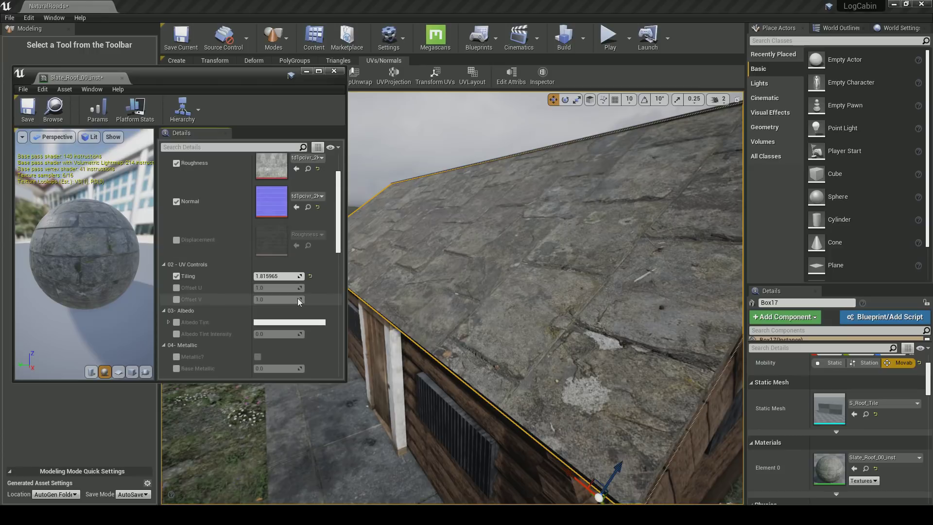
scroll(226, 309, "down", 7)
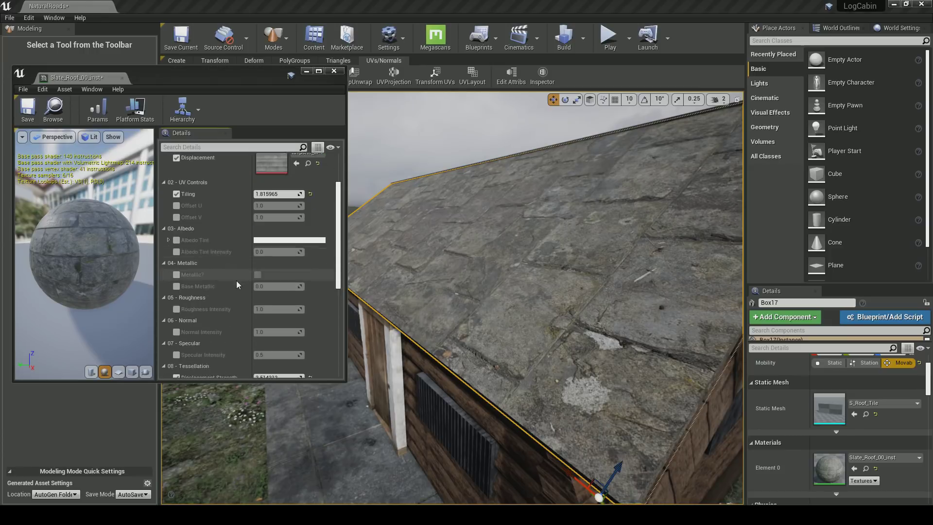
left_click(176, 292)
left_click_drag(273, 292, 286, 292)
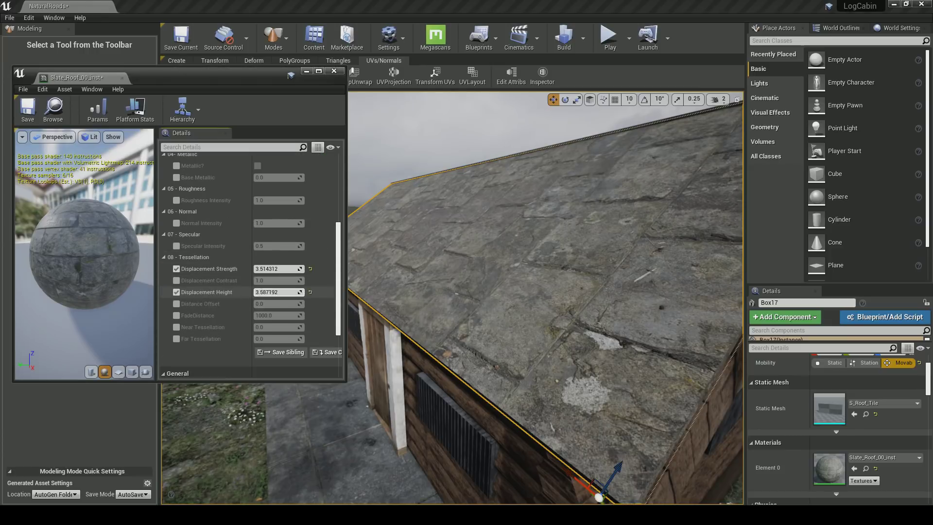
scroll(284, 308, "down", 4)
double_click(273, 328)
Use the Slate_Roof_00 textures, including td1pcivr_2K_Displacement, in the brown wood cabin roof material instance on the roof
right_click_drag(272, 250, 168, 225)
left_click(169, 225)
scroll(58, 334, "down", 3)
left_click_drag(84, 331, 118, 331)
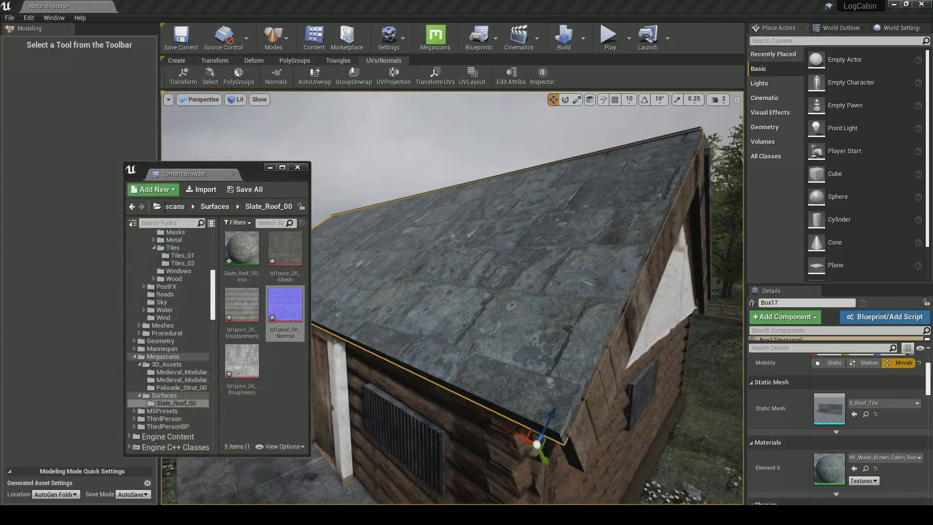
left_click(242, 305)
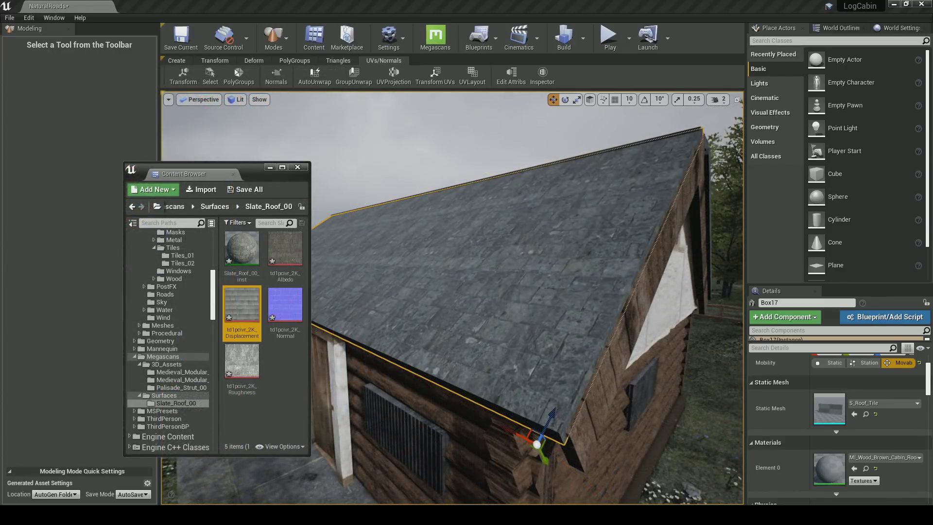
scroll(452, 297, "down", 5)
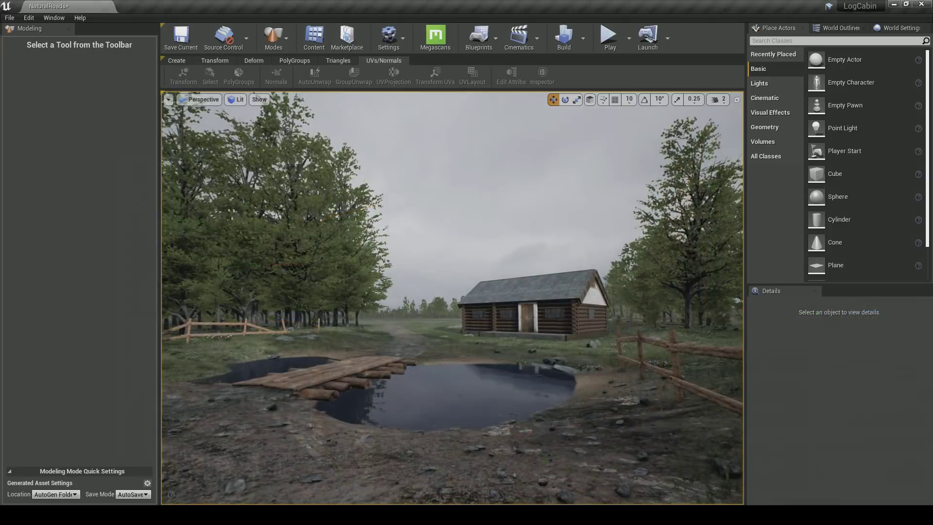
left_click(594, 294)
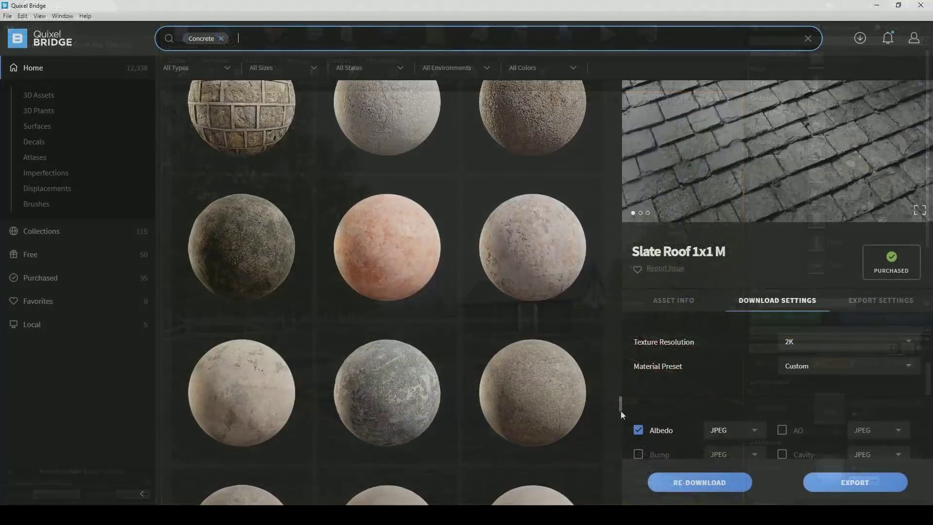
Browse the concrete assets in Quixel Bridge and preview the Broken Concrete Tile
scroll(297, 193, "down", 10)
left_click(297, 193)
scroll(297, 193, "down", 2)
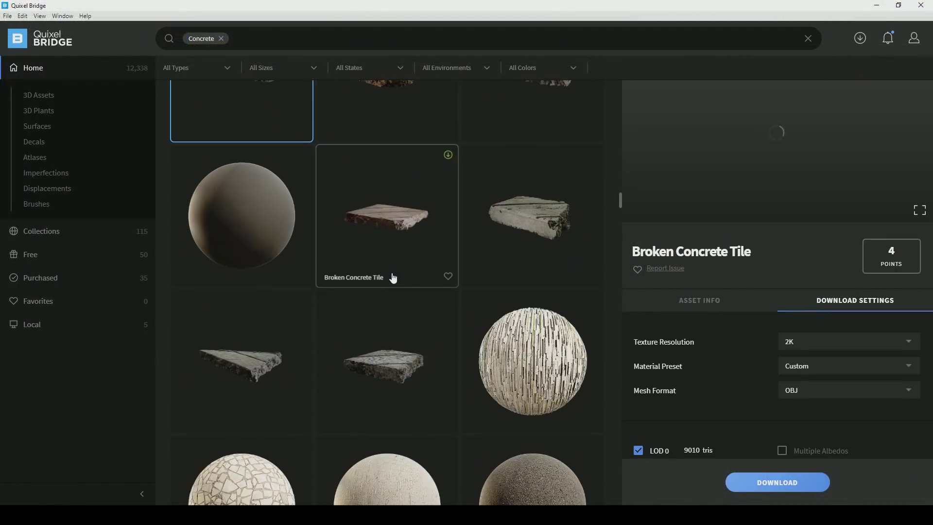
scroll(520, 371, "up", 2)
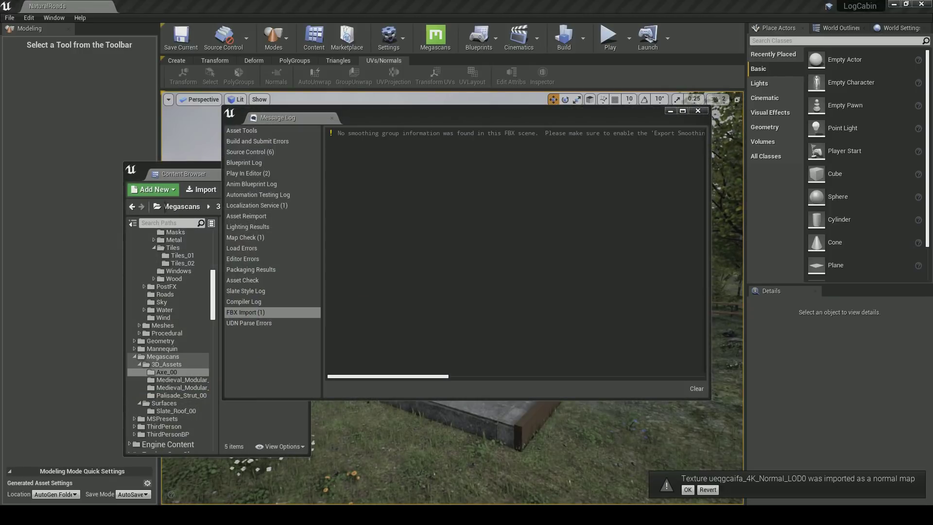
Dismiss the import message log, move the content browser aside, and place the axe mesh from Axe_00 in the level
left_click(698, 111)
left_click_drag(254, 172, 169, 154)
left_click_drag(157, 344, 339, 422)
right_click_drag(339, 421, 360, 467)
Move the axe to the grass beside the cabin's gable-end wall with its blade resting in the ground, and deselect it
key("w")
left_click_drag(526, 322, 469, 325)
right_click_drag(469, 325, 462, 369)
scroll(479, 357, "down", 1)
left_click_drag(426, 265, 389, 272)
right_click_drag(462, 311, 687, 142)
key("w")
left_click_drag(547, 217, 296, 160)
right_click_drag(296, 160, 491, 199)
left_click_drag(396, 197, 492, 323)
key("Escape")
key("alt+z")
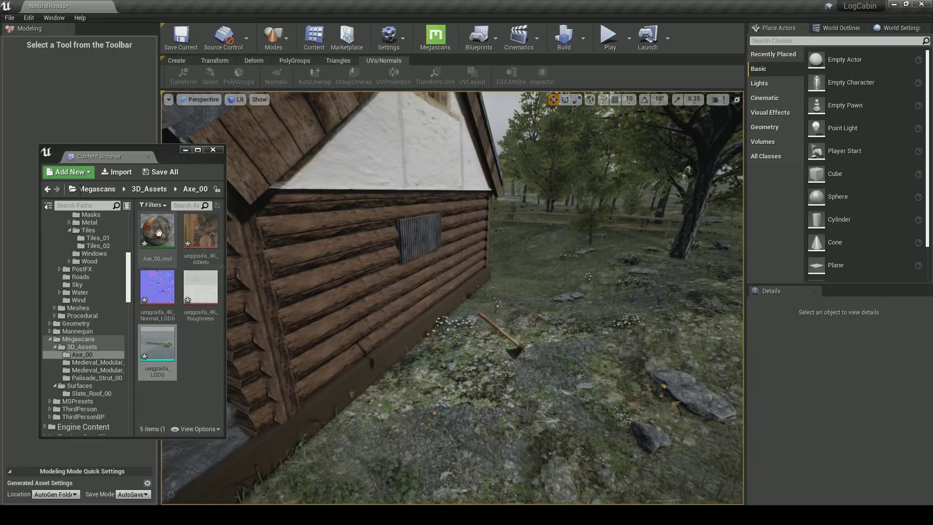
right_click(87, 354)
left_click(146, 232)
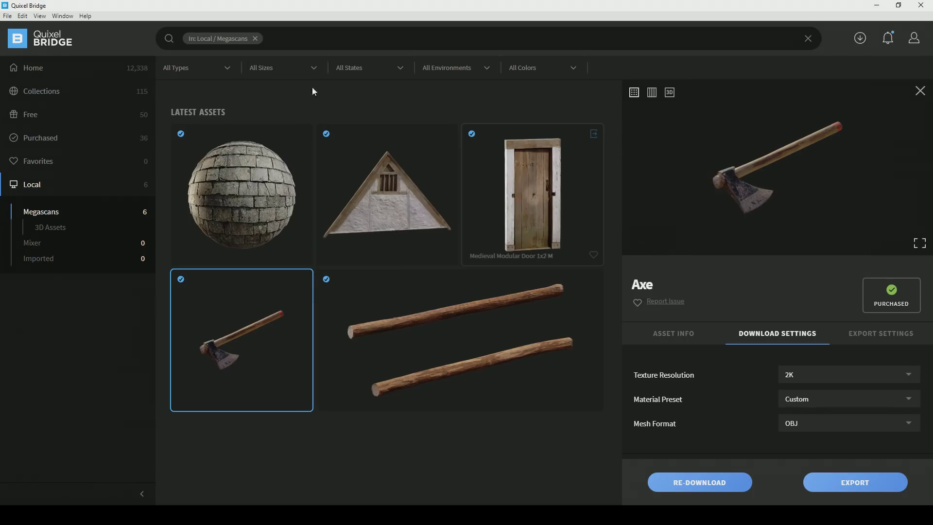
Clear the local Megascans filter in Quixel Bridge and search the library for log
left_click(268, 38)
type("log")
key("Return")
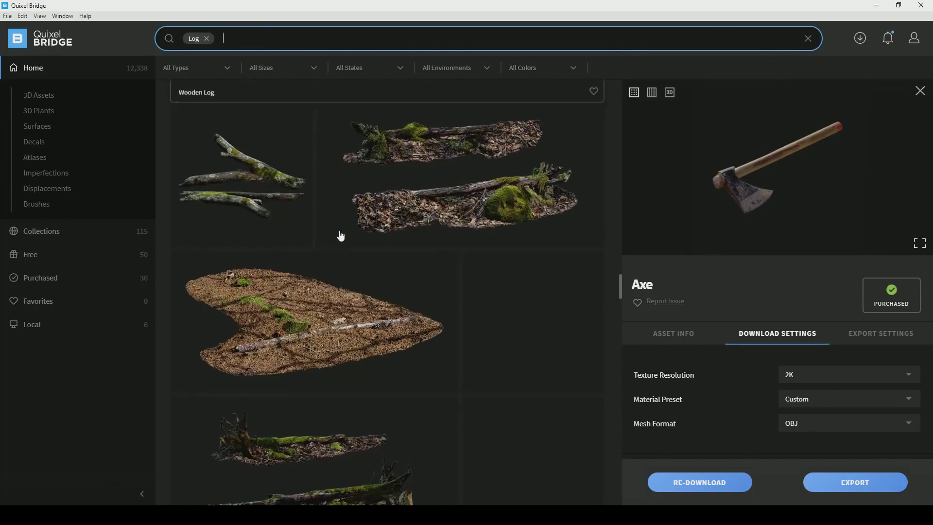
Search for wood pile, download the Chopped Wood Pile asset, and check the download list
key("BackSpace")
type("wood pile")
key("Return")
left_click(258, 299)
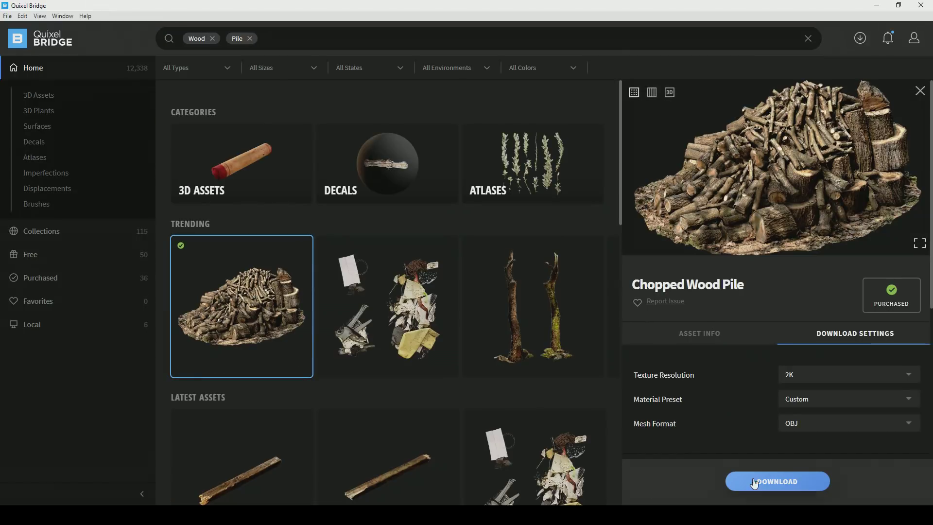
left_click(778, 482)
left_click(860, 39)
scroll(784, 237, "down", 1)
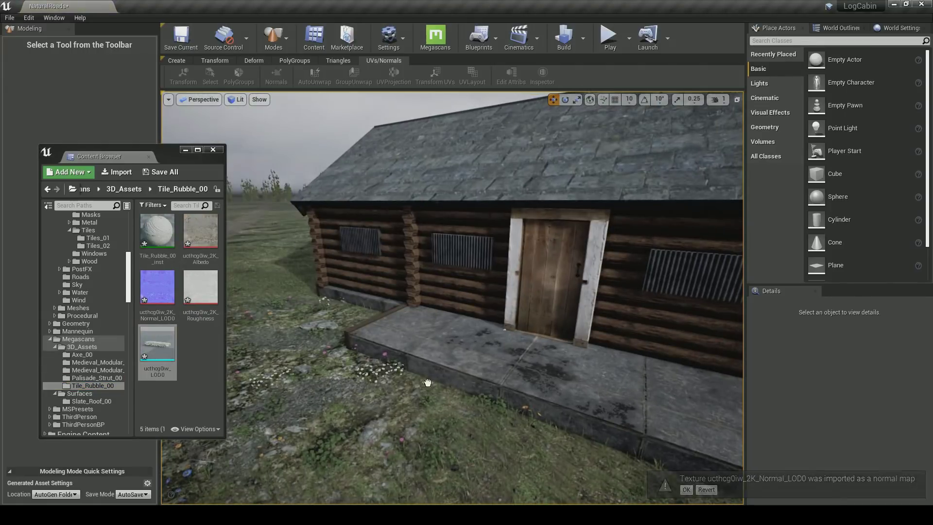
Place the Tile_Rubble_00 concrete slab in front of the porch and lower it toward the porch's front edge
left_click_drag(158, 344, 427, 367)
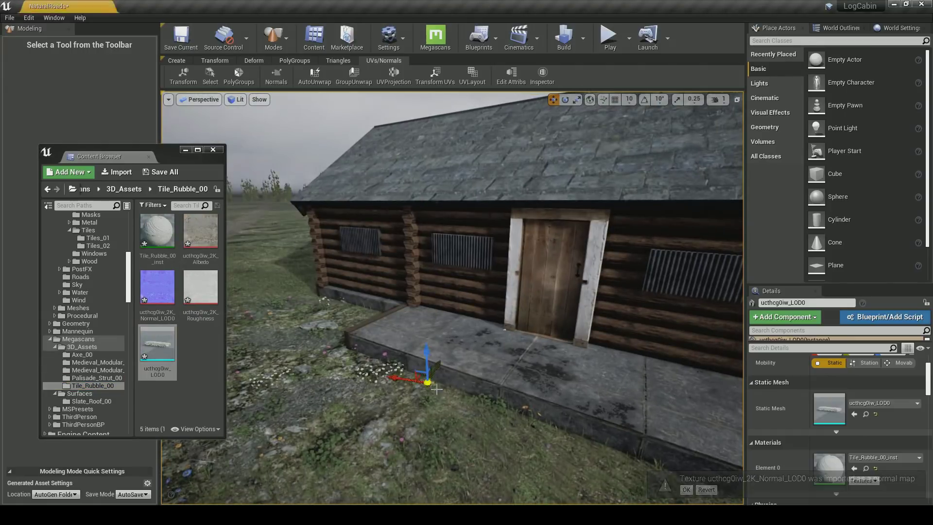
right_click_drag(424, 381, 389, 413)
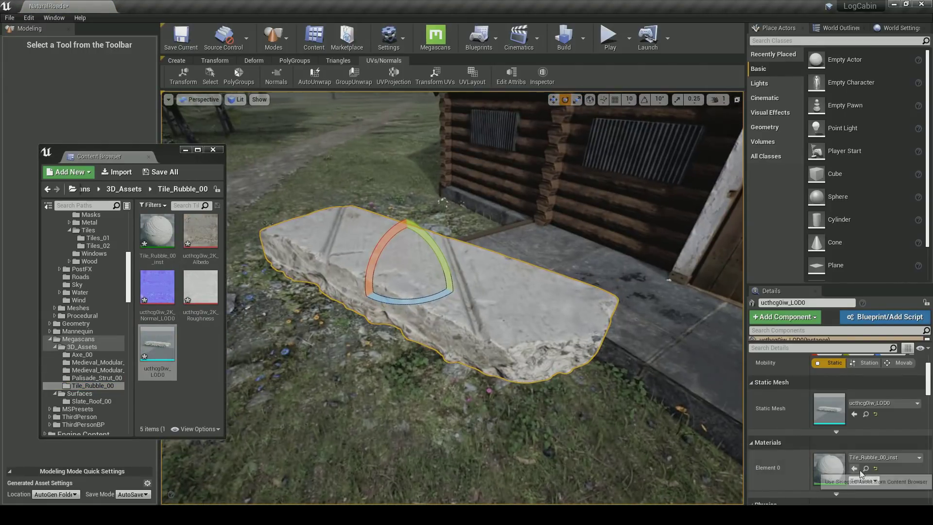
key("w")
left_click_drag(354, 222, 354, 253)
key("r")
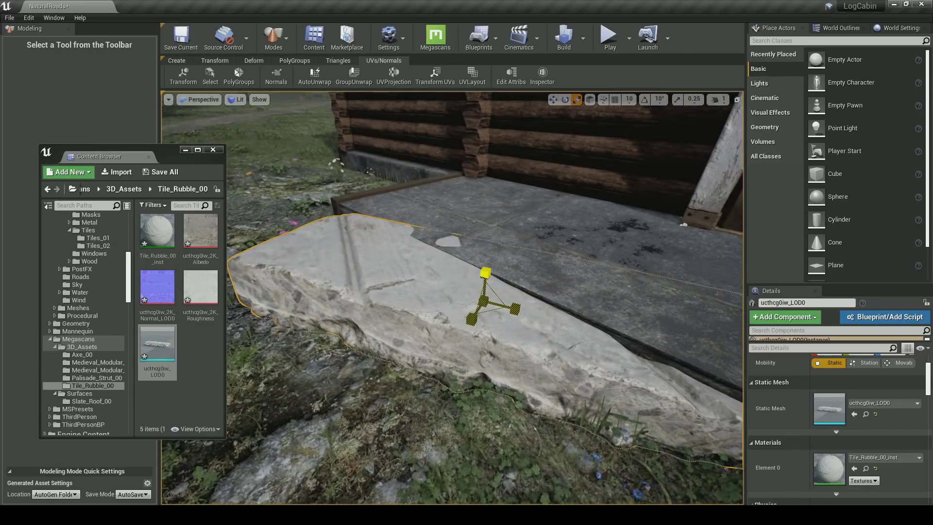
Rotate the concrete slab parallel to the porch and move it in so its broken edge lines the porch front
key("e")
left_click_drag(503, 335, 452, 331)
key("w")
left_click_drag(487, 305, 473, 225)
right_click_drag(472, 233, 540, 233)
Open the Tile_Rubble_00_inst material, enable its albedo tint and tint intensity, and darken the tint colour
double_click(157, 233)
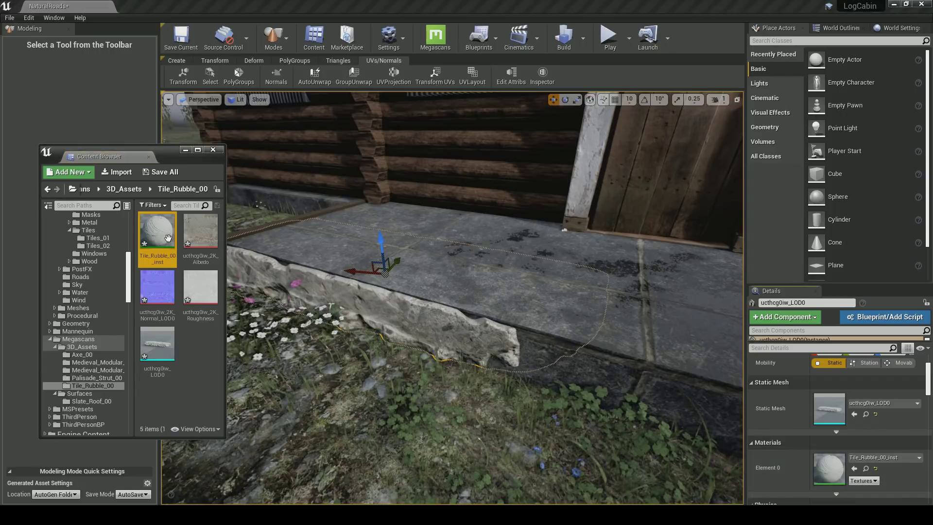
left_click_drag(66, 150, 186, 129)
right_click_drag(486, 292, 423, 297)
left_click(184, 416)
scroll(189, 388, "down", 4)
left_click(250, 353)
left_click_drag(392, 282, 391, 321)
left_click(399, 479)
left_click(183, 364)
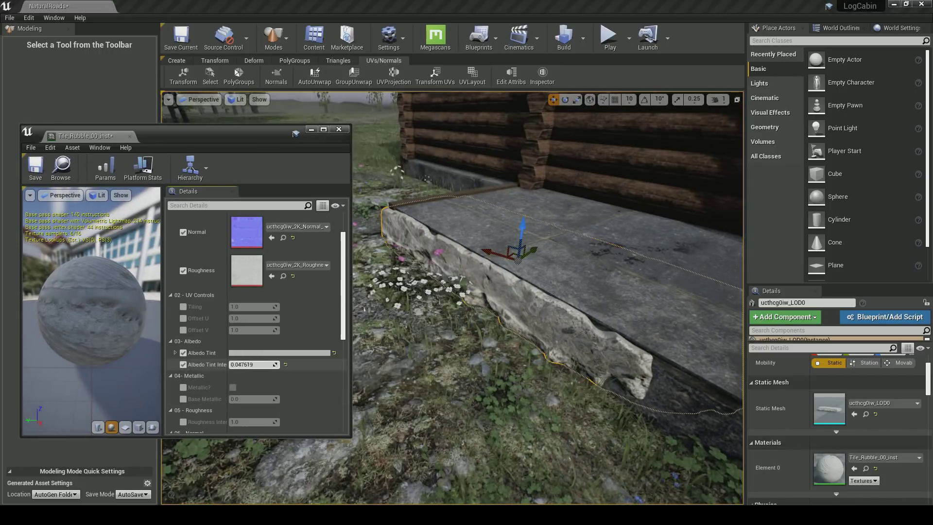
Set the albedo tint intensity to about 4.97, darken the tint a little more, and close the material editor
left_click_drag(251, 365, 287, 364)
left_click(250, 353)
mouse_move(387, 322)
left_mouse_down()
mouse_move(387, 366)
mouse_move(388, 332)
left_mouse_up()
left_click(396, 479)
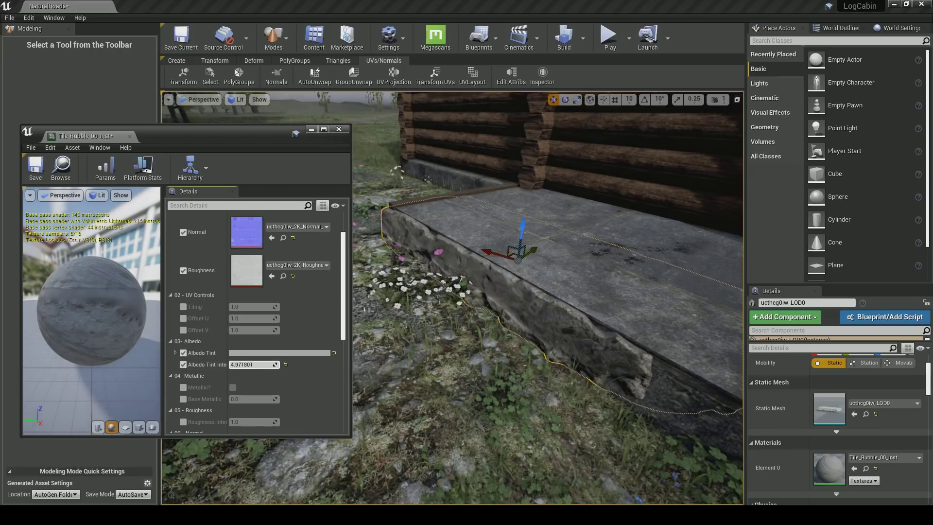
right_click_drag(389, 219, 438, 220)
left_click(129, 136)
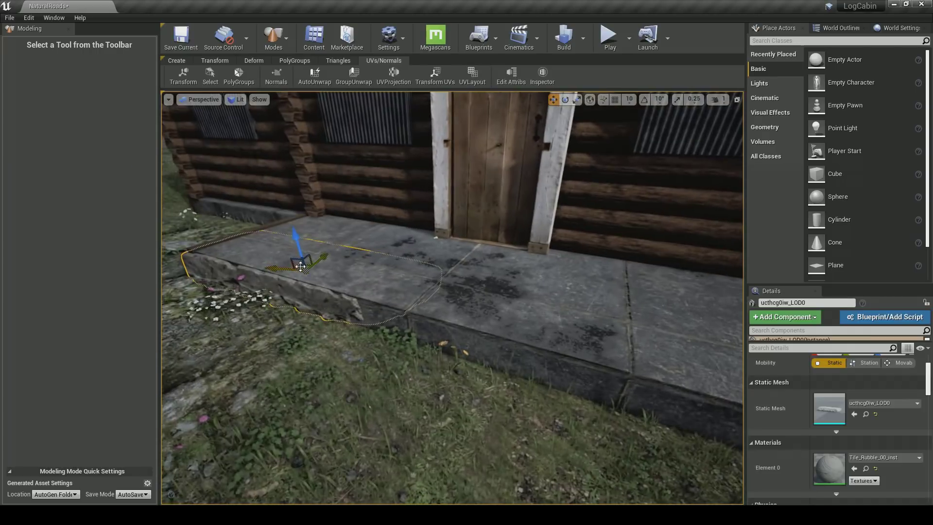
Duplicate the broken concrete slab along the porch's front edge and align the copy with it
left_click_drag(496, 310, 499, 311)
right_click_drag(499, 311, 573, 335)
left_click_drag(403, 202, 399, 202)
right_click_drag(534, 272, 504, 308)
Undo the last deletion and duplicate the concrete slab again toward the porch's far end
key("Escape")
left_click(438, 381)
key("Delete")
right_click_drag(583, 316, 519, 360)
key("ctrl+z")
left_click_drag(209, 311, 473, 365, "alt")
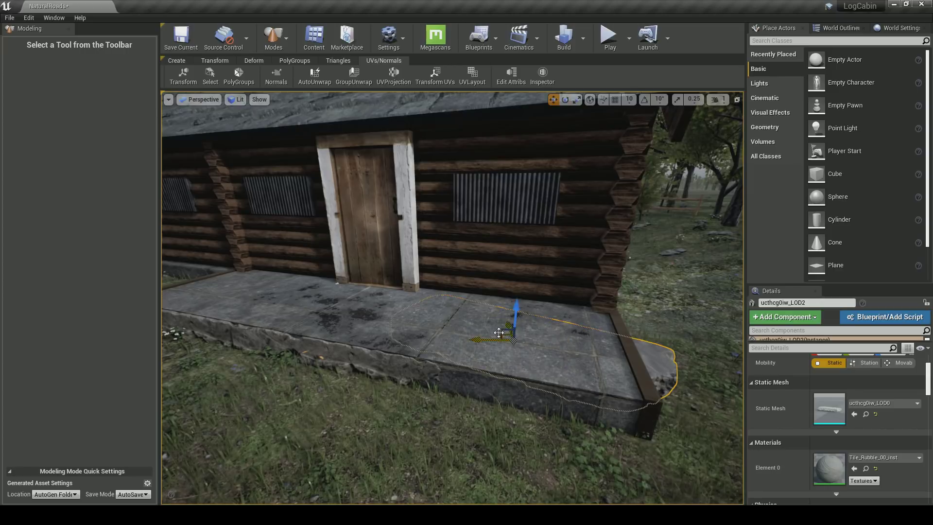
Pull the end slab within the porch corner and add a rotated slab copy in the gap along the front edge
right_click_drag(475, 344, 516, 370)
key("Escape")
left_click(540, 409)
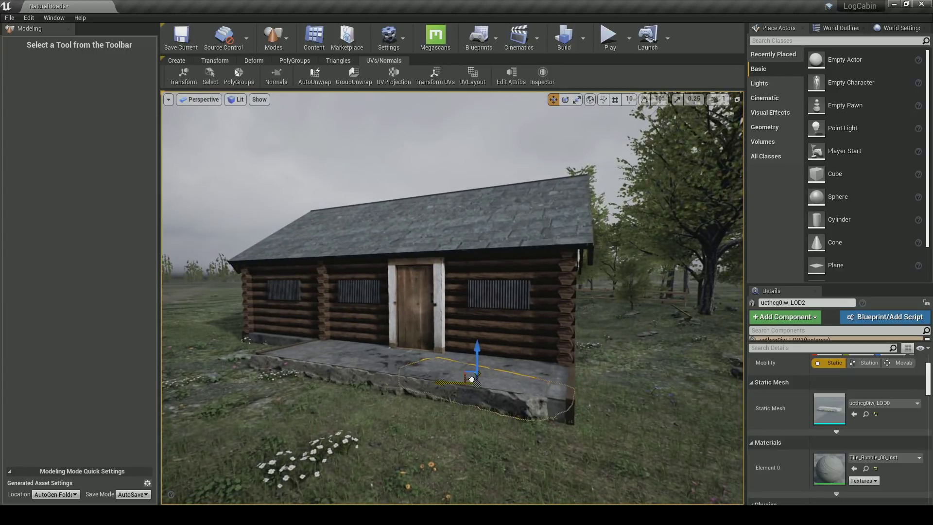
key("Escape")
left_click(461, 391)
key("e")
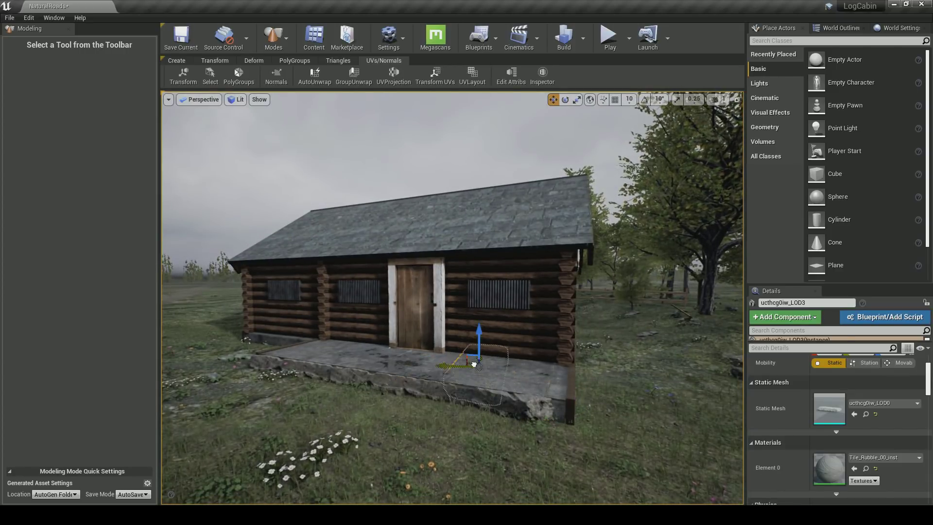
key("Delete")
Duplicate a concrete slab at the porch's far corner, rotate the copy to fit the edge, and deselect it
right_click_drag(453, 425, 418, 335)
left_click(418, 330)
left_click_drag(370, 273, 422, 259, "alt")
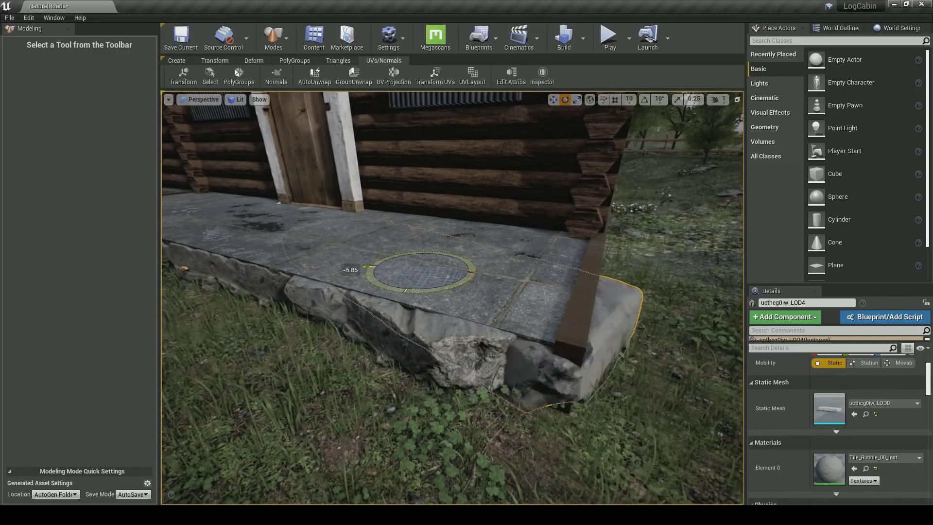
right_click_drag(386, 266, 369, 277)
key("e")
left_click_drag(399, 290, 378, 267)
key("Escape")
Save the level together with the imported Megascans assets
right_click_drag(379, 266, 372, 234)
right_click_drag(387, 267, 379, 319)
key("ctrl+s")
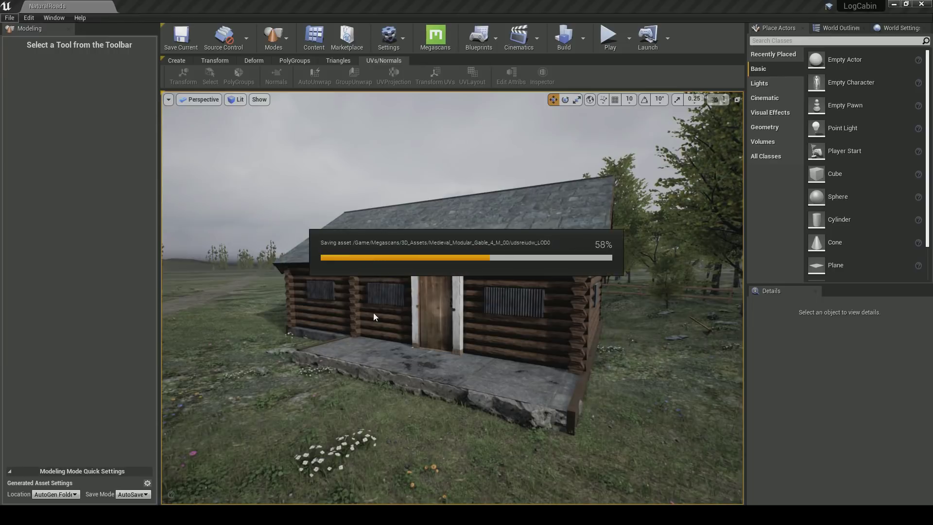
Group the door frame, concrete slabs and other Megascans meshes in a Megascans outliner folder, and create a Cabin folder
left_click(432, 311)
left_click(329, 362, "ctrl")
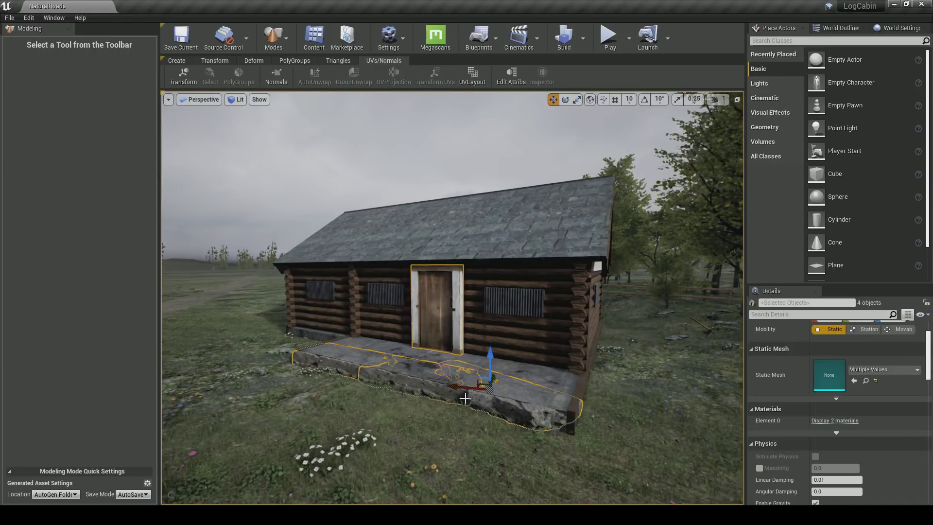
left_click(560, 418, "ctrl")
left_click(839, 29)
scroll(827, 145, "up", 20)
right_click(798, 65)
left_click(826, 65)
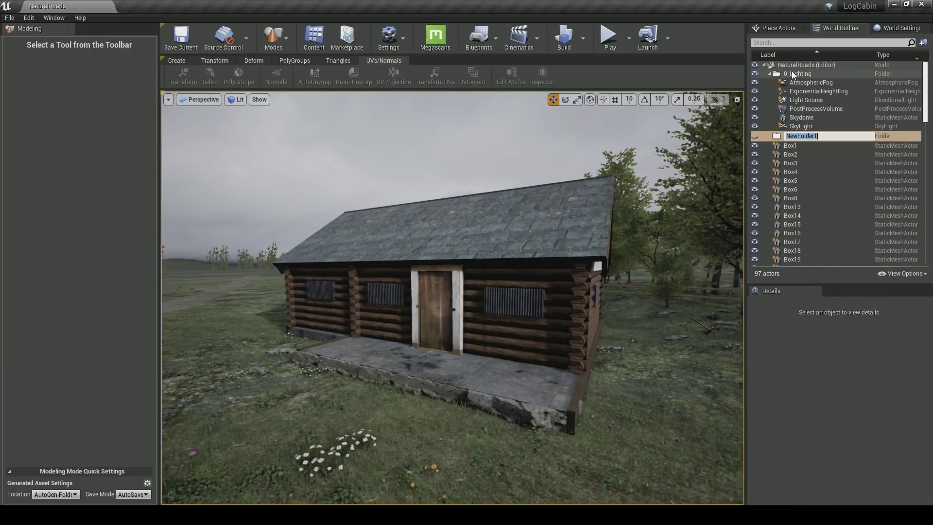
left_click(430, 301)
left_click(832, 174, "shift")
left_click_drag(821, 258, 796, 136)
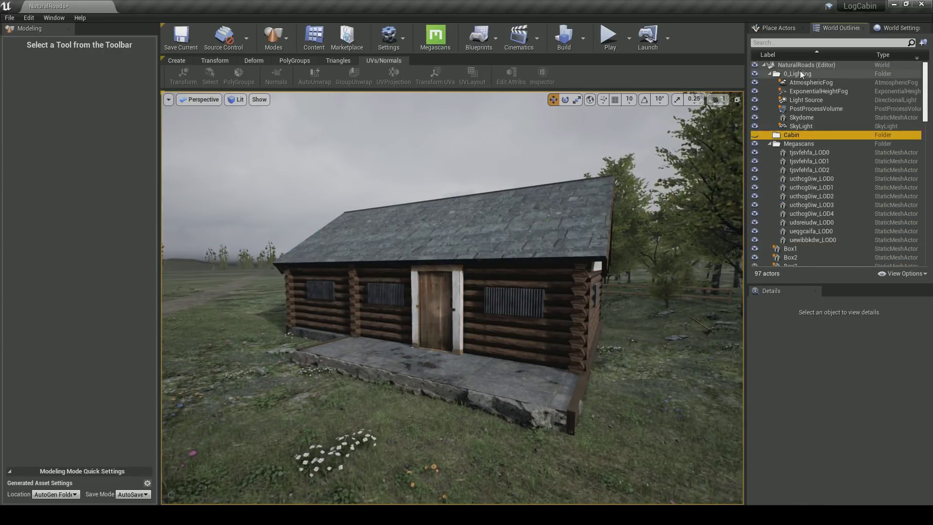
Move the cabin's box and cylinder meshes into the Cabin folder in the World Outliner
scroll(801, 126, "down", 3)
left_click(825, 197)
scroll(827, 197, "down", 20)
left_click(809, 174, "shift")
scroll(808, 174, "up", 20)
left_click_drag(807, 247, 806, 65)
Add the remaining cabin pieces to the Cabin folder, collapse it, and nest the Megascans folder inside it
scroll(801, 126, "down", 6)
left_click(817, 147)
left_click(819, 155, "ctrl")
scroll(835, 139, "up", 6)
left_click(769, 135)
left_click_drag(797, 144, 795, 135)
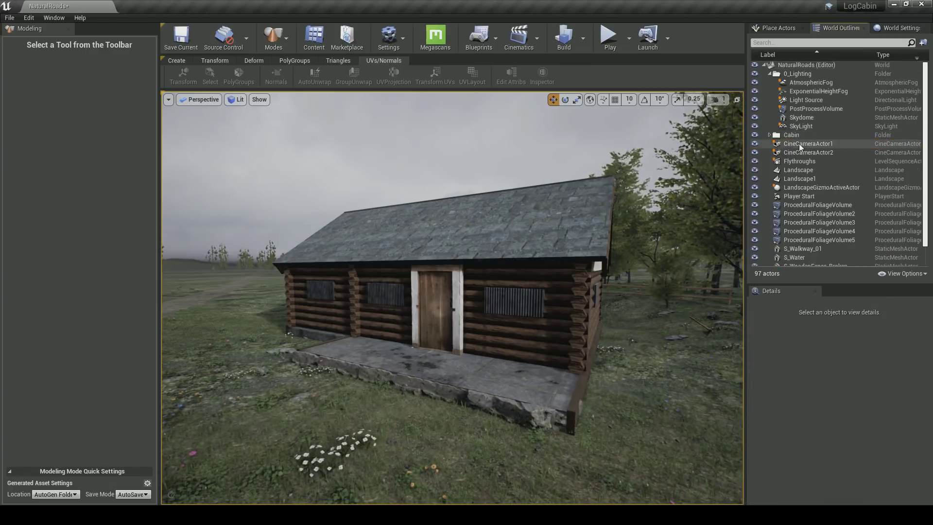
scroll(801, 156, "down", 3)
left_click(811, 244)
left_click(811, 262, "shift")
left_click(769, 113)
left_click(765, 121)
right_click_drag(641, 192, 622, 192)
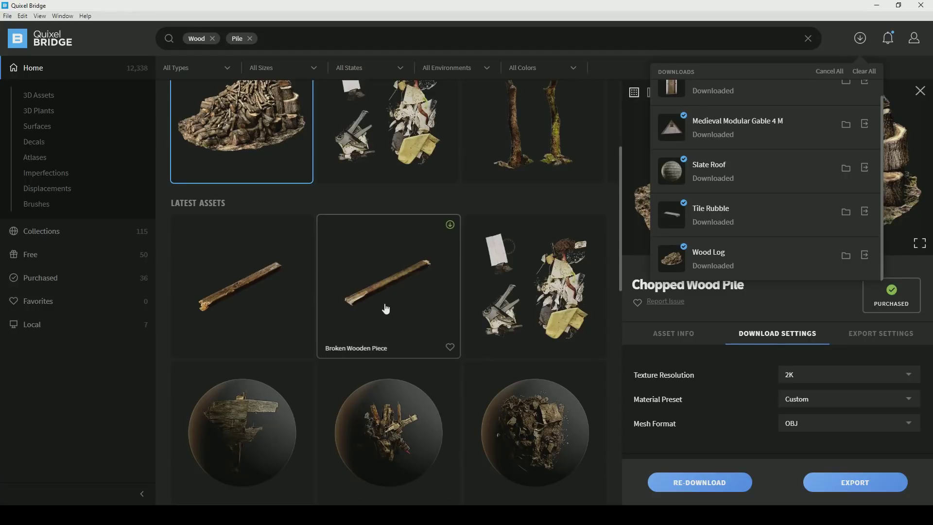
In Quixel Bridge, download the Broken Wooden Piece asset at 2K and export the downloaded Wood Log asset to Unreal
left_click(271, 317)
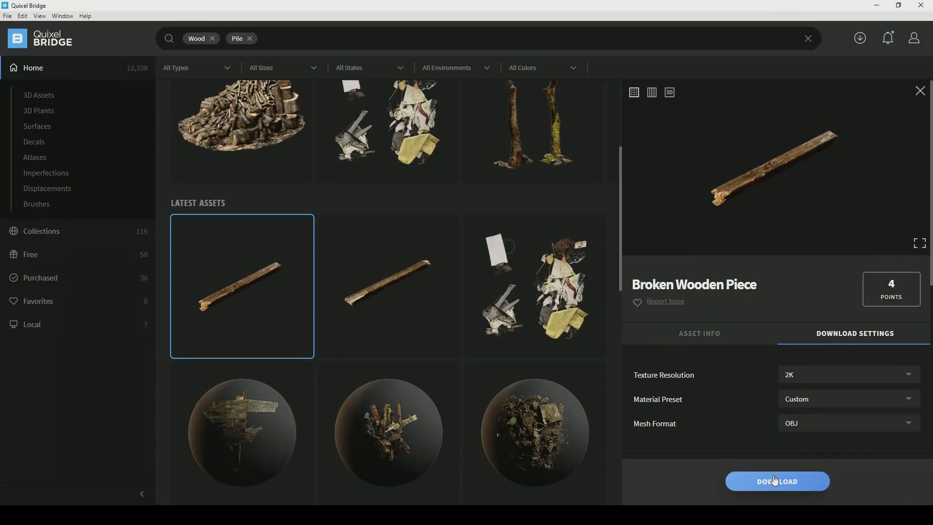
left_click(858, 43)
scroll(791, 228, "down", 2)
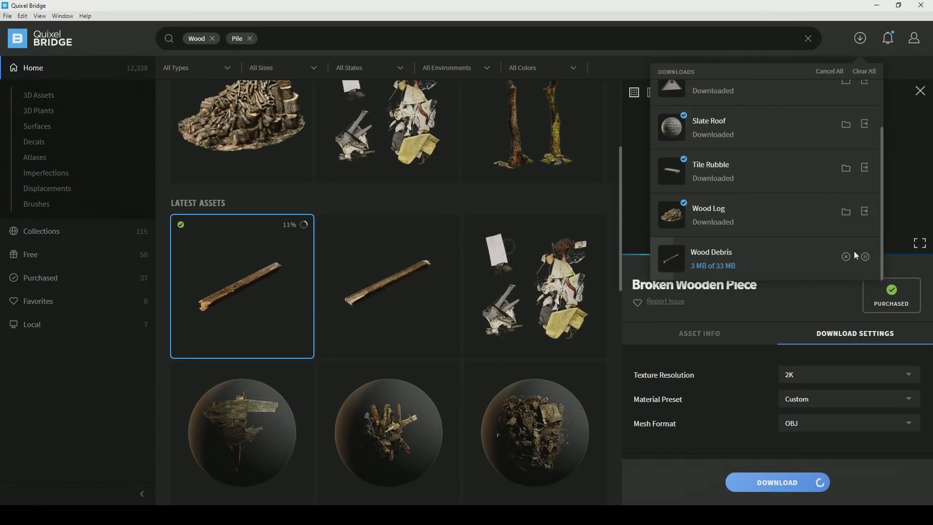
left_click(865, 212)
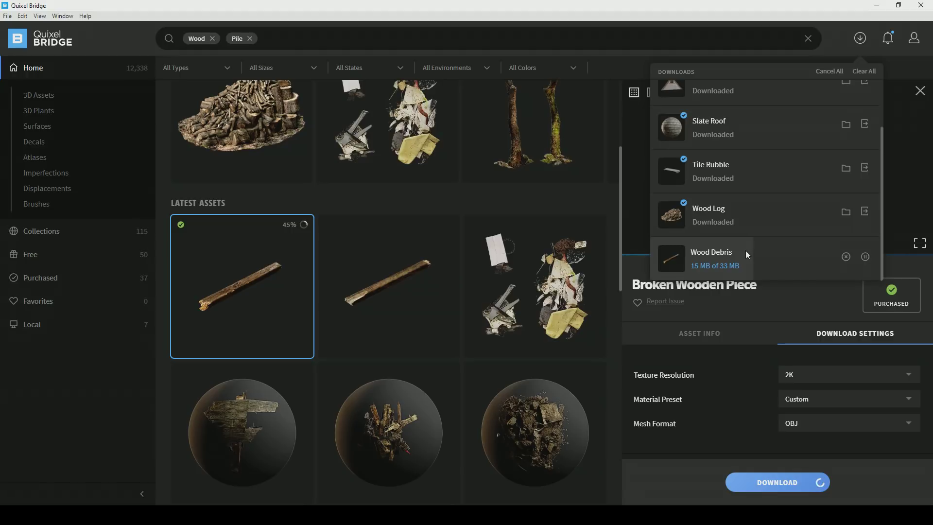
Switch to the Unreal editor and place the wood pile mesh from Wood_Log_00 beside the cabin
left_click(154, 515)
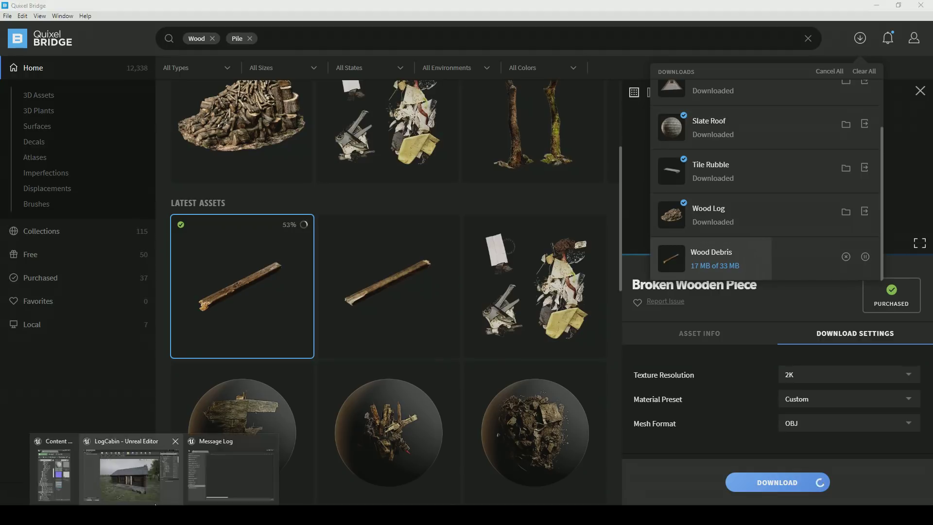
left_click(136, 479)
left_click(314, 39)
left_click_drag(201, 291, 588, 396)
right_click_drag(588, 396, 680, 396)
Scale and rotate the wood pile, position it against the cabin's gable-end wall, and deselect it
key("r")
left_click_drag(425, 332, 467, 311)
key("e")
left_click_drag(413, 346, 437, 294)
key("w")
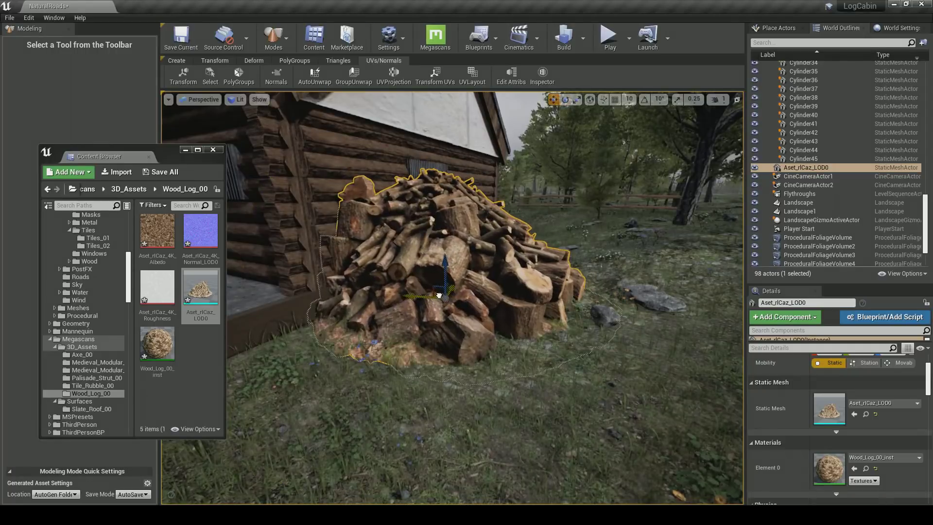
left_click(483, 217)
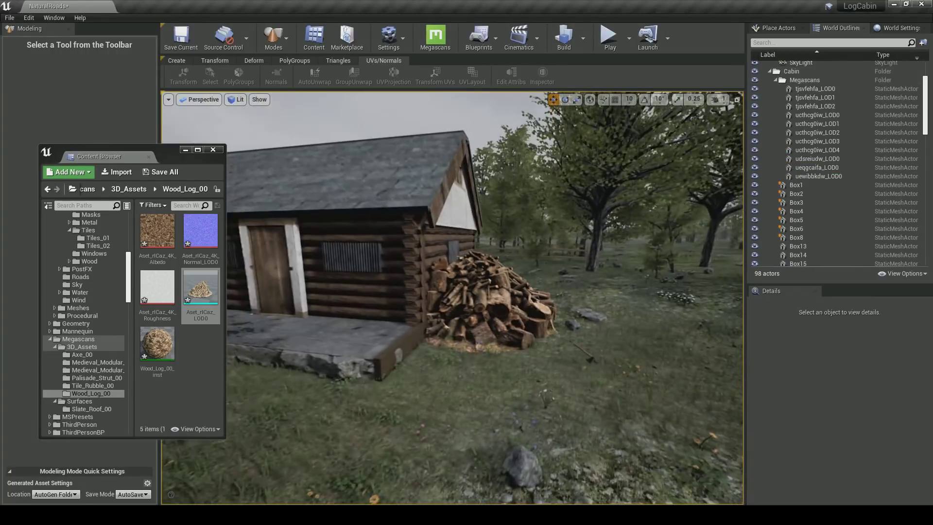
Close the content browser, play the level to view the cabin with the character, and stop the play session
key("ctrl+shift+s")
left_click(212, 149)
left_click(608, 36)
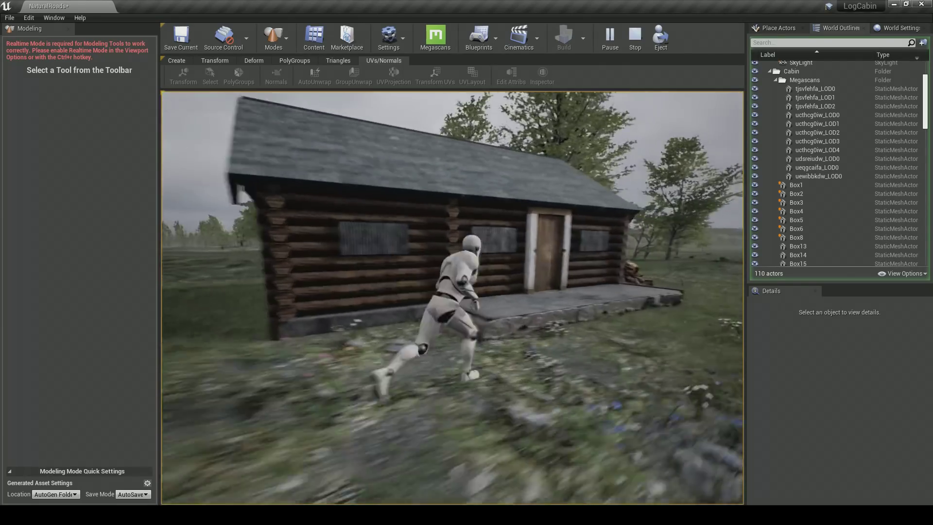
key("Escape")
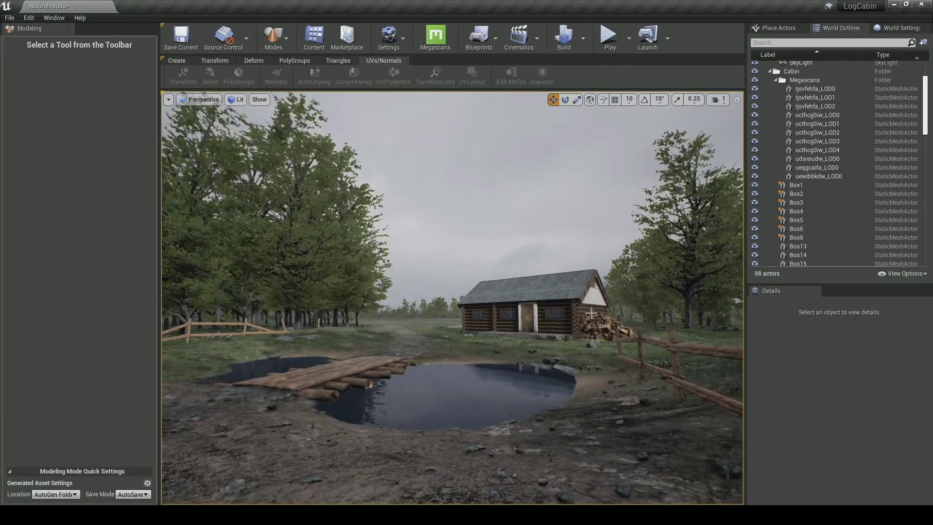
Adjust the wood pile's size and position beside the cabin's gable-end wall, and deselect it
left_click(605, 343)
key("f")
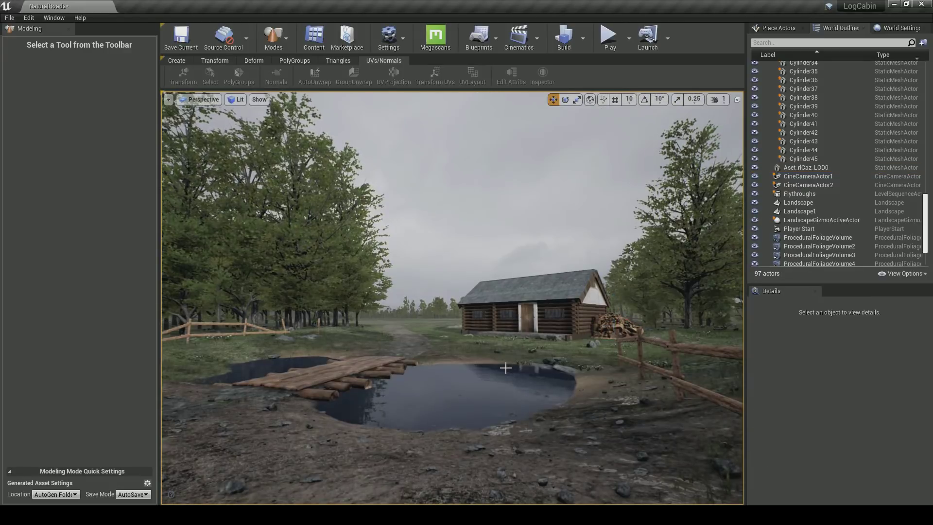
left_click(615, 323)
key("f")
key("r")
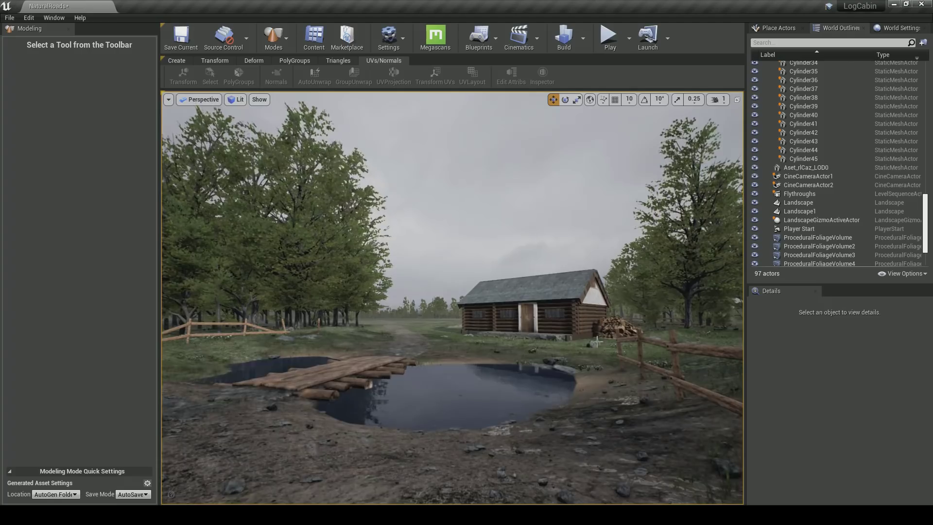
left_click(569, 357)
key("f")
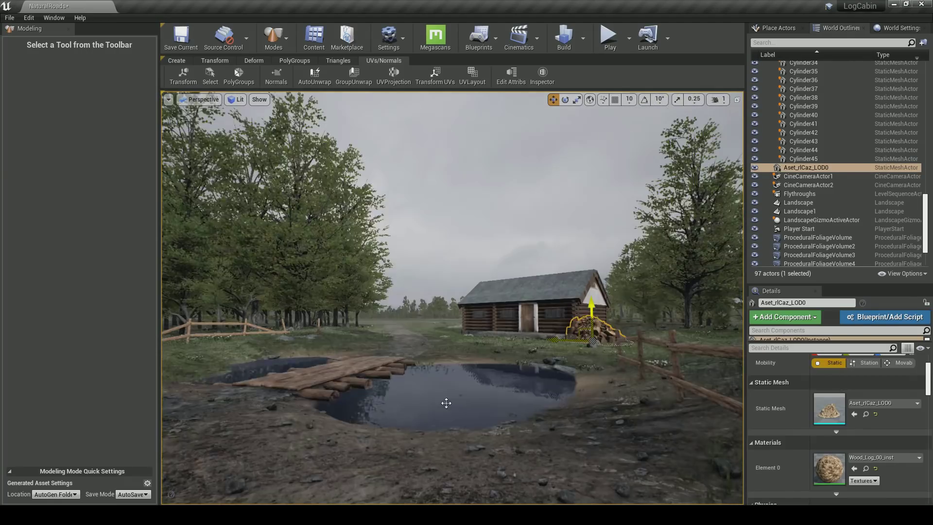
key("Escape")
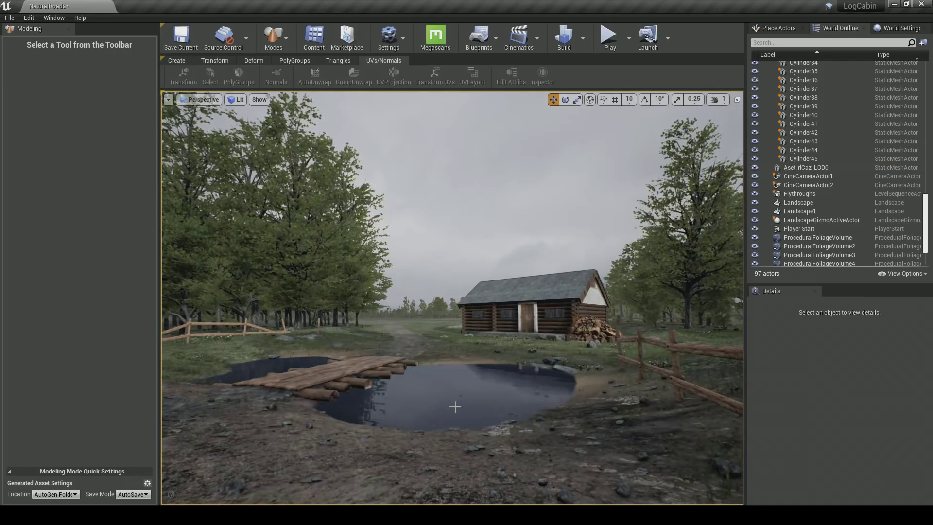
Select the wood pile, move it onto the muddy ground beside the pond, and activate scaling
left_click(589, 338)
key("f")
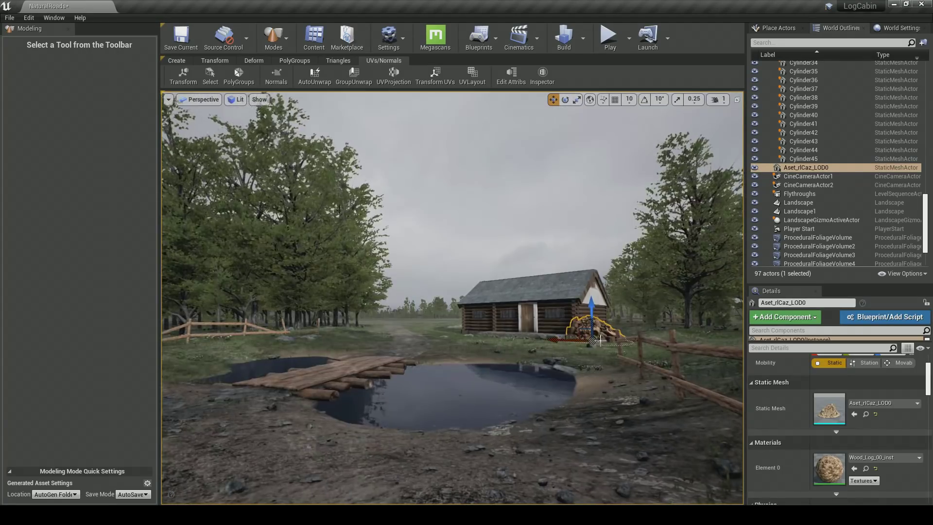
key("f")
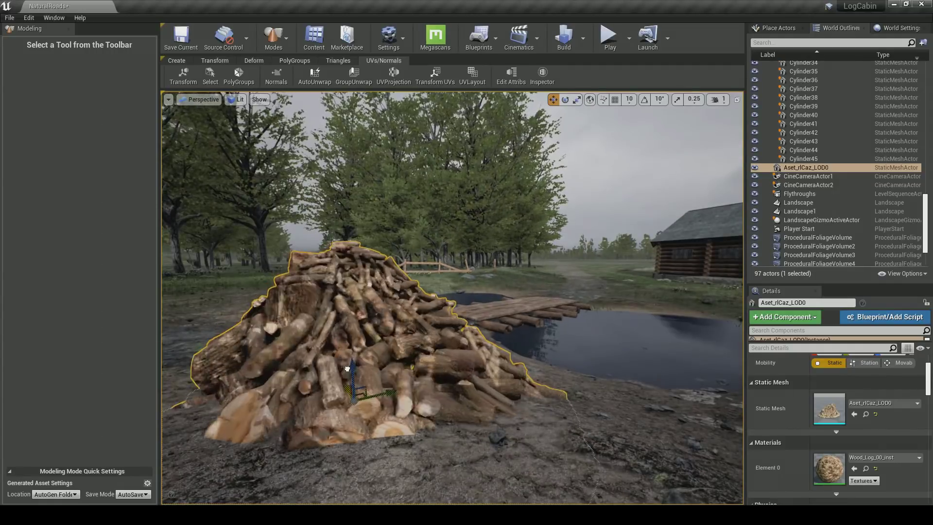
key("r")
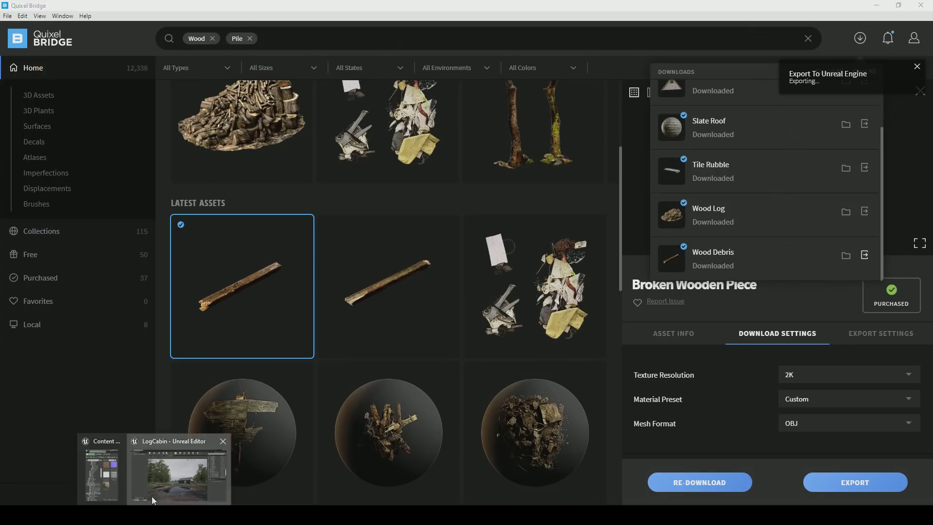
Switch to the Unreal editor, return to Quixel Bridge, and search its asset library for log
left_click(153, 500)
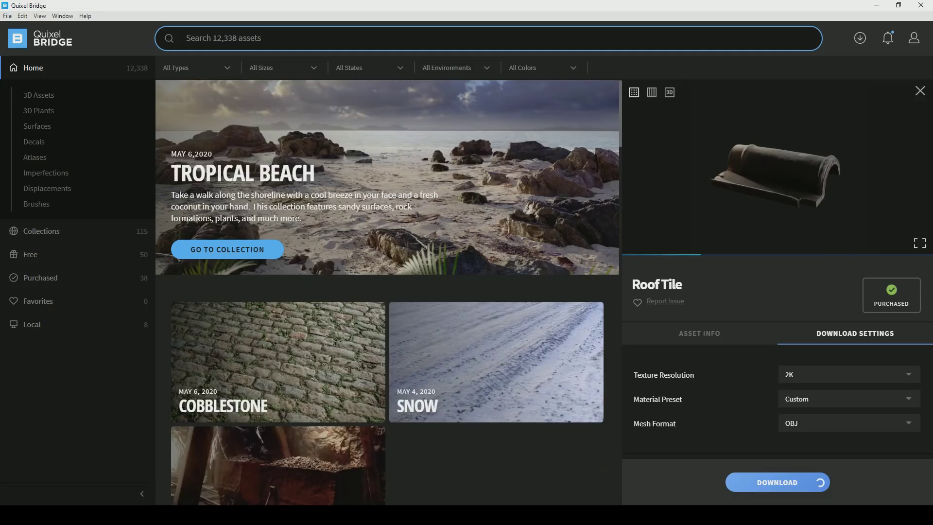
left_click(214, 38)
type("log")
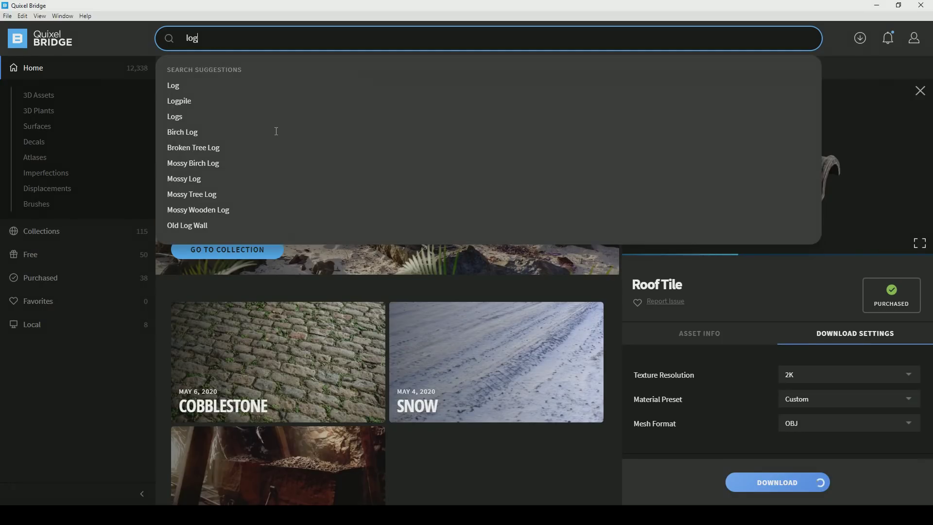
key("Return")
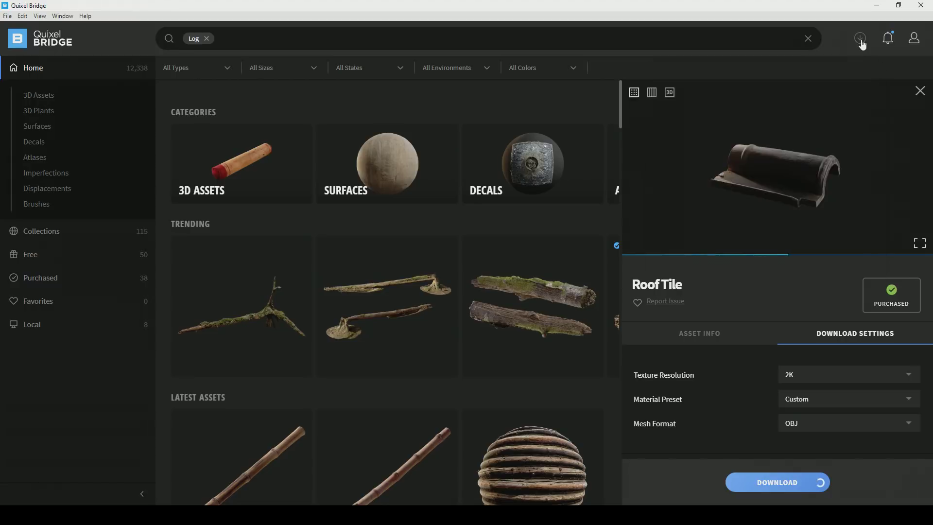
Replace the Log search with Window in the asset library and download Medieval Modular Wall 1.5x2 M at 2K resolution
left_click(861, 40)
left_click(207, 38)
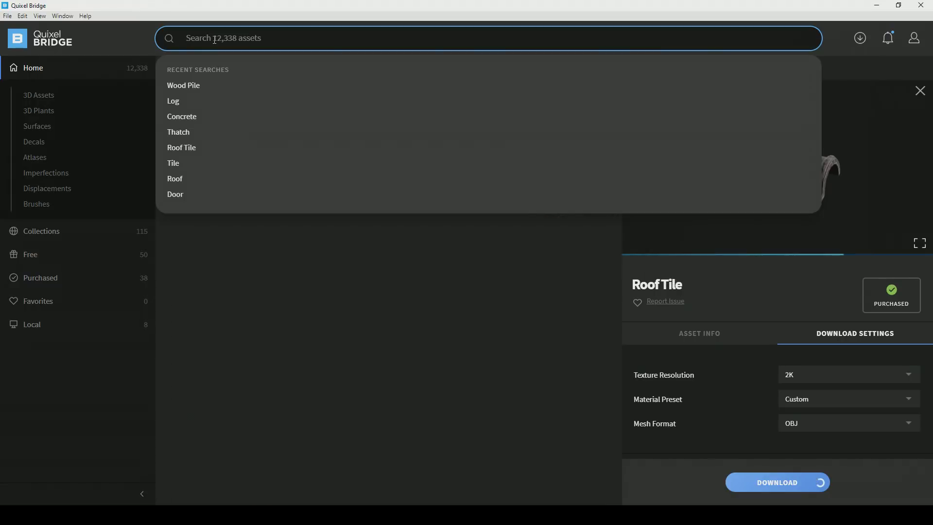
key("Return")
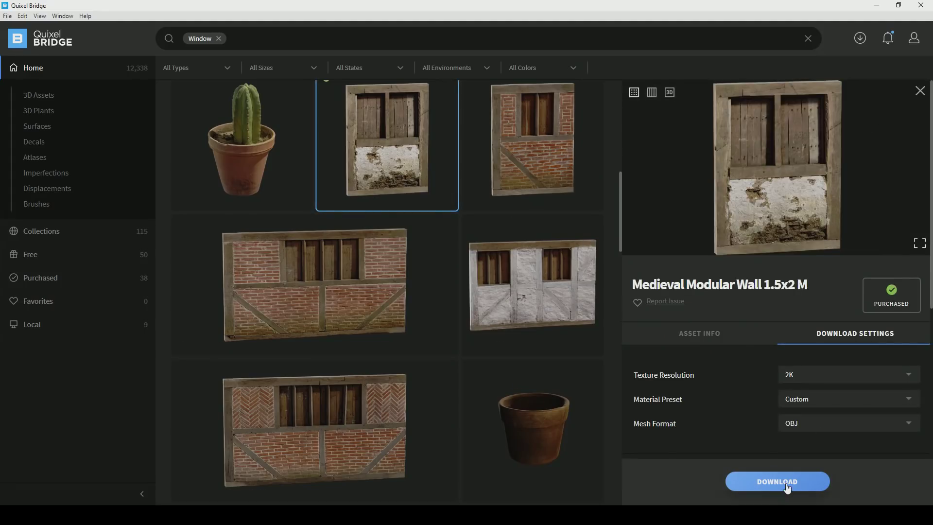
scroll(520, 384, "down", 15)
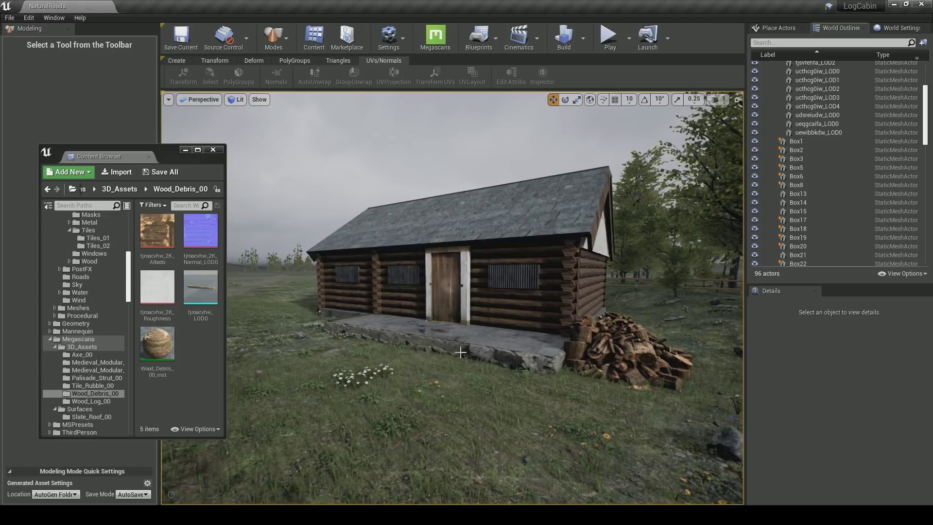
Switch to the Unreal editor, place a second Wood_Log_00 pile on the muddy foreground beside the pond, adjust it, and save
left_click(95, 401)
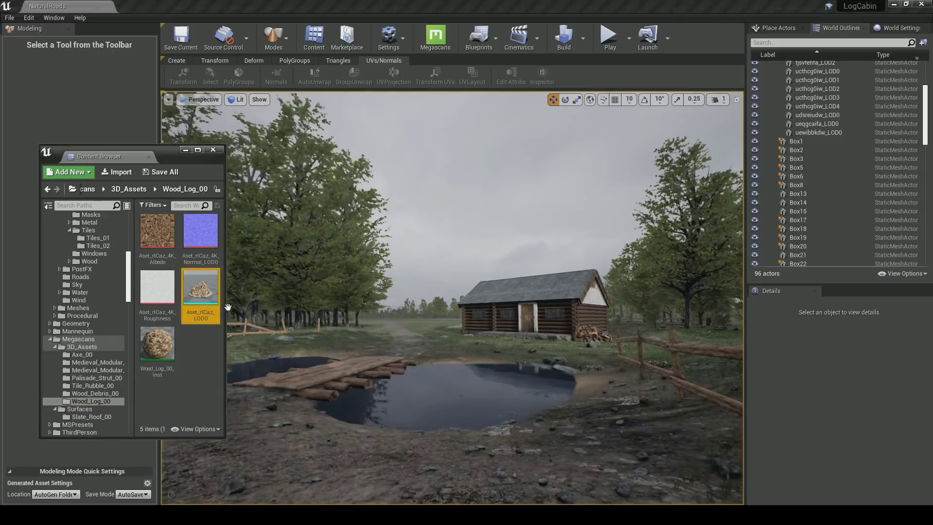
left_click_drag(201, 287, 232, 488)
left_click(277, 358)
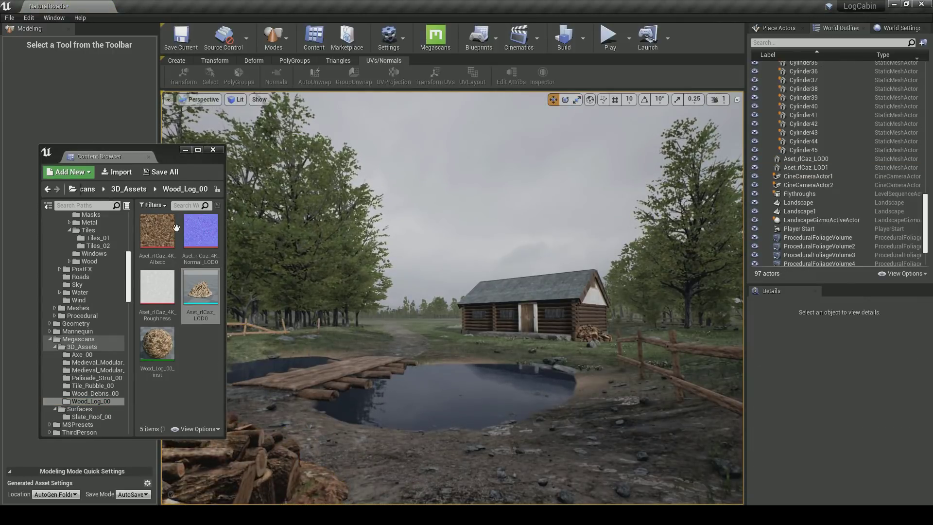
left_click(212, 149)
right_click_drag(389, 359, 307, 390)
left_click(306, 391)
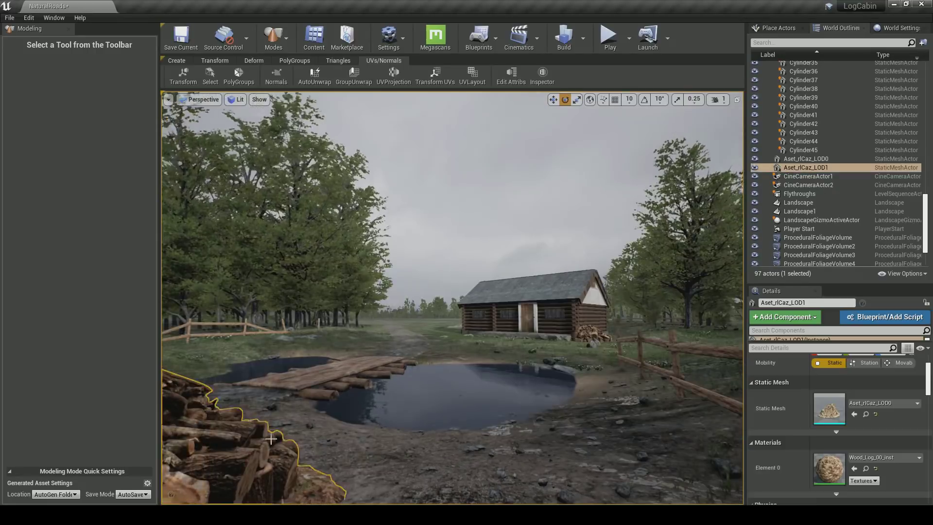
key("ctrl+s")
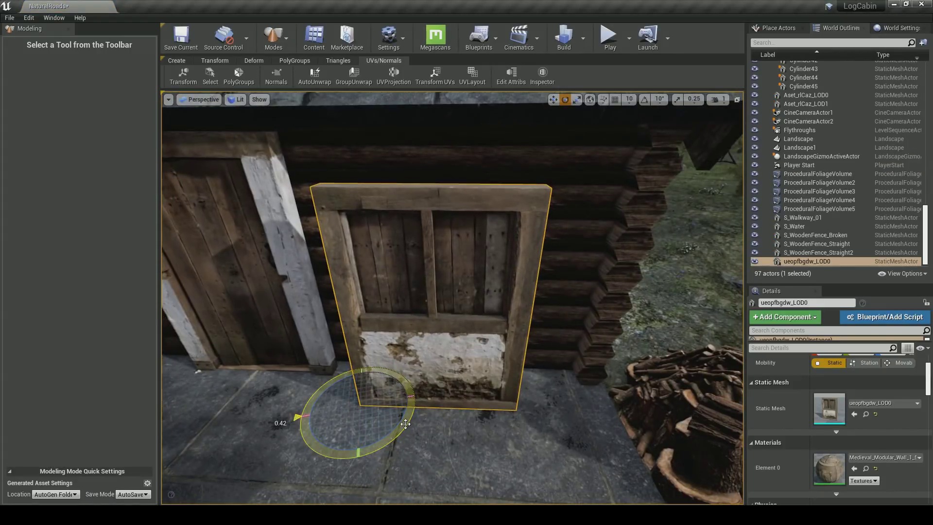
Align the medieval wall panel beside the cabin door, then find and download Medieval Modular Door 3x2 M in Quixel Bridge
key("w")
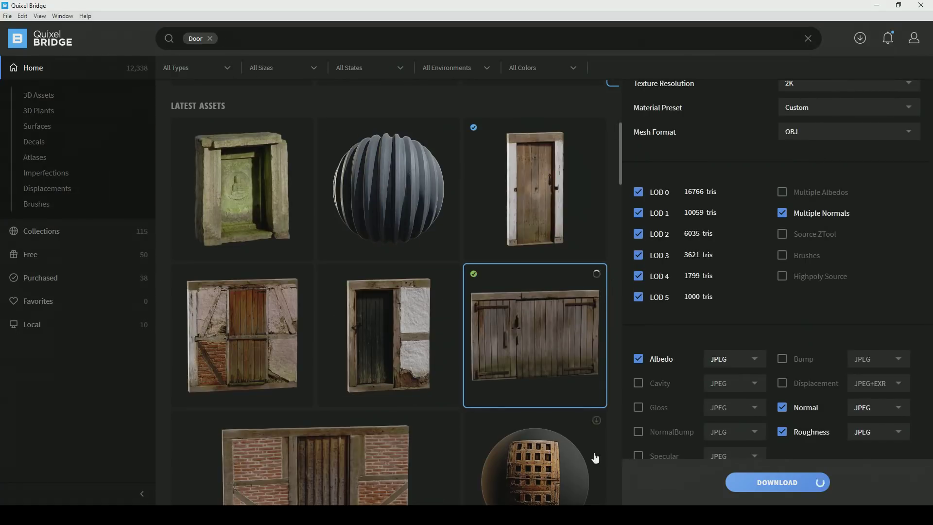
scroll(595, 458, "down", 15)
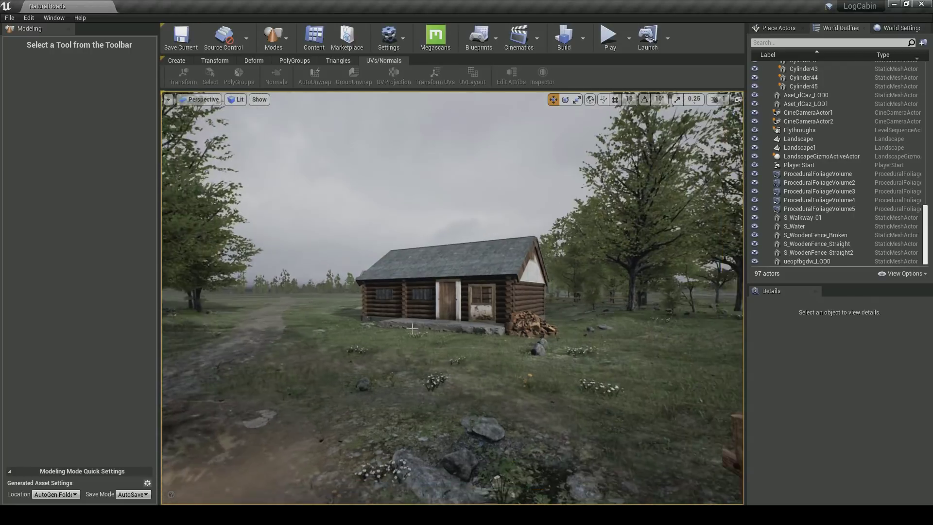
Look over the cabin's front in Unreal, return to Quixel Bridge, and browse its Decals category
right_click_drag(358, 350, 358, 350)
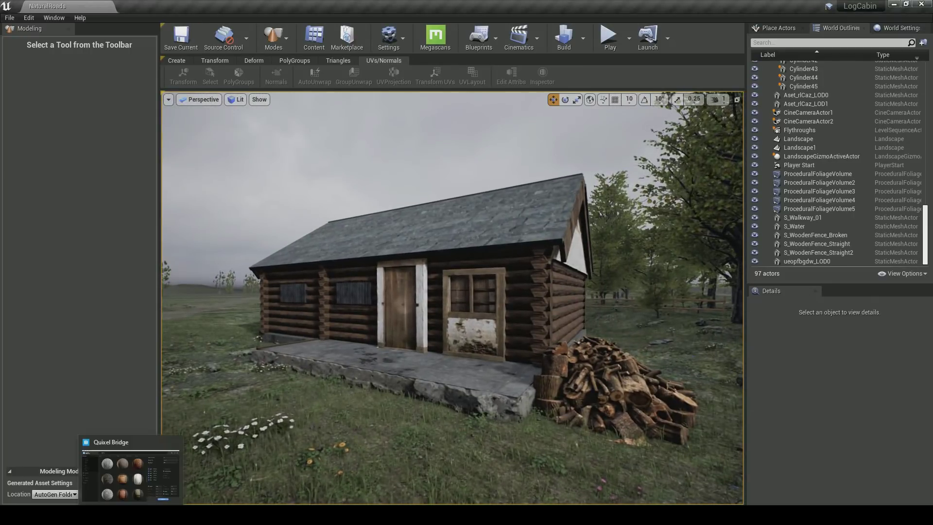
left_click(131, 515)
mouse_move(154, 515)
left_click(179, 476)
left_click(131, 515)
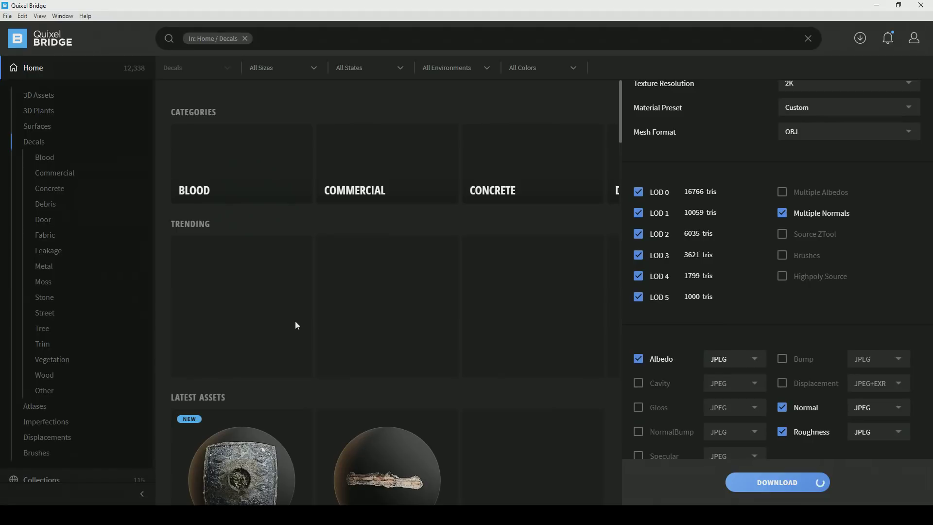
scroll(296, 319, "down", 5)
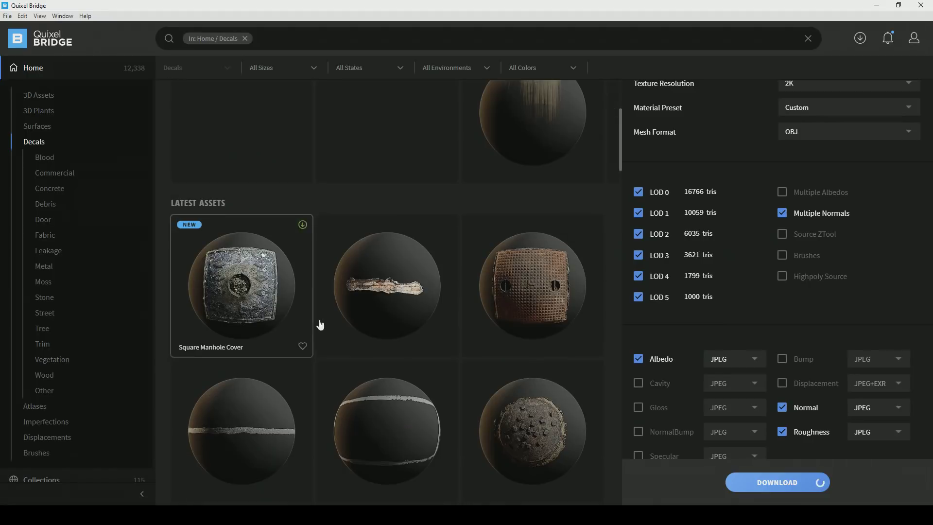
scroll(382, 329, "down", 6)
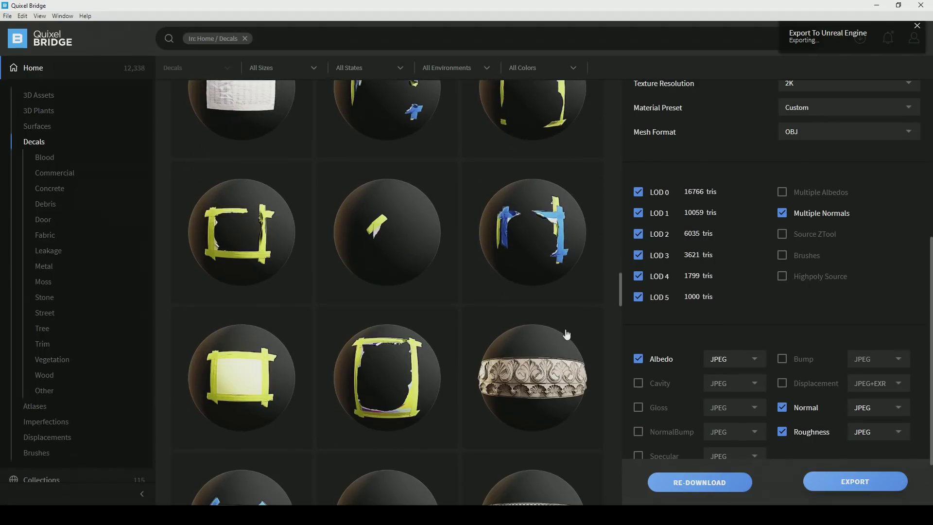
Switch to the Unreal editor, place the medieval double-door mesh on the cabin's front wall, and scale and raise it to window height
left_click(131, 516)
left_click_drag(1, 360, 467, 370)
key("e")
right_click_drag(438, 340, 403, 335)
key("r")
left_click_drag(405, 437, 255, 407)
key("w")
left_click_drag(290, 379, 288, 314)
Fine-tune the double-door mesh's height, rotation and scale so it sits on the log wall like window shutters
right_click_drag(311, 321, 326, 311)
left_click_drag(318, 401, 319, 335)
key("e")
mouse_move(340, 369)
left_mouse_down()
mouse_move(296, 336)
mouse_move(339, 366)
left_mouse_up()
key("r")
left_click_drag(317, 325, 379, 362)
right_click_drag(379, 362, 418, 340)
key("w")
left_click_drag(357, 338, 349, 339)
Delete the old window mesh from the cabin's front wall
left_click(459, 306)
key("Delete")
right_click_drag(459, 306, 452, 308)
Place a copy of the wooden shutters at the second window position on the front wall and deselect it
left_click(505, 290)
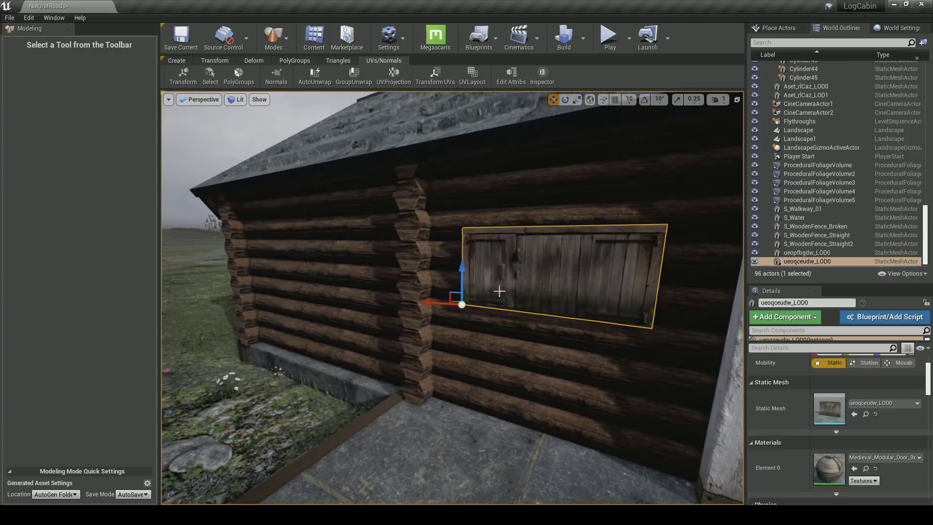
left_click_drag(277, 278, 267, 277)
right_click_drag(267, 278, 301, 282)
key("Escape")
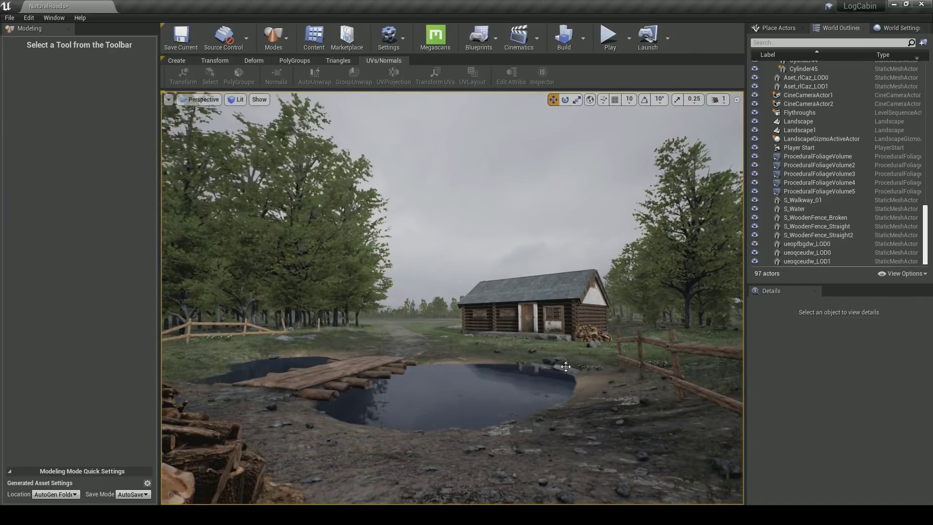
right_click_drag(566, 366, 539, 360)
left_click(317, 268)
right_click_drag(317, 268, 301, 268)
left_click_drag(231, 279, 273, 279, "alt")
key("Delete")
Assign an asset from the content browser as static mesh to two of the cabin's palisade strut actors
right_click_drag(613, 272, 554, 272)
left_click(350, 257)
right_click_drag(350, 257, 301, 248)
left_click(343, 253)
scroll(850, 228, "up", 15)
left_click(825, 155)
left_click_drag(0, 388, 829, 410)
left_click(822, 161)
right_click_drag(260, 400, 335, 400)
left_click(816, 170)
left_click_drag(0, 388, 829, 409)
Duplicate a palisade strut at the cabin, rotate the copy, and move it into position
right_click_drag(452, 311, 413, 302)
left_click_drag(403, 267, 505, 268, "alt")
key("e")
left_click_drag(537, 229, 564, 253)
key("w")
right_click_drag(546, 281, 418, 272)
left_click_drag(362, 247, 413, 252)
right_click_drag(413, 253, 505, 233)
left_click_drag(528, 172, 528, 189)
right_click_drag(527, 194, 437, 214)
Make another copy of the palisade strut, adjust its position on the cabin, and deselect it
left_click_drag(389, 226, 447, 224, "alt")
right_click_drag(447, 223, 496, 180)
left_click_drag(499, 195, 486, 191)
right_click_drag(486, 191, 451, 244)
left_click_drag(444, 243, 439, 244)
right_click_drag(440, 244, 515, 243)
left_click_drag(527, 256, 581, 238)
key("Escape")
right_click_drag(581, 238, 486, 273)
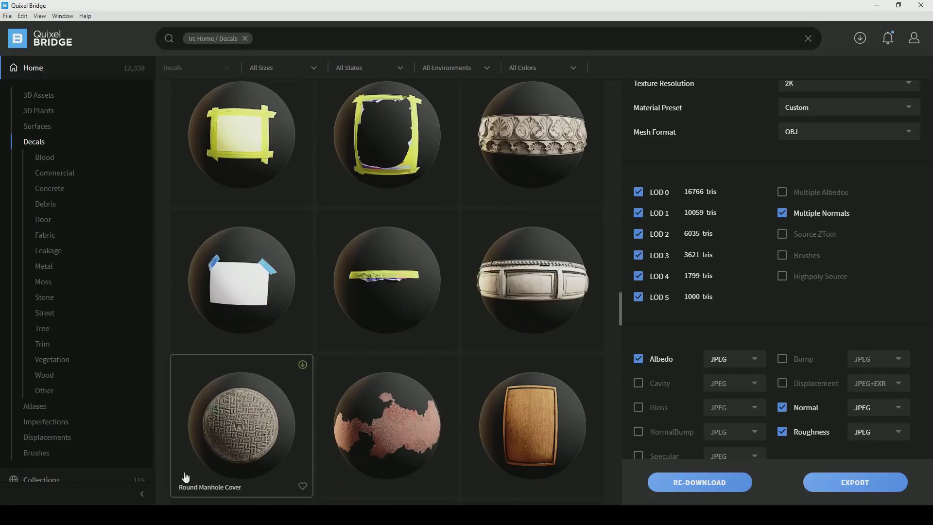
Export the downloaded Roof Tile asset from Quixel Bridge to Unreal
left_click(860, 38)
scroll(787, 244, "down", 4)
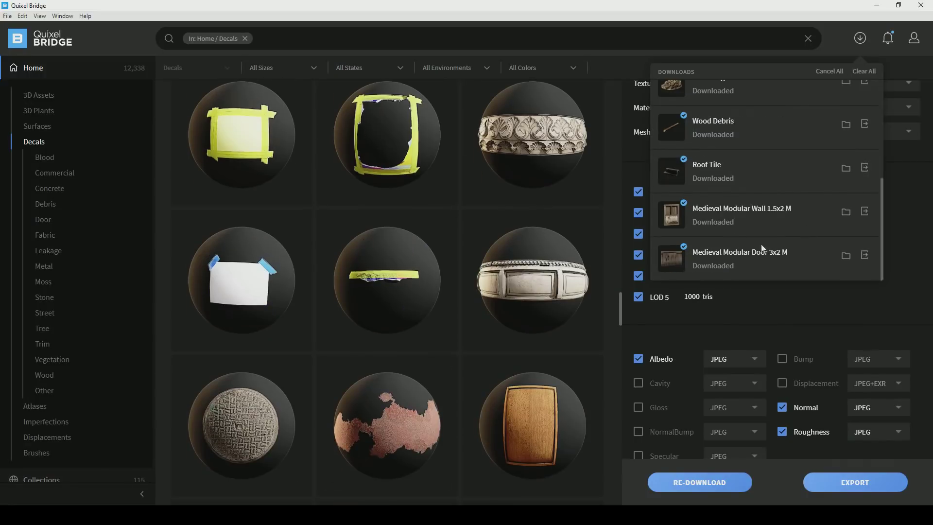
left_click(866, 170)
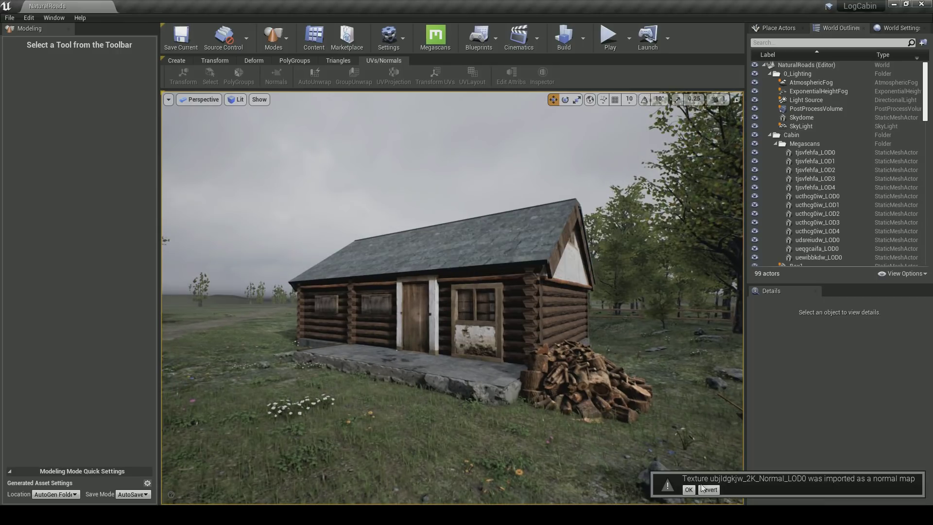
Raise the roof tile above the porch and line up a second copy directly beside it
left_click(699, 111)
scroll(422, 375, "up", 5)
left_click_drag(423, 375, 420, 263)
right_click_drag(419, 262, 371, 301)
left_click_drag(373, 282, 375, 283)
right_click_drag(375, 283, 388, 277)
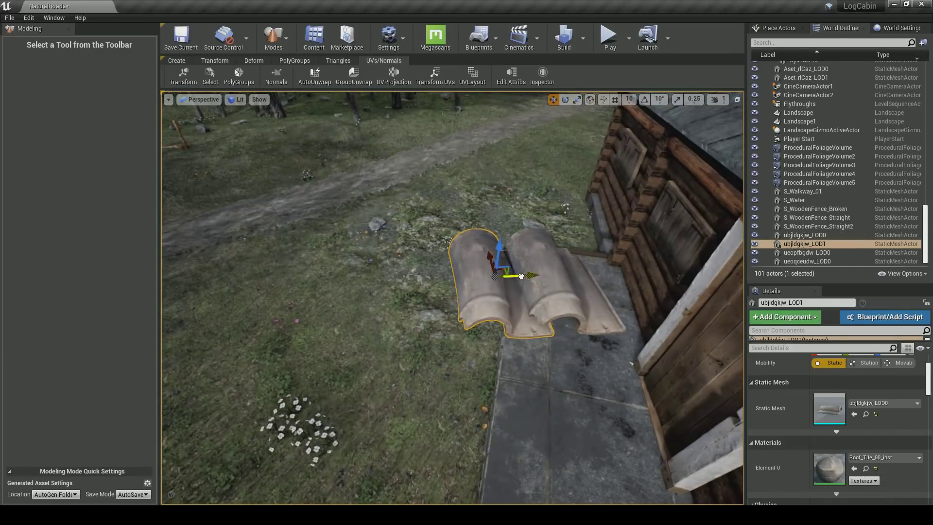
Duplicate the two roof tiles repeatedly to form a straight row of eight
left_click(578, 282, "ctrl")
left_click_drag(525, 287, 395, 296, "alt")
left_click_drag(589, 273, 360, 279, "alt")
right_click_drag(360, 279, 486, 306)
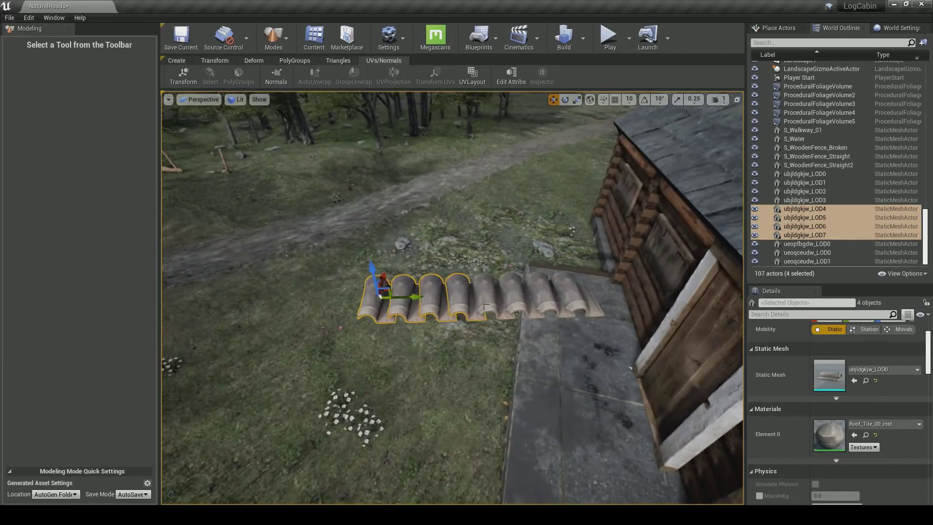
Extend the roof tiles to a row of sixteen and duplicate the row alongside itself to form a tile grid
left_click(580, 303, "ctrl")
right_click_drag(580, 303, 650, 330)
left_click_drag(515, 127, 561, 138, "alt")
right_click_drag(546, 153, 671, 126)
left_click_drag(462, 327, 567, 329, "alt")
right_click_drag(566, 329, 627, 330)
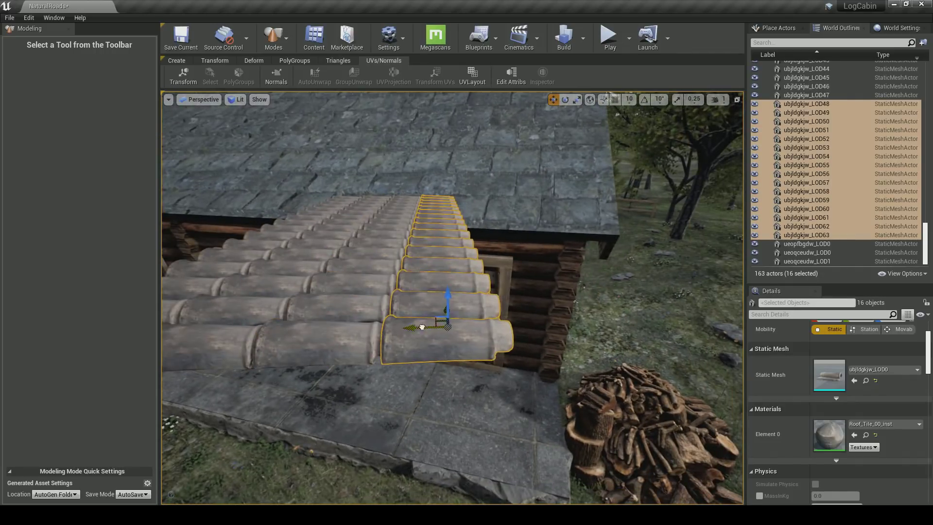
Add further copies of the sixteen-tile row to widen the roof tile grid, and deselect everything
left_click_drag(609, 331, 636, 330, "alt")
right_click_drag(636, 330, 680, 335)
left_click_drag(385, 331, 513, 327, "alt")
right_click_drag(513, 326, 379, 335)
key("Escape")
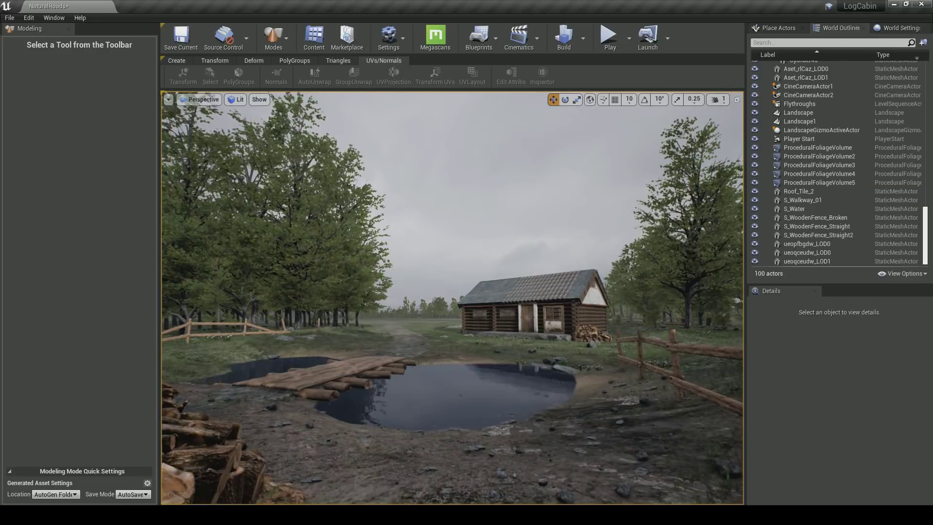
Delete the Roof_Tile_2 mesh from the cabin roof and select the slate roof surface
left_click(530, 287)
key("Delete")
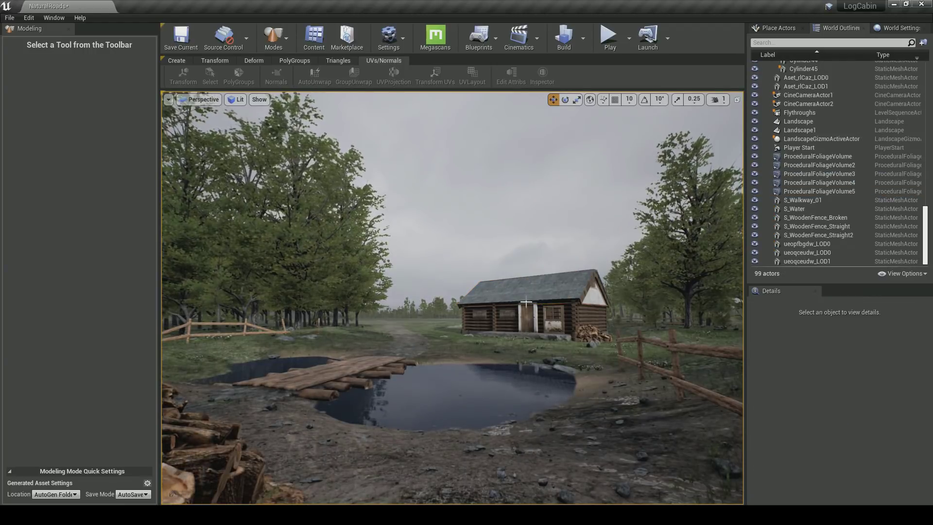
left_click(530, 286)
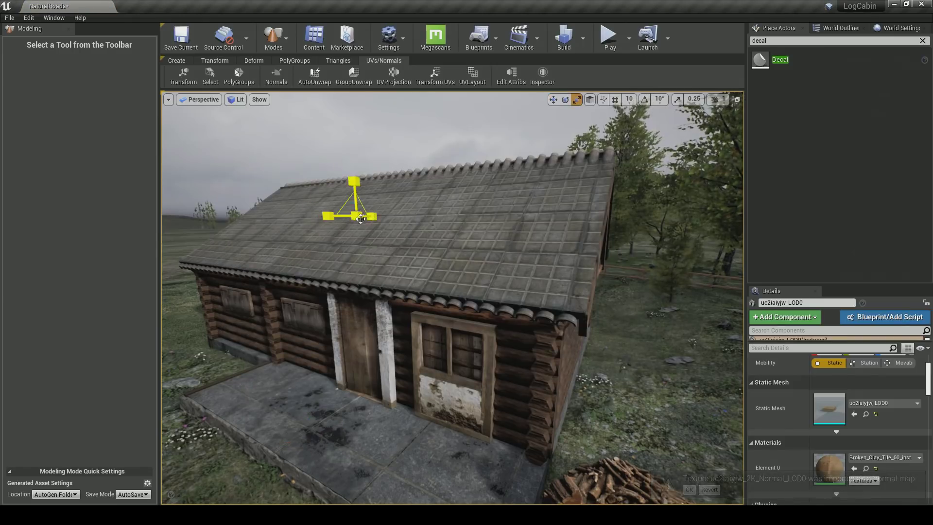
Rotate and fit the Broken_Clay_Tile slab on the tiled roof, duplicate it across the slope, and save the level
key("f")
key("e")
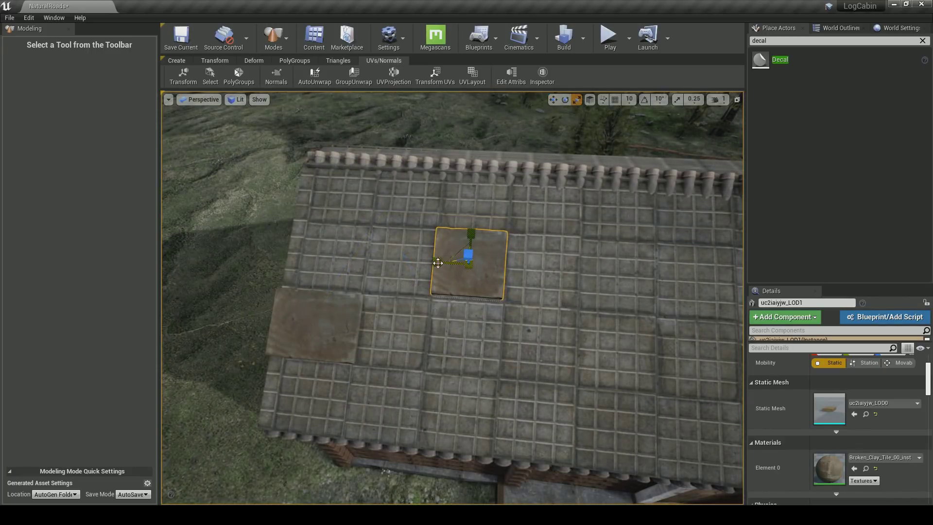
left_click_drag(440, 263, 587, 426, "alt")
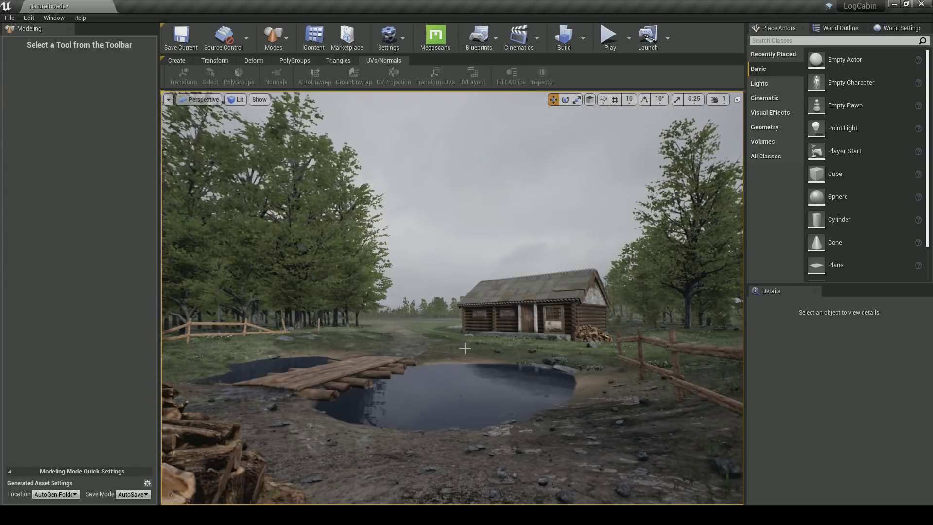
key("ctrl+s")
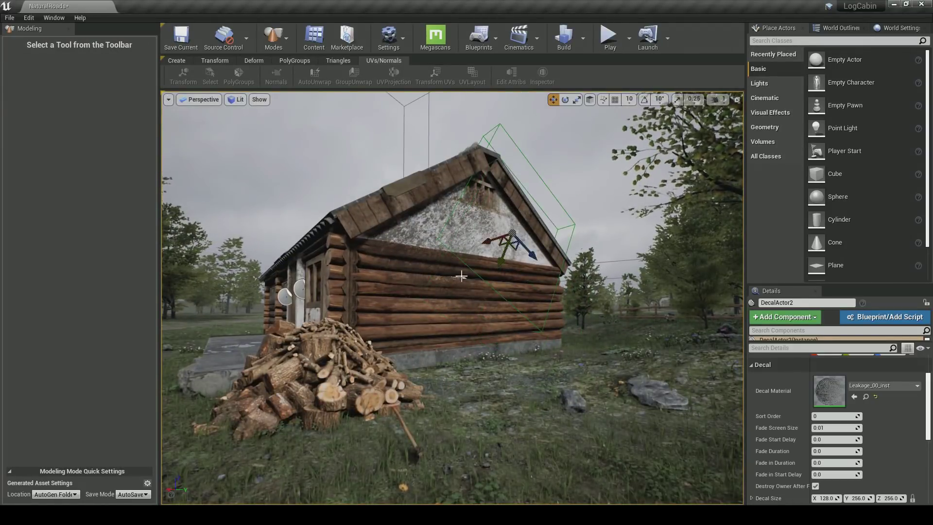
Inspect the cabin's gable and front, play the level by running the character around it, and stop the session
left_click(461, 276)
right_click_drag(440, 238, 474, 238)
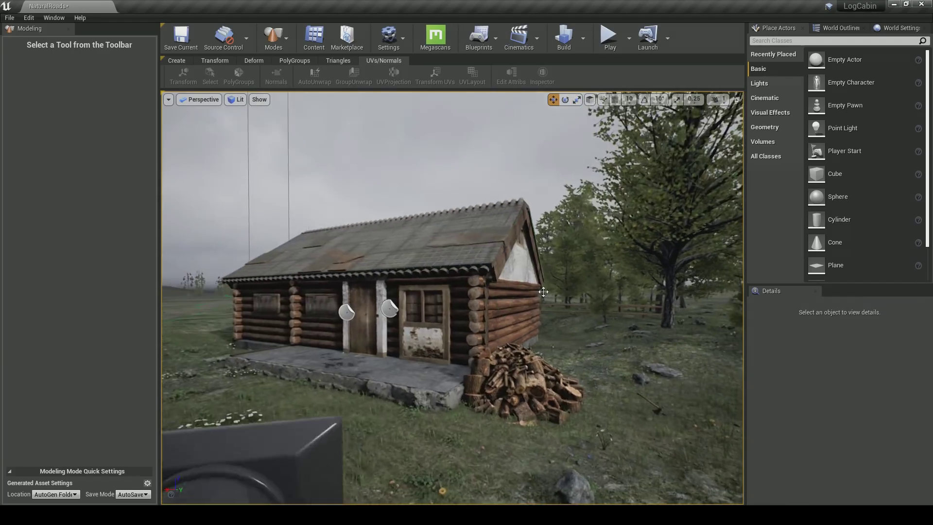
key("w")
key("a")
key("d")
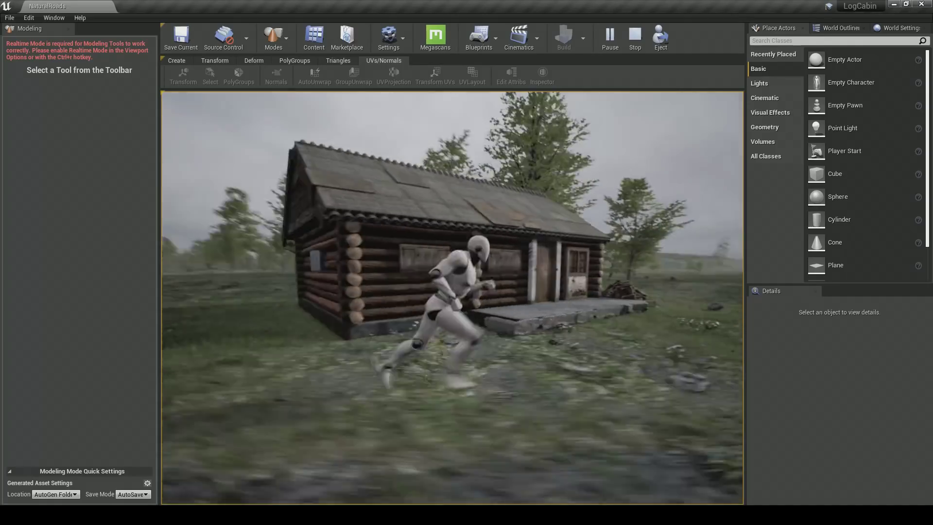
key("Escape")
left_click(457, 285)
right_click_drag(452, 277, 415, 283)
key("Delete")
key("ctrl+z")
left_click(415, 282)
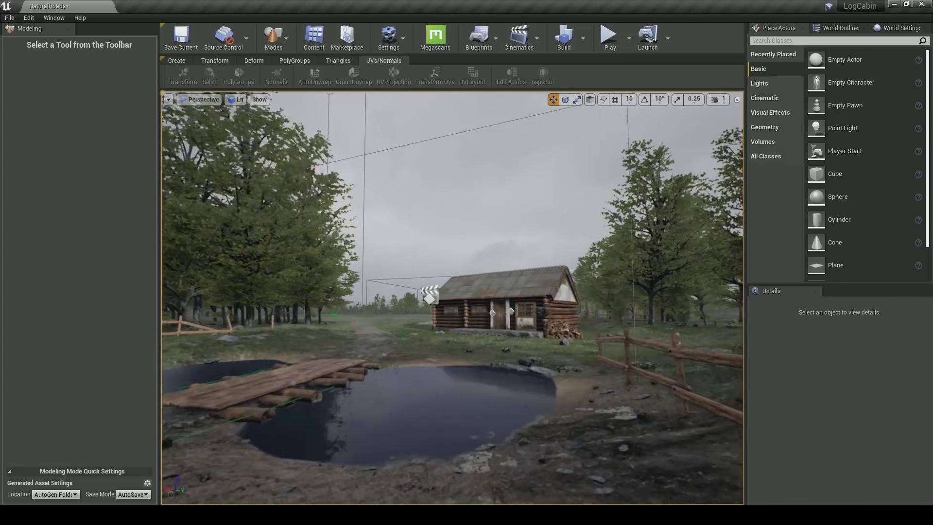
Adjust the tilt of the broken clay tile slabs on the cabin roof, and undo the last two changes
right_click_drag(448, 285, 453, 282)
left_click(453, 282)
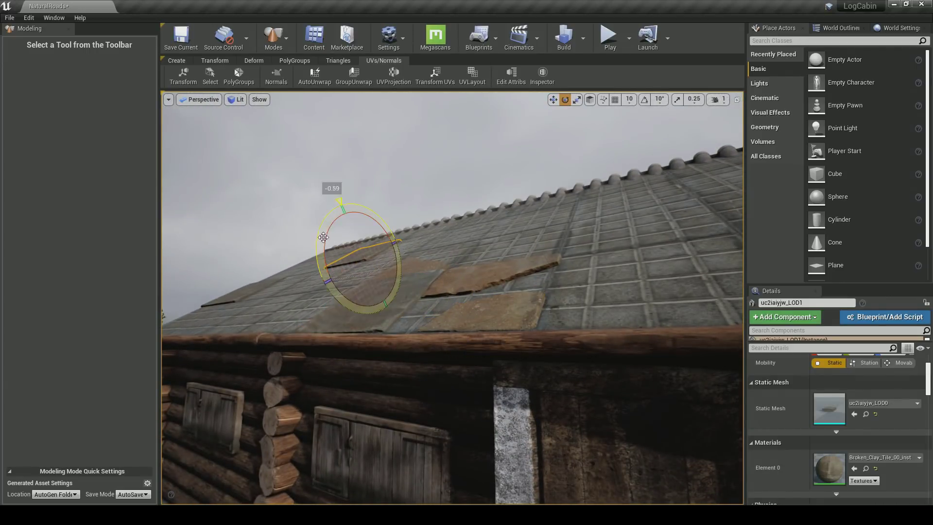
left_click(350, 259)
right_click_drag(350, 259, 335, 260)
key("w")
key("e")
left_click_drag(533, 234, 527, 230)
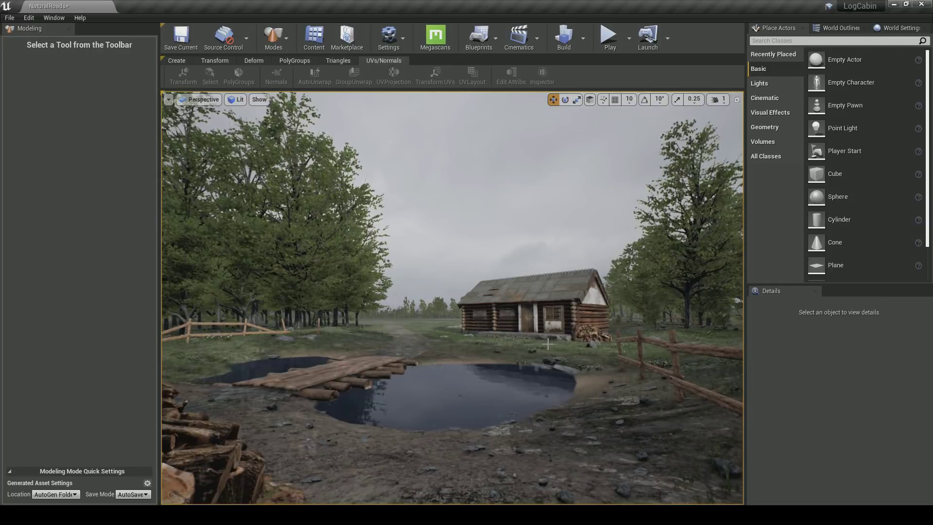
key("ctrl+z")
key("ctrl+z")
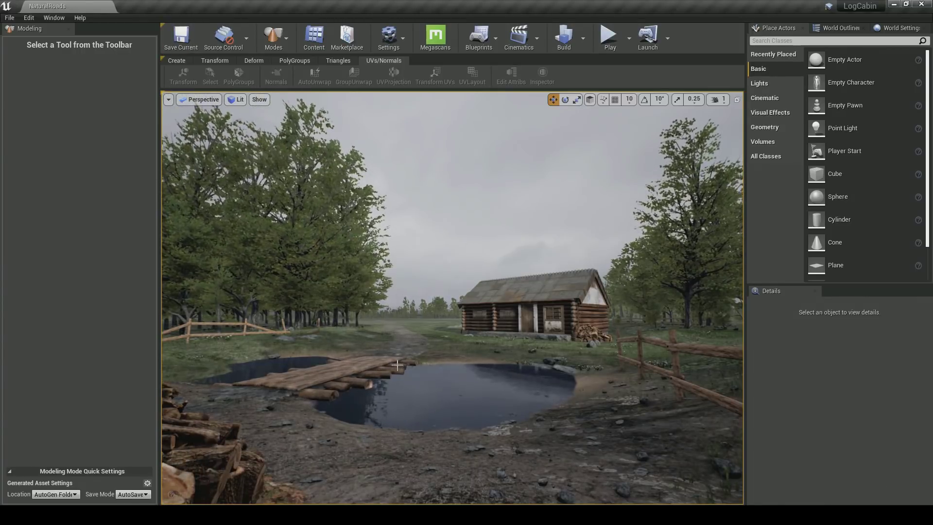
Move a palisade strut log over to the wooden walkway at the pond and rotate it
left_click(649, 341)
left_click_drag(629, 327, 437, 307)
right_click_drag(438, 307, 424, 316)
key("e")
left_click_drag(423, 268, 456, 272)
left_click_drag(406, 252, 423, 272)
Move and rotate the palisade strut log across the shore end of the wooden walkway at the pond
key("w")
right_click_drag(422, 272, 389, 292)
left_click_drag(389, 291, 384, 335)
right_click_drag(384, 336, 349, 324)
key("e")
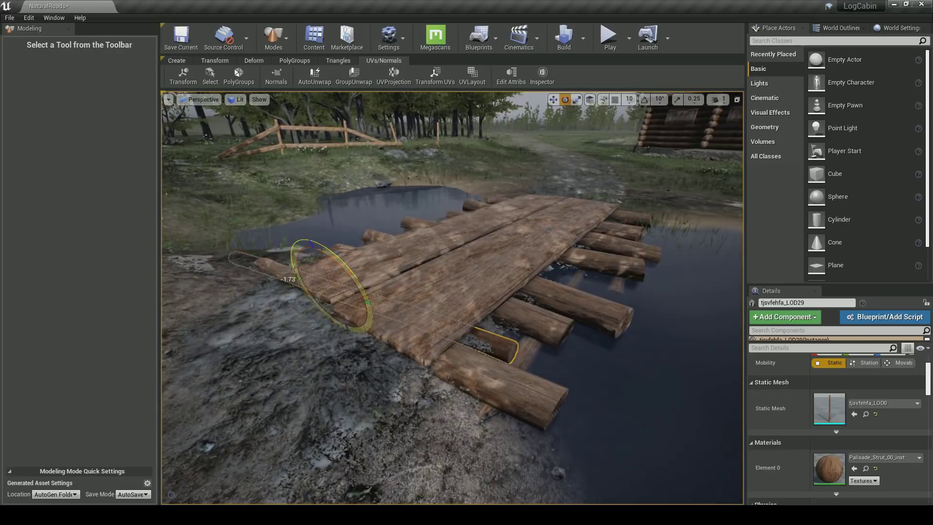
key("w")
right_click_drag(384, 290, 331, 257)
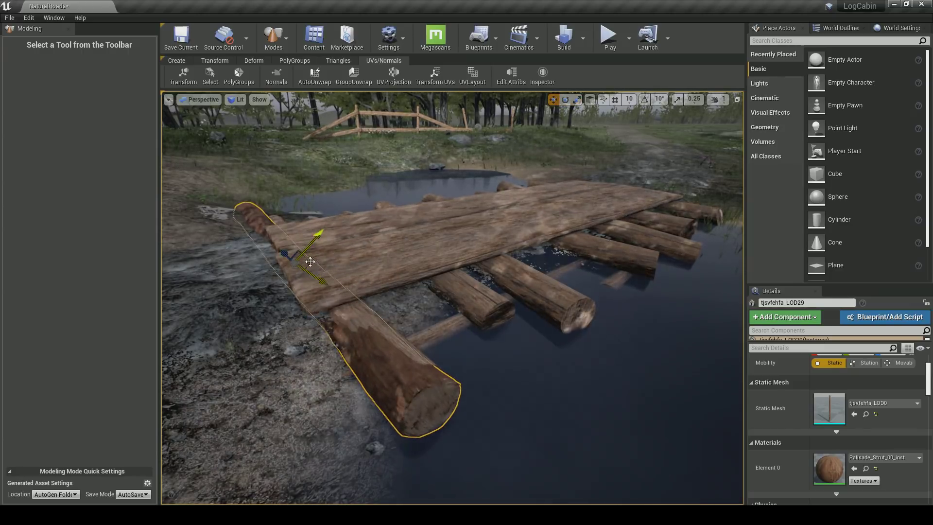
left_click(277, 319)
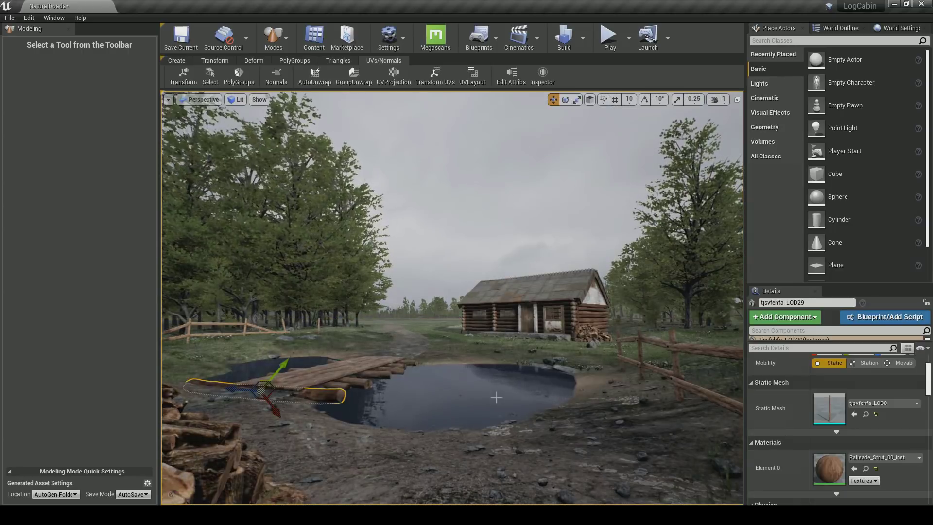
Duplicate the strut log, rotate the copy slightly and move it under the walkway planks between the other supports
right_click_drag(497, 398, 370, 433)
left_click_drag(294, 367, 330, 351, "alt")
key("e")
left_click_drag(335, 384, 362, 403)
key("w")
left_click_drag(323, 348, 426, 344)
key("r")
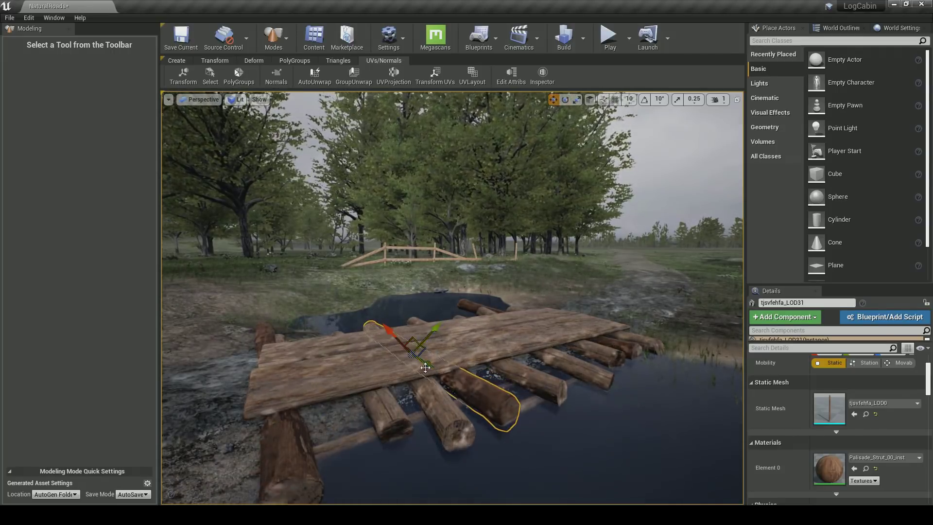
Undo the deletion of the duplicated log, and resize and reposition the support logs at the walkway's shore end
key("Delete")
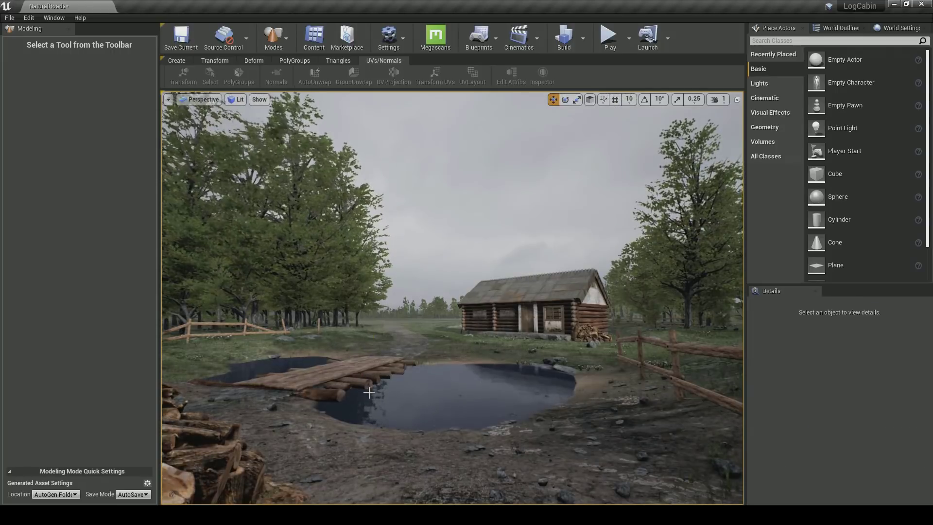
key("ctrl+z")
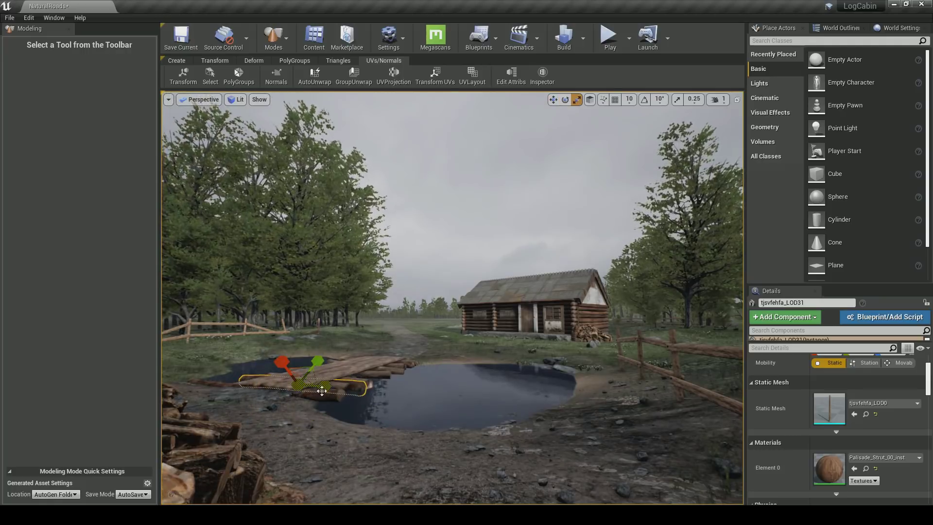
left_click_drag(319, 371, 319, 367)
key("Escape")
left_click(336, 396)
key("r")
left_click_drag(234, 388, 243, 389)
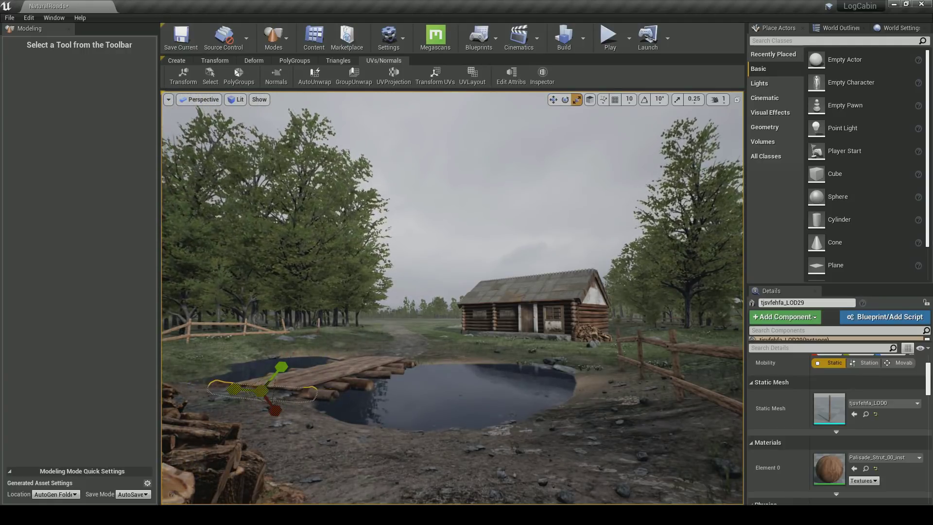
key("Escape")
left_click(321, 368)
key("Escape")
left_click(328, 395)
key("w")
key("Escape")
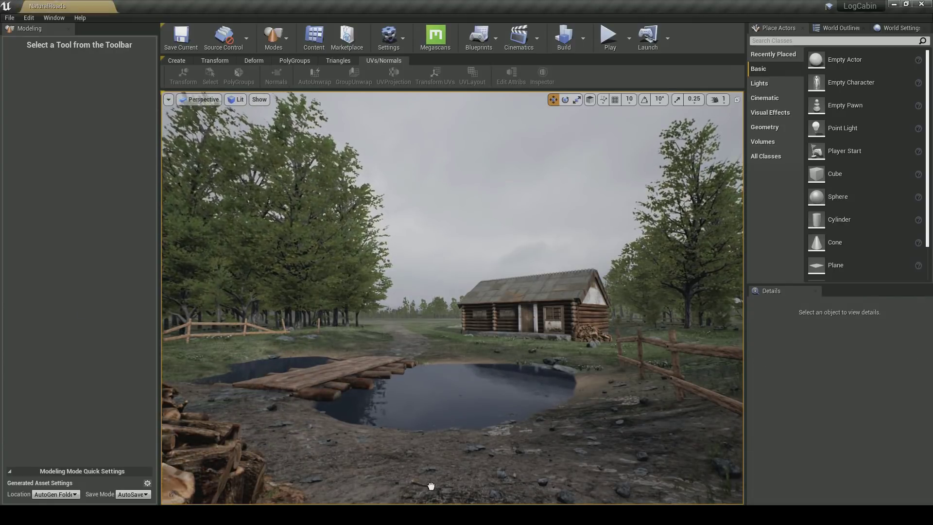
Place a long wooden pole on the muddy ground between the pond and the near fence, rotated to lie flat
left_click(325, 494)
key("r")
key("w")
left_click_drag(325, 494, 662, 441)
key("e")
key("w")
key("e")
key("w")
key("e")
key("w")
left_click_drag(665, 419, 642, 414)
key("Escape")
Open the near fence's material MI_Wooden_01, enable AlbedoTint and darken its tint colour
left_click(622, 424)
left_click(604, 258)
left_click(674, 358)
double_click(829, 469)
left_click(183, 316)
left_click(287, 316)
left_click_drag(434, 282, 435, 339)
left_click(438, 480)
left_click(286, 316)
left_click(433, 300)
left_click(477, 480)
Refine the AlbedoTint colour of MI_Wooden_01 until the fence wood blends with the scene
left_click(299, 316)
left_click(366, 330)
left_click(450, 480)
left_click(439, 243)
left_click(290, 316)
left_click_drag(438, 335, 438, 354)
left_click(441, 479)
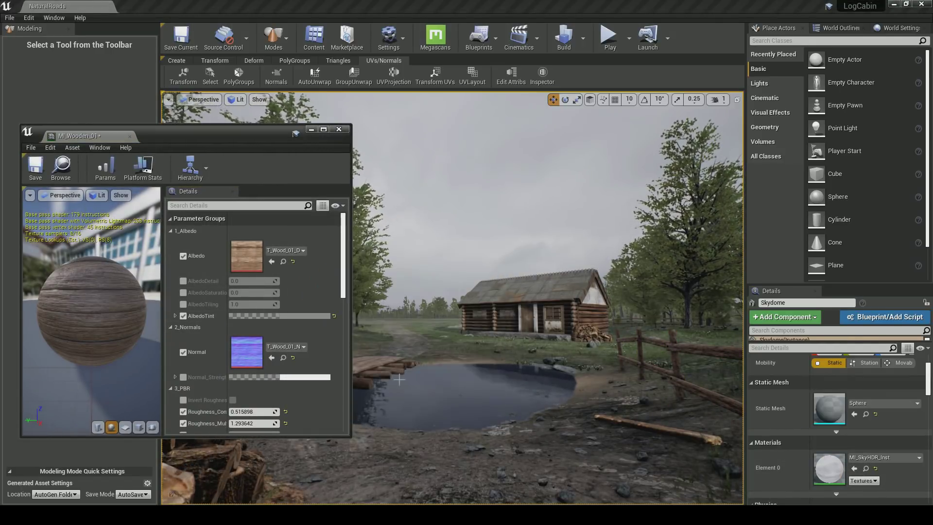
left_click(305, 316)
left_click(452, 335)
left_click(456, 479)
Try a lower AlbedoDetail value, reset it, close the MI_Wooden_01 material and save
left_click(184, 281)
left_click_drag(241, 281, 224, 281)
left_click(286, 281)
left_click(129, 137)
key("ctrl+s")
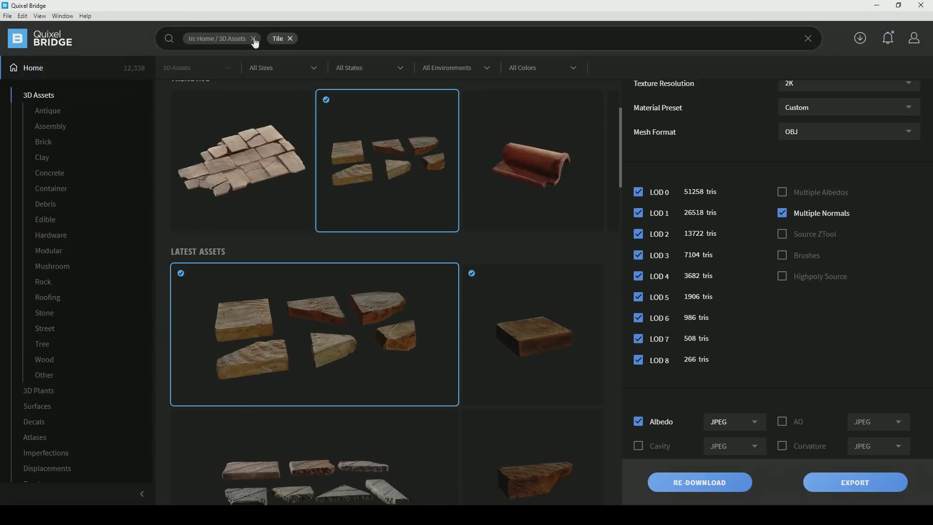
Switch to Quixel Bridge and search the 3D assets for "scatter" and "wood"
left_click(253, 39)
type("scatter")
key("Return")
type("wood")
key("Return")
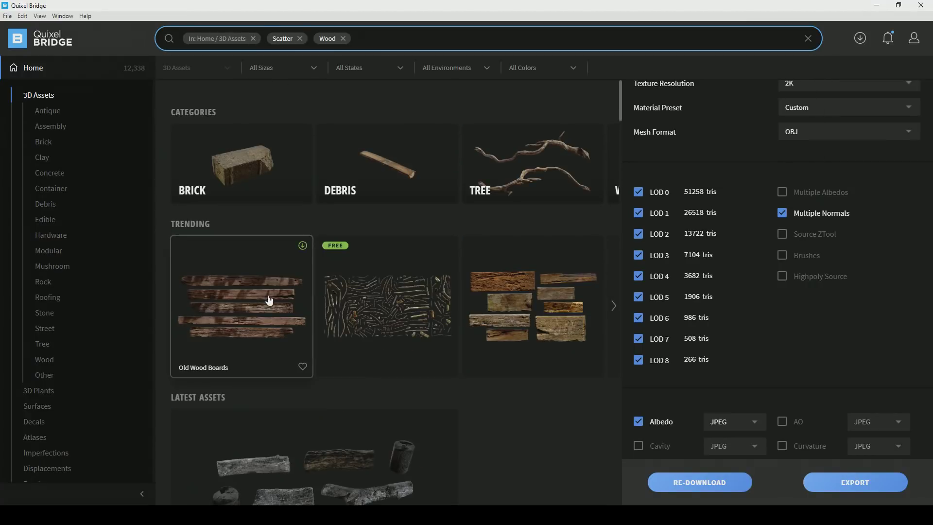
Open the Debris category of the 3D assets, select the Stones Debris pack and download it
left_click(379, 174)
scroll(386, 250, "down", 3)
left_click(395, 210)
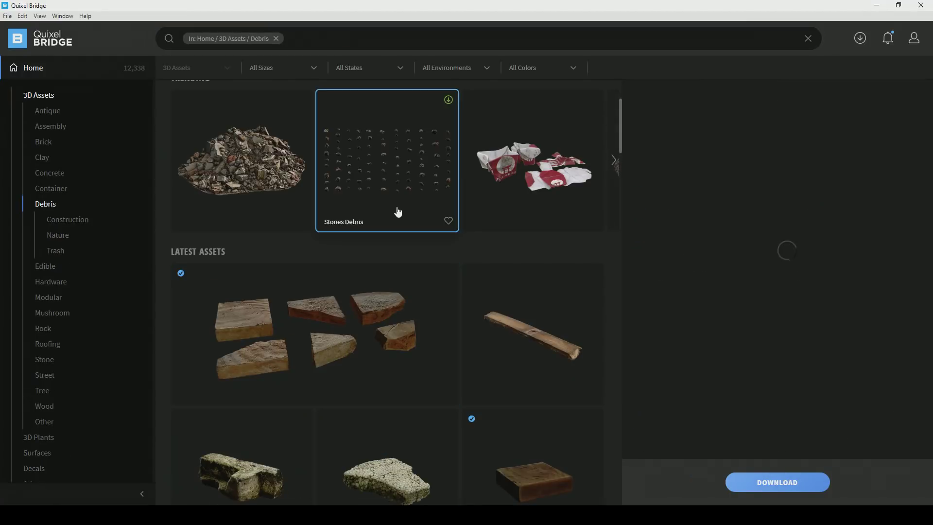
scroll(408, 252, "up", 3)
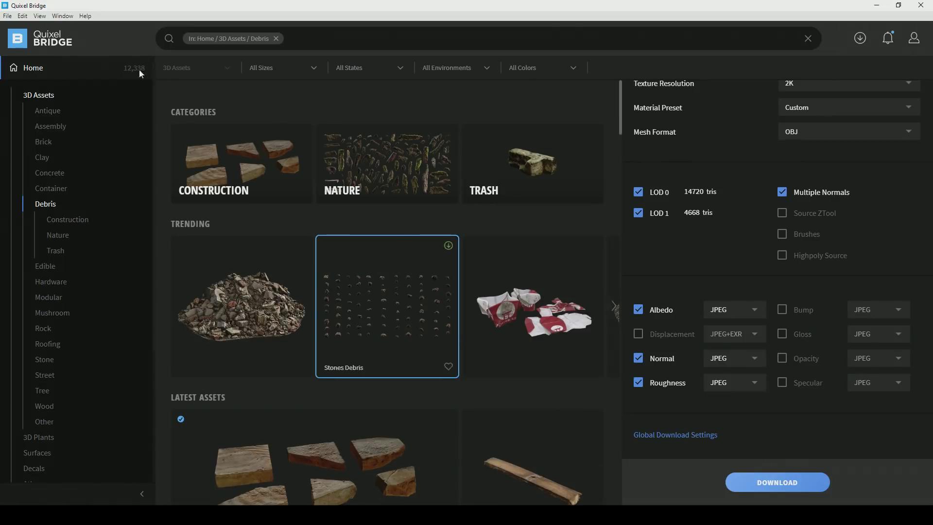
left_click(40, 17)
left_click(55, 51)
left_click(40, 6)
left_click(55, 41)
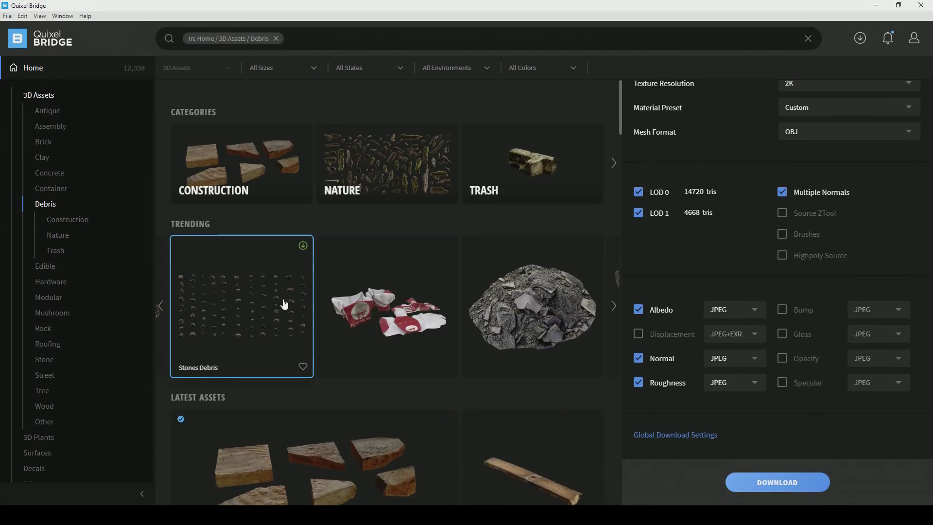
left_click(162, 306)
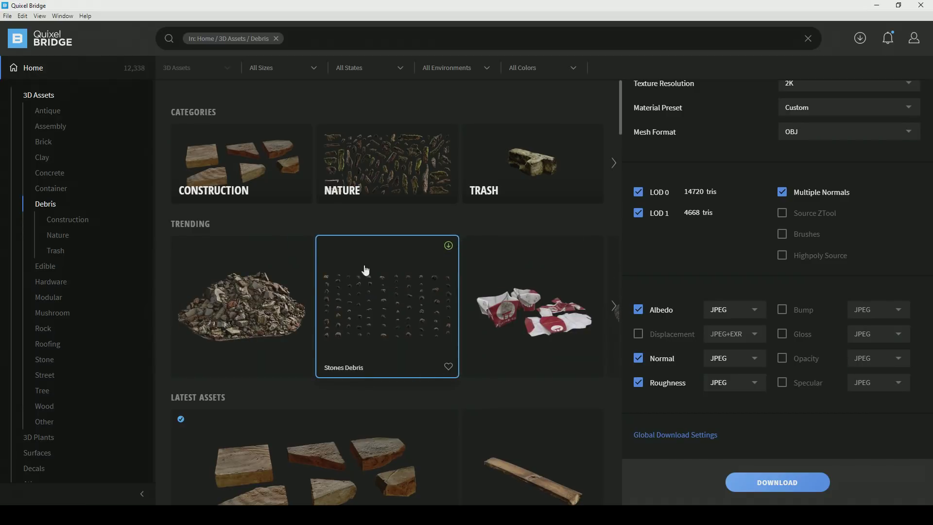
scroll(404, 292, "down", 6)
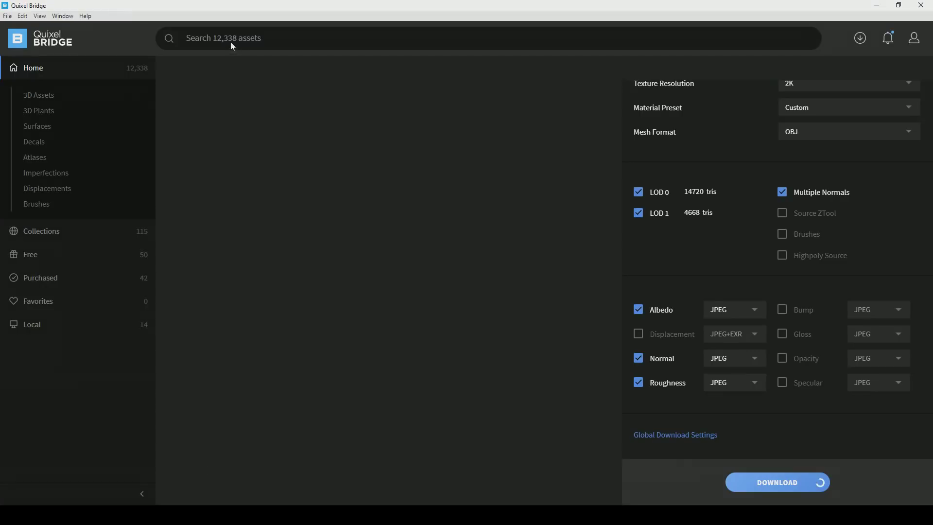
Search all assets for "pond", select the Hardy Water Lily plant and download it at 2K
left_click(232, 42)
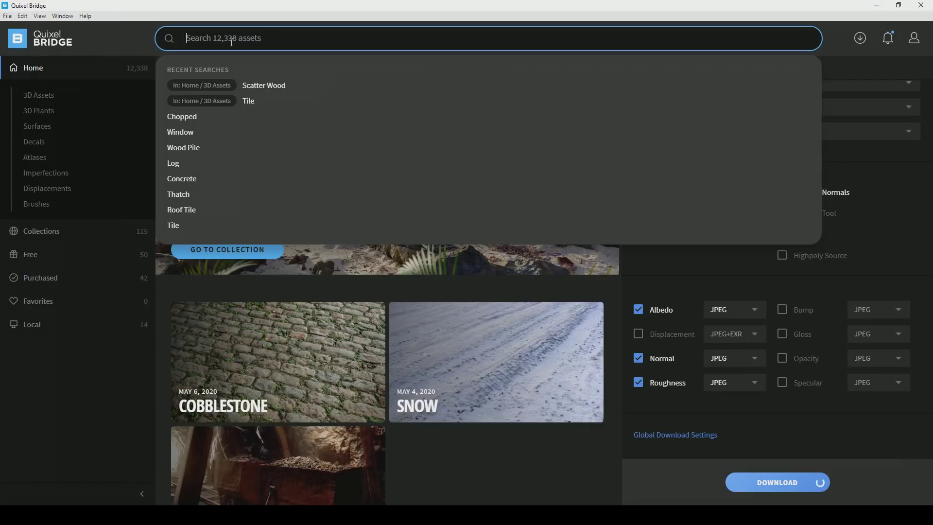
type("pond")
key("Return")
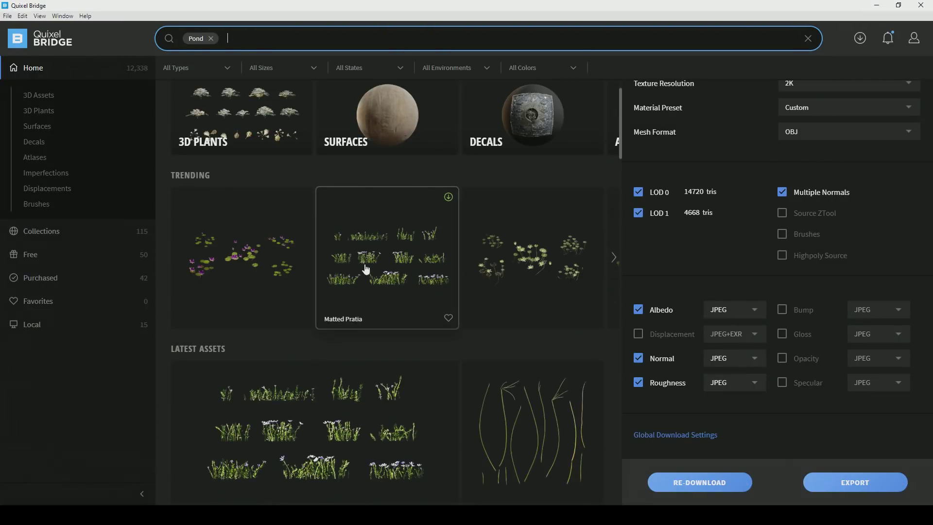
scroll(367, 269, "down", 6)
left_click(367, 306)
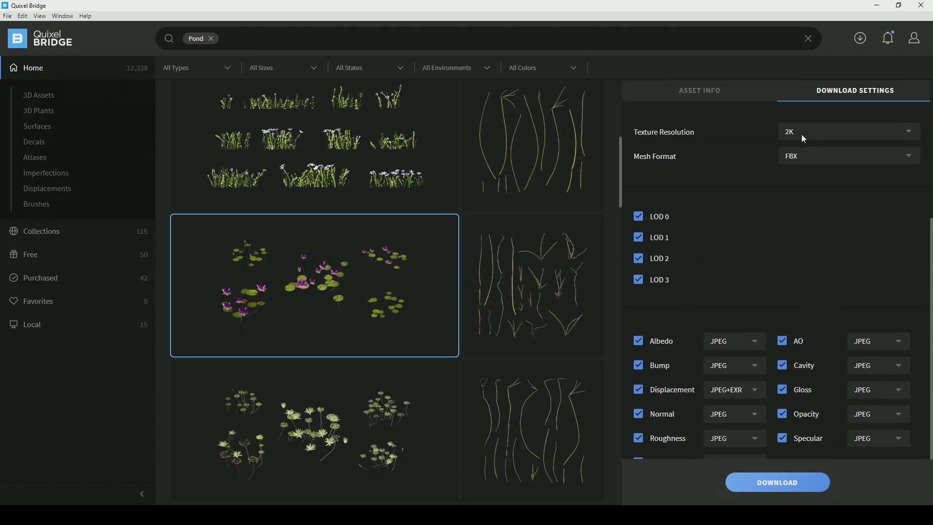
scroll(642, 291, "down", 1)
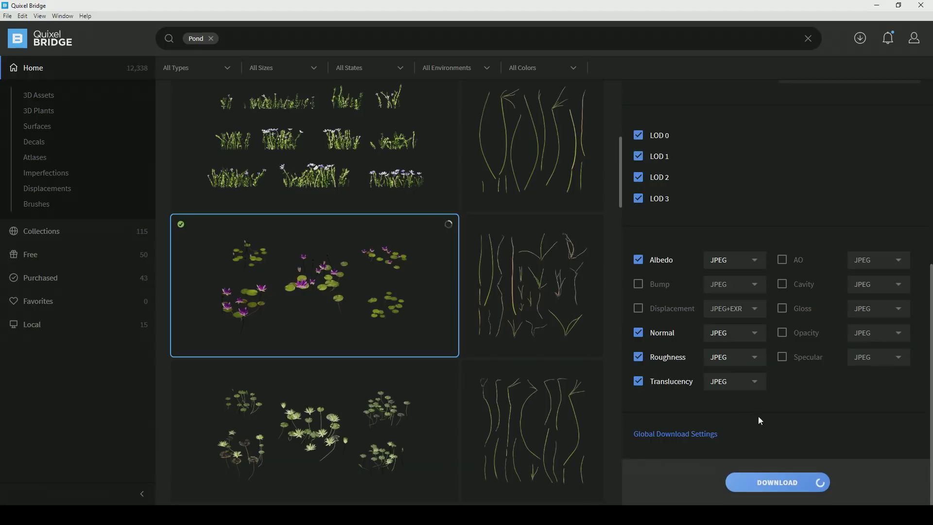
Download the Carolana Water Lily, look through the remaining pond assets and open the downloads list for exporting
left_click(413, 419)
left_click(772, 480)
scroll(538, 359, "down", 15)
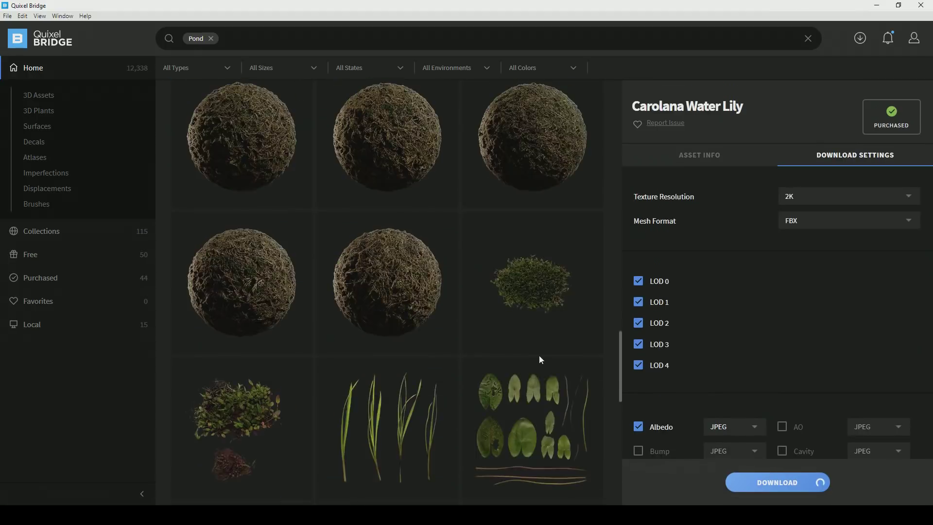
scroll(536, 368, "down", 10)
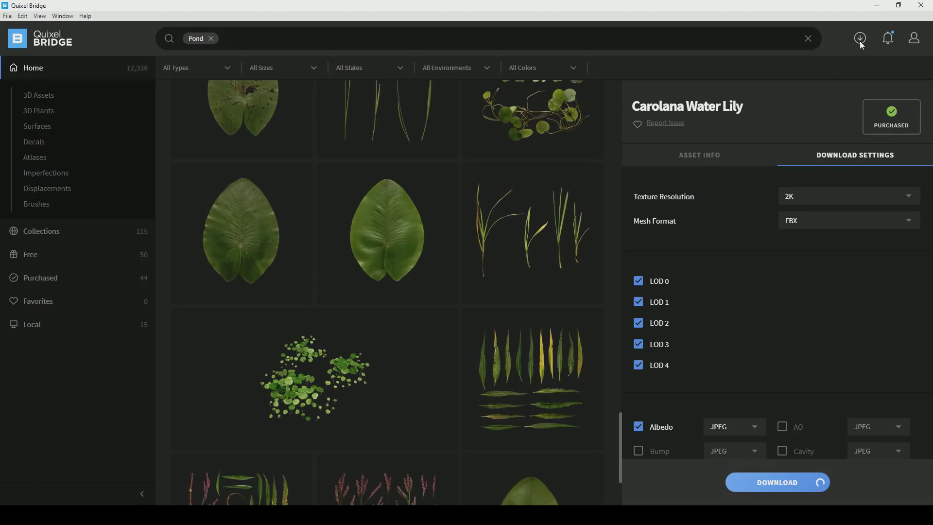
left_click(860, 39)
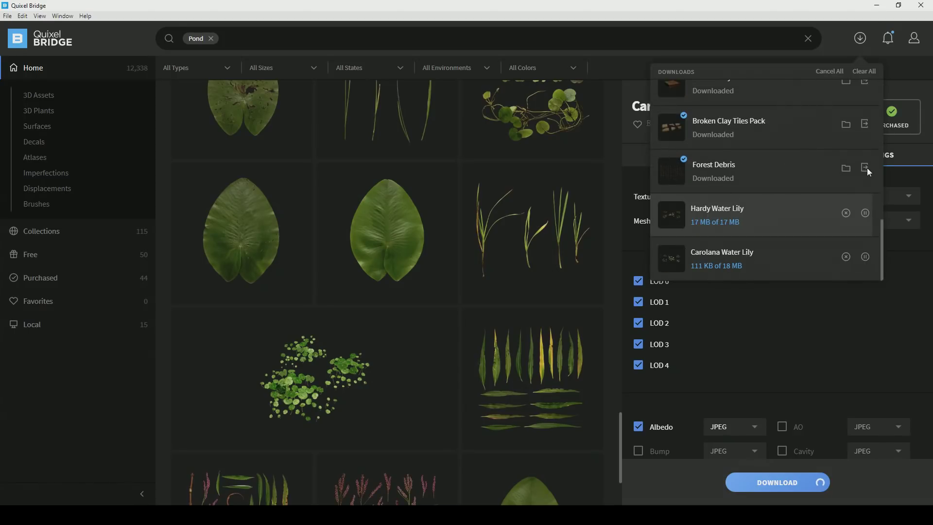
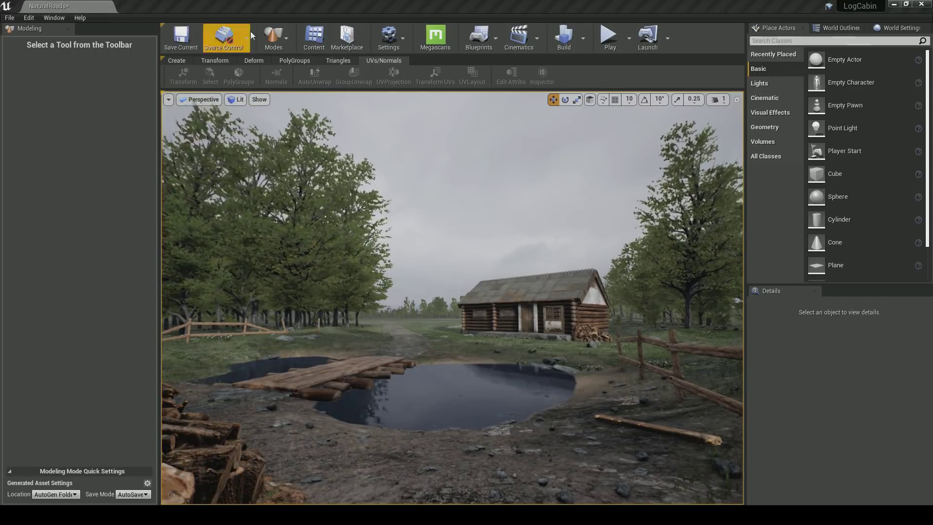
Start foliage painting with all foliage types activated, set the brush size to 80, and undo a test stroke
key("shift+3")
key("ctrl+a")
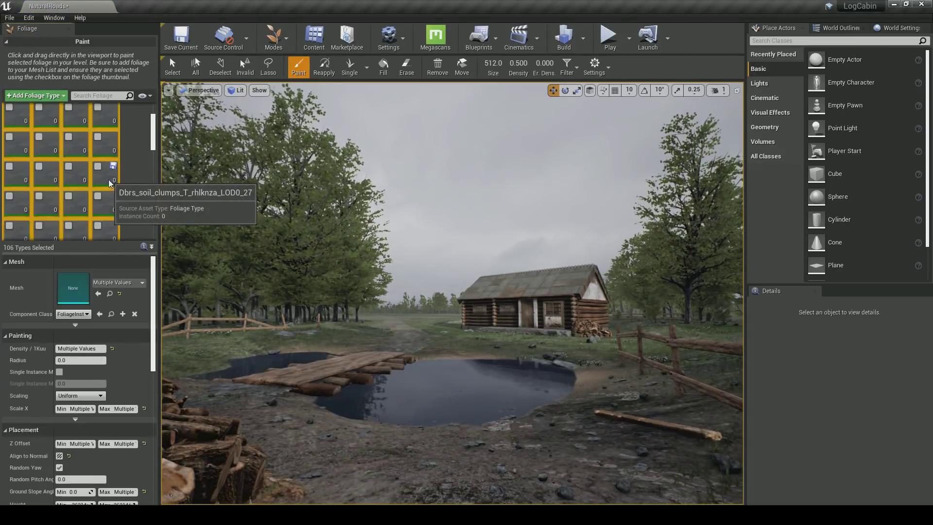
right_click_drag(454, 96, 474, 175)
left_click_drag(492, 63, 496, 64)
left_click(494, 64)
type("80")
key("Return")
left_click(462, 265)
key("ctrl+z")
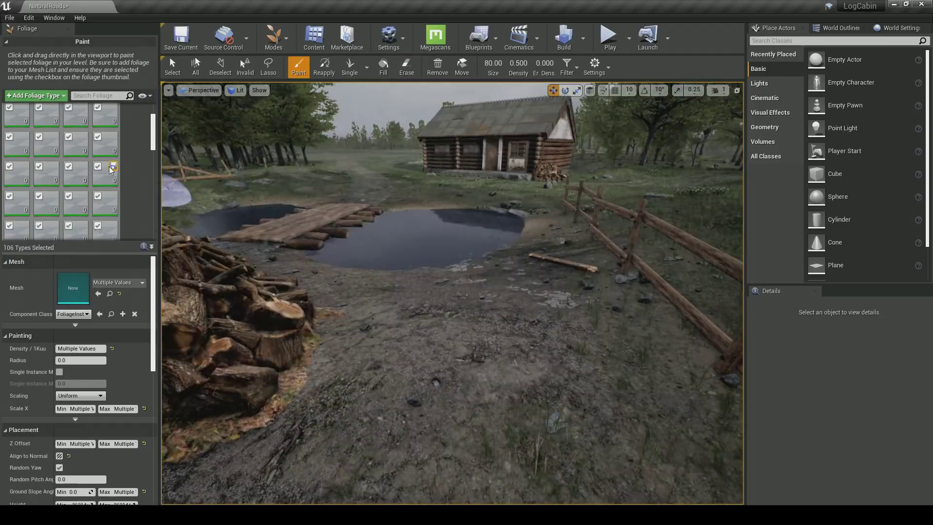
Activate only the first eight soil clump foliage types and set their maximum Scale X to 4
scroll(73, 170, "down", 10)
left_click(78, 161)
left_click_drag(153, 211, 156, 118)
left_click(18, 117)
left_click(105, 148, "shift")
left_click(98, 140)
key("w")
mouse_move(445, 285)
right_mouse_down()
mouse_move(446, 330)
mouse_move(416, 208)
right_mouse_up()
left_click(417, 256, "shift")
left_click(117, 409)
type("4")
key("Return")
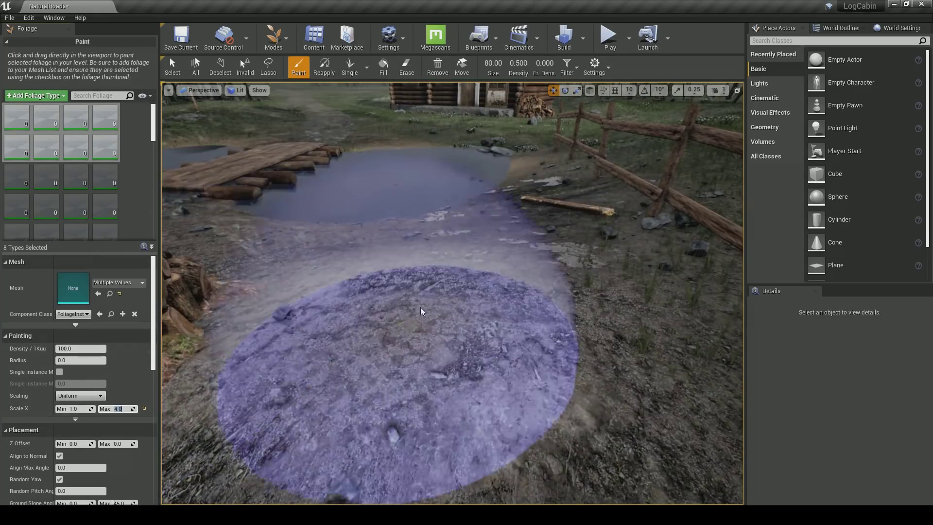
Try painting soil clumps over the muddy ground with Scale X between 10 and 25, and erase them
left_click_drag(421, 311, 335, 283, "shift")
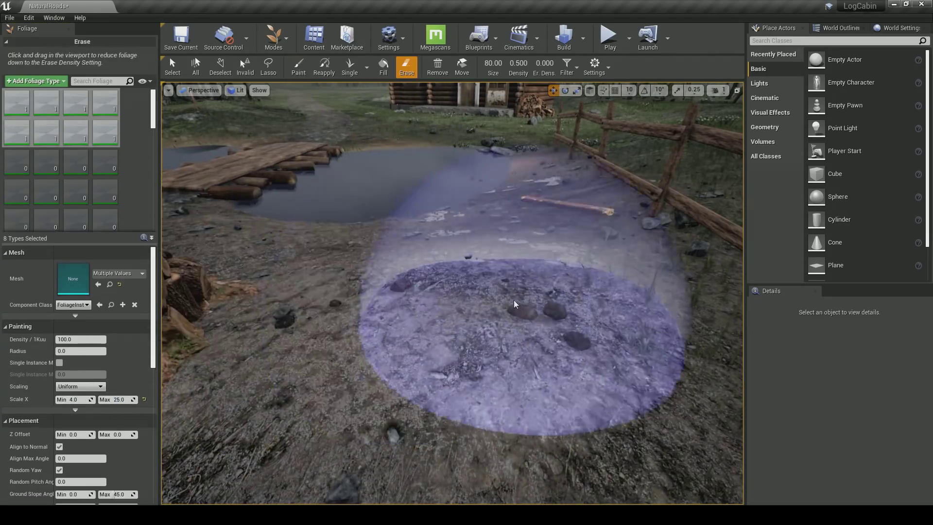
scroll(486, 331, "up", 6)
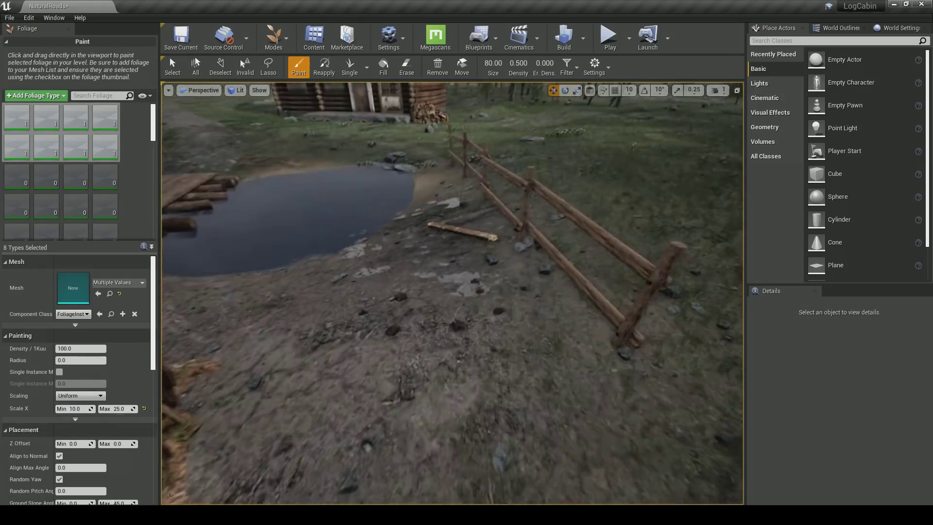
scroll(452, 292, "up", 5)
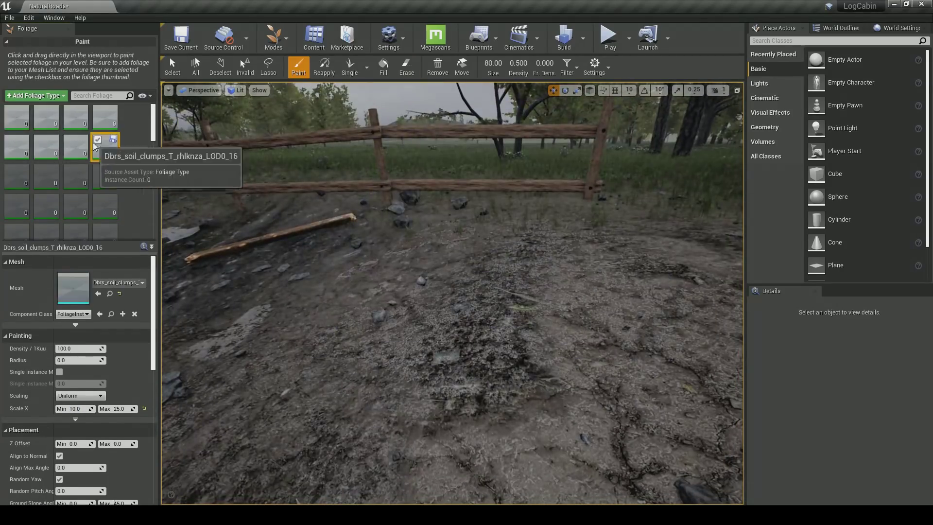
scroll(73, 146, "up", 1)
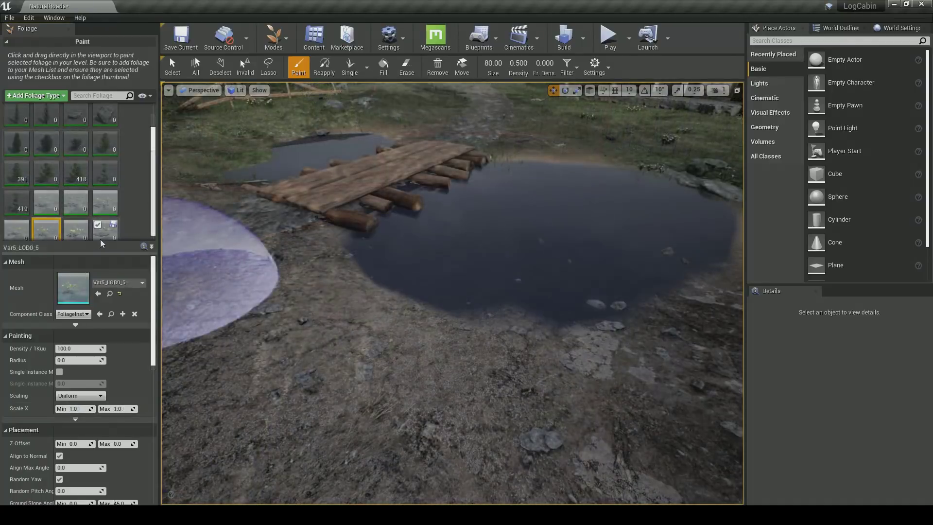
Remove the first four water lily foliage types from the foliage palette
left_click(113, 230, "ctrl")
left_click(46, 202)
left_click(16, 232, "shift")
right_click(17, 235)
left_click(42, 272)
Select the three remaining water lily types, set Scale X from 0.3 to 0.7, and paint them along the pond's shore
left_click(491, 279)
left_click(47, 227)
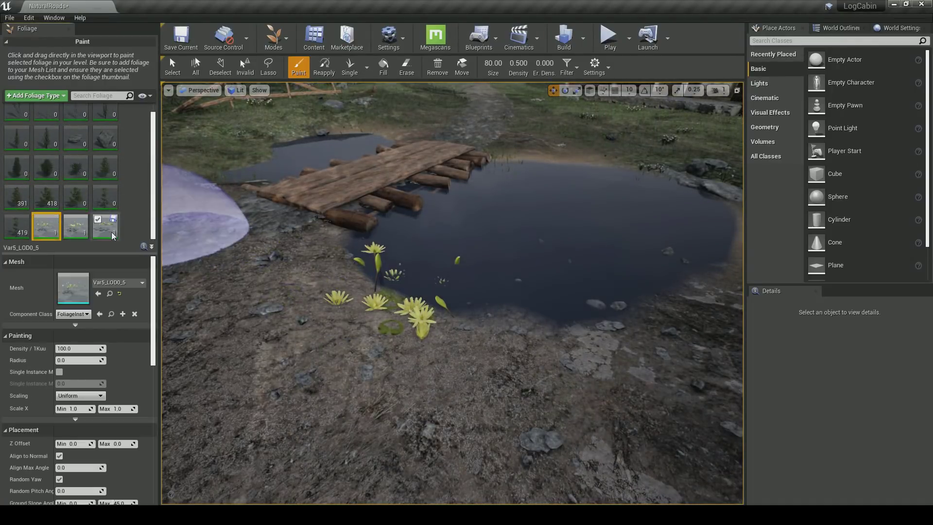
left_click(105, 230, "shift")
left_click(500, 305)
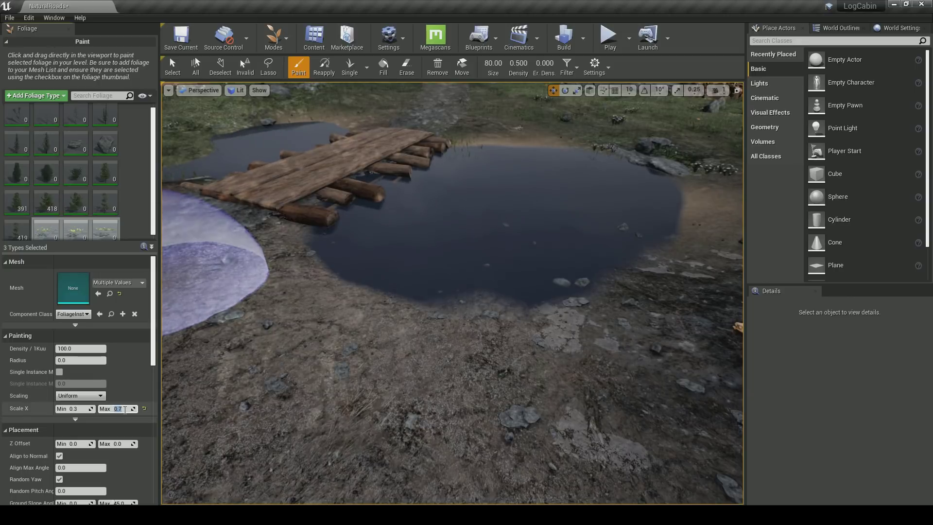
left_click(358, 292)
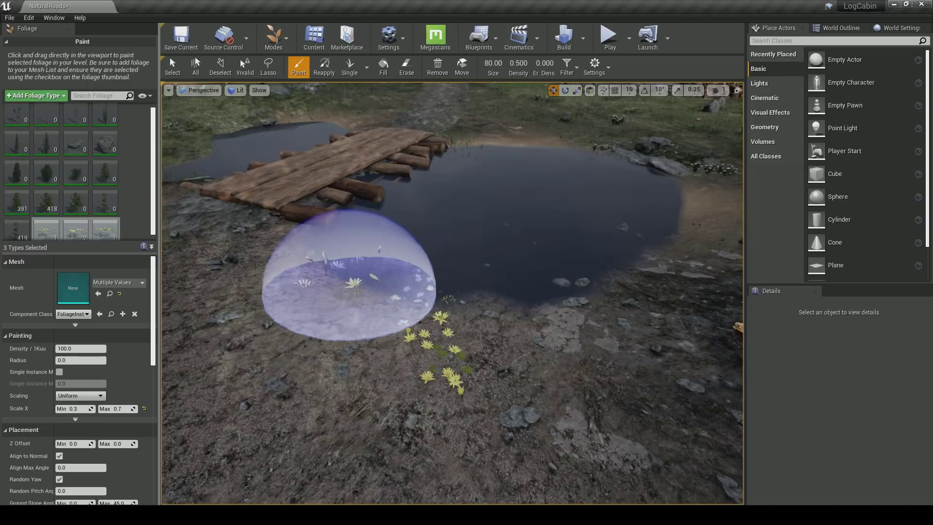
right_click_drag(505, 306, 504, 422)
left_click_drag(505, 423, 552, 368)
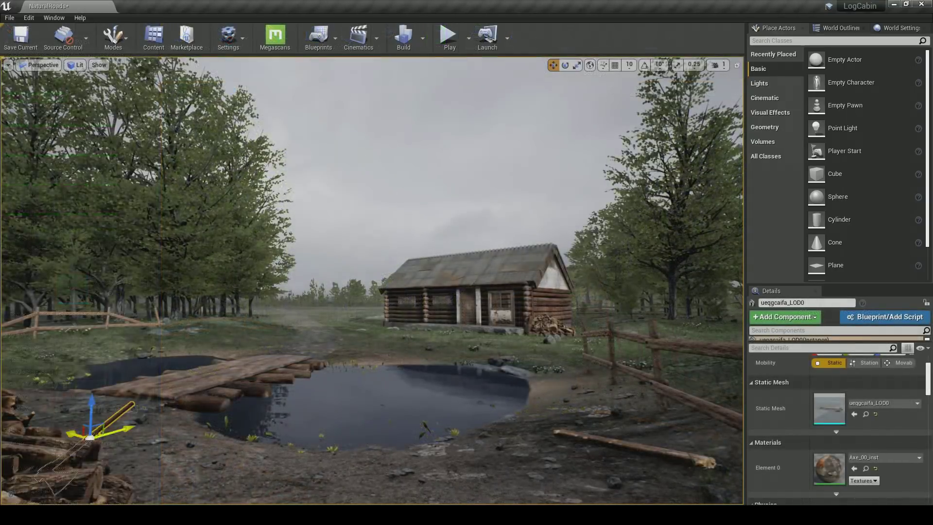
Reposition and rotate the axe so it leans against the foreground wood pile with its handle on the ground
left_click_drag(90, 436, 127, 419)
key("Escape")
left_click(115, 395)
key("e")
key("w")
left_click_drag(105, 390, 110, 460)
key("e")
key("w")
key("Escape")
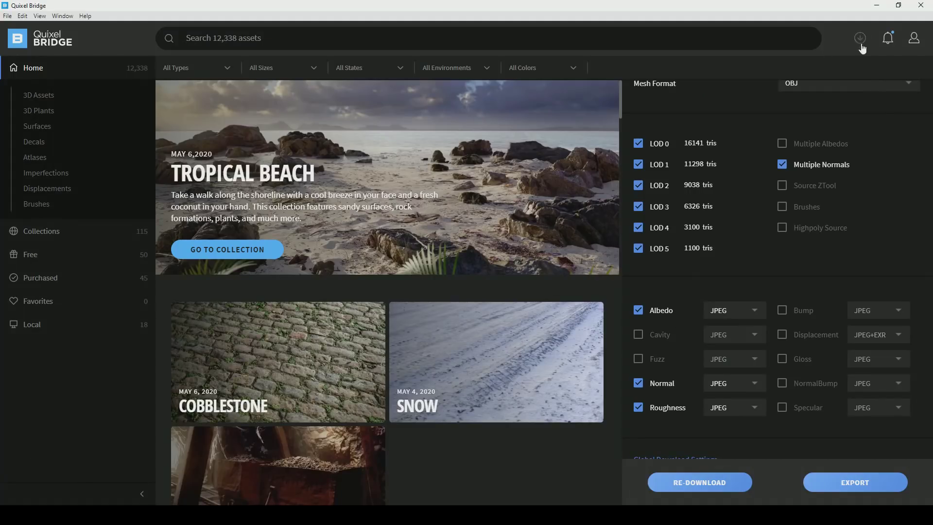
Switch to Quixel Bridge and export the downloaded Mossy Rocks asset to Unreal Engine
left_click(860, 38)
left_click(864, 255)
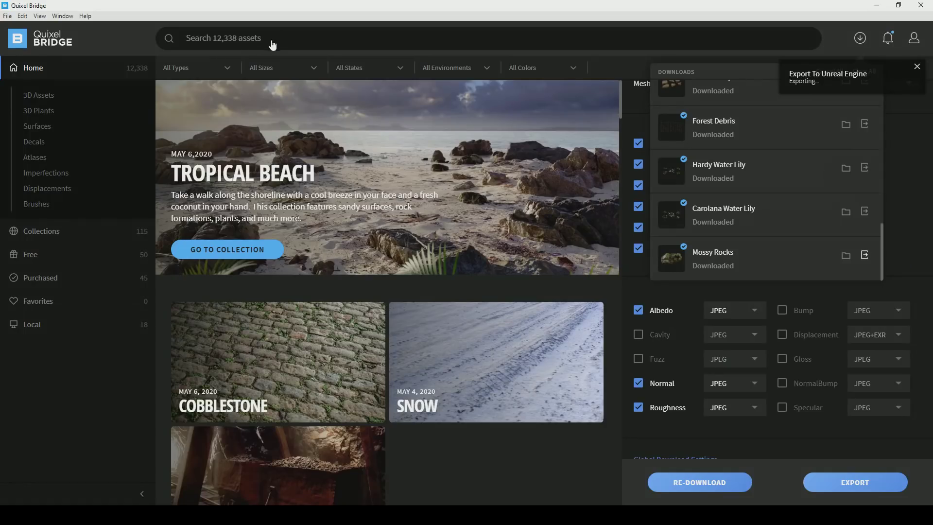
Search the asset library for "wood chop", "trunk" and "chop" to find a chopping block
left_click(276, 39)
type("wood chop")
key("Return")
scroll(373, 264, "down", 10)
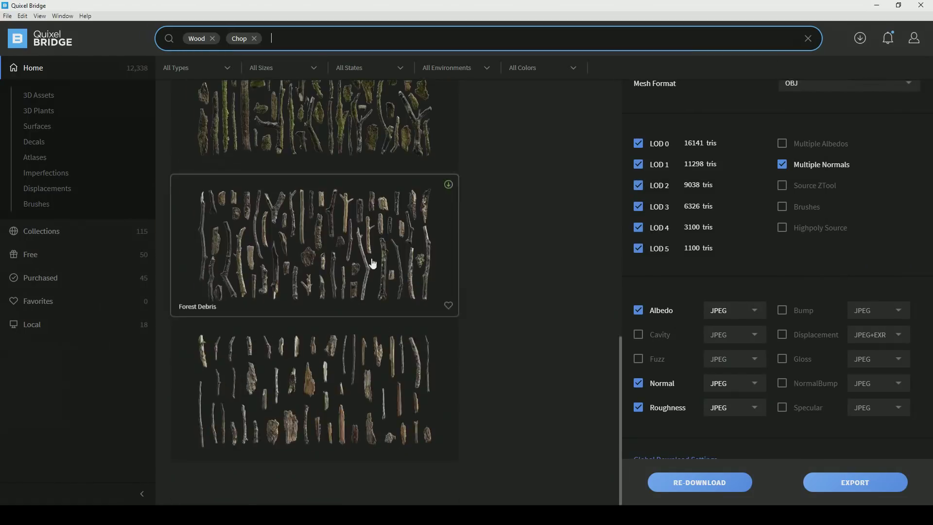
left_click(253, 39)
type("trunk")
key("Return")
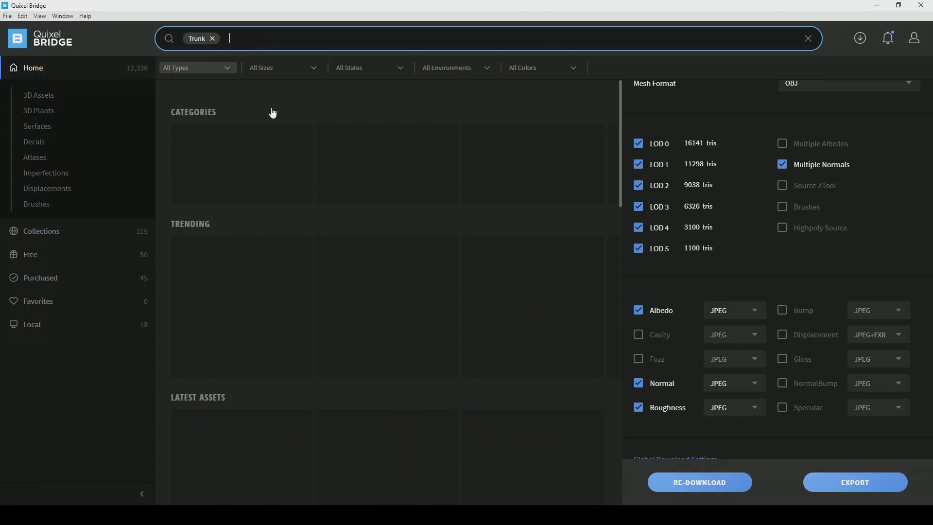
type("chop")
key("Return")
left_click(253, 39)
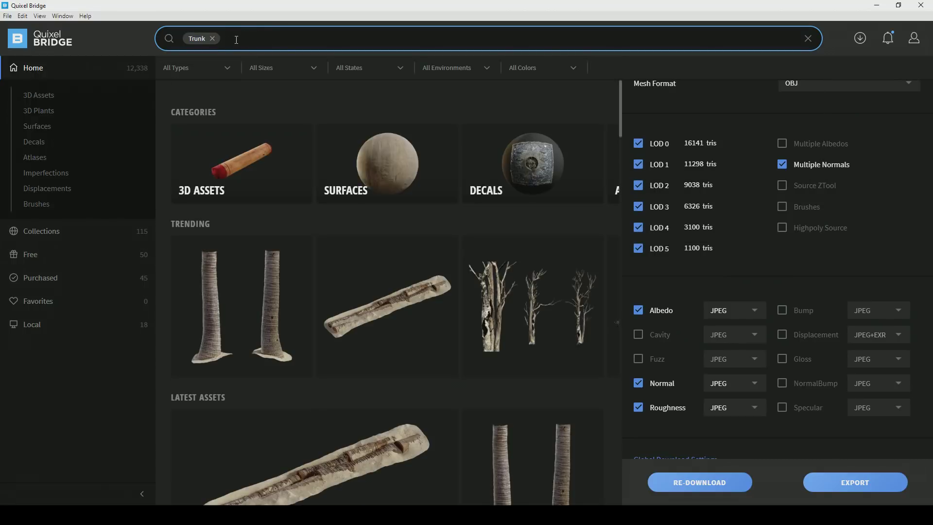
Open the Chopped Wood collection and download the Wooden Chopping Block and the Wooden Wheelbarrow
type("ch")
left_click(233, 266)
scroll(379, 179, "down", 10)
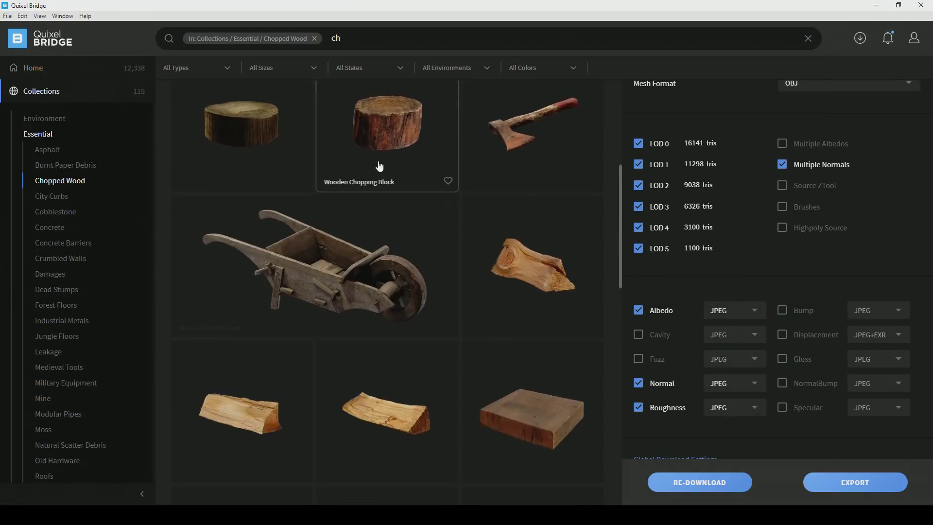
scroll(412, 265, "down", 5)
left_click(360, 381)
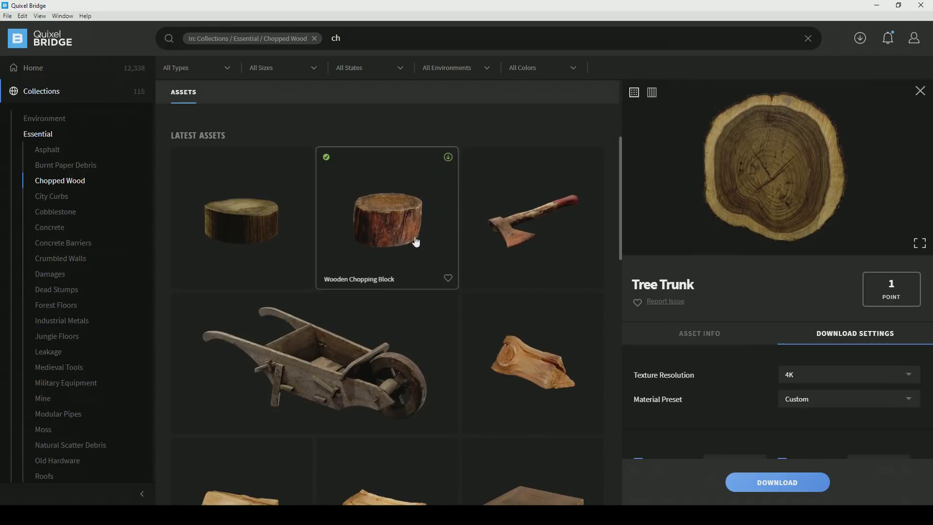
left_click(417, 240)
scroll(486, 292, "down", 4)
left_click(379, 192)
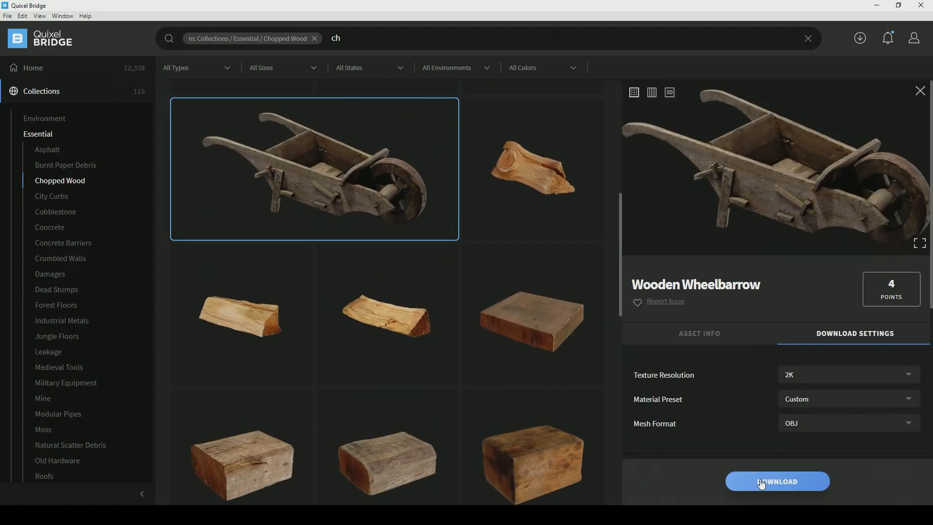
scroll(452, 349, "down", 10)
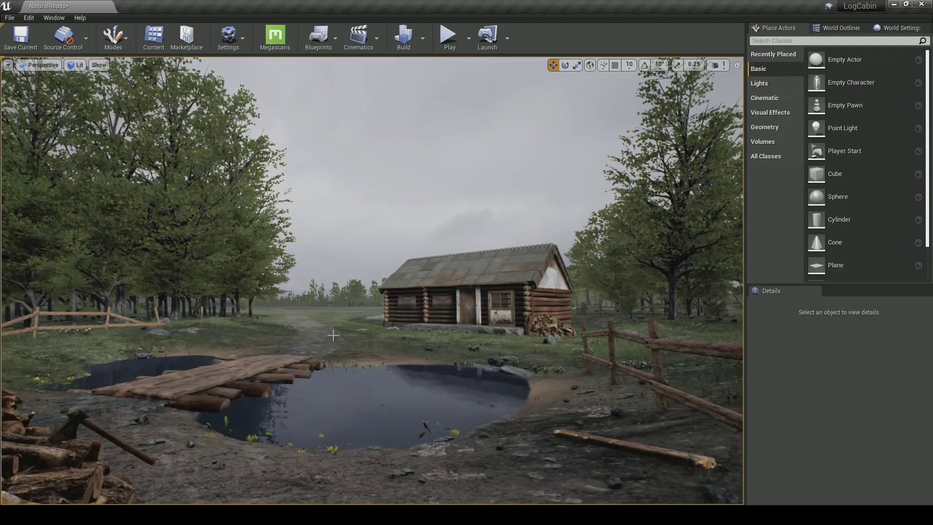
Switch to Unreal Engine, pilot CineCameraActor1 to check the camera framing, and save the level
left_click(841, 28)
scroll(910, 165, "up", 20)
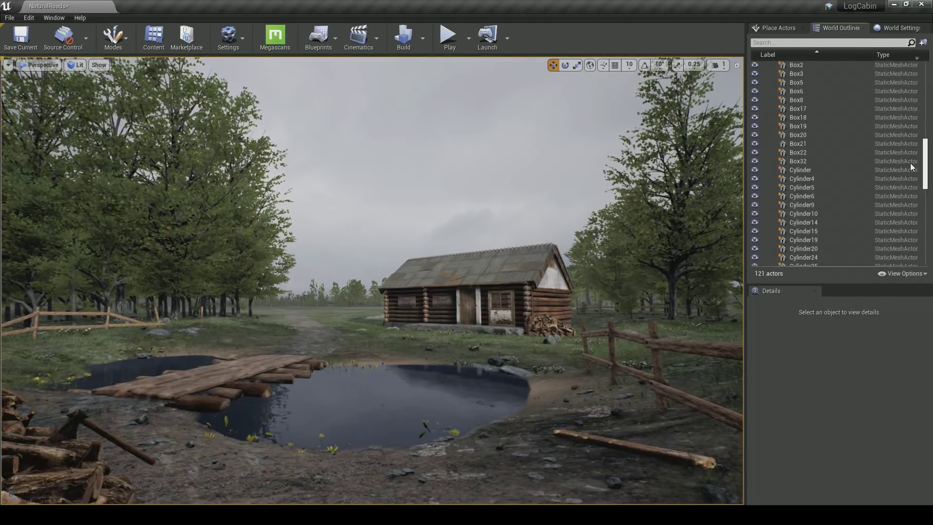
left_click(769, 135)
right_click(800, 161)
left_click(815, 215)
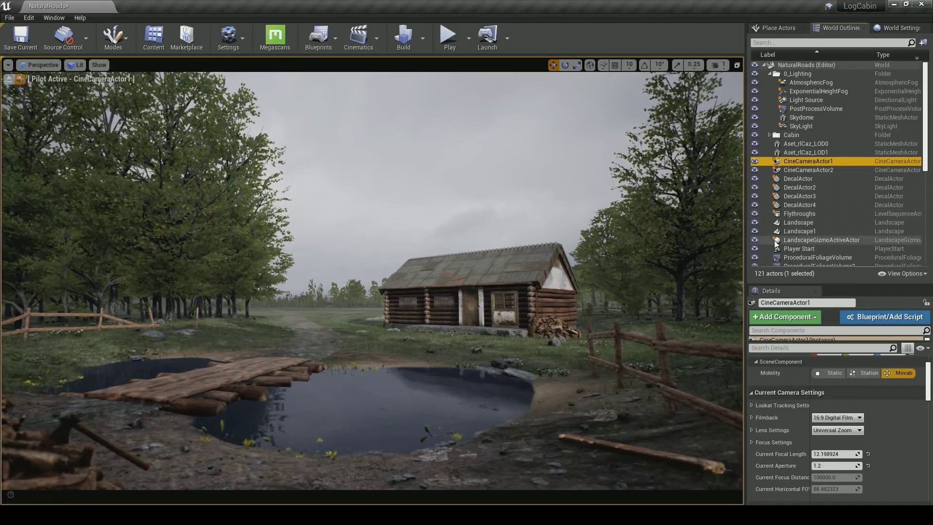
key("ctrl+s")
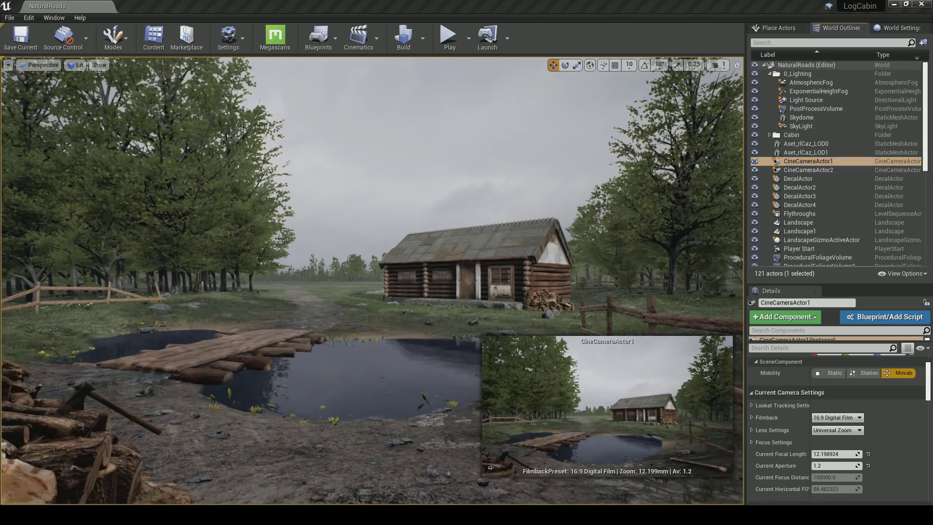
Place the Mossy Rocks on the pond's far shore in front of the cabin, using the Base Color view to check them
left_click(385, 407)
left_click_drag(385, 407, 391, 413)
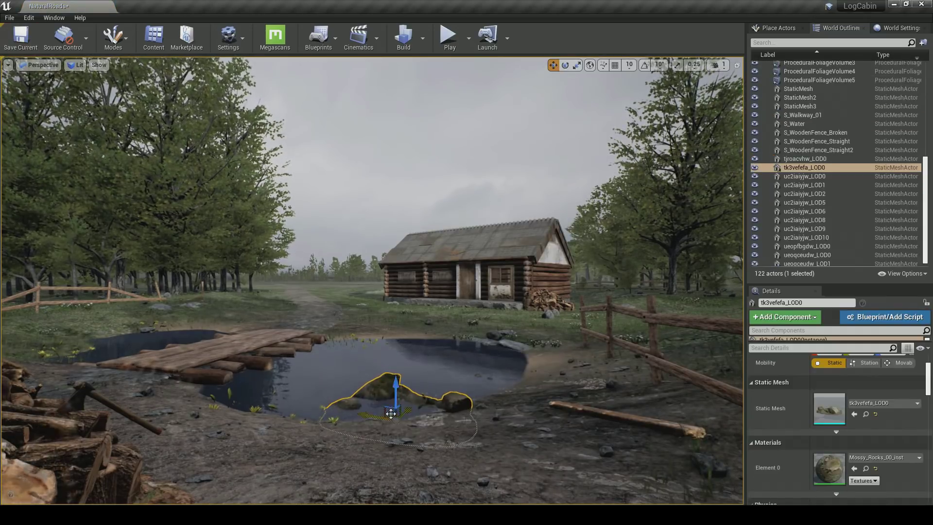
key("Escape")
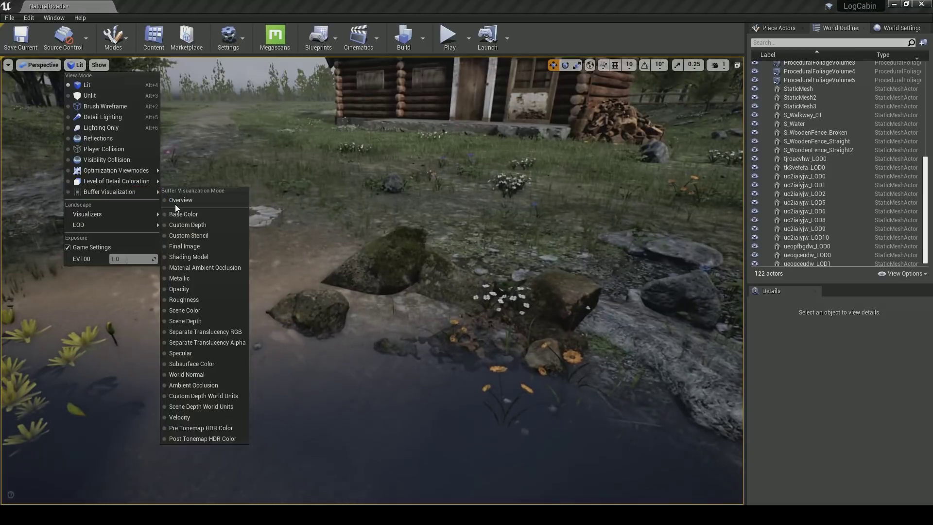
left_click(182, 213)
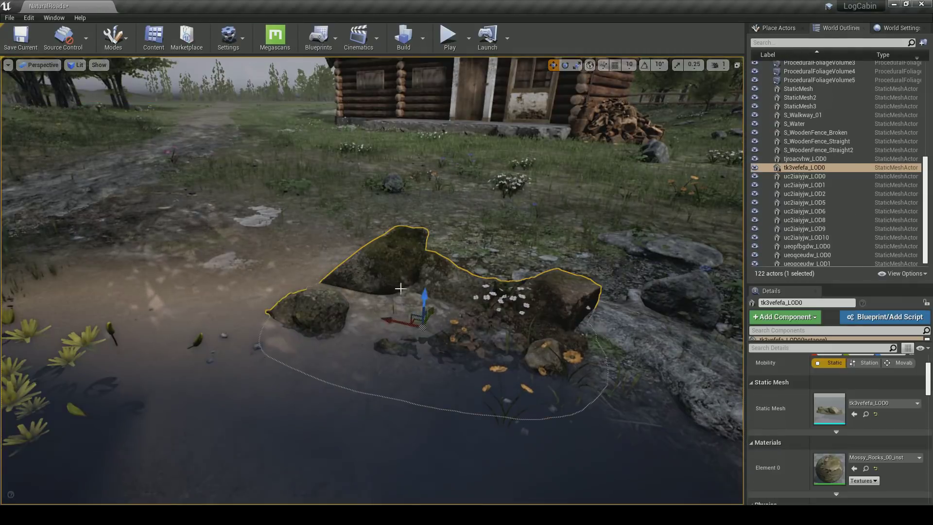
mouse_move(411, 292)
left_mouse_down()
mouse_move(411, 282)
mouse_move(437, 291)
mouse_move(406, 310)
left_mouse_up()
key("e")
key("w")
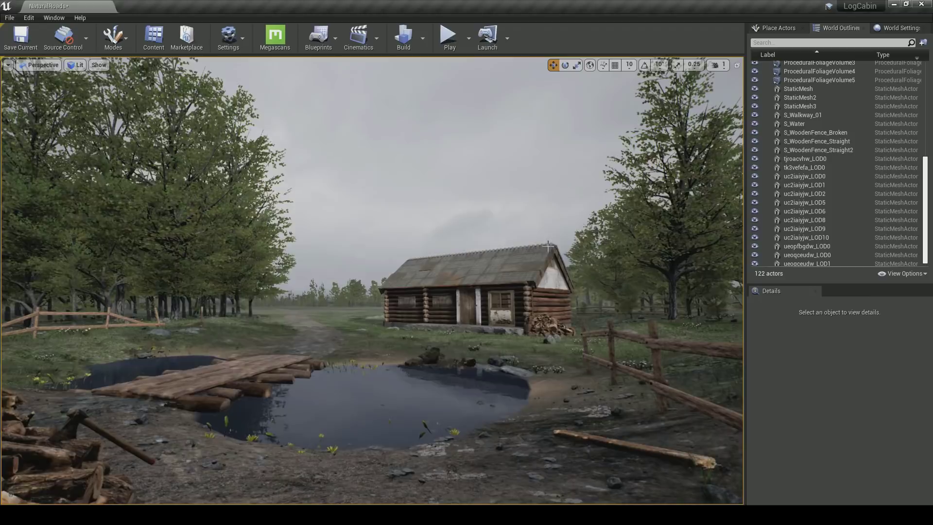
Duplicate the Mossy Rocks twice onto the pond's near shore and rotate the copies
left_click(447, 364)
left_click_drag(374, 447, 342, 453)
key("r")
left_click_drag(350, 457, 339, 466)
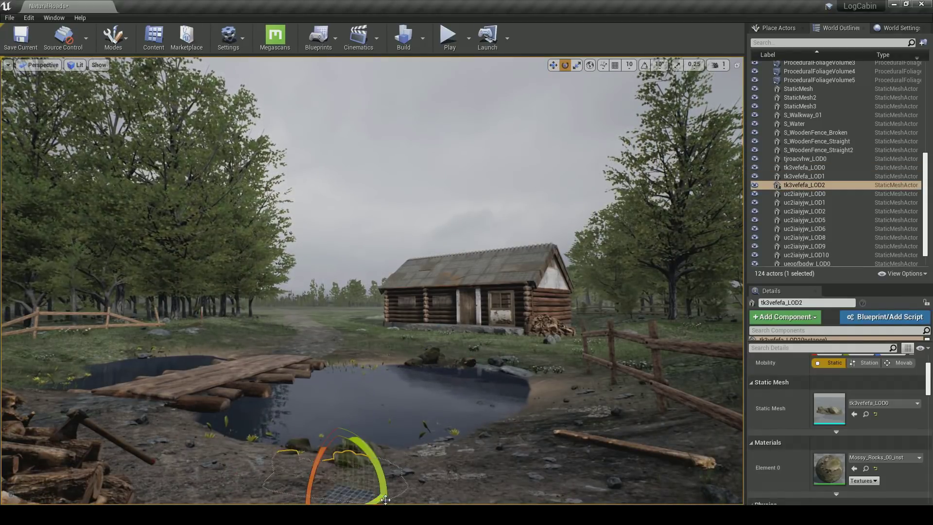
key("Escape")
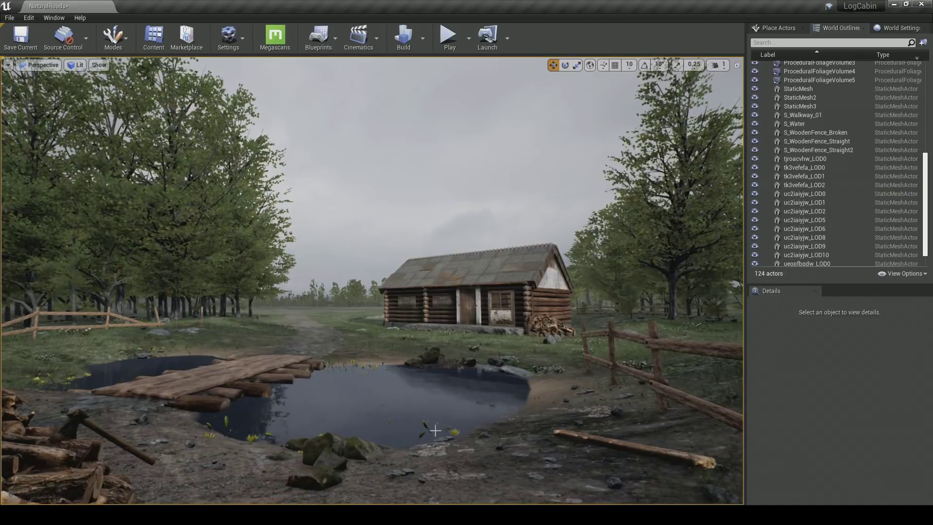
Shift and lower the near-shore rock copy so it sinks into the muddy ground
left_click(320, 455)
left_click_drag(309, 441, 300, 455)
key("r")
key("Escape")
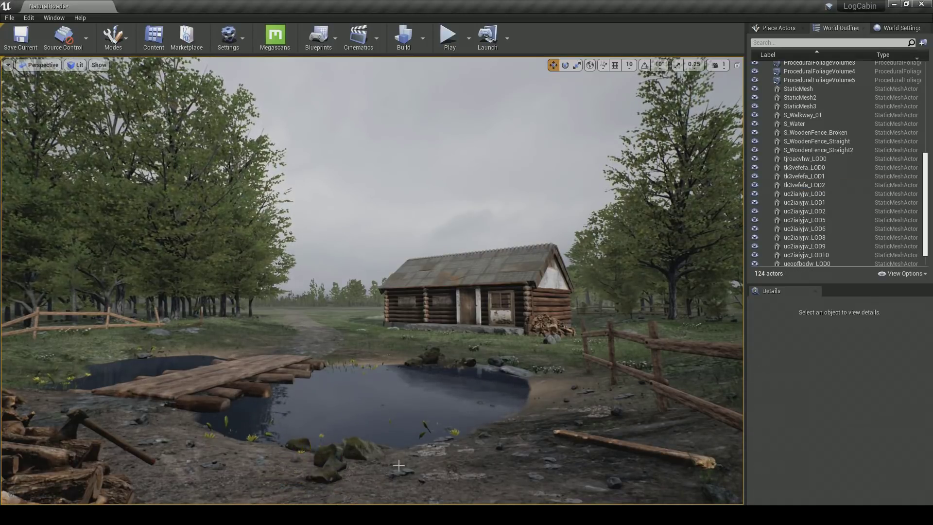
Add two more rotated copies of the Mossy Rocks to the near-shore cluster and adjust their placement
left_click(334, 468)
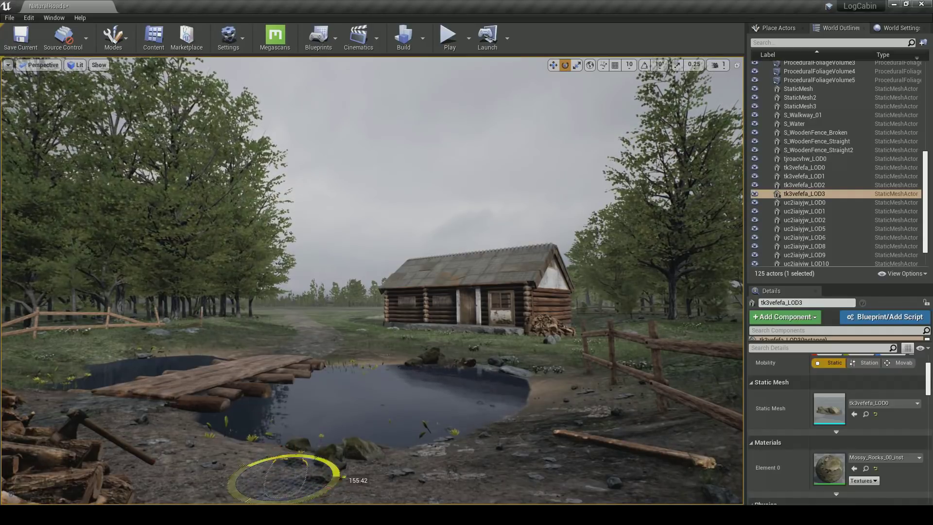
left_click_drag(288, 460, 281, 468)
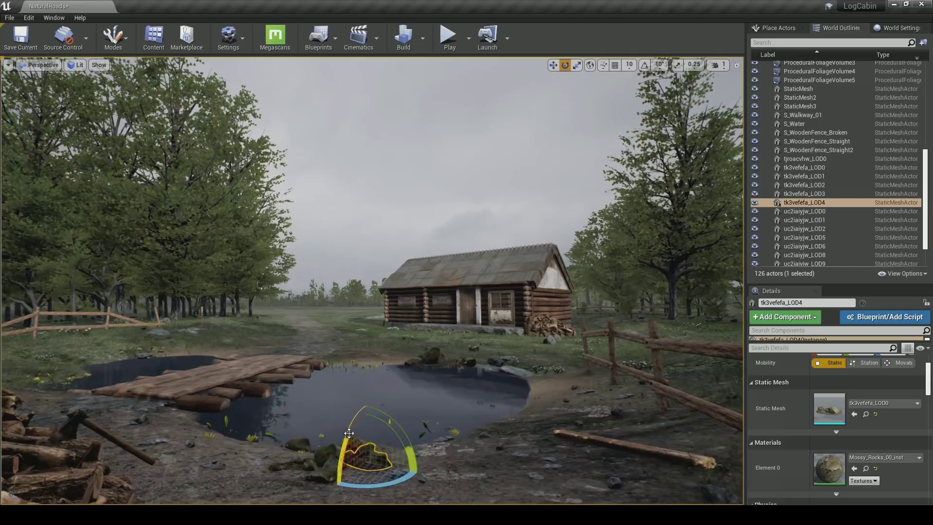
left_click(294, 450)
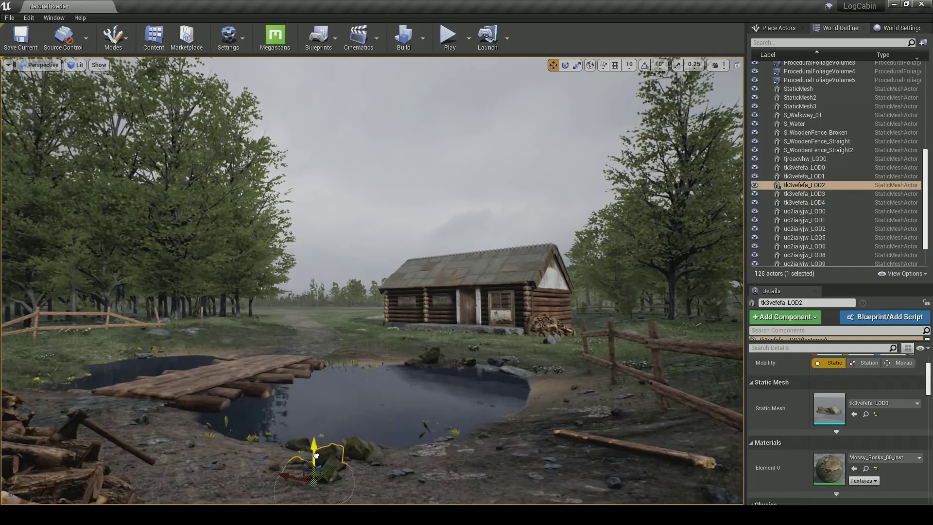
key("Escape")
Duplicate the far-shore Mossy Rocks slightly toward the walkway, adjust the copy's placement, and save the level
left_click(430, 357)
left_click_drag(429, 362, 415, 368, "alt")
key("e")
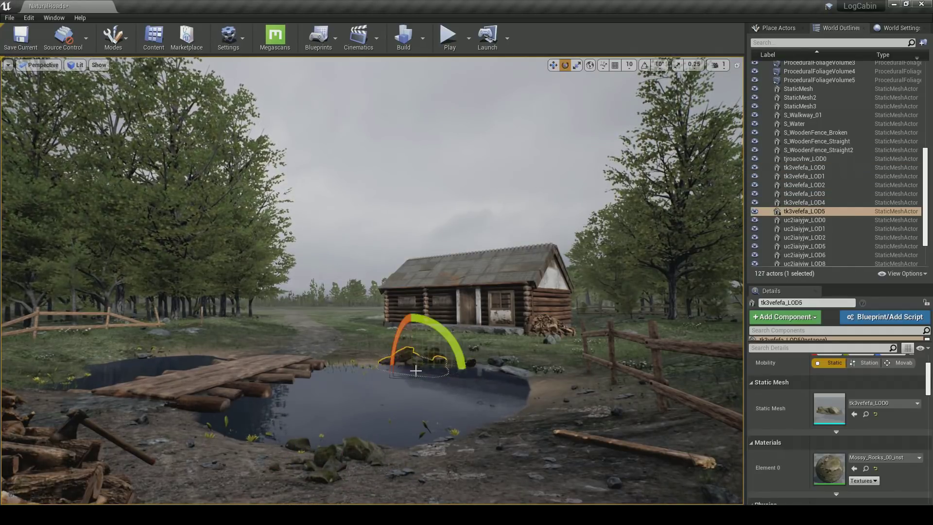
key("Escape")
left_click(411, 363)
left_click_drag(403, 358, 398, 359)
key("Escape")
key("ctrl+s")
left_click(471, 361)
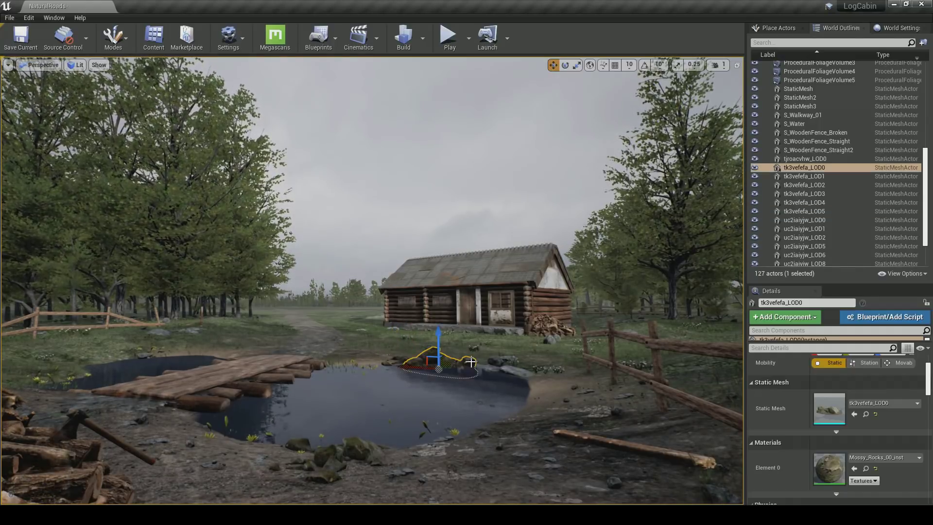
key("ctrl+z")
key("Escape")
key("ctrl+z")
key("Escape")
left_click(478, 368)
key("Delete")
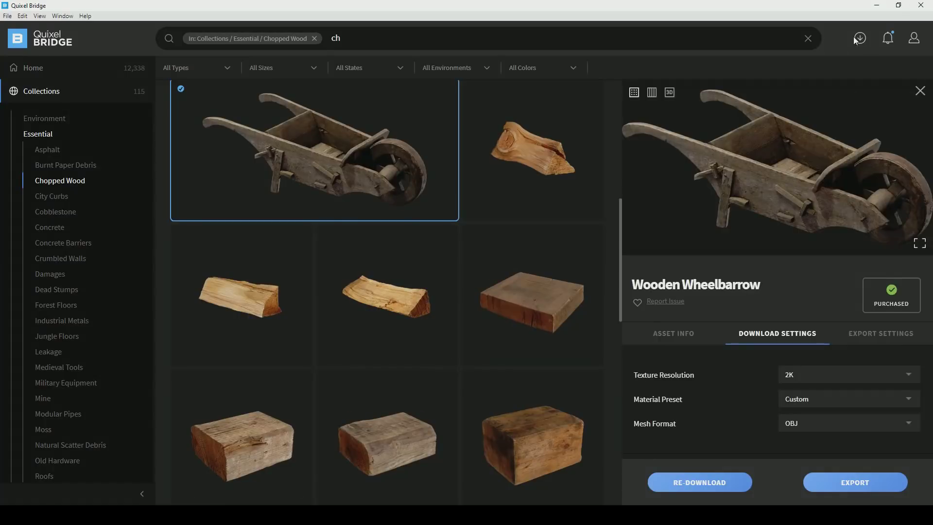
Bring the Wooden Chopping Block in from Quixel Bridge, place it beside the foreground wood pile, and move the axe next to it
left_click(853, 36)
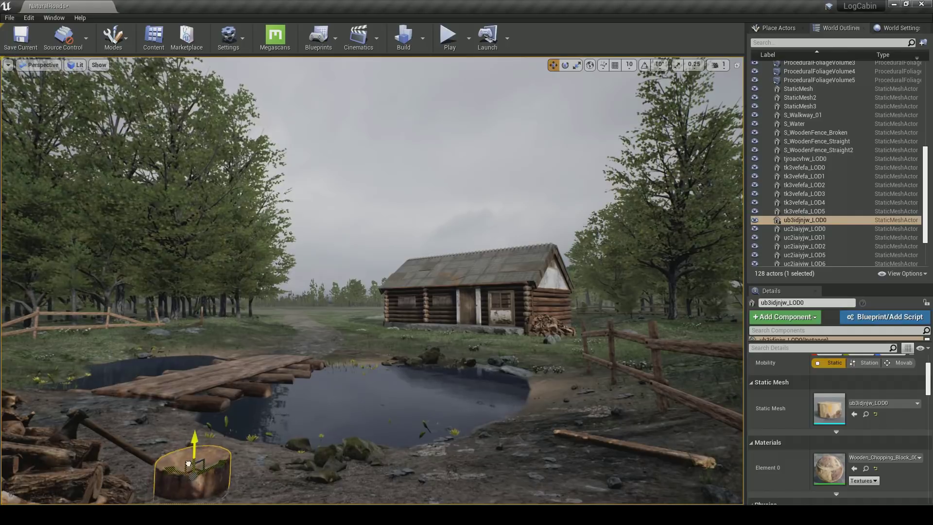
left_click(111, 434)
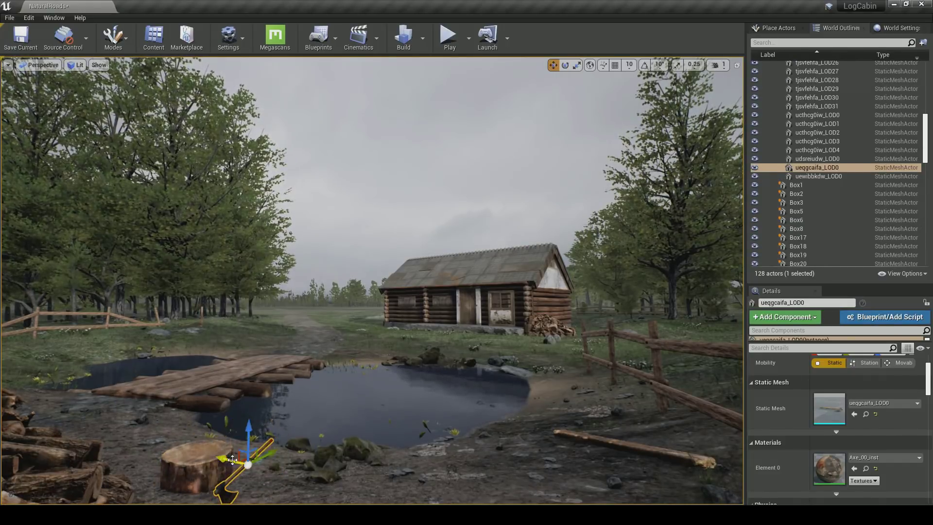
Group the axe with the chopping block, then move and rotate the group in front of the ground pole
left_click(199, 468, "ctrl")
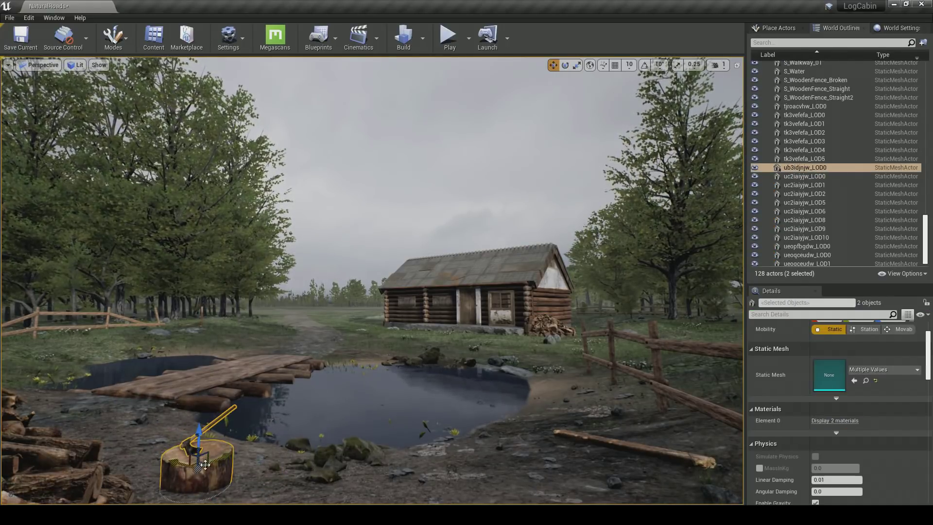
key("ctrl+g")
left_click_drag(177, 438, 511, 448)
key("e")
left_click_drag(511, 466, 484, 443)
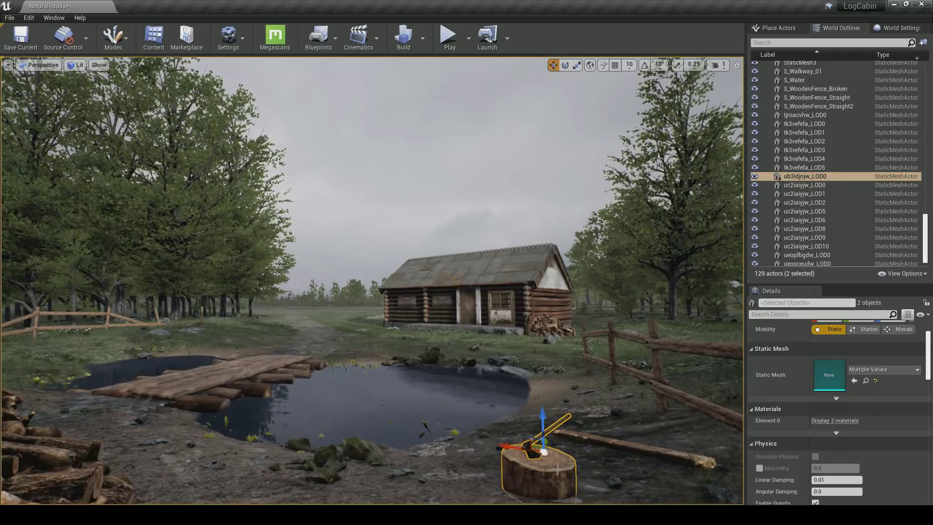
key("e")
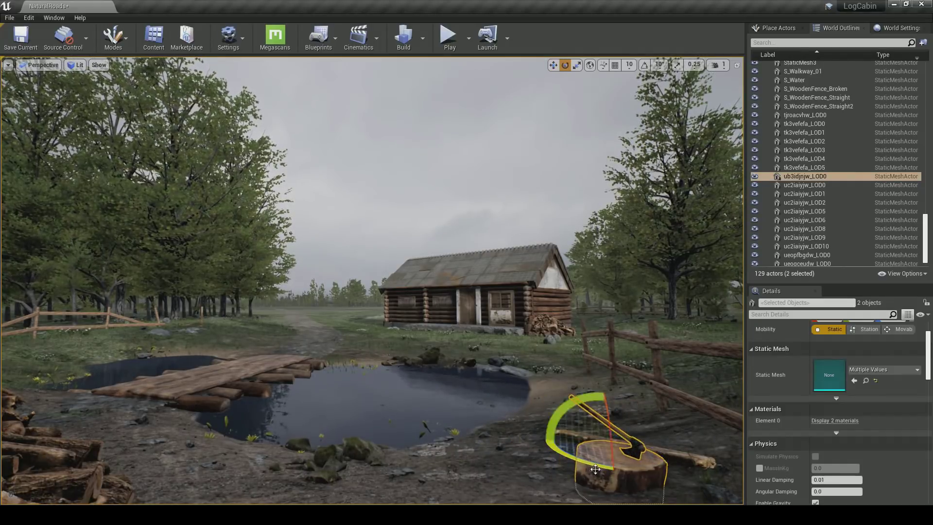
left_click_drag(549, 454, 561, 461)
Ungroup the axe and chopping block, and rotate the axe on top of the block
right_click(586, 448)
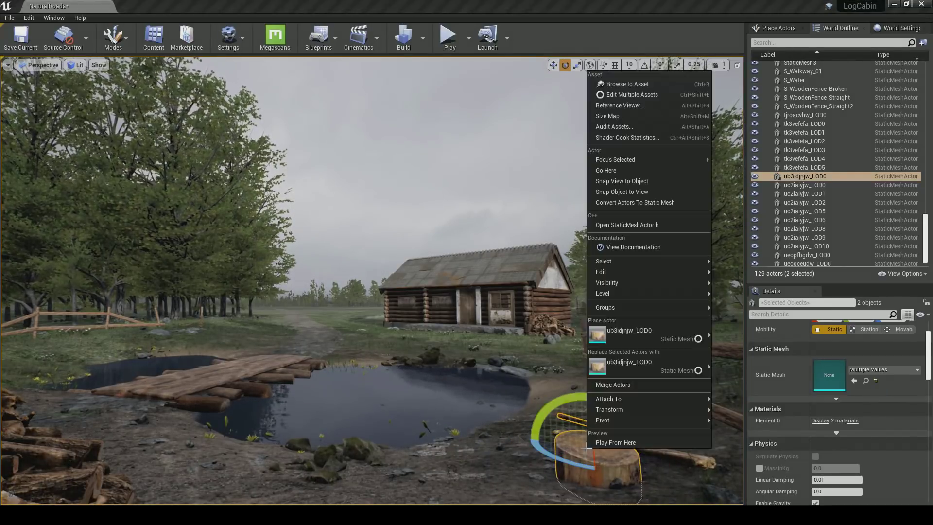
mouse_move(608, 309)
left_click(729, 308)
left_click(605, 432)
left_click_drag(541, 387, 534, 395)
key("w")
key("Escape")
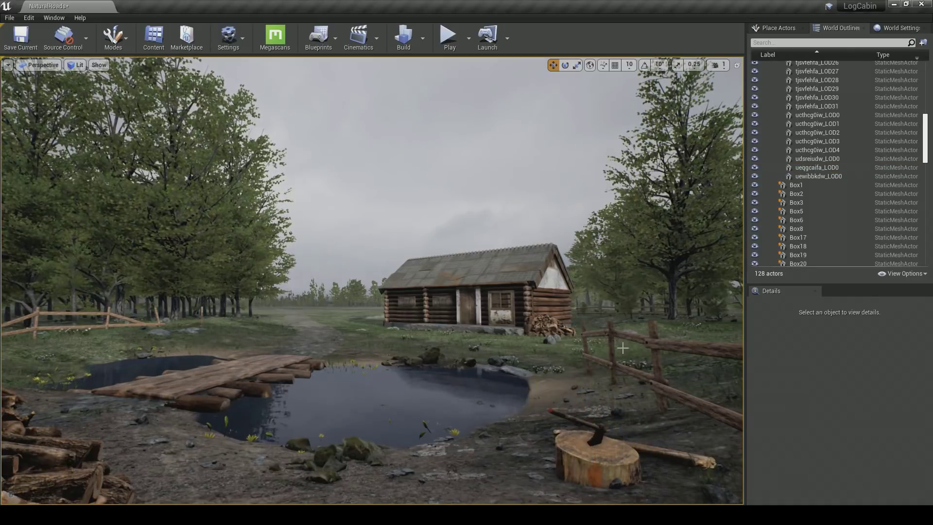
Rotate the chopping block, try leaning the axe against its side, and delete the axe from the scene
left_click(592, 469)
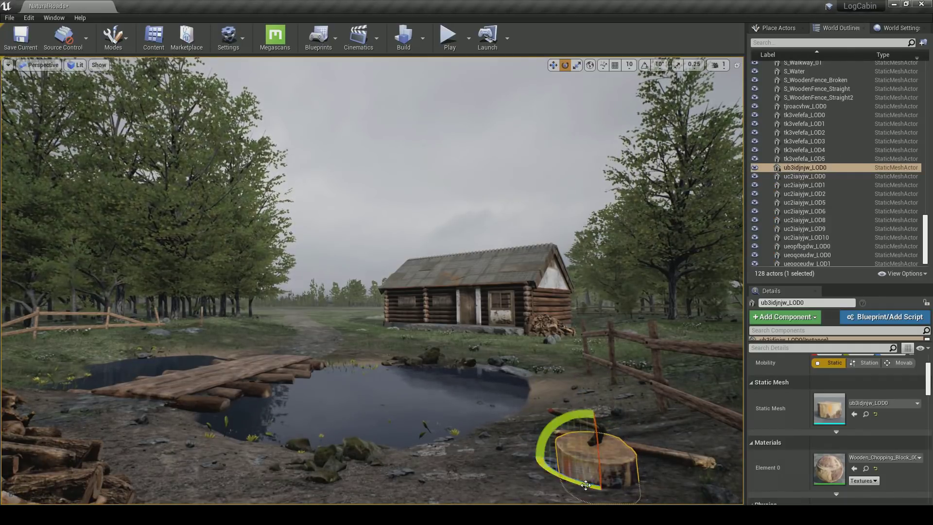
left_click(598, 427)
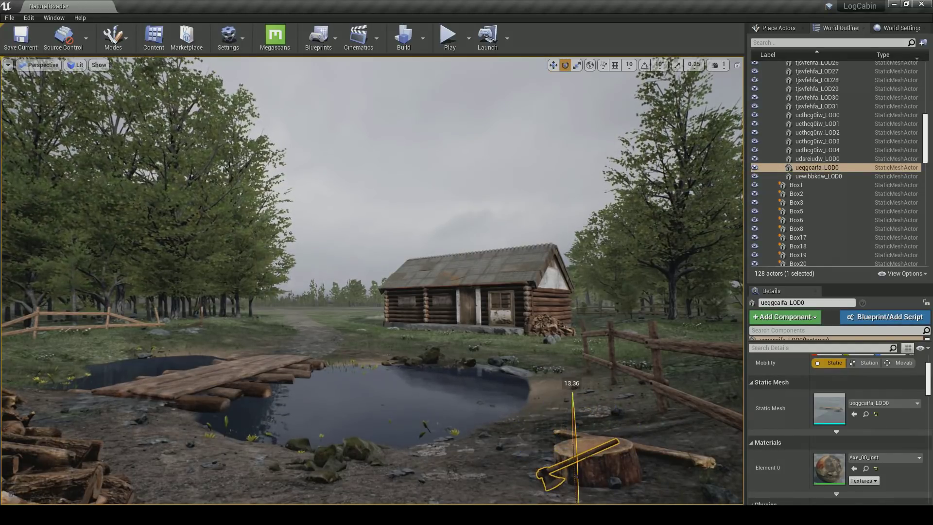
key("Escape")
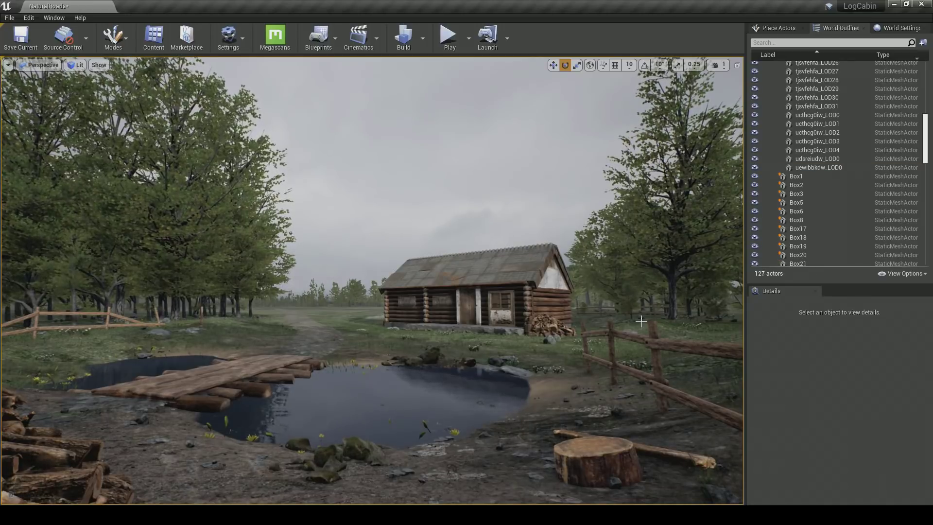
Save the level, then fine-tune the chopping block's scale, rotation and position in front of the ground pole
key("ctrl+s")
left_click(598, 468)
key("r")
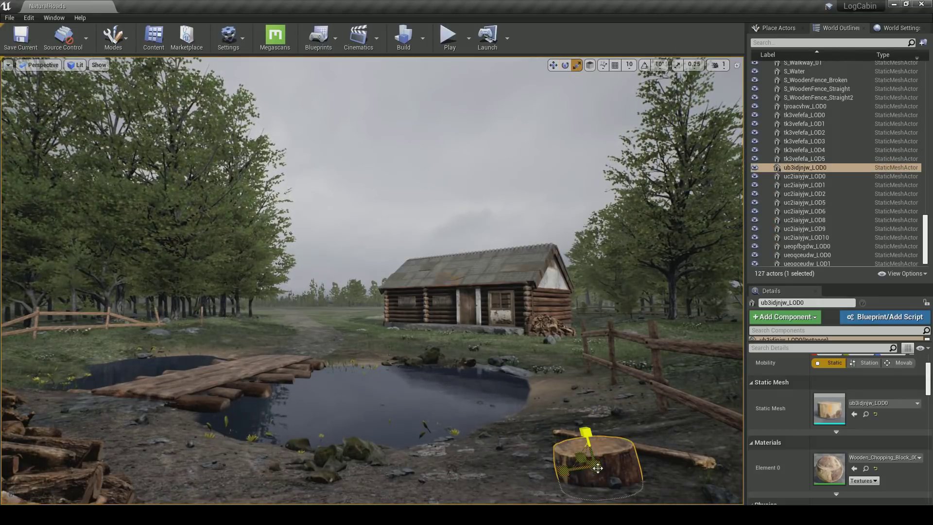
left_click_drag(558, 418, 542, 437)
key("Escape")
left_click(597, 462)
left_click_drag(563, 479, 574, 481)
key("Escape")
left_click(599, 455)
key("Escape")
left_click(595, 442)
key("Escape")
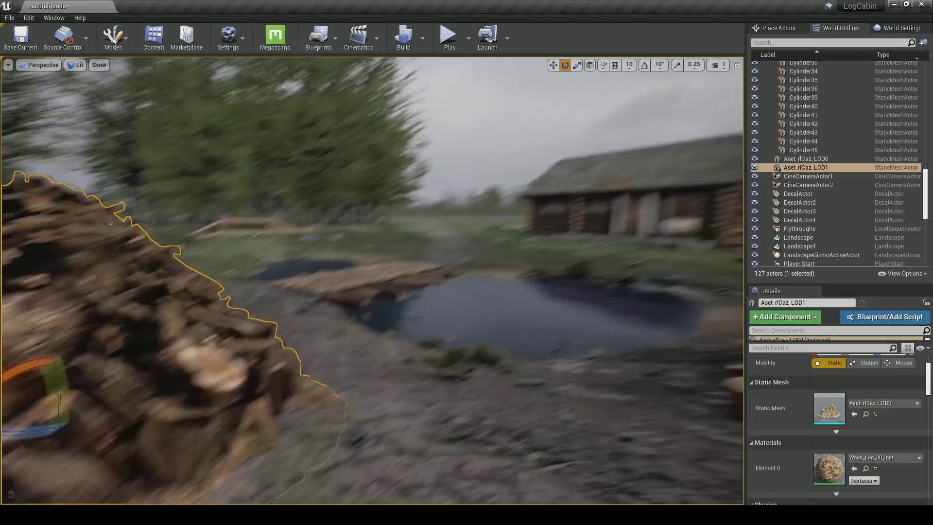
Duplicate the foreground wood pile and move the copy across to the ground beside the chopping block
left_click_drag(340, 404, 519, 486, "alt")
key("w")
key("r")
right_click_drag(519, 486, 575, 417)
key("g")
key("Escape")
left_click(547, 372)
left_click_drag(546, 452, 627, 455)
key("Escape")
Rotate the duplicated wood pile and fit it into the ground beside the chopping block, in front of the fence
mouse_move(627, 456)
right_mouse_down()
mouse_move(613, 418)
mouse_move(627, 452)
right_mouse_up()
left_click(618, 404)
key("e")
left_click_drag(654, 428, 582, 449)
key("w")
key("Escape")
right_click_drag(581, 450, 559, 418)
key("g")
Move the ground pole back toward the fence and shift the chopping block away from the new wood pile, toward the pond
left_click(569, 459)
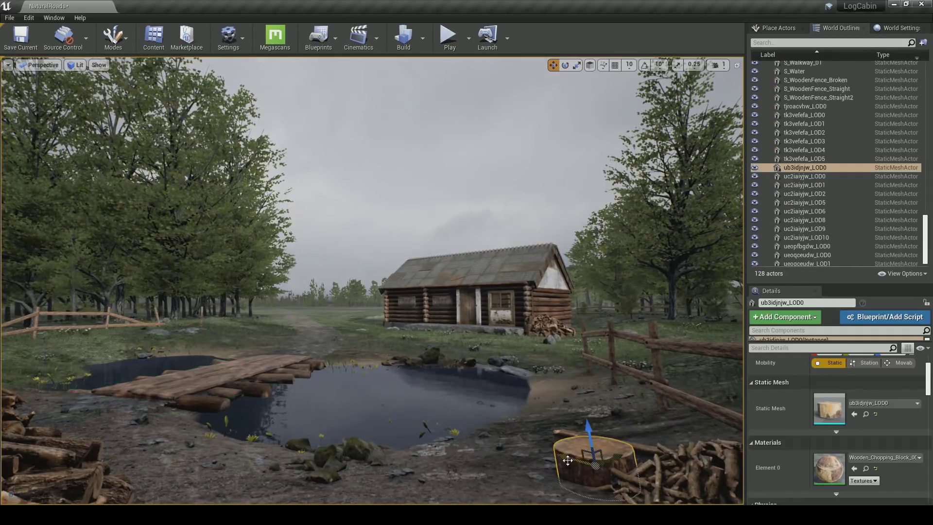
left_click(631, 441)
key("Escape")
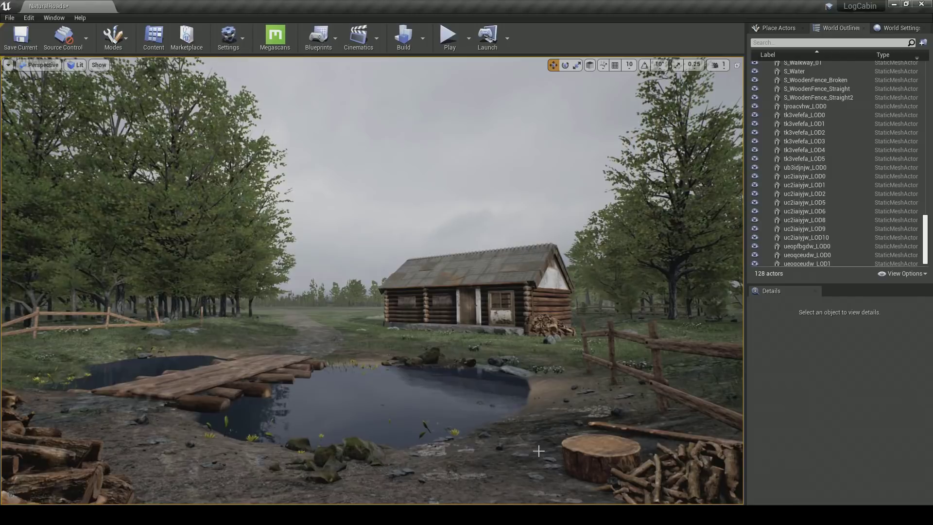
left_click(653, 431)
left_click_drag(662, 421, 682, 417)
key("Escape")
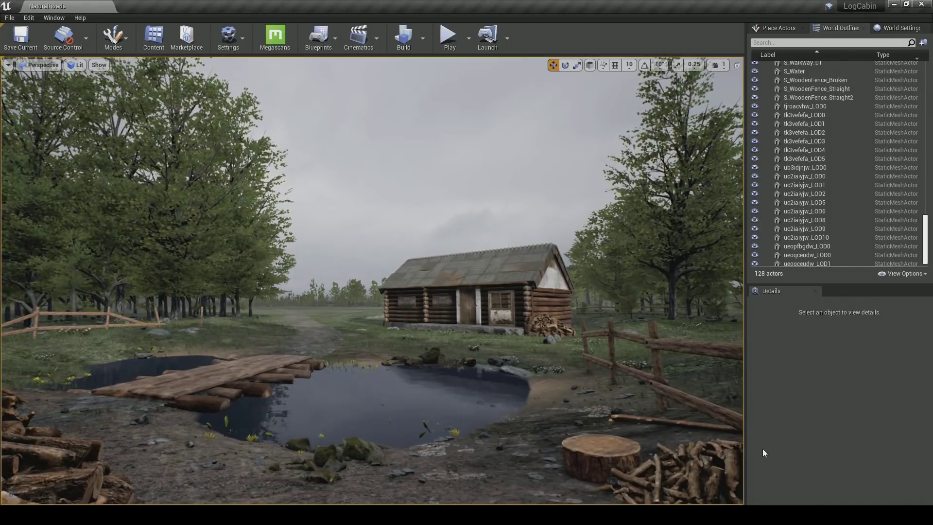
left_click(605, 457)
left_click_drag(620, 453, 647, 444)
key("Escape")
left_click(632, 449)
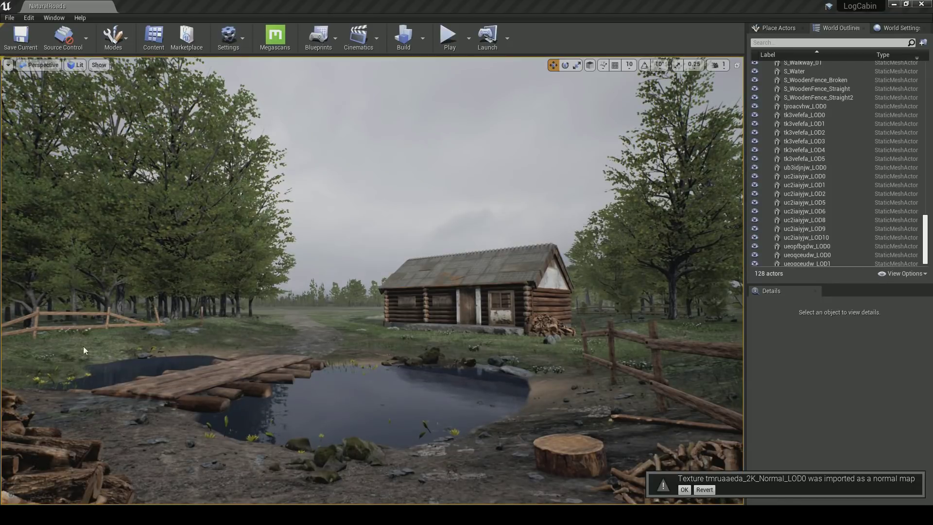
Place the imported Wooden Wheelbarrow behind the chopping block near the fence and rotate it sideways to the view
key("e")
left_click_drag(165, 408, 624, 457)
key("w")
key("e")
left_click_drag(528, 456, 605, 418)
key("w")
key("Escape")
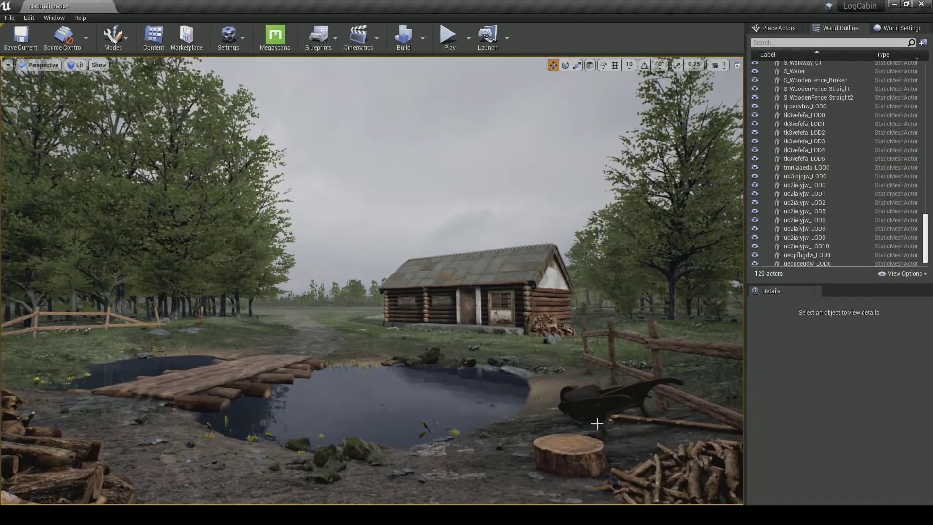
left_click(597, 424)
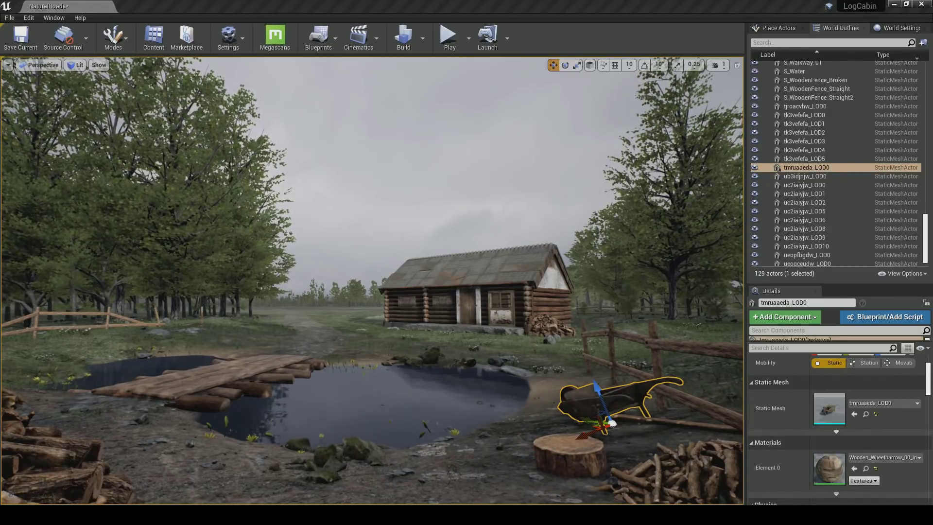
key("Escape")
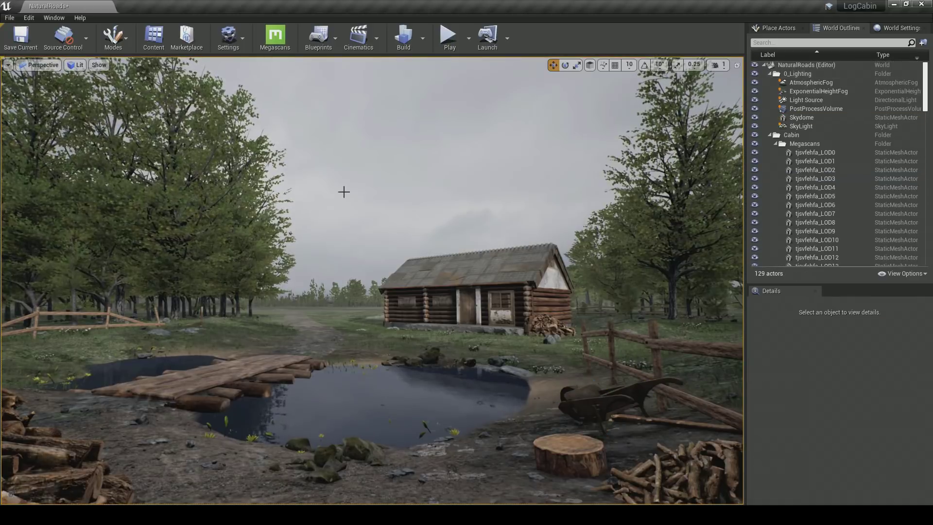
Tuck the ground pole behind the wheelbarrow along the fence and raise the chopping block slightly
left_click(717, 421)
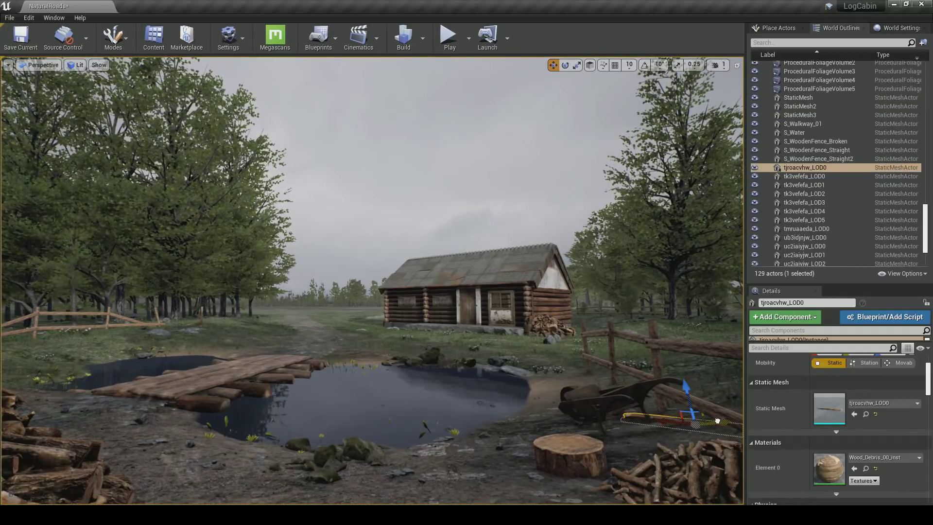
key("e")
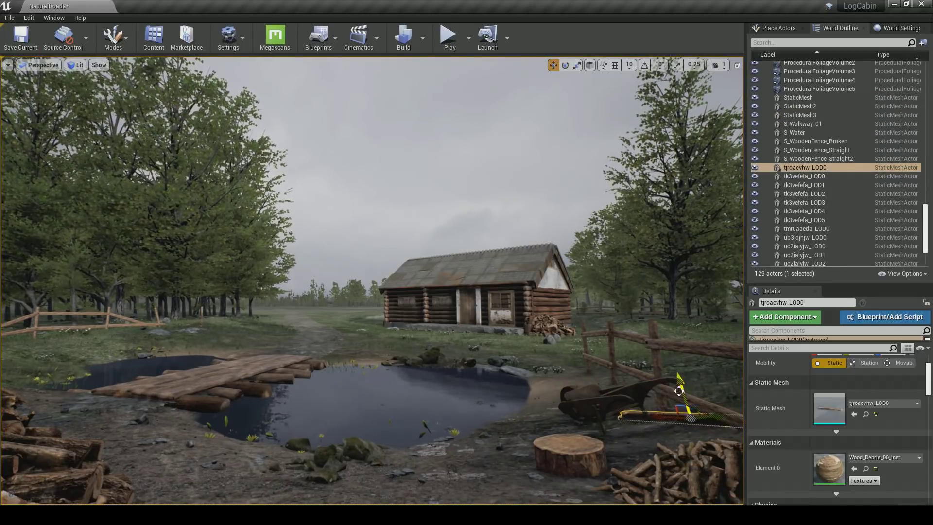
key("Escape")
left_click(588, 450)
key("Escape")
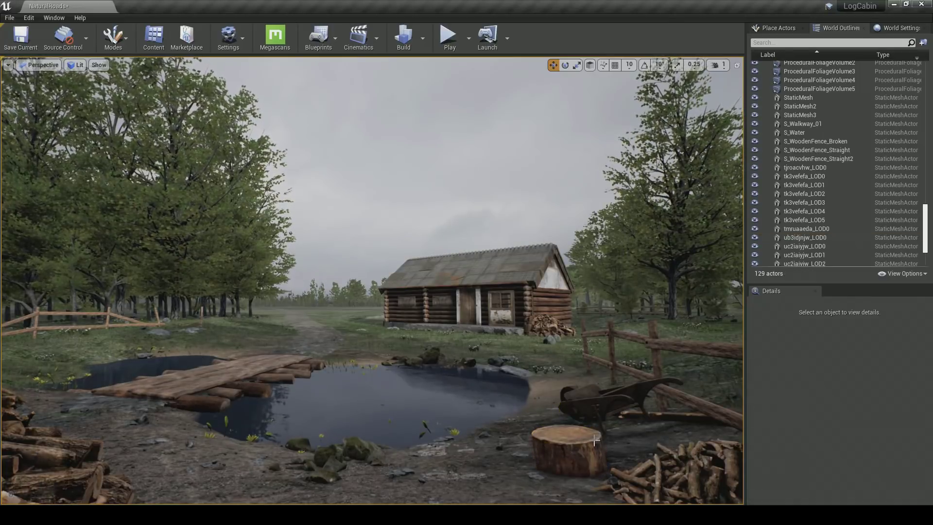
Duplicate the wood pile beside the chopping block and sink the copy into the ground in front of the block
left_click(656, 426)
key("f")
left_click_drag(501, 455, 447, 441, "alt")
left_click(444, 437)
key("ctrl+z")
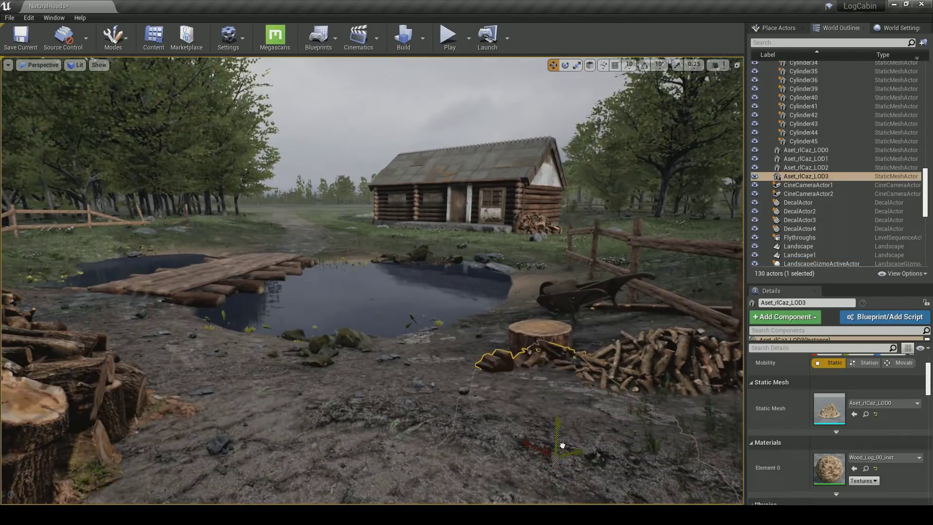
key("Escape")
Duplicate the sunken wood pile again, rotate the copy to scatter more wood by the chopping block, and save the level
left_click_drag(565, 446, 528, 454, "alt")
key("e")
left_click_drag(513, 445, 484, 480)
key("w")
key("Escape")
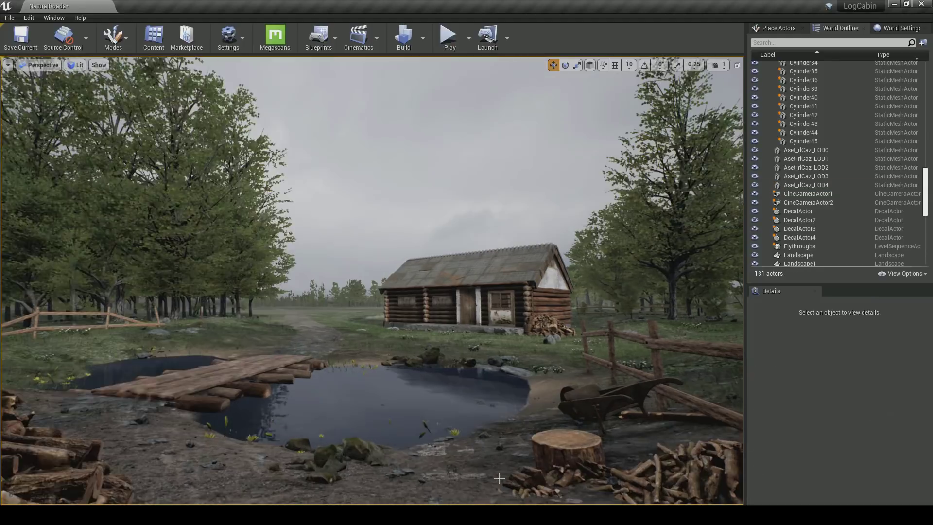
key("ctrl+s")
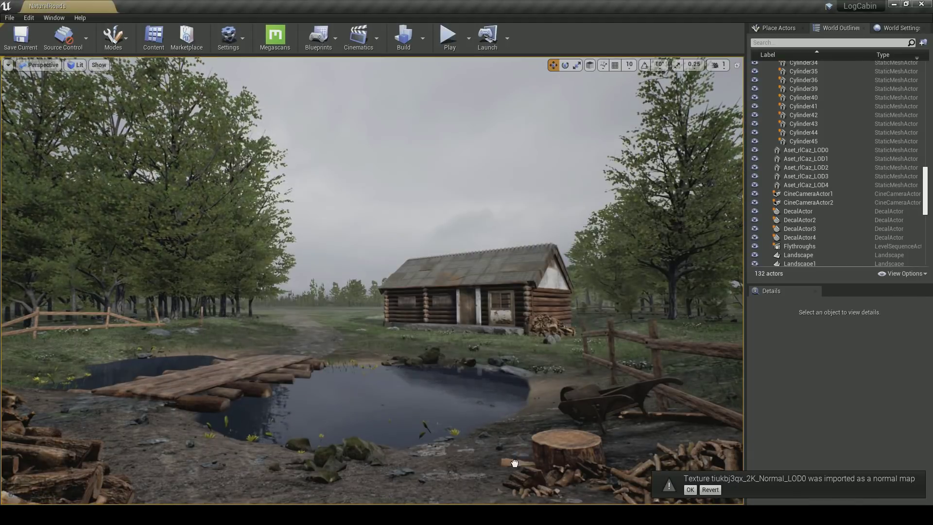
Scale and rotate the imported Firewood piece and place it inside the wheelbarrow
right_click_drag(583, 399, 427, 333)
key("r")
left_click_drag(364, 292, 404, 272)
key("e")
left_click_drag(318, 291, 411, 302)
key("w")
left_click_drag(364, 260, 396, 302)
key("e")
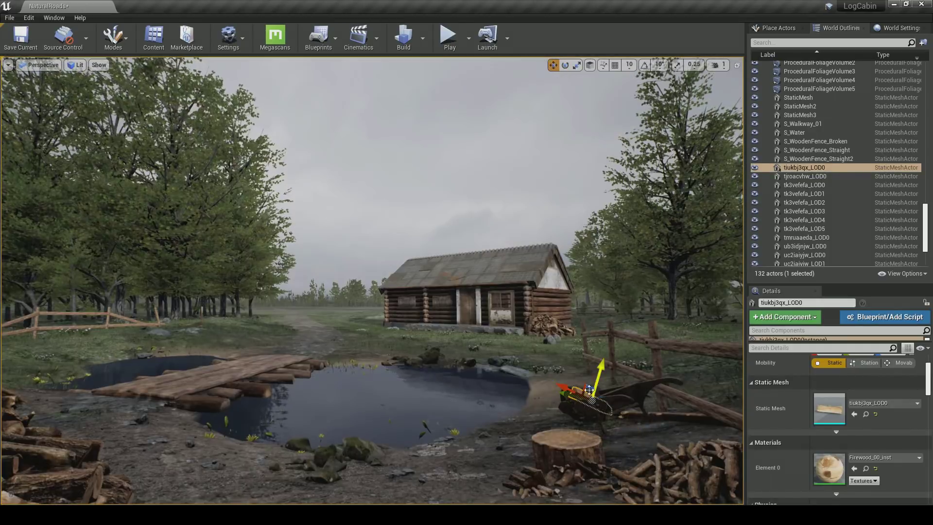
key("Escape")
Duplicate the firewood piece in the wheelbarrow and rotate the copy to lie beside the original
left_click(582, 393)
right_click_drag(581, 392, 420, 331)
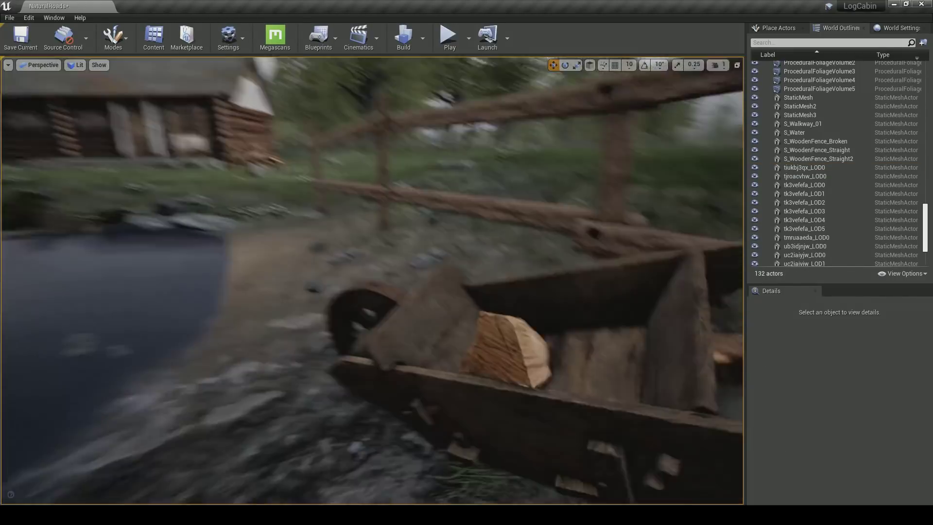
key("e")
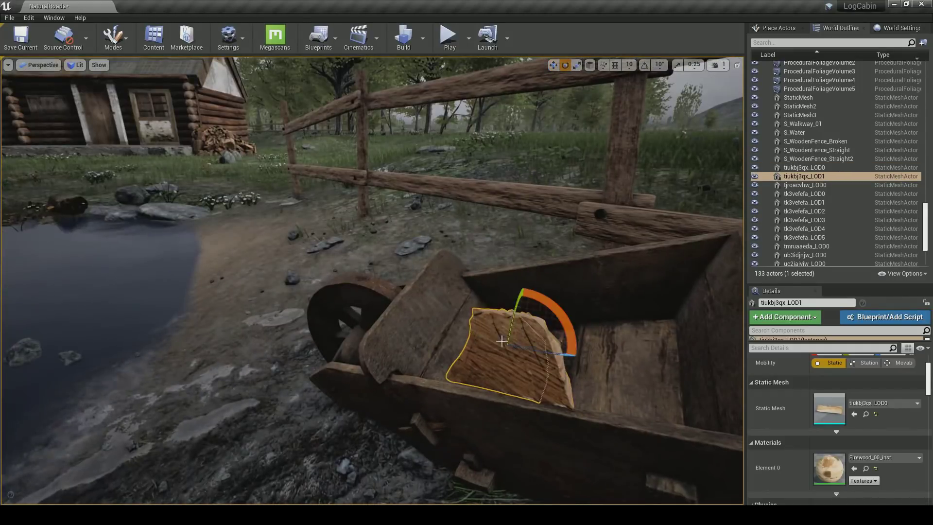
left_click_drag(559, 351, 538, 351)
key("w")
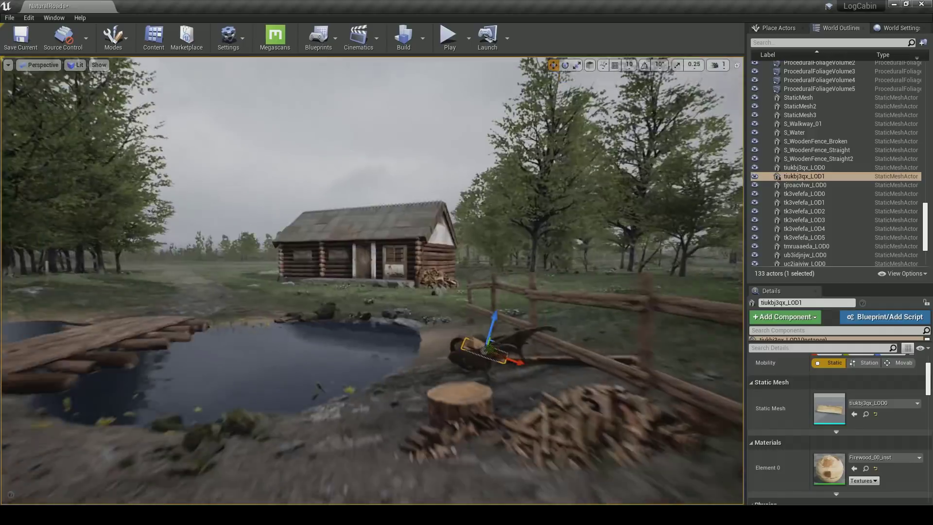
key("r")
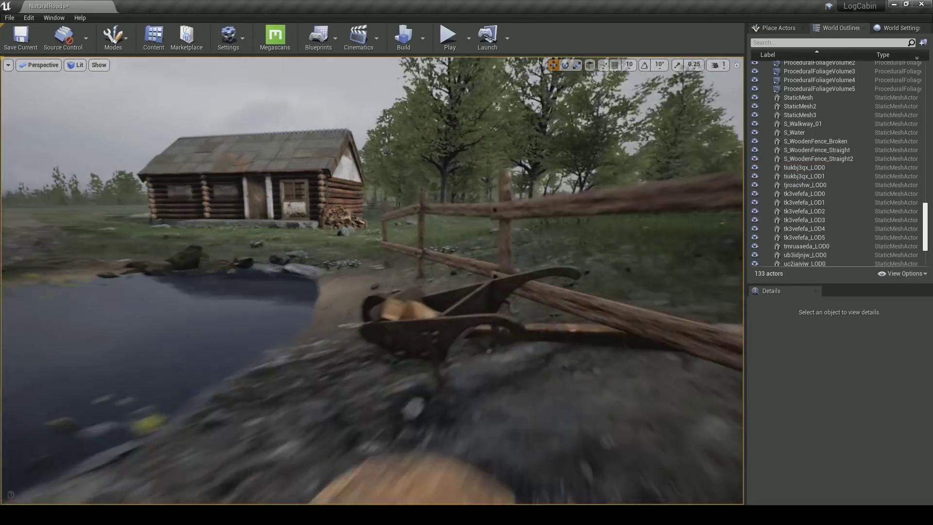
Add a third firewood piece to the wheelbarrow by duplicating an existing one, and tilt it against the others
left_click(448, 333)
key("w")
left_click(371, 320)
left_click_drag(448, 333, 434, 334)
left_click_drag(448, 323, 486, 287, "alt")
key("e")
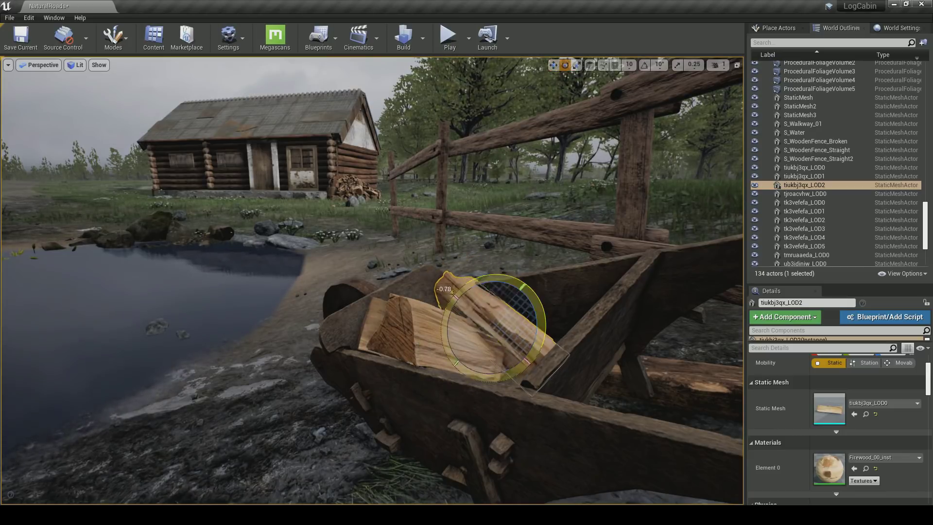
key("Escape")
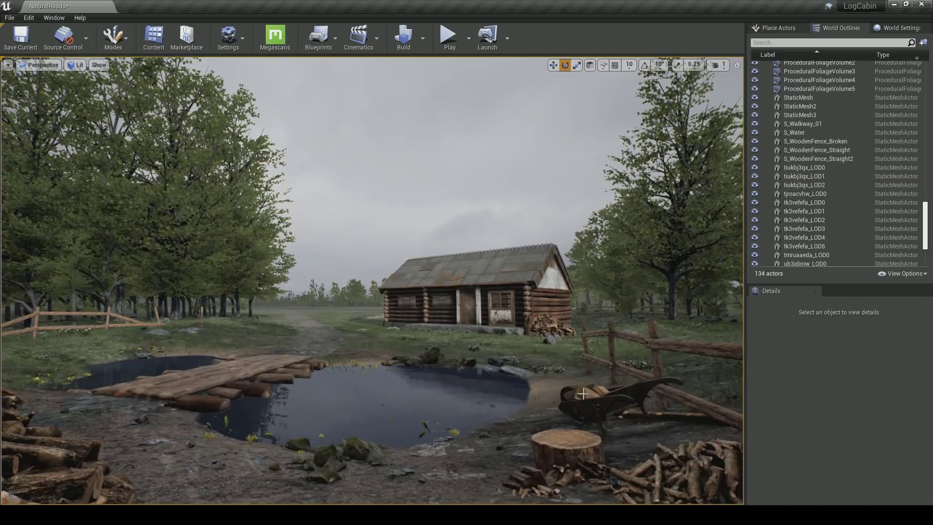
Adjust the position and rotation of the firewood pieces so they fill the front of the wheelbarrow
left_click(595, 385)
key("Escape")
left_click(597, 384)
key("Escape")
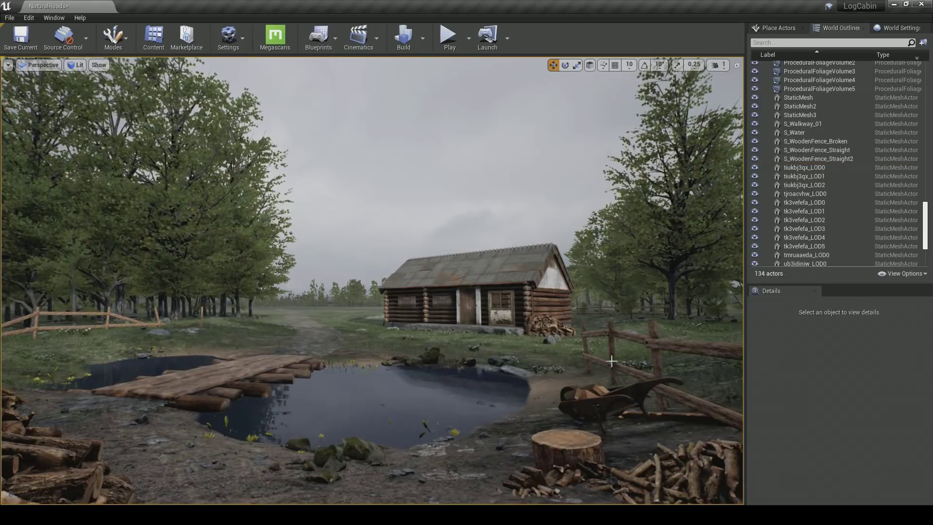
left_click(597, 385)
key("f")
key("e")
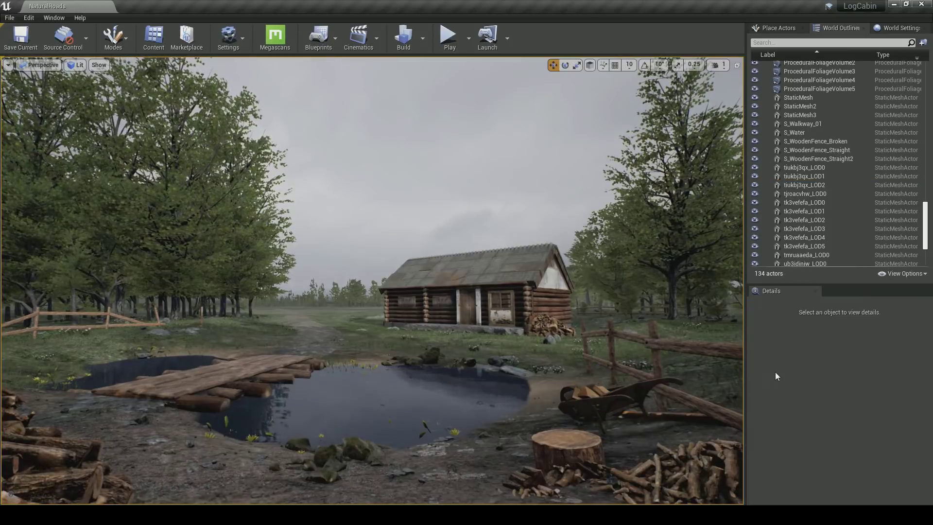
key("alt+Tab")
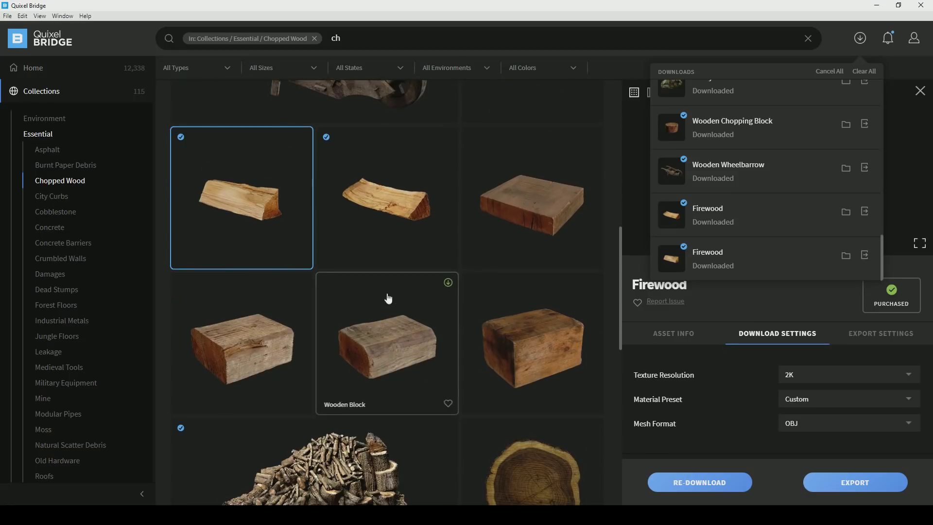
key("alt+Tab")
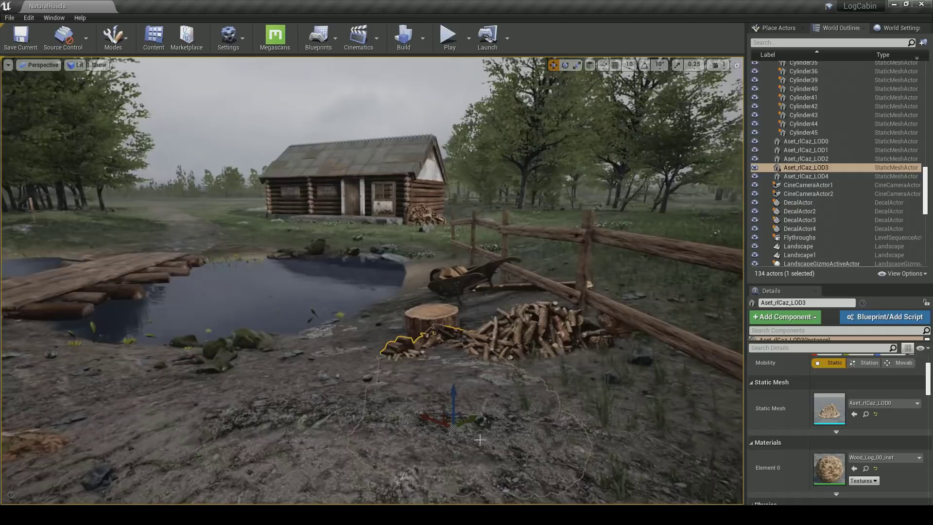
Duplicate the sunken wood pile, then rotate and move the copy behind the large pile near the wheelbarrow
left_click_drag(480, 439, 464, 355, "alt")
key("e")
left_click_drag(461, 317, 473, 306)
key("w")
left_click_drag(506, 337, 526, 345)
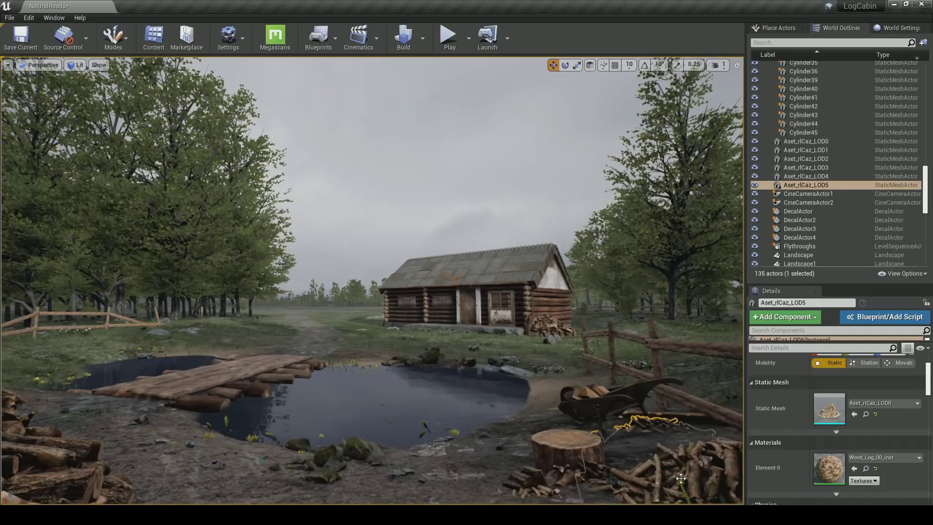
key("Escape")
Make one more sunken wood pile copy next to the wheelbarrow and rotate it so scattered wood lies by the fence
left_click(673, 469)
left_click_drag(678, 479, 605, 416, "alt")
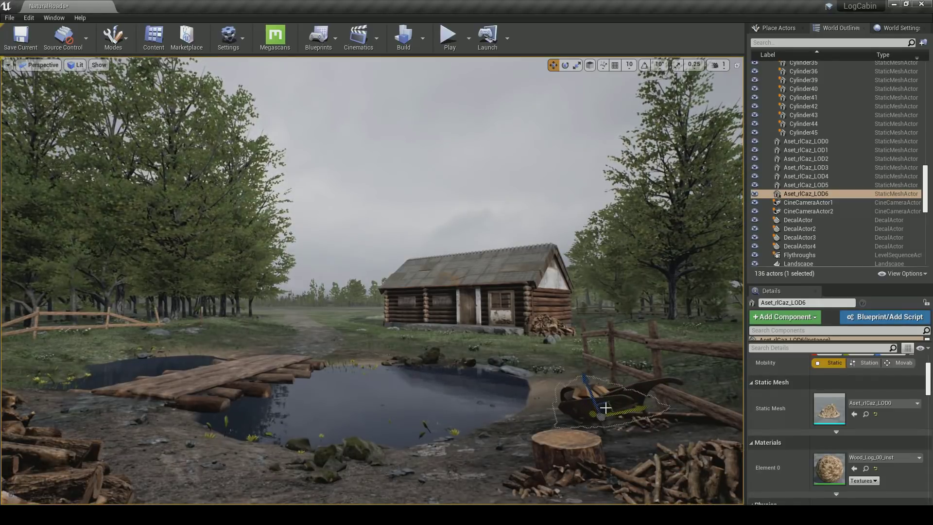
key("Escape")
left_click(619, 413)
right_click_drag(619, 413, 666, 433)
key("e")
left_click_drag(449, 413, 408, 396)
key("w")
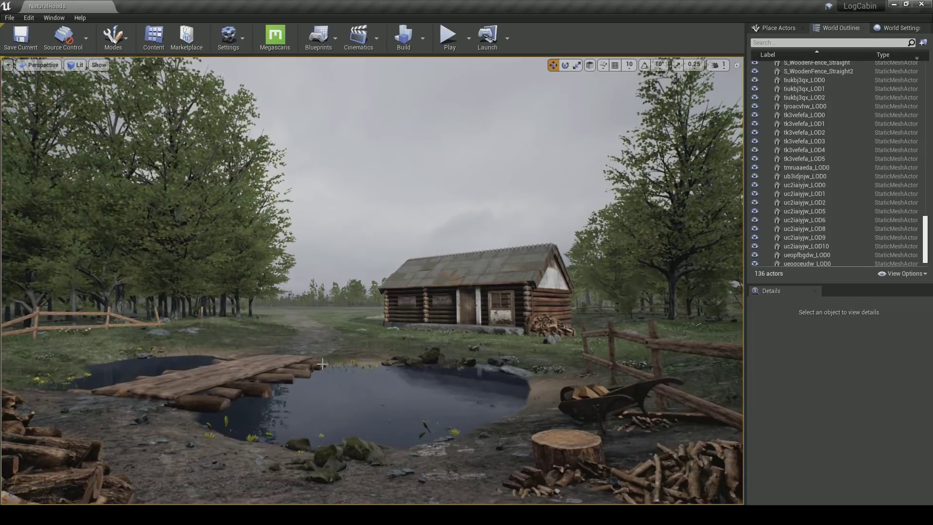
Rearrange the mossy rocks along the pond's far shore
left_click(155, 410)
left_click_drag(152, 413, 530, 379, "alt")
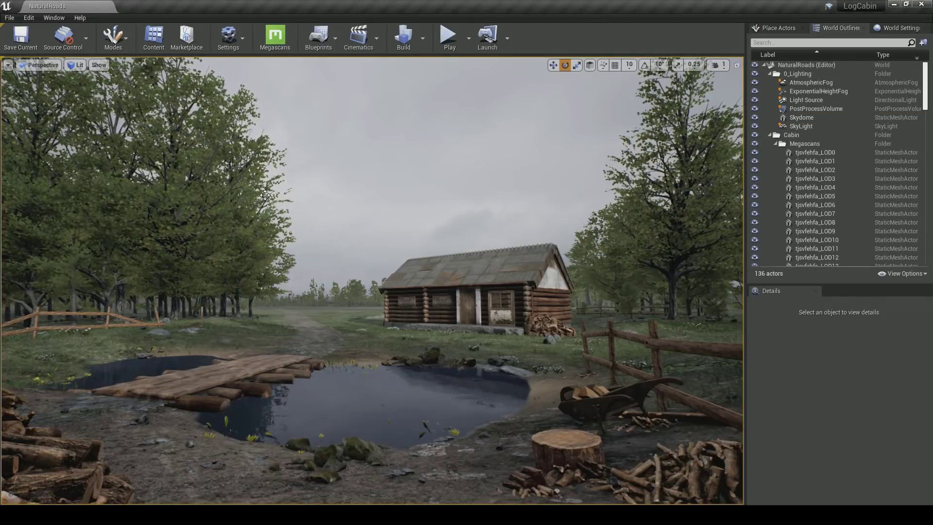
left_click(441, 356)
left_click_drag(439, 369, 416, 365)
key("w")
left_click(470, 383)
left_click(450, 368)
left_click(456, 377)
left_click(410, 360)
left_click(417, 368)
left_click(413, 360)
left_click(425, 374)
Delete one of the mossy rocks from the pond's far shore
left_click(417, 359)
left_click(430, 373)
left_click(441, 358)
left_click(458, 369)
left_click(441, 358)
key("Delete")
Scale and reposition one of the remaining mossy rocks on the pond's far shore
left_click(419, 358)
key("r")
left_click_drag(413, 359, 412, 344)
left_click(436, 350)
left_click(417, 359)
key("w")
left_click(460, 354)
Rotate the remaining far-shore rock and move it along the waterline toward the flat stones
left_click(416, 359)
key("e")
right_click_drag(416, 359, 461, 406)
key("w")
left_click_drag(226, 332, 467, 317)
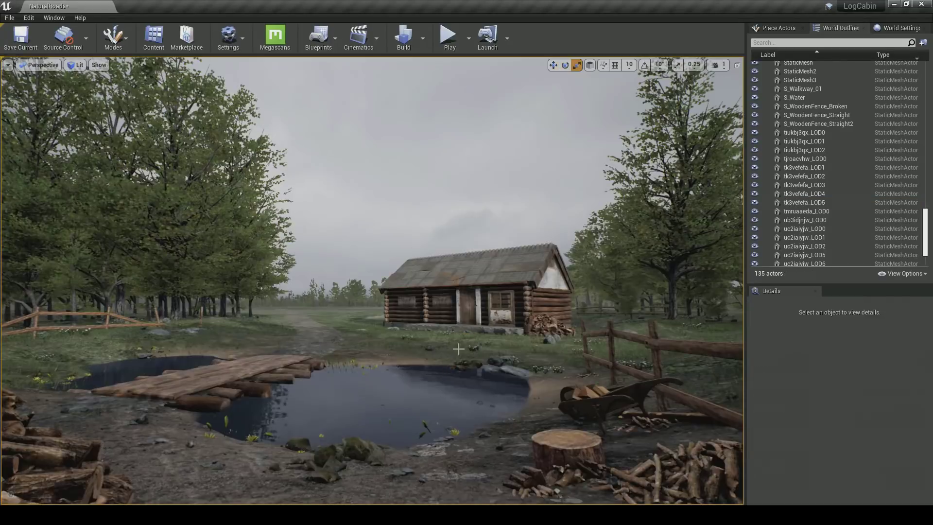
left_click(467, 353)
key("Escape")
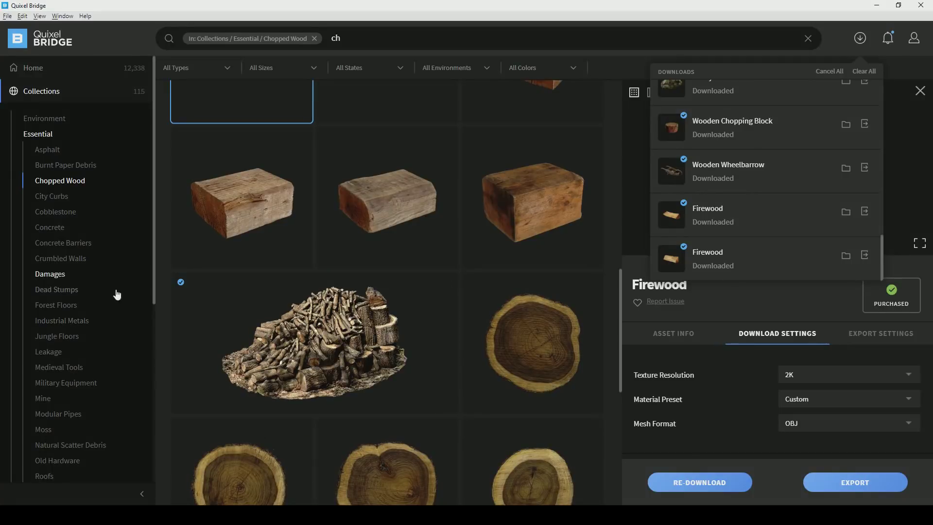
Browse the Natural environment collection in Quixel Bridge and download the dark Thai Beach Rocks asset at 2K resolution
left_click(45, 118)
left_click(73, 152)
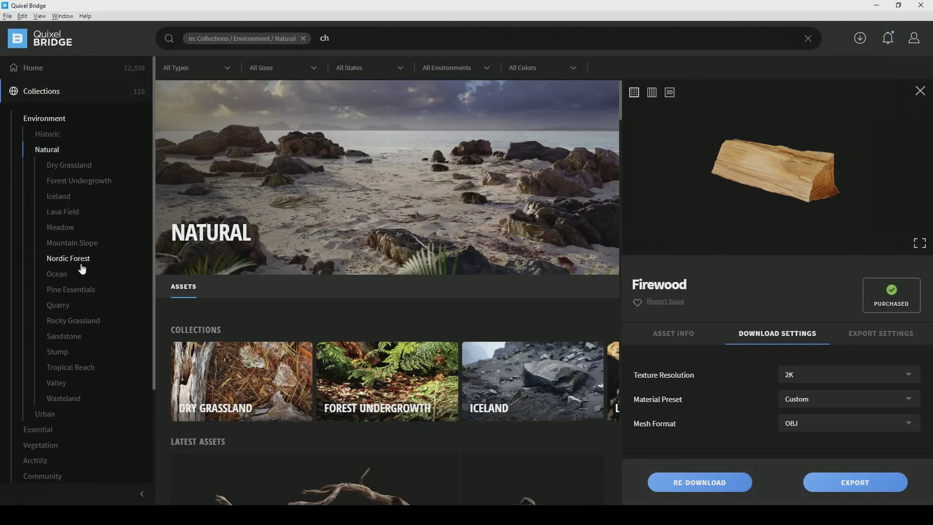
scroll(270, 235, "down", 10)
left_click(470, 299)
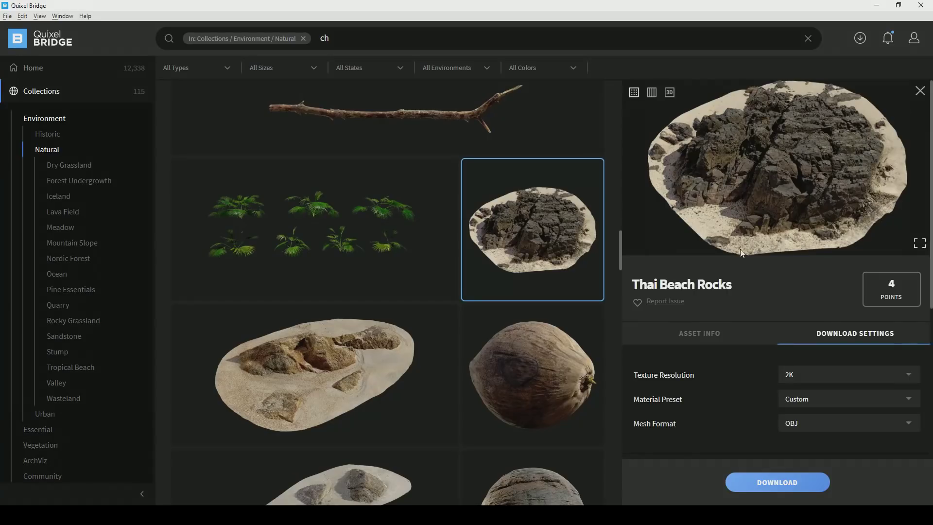
scroll(742, 245, "down", 2)
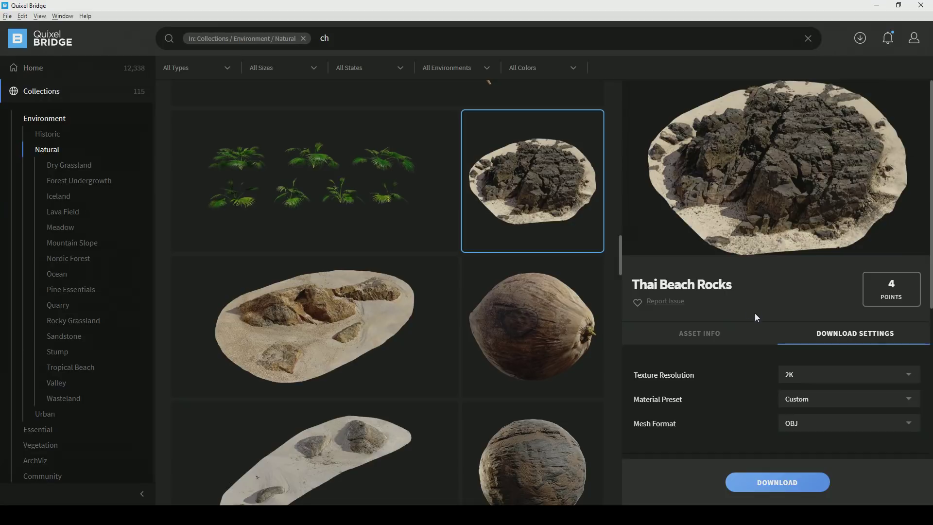
left_click(778, 483)
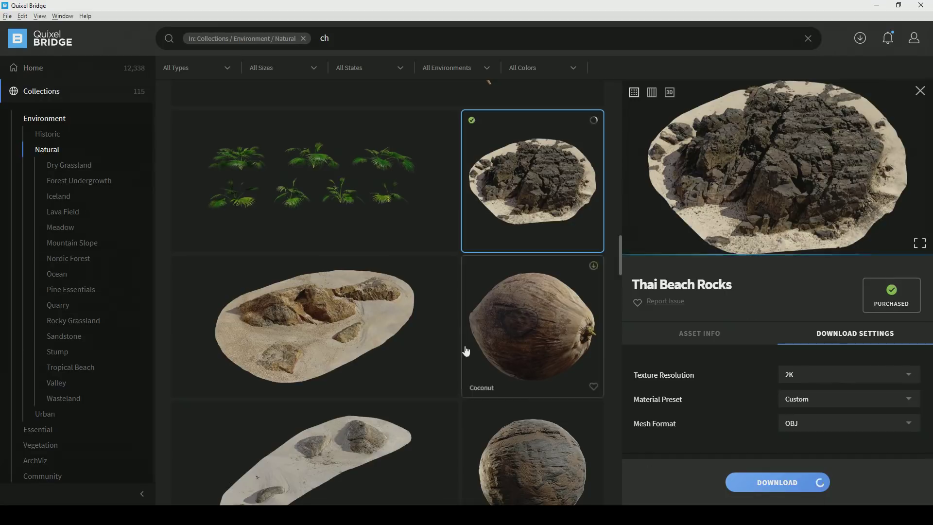
Find the long Mossy Embankment with exposed roots in the Natural collection and download it at 2K resolution
scroll(465, 351, "down", 15)
left_click(154, 515)
left_click(192, 476)
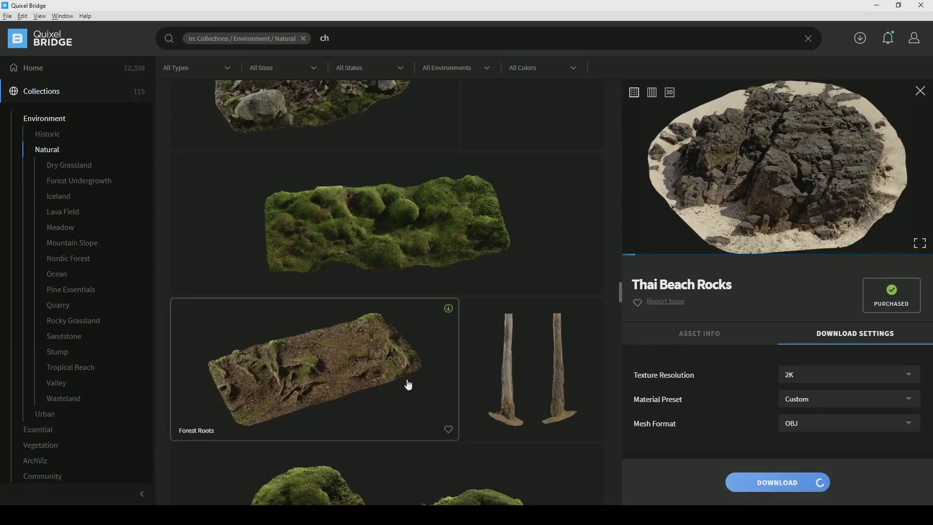
scroll(408, 384, "up", 3)
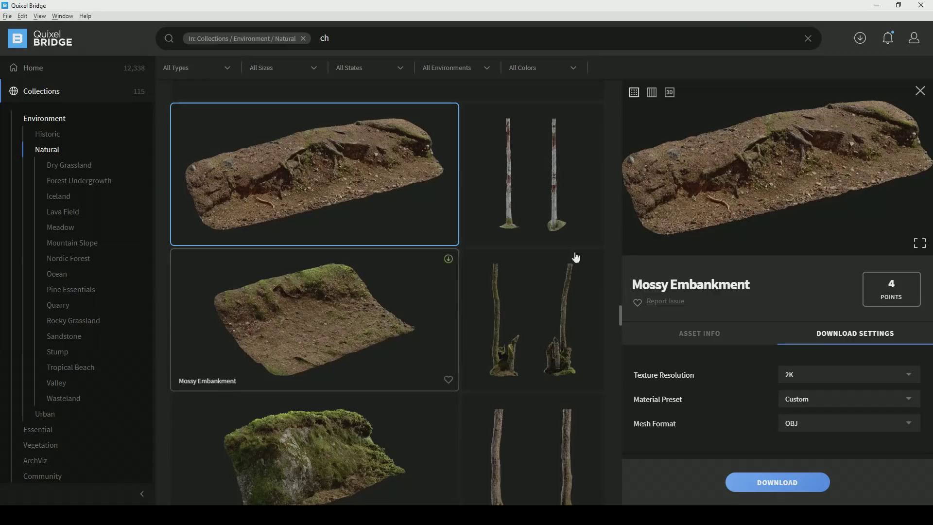
scroll(389, 384, "down", 2)
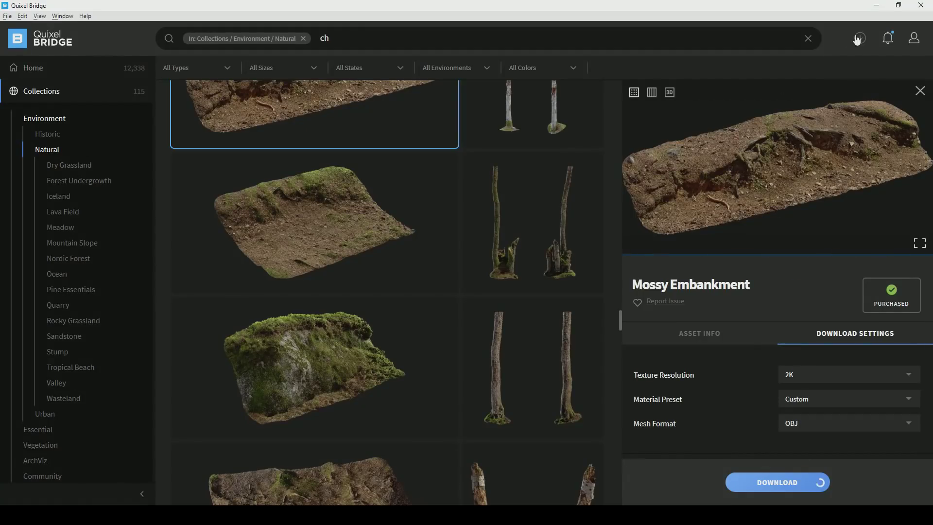
Save the current level in Unreal and export the downloaded dark Thai Beach Rocks from Bridge into the scene
left_click(859, 38)
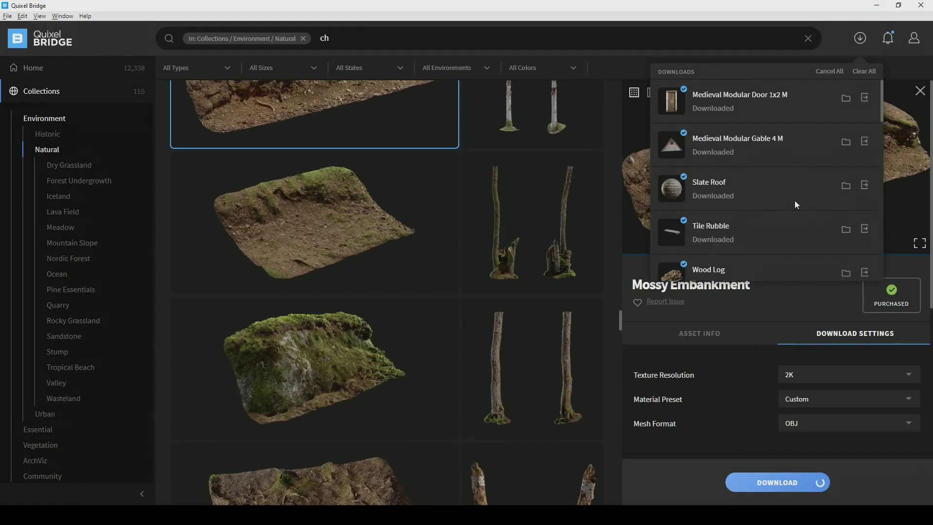
scroll(794, 202, "down", 5)
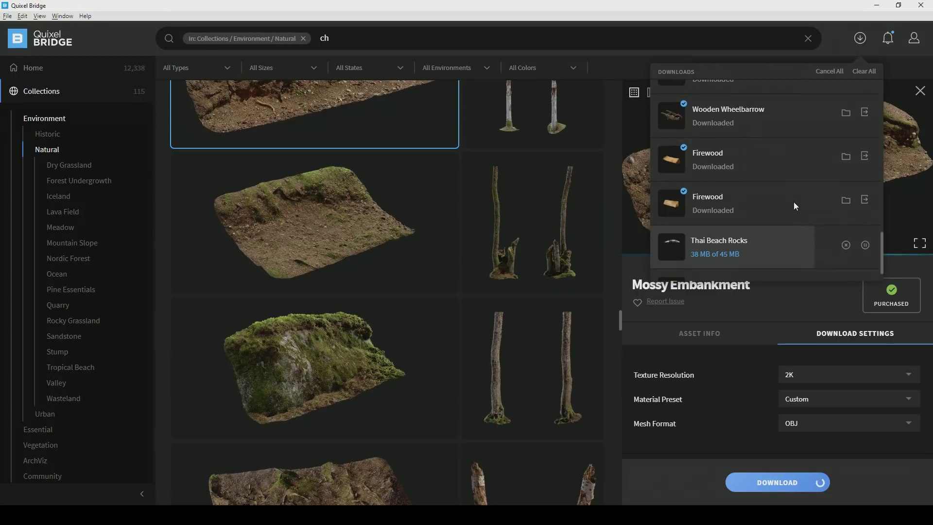
scroll(794, 202, "down", 1)
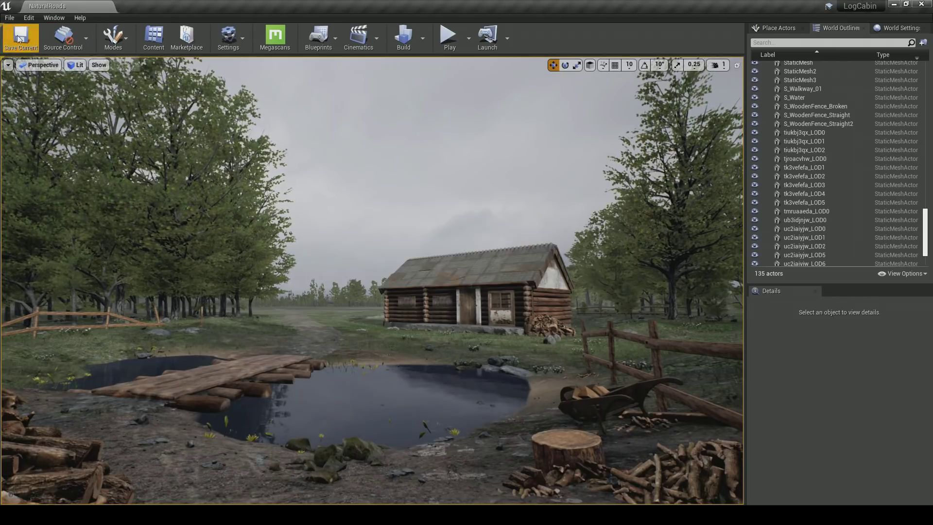
left_click(19, 39)
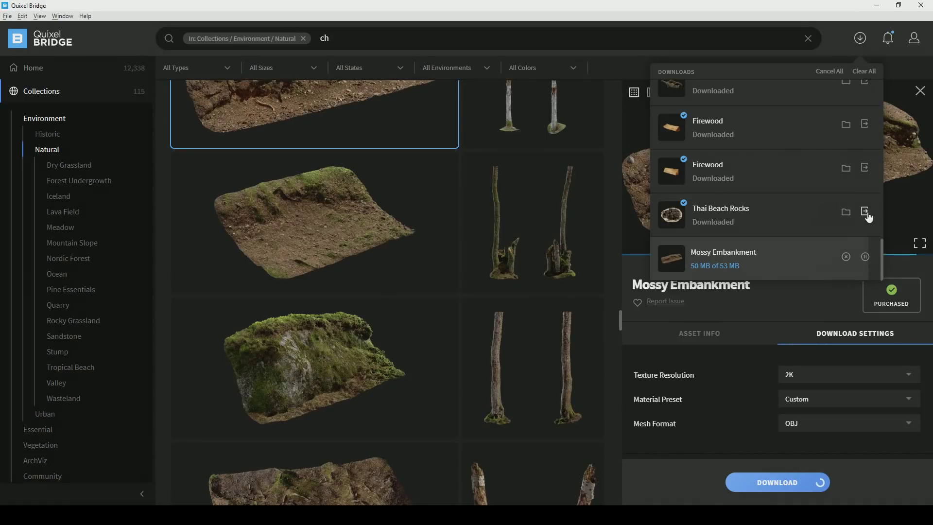
left_click(866, 212)
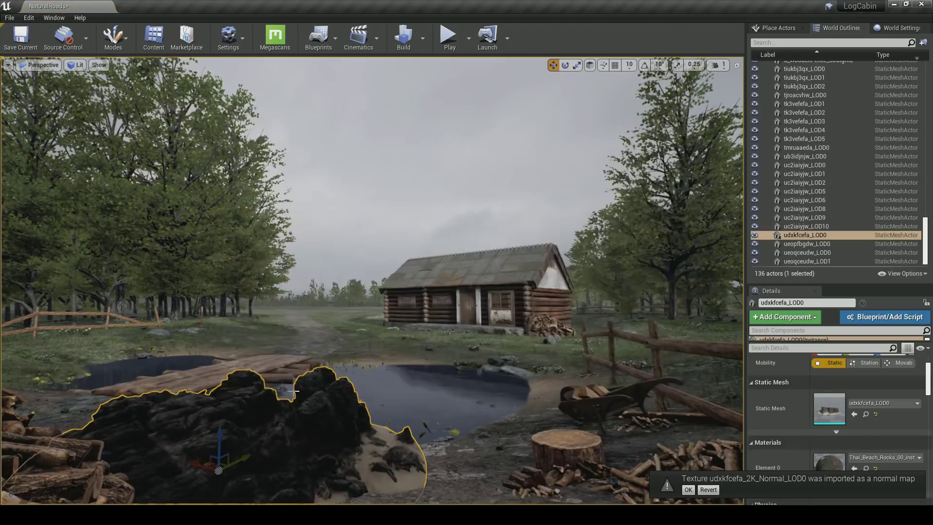
Try placing the dark Thai Beach Rocks on the pond's shore beside the wooden fence
key("f")
right_click_drag(372, 281, 466, 292)
left_click_drag(229, 285, 381, 317)
key("e")
key("ctrl+z")
key("w")
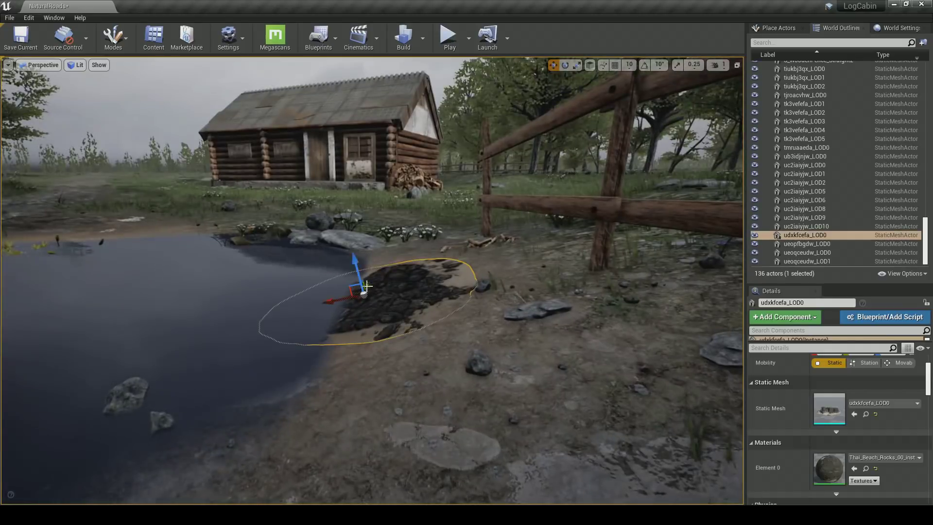
key("r")
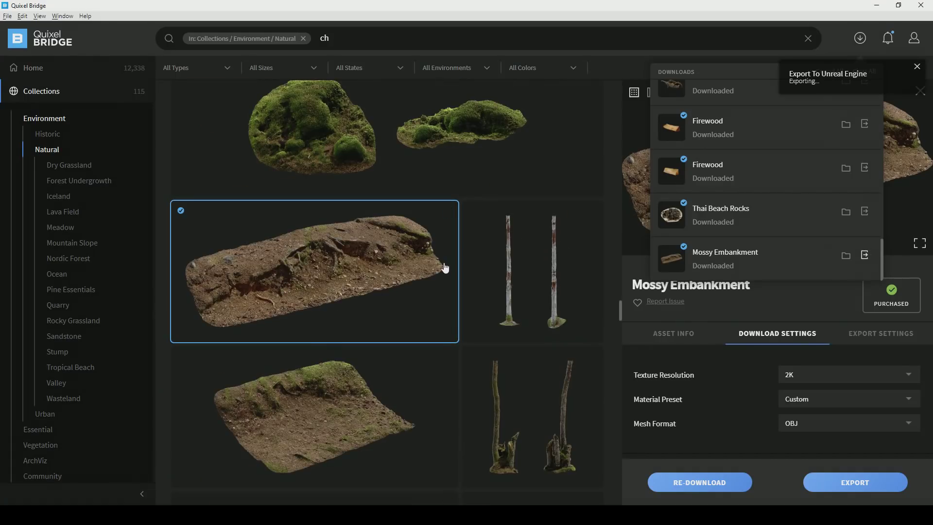
Search the Natural collection in Quixel Bridge for "beach rock"
scroll(445, 268, "up", 4)
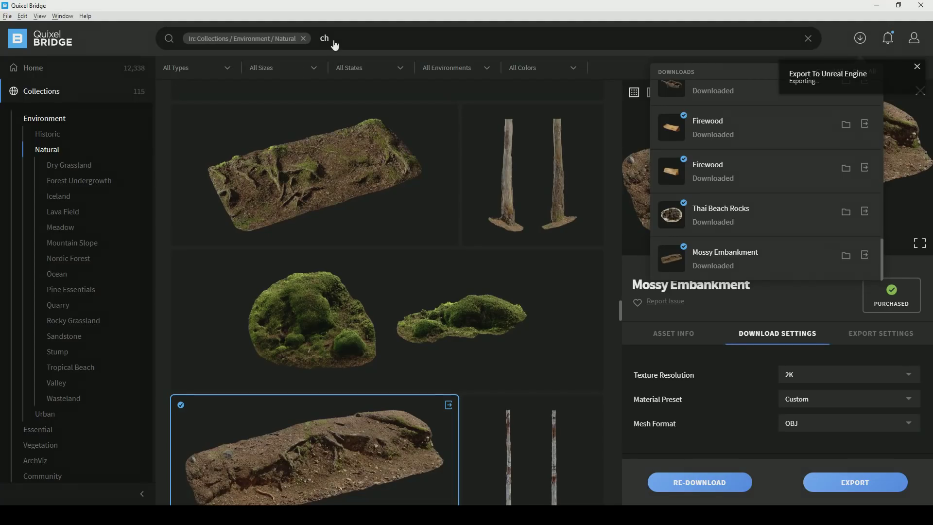
scroll(476, 348, "down", 15)
left_click_drag(336, 38, 278, 33)
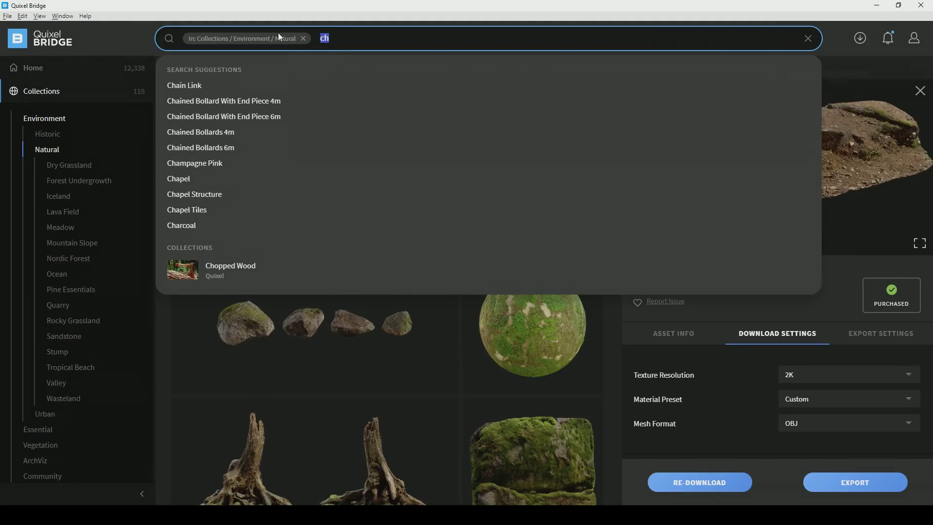
type("beach rock")
key("Return")
scroll(383, 235, "down", 9)
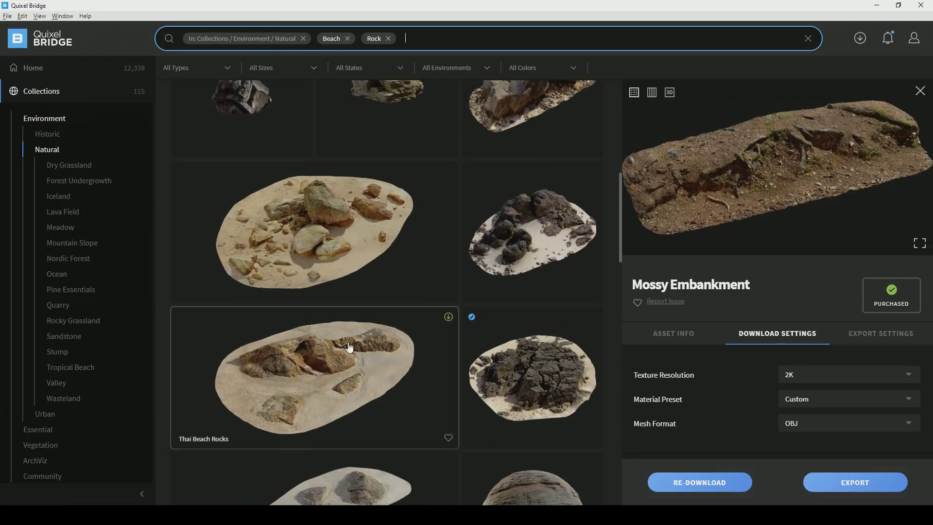
Compare the sandy Thai Beach Rocks assets and download the one with tan boulders and scattered small stones
left_click(413, 323)
scroll(413, 323, "down", 5)
scroll(357, 272, "down", 15)
left_click(358, 197)
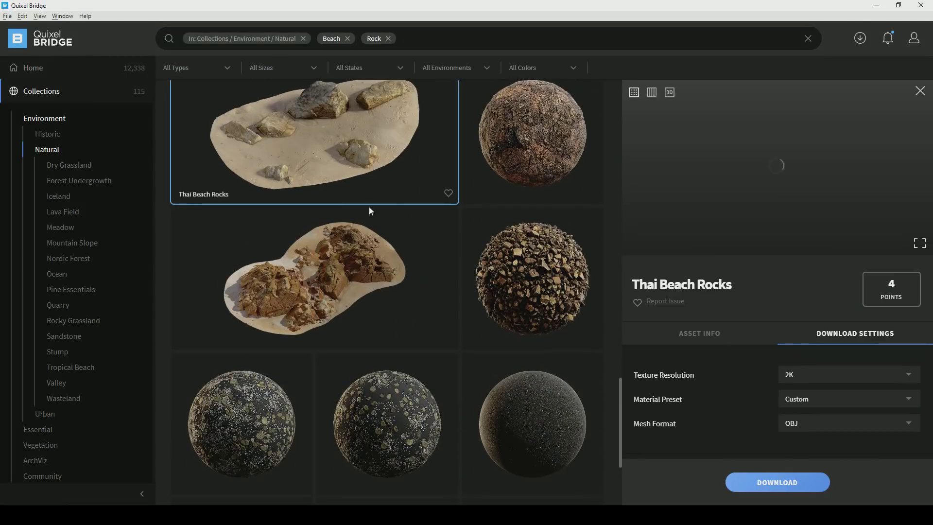
scroll(369, 233, "up", 13)
scroll(389, 274, "up", 3)
left_click(374, 287)
left_click(759, 482)
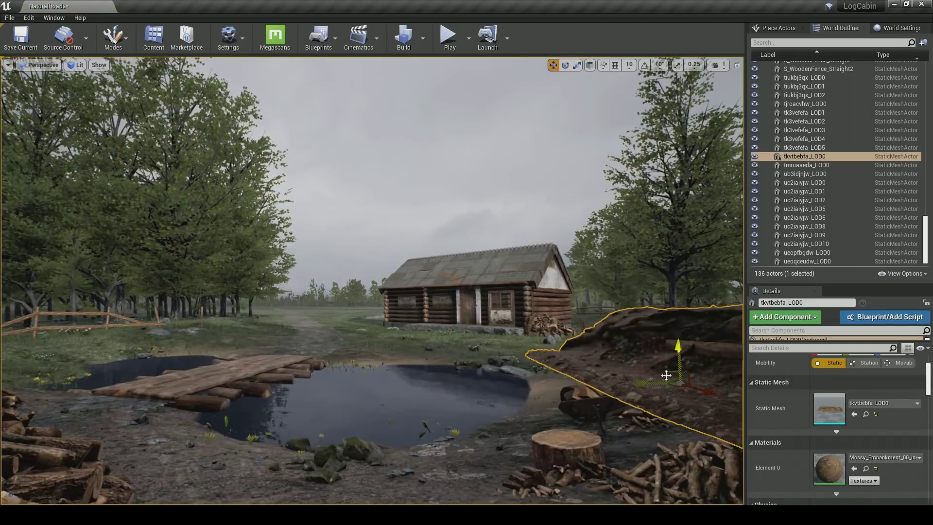
Try out the imported mossy embankment behind the wheelbarrow in the Unreal scene and delete it
key("f")
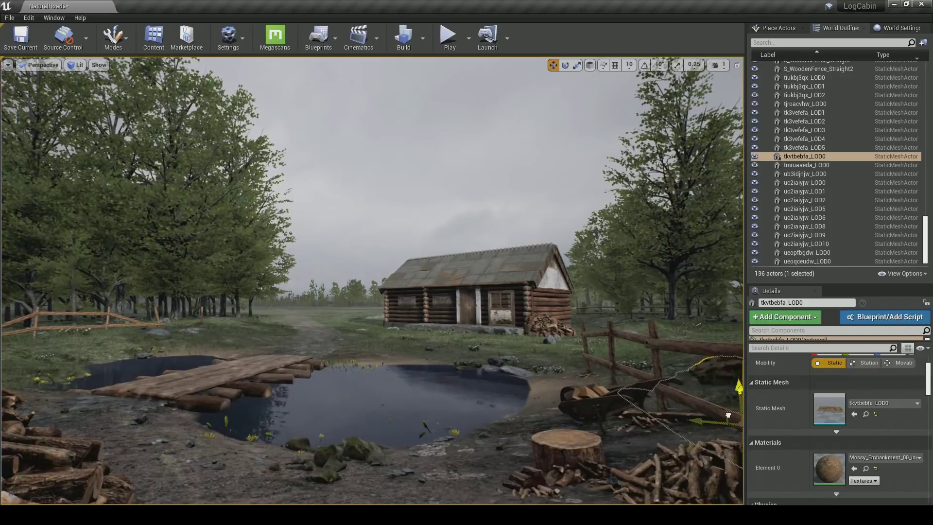
key("Delete")
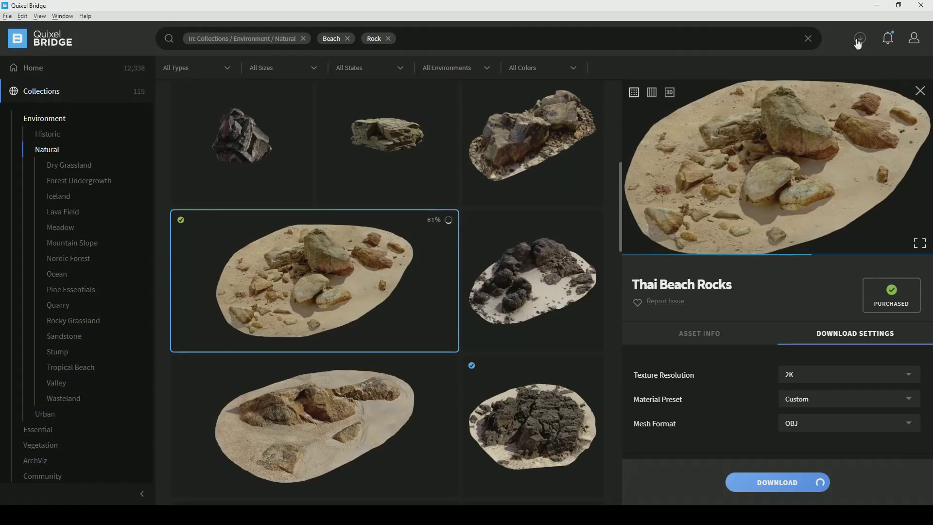
Check the download list in Quixel Bridge and browse the Natural collection for embankment assets
left_click(860, 38)
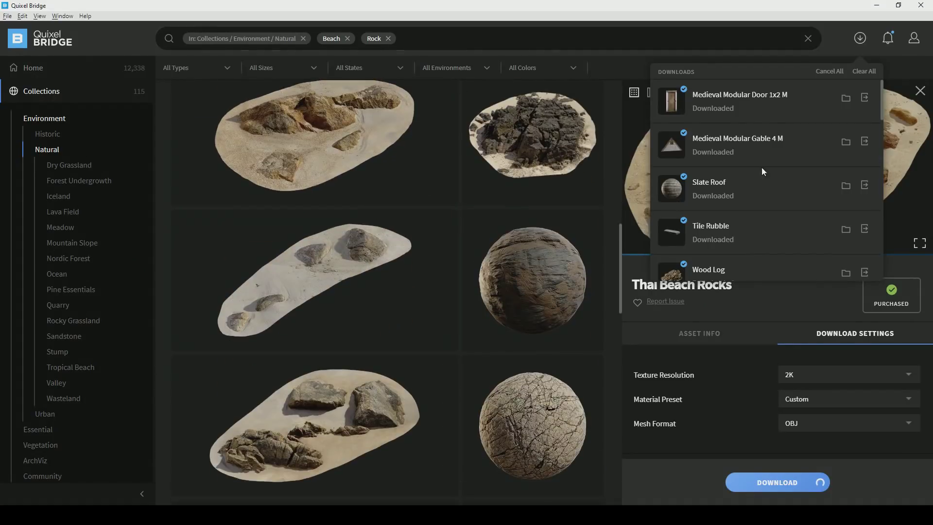
scroll(762, 168, "down", 5)
left_click(347, 39)
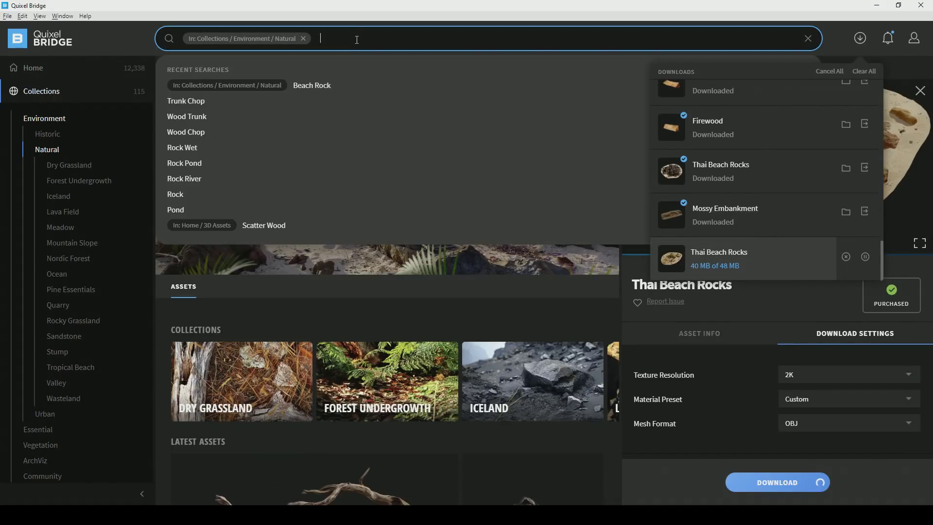
type("embank")
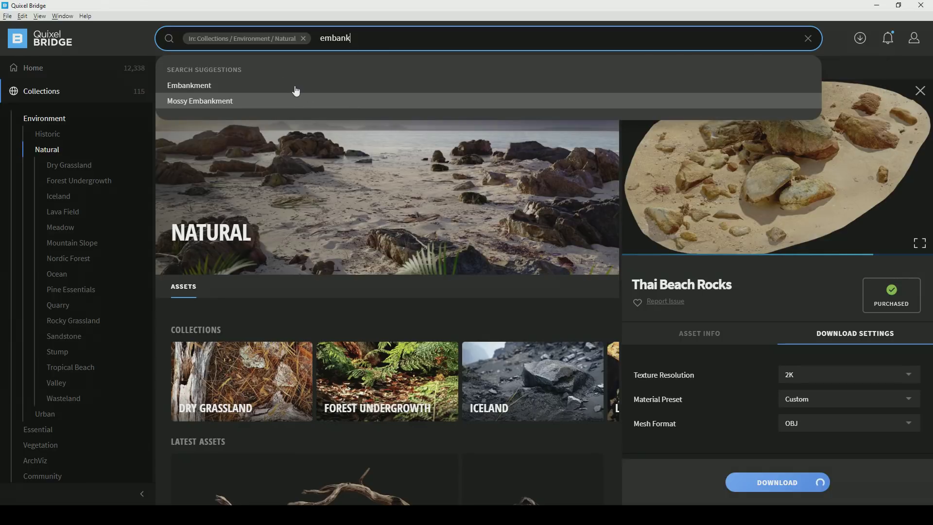
left_click(230, 88)
scroll(340, 239, "down", 10)
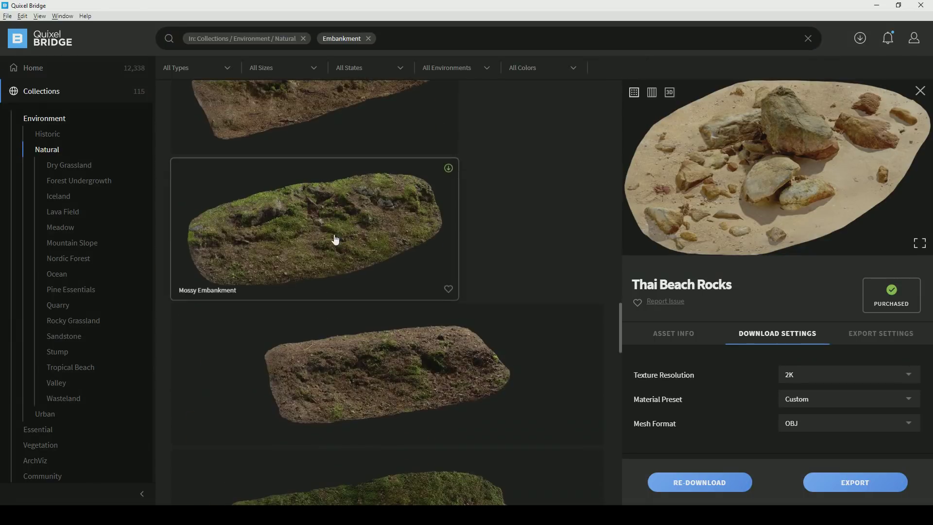
scroll(357, 292, "up", 2)
left_click(360, 297)
scroll(472, 340, "down", 20)
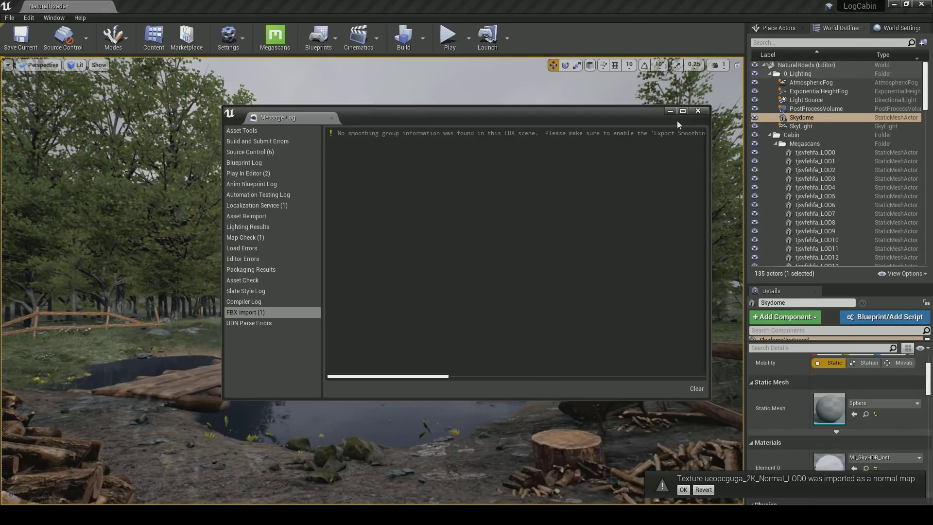
Dismiss the import message log in Unreal, then move the tan Thai Beach Rocks to the shore near the wheelbarrow and rotate them
left_click(698, 111)
left_click_drag(369, 463, 437, 451)
right_click_drag(438, 451, 486, 418)
key("e")
mouse_move(423, 388)
left_mouse_down()
mouse_move(403, 365)
mouse_move(417, 375)
left_mouse_up()
key("w")
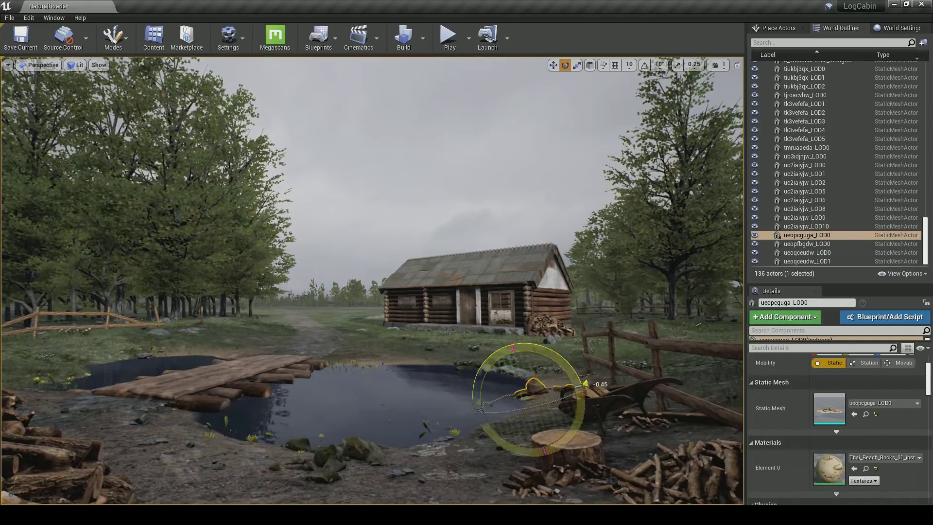
Reposition the tan beach rocks at the pond's edge near the wheelbarrow and scale them up
key("Escape")
left_click(535, 386)
key("w")
left_click_drag(521, 365, 520, 359)
key("Escape")
left_click(535, 387)
key("r")
left_click_drag(533, 400, 554, 384)
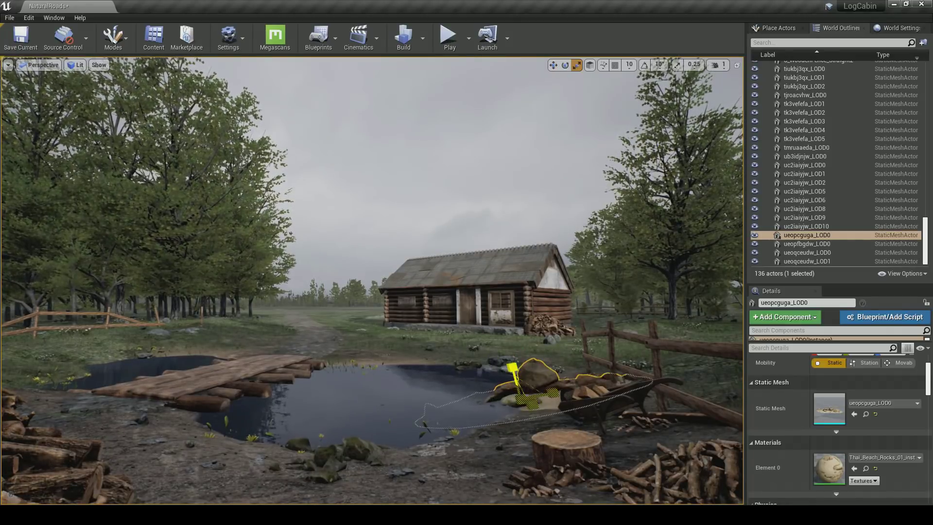
Scale the tan beach rocks down and settle them into the shoreline between the pond and the wheelbarrow
left_click_drag(504, 365, 514, 379)
key("Escape")
left_click(516, 387)
key("r")
key("Escape")
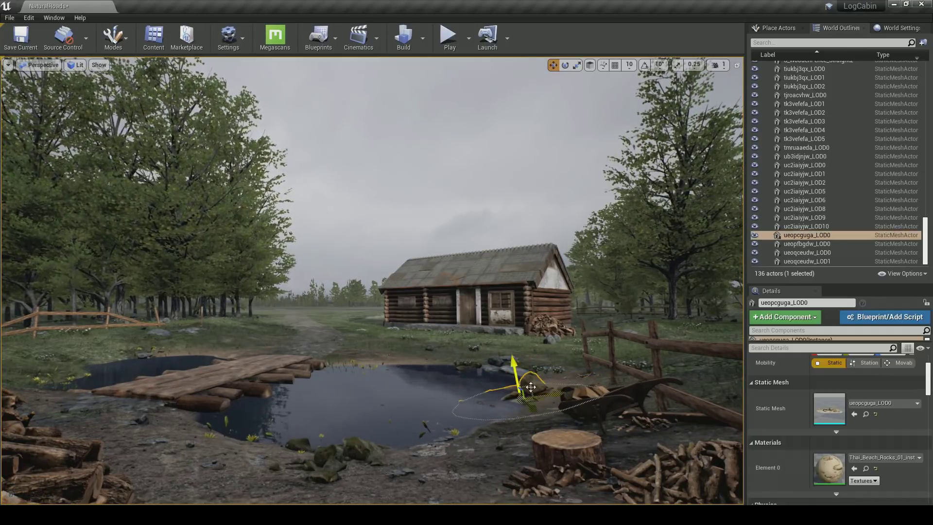
left_click(537, 394)
key("Escape")
left_click(530, 370)
key("Escape")
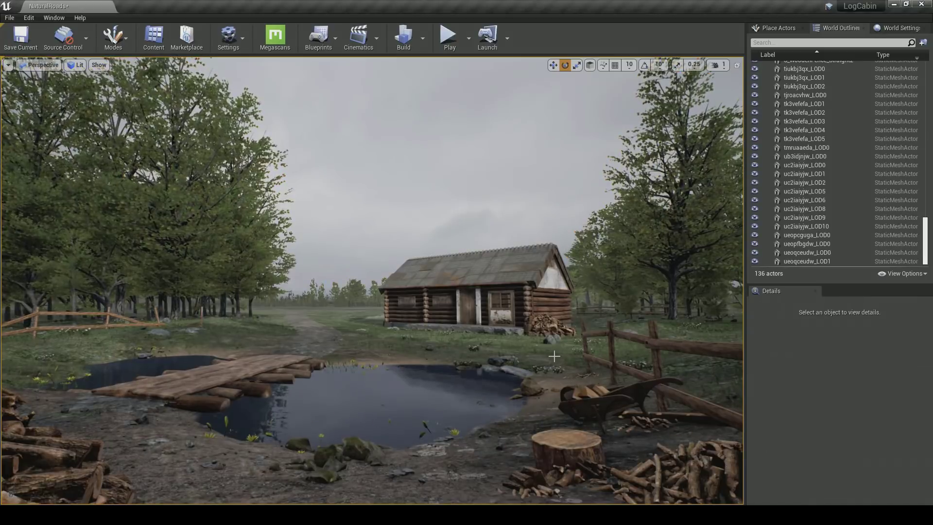
Remove the flat foliage stones from the pond's far shore in Foliage mode and return to Select mode
left_click(530, 370)
left_click(778, 28)
left_click(121, 40)
left_click(132, 91)
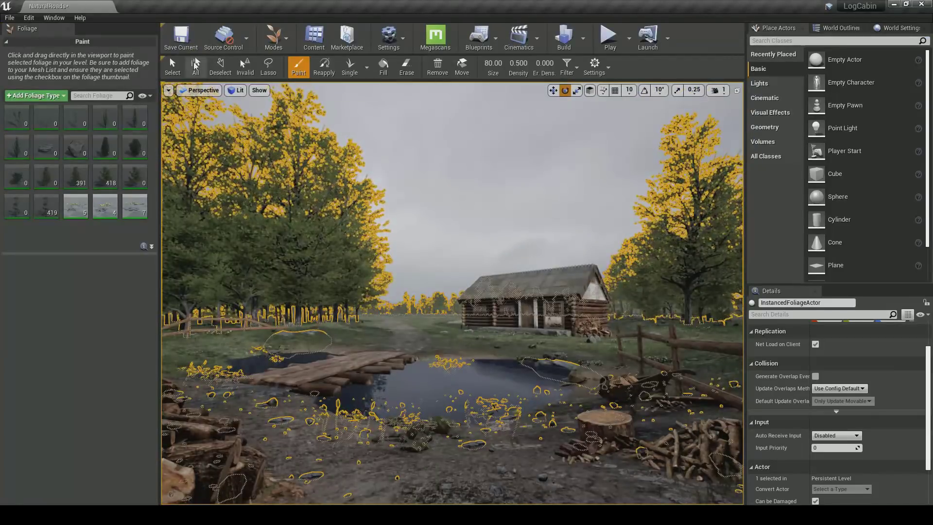
key("shift+1")
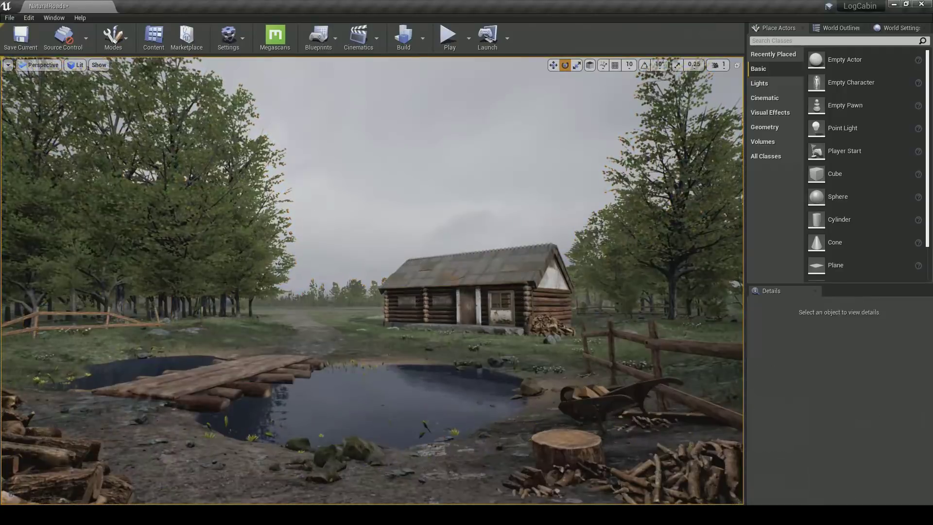
Try a duplicate of the tan beach rocks on the pond's far shore, rotated to face the water differently
left_click(510, 392)
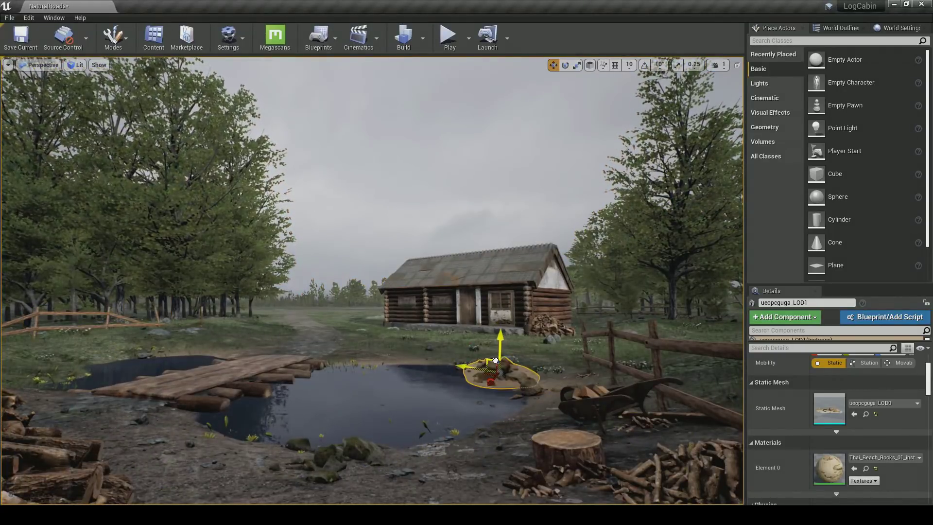
key("f")
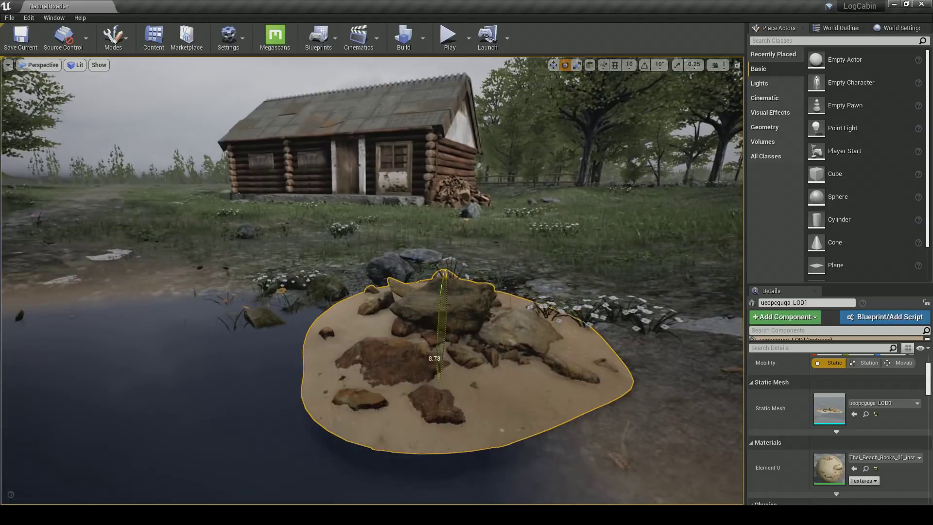
key("w")
key("e")
left_click_drag(429, 298, 437, 318)
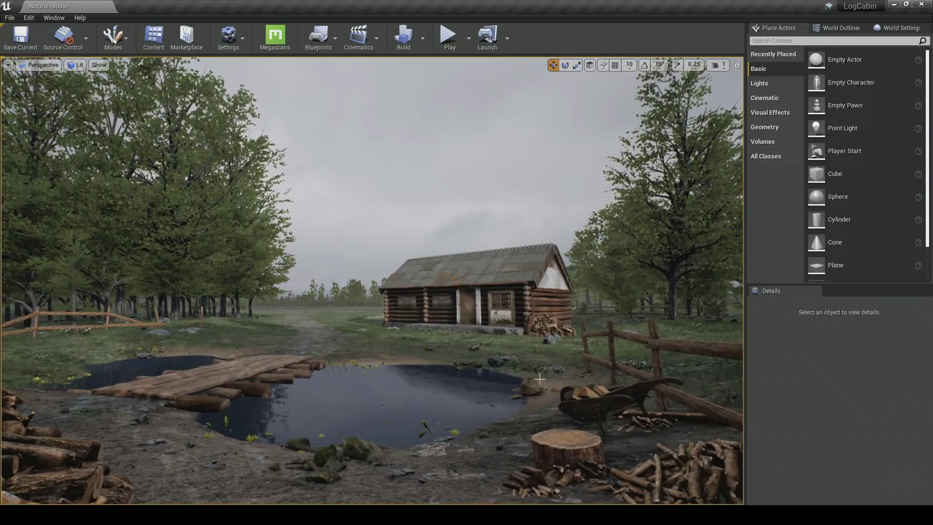
Scale and reposition the tan beach rocks on the pond shore beside the wheelbarrow, and save the level
left_click(540, 378)
key("r")
key("Escape")
mouse_move(519, 391)
left_mouse_down()
mouse_move(531, 393)
mouse_move(512, 384)
left_mouse_up()
left_click(539, 387)
key("Escape")
key("ctrl+s")
left_click(530, 387)
key("r")
key("w")
key("Escape")
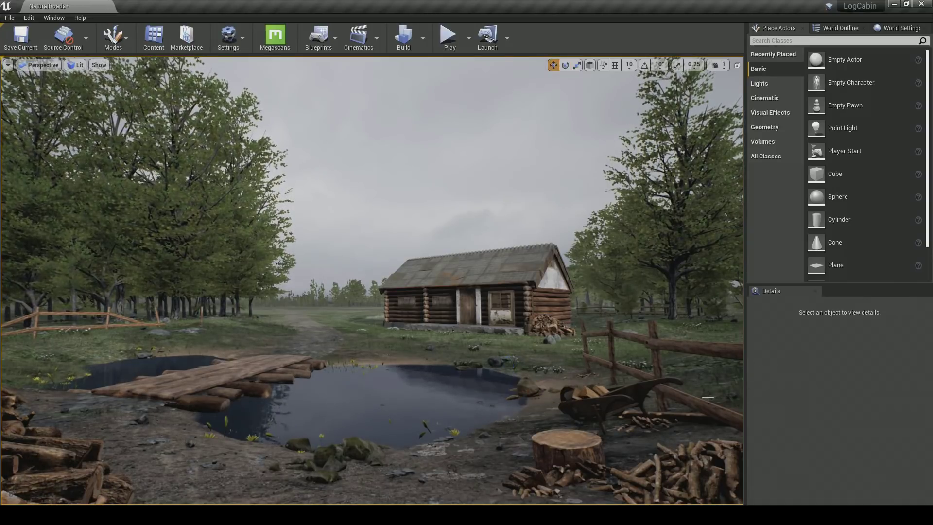
right_click_drag(716, 393, 714, 394)
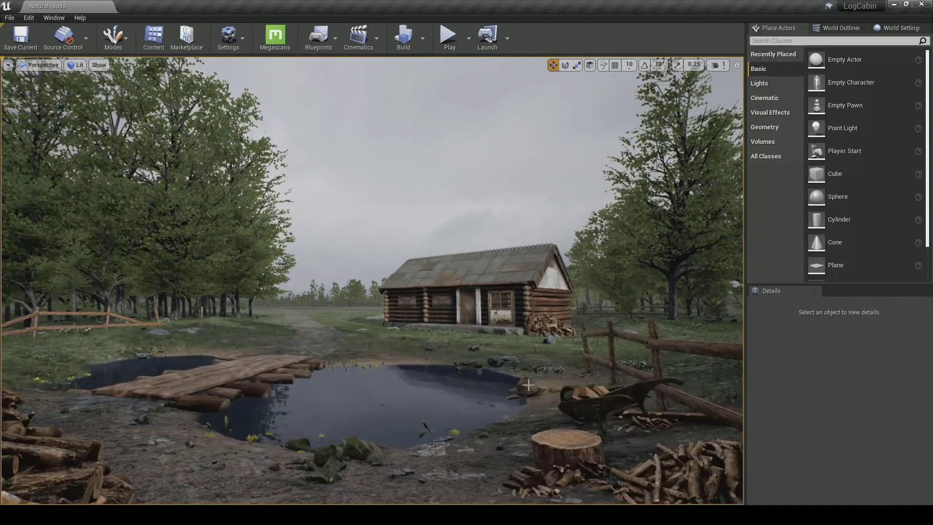
Try a duplicate of the tan beach rocks on the near shore beside the chopping block, rotated along the waterline
left_click(532, 387)
left_click_drag(536, 398, 529, 432, "alt")
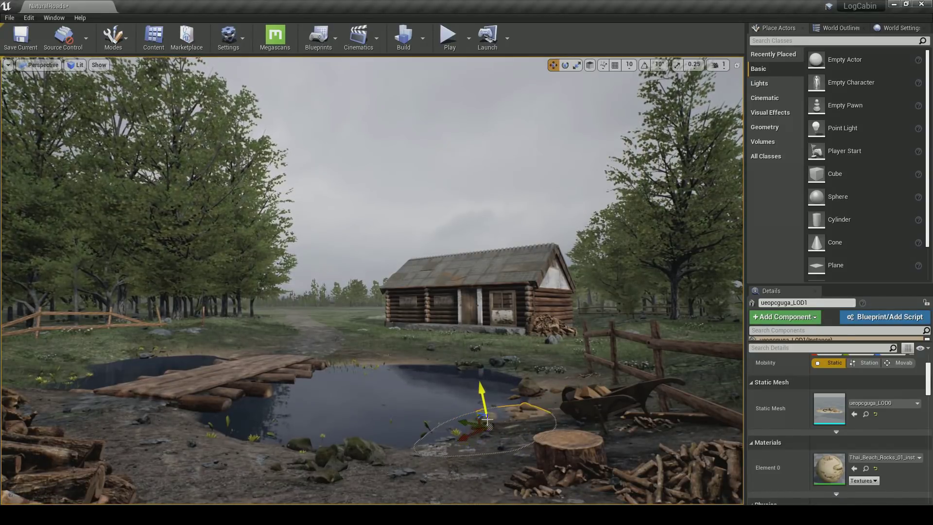
key("w")
right_click_drag(484, 406, 494, 421)
left_click_drag(381, 331, 381, 338)
key("e")
left_click_drag(381, 368, 359, 370)
left_click_drag(406, 335, 383, 345)
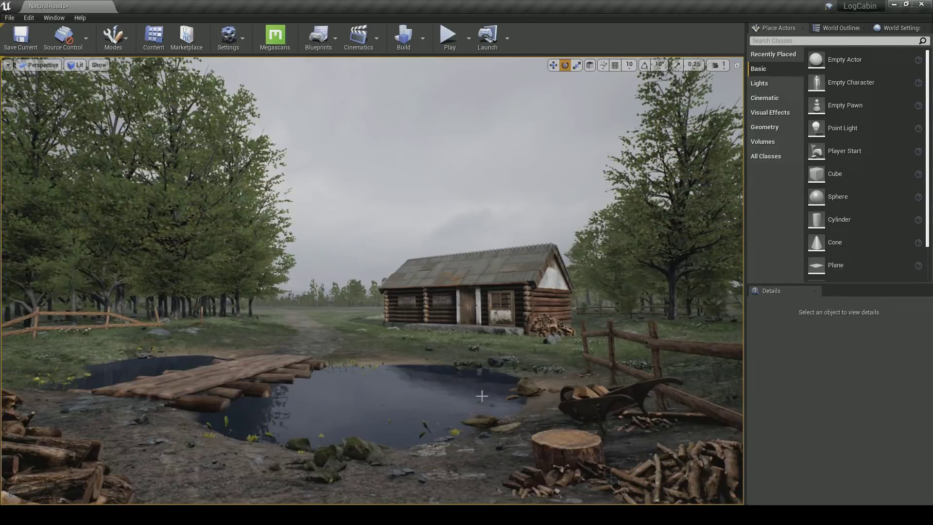
Switch to Foliage mode and adjust the yellow water lilies on the pond's near shore beside the mossy rocks
left_click(375, 456)
right_click_drag(533, 432, 552, 442)
left_click_drag(415, 389, 389, 379)
key("alt+z")
key("alt+z")
key("1")
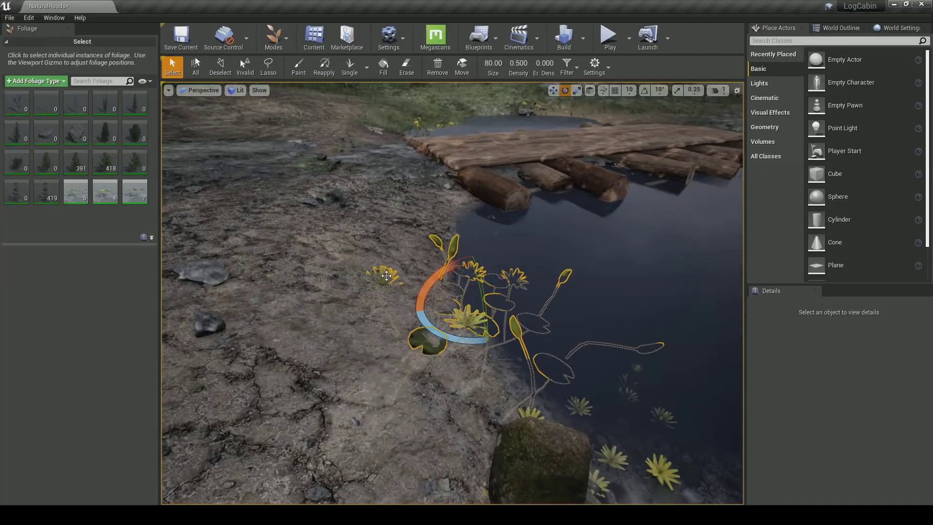
key("w")
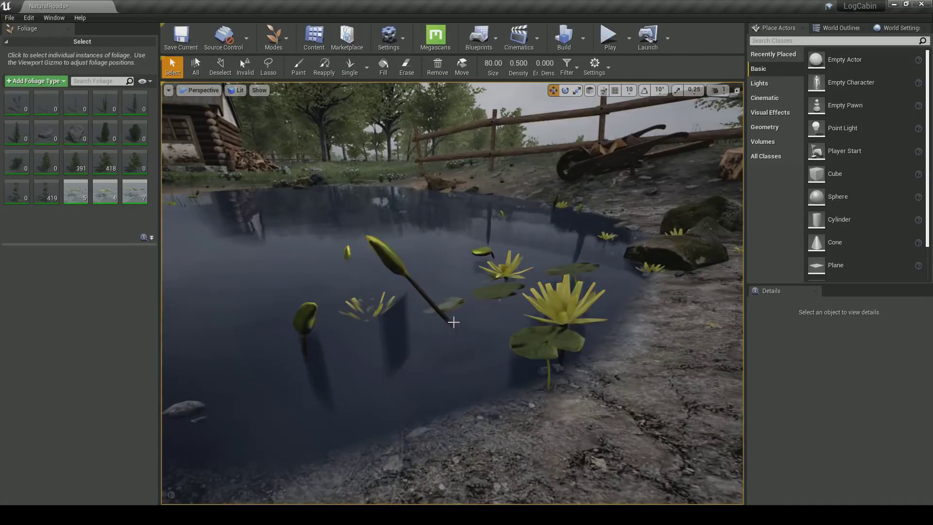
Rotate the budding water lily clump in the pond and adjust its height relative to the water
left_click(452, 321)
key("e")
left_click_drag(457, 233, 408, 315)
key("w")
left_click_drag(458, 267, 457, 250)
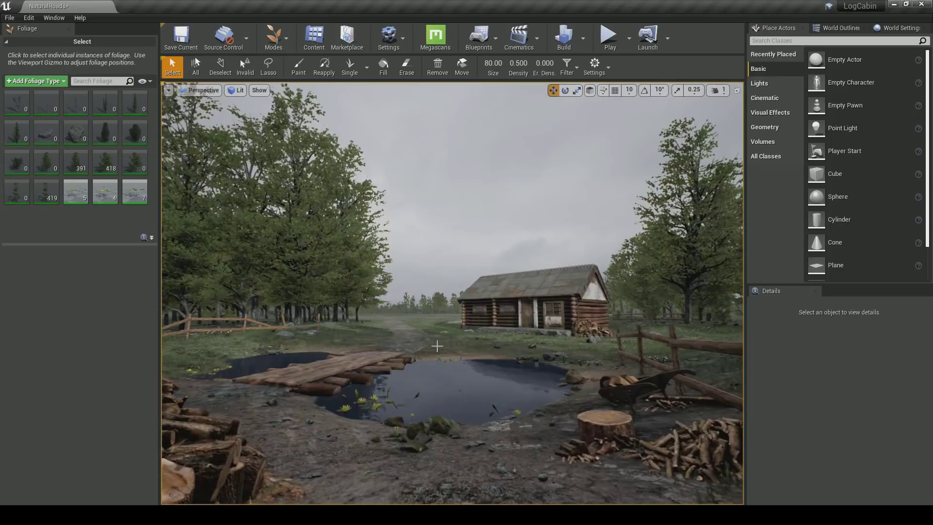
Rescale and rotate the water lily clump at the front shore of the pond near the chopping block
left_click(394, 373)
right_click_drag(395, 373, 437, 404)
left_click(440, 351)
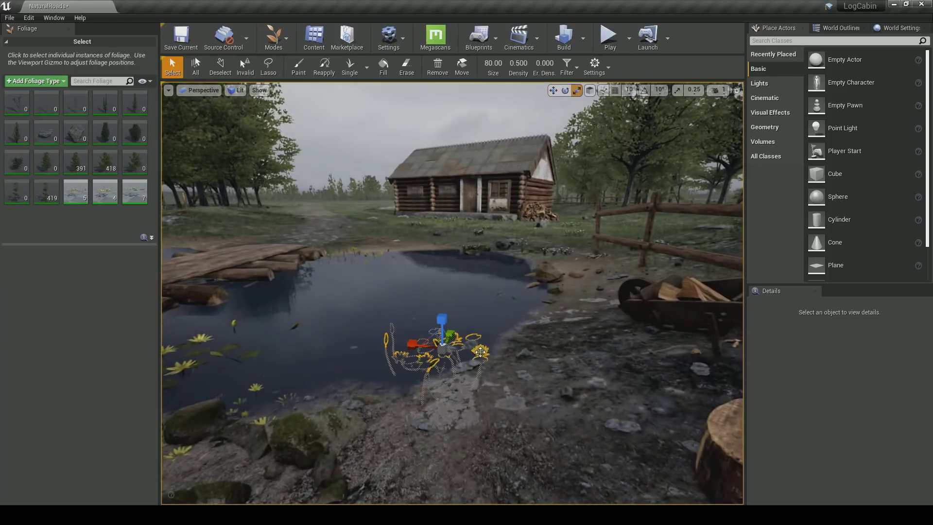
right_click_drag(439, 351, 452, 388)
key("e")
left_click_drag(396, 301, 393, 282)
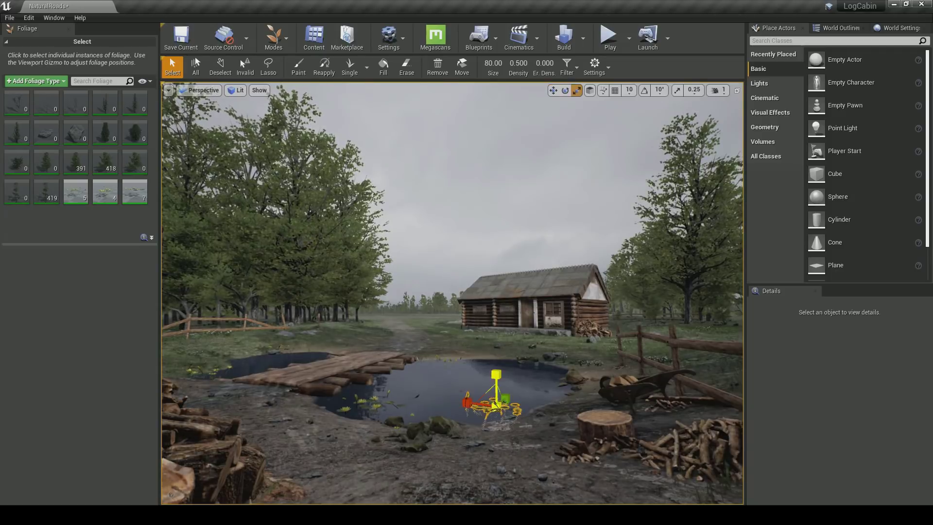
Move a water lily clump to the mossy rocks on the pond's near shore and save the level
key("f")
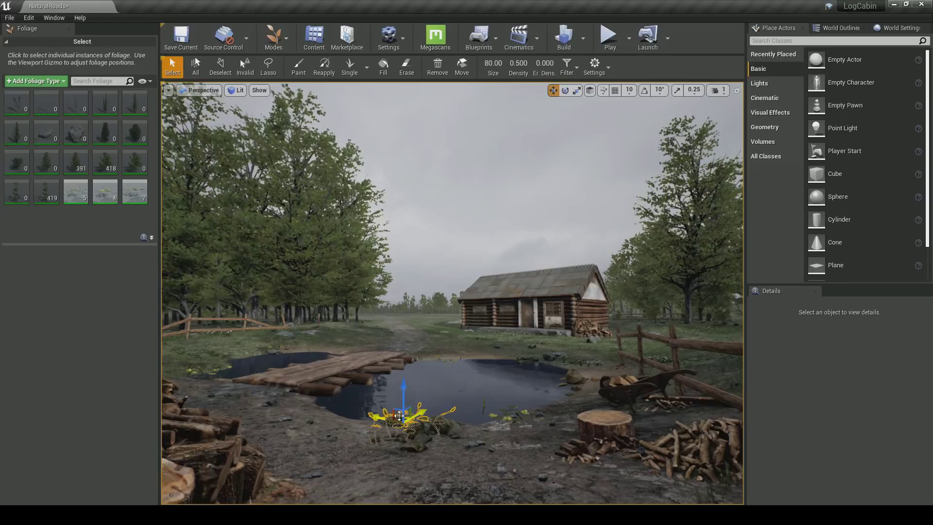
key("f")
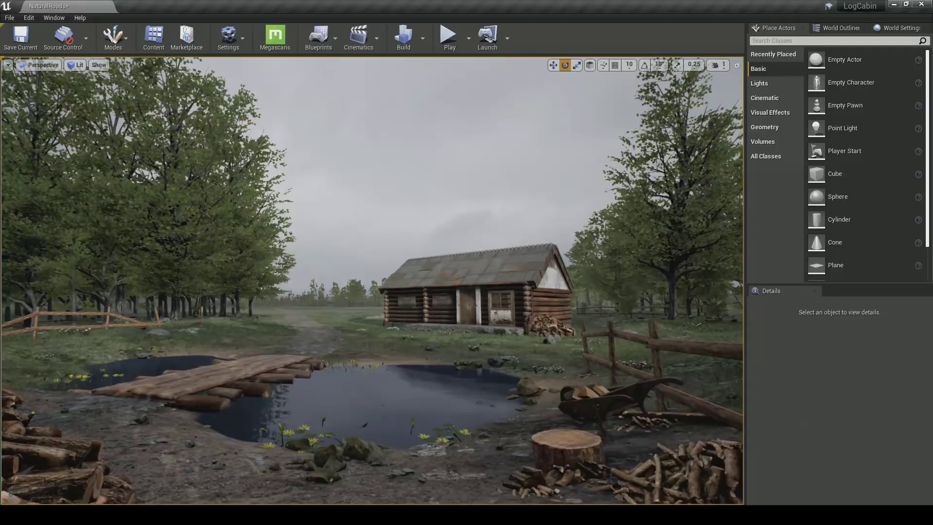
key("ctrl+s")
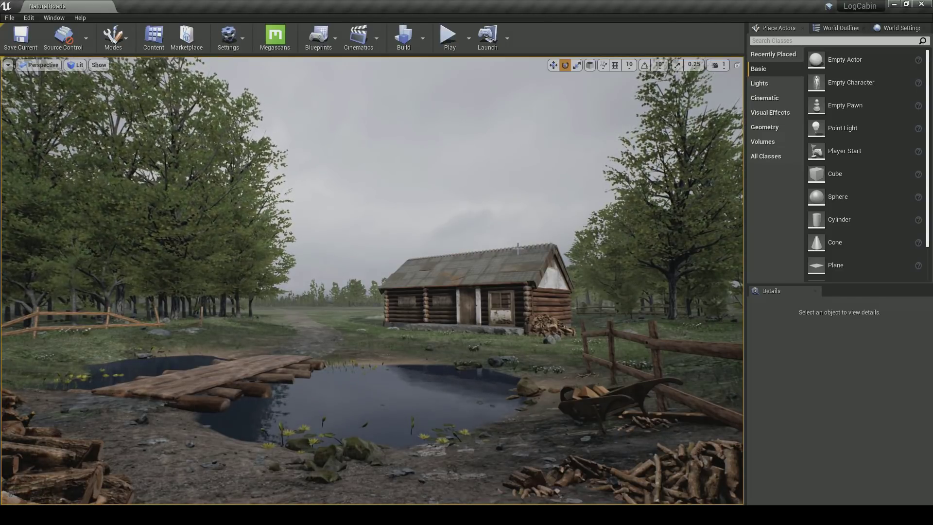
Remove the yellow water lilies from the pond in Foliage mode
left_click(440, 438)
left_click(114, 38)
left_click(131, 91)
right_click_drag(518, 398, 516, 409)
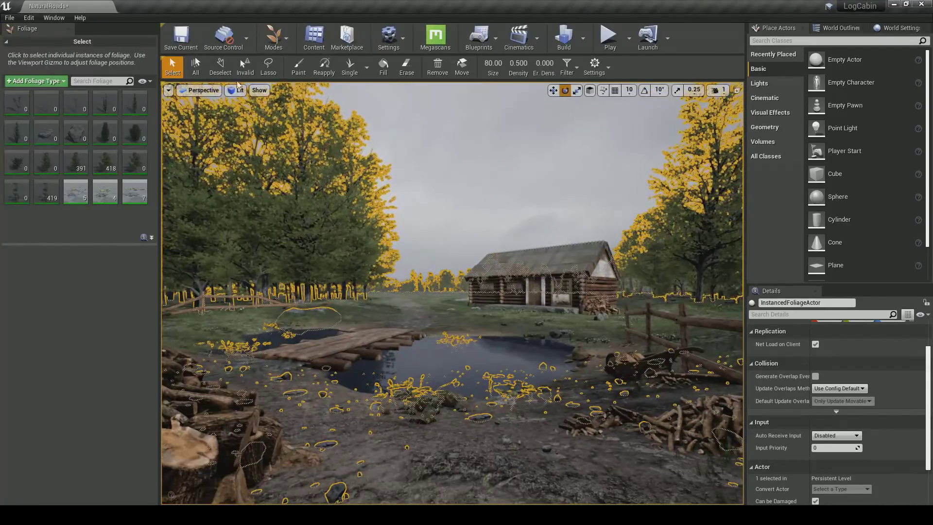
right_click_drag(439, 221, 450, 246)
key("w")
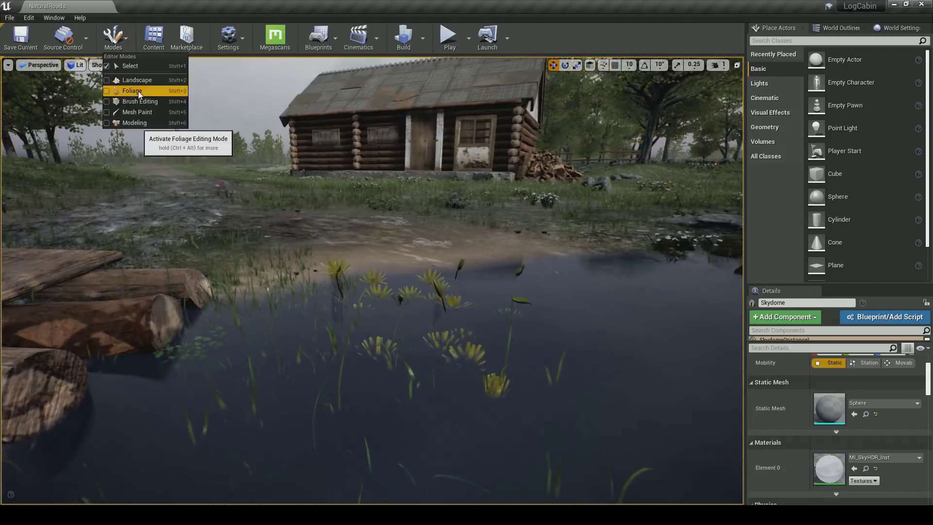
left_click(136, 91)
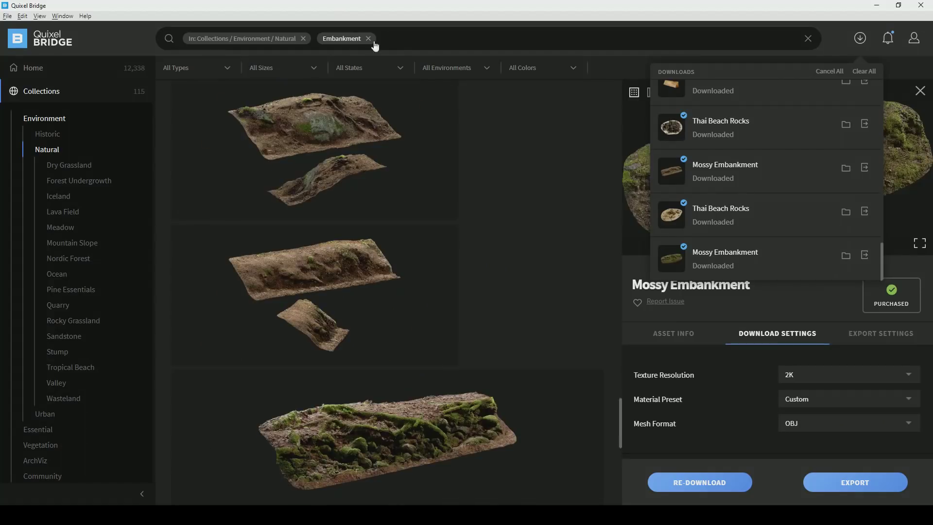
In Quixel Bridge, search the Natural collection for "beach rock" and download the pale, elongated Thai Beach Rocks at 2K
left_click(369, 39)
type("beach rock")
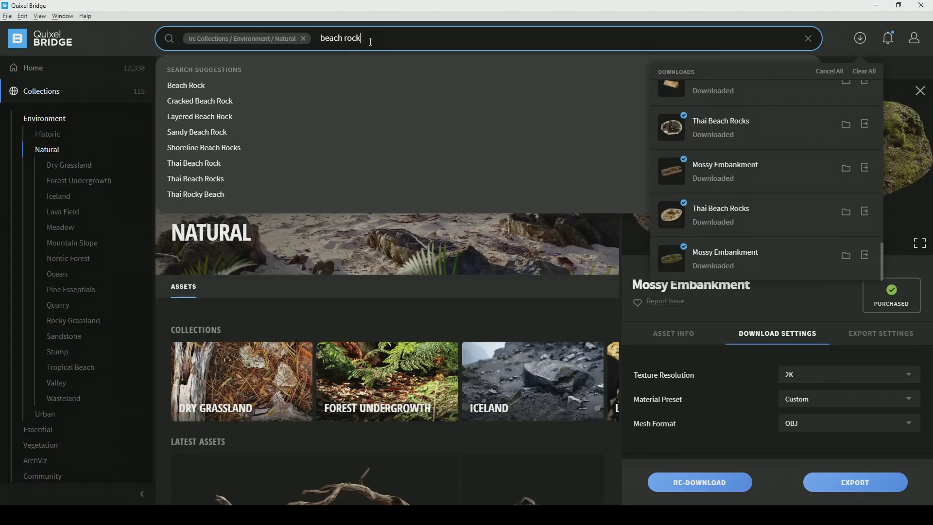
key("Return")
scroll(392, 254, "down", 5)
left_click(379, 290)
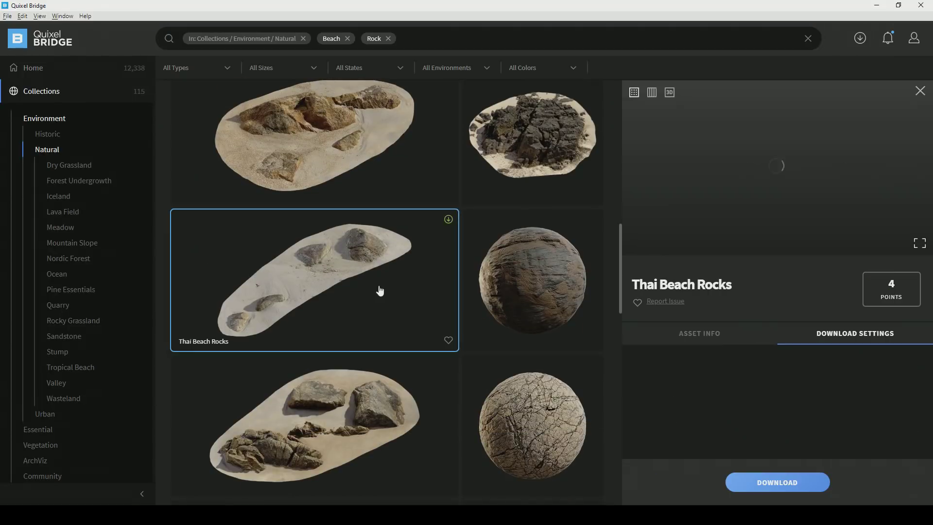
scroll(531, 381, "down", 5)
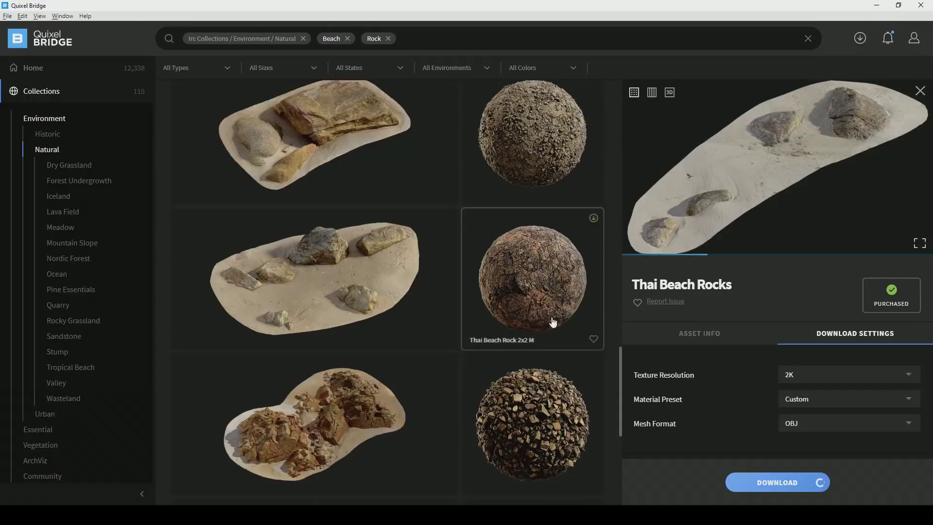
scroll(241, 479, "down", 3)
left_click(860, 37)
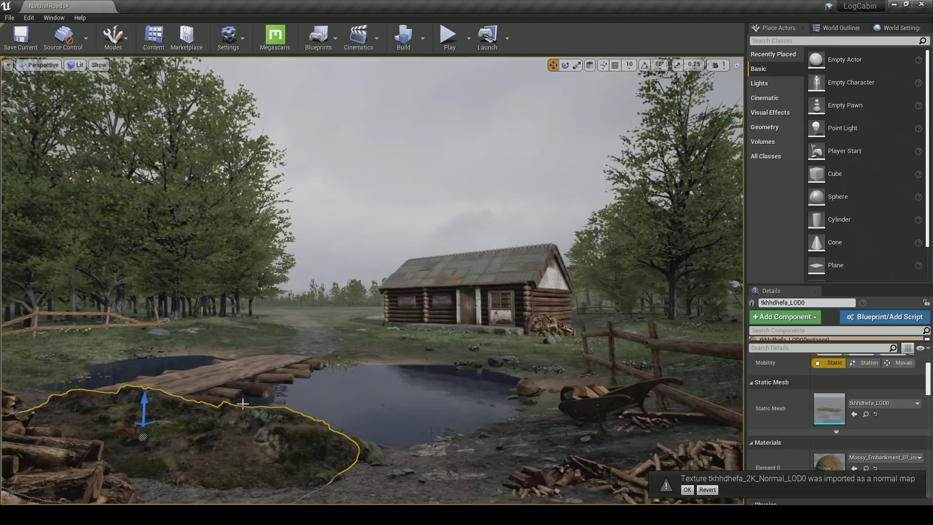
Move the imported Mossy Embankment from the foreground to the fence by the firewood pile and rotate it
left_click_drag(136, 414, 666, 386)
key("e")
right_click_drag(665, 387, 710, 427)
key("w")
left_click_drag(239, 235, 400, 159)
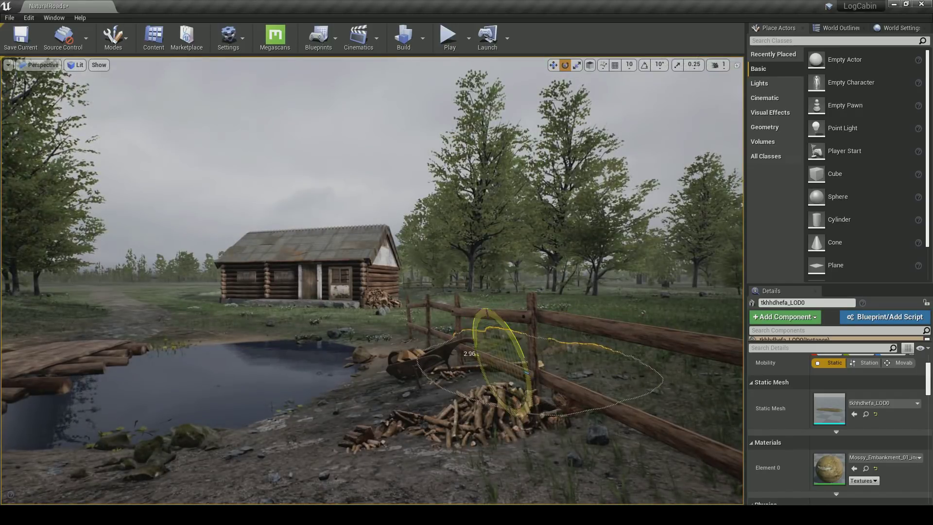
Position the mossy embankment behind the fence near the wheelbarrow and sink it into the ground
key("w")
mouse_move(528, 372)
right_mouse_down()
mouse_move(487, 369)
mouse_move(534, 377)
right_mouse_up()
left_click_drag(396, 341, 462, 331)
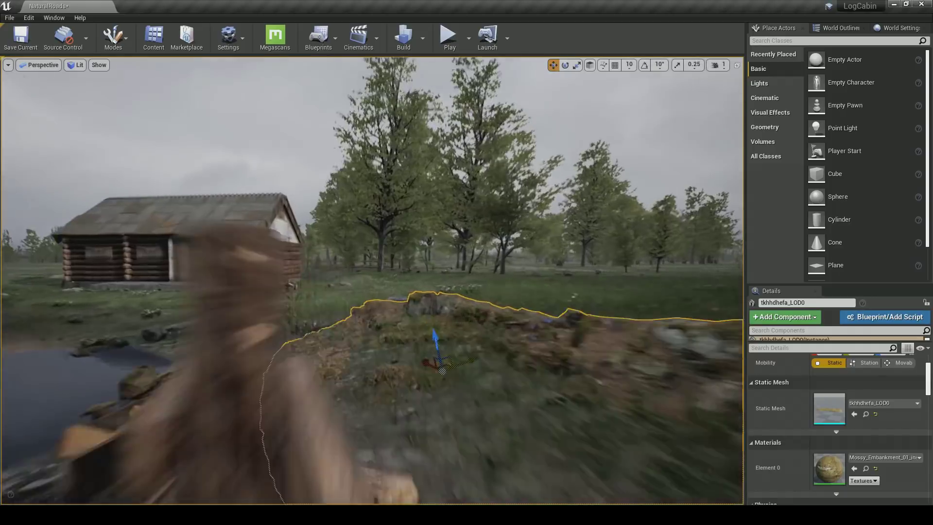
right_click_drag(342, 320, 342, 321)
left_click_drag(342, 321, 259, 319)
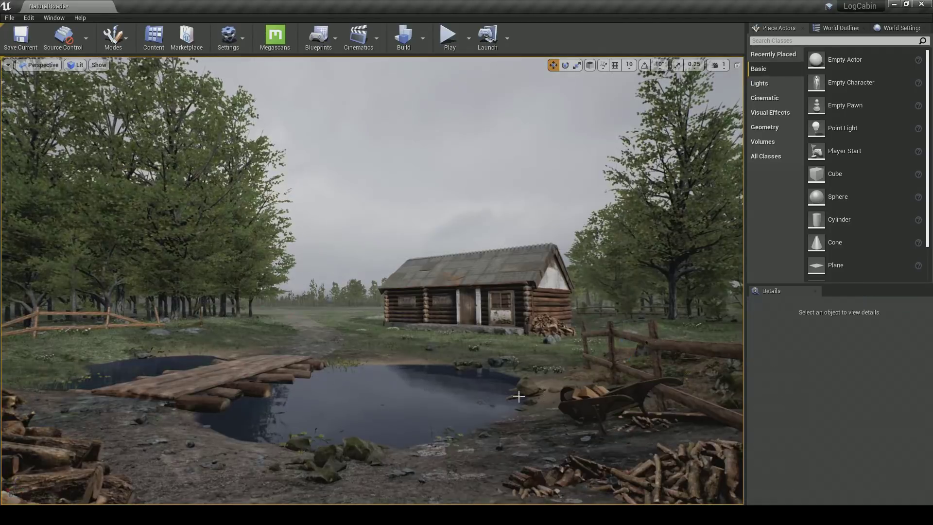
Duplicate the mossy embankment onto the bank beyond the walkway near the far fence, and tilt it to the terrain
left_click(729, 368)
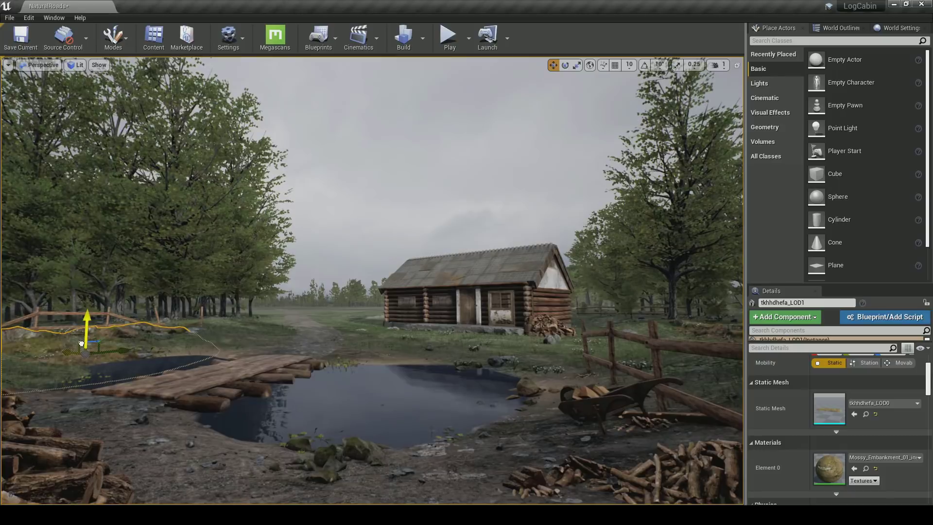
key("Escape")
left_click(88, 324)
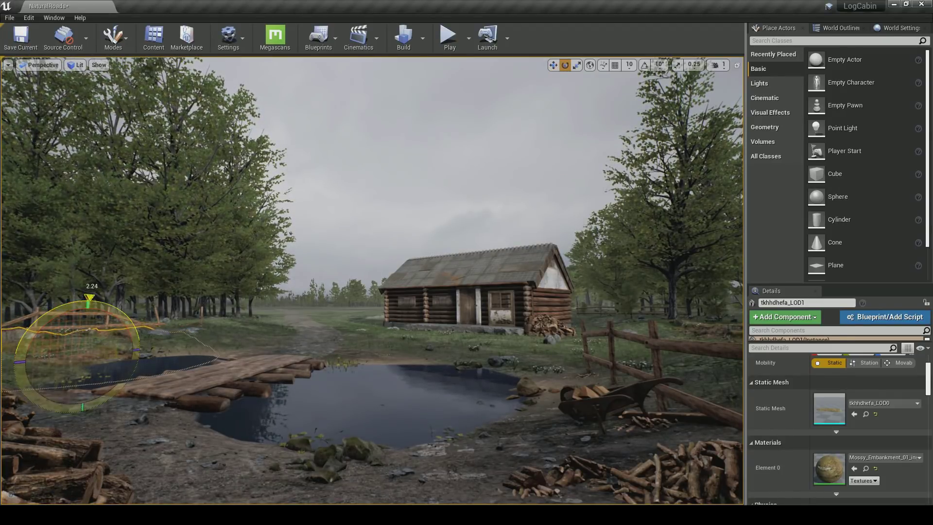
Place two more embankment copies in front of the trees between the far fence and the path
left_click(39, 334)
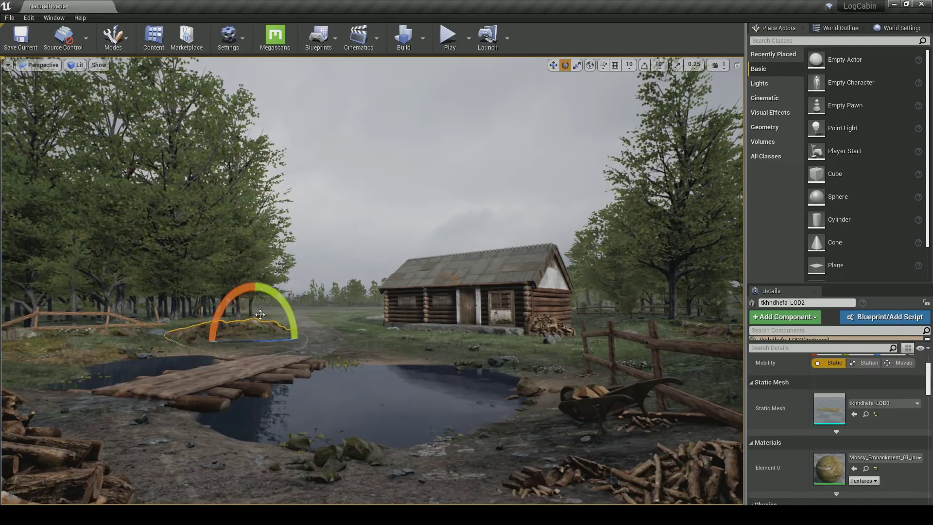
key("Escape")
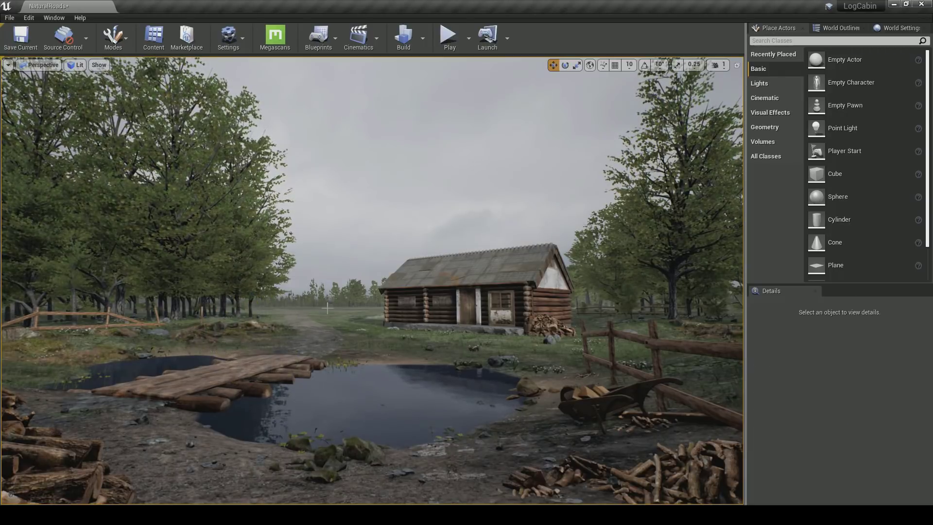
left_click(247, 323)
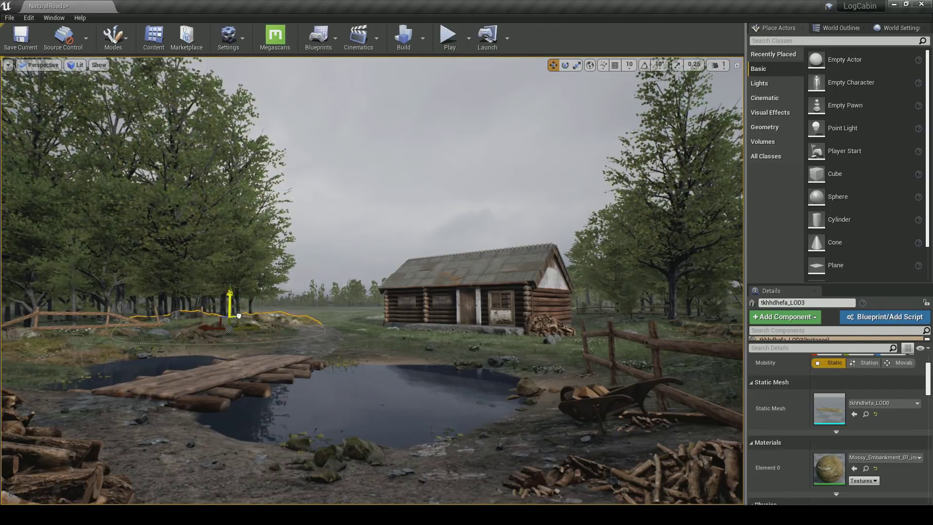
key("Escape")
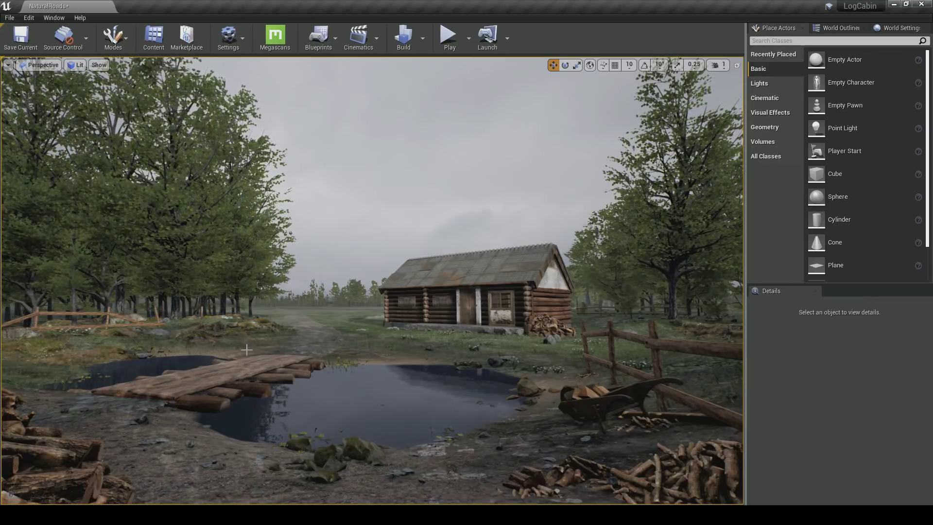
Duplicate the embankment by the tree line and move the copy across to the ground behind the fence beside the cabin
left_click(139, 316)
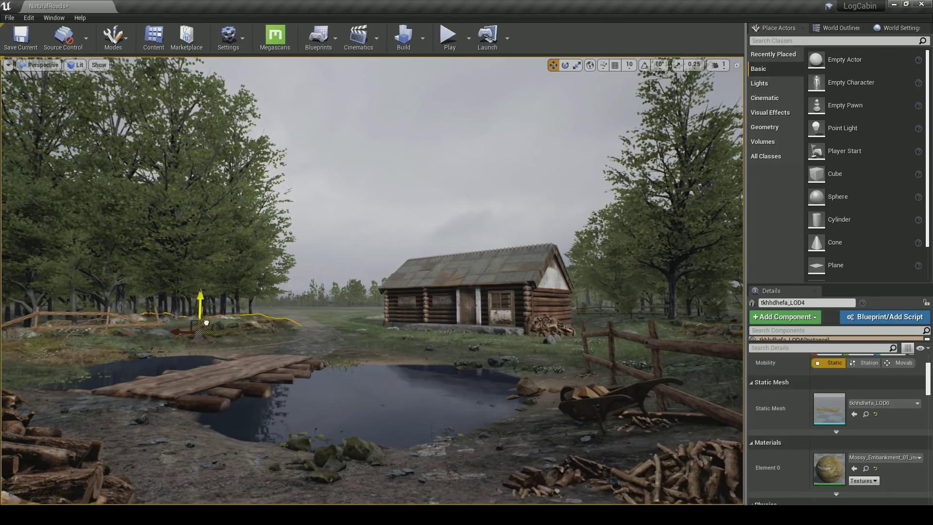
left_click_drag(318, 312, 551, 320)
key("e")
key("w")
right_click_drag(565, 319, 668, 318)
mouse_move(338, 344)
left_mouse_down()
mouse_move(341, 394)
mouse_move(339, 349)
left_mouse_up()
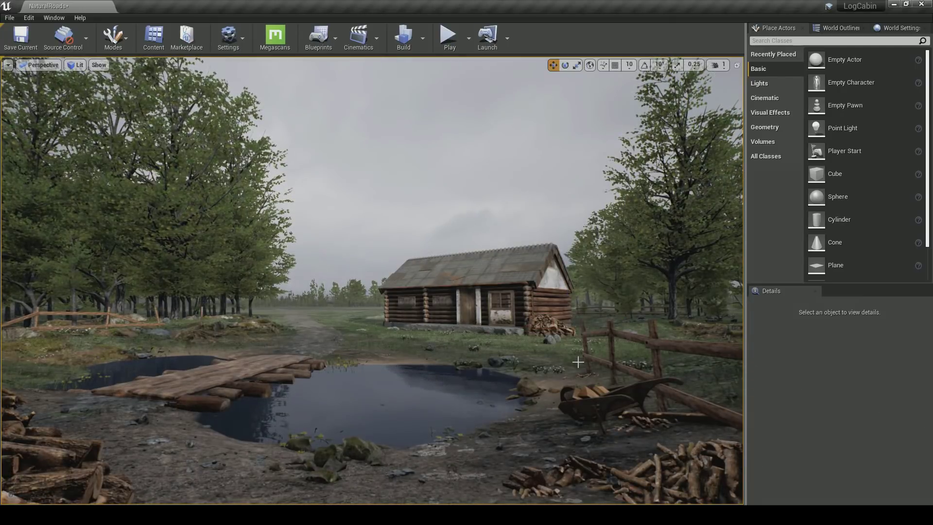
Rotate the embankment copy beside the cabin and shift it behind the fence next to the woodpile
left_click(577, 362)
key("e")
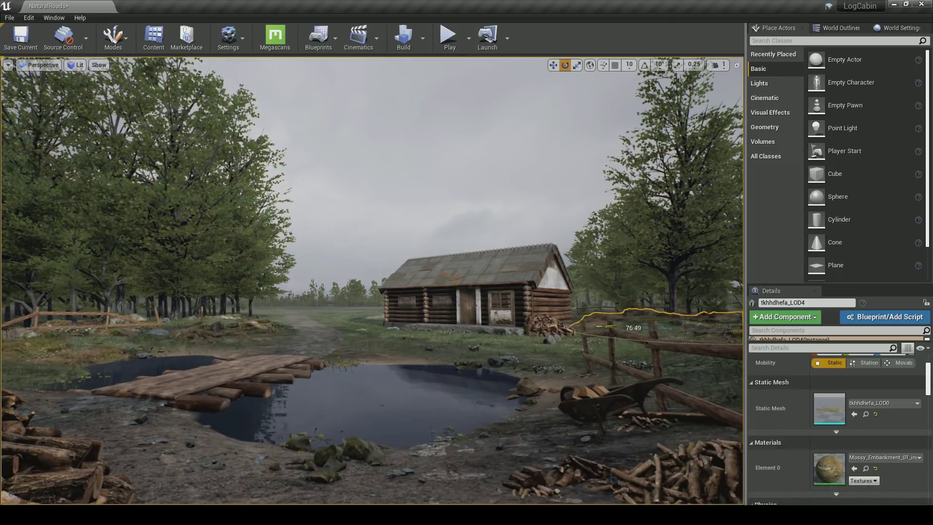
left_click_drag(668, 327, 566, 317)
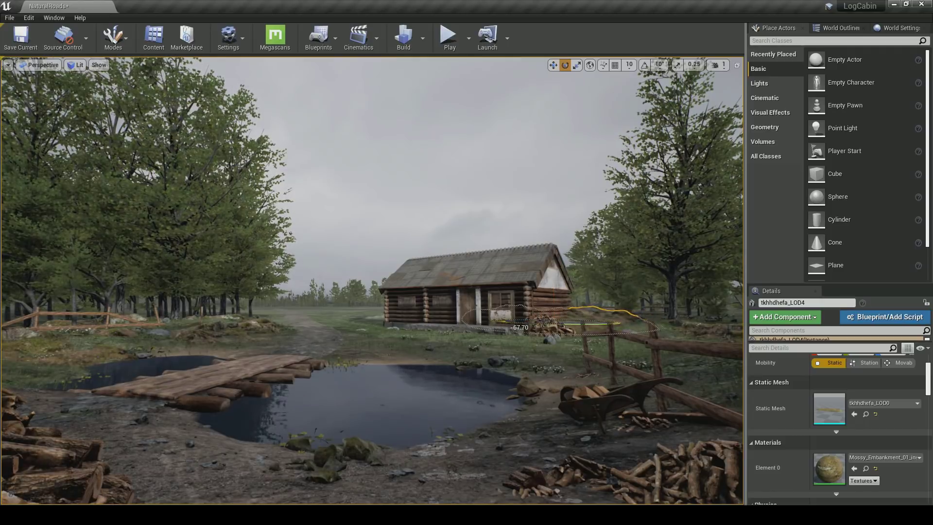
key("w")
right_click_drag(556, 319, 658, 340)
scroll(337, 349, "down", 3)
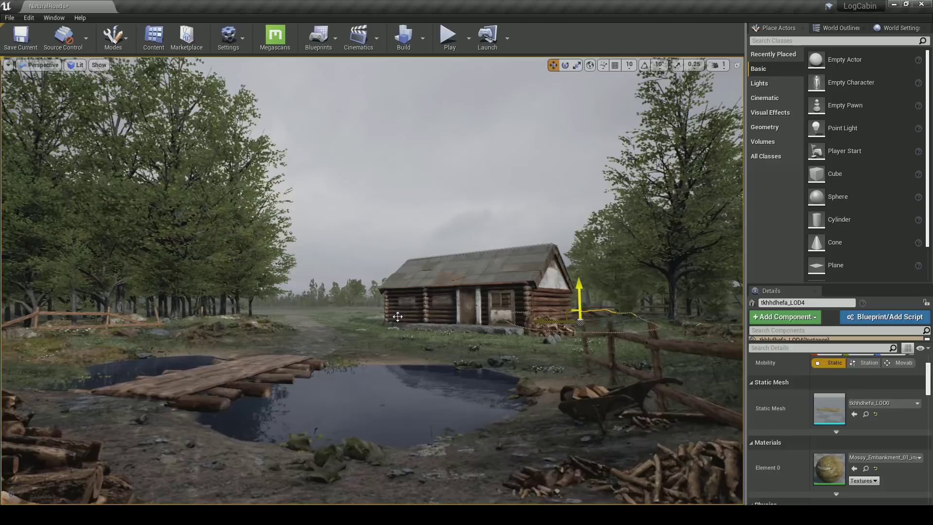
Try deleting the embankment copy beside the cabin, undo that along with its last move, and save the map
key("Delete")
key("ctrl+z")
key("ctrl+z")
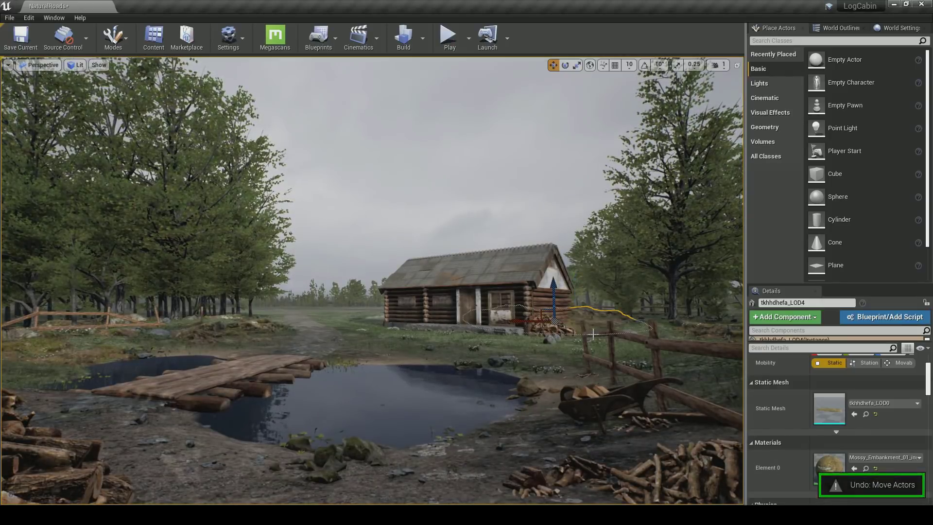
key("Escape")
key("ctrl+s")
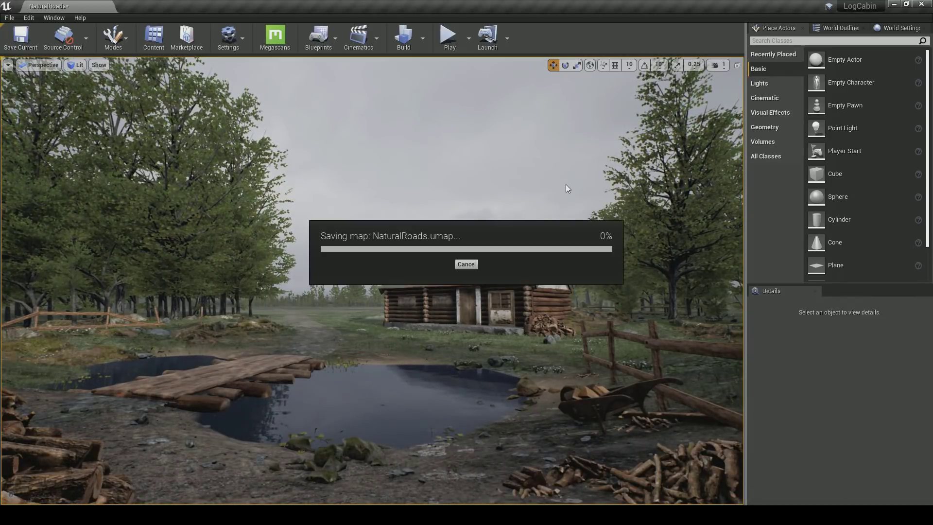
Try deleting the fence section next to the wheelbarrow and undo the deletion
left_click(677, 346)
key("Delete")
key("ctrl+z")
key("Escape")
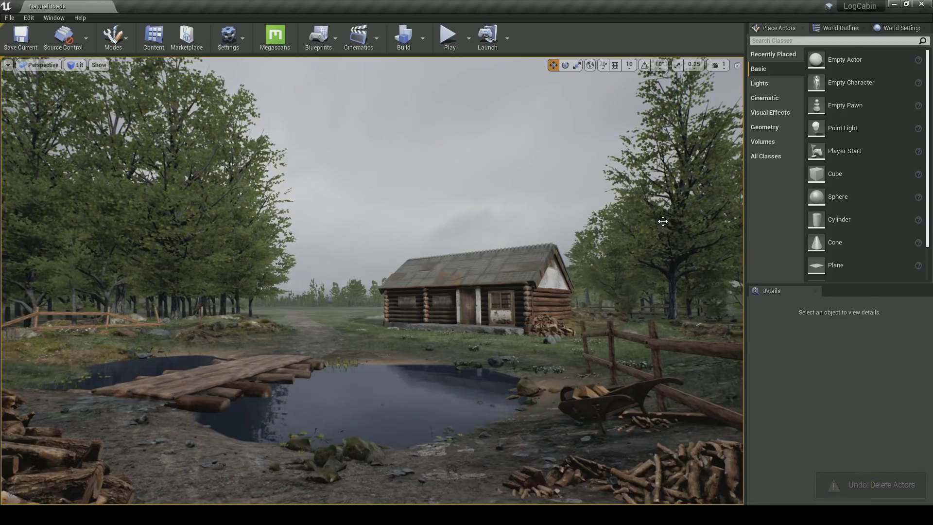
Remove the straight wooden fence section behind the cabin's woodpile side and save the map
left_click(576, 317)
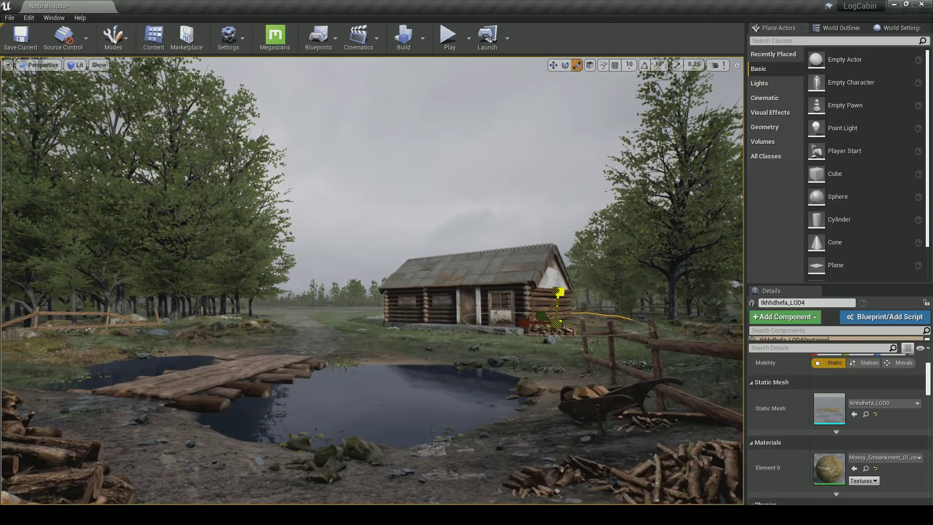
left_click(589, 306)
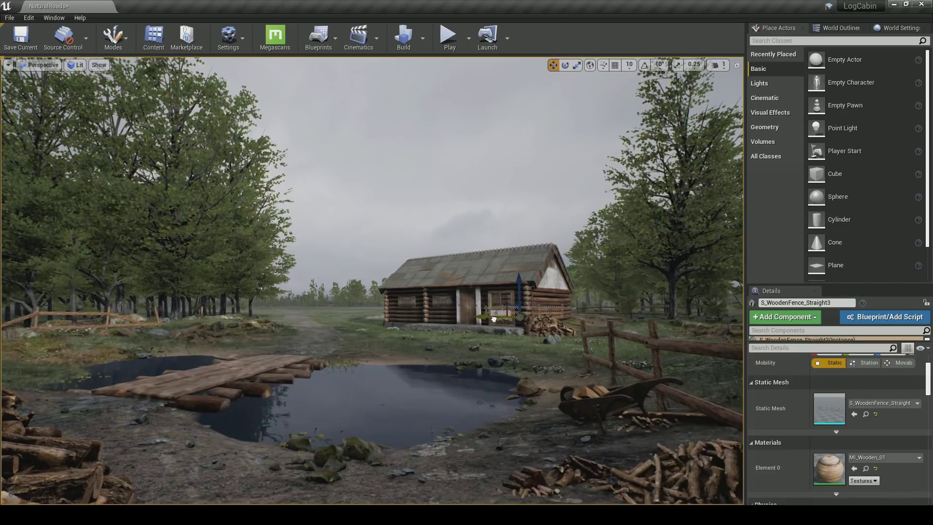
key("Delete")
key("ctrl+s")
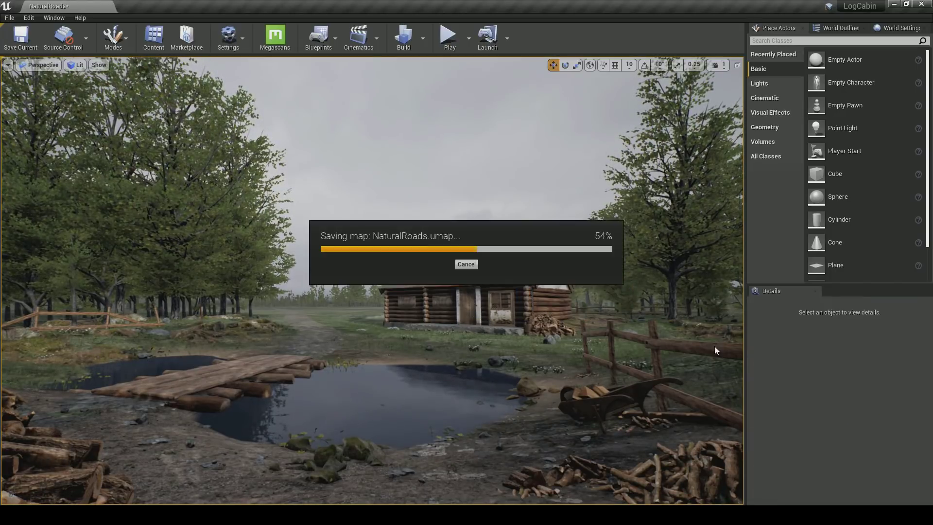
Adjust the vertical scale of the mossy embankment behind the fence beside the woodpile
left_click(590, 316)
key("r")
left_click_drag(560, 292, 556, 295)
key("Escape")
Duplicate the mossy embankment, move the copy to the cabin's far corner by the path, and rotate it
left_click(413, 325)
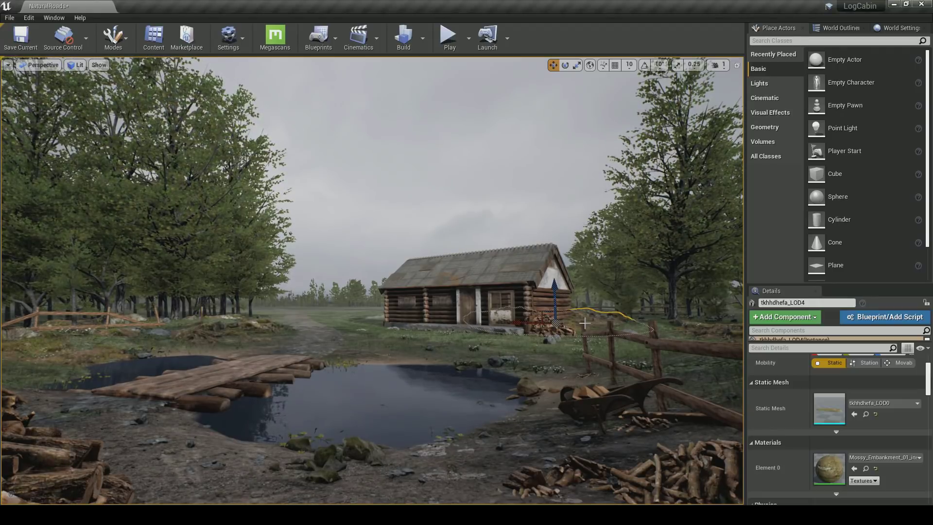
key("e")
key("w")
left_click_drag(392, 323, 367, 342)
key("e")
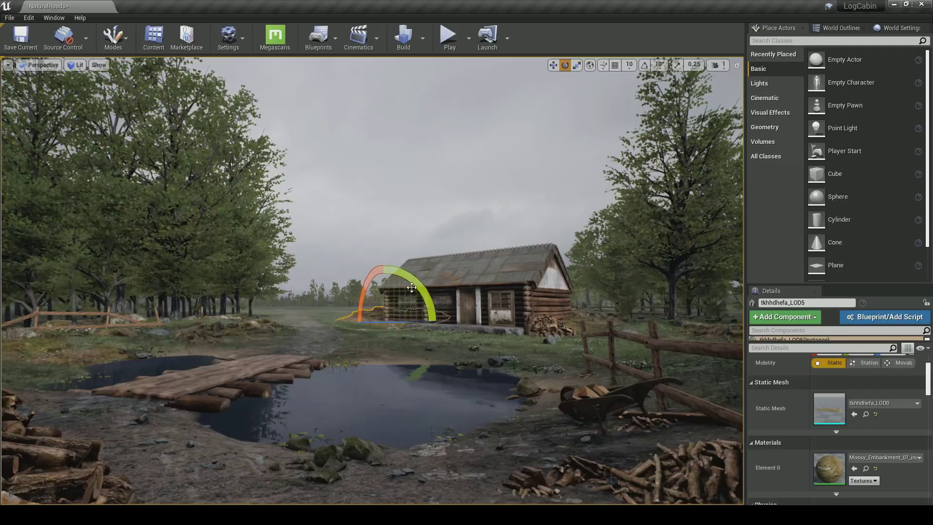
key("w")
key("Escape")
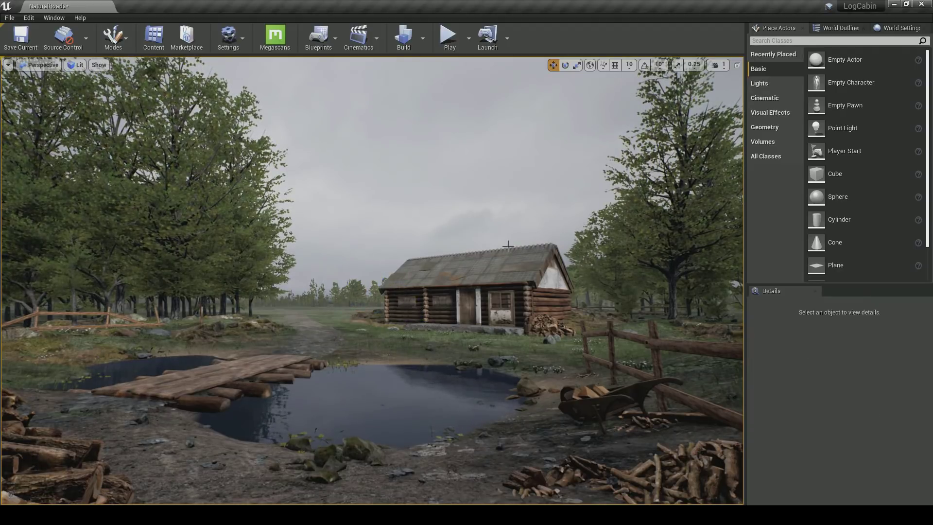
Adjust the position and height of the embankment copy at the cabin's corner by the path, and save the map
left_click(373, 317)
mouse_move(374, 321)
left_mouse_down()
mouse_move(381, 323)
mouse_move(365, 327)
mouse_move(384, 317)
left_mouse_up()
key("e")
left_click(479, 222)
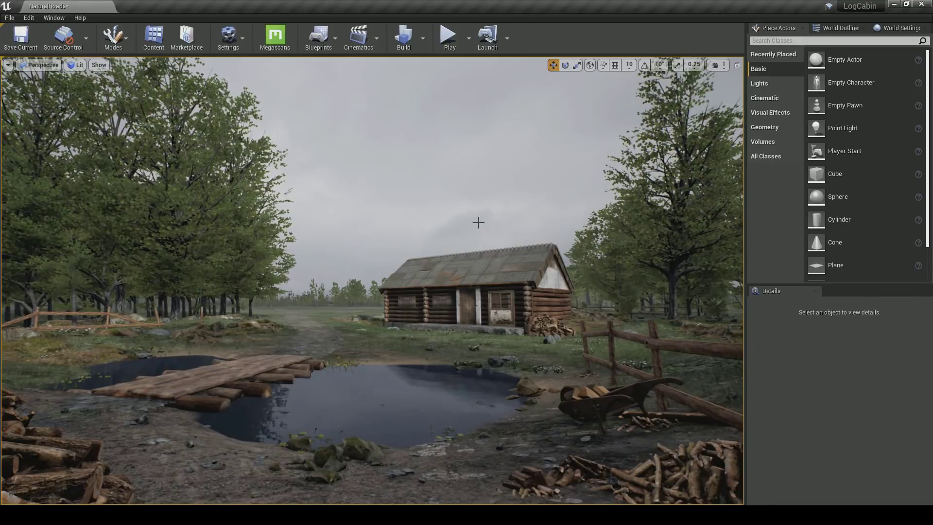
left_click(362, 311)
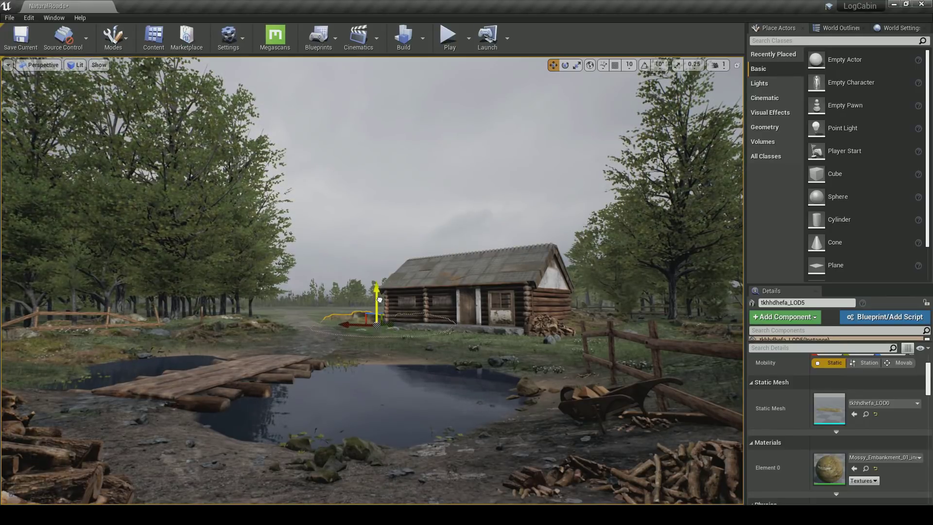
key("w")
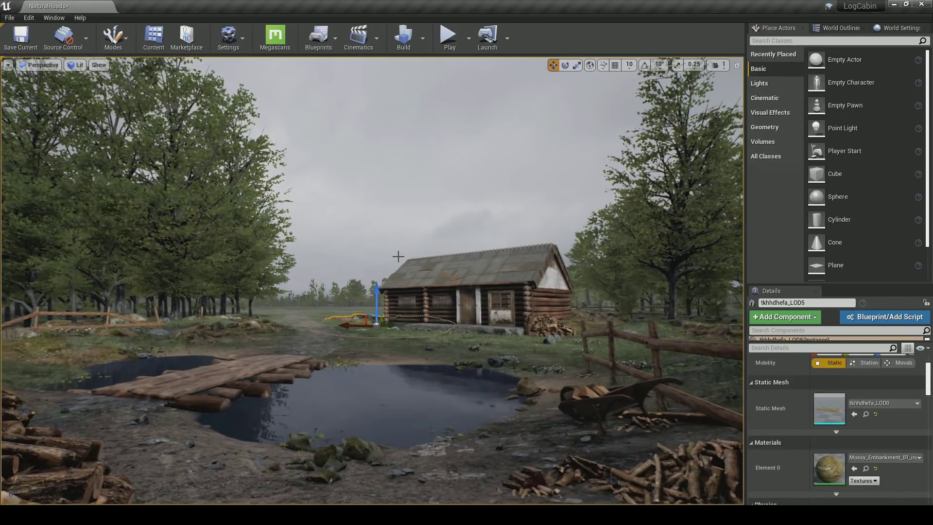
key("Delete")
key("ctrl+s")
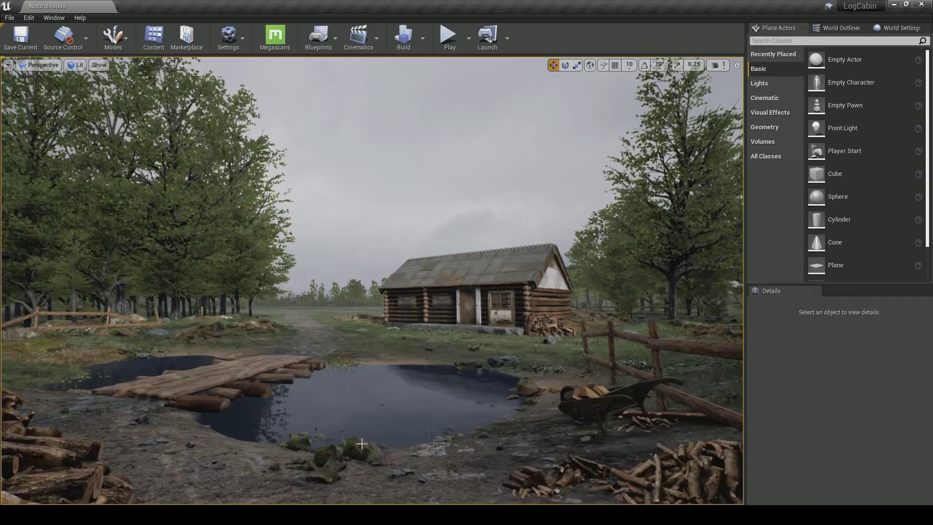
Scale down the height of the mossy rocks at the pond's near edge
left_click(351, 466)
key("r")
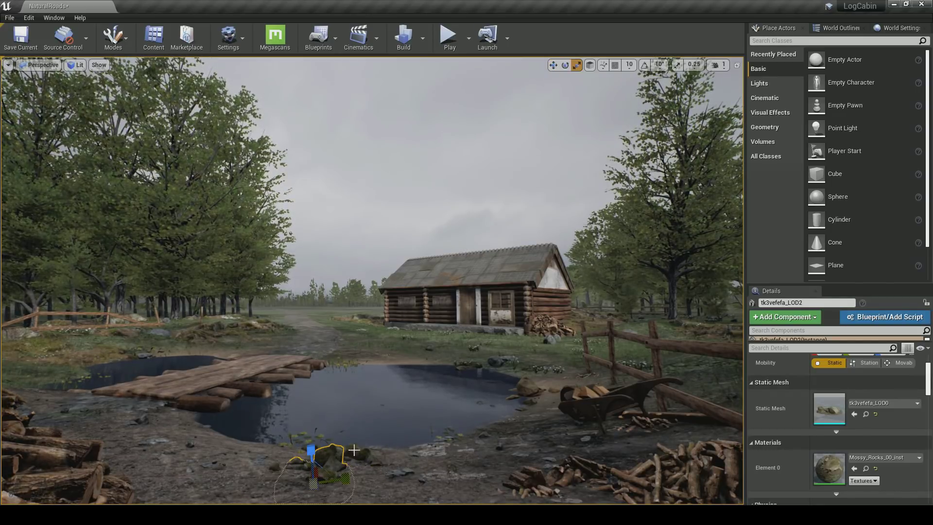
key("Escape")
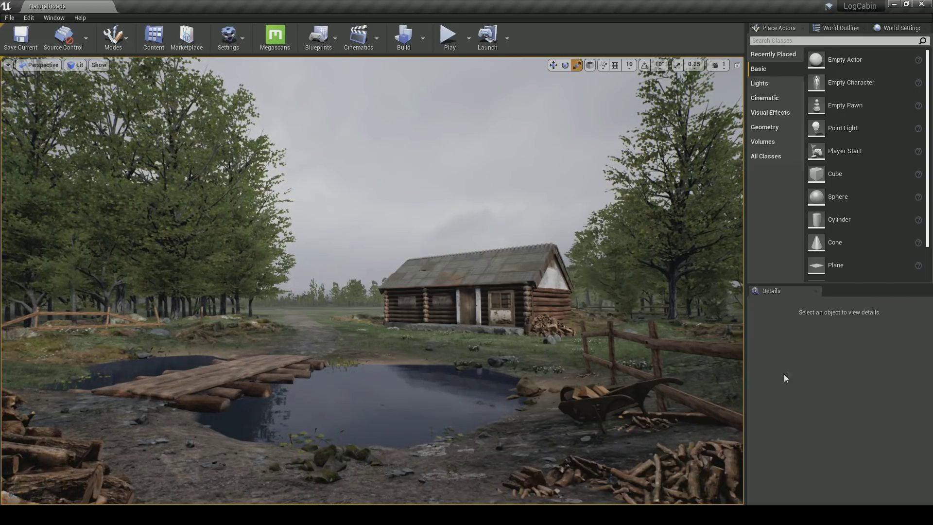